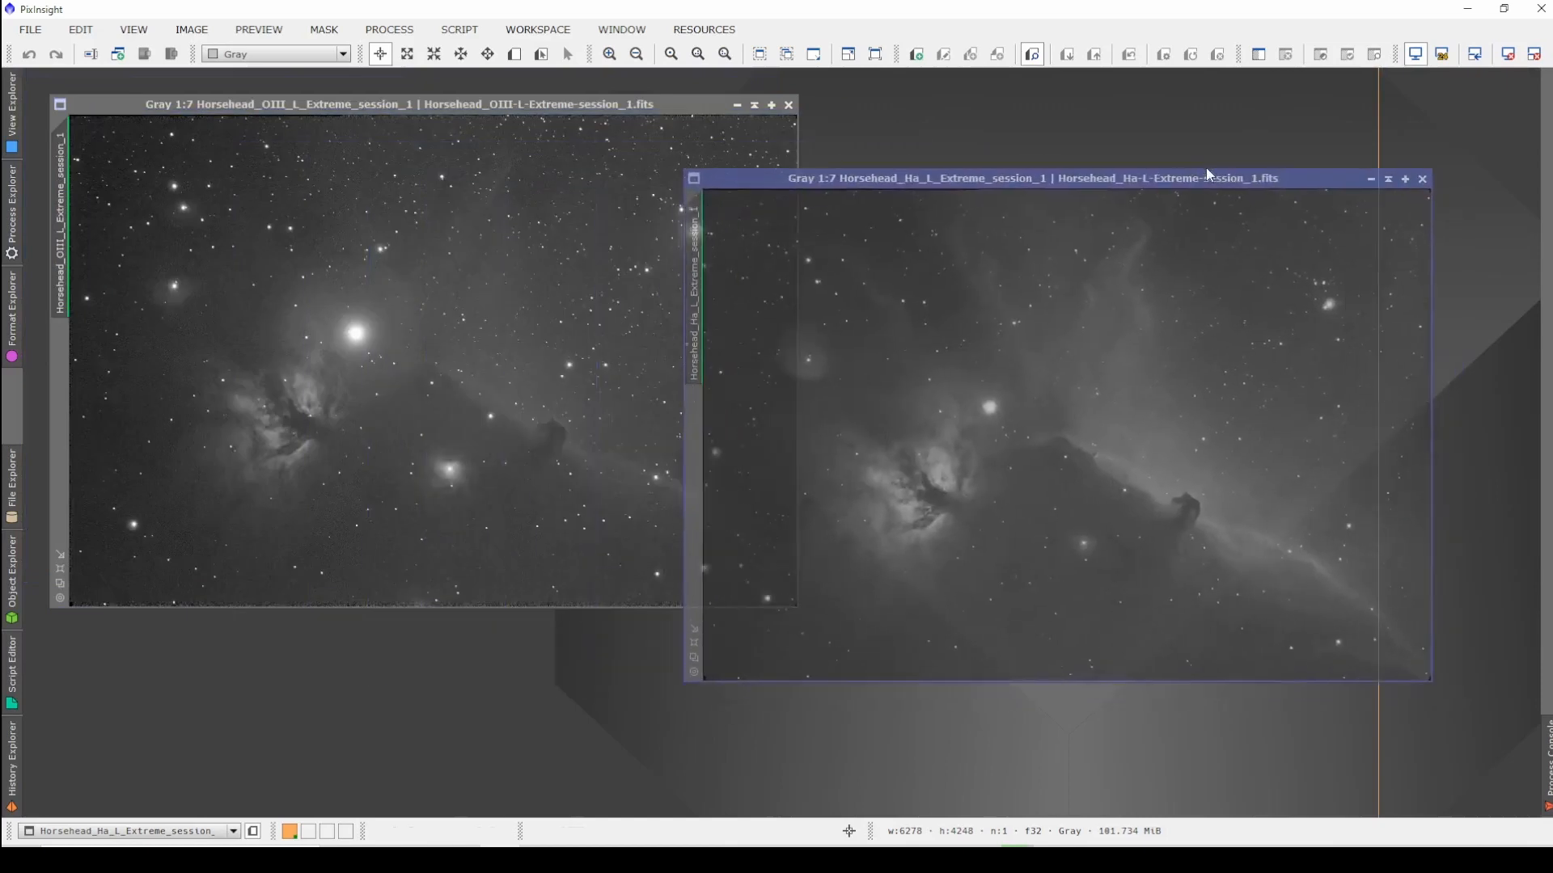
Step: Stack the Ha window over the OIII window and load both Horsehead L-Extreme session files into ImageIntegration as input images
left_click(233, 401)
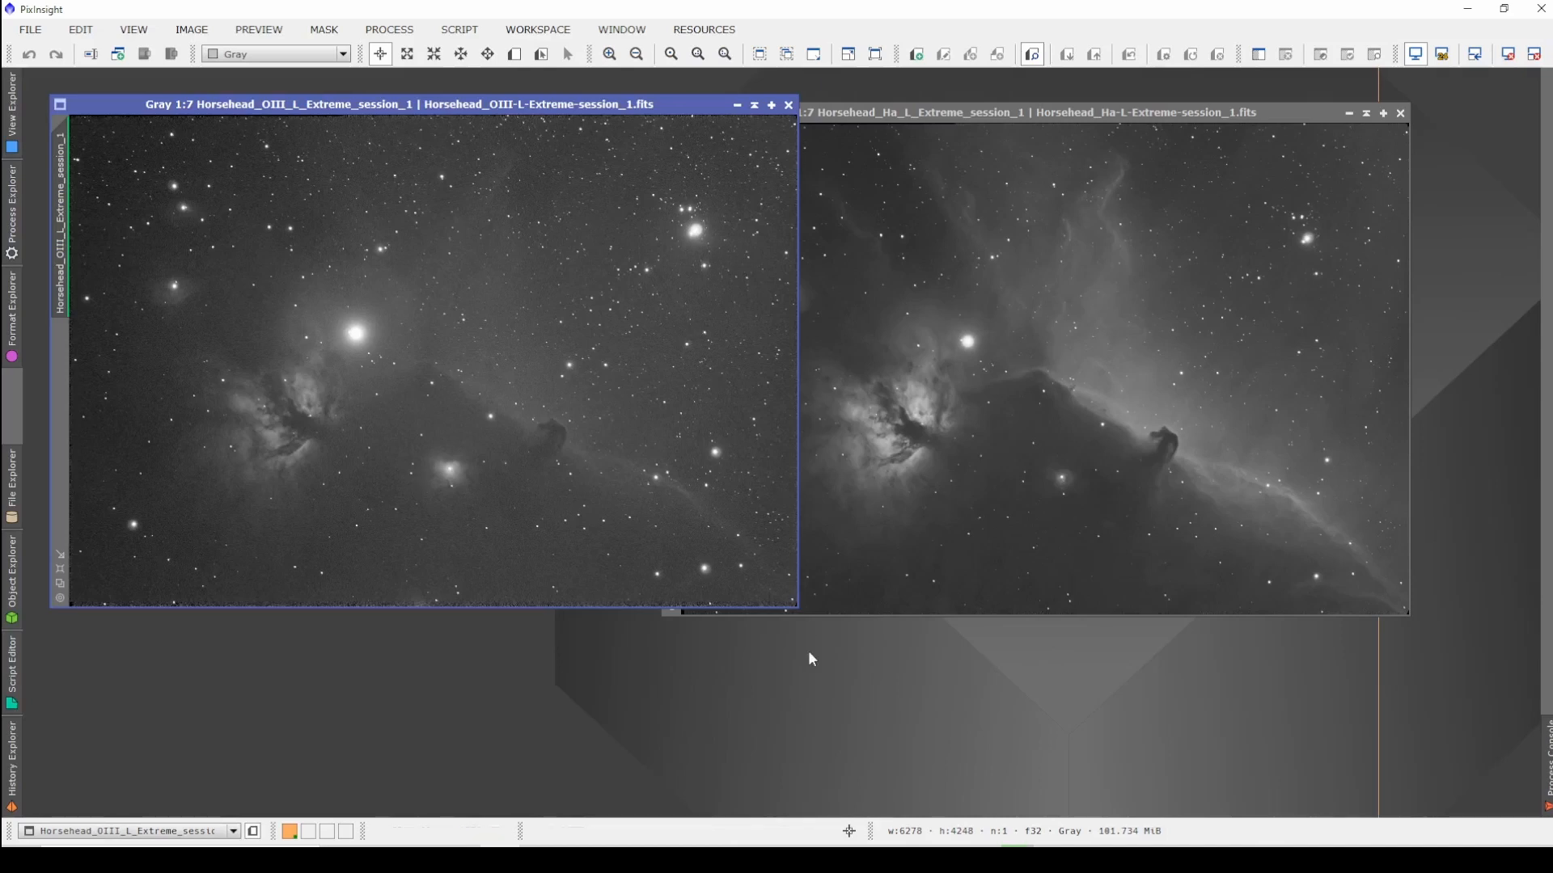
left_click_drag(857, 118, 257, 144)
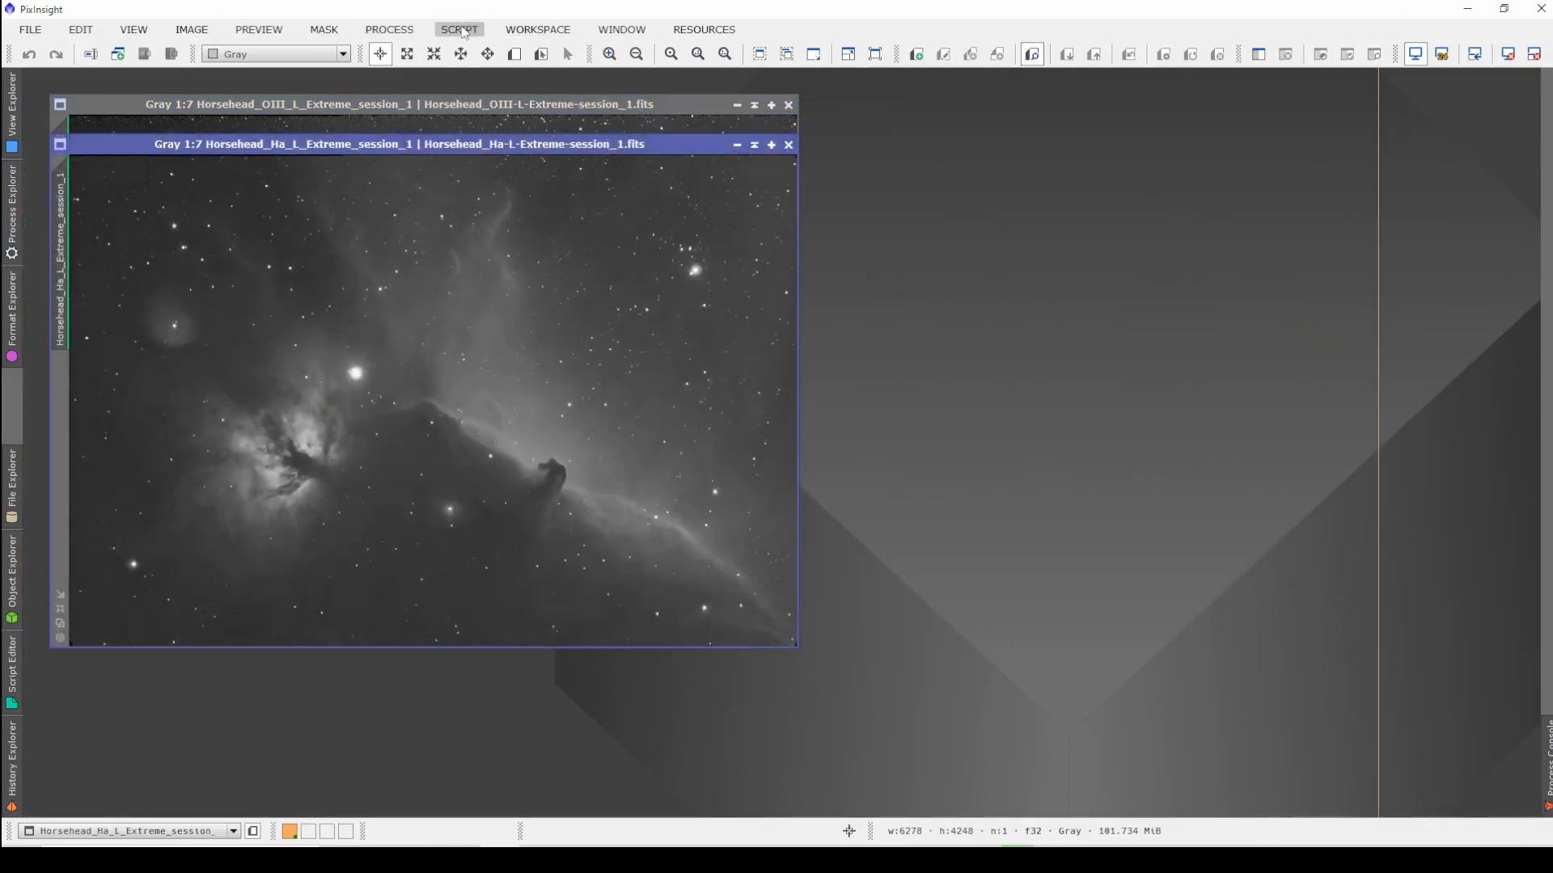
left_click(464, 33)
mouse_move(402, 31)
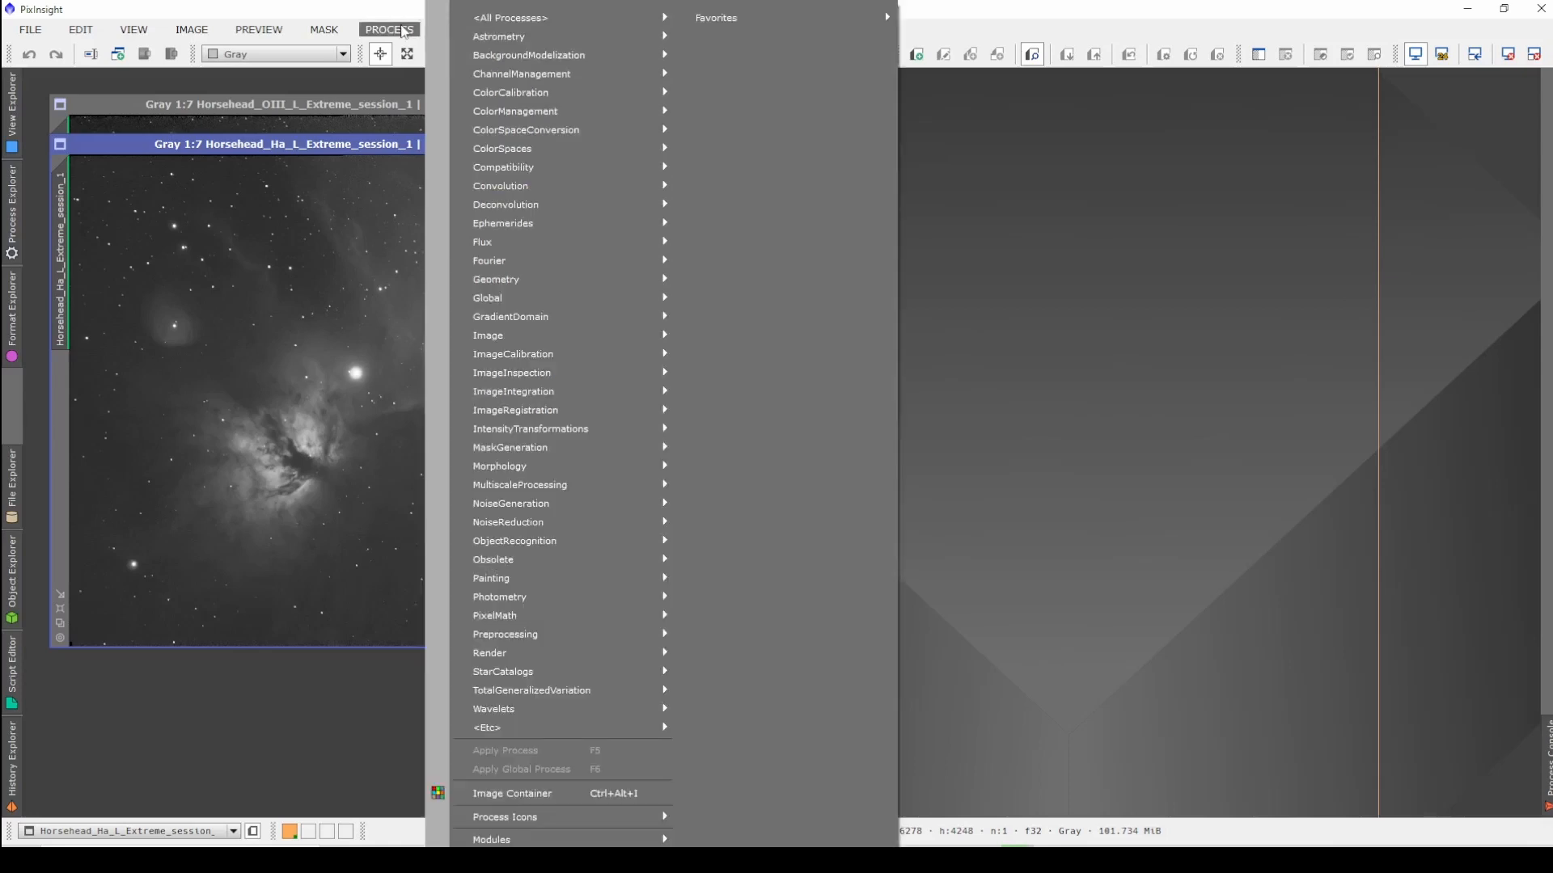
mouse_move(558, 25)
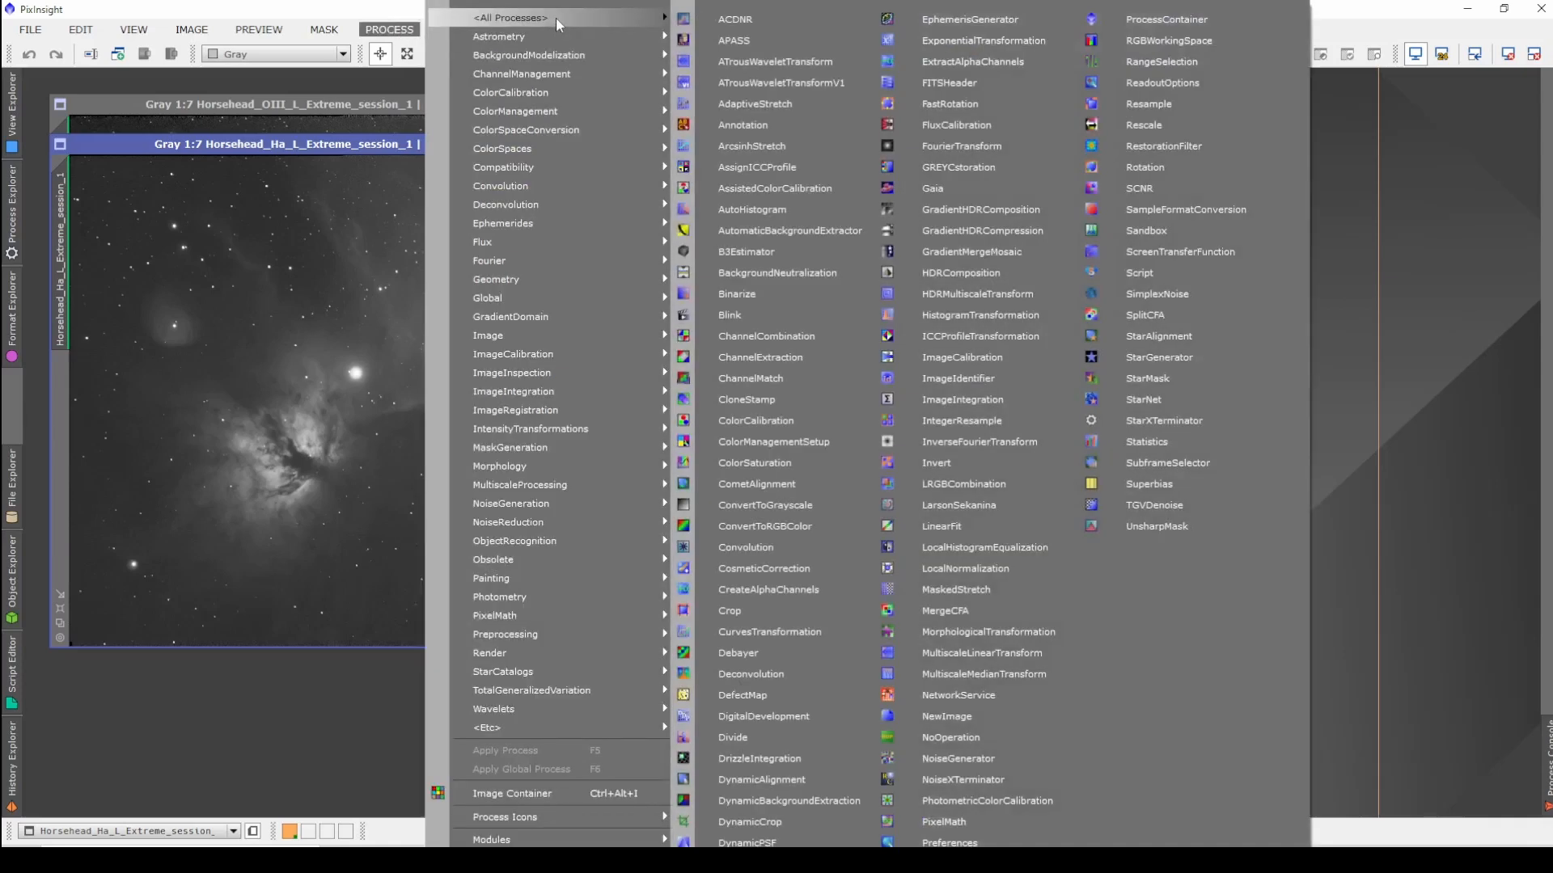
left_click(985, 402)
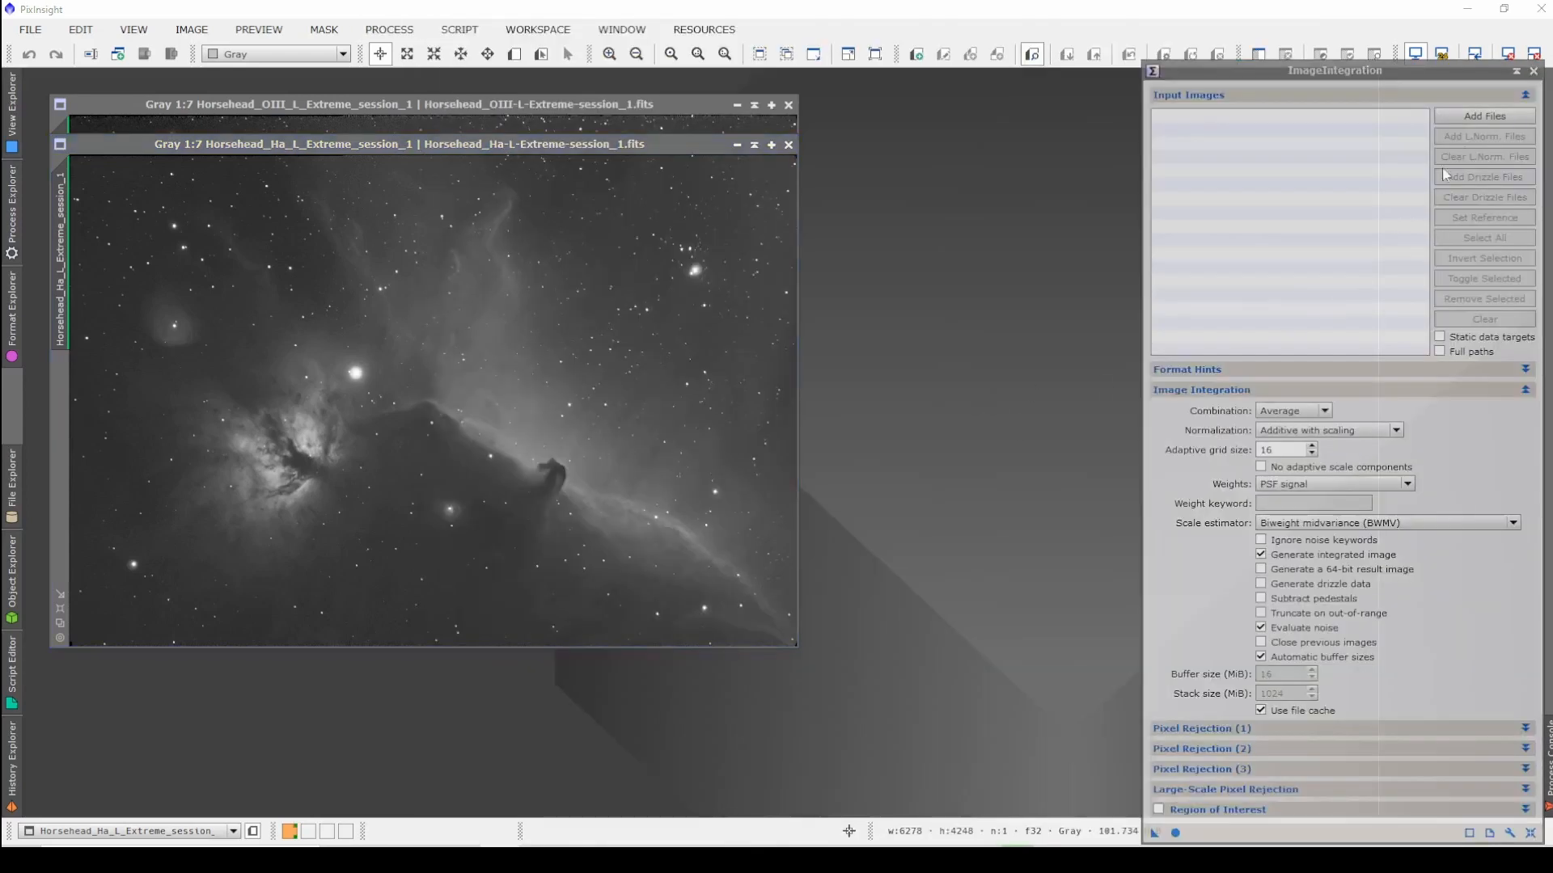
left_click(1480, 116)
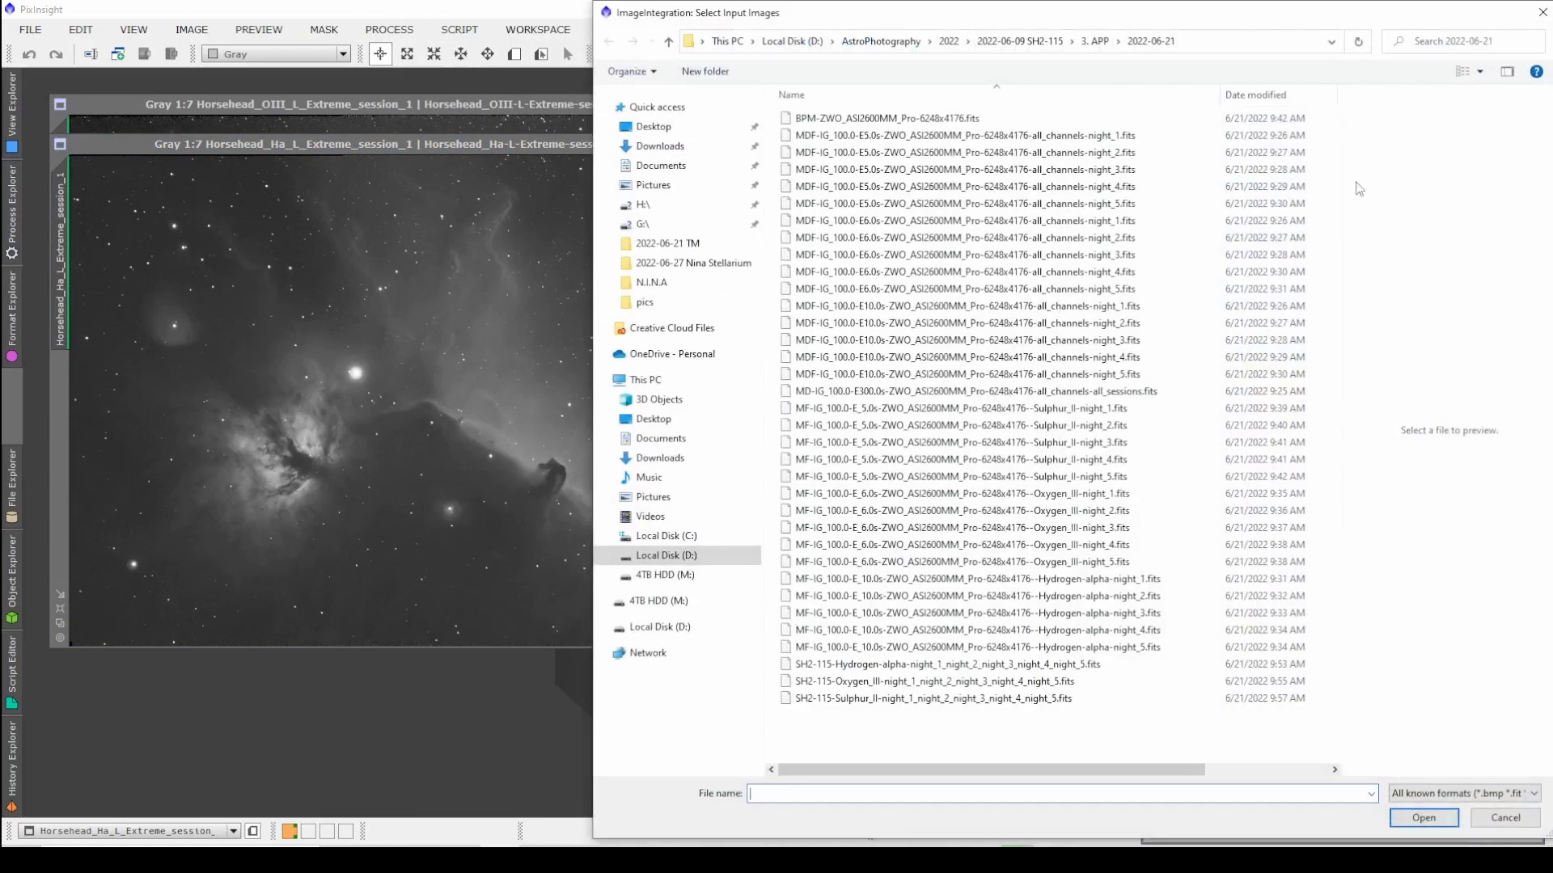
key("Escape")
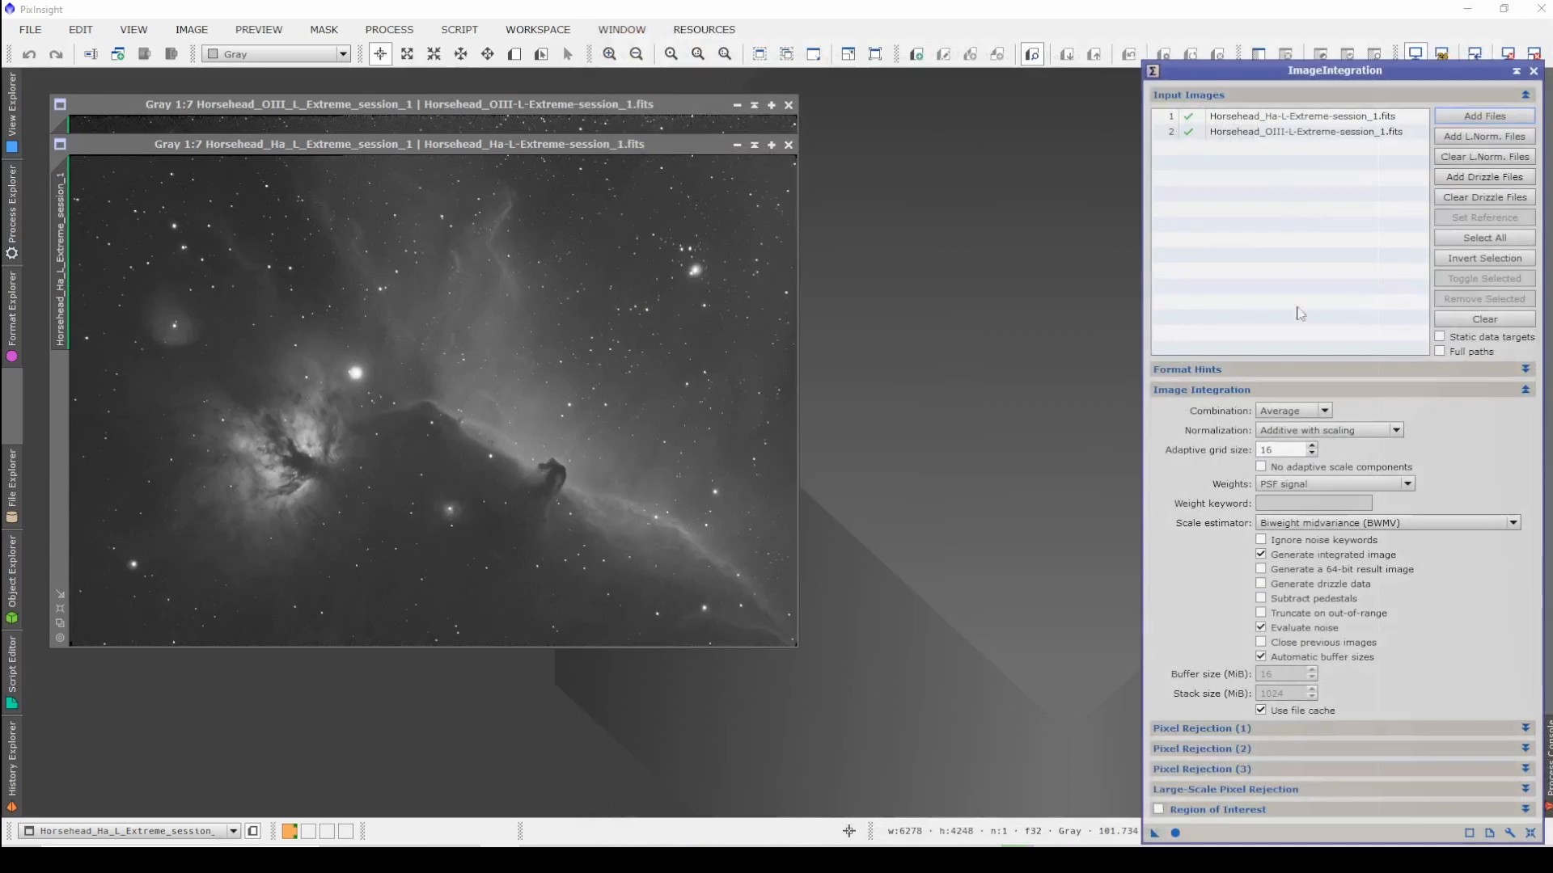
Step: Add Horsehead_OIII-L-Extreme-session_1.fits a second time to the ImageIntegration input list
left_click(1467, 116)
left_click(890, 129)
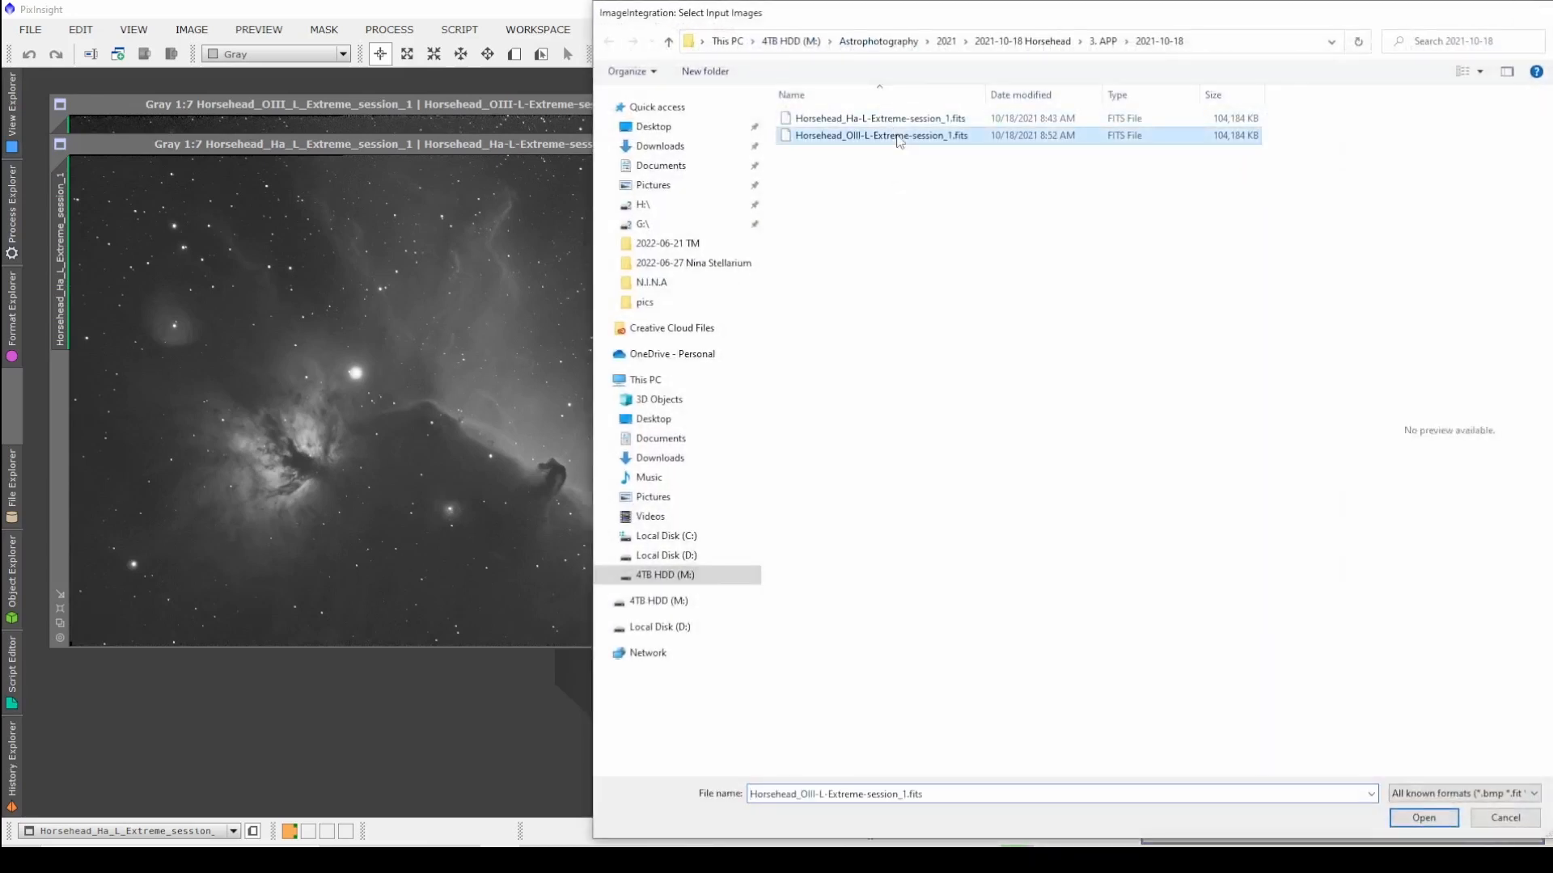
left_click(1415, 817)
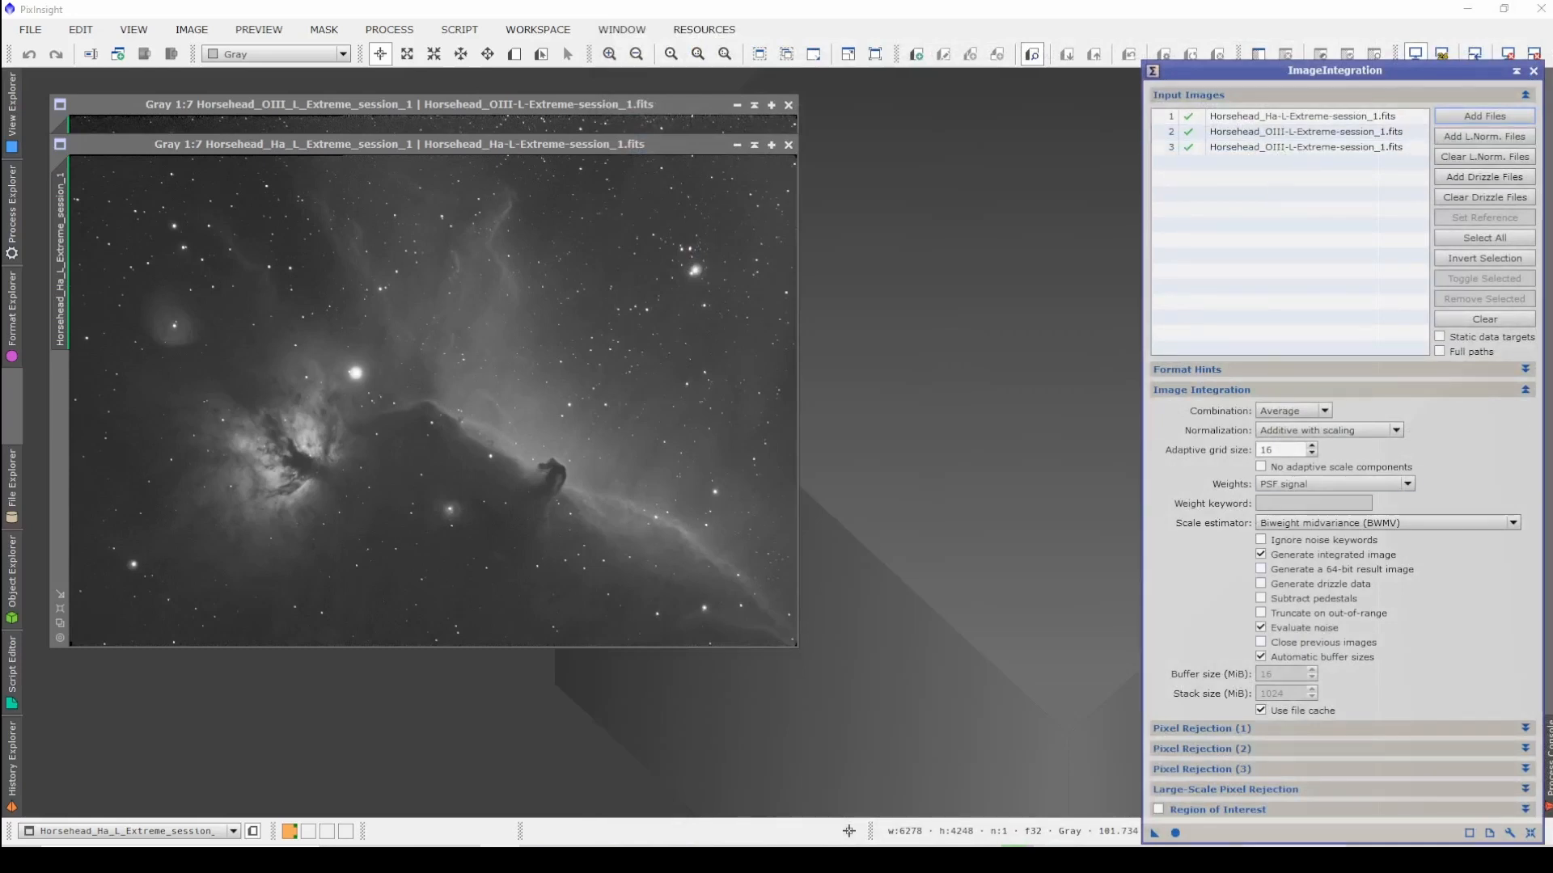
Step: Run the integration with the current settings, and close the ImageIntegration window and the rejection_low map
left_click(1176, 833)
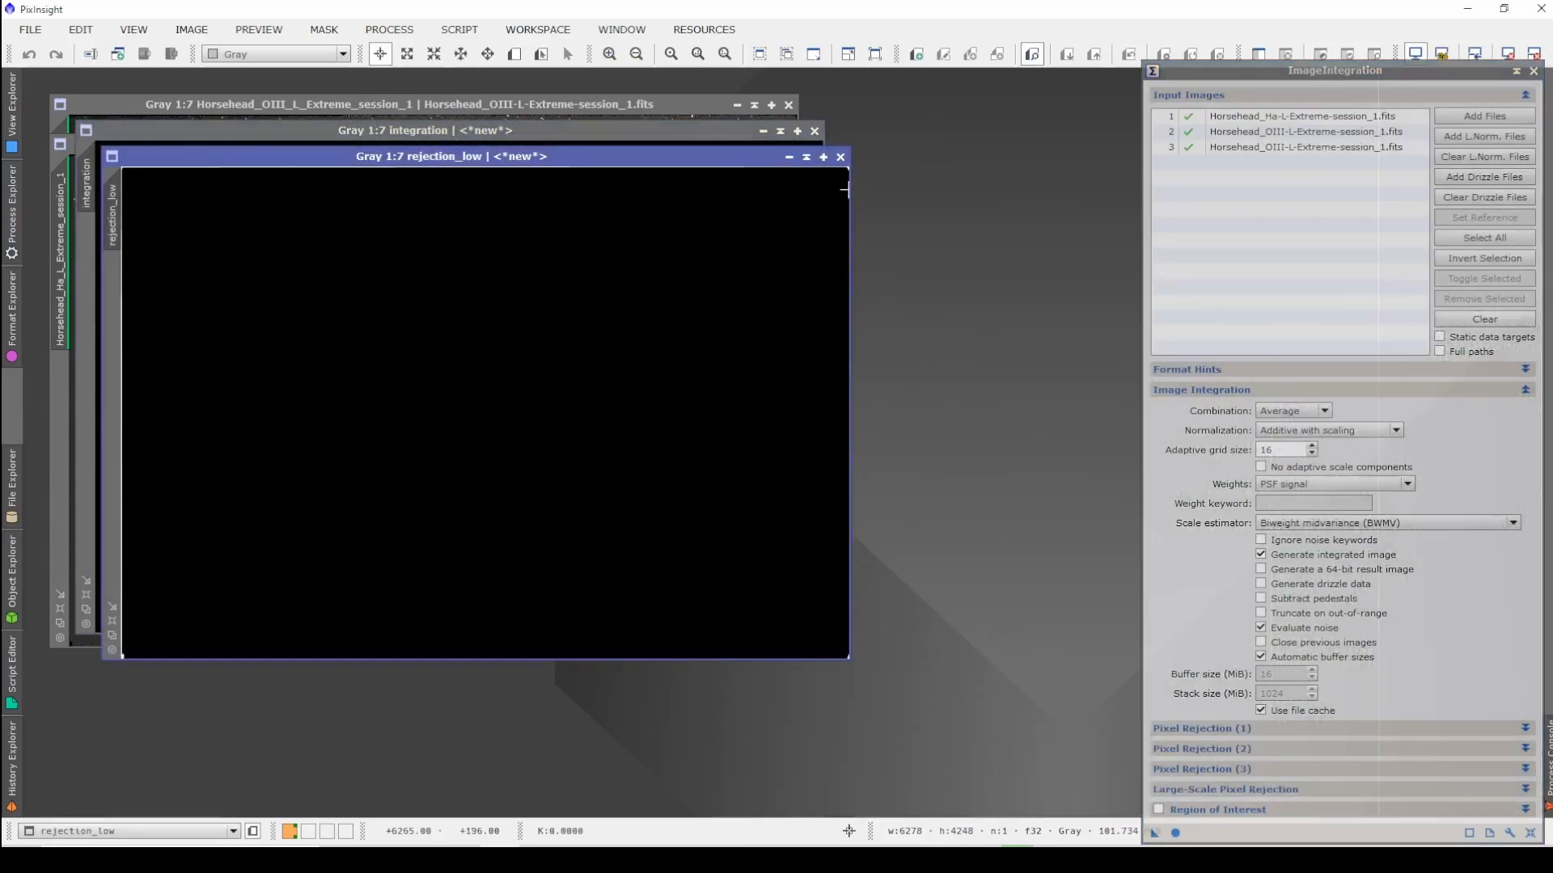
left_click(1534, 72)
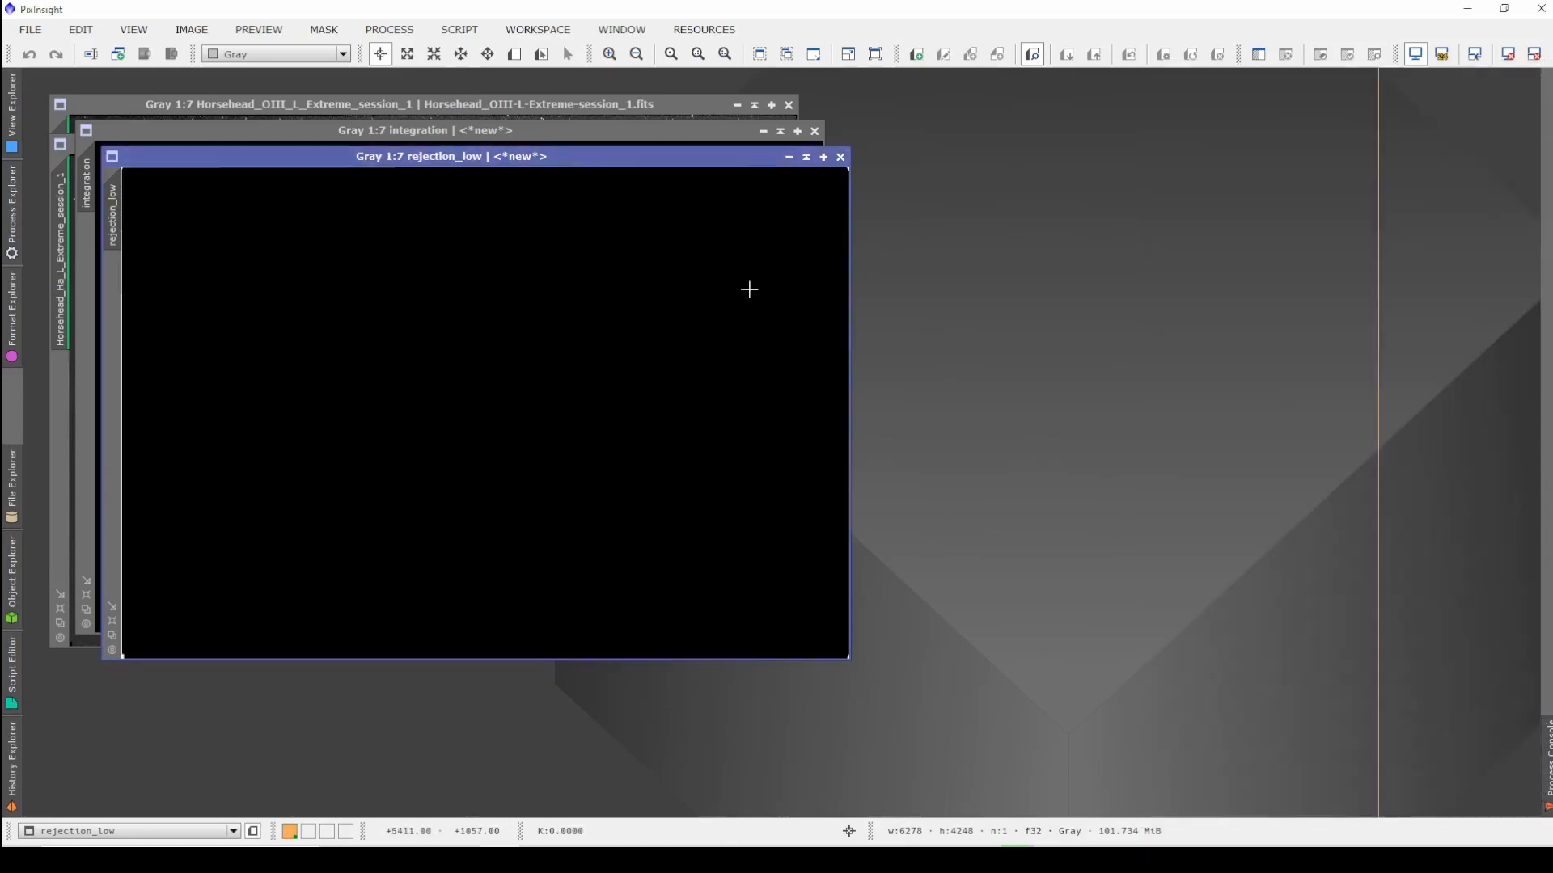
left_click(841, 157)
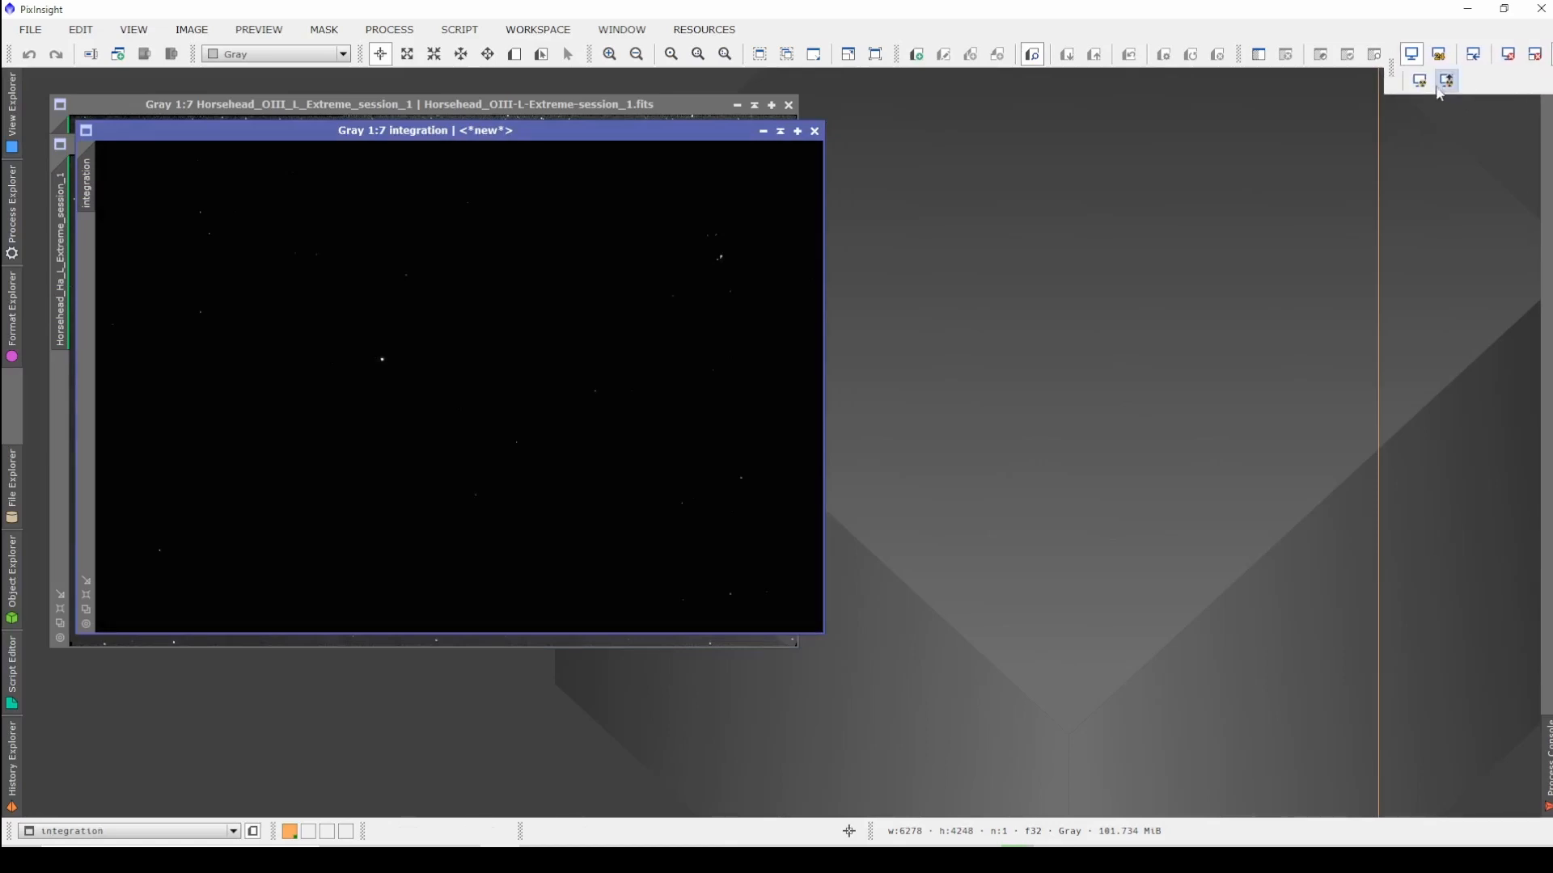
Step: Auto-stretch the display of the integrated image and set its identifier to Lum
left_click(1441, 54)
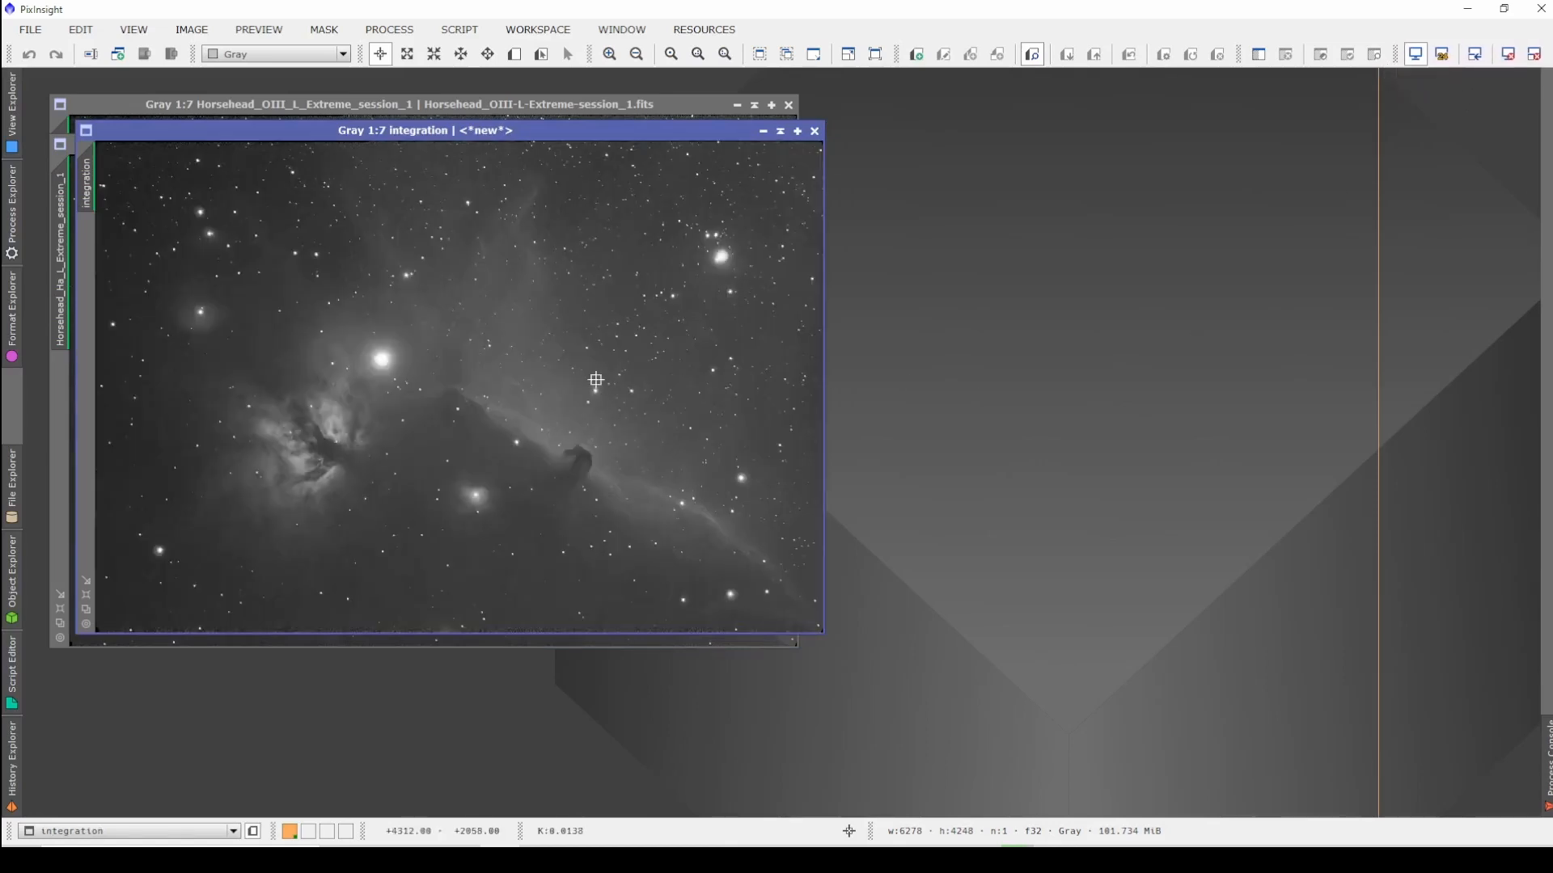
left_click_drag(481, 134, 1170, 140)
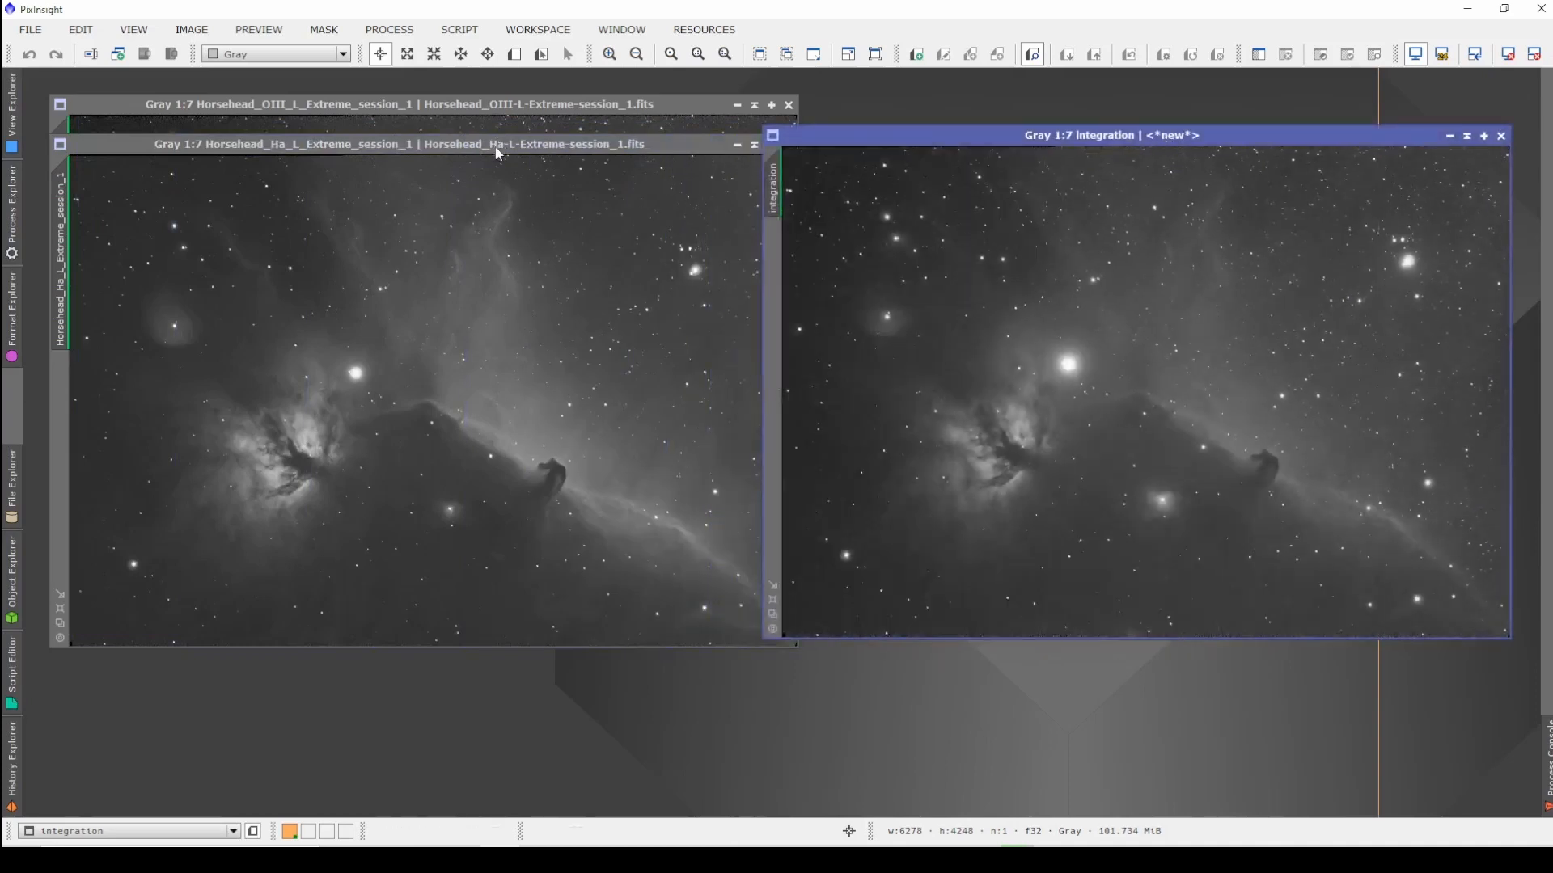
double_click(751, 160)
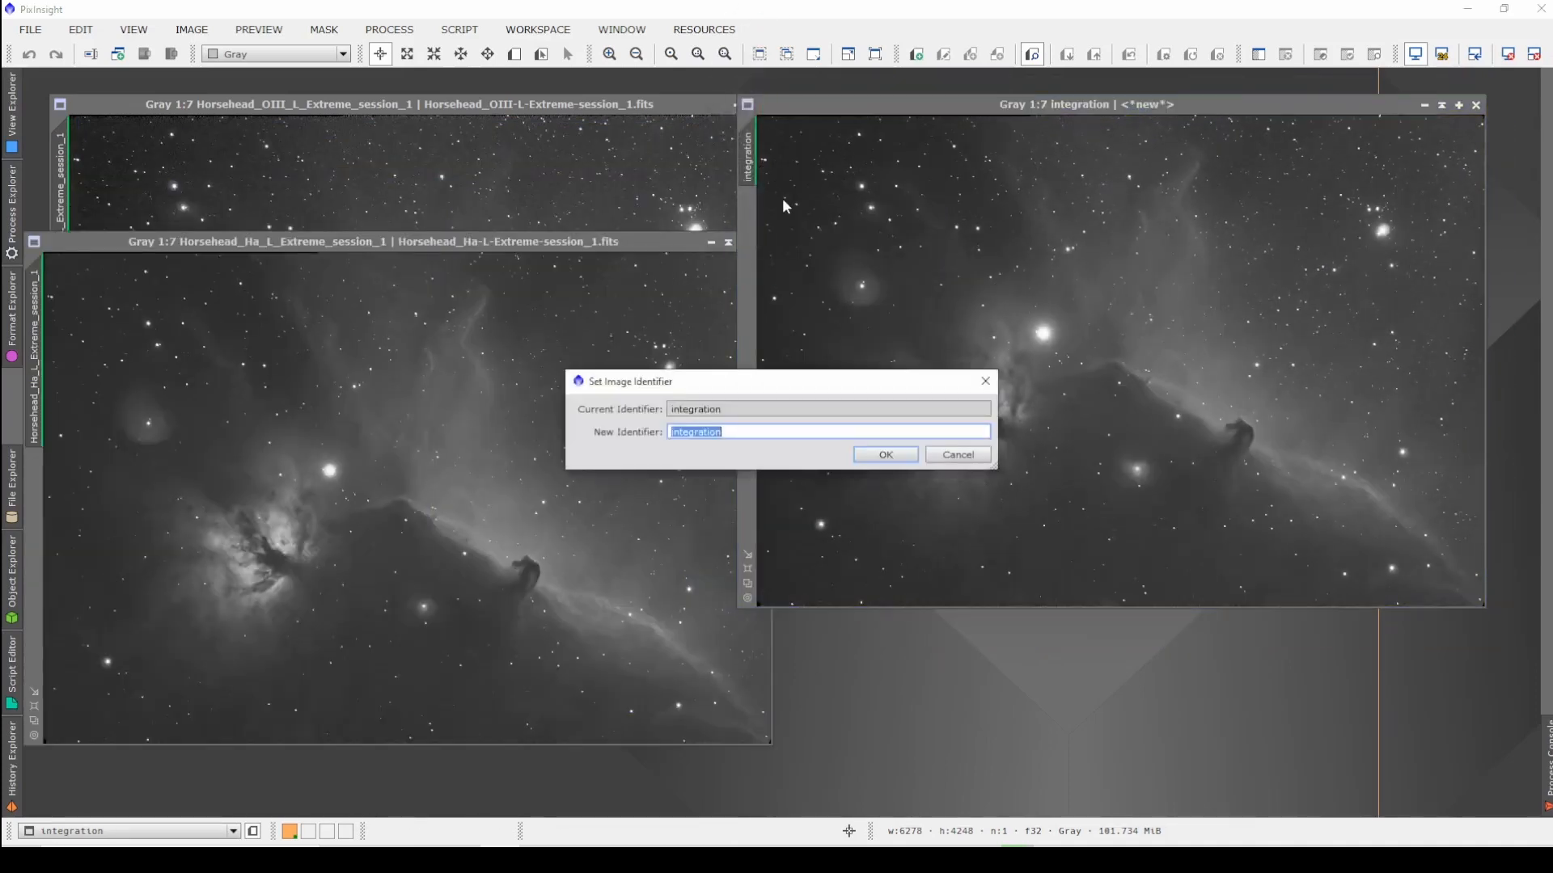
type("Lum")
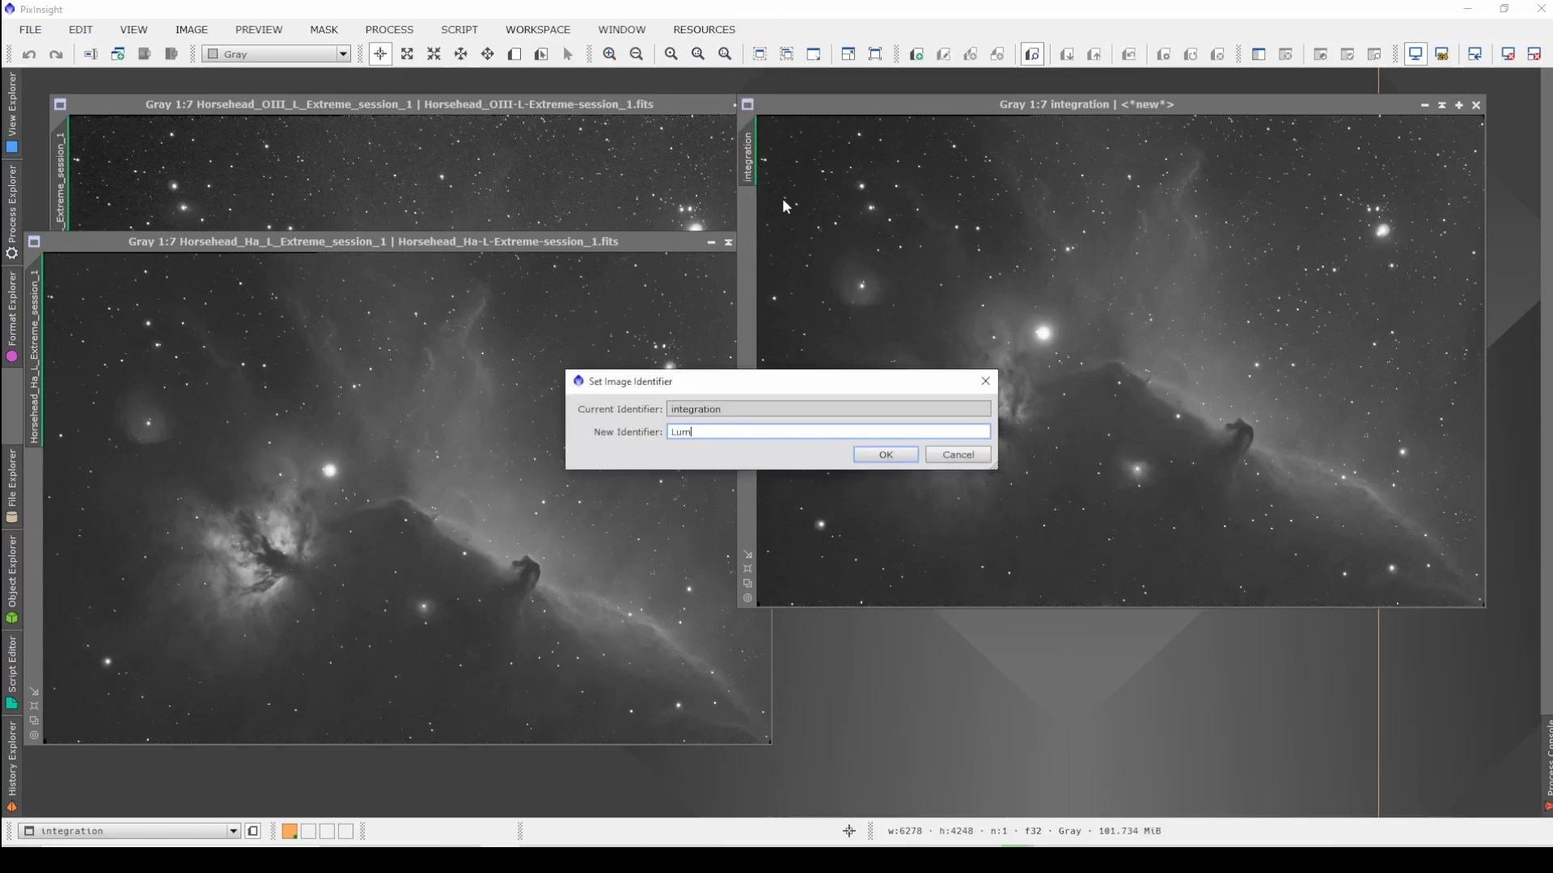
key("Return")
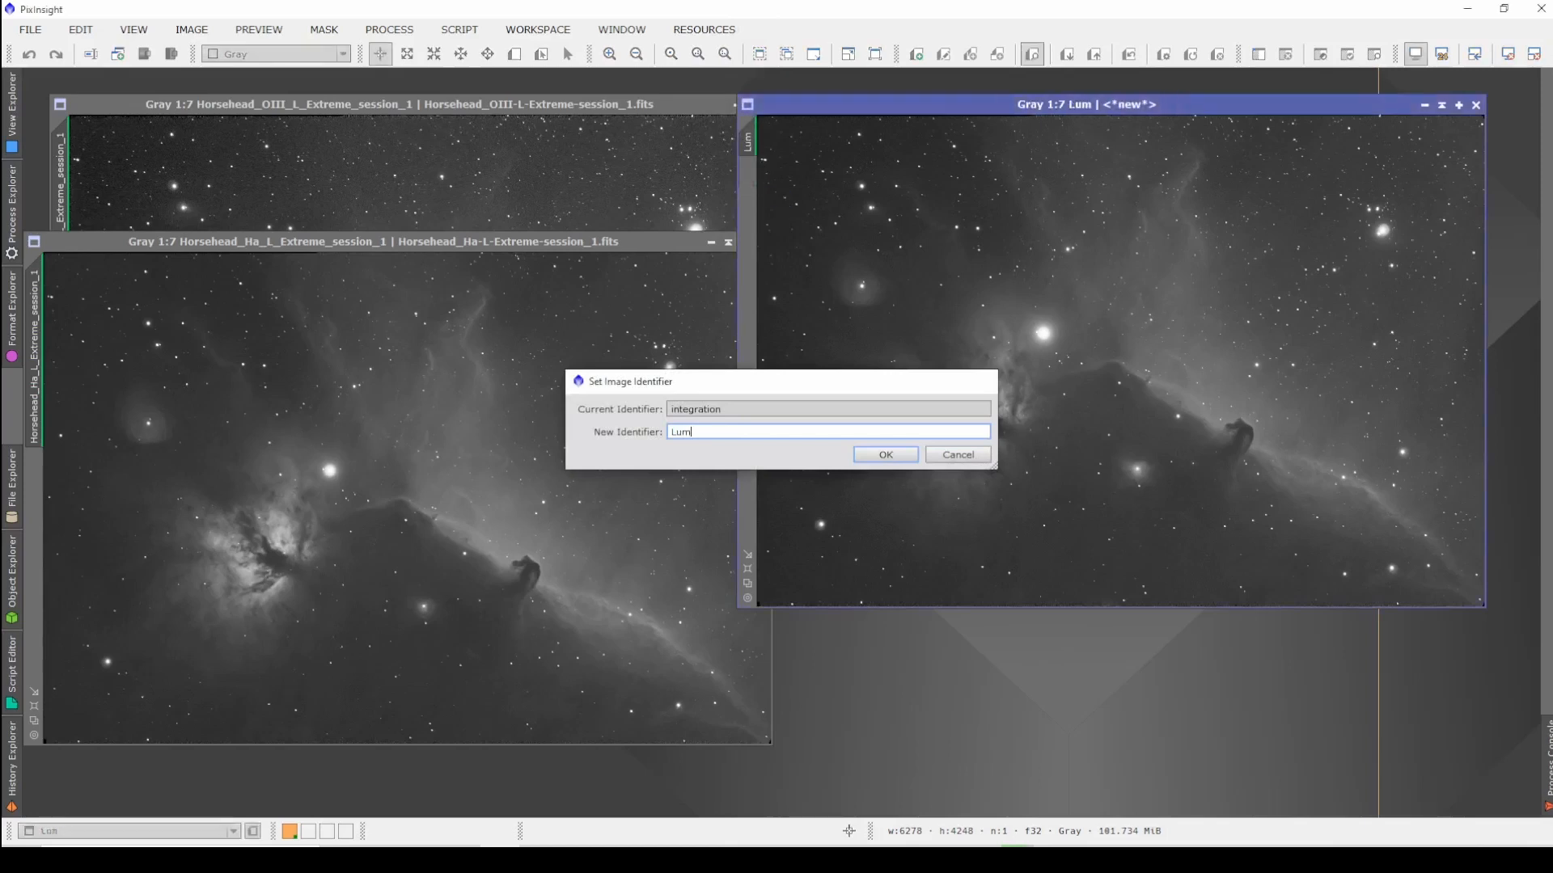
Step: Set the identifier of the Ha image to Ha1 and of the OIII image to OIII1
double_click(37, 380)
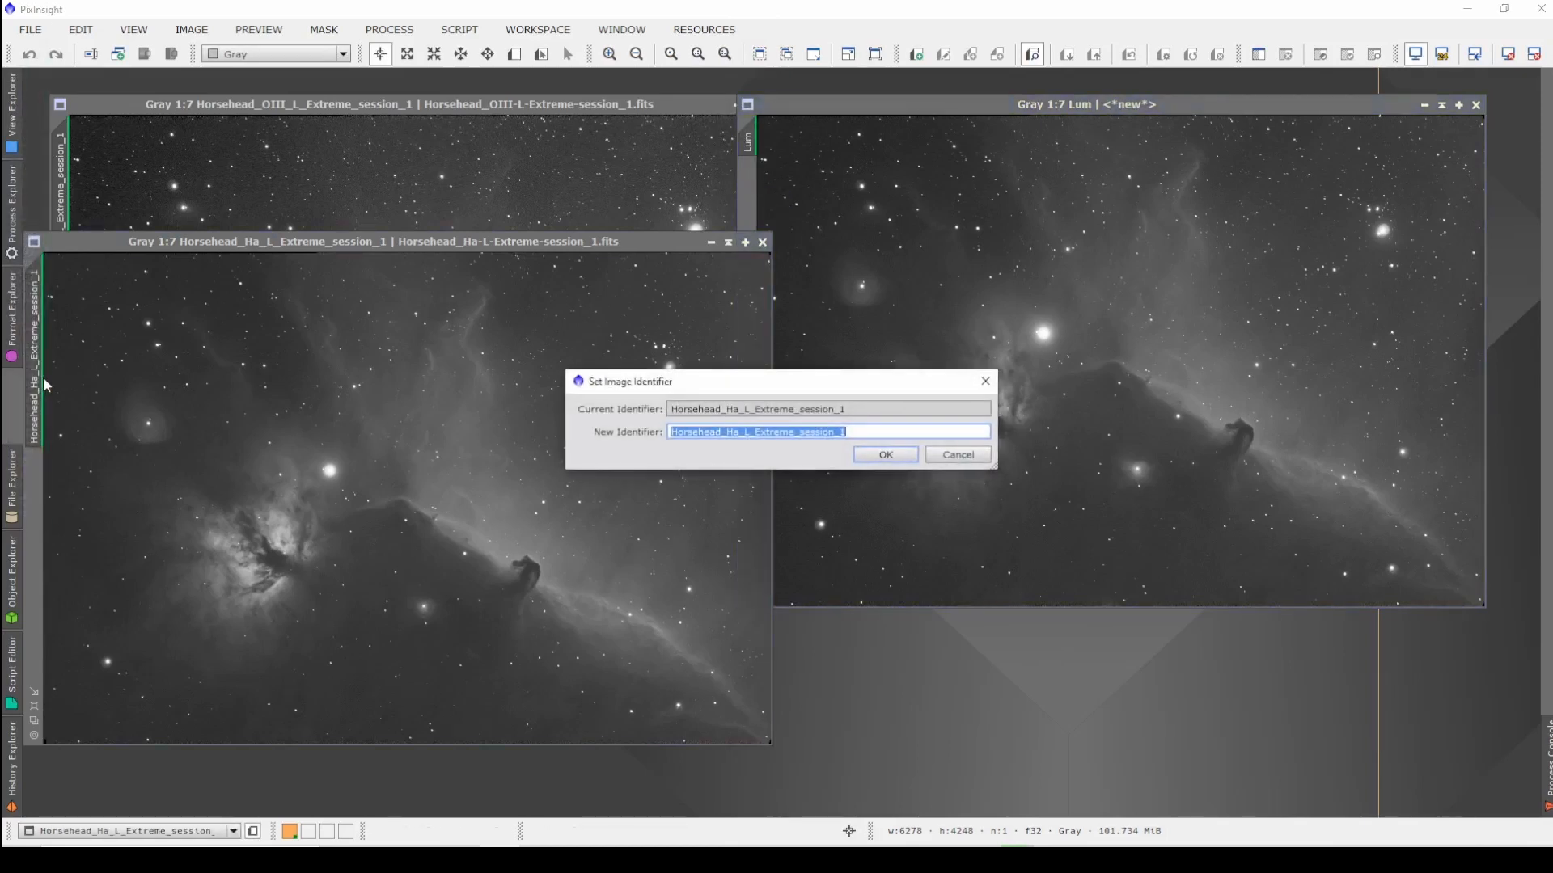
type("Ha1")
key("Return")
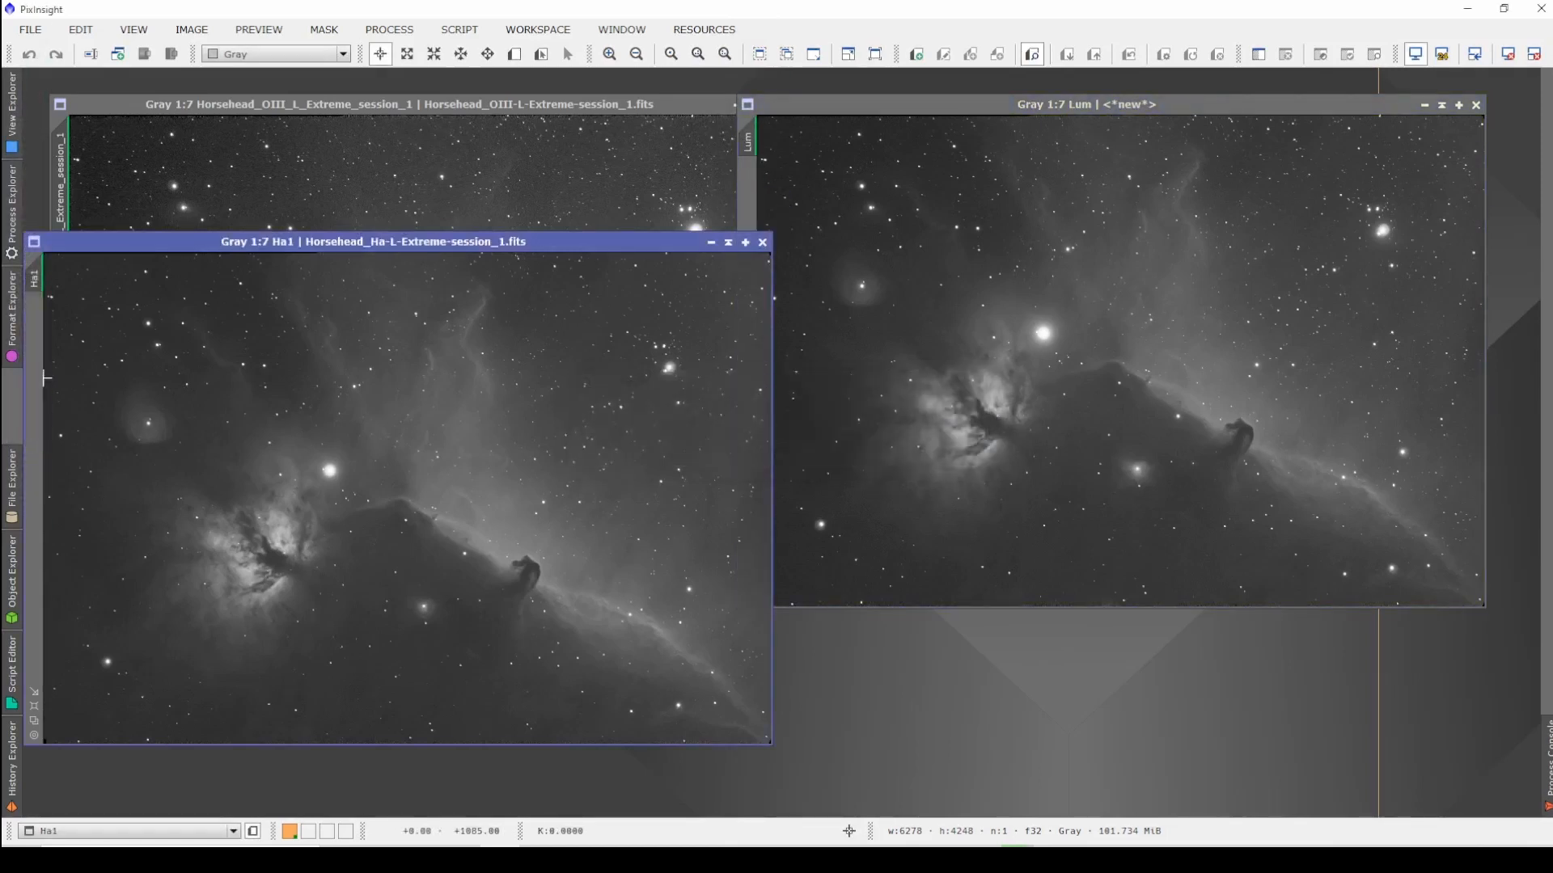
double_click(60, 180)
type("OIII")
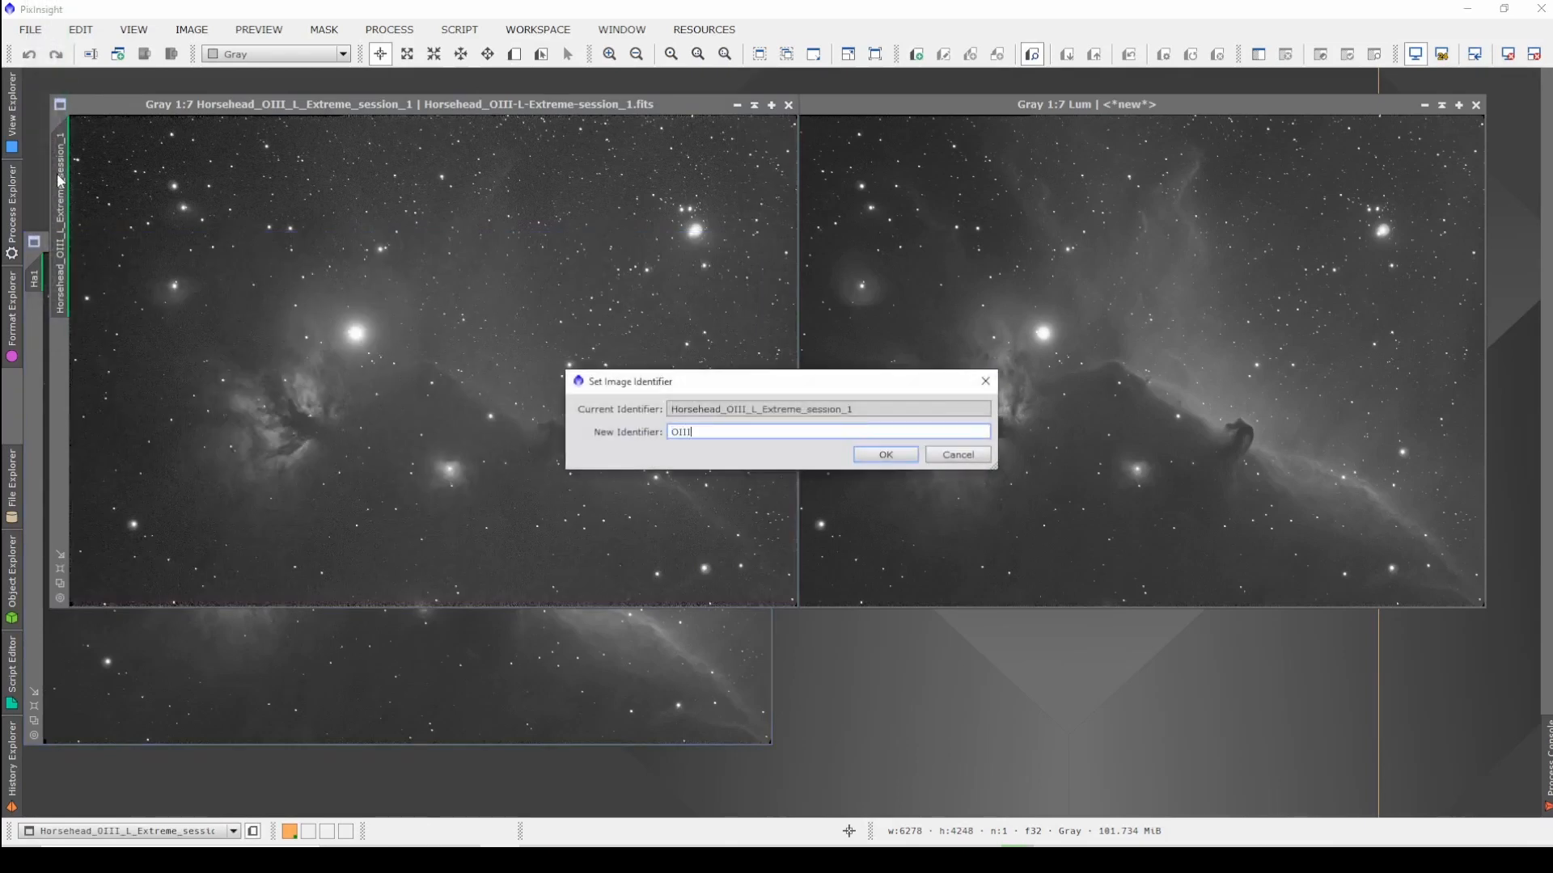
type("1")
key("Return")
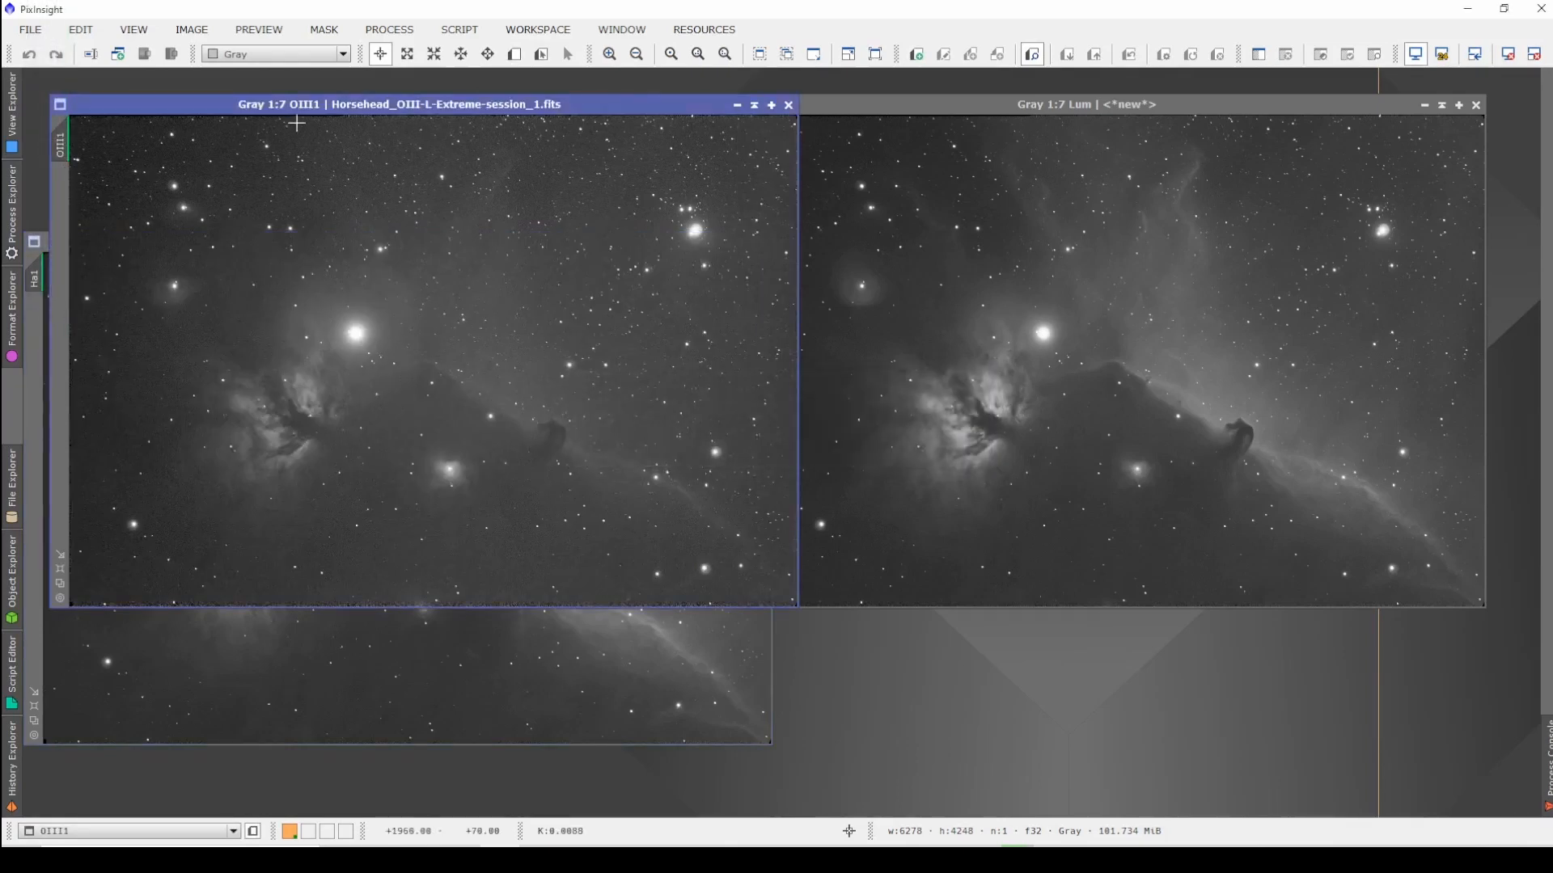
Step: Open DynamicCrop for the Lum image and reset its crop frame to the full image
left_click(653, 713)
left_click(1043, 299)
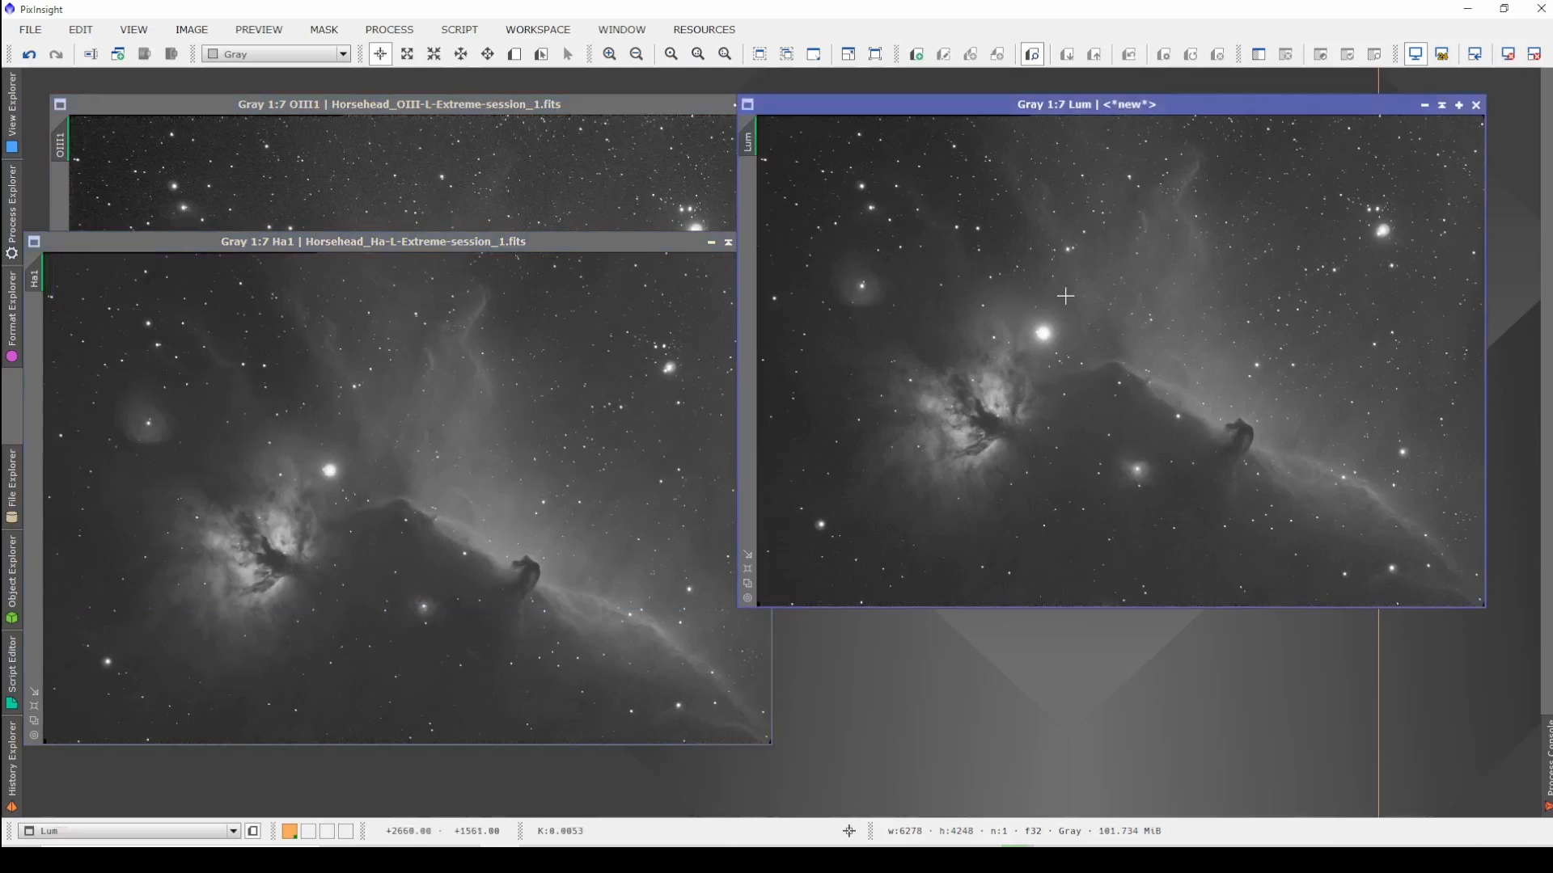
scroll(998, 412, "down", 1)
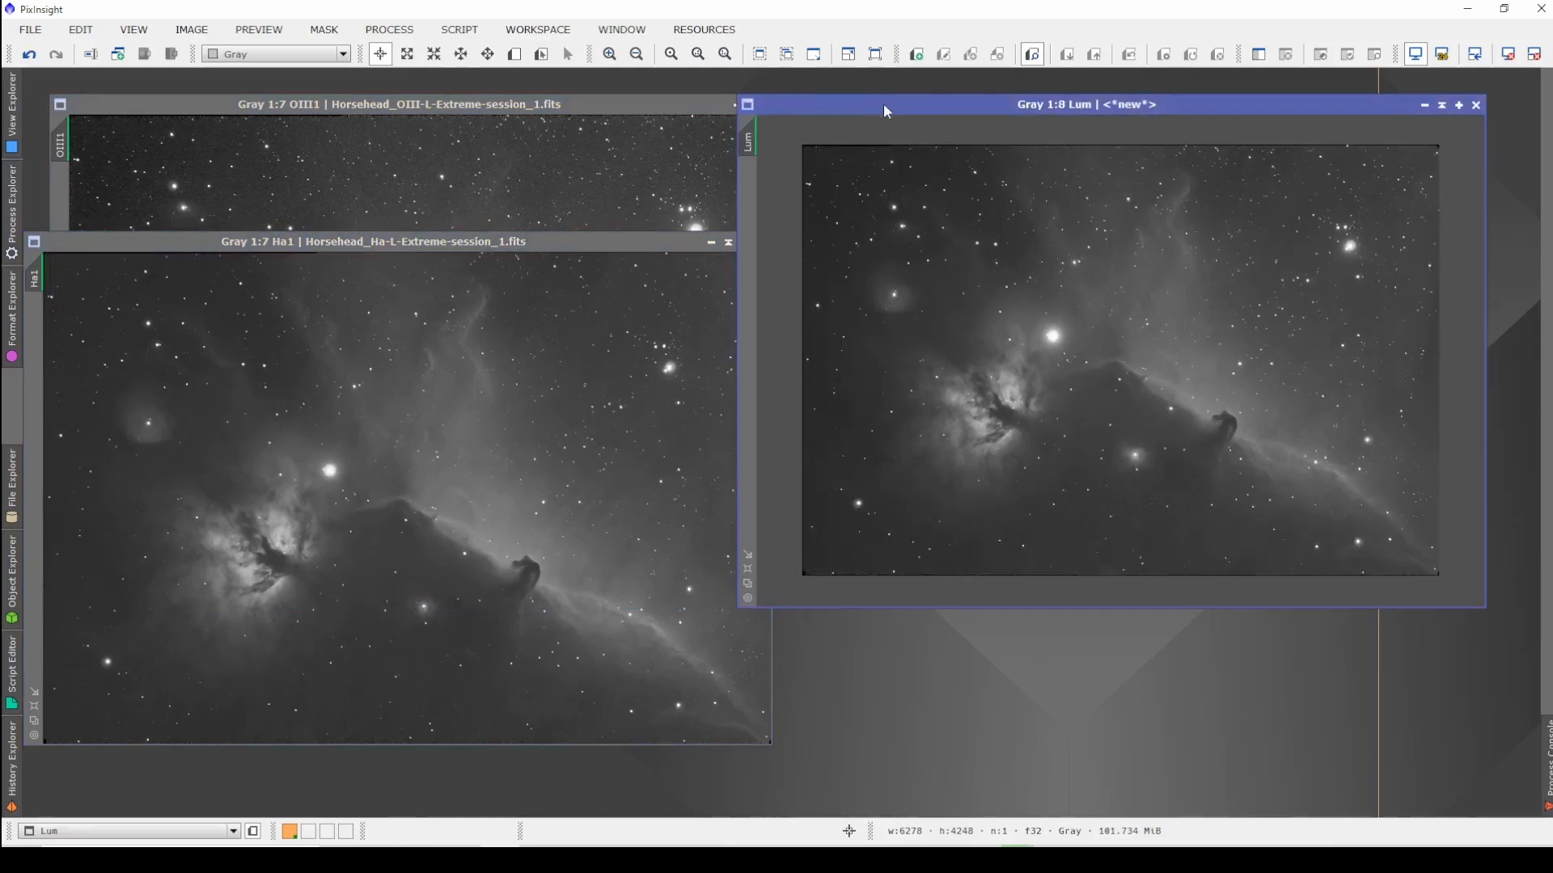
left_click_drag(883, 103, 634, 162)
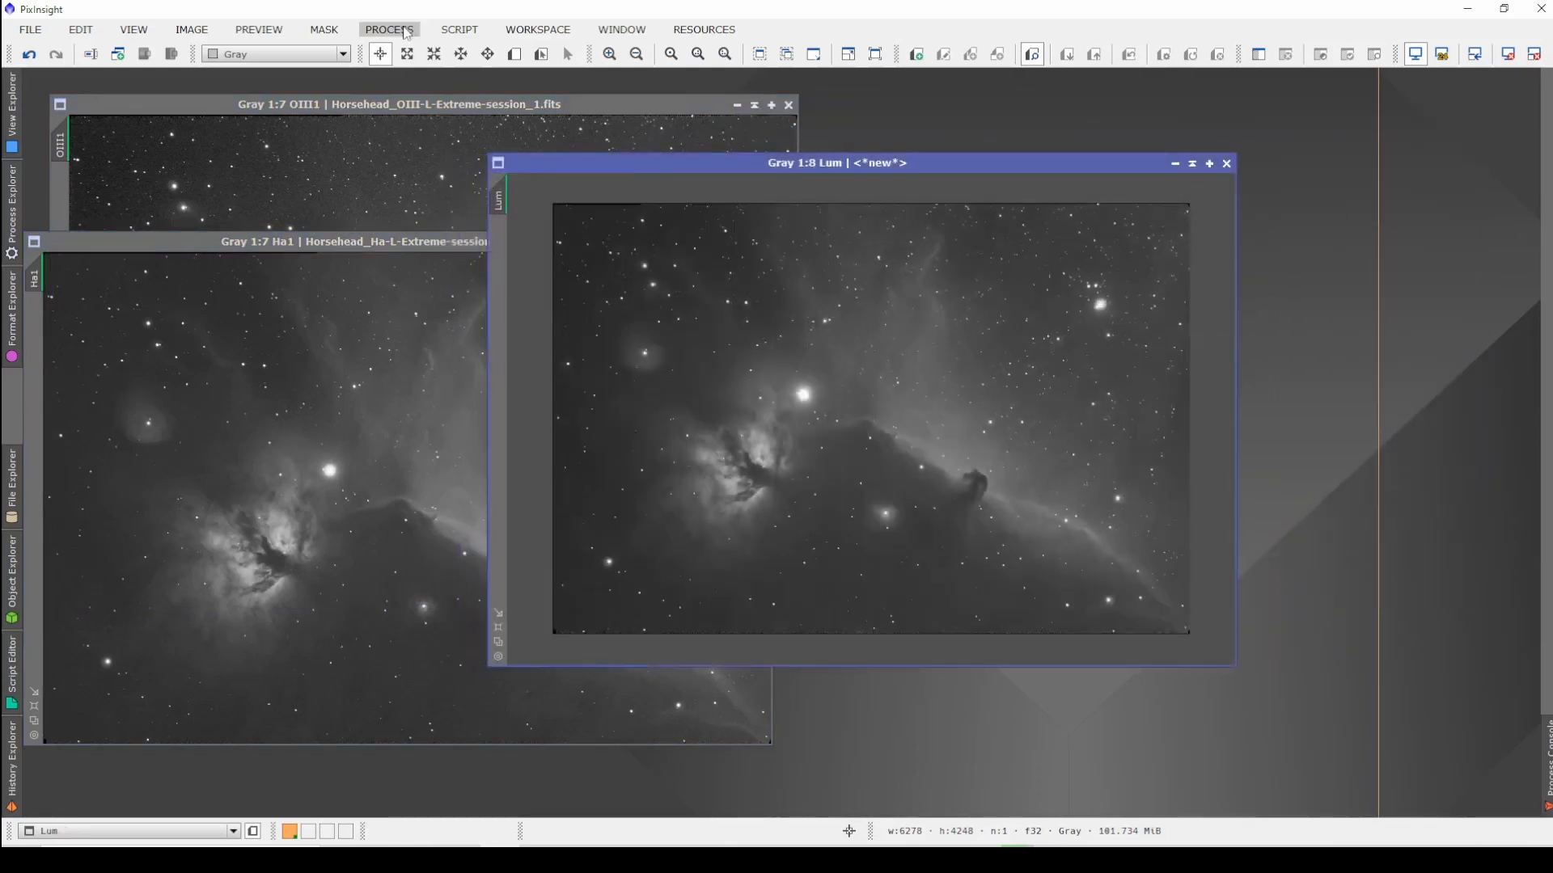
left_click(393, 29)
mouse_move(537, 24)
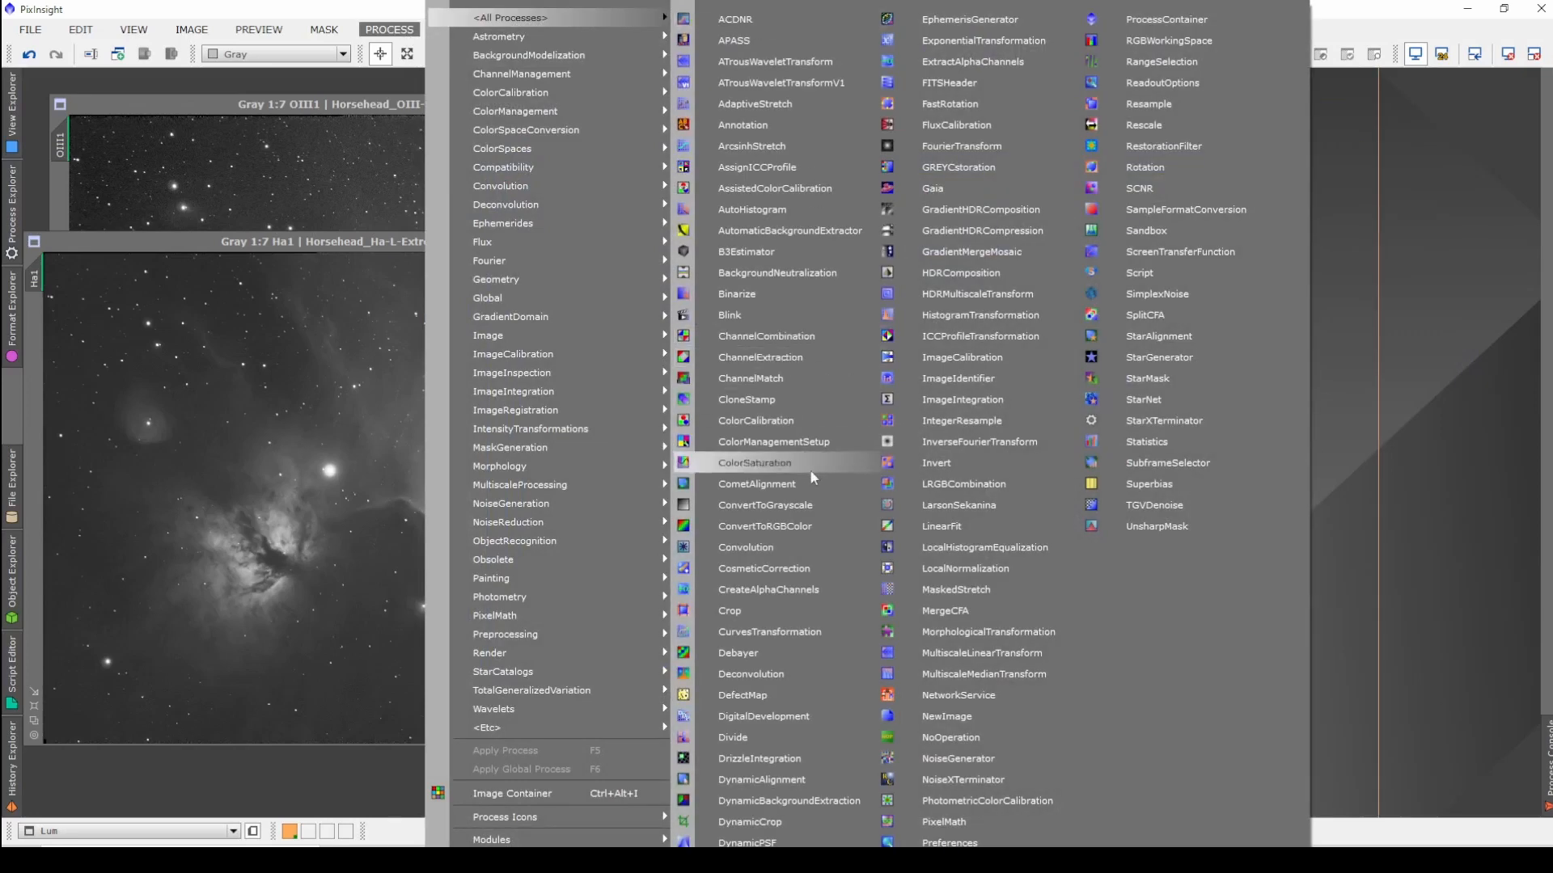
left_click(788, 823)
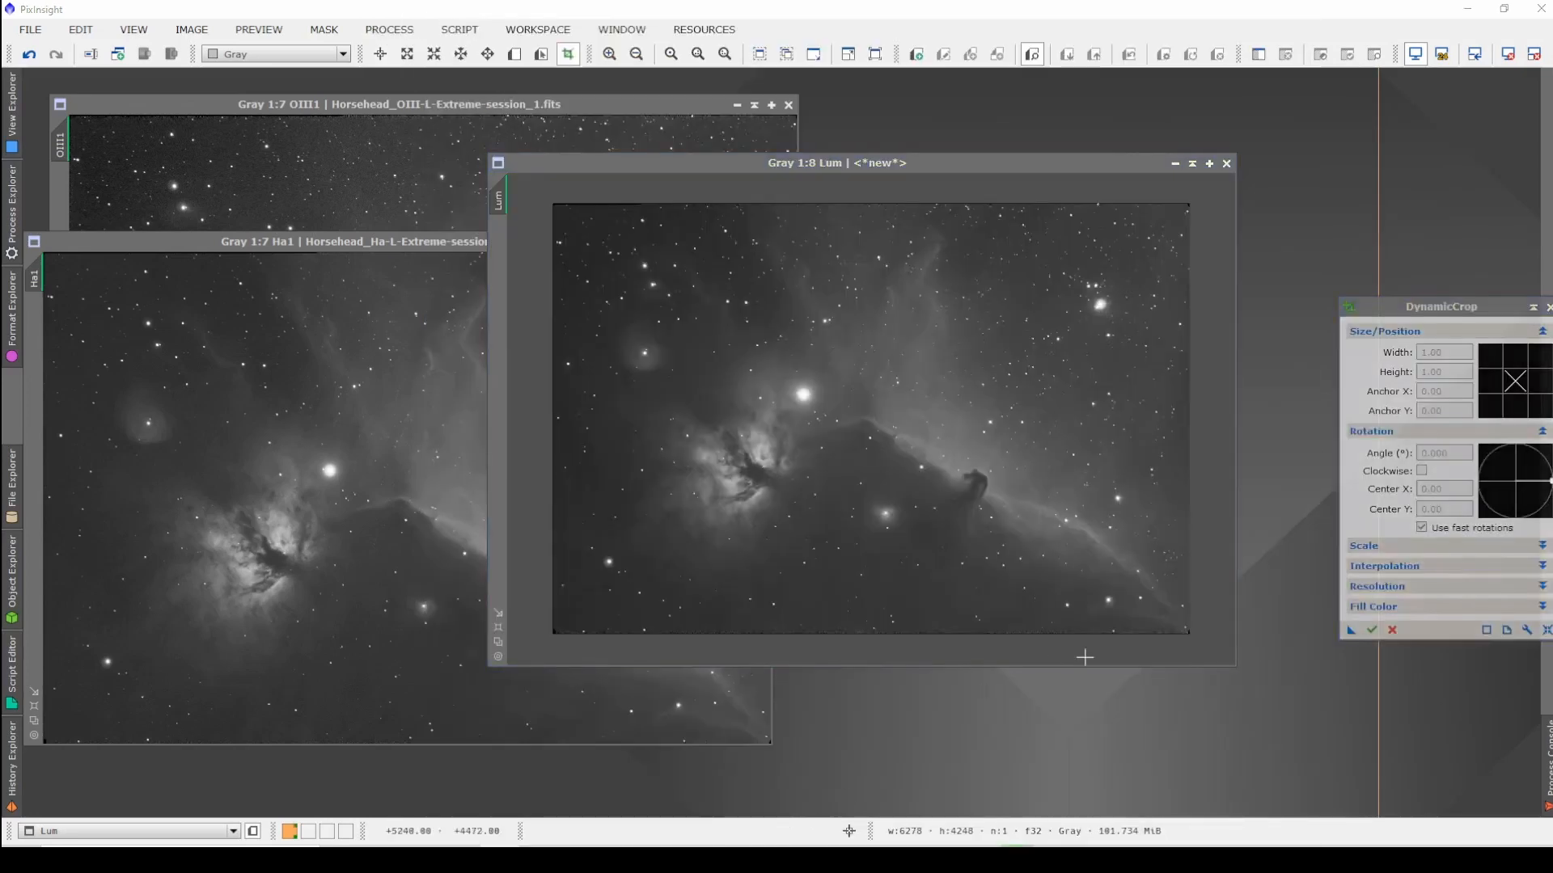
left_click_drag(1417, 310, 1360, 287)
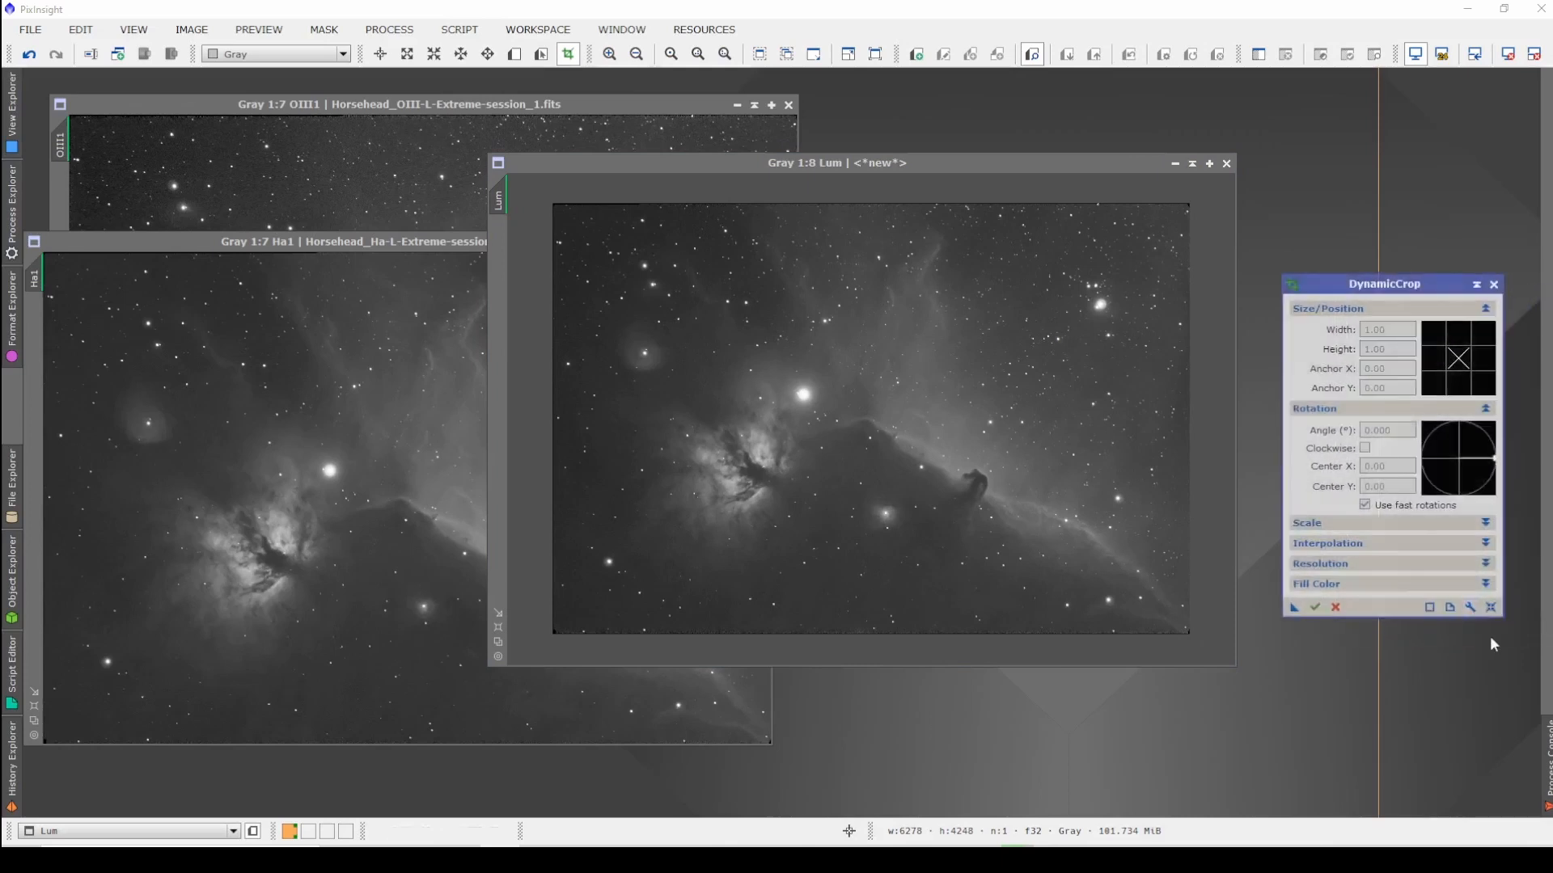
left_click(1492, 612)
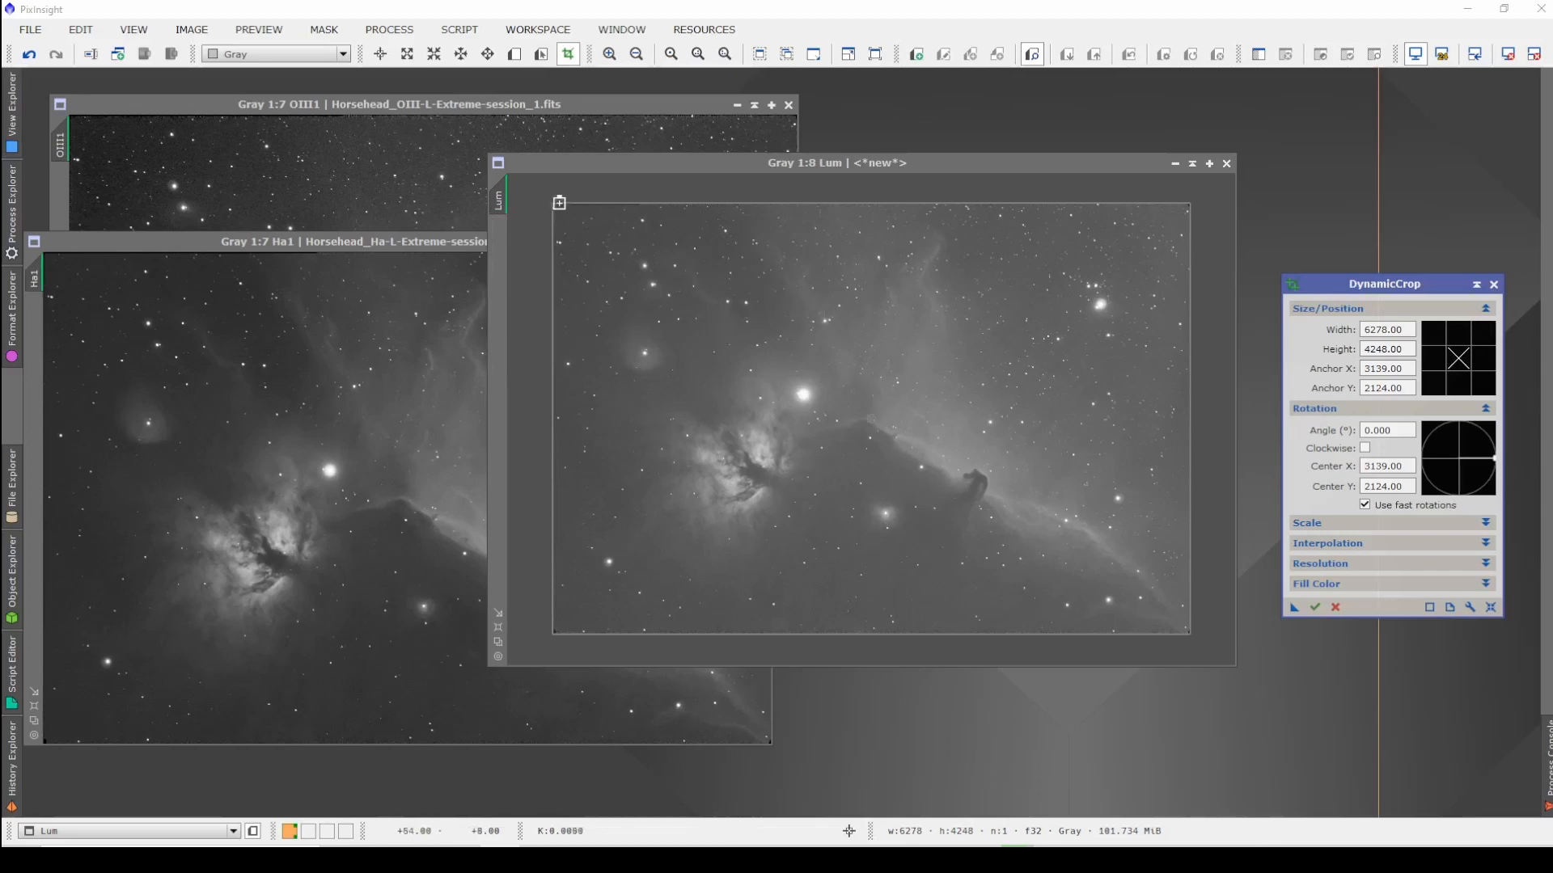
Step: Shrink the crop frame inside the dark edges of the Lum image to about 5990 × 4000 px and execute the crop
left_click_drag(556, 202, 565, 212)
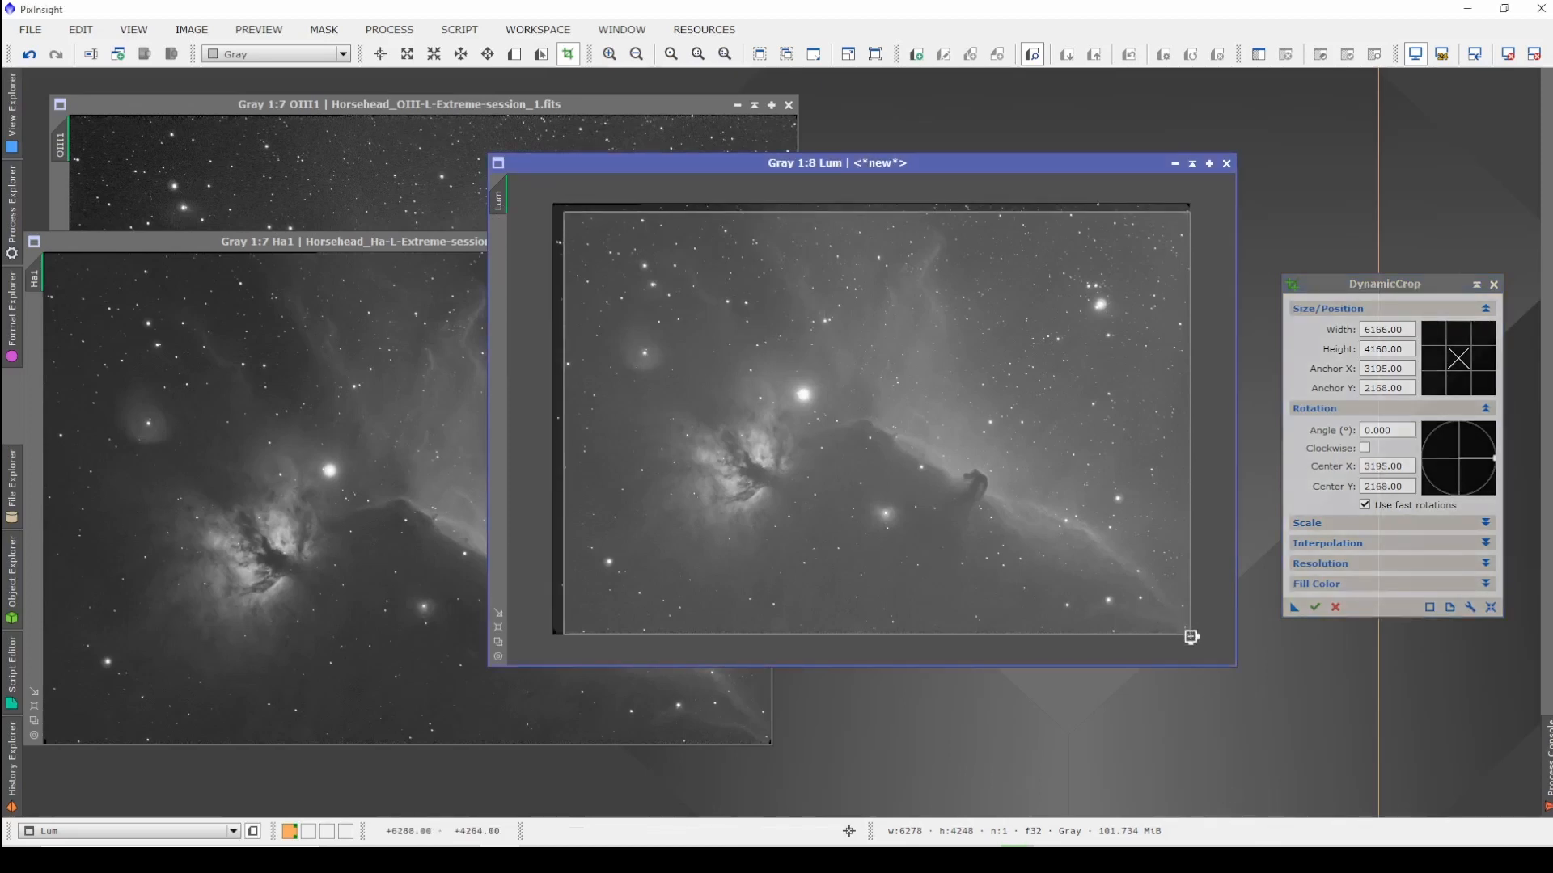
left_click_drag(1190, 636, 1173, 620)
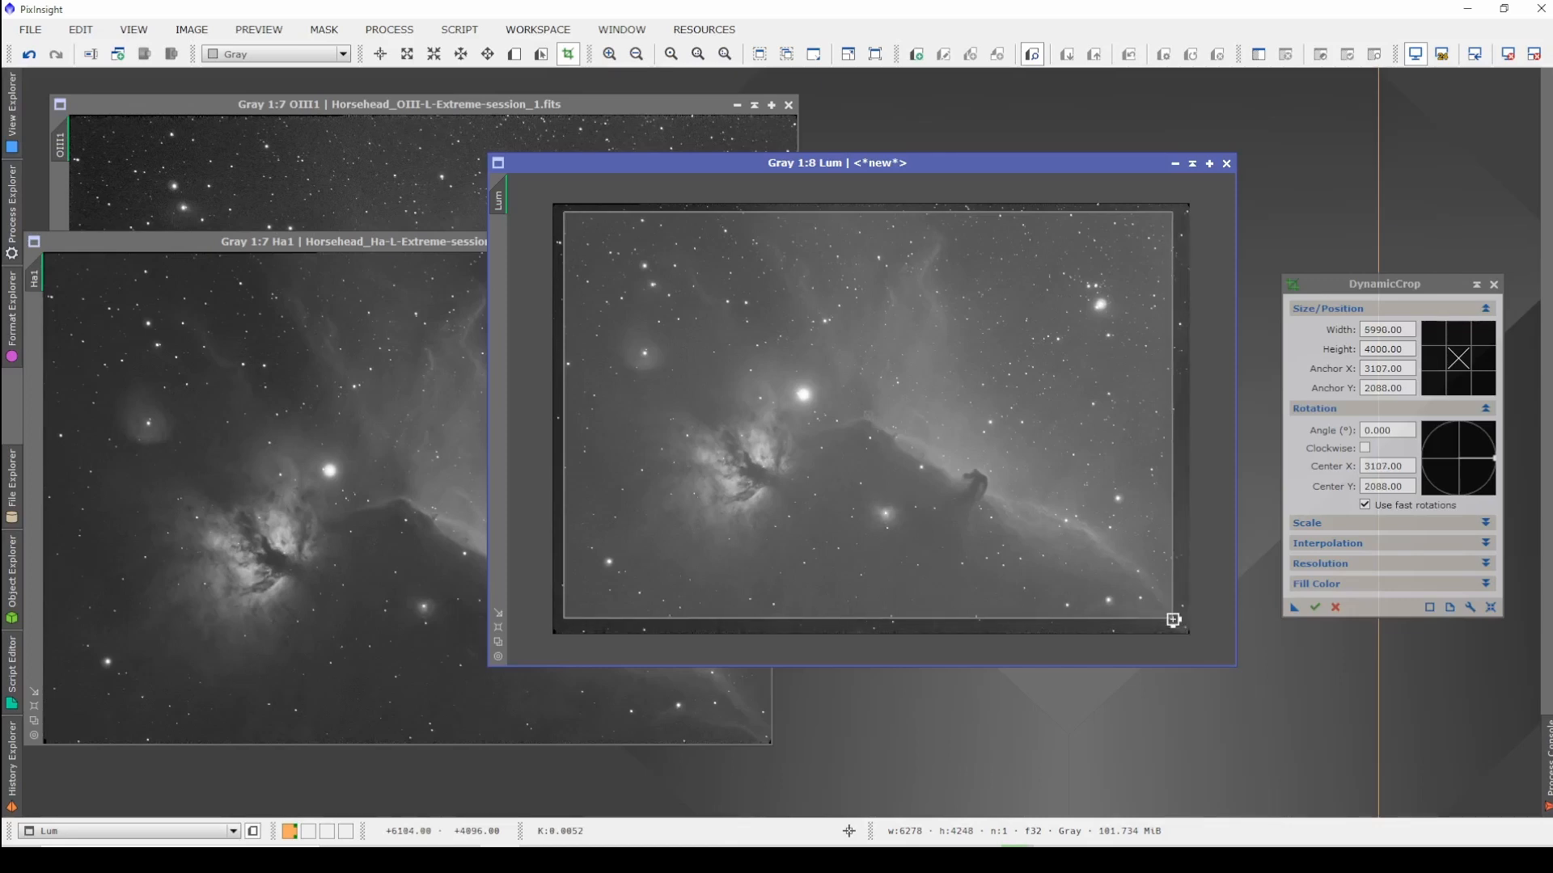
left_click(1317, 607)
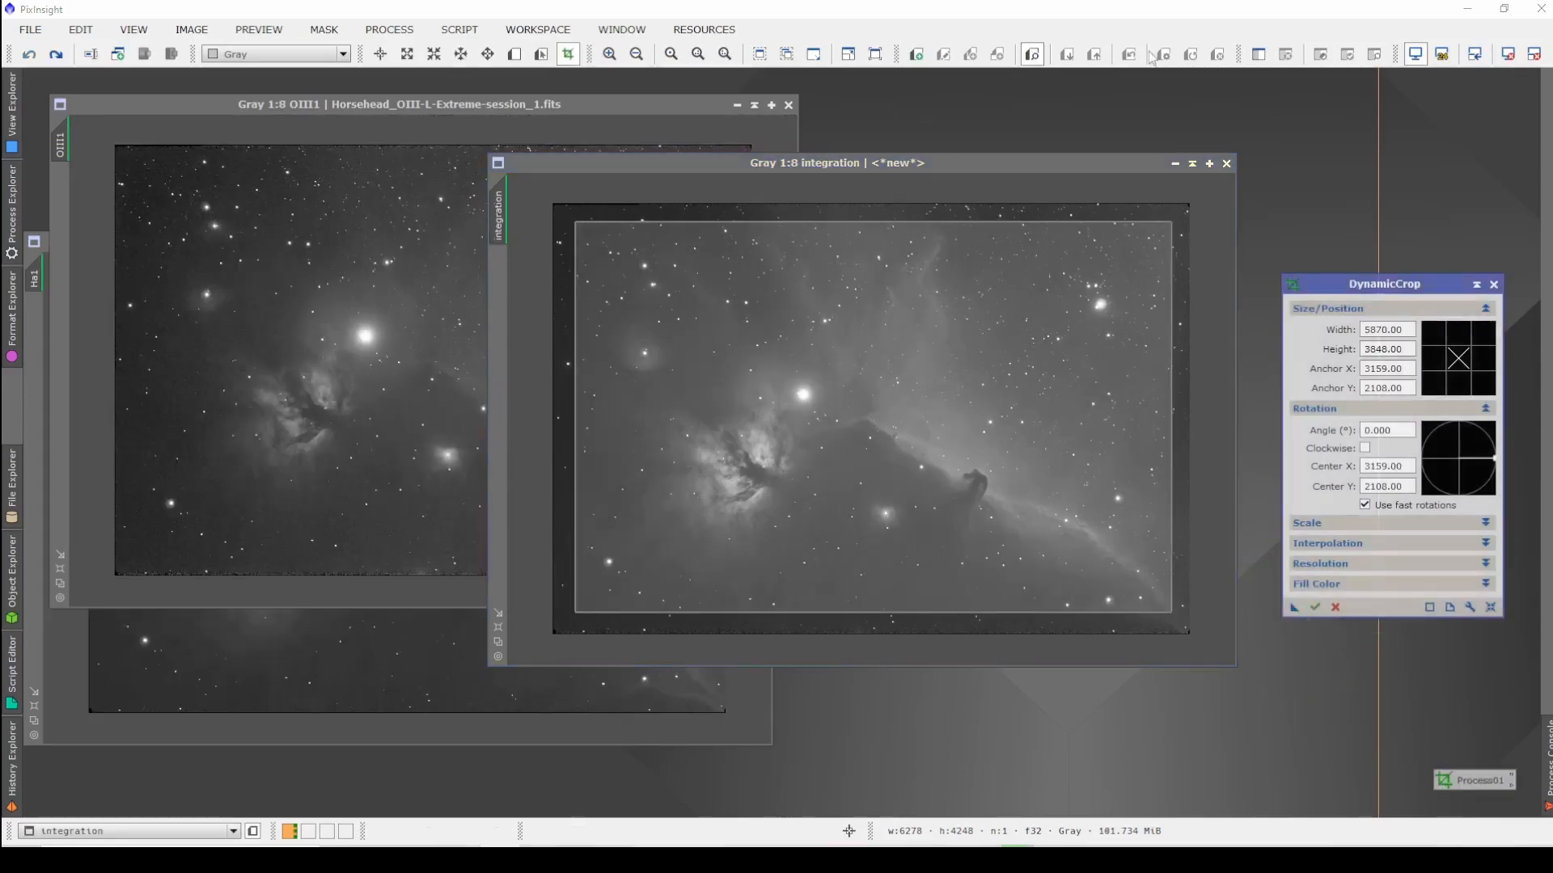
Step: Cancel the active DynamicCrop session and apply the saved Process01 crop to the integration, Ha1 and OIII1 images
left_click(1494, 284)
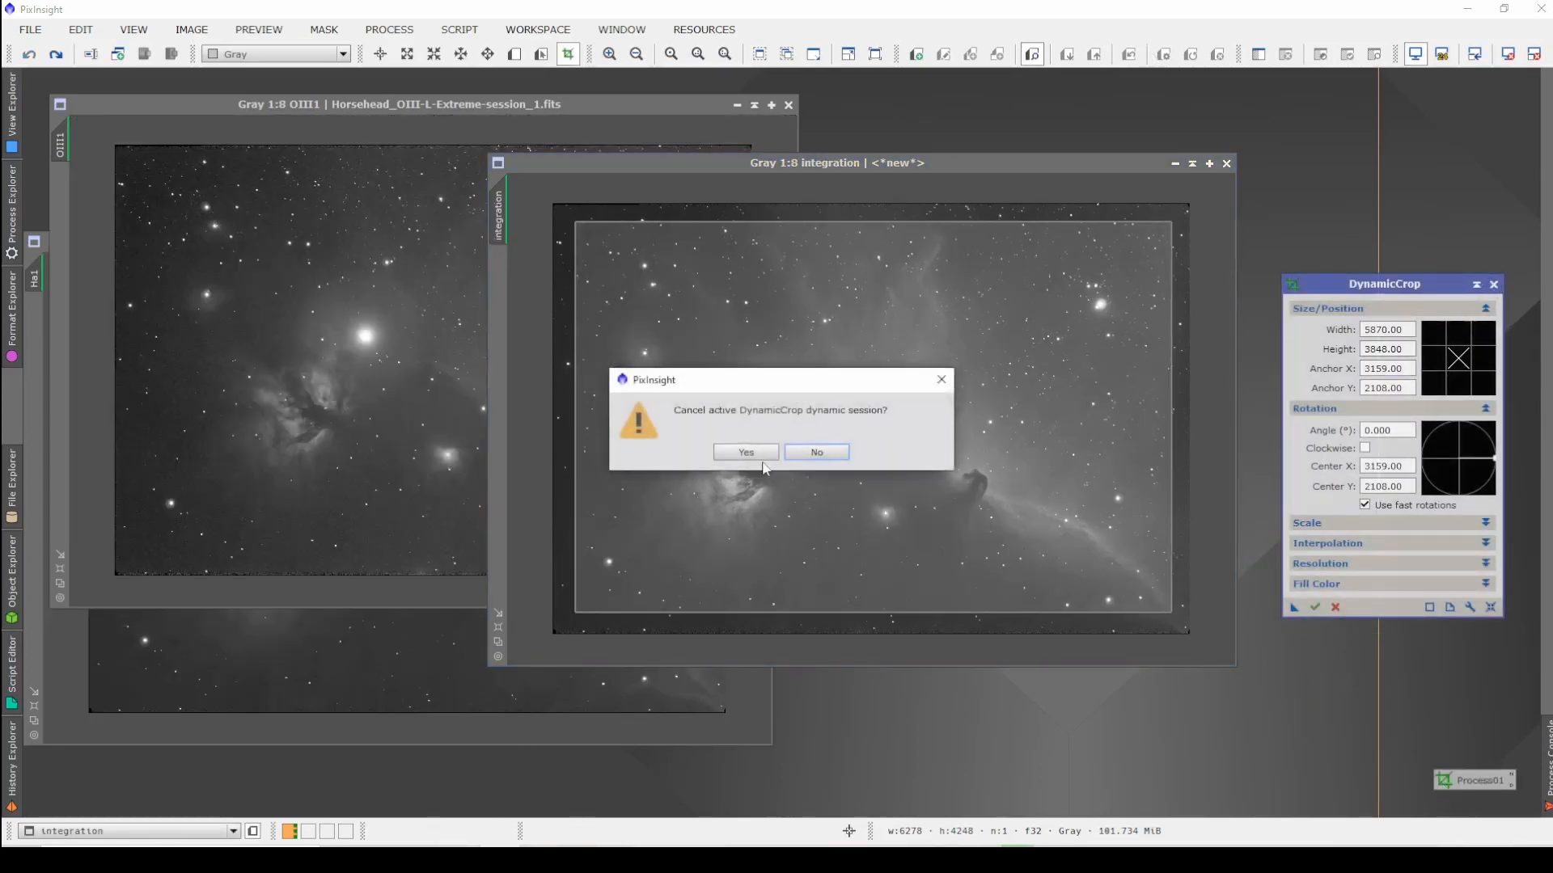
left_click(746, 454)
left_click_drag(1462, 780, 346, 680)
mouse_move(1444, 776)
left_mouse_down()
mouse_move(1455, 781)
mouse_move(340, 181)
mouse_move(330, 209)
left_mouse_up()
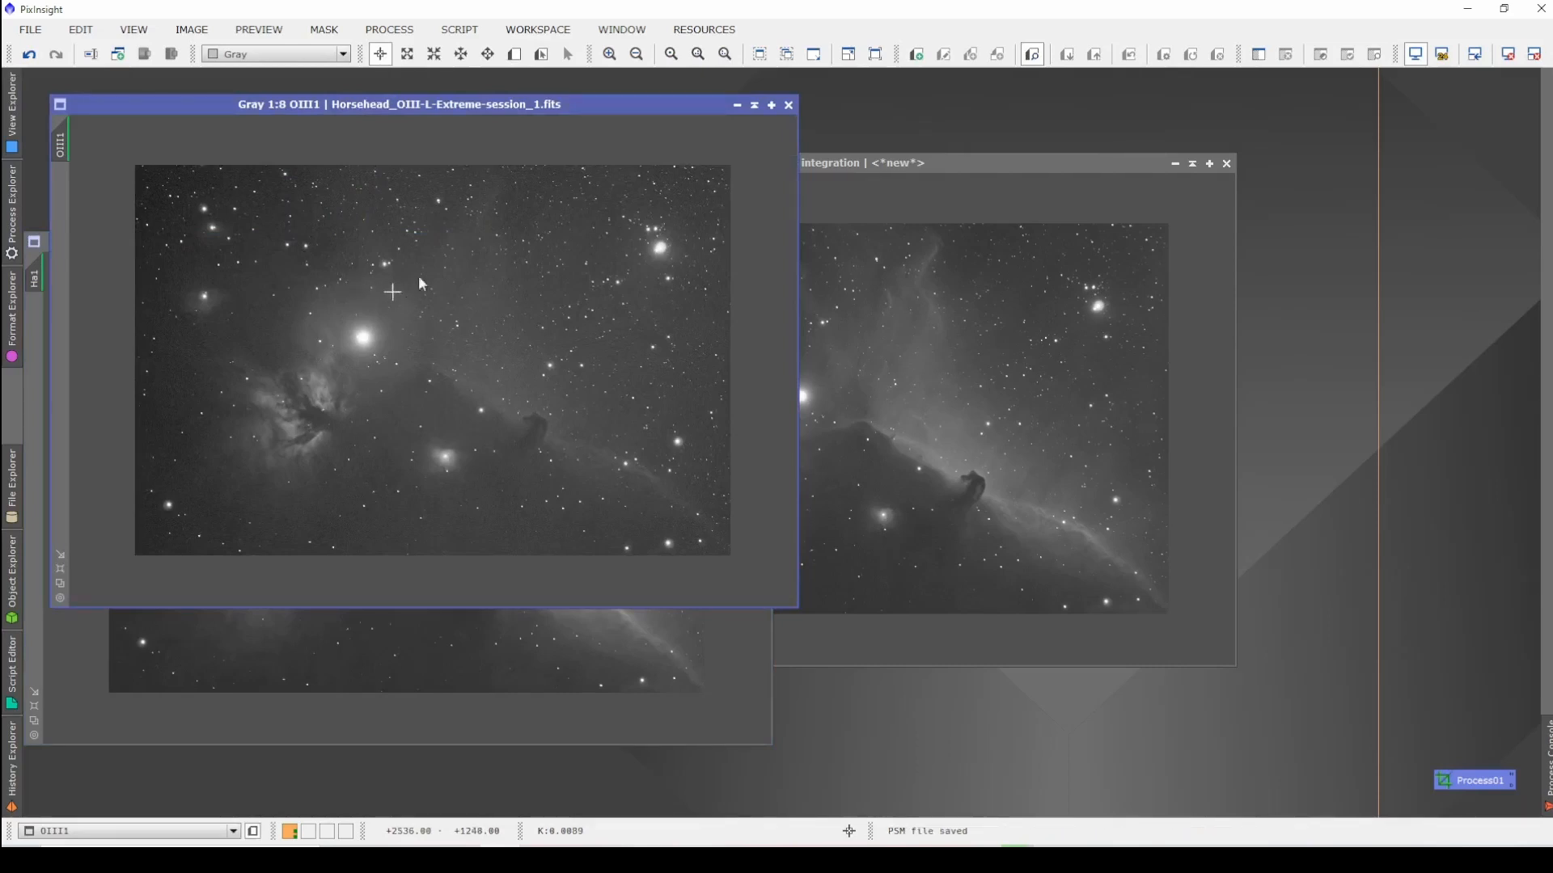
Step: Iconize the OIII1 and Ha1 images and park their icons together, clear of the integration image
left_click(736, 106)
left_click(713, 243)
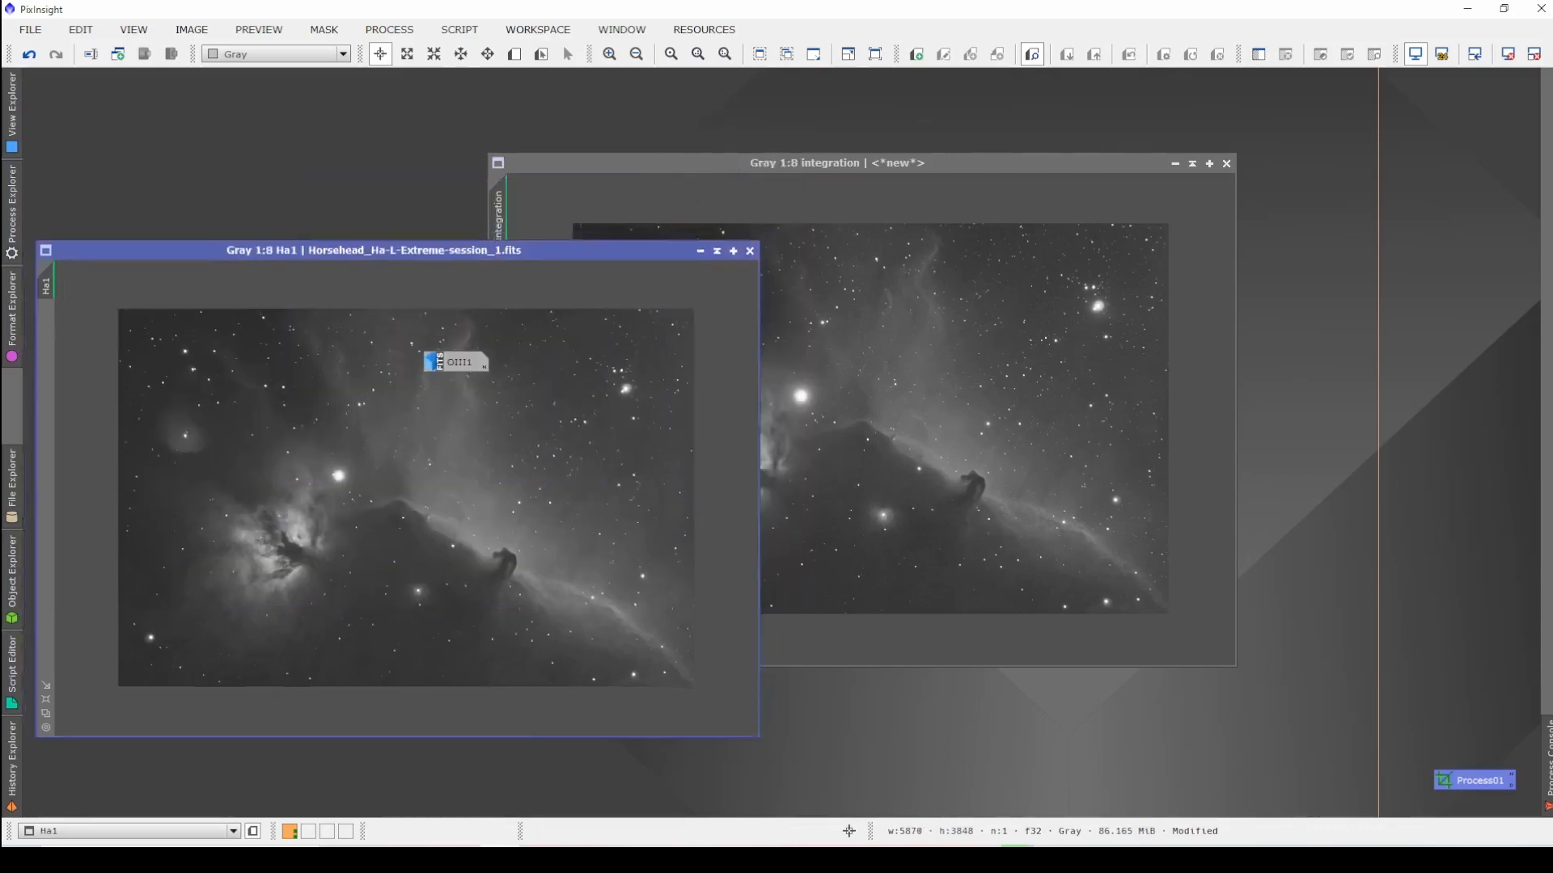
left_click_drag(426, 376, 1421, 129)
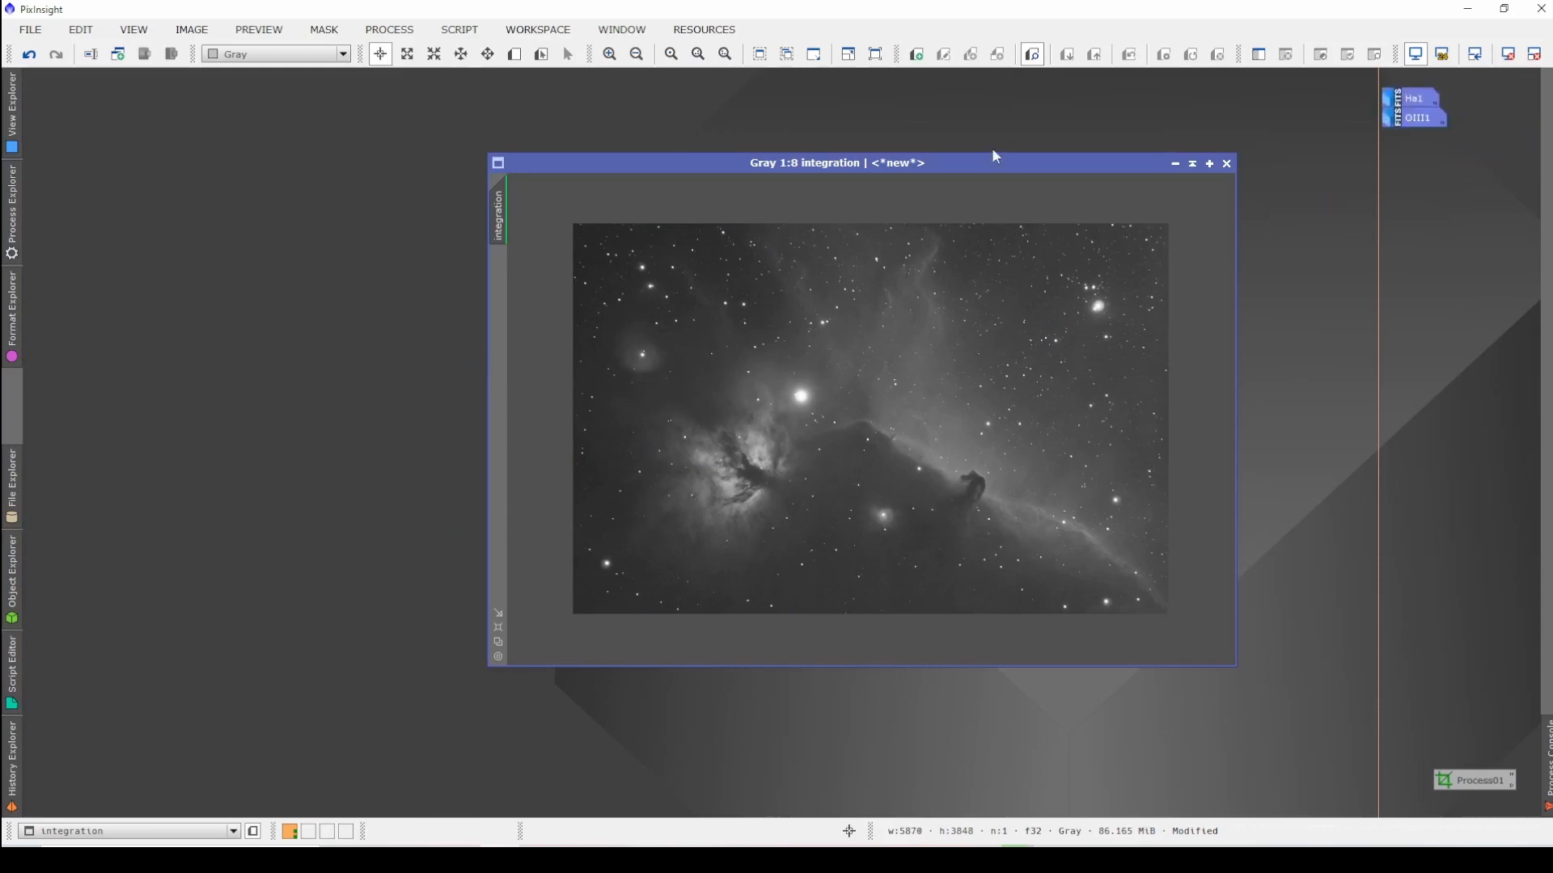
Step: Move the integration image window aside, enlarge it and zoom the image to 1:5
left_click_drag(968, 170, 560, 114)
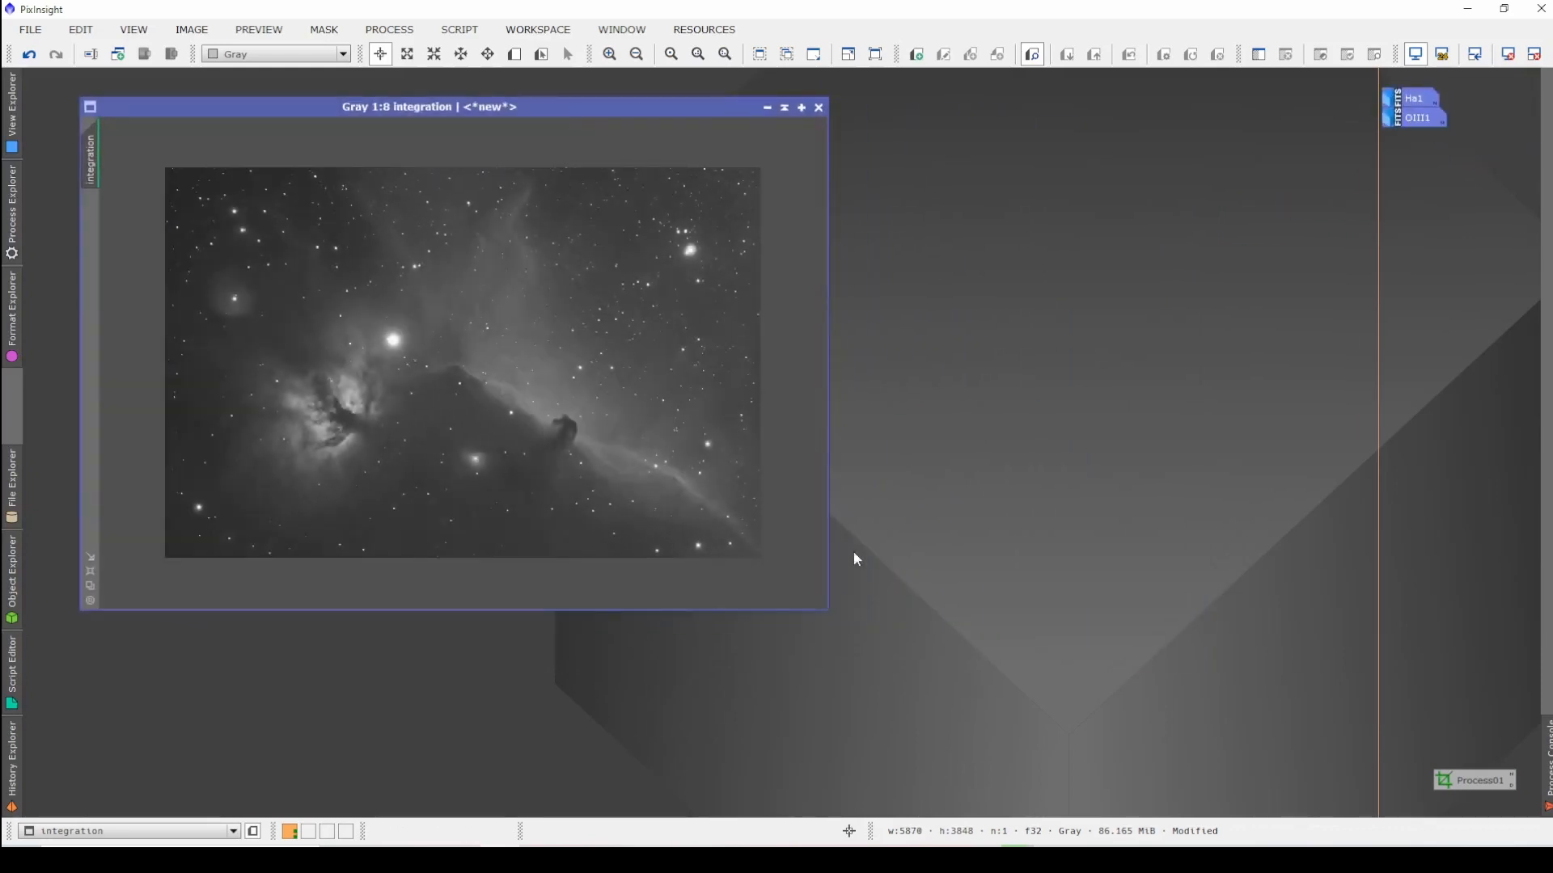
left_click_drag(826, 609, 1147, 779)
scroll(746, 556, "up", 2)
scroll(747, 556, "up", 1)
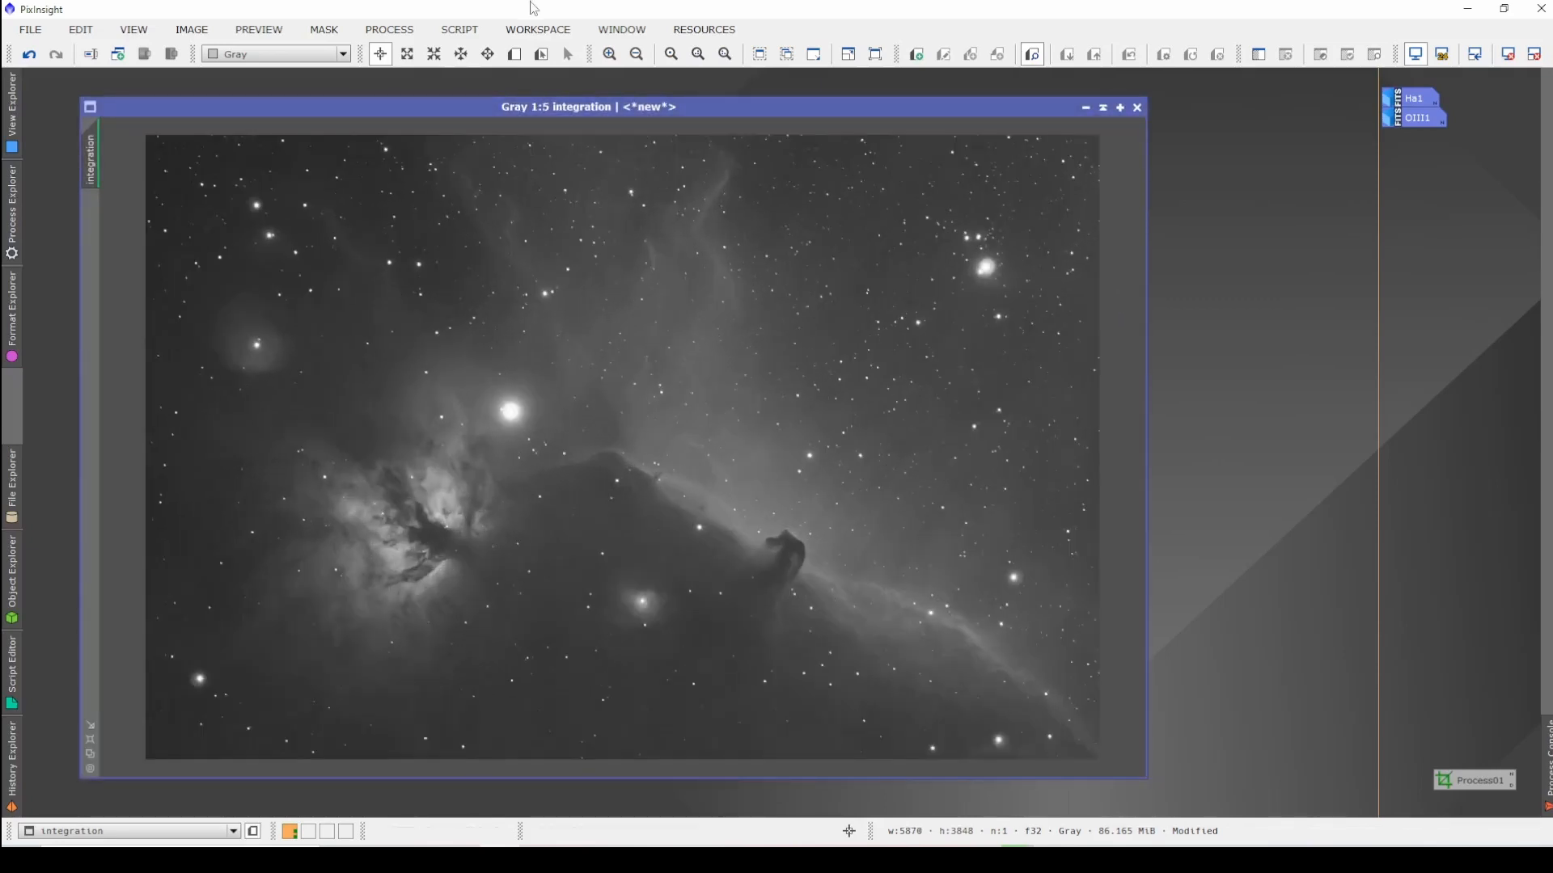
Step: Open DynamicBackgroundExtraction for the integration image, beside its window, with the sample generation and target image correction settings expanded
left_click(411, 33)
mouse_move(579, 61)
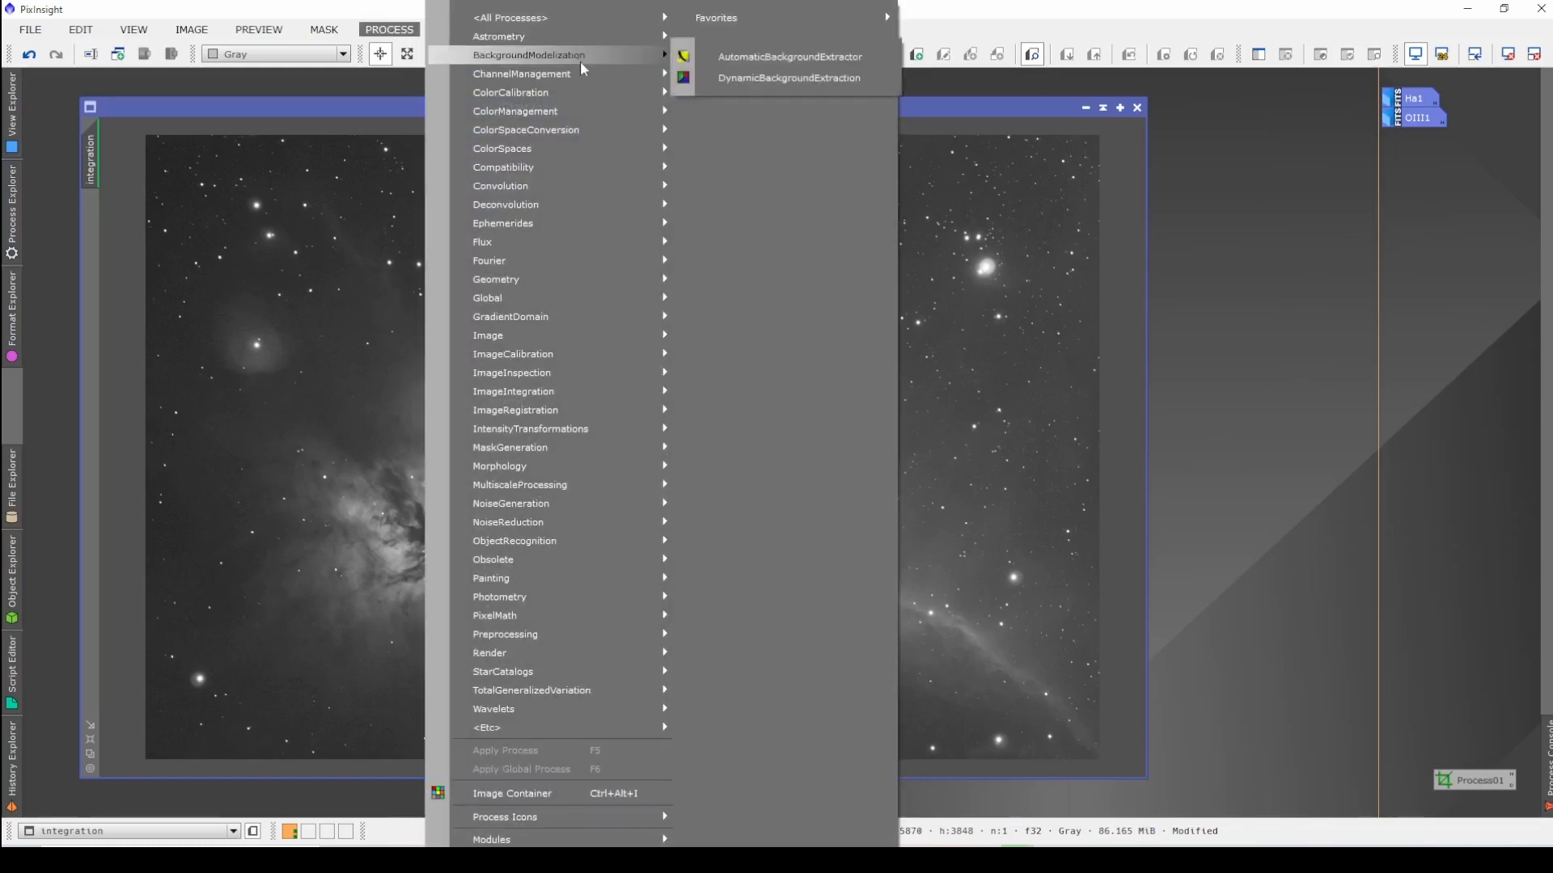
left_click(758, 78)
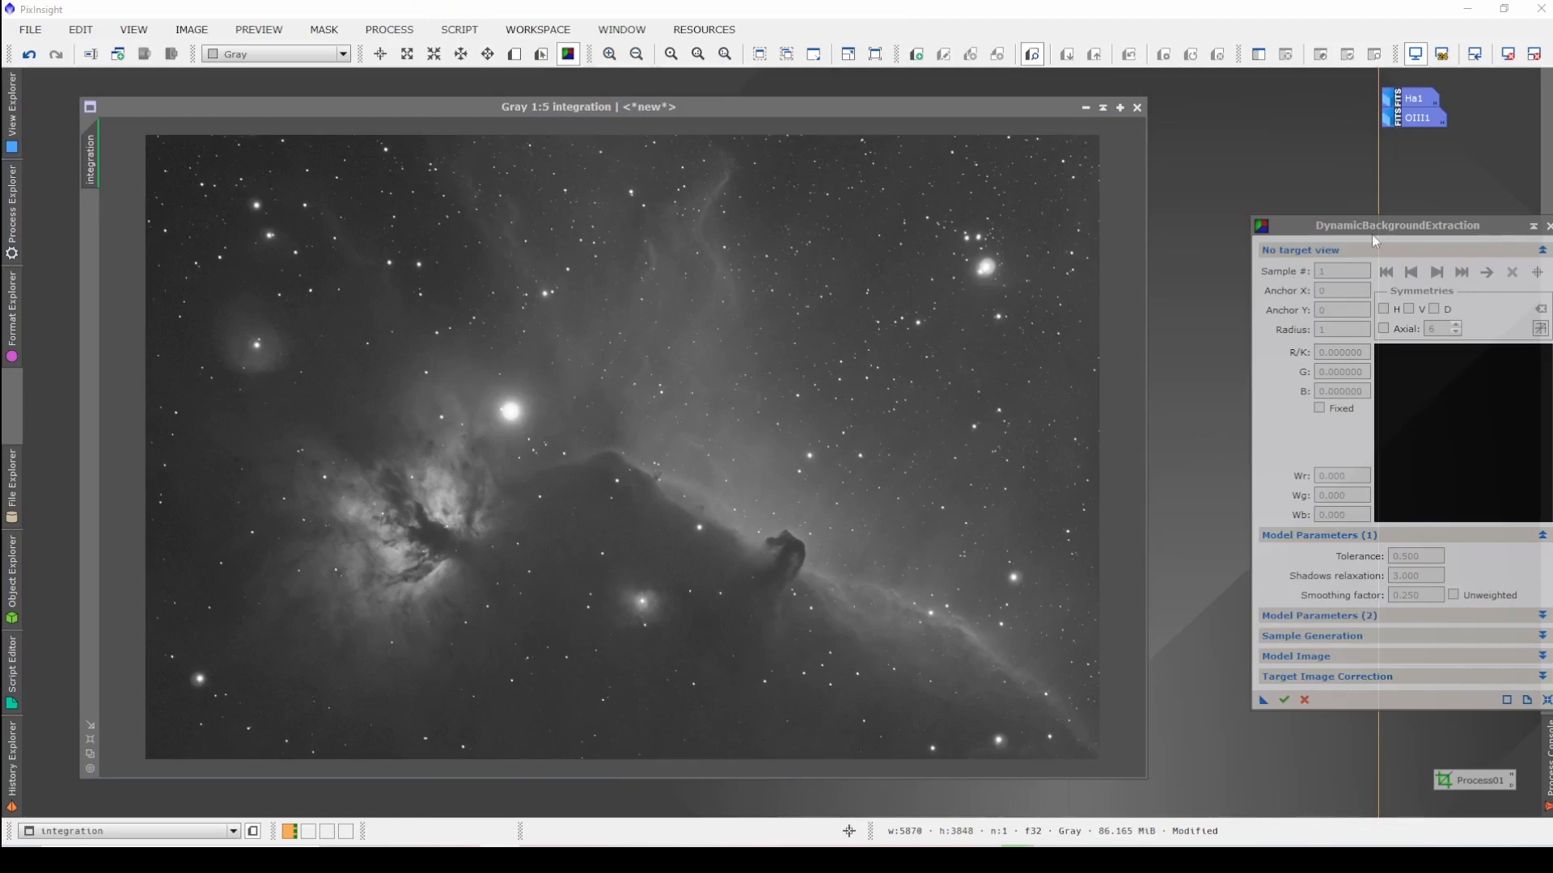
left_click_drag(1374, 240, 1299, 199)
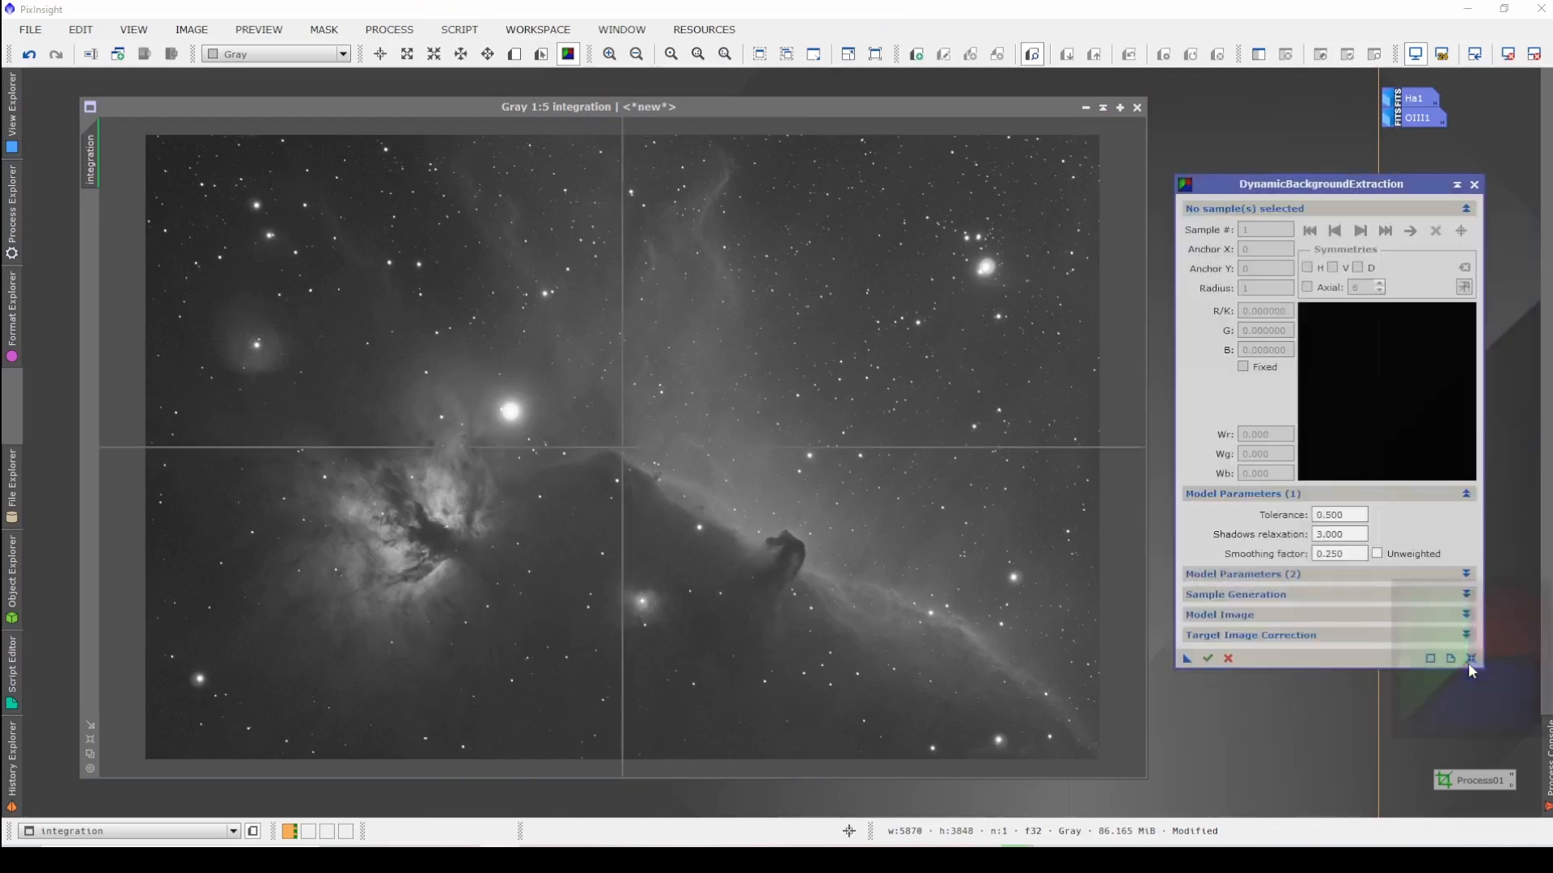
left_click(1466, 635)
left_click(1466, 575)
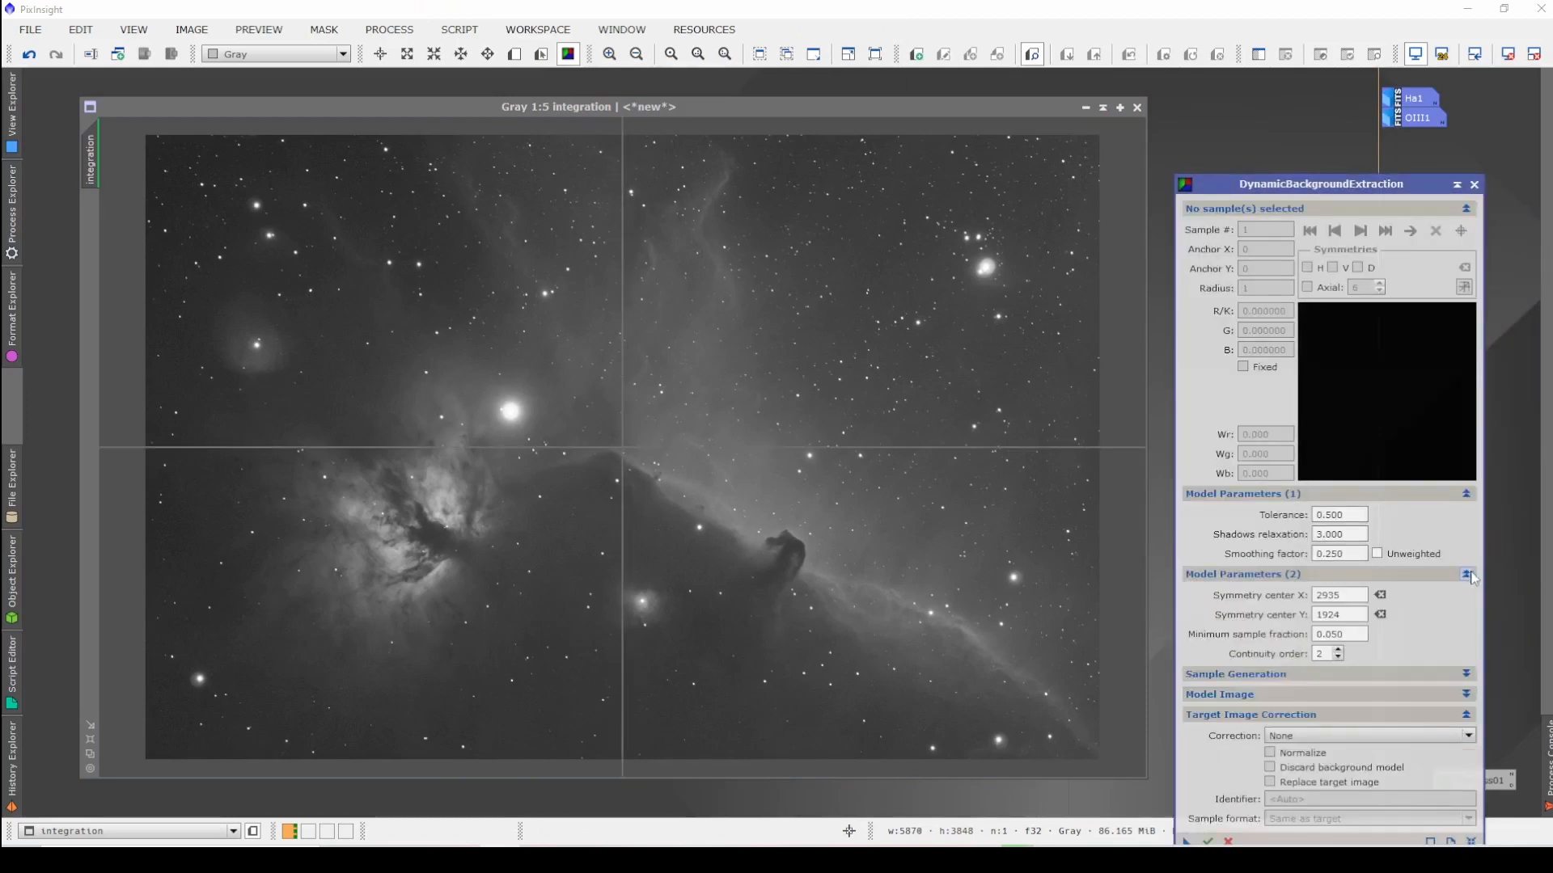
left_click(1471, 575)
left_click(1468, 596)
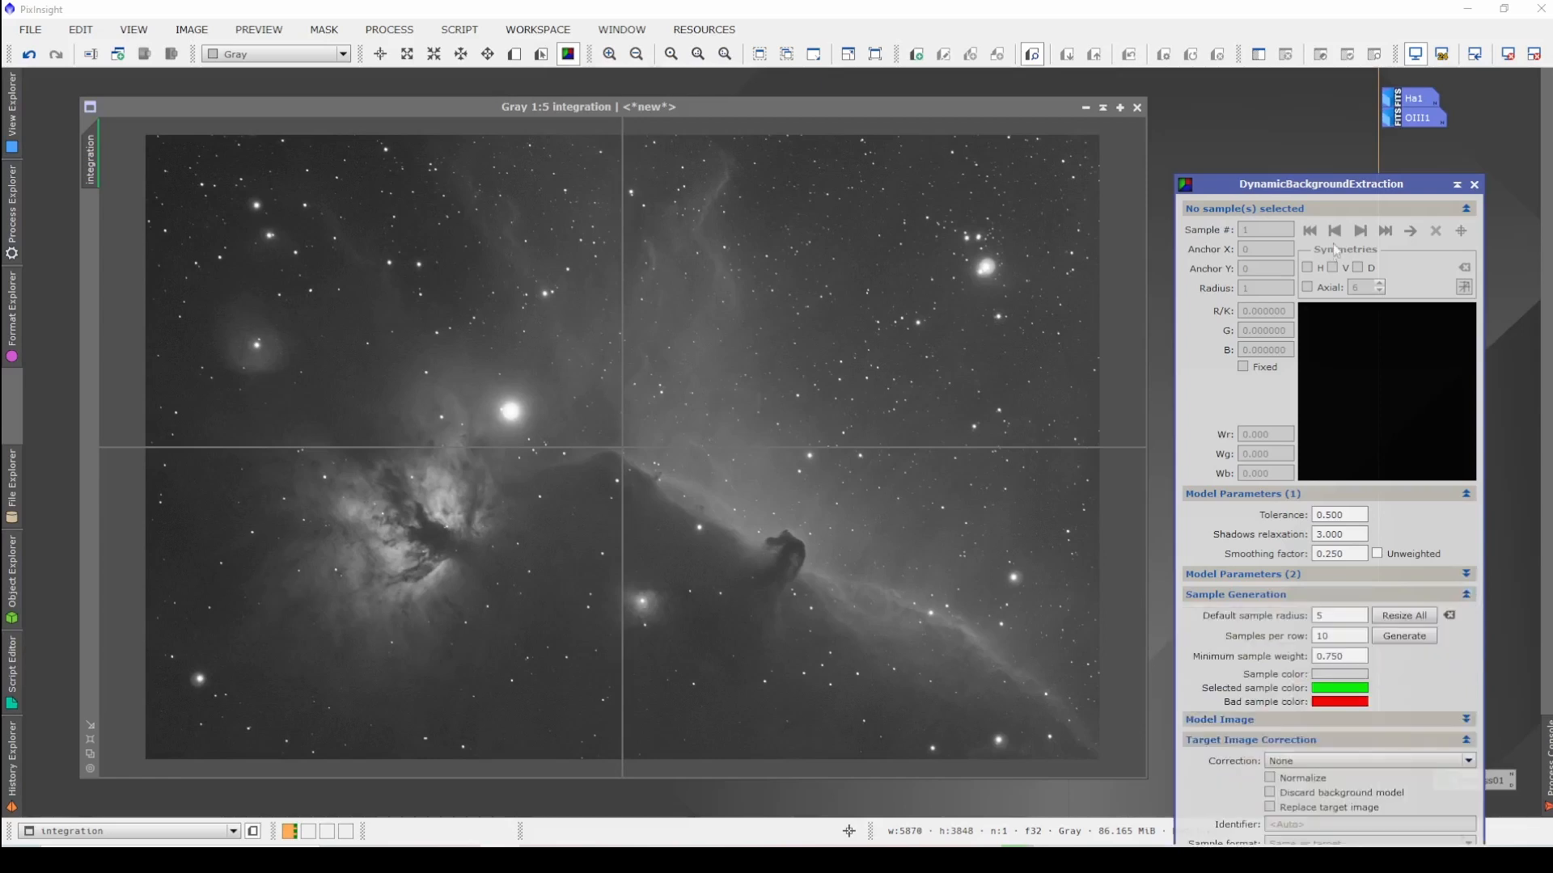
left_click_drag(1339, 194, 1333, 105)
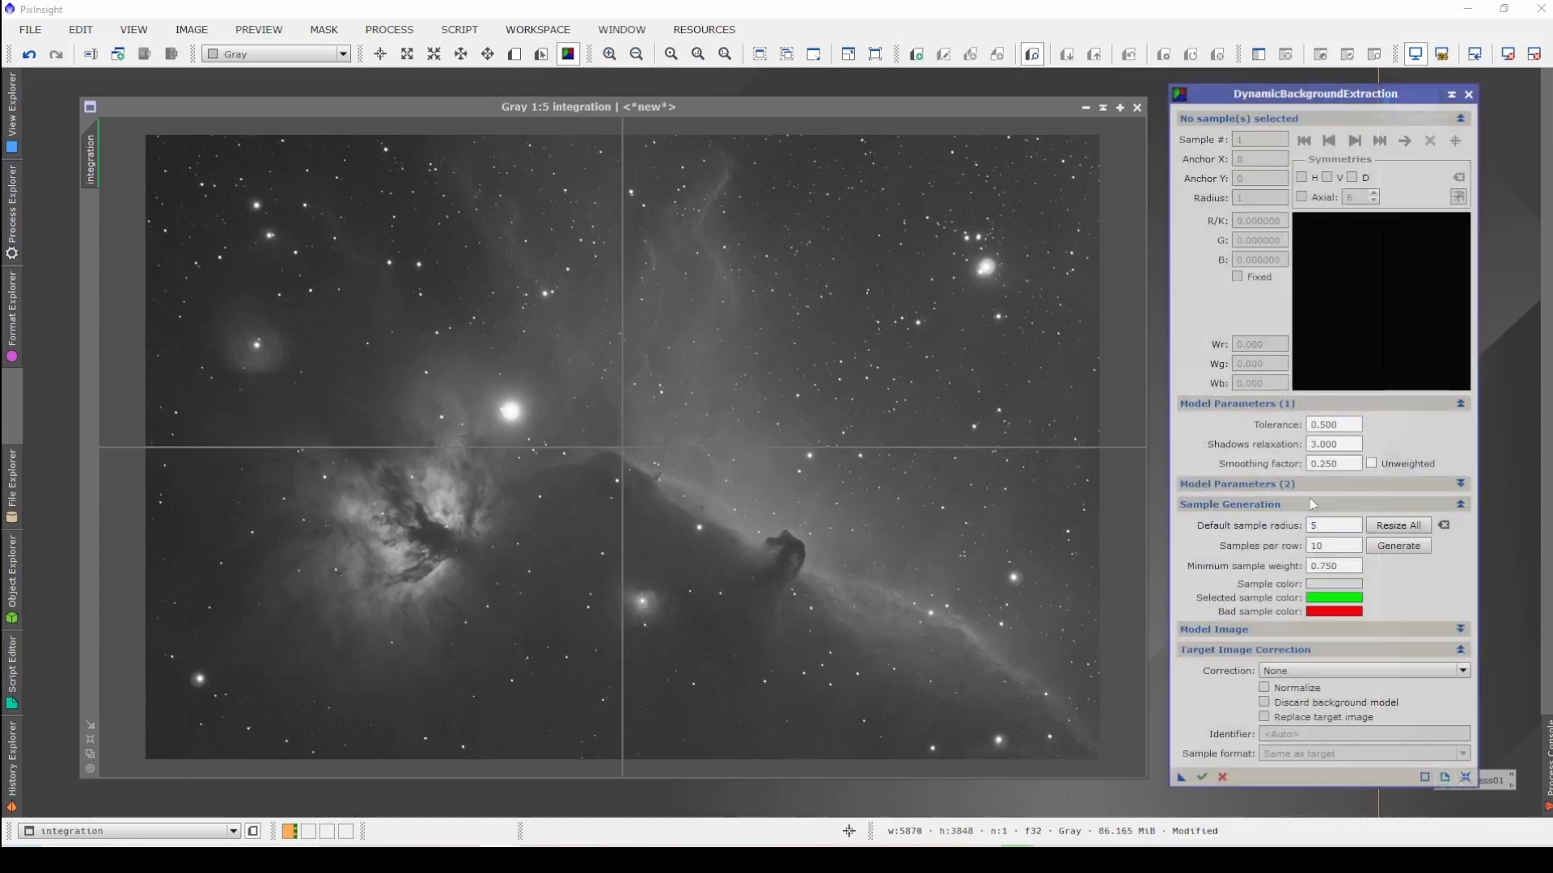
Step: Set the tolerance to 2, default sample radius to 150 and samples per row to 7, and generate the background samples
left_click_drag(1343, 419, 1247, 423)
type("2")
double_click(1346, 528)
type("150")
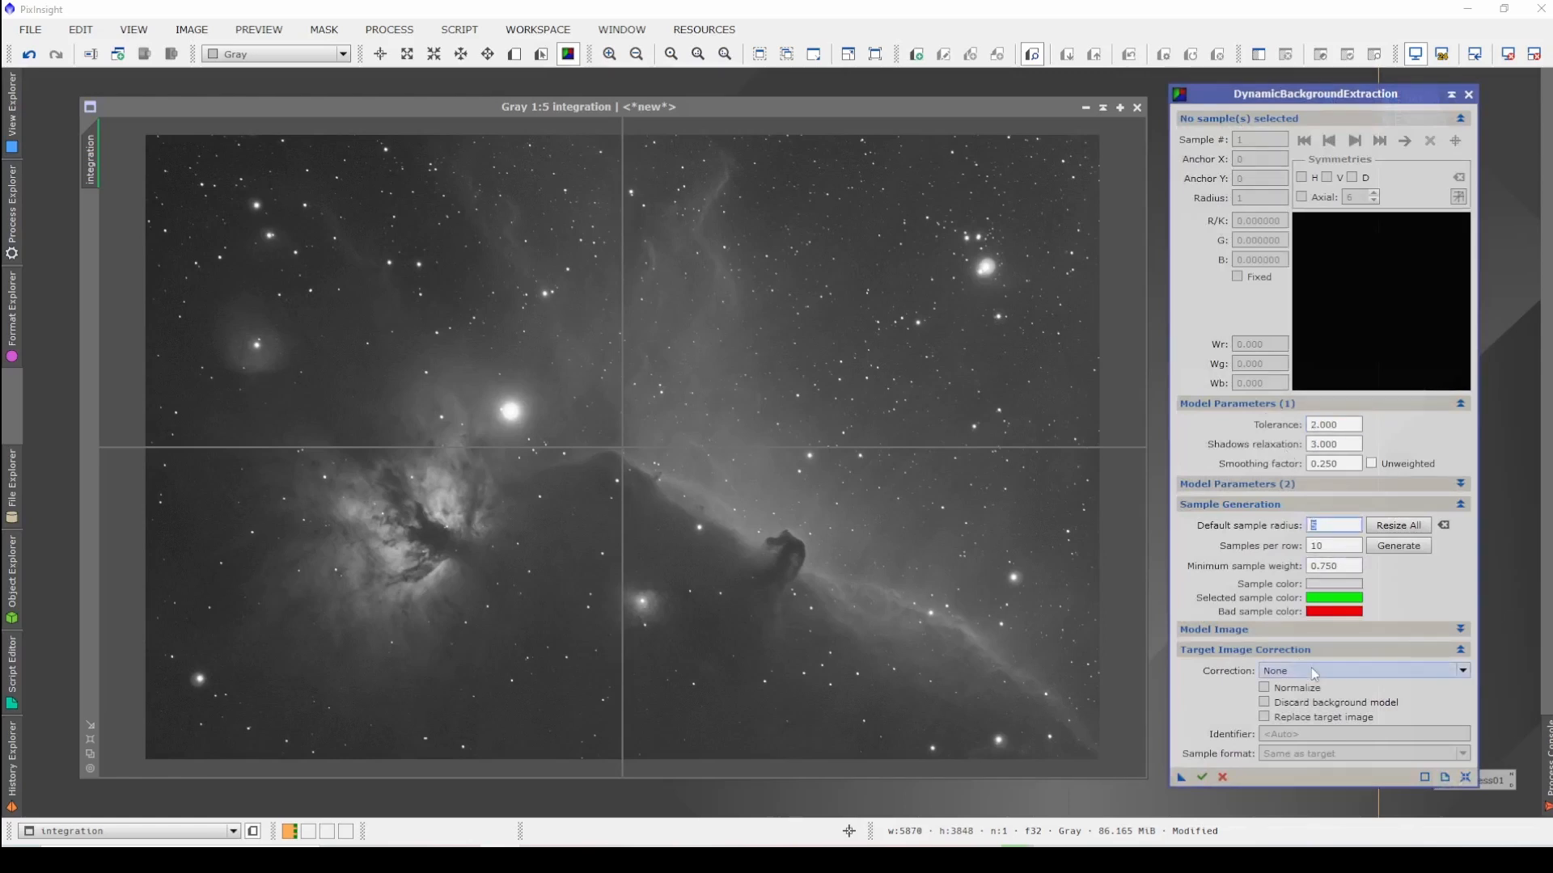
double_click(1333, 551)
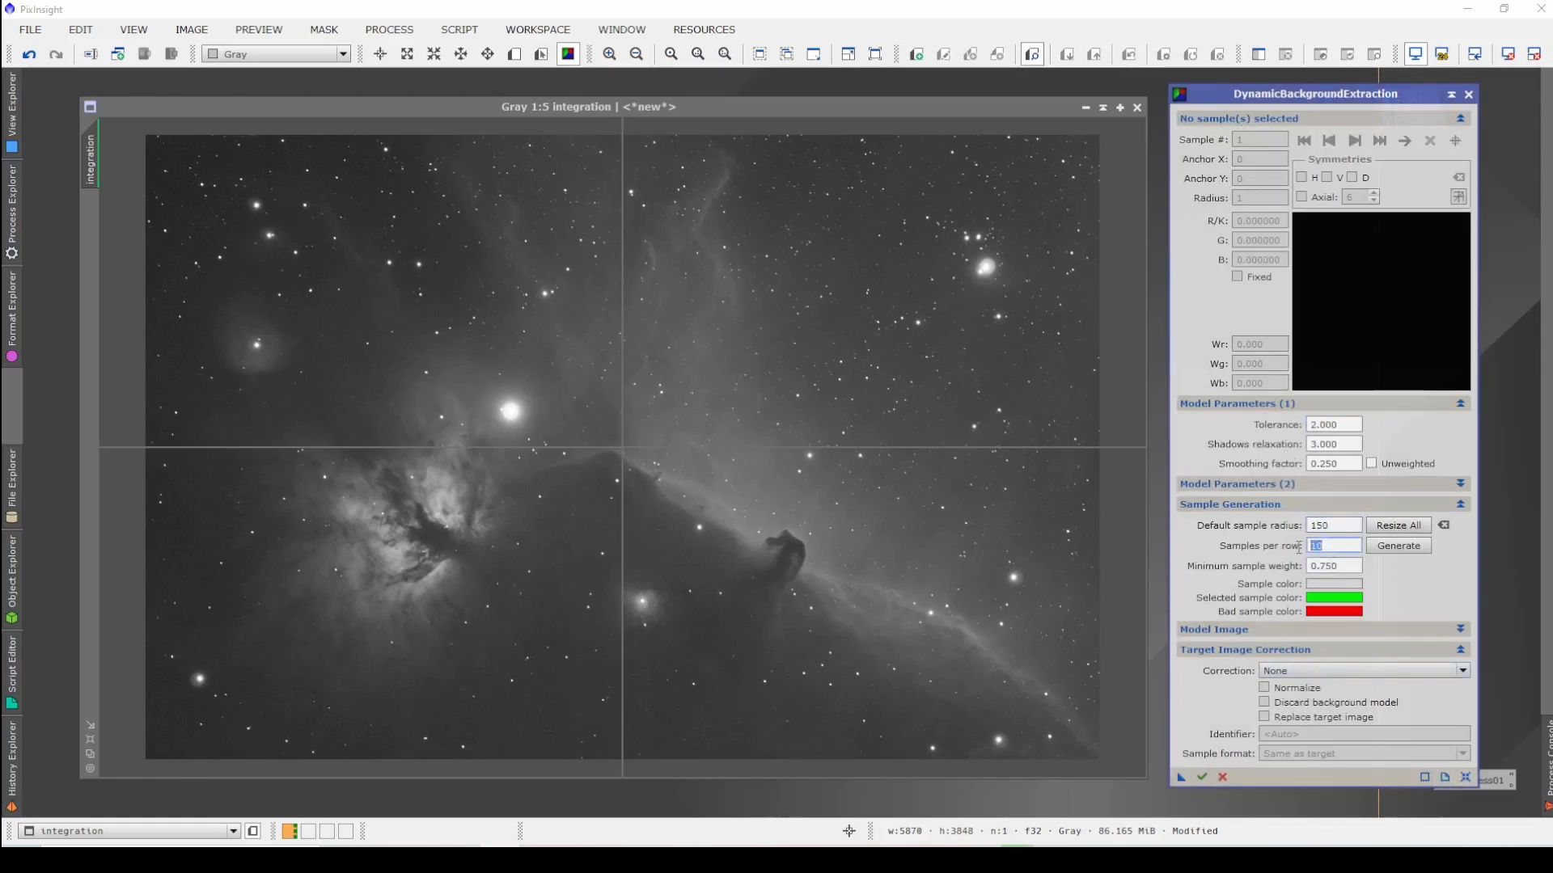
type("7")
left_click(1411, 547)
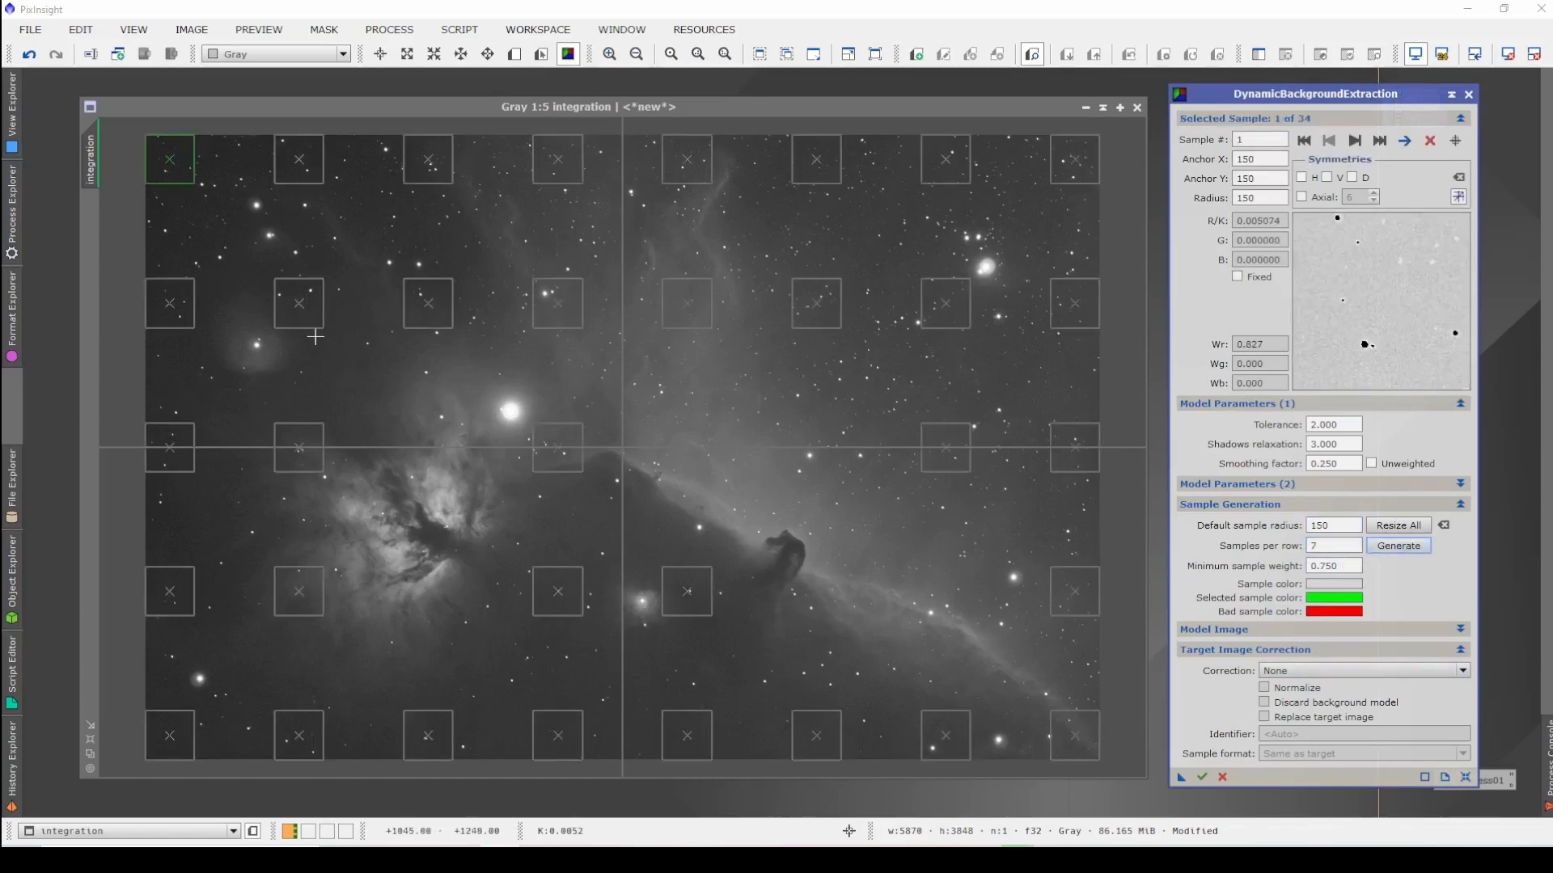
Step: Delete all background samples in the interior of the integration image, keeping only those along its outer border
left_click(309, 317)
key("Delete")
key("Delete")
key("Delete")
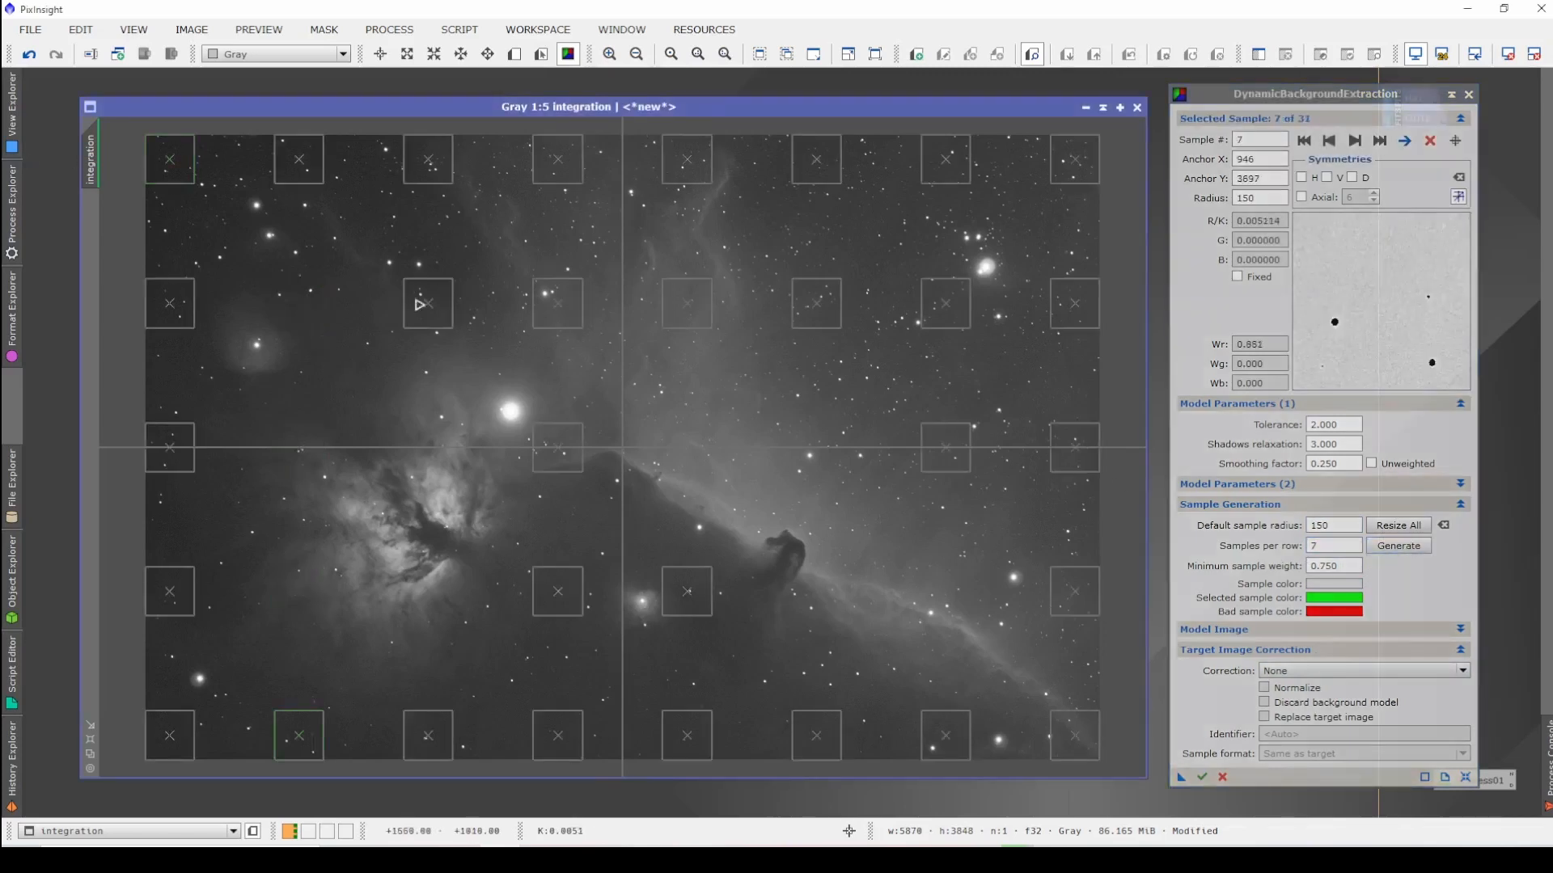
left_click(437, 296)
key("Delete")
left_click(558, 304)
key("Delete")
key("Delete")
key("Delete")
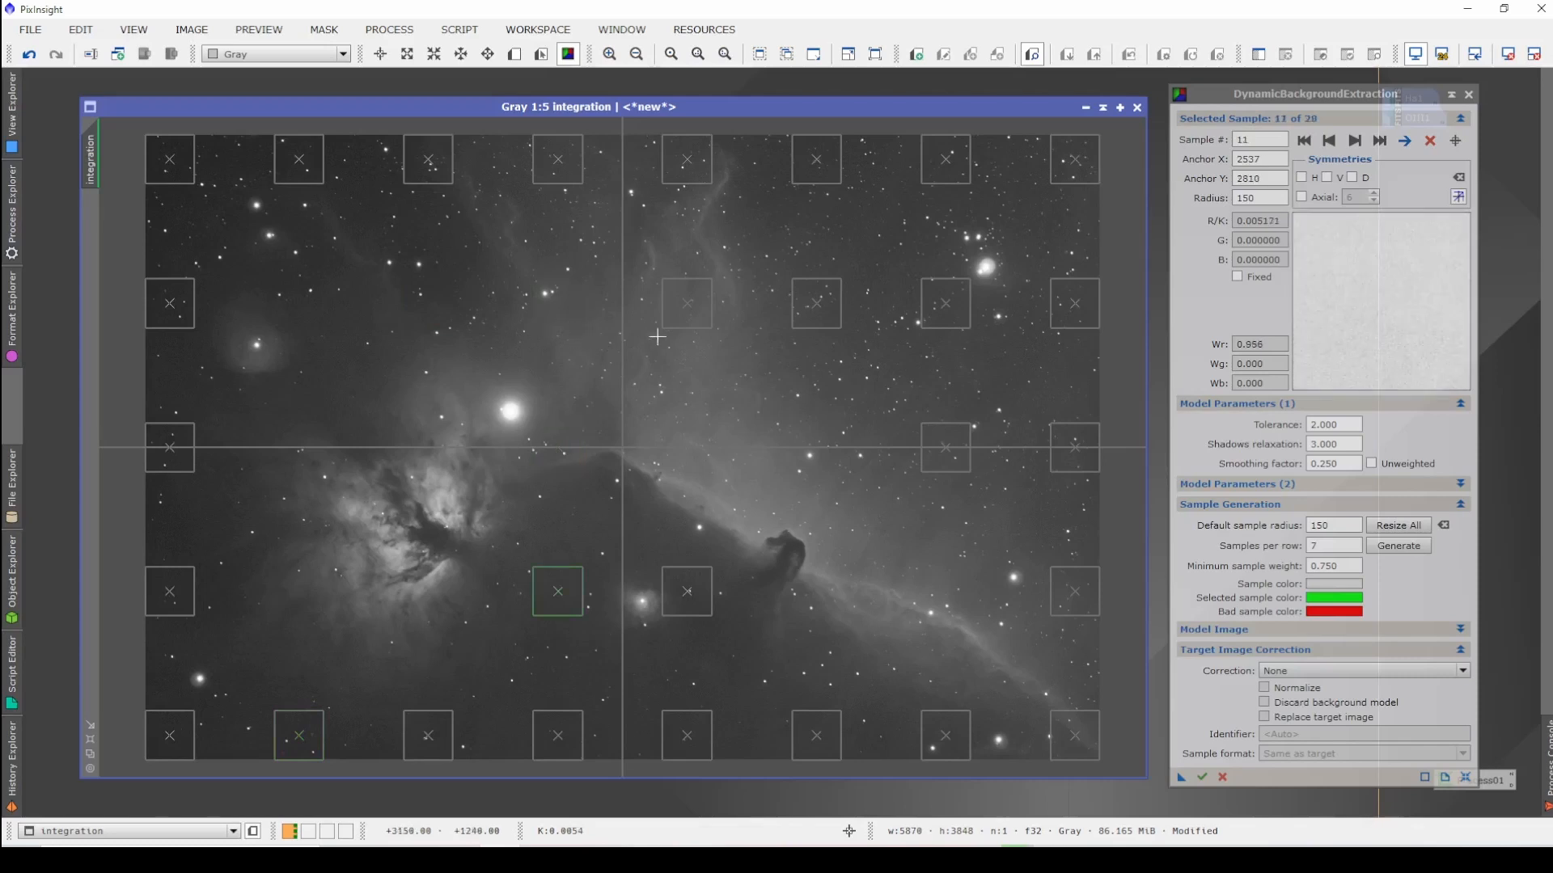
left_click(691, 314)
key("Delete")
key("Delete")
left_click(825, 299)
key("Delete")
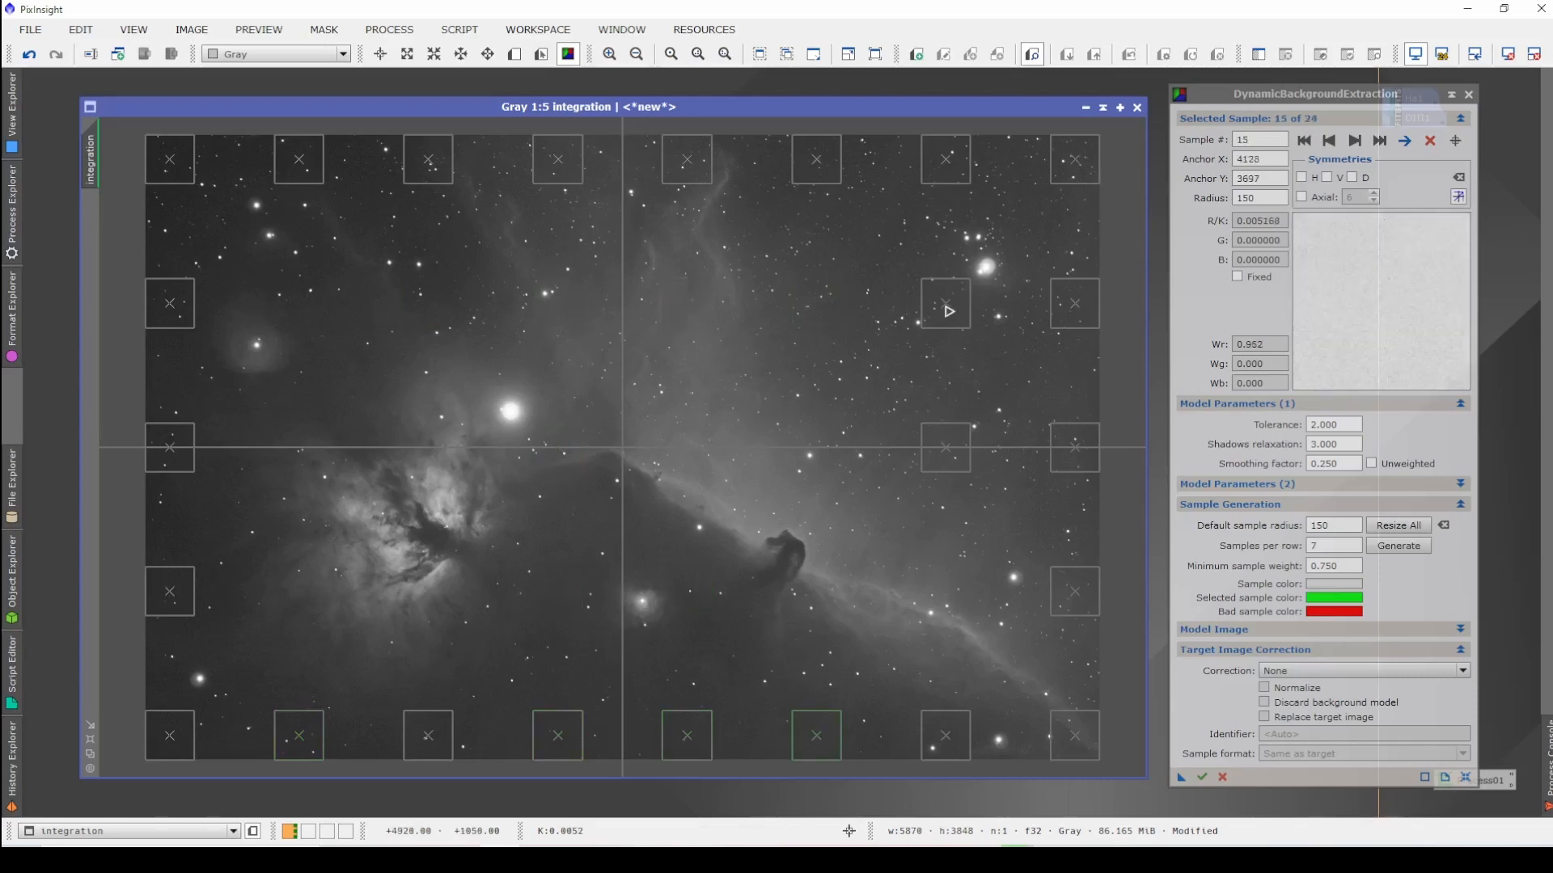
left_click(952, 311)
key("Delete")
key("Delete")
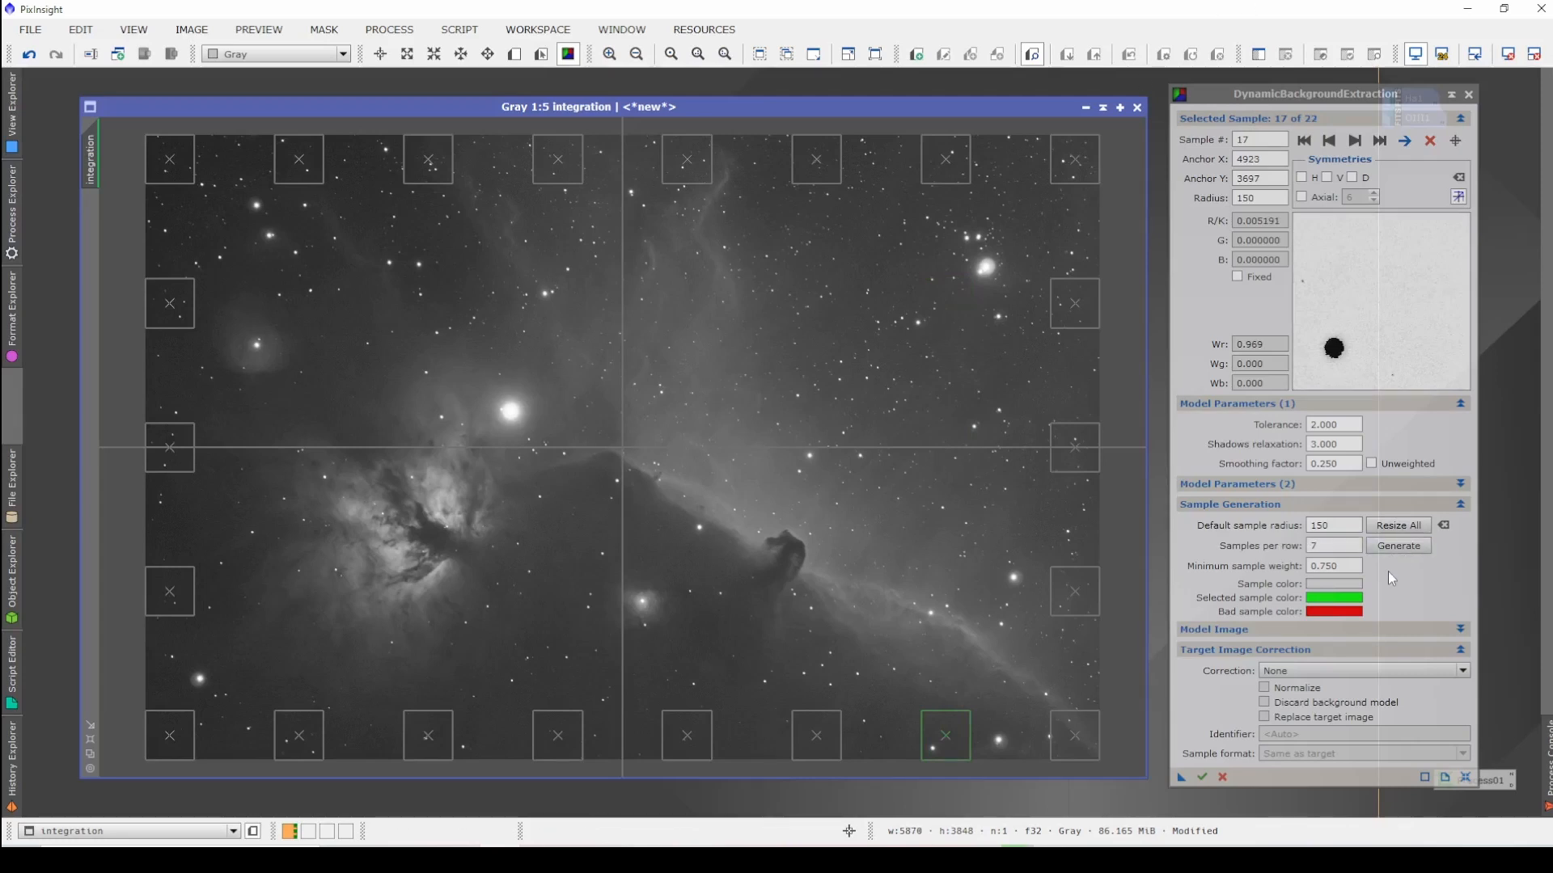
Step: Set the correction to Division with the background model discarded and the target image replaced, and execute the background extraction
left_click(1374, 671)
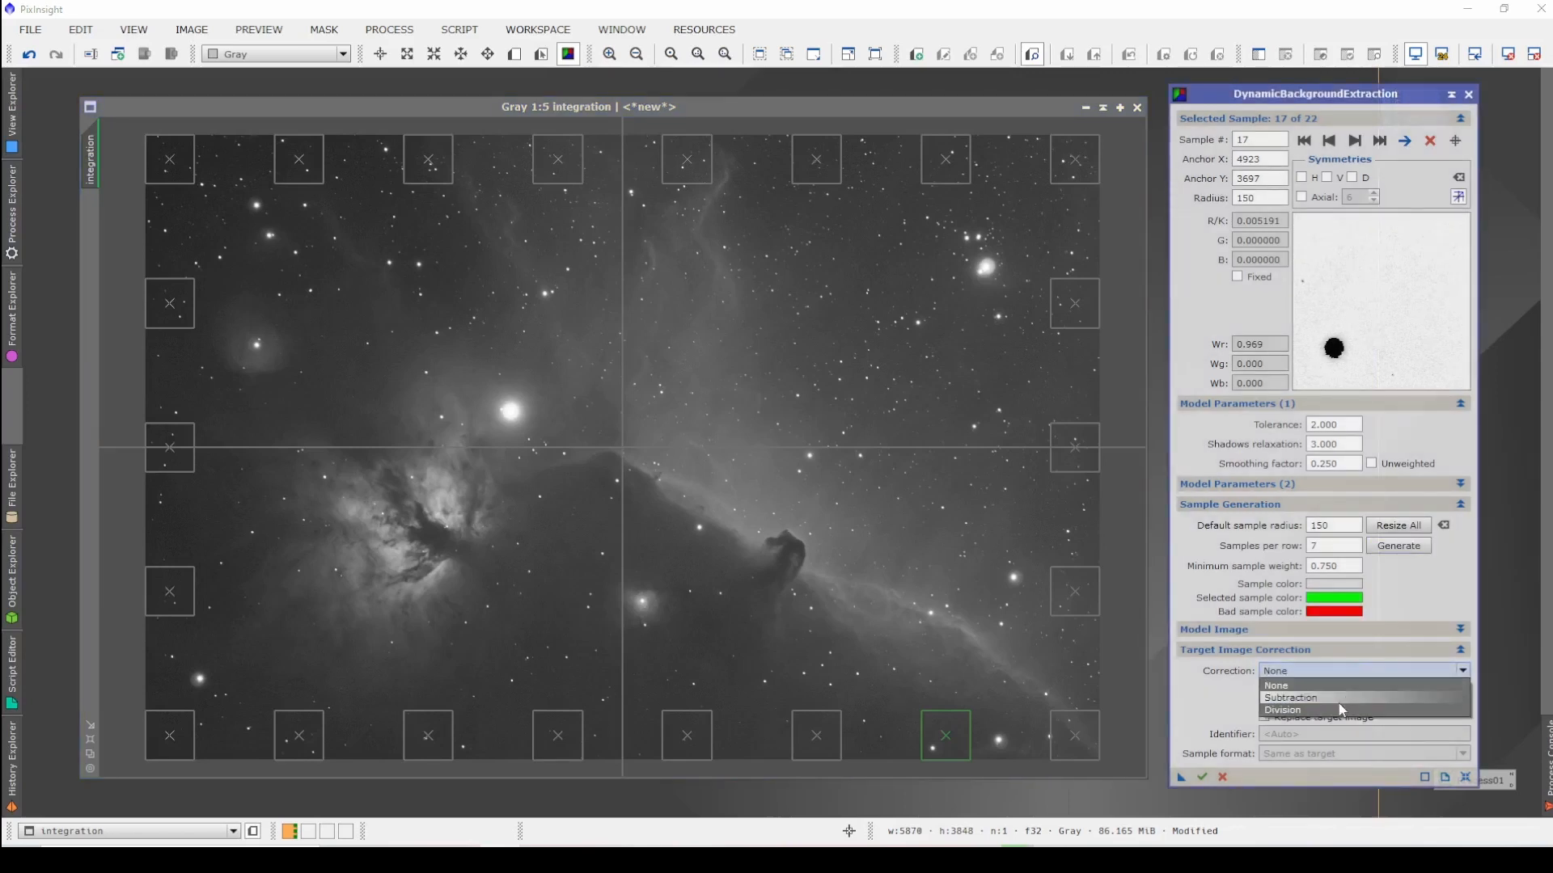
left_click(1340, 709)
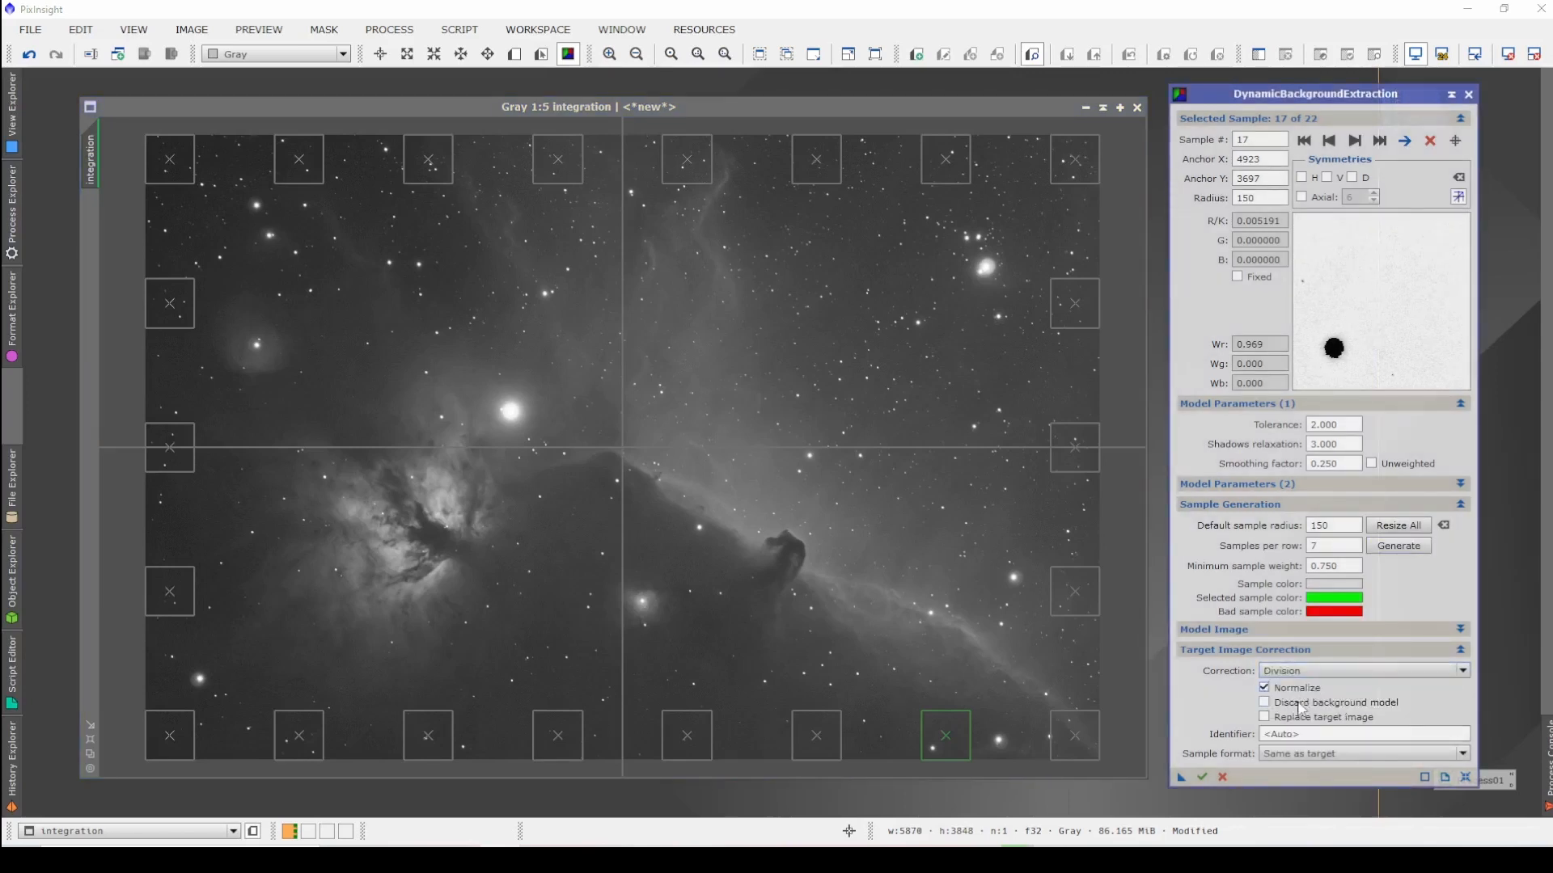
left_click(1299, 705)
left_click(1300, 719)
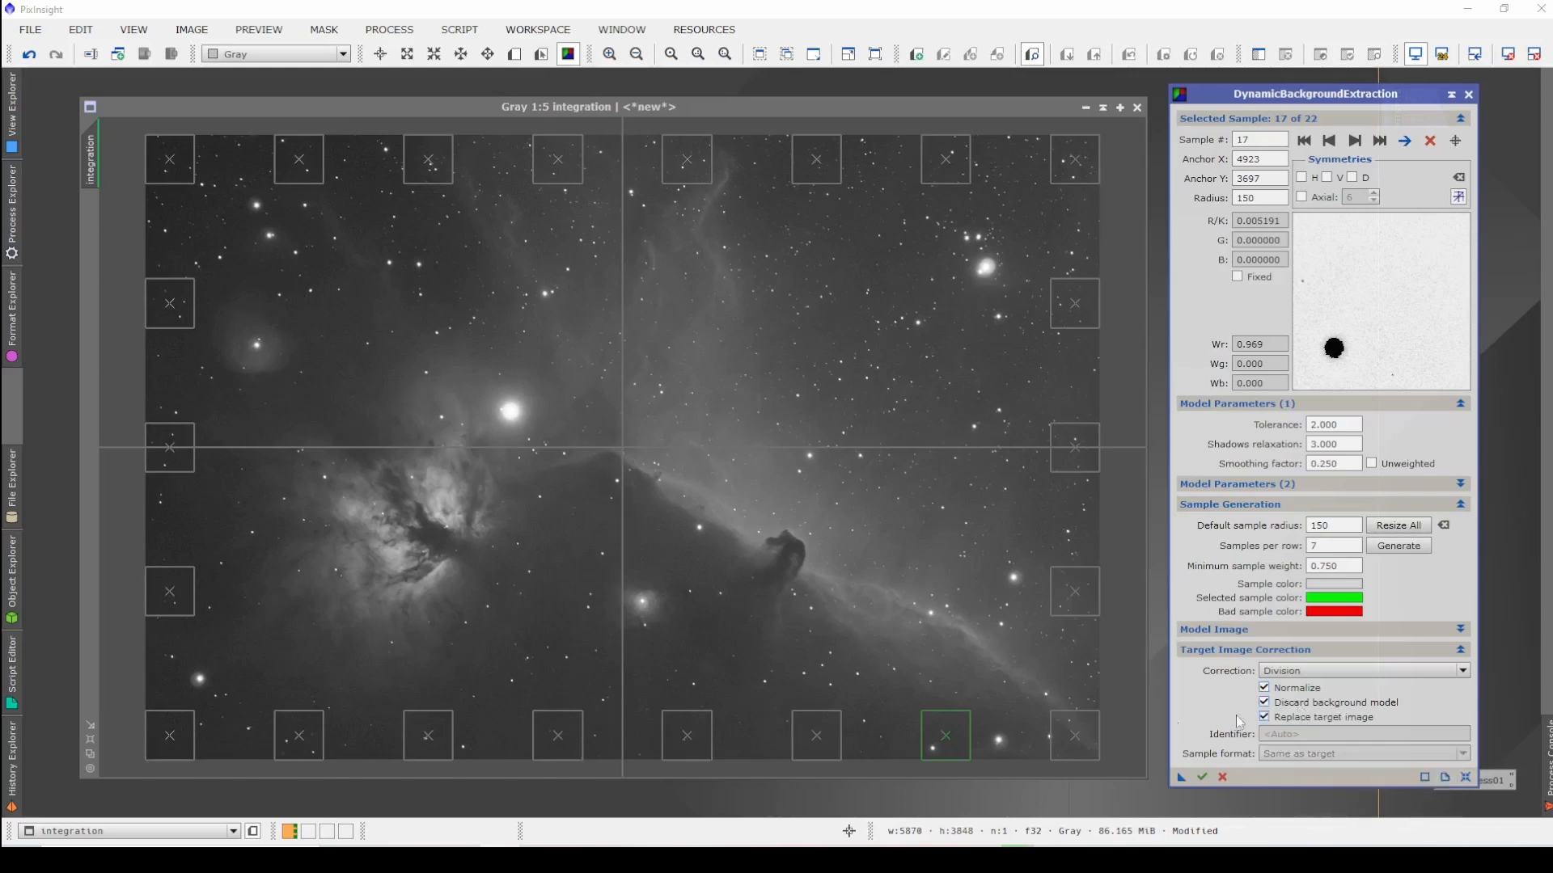
left_click(1205, 778)
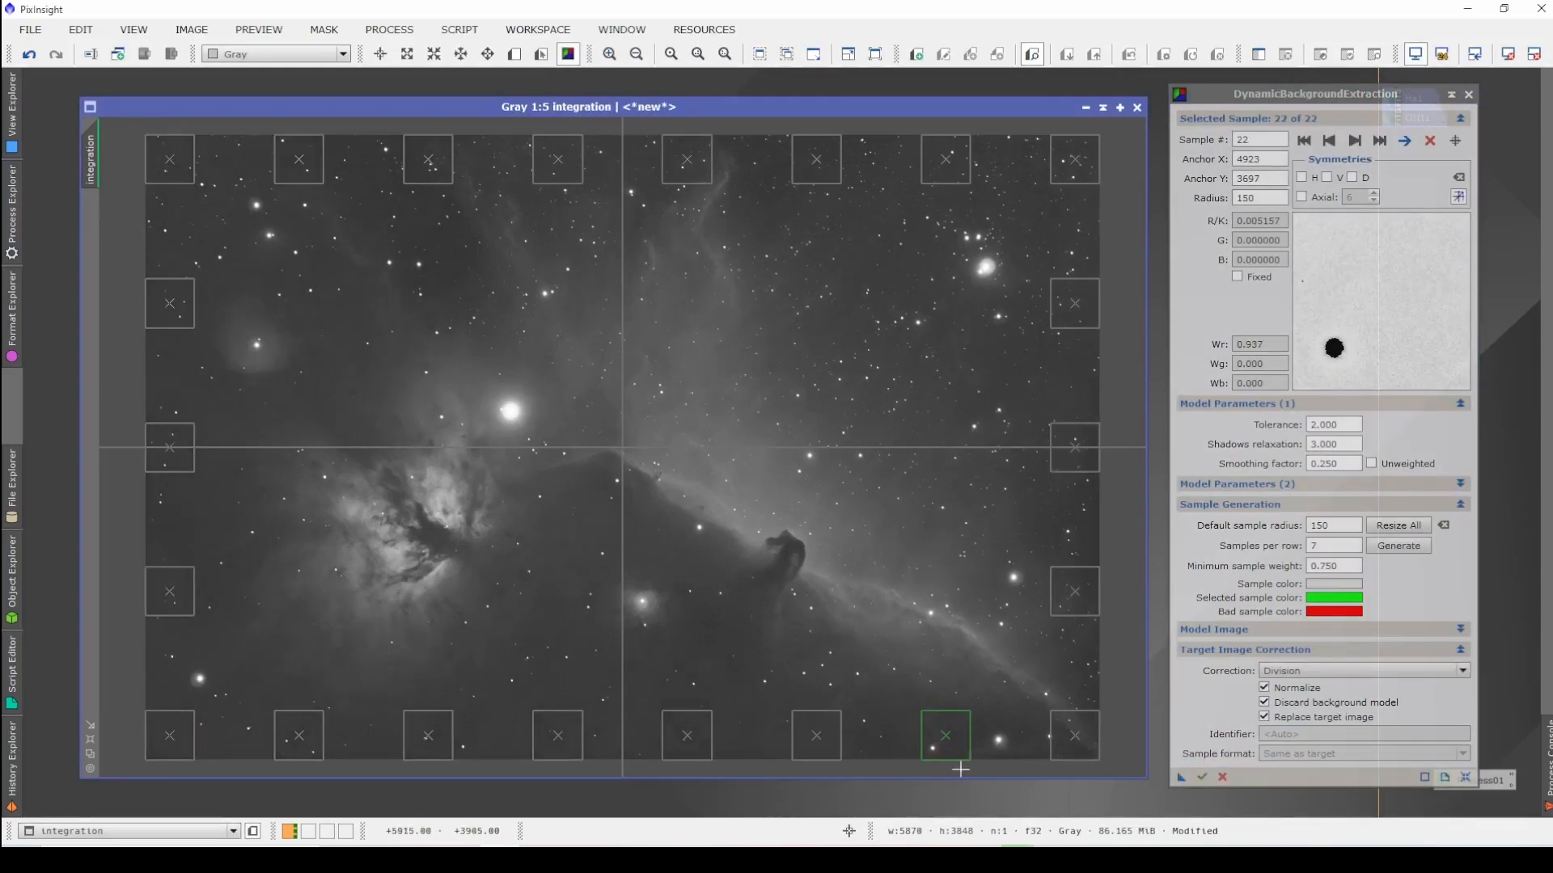
Step: Save the DynamicBackgroundExtraction settings as a process icon directly above Process01 and close the tool
left_click_drag(1181, 778, 1501, 732)
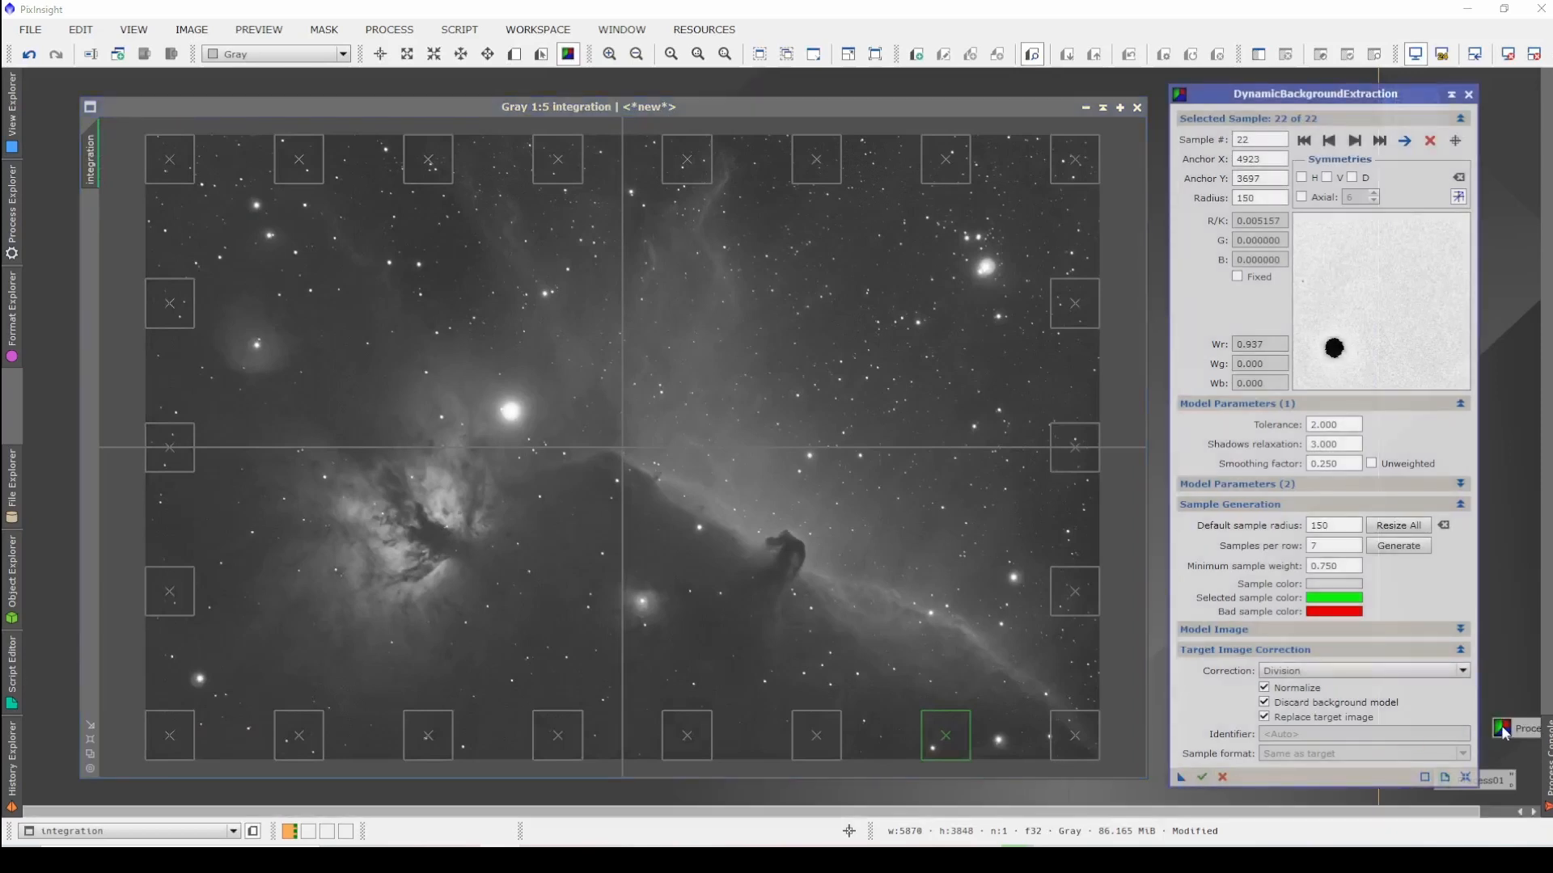
left_click(1468, 95)
left_click(759, 456)
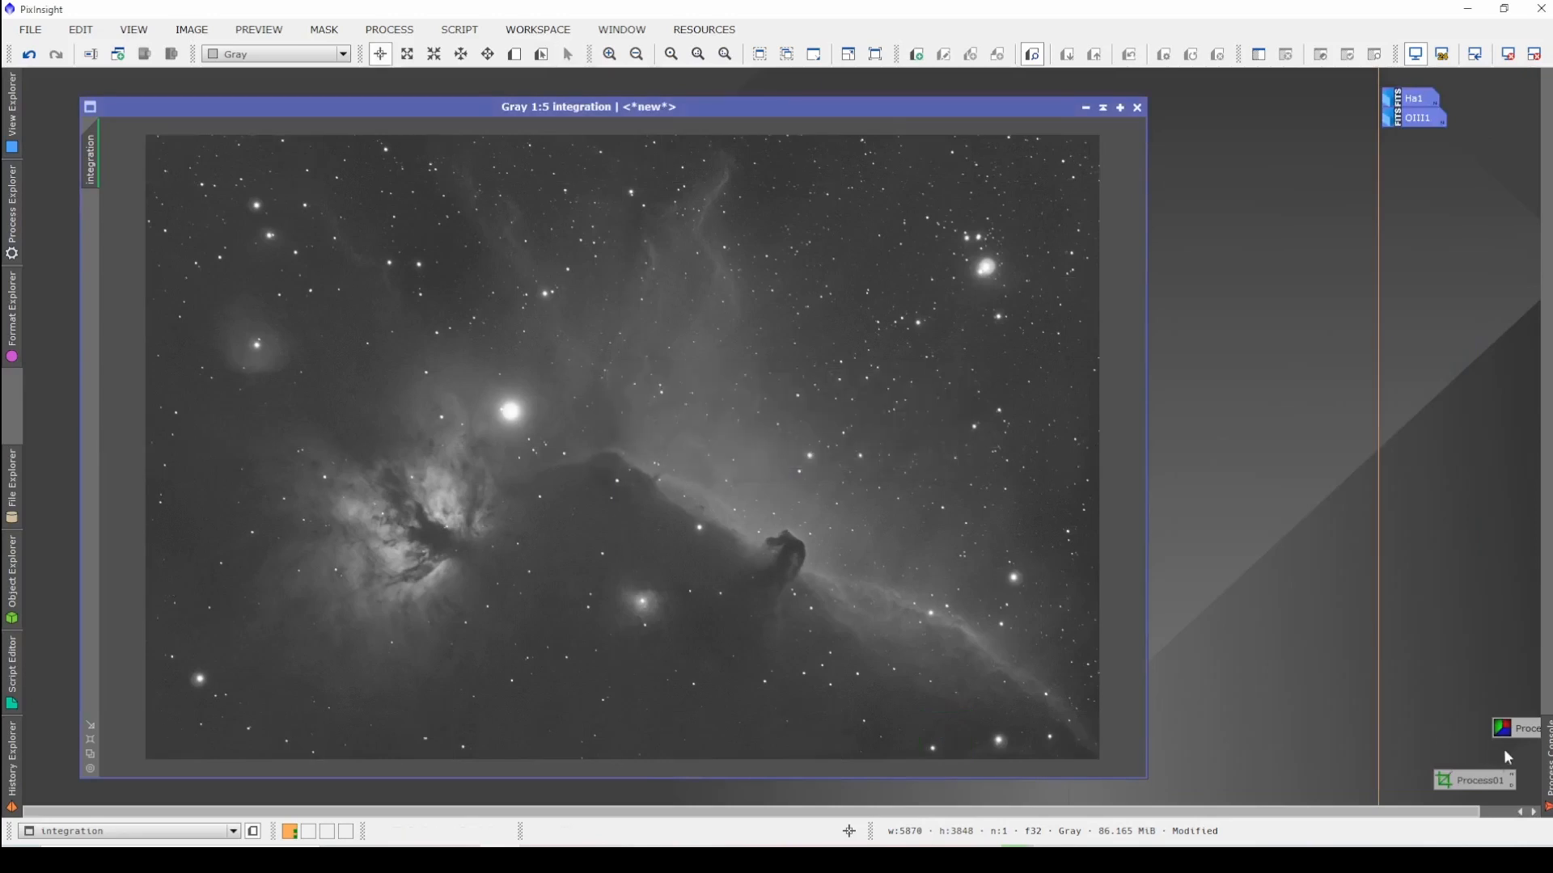
left_click_drag(1514, 729, 1457, 759)
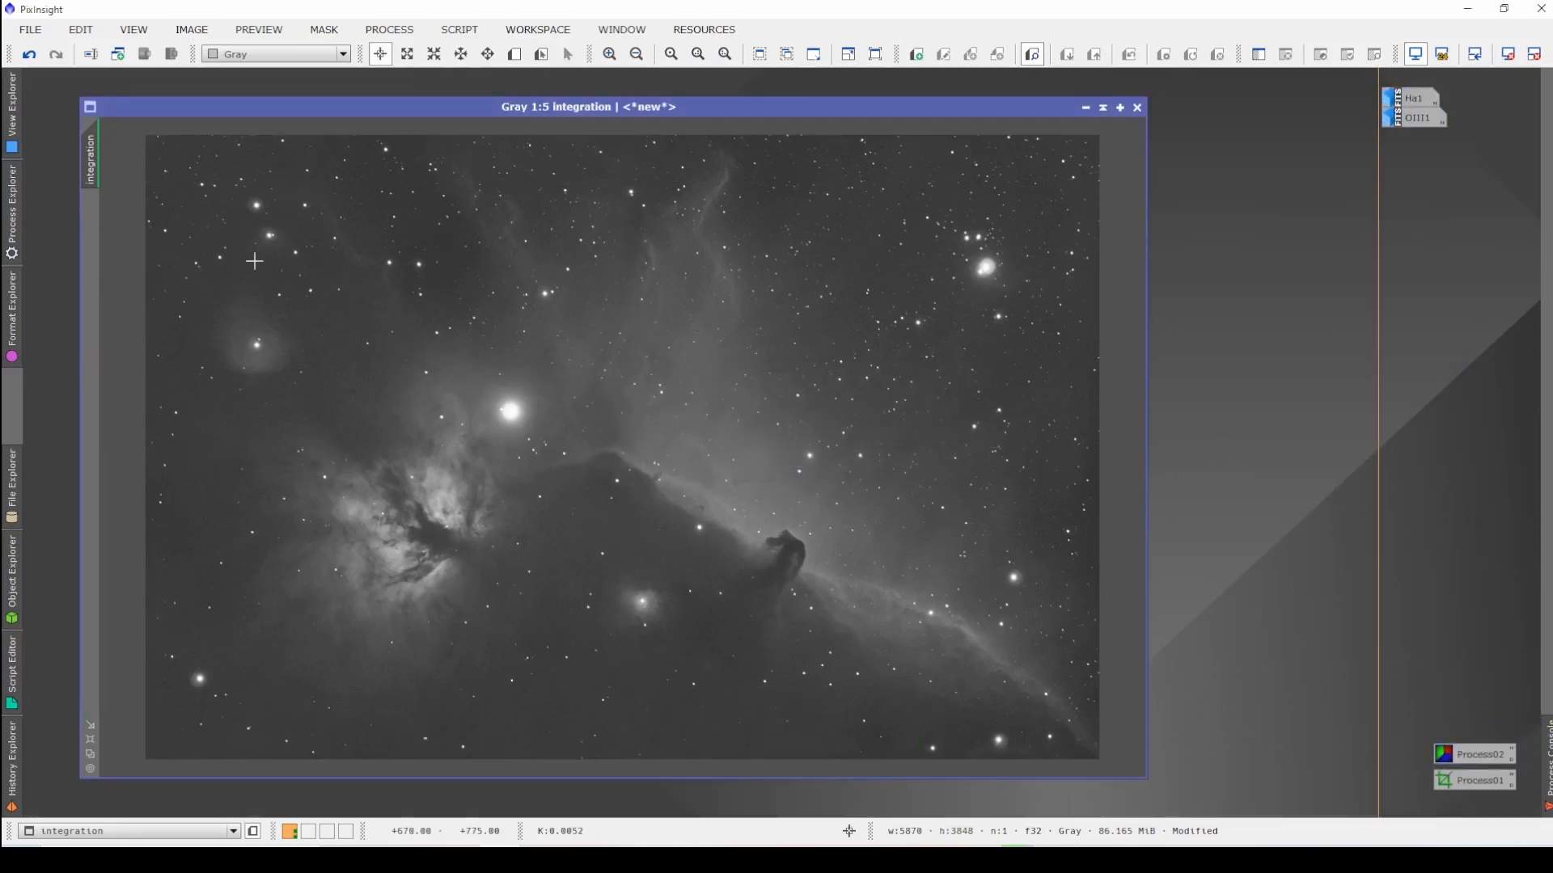
Step: Reapply the STF AutoStretch to the integration image and inspect its corrected background up close
left_click(1550, 54)
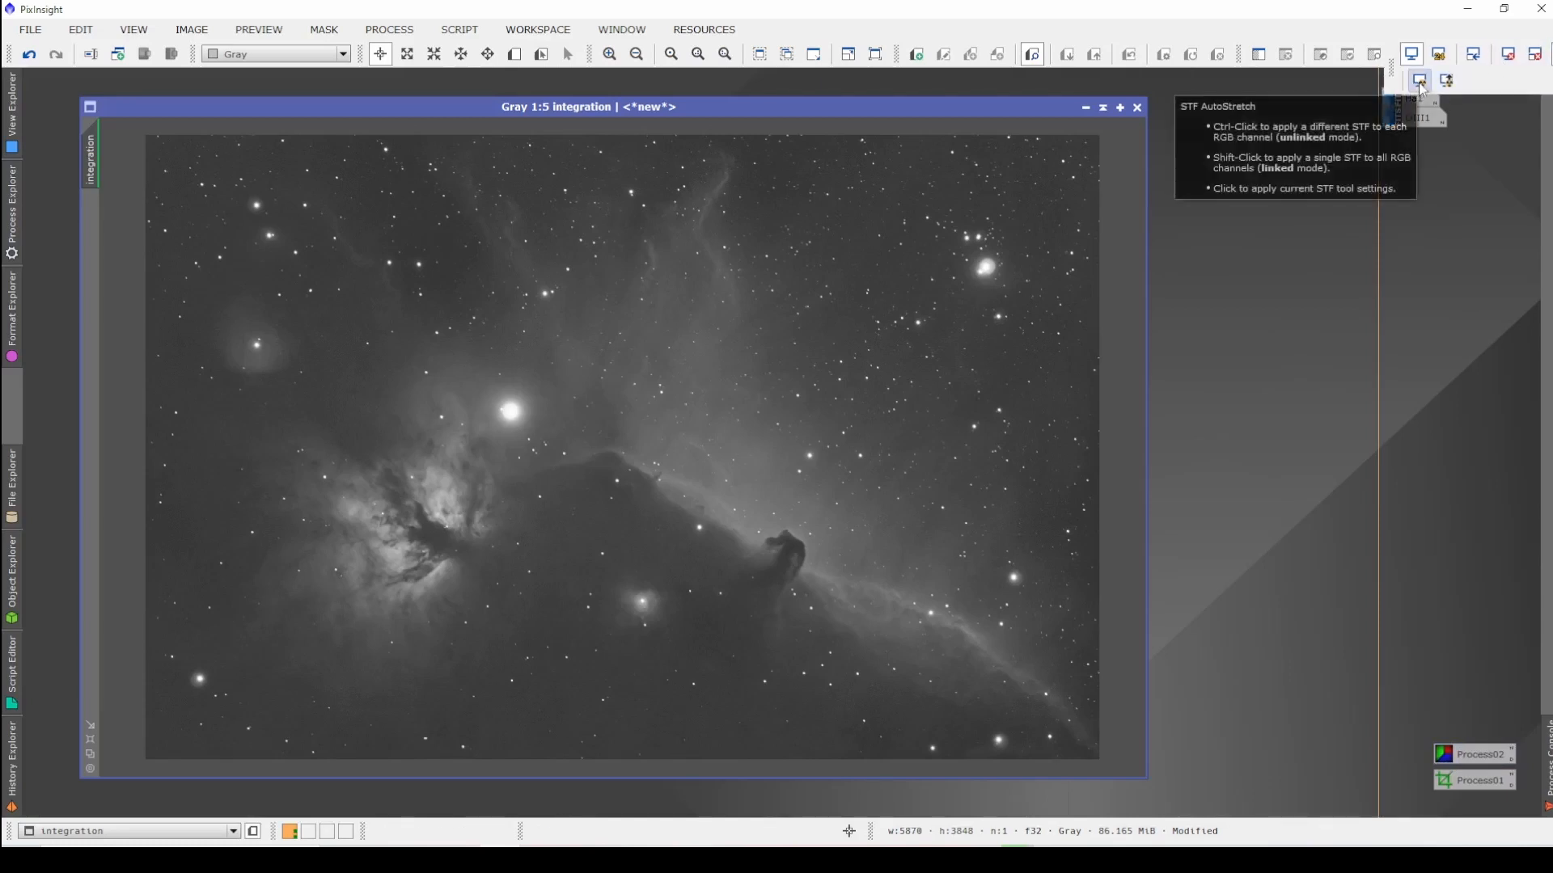
left_click(1421, 81)
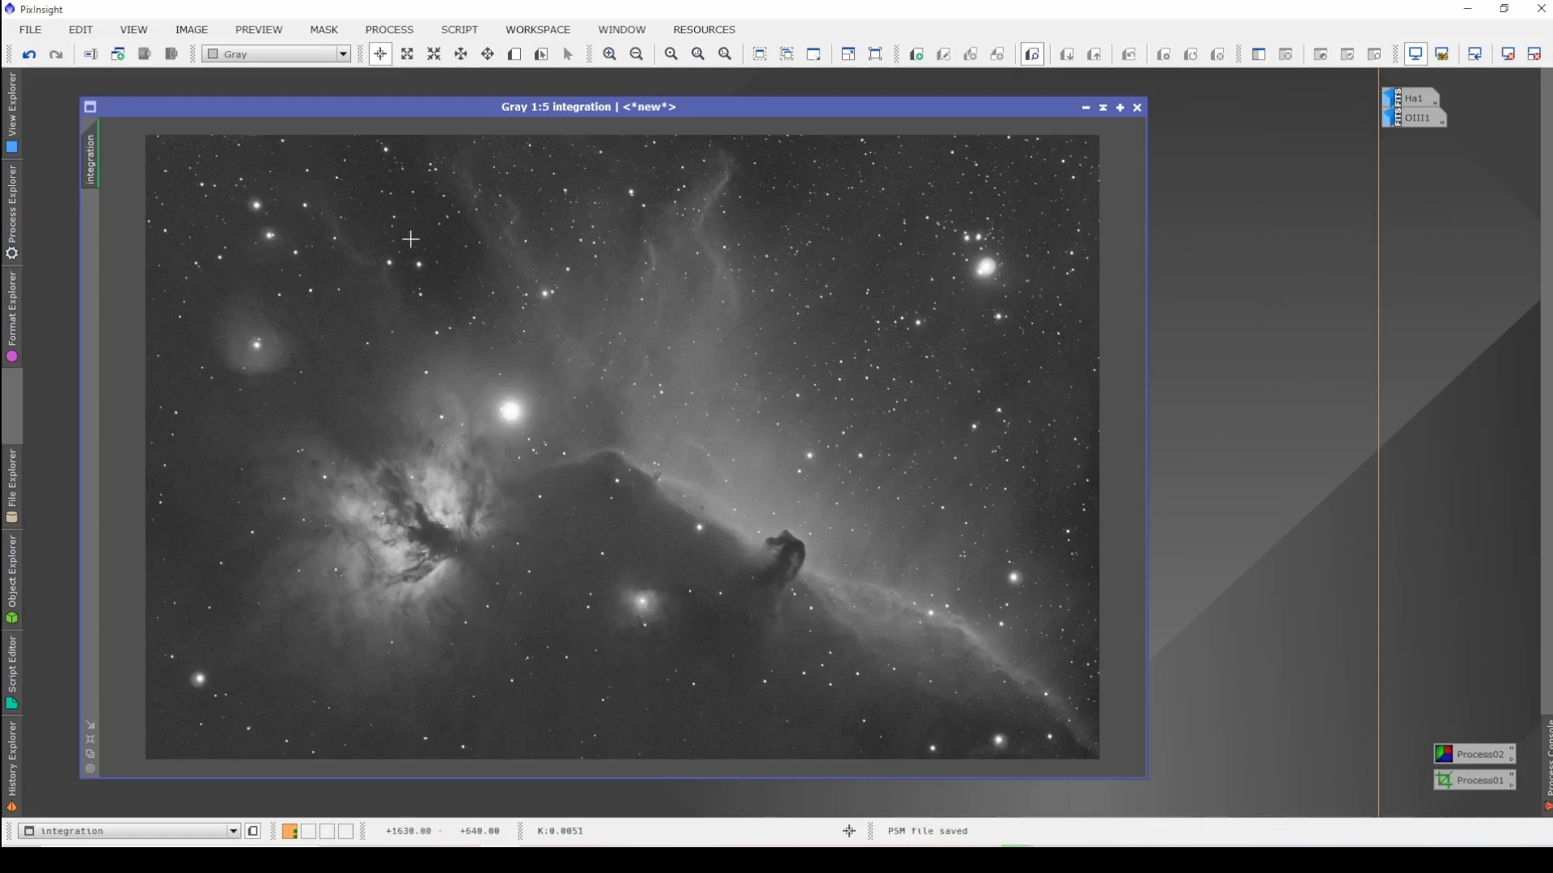
scroll(411, 239, "up", 3)
left_click_drag(330, 298, 824, 437)
scroll(824, 438, "down", 4)
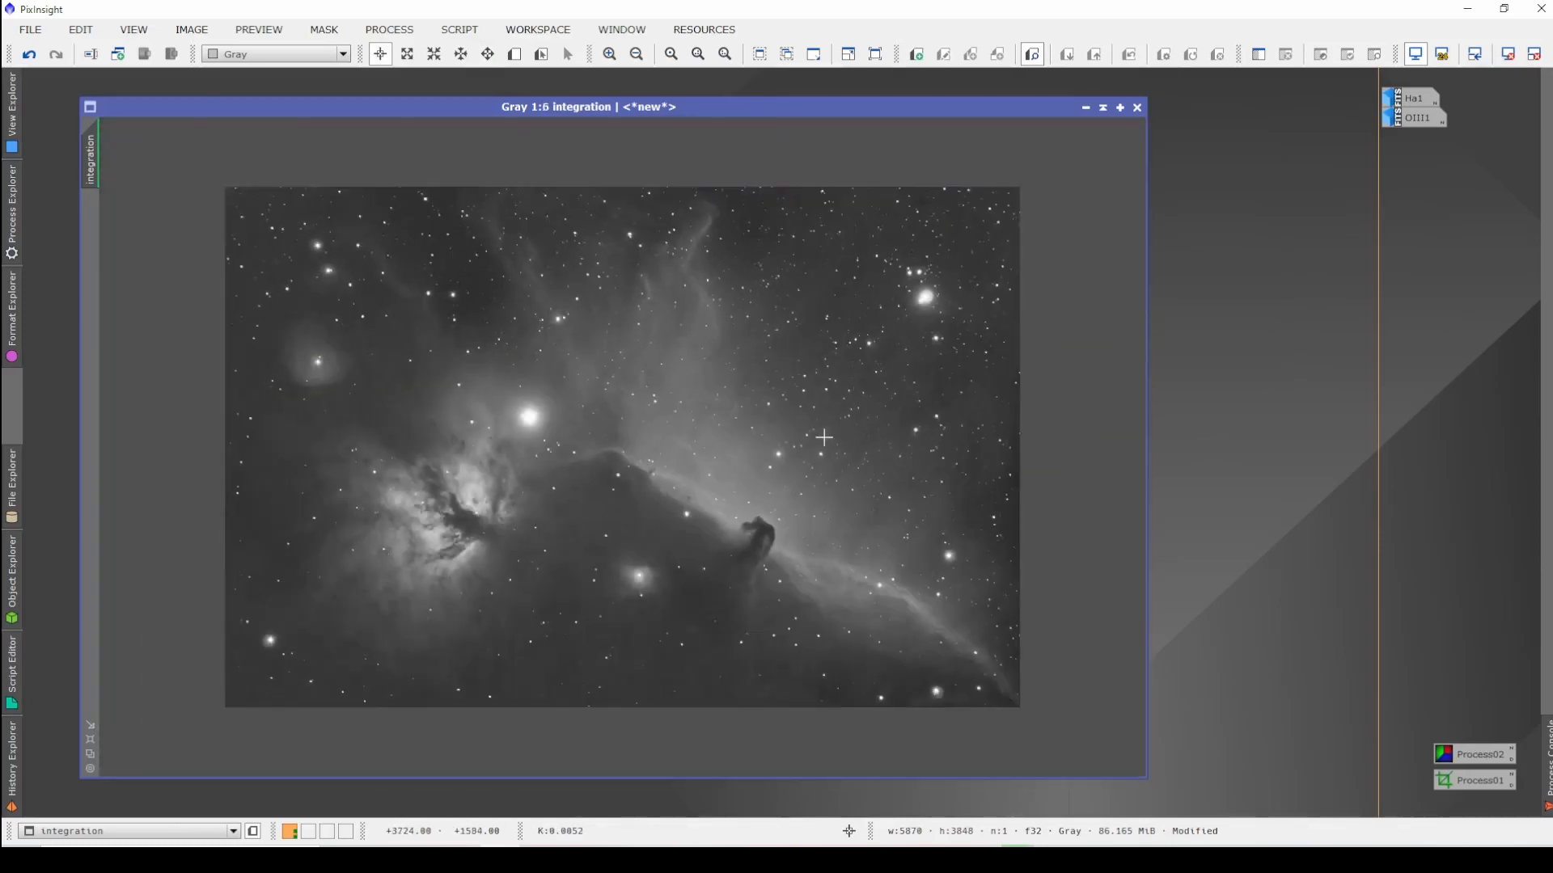
scroll(824, 438, "up", 1)
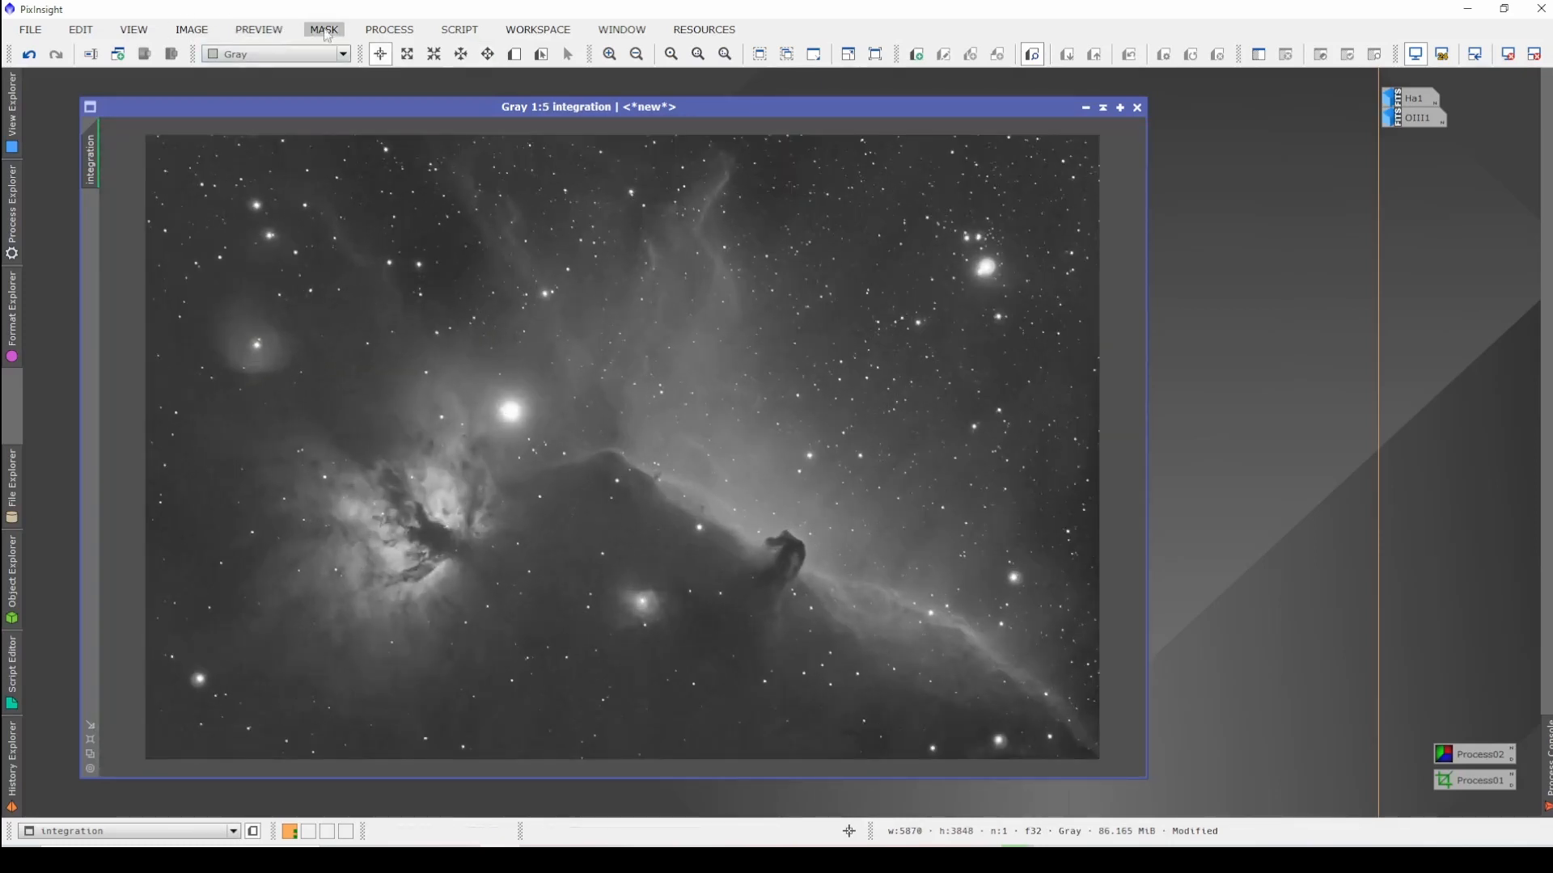
Step: Open AutomaticBackgroundExtractor beside the integration image and expand its target image correction settings
left_click(390, 30)
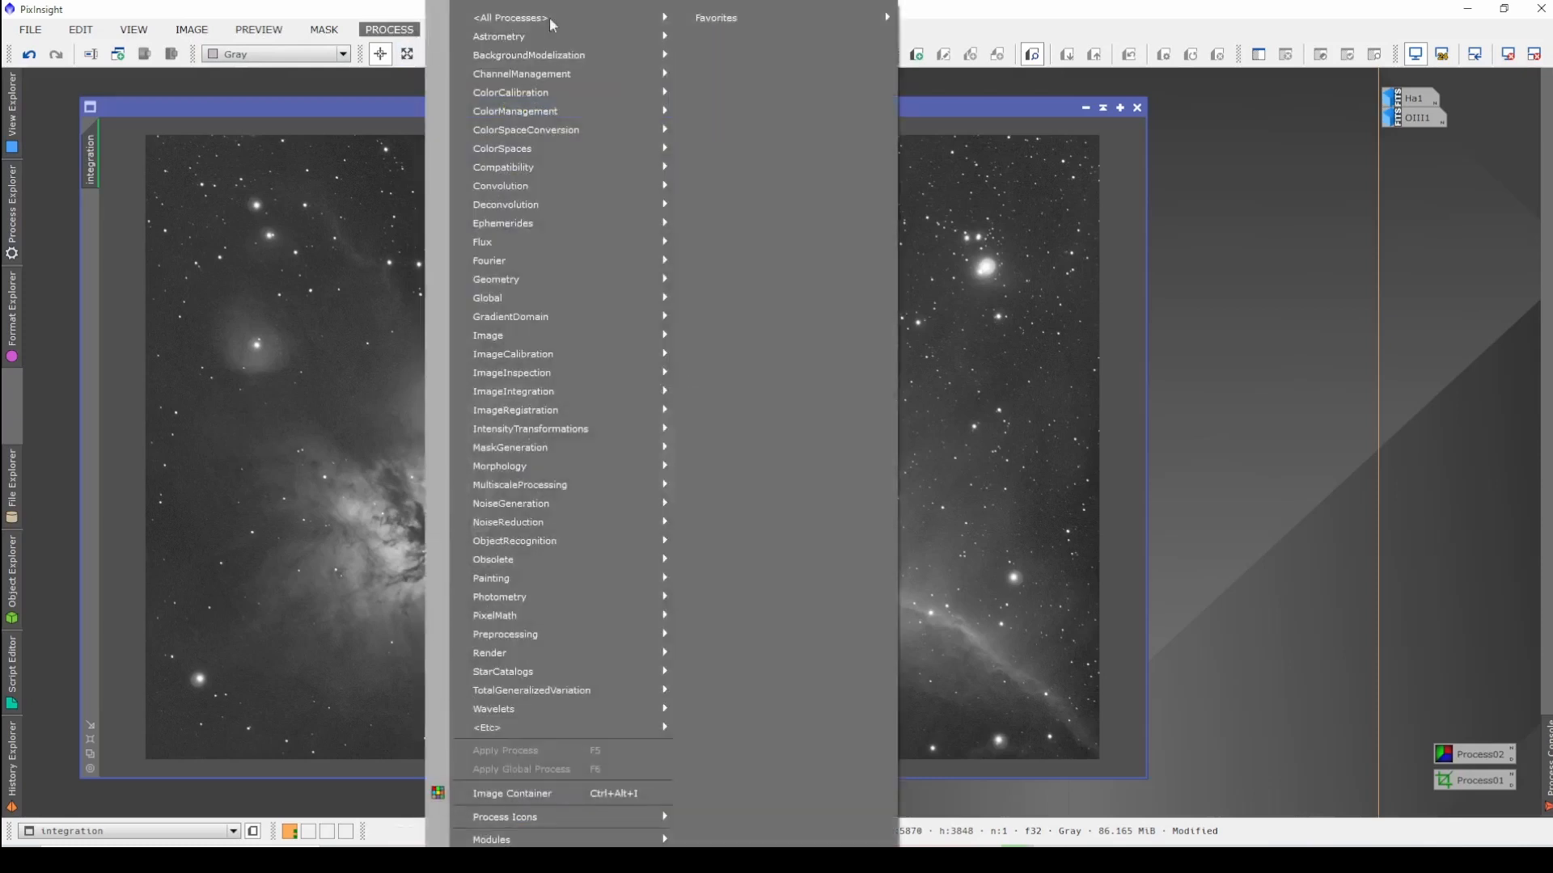
mouse_move(562, 18)
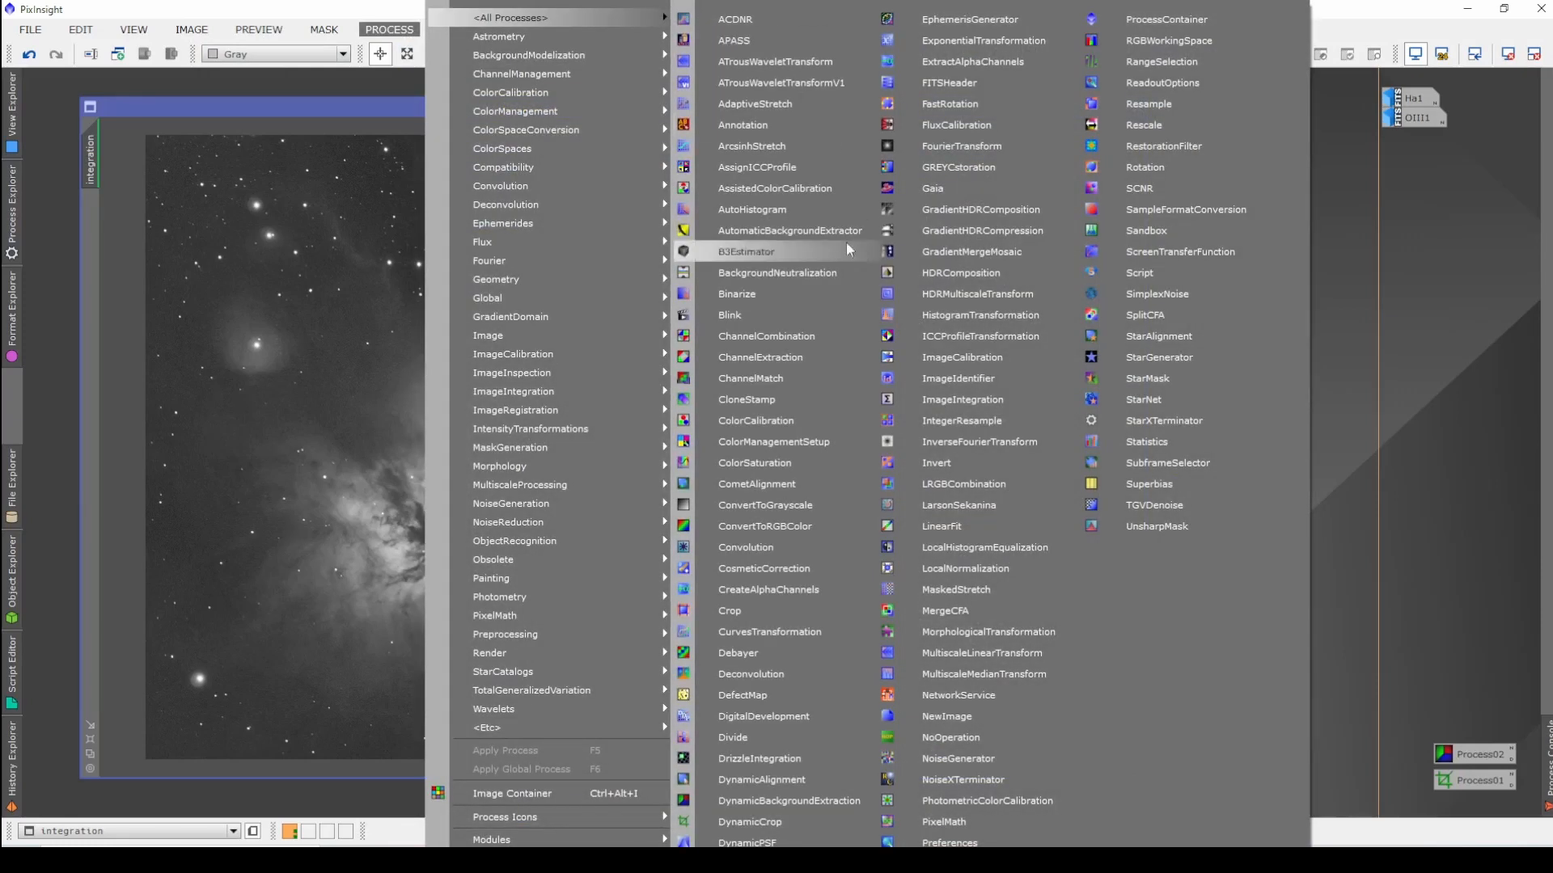
left_click(819, 234)
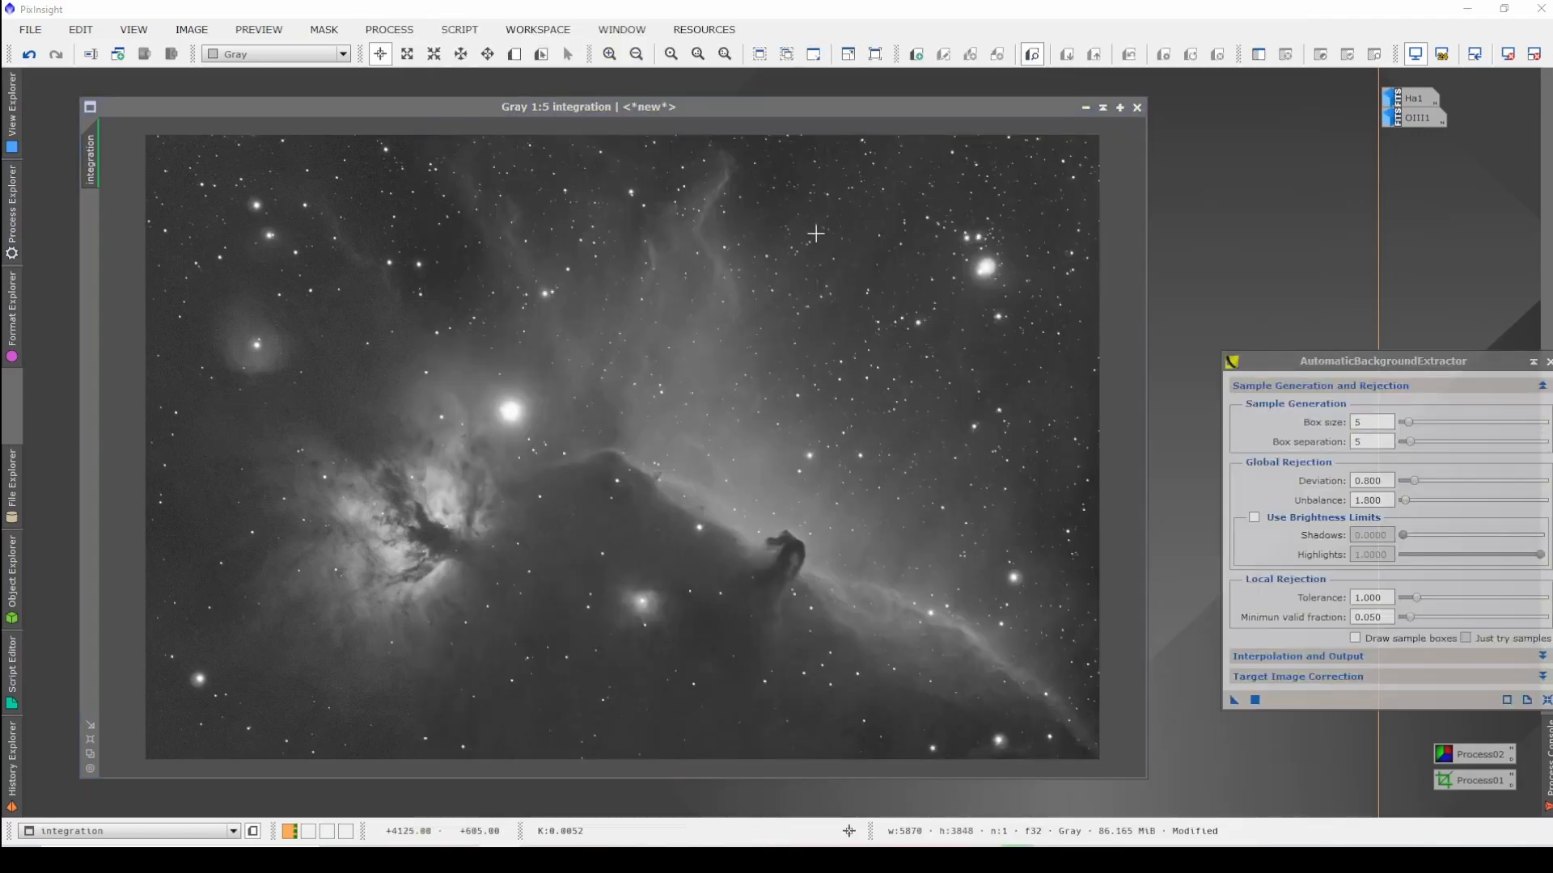
left_click_drag(1414, 365, 1357, 191)
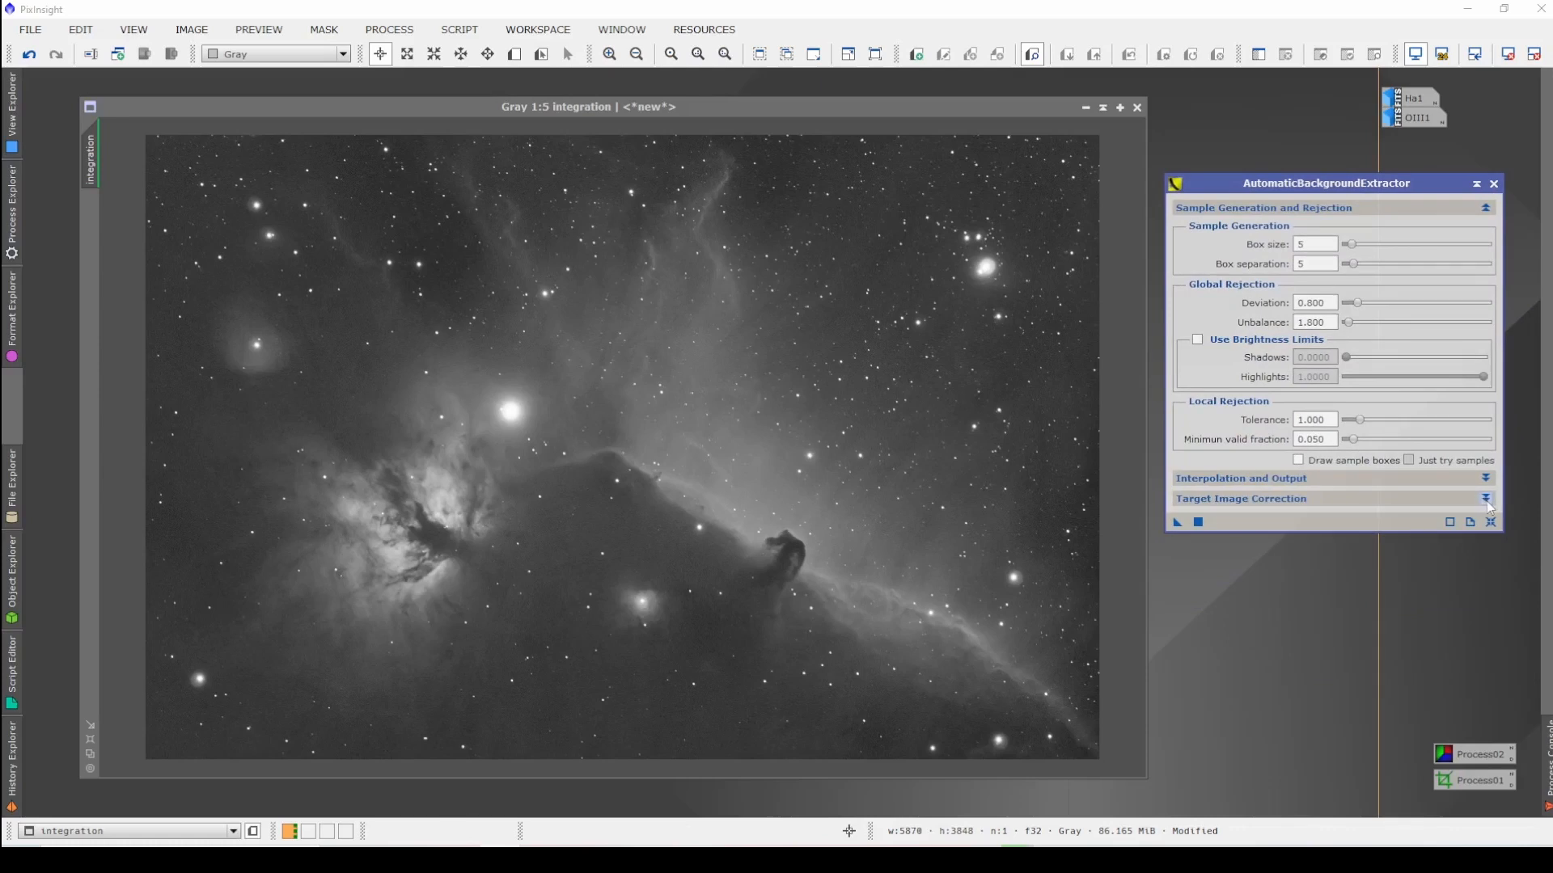
left_click(1487, 501)
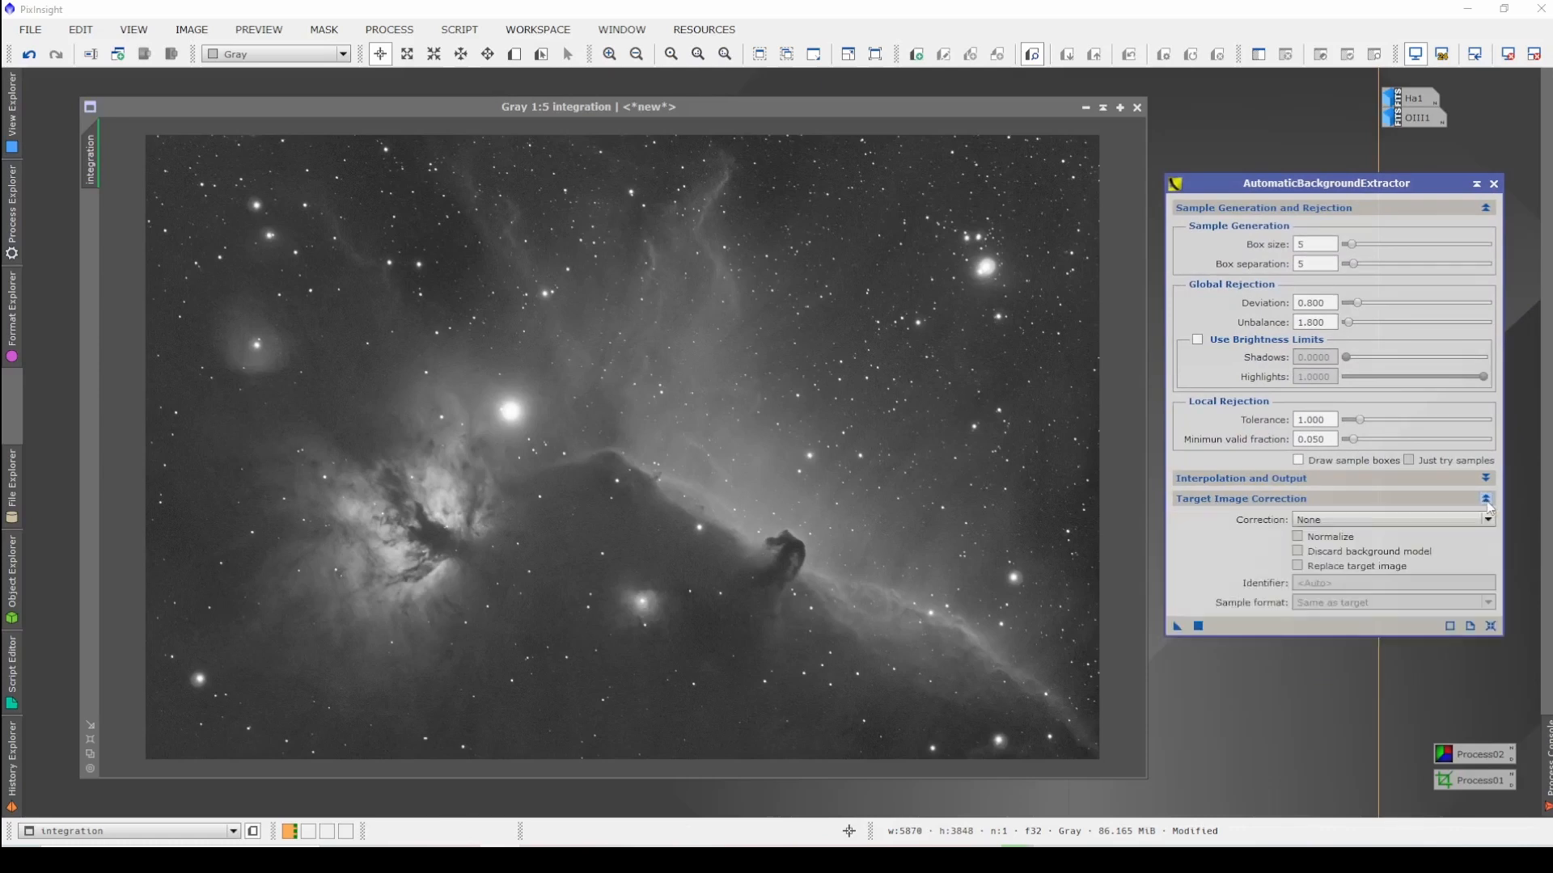
Step: Set the correction to Subtraction, discard the background model, replace the target image and apply AutomaticBackgroundExtractor to the integration image
left_click(1450, 527)
left_click(1430, 546)
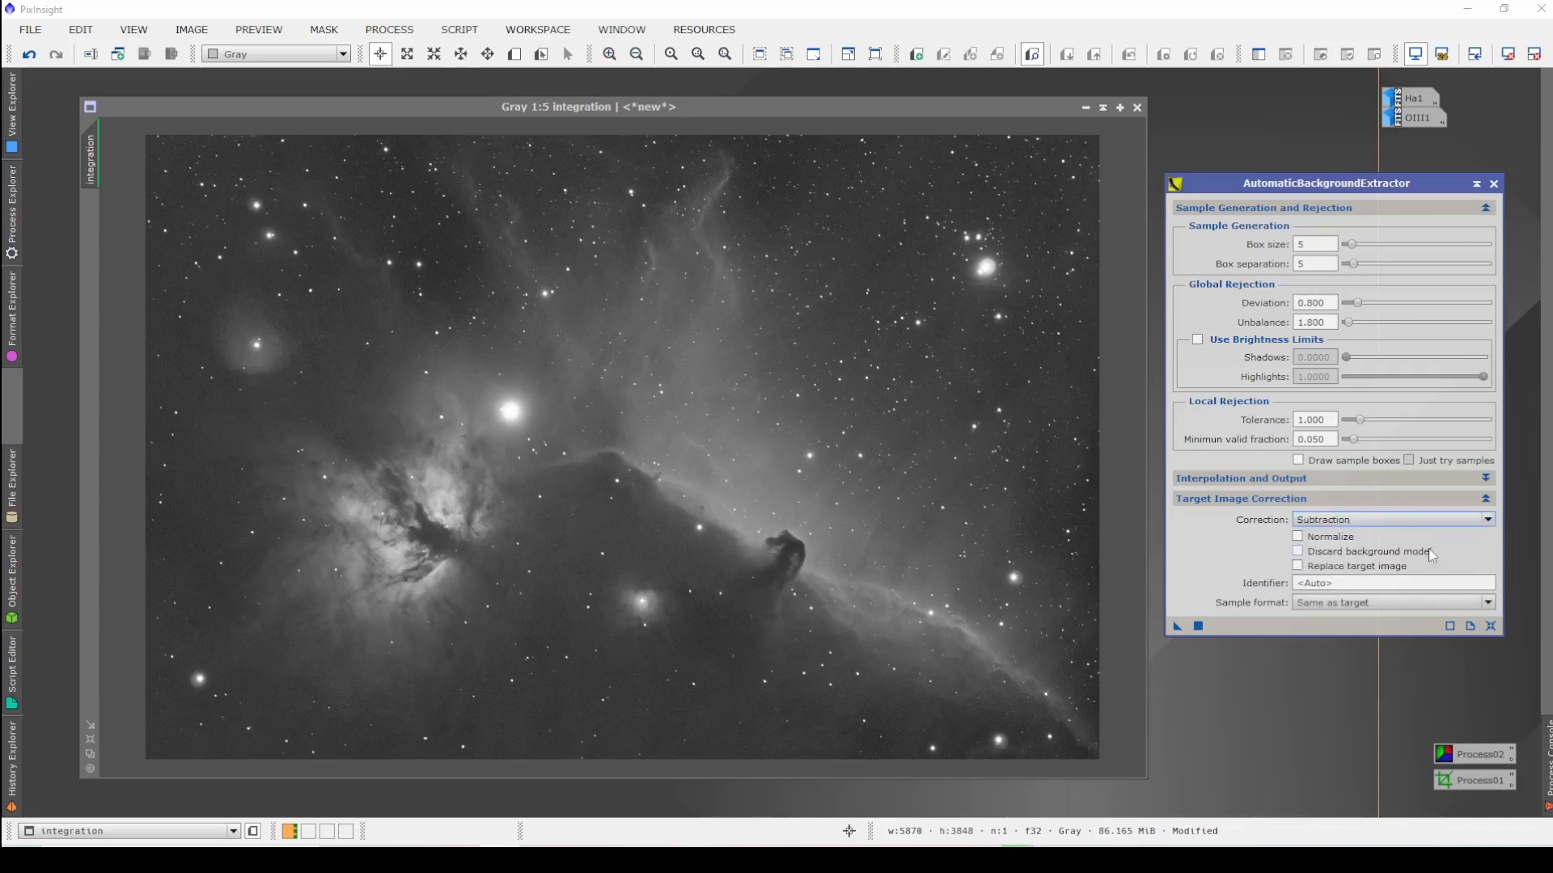
left_click(1353, 556)
left_click(1352, 567)
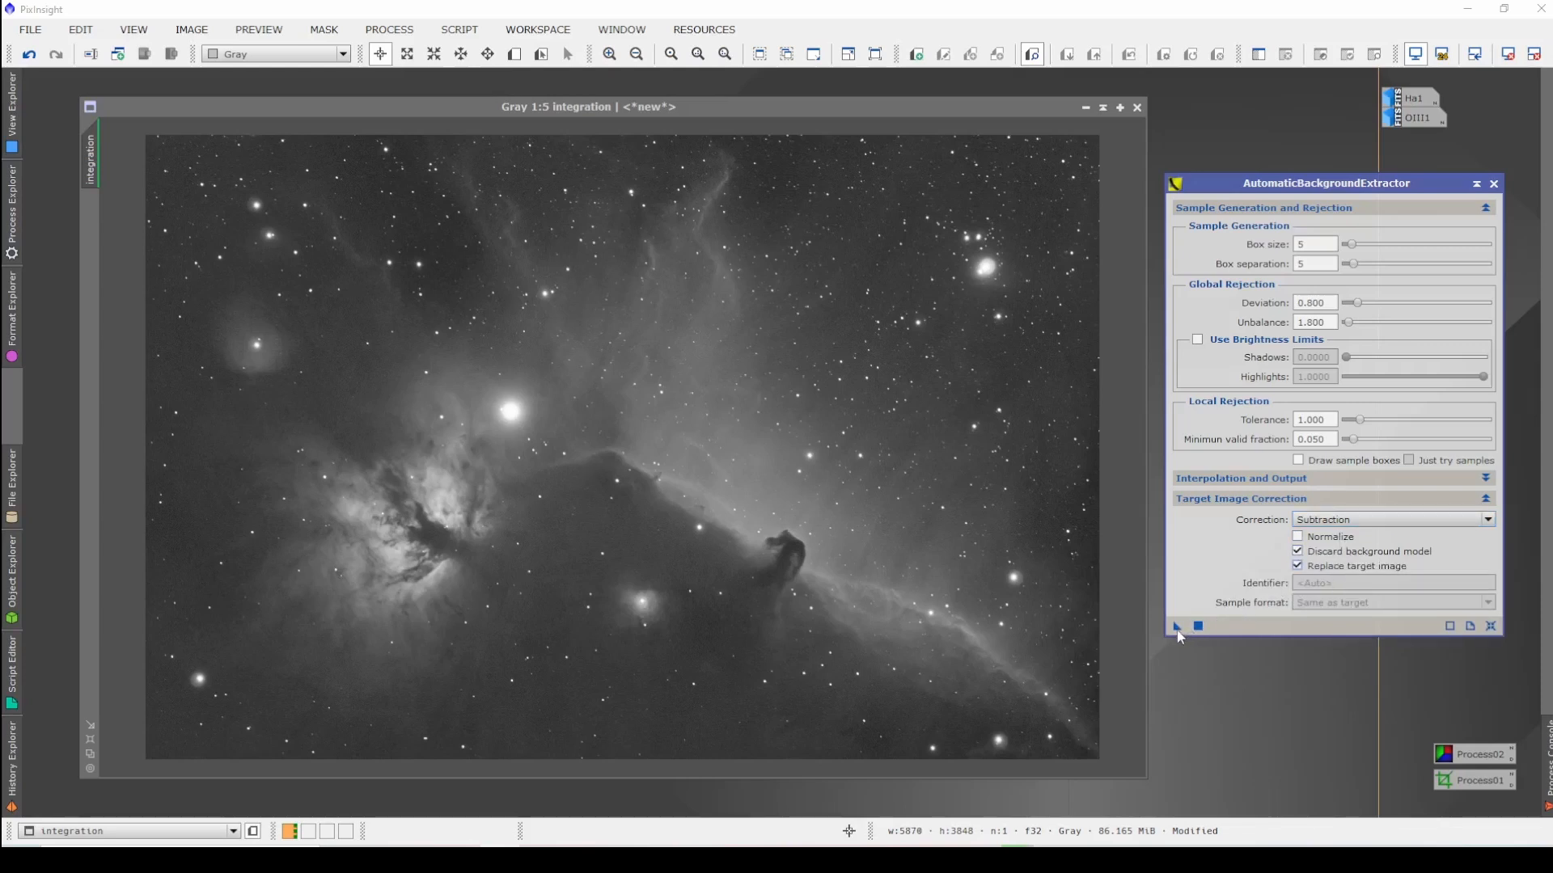
left_click_drag(1177, 627, 914, 576)
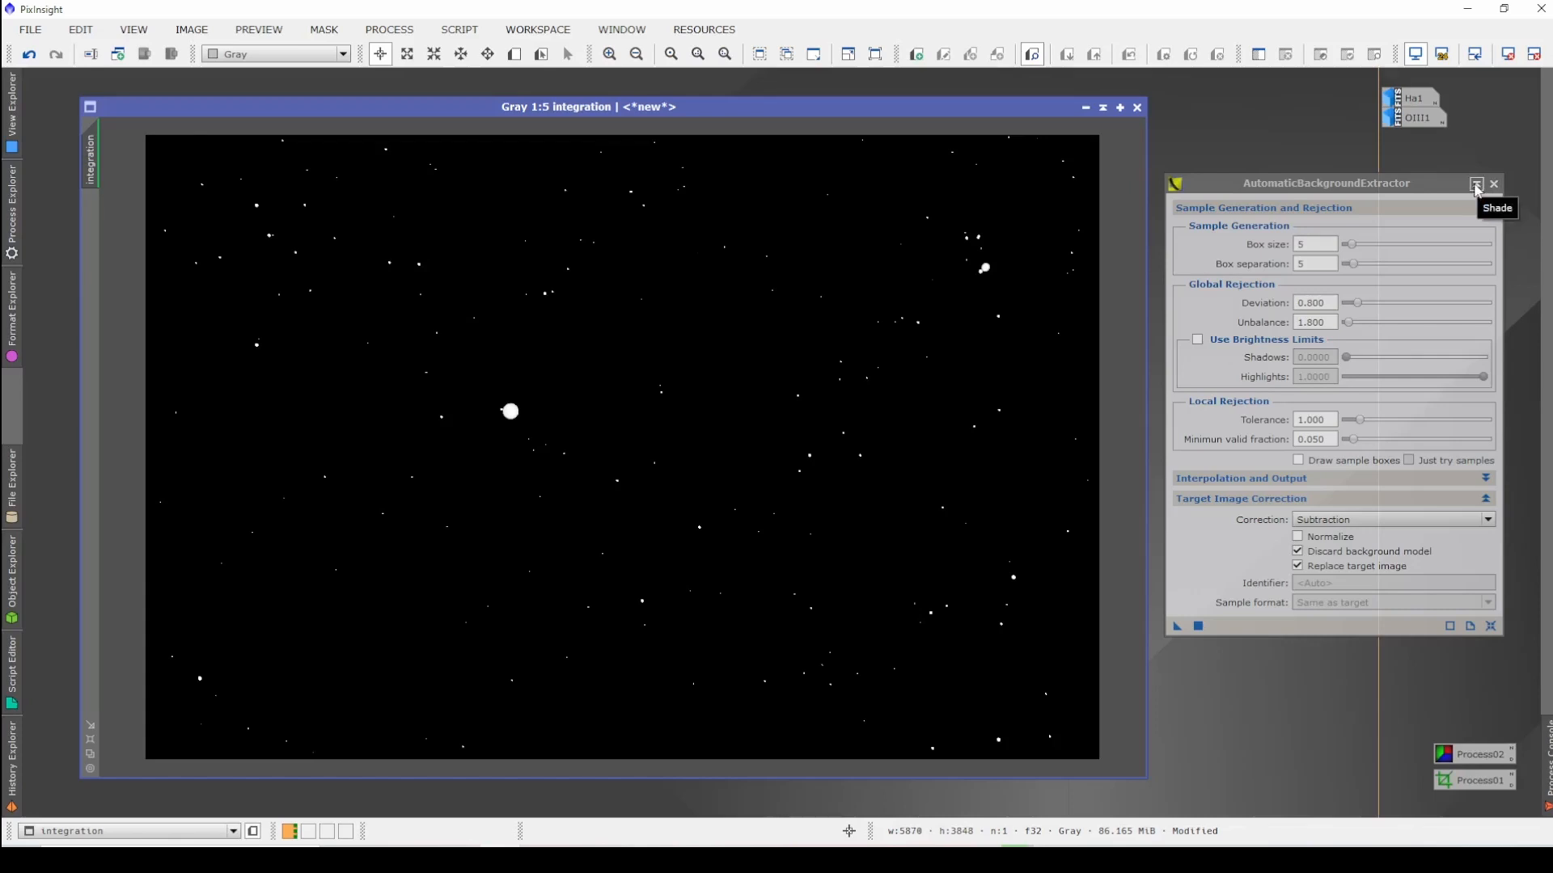
left_click(1476, 186)
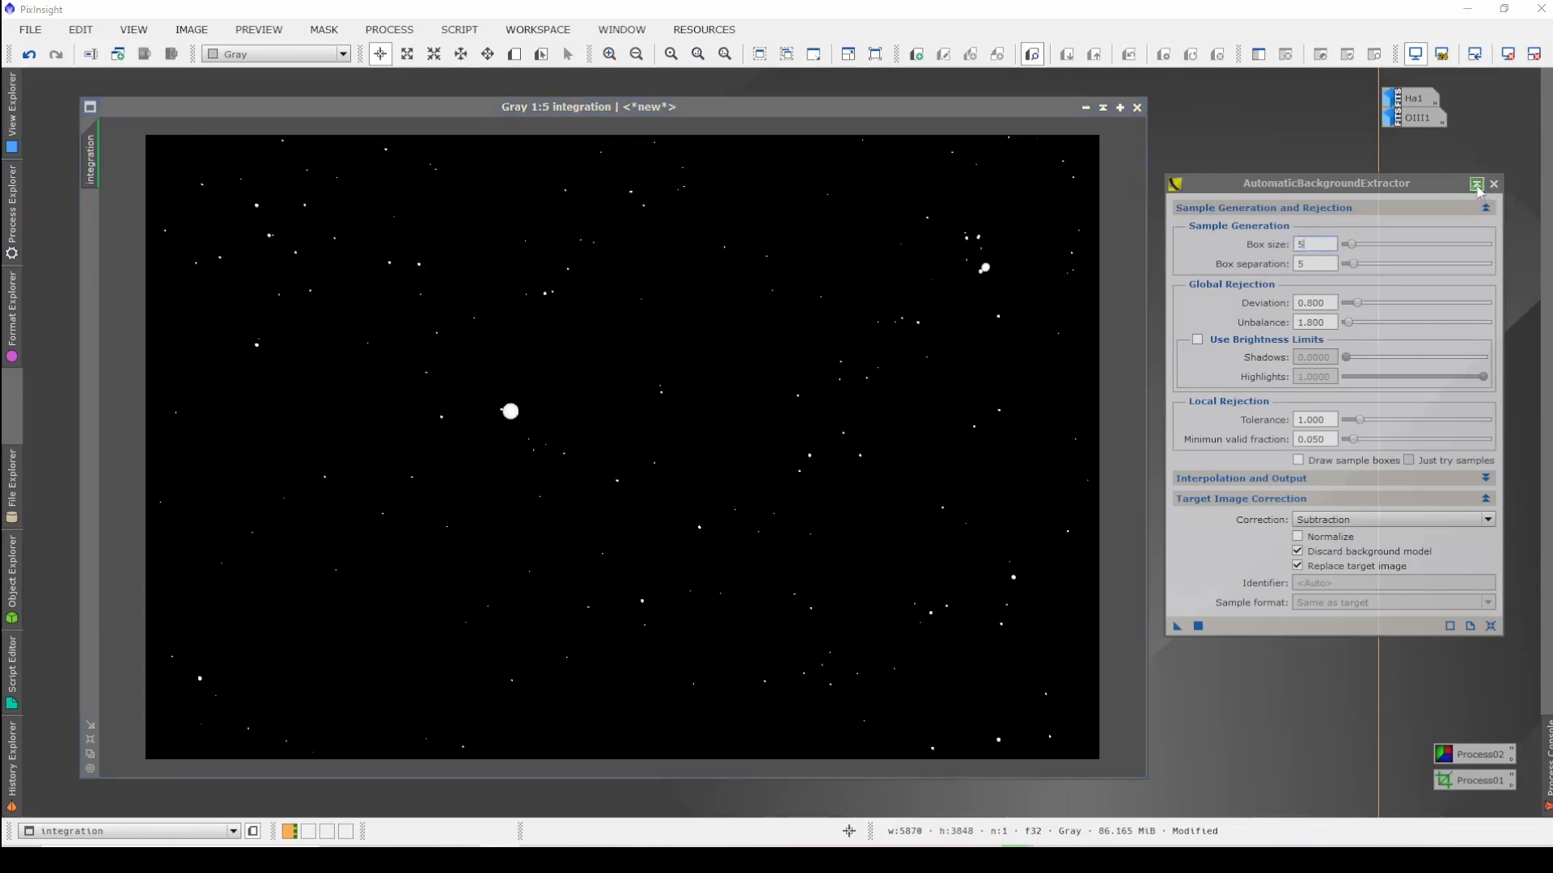
Step: Collapse AutomaticBackgroundExtractor, park it above the process icons, and reapply the STF AutoStretch to the integration image
left_click_drag(1388, 404, 1467, 730)
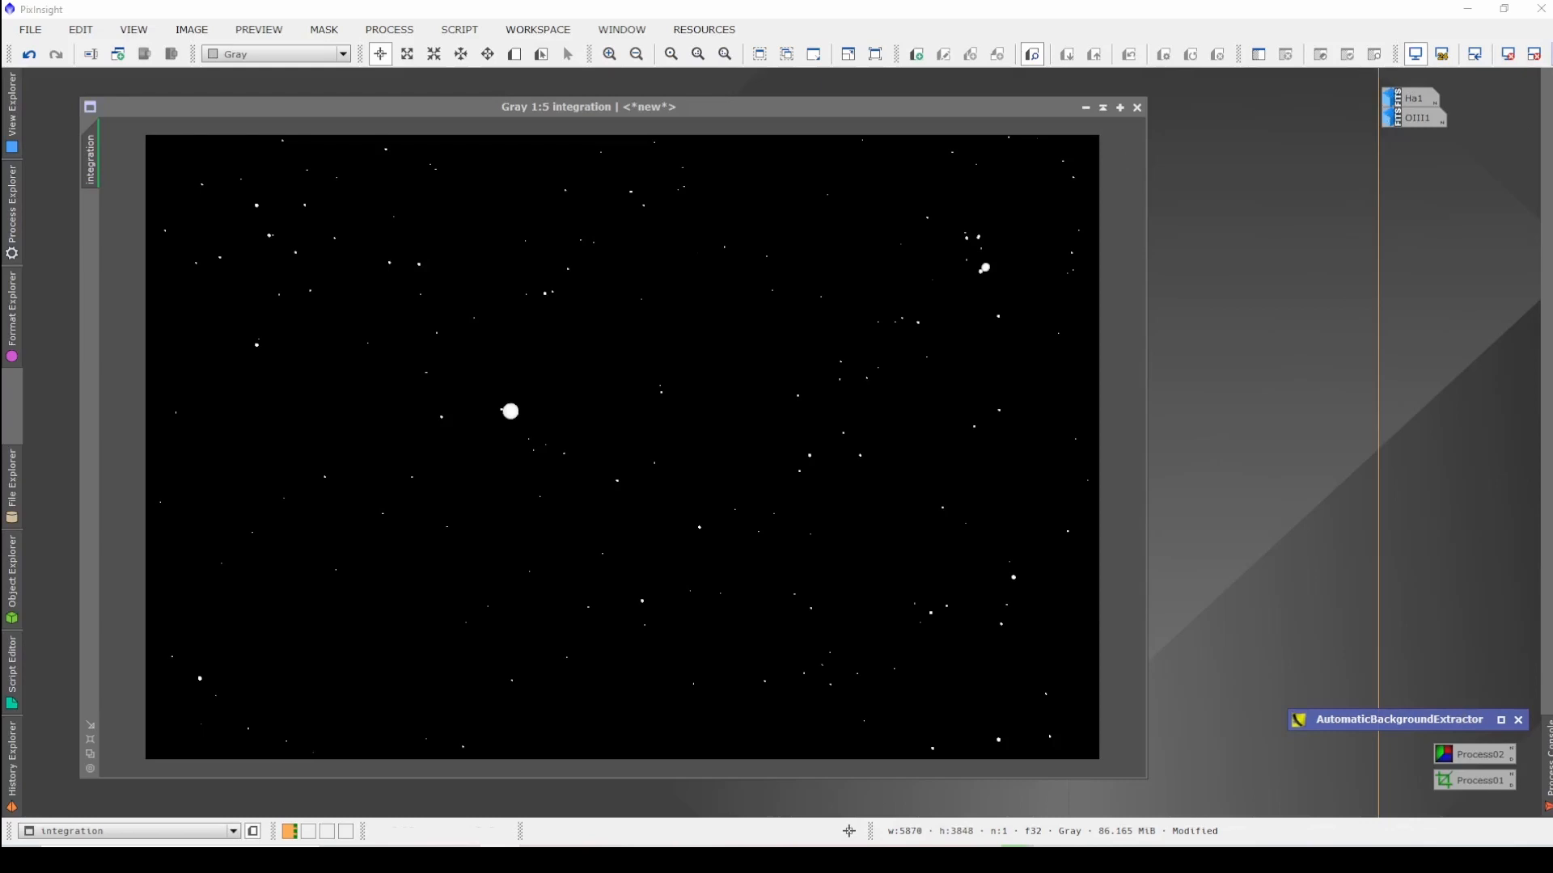
left_click(1550, 55)
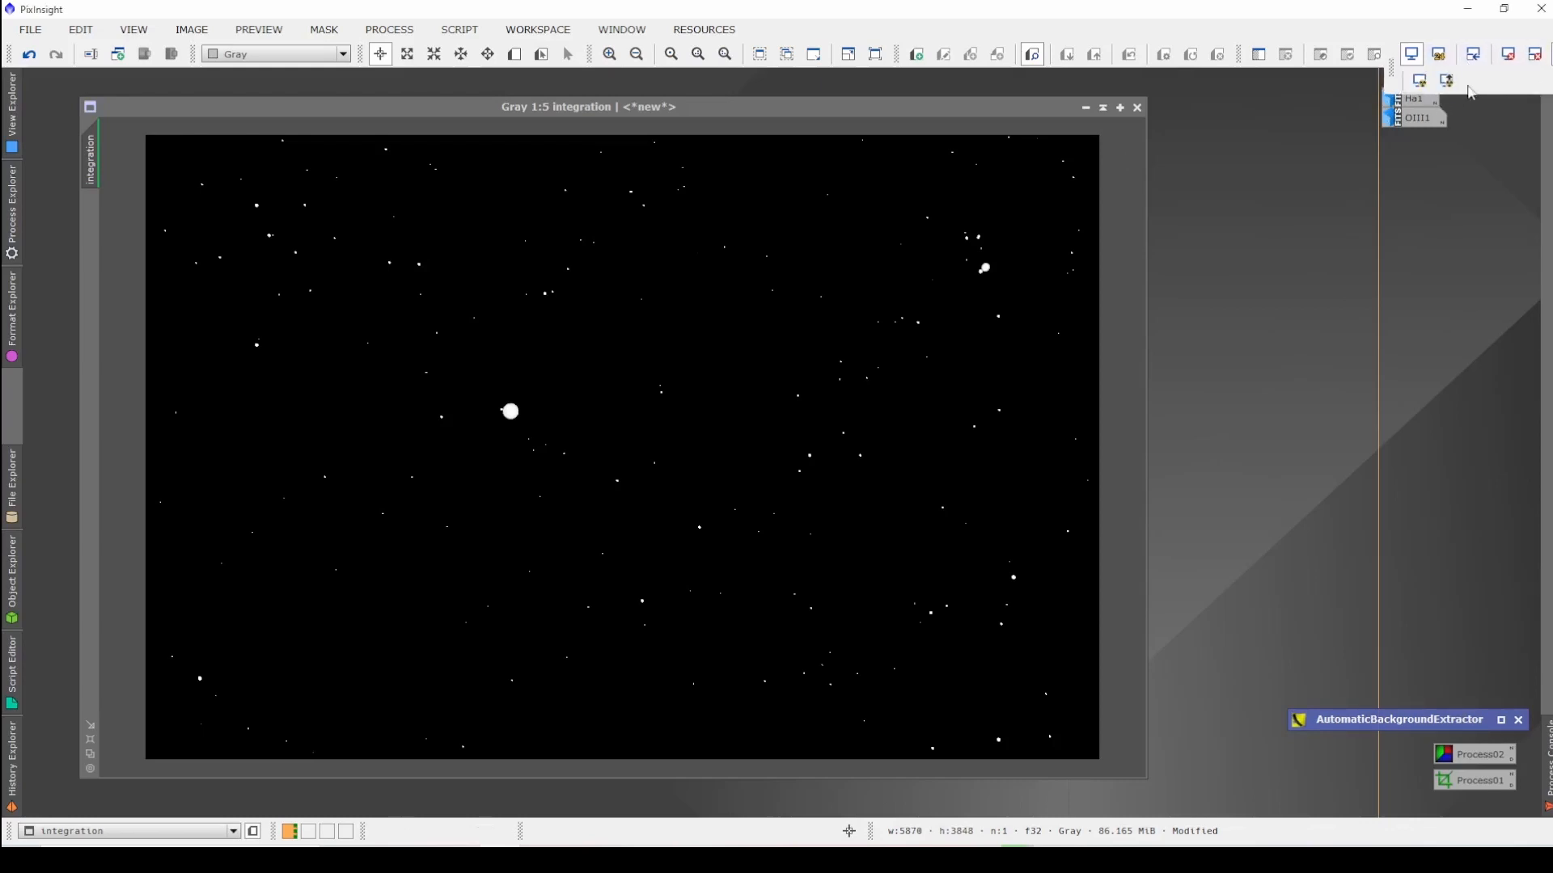
left_click(1422, 81)
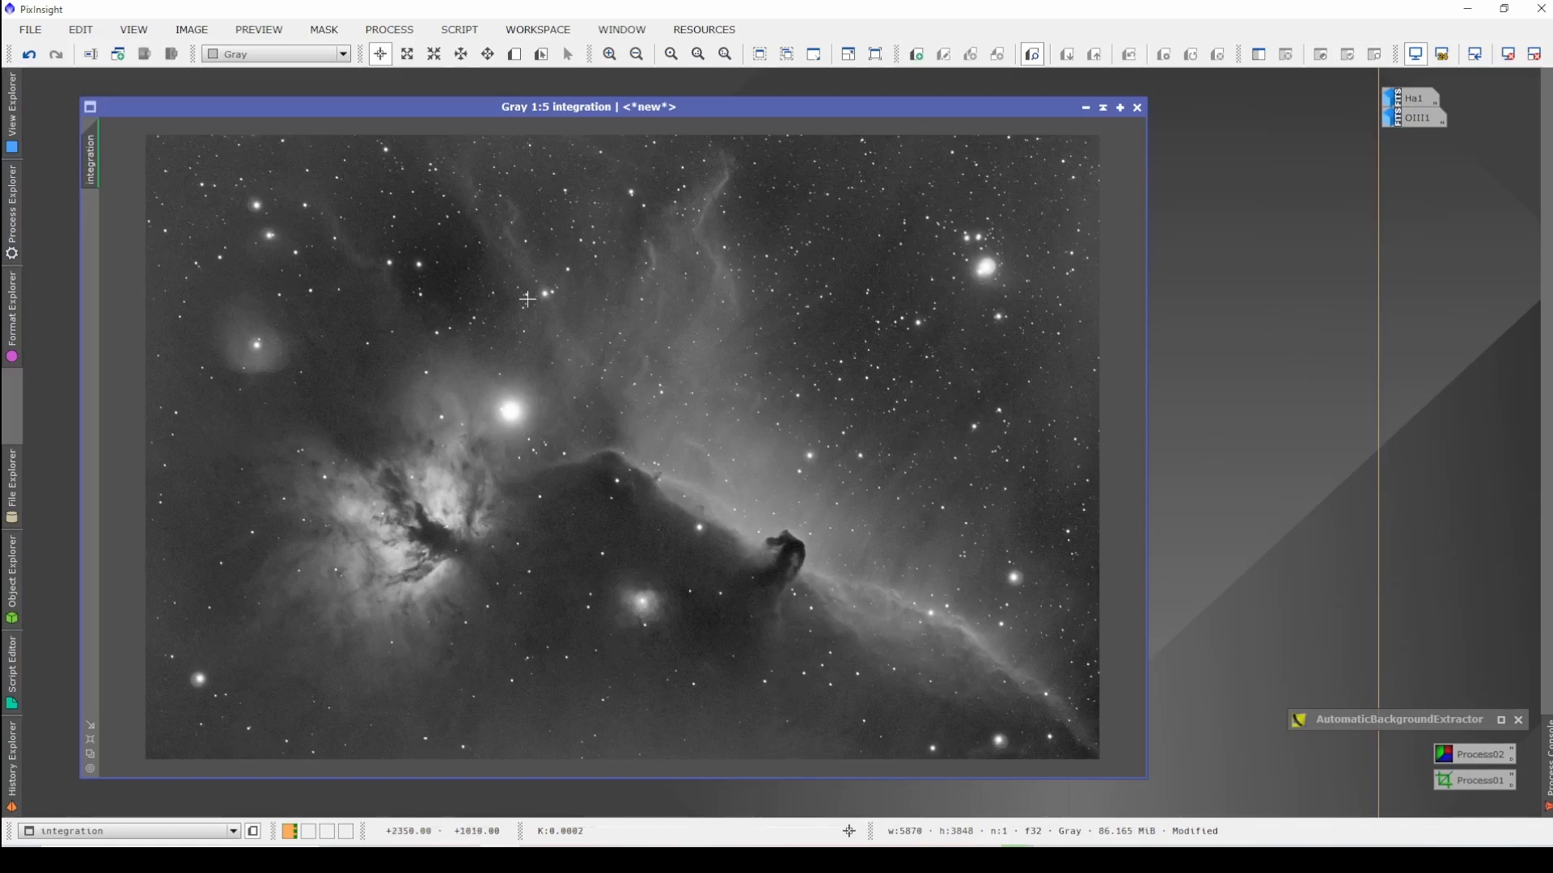
left_click(402, 32)
mouse_move(566, 18)
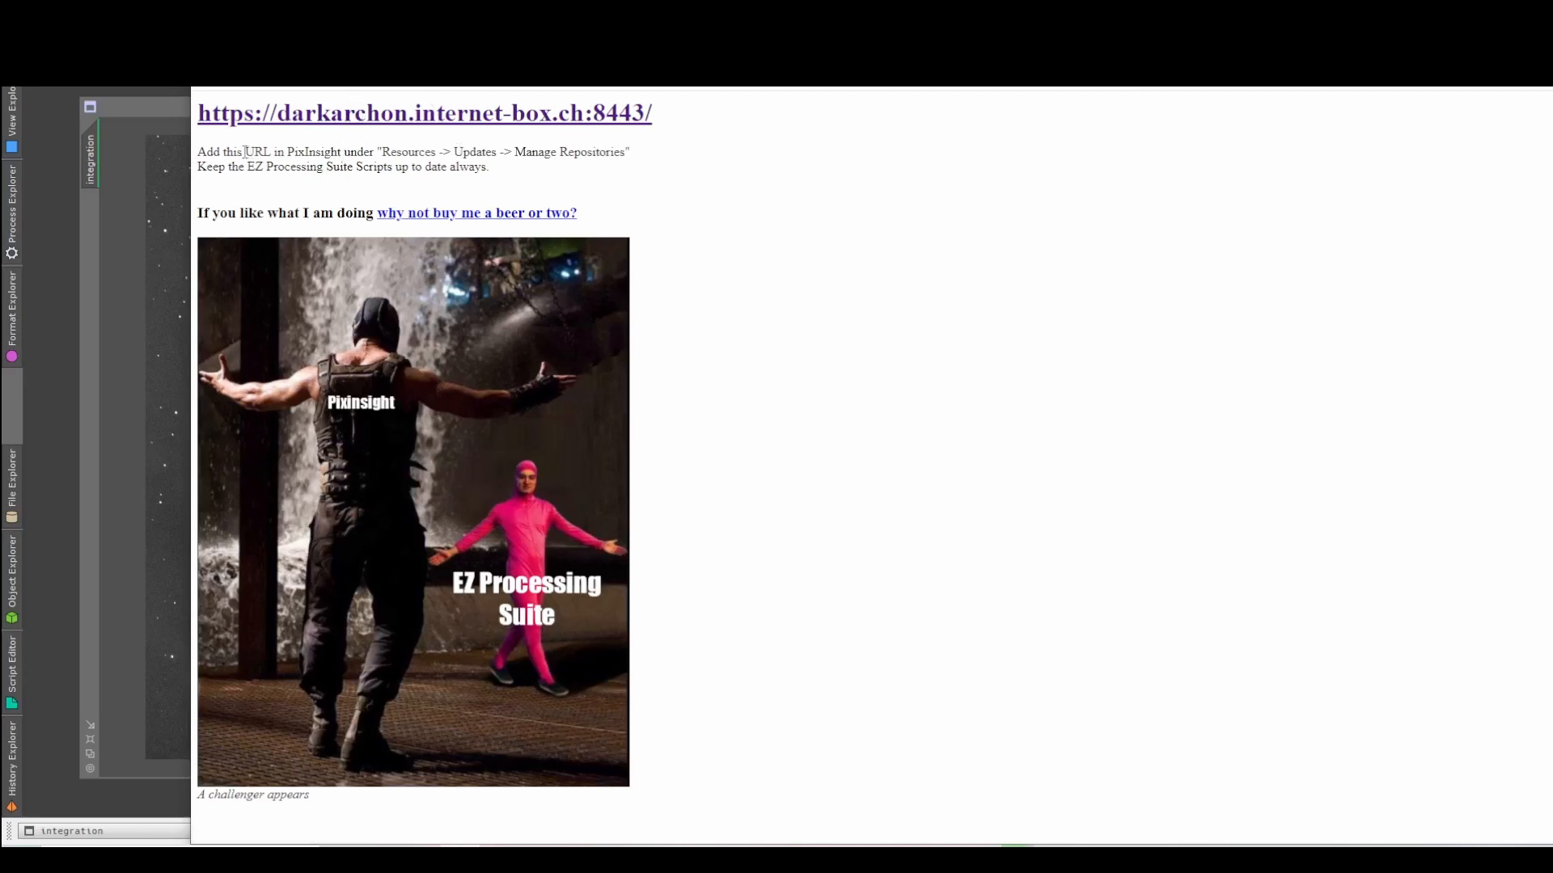
left_click_drag(384, 151, 200, 116)
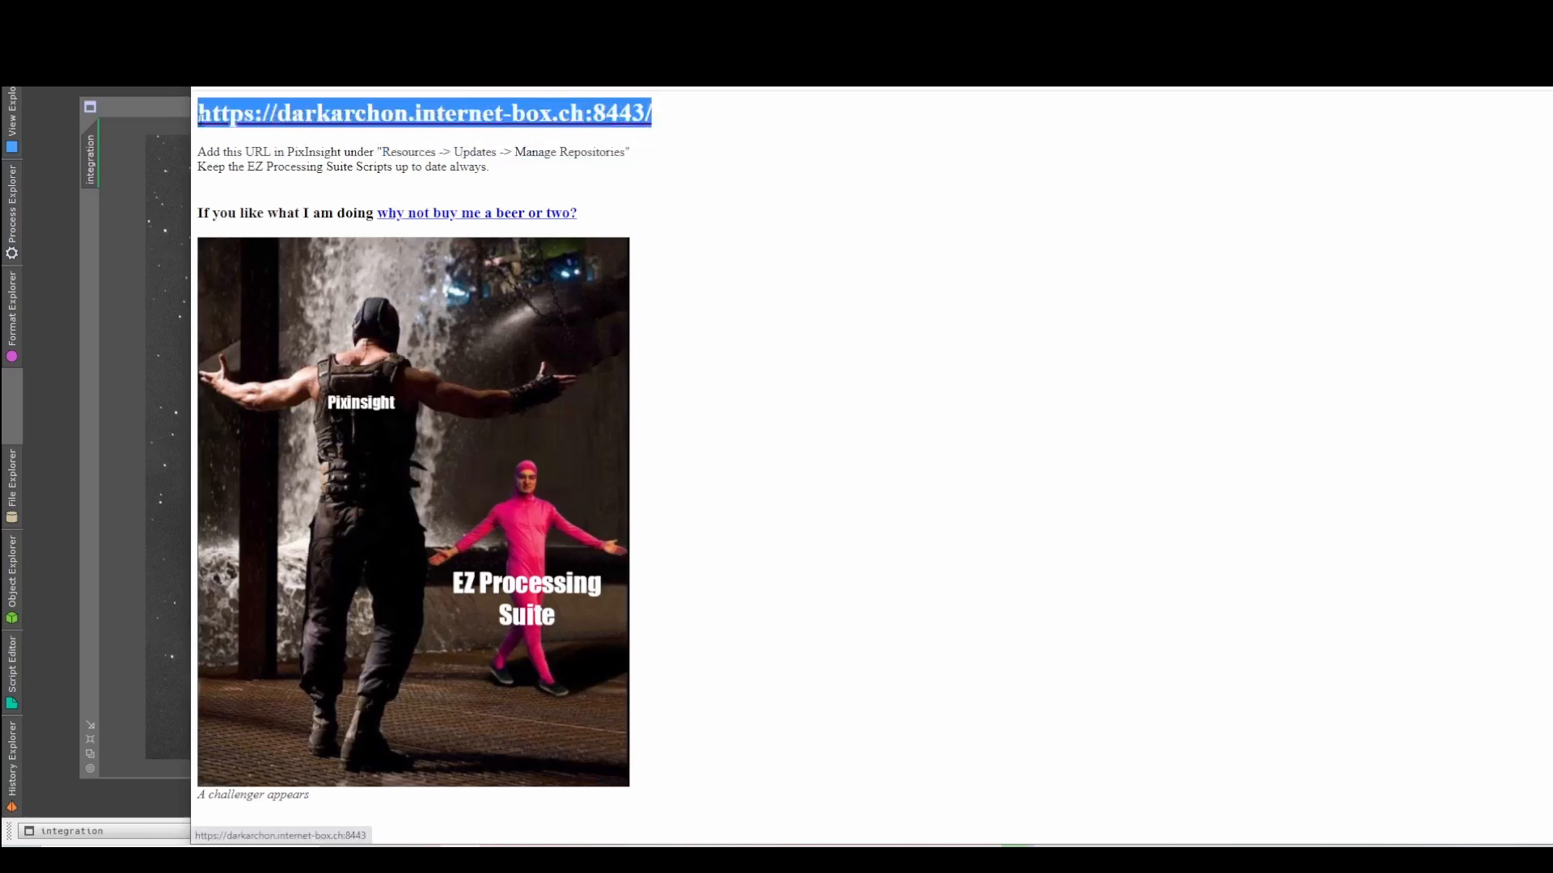
left_click(226, 162)
key("alt+Tab")
left_click(705, 31)
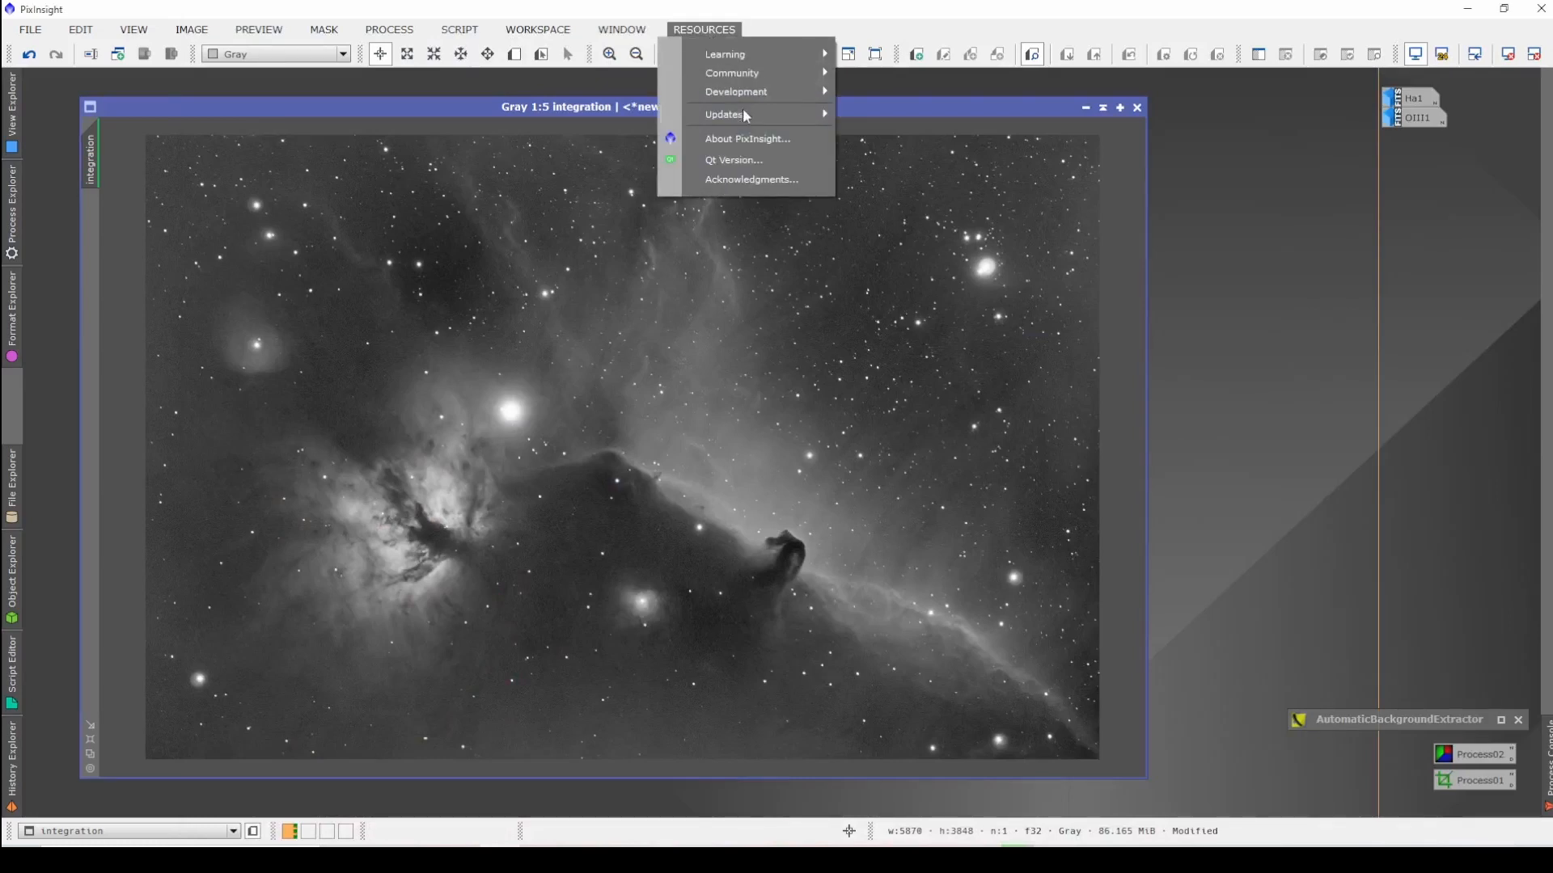
mouse_move(799, 114)
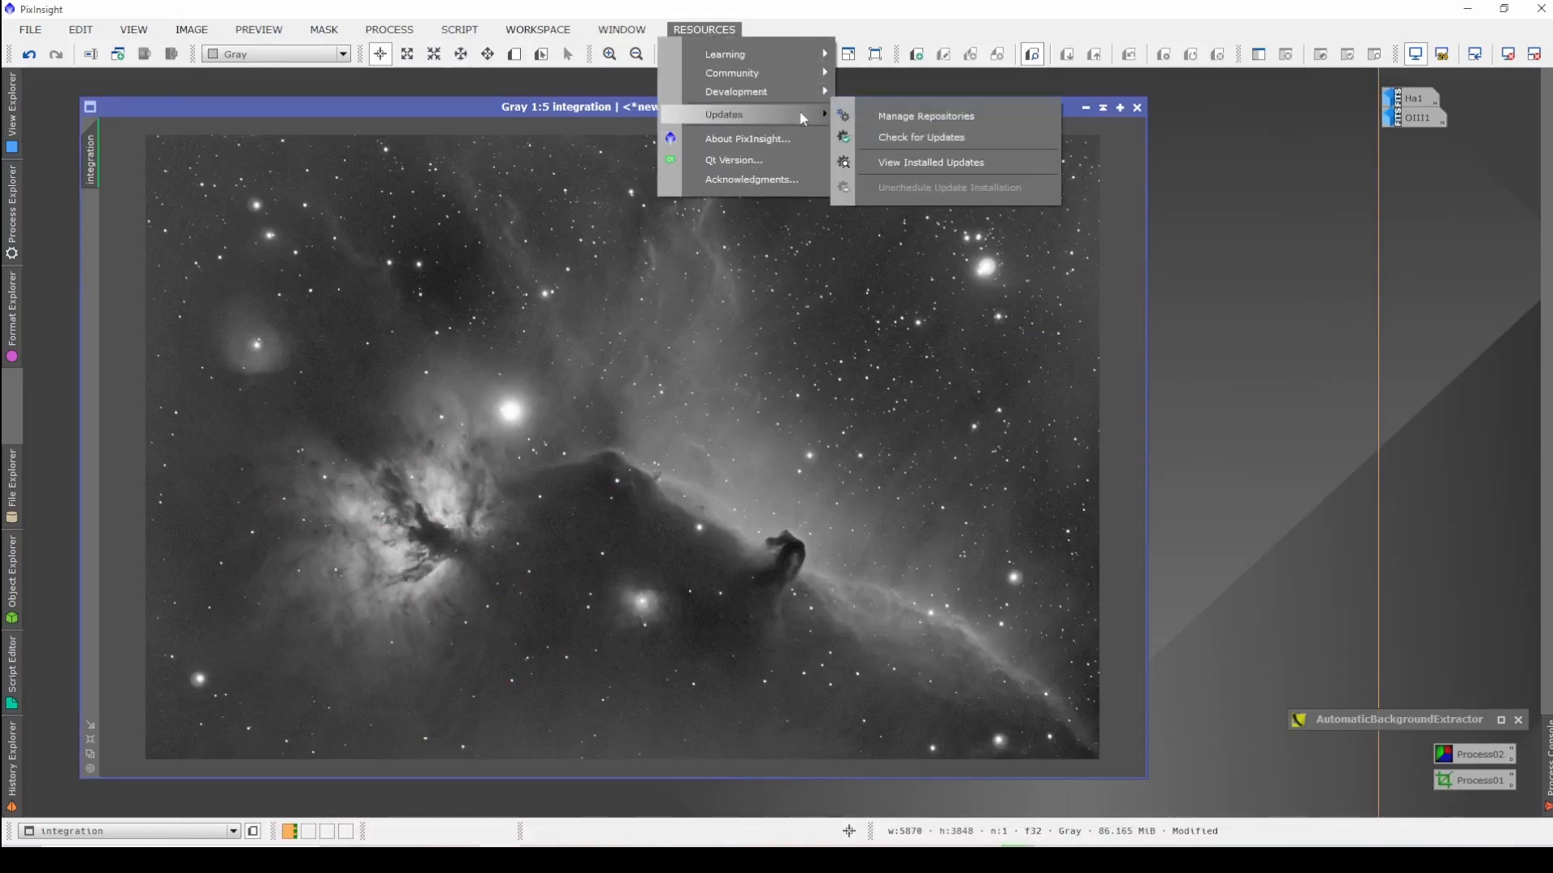
left_click(924, 116)
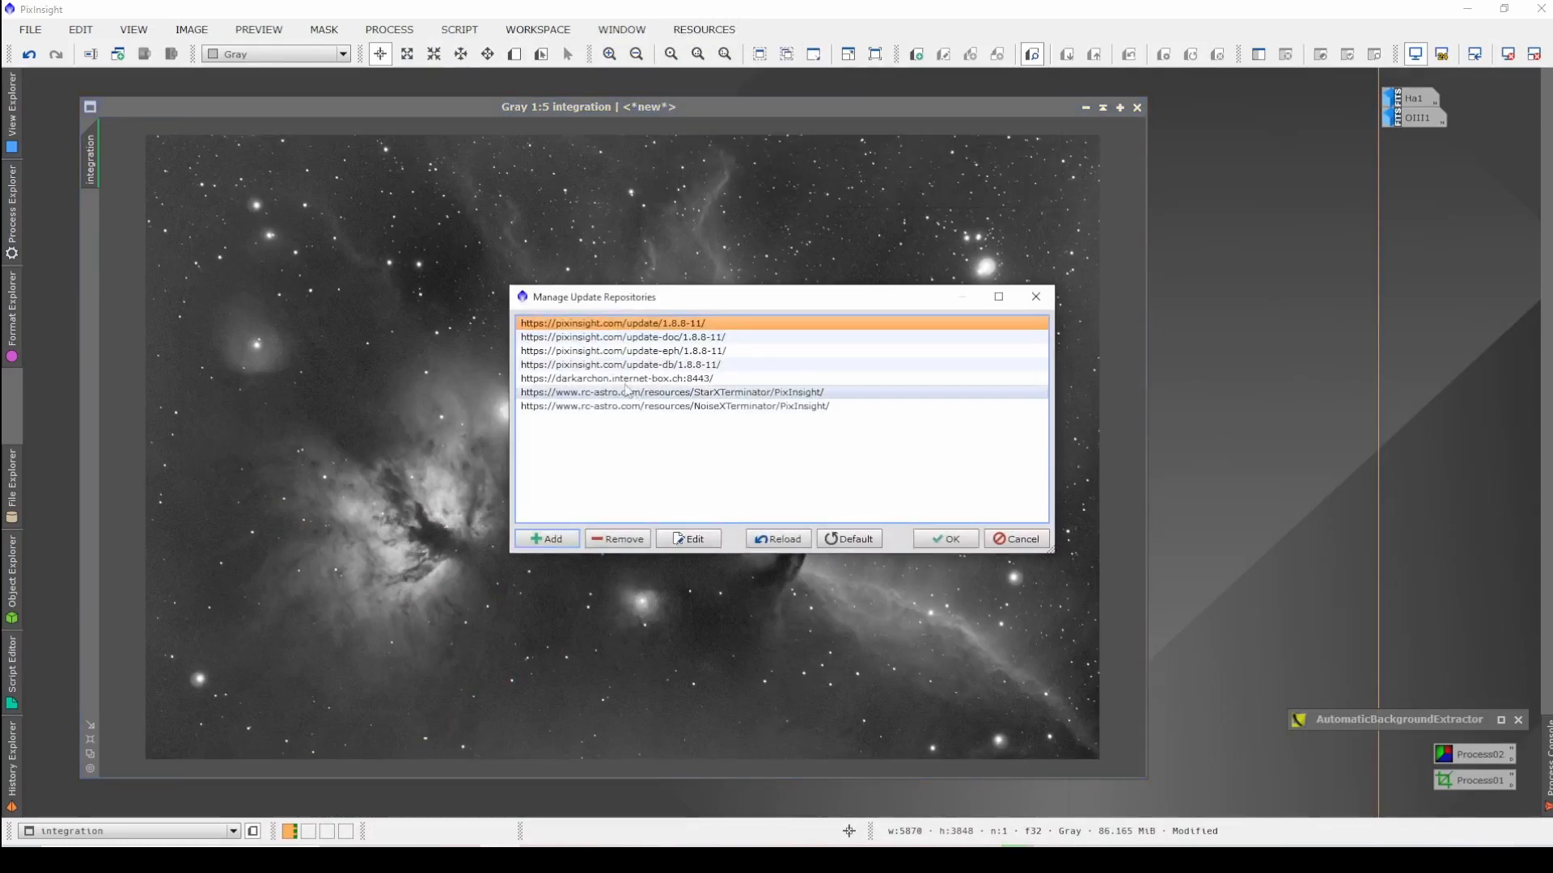
left_click(627, 381)
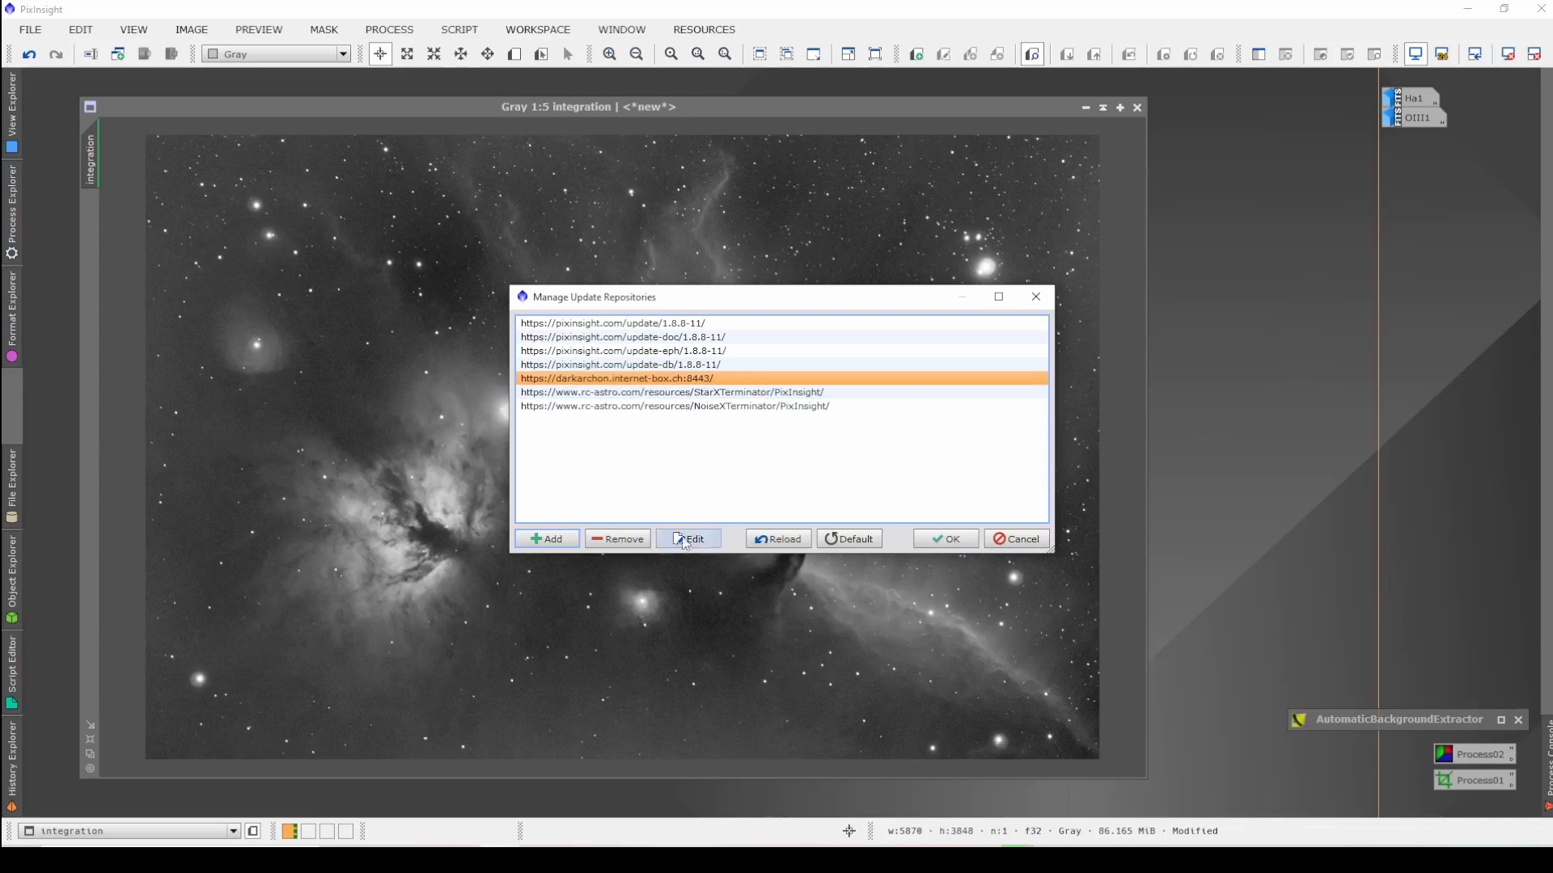
left_click(1017, 539)
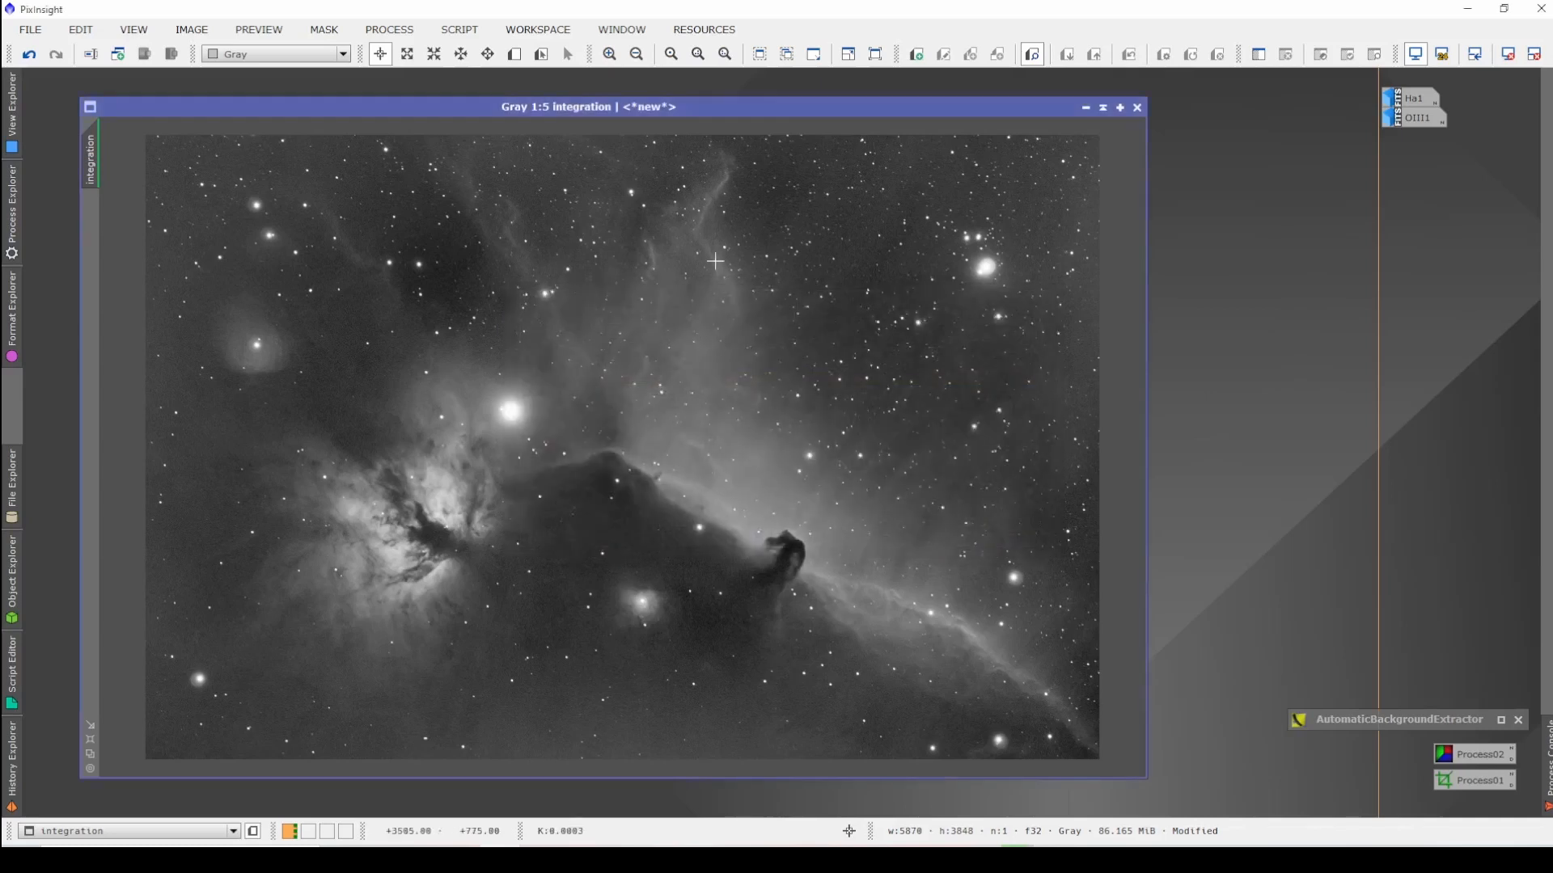
Step: Launch the EZ Decon script on the integration image and create a new processed star mask
left_click(472, 37)
mouse_move(404, 36)
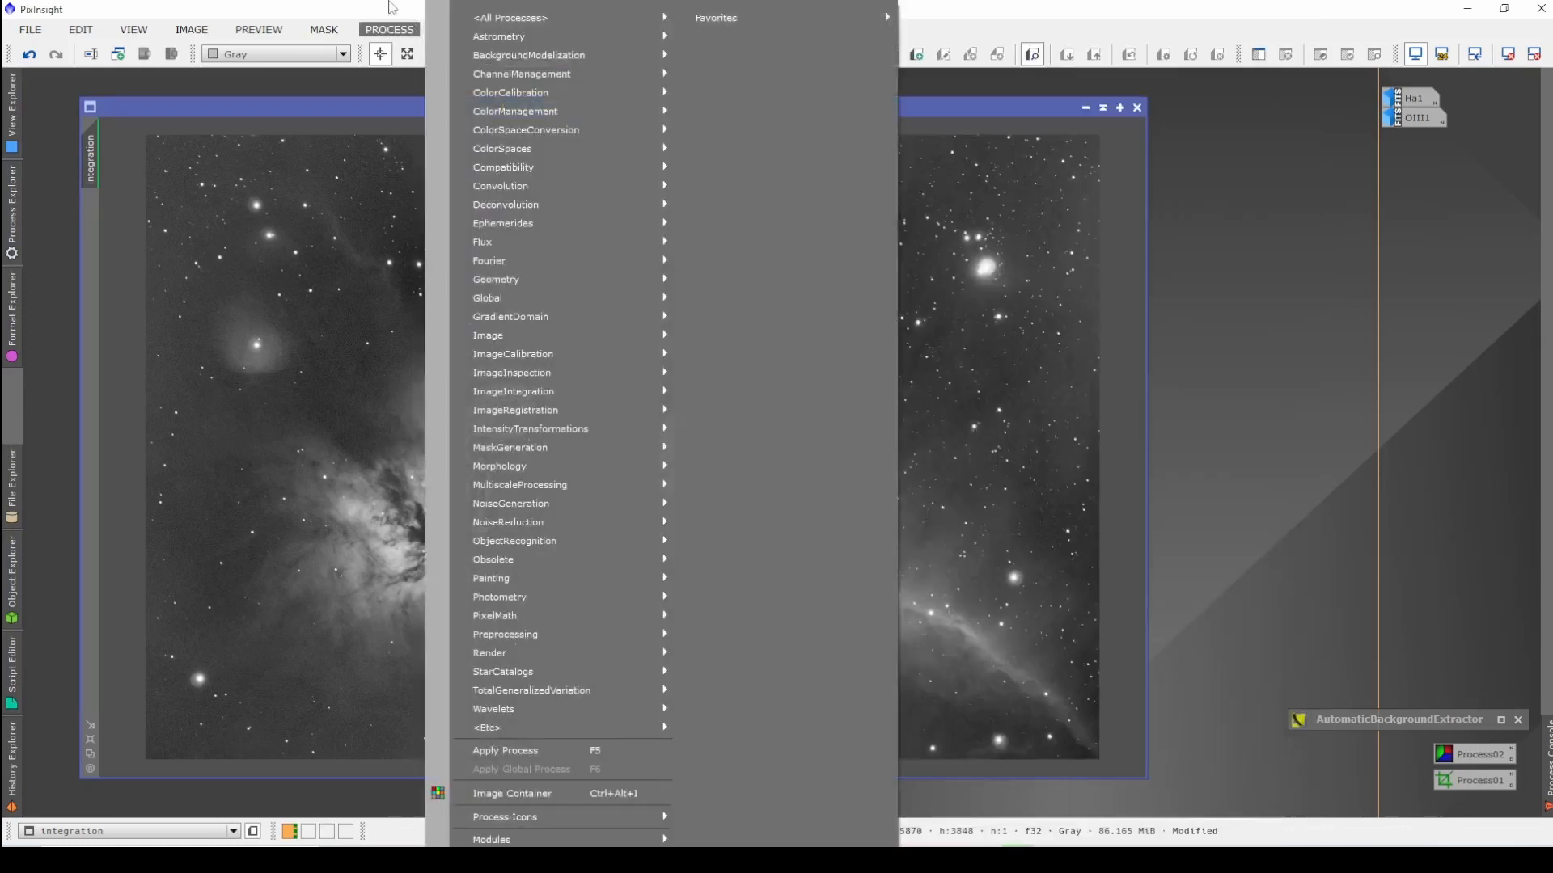
left_click(394, 6)
left_click(461, 23)
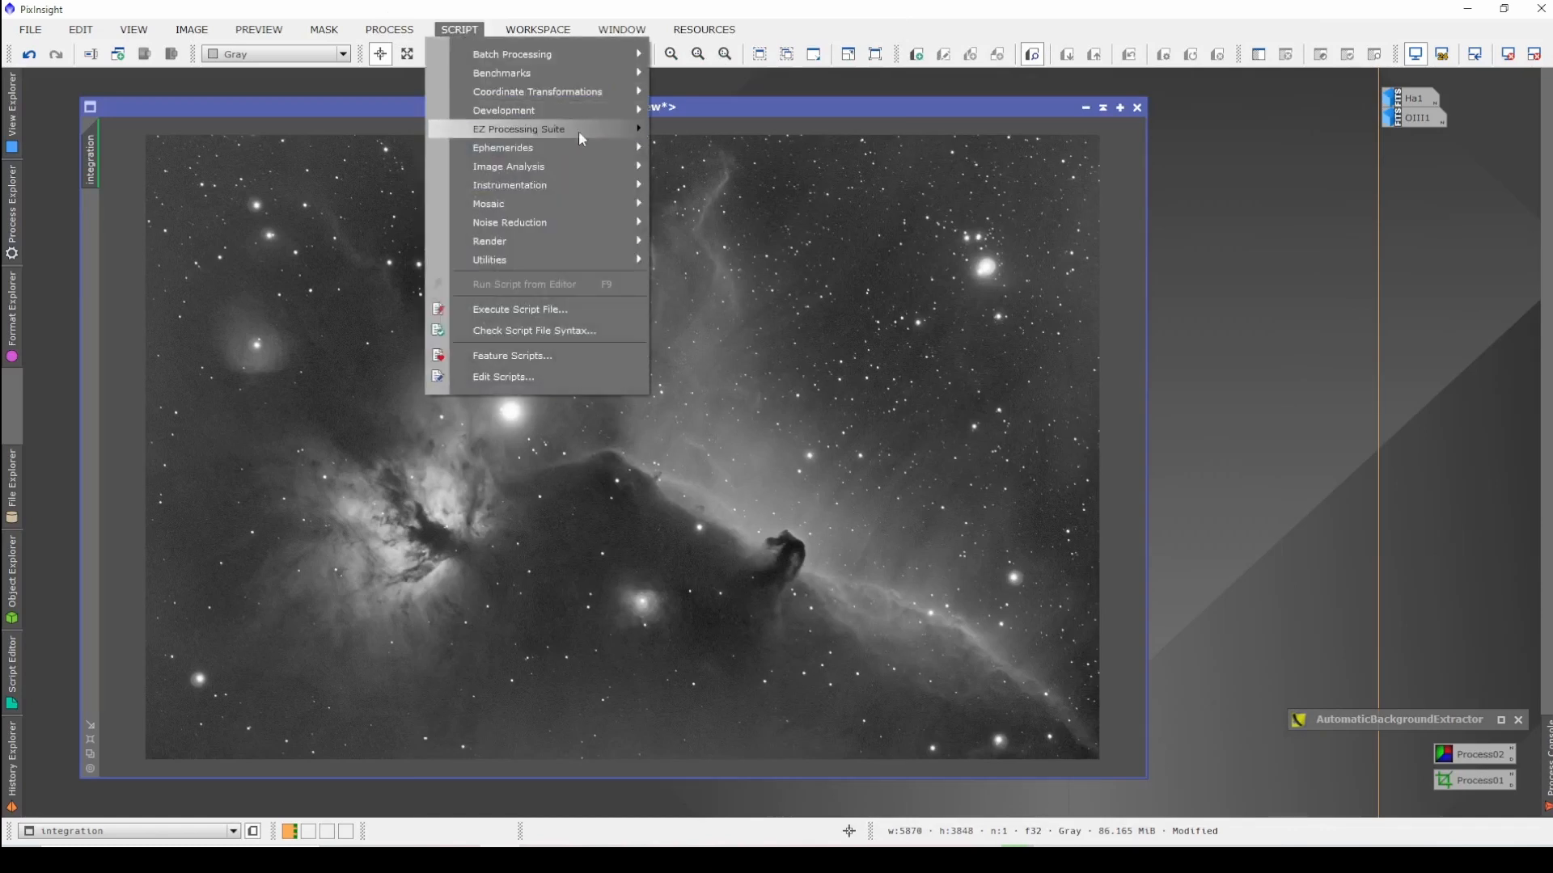
mouse_move(577, 133)
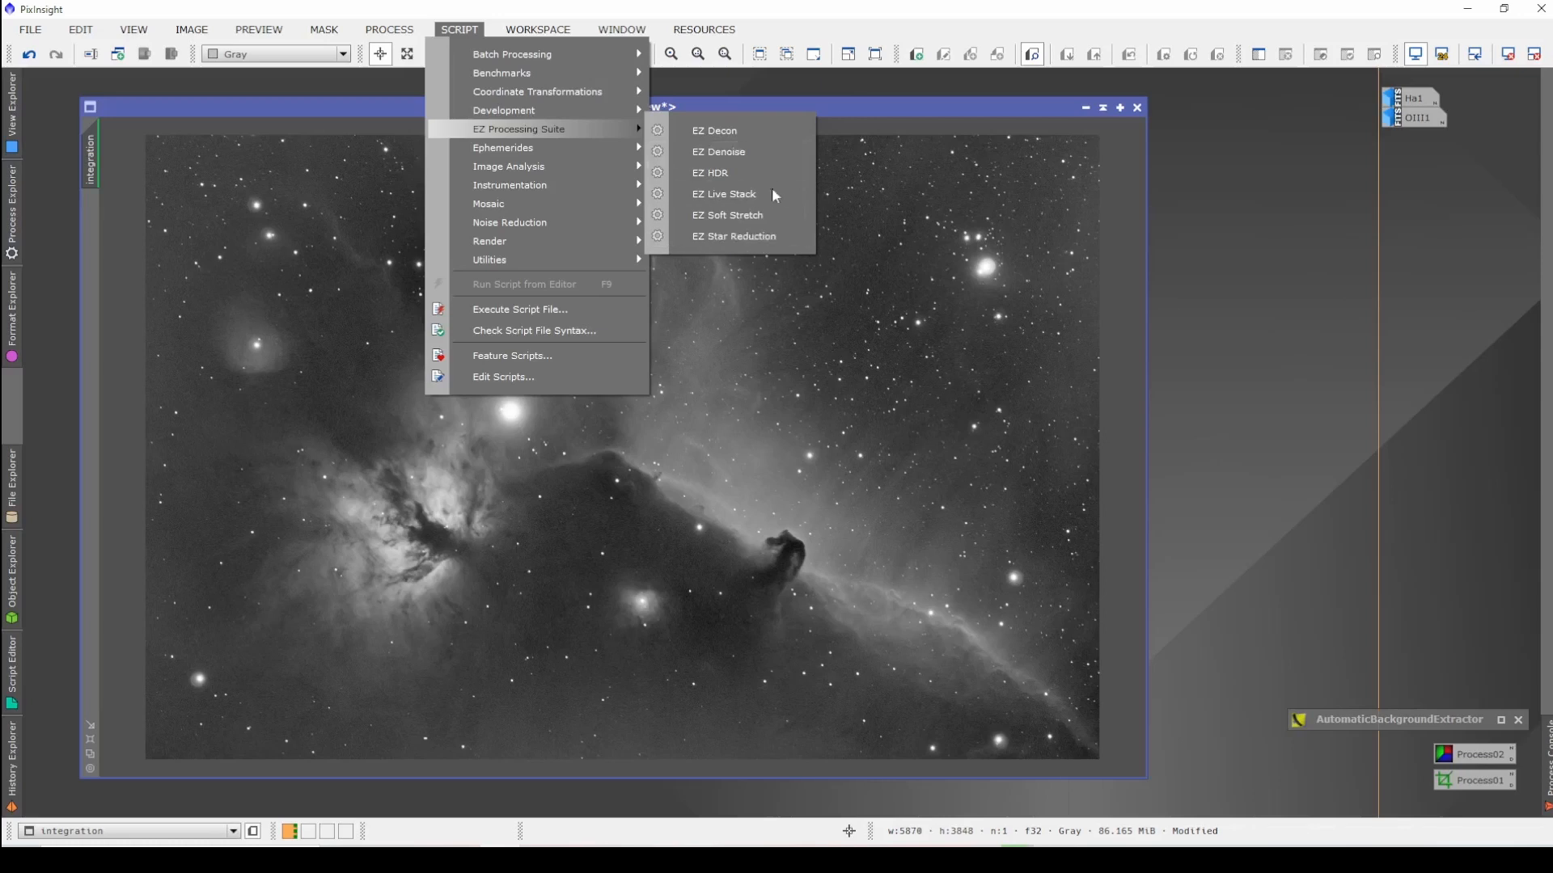
left_click(752, 131)
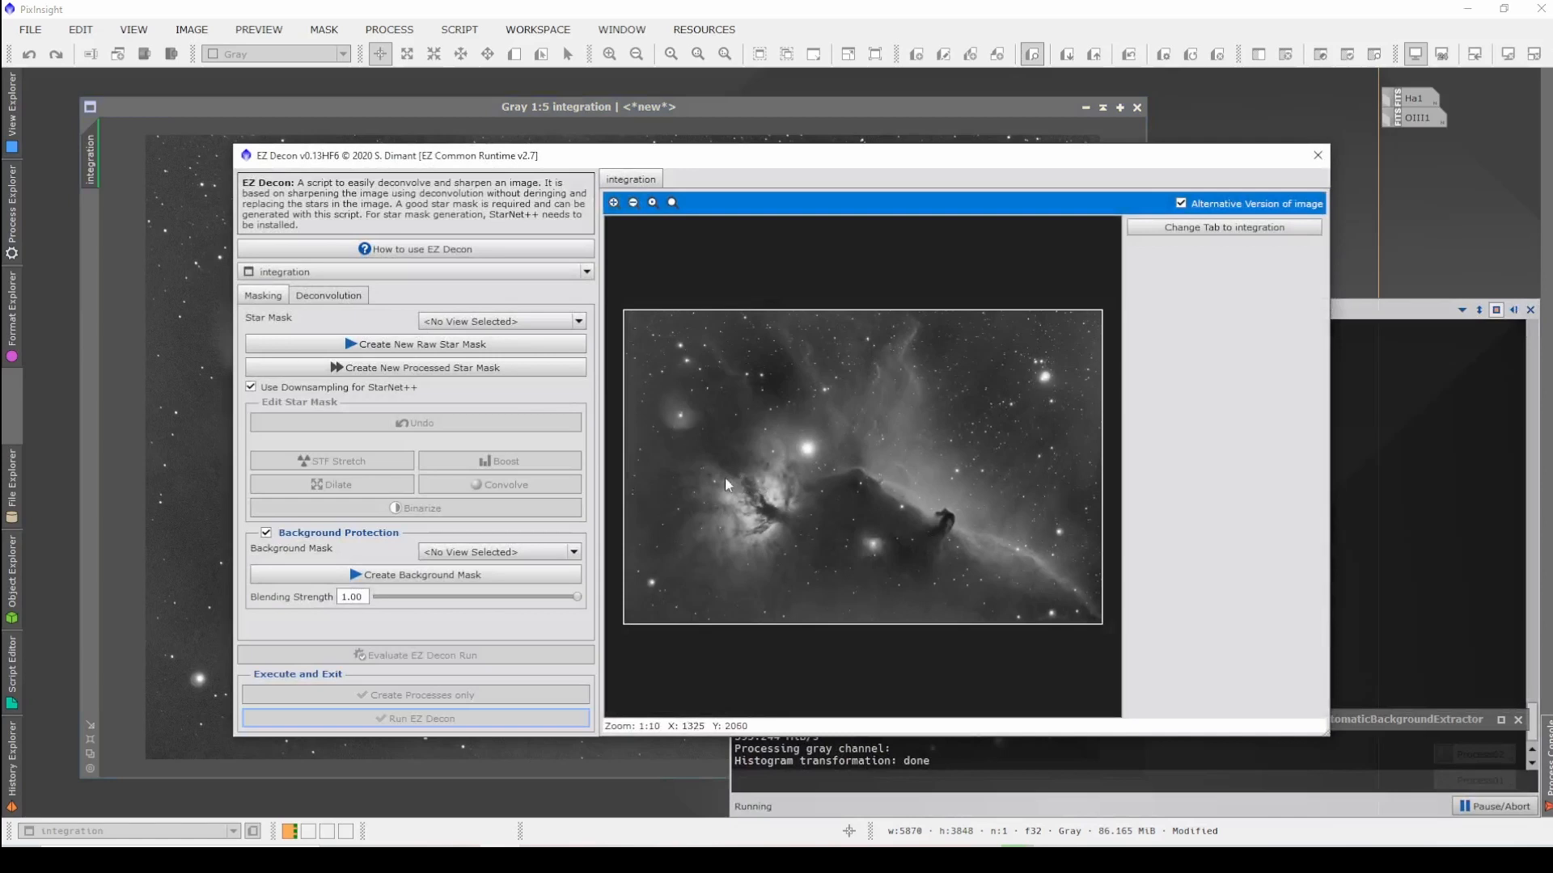
left_click(502, 367)
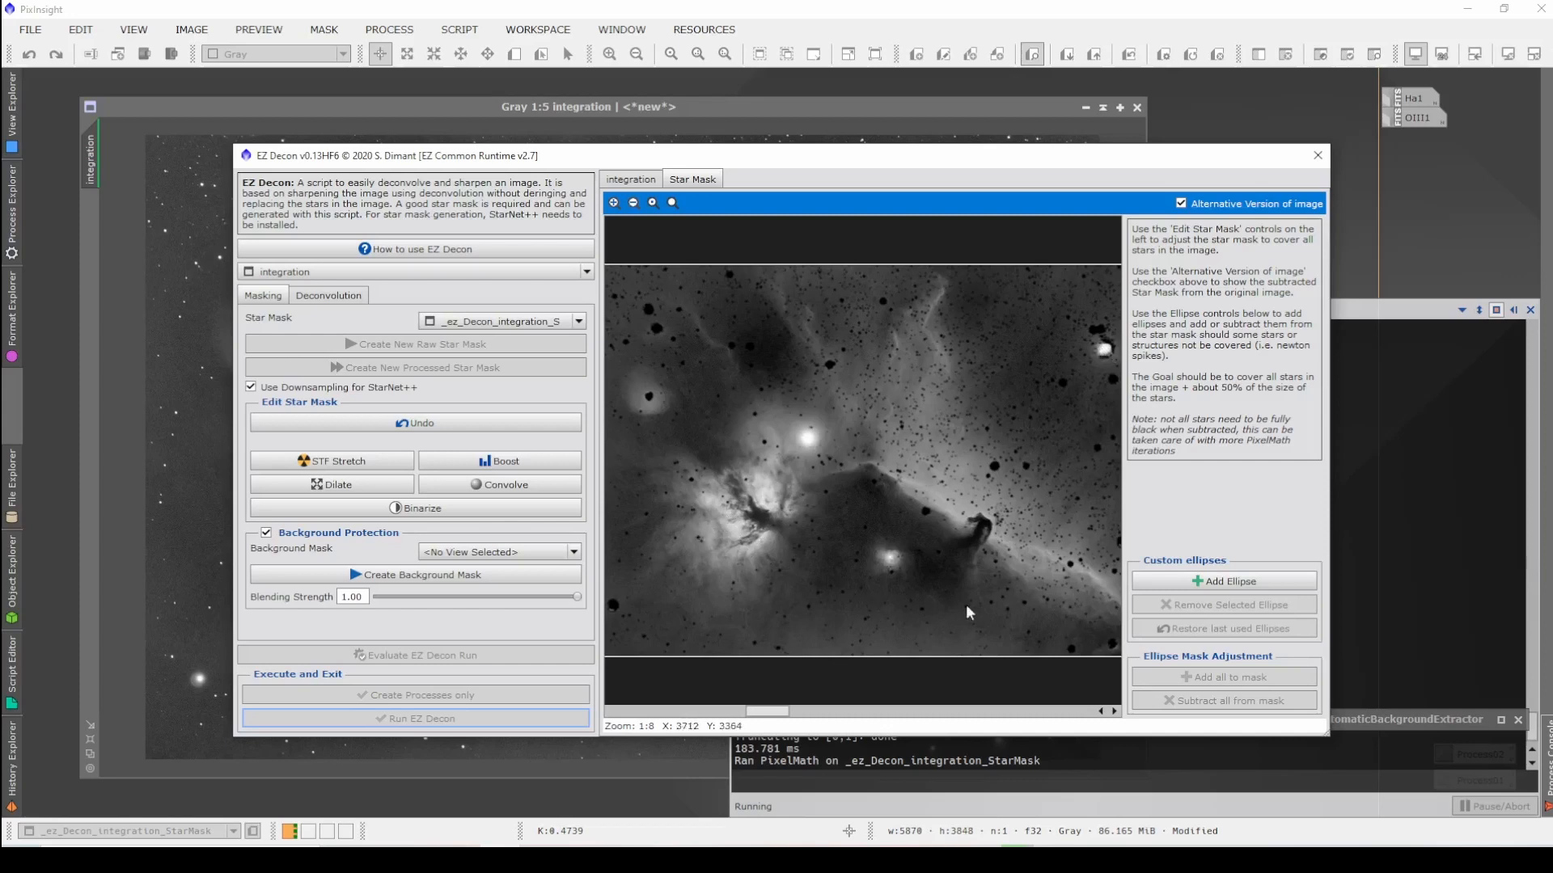
Step: Place custom ellipses over the three uncovered bright stars and add them all to the star mask
left_click(1225, 589)
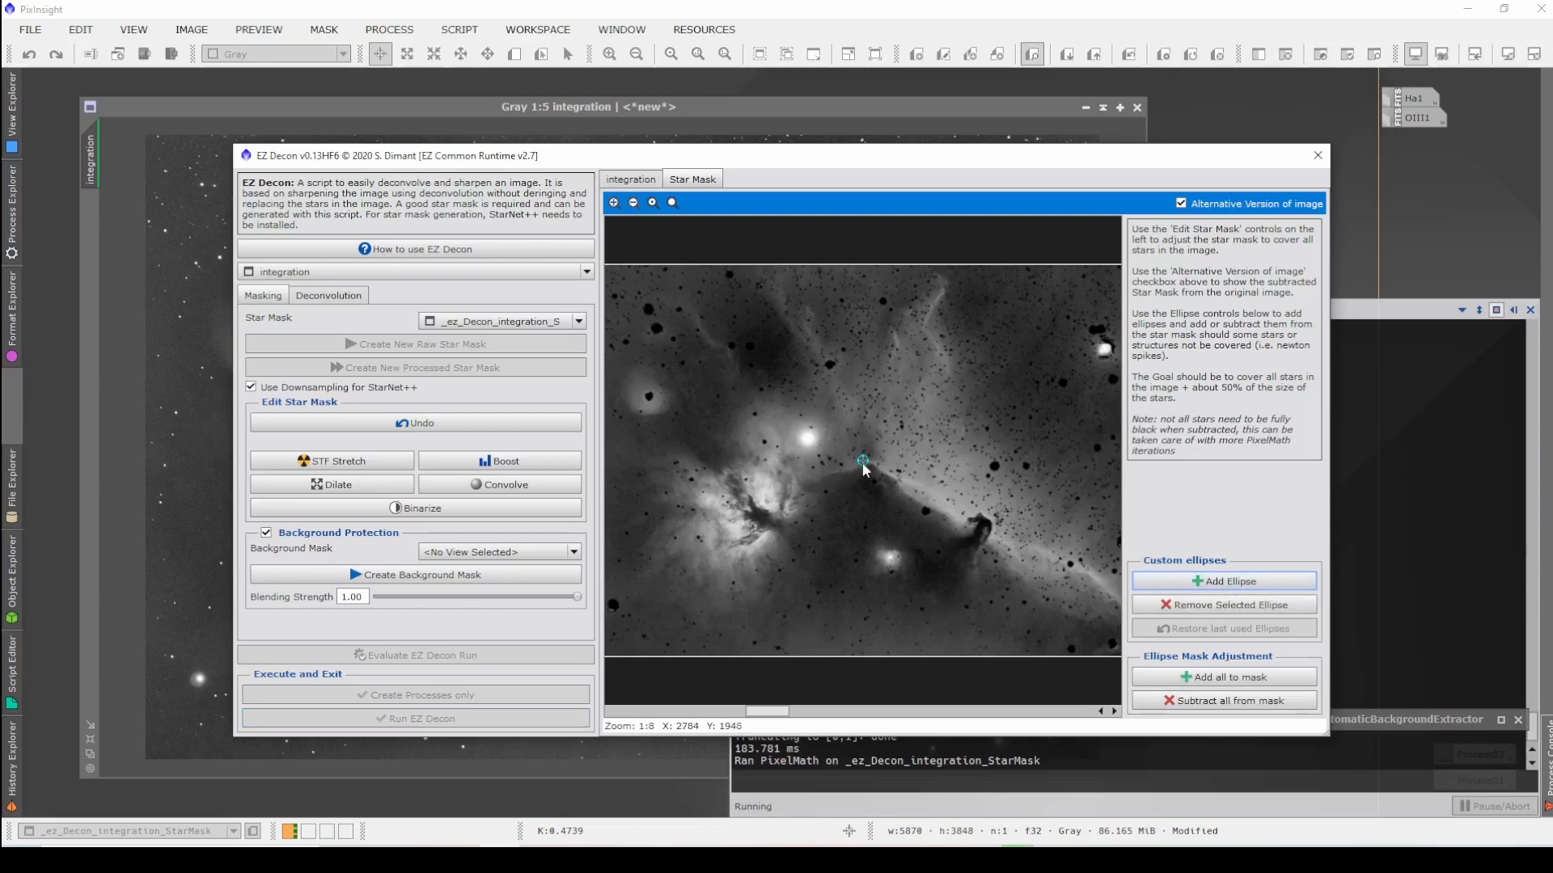
left_click_drag(863, 460, 810, 441)
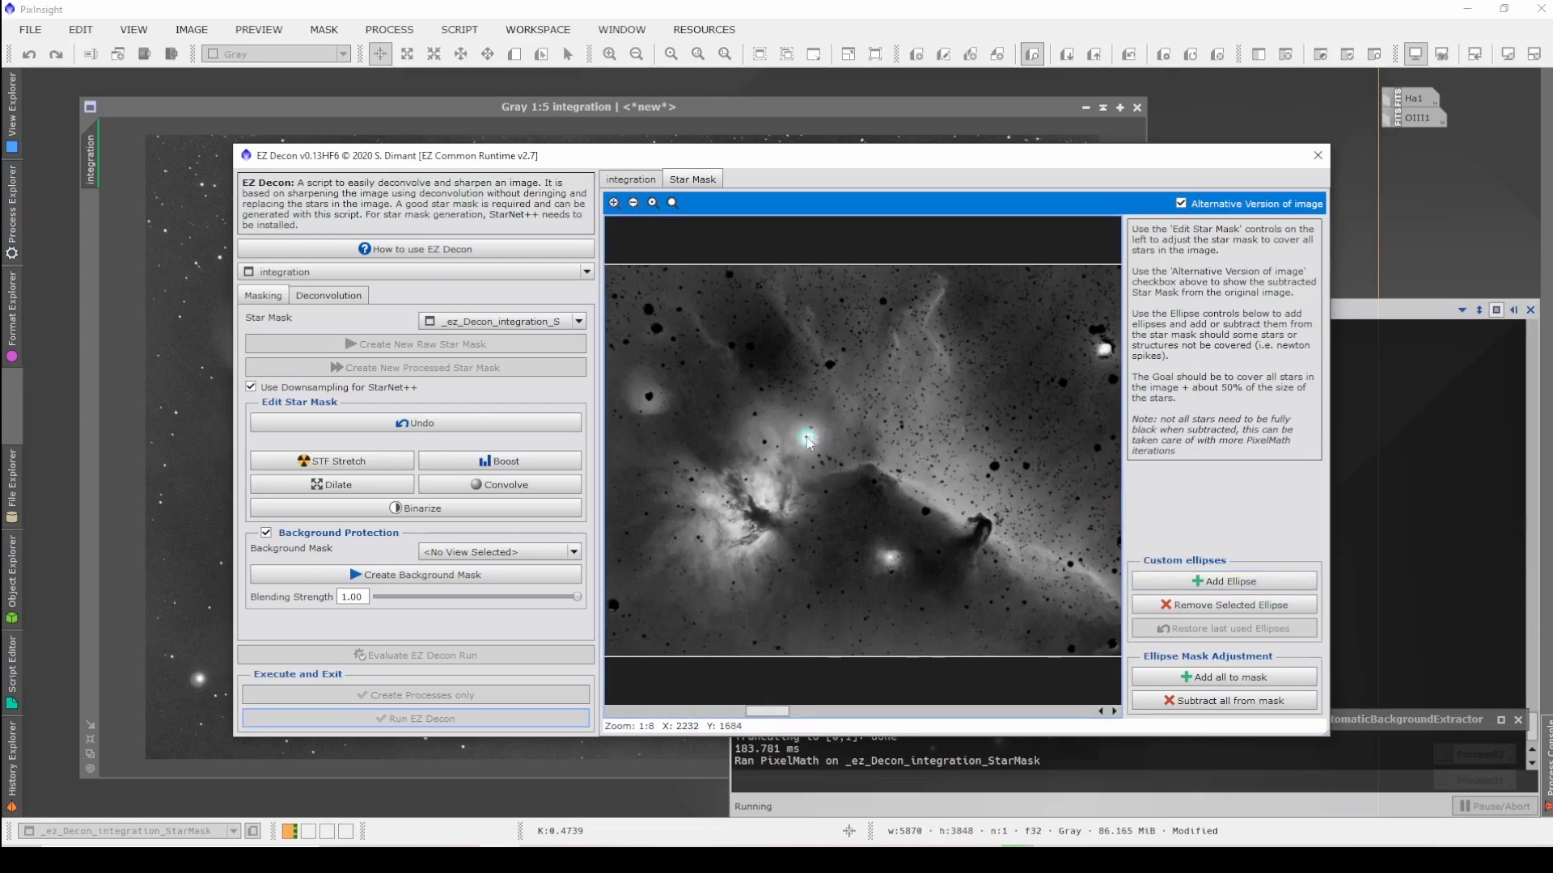
left_click(1225, 581)
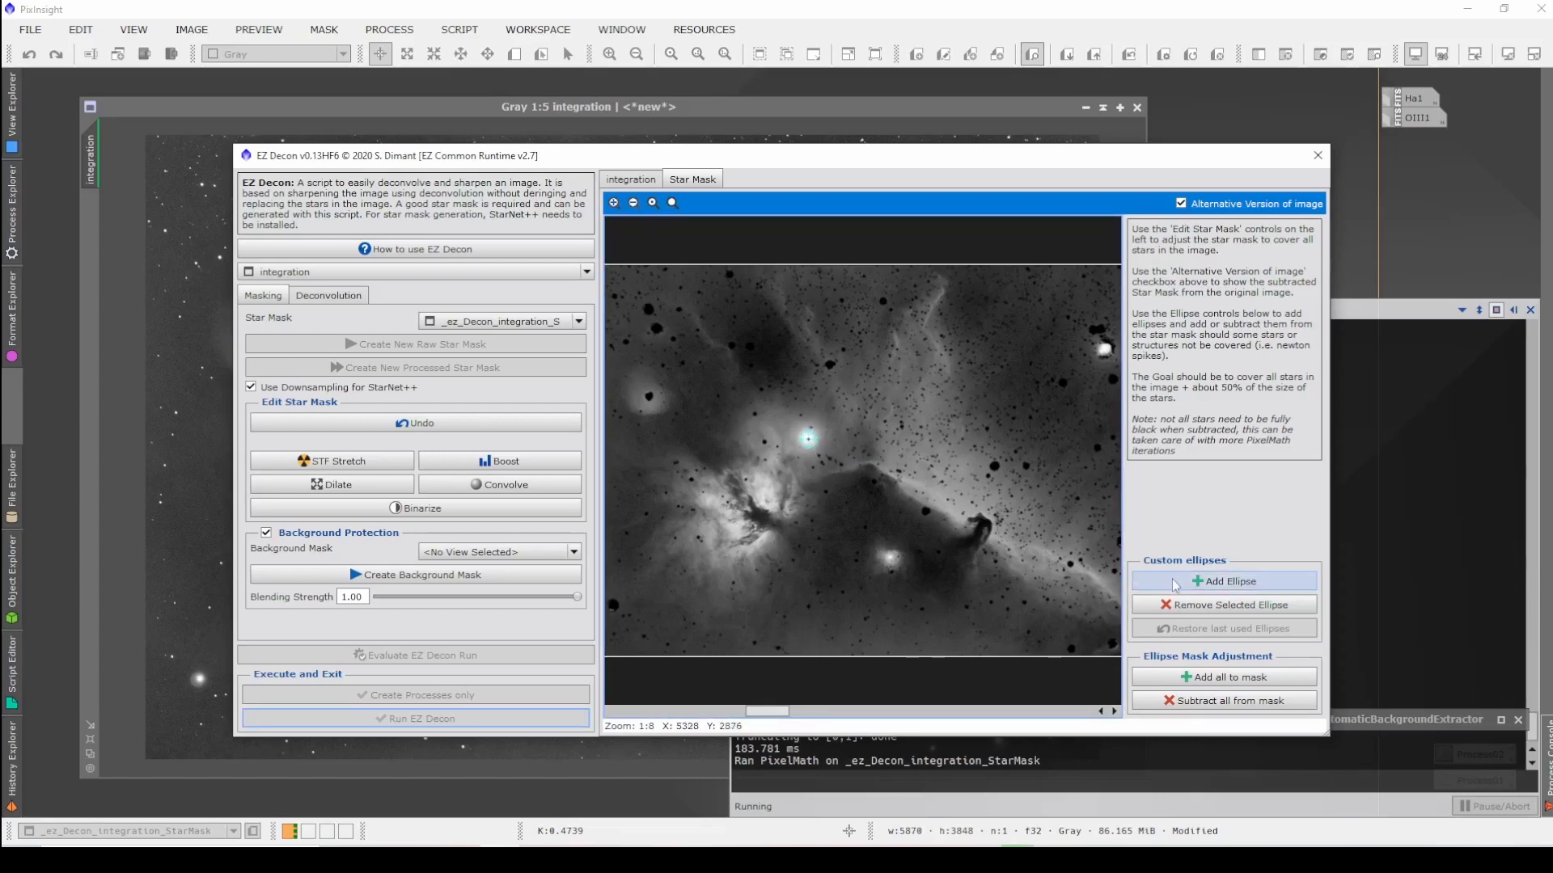
left_click_drag(864, 462, 894, 560)
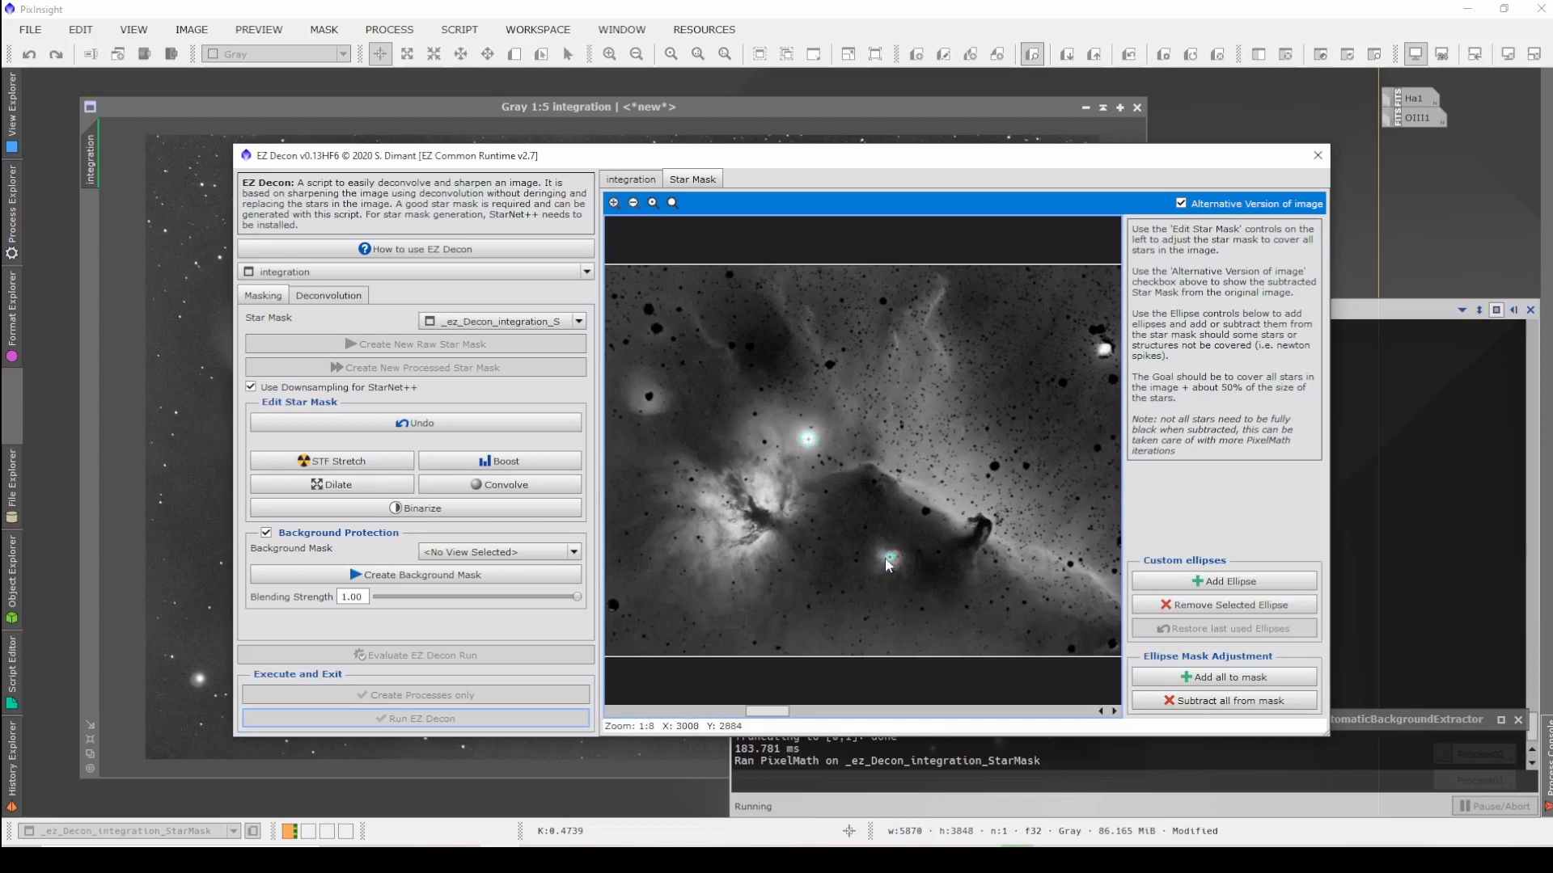
left_click(1224, 582)
mouse_move(864, 462)
left_mouse_down()
mouse_move(1097, 377)
mouse_move(1105, 356)
left_mouse_up()
left_click(1240, 680)
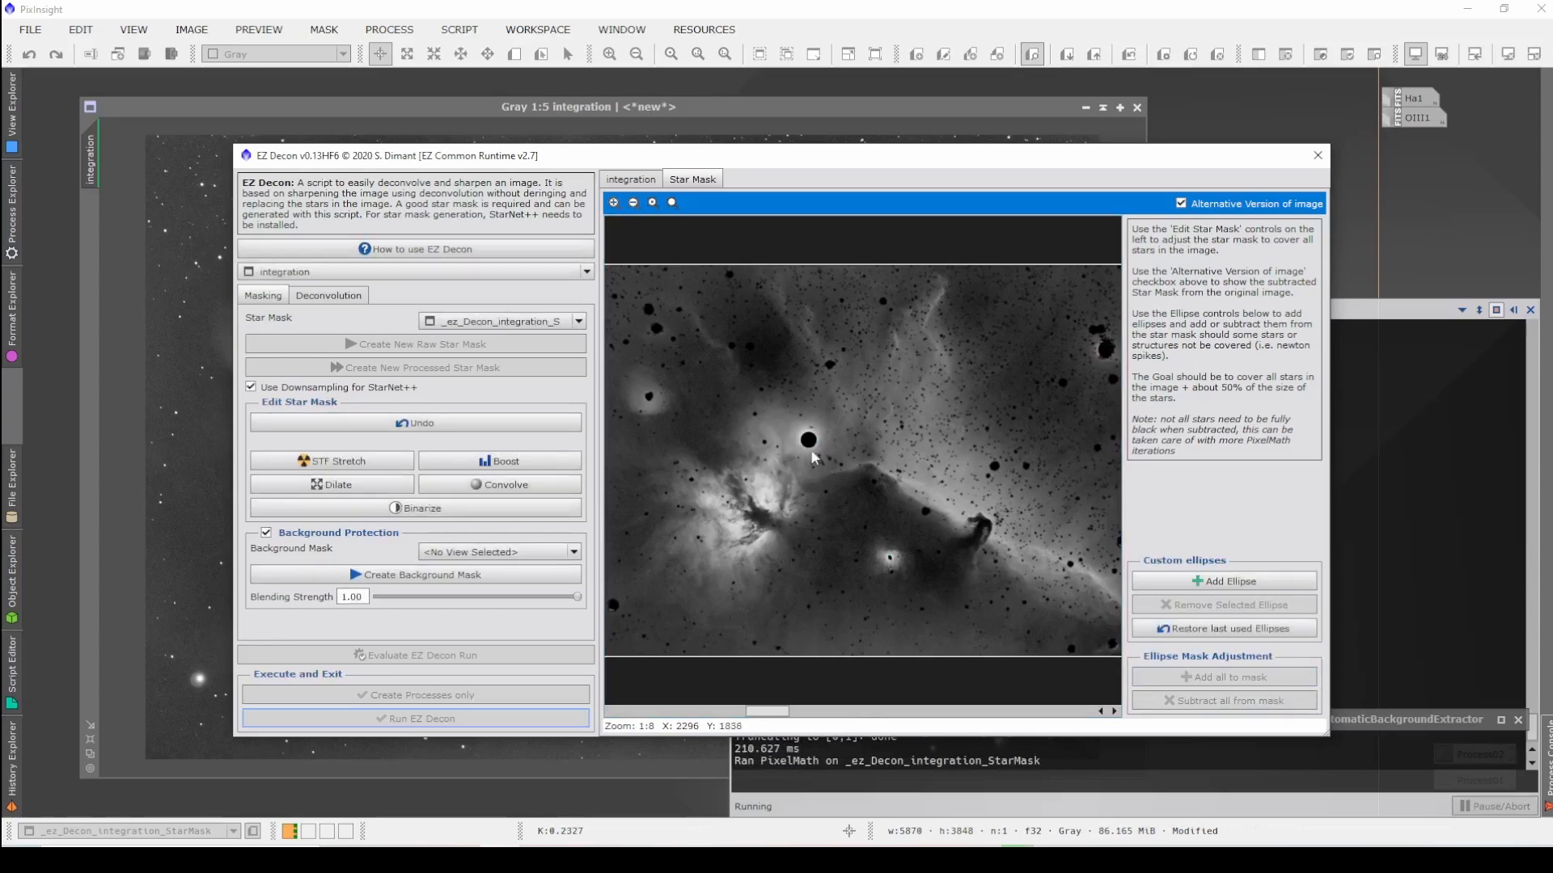
Step: Refine the star mask by dilating and convolving it, followed by binarizing and convolving it again
left_click(362, 490)
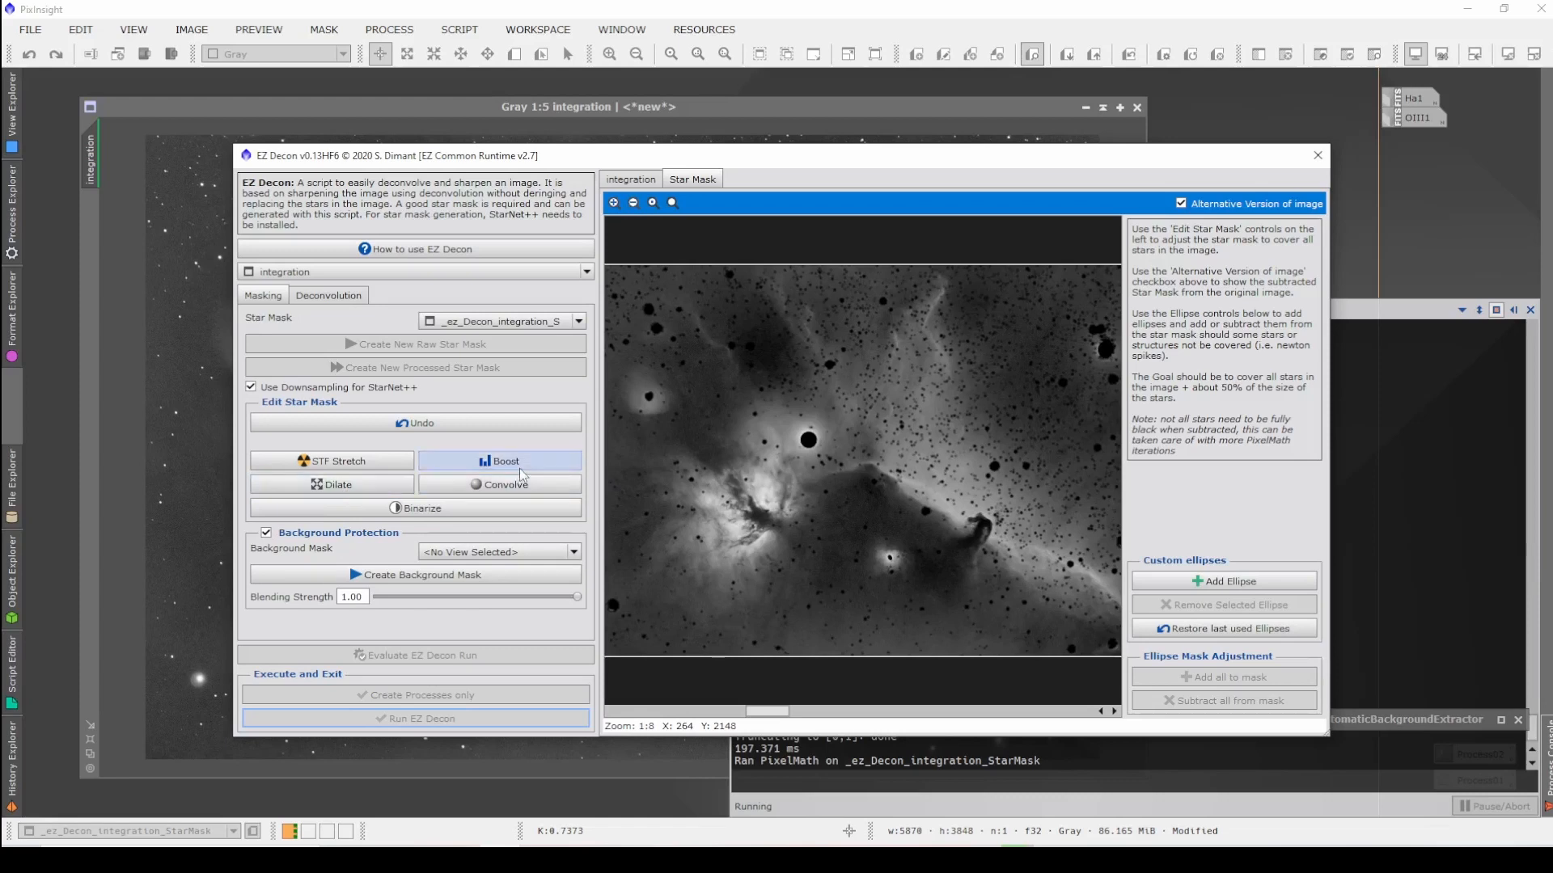
left_click(509, 493)
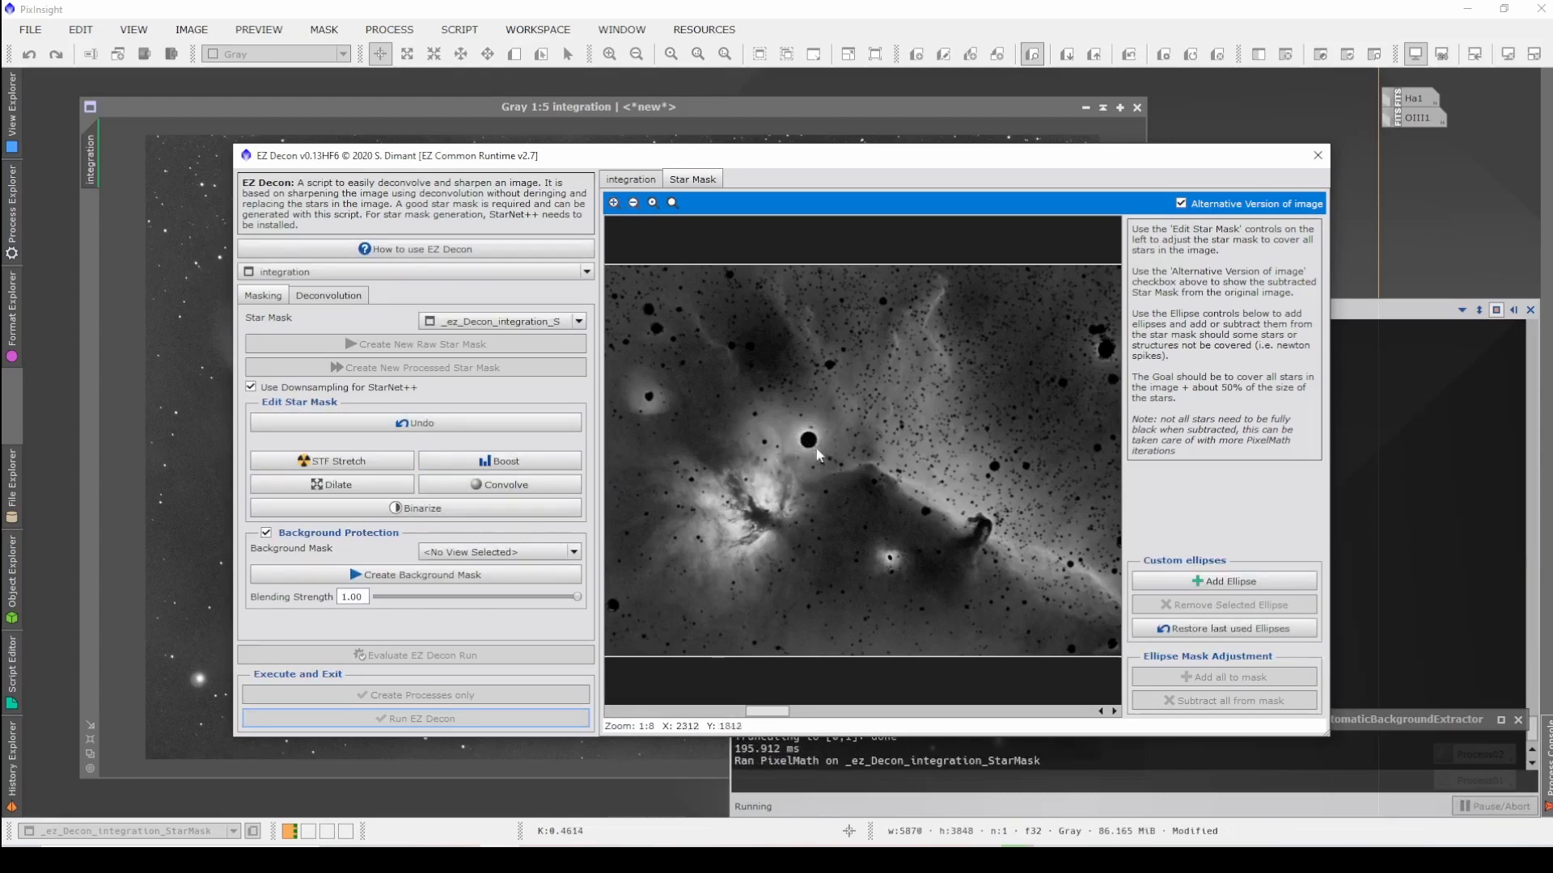
left_click(384, 508)
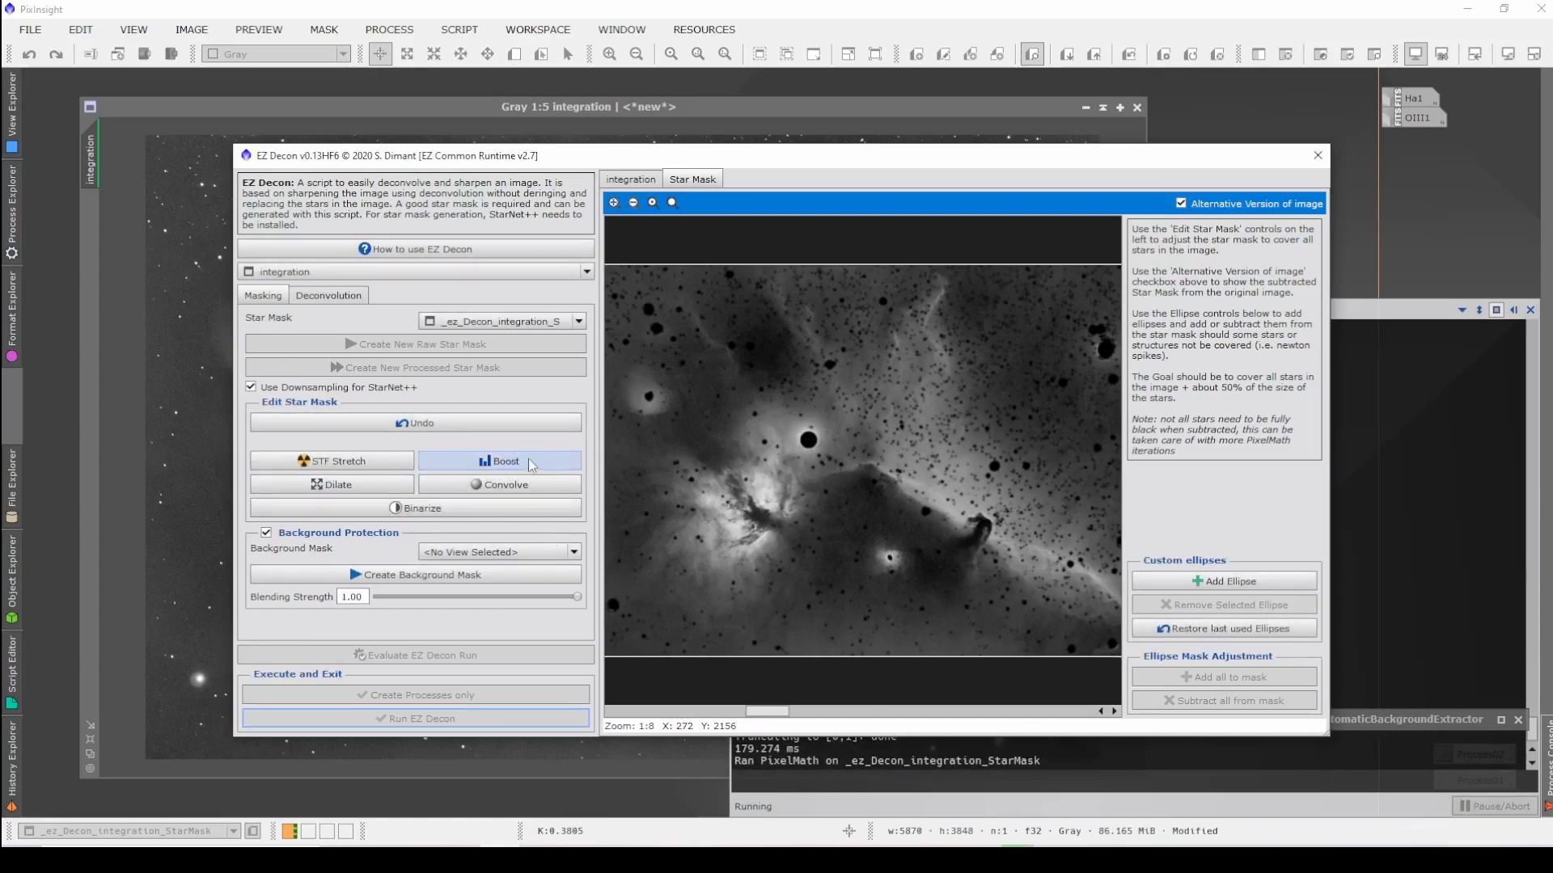
left_click(526, 483)
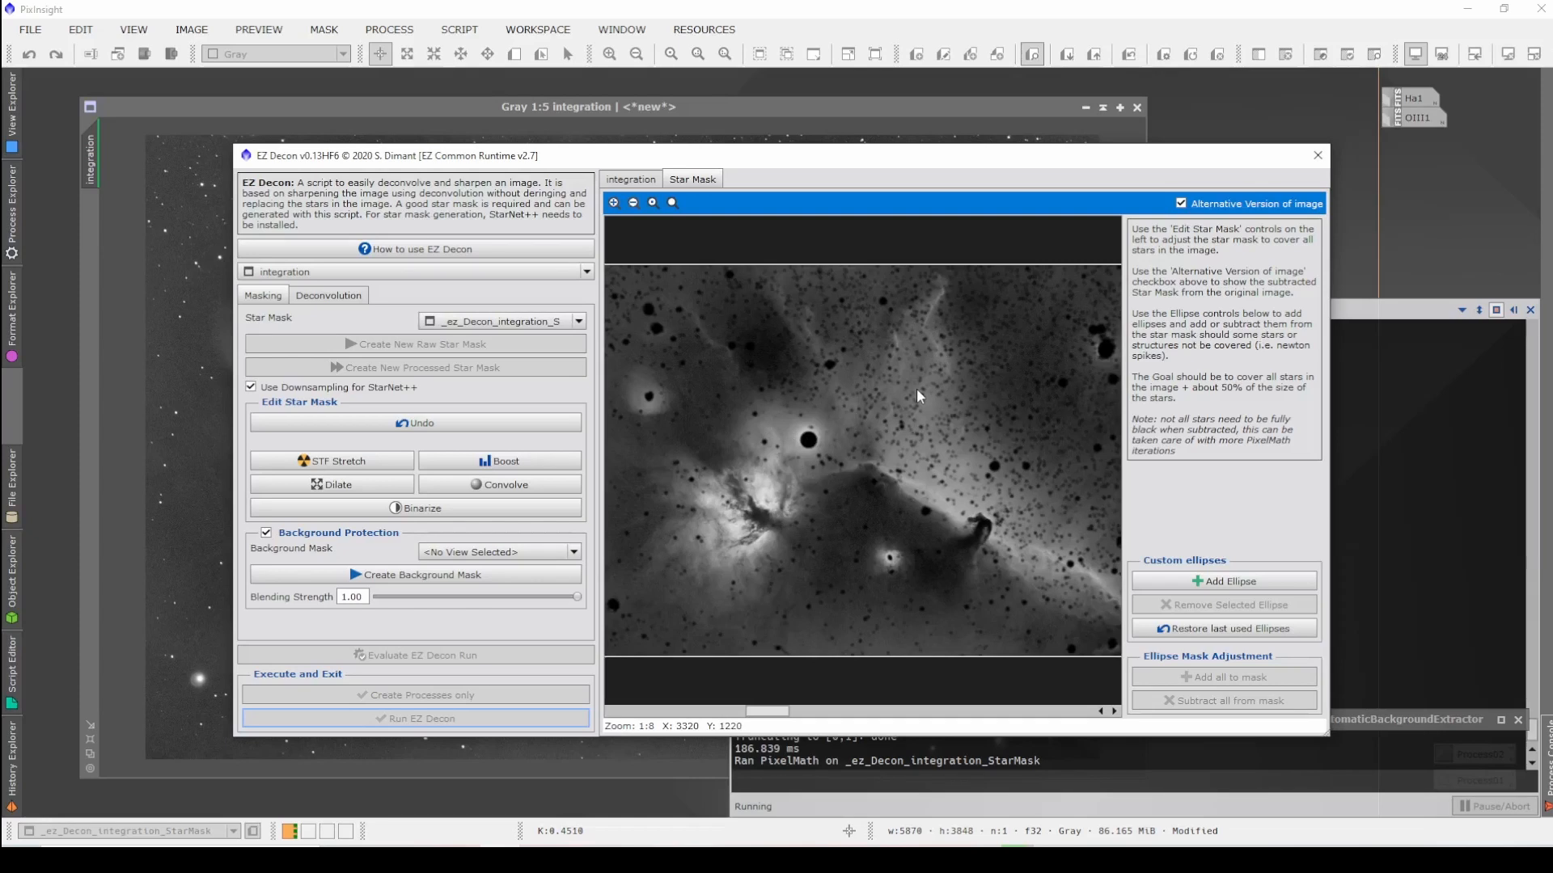
Step: Create the background protection mask and generate a PSF image with 50 maximum stars and 0.15 sensitivity
left_click(396, 572)
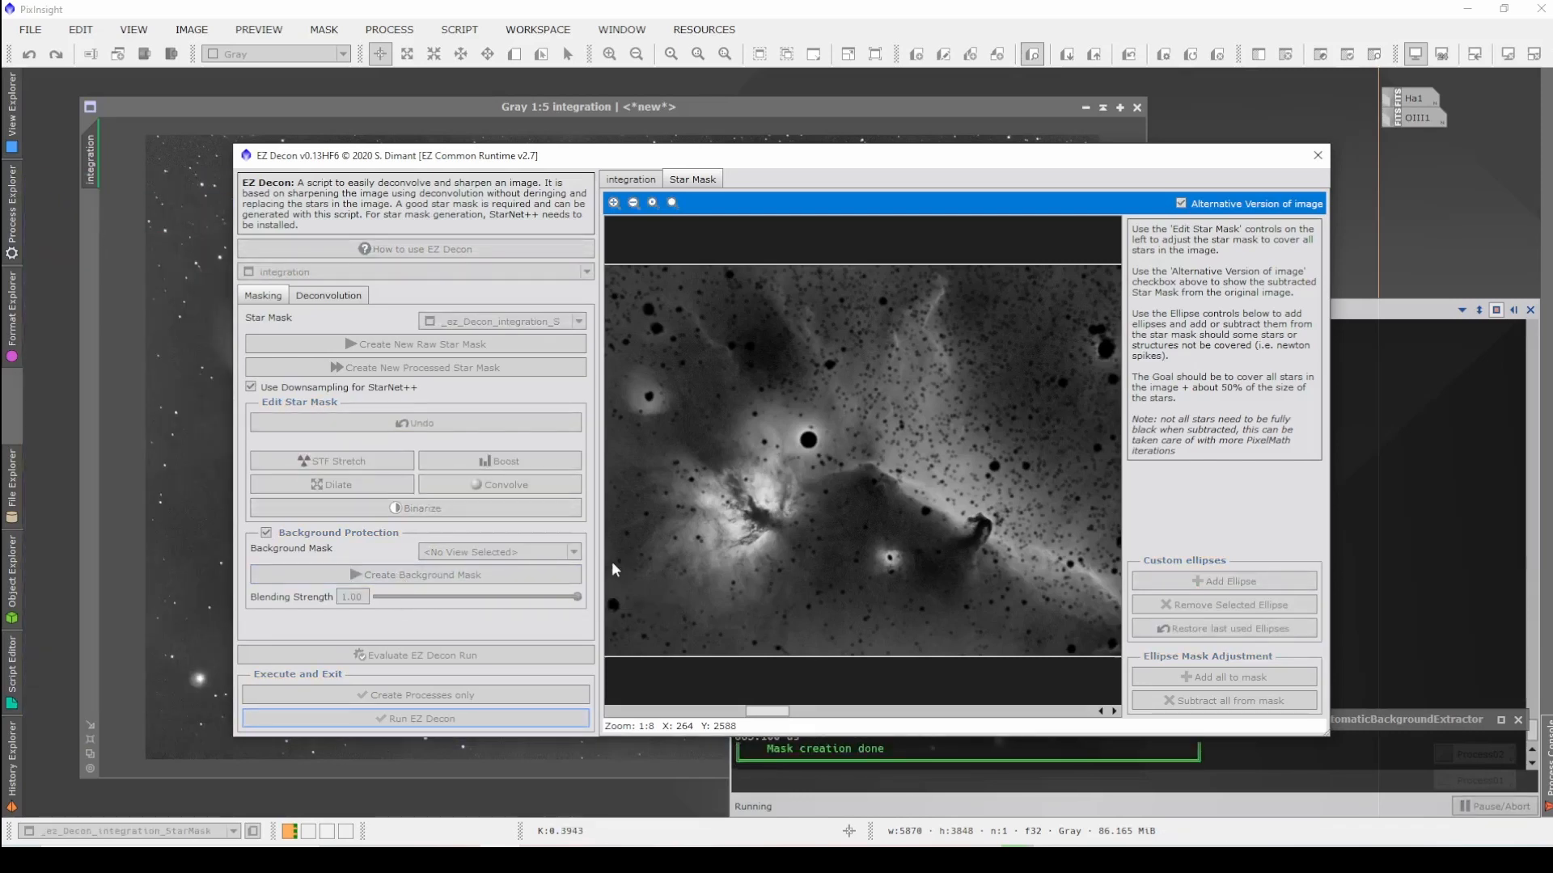
left_click(310, 296)
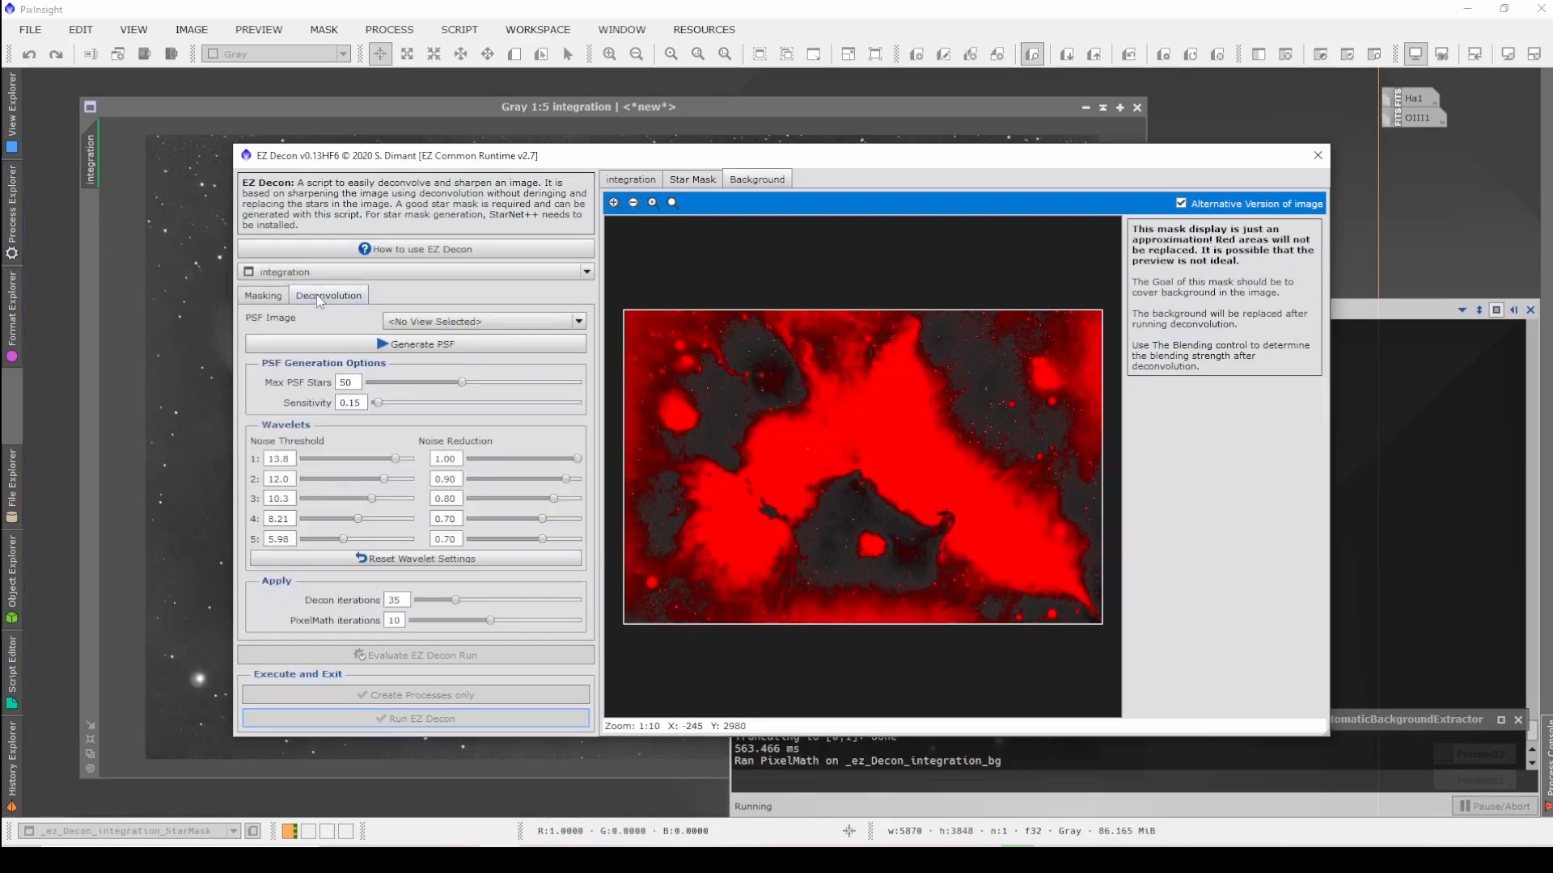
left_click(428, 354)
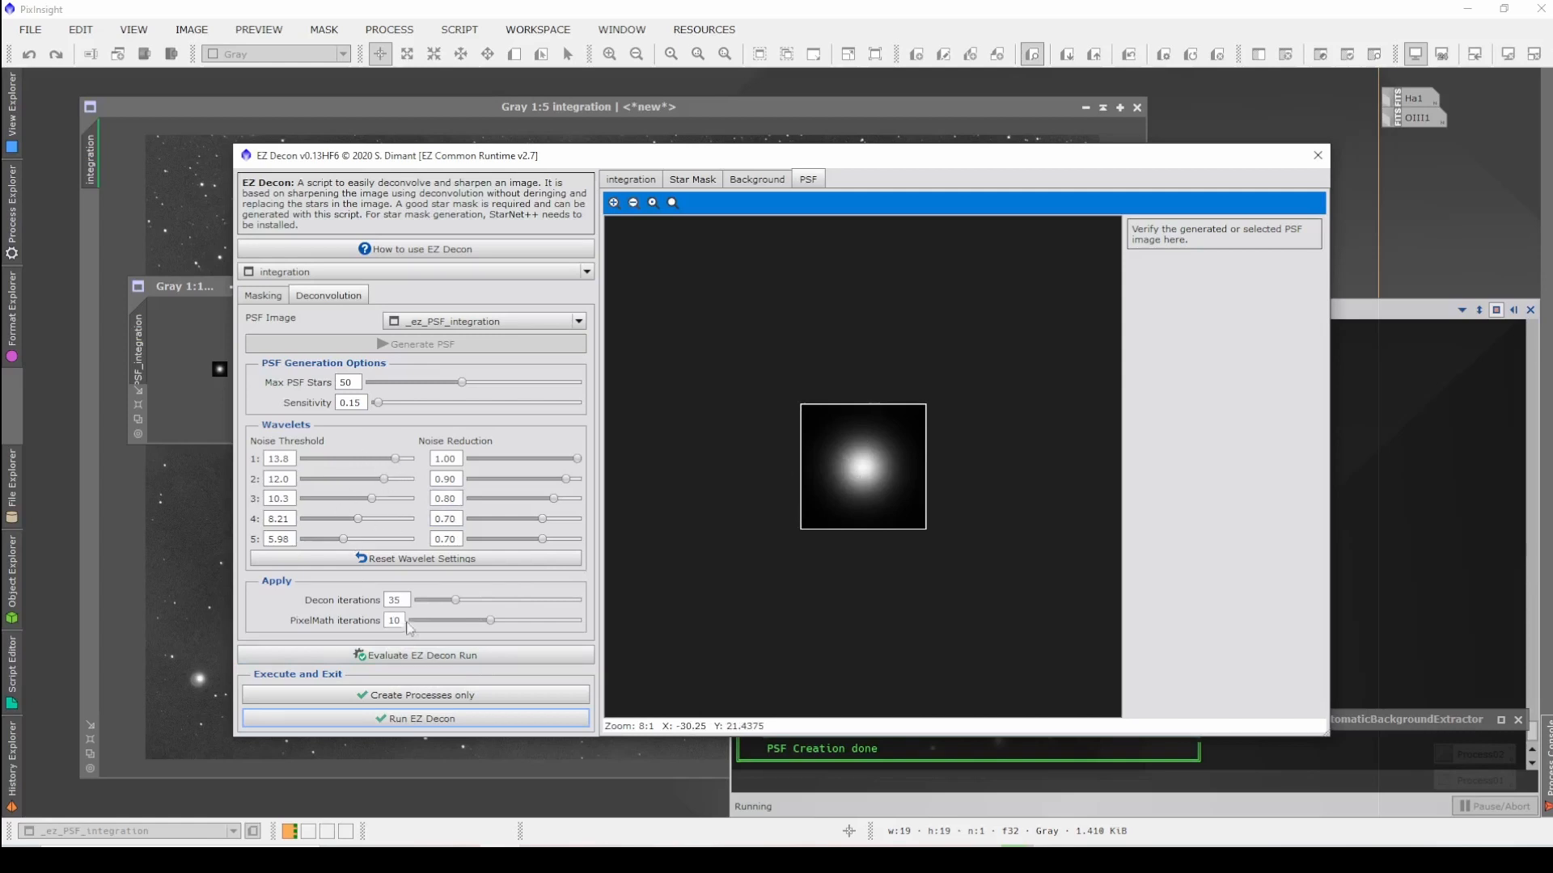
Step: Set the deconvolution iterations to 122 and PixelMath iterations to 7, and evaluate an EZ Decon run
left_click_drag(457, 606, 547, 612)
left_click_drag(494, 625, 464, 631)
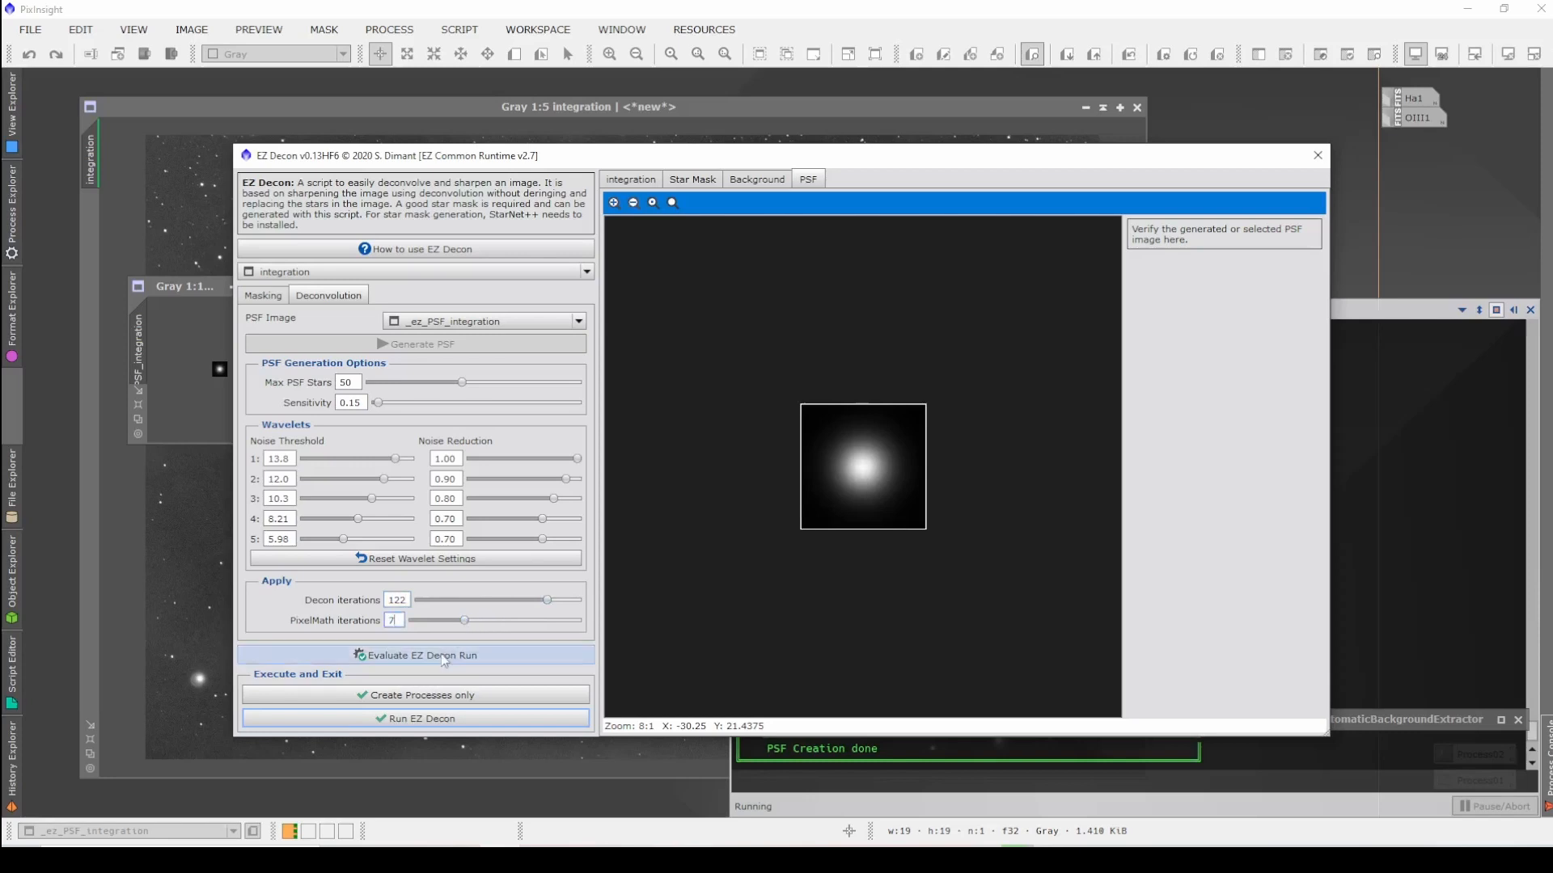
left_click(444, 657)
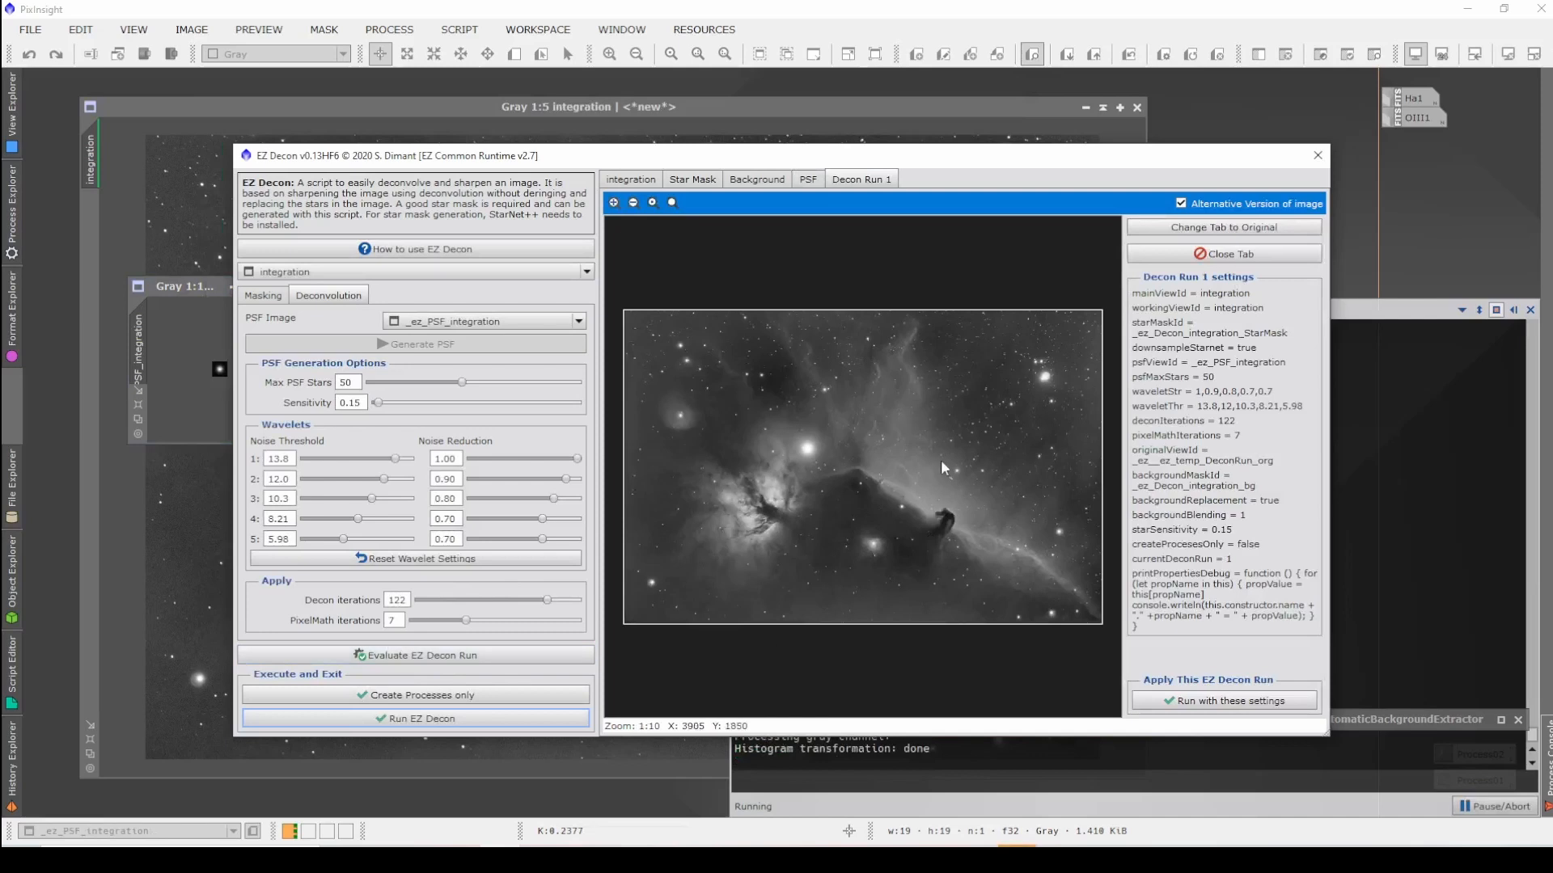
Step: Inspect the stars and Horsehead area in Decon Run 1 up close and read the EZ Decon how-to instructions
scroll(905, 474, "up", 8)
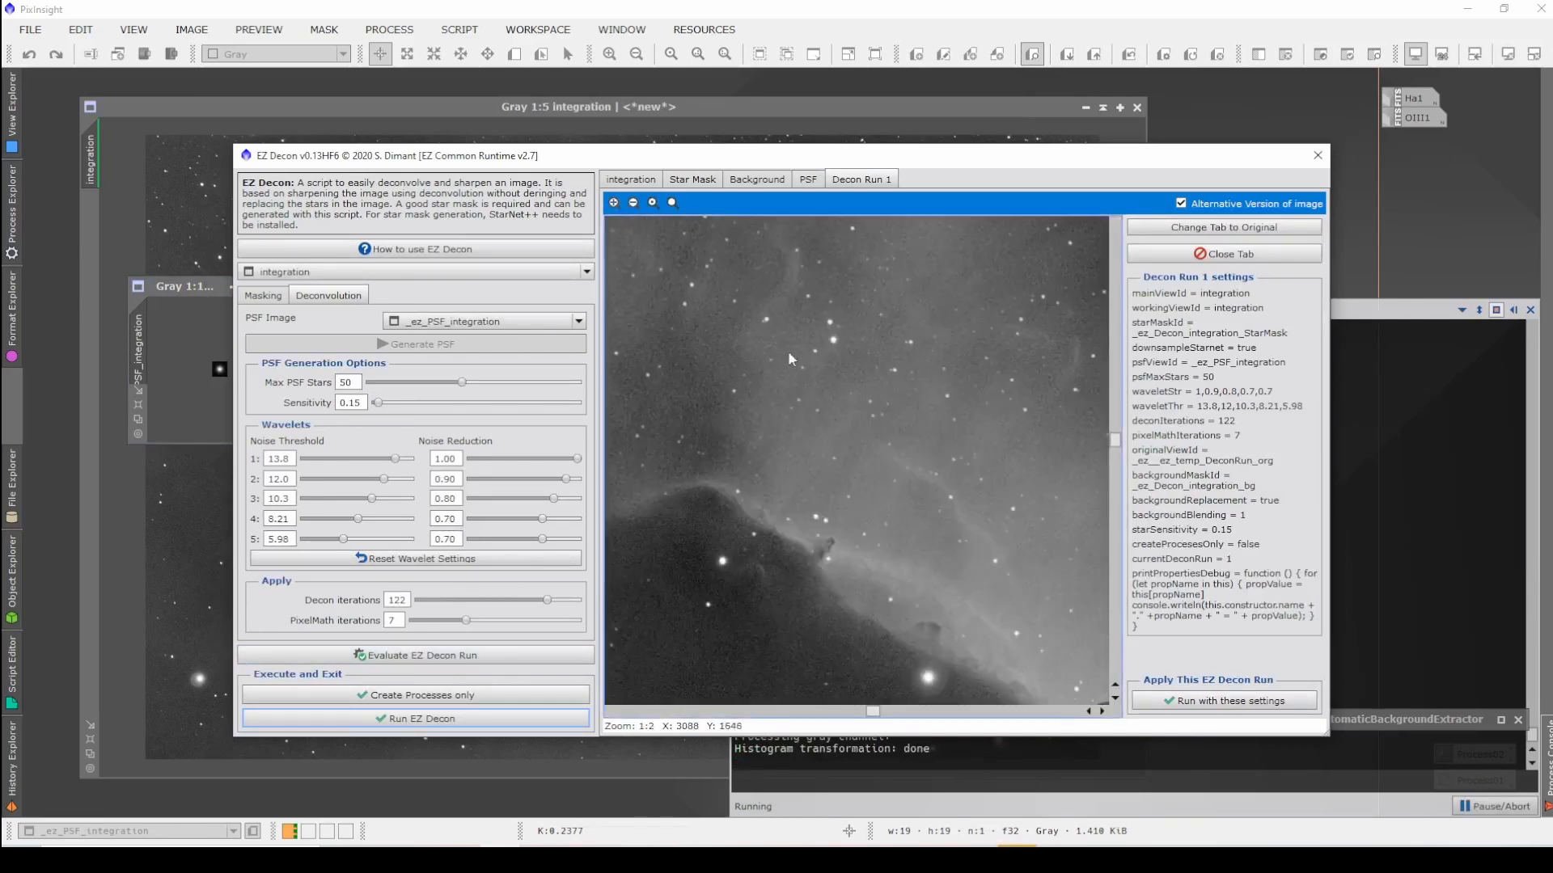
scroll(975, 653, "down", 1)
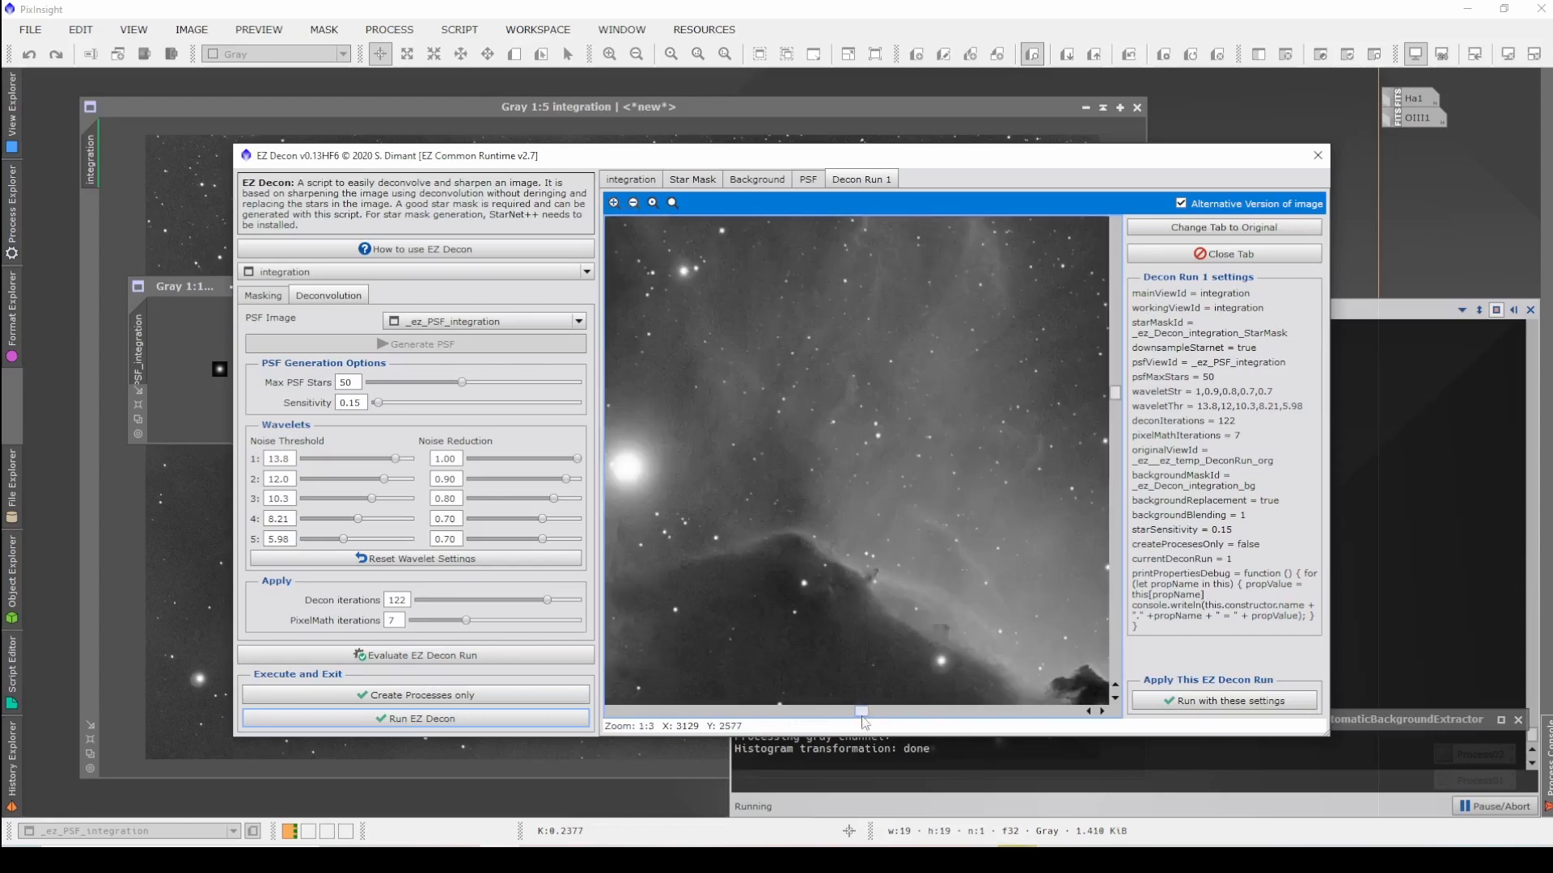
left_click_drag(862, 712, 961, 718)
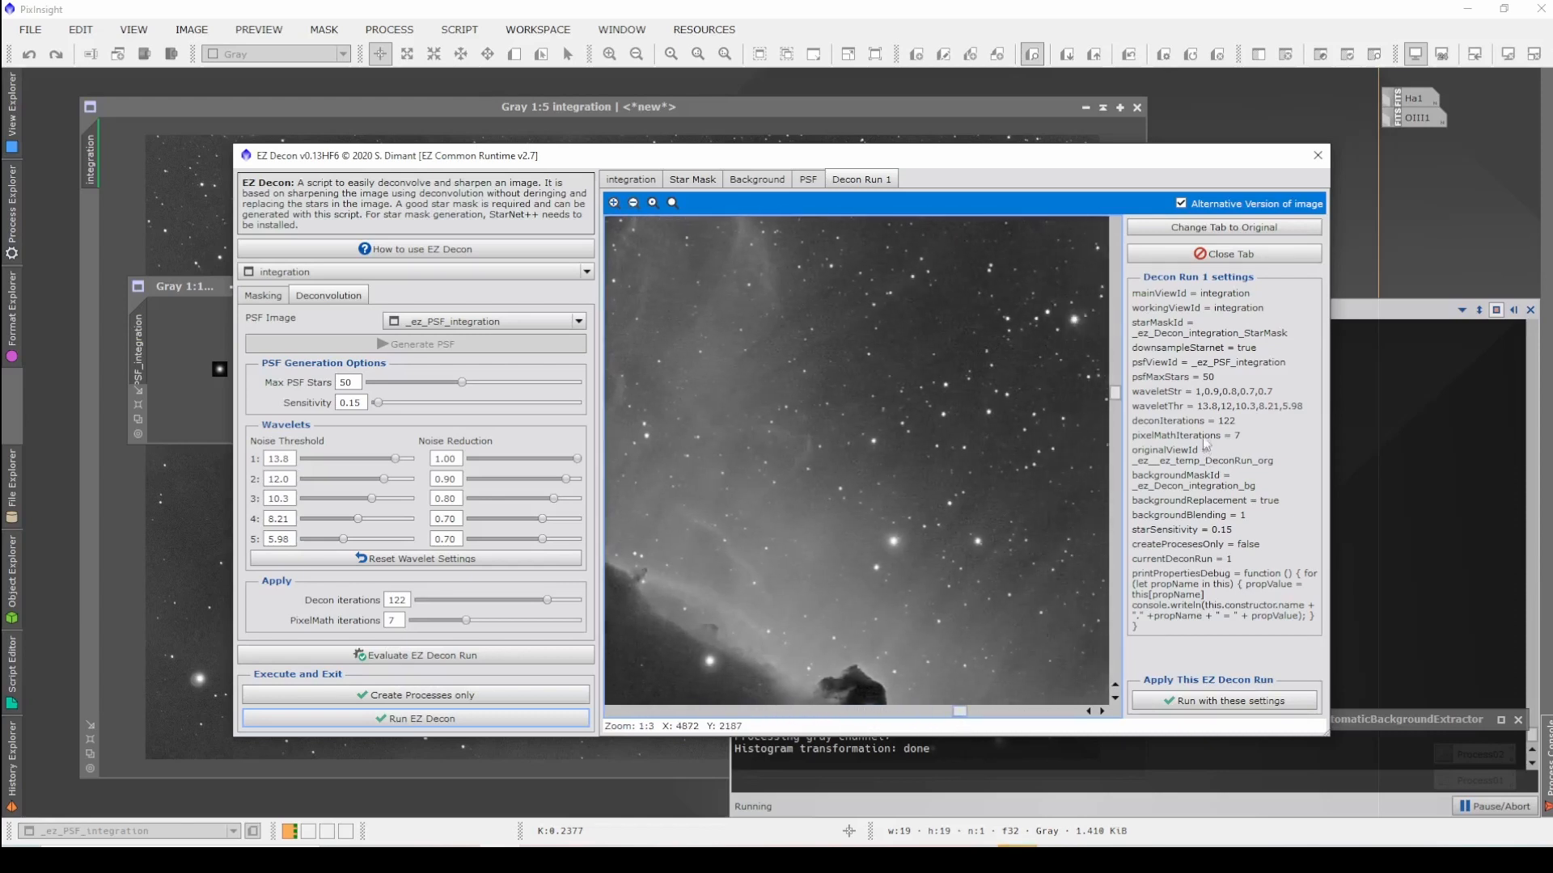
left_click_drag(1118, 403, 1114, 598)
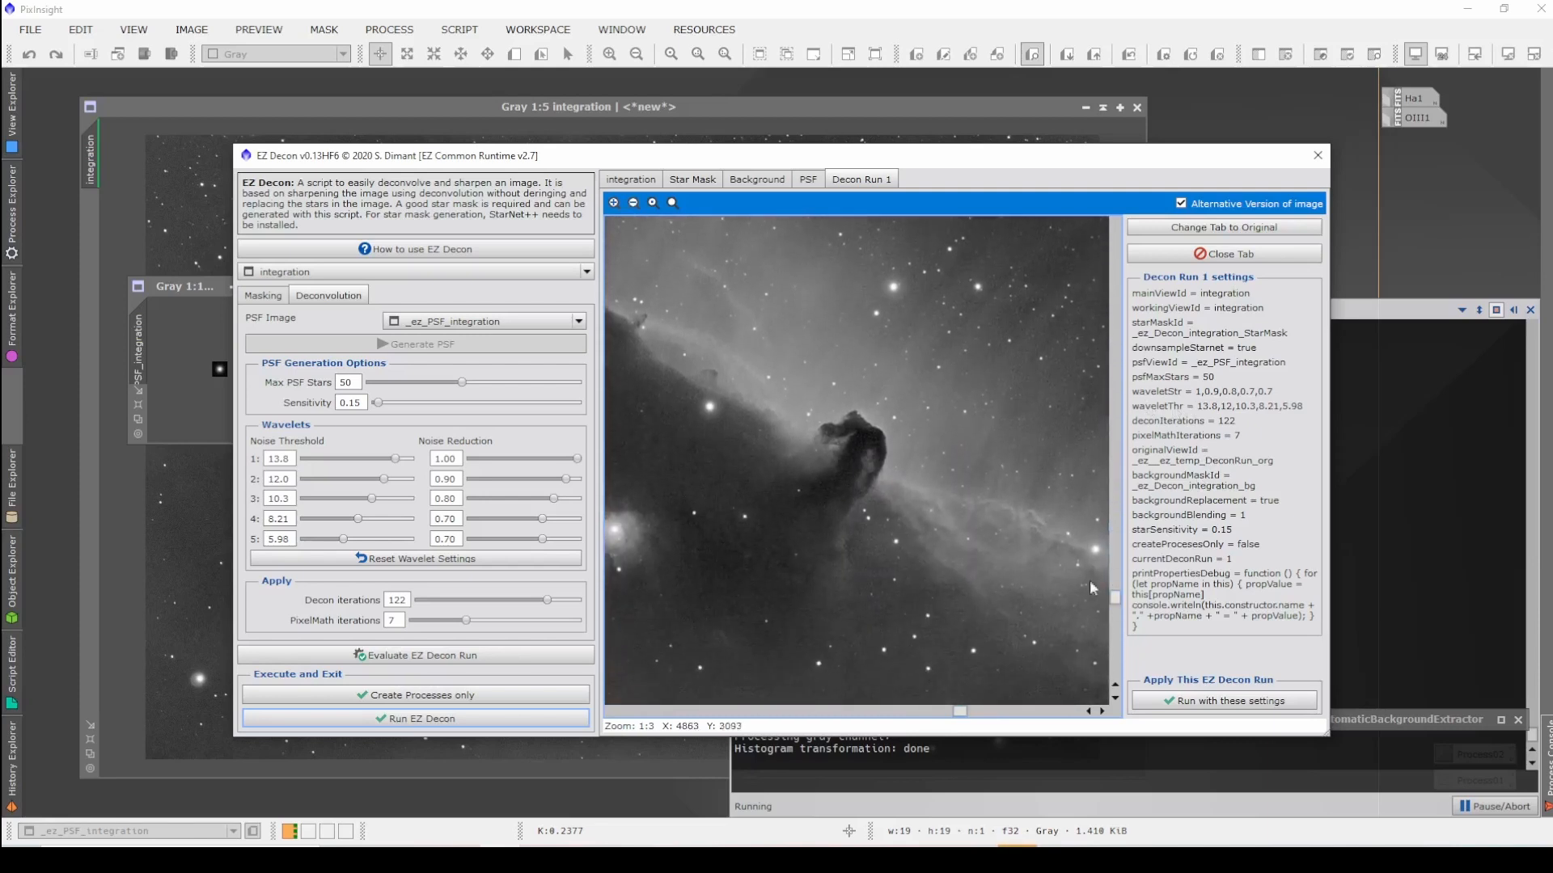
left_click(421, 251)
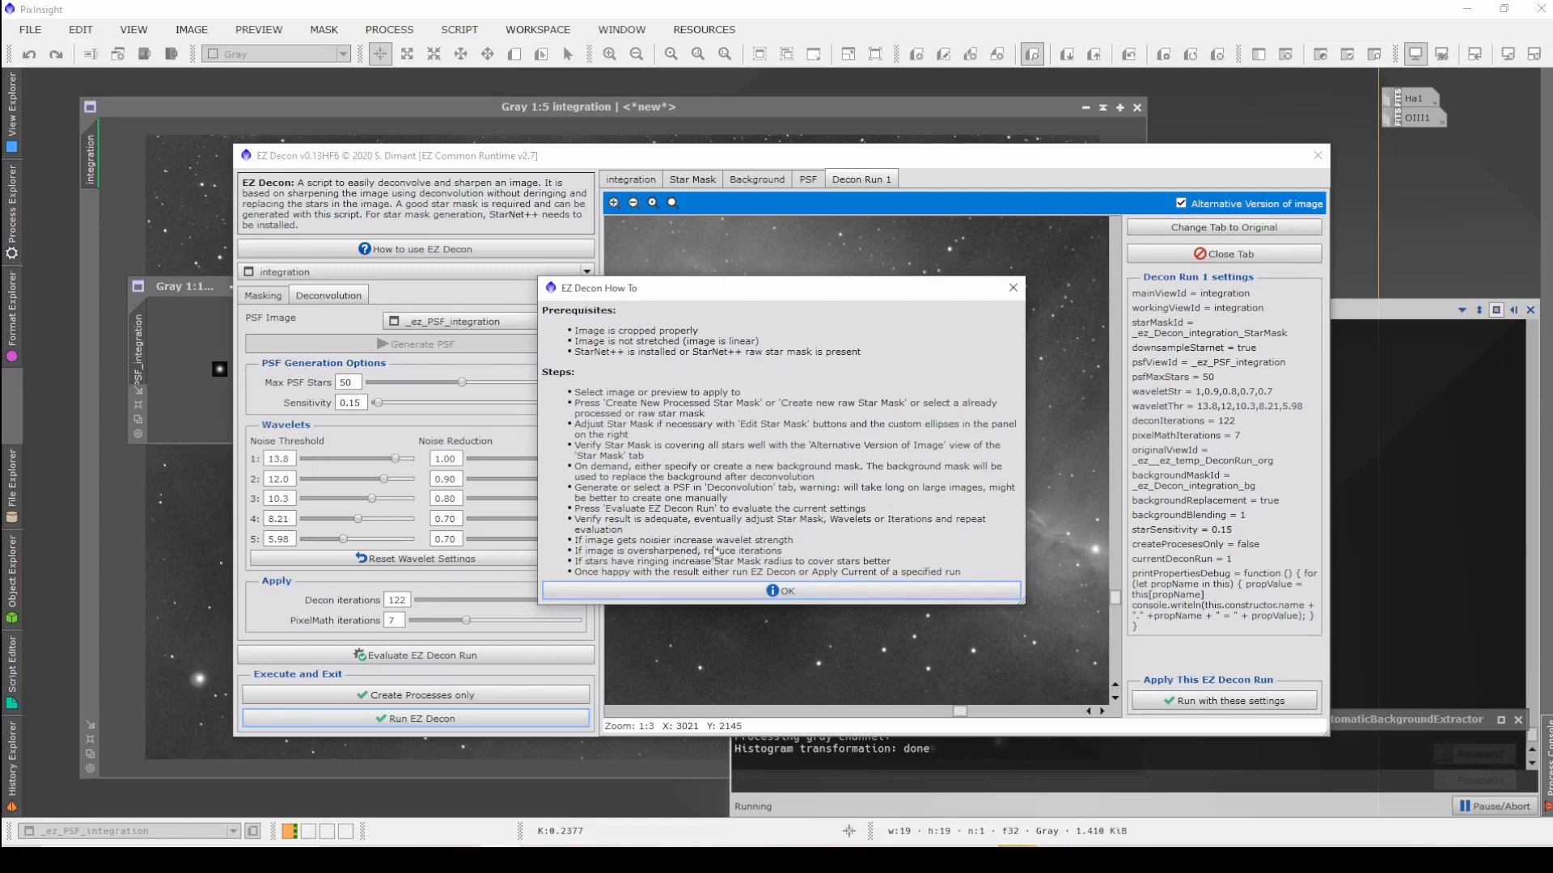
left_click(783, 596)
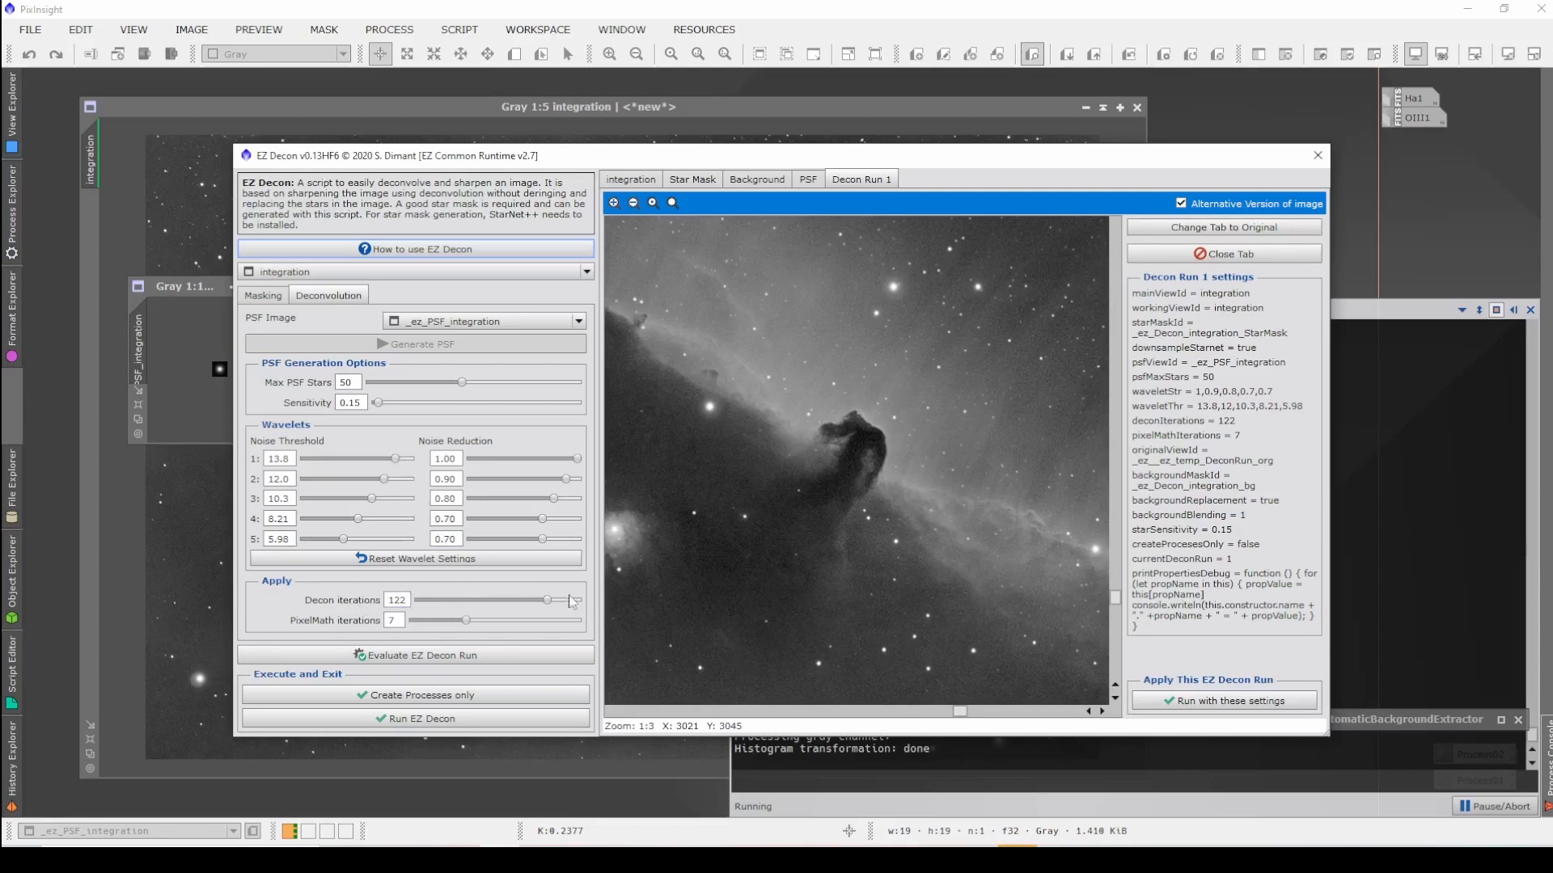
Step: Set the deconvolution iterations to 46, evaluate another EZ Decon run, and inspect the Horsehead in the preview
left_click_drag(547, 600, 469, 606)
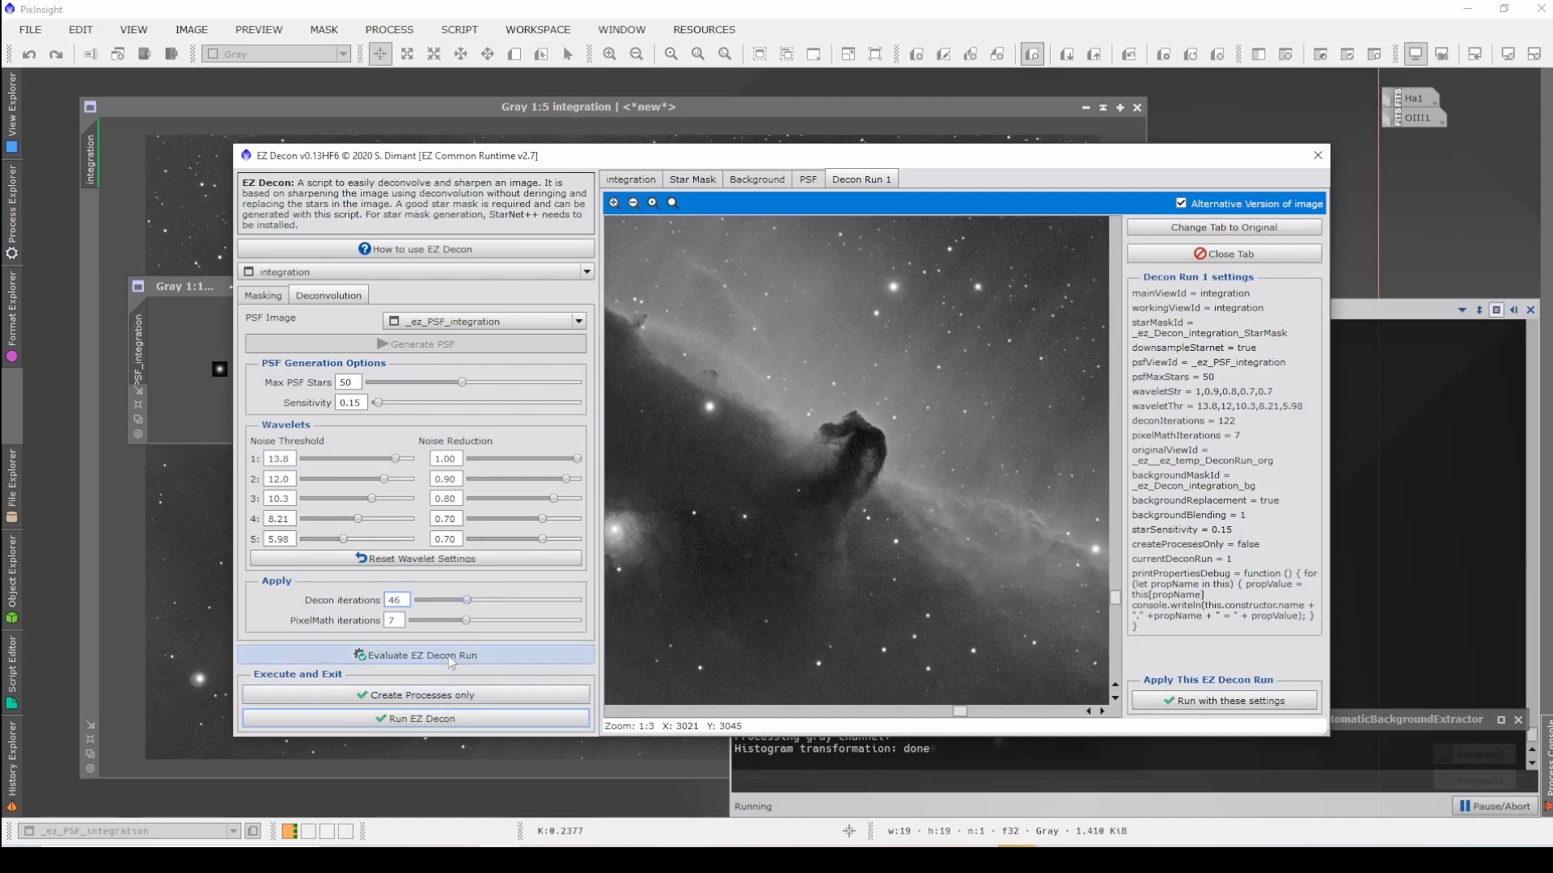
left_click(404, 655)
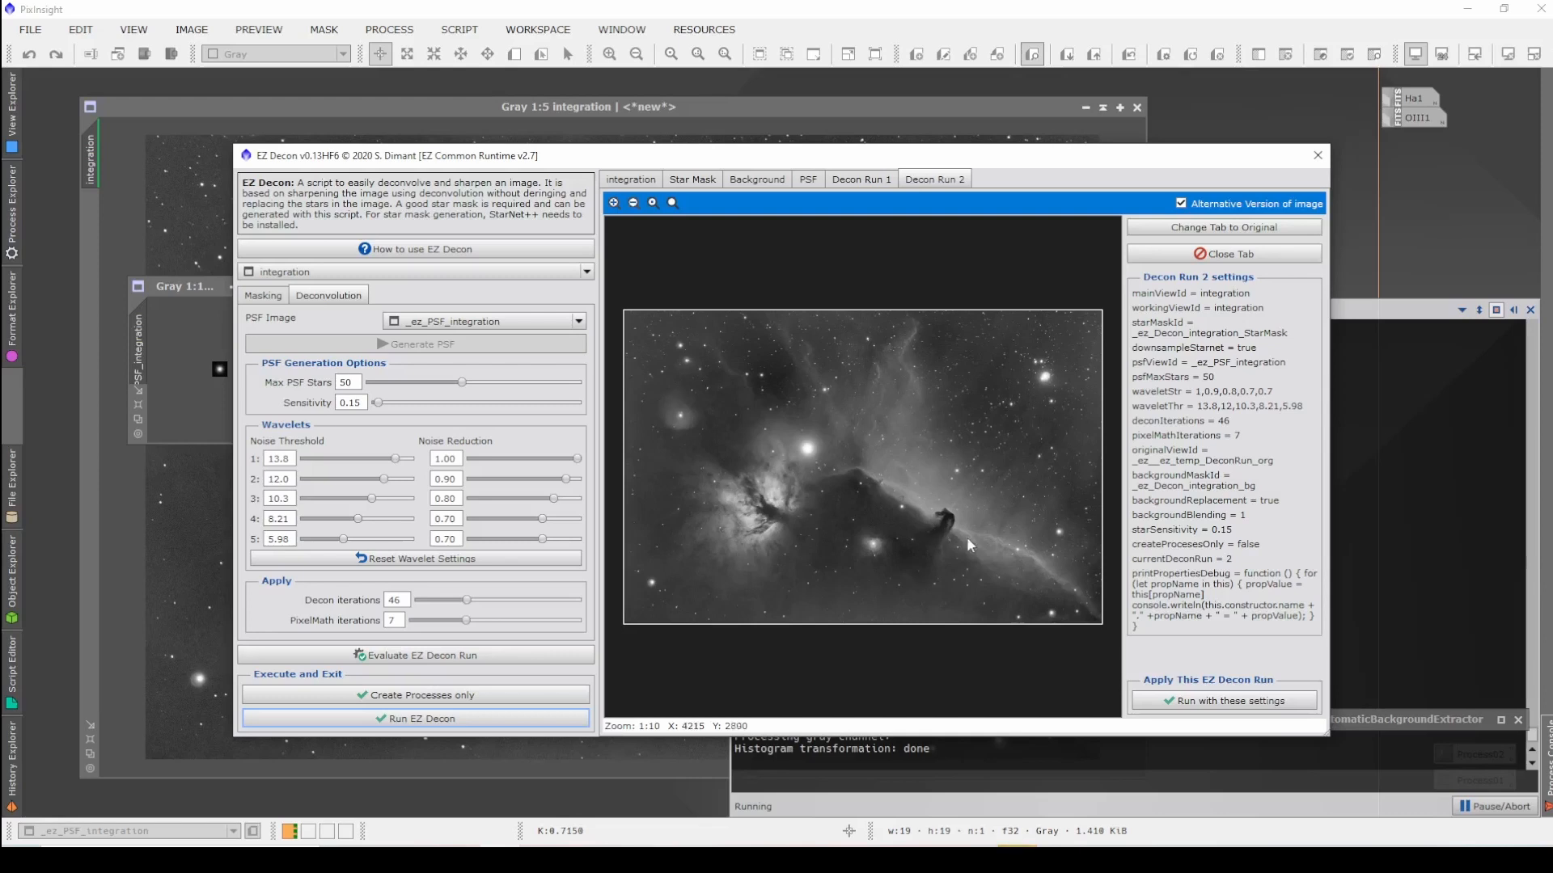
scroll(971, 545, "up", 6)
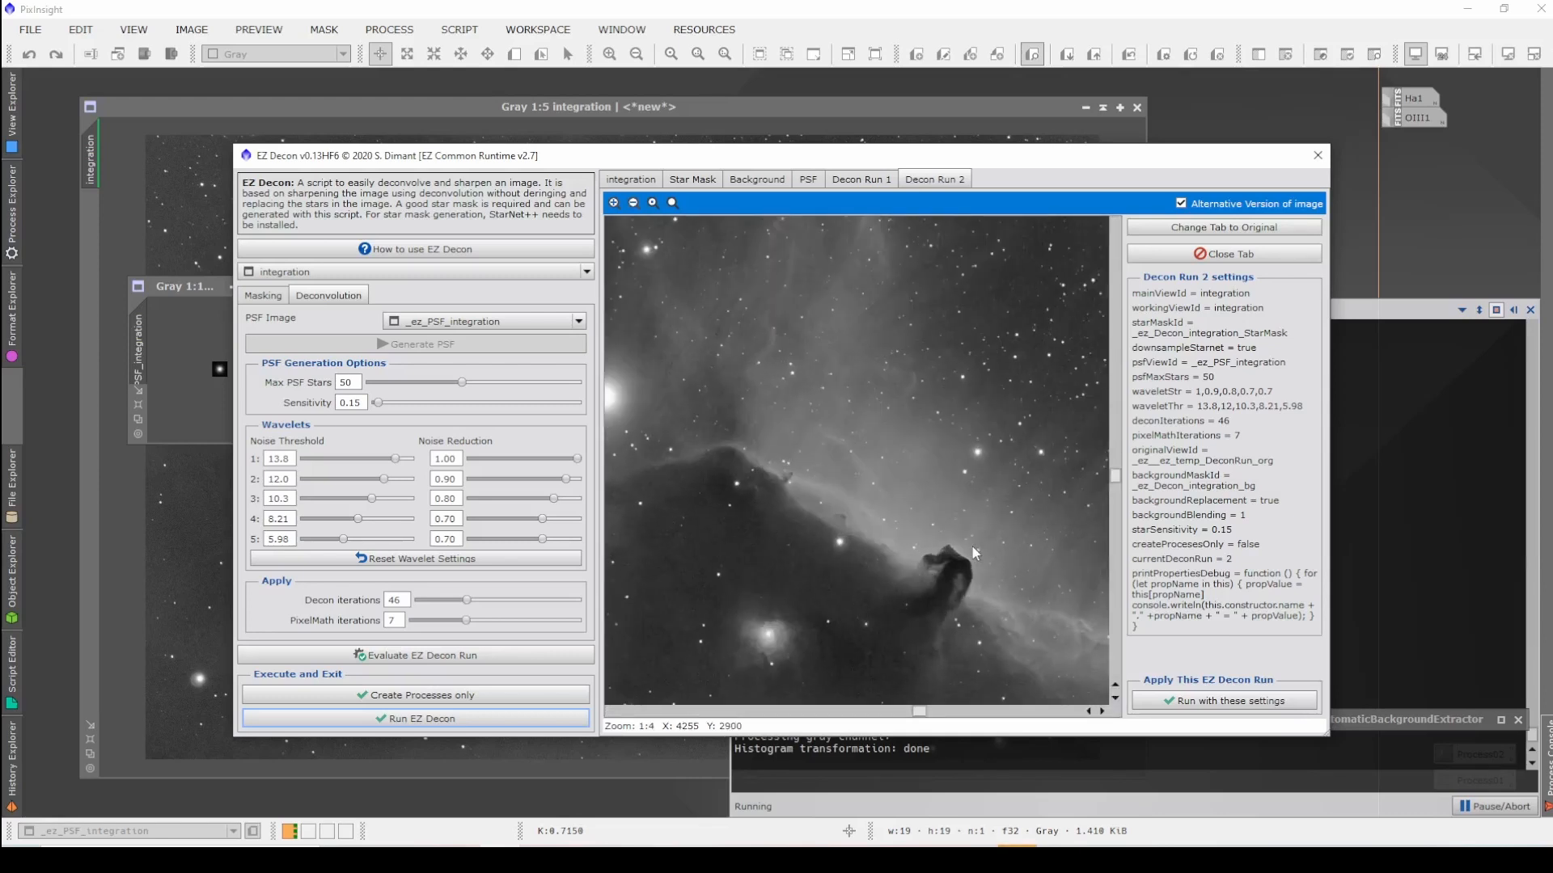
scroll(975, 552, "down", 2)
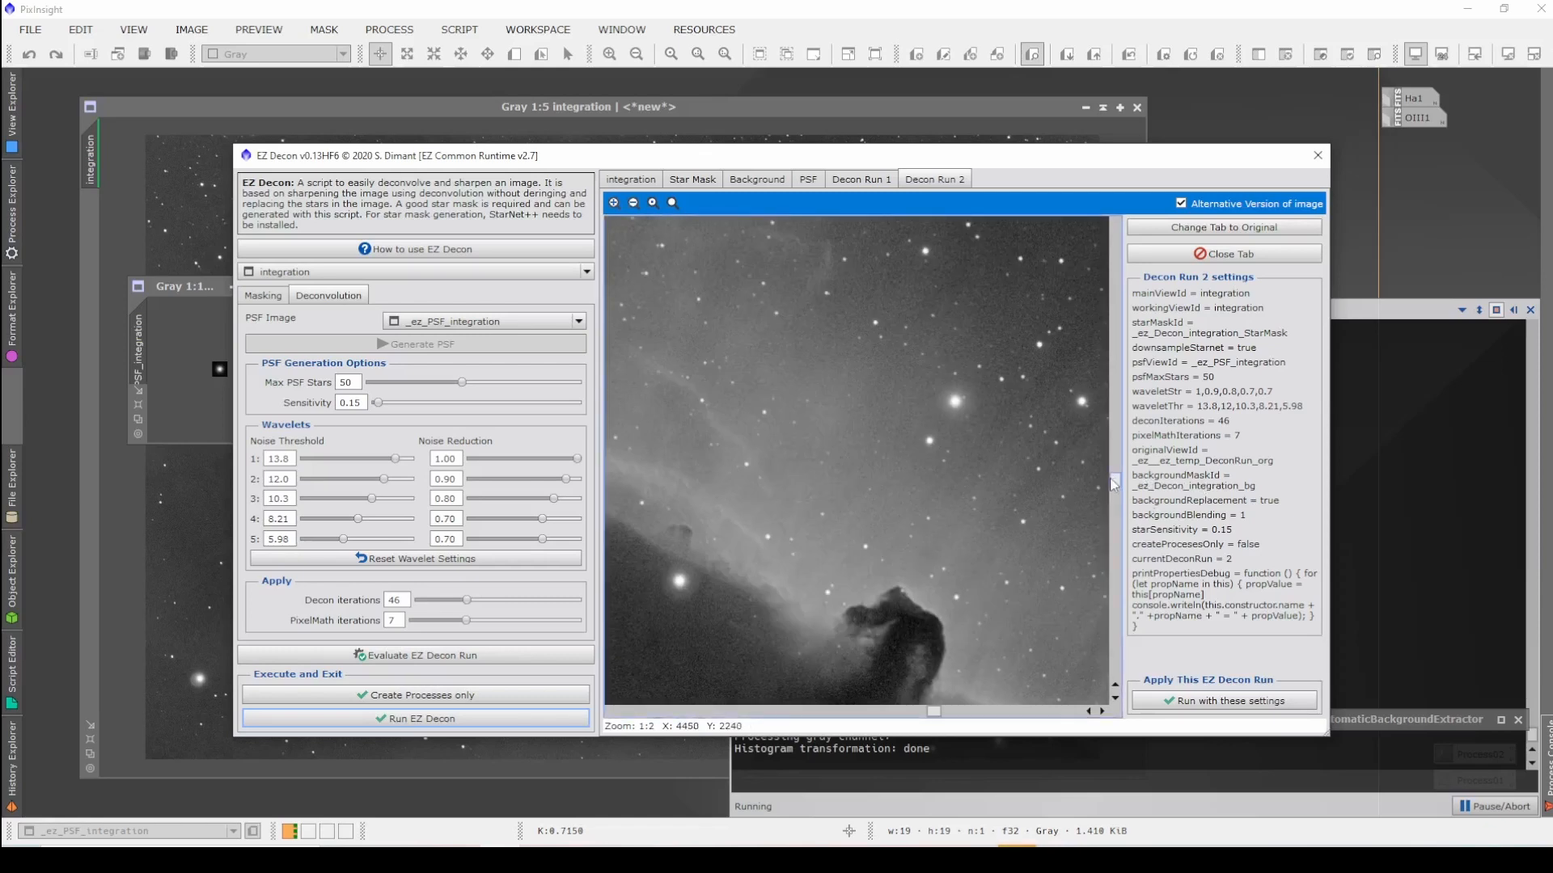
left_click_drag(1115, 489, 1104, 584)
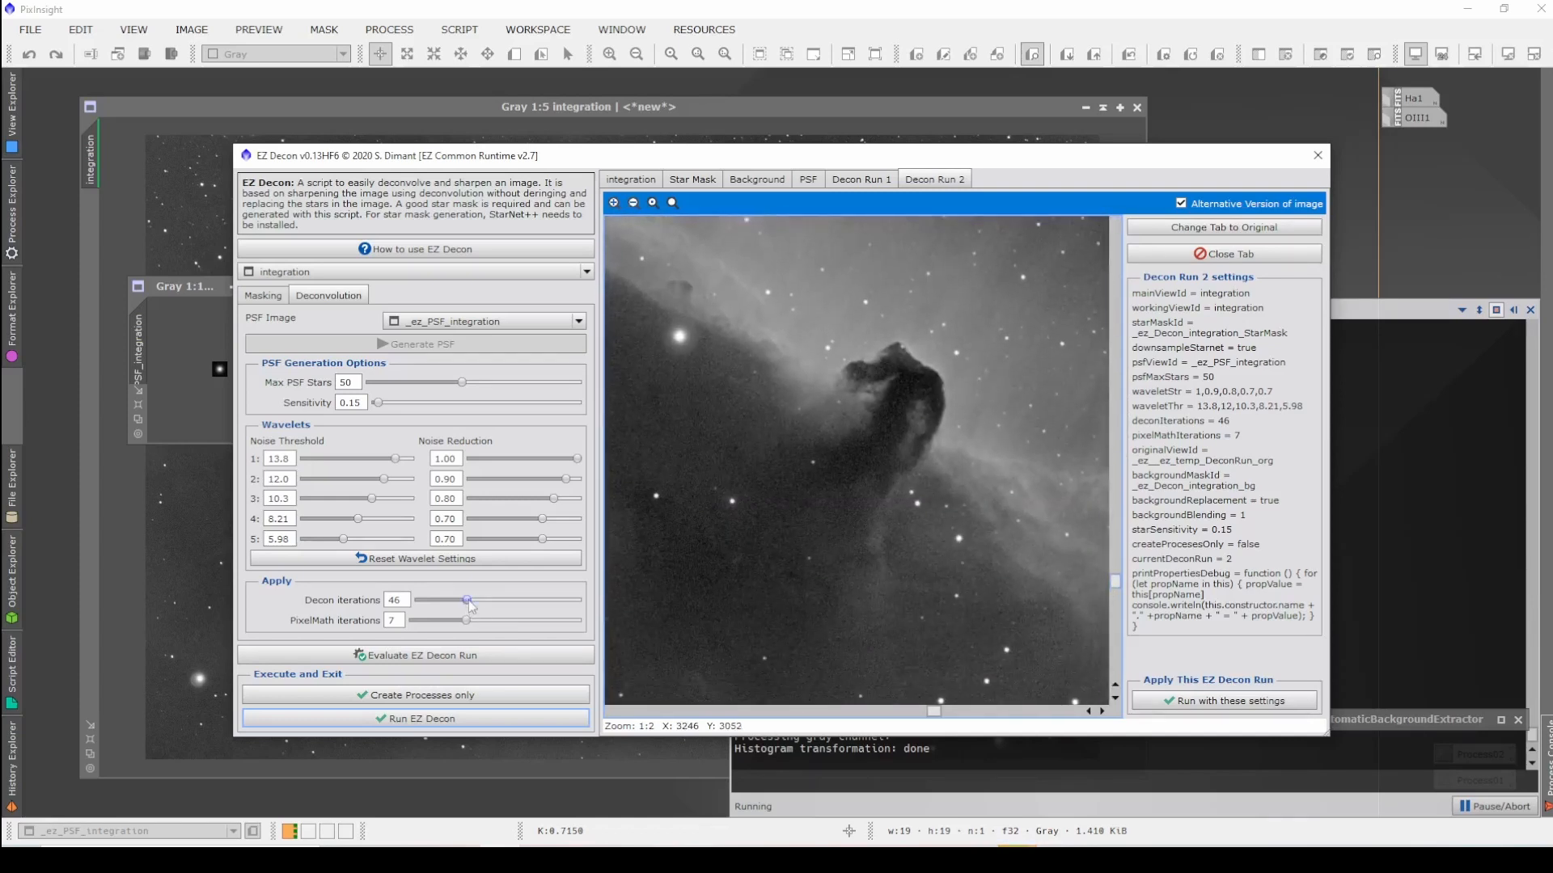
Step: Set the deconvolution iterations to 35, run EZ Decon on the integration image, and check the sharpened image up close
left_click_drag(466, 600, 453, 603)
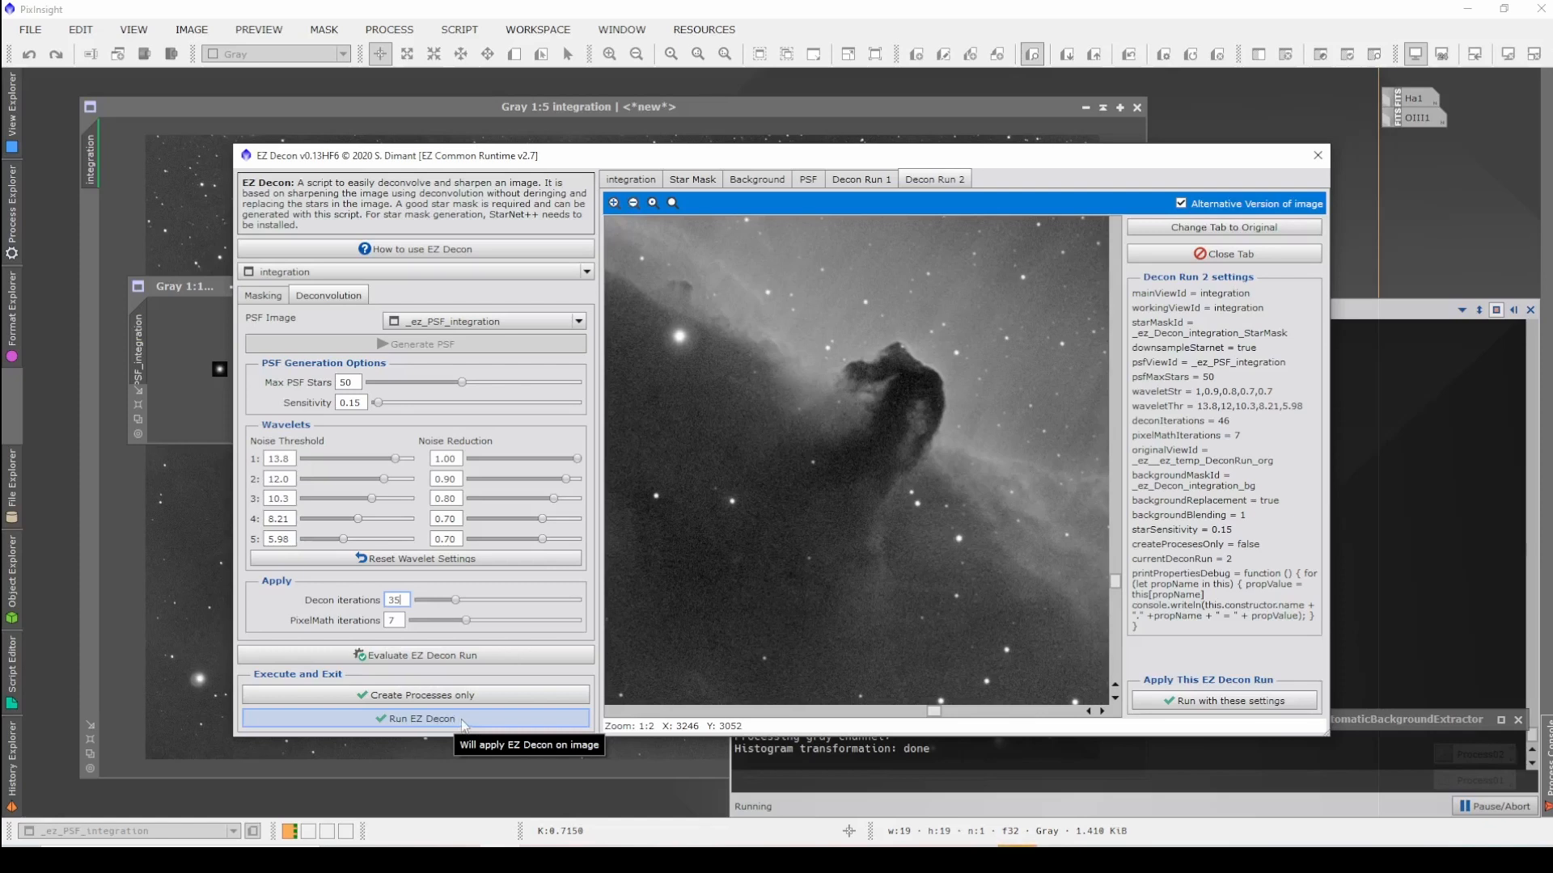
left_click(465, 719)
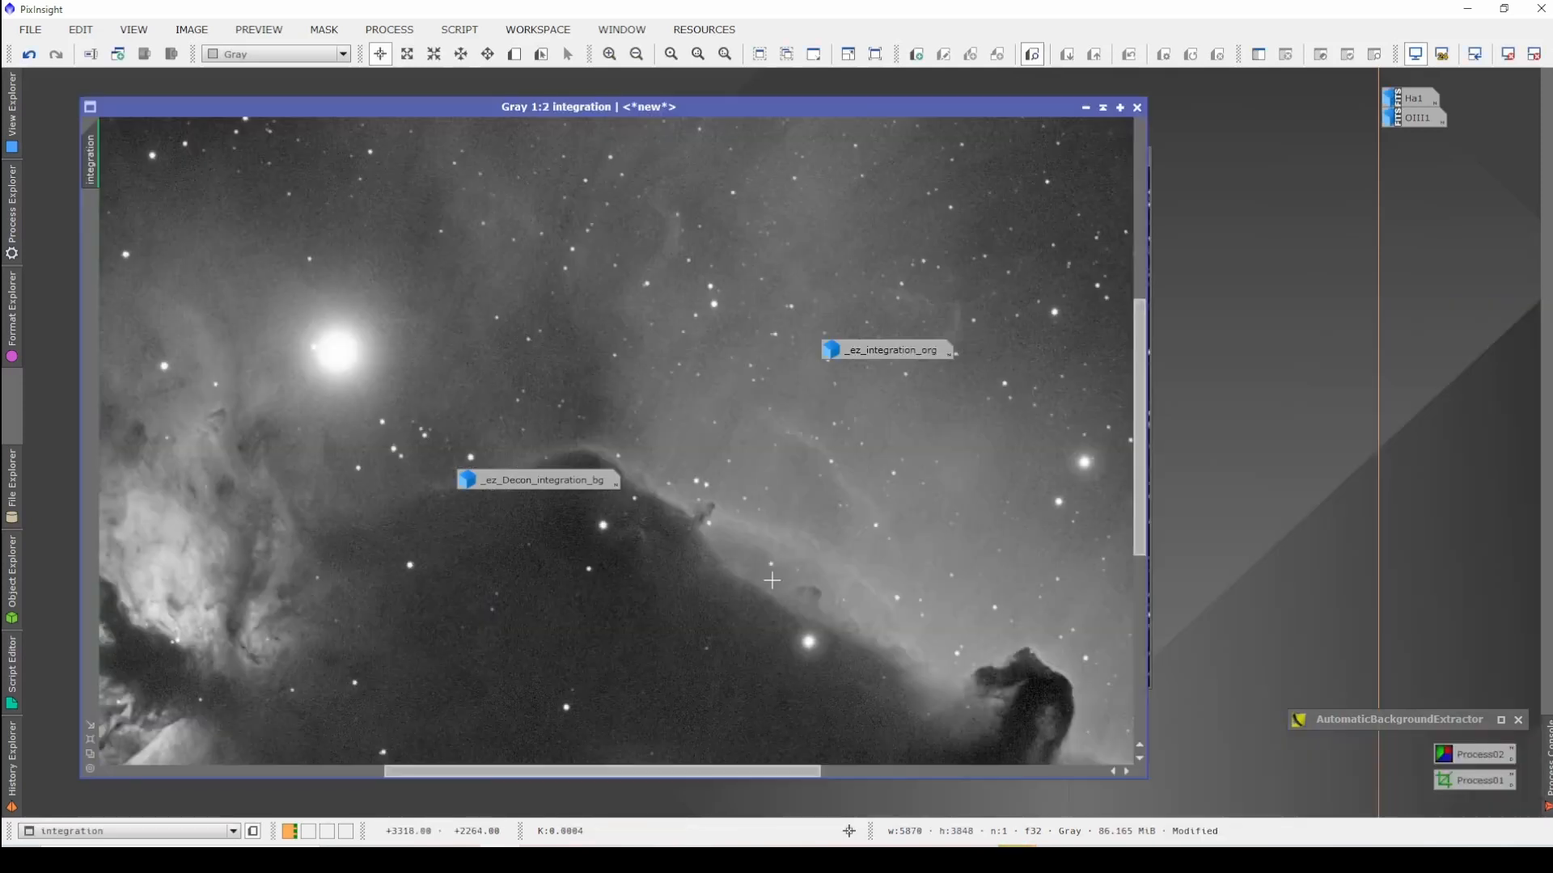
scroll(771, 583, "up", 2)
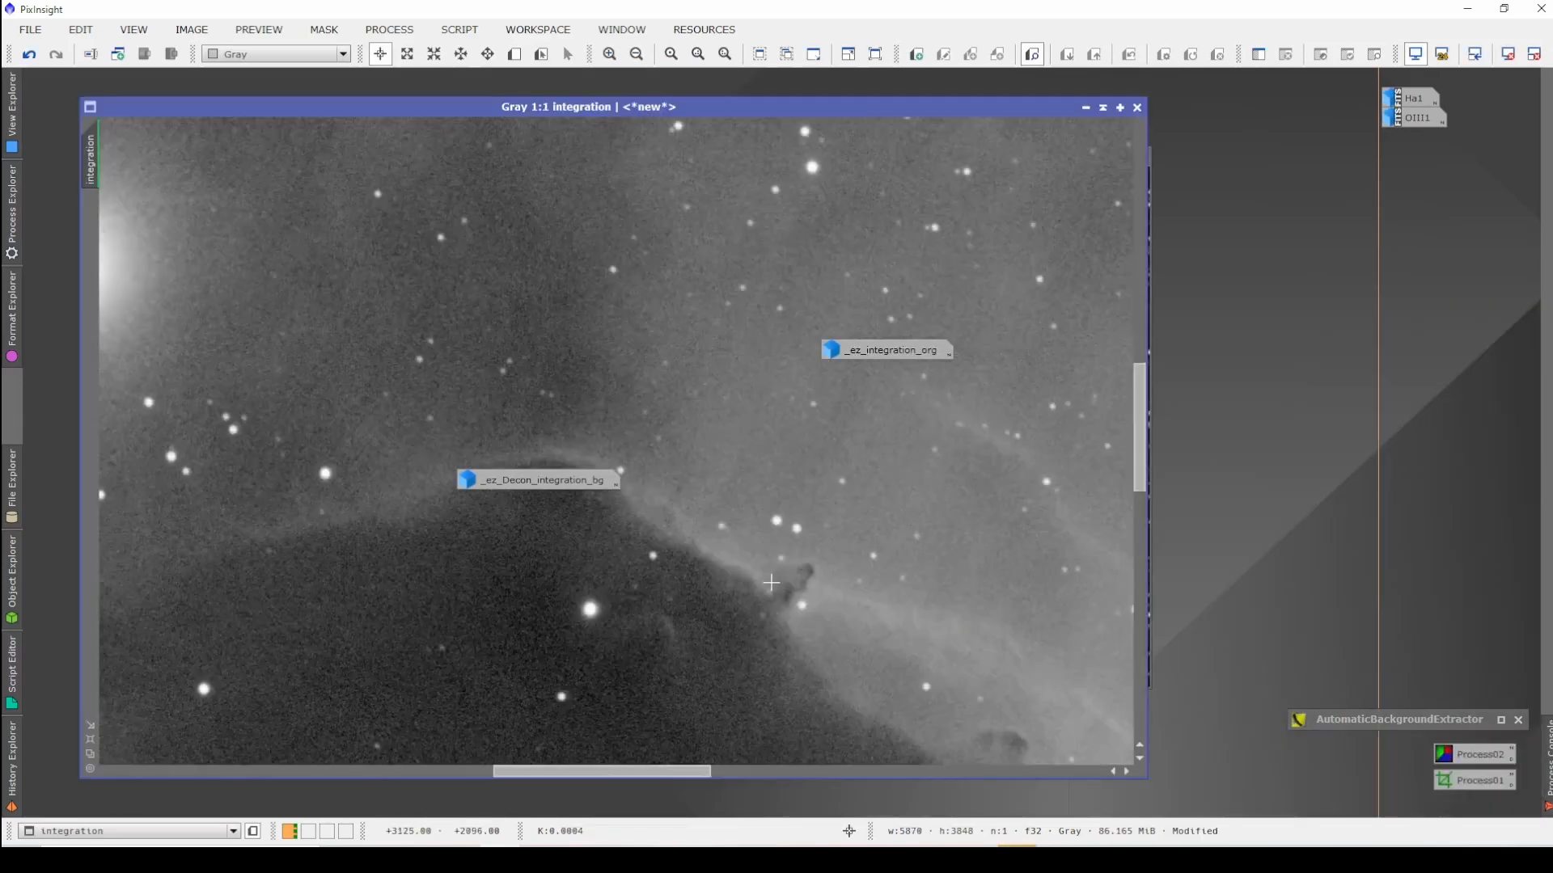
scroll(771, 583, "down", 2)
scroll(770, 583, "down", 1)
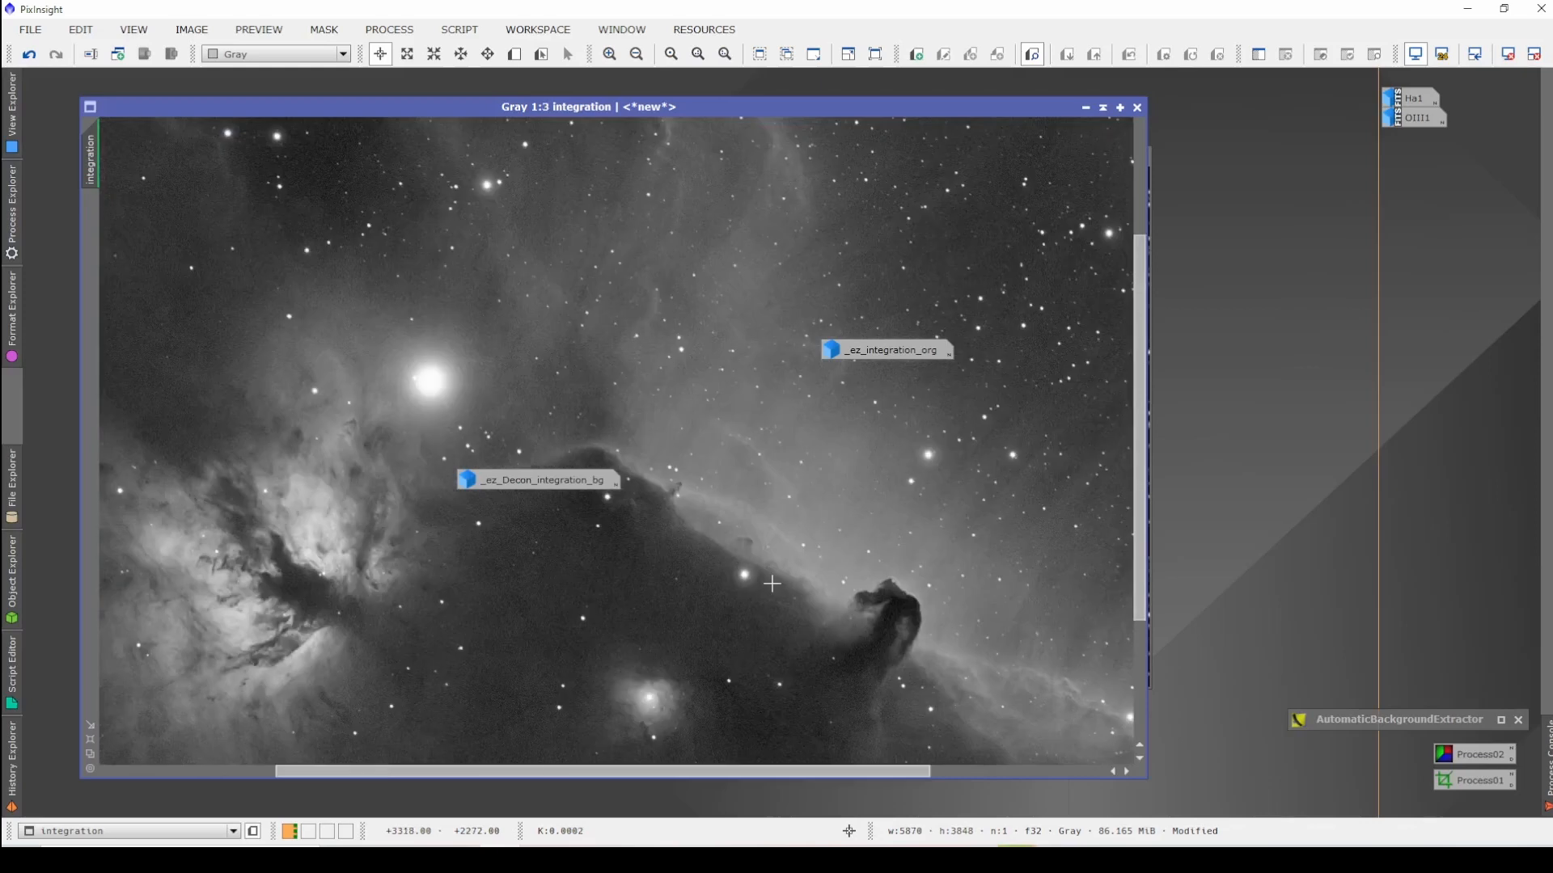
Step: Iconize the integration, star mask and PSF image windows, and place the integration icon below the Ha1 and OIII1 icons
left_click(1085, 107)
left_click(1089, 157)
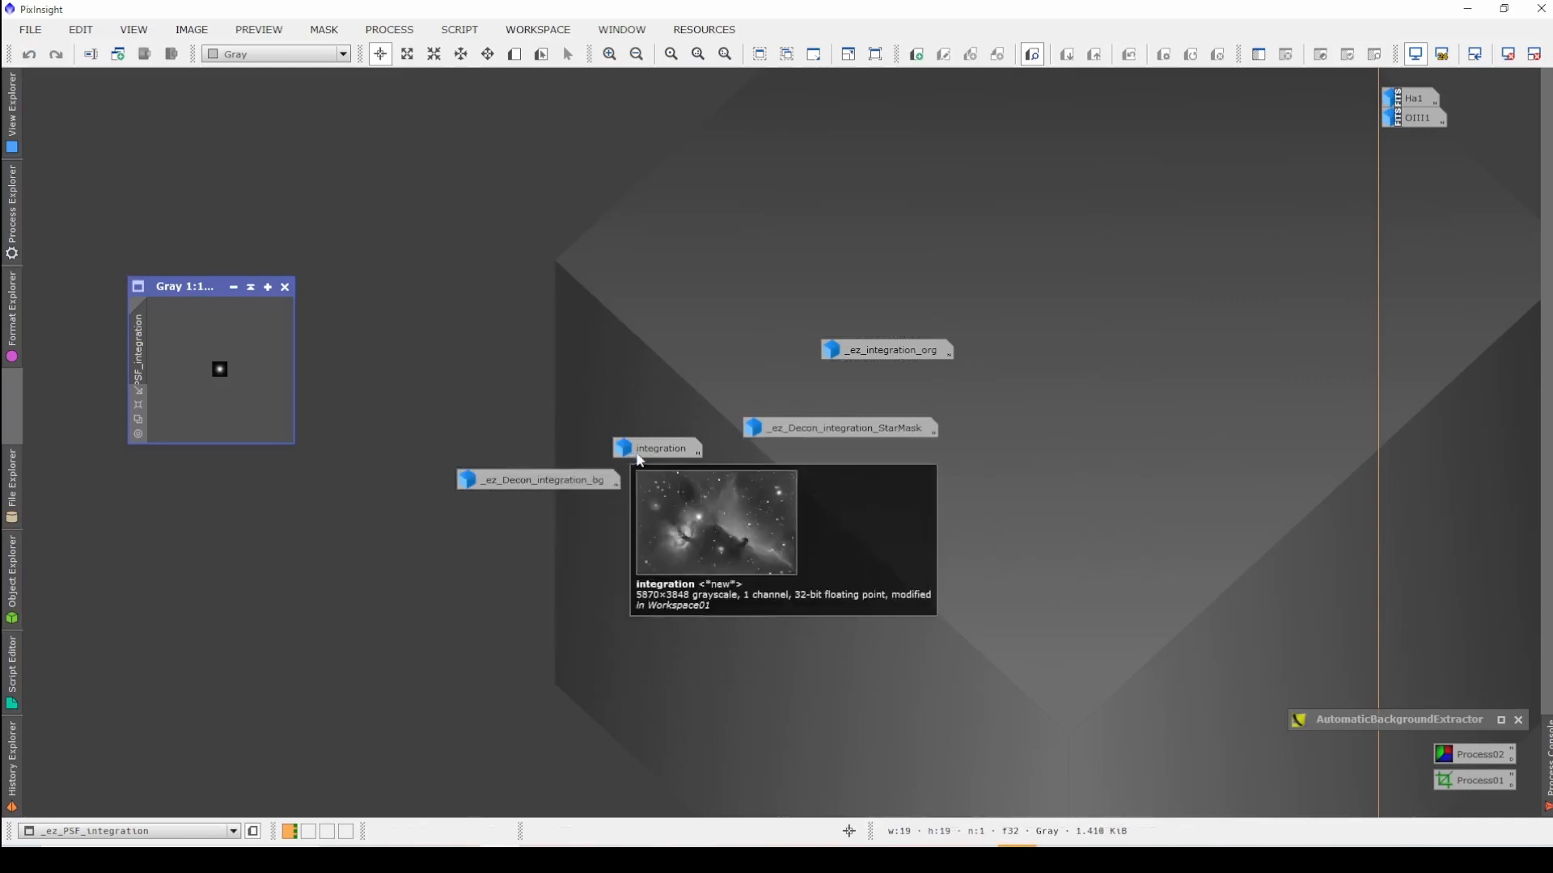
left_click_drag(647, 450, 1438, 214)
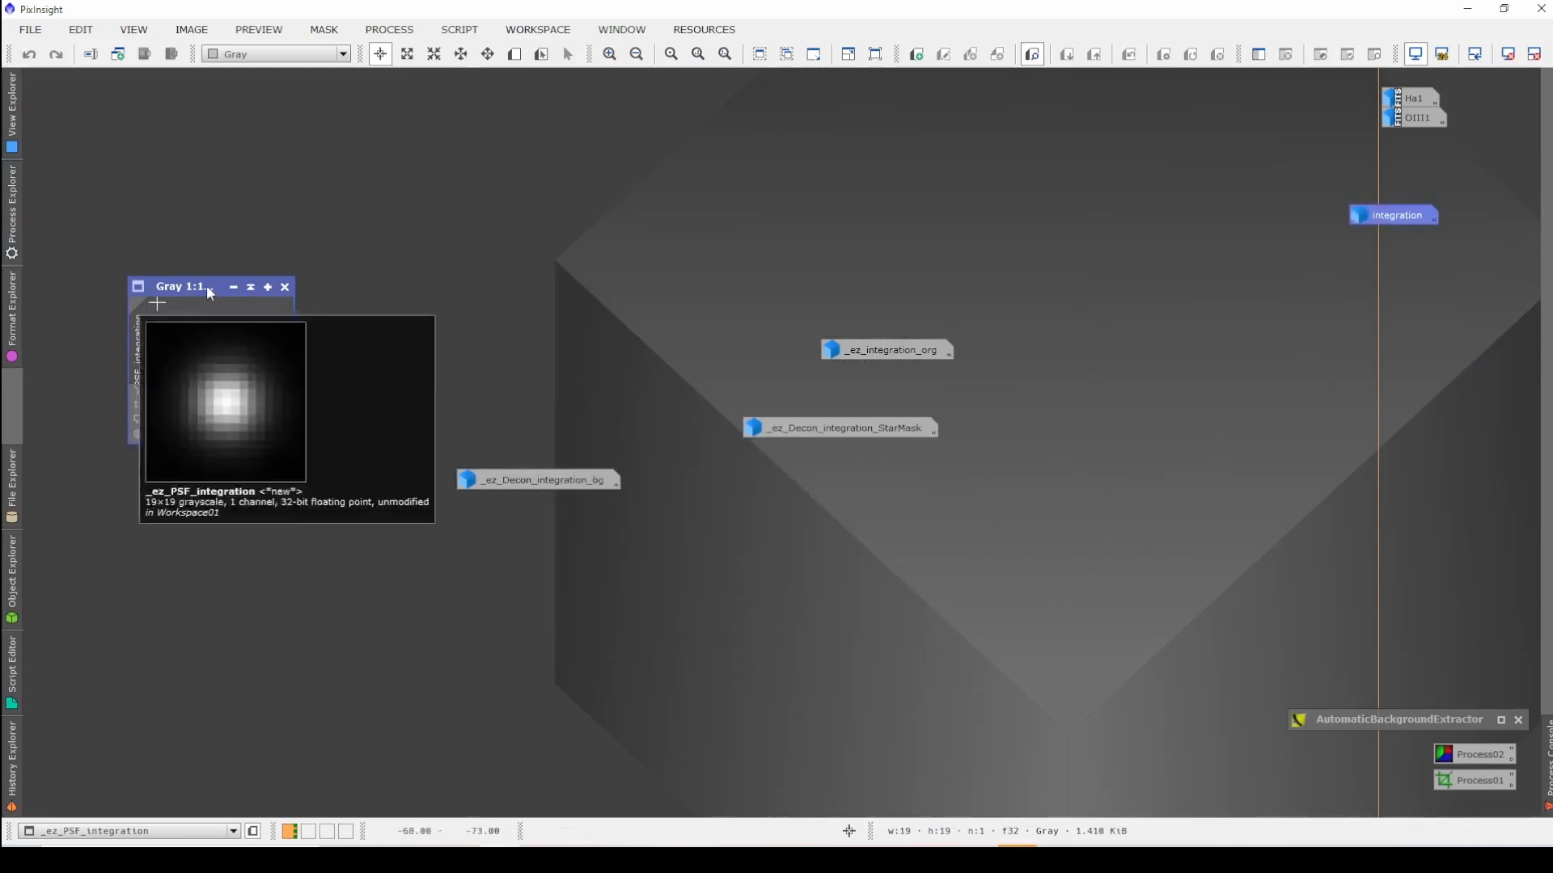
left_click(233, 286)
Step: Delete the four leftover EZ Decon images: the PSF, original copy, star mask and background mask, accepting the loss of unsaved process instances
left_click_drag(174, 287, 1057, 537)
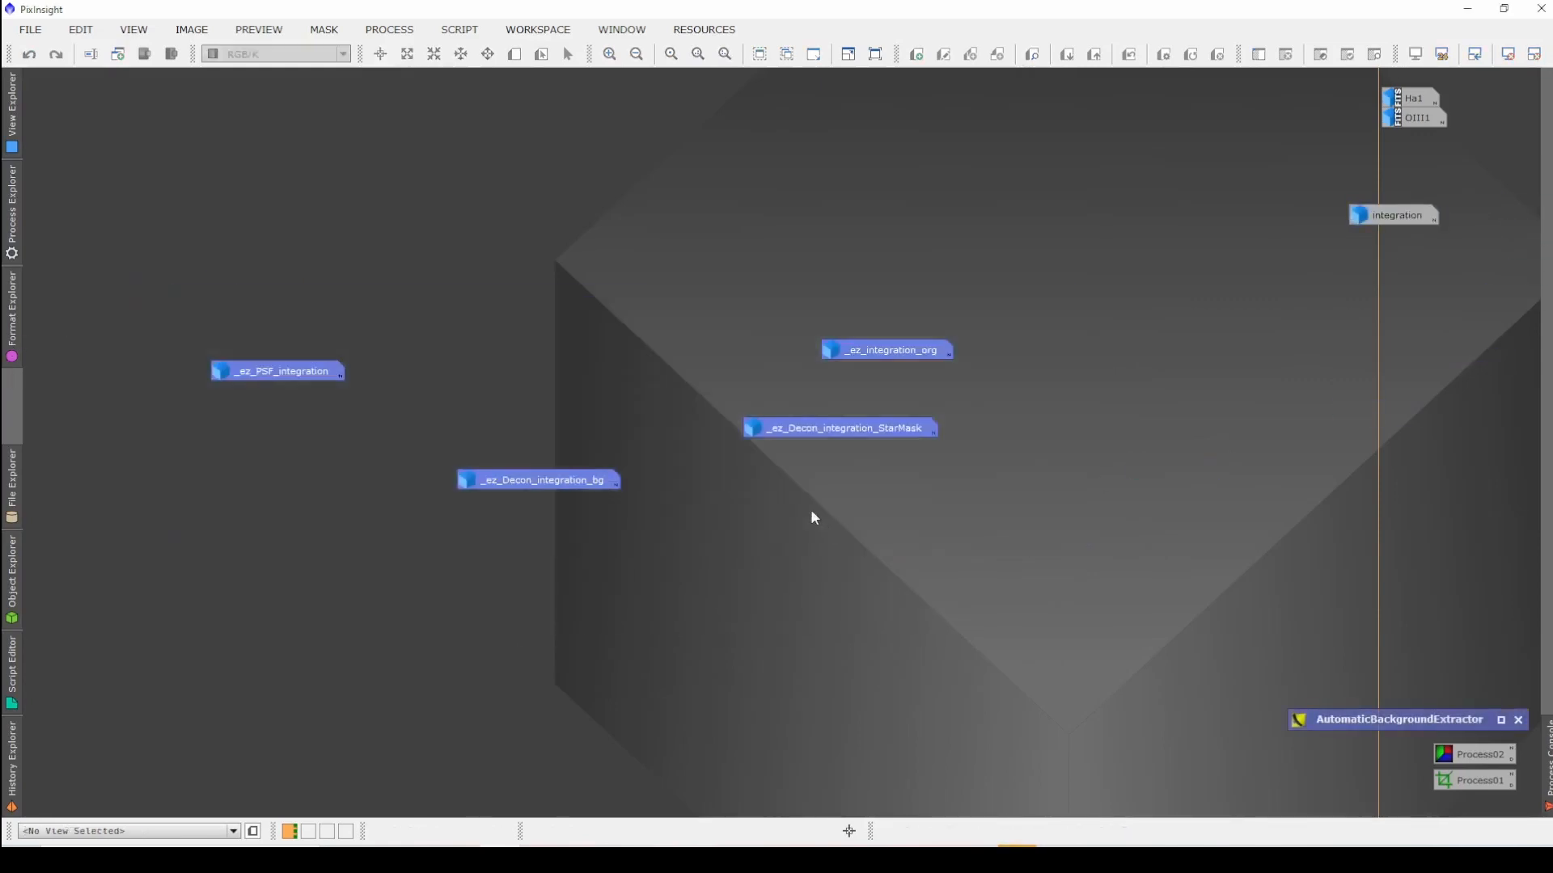
right_click(820, 435)
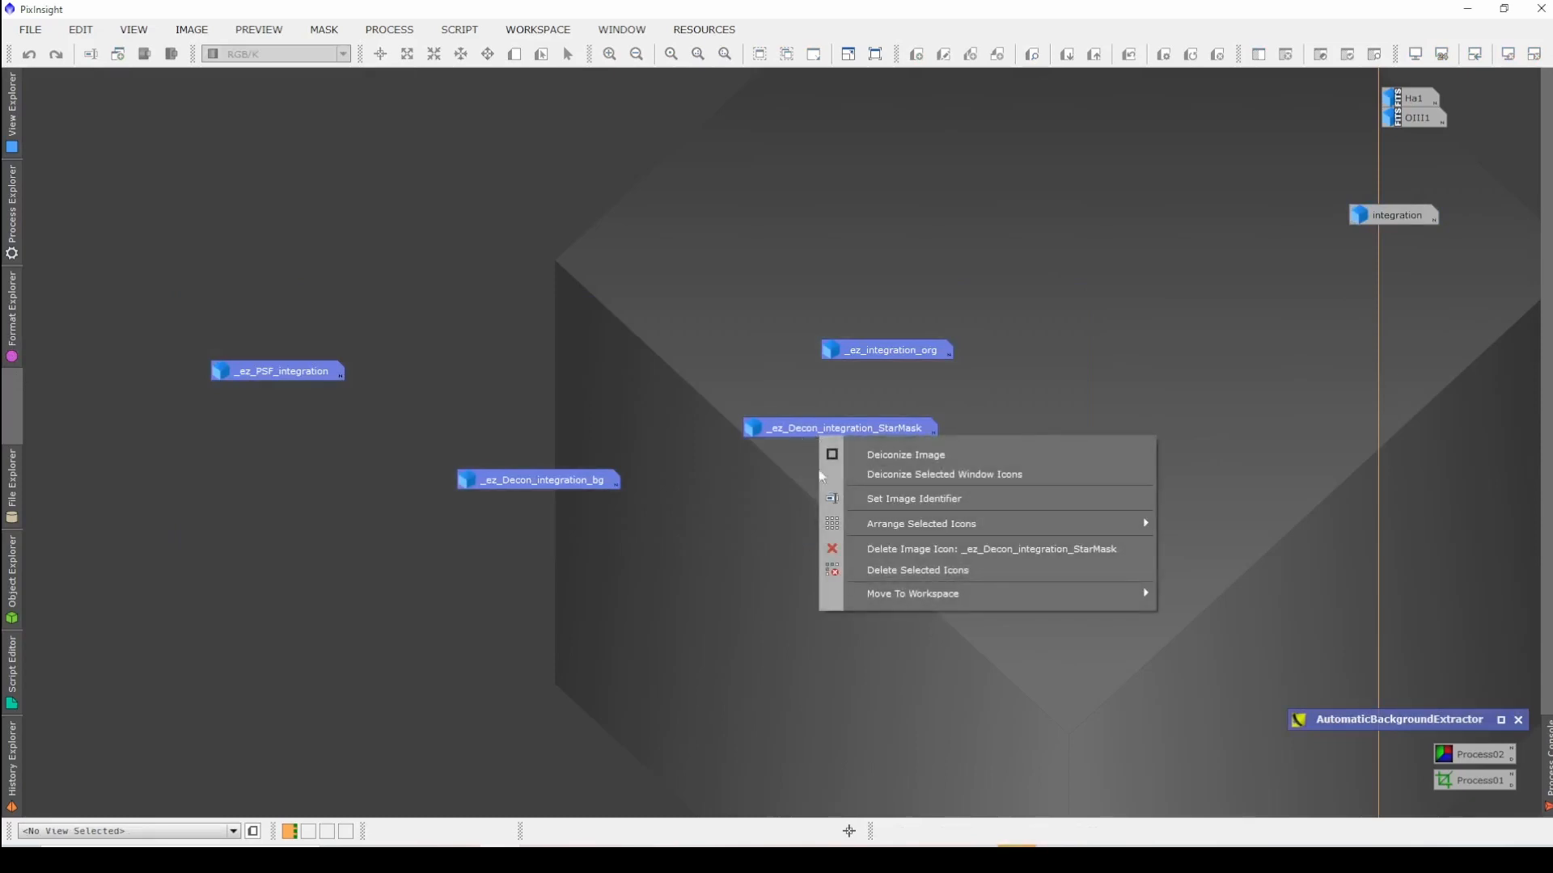
left_click(886, 568)
left_click(725, 473)
left_click(726, 473)
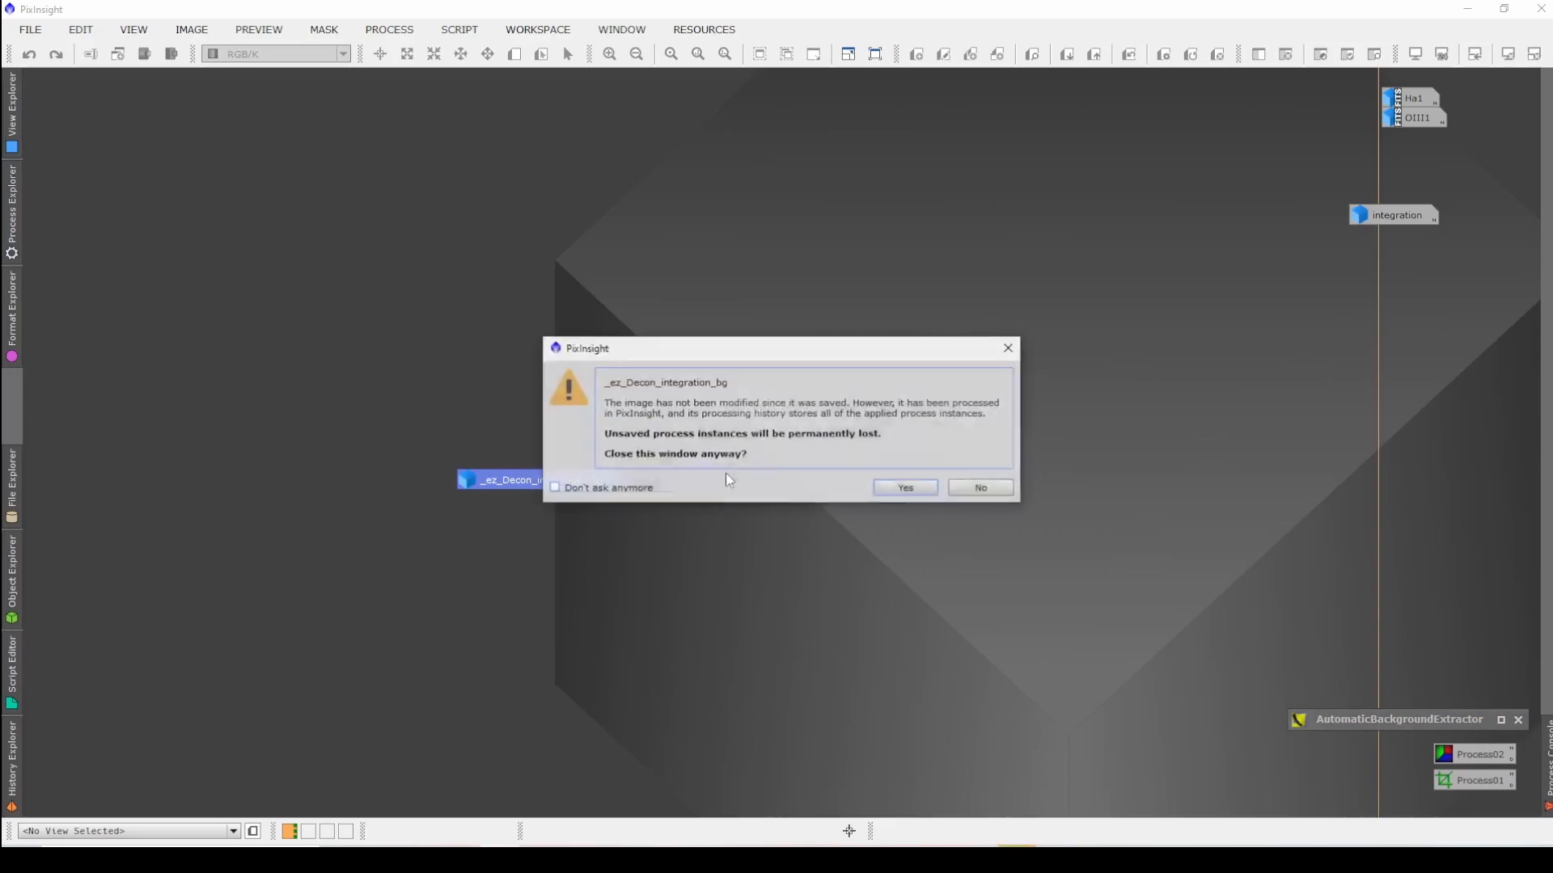
left_click(904, 488)
left_click(871, 482)
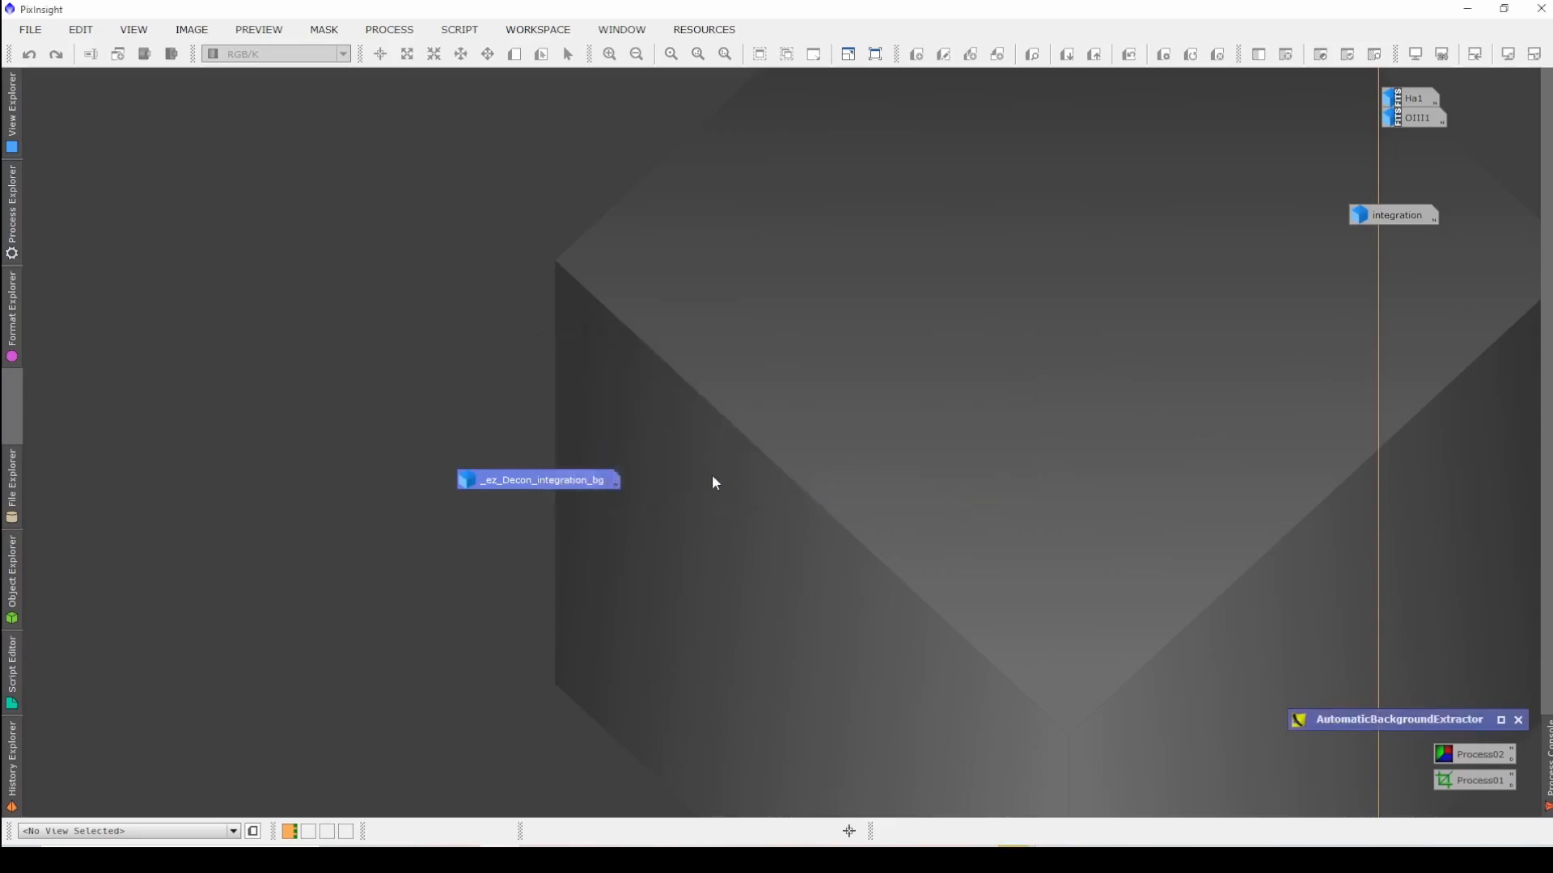
right_click(537, 482)
left_click(639, 596)
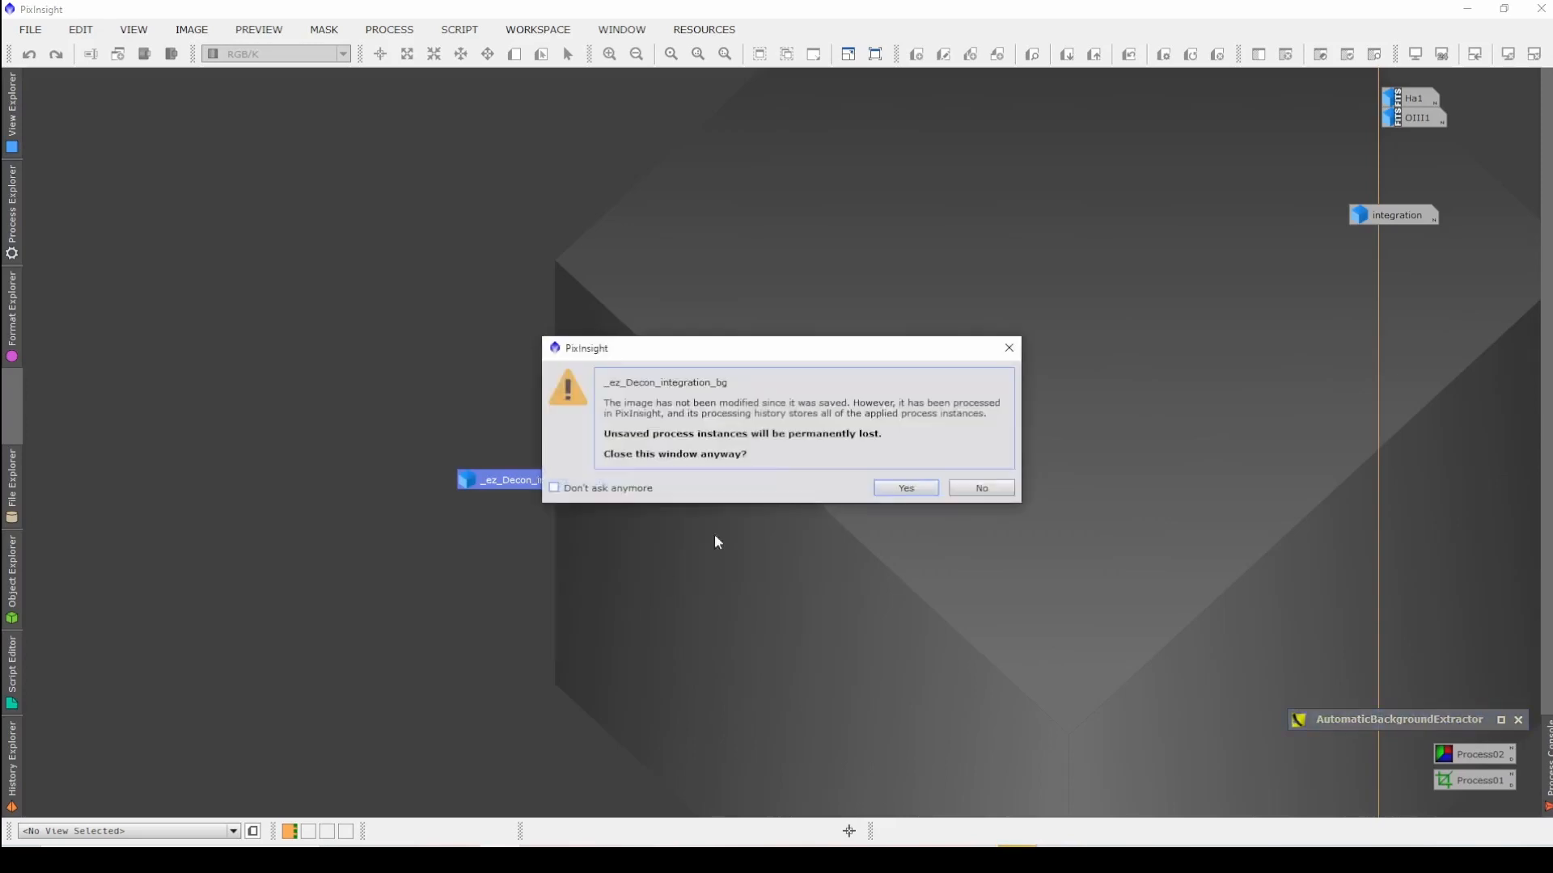
left_click(906, 488)
left_click(745, 473)
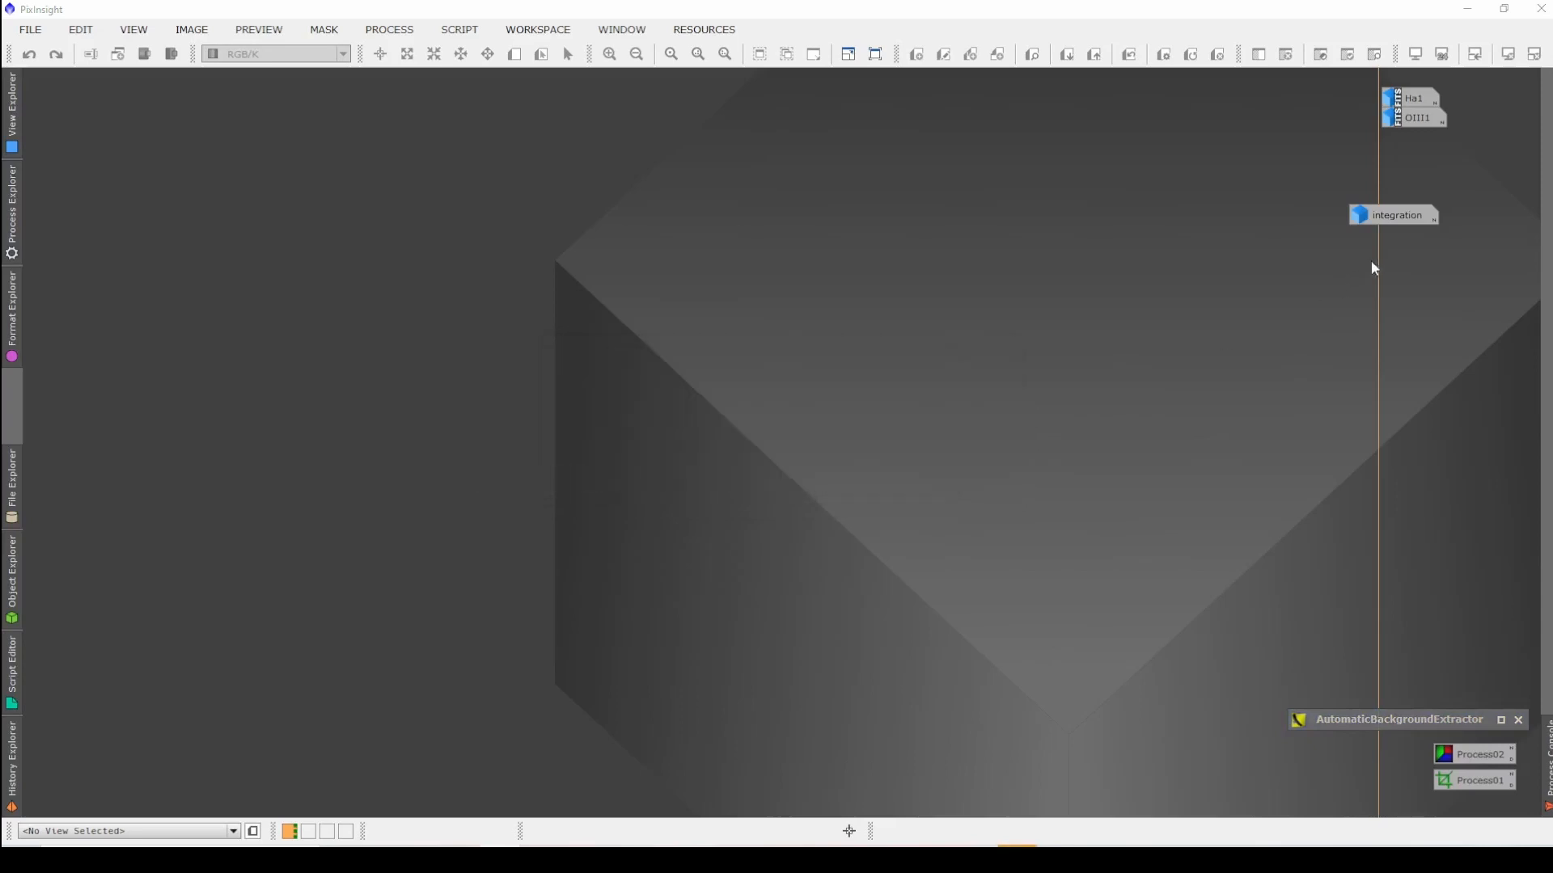
Step: Reopen the integration image and step back and forth through its processing history to compare it before and after processing
left_click(1380, 216)
double_click(1380, 217)
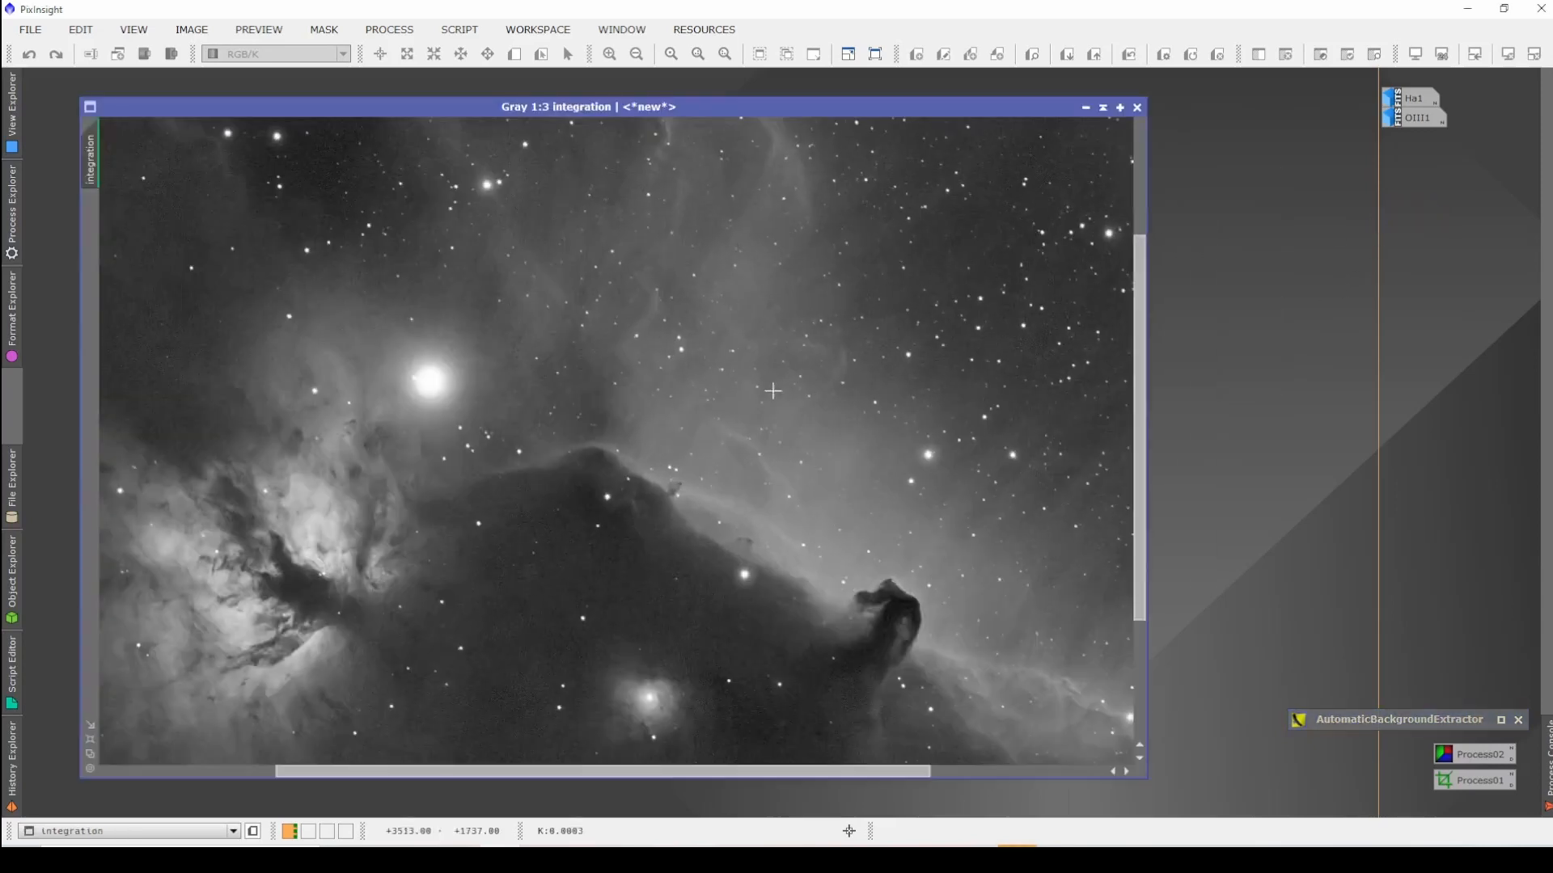
left_click(27, 56)
left_click(34, 56)
left_click(34, 56)
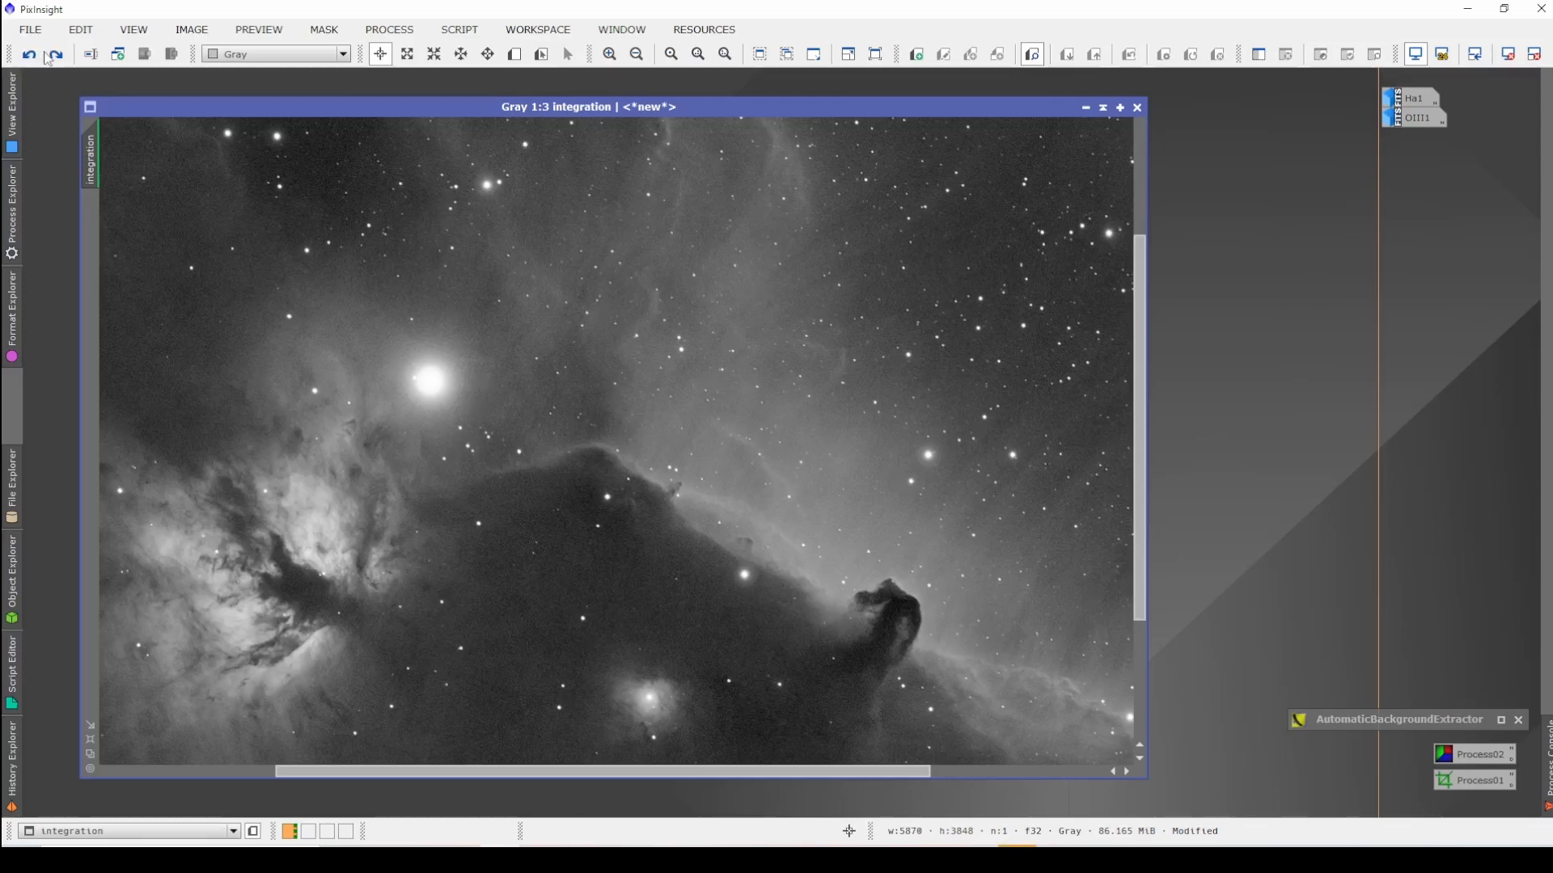
left_click(54, 57)
left_click(54, 57)
left_click(36, 57)
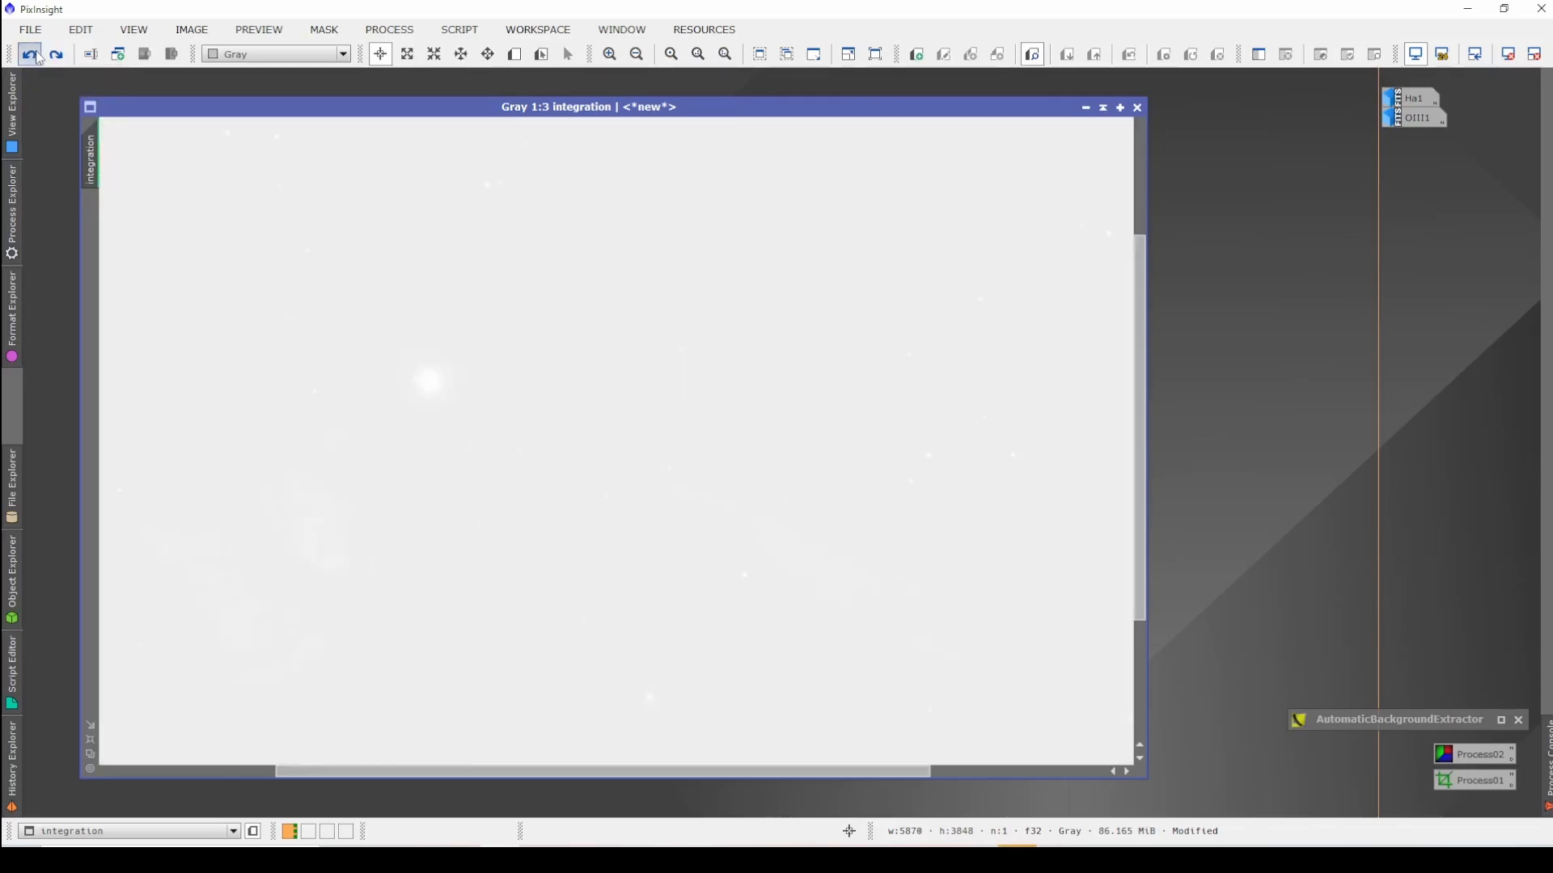
left_click(38, 58)
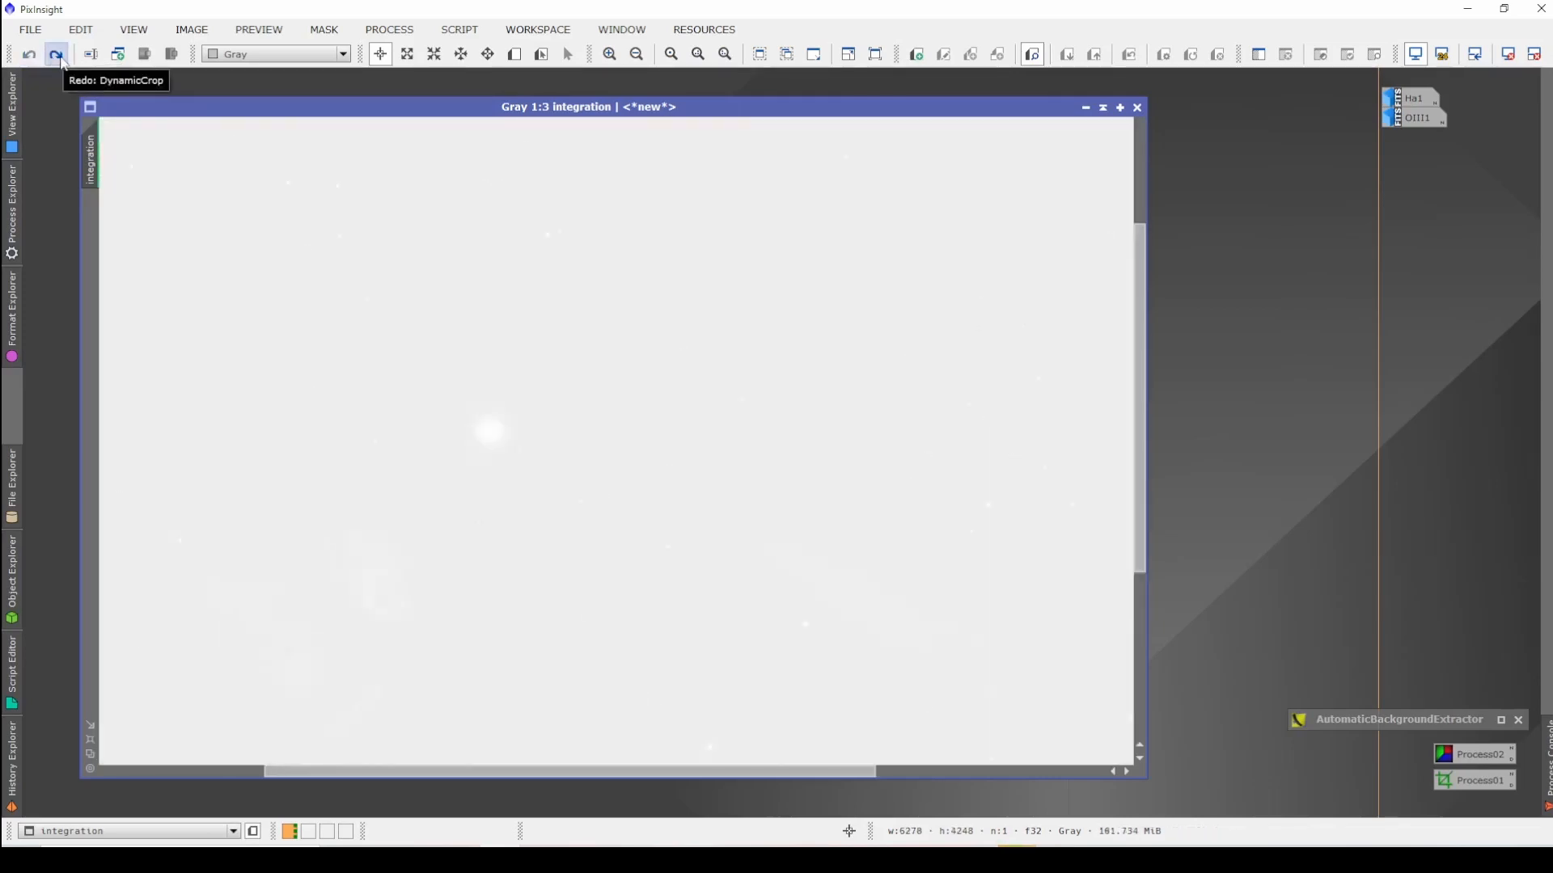
left_click(59, 57)
left_click(59, 57)
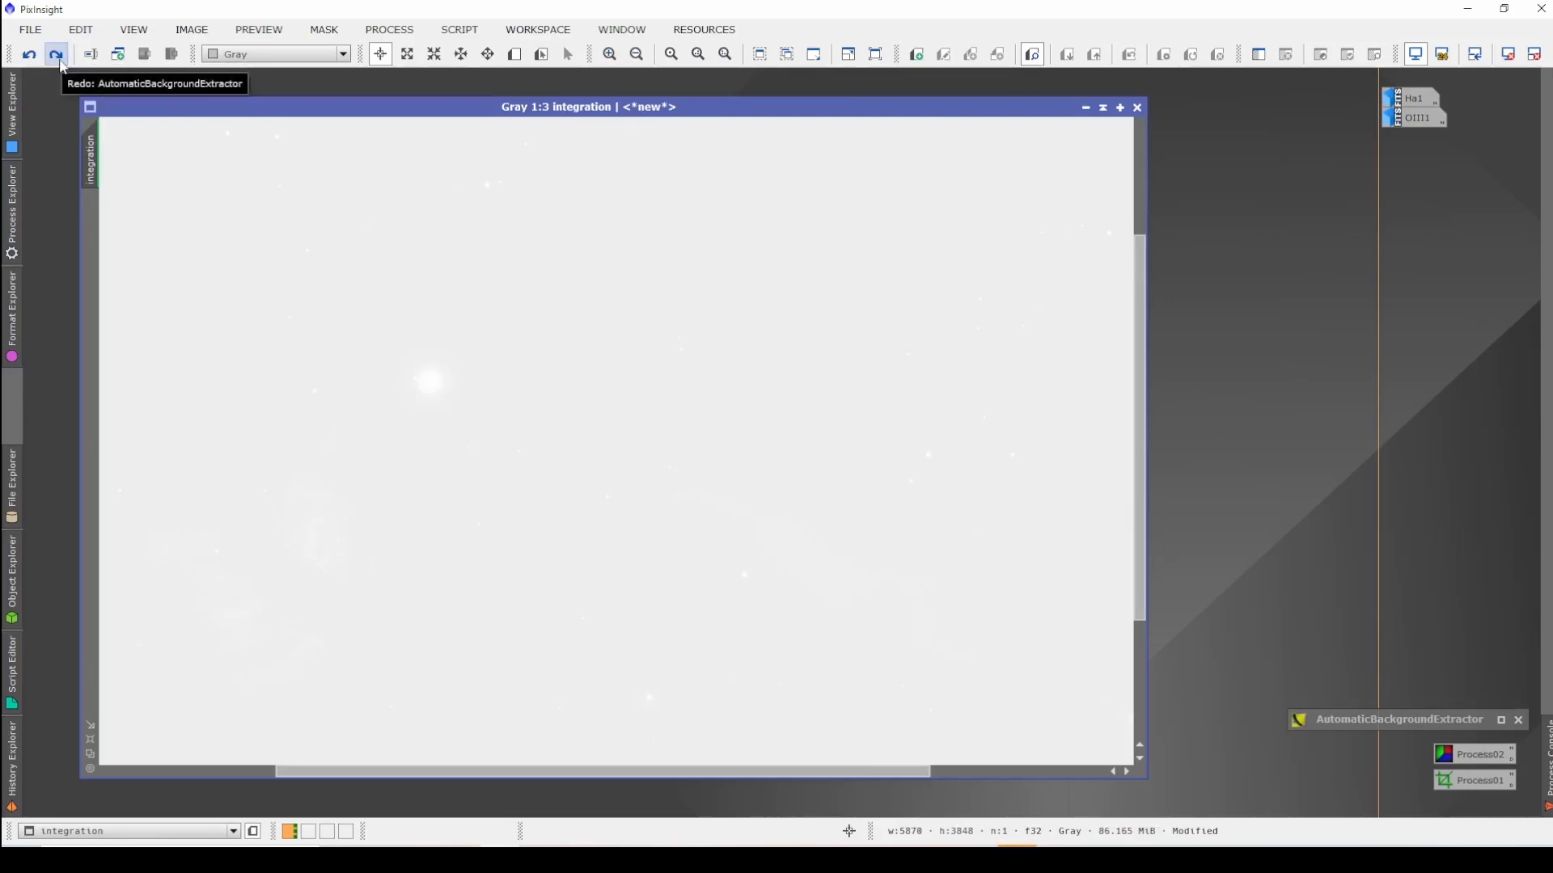
left_click(62, 63)
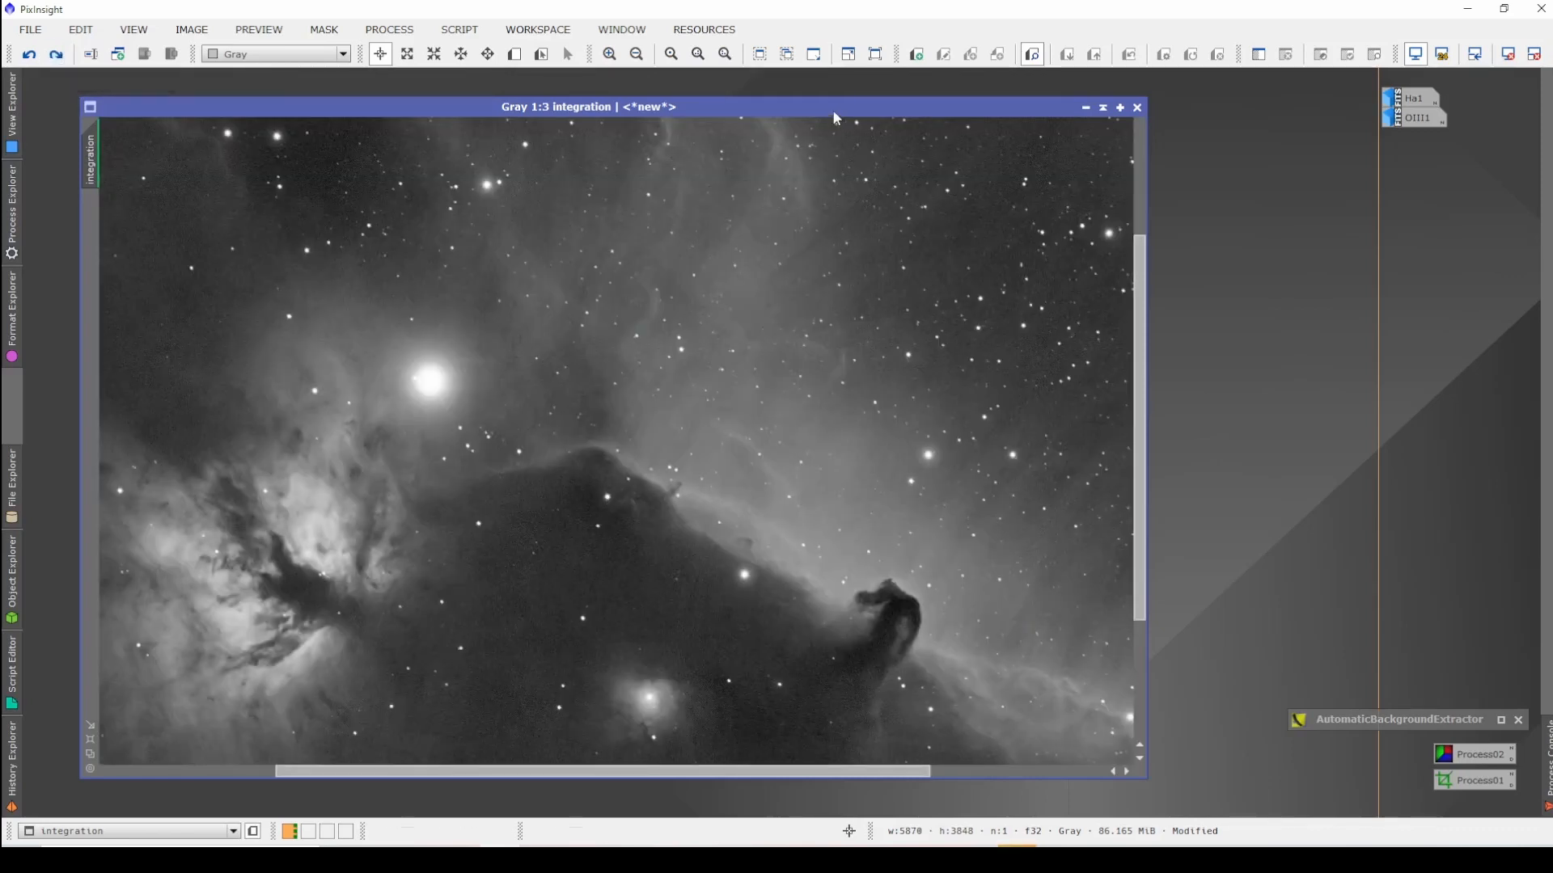
Step: Reposition the integration image window in the workspace, iconizing and restoring it
left_click_drag(831, 109, 783, 104)
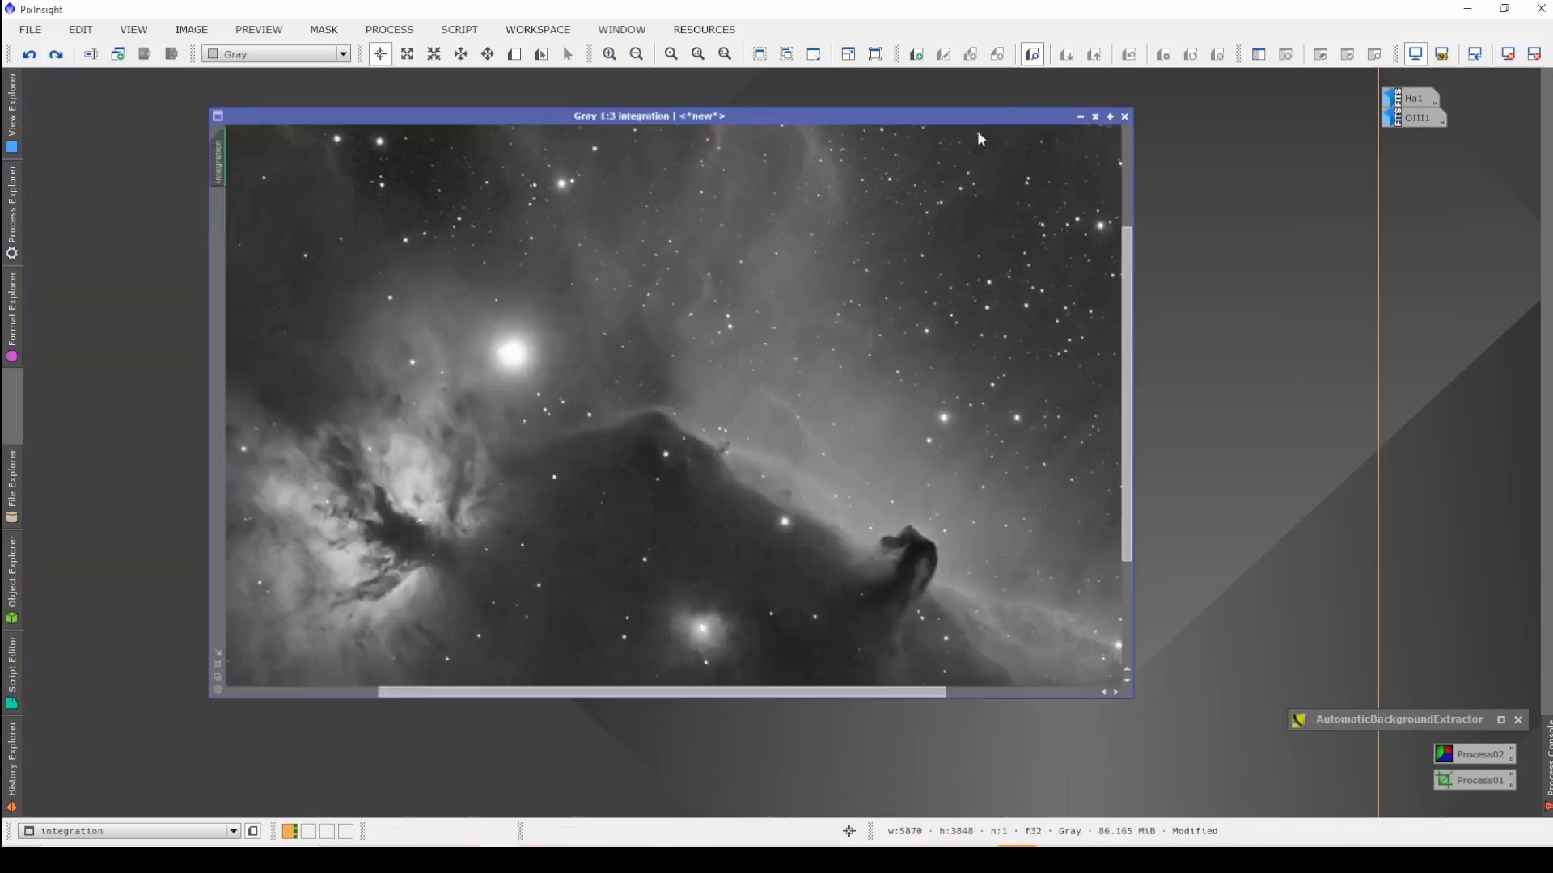
left_click(1080, 116)
left_click_drag(1410, 214, 614, 211)
double_click(615, 211)
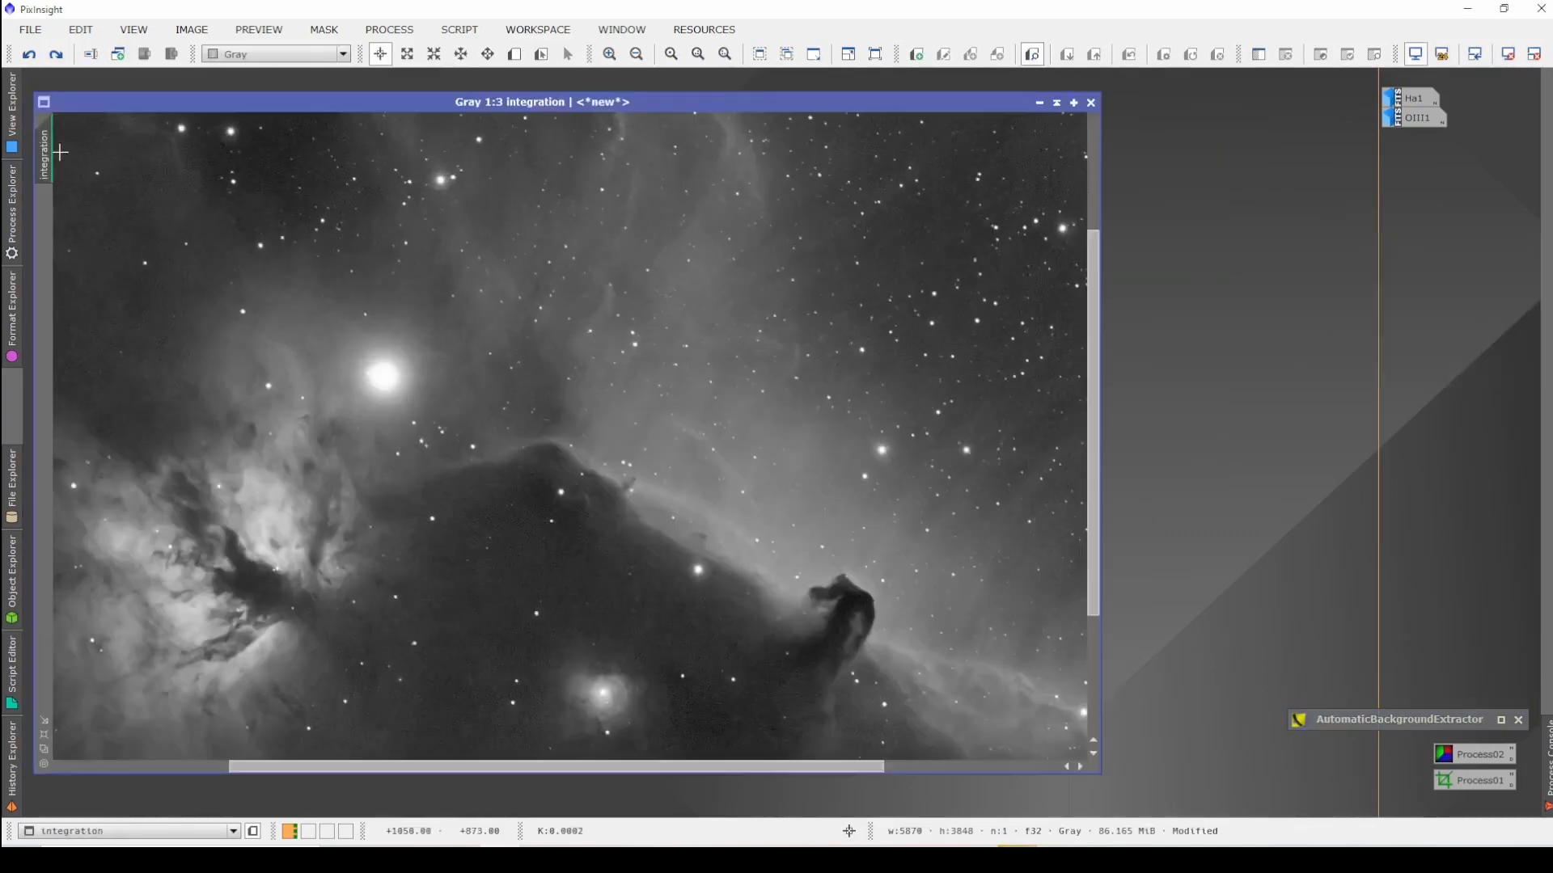
Step: Examine the star field, background noise and Horsehead in the integration image at several magnifications
mouse_move(48, 151)
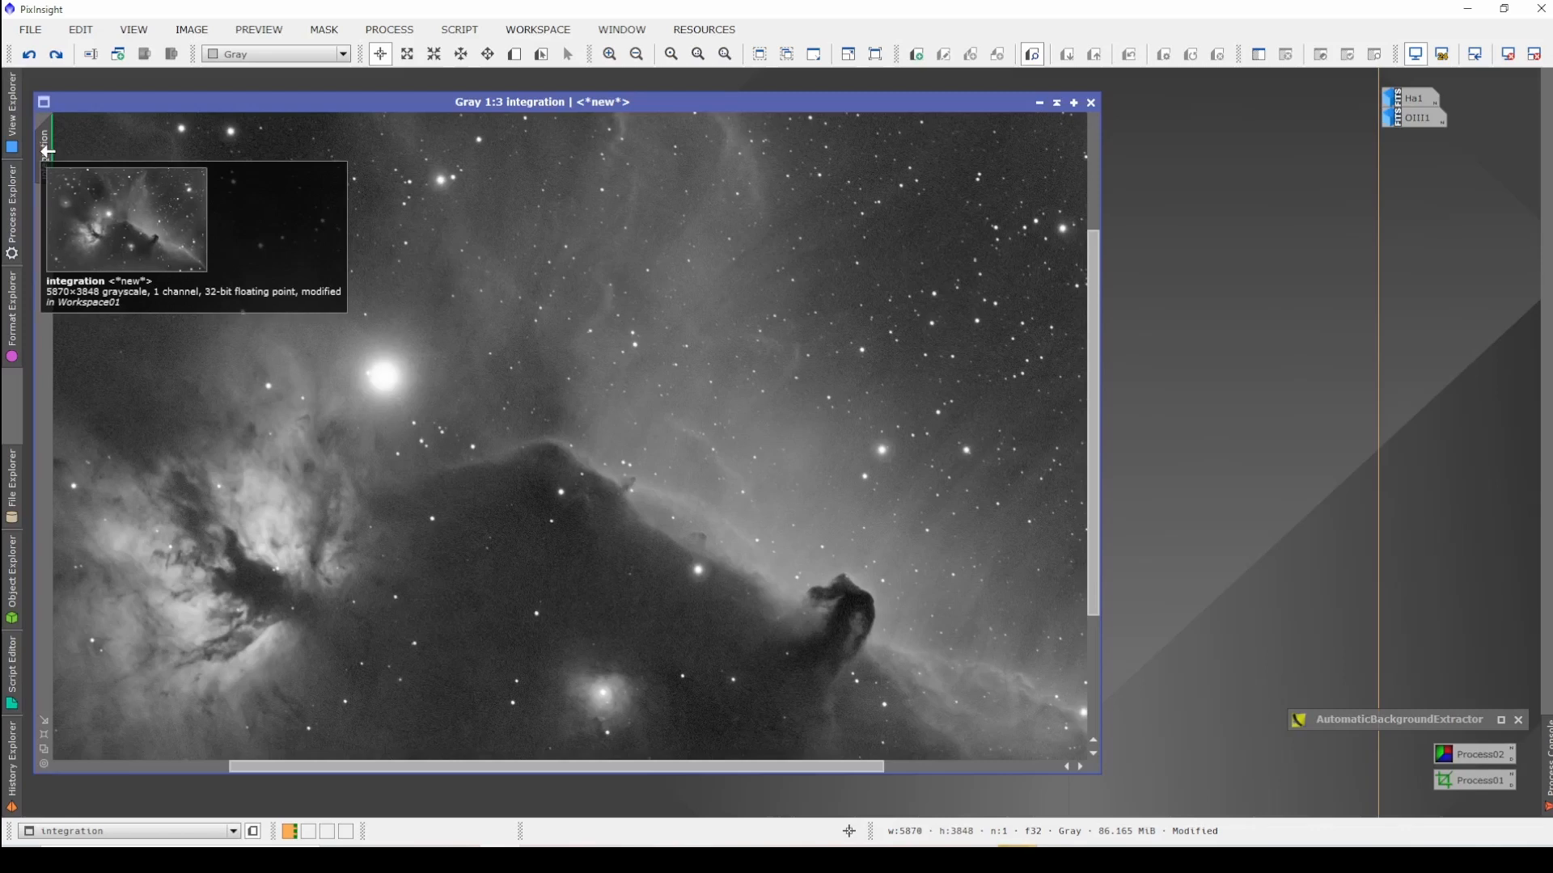
scroll(751, 524, "down", 3)
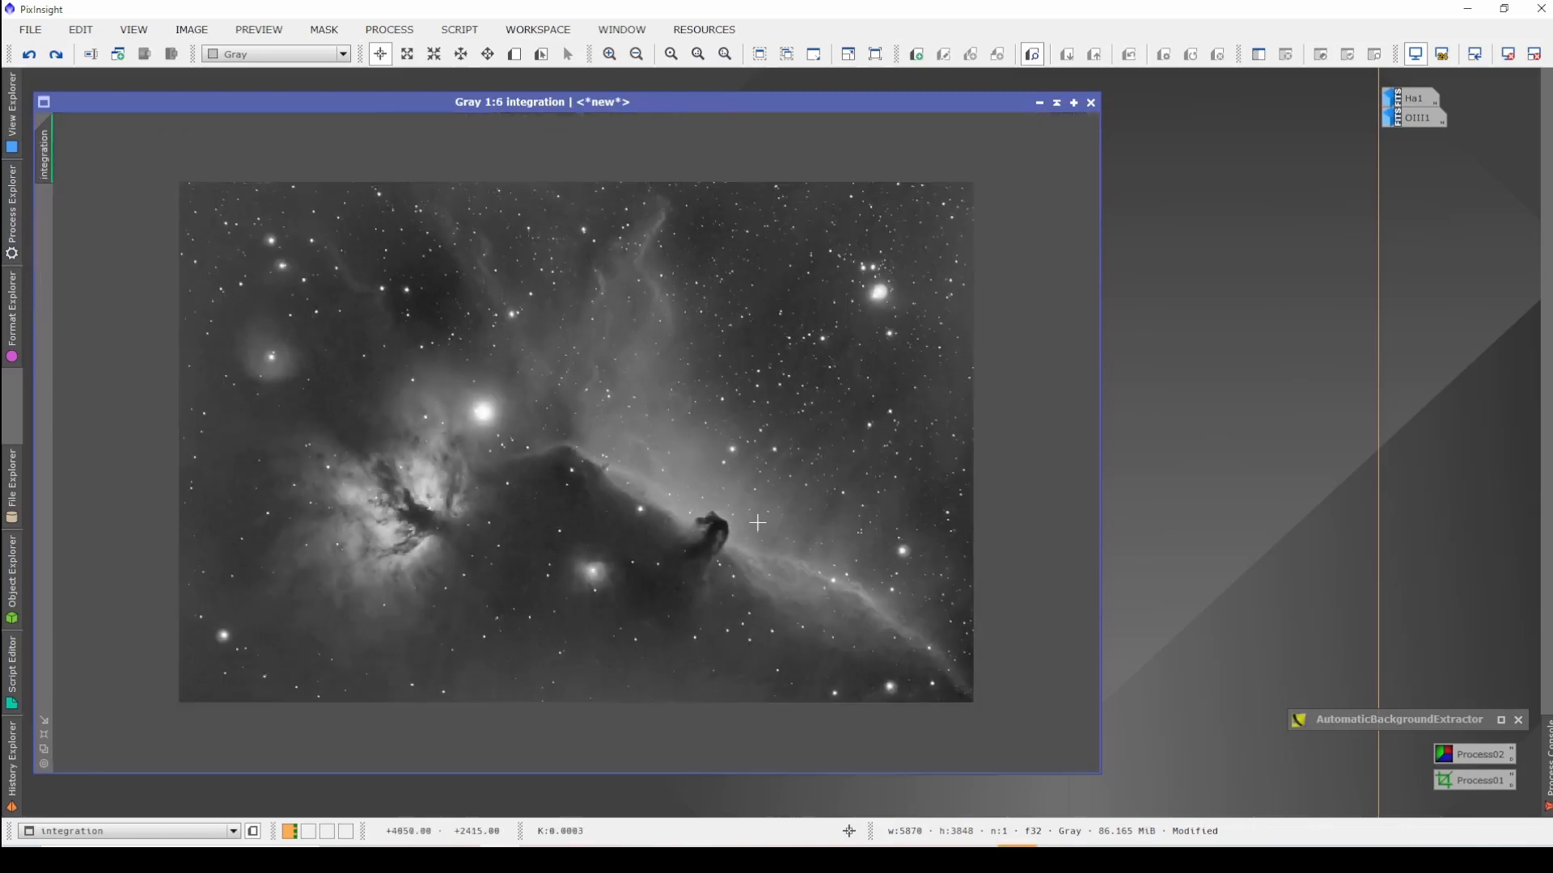
scroll(758, 524, "up", 4)
scroll(615, 437, "up", 5)
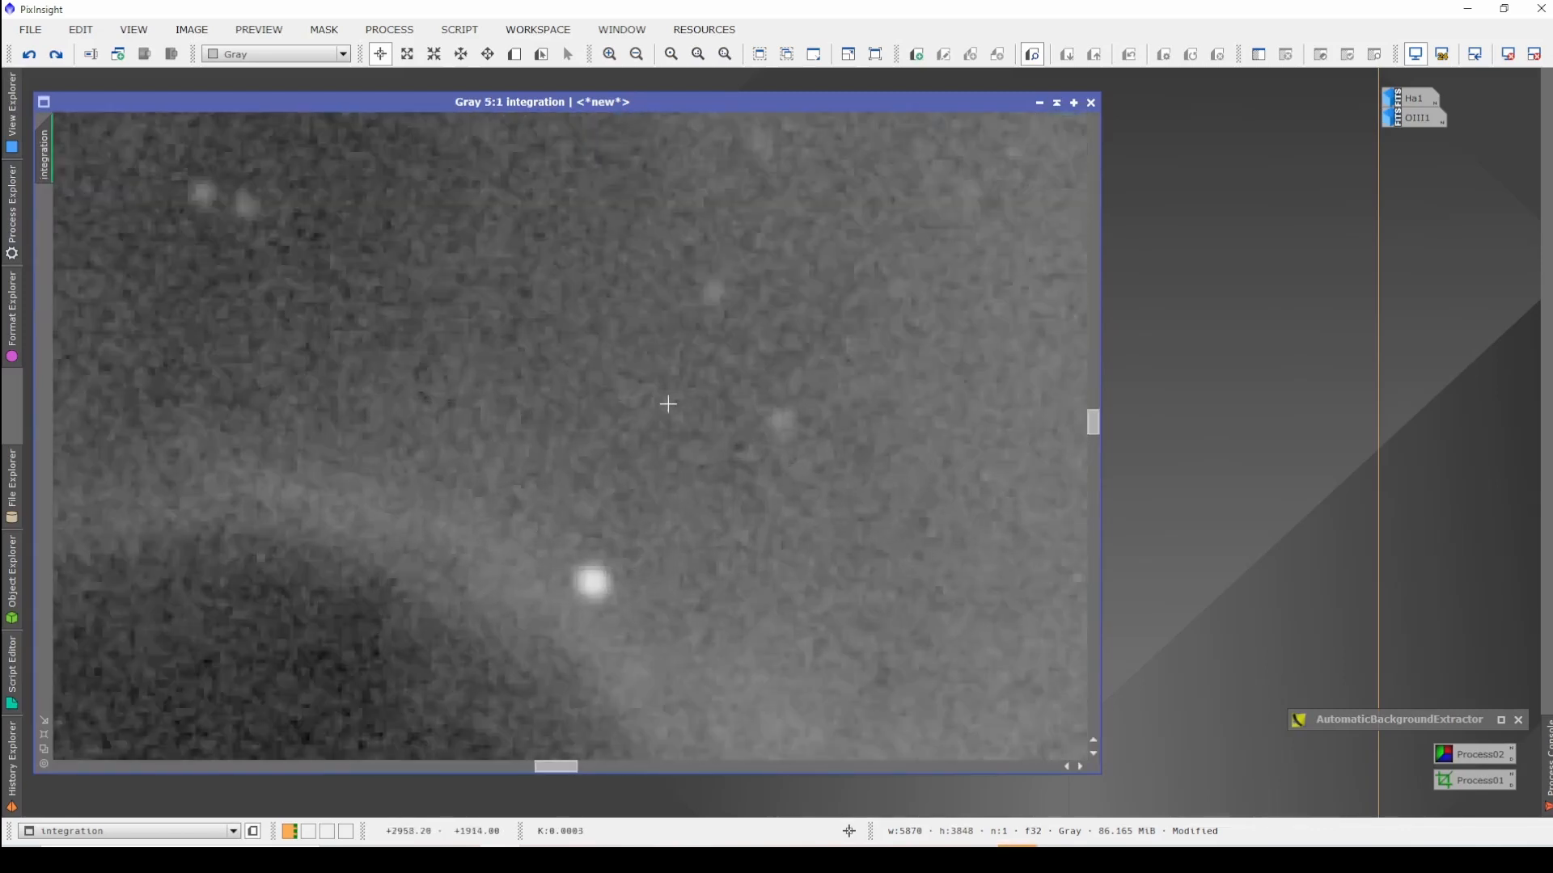
left_click_drag(630, 219, 409, 666)
left_click_drag(885, 176, 485, 688)
left_click_drag(981, 324, 83, 593)
scroll(257, 570, "down", 5)
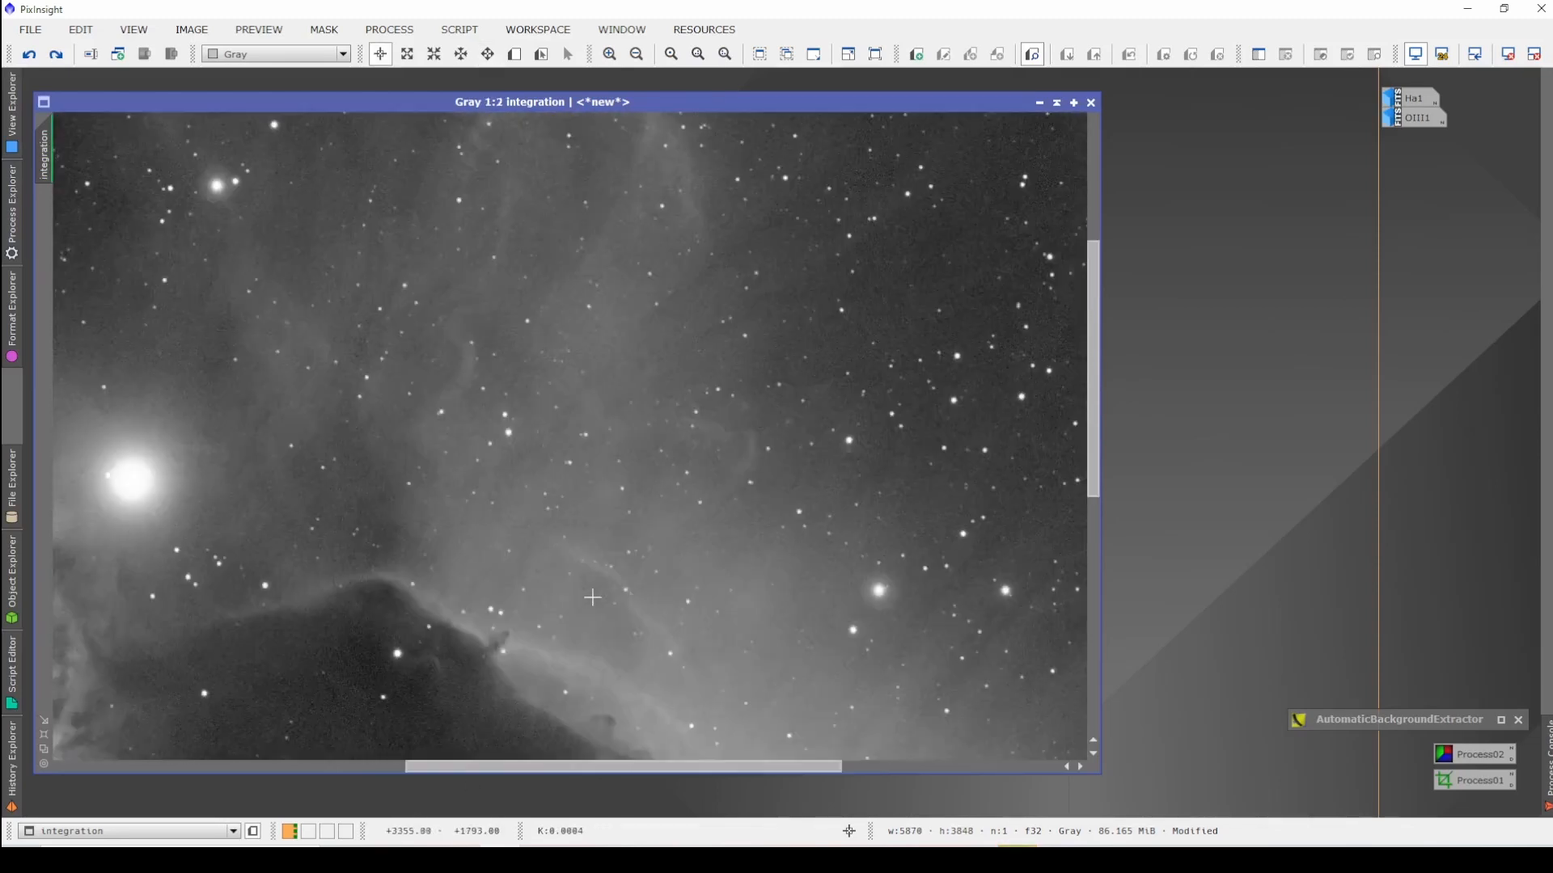
left_click_drag(586, 614, 415, 177)
scroll(580, 377, "up", 1)
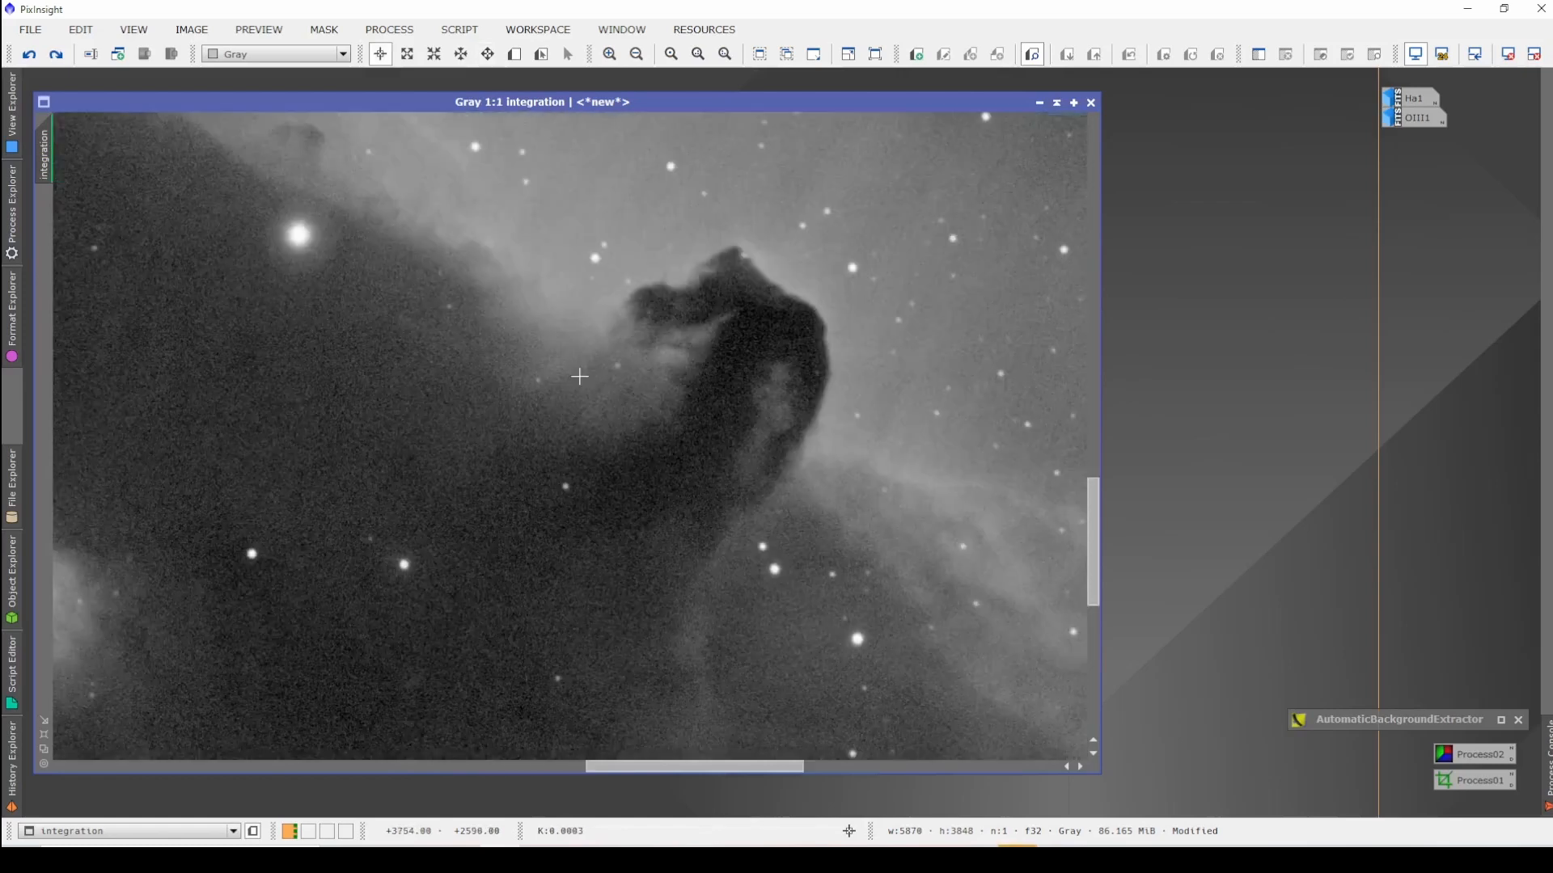
left_click_drag(761, 272, 652, 345)
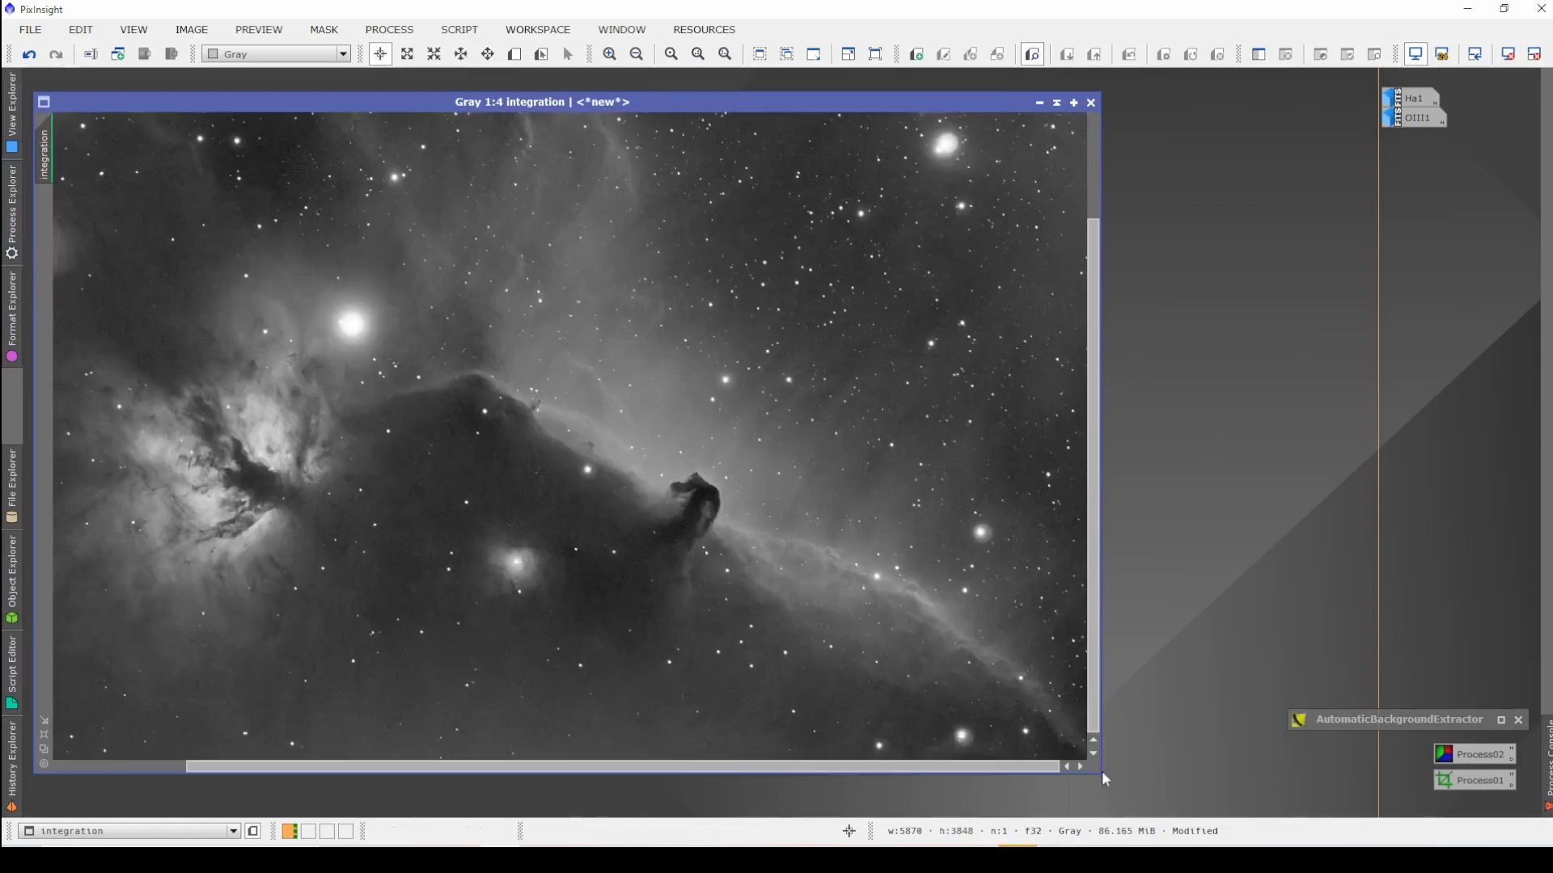
Step: Enlarge the integration image window and show almost the whole nebula at 1:4
left_click_drag(1101, 774, 1160, 809)
scroll(736, 596, "up", 1)
scroll(736, 596, "down", 2)
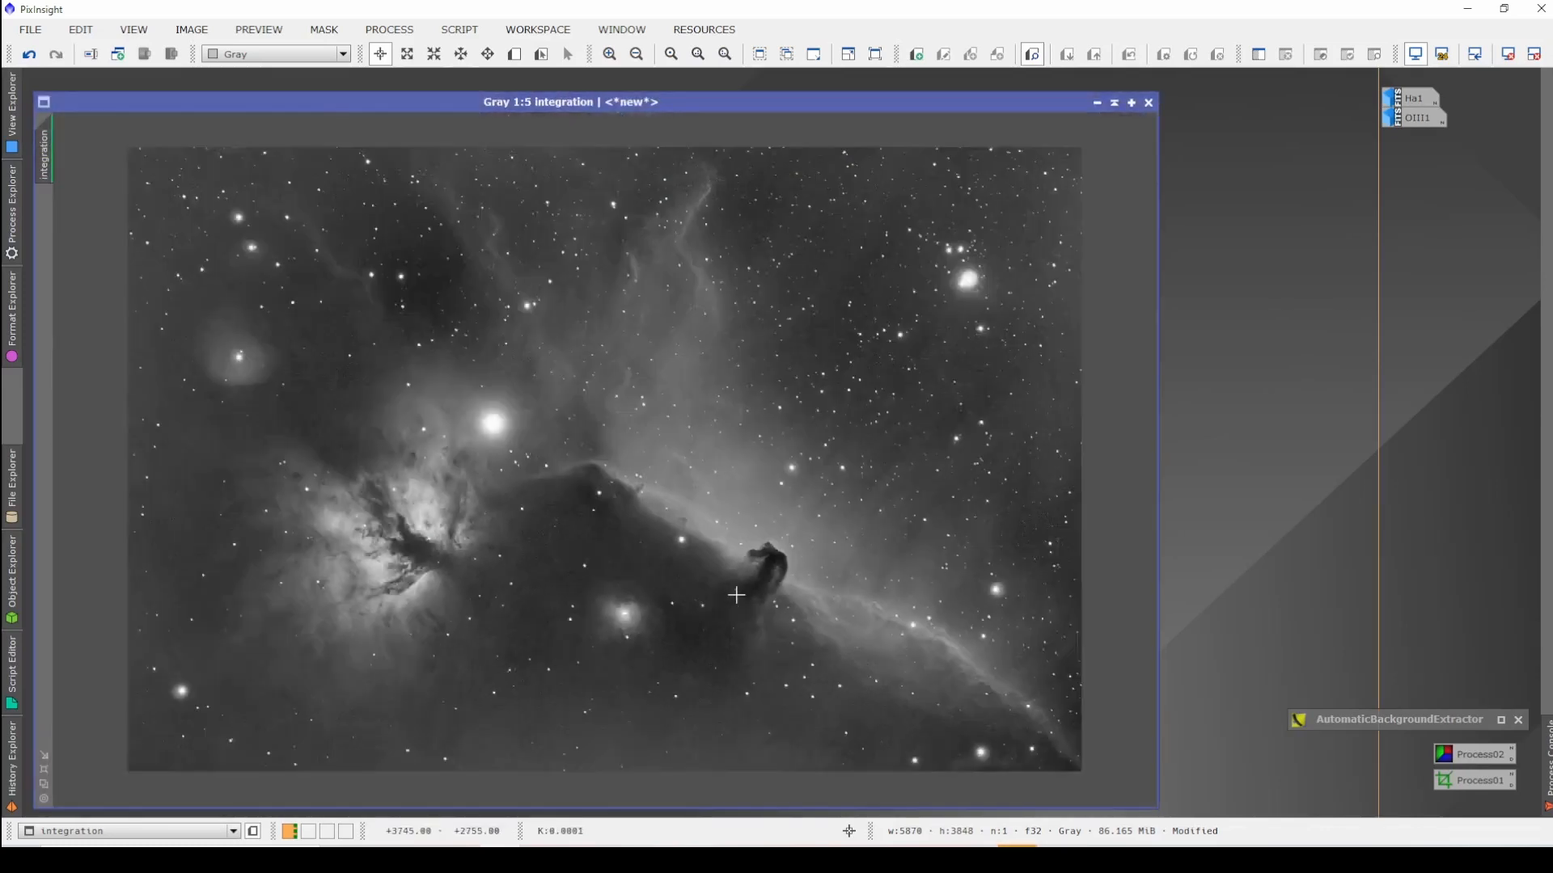
scroll(736, 595, "up", 1)
Step: Open the EZ Denoise script for the integration_clone image
left_click(388, 30)
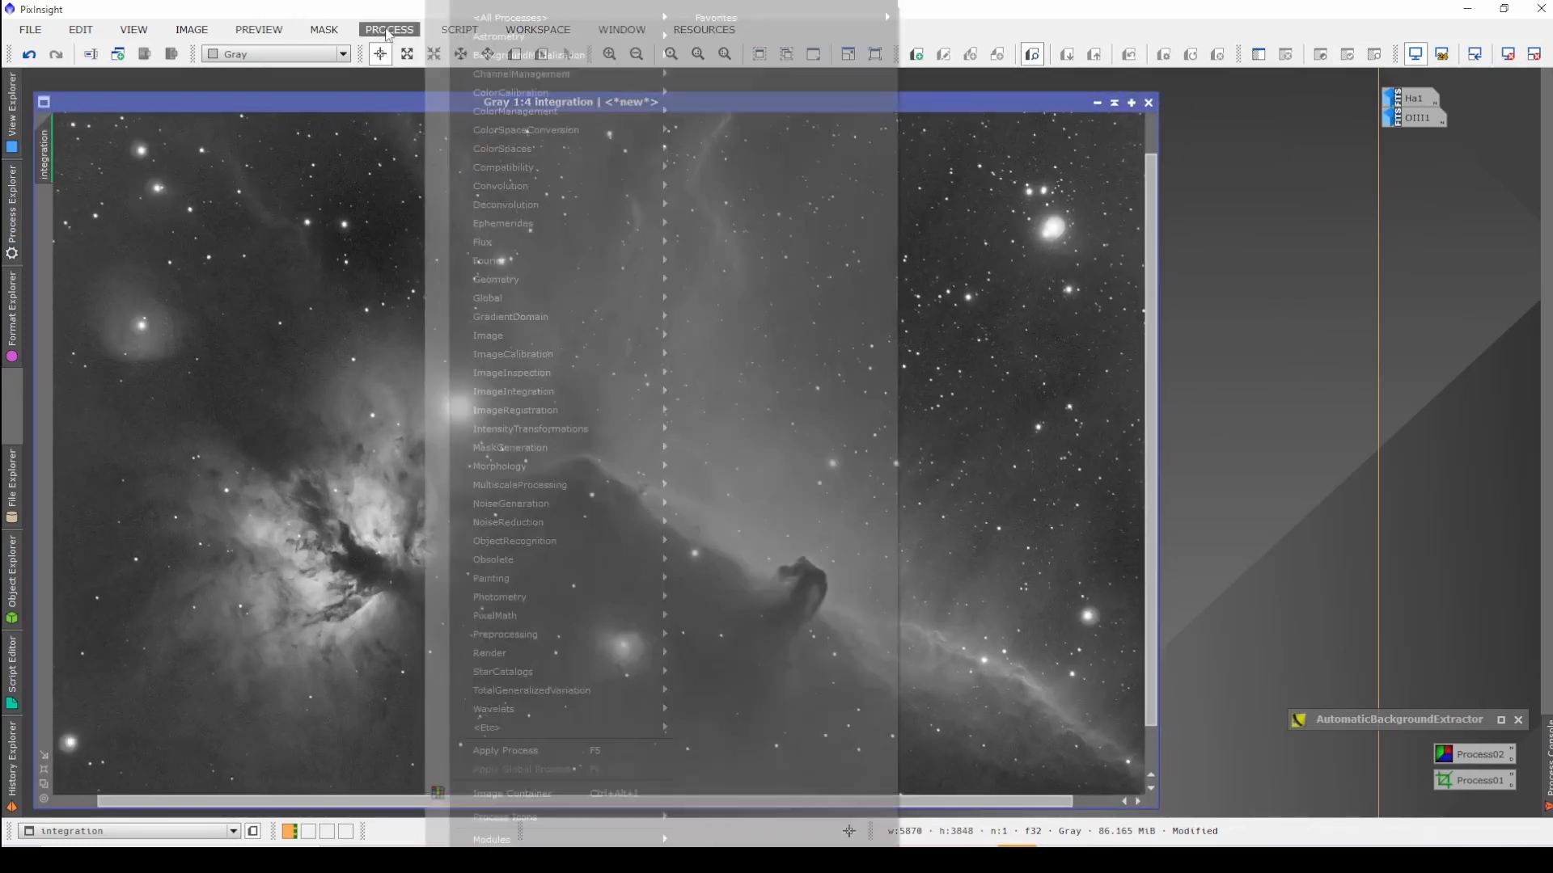
left_click(378, 14)
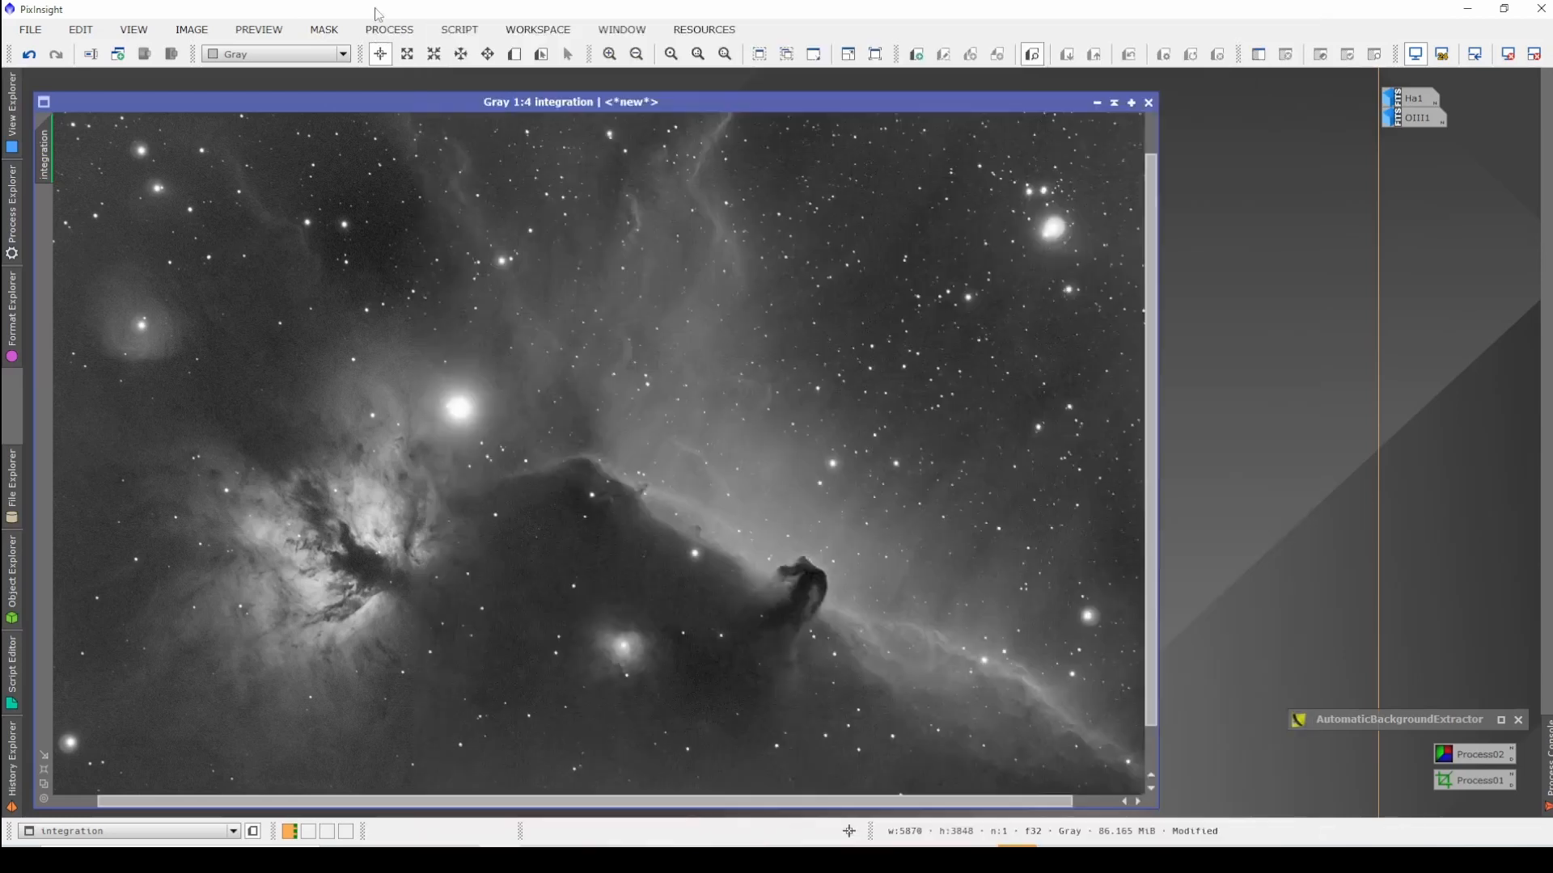
left_click(459, 30)
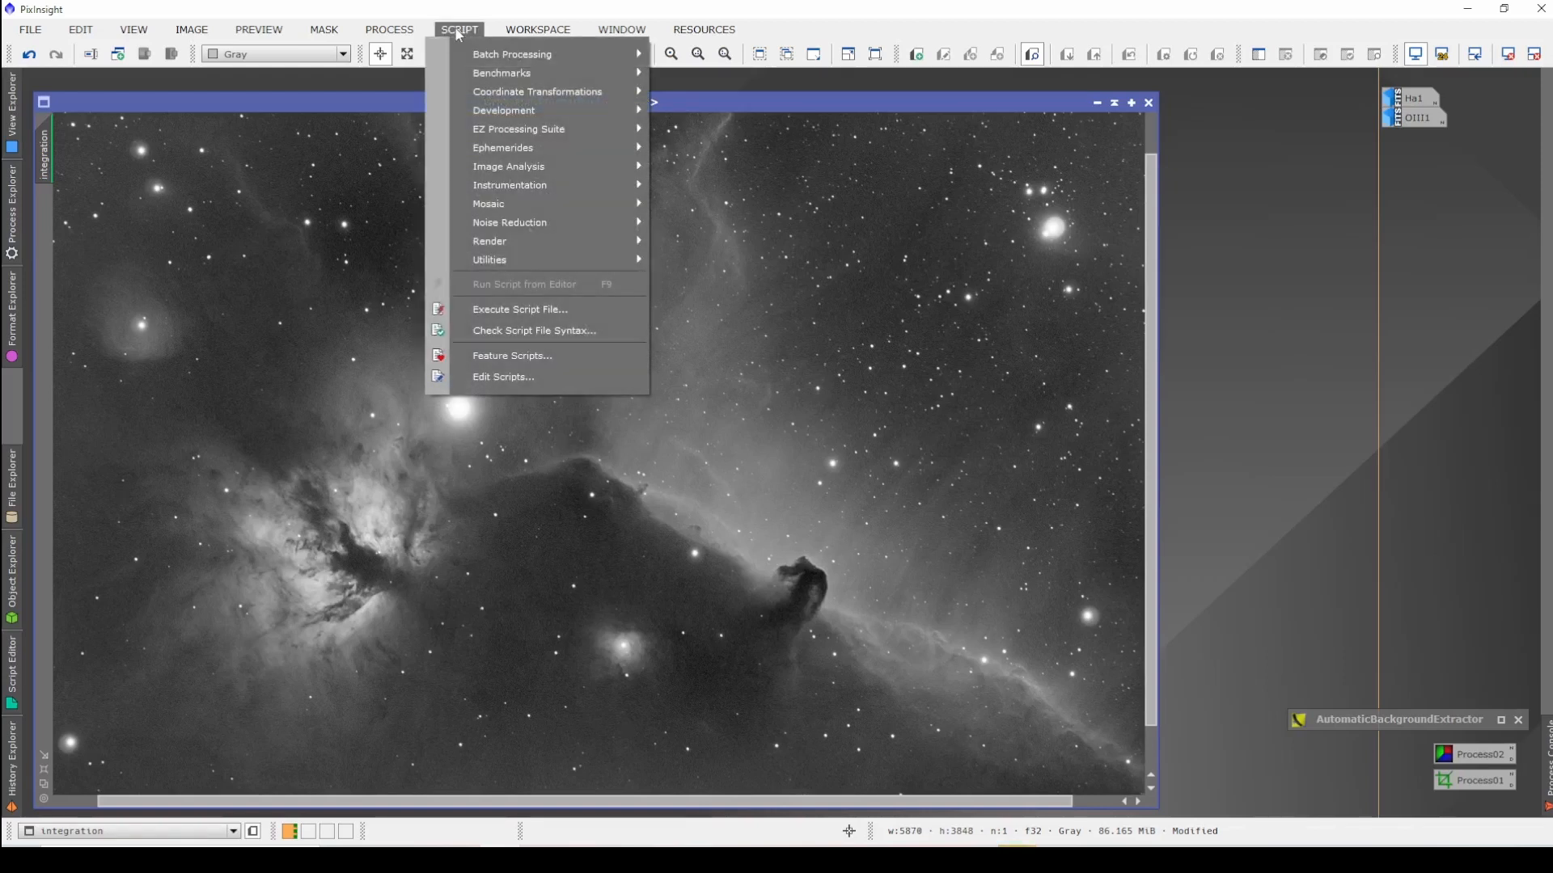
mouse_move(595, 259)
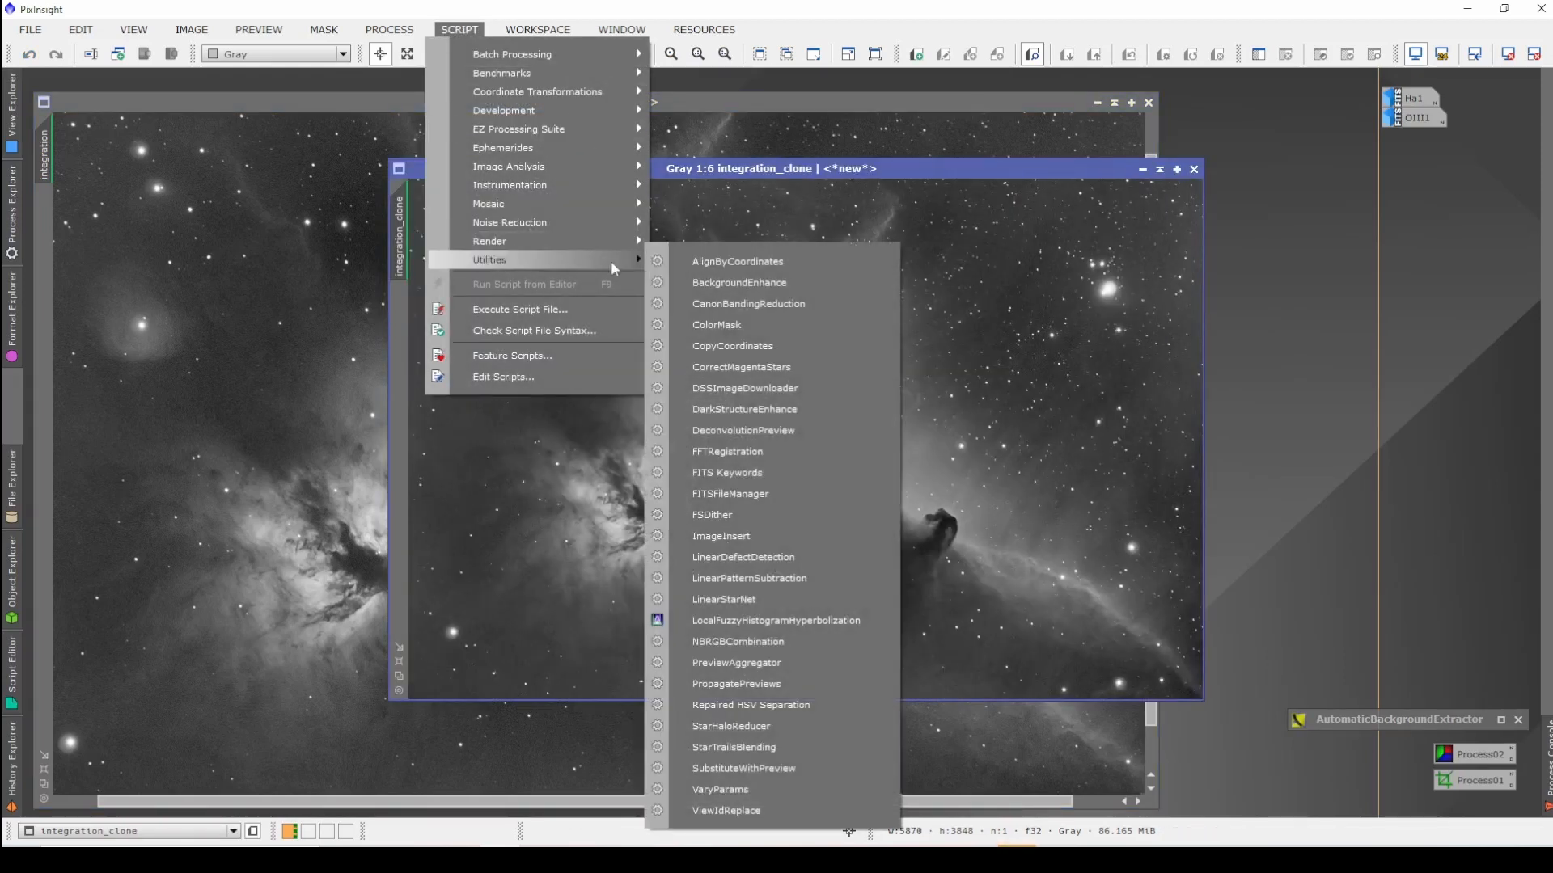
mouse_move(602, 129)
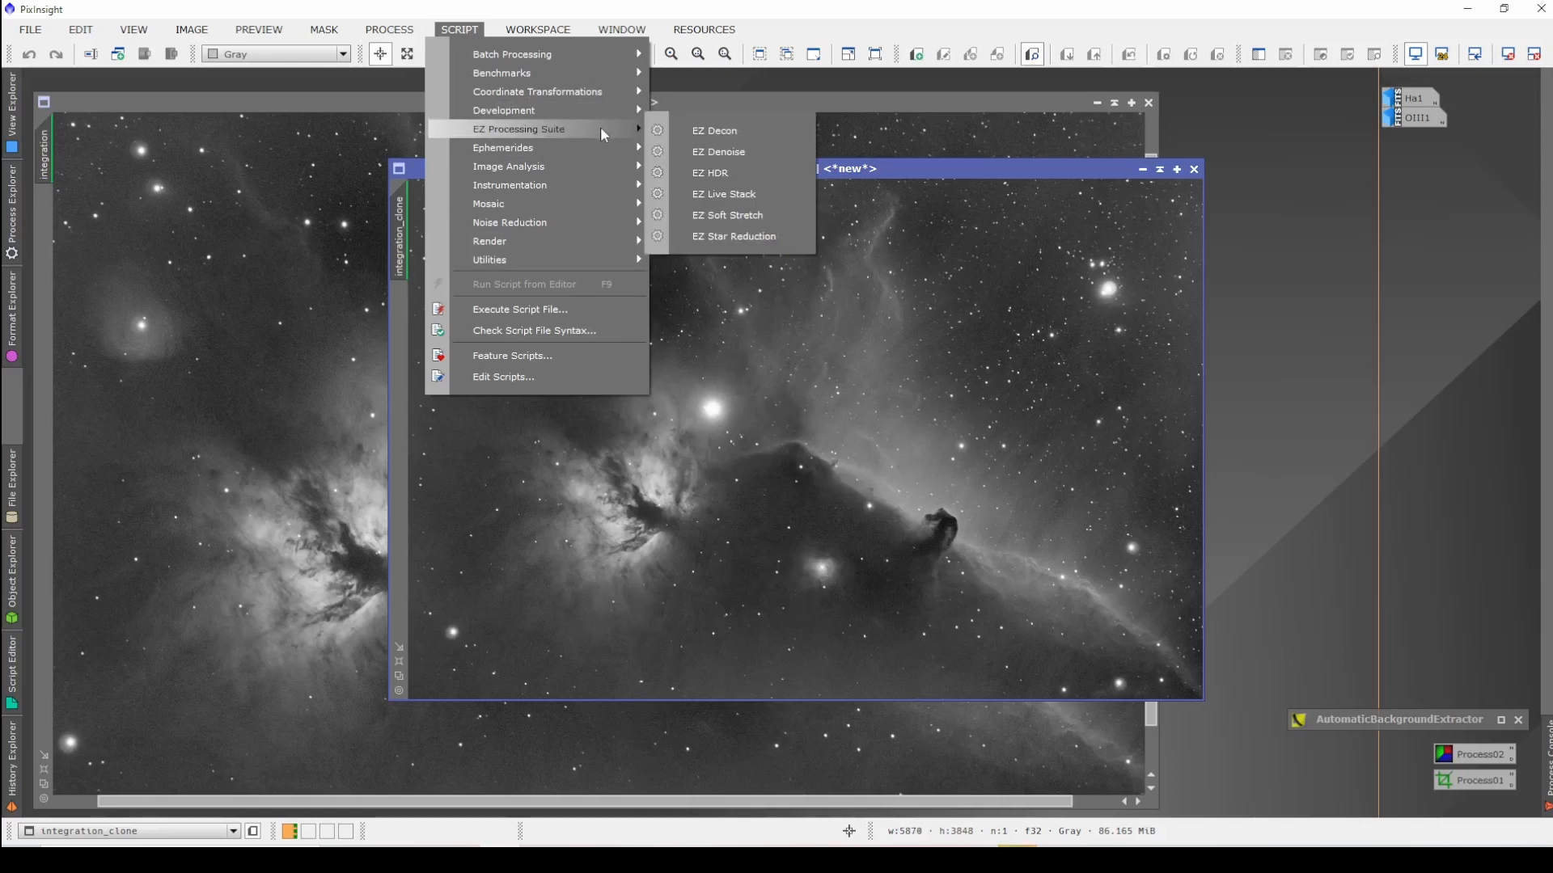
left_click(746, 150)
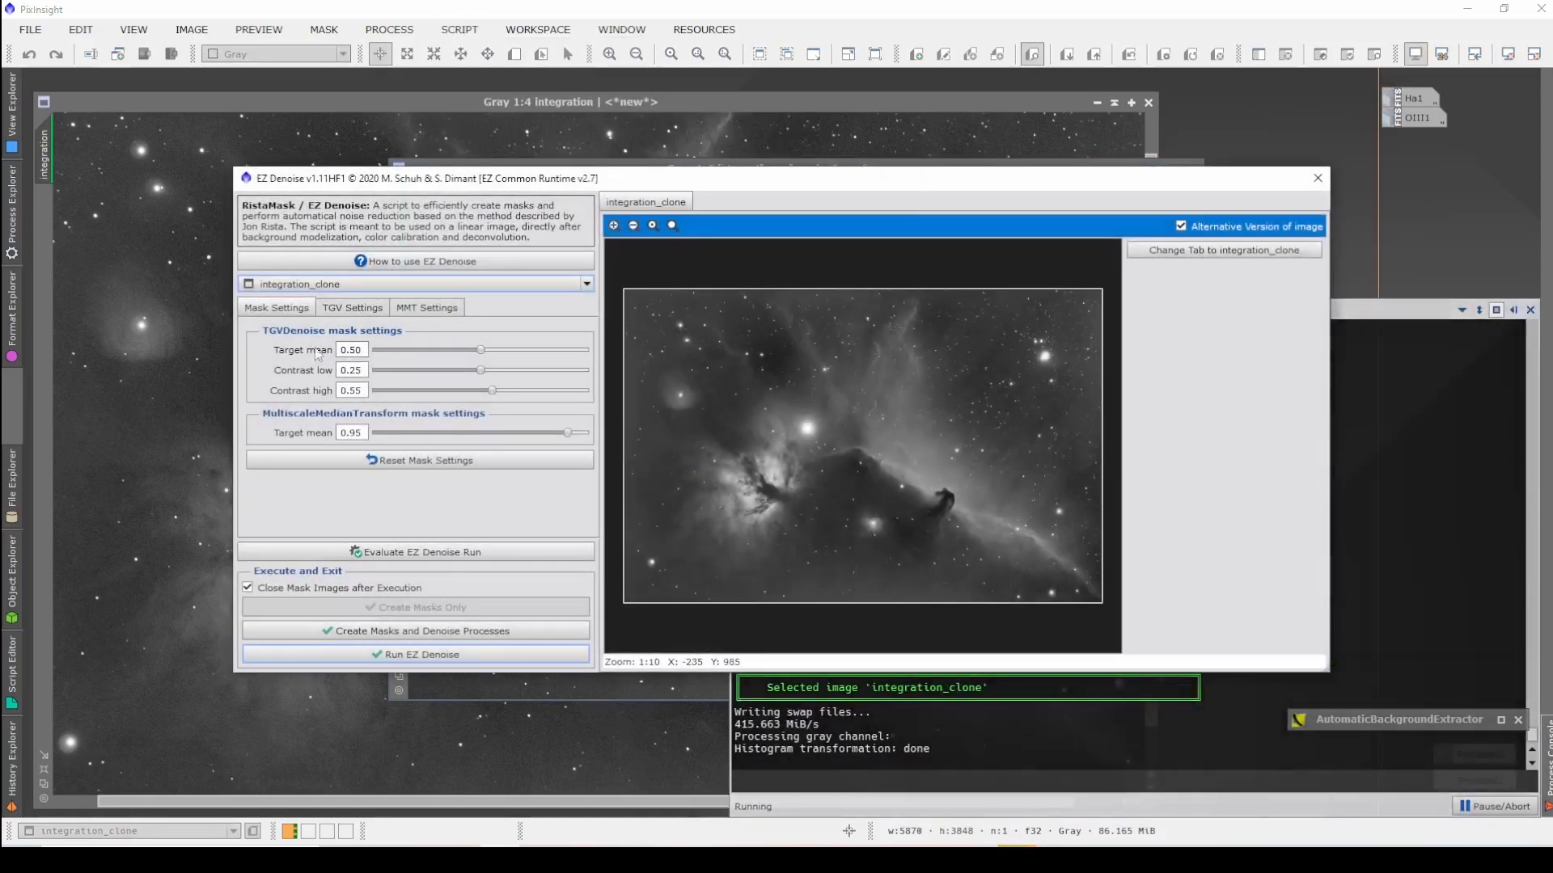
Step: Review the TGV and MMT settings in EZ Denoise and evaluate a denoise run with the default values
left_click(356, 310)
left_click(445, 315)
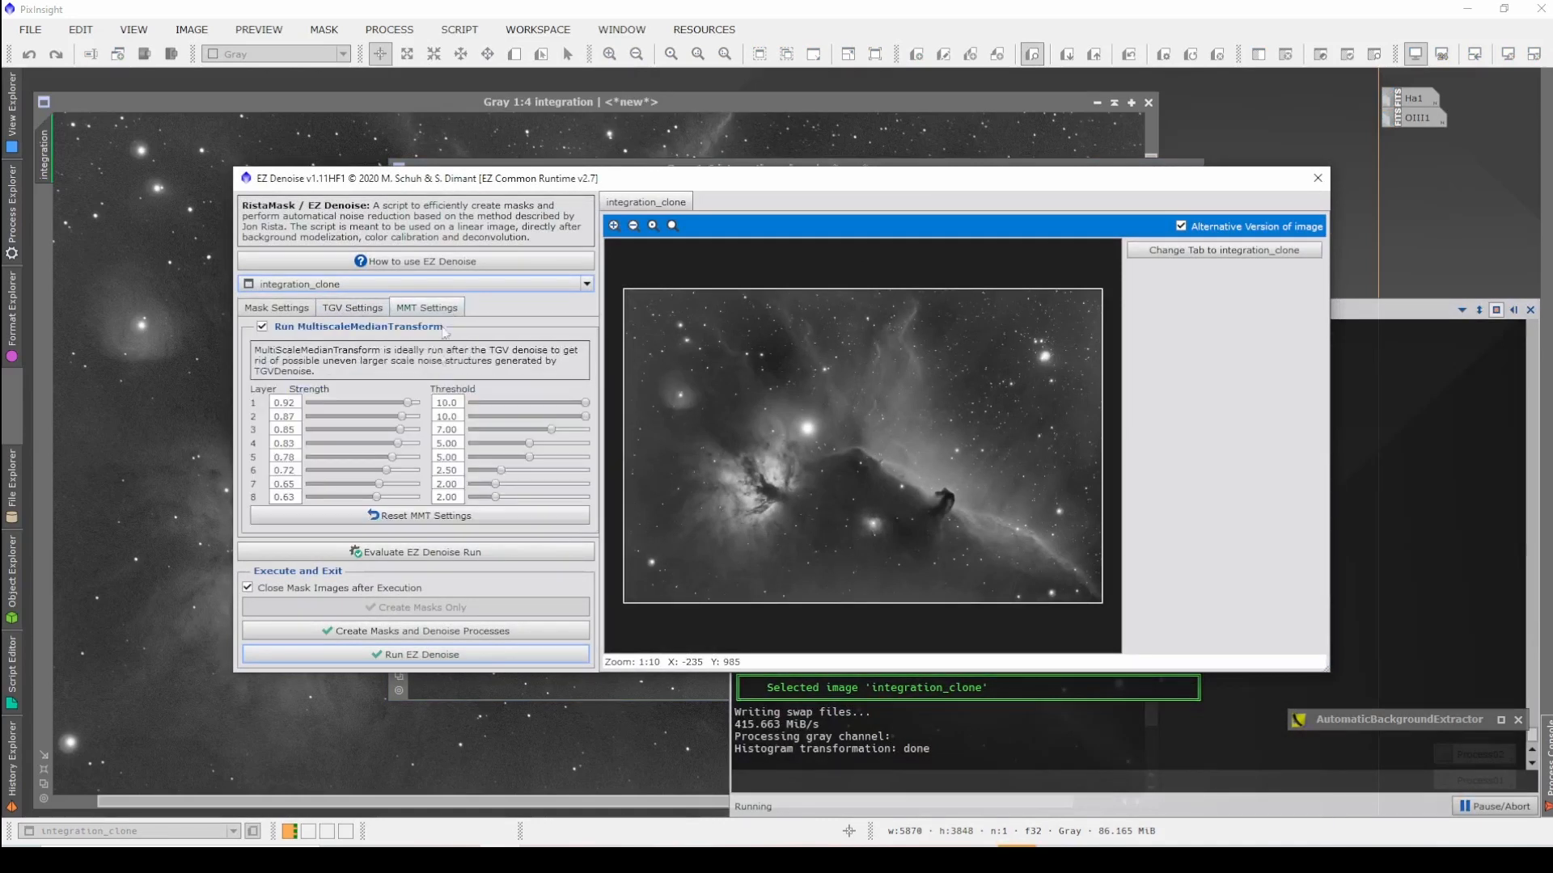
left_click(442, 550)
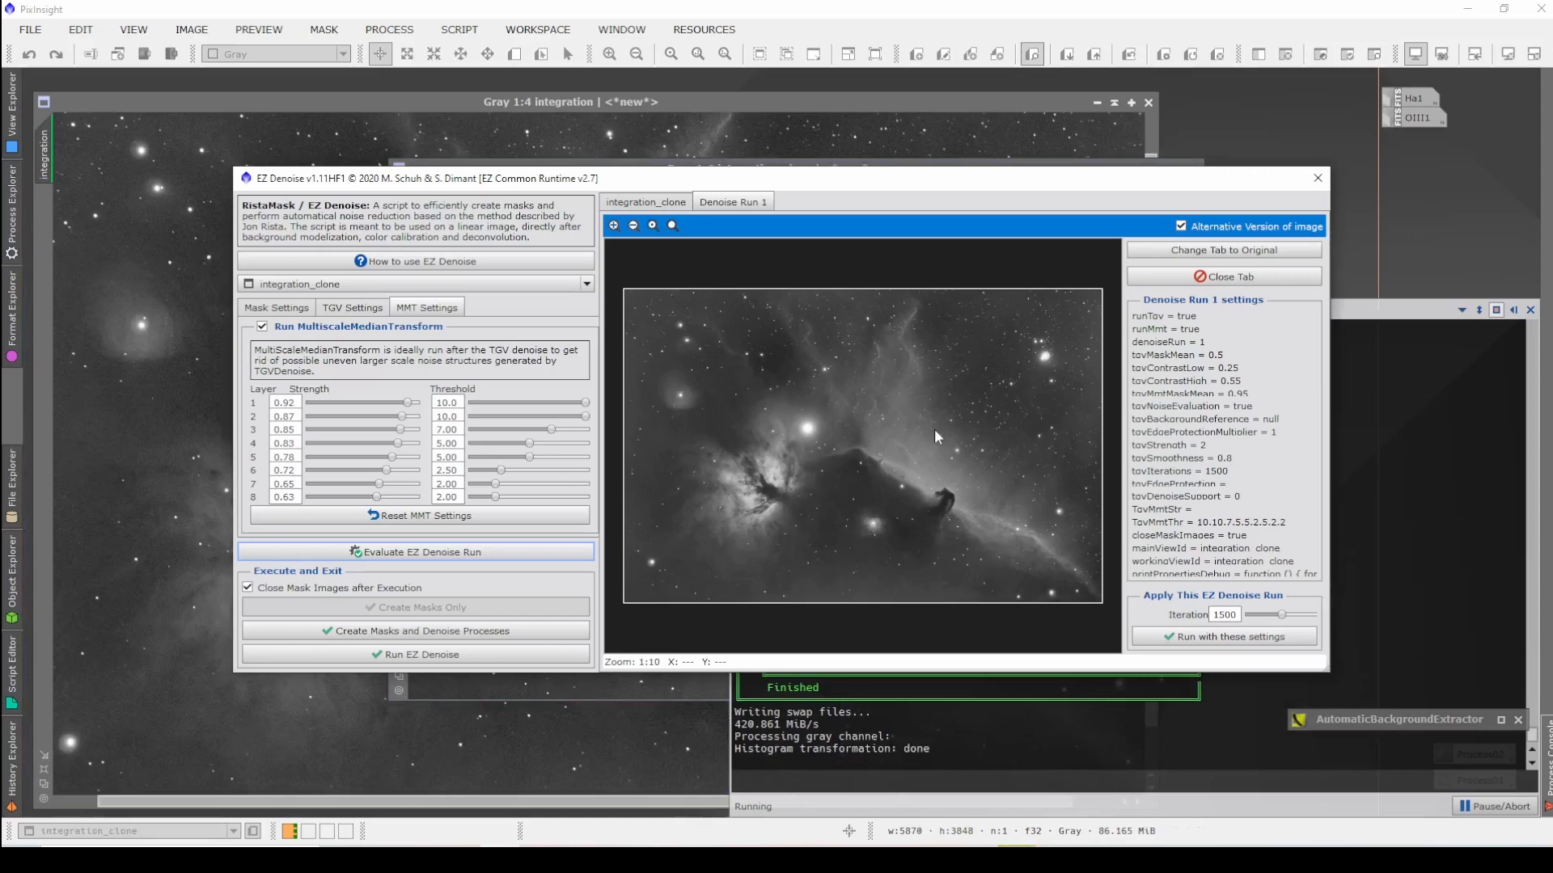
Step: Inspect the Denoise Run 1 preview around the Horsehead at 1:2 and run EZ Denoise on integration_clone
scroll(846, 455, "up", 2)
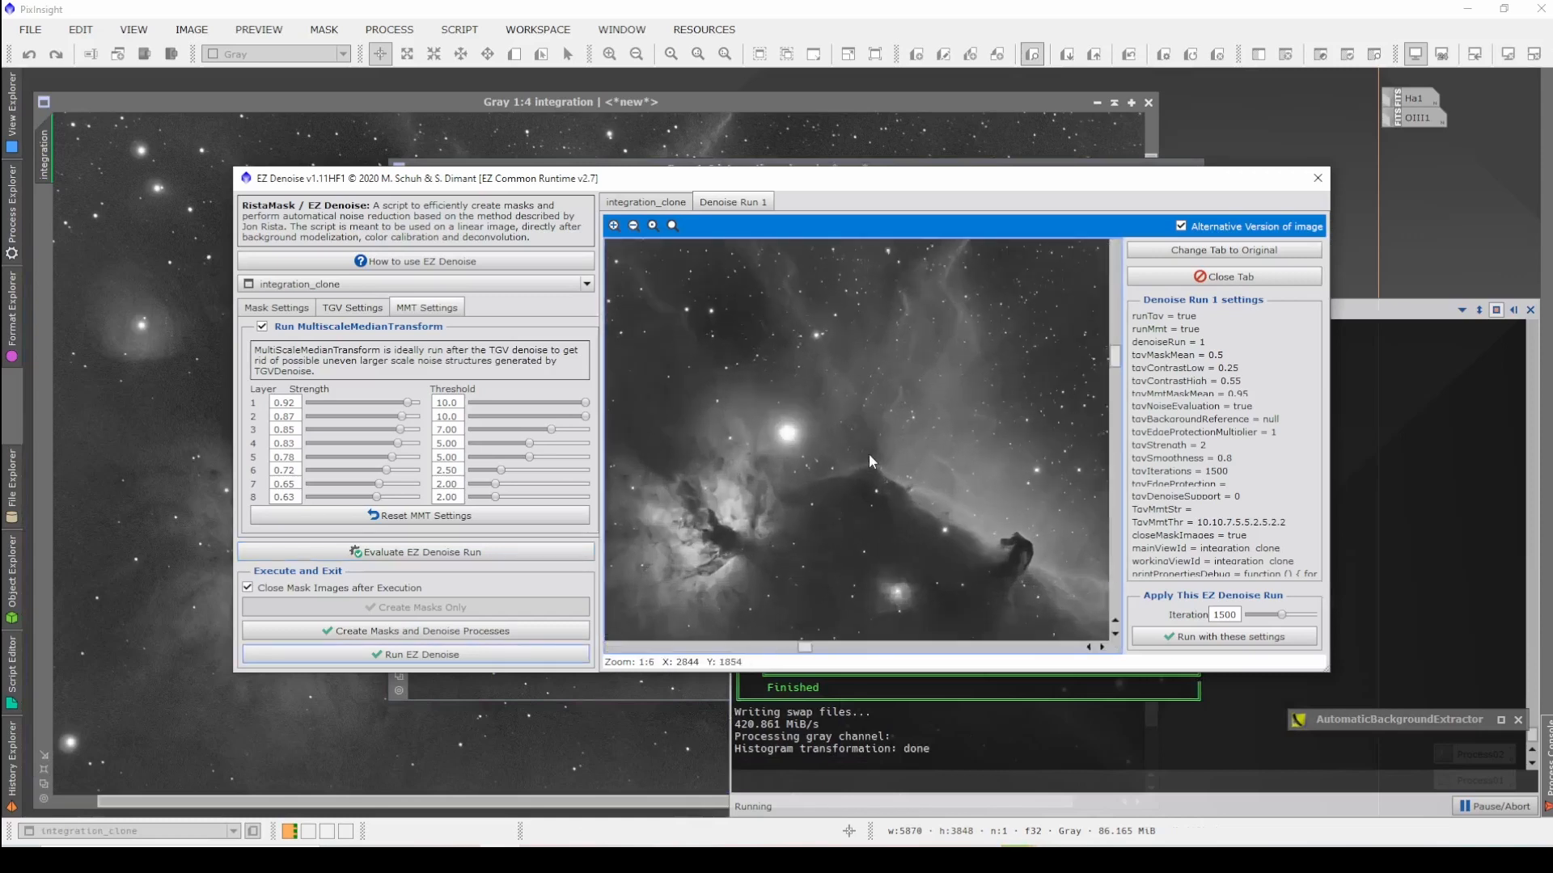
scroll(870, 461, "up", 4)
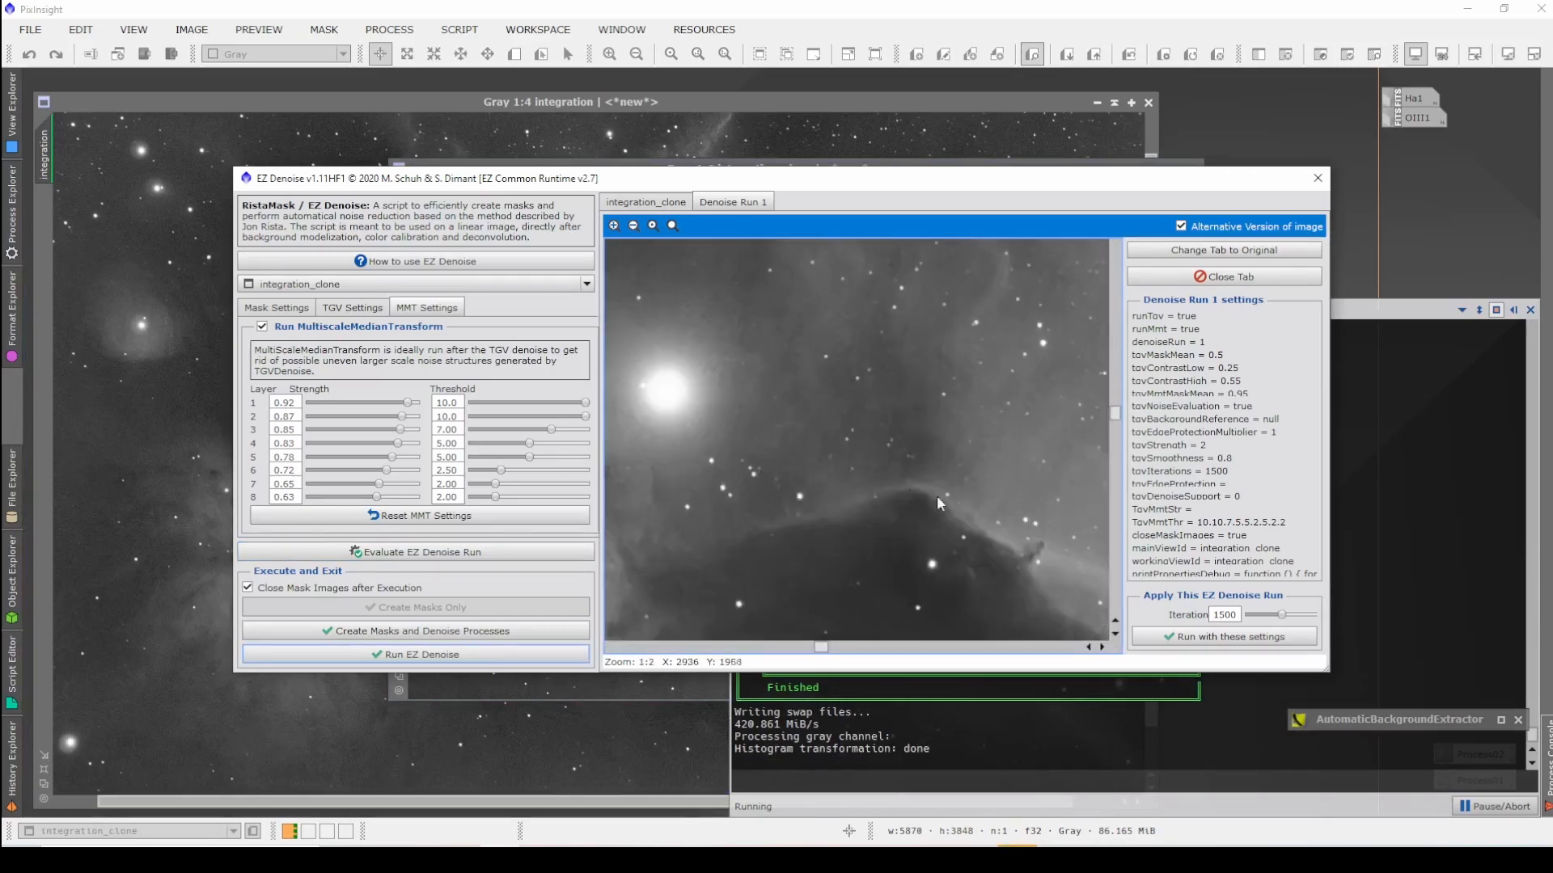
left_click_drag(821, 647, 904, 647)
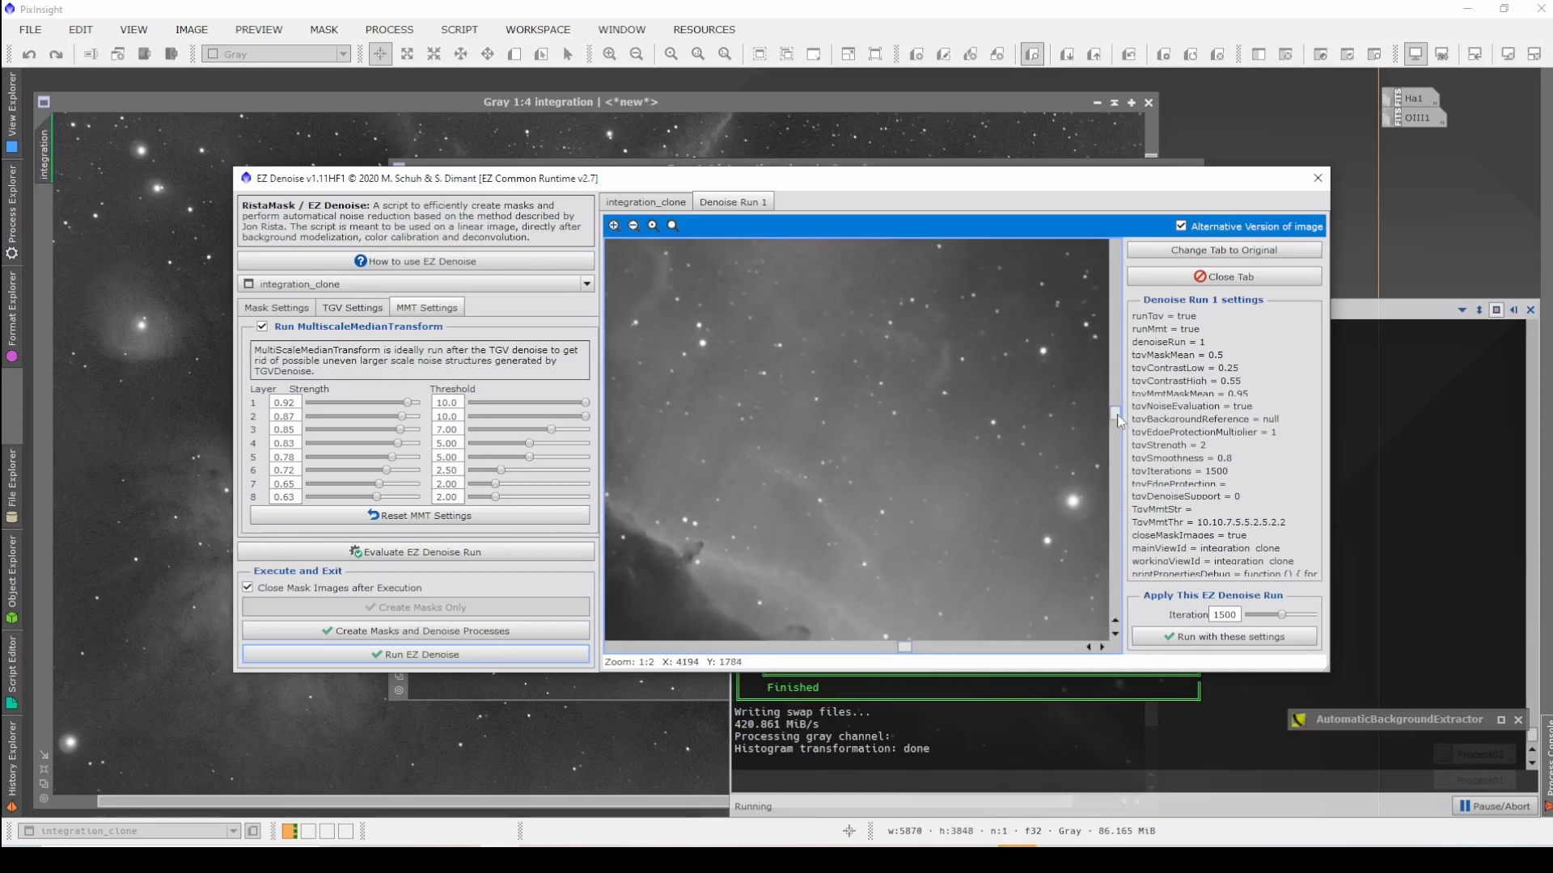
left_click_drag(1118, 421, 1125, 489)
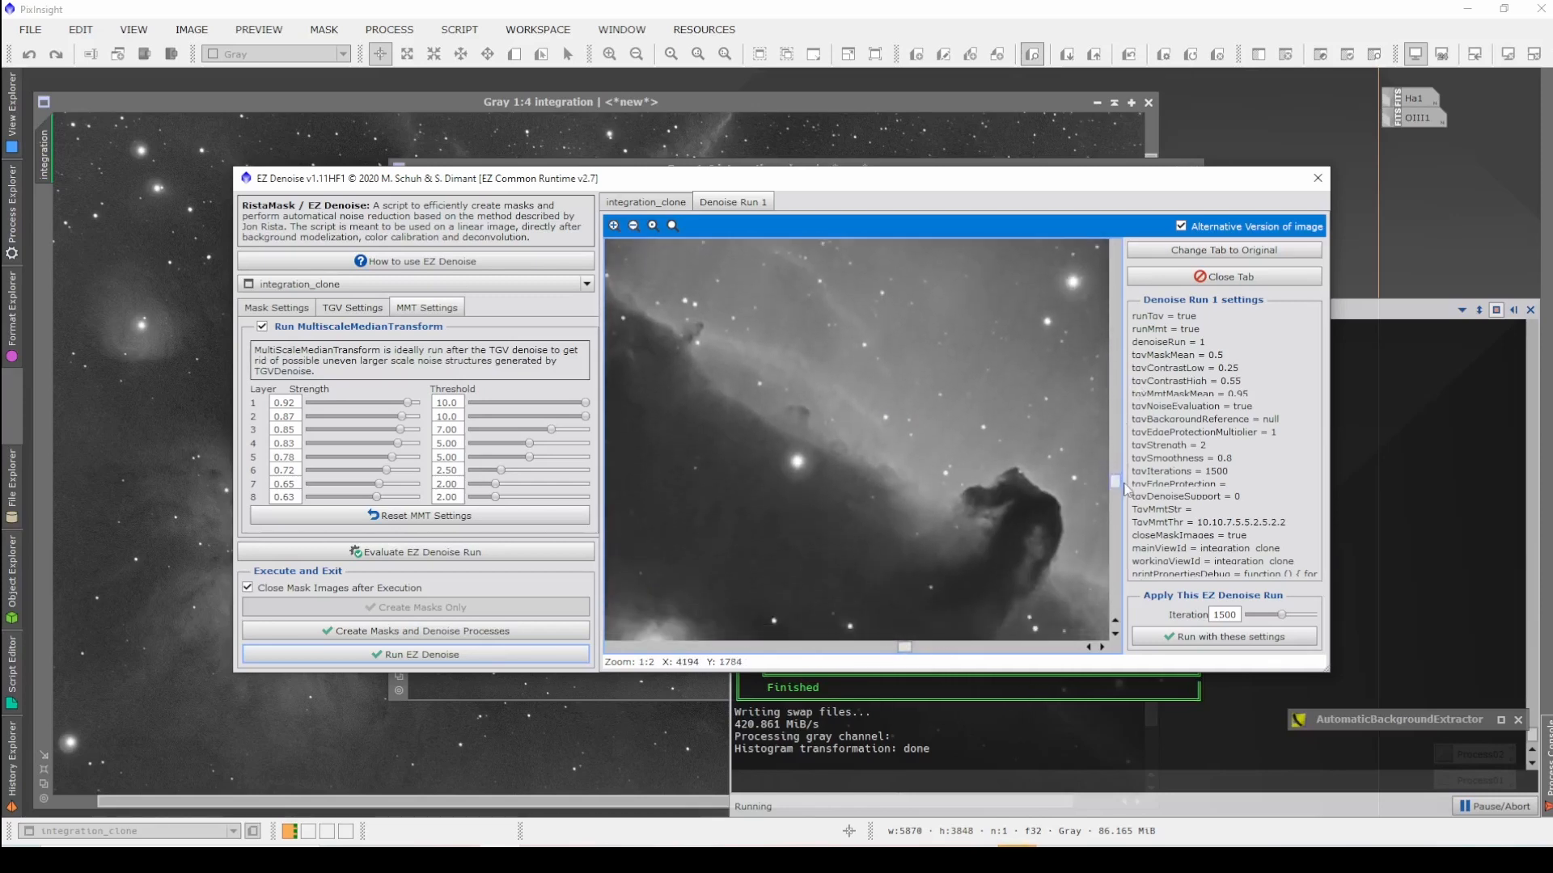
left_click(470, 655)
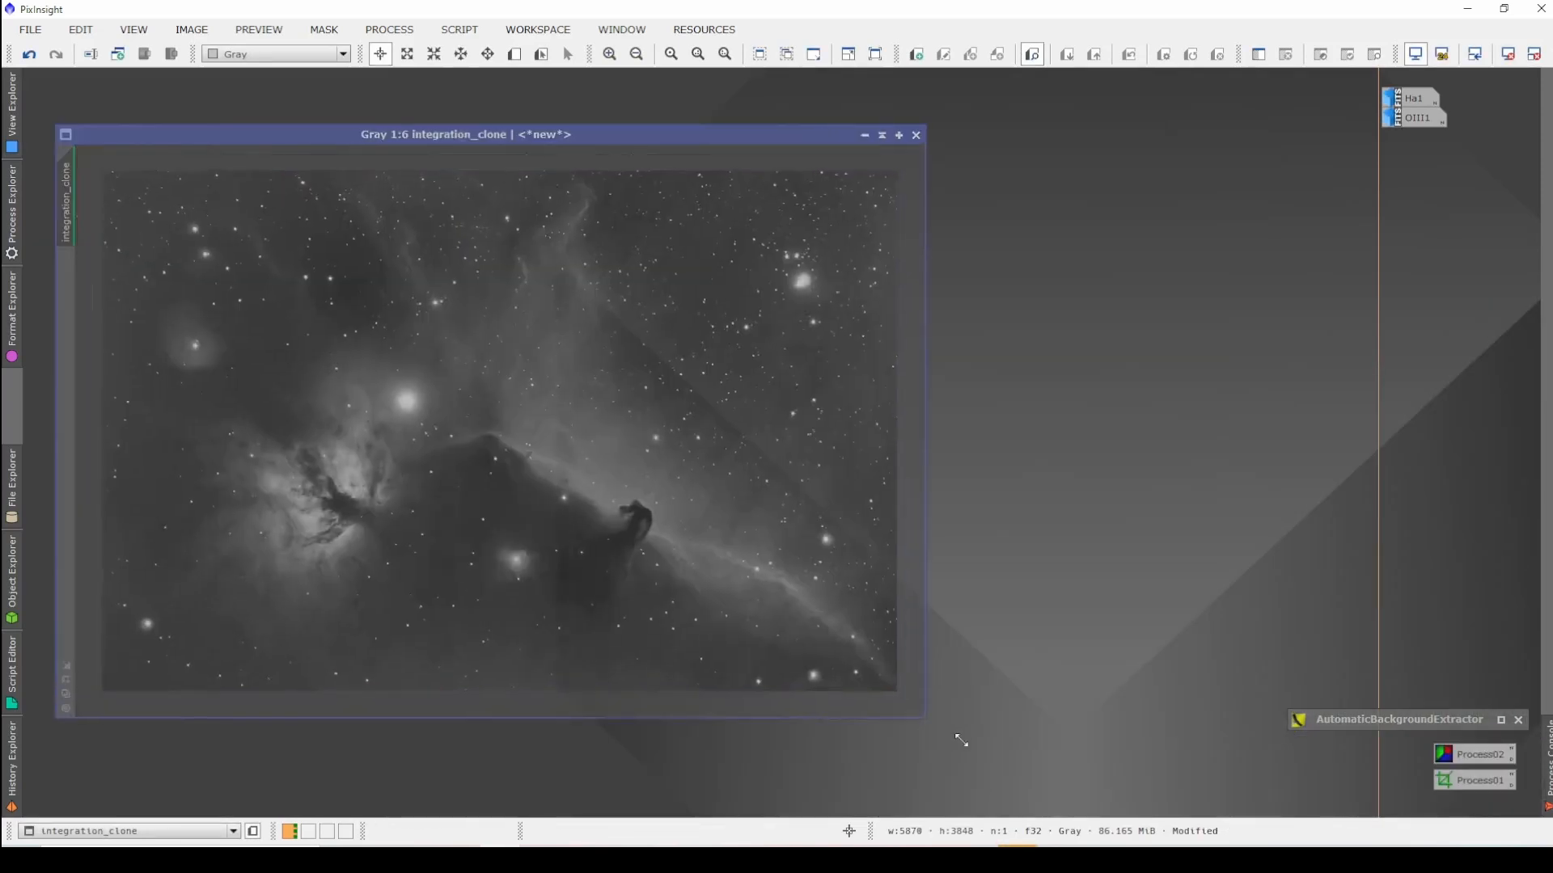
Step: Enlarge the integration_clone window and examine the denoised nebula at closer magnification
left_click_drag(963, 738, 987, 756)
scroll(650, 520, "up", 5)
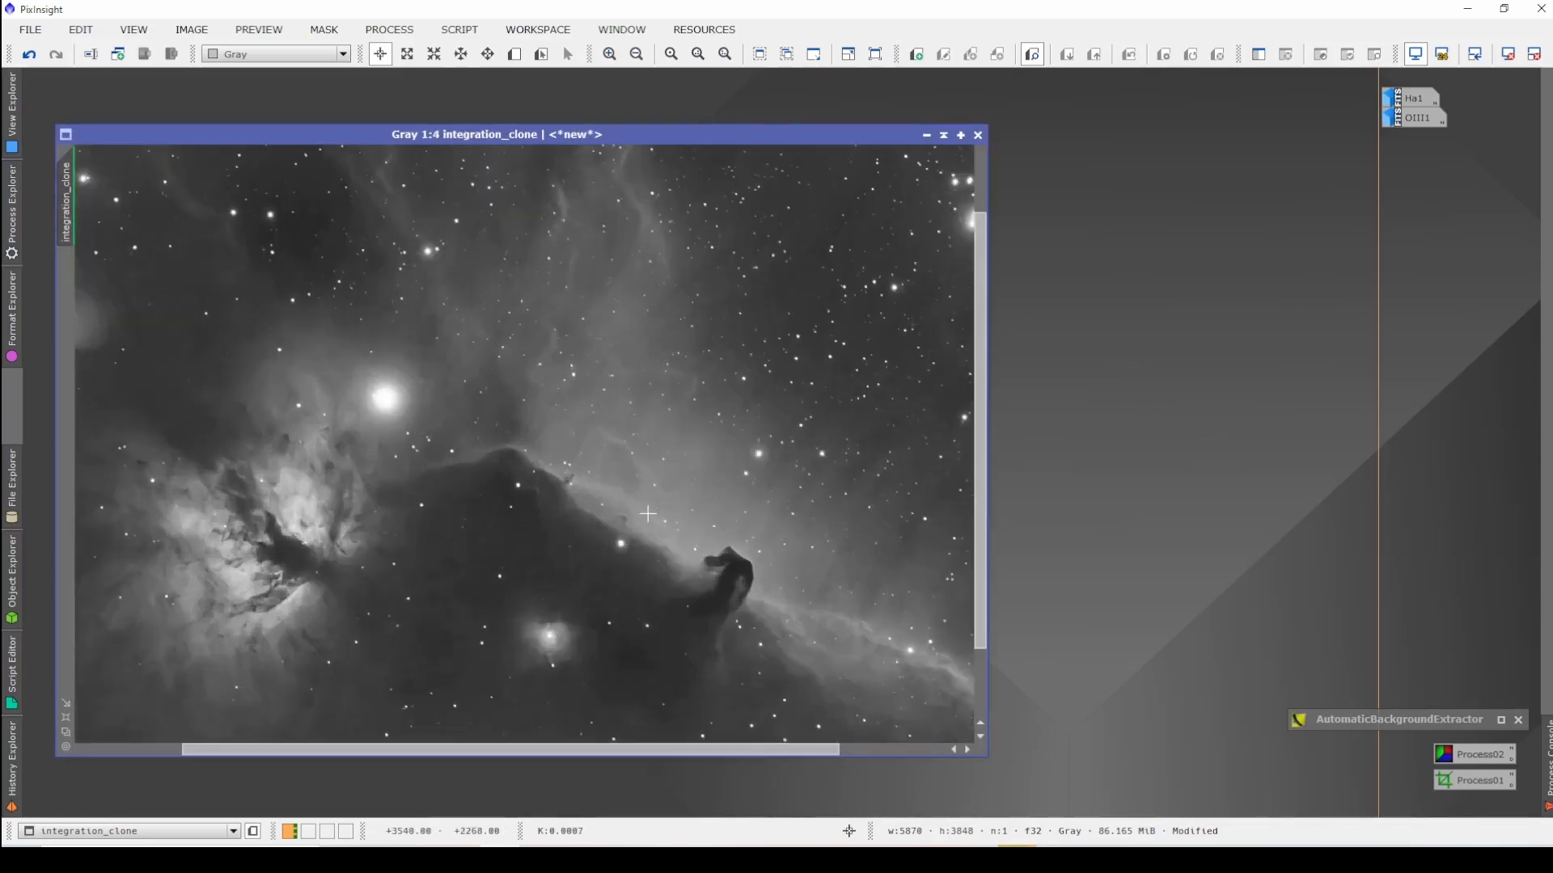
scroll(651, 520, "down", 5)
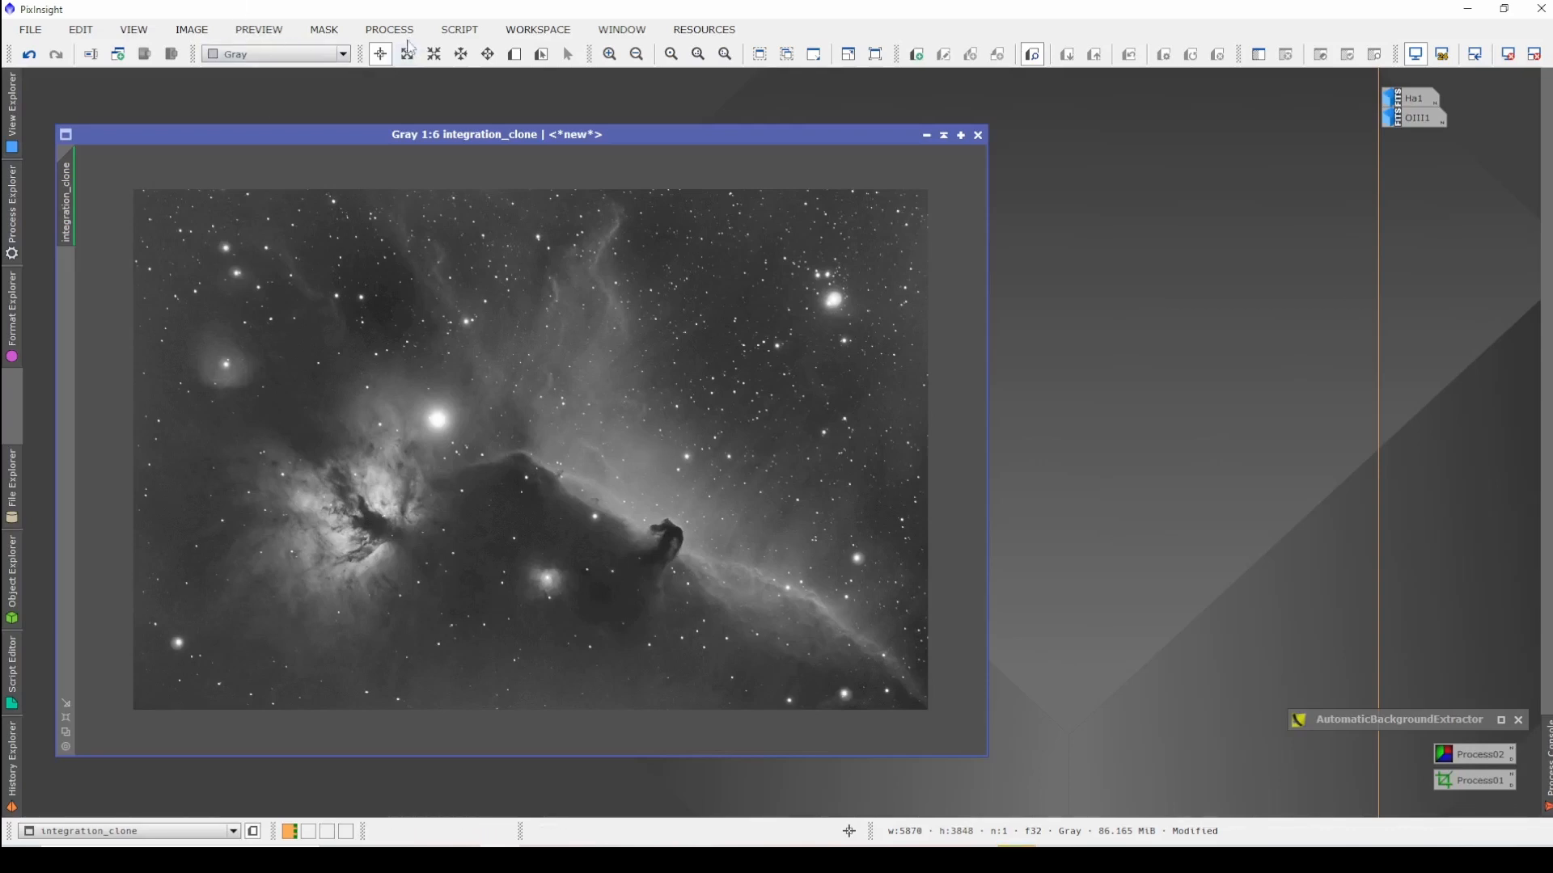
Step: Remove the screen stretch from integration_clone and open HistogramTransformation beside it with a real-time preview and default values
key("ctrl+F12")
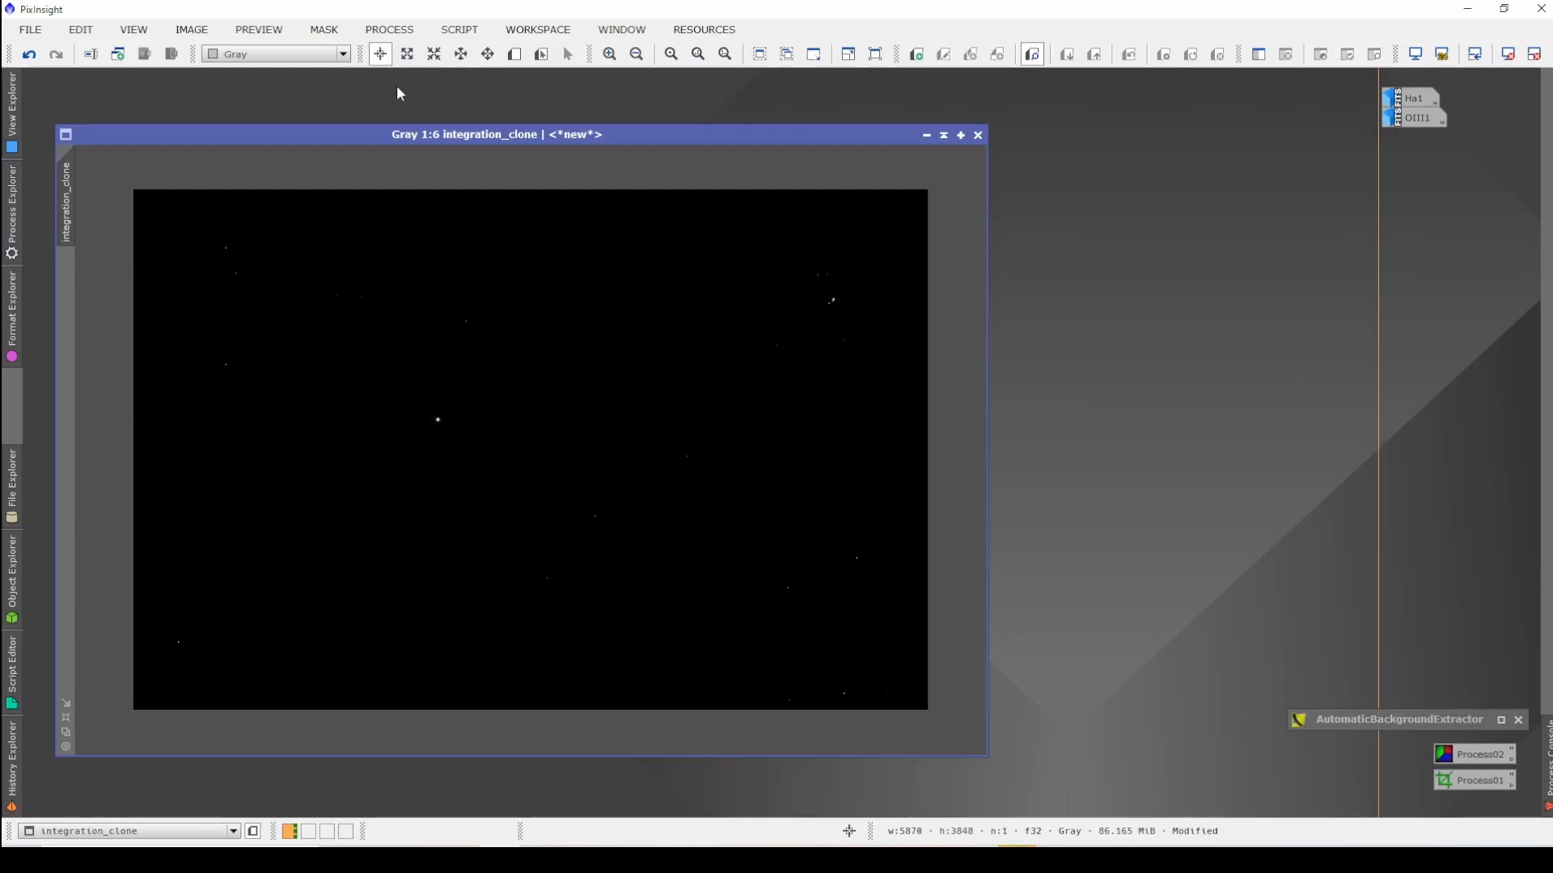
left_click(391, 30)
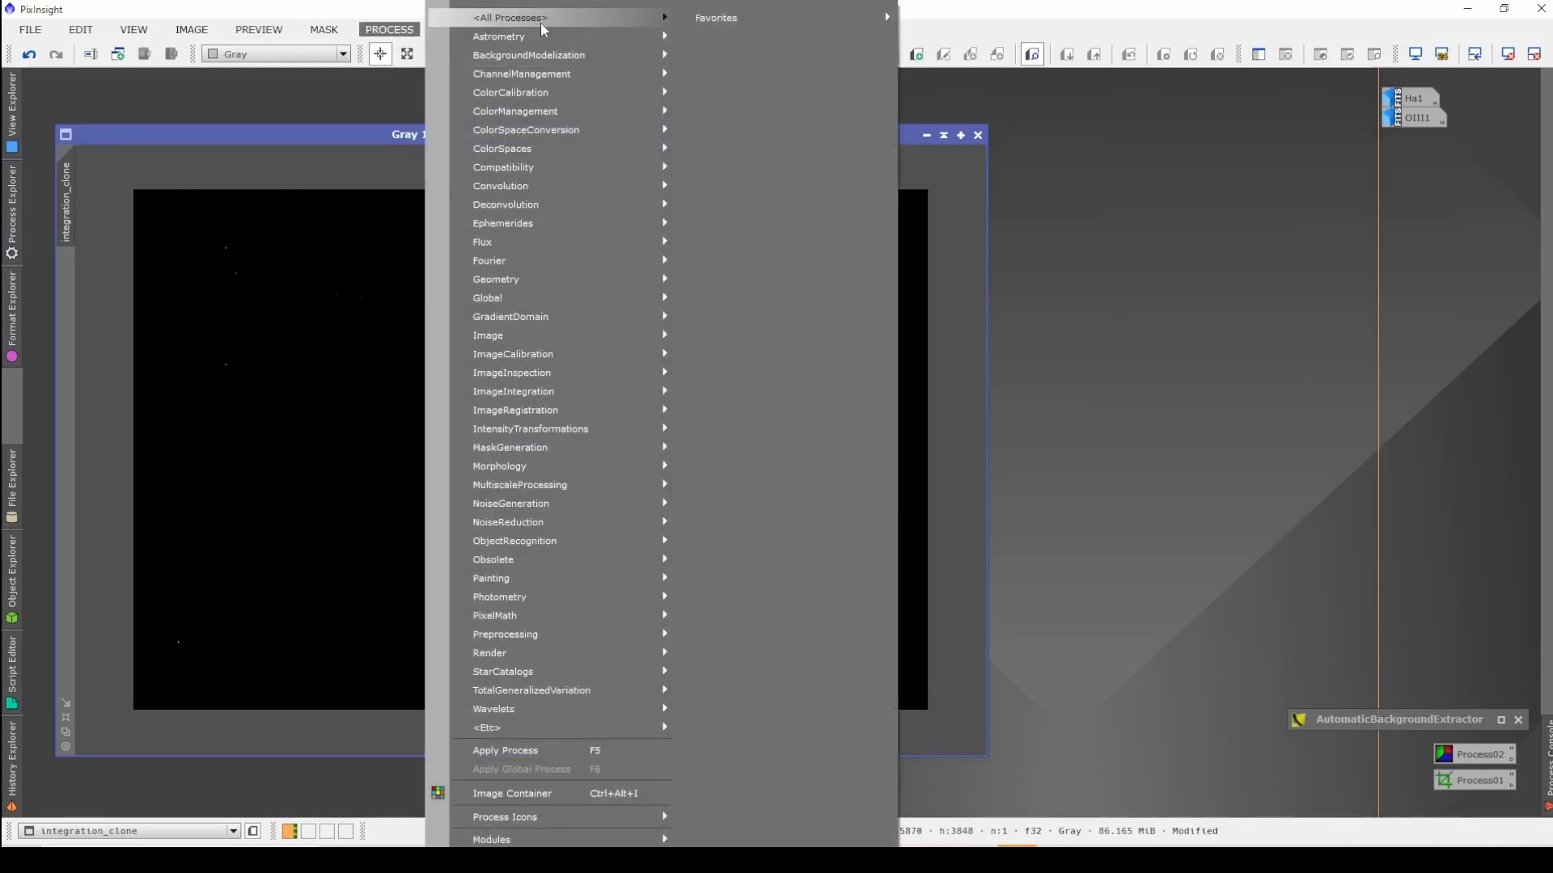
mouse_move(542, 30)
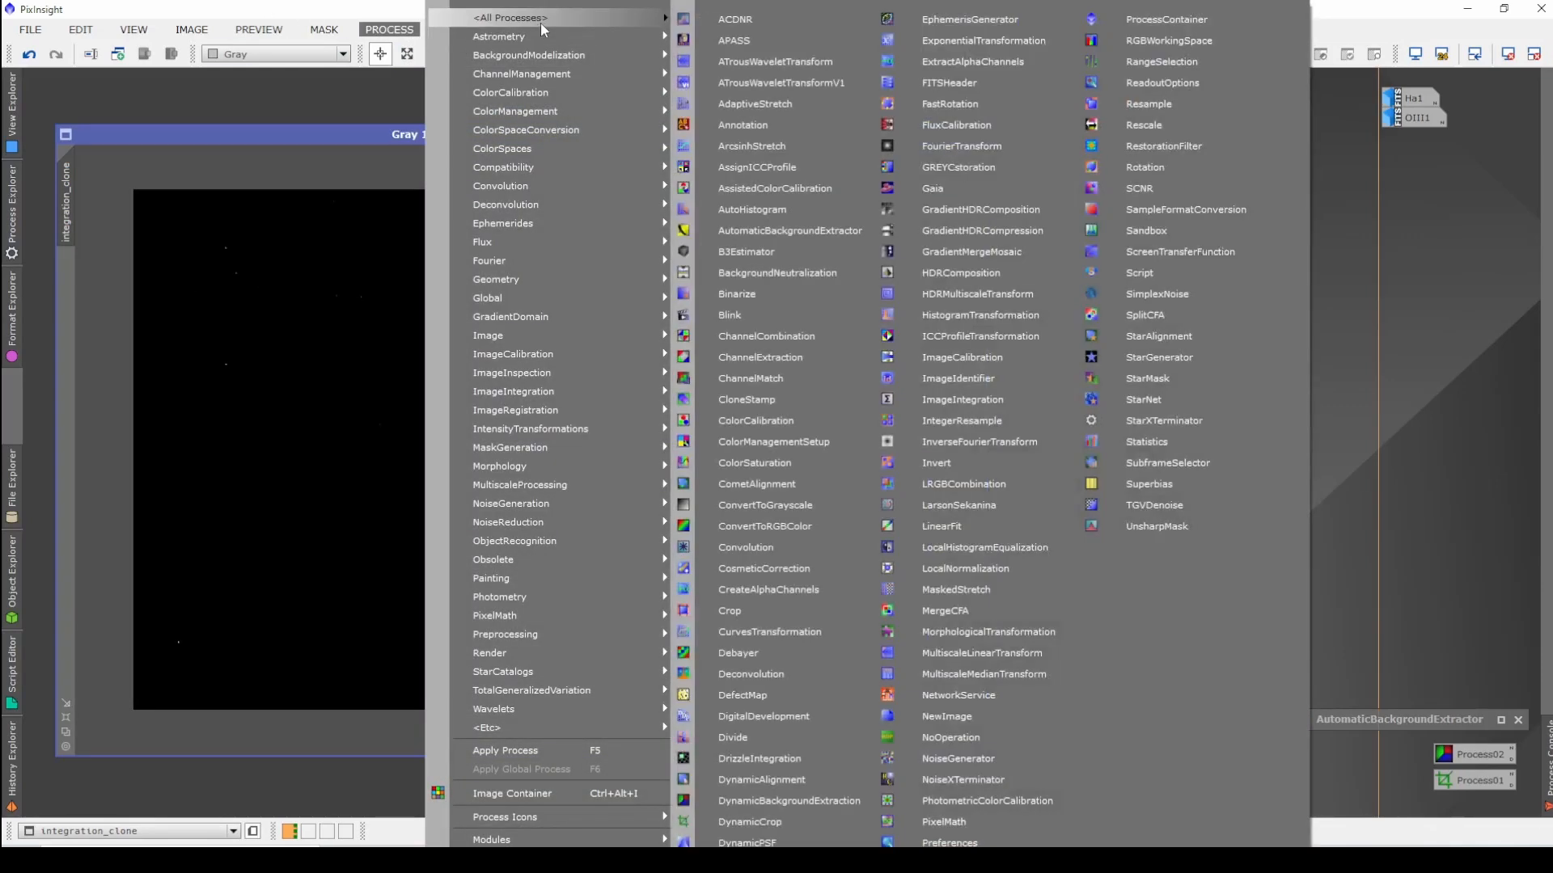
left_click(980, 315)
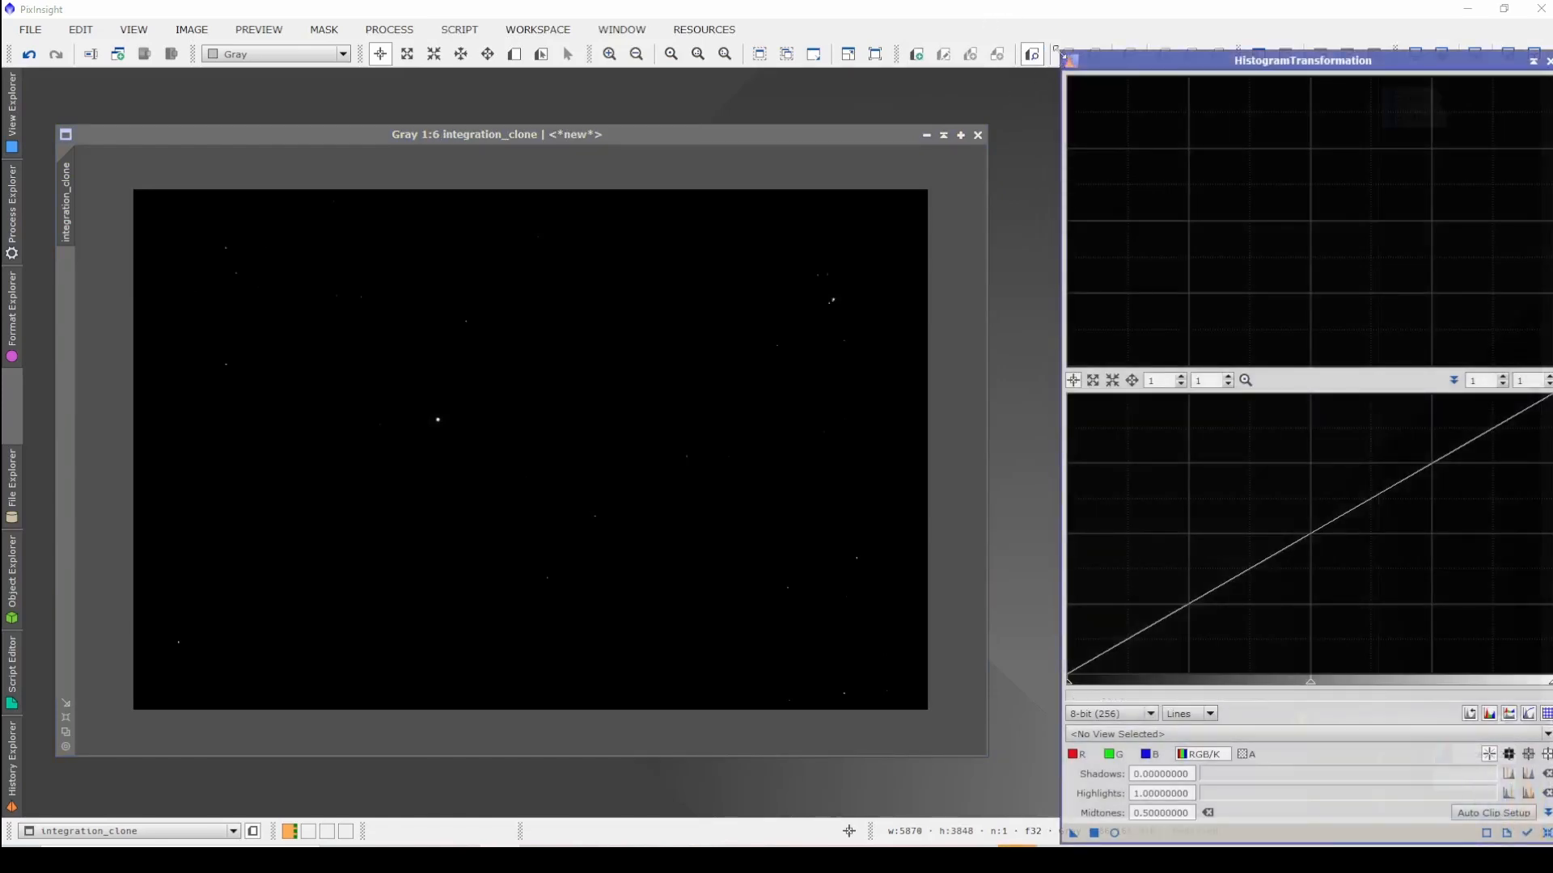
left_click_drag(1061, 54, 1052, 106)
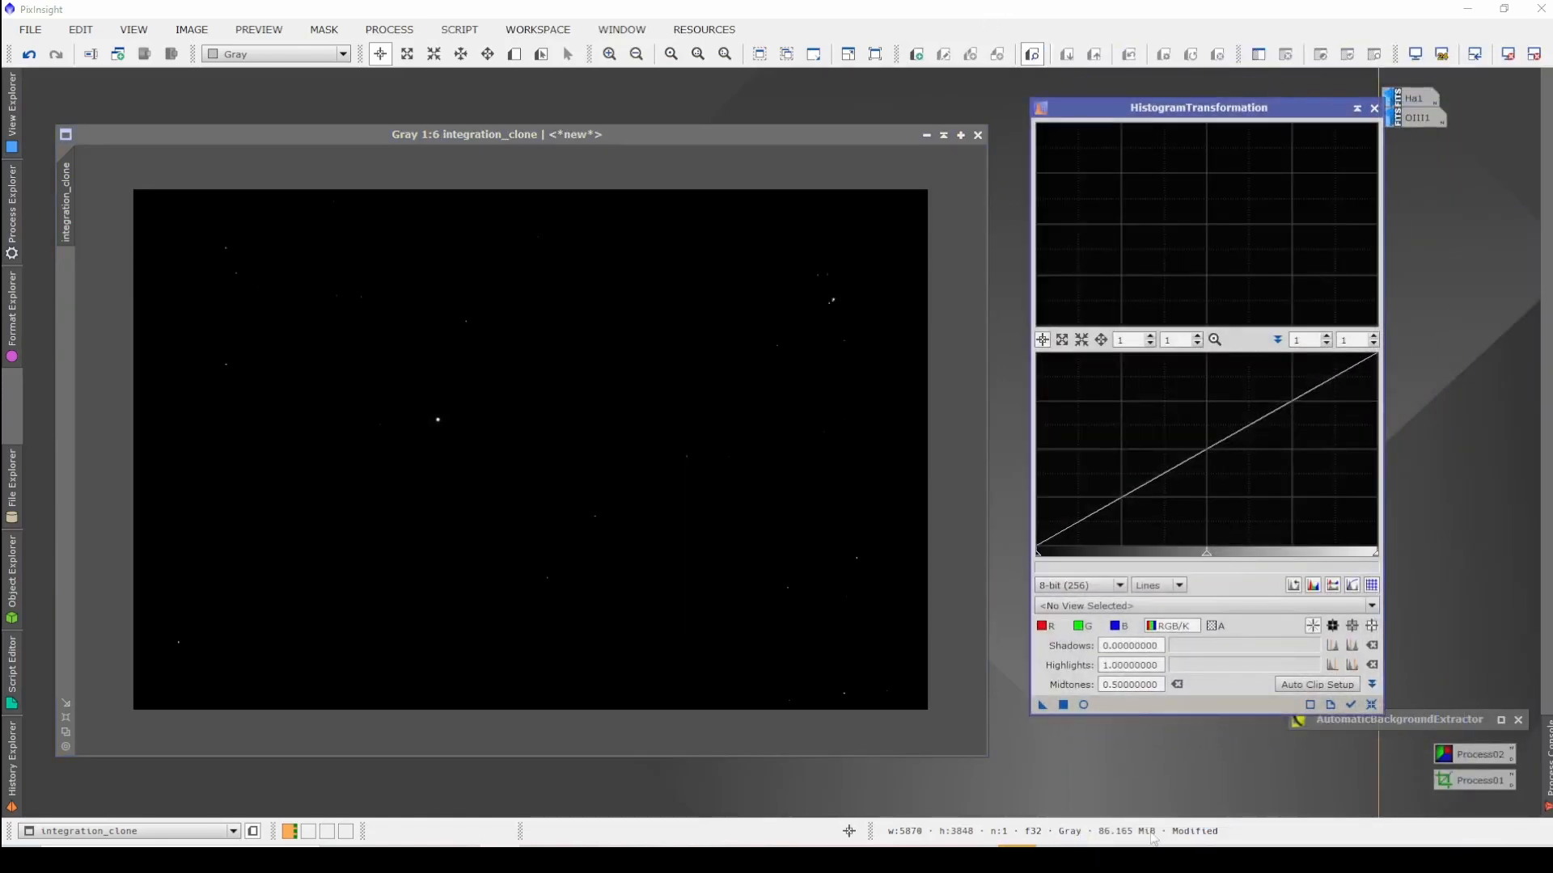
left_click(1085, 706)
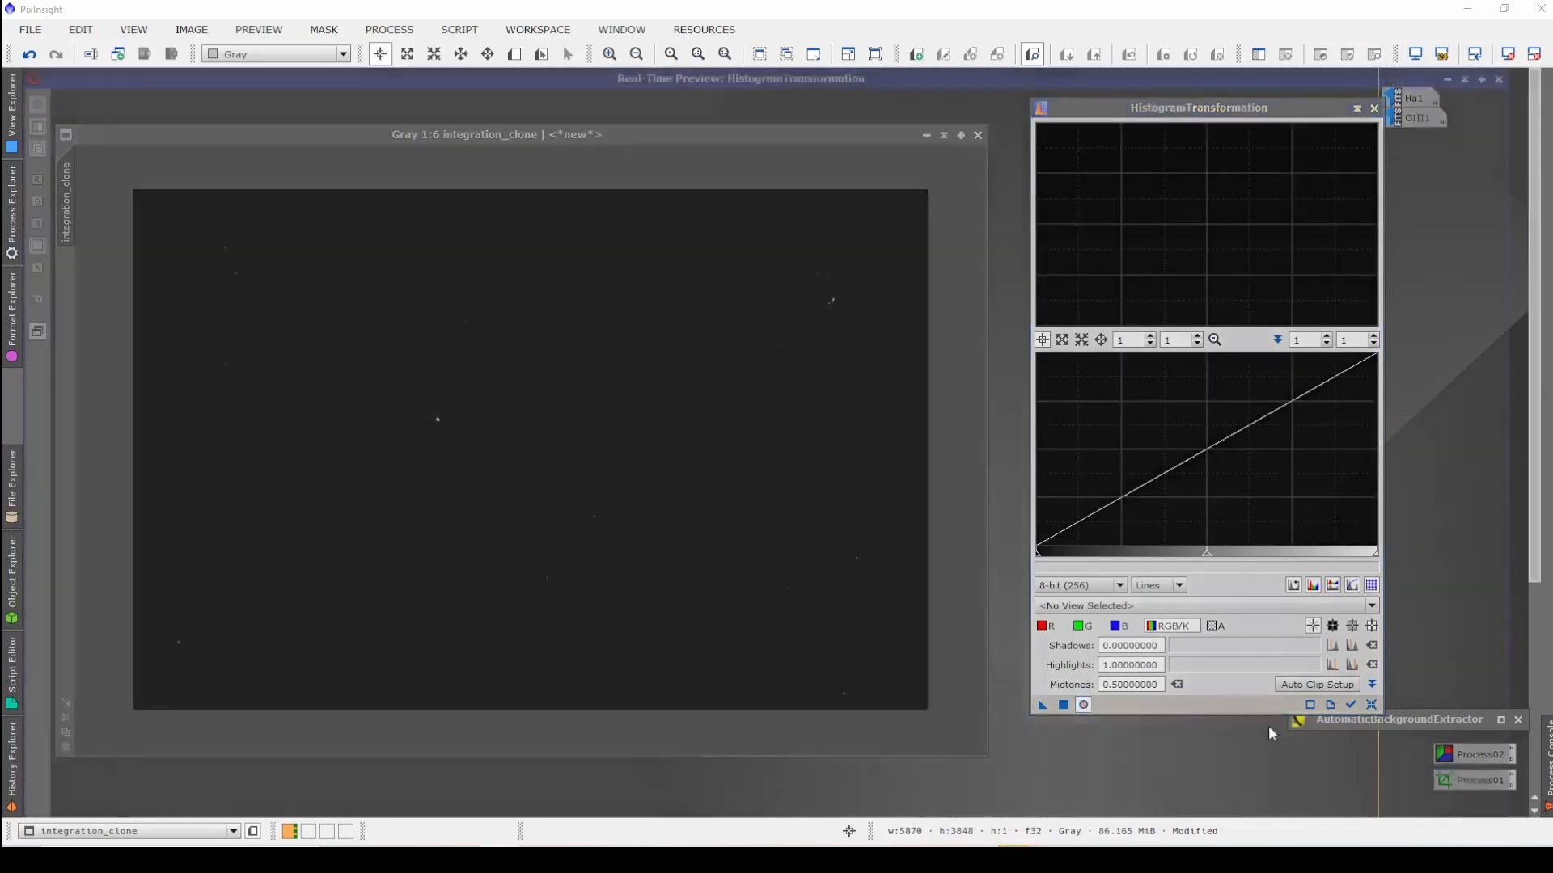
left_click(1368, 707)
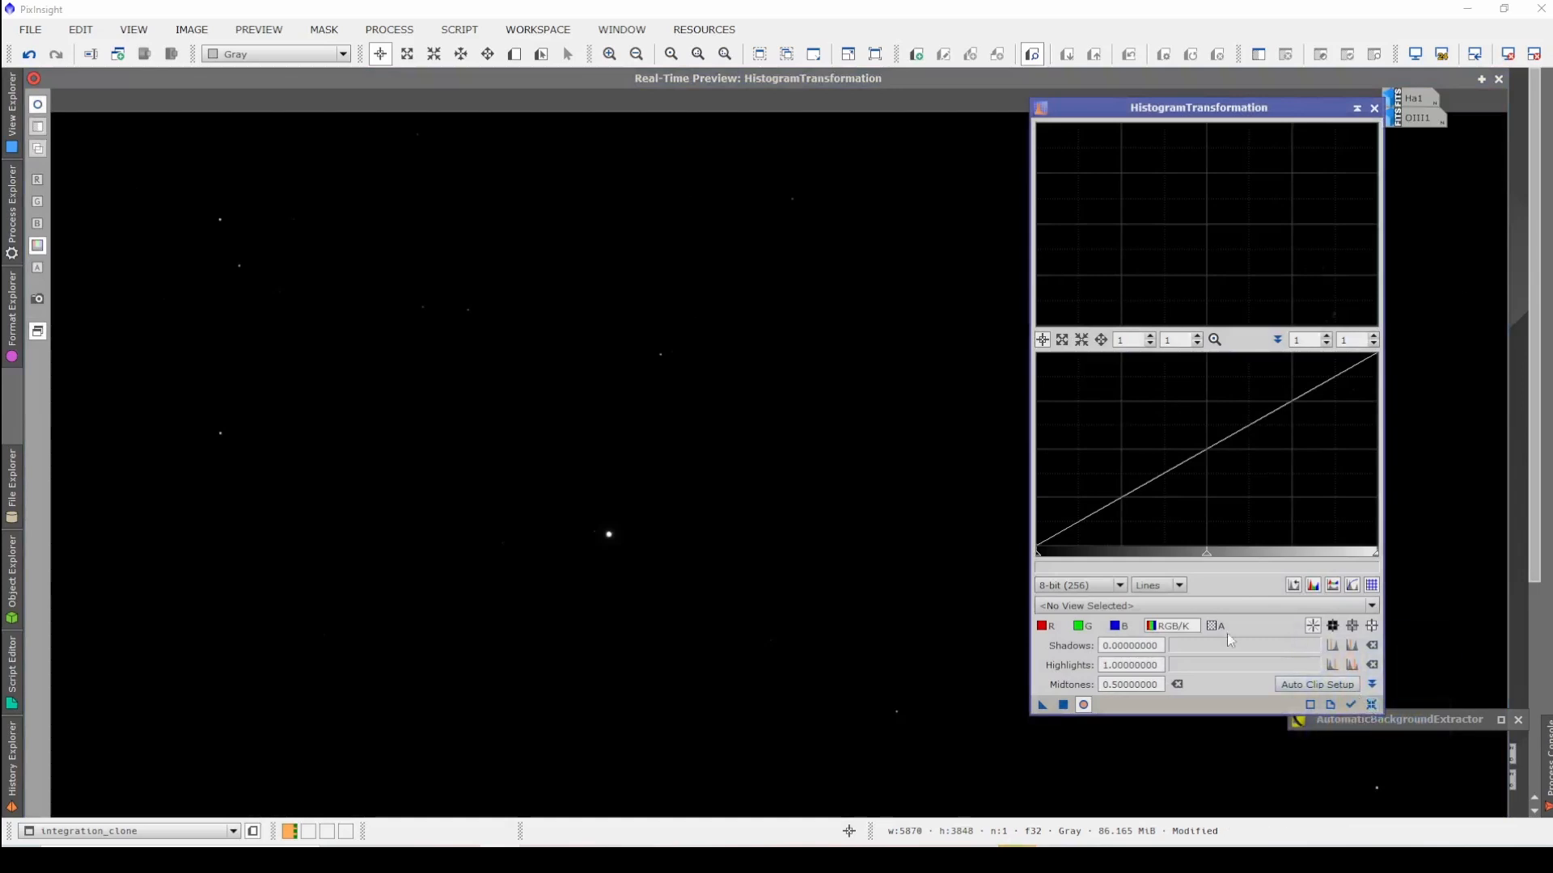
Step: Stretch integration_clone with midtones at 0.10476190, tracking the active view in HistogramTransformation, and reset the process parameters
left_click_drag(1208, 558, 1040, 566)
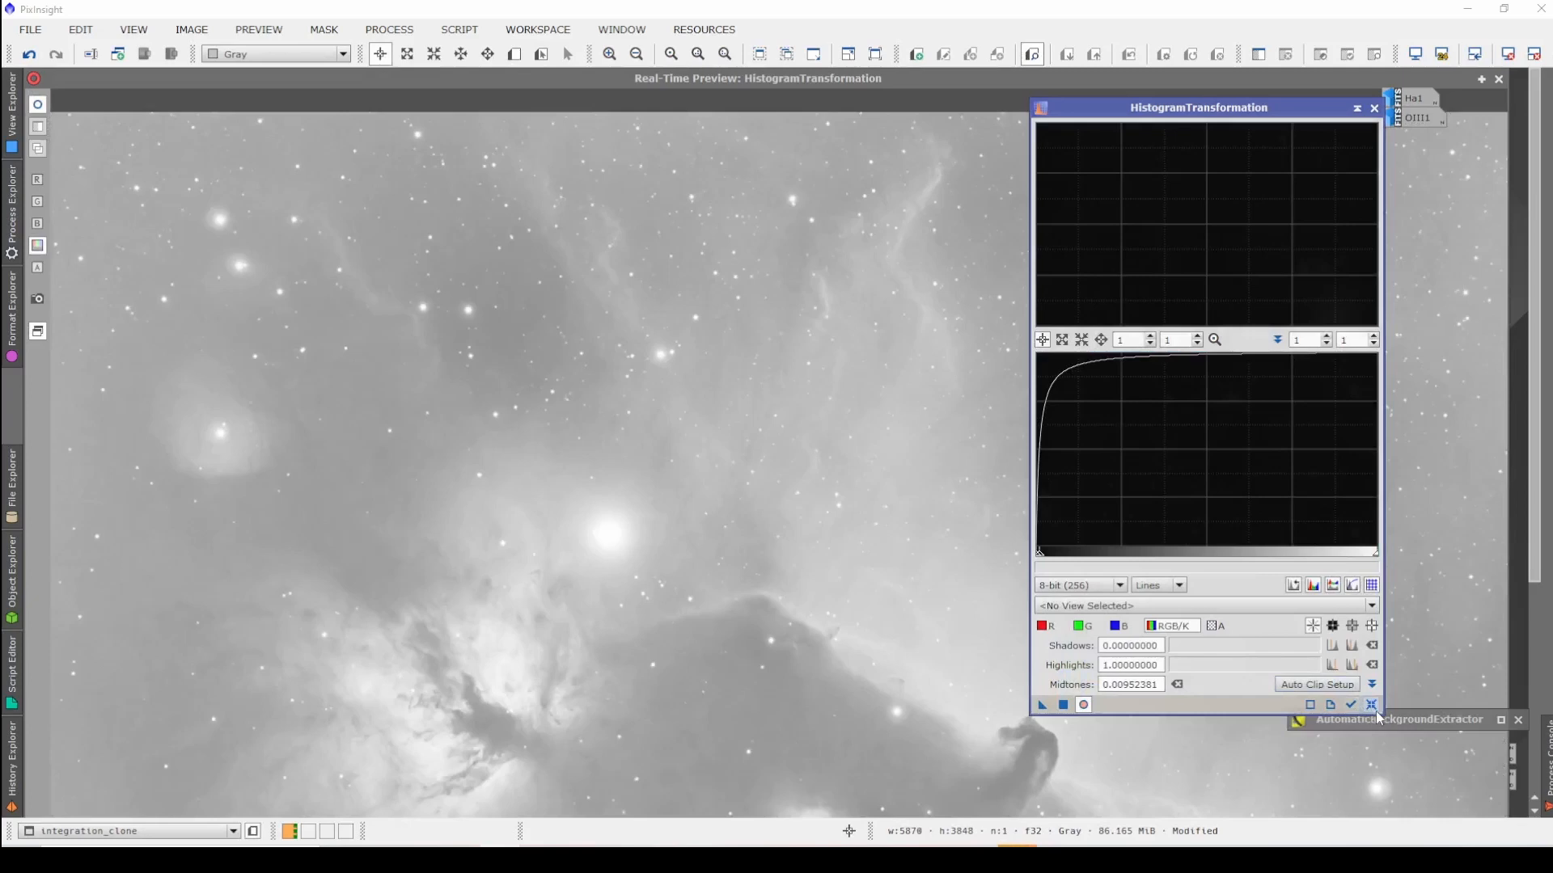
left_click(1371, 705)
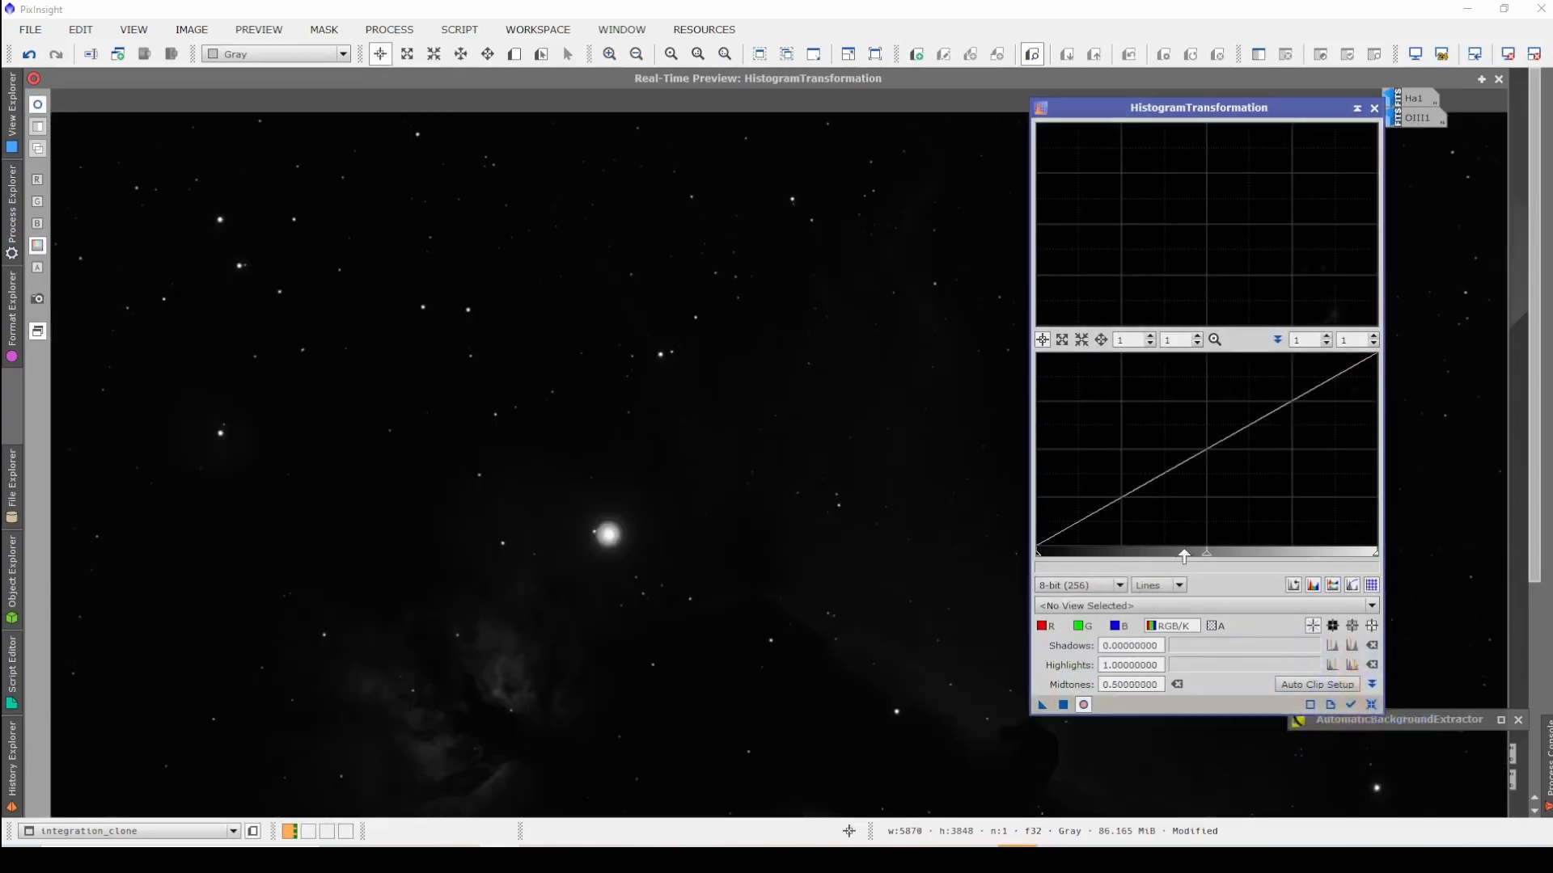
left_click_drag(1208, 558, 1072, 558)
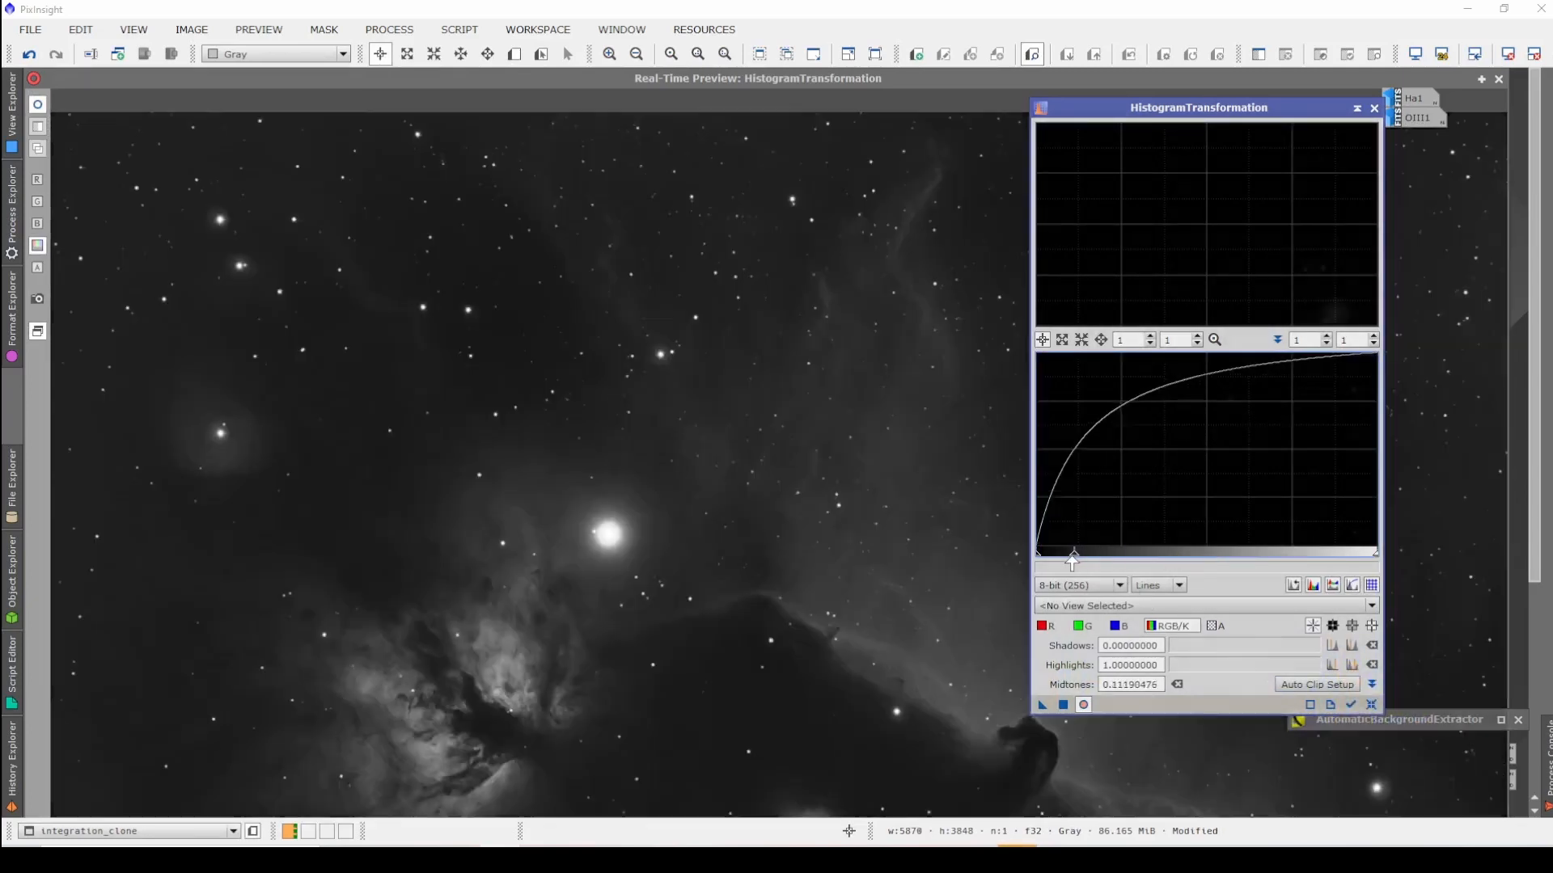
left_click(1350, 706)
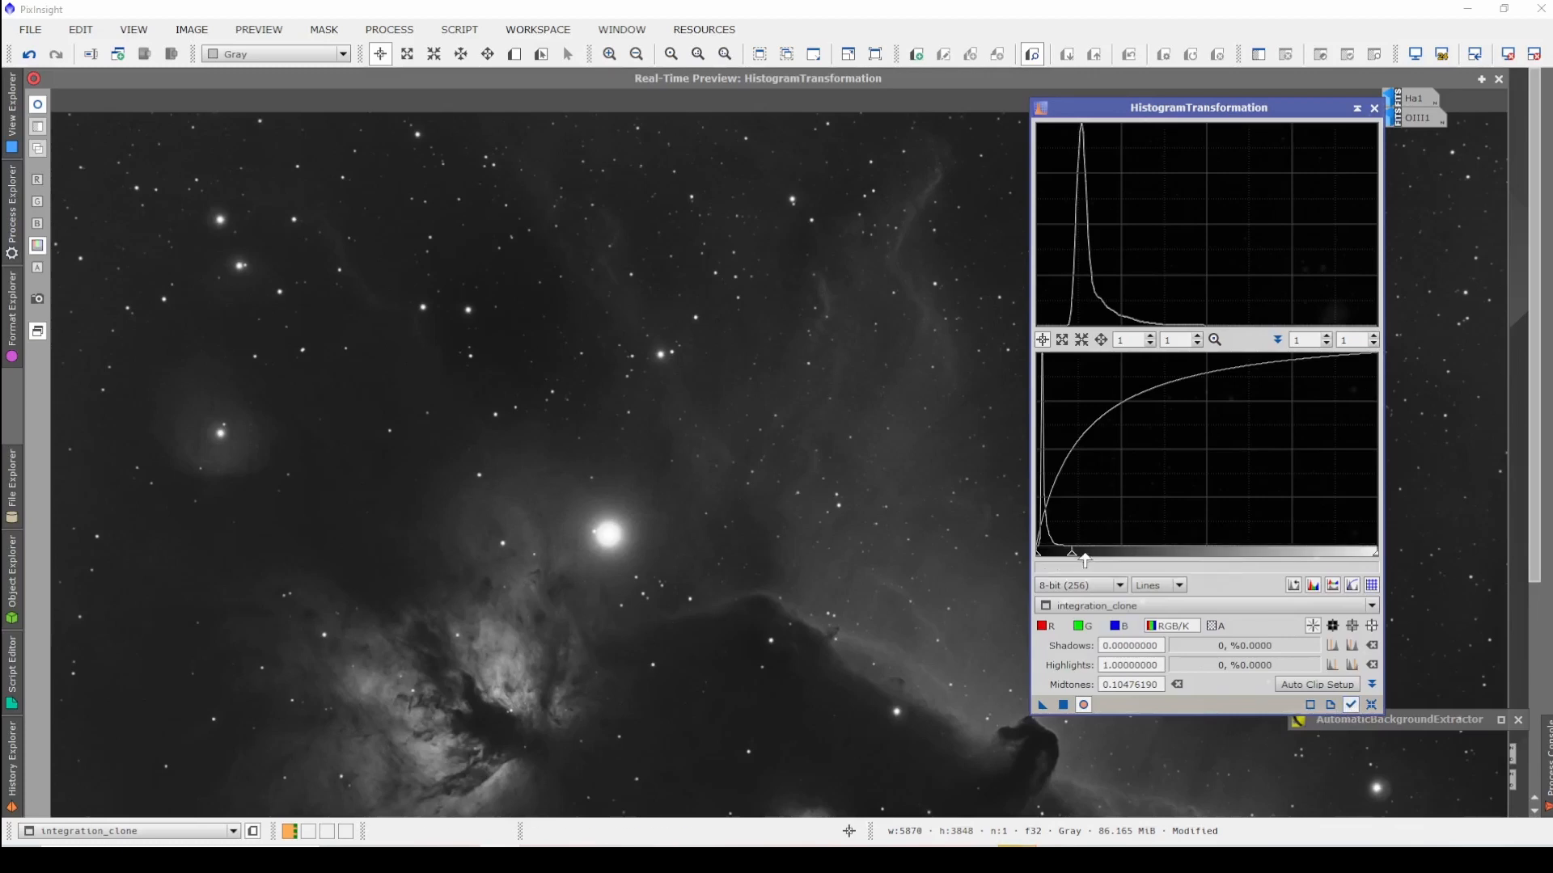
left_click(1063, 705)
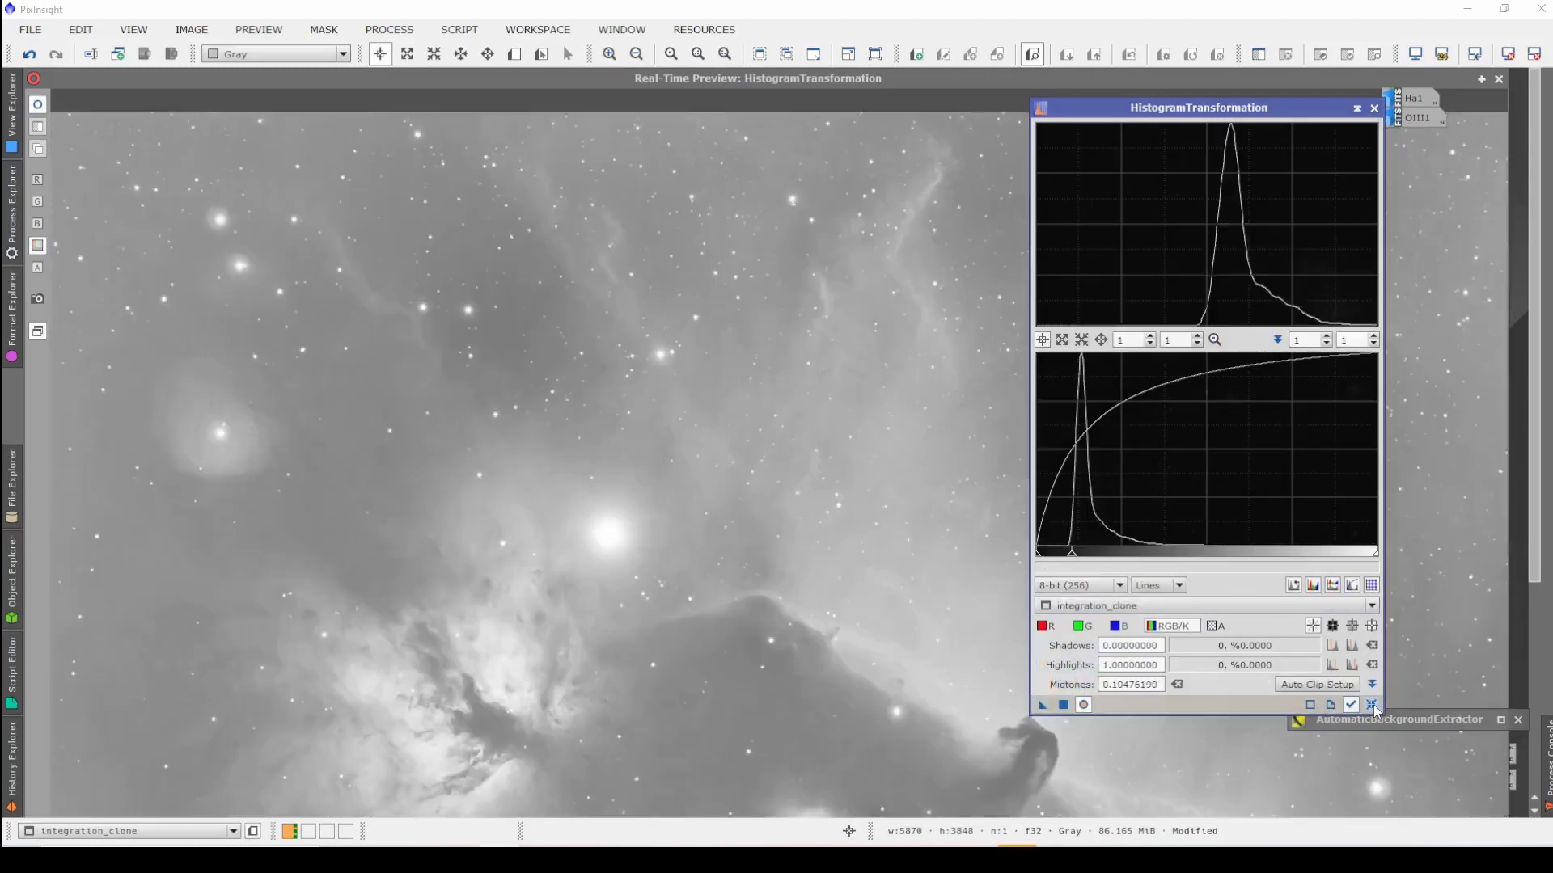
left_click(1371, 705)
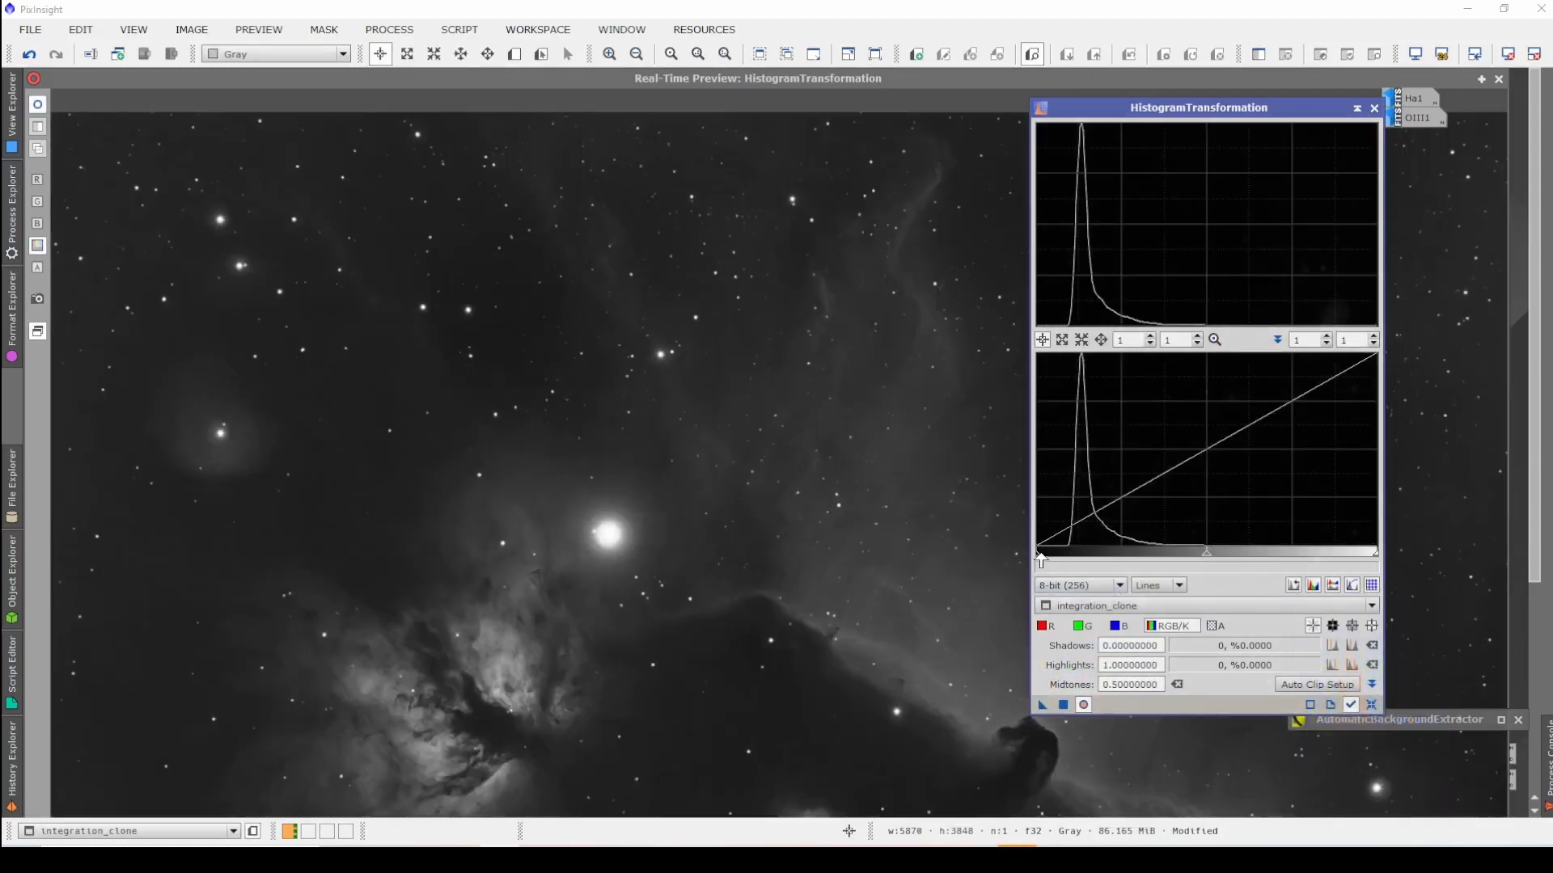
Step: Try a shadows clip of 0.09285714 on integration_clone, shrink the real-time preview to show the whole image, and undo the clip
left_click_drag(1041, 558, 1068, 557)
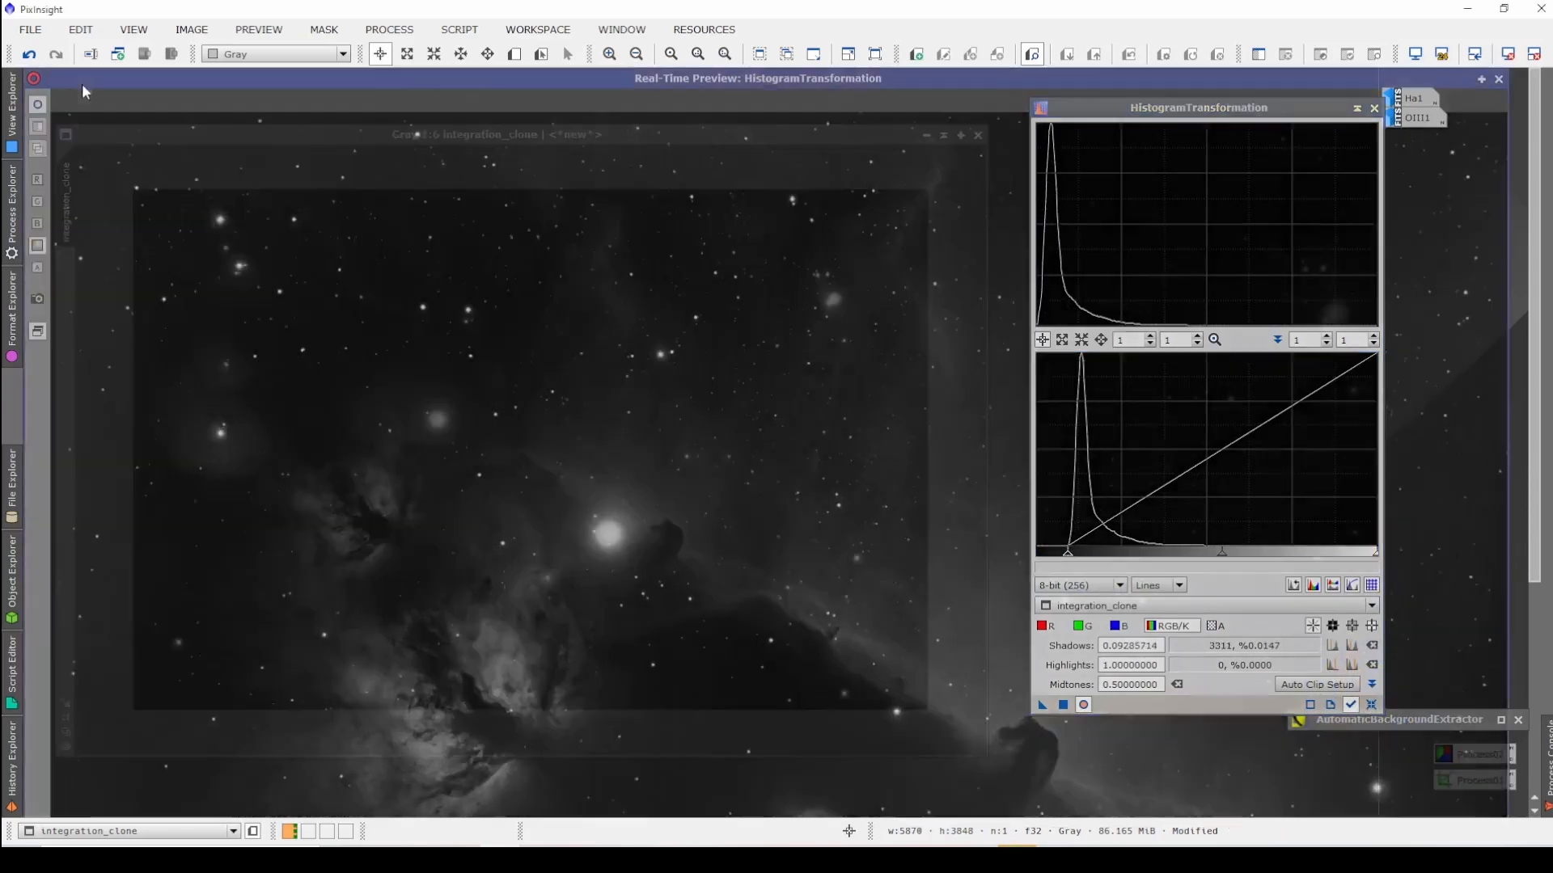
left_click_drag(81, 84, 161, 95)
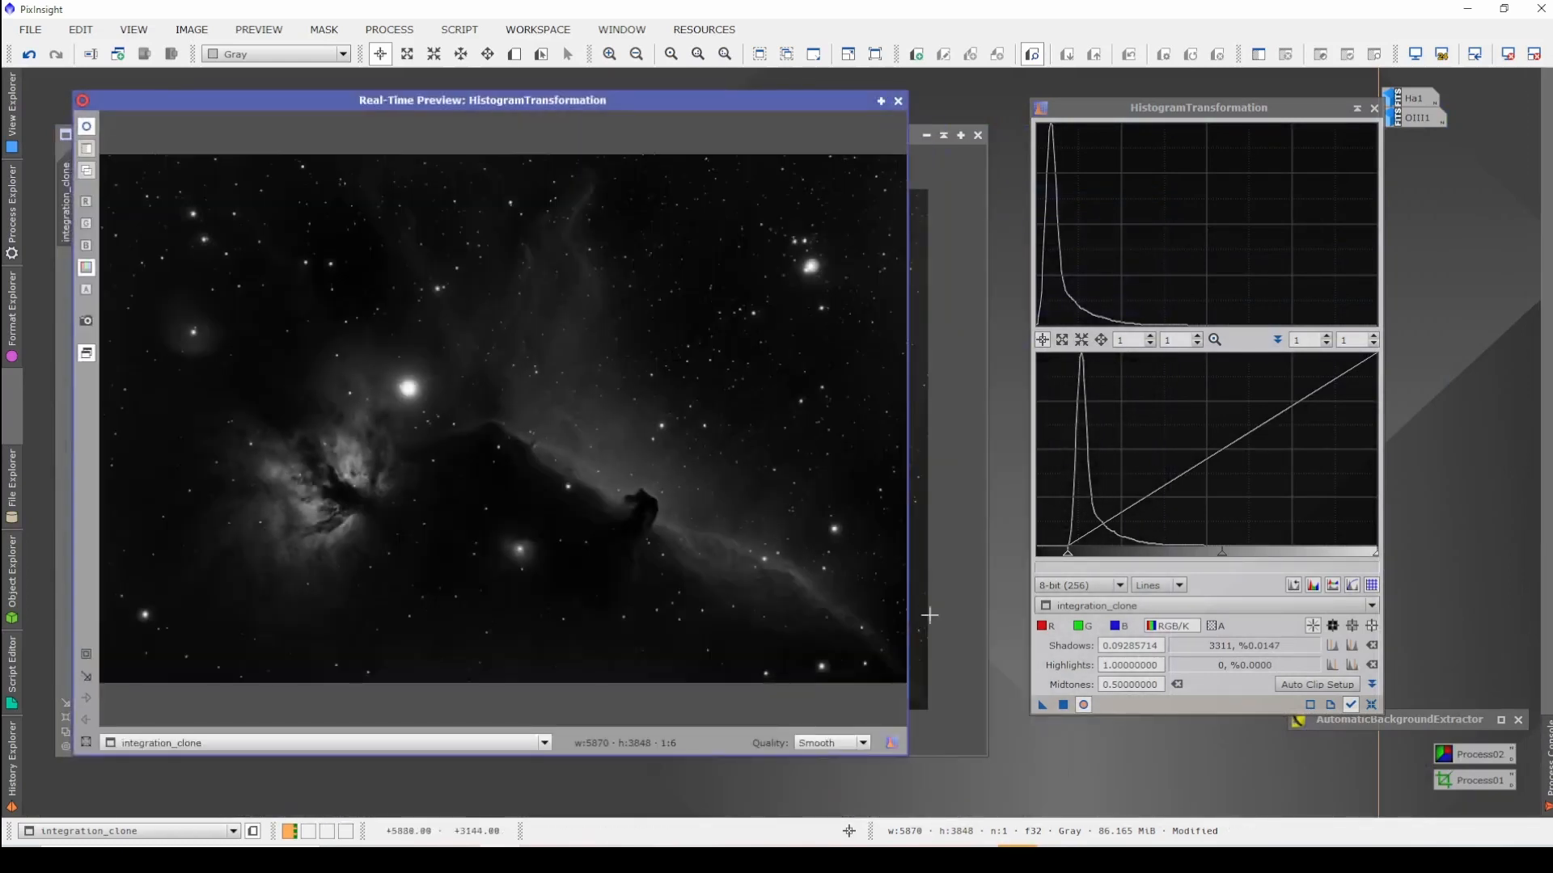
left_click(1064, 706)
left_click(1372, 706)
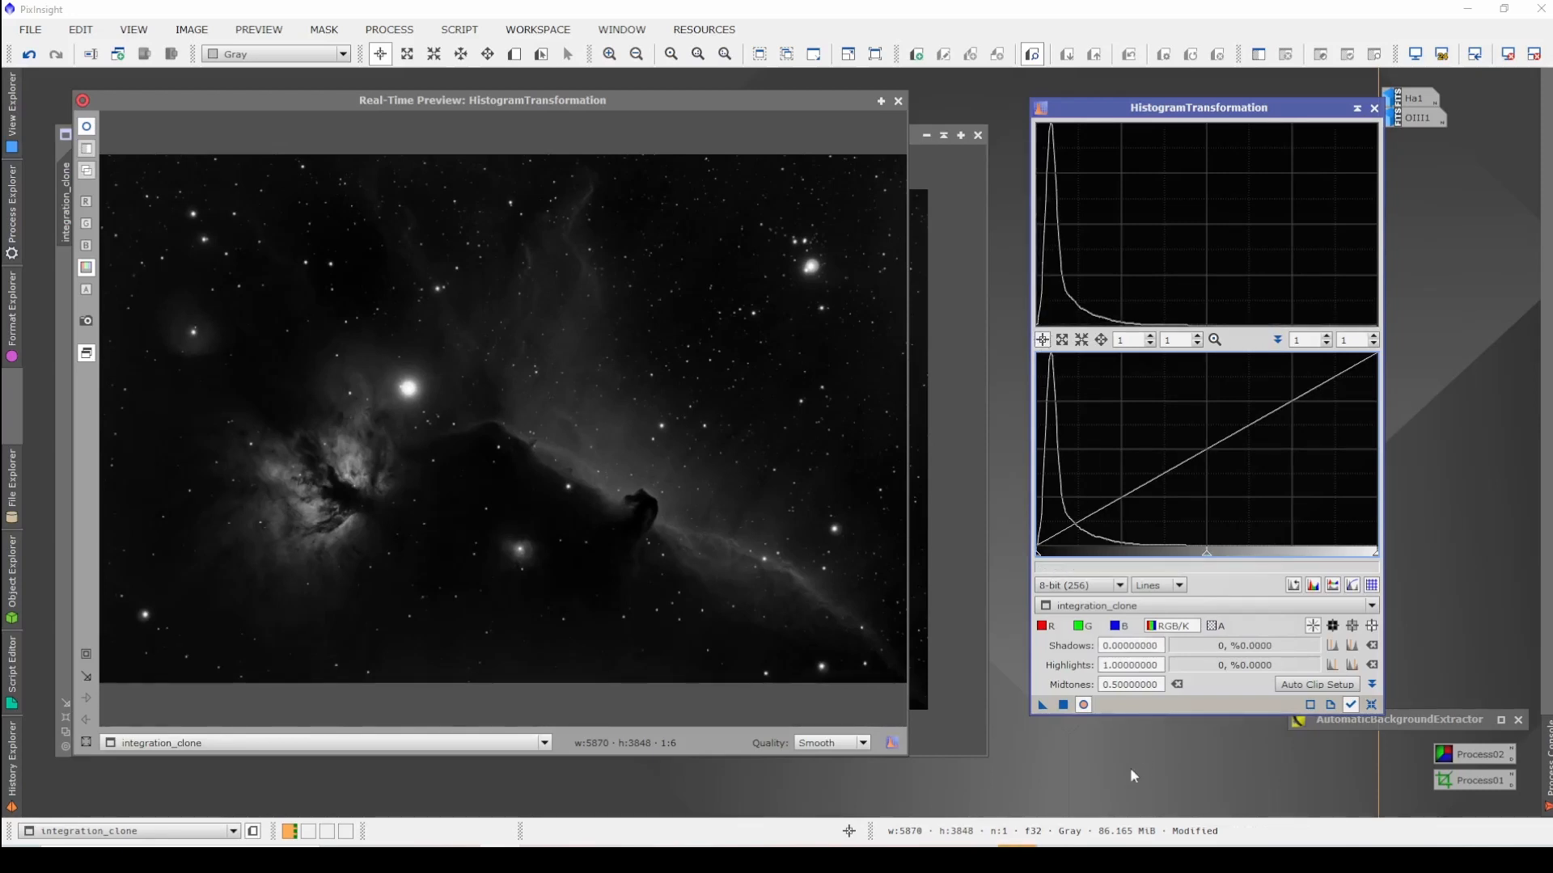
left_click(29, 54)
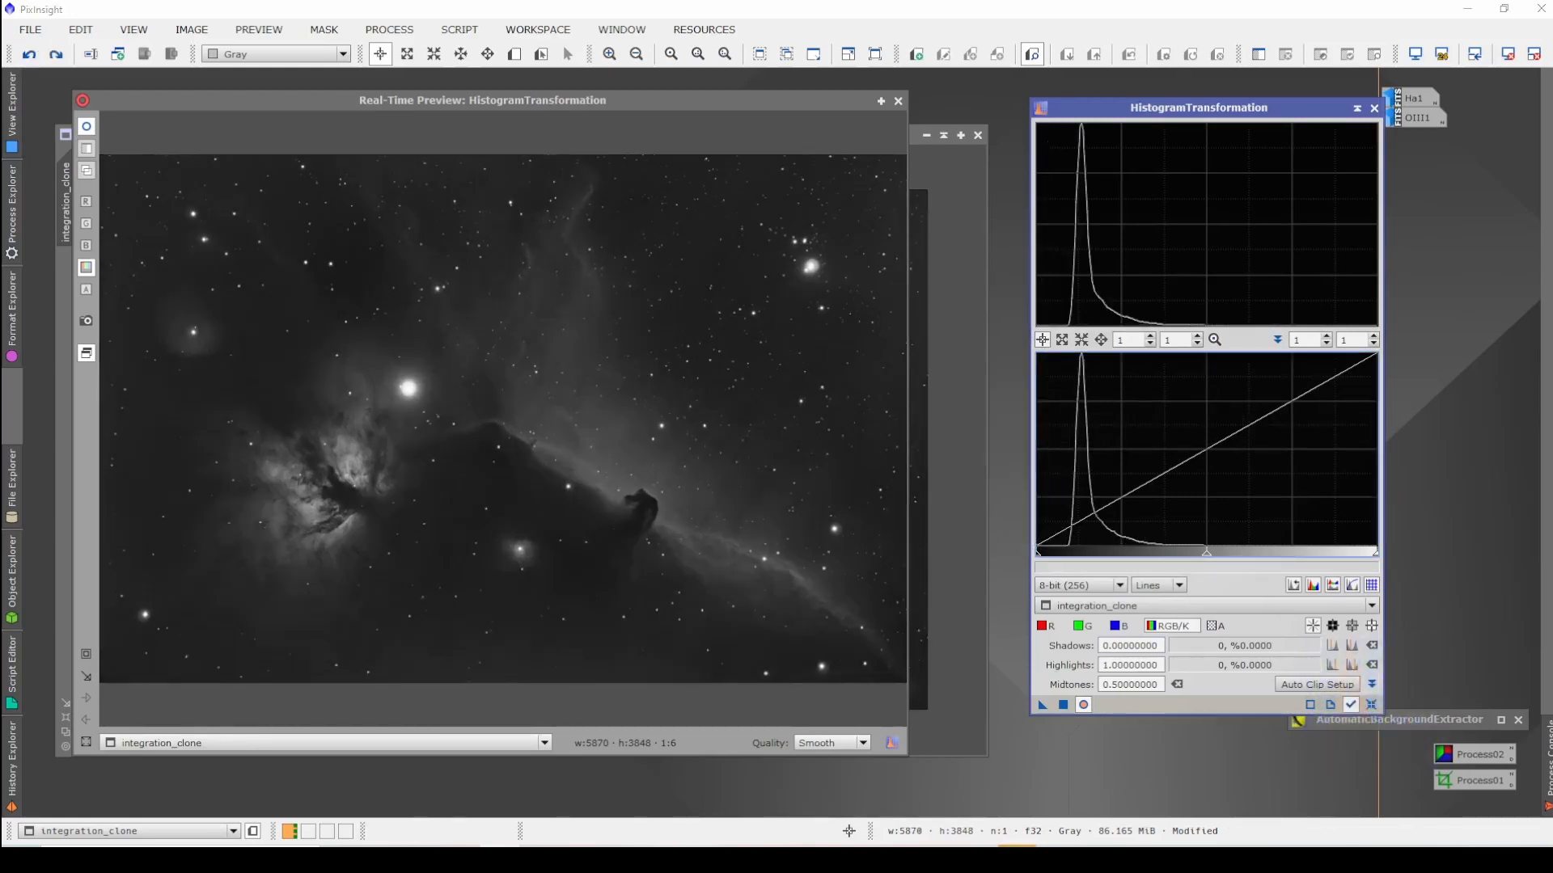
Step: Set shadows to 0.09047619 and midtones to 0.31151832 in HistogramTransformation and apply them to integration_clone
left_click_drag(1052, 558, 1067, 558)
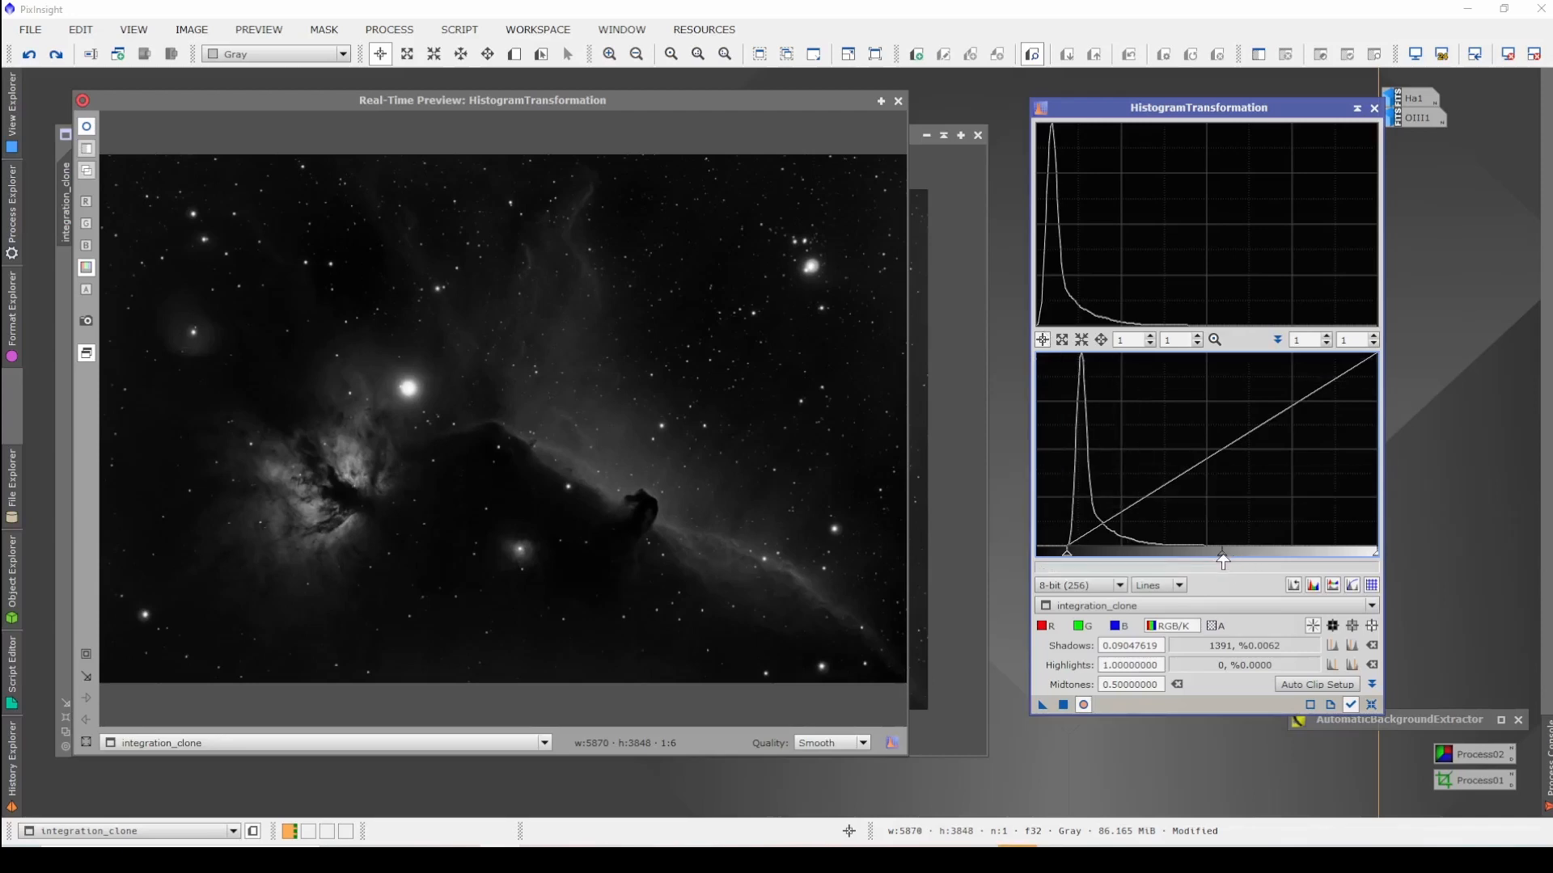
left_click_drag(1223, 558, 1163, 558)
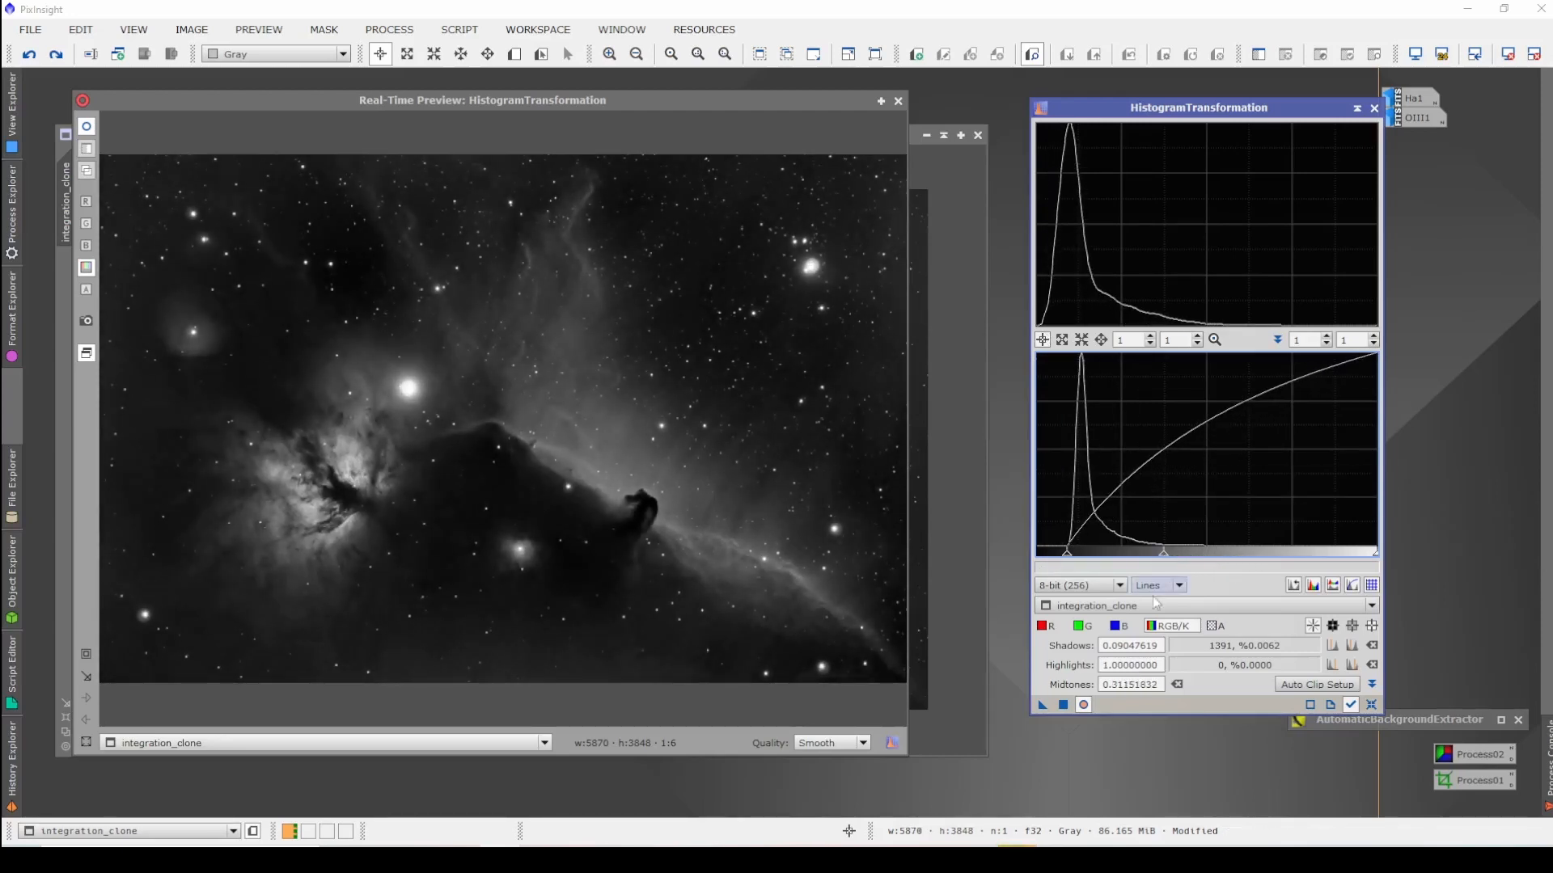
left_click(1063, 705)
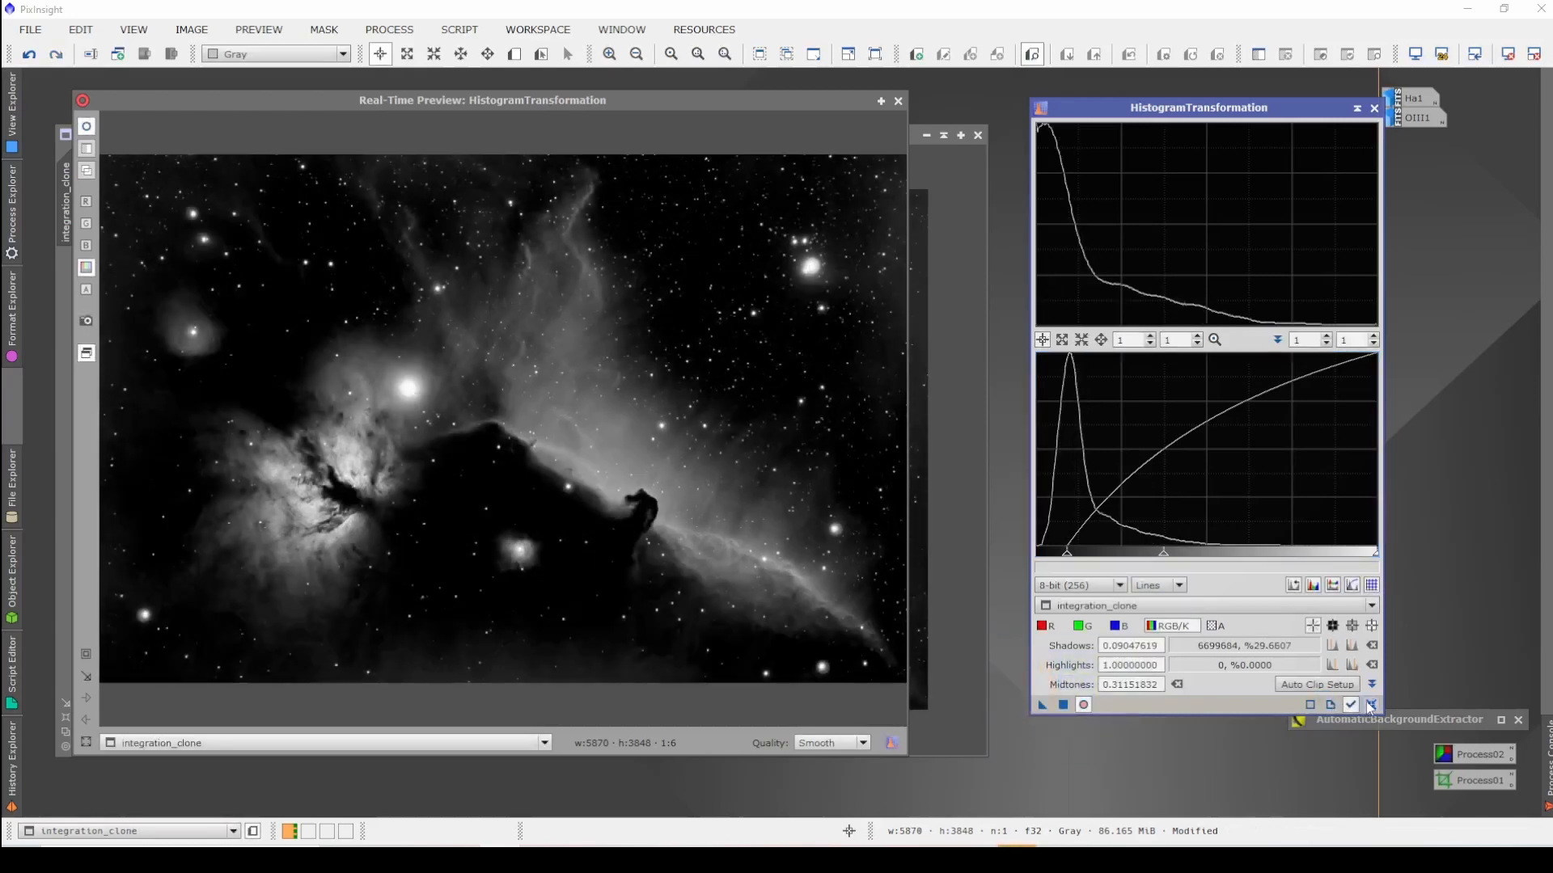
Step: Reset HistogramTransformation, stretch integration_clone with midtones at 0.43095238, and reset the process parameters again
left_click(1372, 704)
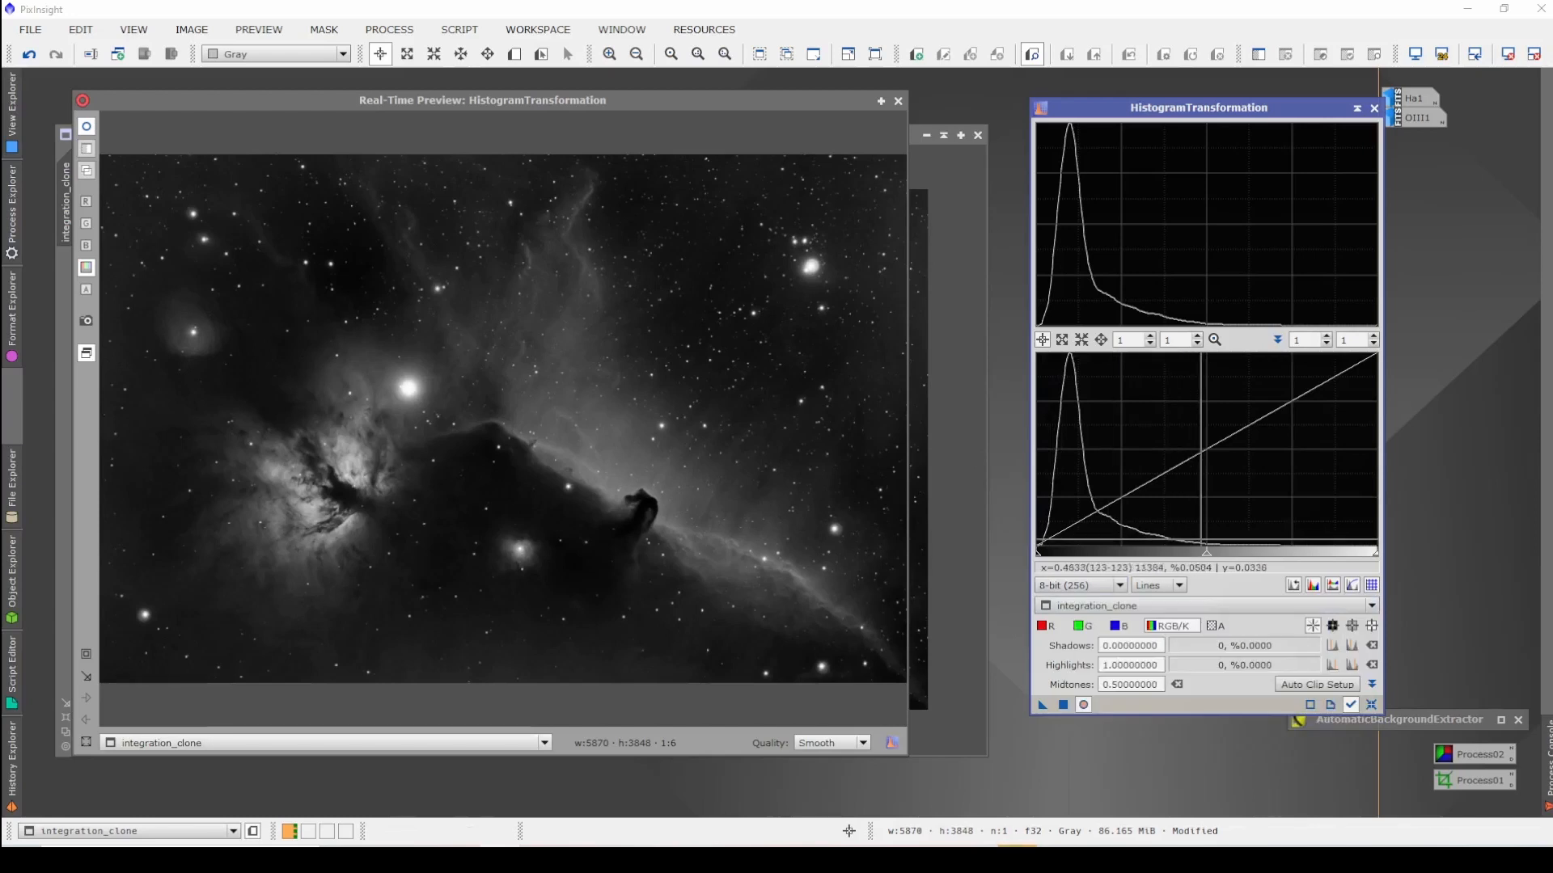
left_click_drag(1207, 558, 1183, 558)
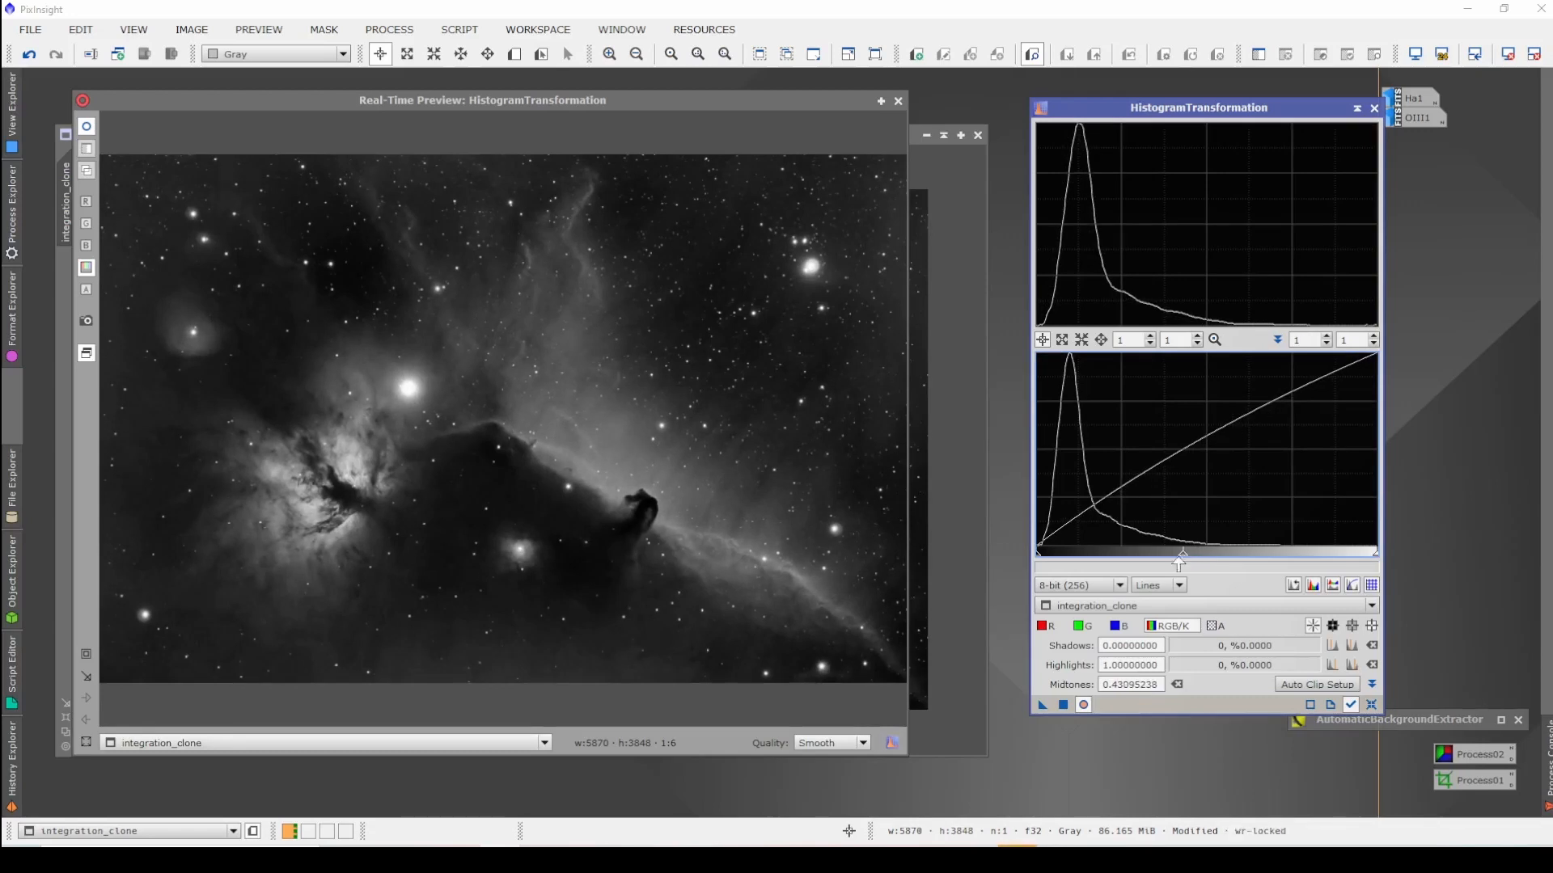
left_click(1064, 708)
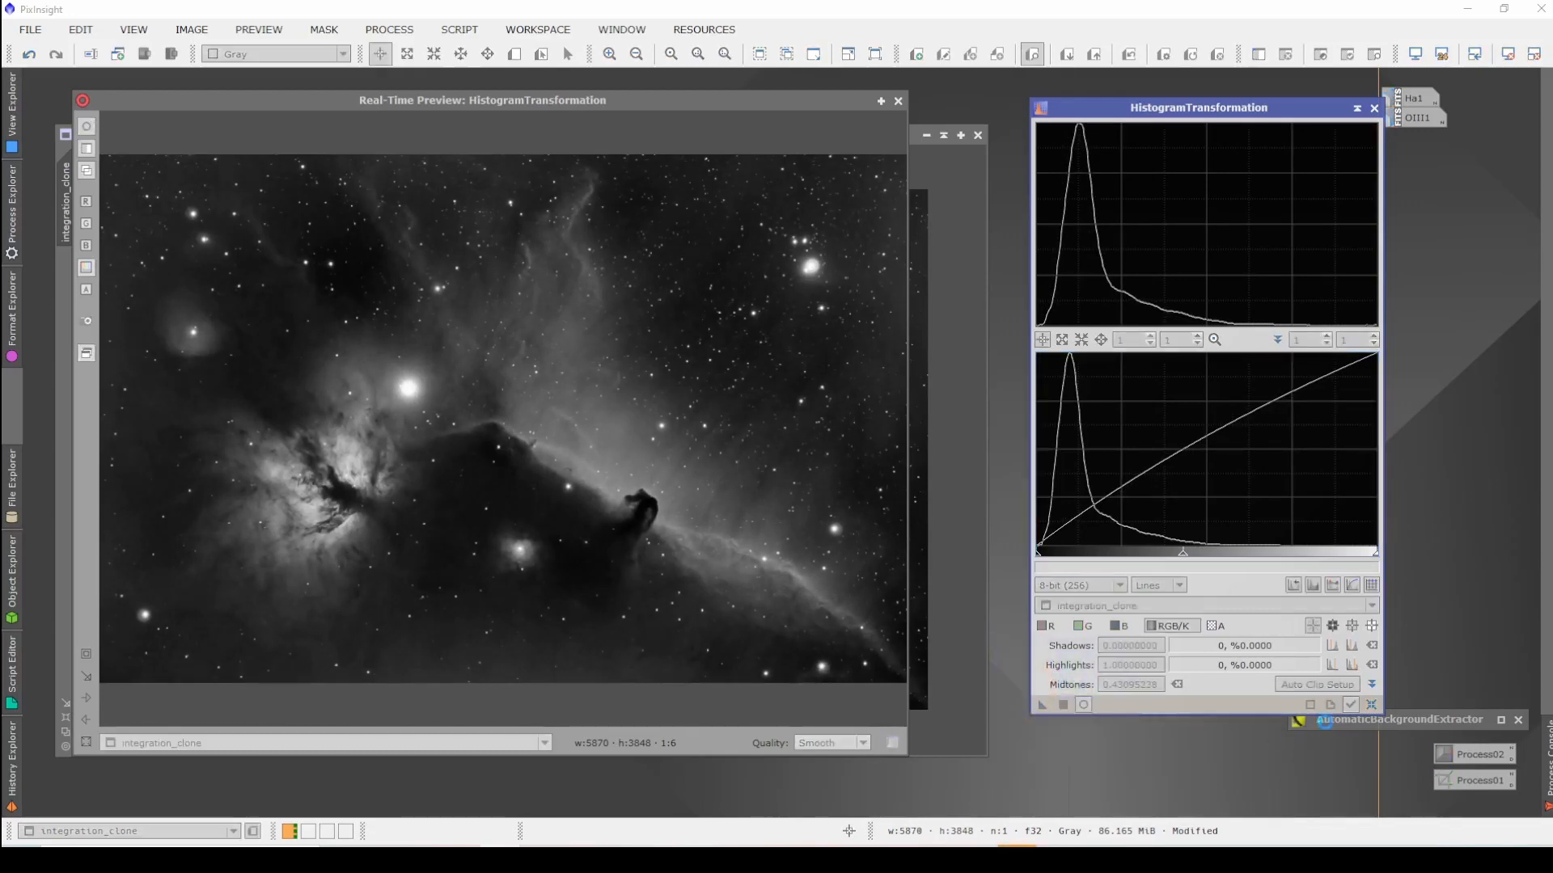
left_click(1372, 706)
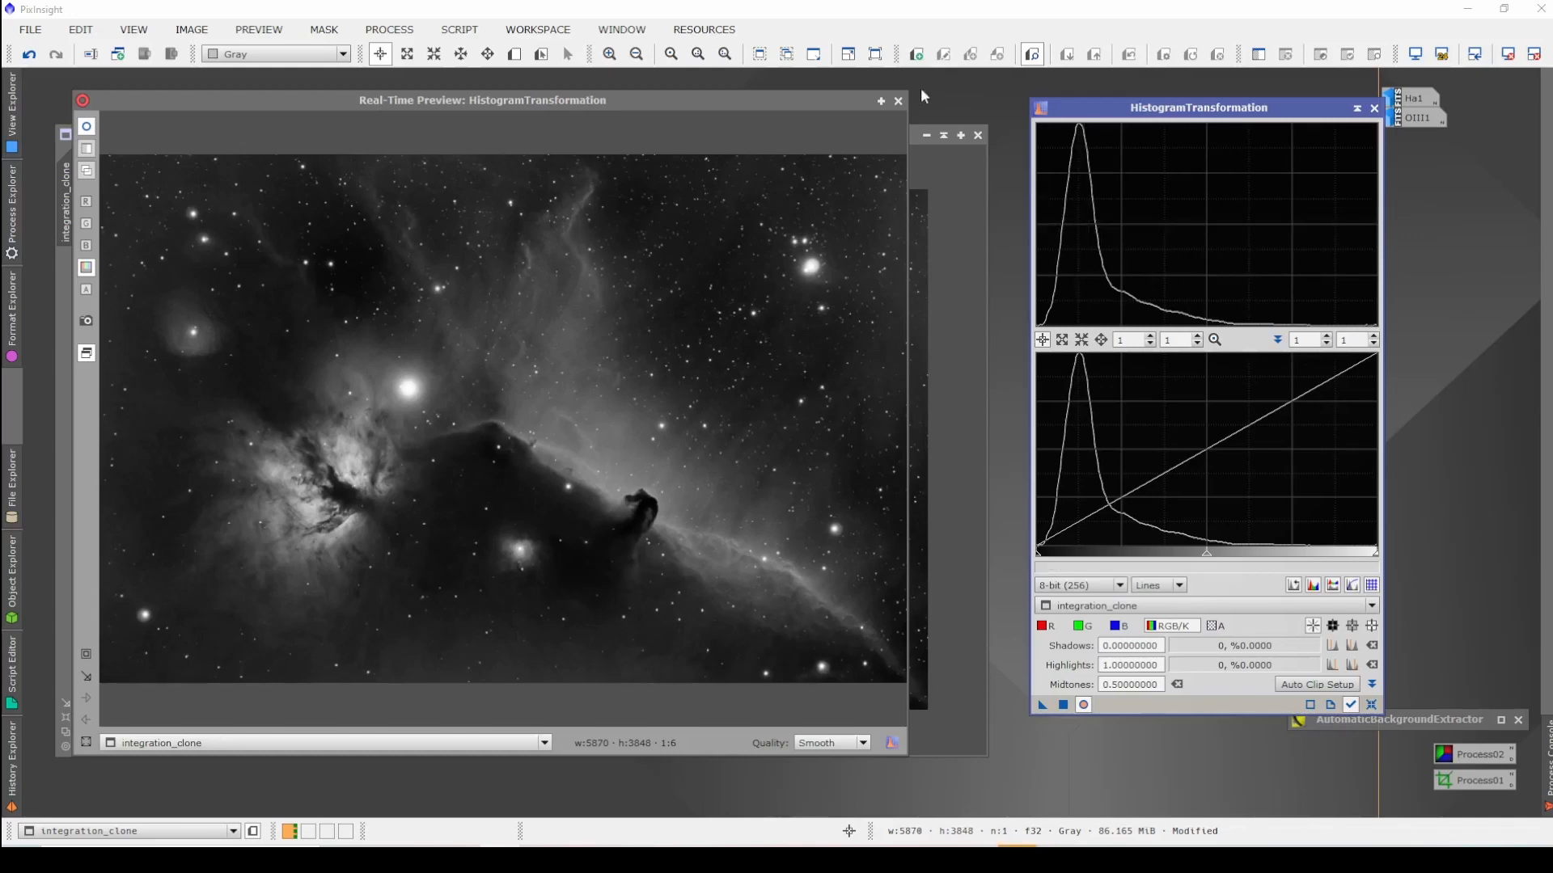
Step: Close the real-time preview and park the collapsed HistogramTransformation window just above AutomaticBackgroundExtractor
left_click(897, 101)
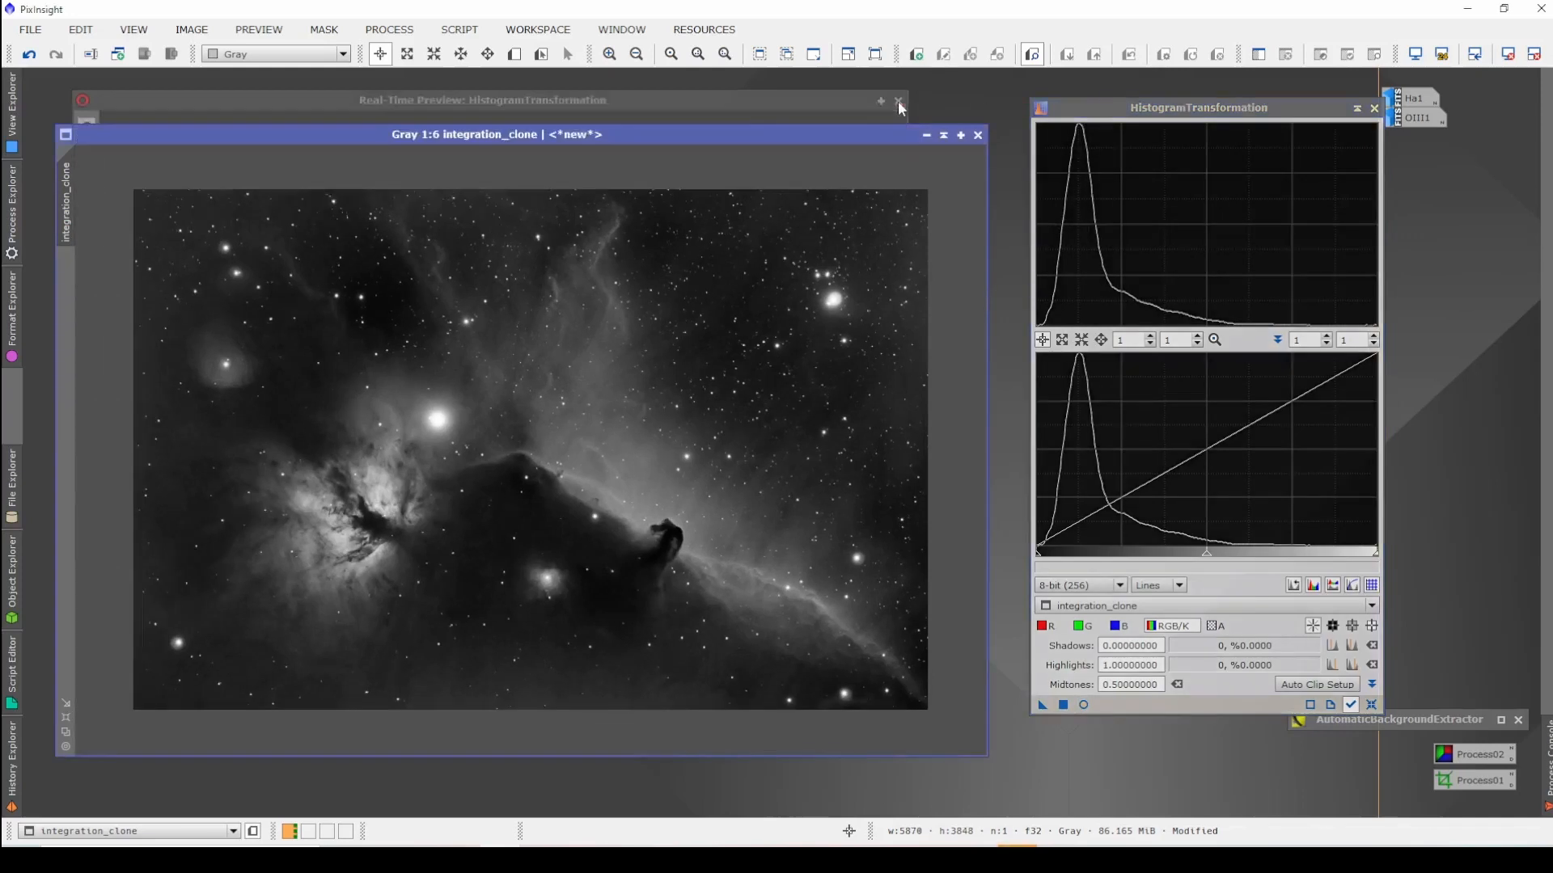
left_click(1357, 109)
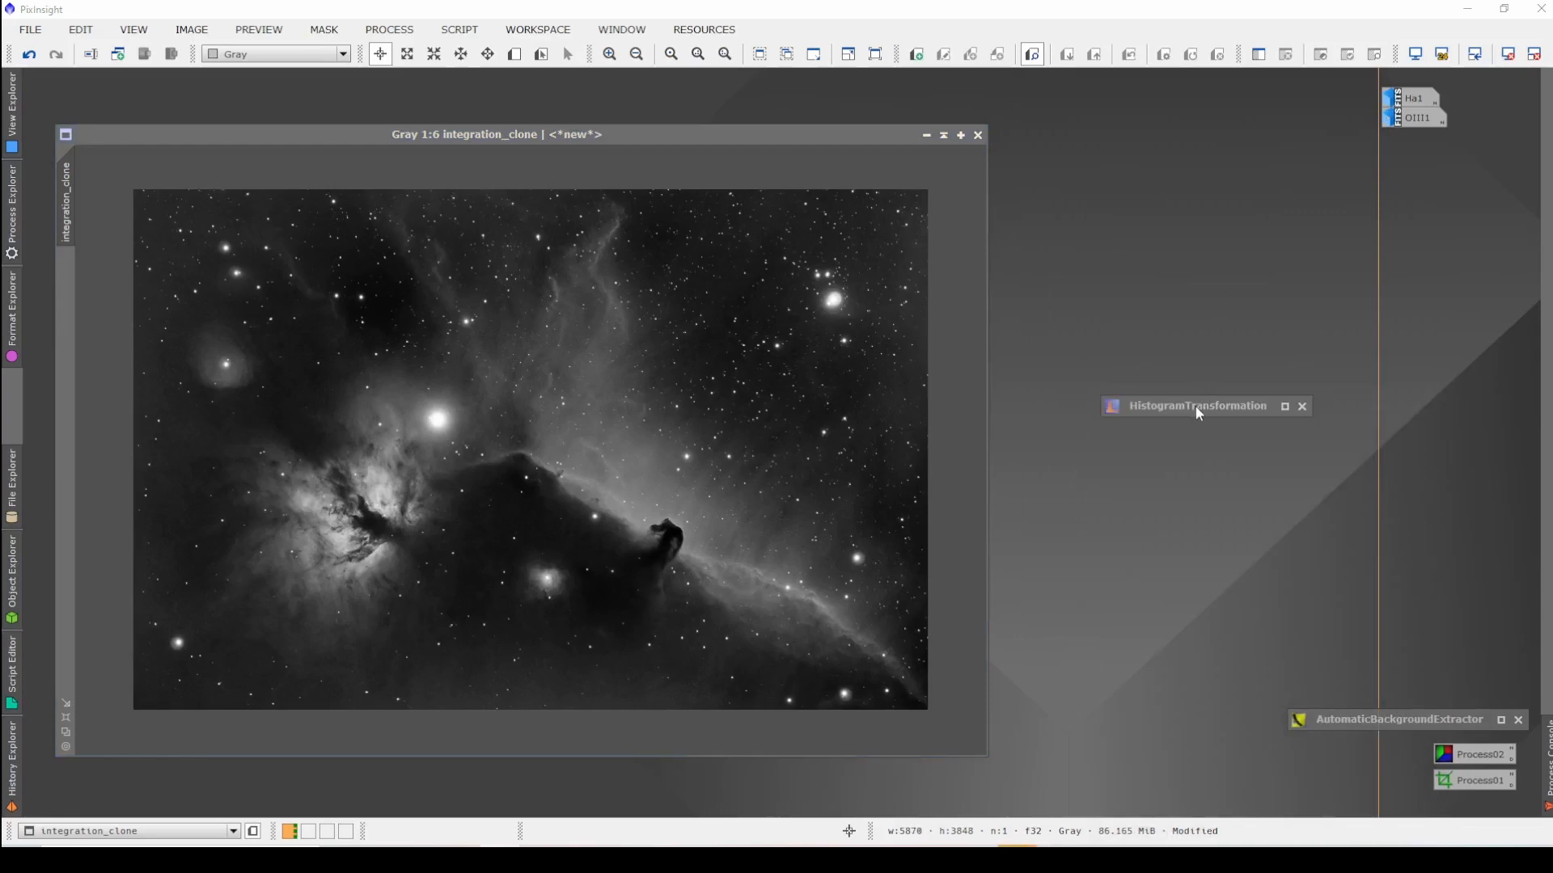
left_click_drag(1195, 406, 1383, 704)
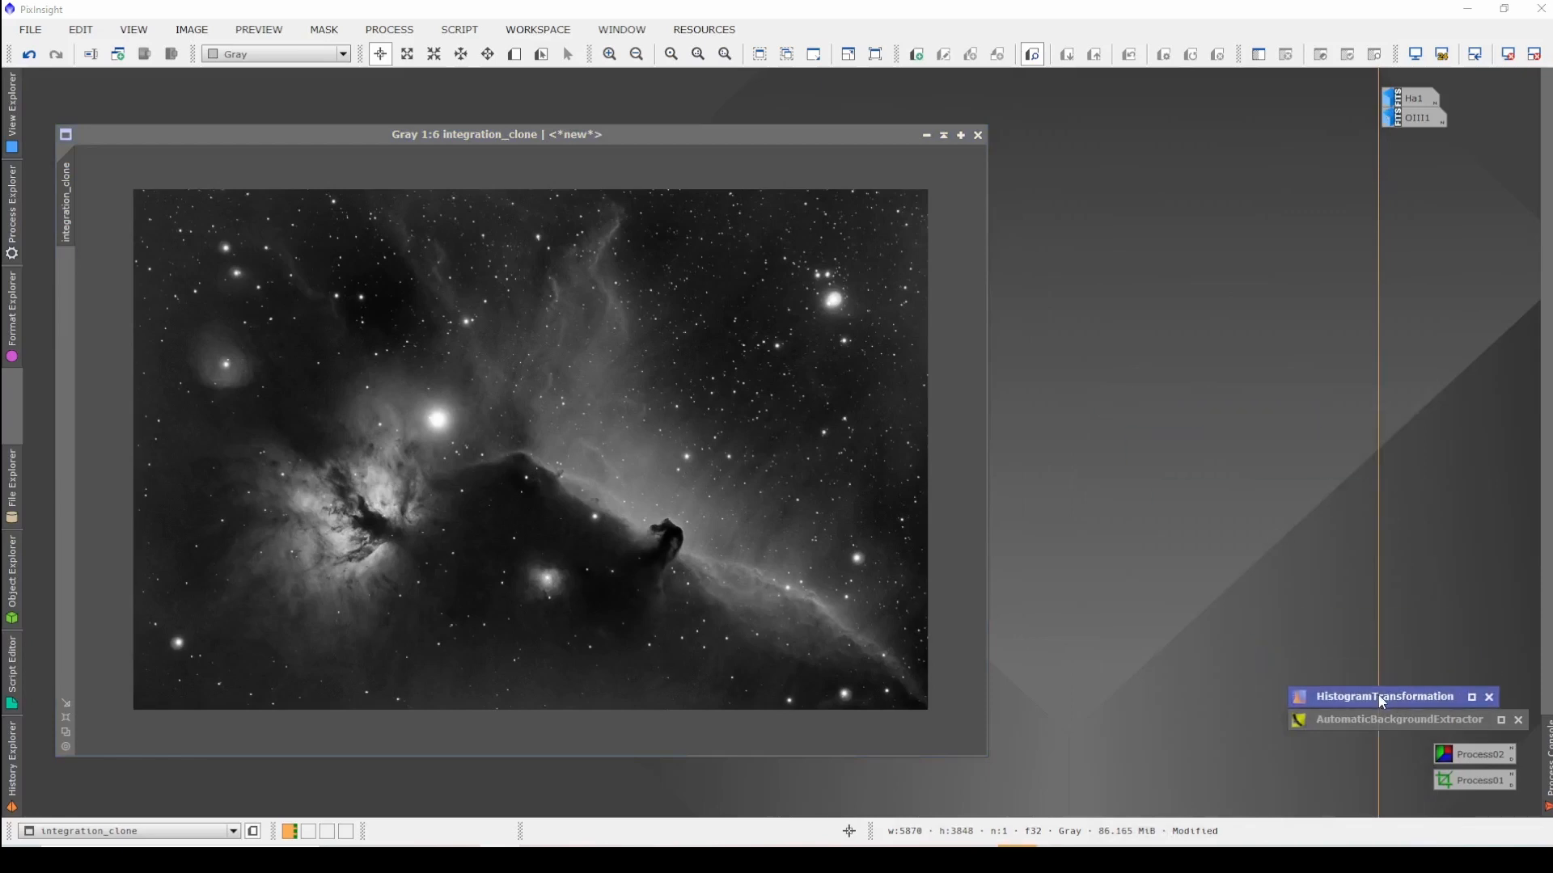
Step: Run StarNet on integration_clone with stride 128 and star mask creation enabled, and park the collapsed StarNet window above HistogramTransformation
left_click(604, 520)
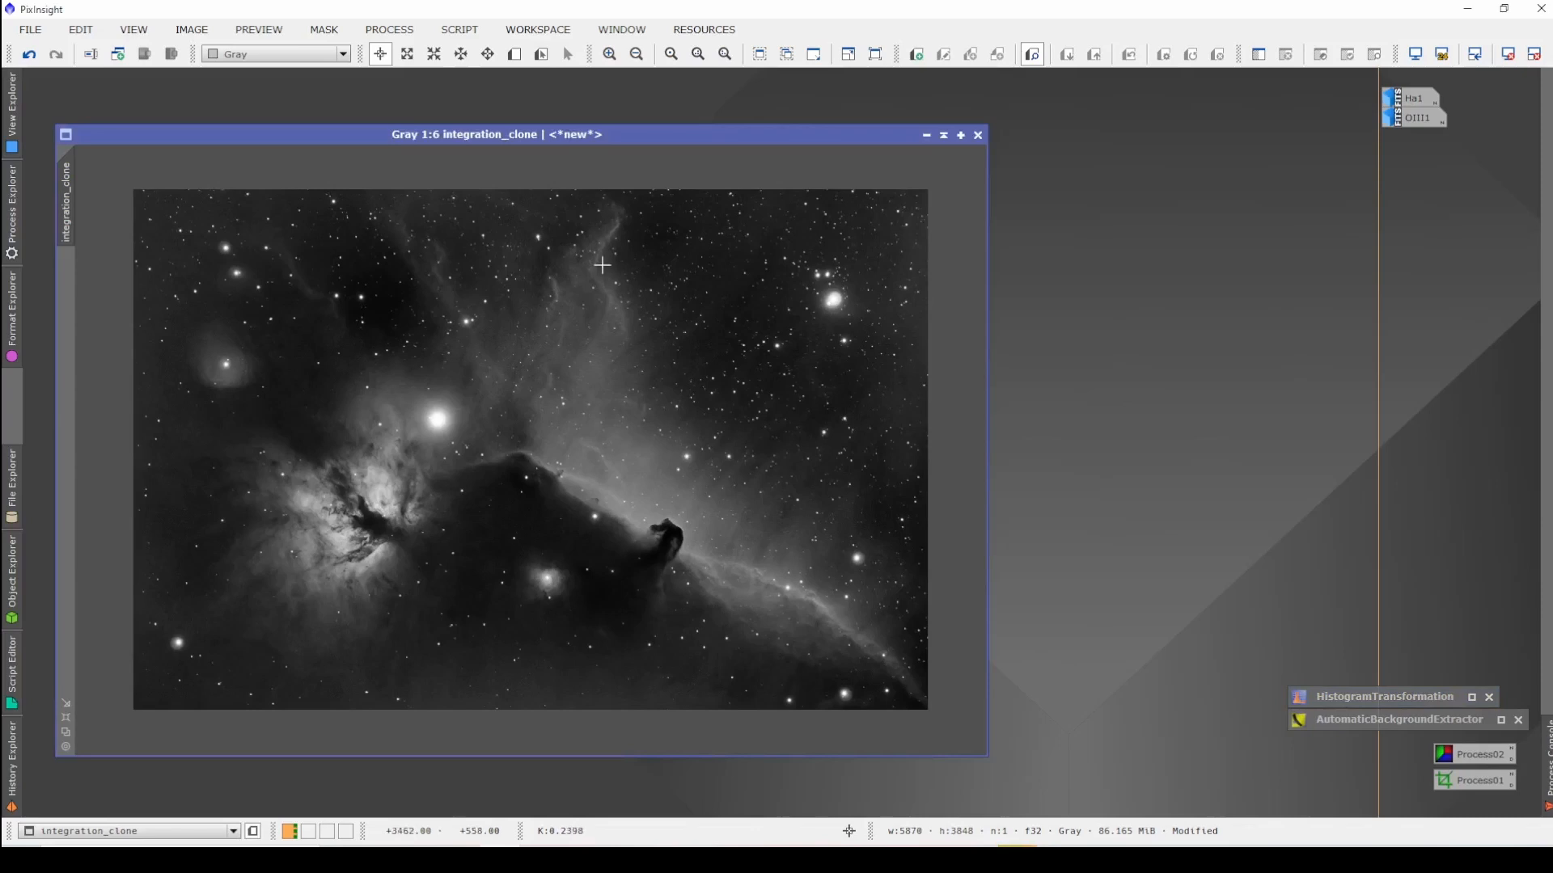
left_click(459, 33)
mouse_move(409, 28)
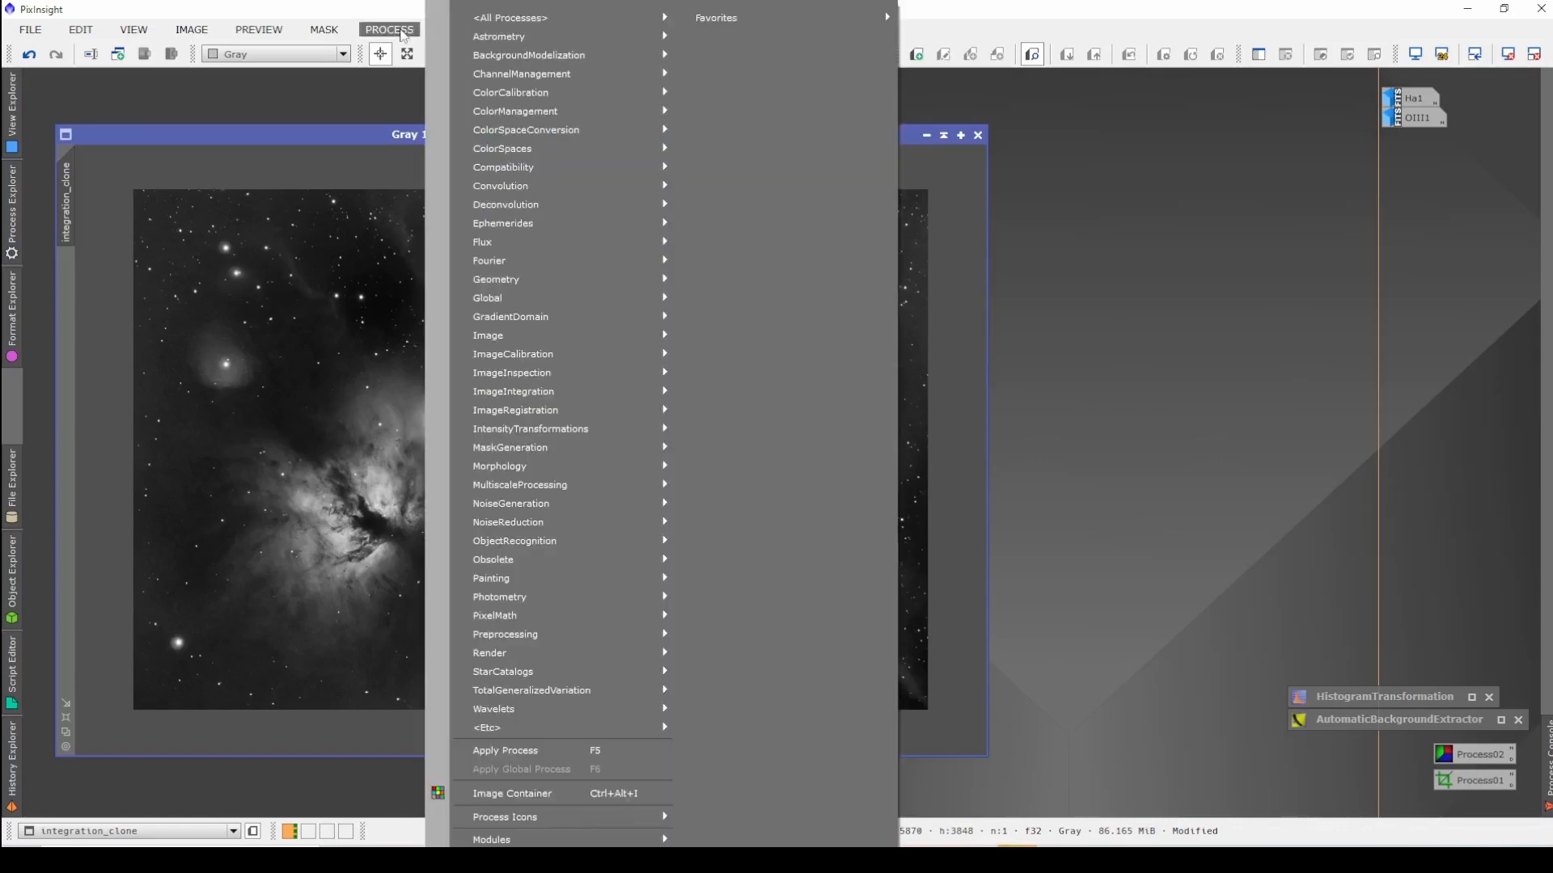
mouse_move(589, 27)
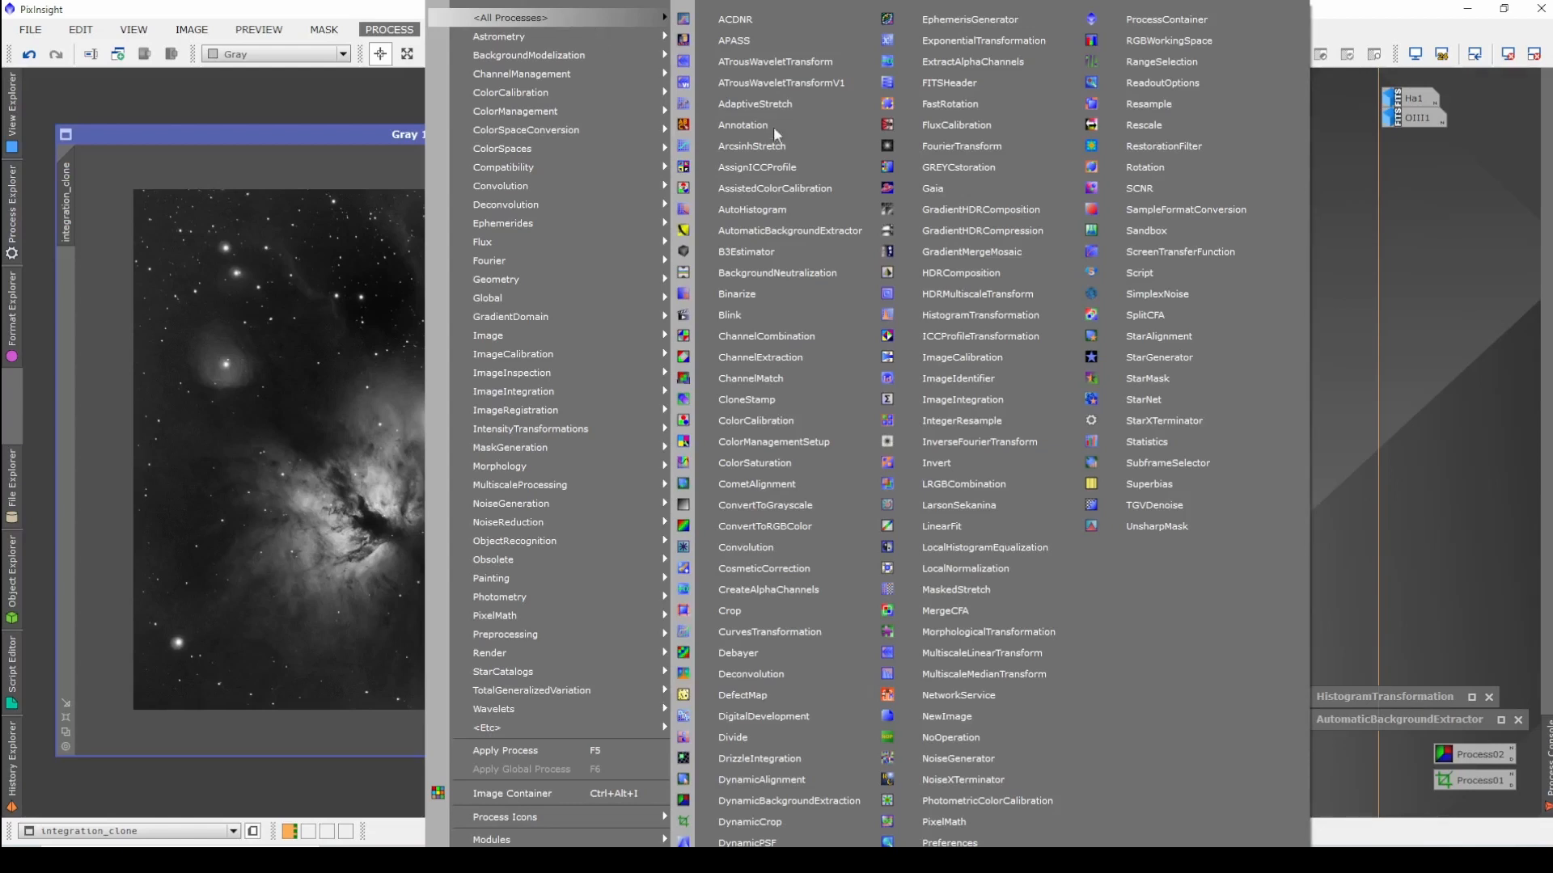
left_click(1178, 392)
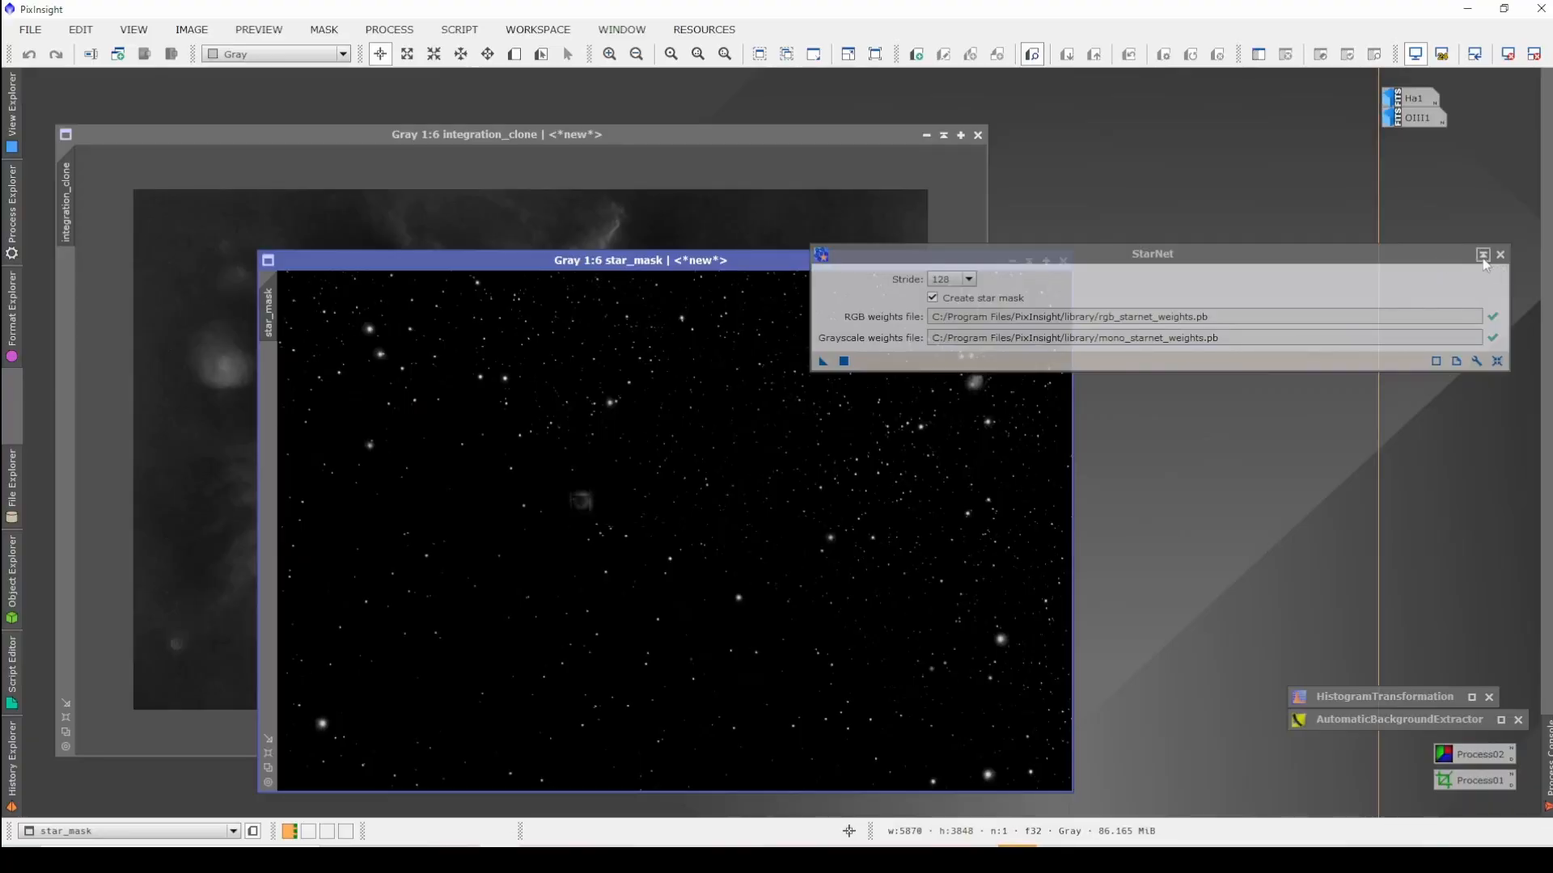
left_click(1483, 256)
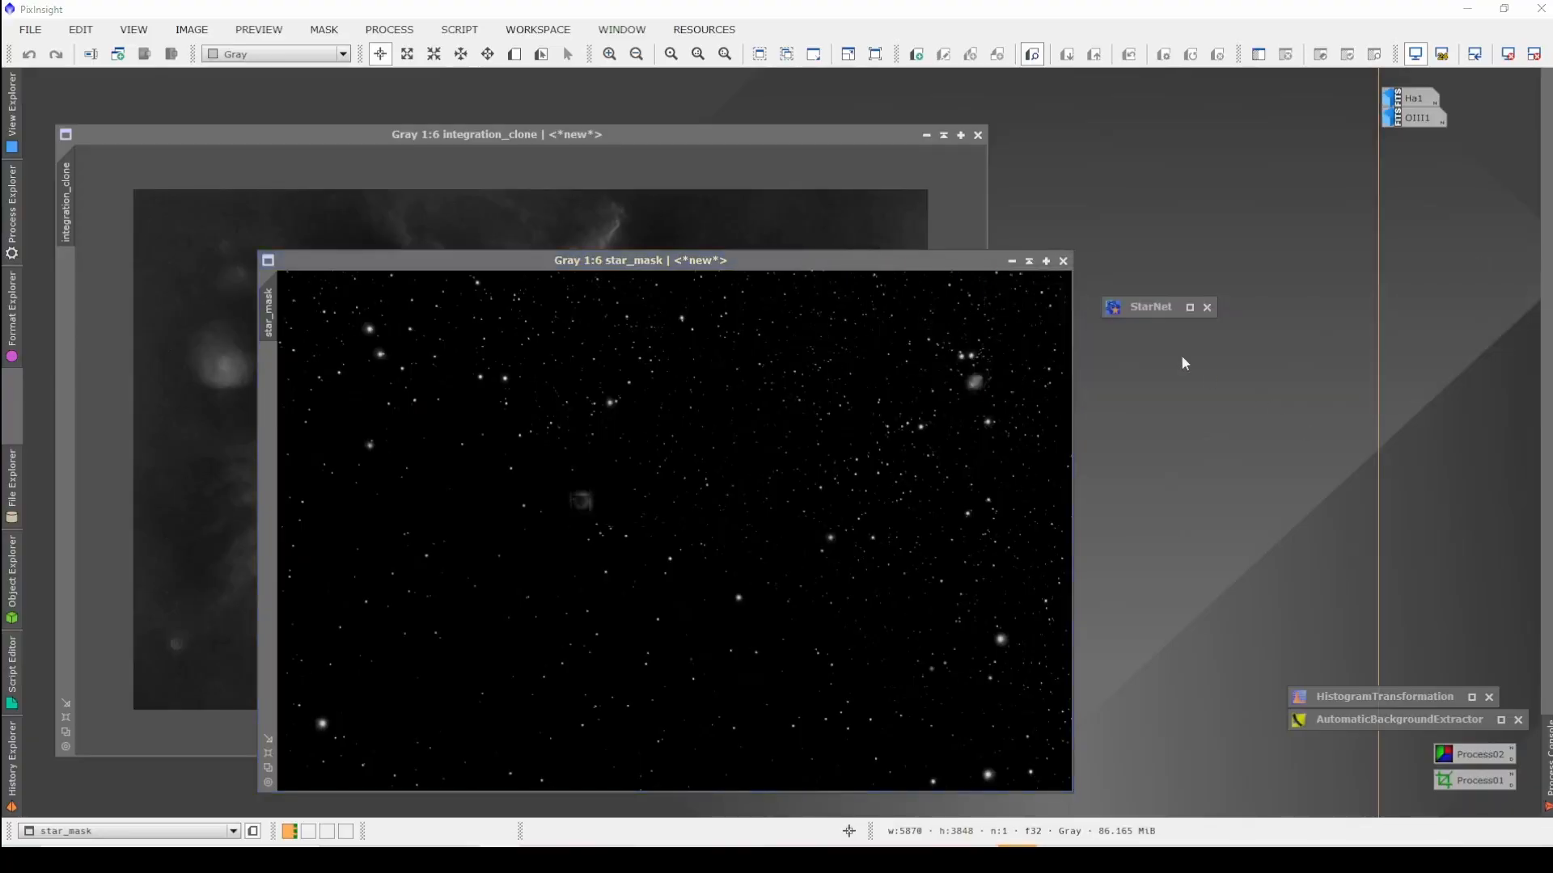
left_click_drag(1158, 311, 1445, 682)
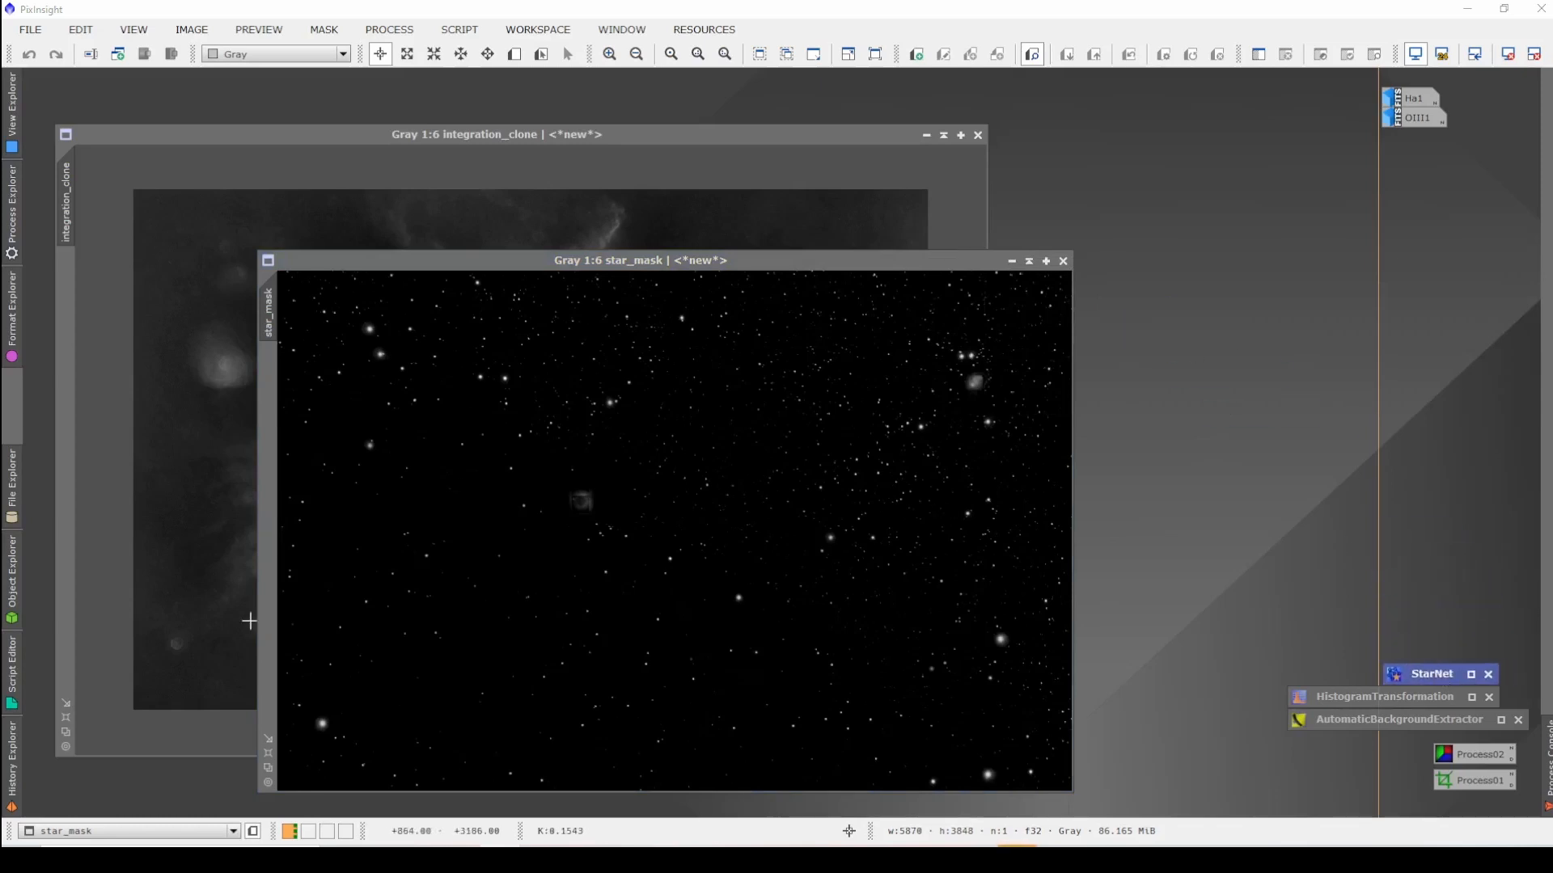
Step: Examine the starless integration_clone up close for leftover star artifacts around the bright stars, the Flame nebula and the dark ridge
left_click(752, 245)
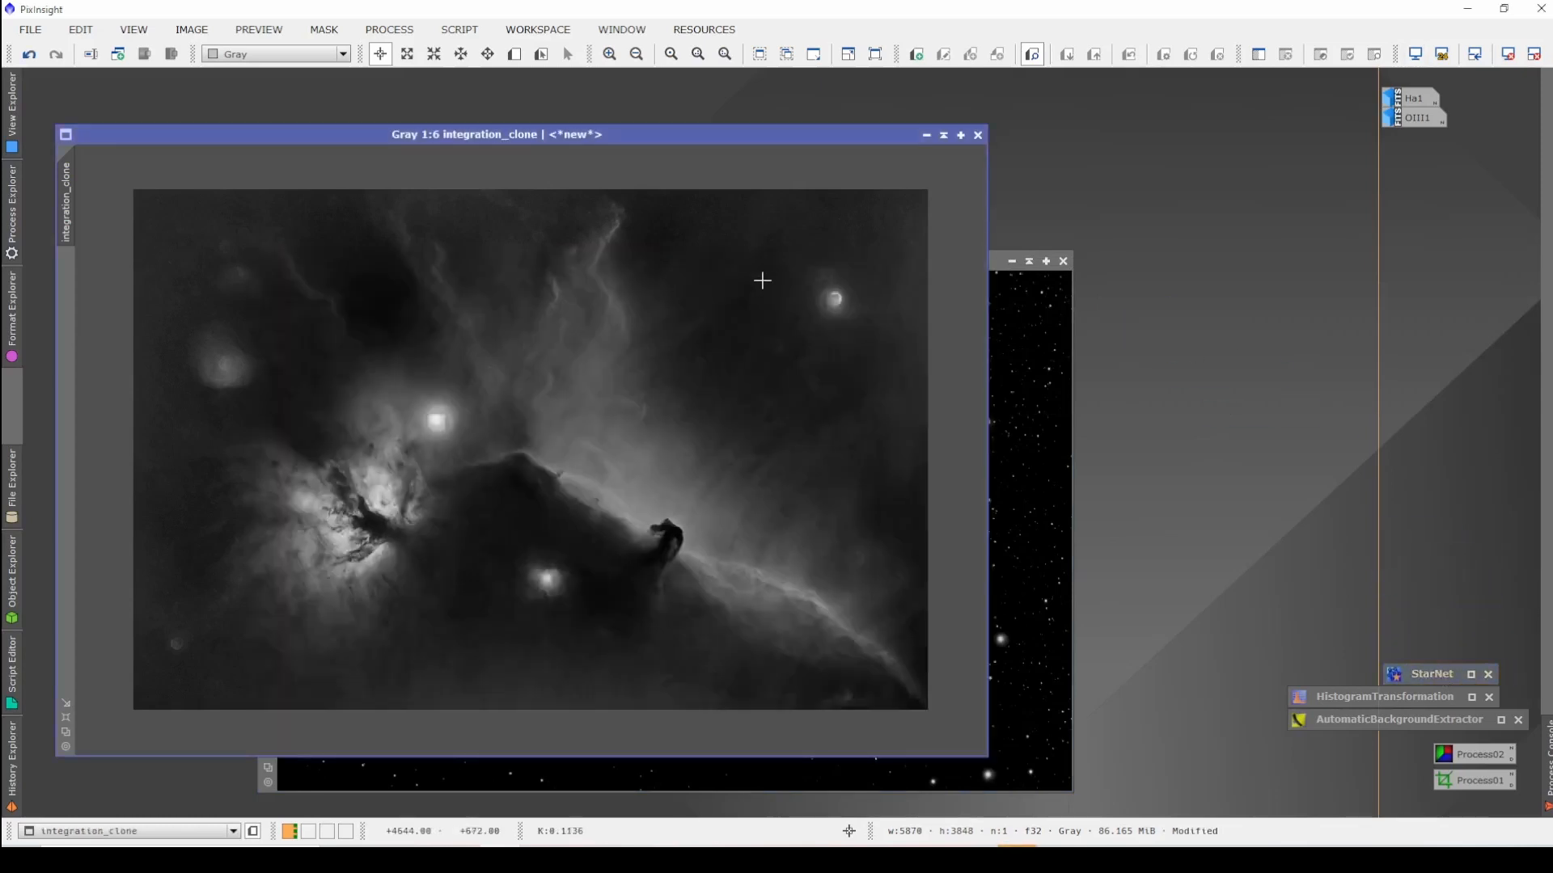
scroll(828, 450, "down", 3)
scroll(473, 509, "down", 2)
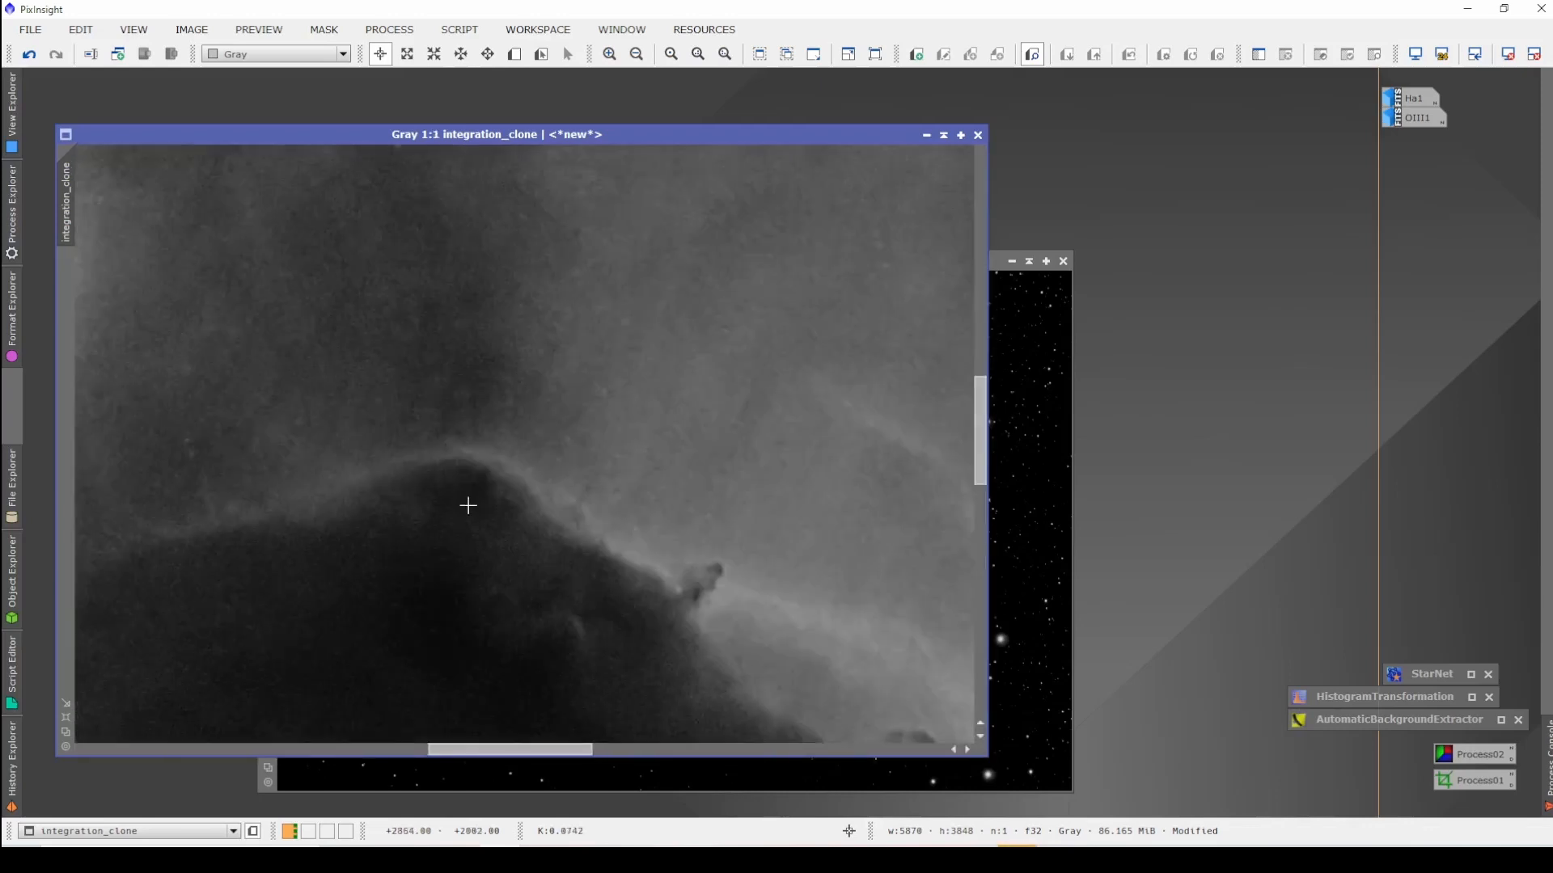
left_click_drag(395, 434, 984, 597)
key("alt+r")
scroll(748, 523, "up", 2)
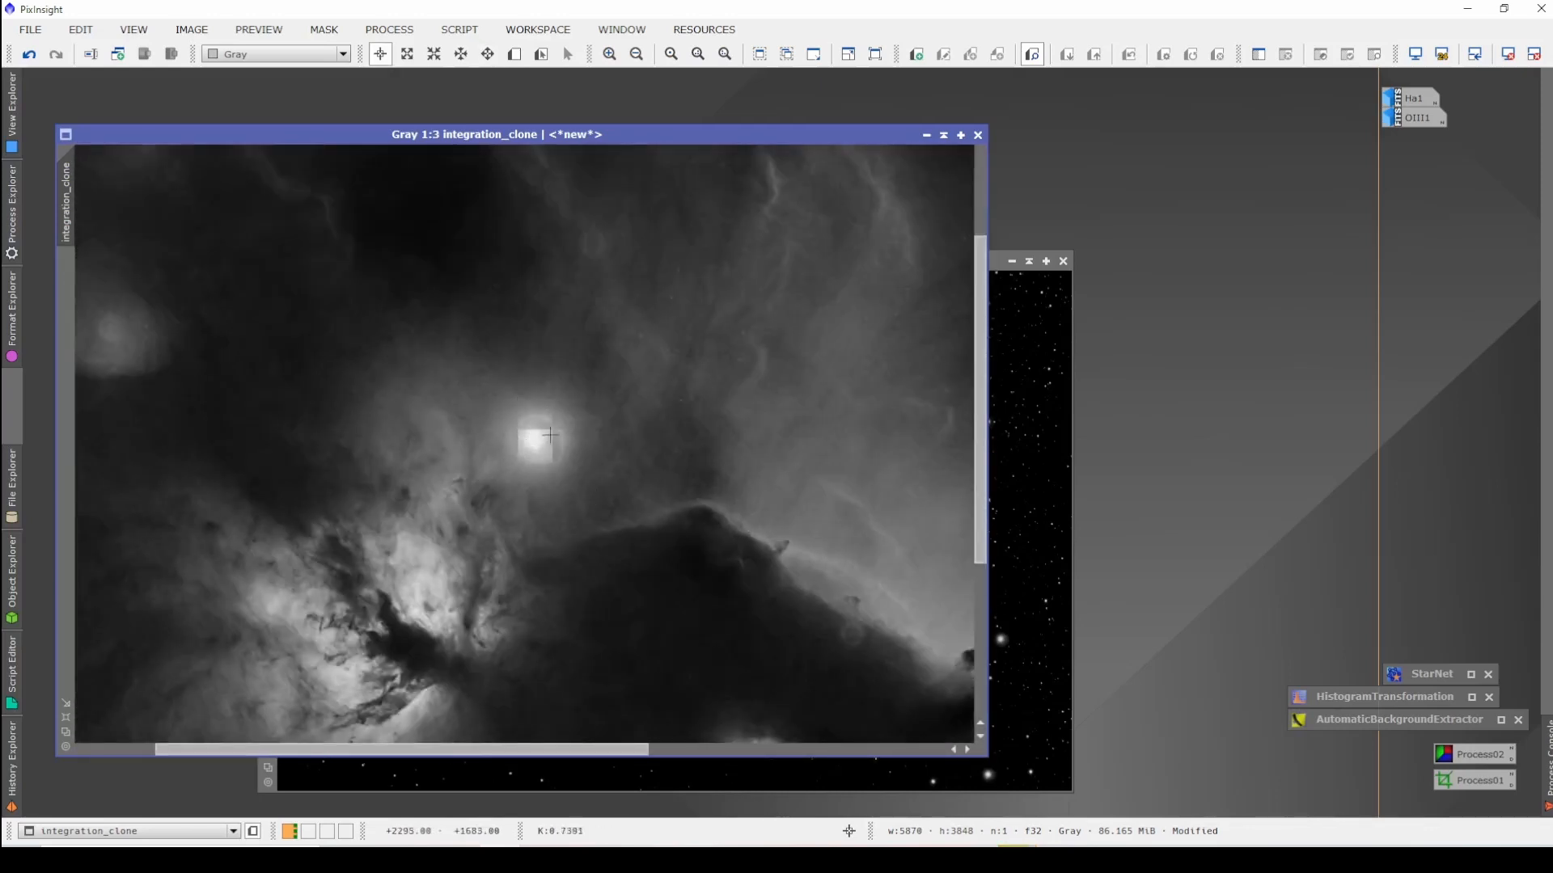
scroll(653, 532, "down", 3)
scroll(653, 531, "up", 5)
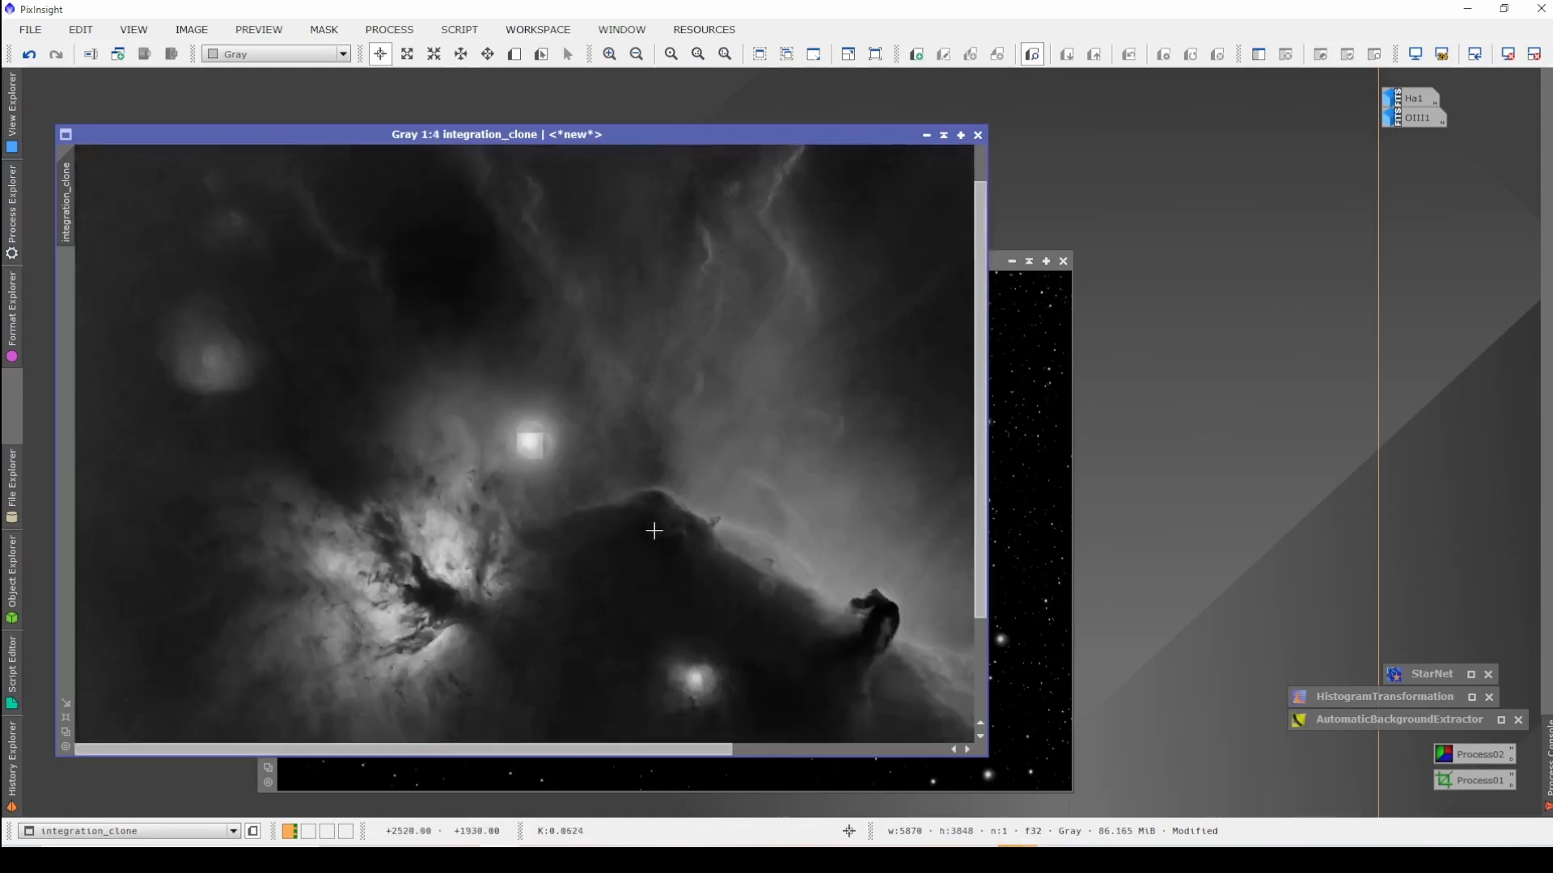
scroll(664, 471, "up", 1)
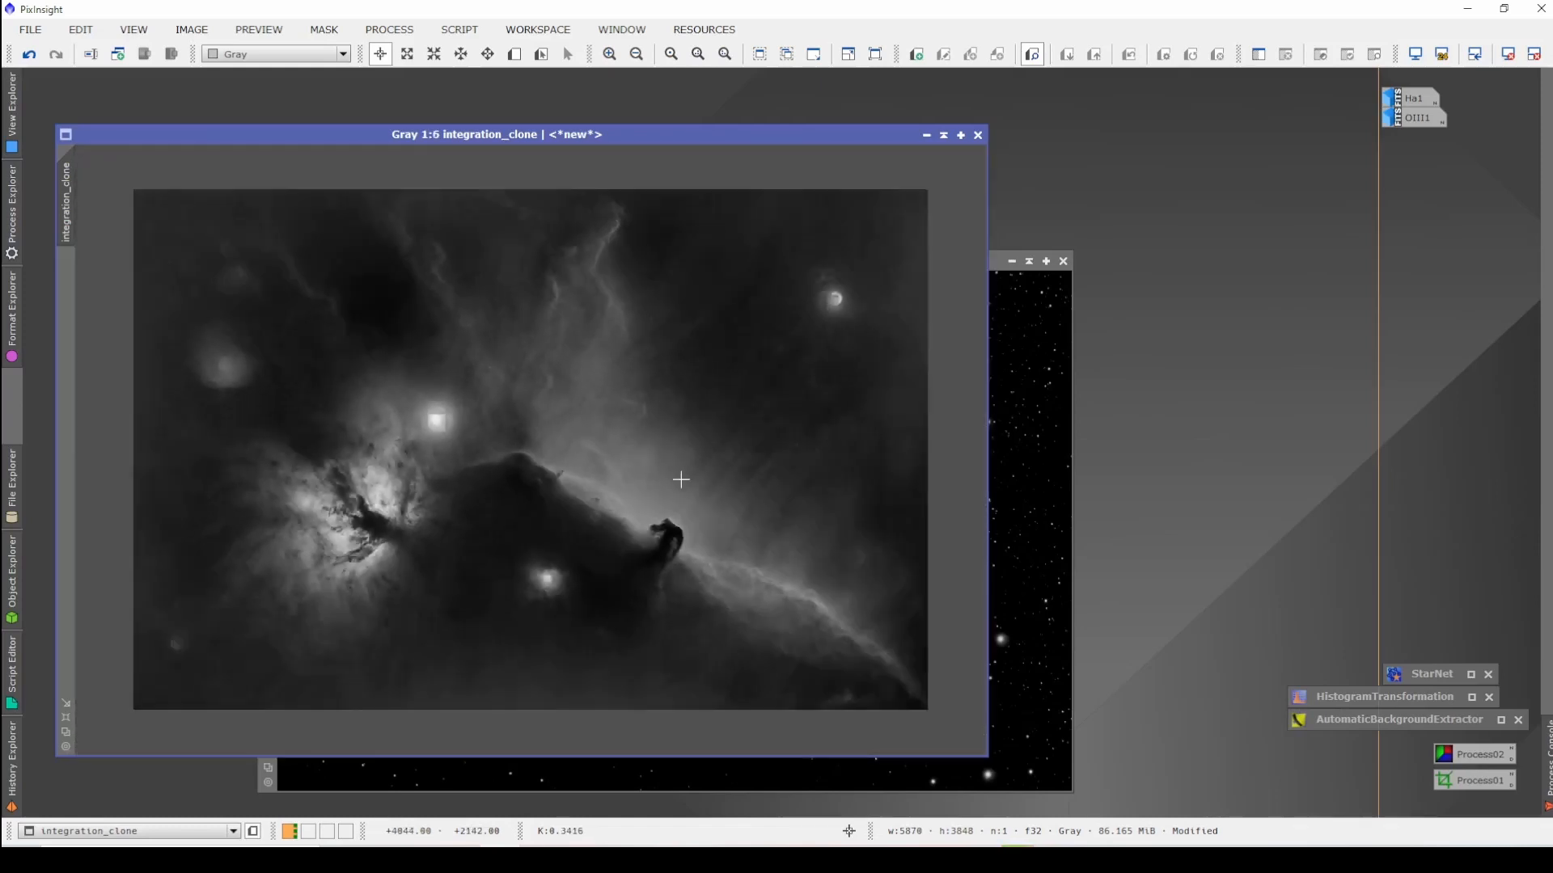
scroll(682, 485, "down", 1)
scroll(682, 486, "up", 1)
Step: Open RangeSelection beside integration_clone and start its real-time preview
left_click(389, 29)
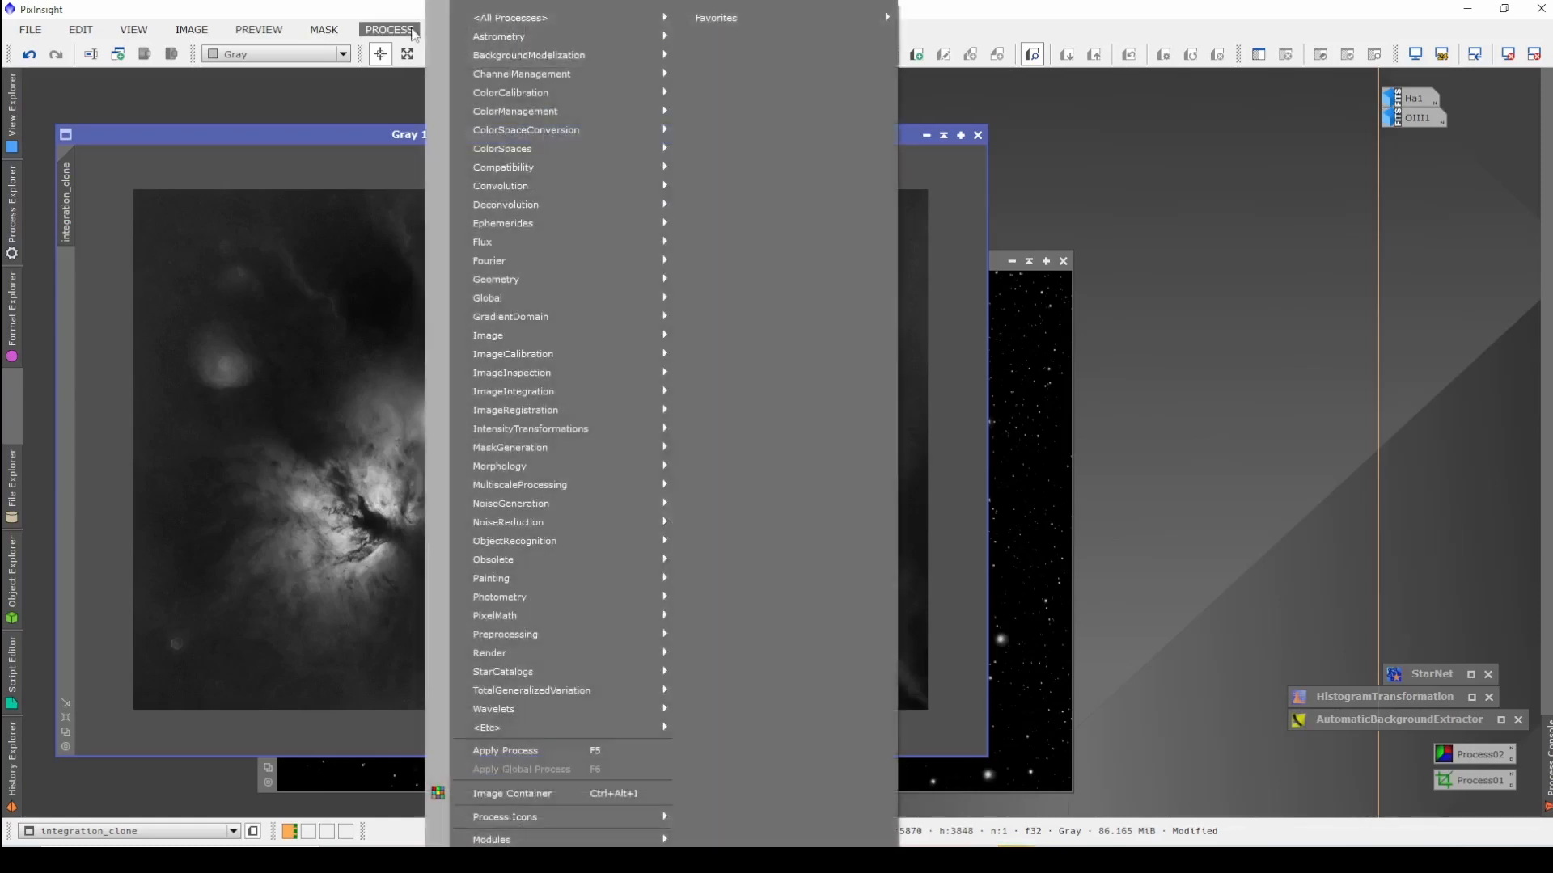
mouse_move(486, 21)
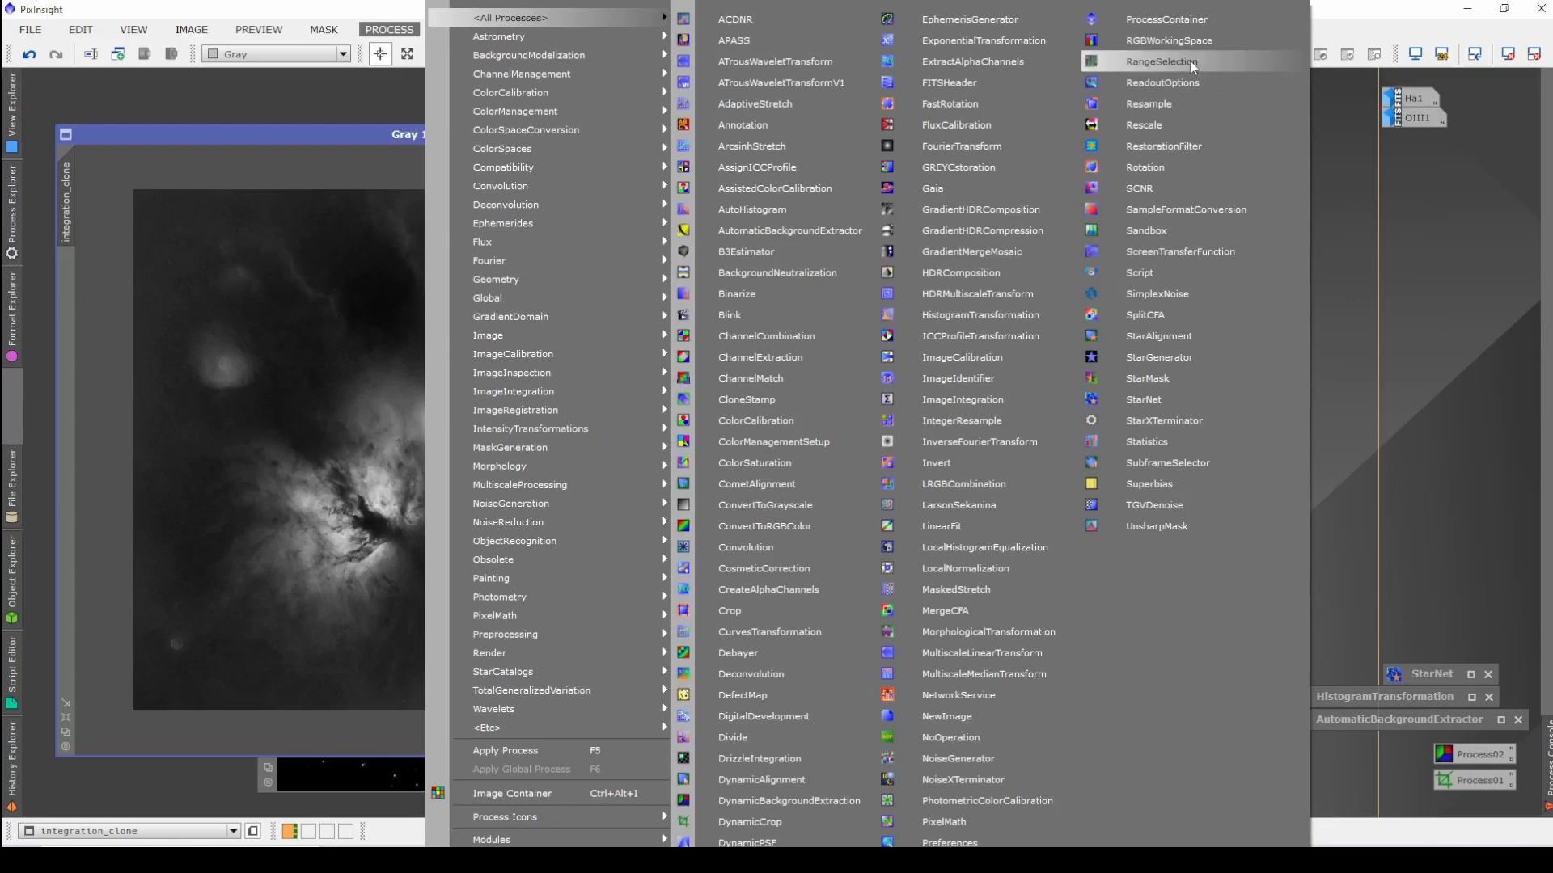
left_click(1161, 62)
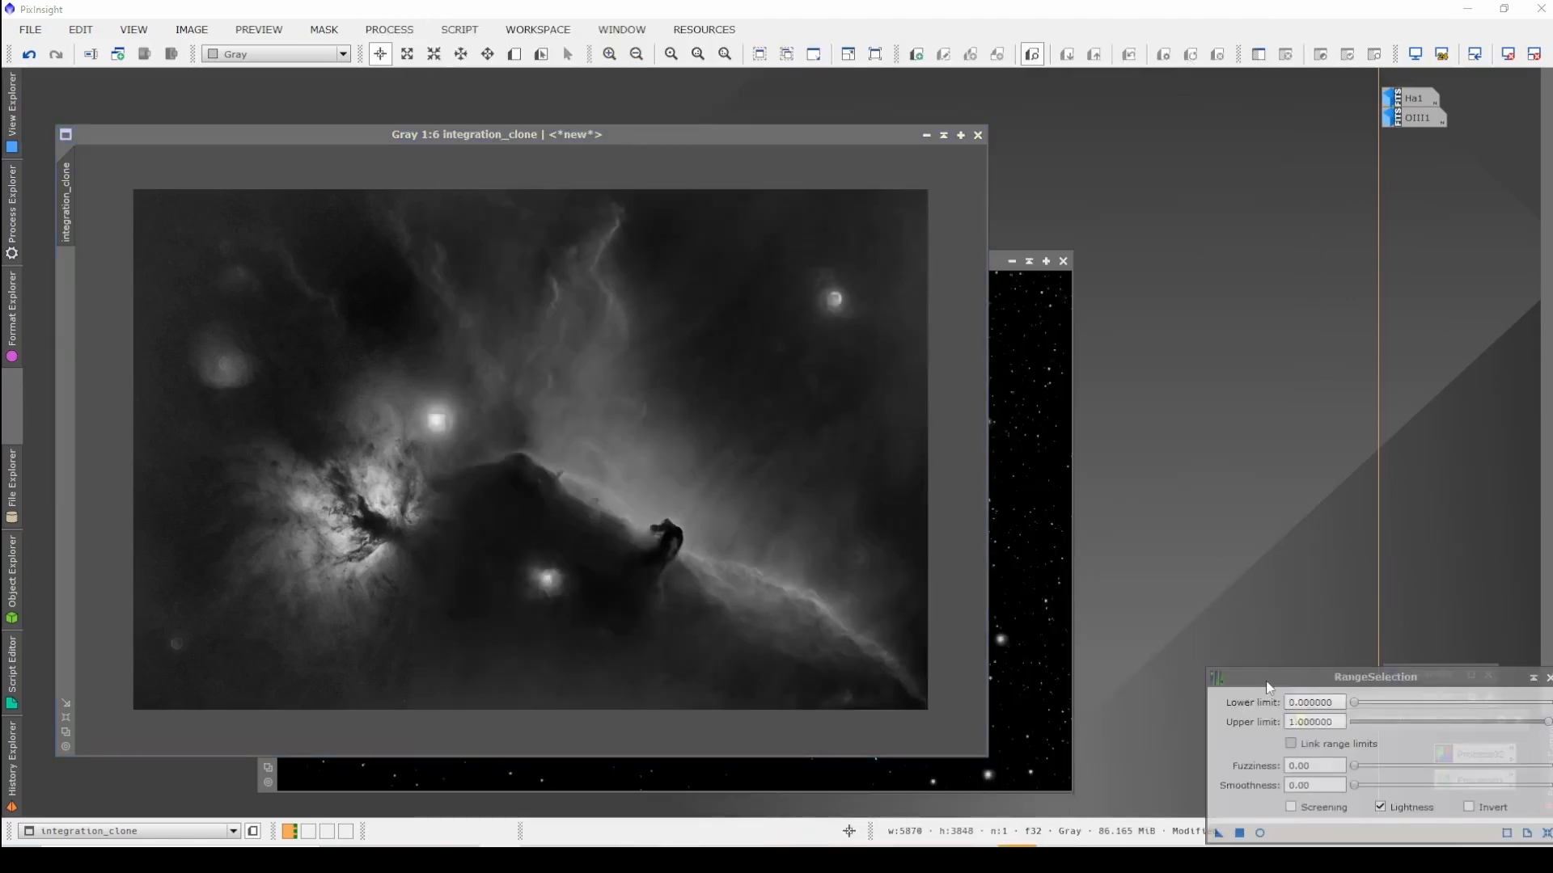
left_click_drag(1268, 688, 1087, 287)
left_click(1081, 440)
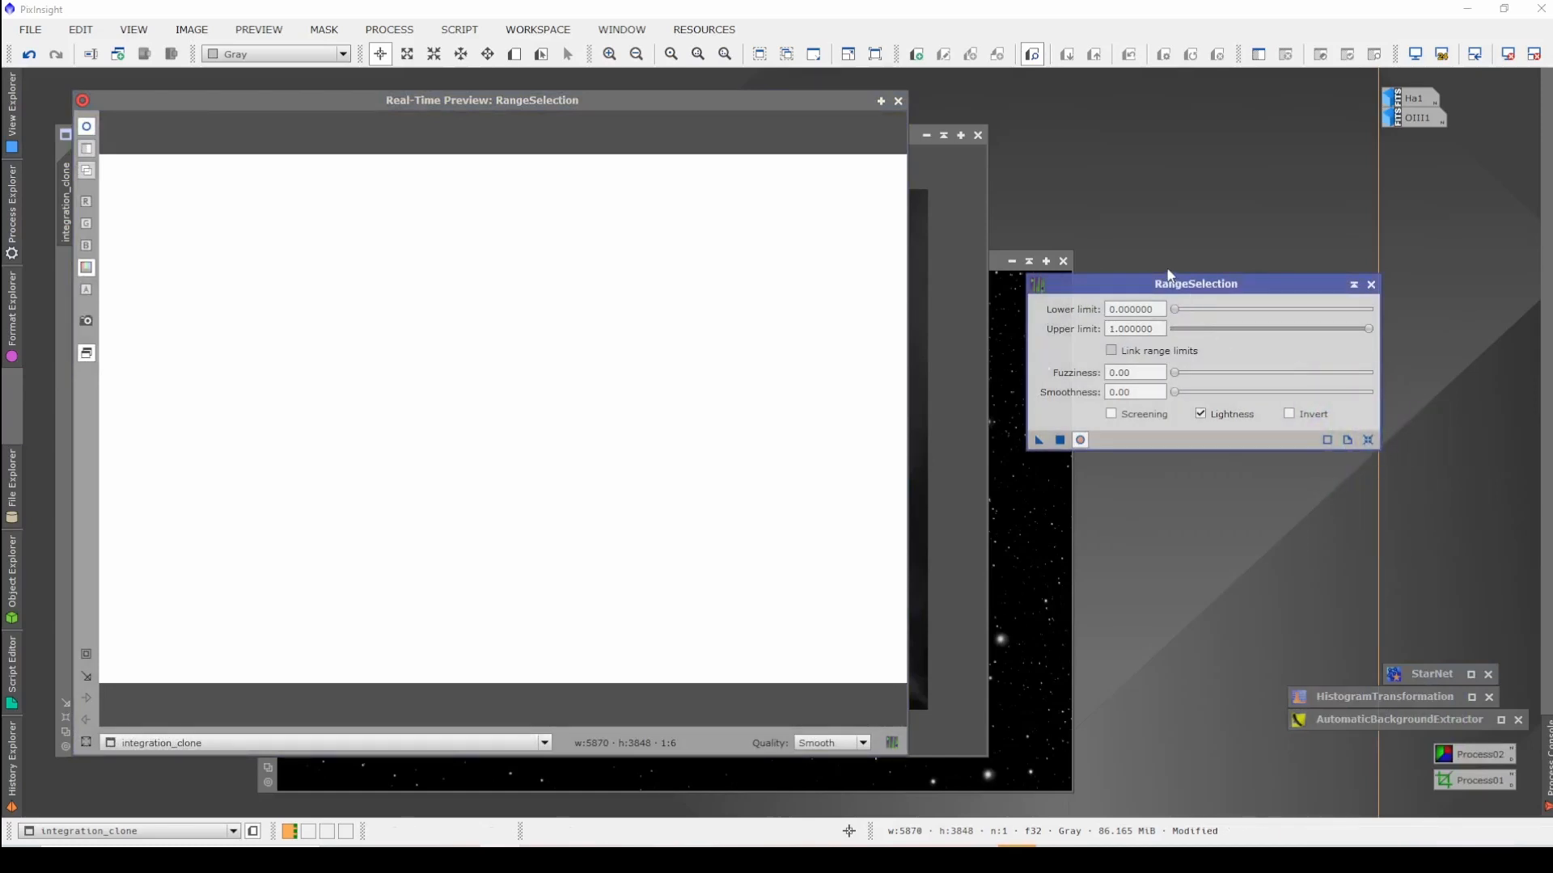
Step: Set the RangeSelection lower limit to 0.23, fuzziness to 0.30 and smoothness to 43, with the preview shifted slightly aside
left_click_drag(1175, 309, 1222, 302)
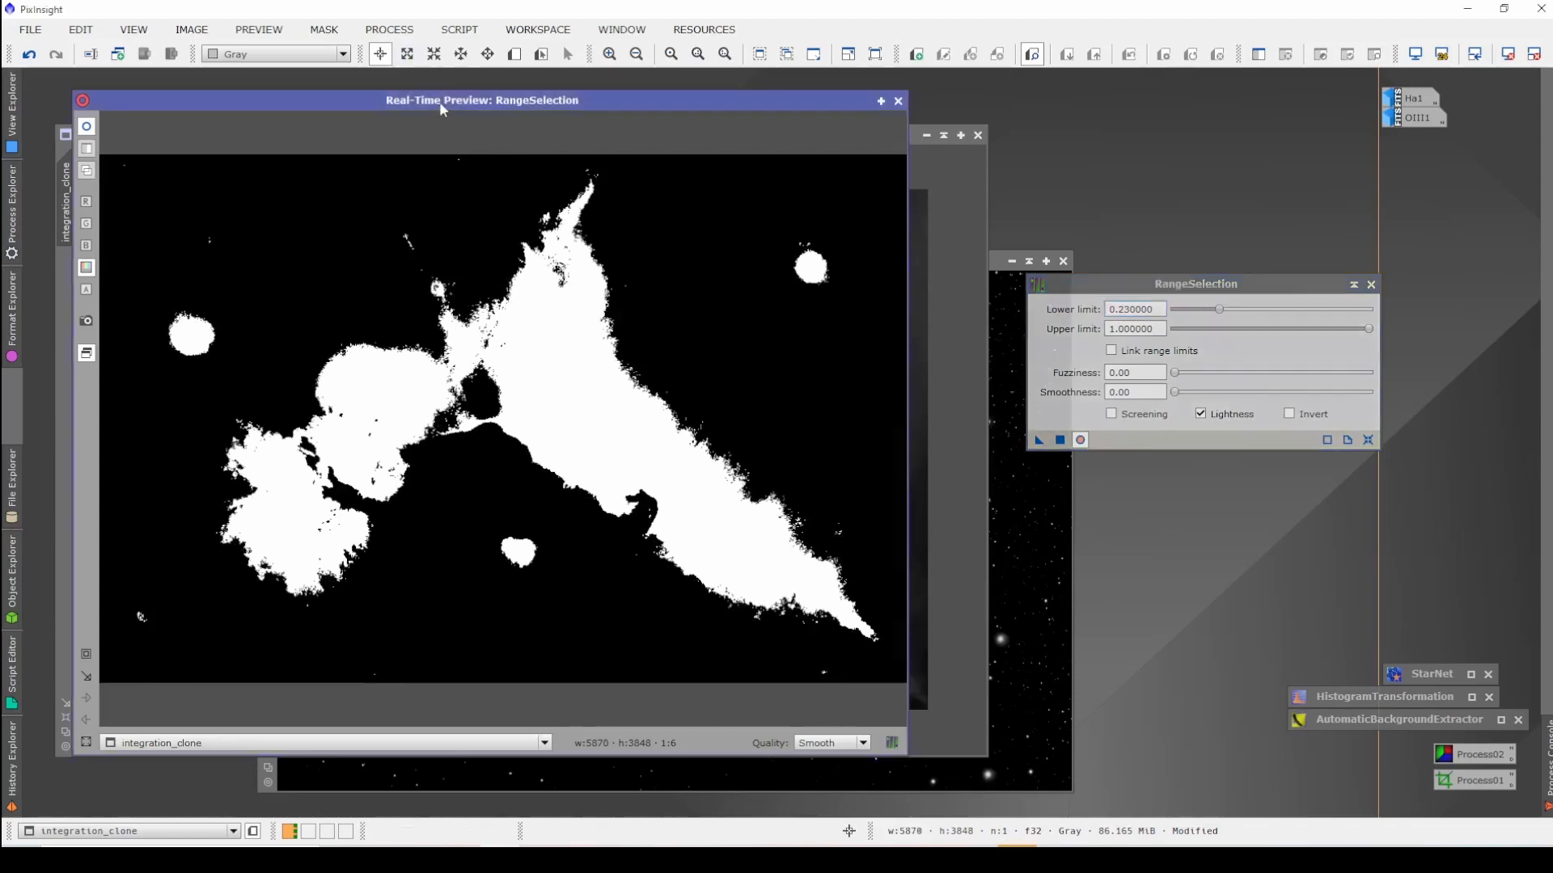
left_click_drag(439, 100, 502, 106)
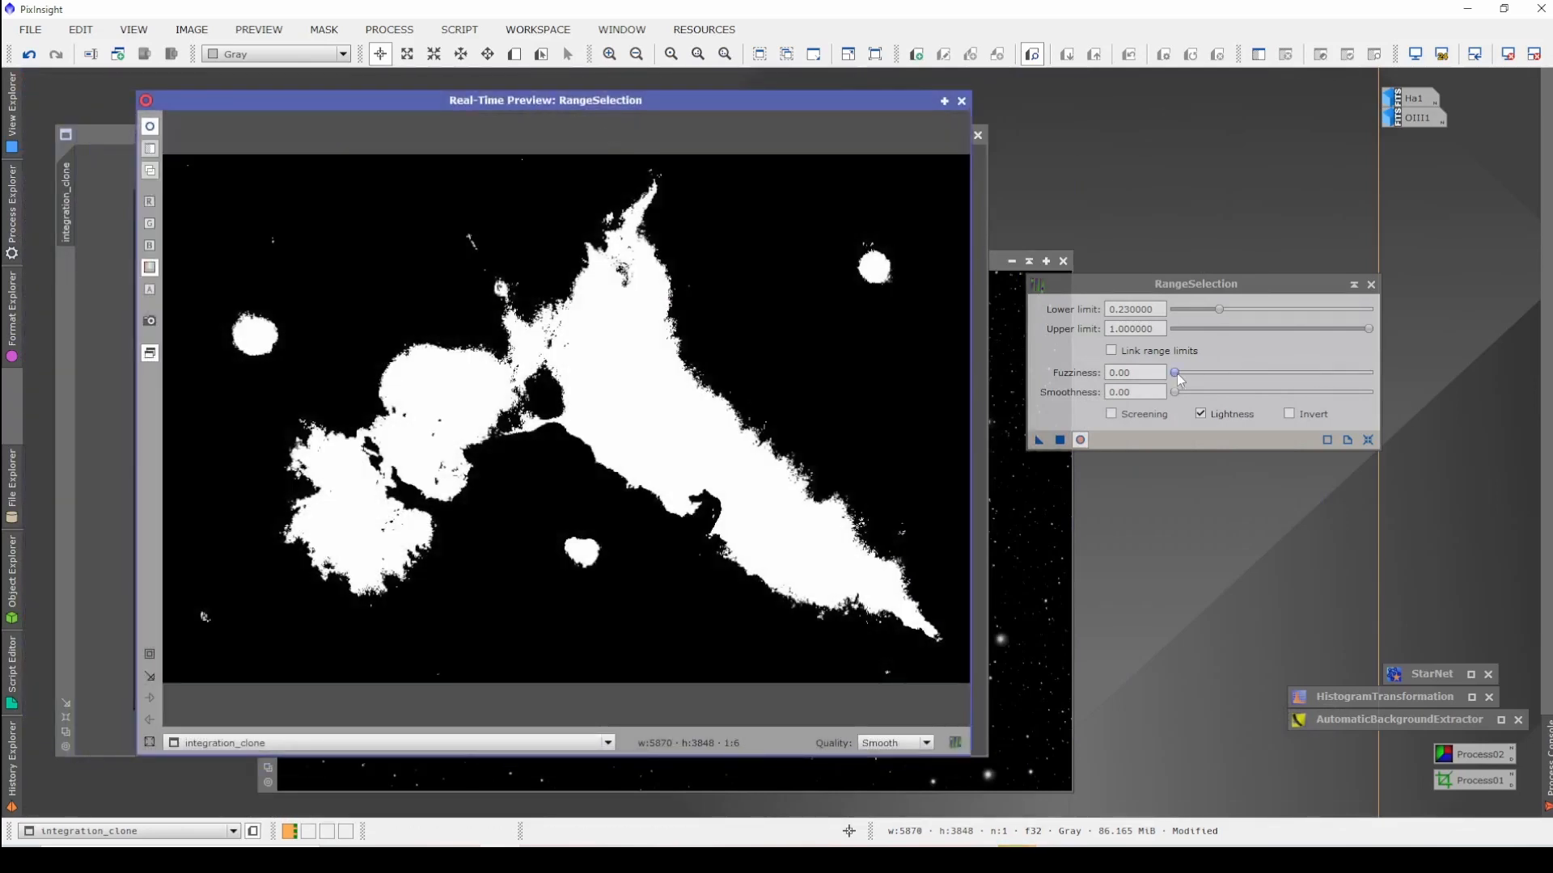
left_click_drag(1180, 379, 1265, 394)
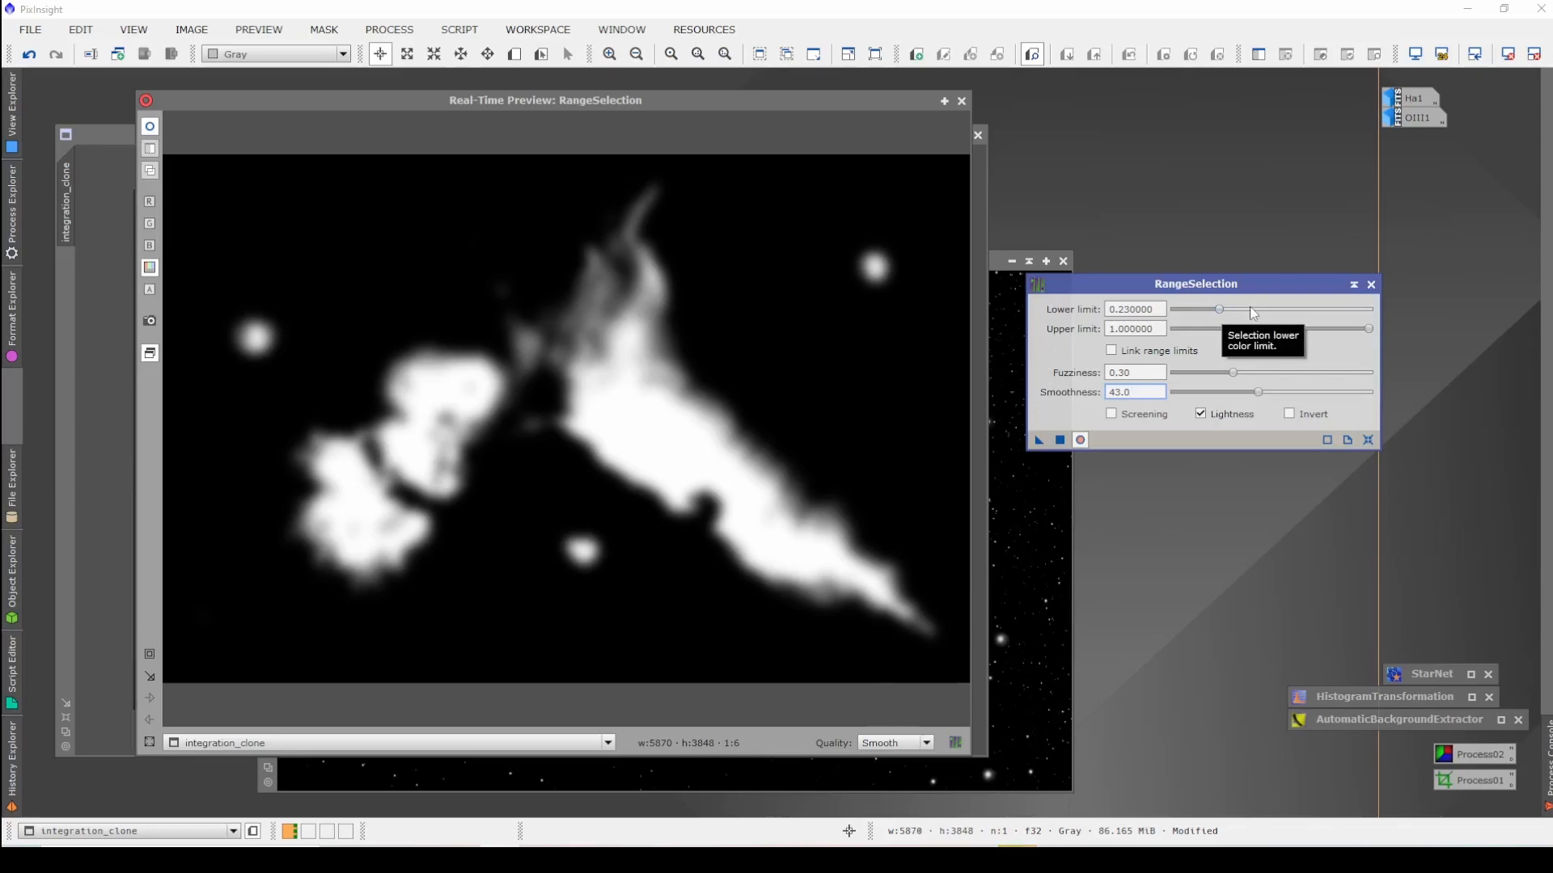
Step: Refine the RangeSelection lower limit to 0.17 and generate the range mask from integration_clone
left_click(1219, 310)
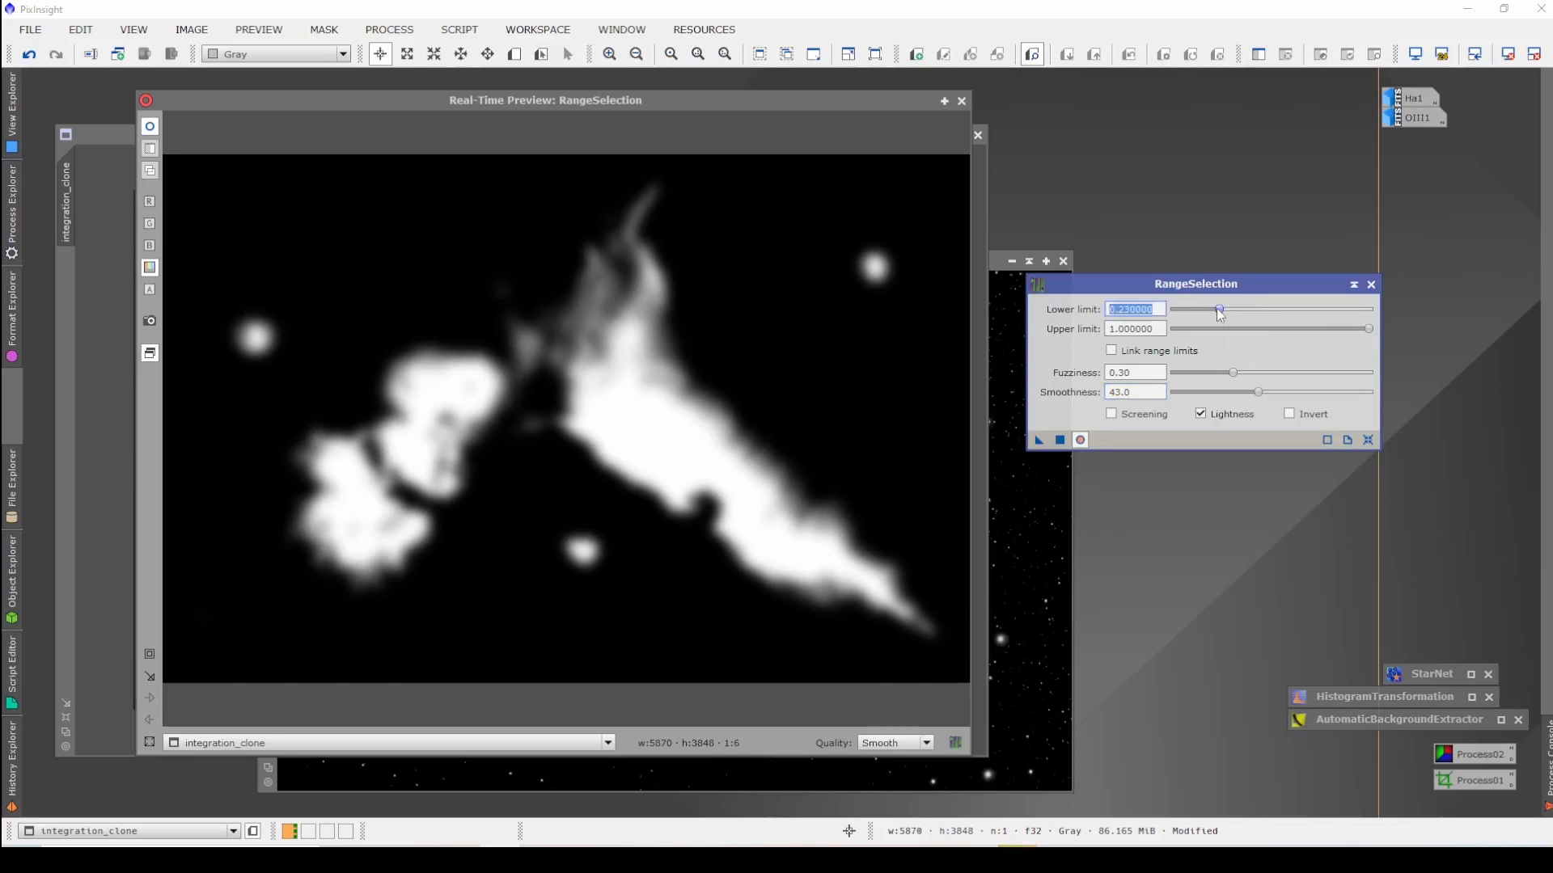
left_click_drag(1220, 314, 1207, 315)
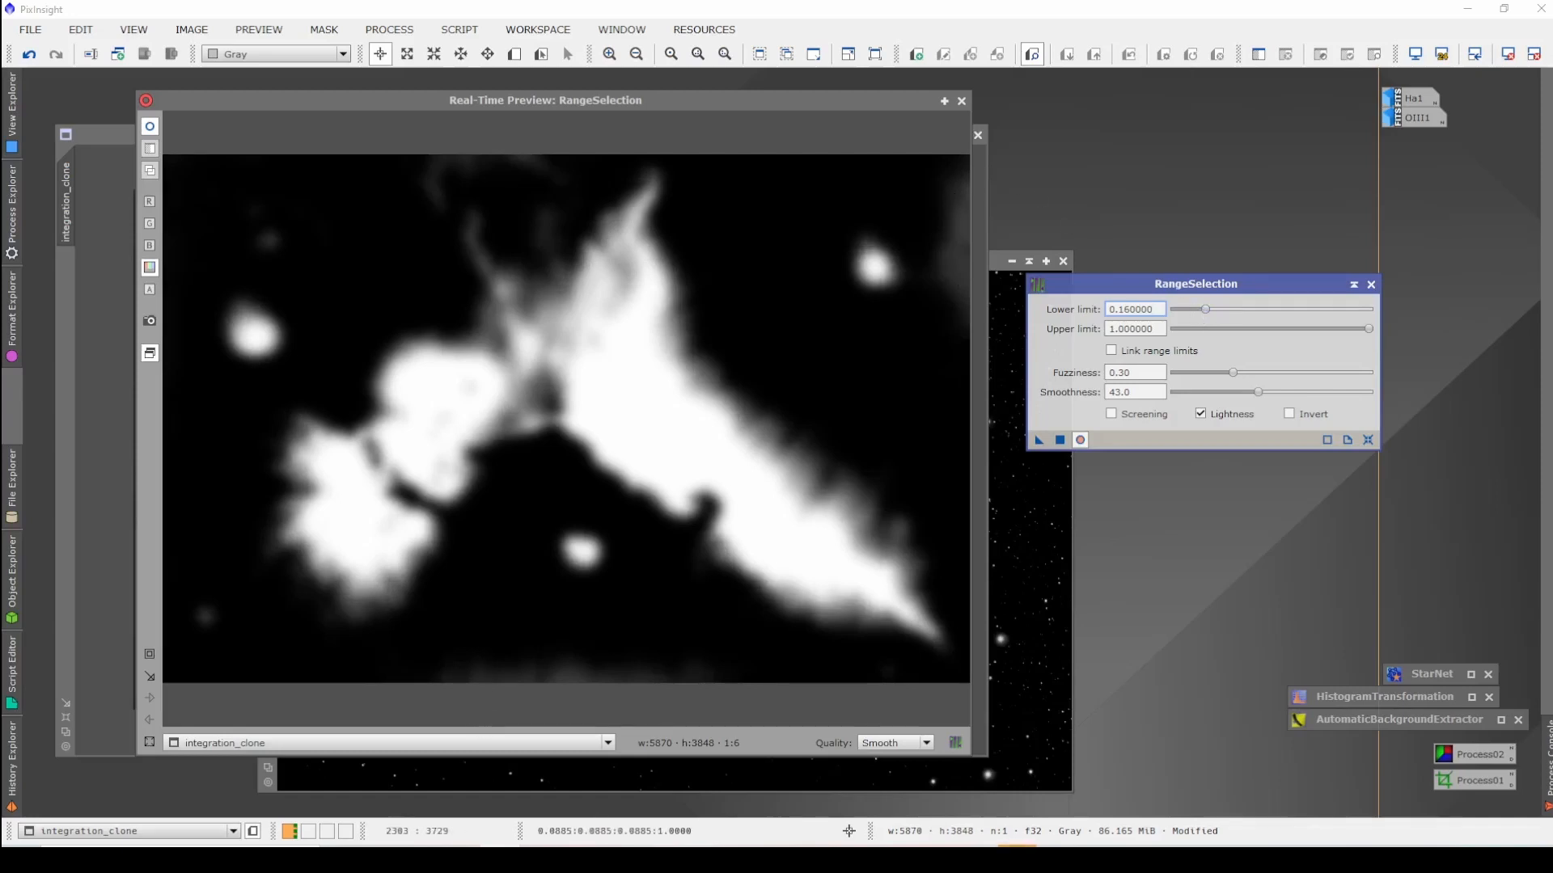
left_click(455, 462)
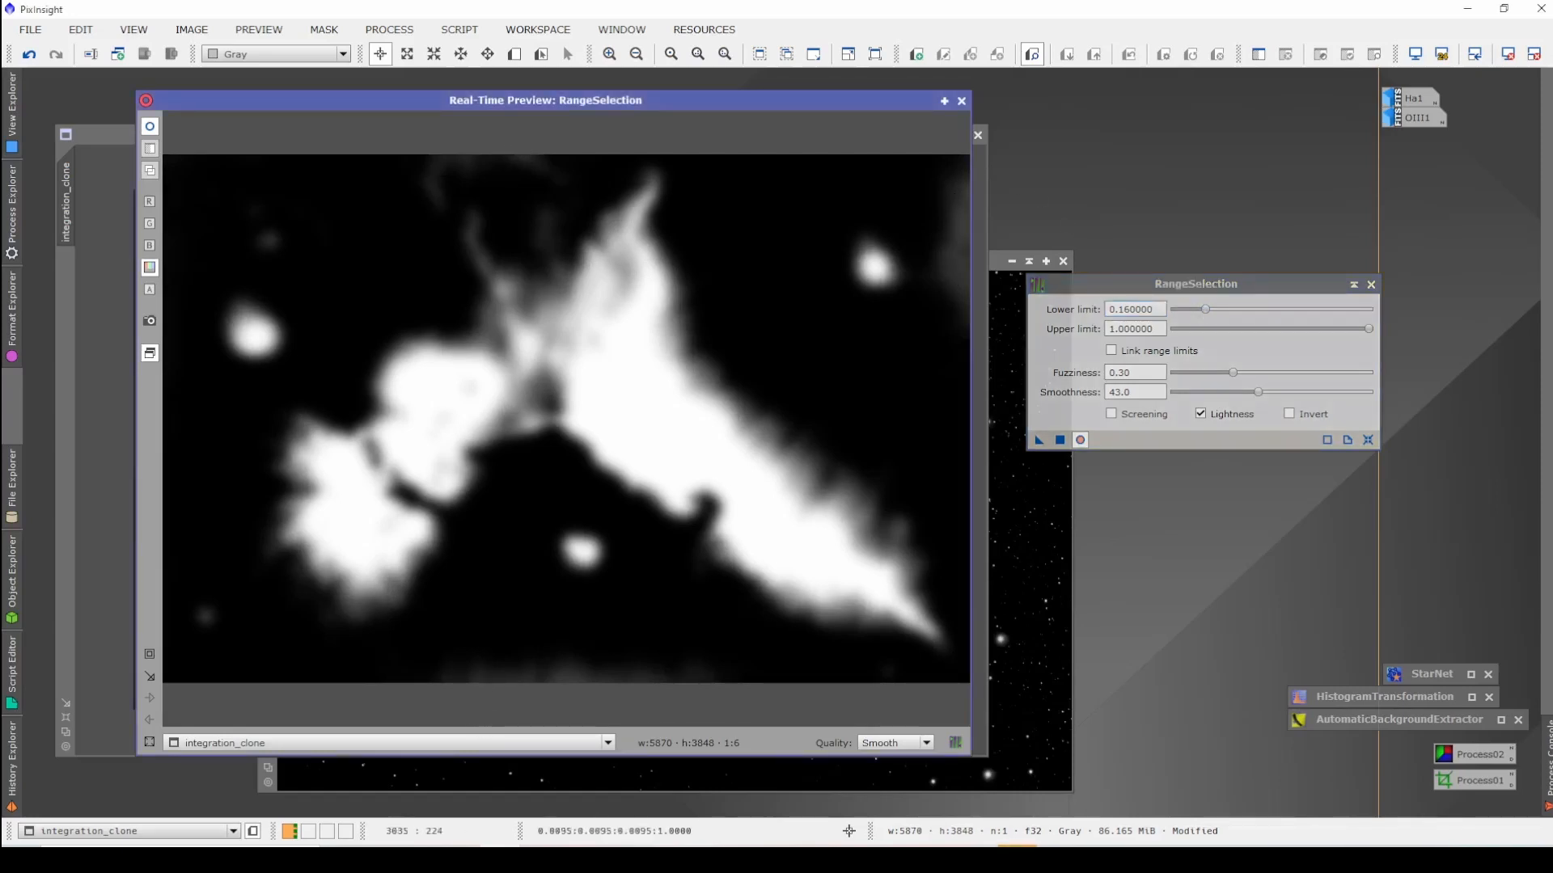
left_click(1207, 314)
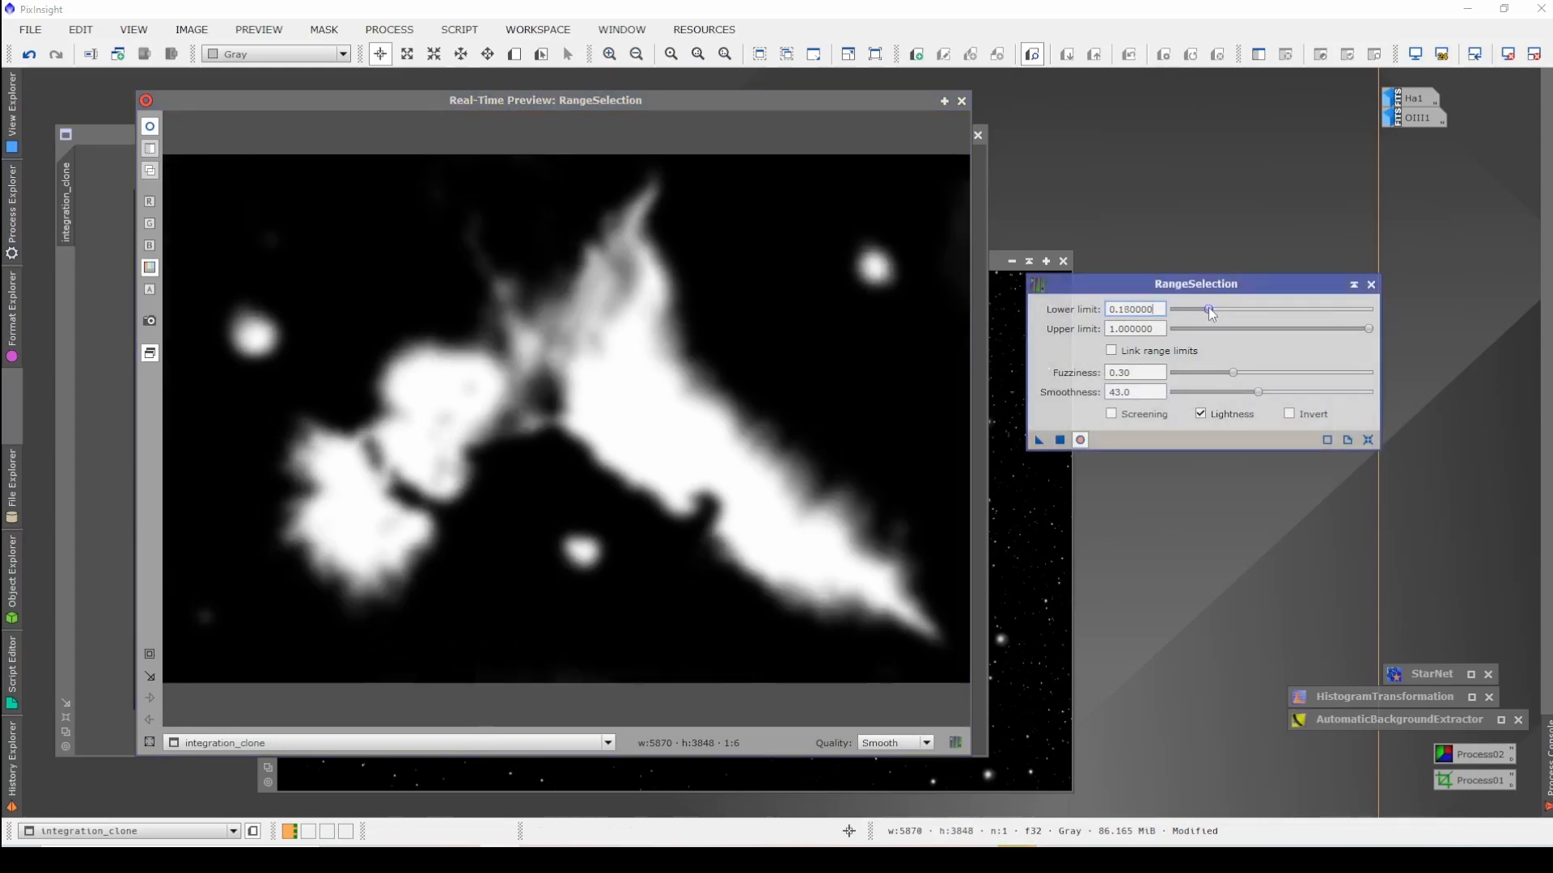
left_click_drag(1206, 308, 1208, 309)
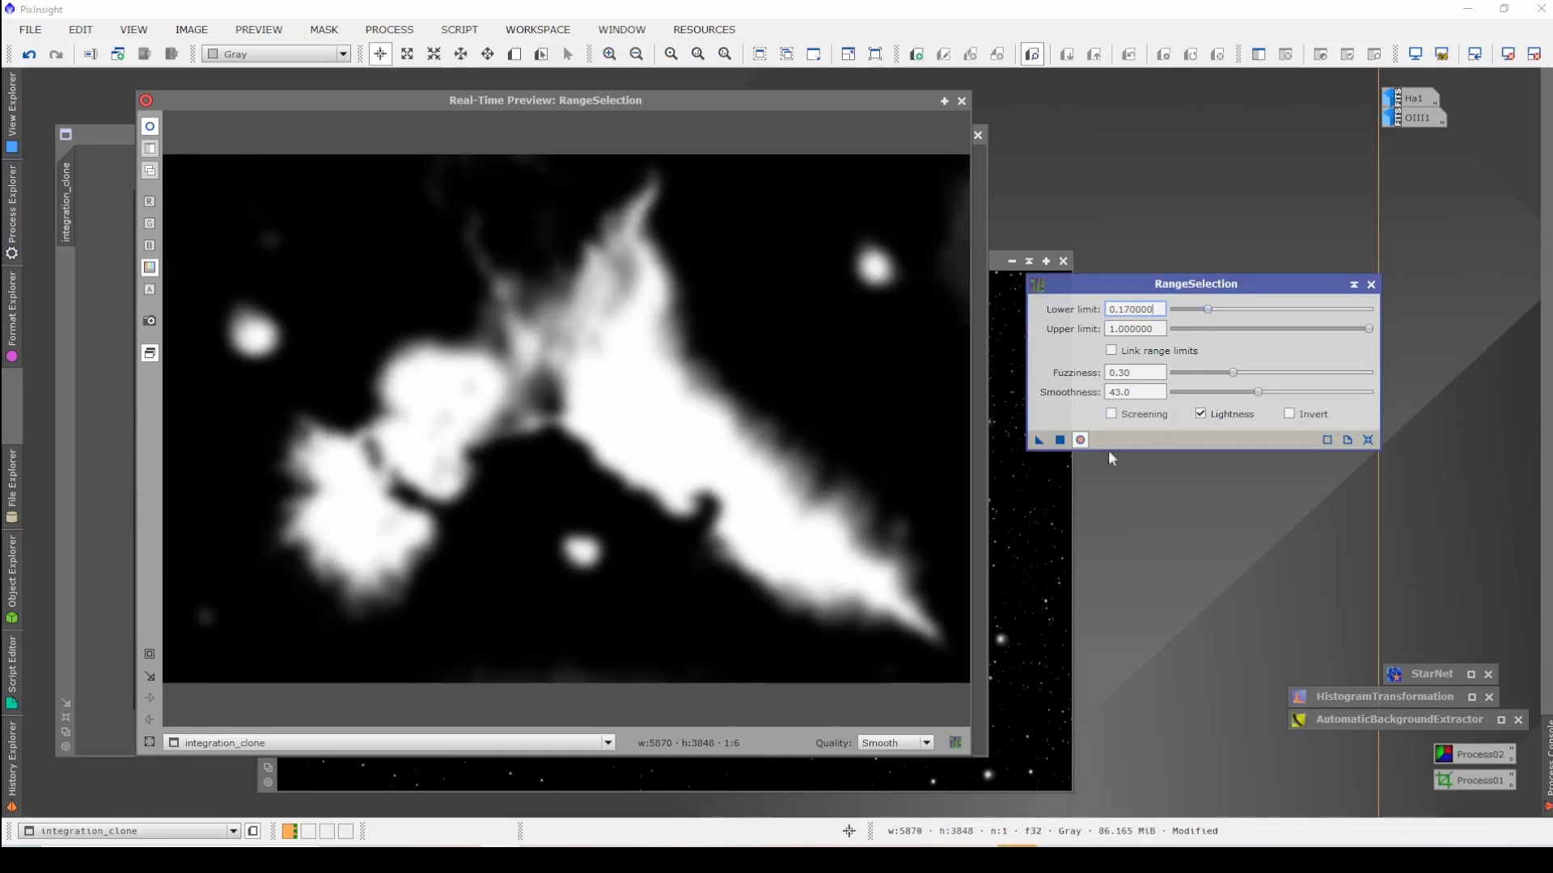
left_click(1060, 440)
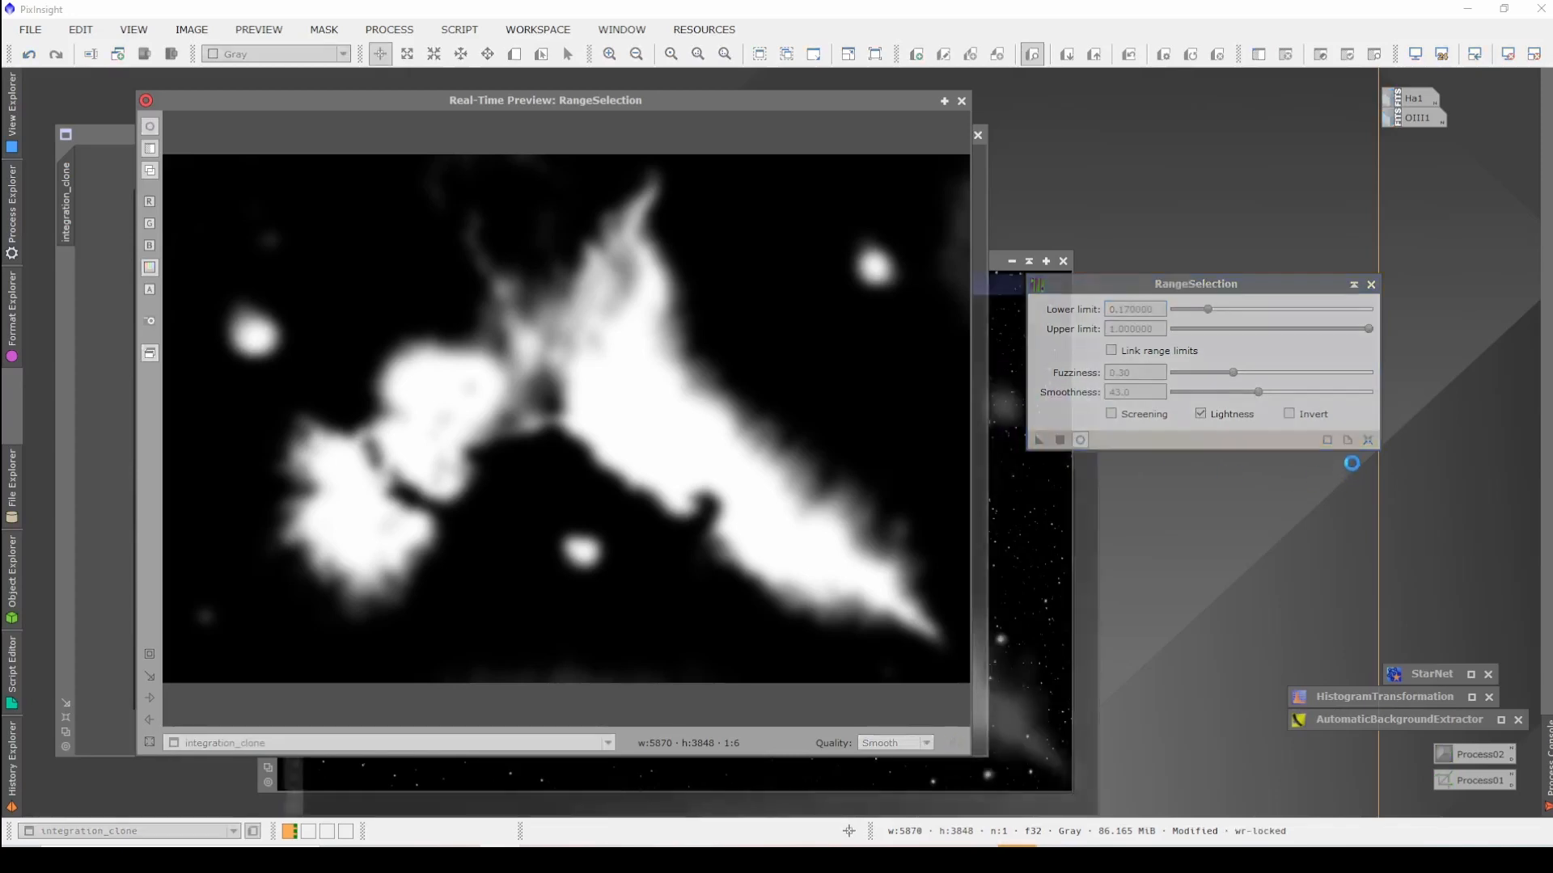
Step: Close RangeSelection and its real-time preview, and move range_mask aside to uncover the Flame nebula part of integration_clone
left_click(1371, 285)
left_click(962, 100)
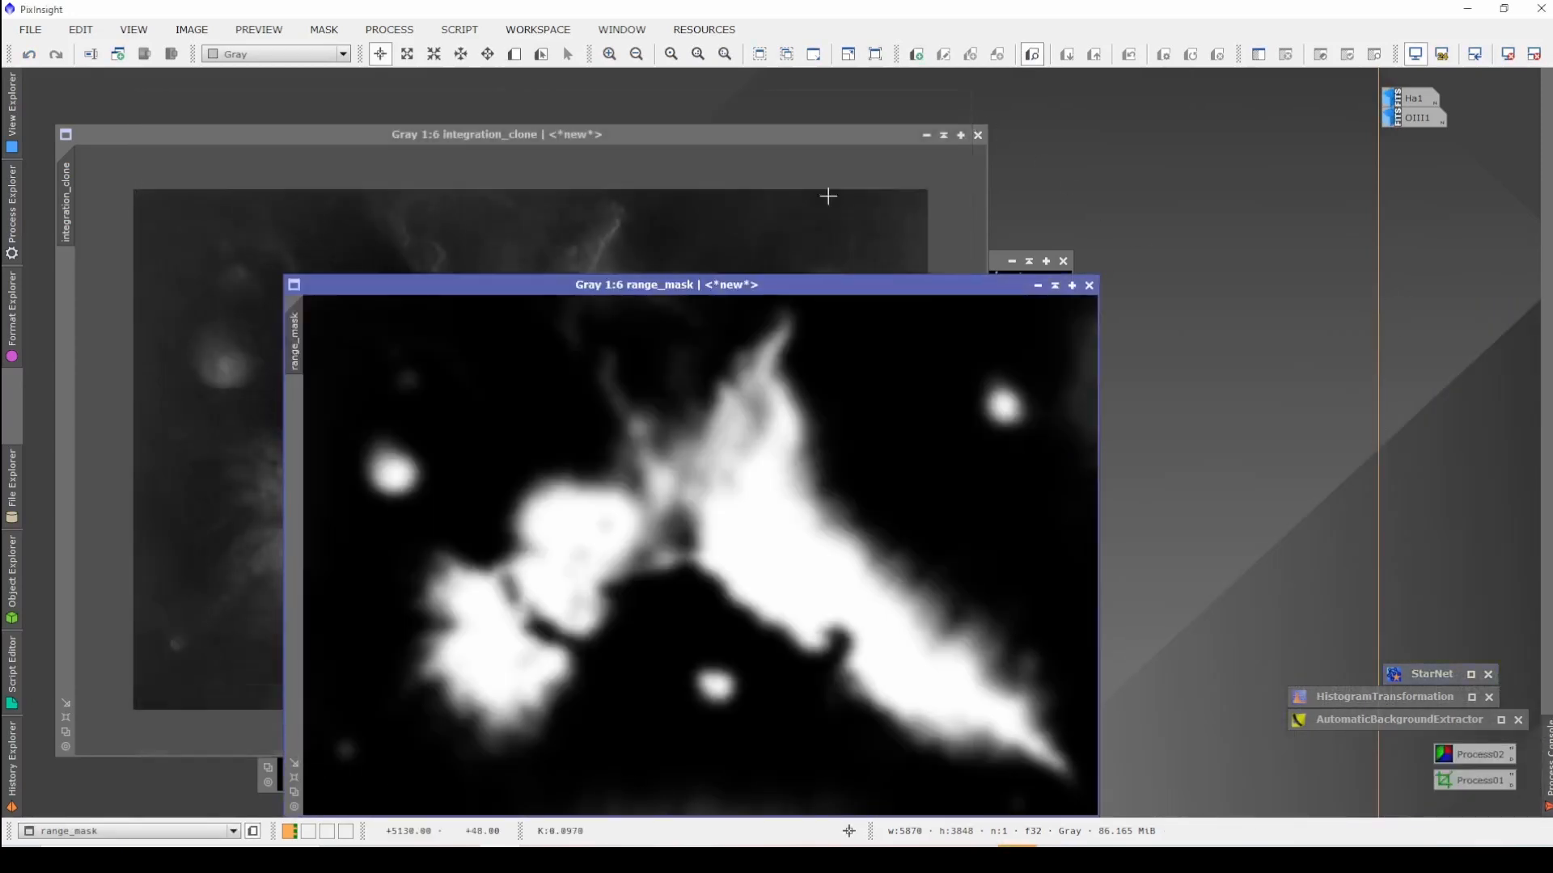
left_click_drag(895, 288, 1062, 148)
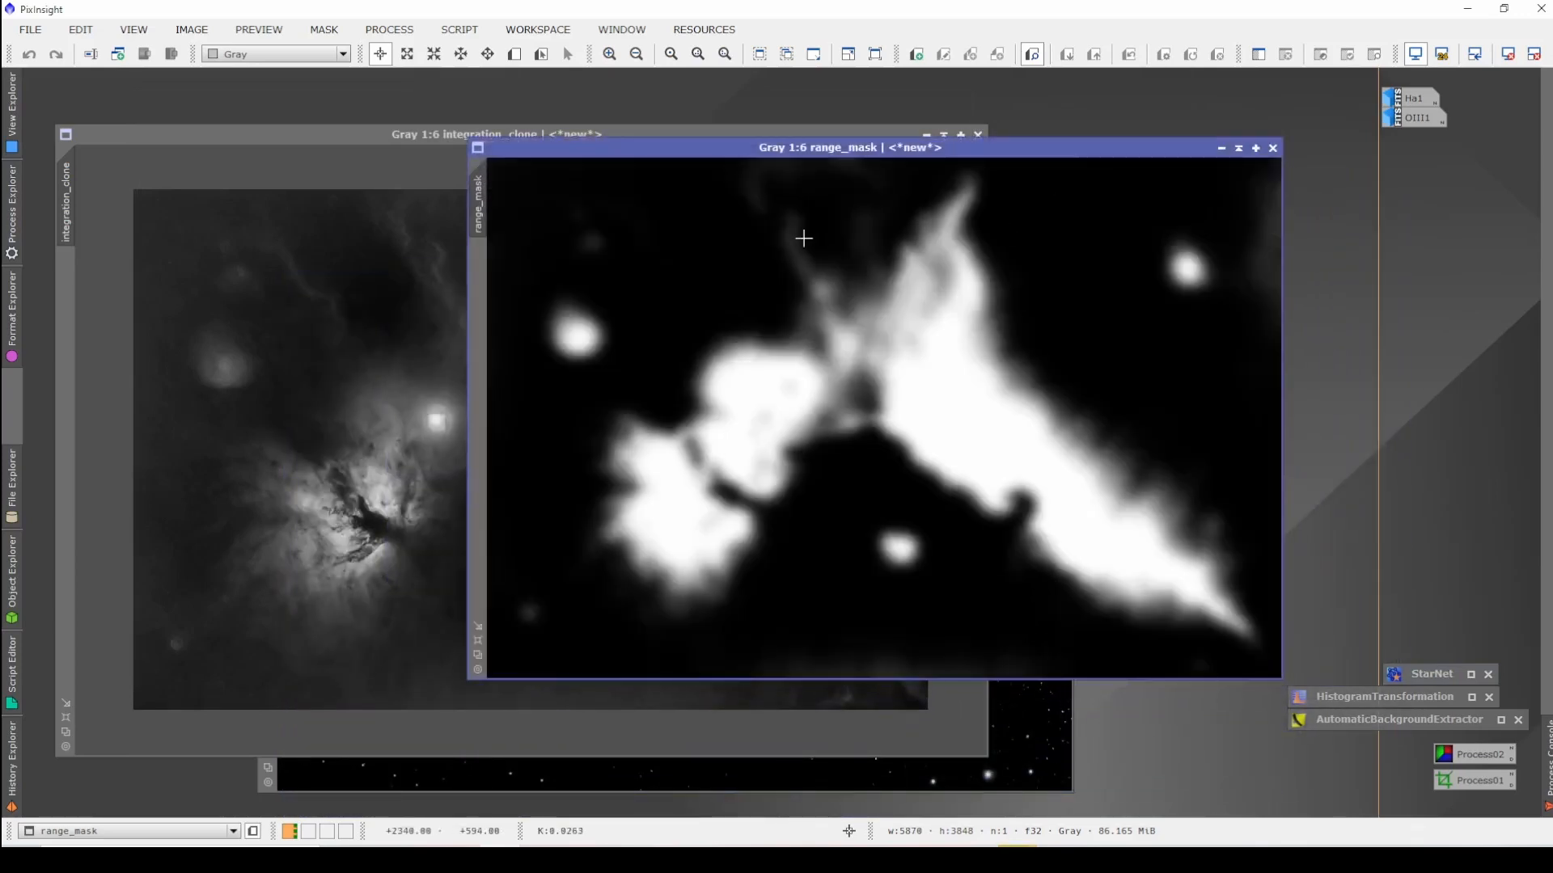
left_click_drag(822, 158, 866, 237)
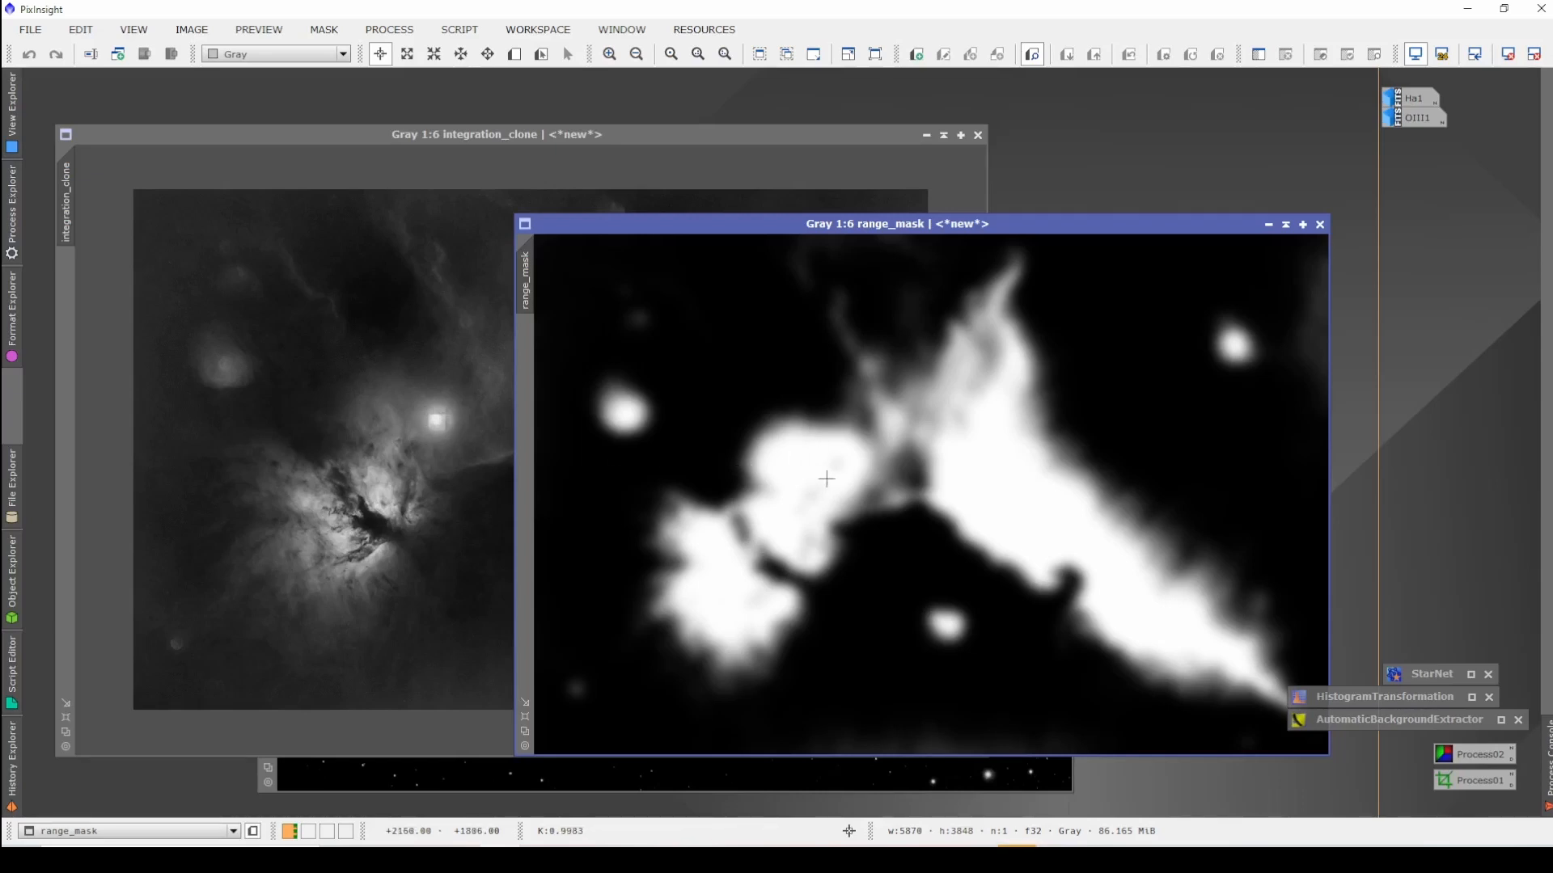
left_click_drag(739, 226, 946, 177)
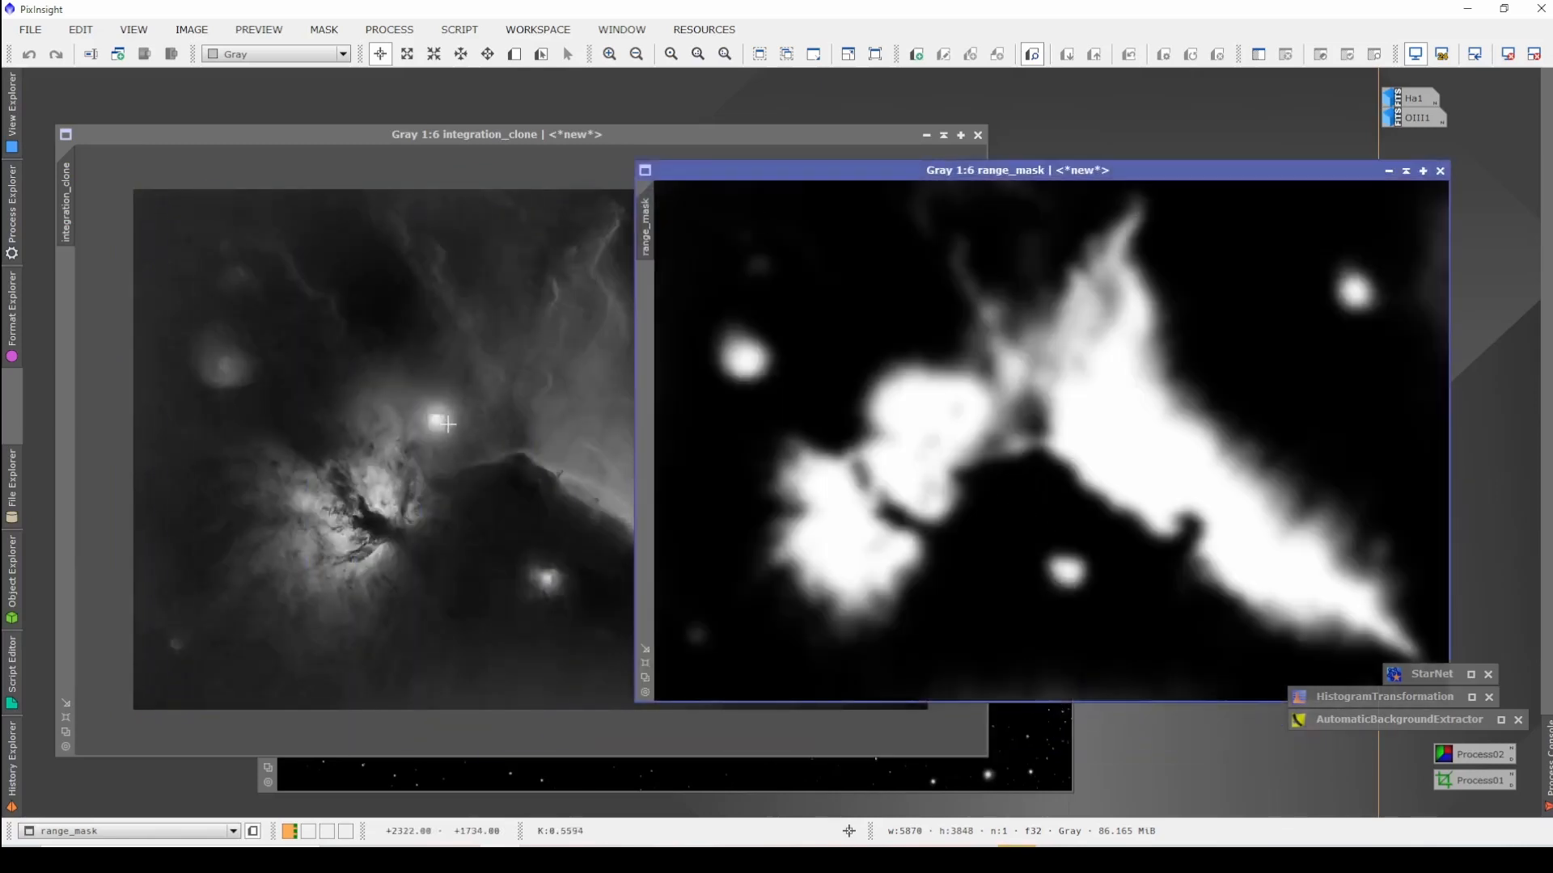
Step: Move range_mask back toward integration_clone and open CloneStamp for it, reset to defaults, with radius 100 and softness 0.72
left_click_drag(796, 174, 452, 153)
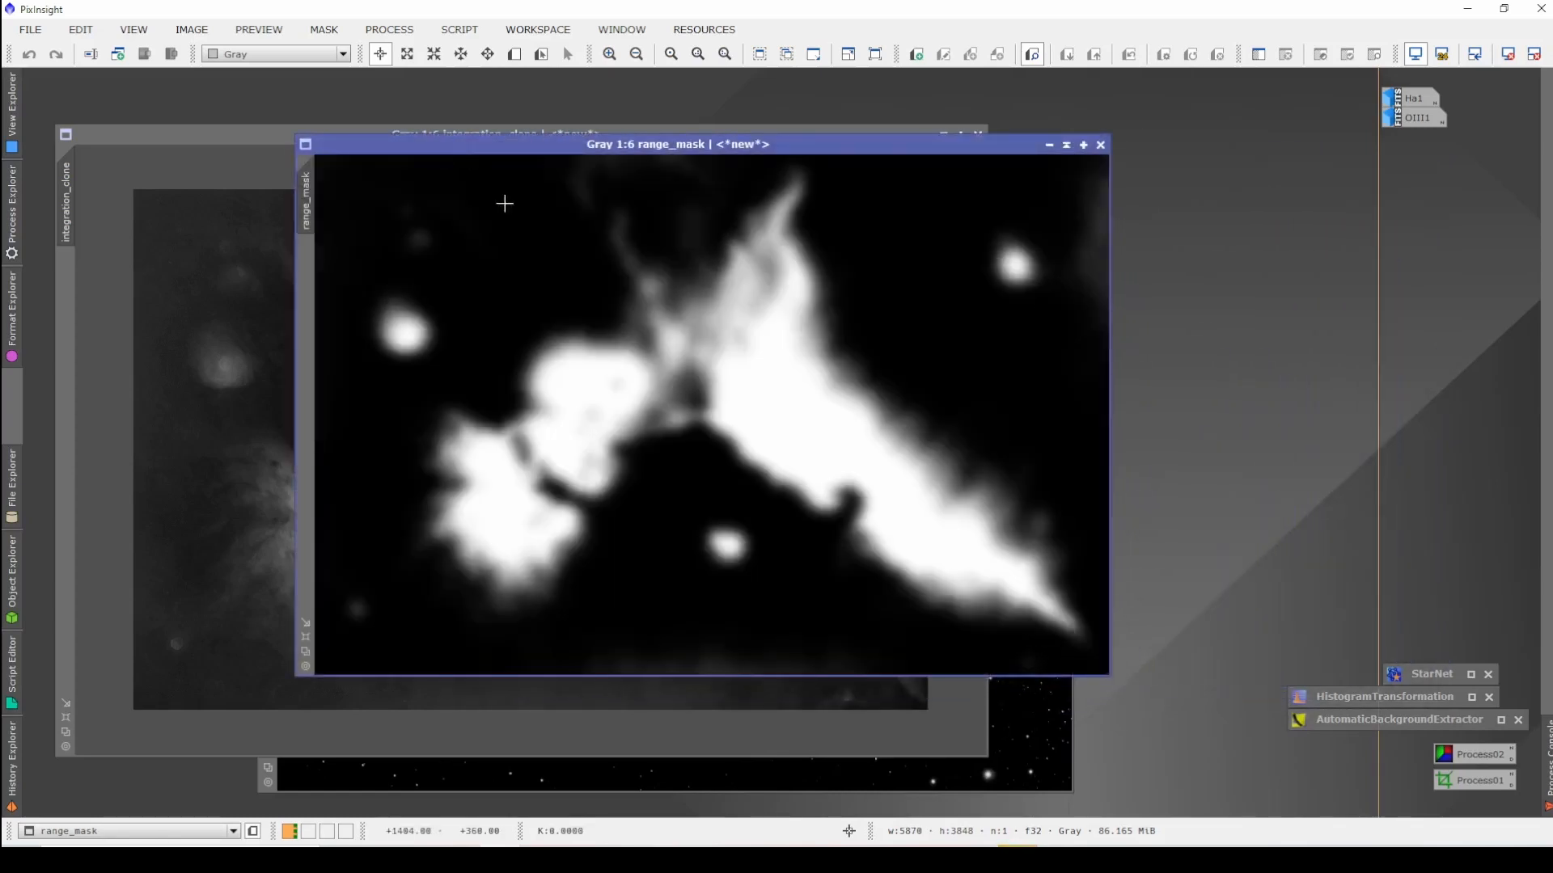
left_click(402, 36)
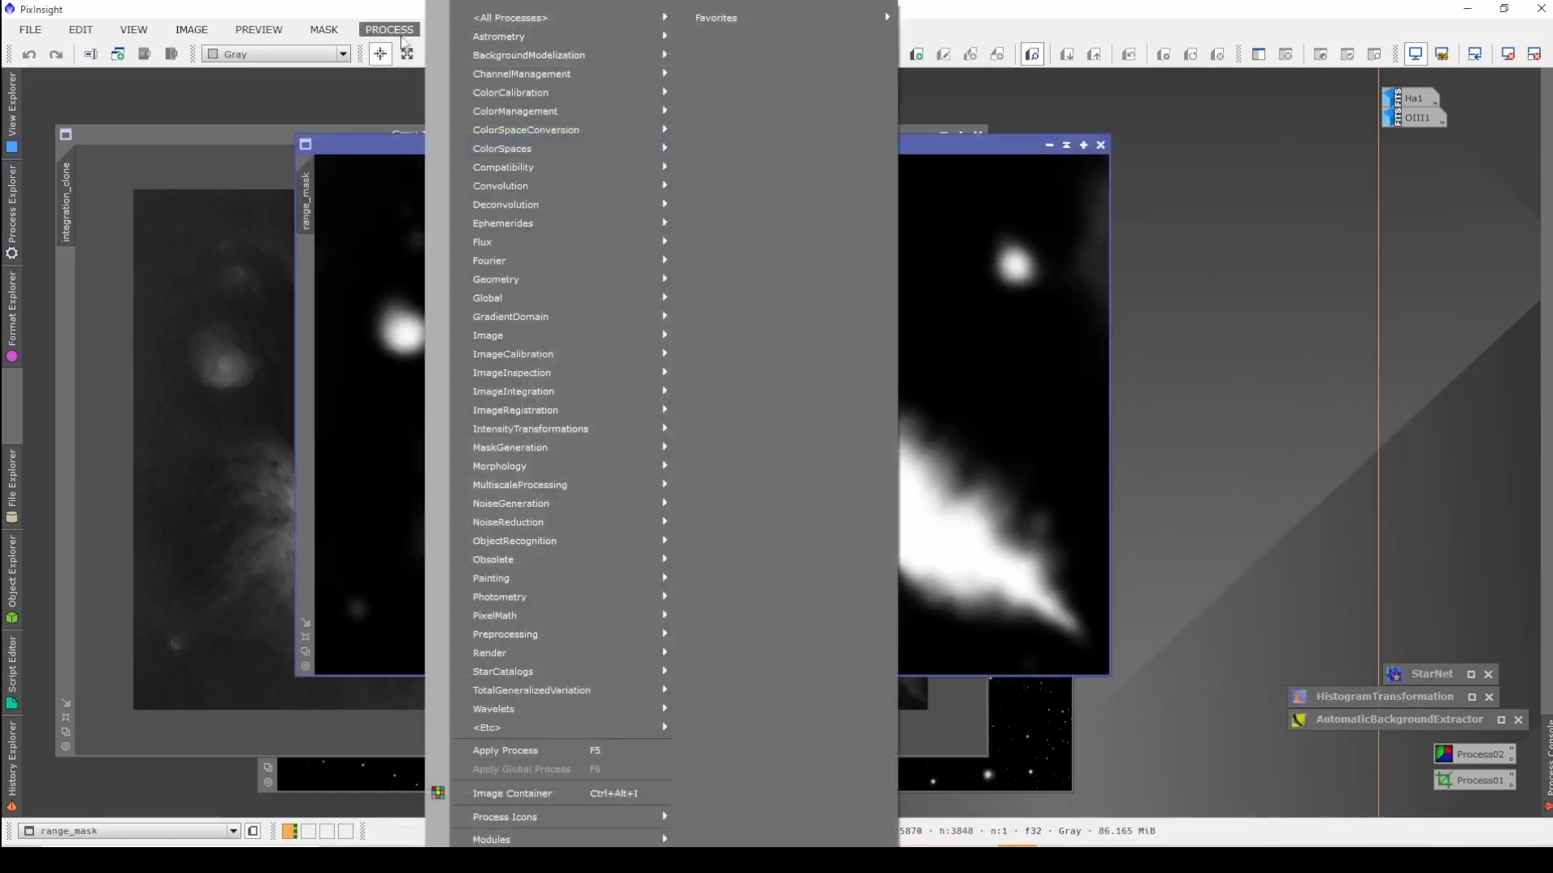
mouse_move(509, 21)
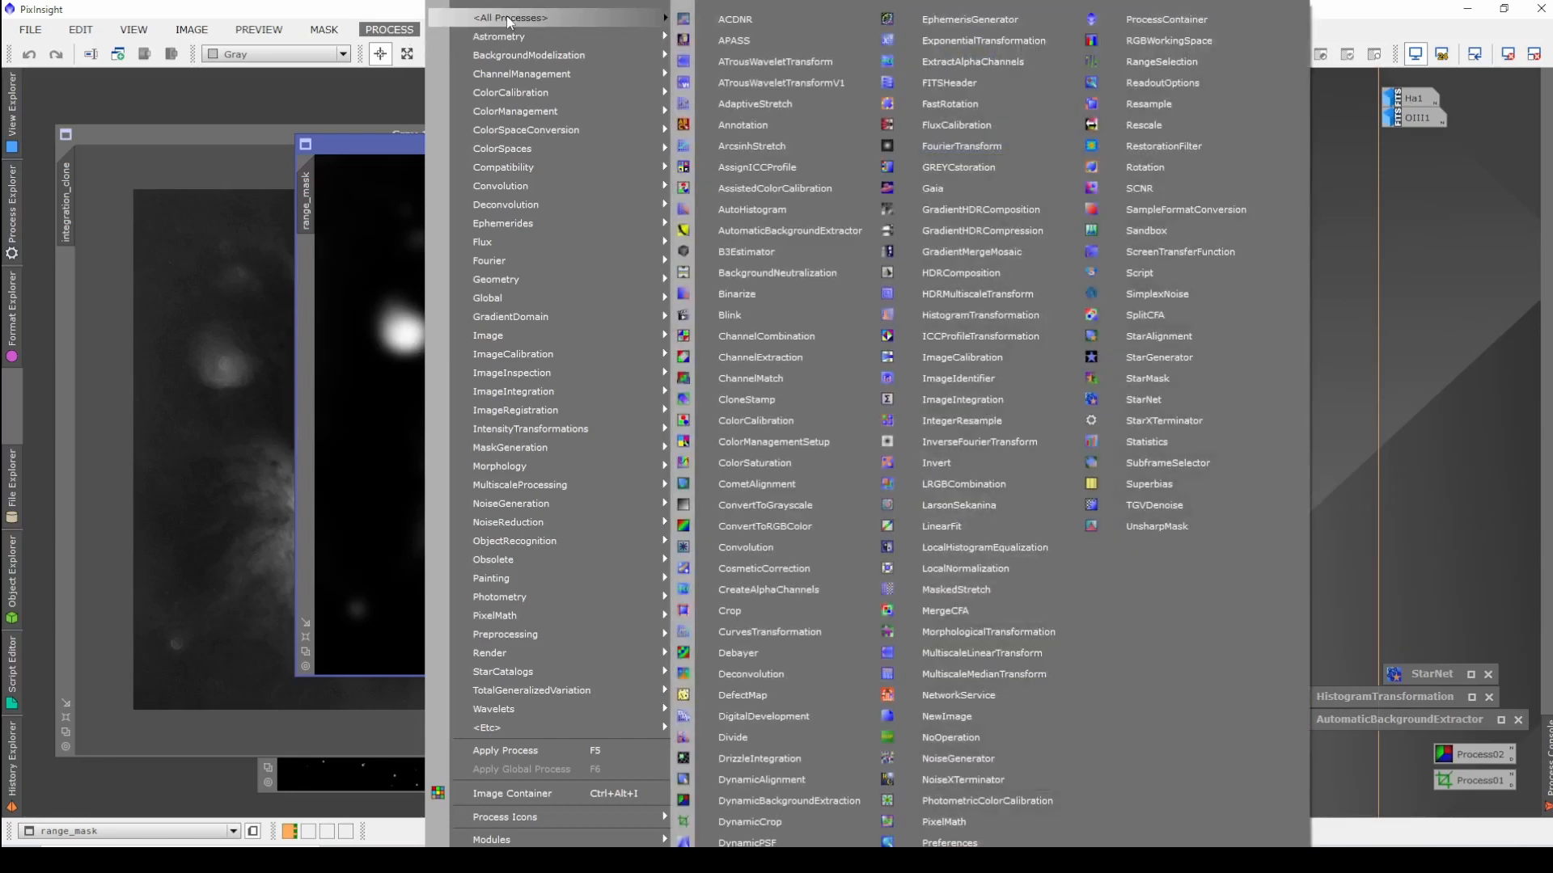
left_click(821, 403)
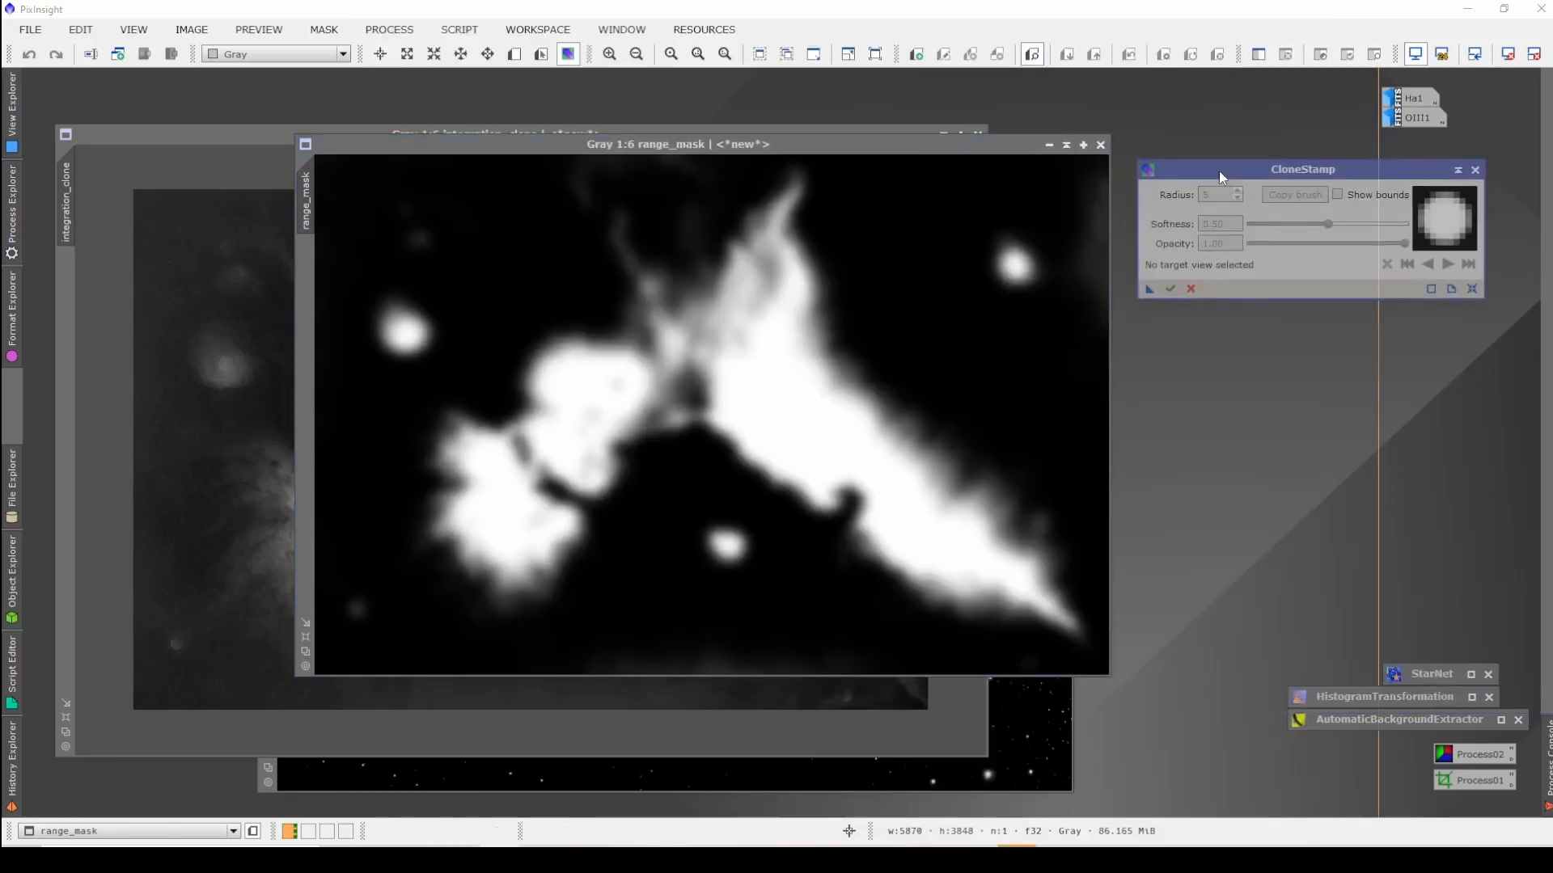
left_click(1472, 288)
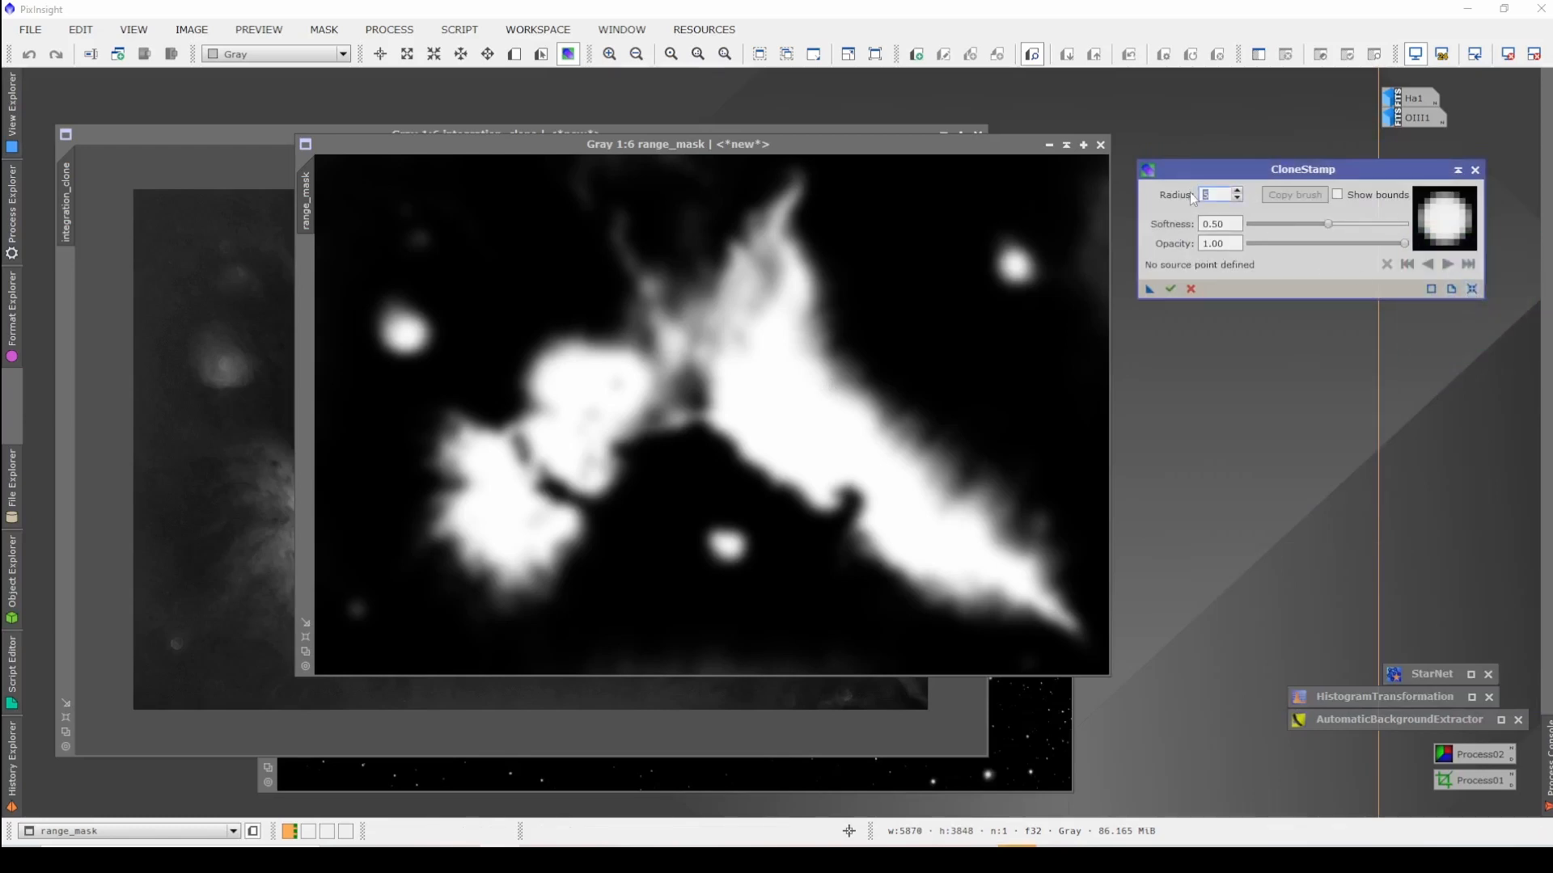
type("100")
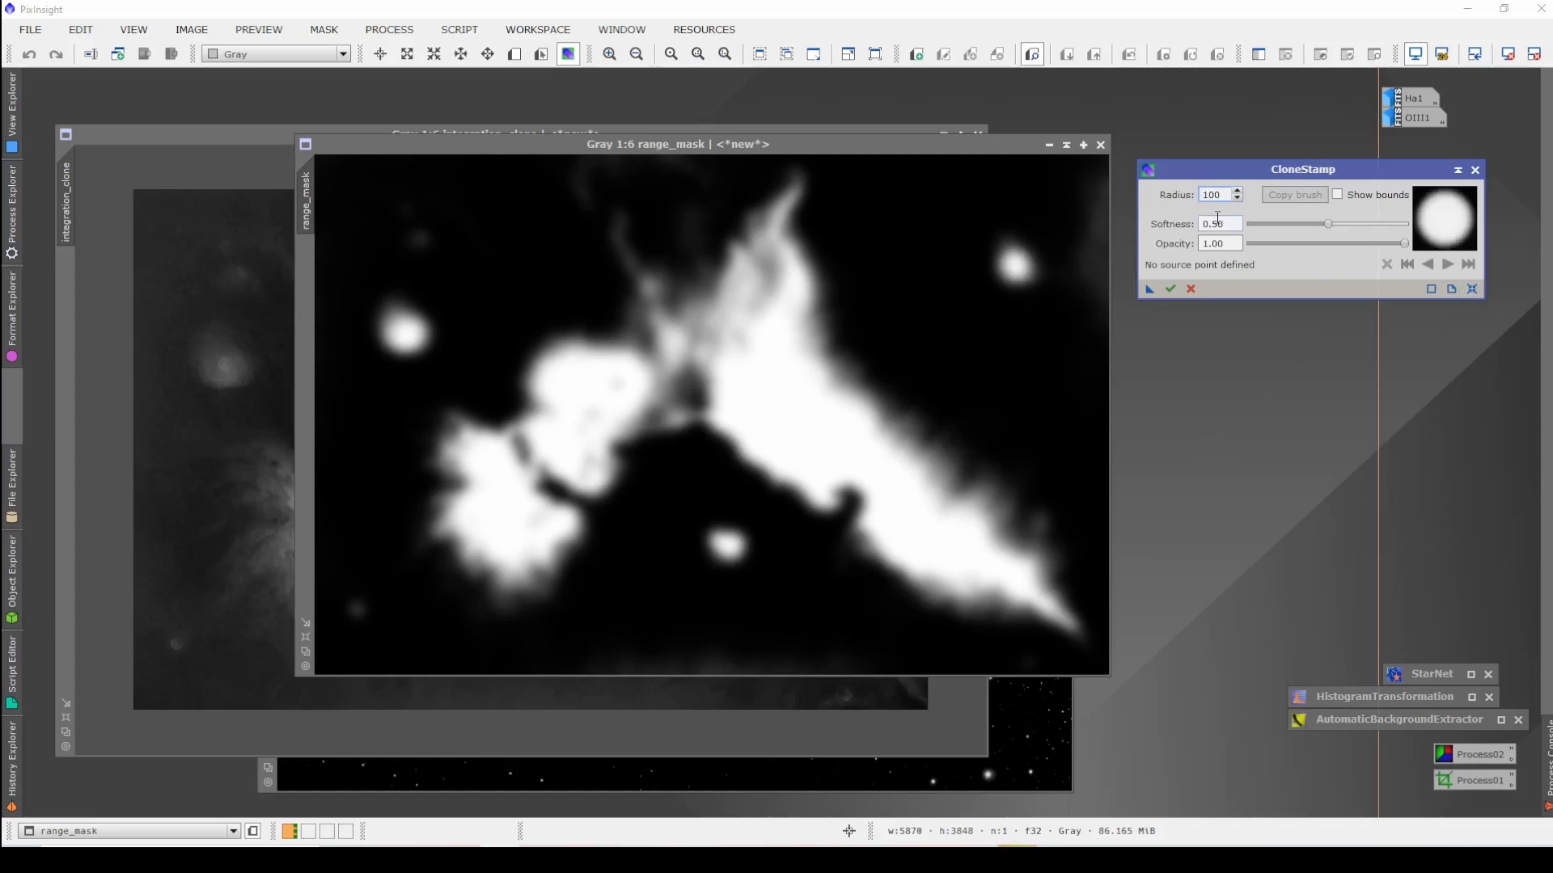
left_click_drag(1335, 226, 1366, 229)
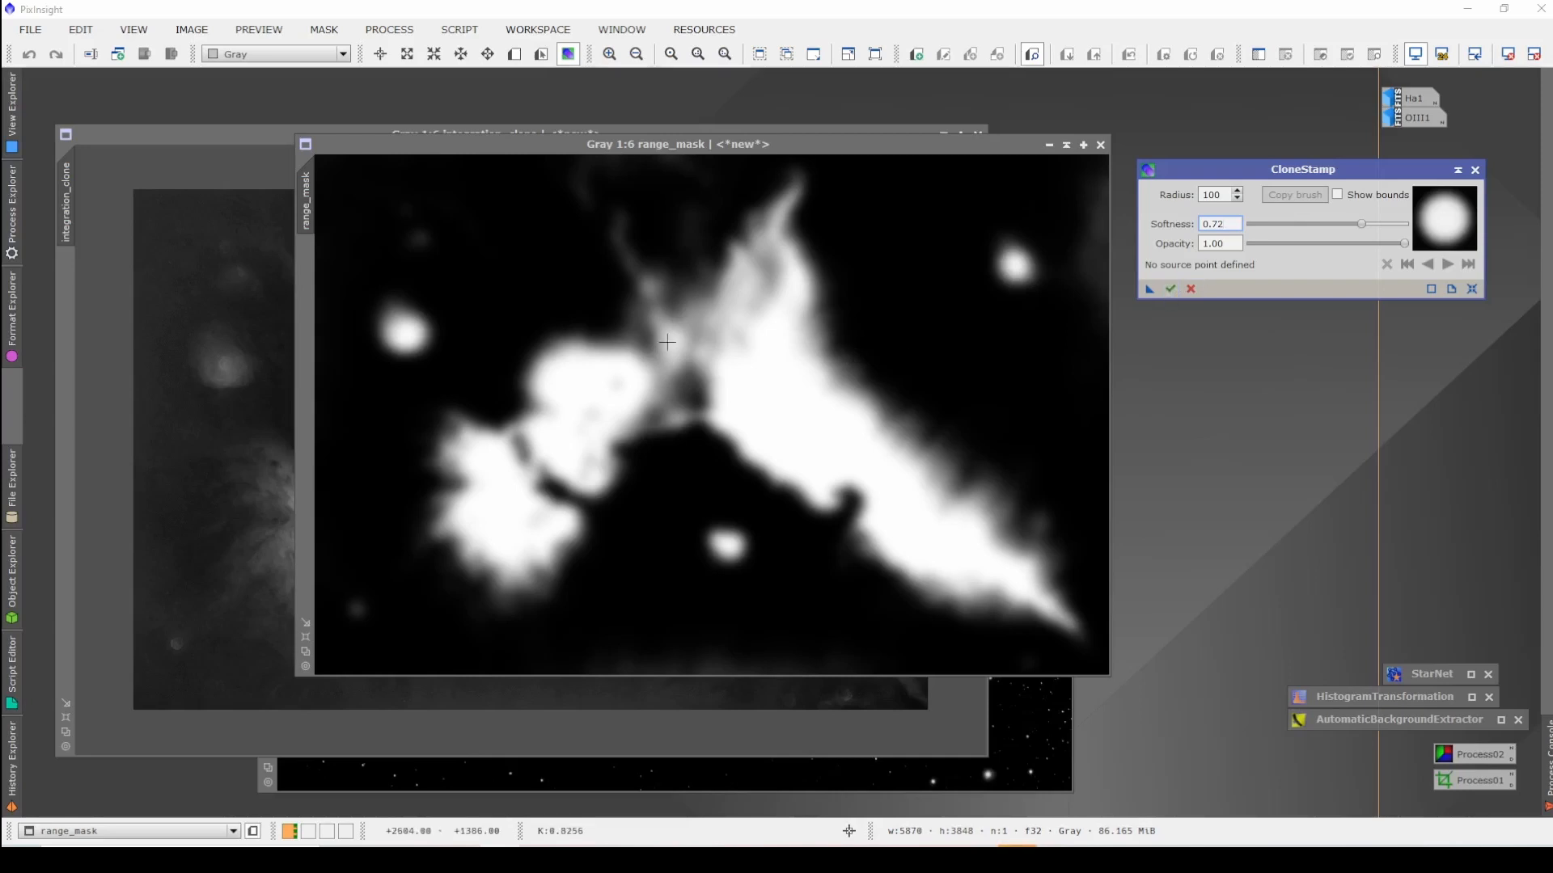
Step: Clone black background over the isolated star blob in the upper-left part of range_mask
left_click(500, 264, "ctrl")
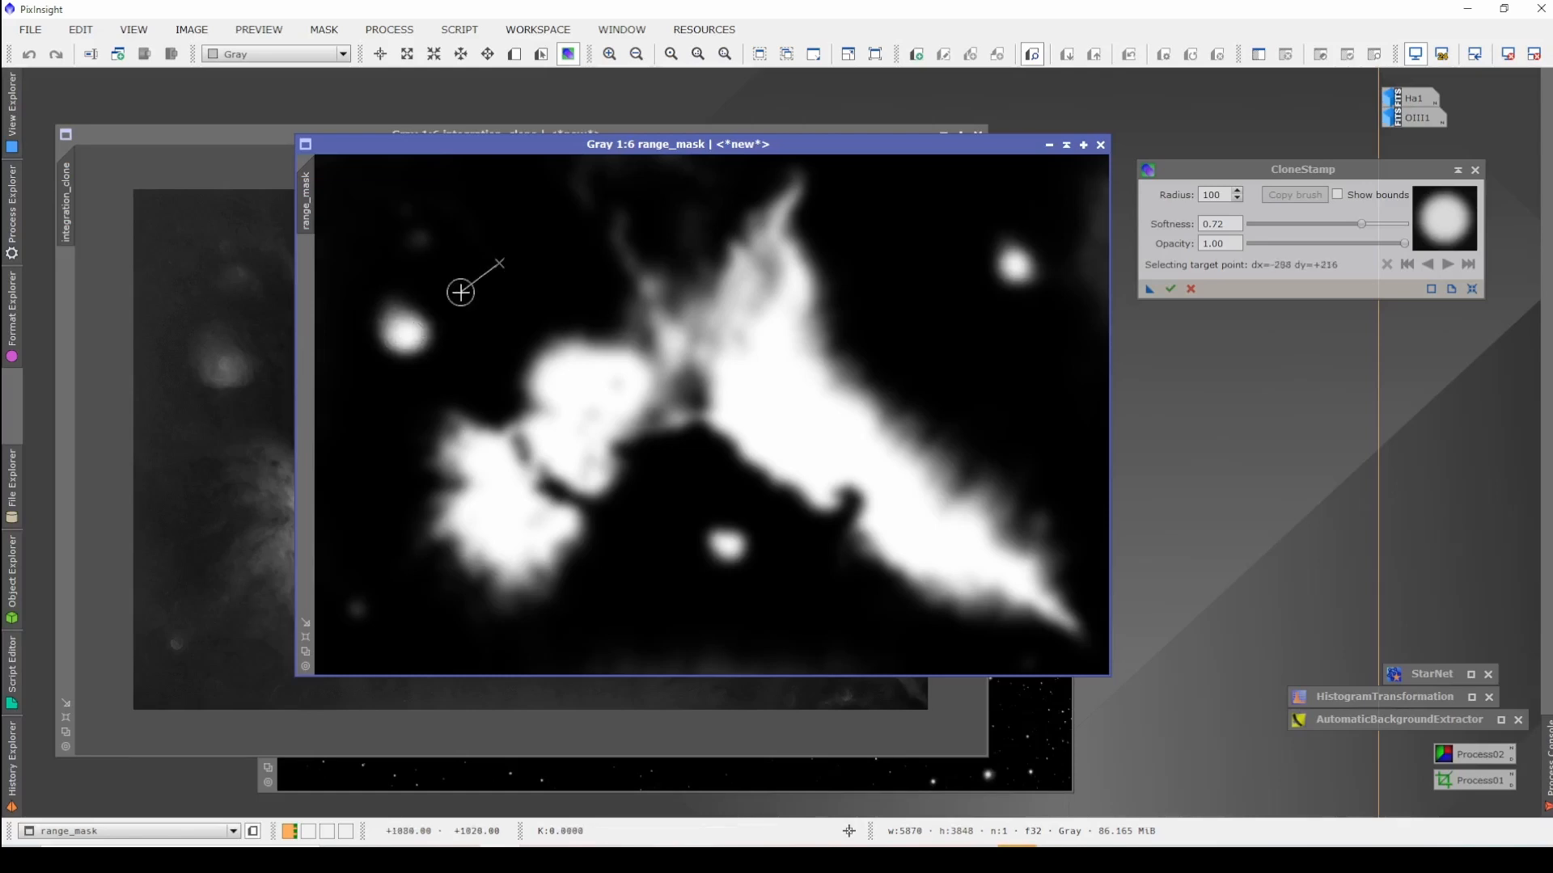
left_click(404, 328)
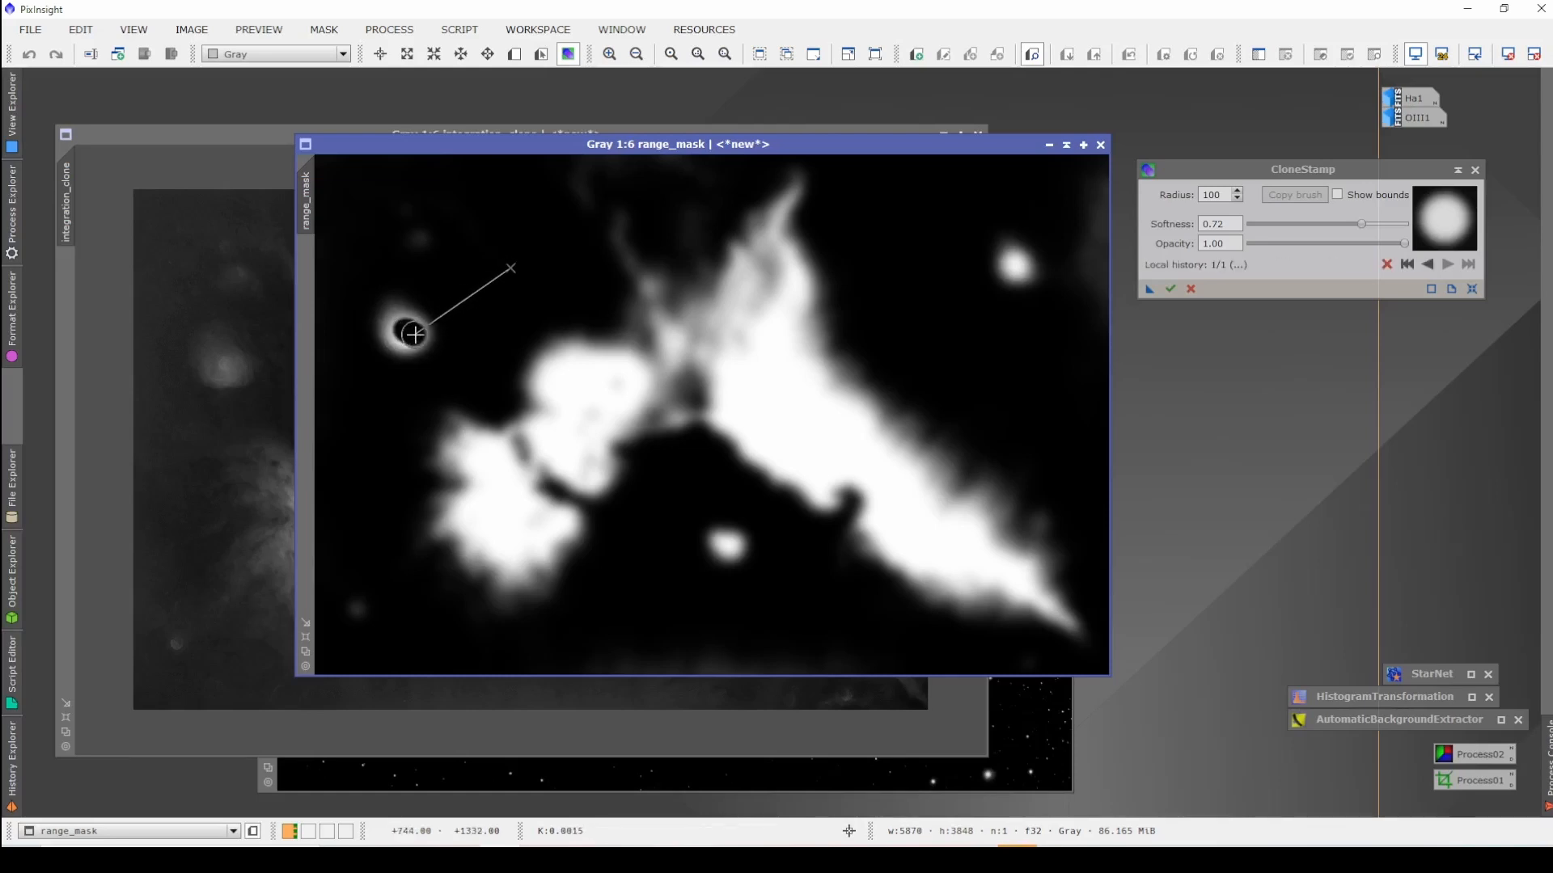
mouse_move(414, 334)
left_mouse_down()
mouse_move(390, 308)
mouse_move(376, 336)
mouse_move(421, 350)
mouse_move(418, 330)
mouse_move(388, 334)
mouse_move(409, 331)
mouse_move(388, 302)
mouse_move(365, 314)
mouse_move(408, 296)
left_mouse_up()
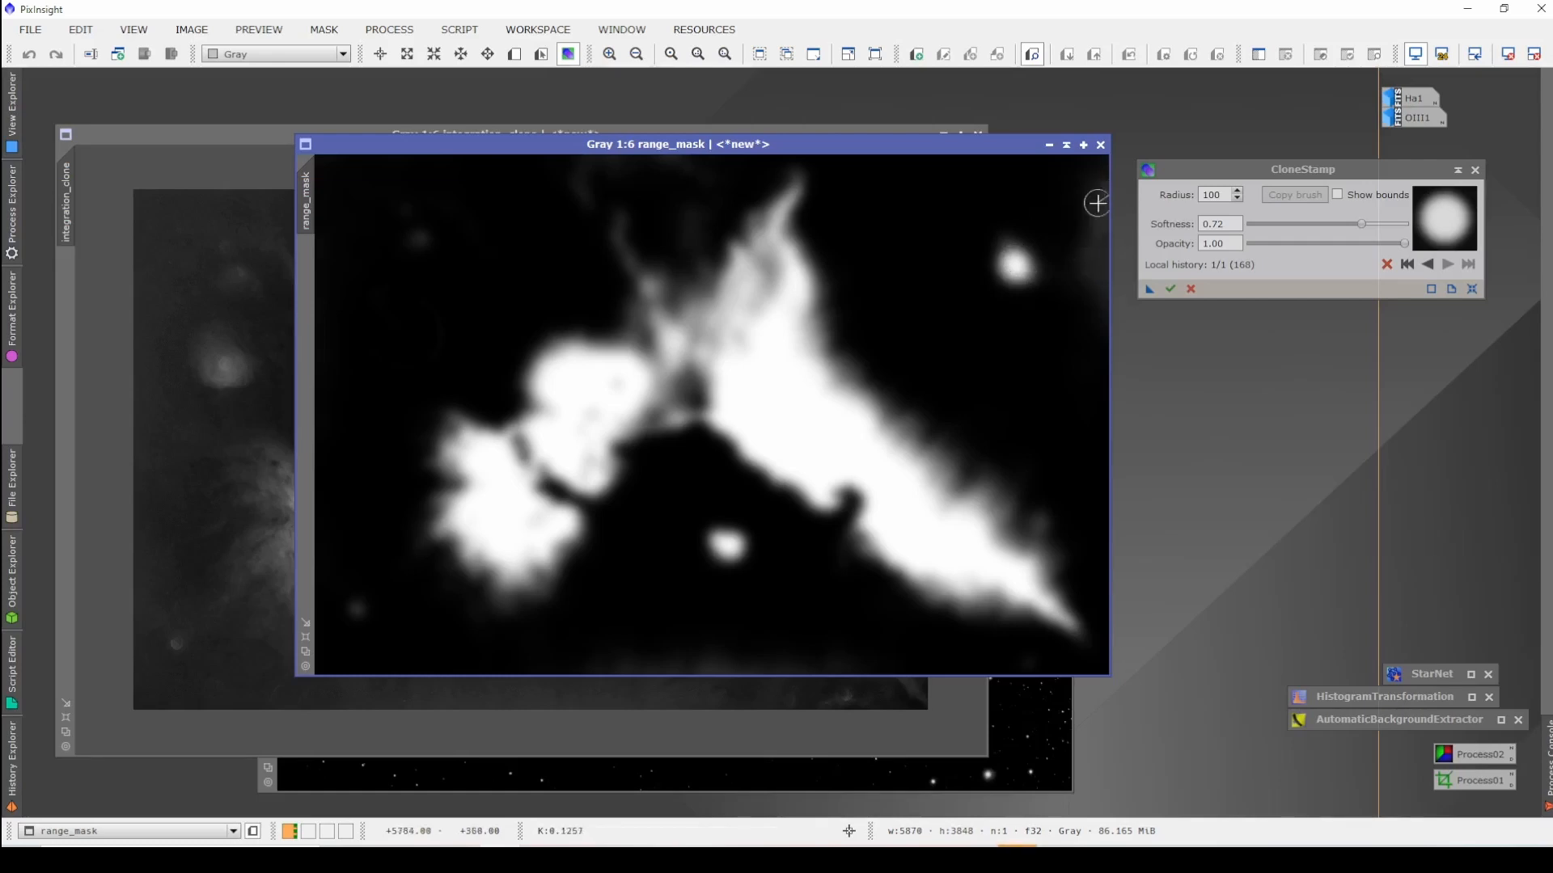
Step: Clone black background over the star blob and the faint edge glow in the upper-right part of range_mask
key("ctrl")
left_click(978, 214)
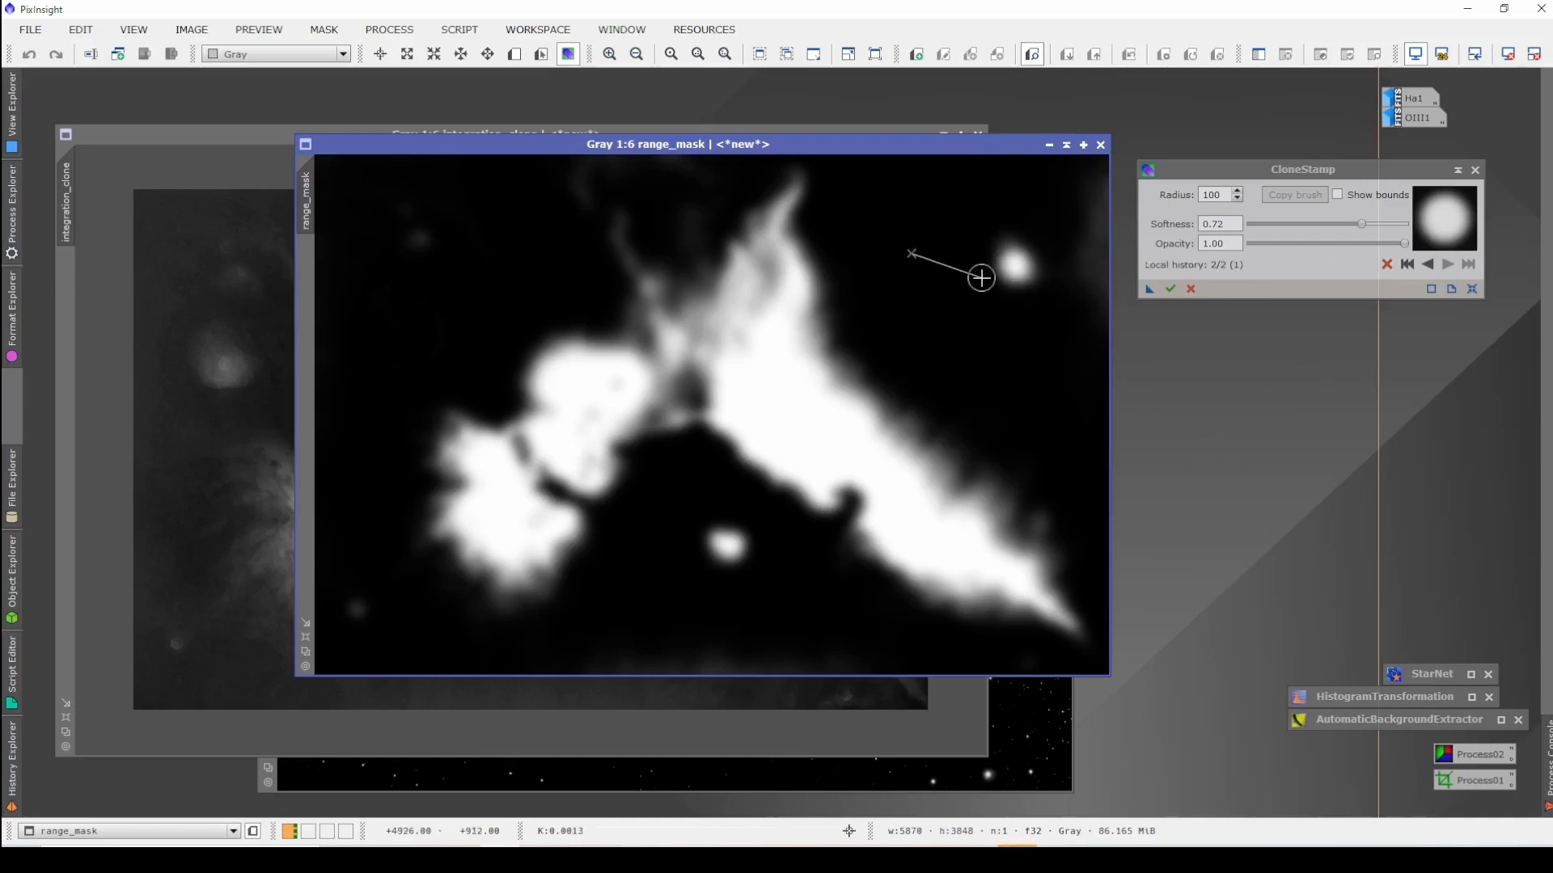
mouse_move(1006, 229)
left_mouse_down()
mouse_move(1002, 291)
mouse_move(1016, 236)
mouse_move(1026, 293)
mouse_move(1033, 234)
mouse_move(1034, 277)
mouse_move(983, 240)
mouse_move(977, 266)
mouse_move(1075, 296)
mouse_move(1087, 164)
mouse_move(1087, 331)
mouse_move(1091, 169)
mouse_move(1104, 375)
mouse_move(1097, 324)
mouse_move(1041, 264)
mouse_move(1019, 285)
mouse_move(1053, 269)
mouse_move(1100, 167)
mouse_move(1050, 322)
mouse_move(1044, 288)
left_mouse_up()
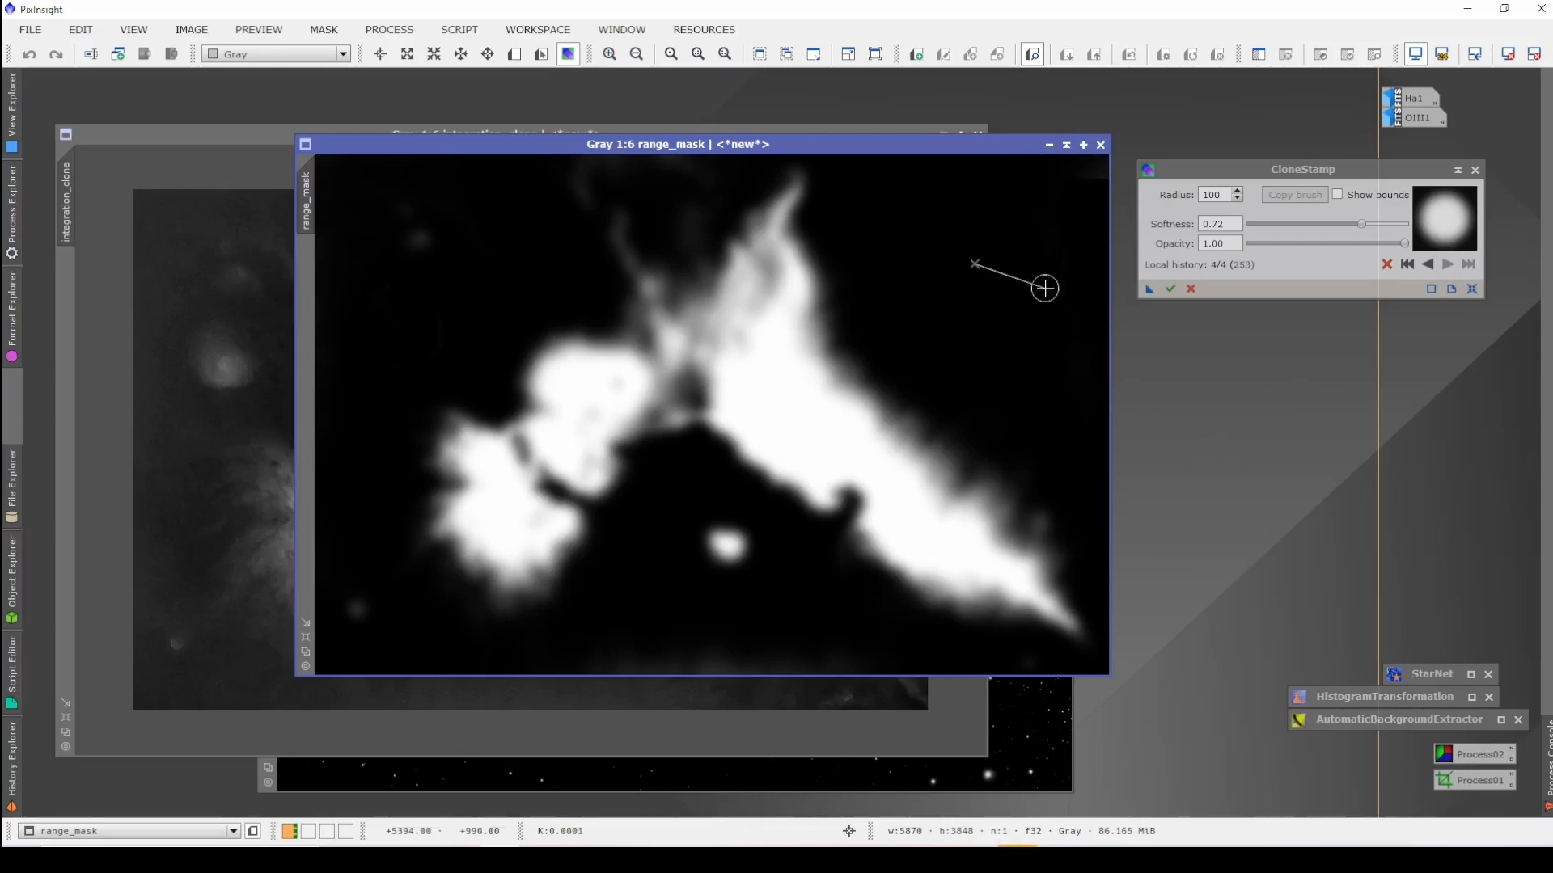
left_click(1045, 288, "ctrl")
left_click(1057, 256)
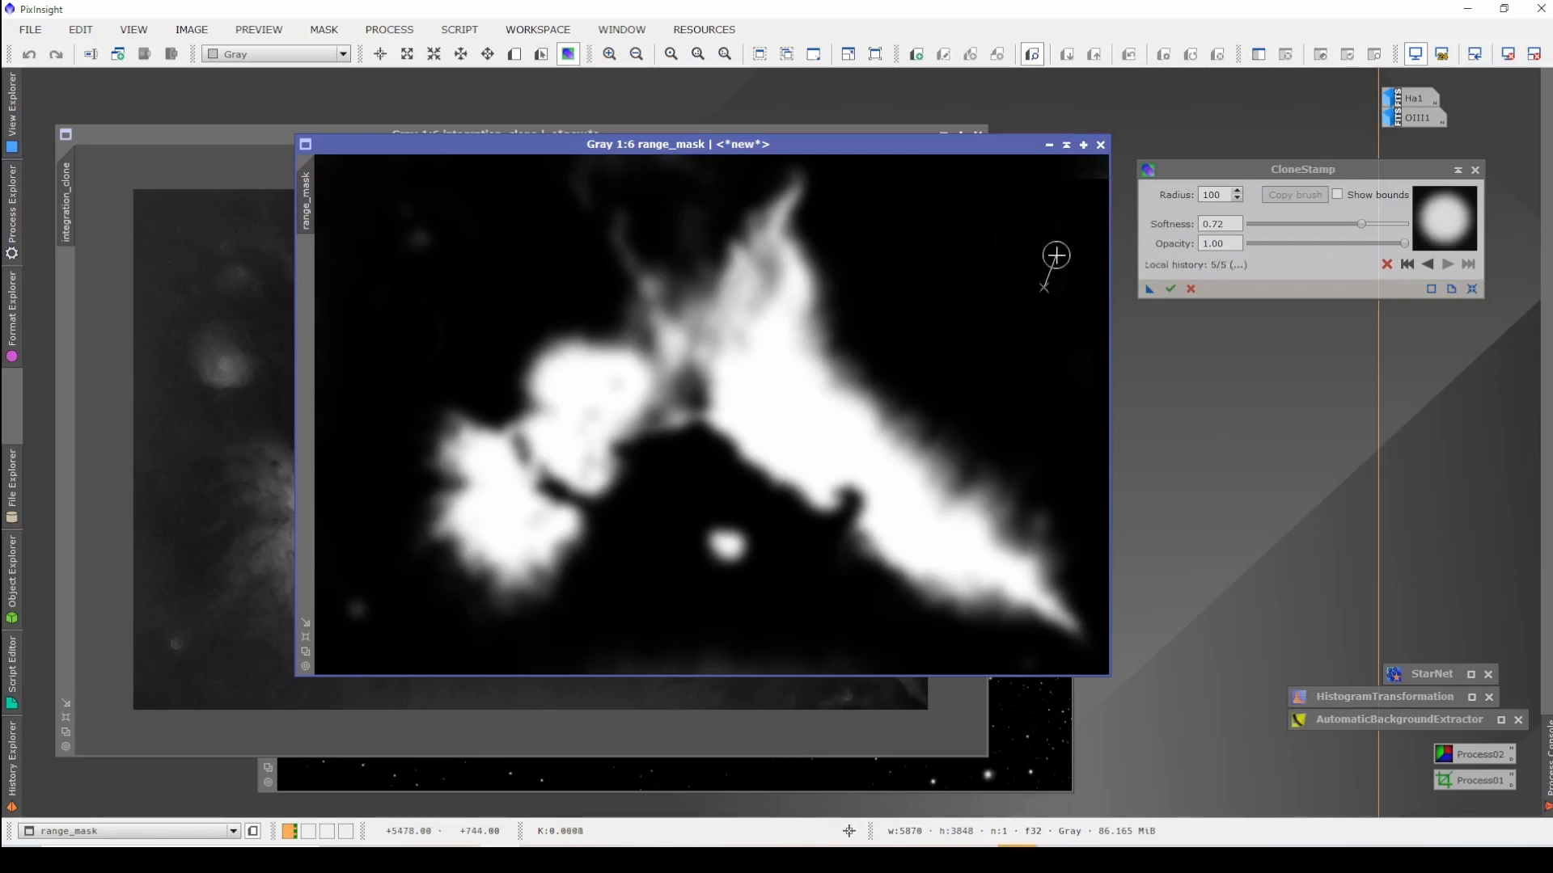
left_click_drag(1086, 172, 1105, 174)
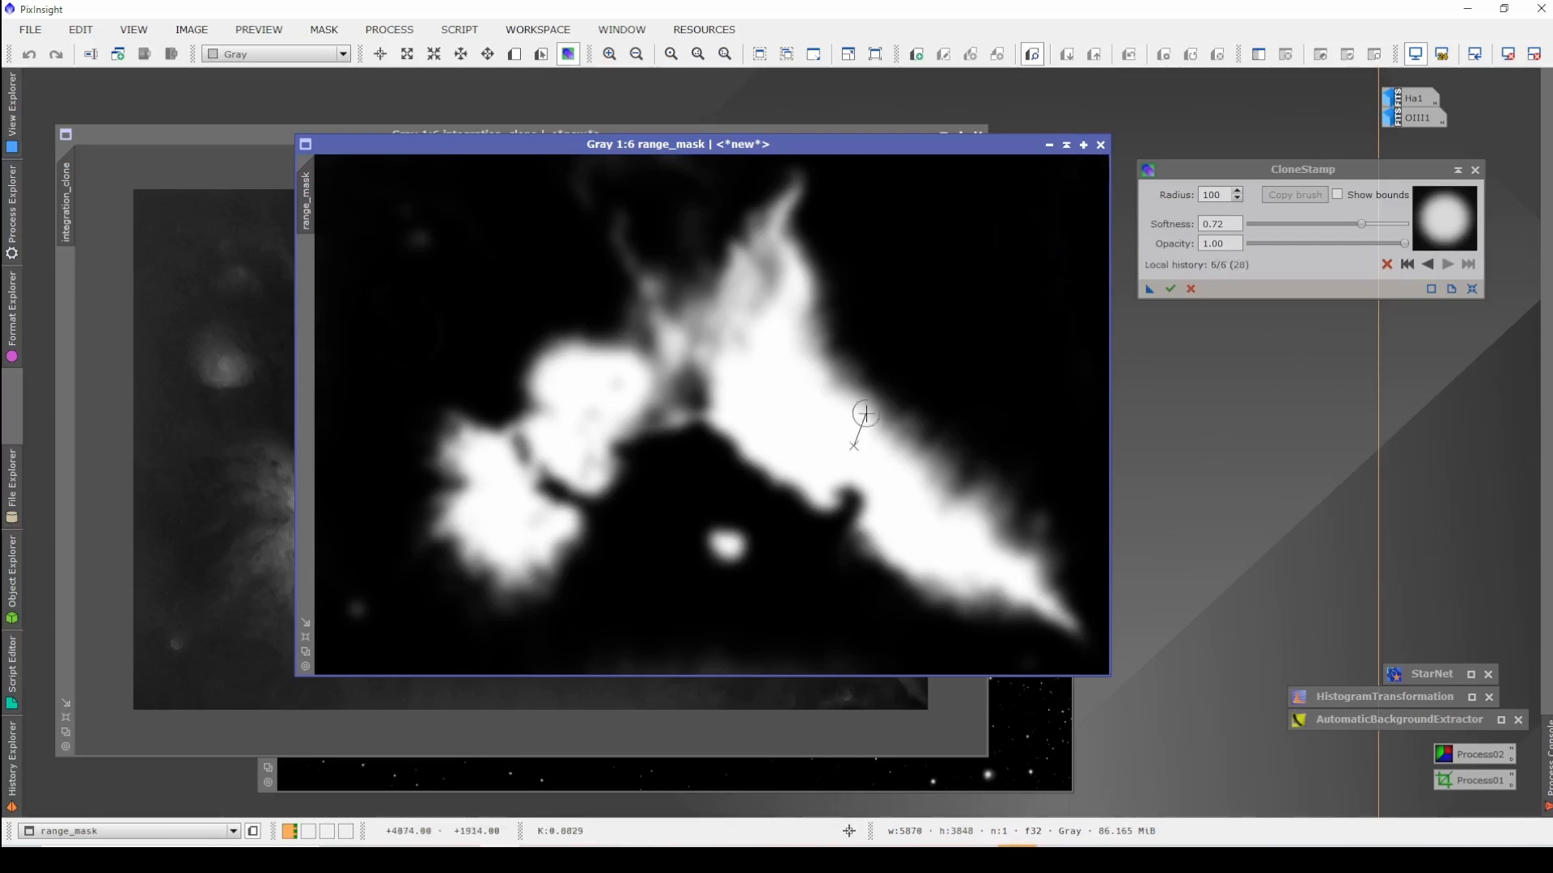
Step: Clone black background over the faint glow along the lower edge of range_mask and align its window over the integration_clone image
left_click(674, 595, "ctrl")
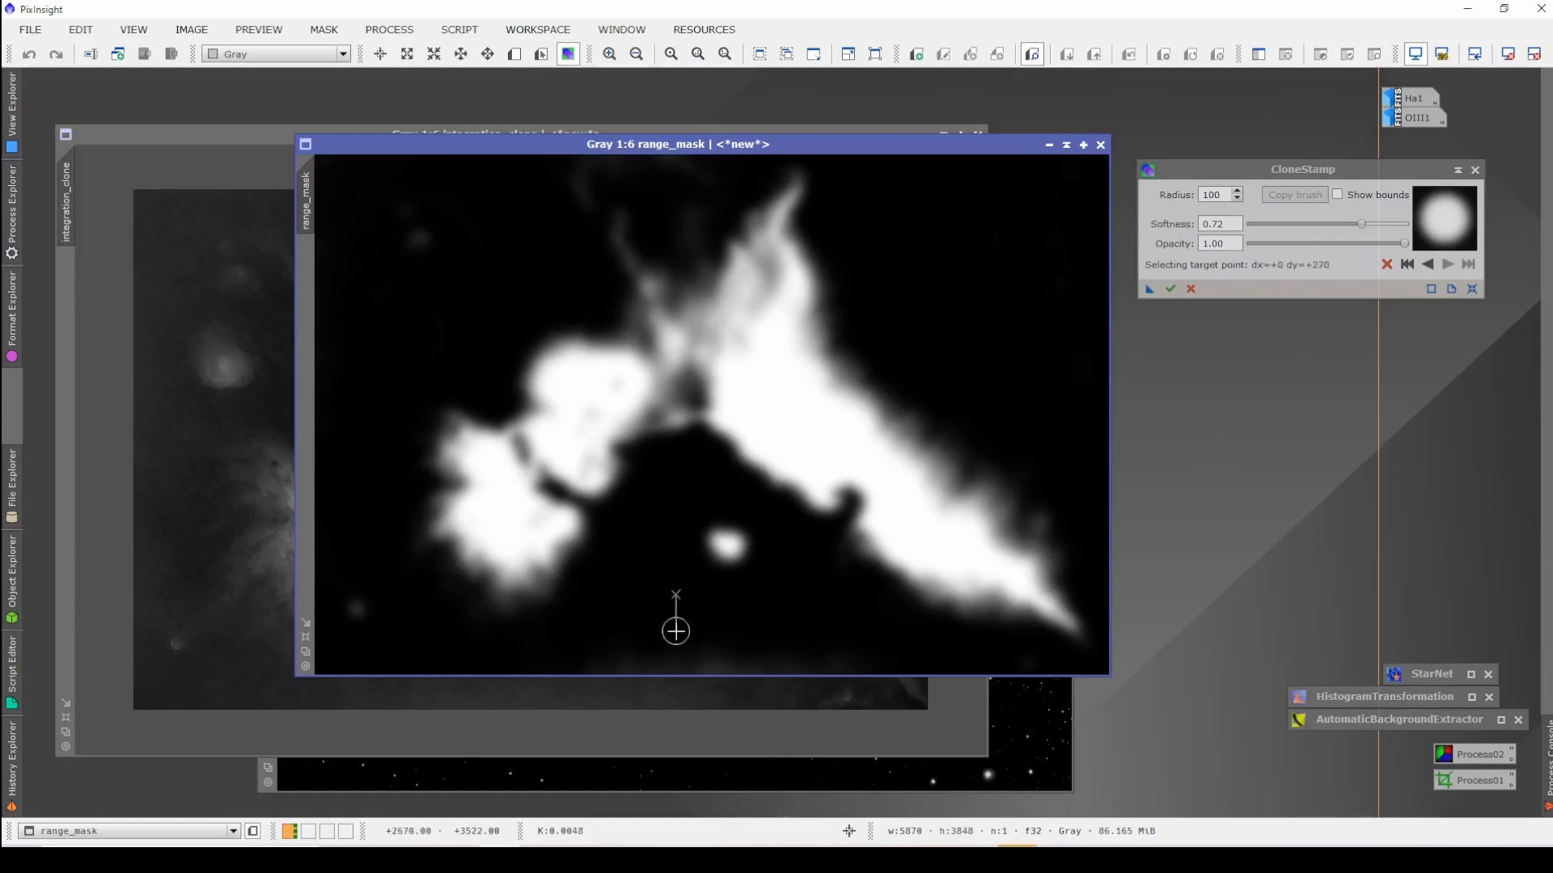
mouse_move(676, 630)
left_mouse_down()
mouse_move(575, 652)
mouse_move(664, 663)
left_mouse_up()
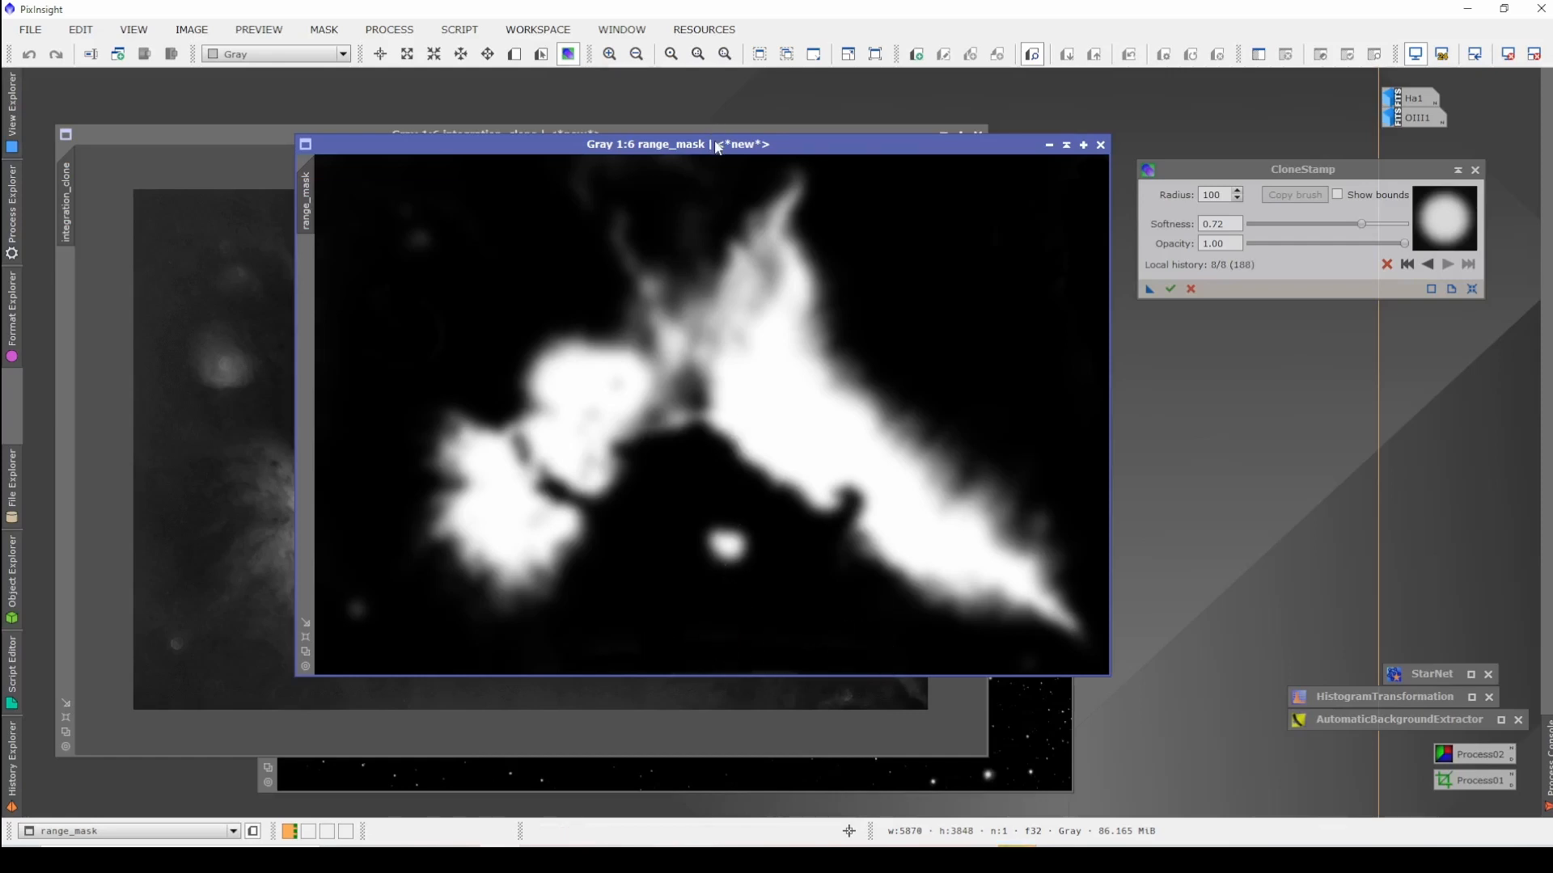
mouse_move(717, 148)
left_mouse_down()
mouse_move(647, 182)
mouse_move(541, 194)
mouse_move(523, 179)
mouse_move(599, 212)
mouse_move(603, 240)
mouse_move(535, 180)
left_mouse_up()
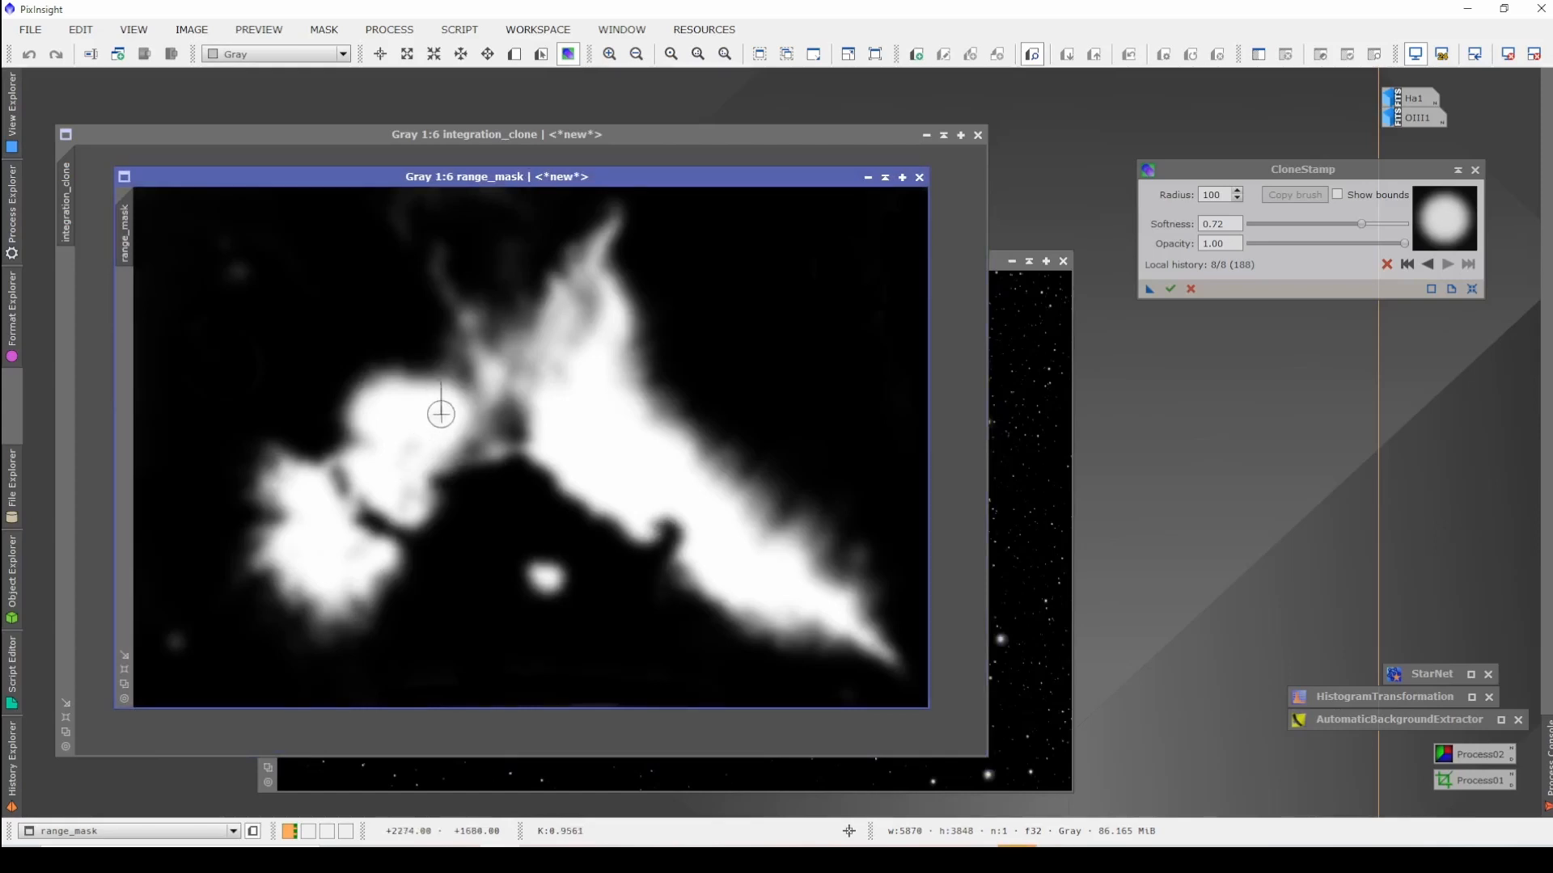
Step: Try stamping black background onto the bright star's position above the Flame nebula in range_mask
key("ctrl")
mouse_move(706, 172)
left_mouse_down()
mouse_move(730, 177)
mouse_move(782, 371)
mouse_move(699, 191)
mouse_move(778, 213)
mouse_move(645, 261)
mouse_move(703, 181)
left_mouse_up()
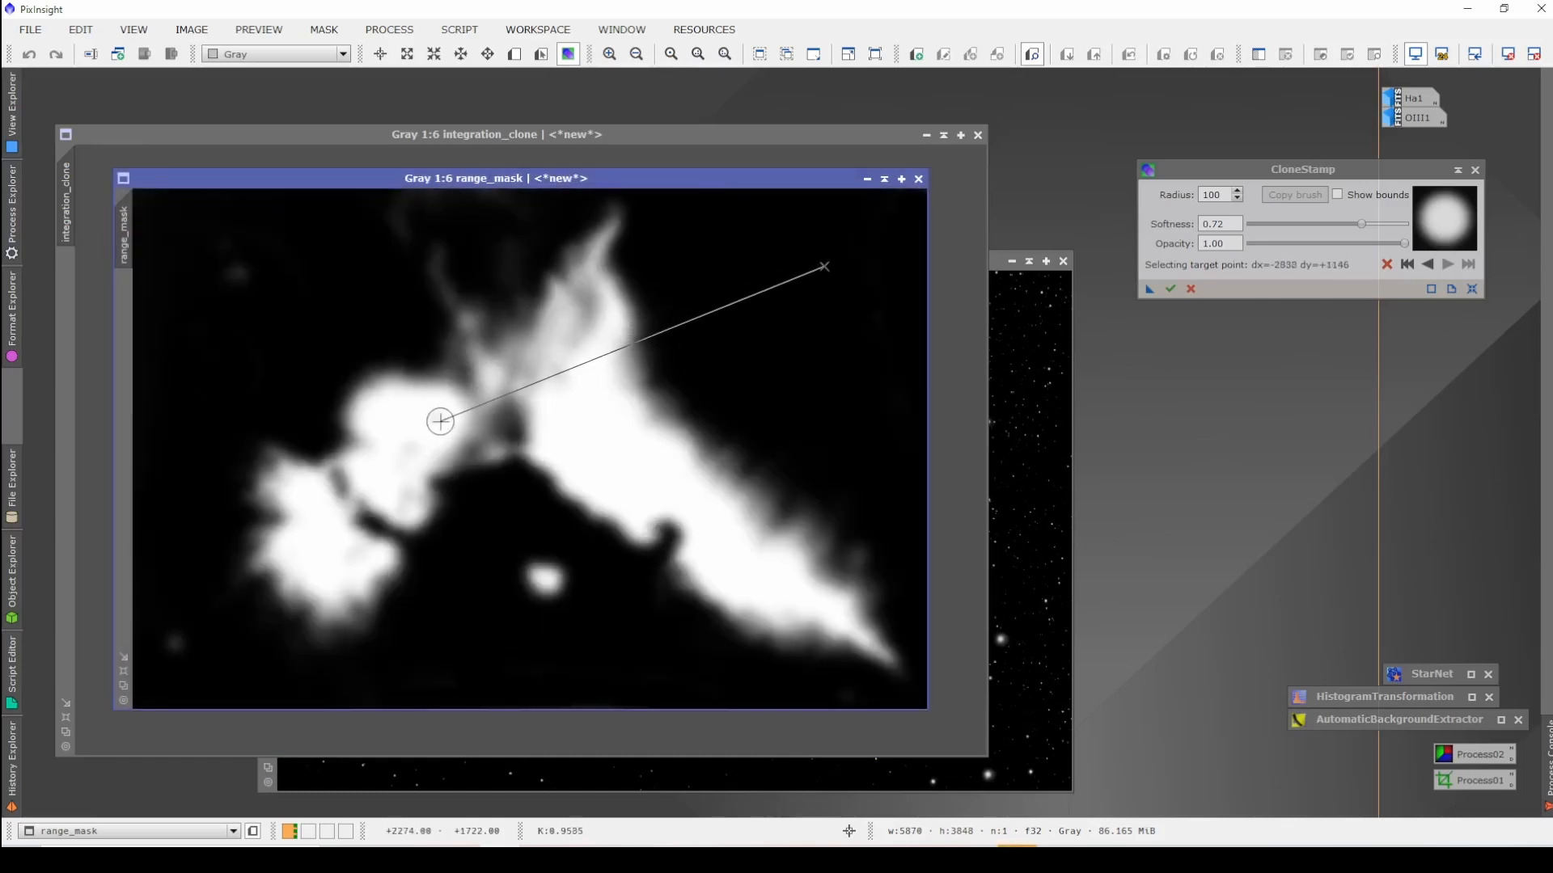
left_click(437, 421)
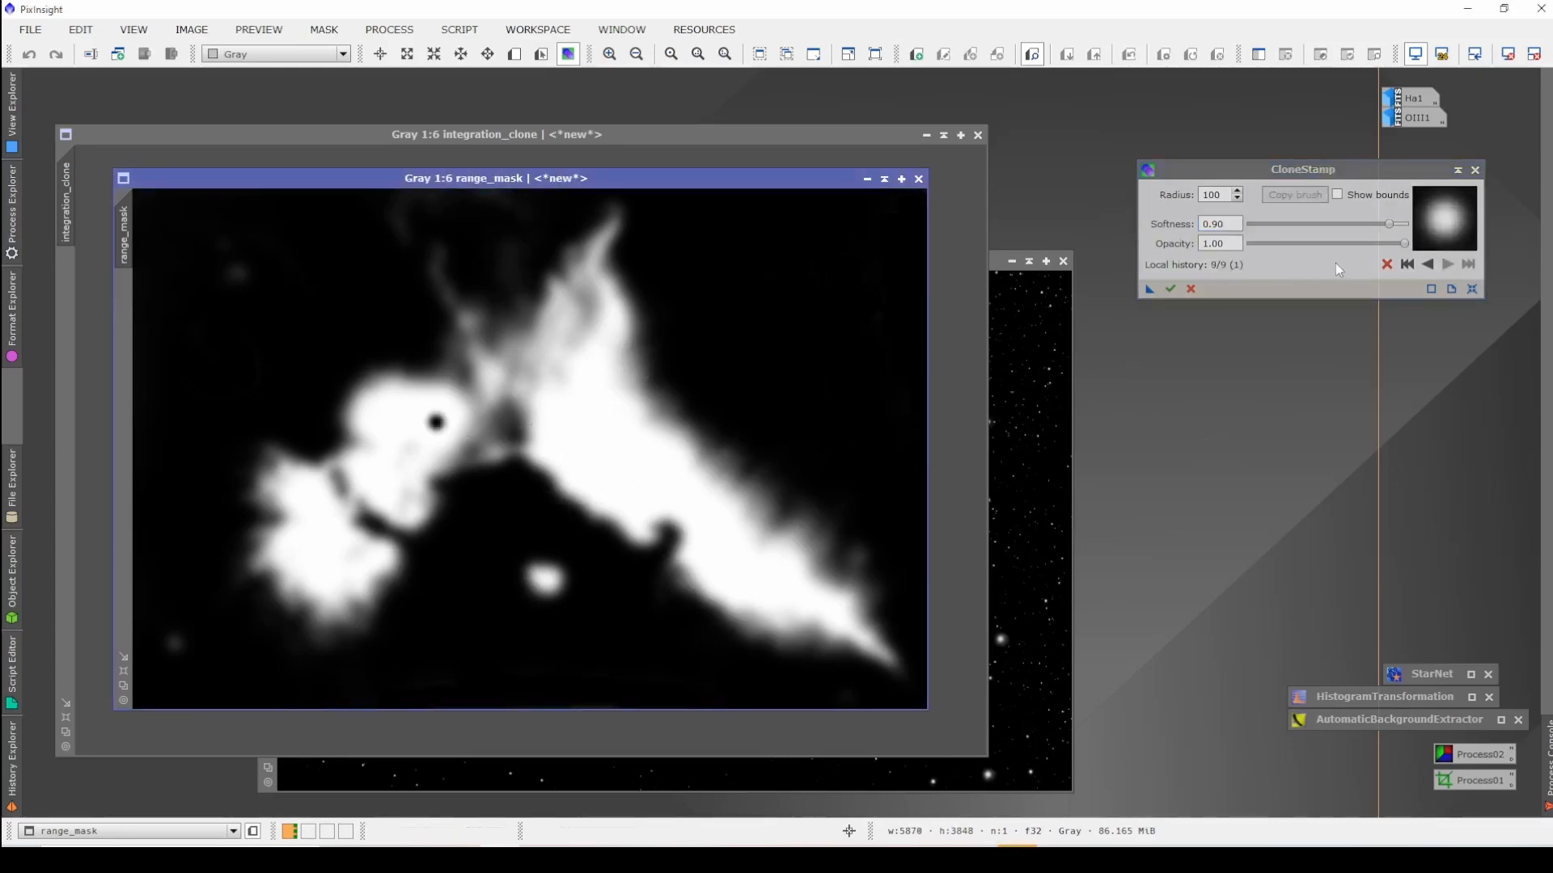
left_click(1428, 264)
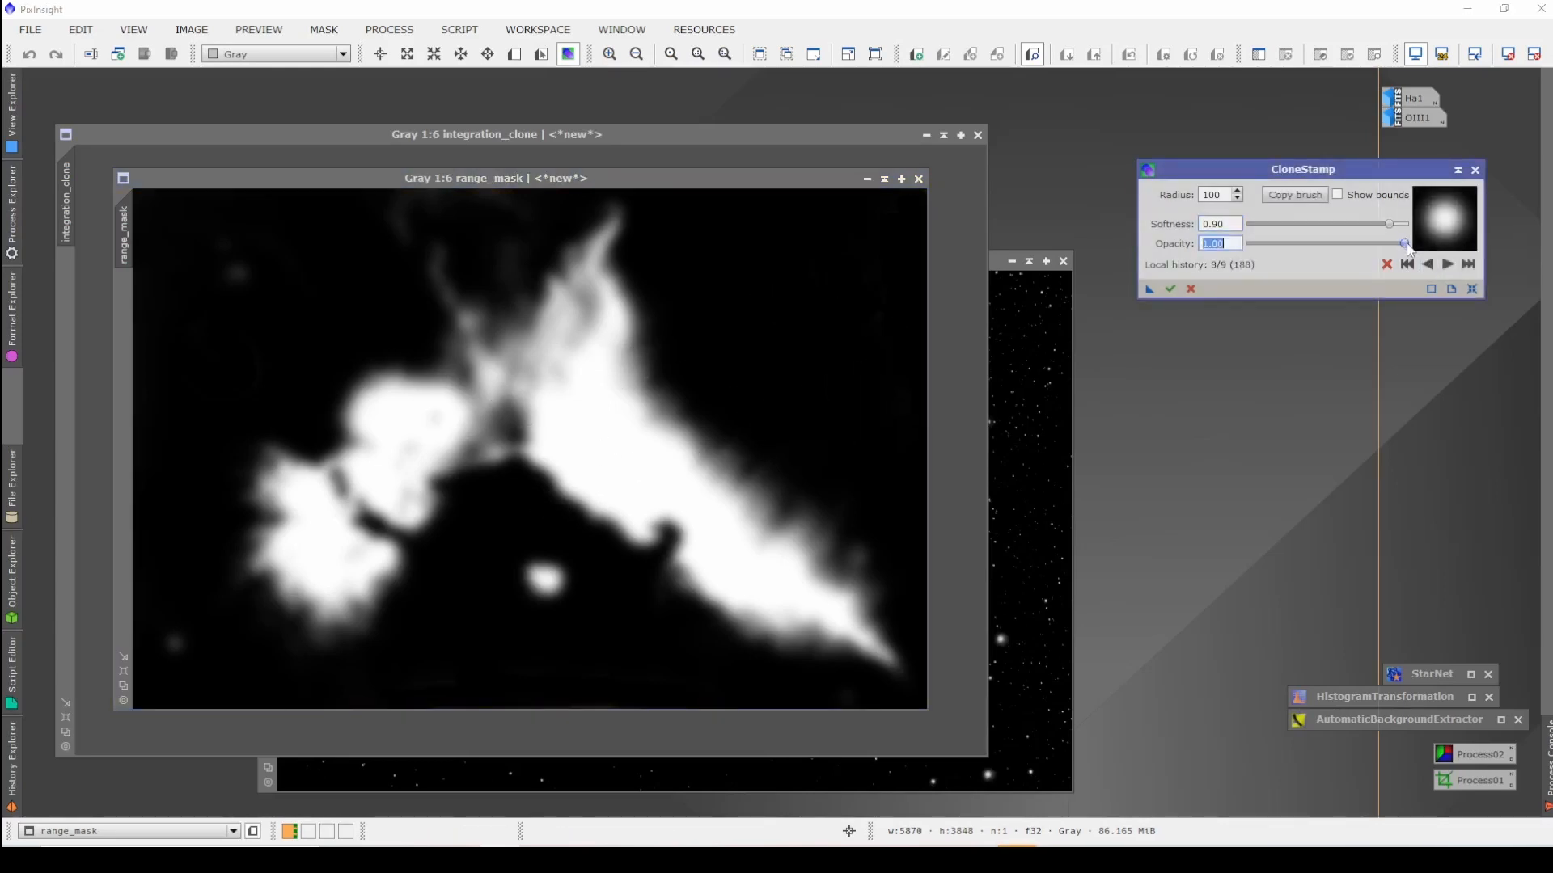
Step: Stamp a dark spot on the bright star above the Flame nebula at 0.68 opacity, apply the CloneStamp edits and close the tool
left_click_drag(1407, 243, 1378, 242)
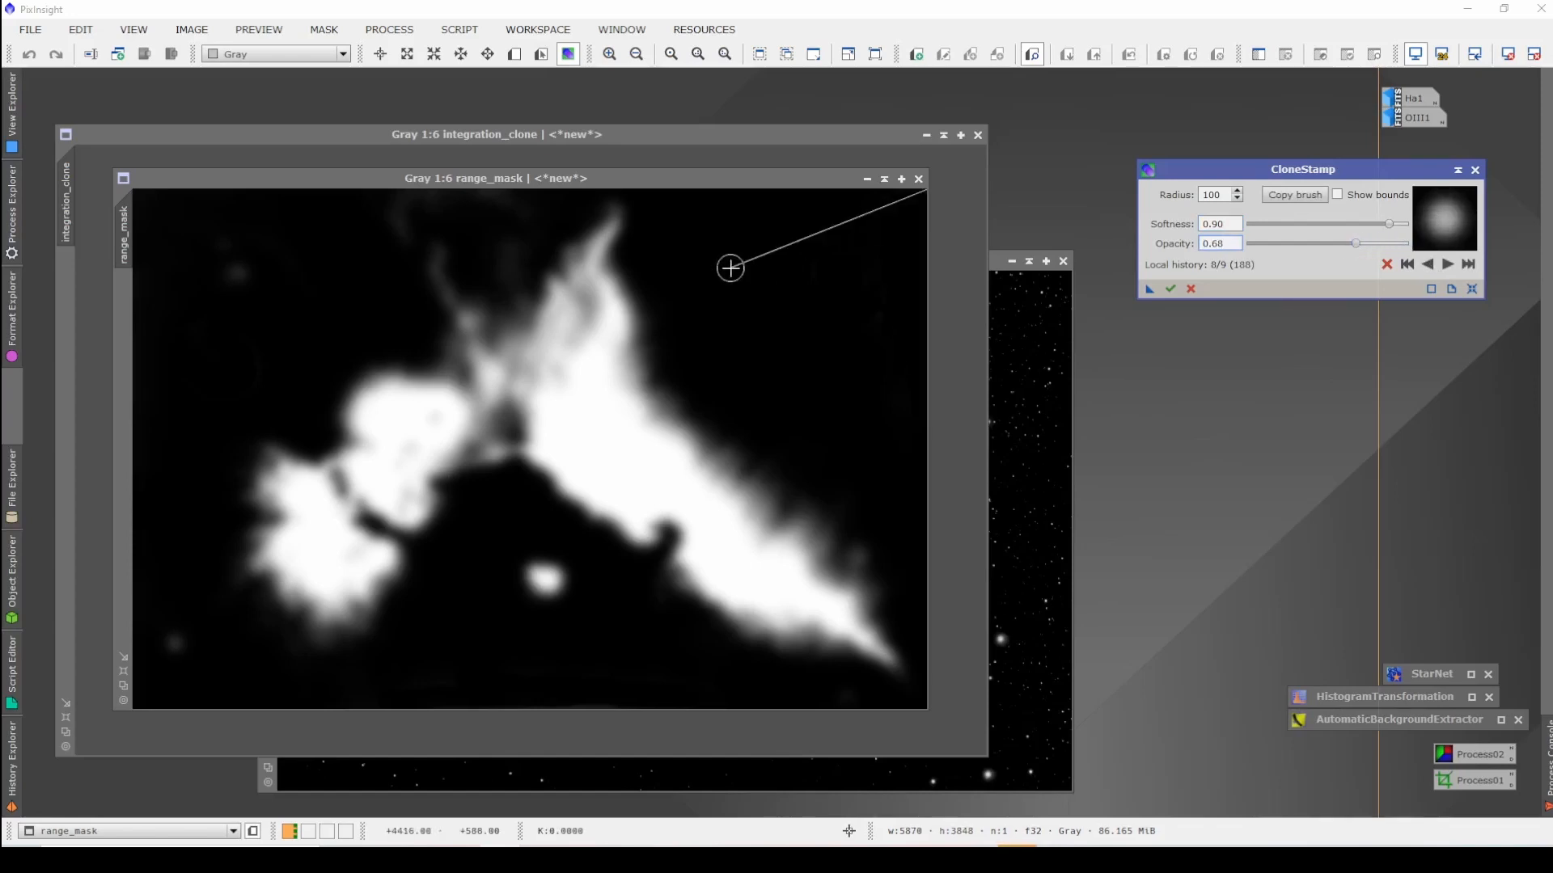
left_click_drag(720, 178, 720, 181)
left_click(436, 420)
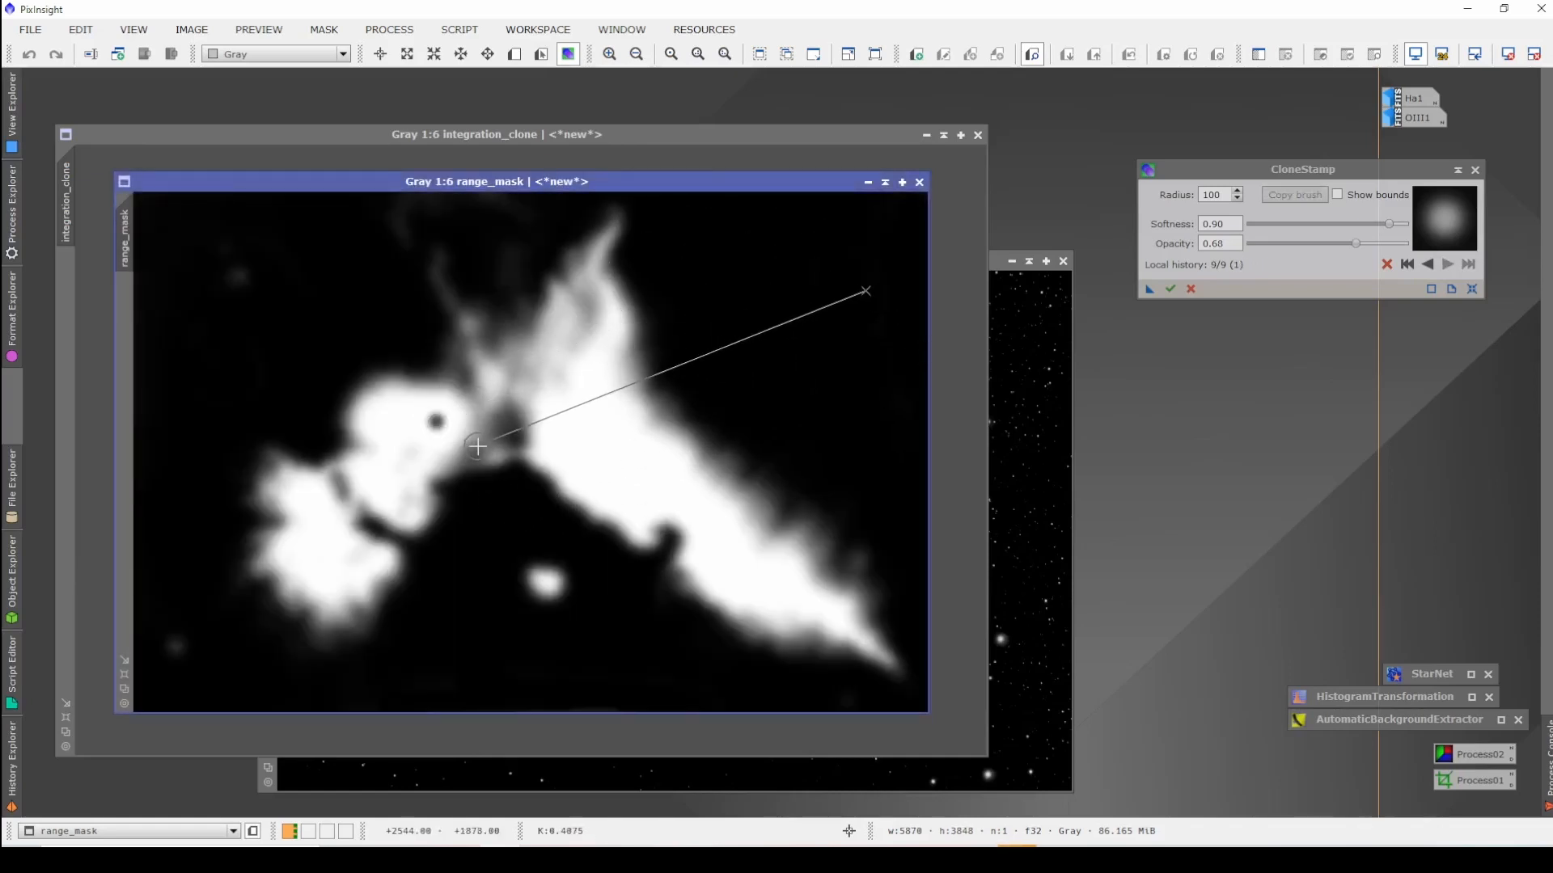
left_click(1172, 291)
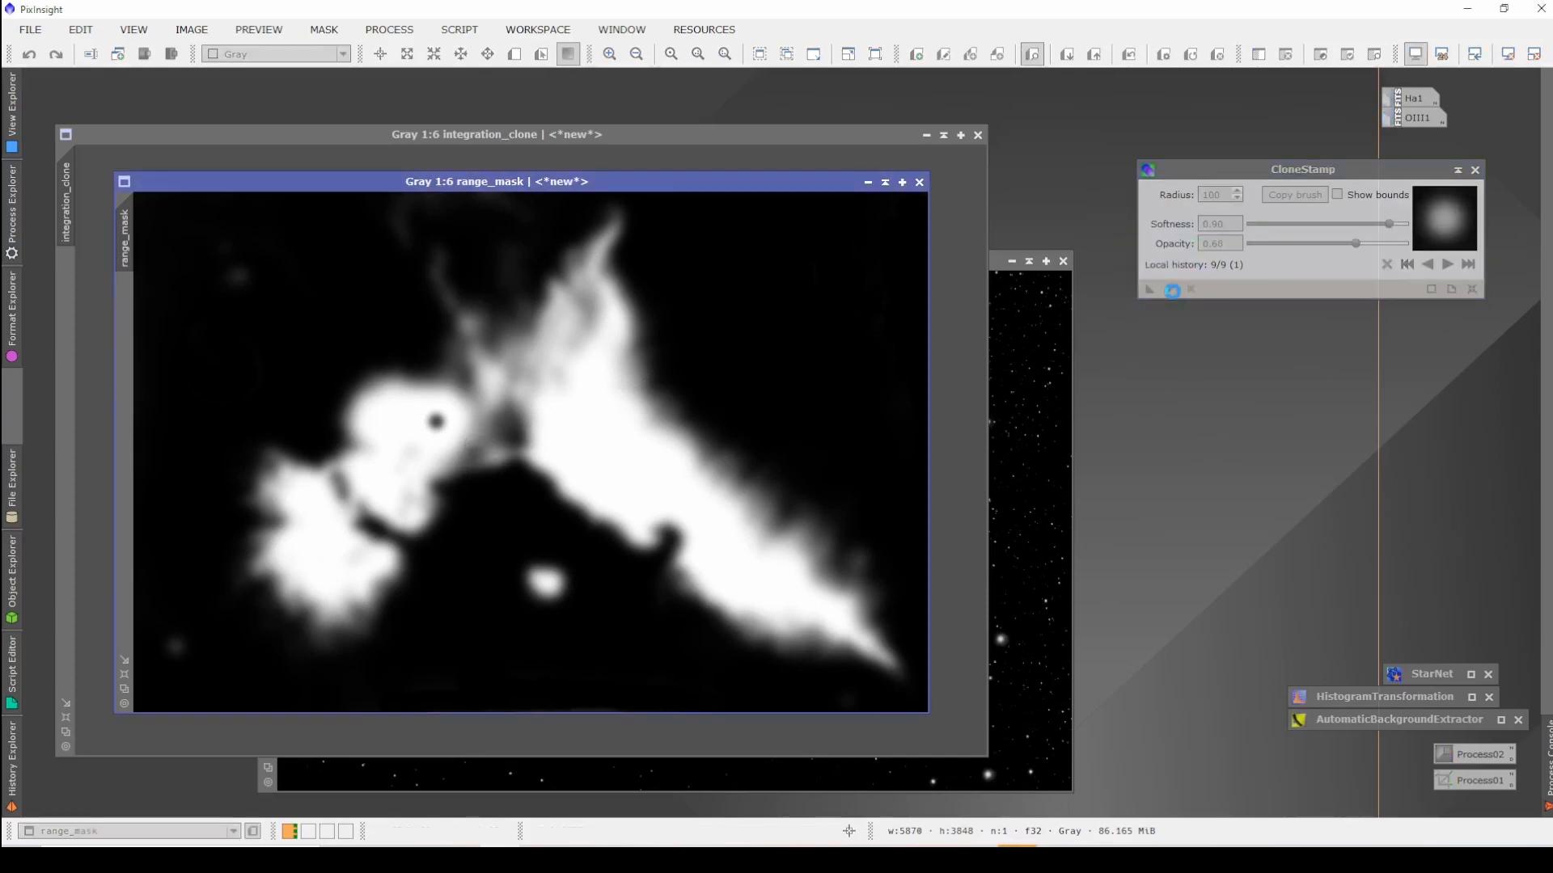
left_click(1476, 170)
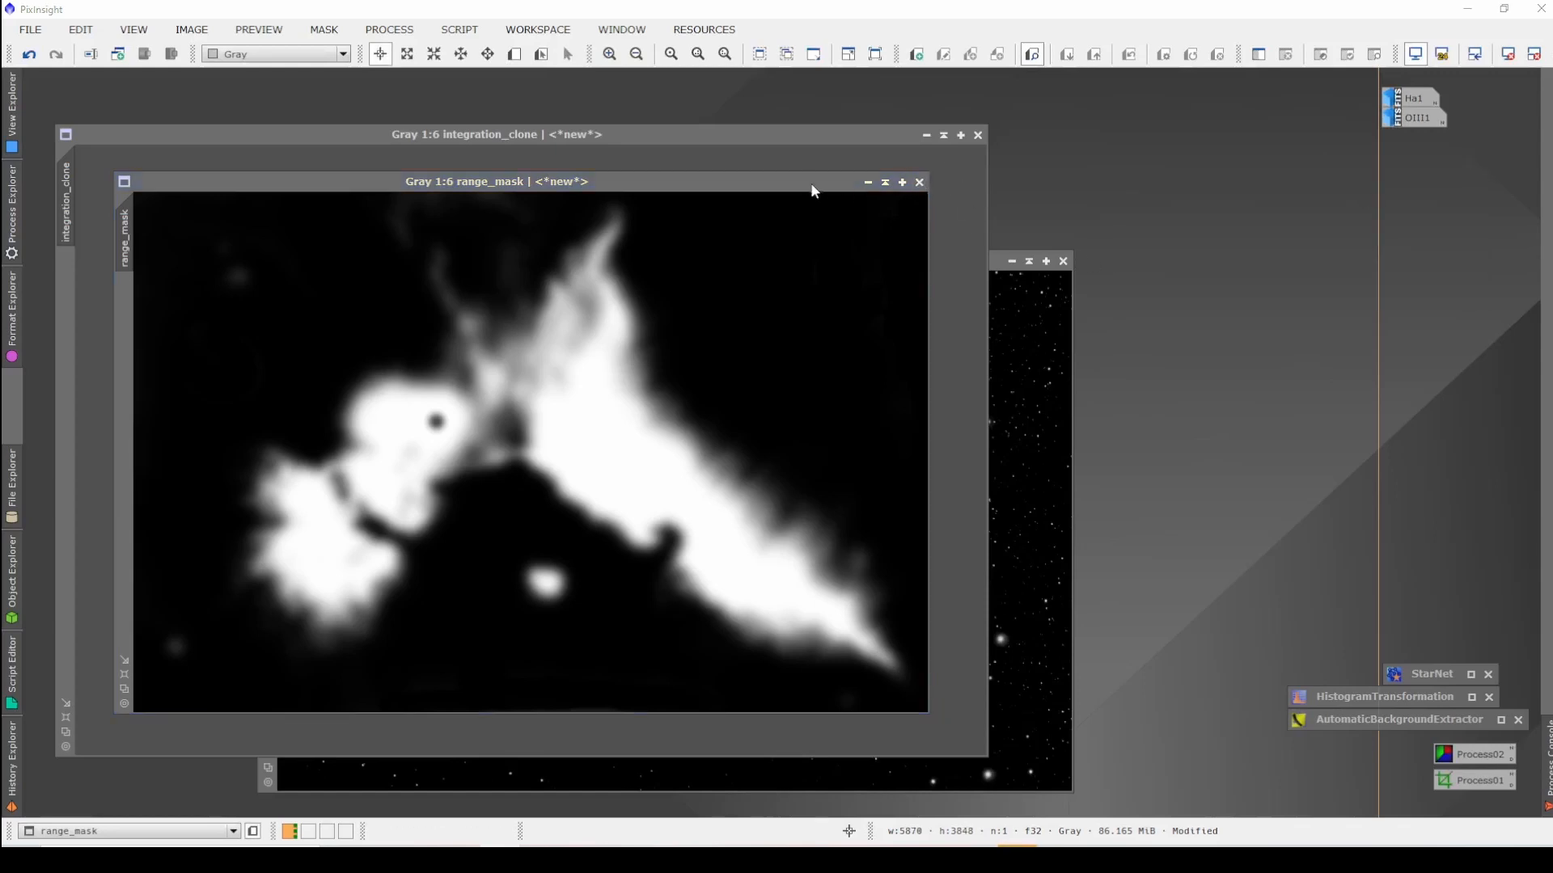
Step: Apply range_mask as the mask on integration_clone, then iconize range_mask and park it beneath the Ha1 and OIII1 icons
left_click_drag(802, 186, 1333, 162)
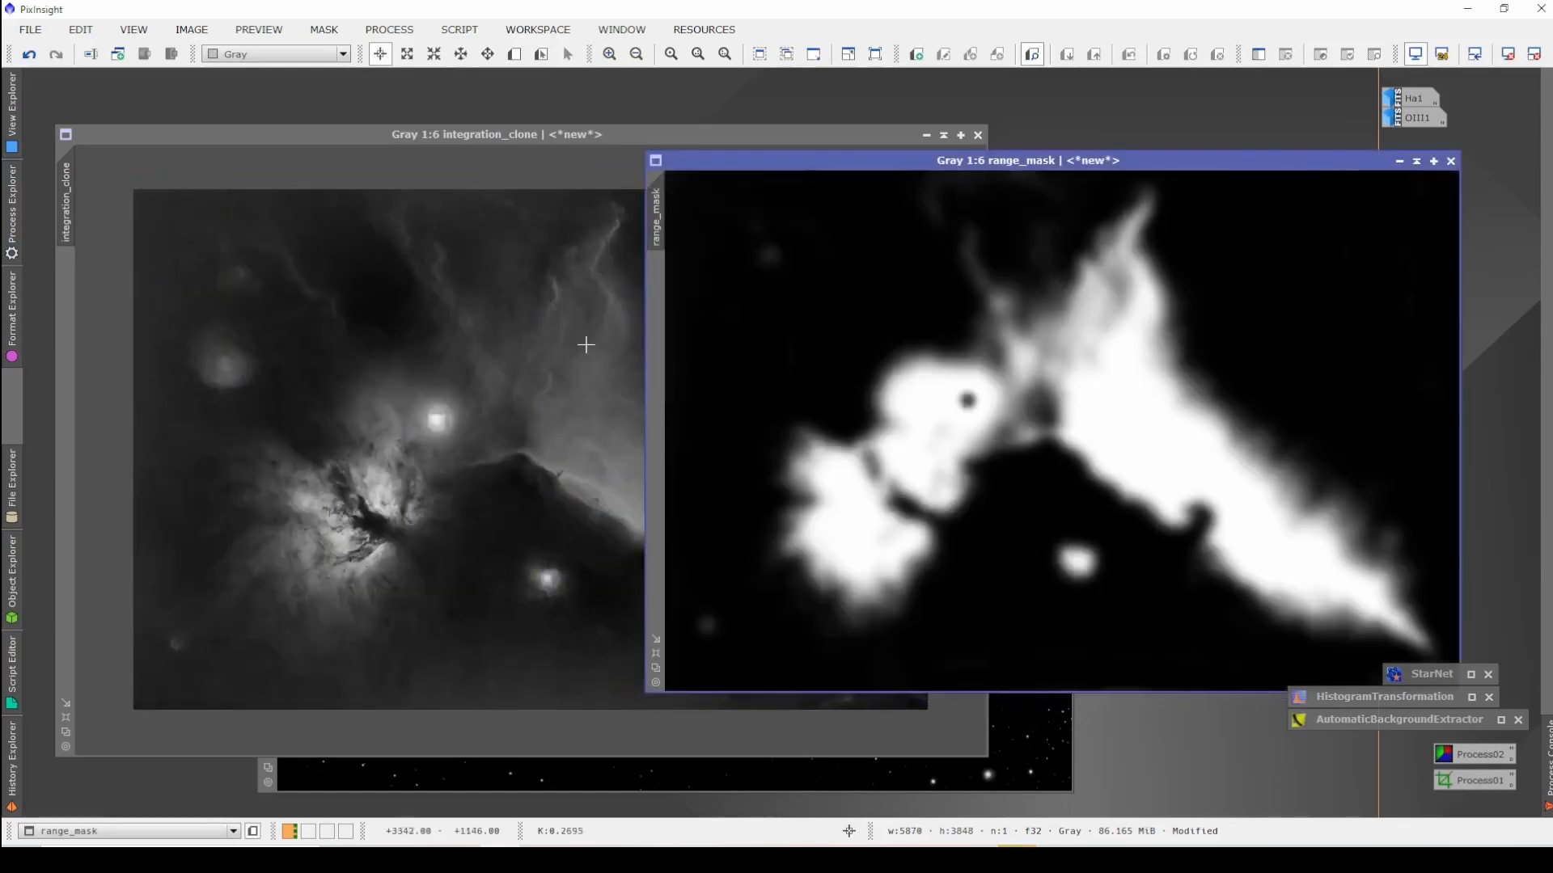
left_click_drag(665, 212, 75, 313)
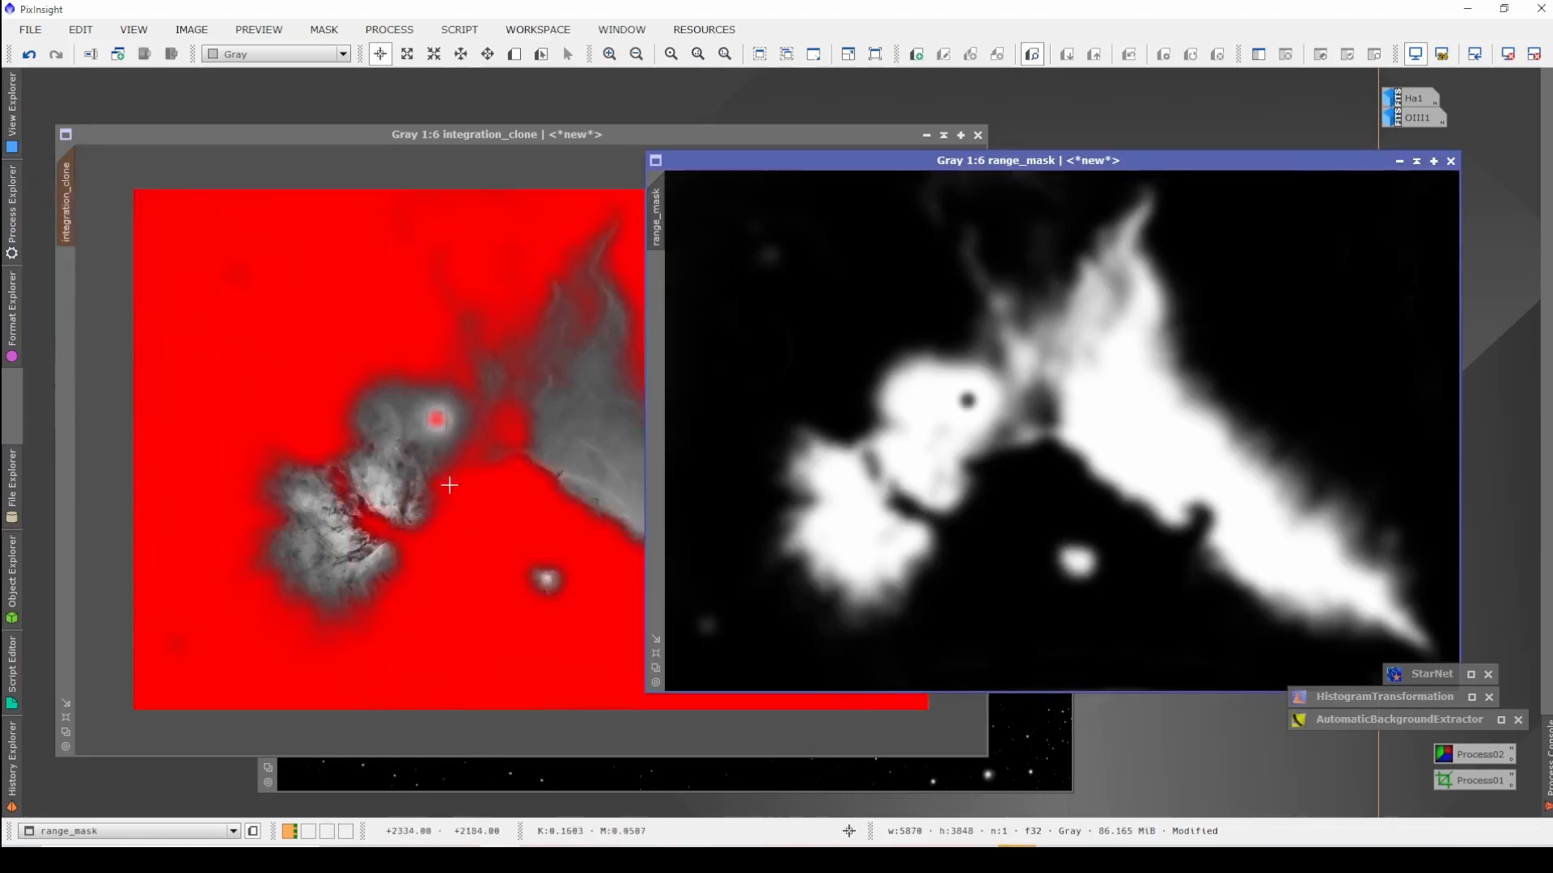
left_click(1398, 161)
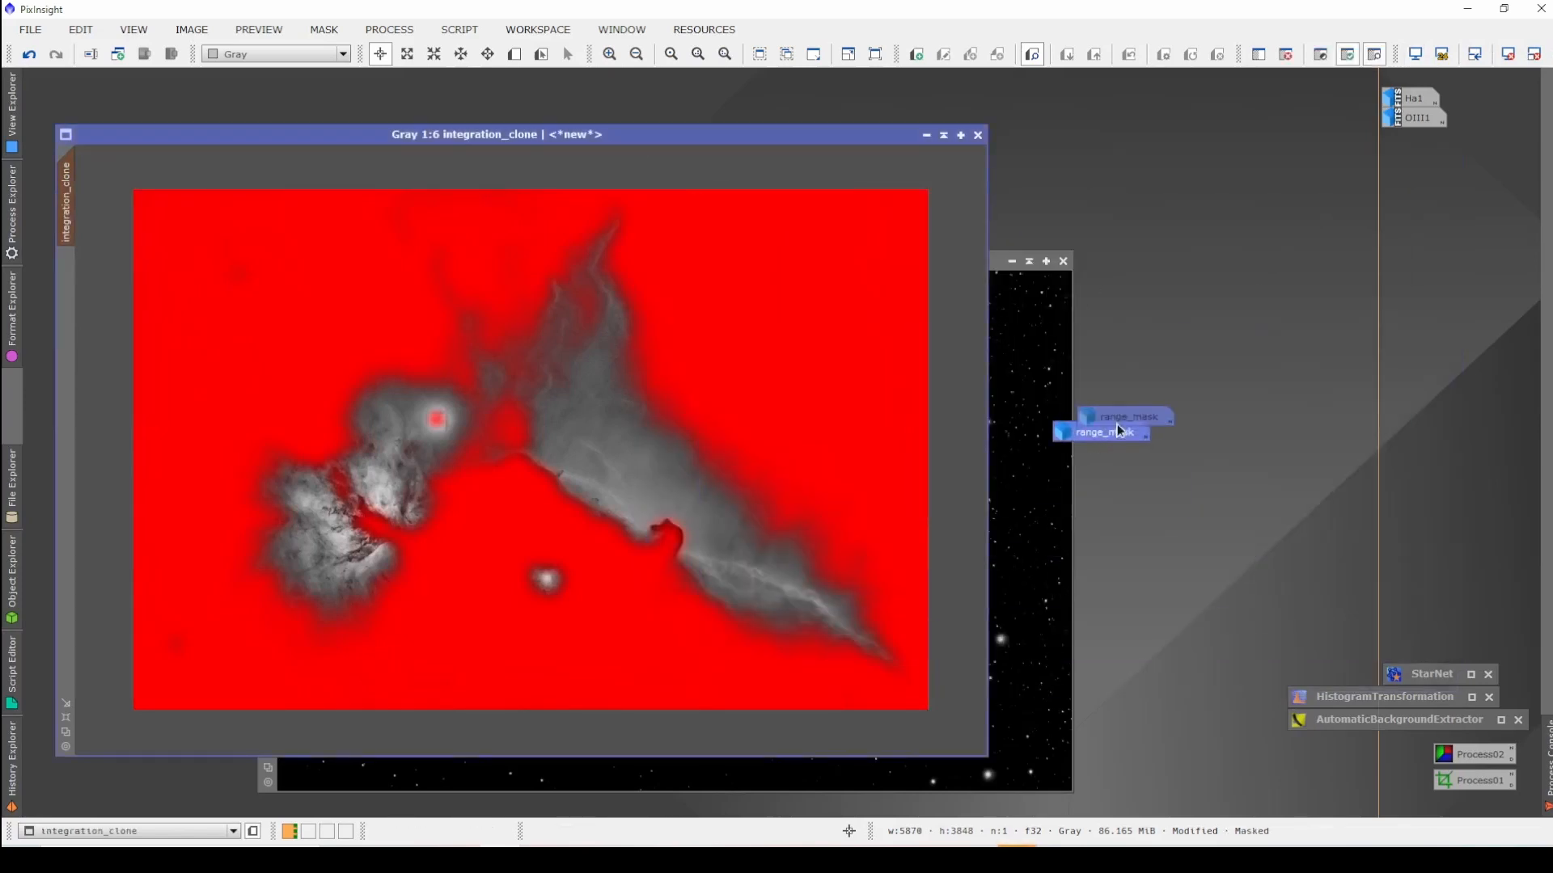
left_click_drag(1120, 431, 1443, 247)
Step: Iconize the star_mask image and park its icon directly below range_mask
left_click(1002, 262)
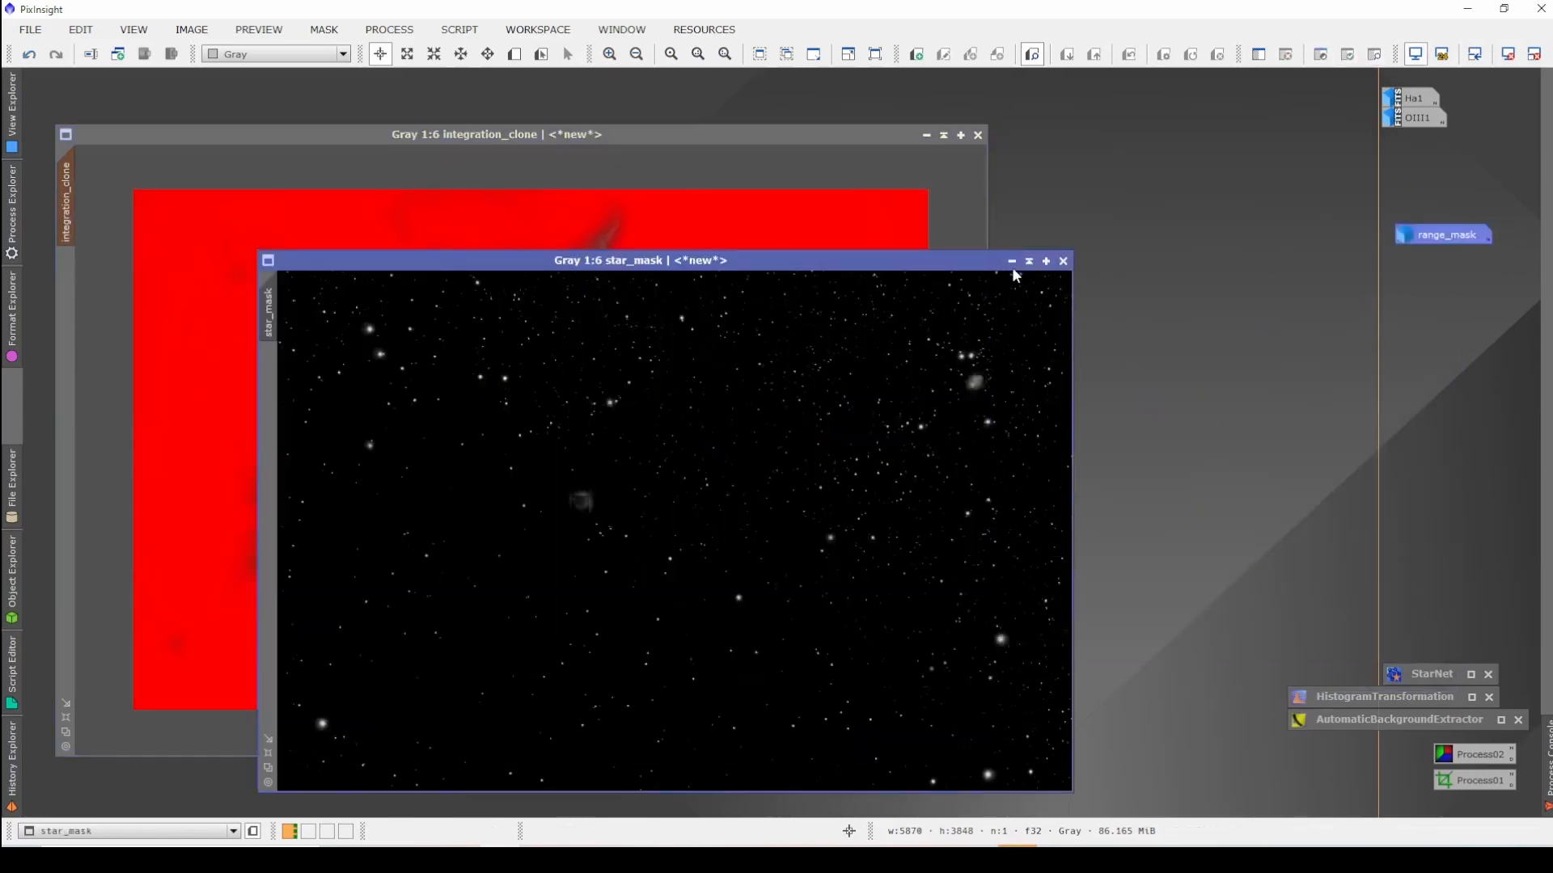
left_click(1012, 261)
left_click_drag(694, 536, 1420, 256)
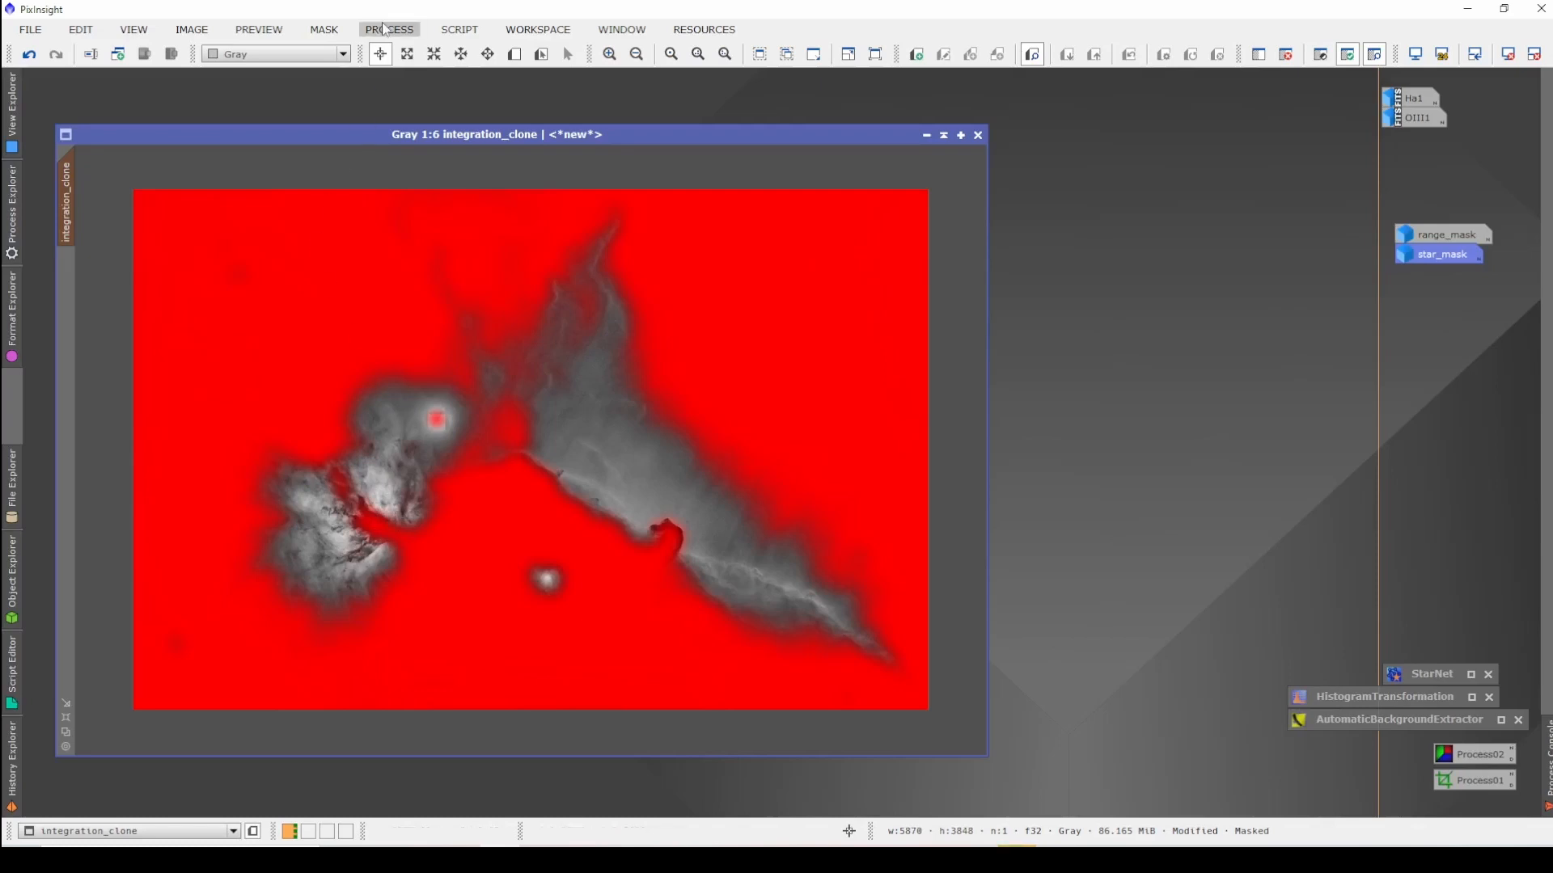
Step: Hide the red mask overlay on integration_clone while keeping the mask enabled
right_click(695, 275)
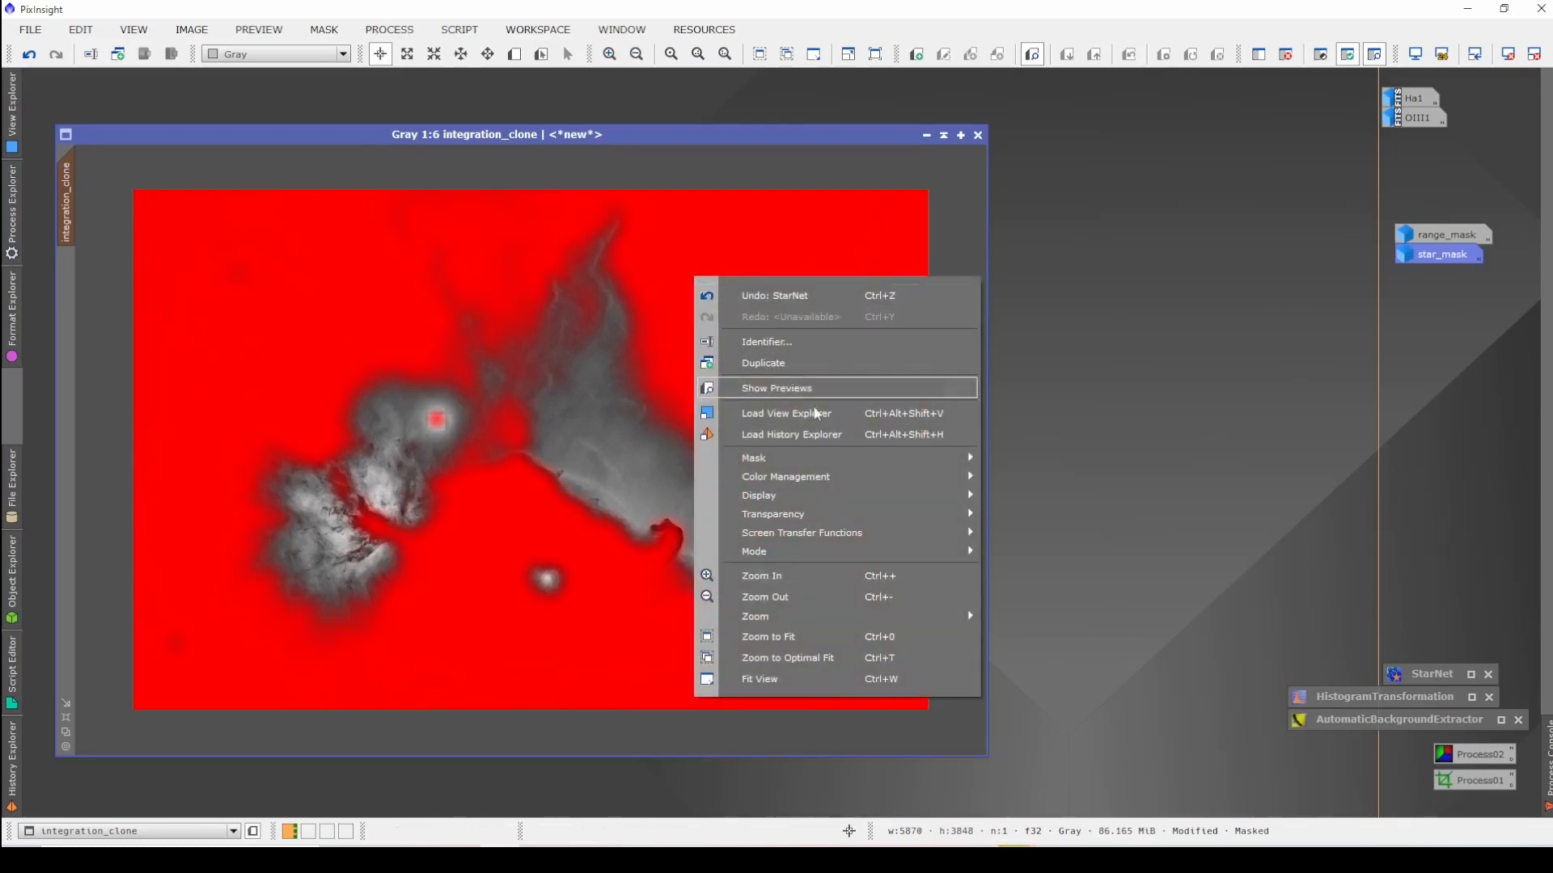
mouse_move(841, 458)
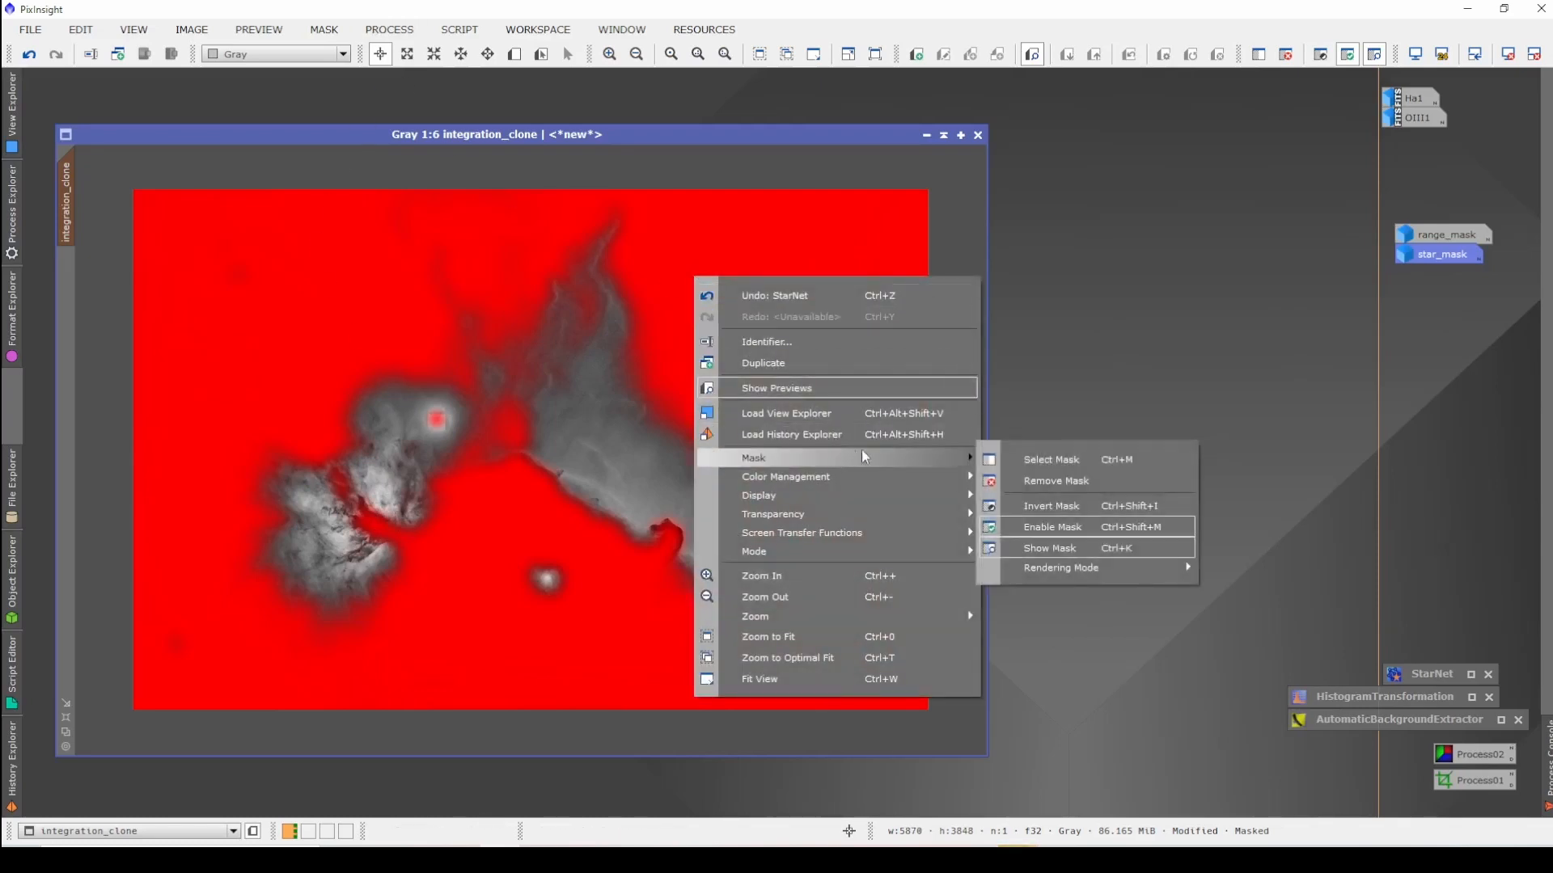
left_click(1049, 546)
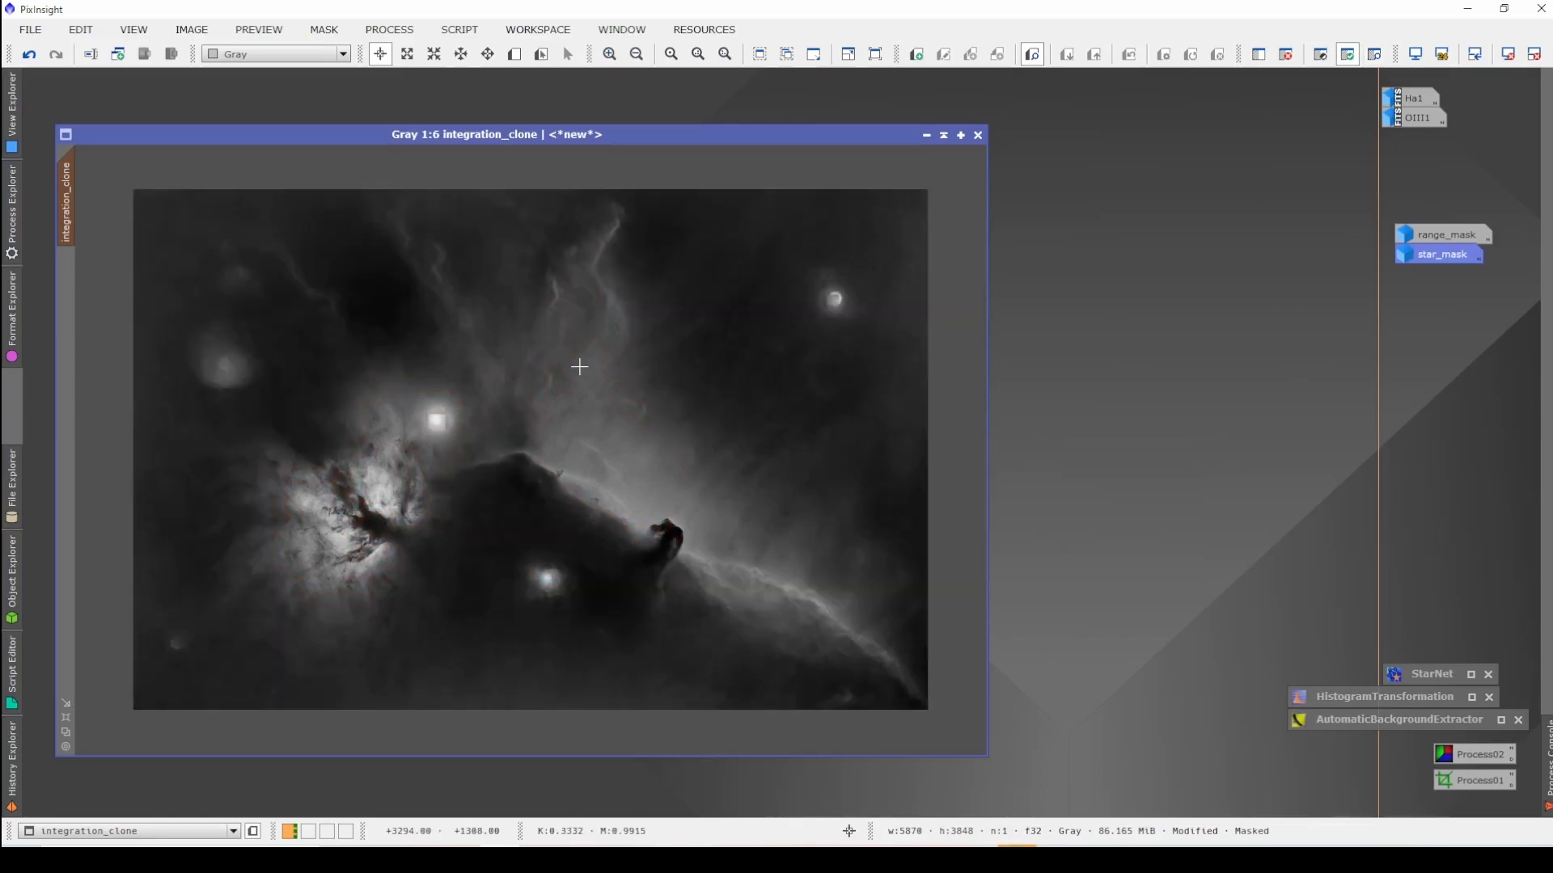
Step: Restore the minimized HistogramTransformation window beside the masked integration_clone image
left_click(389, 30)
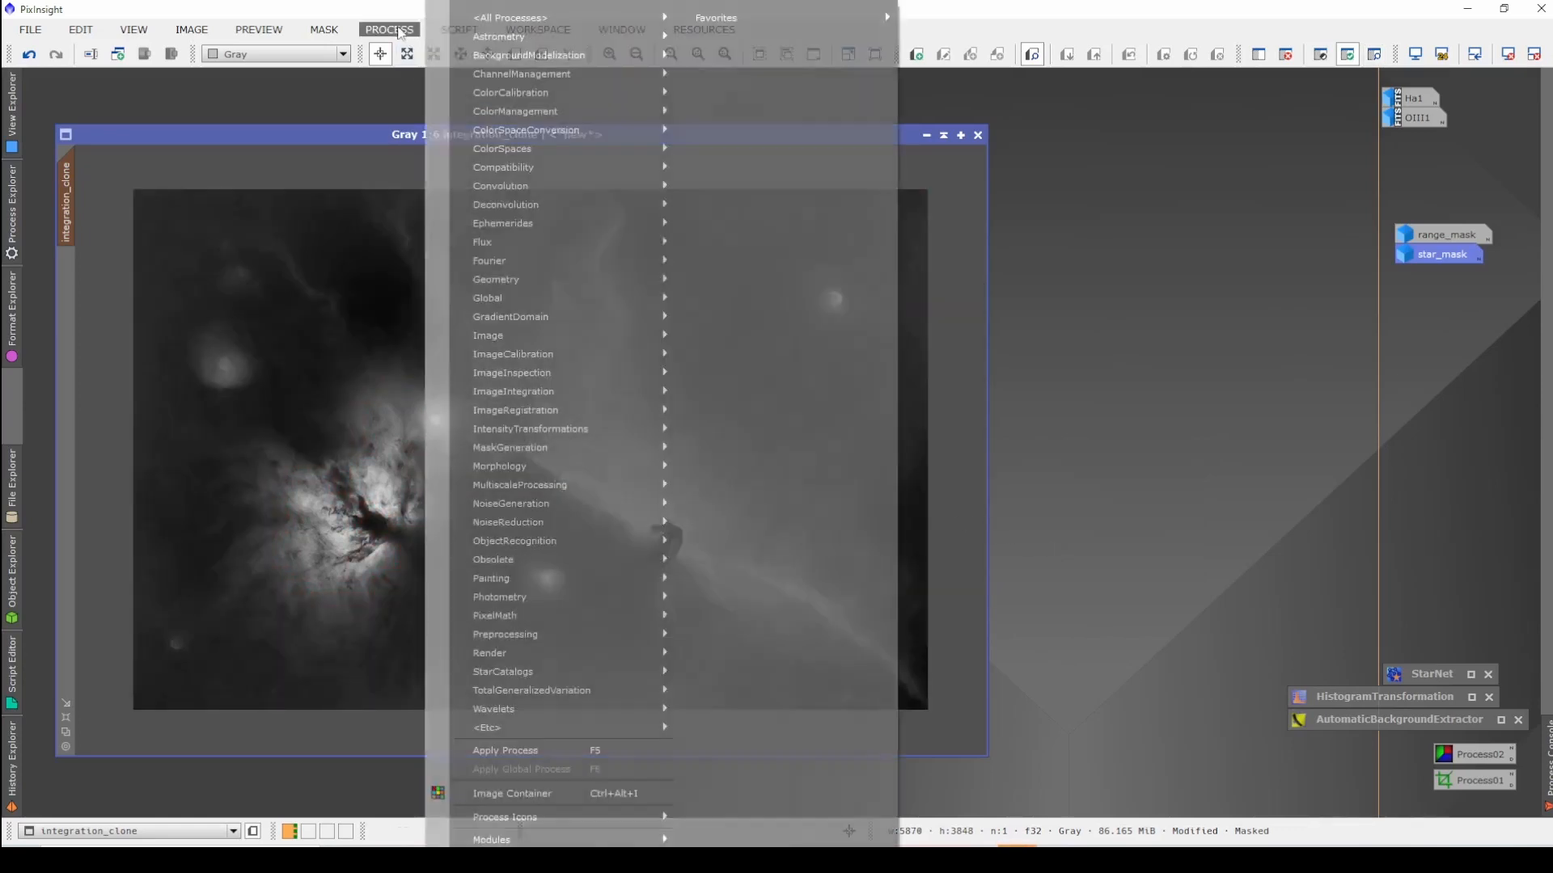
left_click(398, 30)
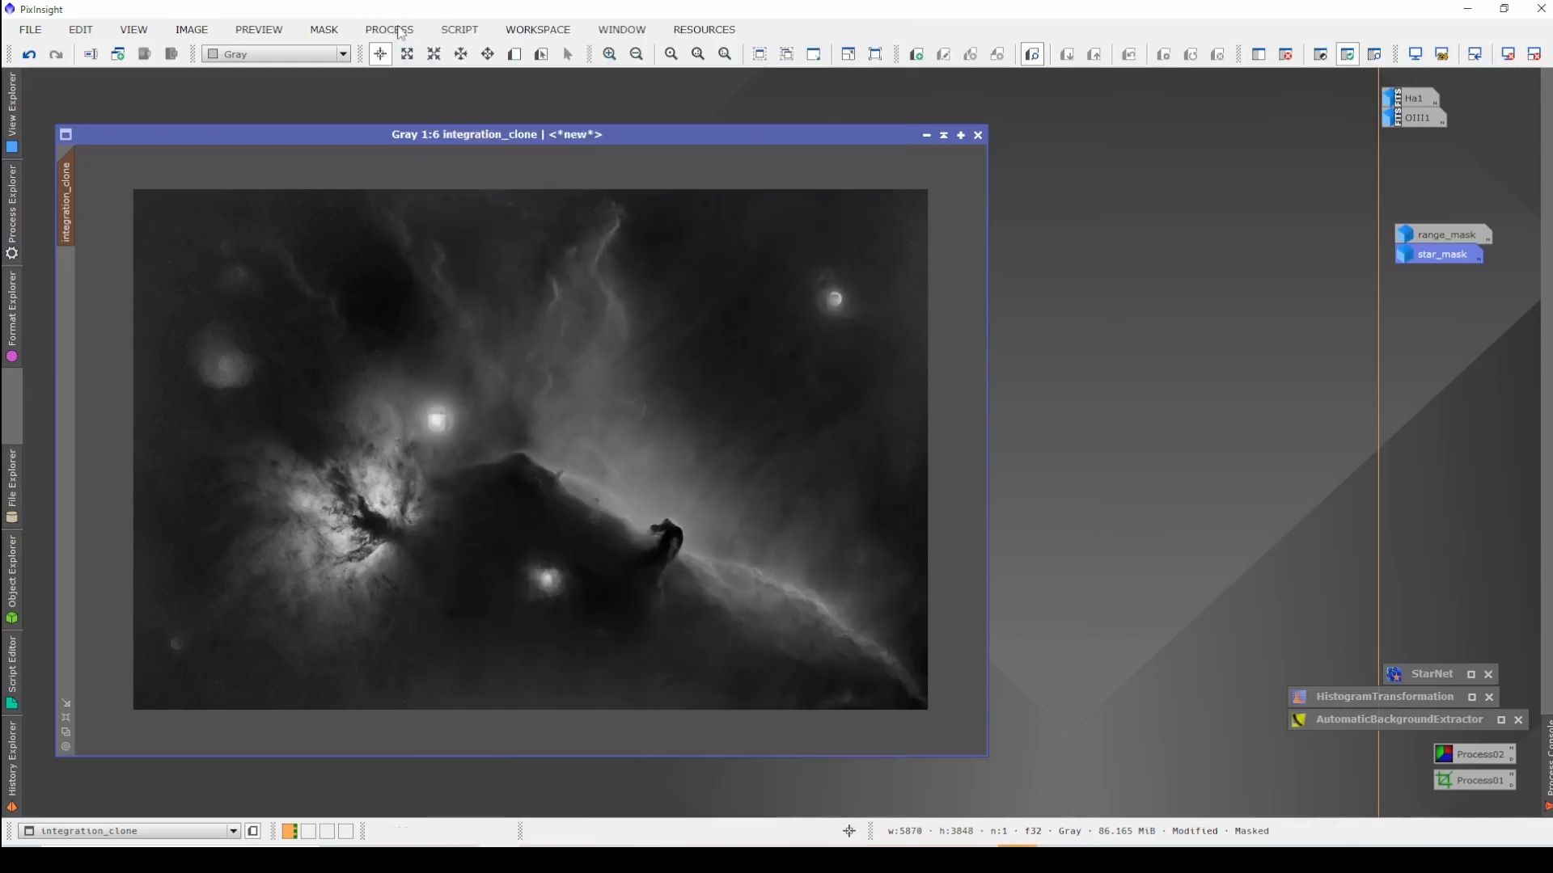
double_click(1356, 698)
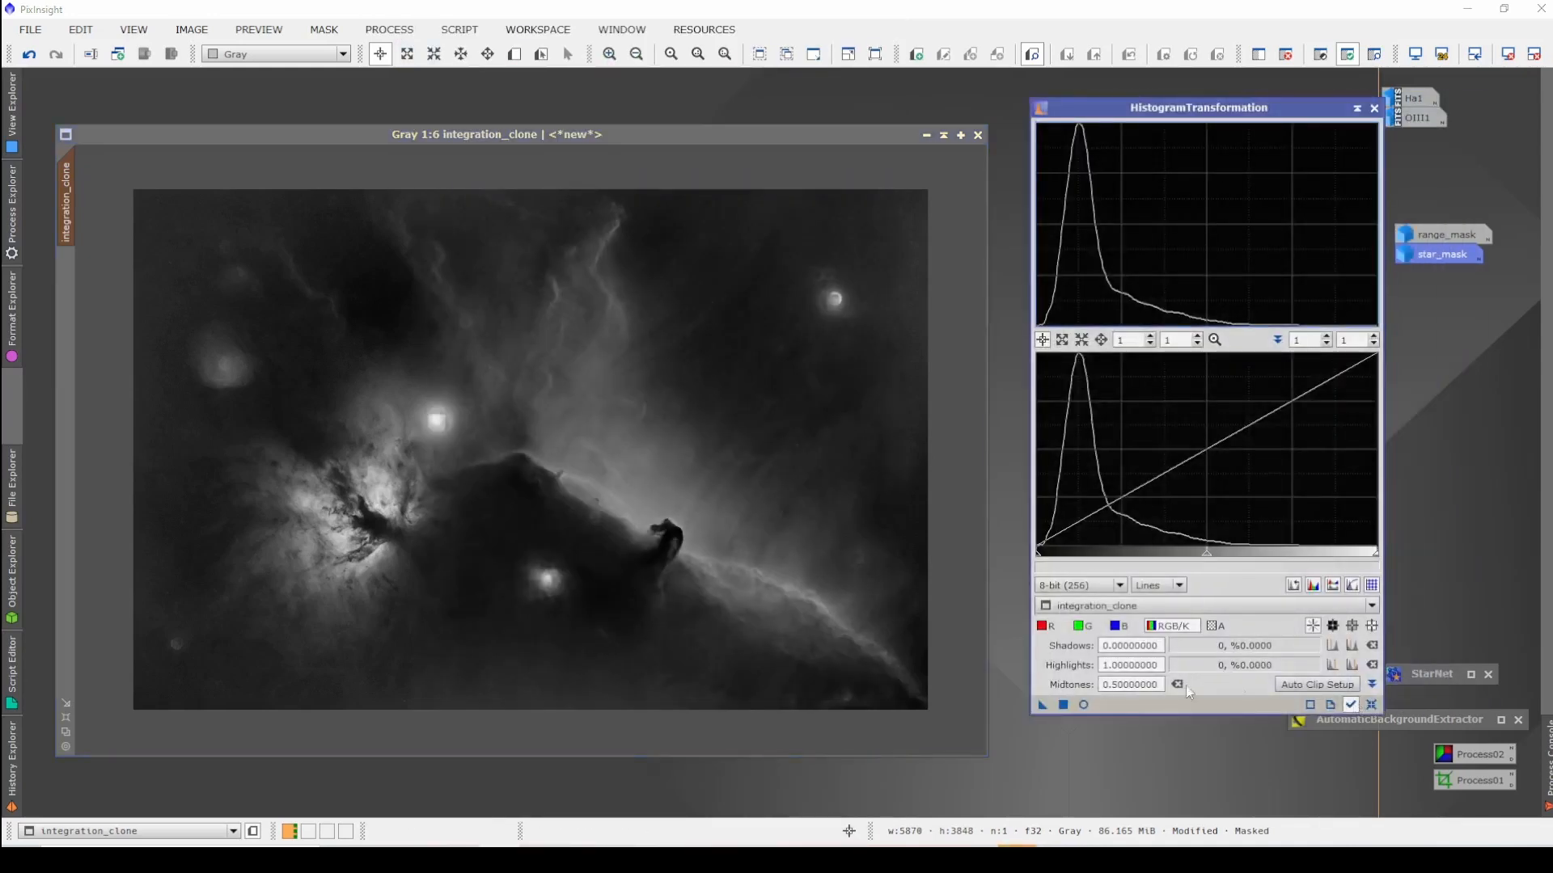
Step: Brighten the masked nebula in integration_clone with HistogramTransformation, previewing Highlights at 0.77380952 before applying, then reset and minimize the tool and close the preview
left_click(1085, 705)
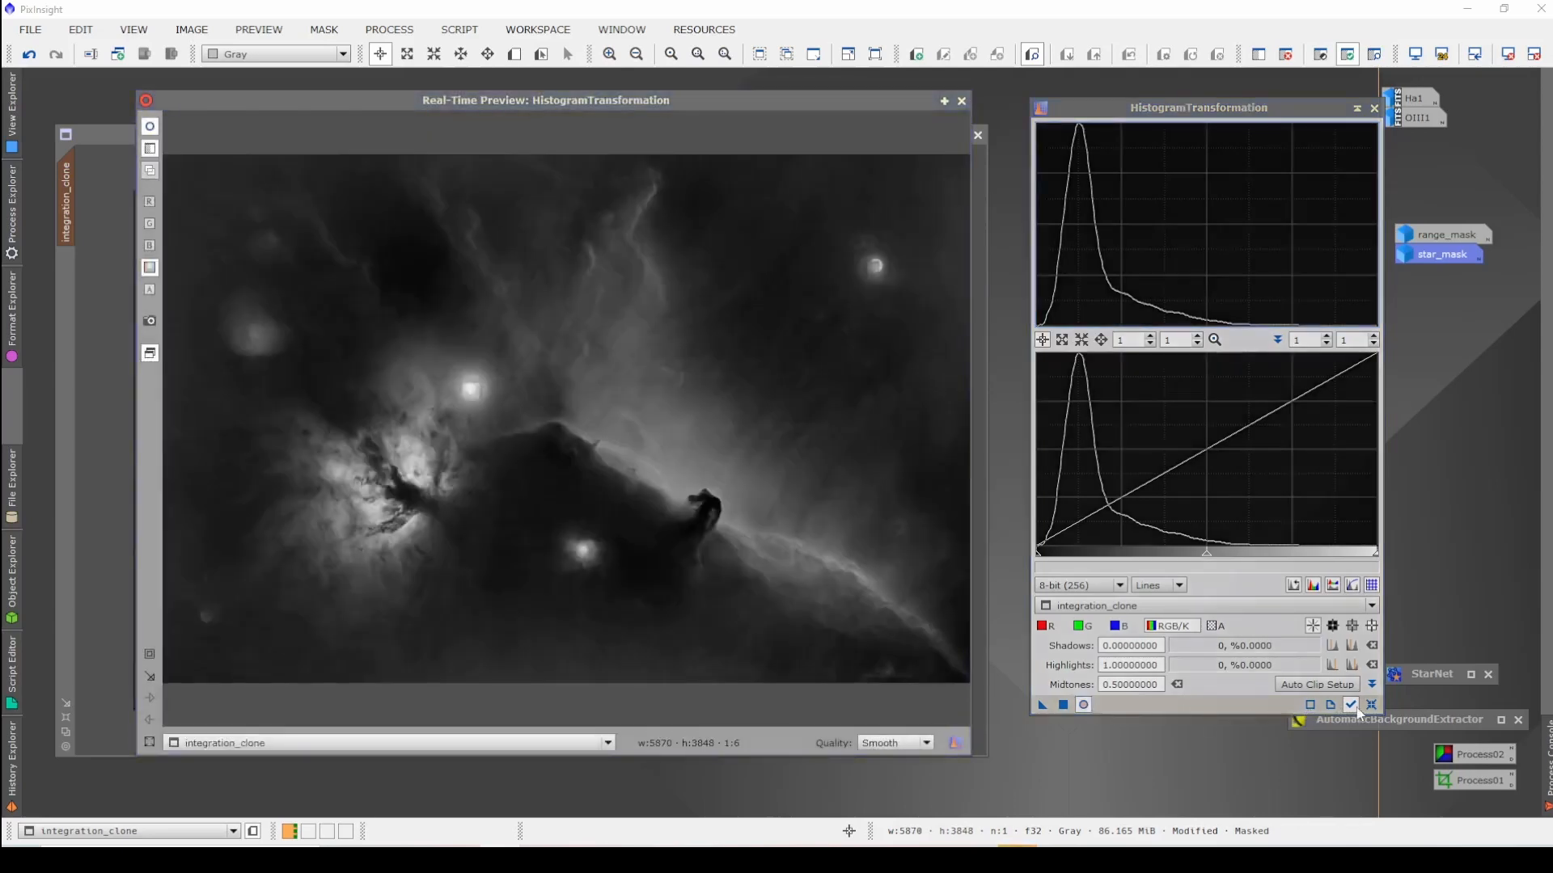
left_click(1371, 705)
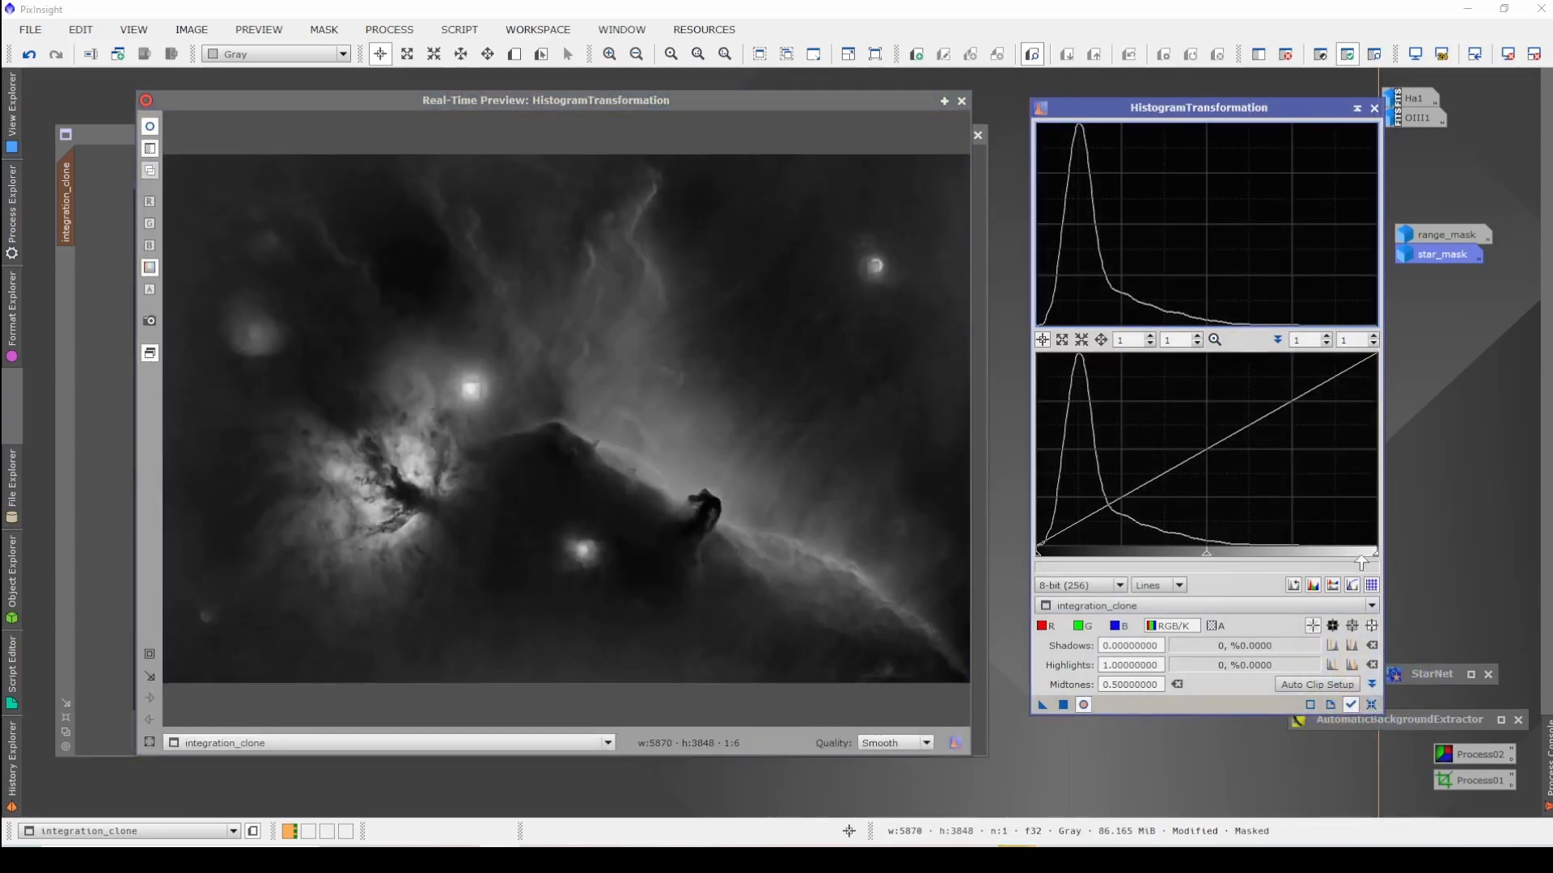
left_click_drag(1373, 558, 1316, 558)
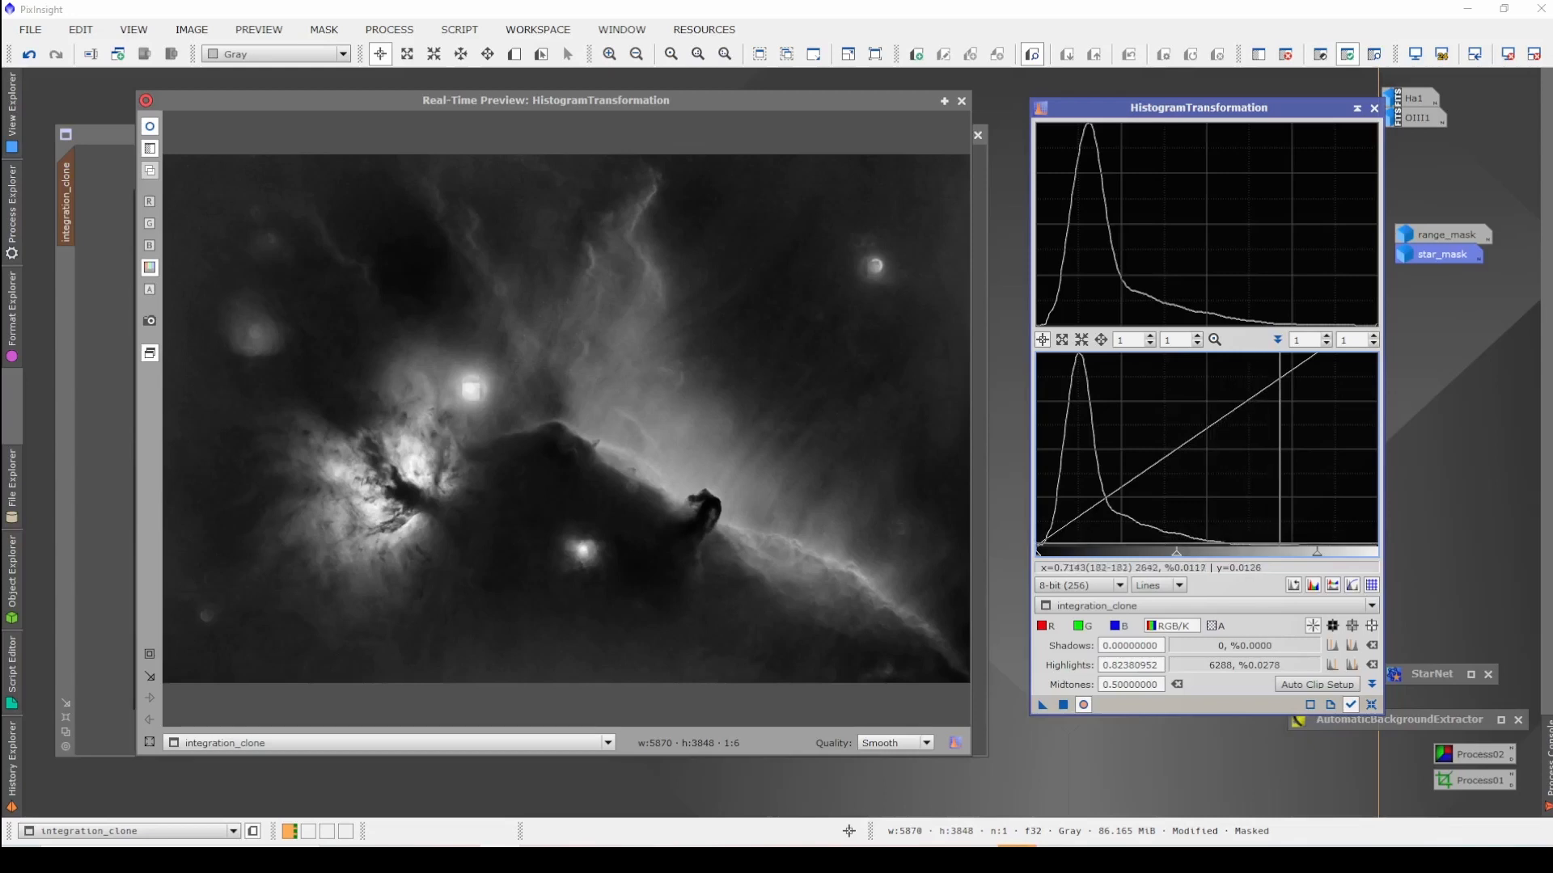
mouse_move(1316, 559)
left_mouse_down()
mouse_move(1375, 560)
mouse_move(1299, 560)
left_mouse_up()
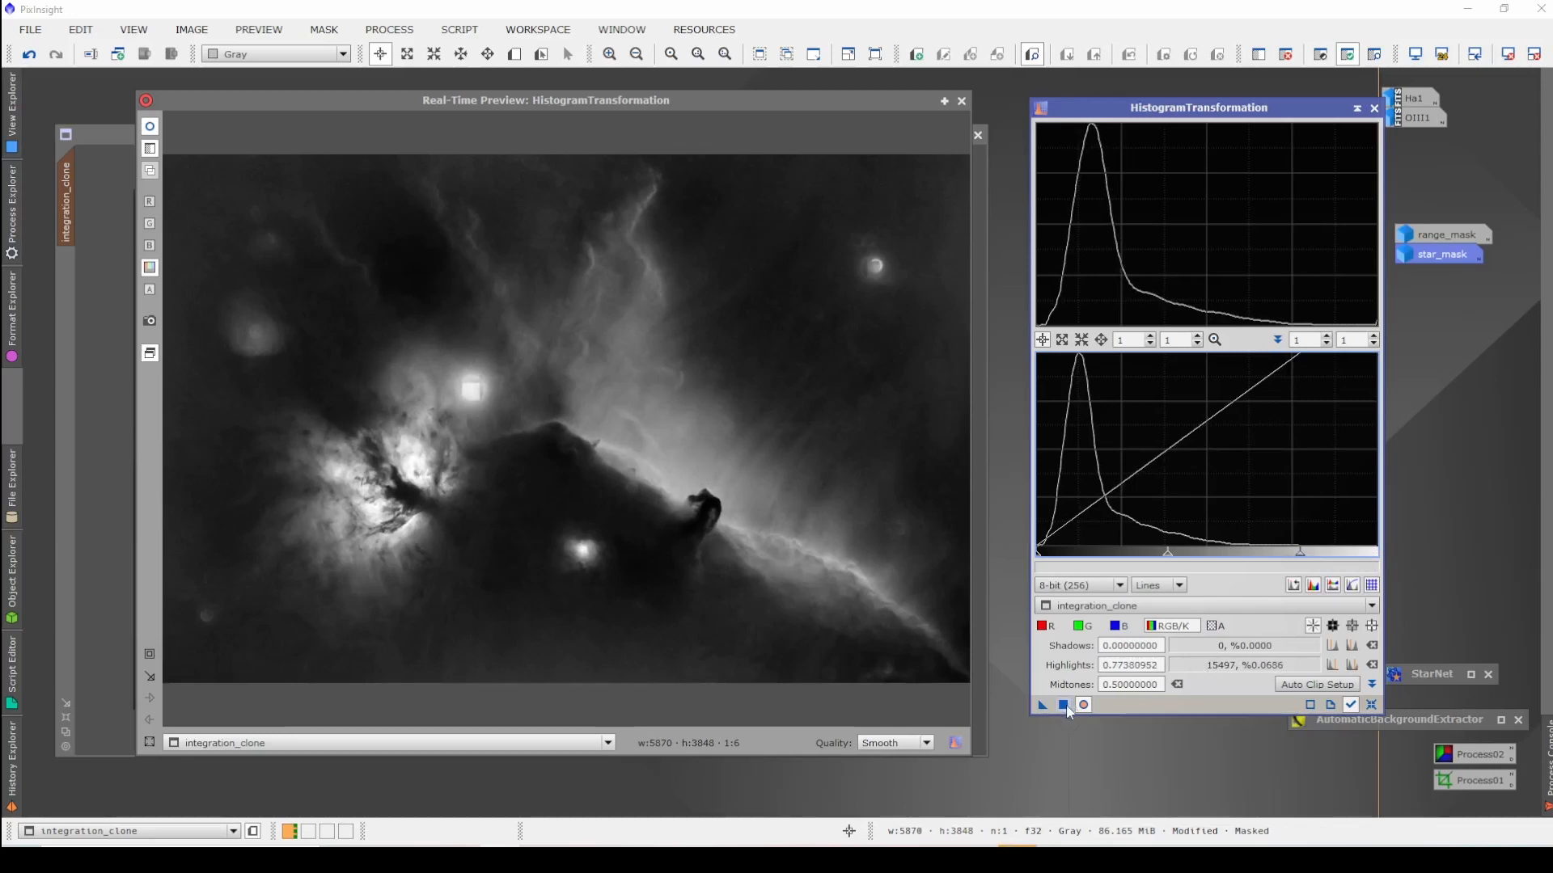
left_click(1373, 704)
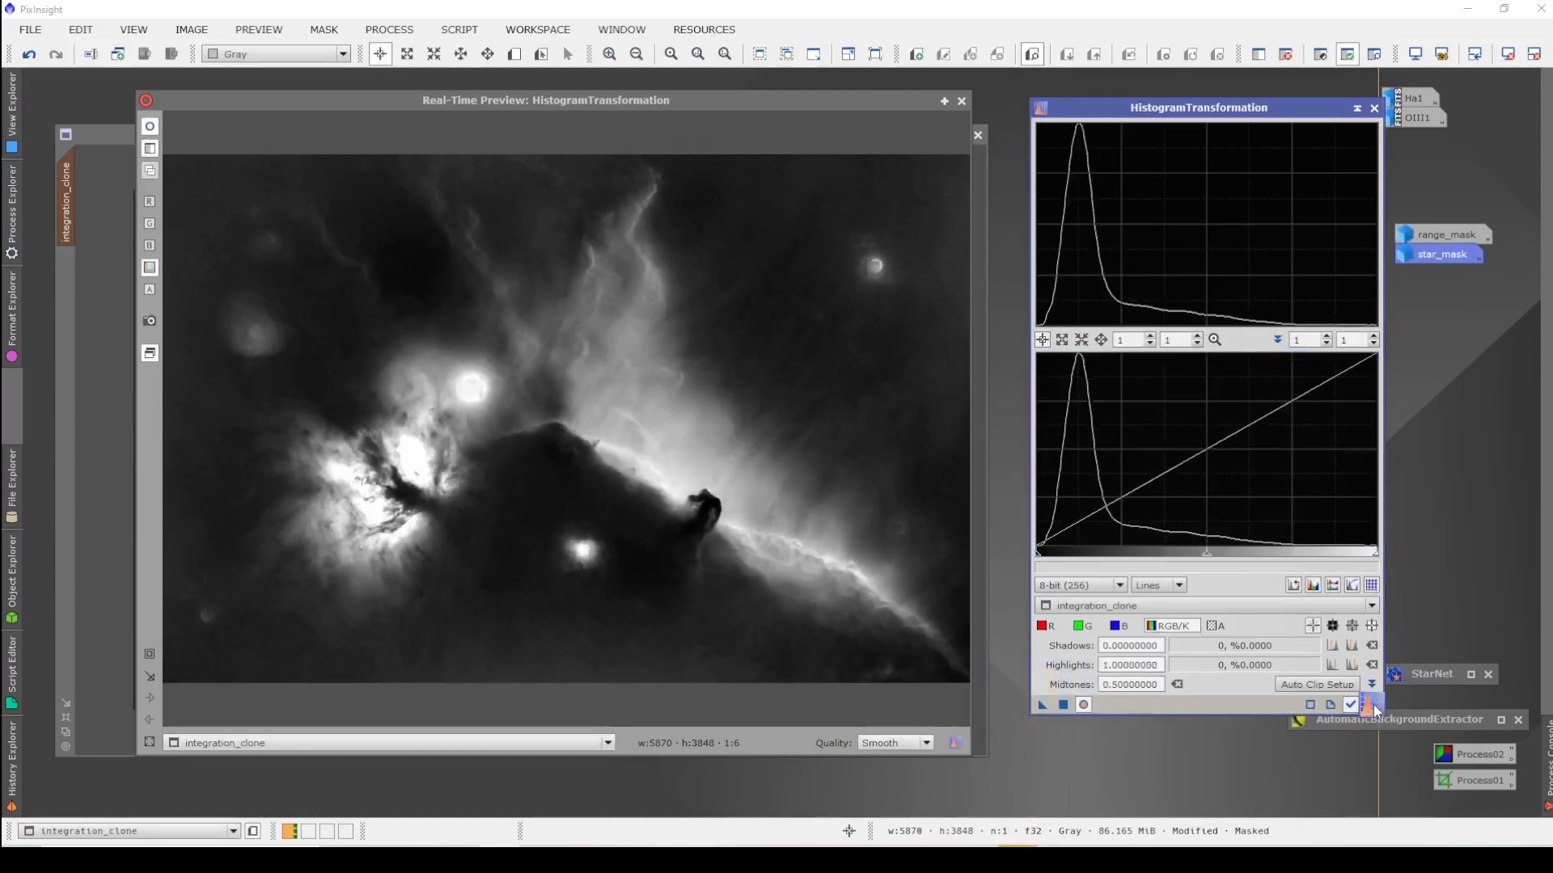
left_click(1357, 110)
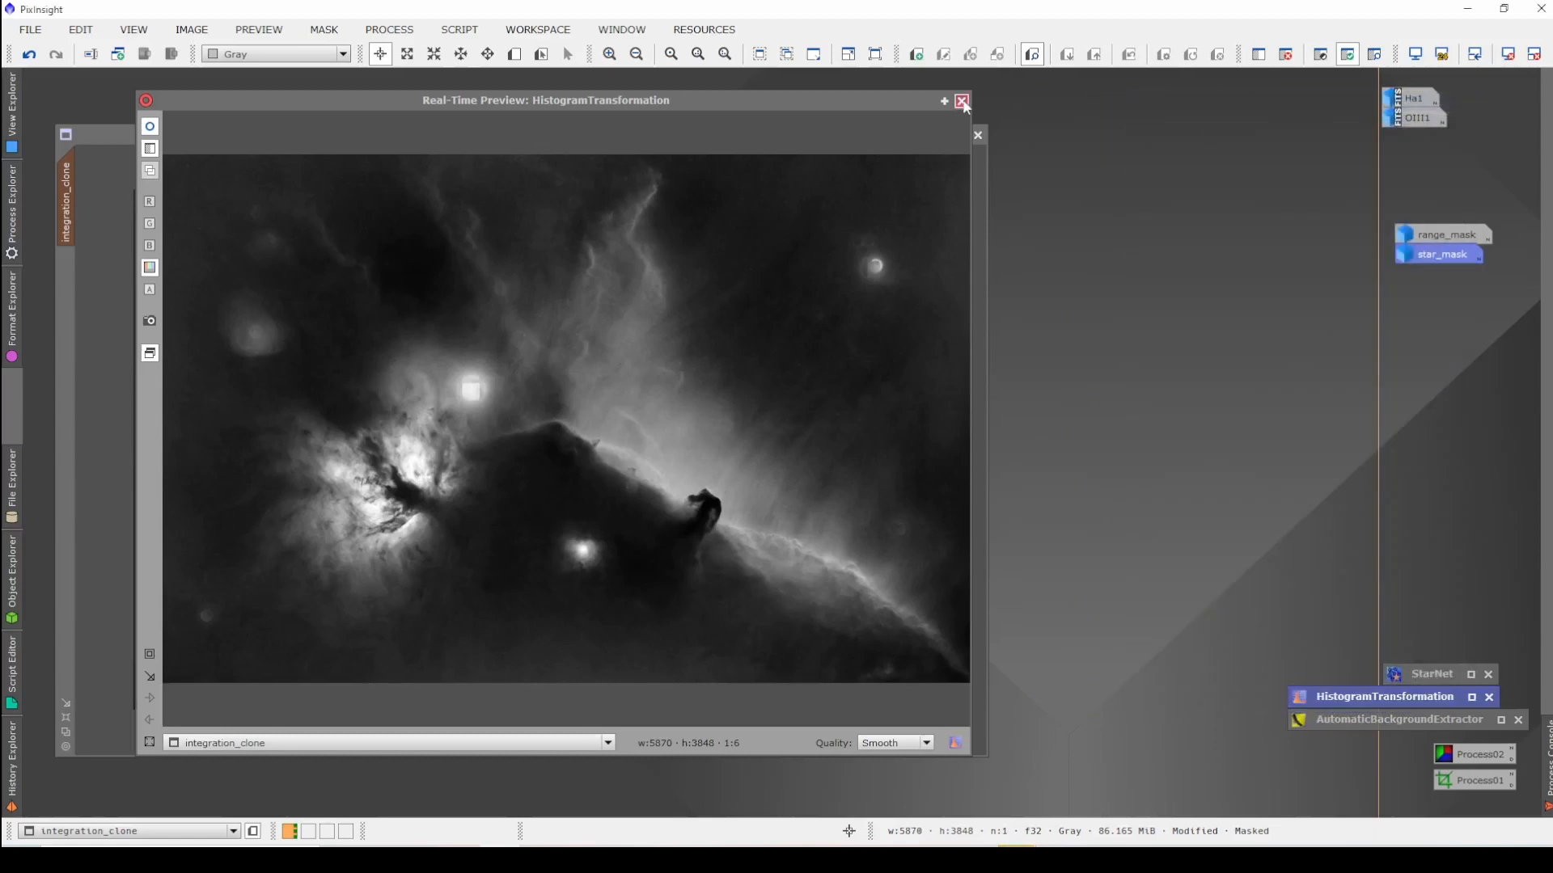
left_click(962, 102)
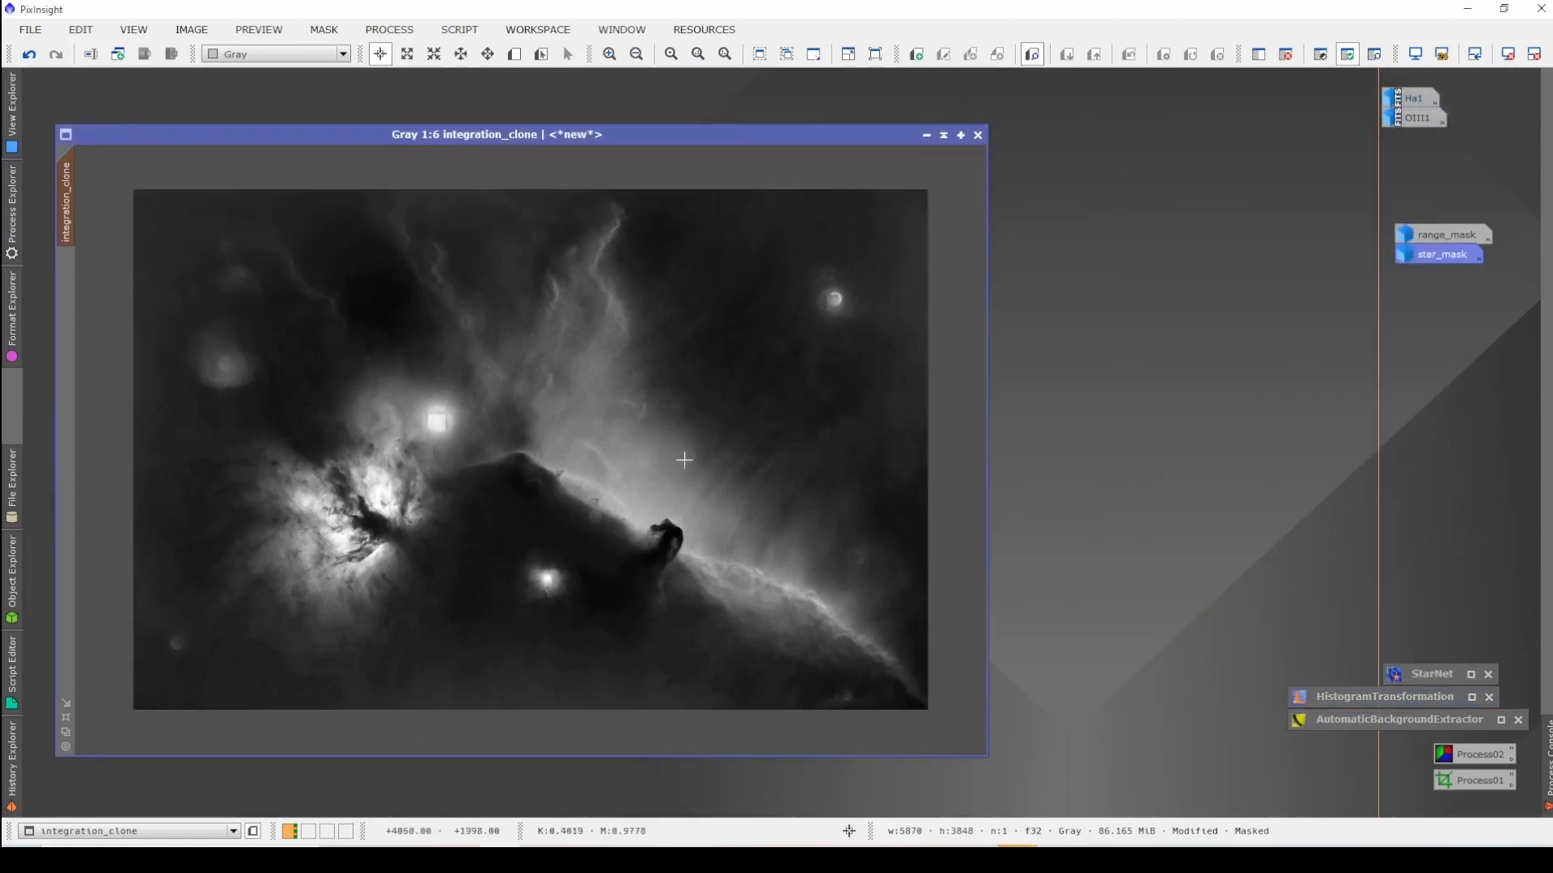
Step: Remove the mask from the integration_clone image
right_click(690, 421)
mouse_move(774, 604)
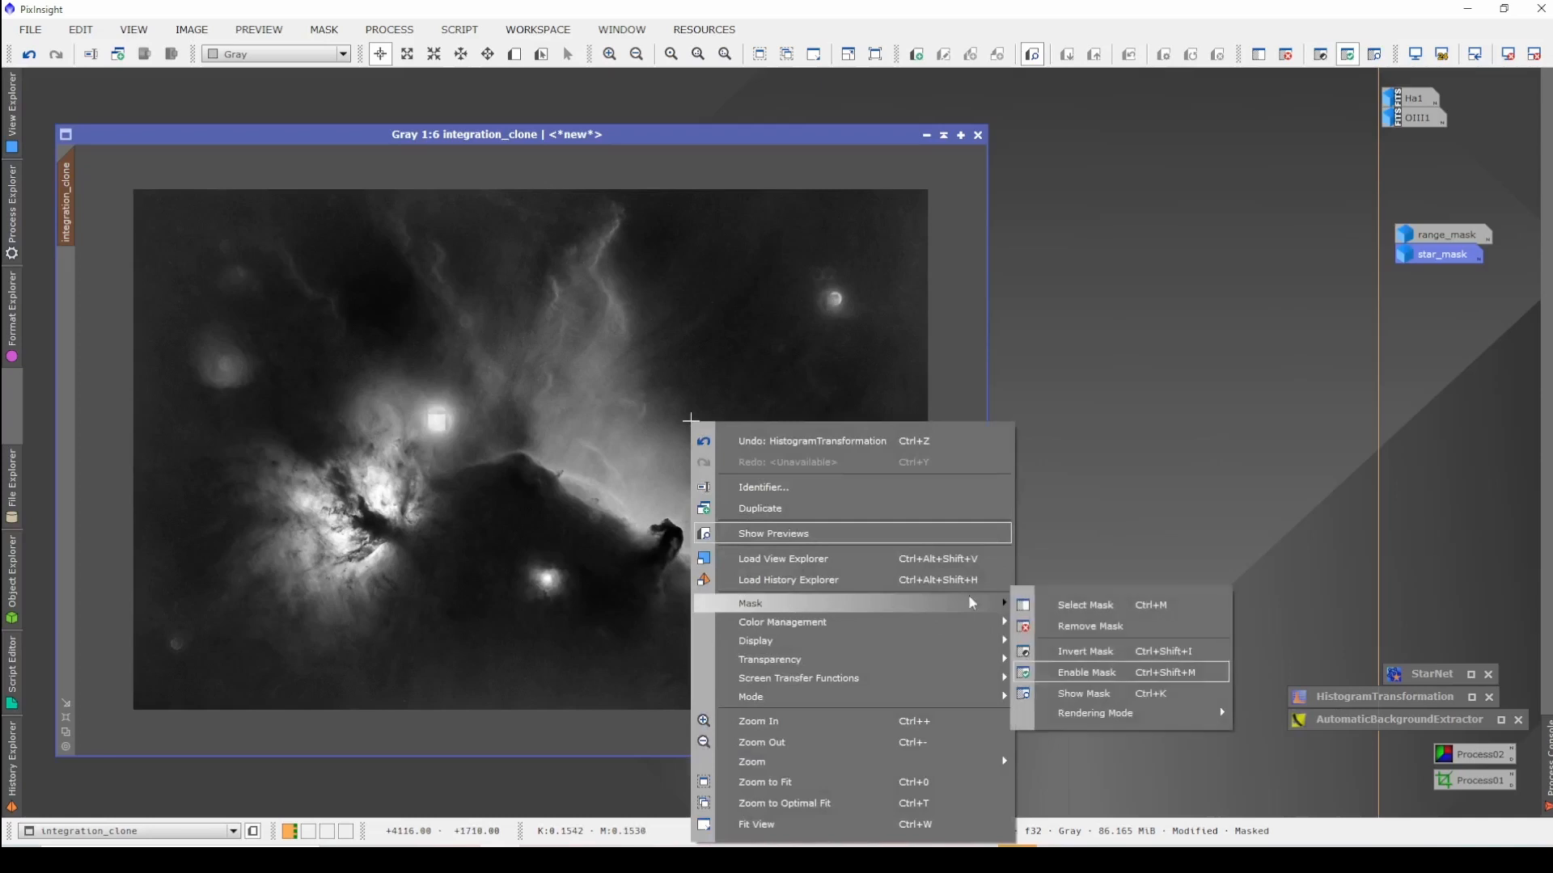
left_click(1091, 628)
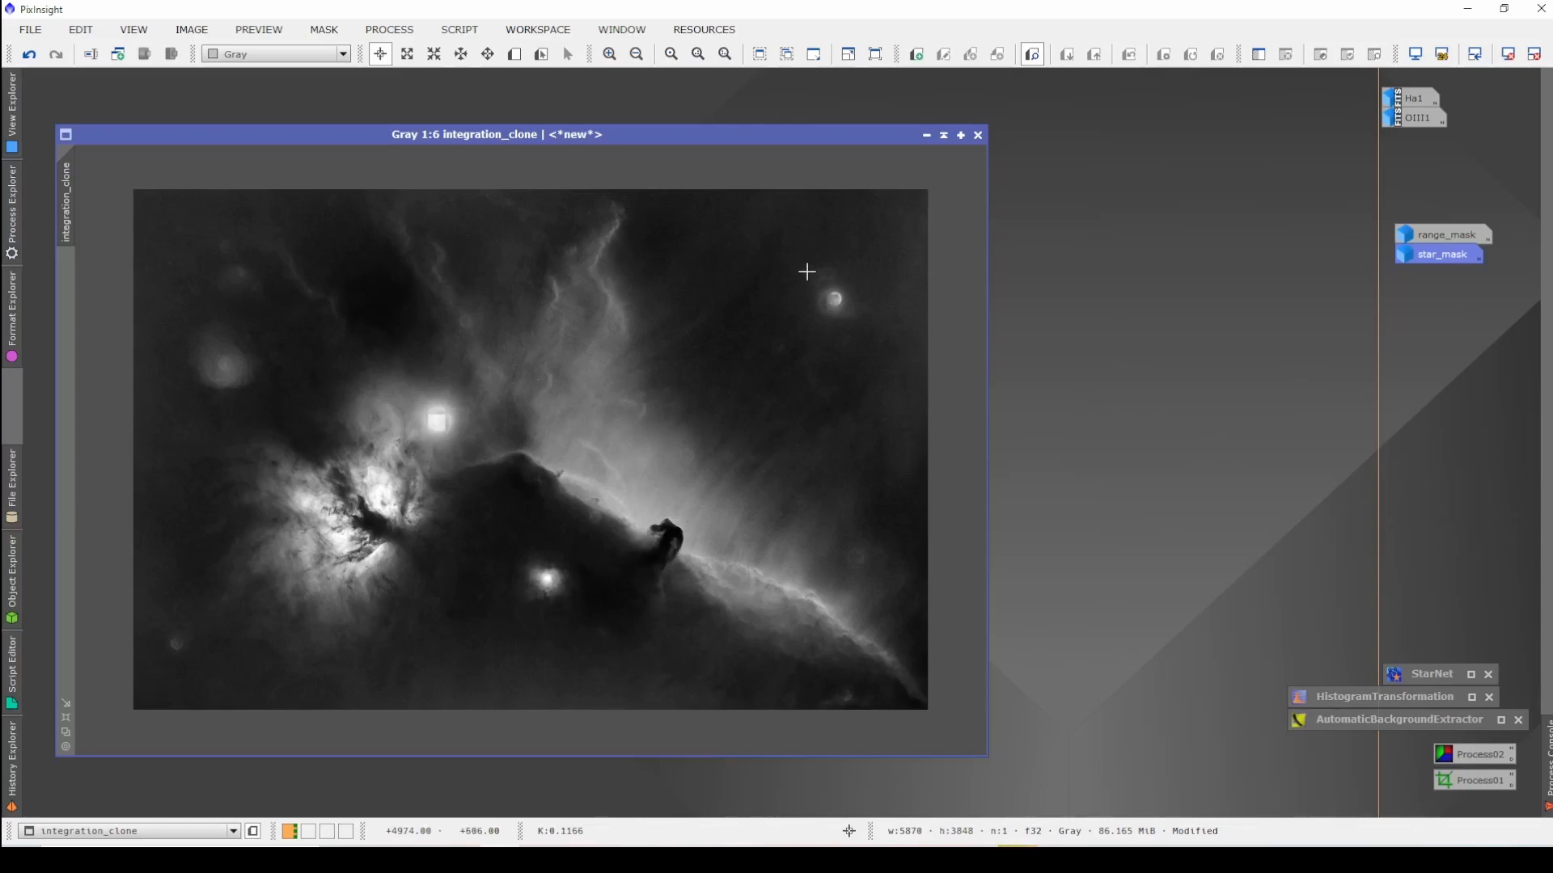
Step: Add the stars back into integration_clone with the PixelMath expression integration_clone + star_mask, then minimize PixelMath
left_click(404, 31)
mouse_move(547, 18)
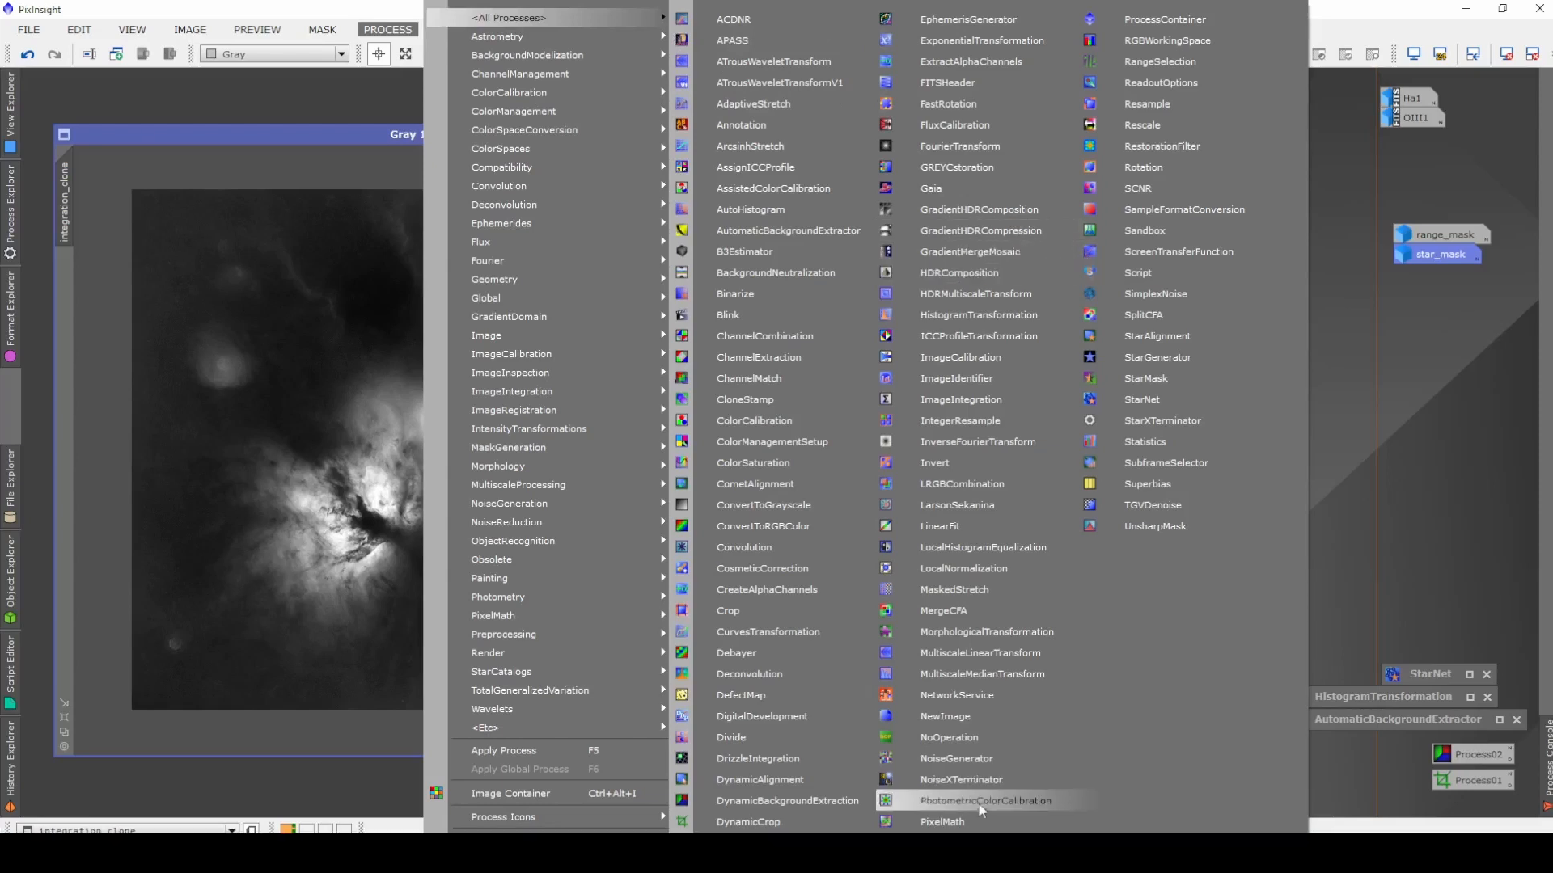
left_click(975, 820)
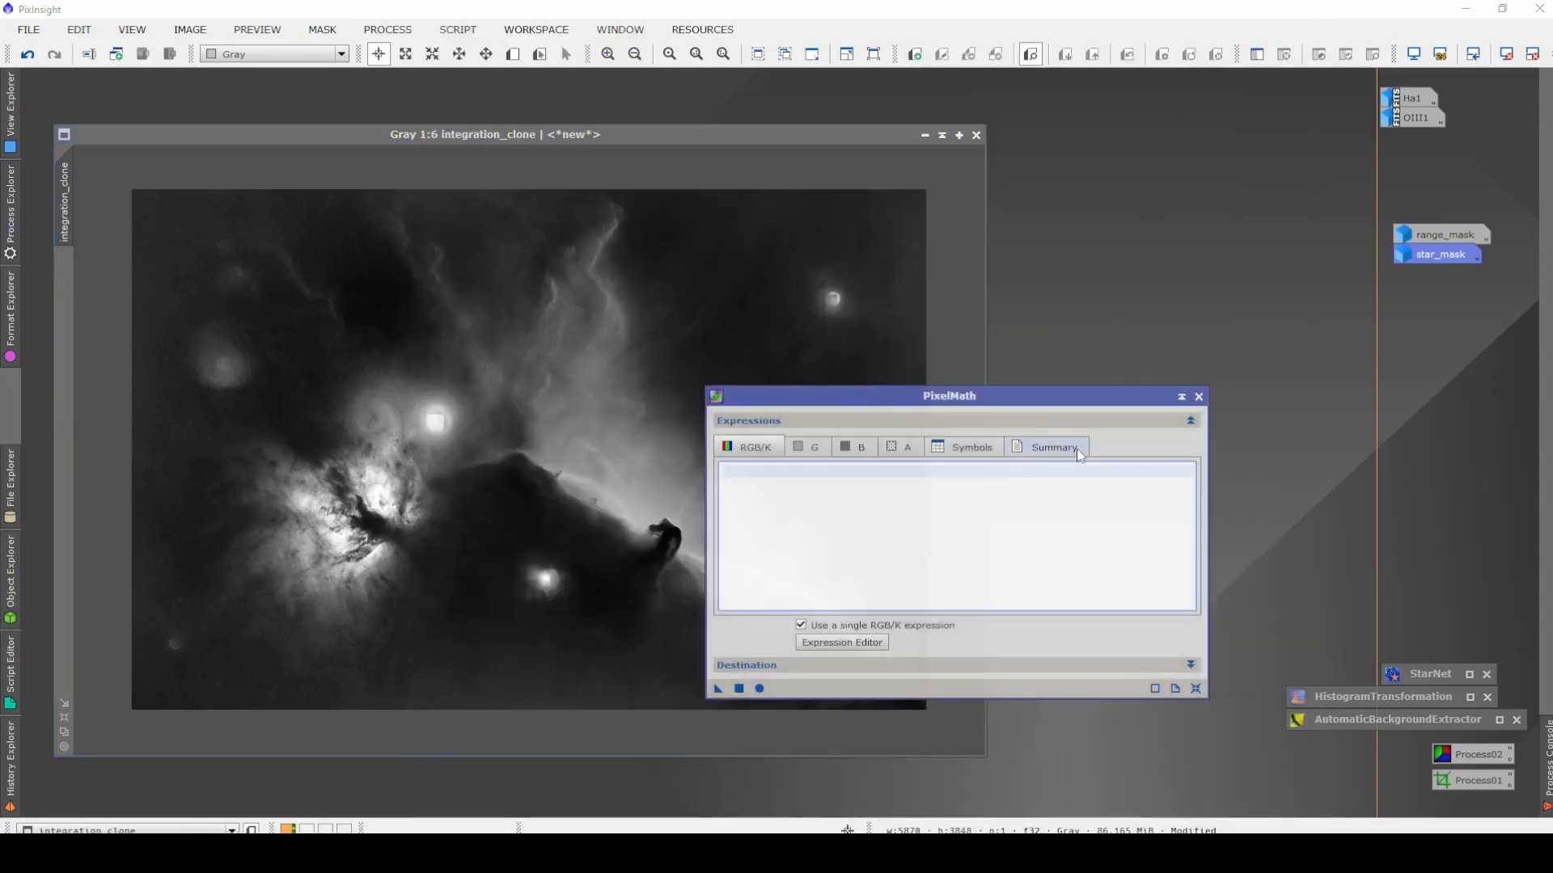
left_click(834, 646)
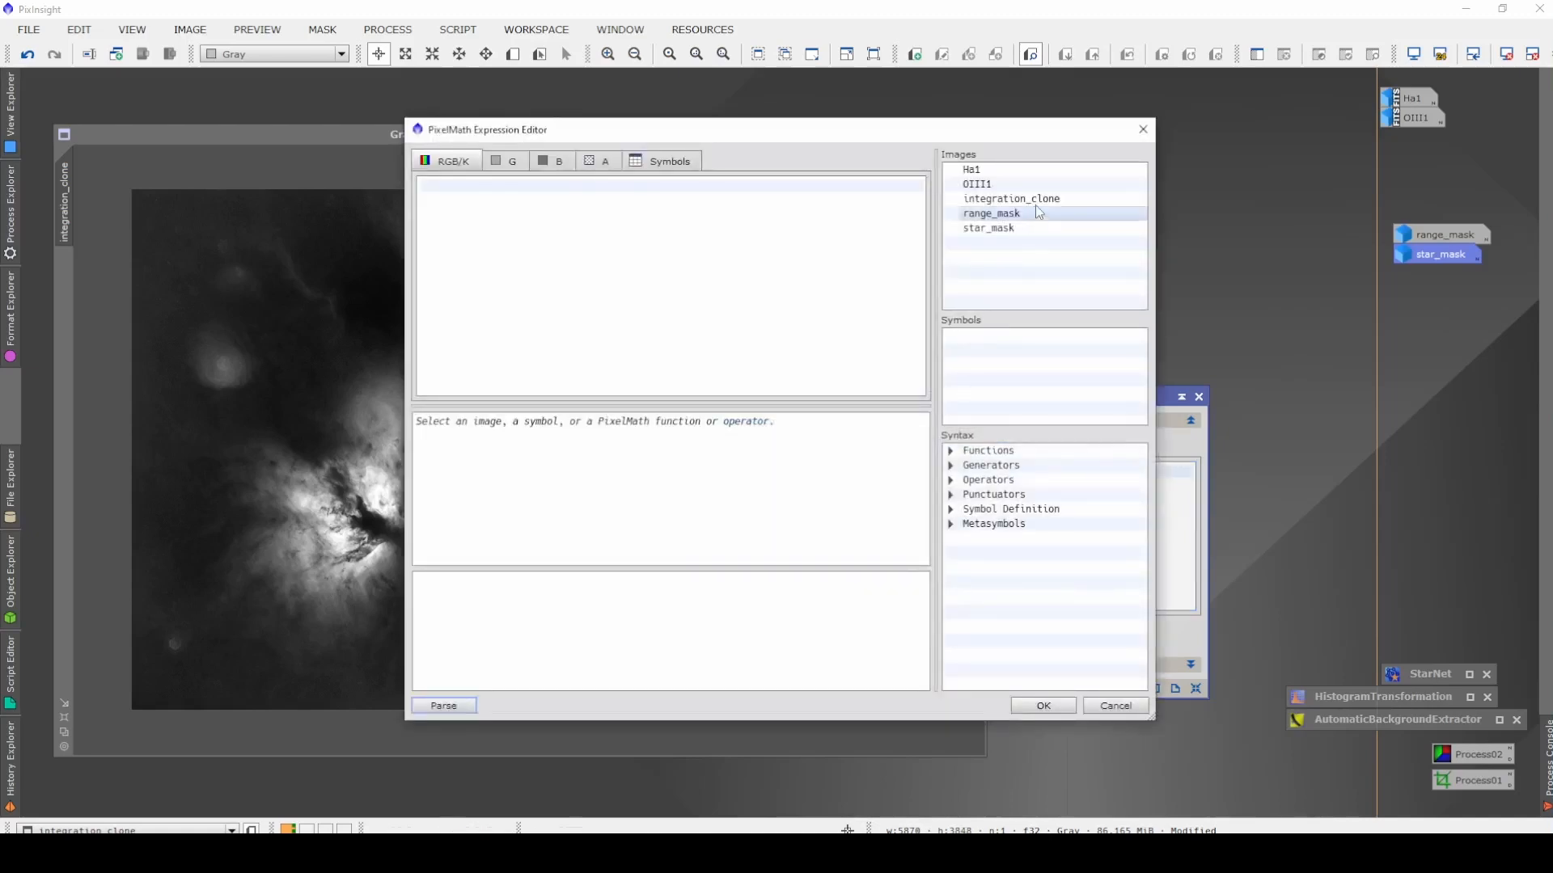
left_click_drag(951, 128, 909, 184)
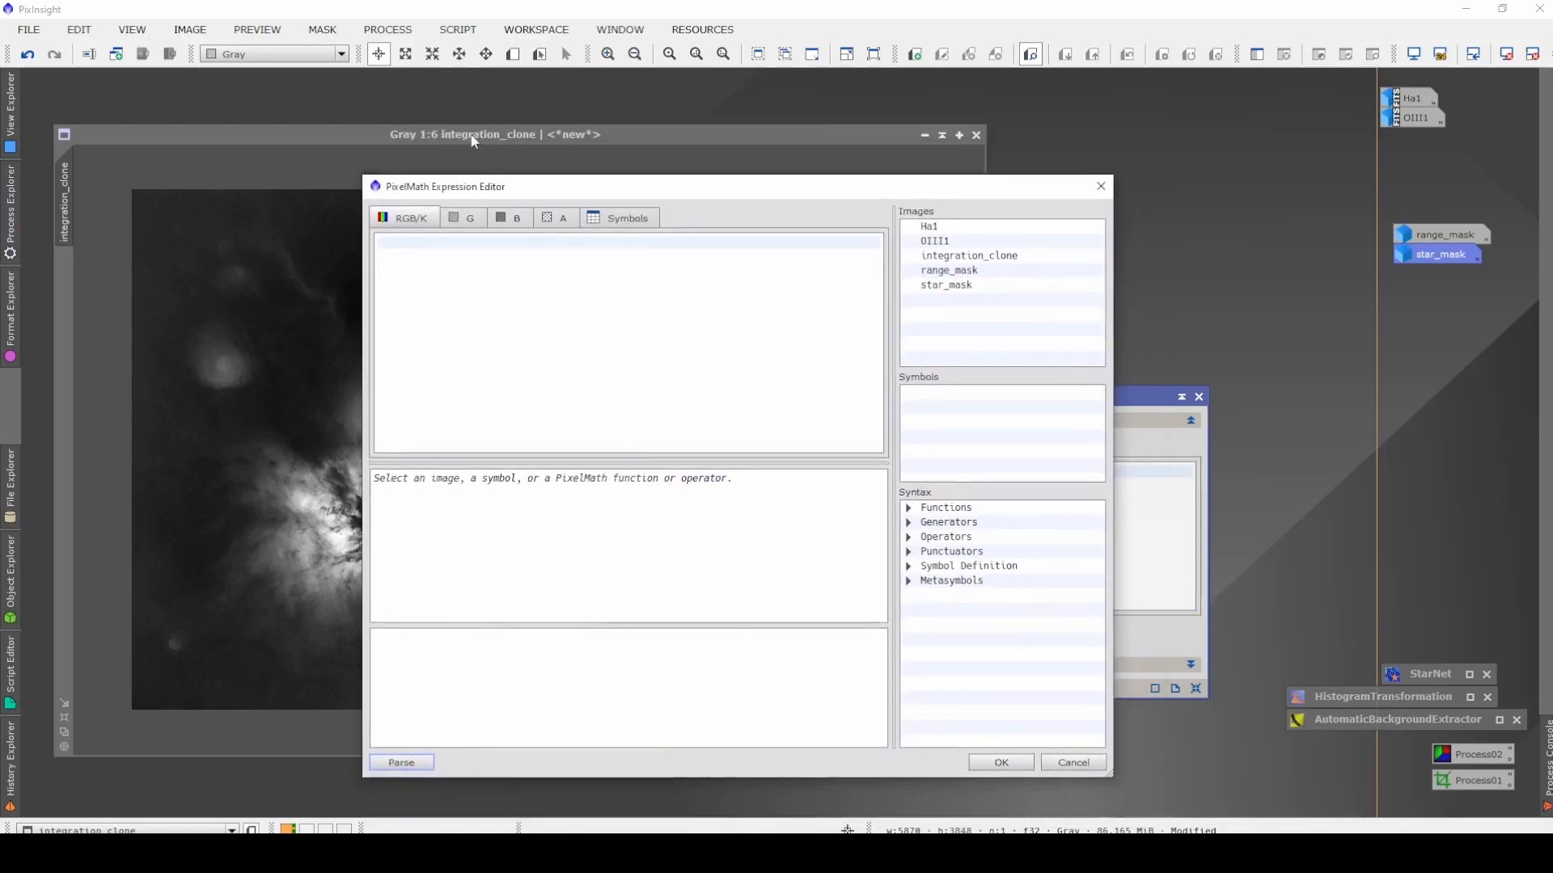
double_click(966, 256)
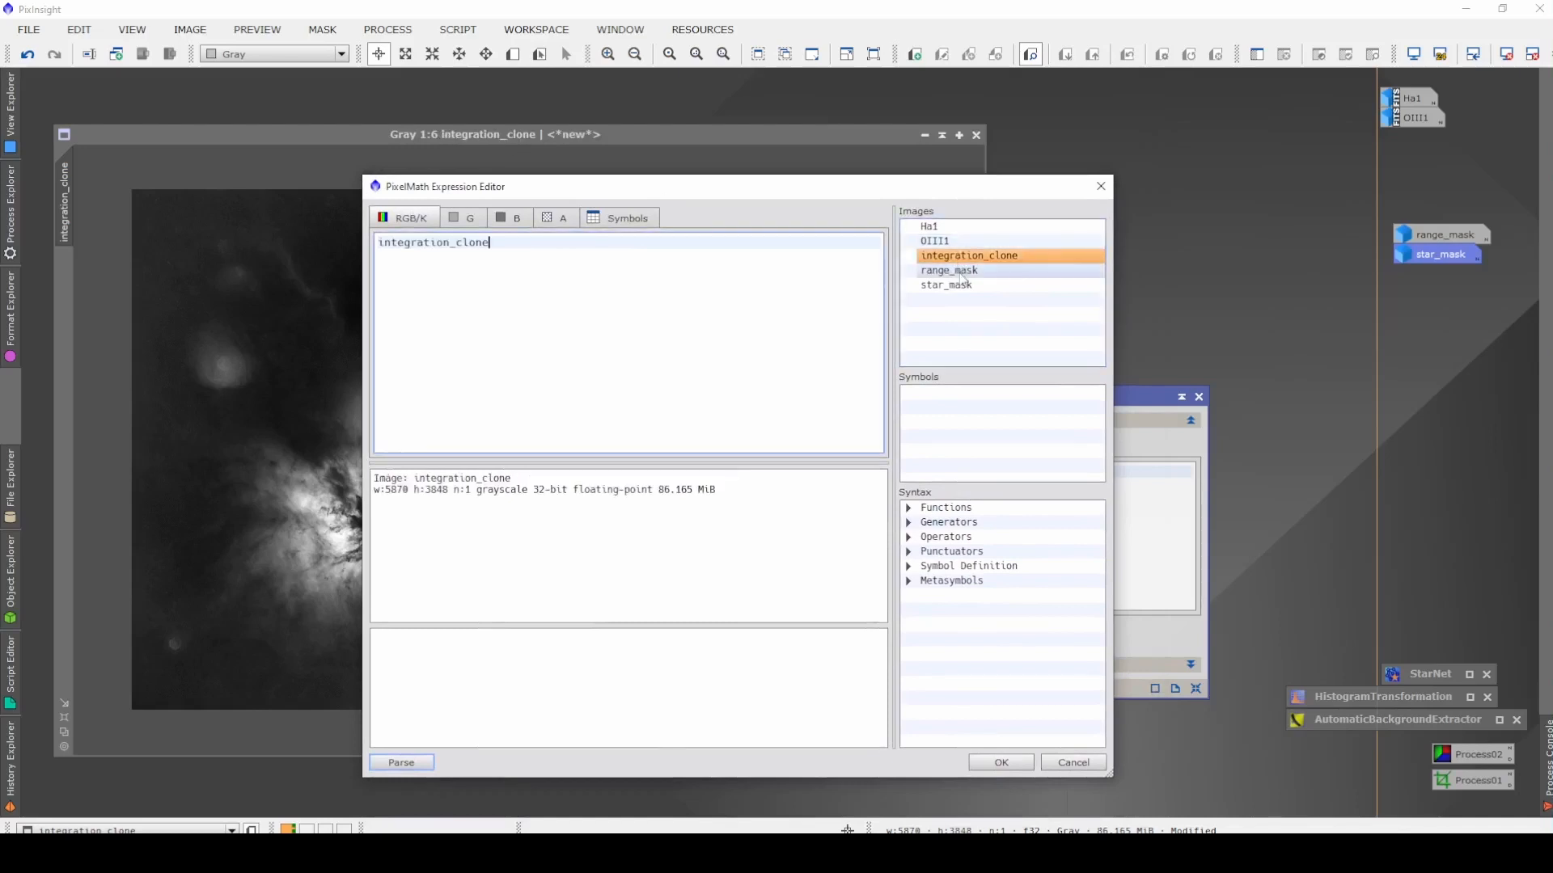
type("+")
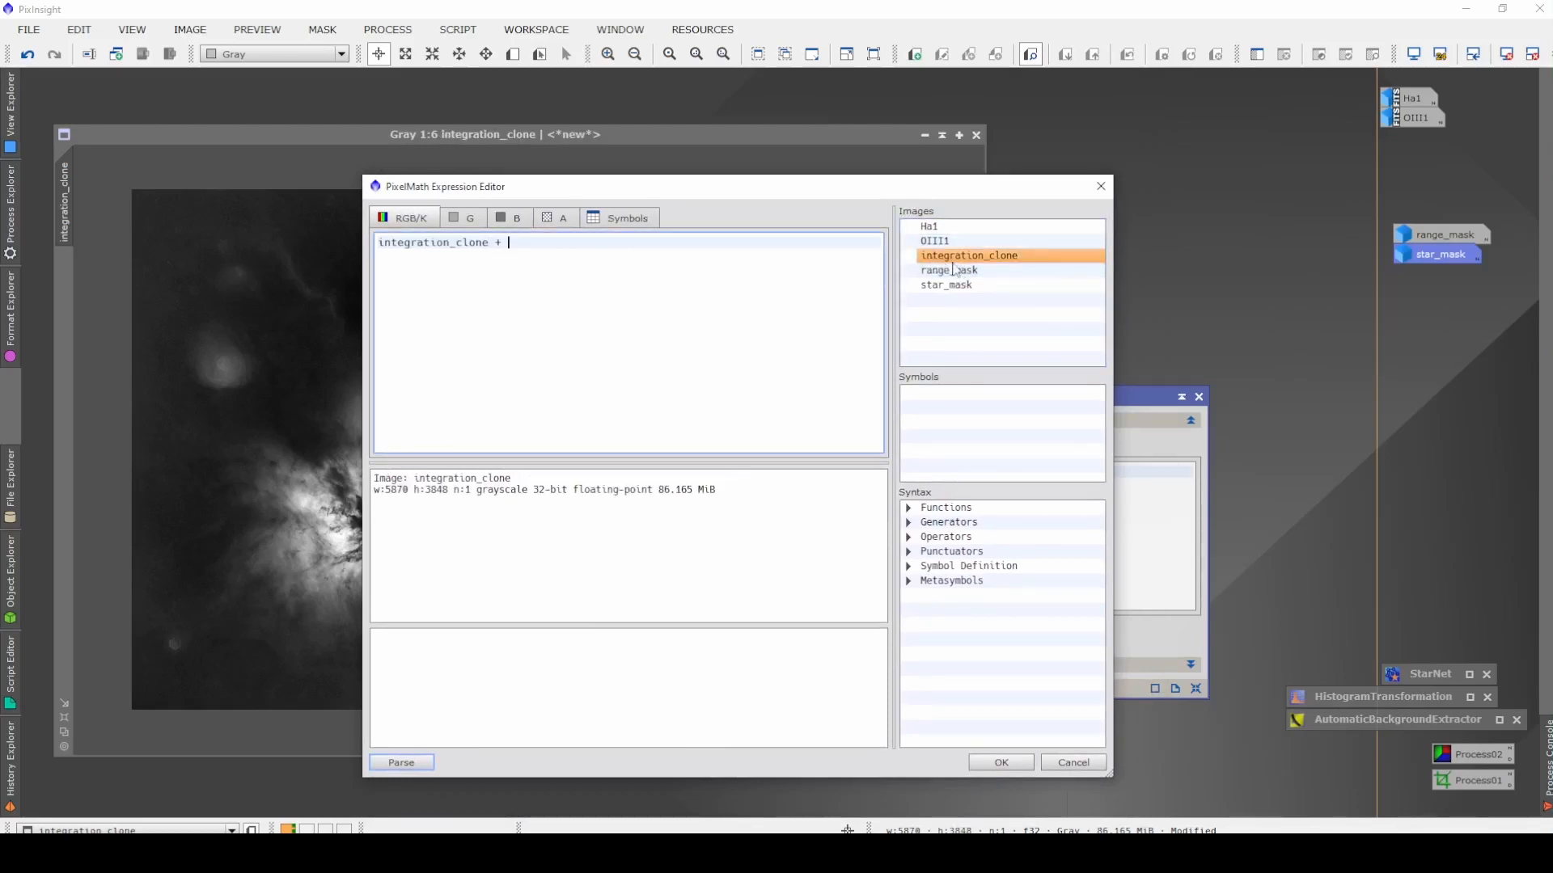
double_click(980, 287)
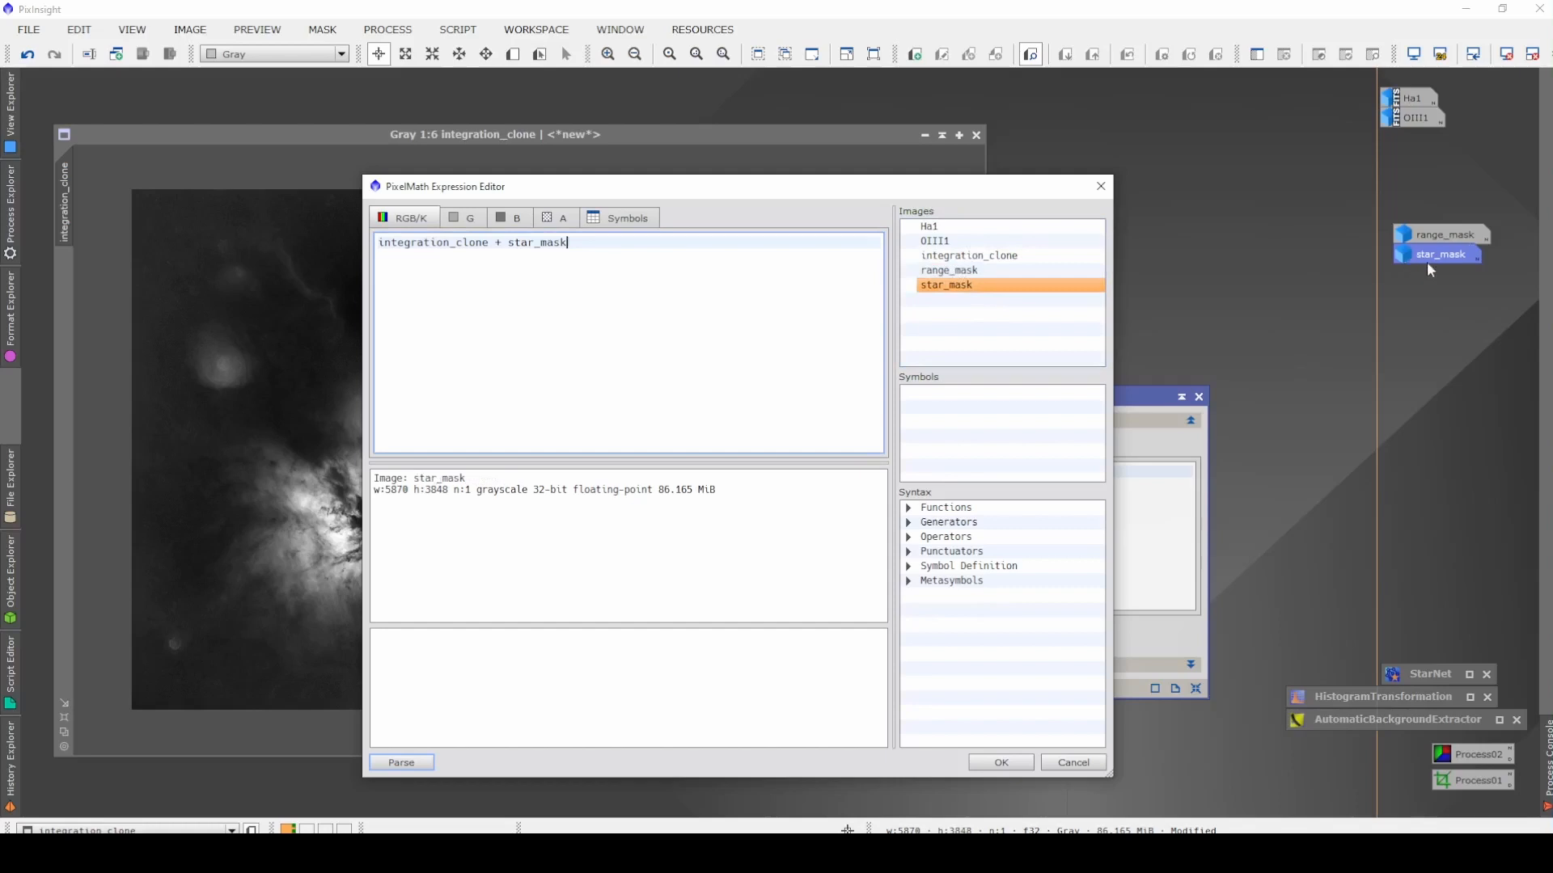
left_click(1001, 762)
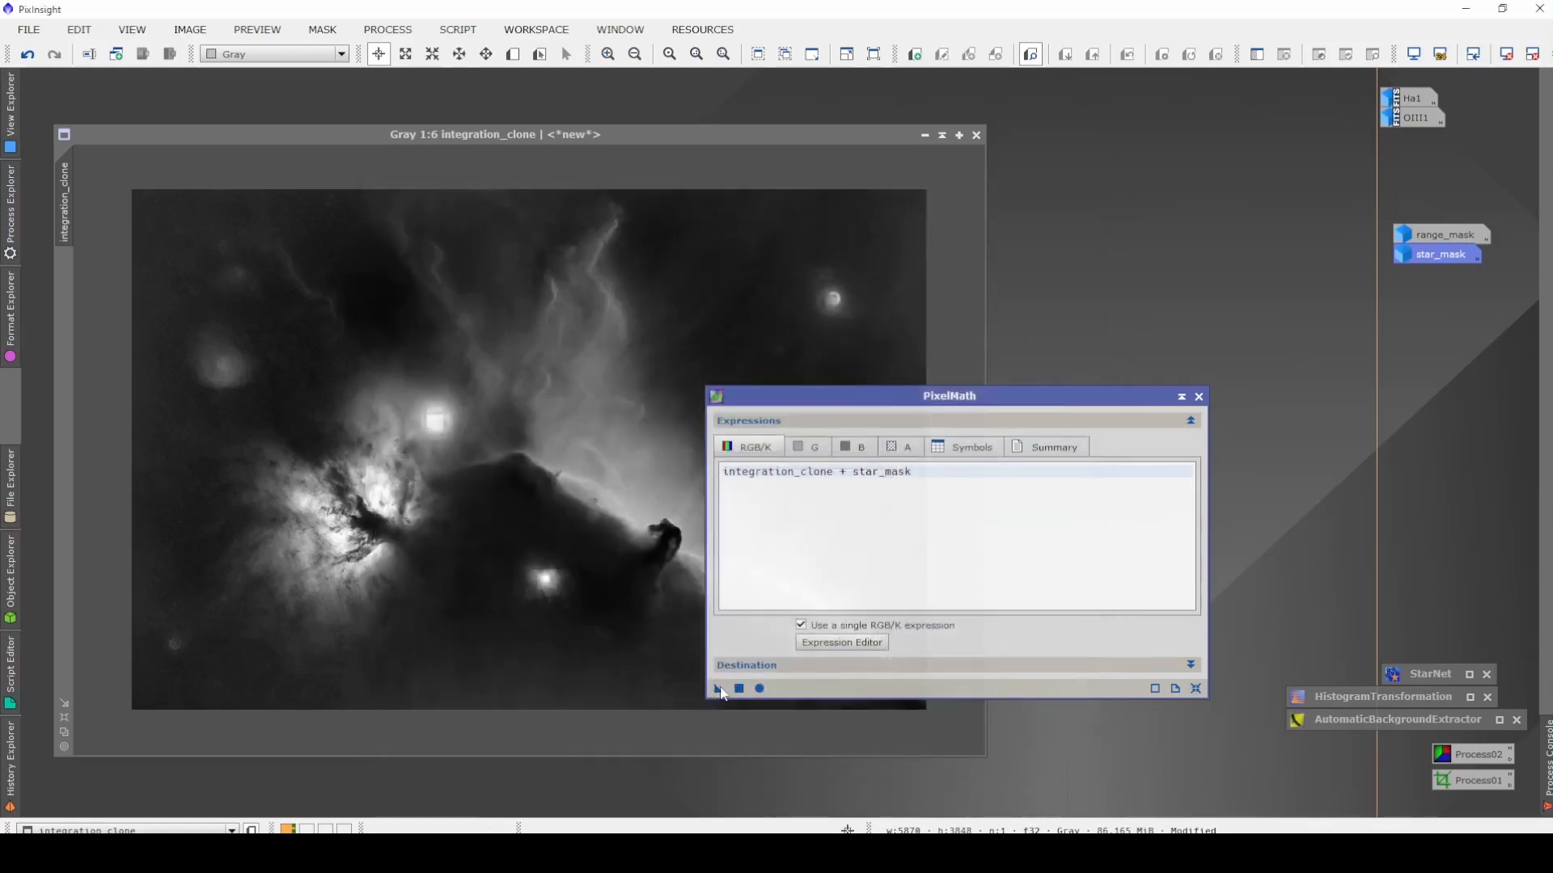
left_click_drag(719, 690, 609, 562)
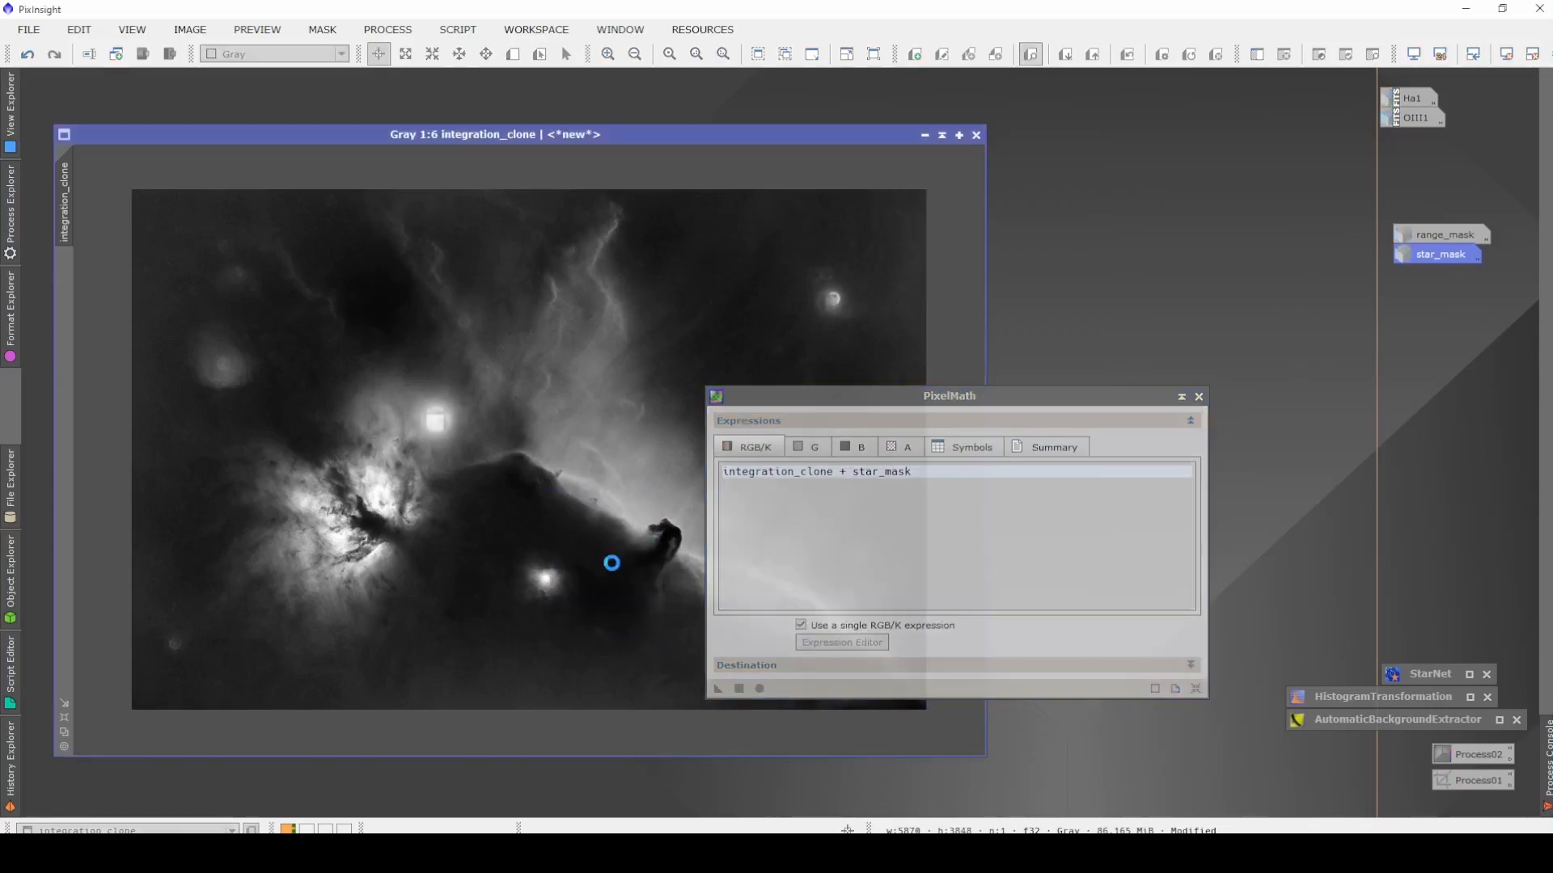
left_click(1182, 397)
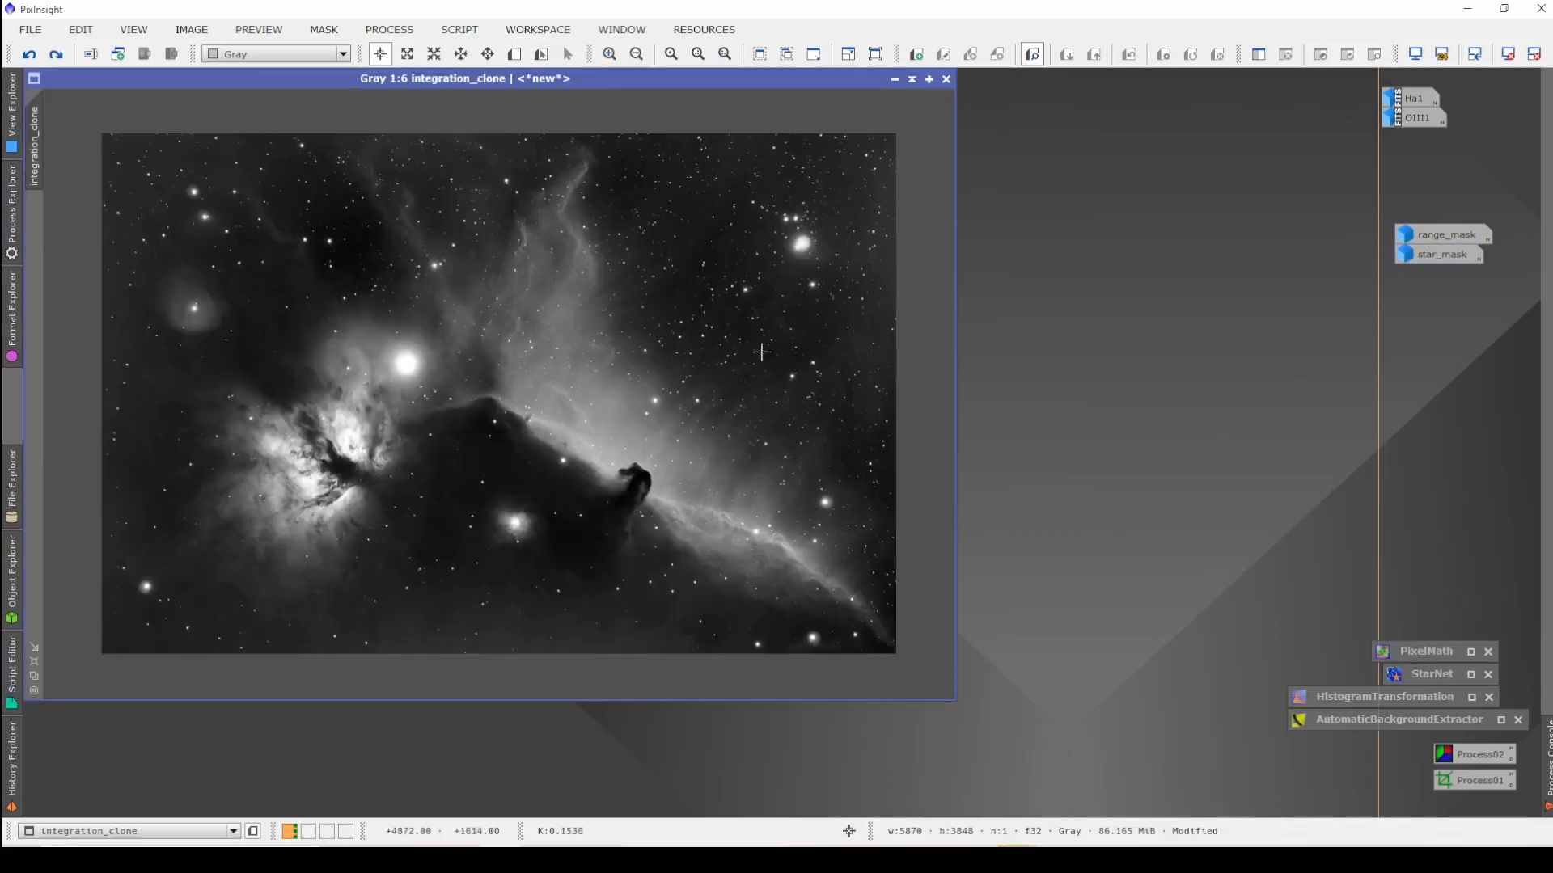
Step: Rename the integration_clone image as Lum, then iconize it and park its icon beside the Ha1 icon
double_click(35, 144)
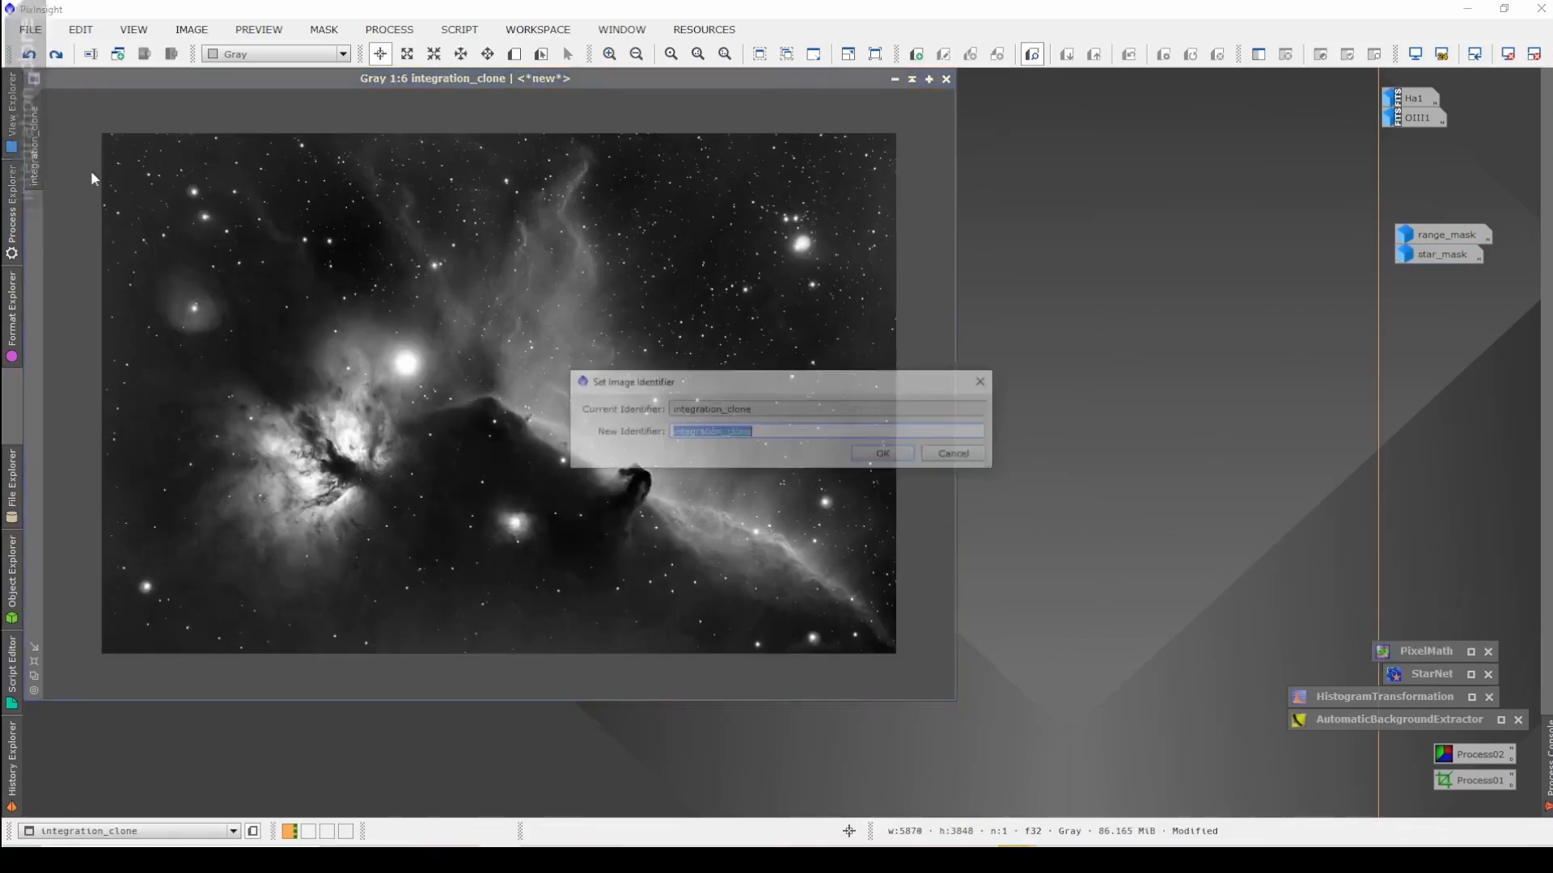
type("Lum")
key("Return")
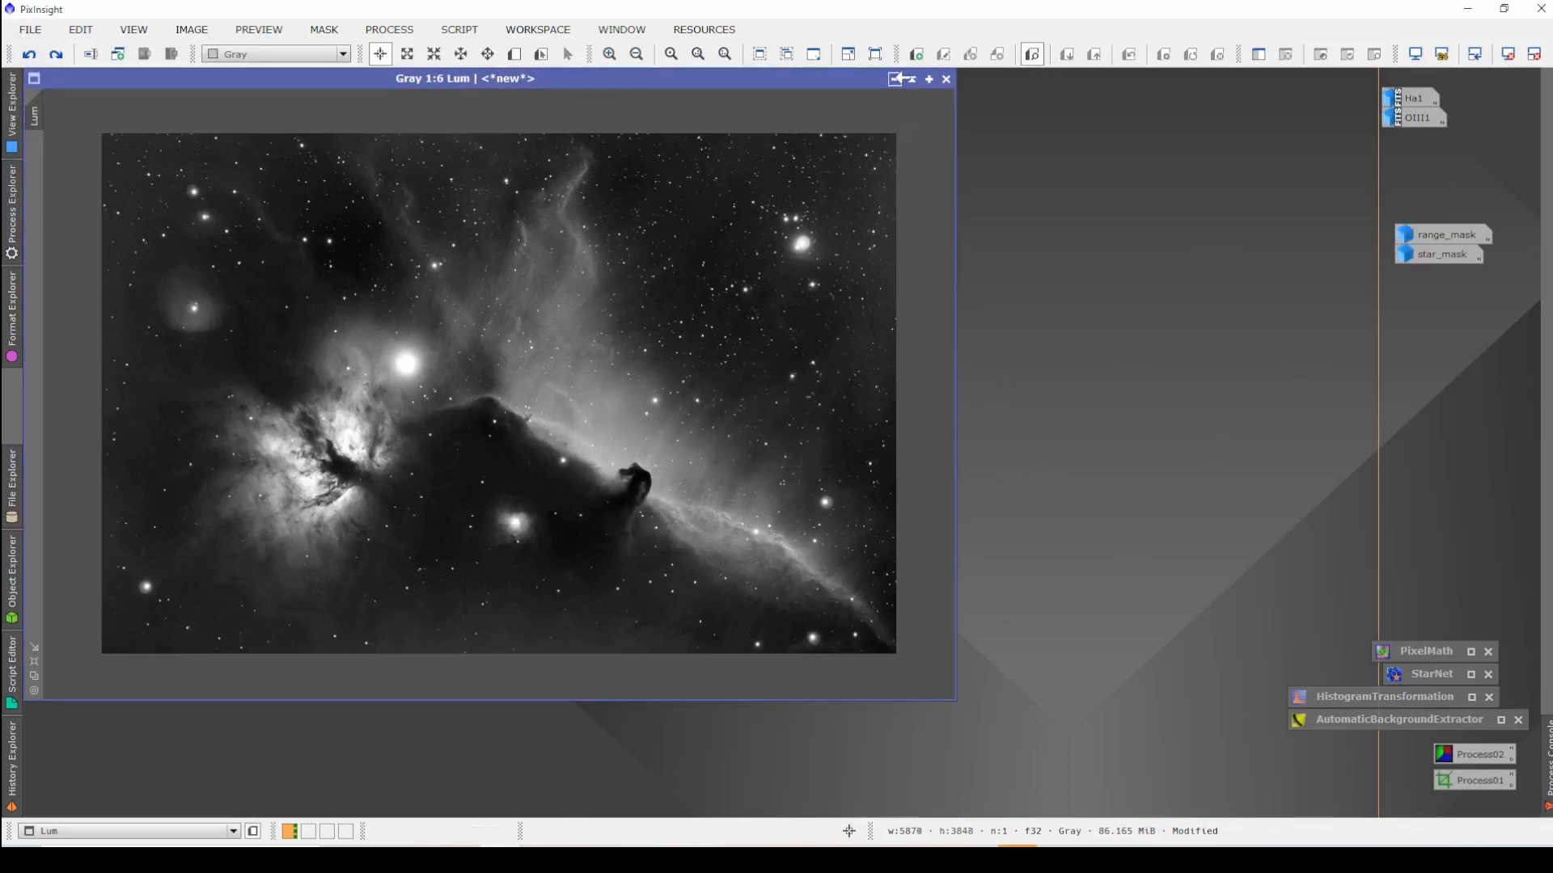
left_click(895, 78)
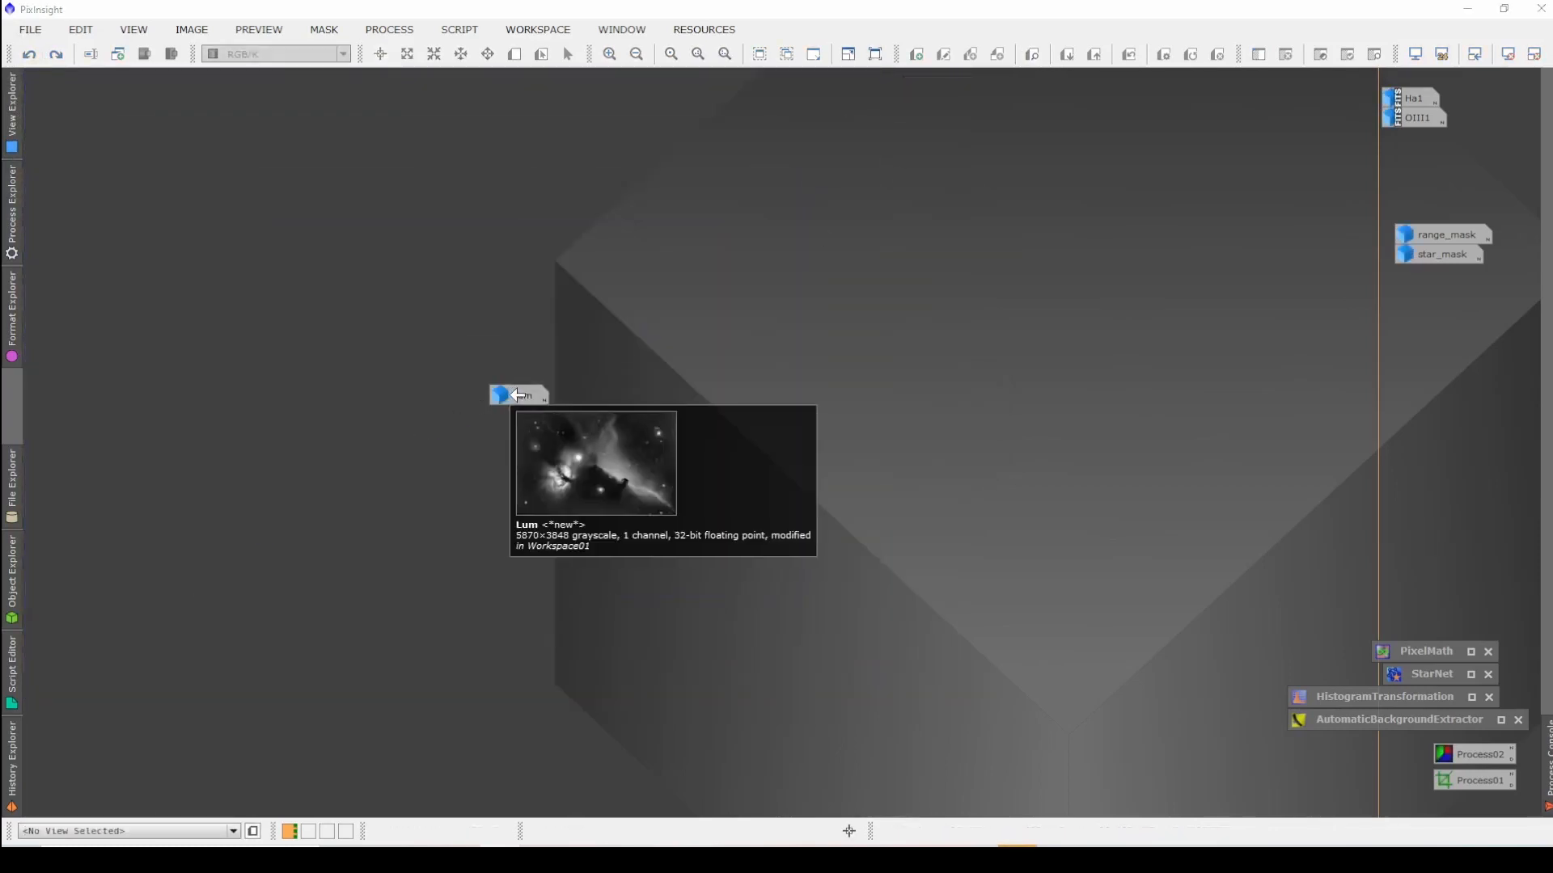
left_click_drag(517, 395, 1291, 84)
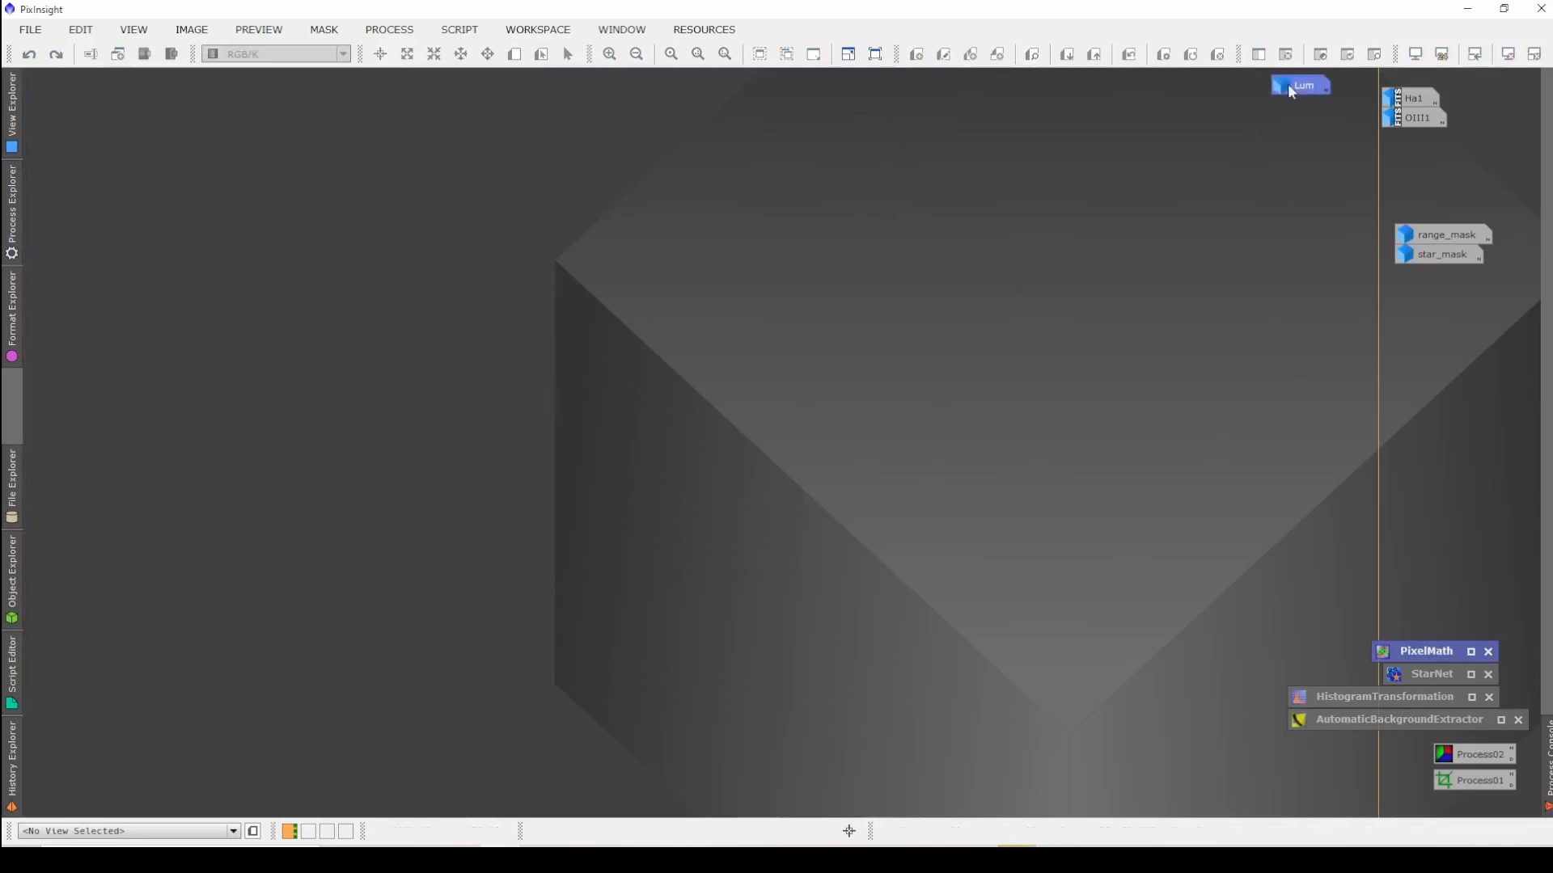
Step: Restore the iconized Ha1 image to its full window
double_click(1415, 94)
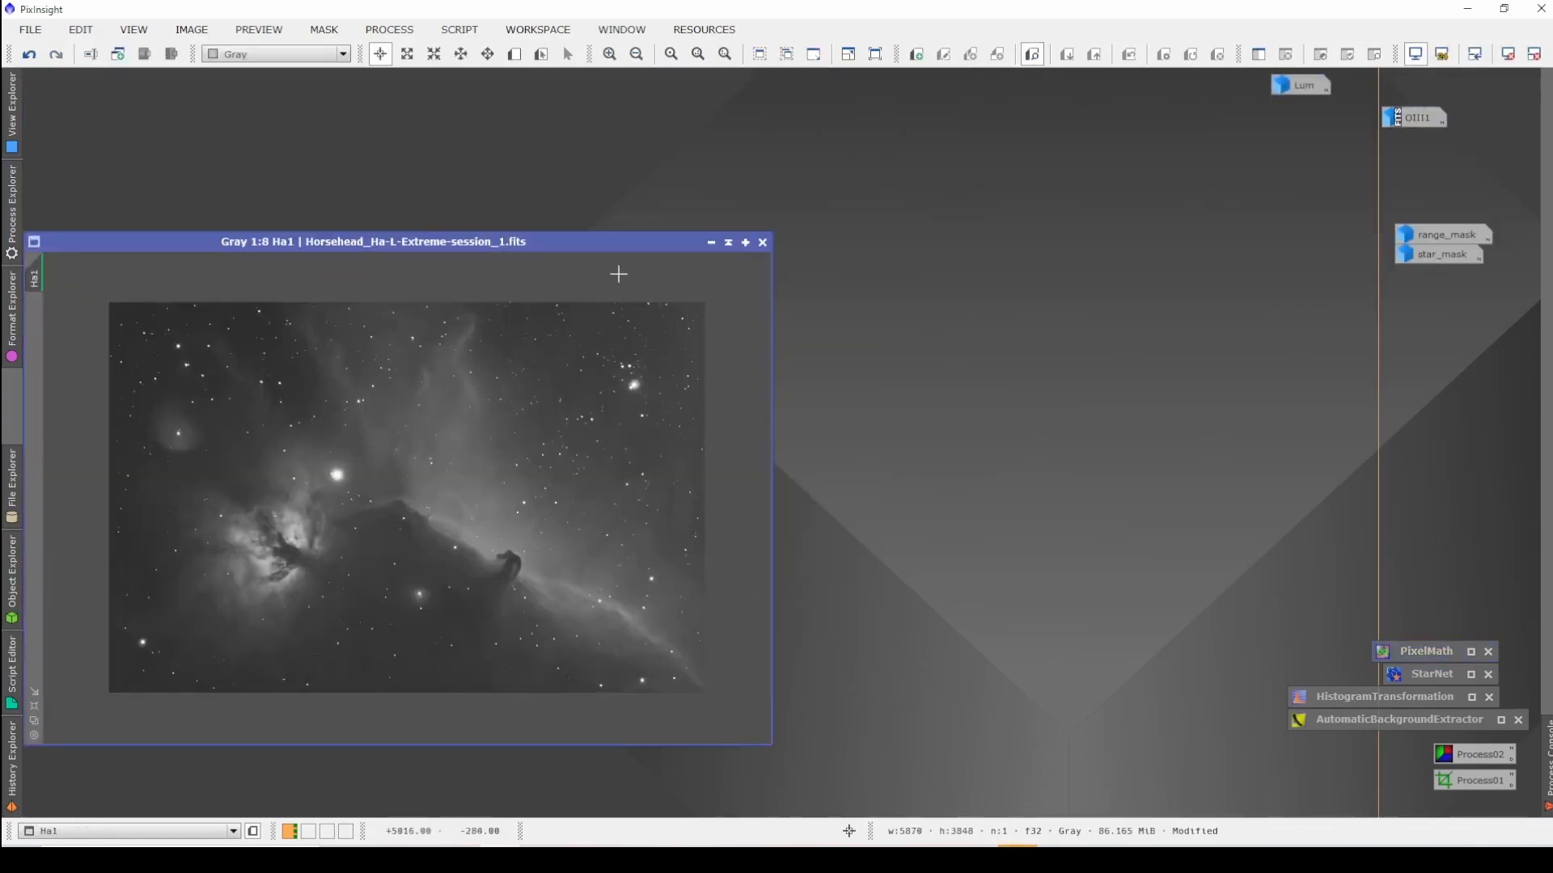
Step: Minimize the Ha1 image and open PixelMath with separate expressions for each colour channel
left_click(713, 244)
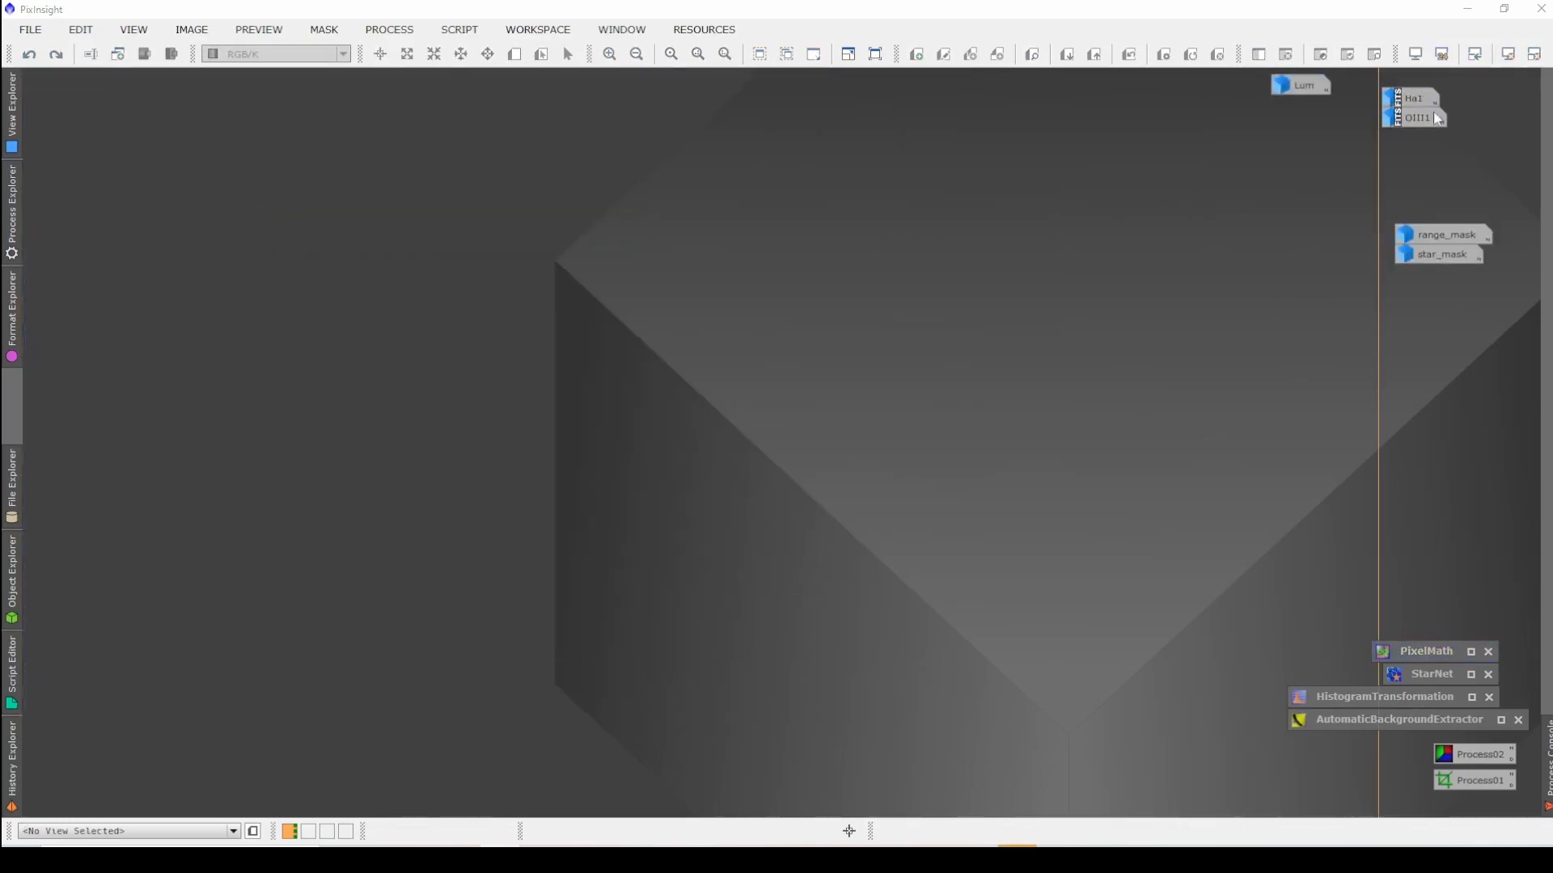
left_click(1424, 652)
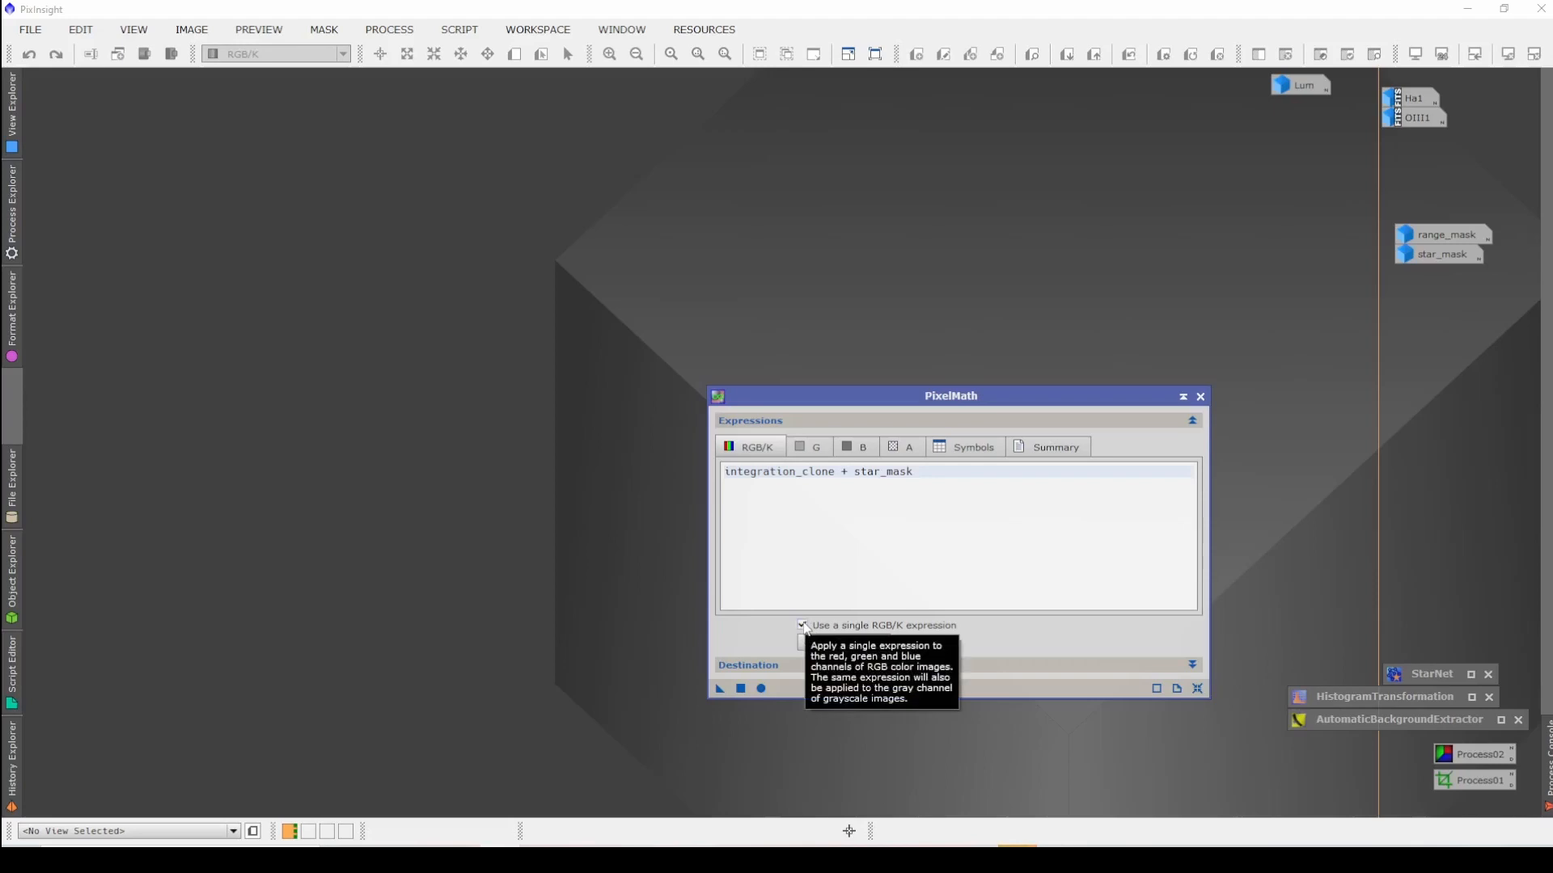
left_click(803, 626)
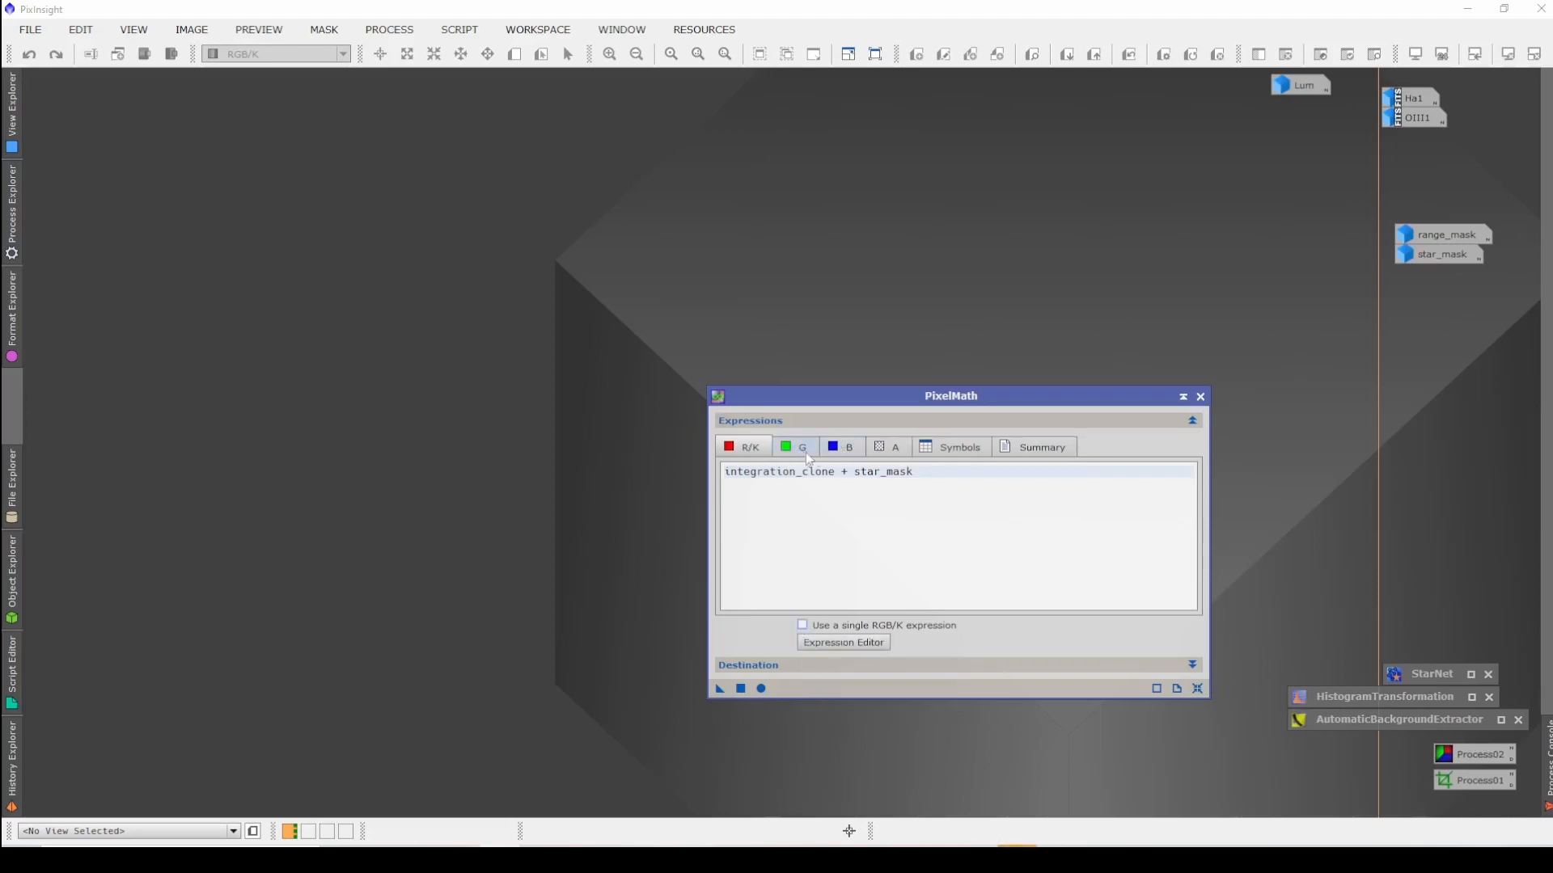
left_click(804, 627)
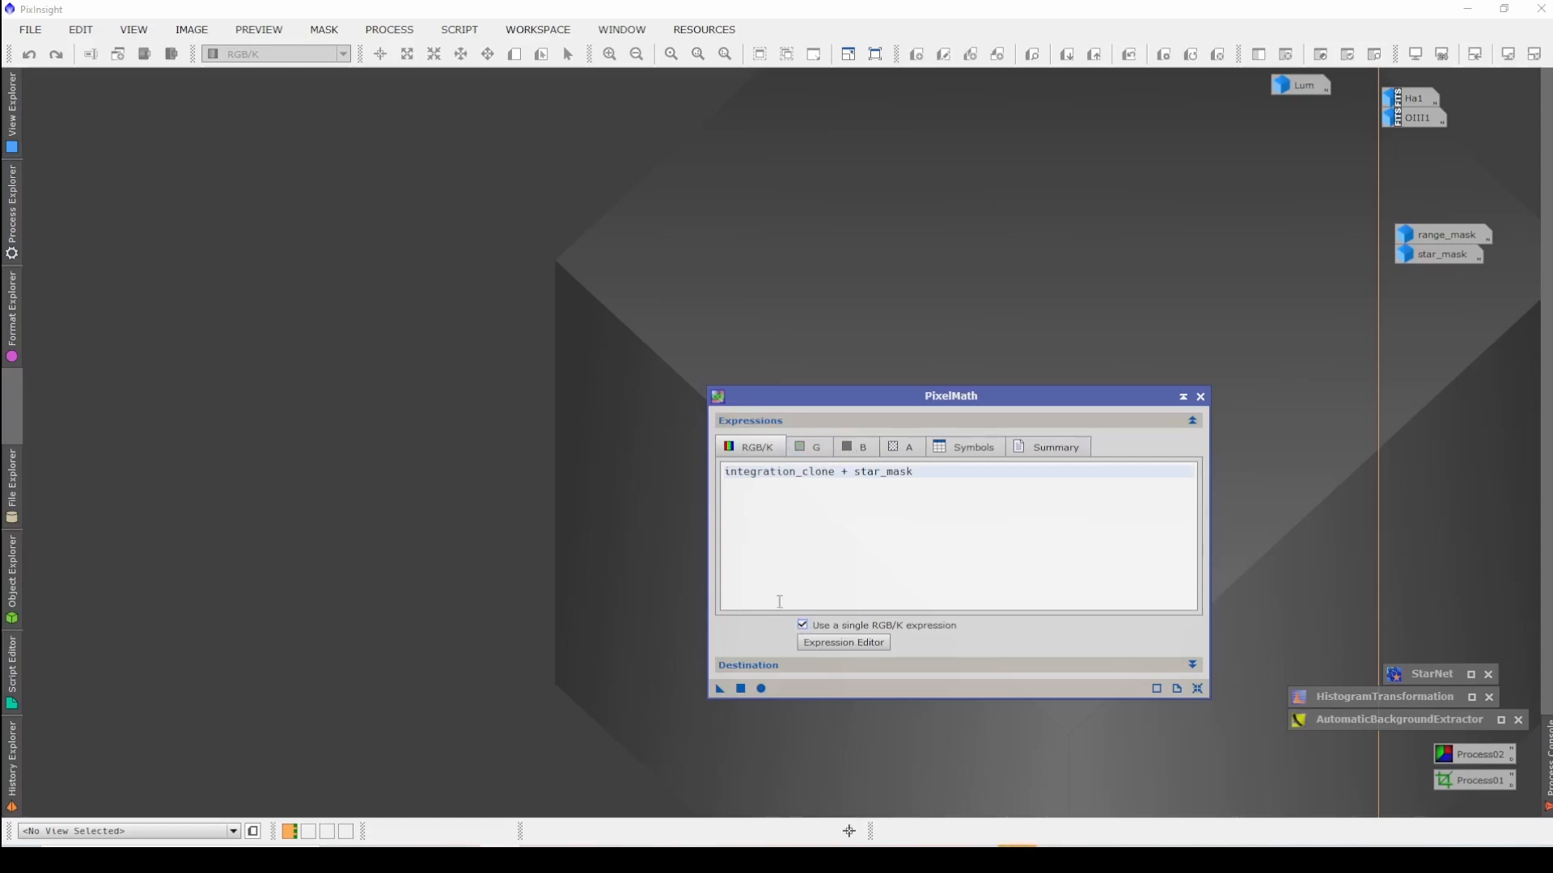
left_click(803, 626)
Step: Replace the red channel expression in PixelMath with Ha1
left_click(839, 452)
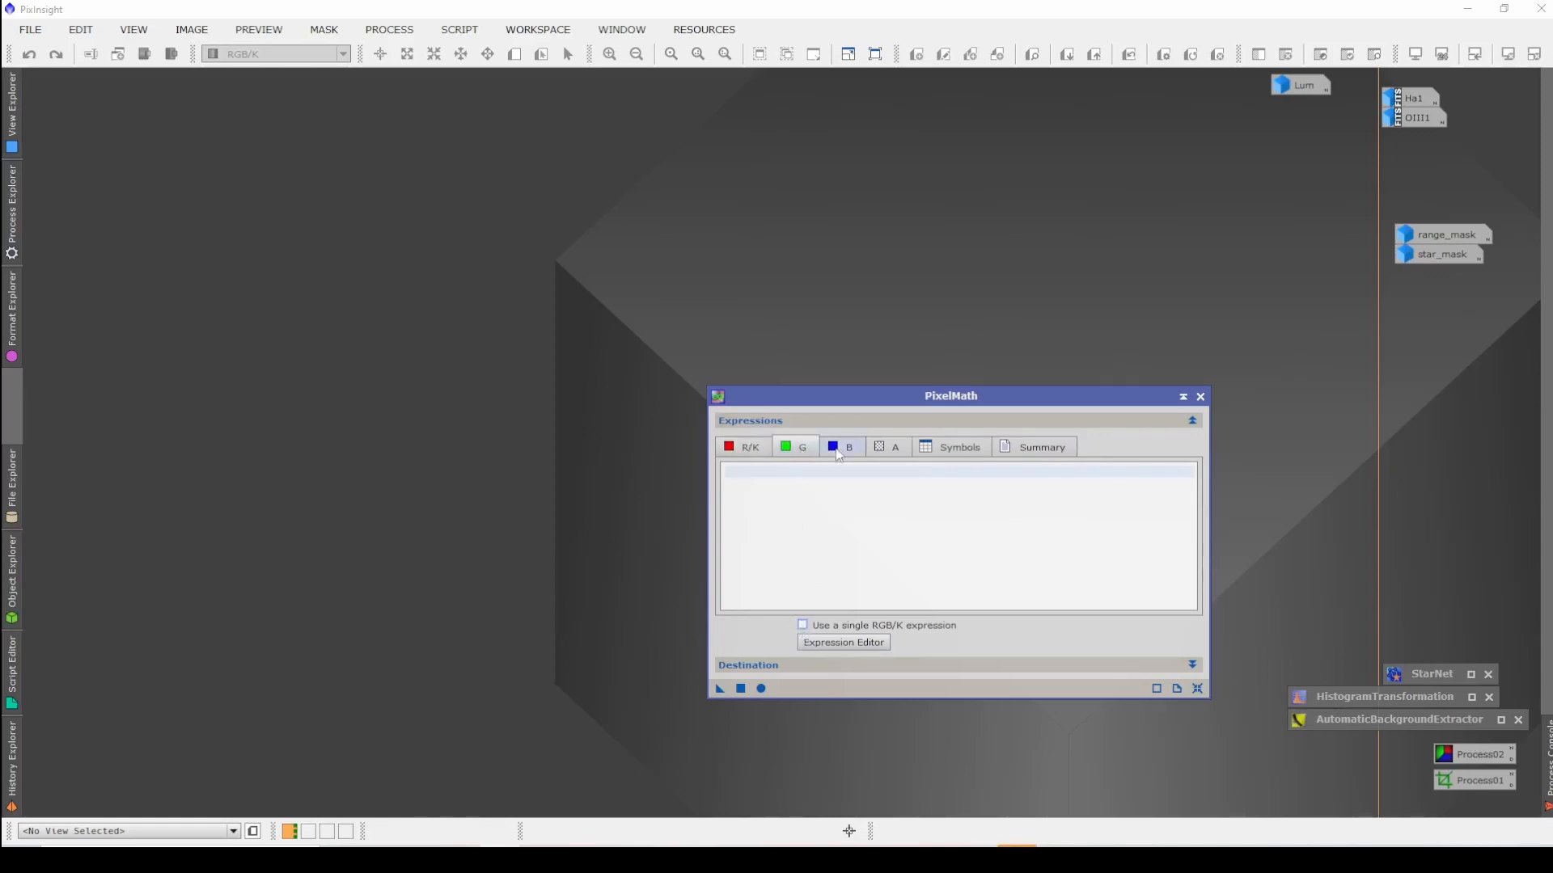
left_click(836, 450)
left_click(779, 449)
left_click(763, 447)
left_click_drag(963, 483, 947, 459)
key("Delete")
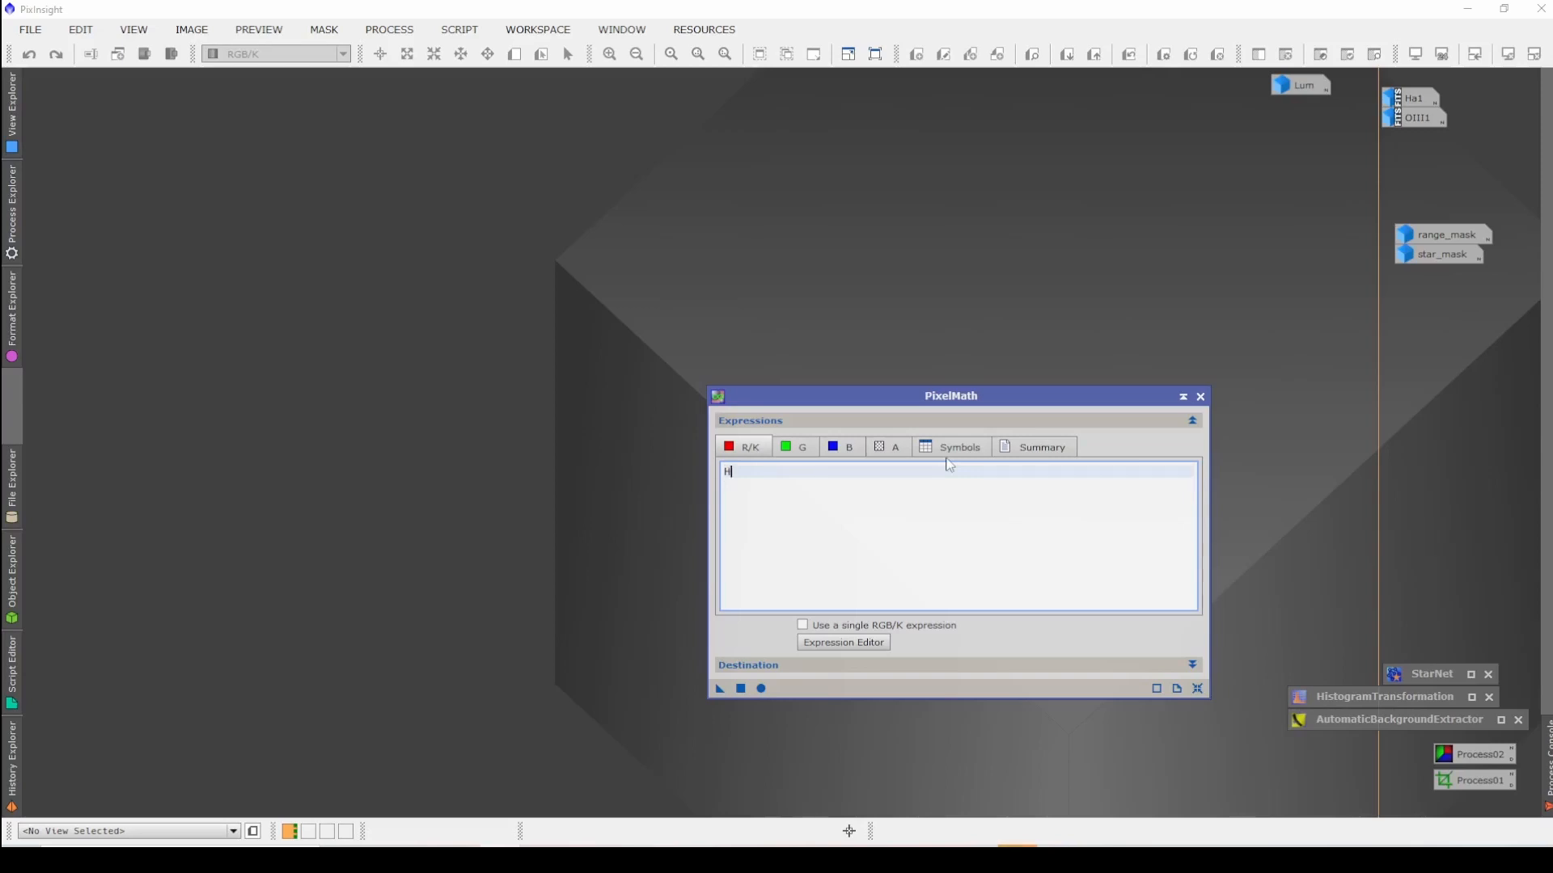
Step: Enter OIII1 as the blue channel expression and edit the green channel expression in PixelMath
left_click(796, 448)
key("BackSpace")
key("BackSpace")
key("BackSpace")
key("BackSpace")
left_click(838, 450)
type("OIII")
type("1")
left_click(795, 447)
type("7")
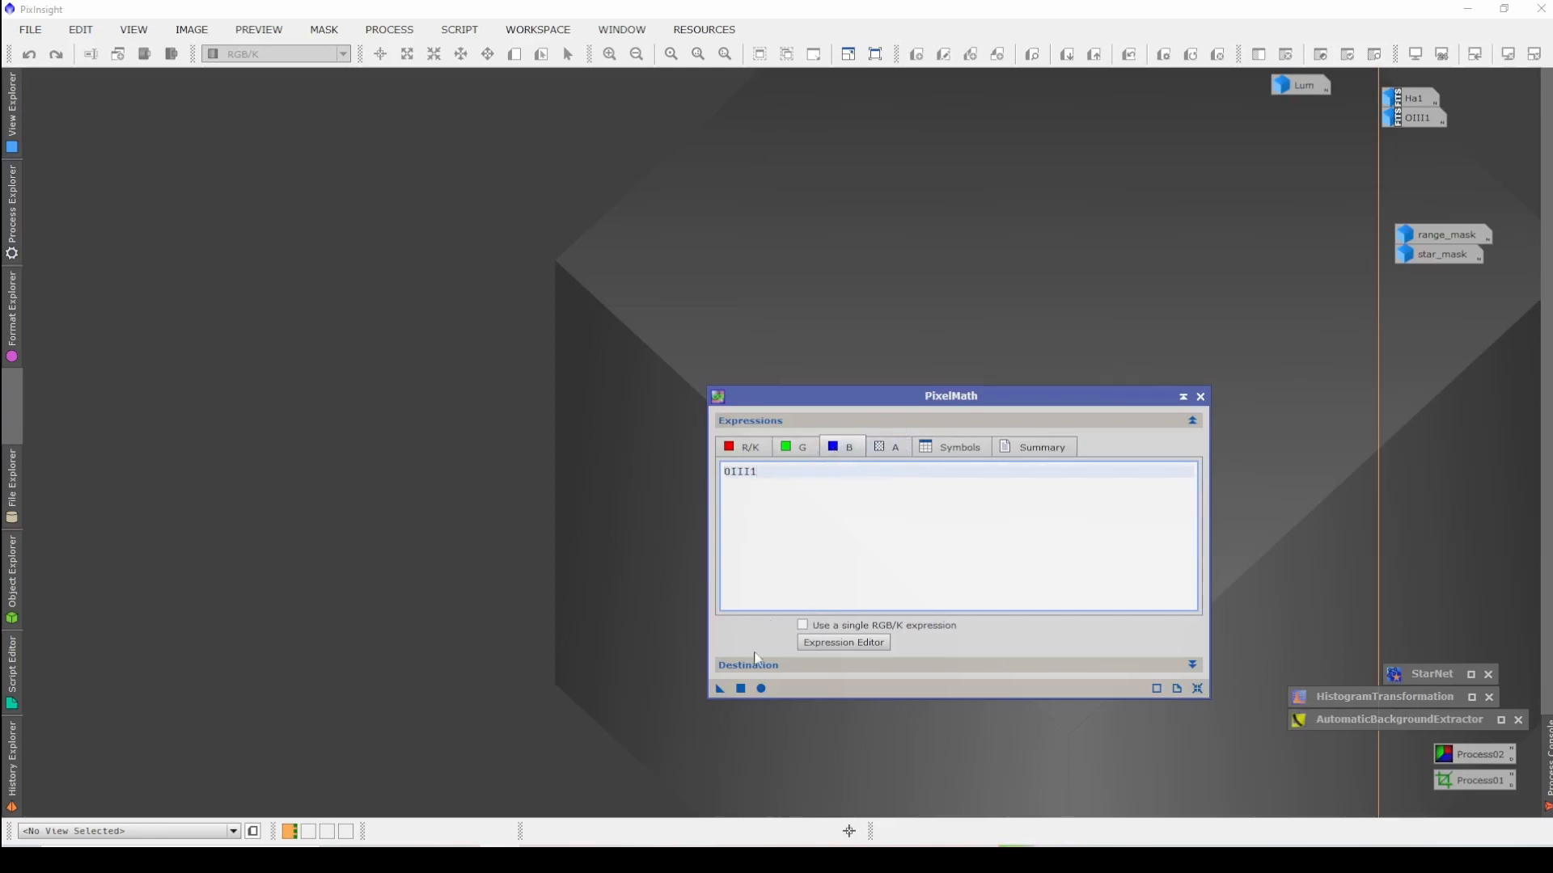
Step: Set the PixelMath destination to a new image named HOO in the RGB Color space
left_click(831, 667)
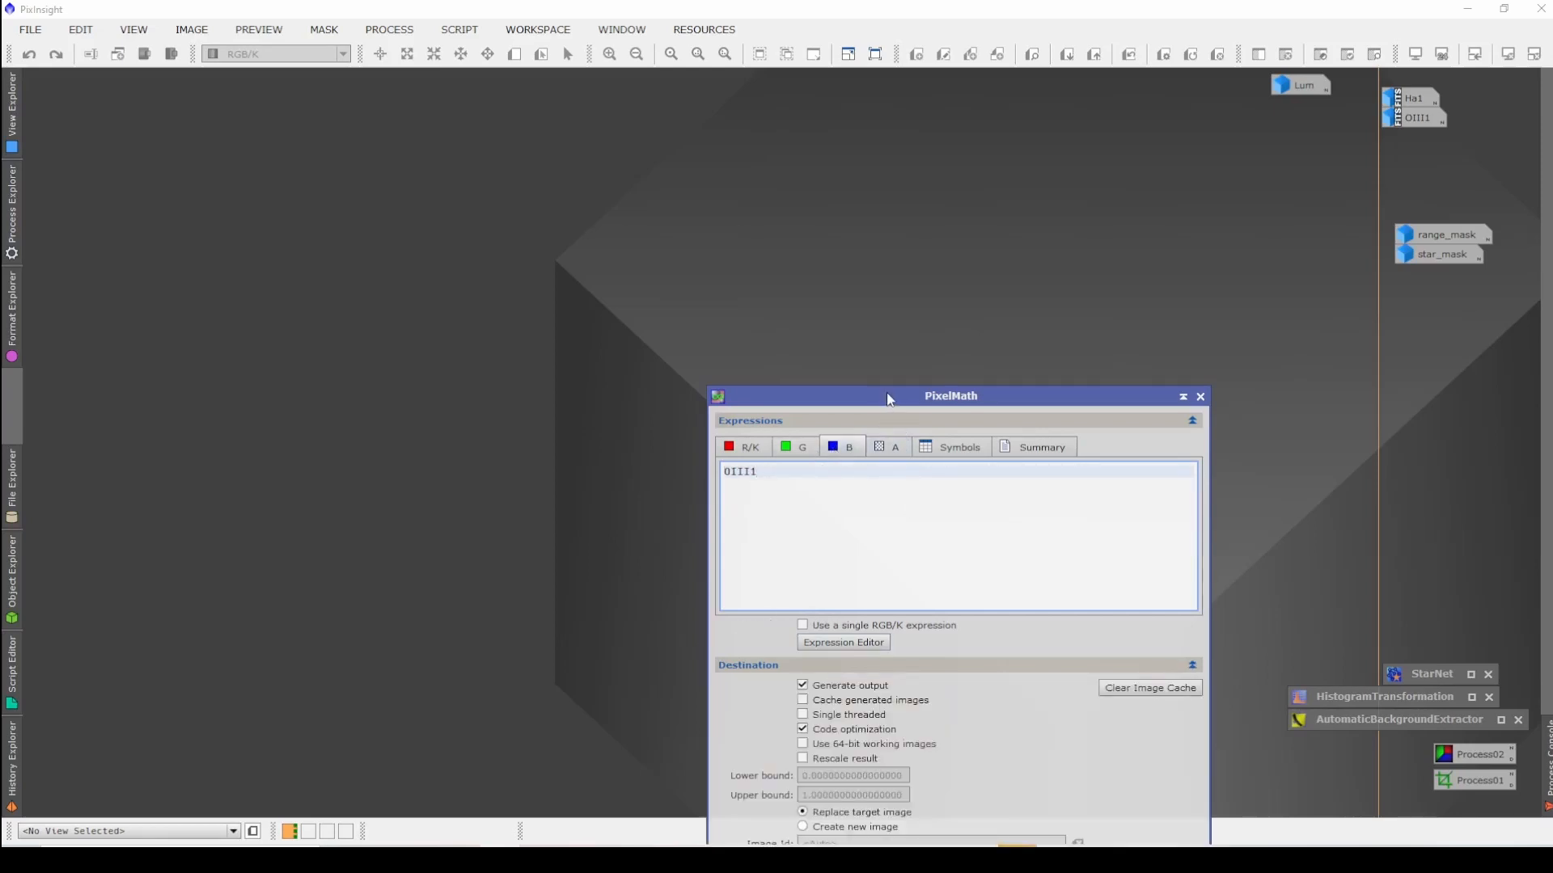
left_click_drag(889, 398, 935, 178)
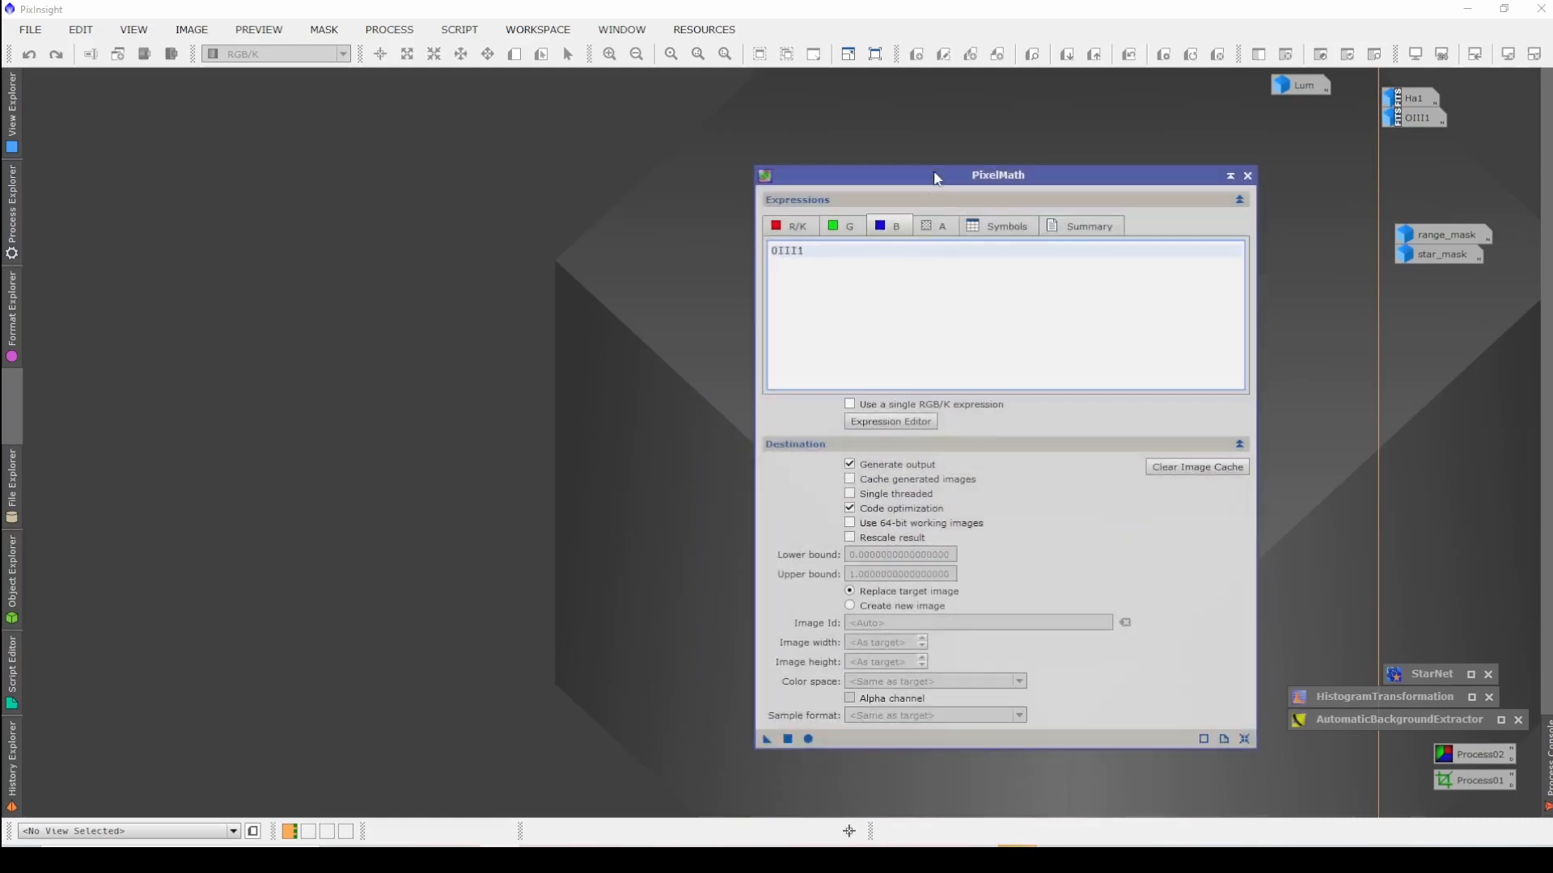
left_click(849, 605)
left_click(911, 622)
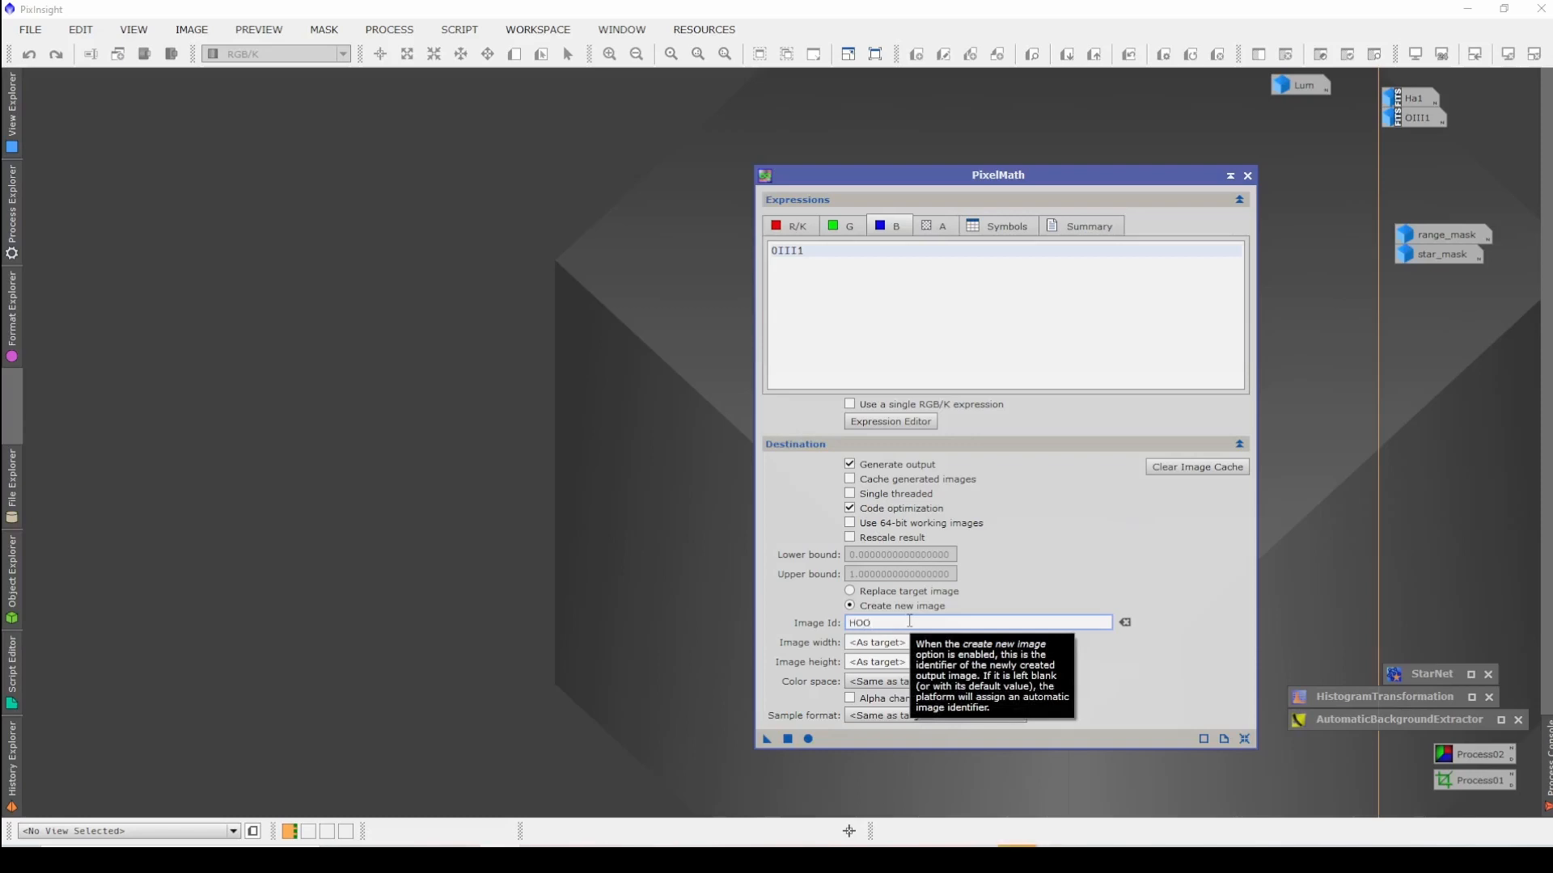
left_click(892, 681)
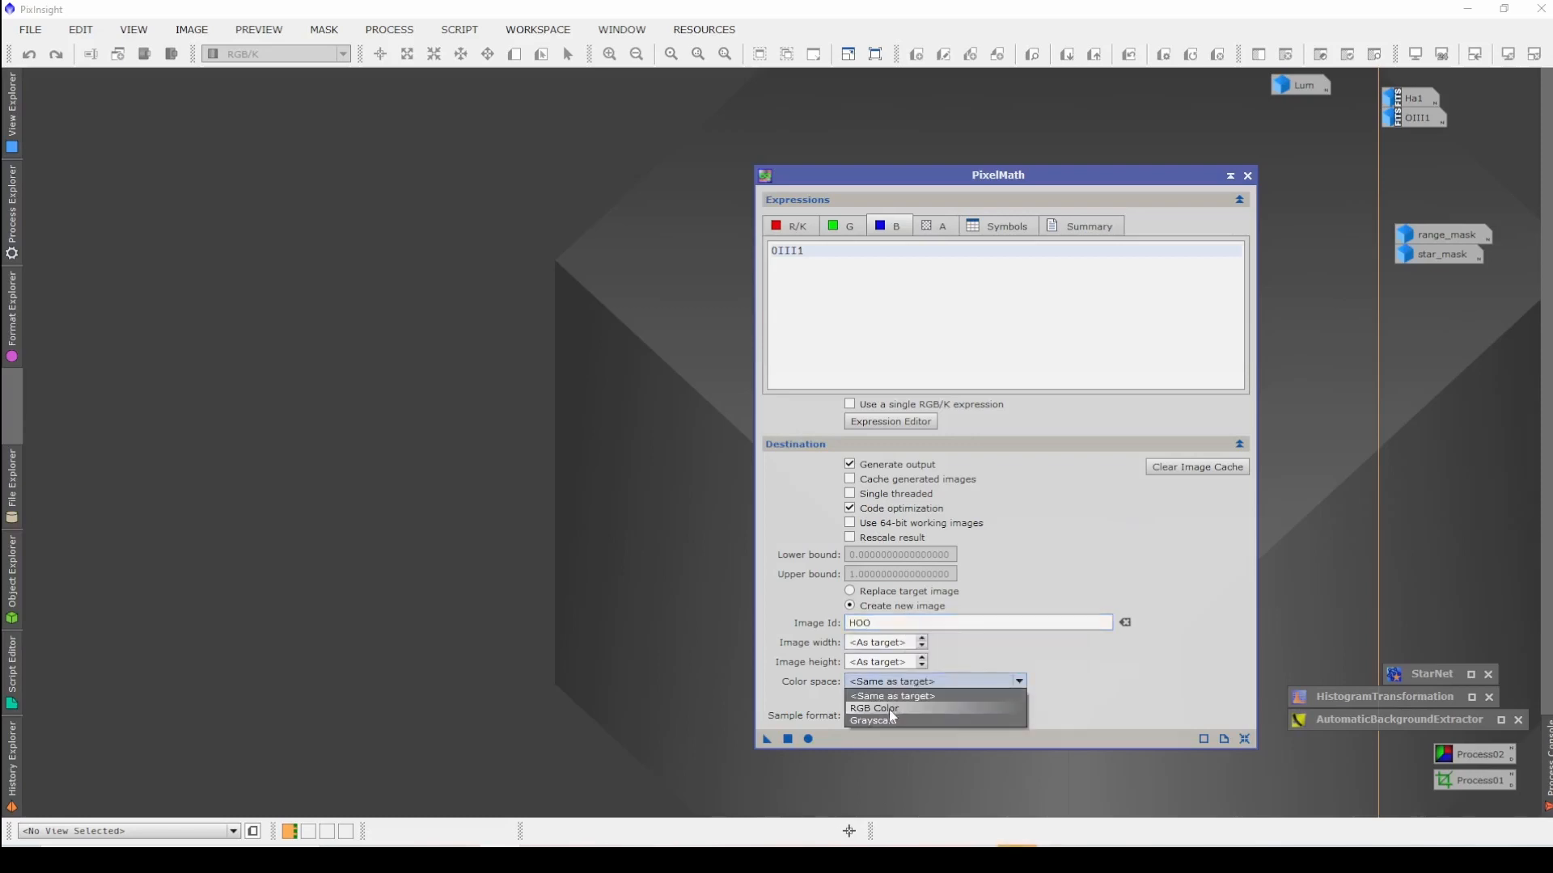
left_click(889, 709)
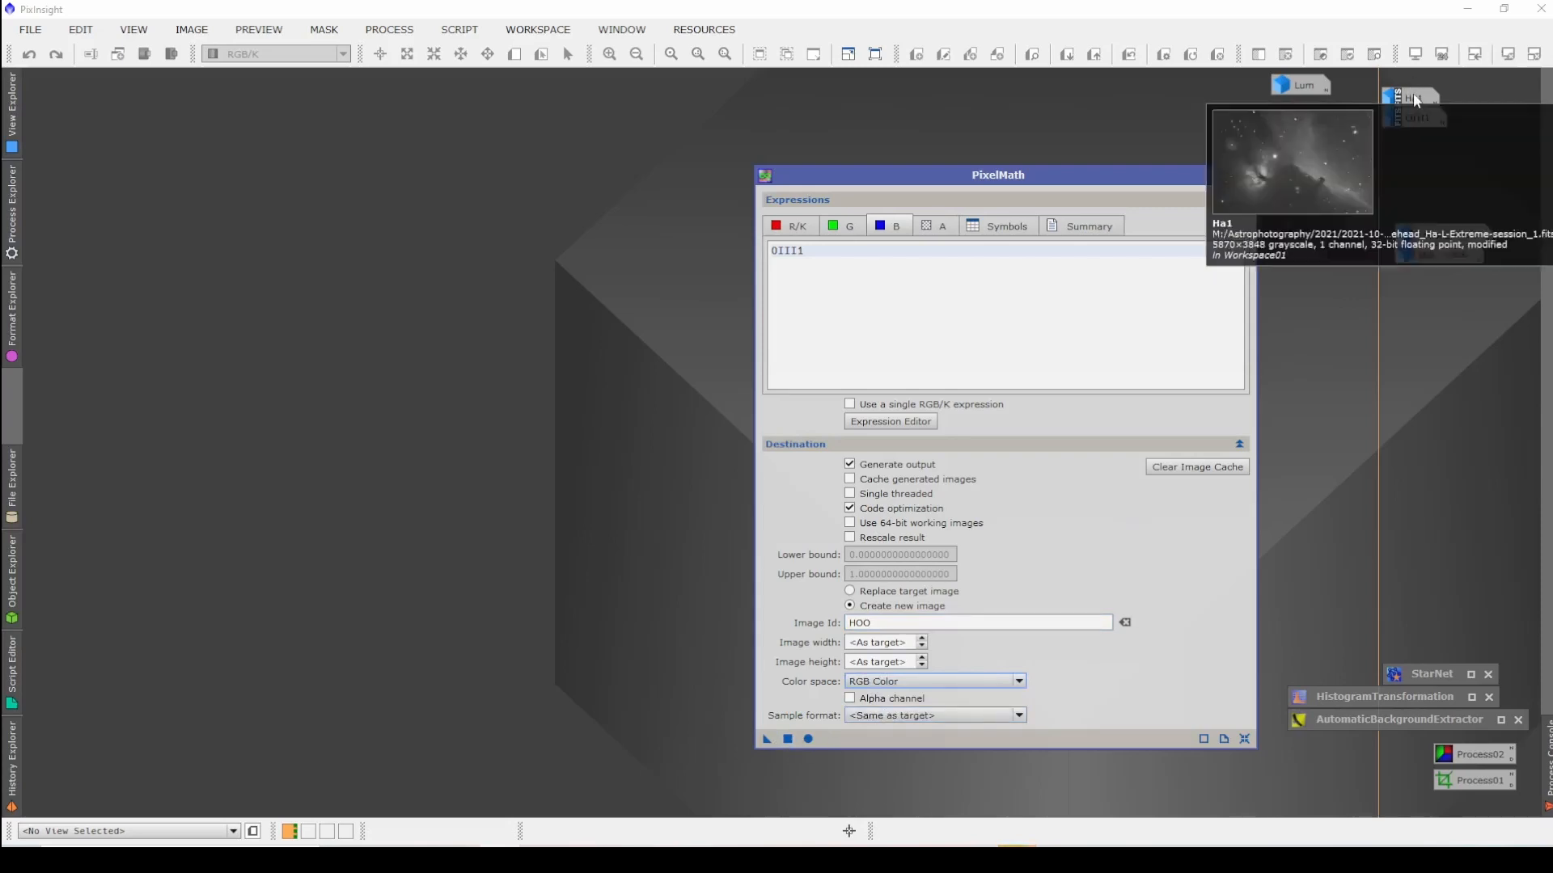
Step: Restore the Ha1 image as the active target, generate the HOO image with PixelMath, and put both PixelMath and Ha1 away
left_click(787, 740)
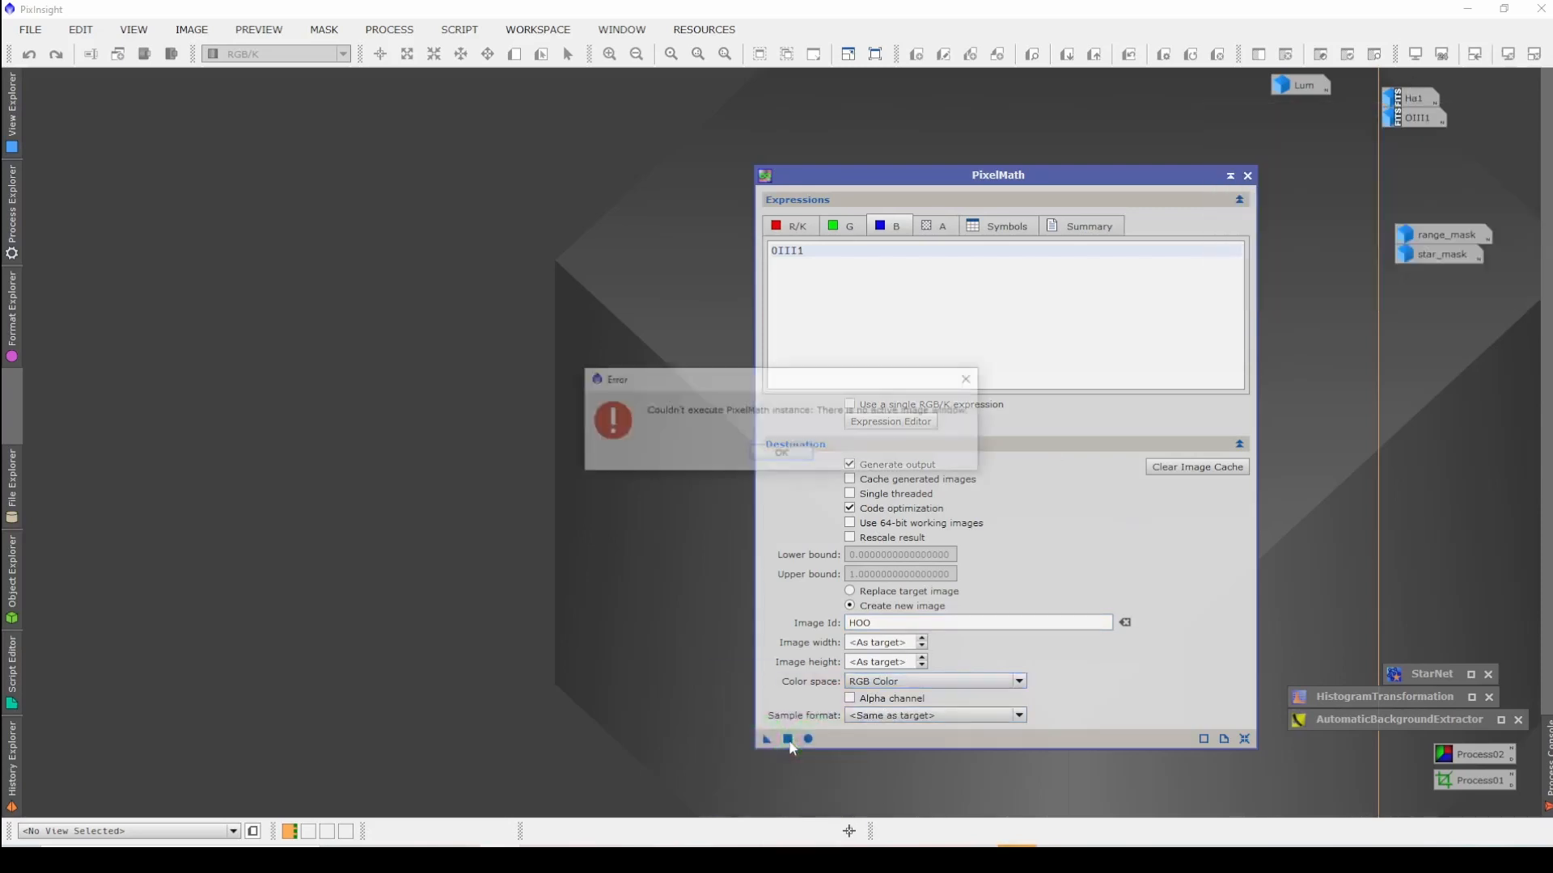
left_click(778, 456)
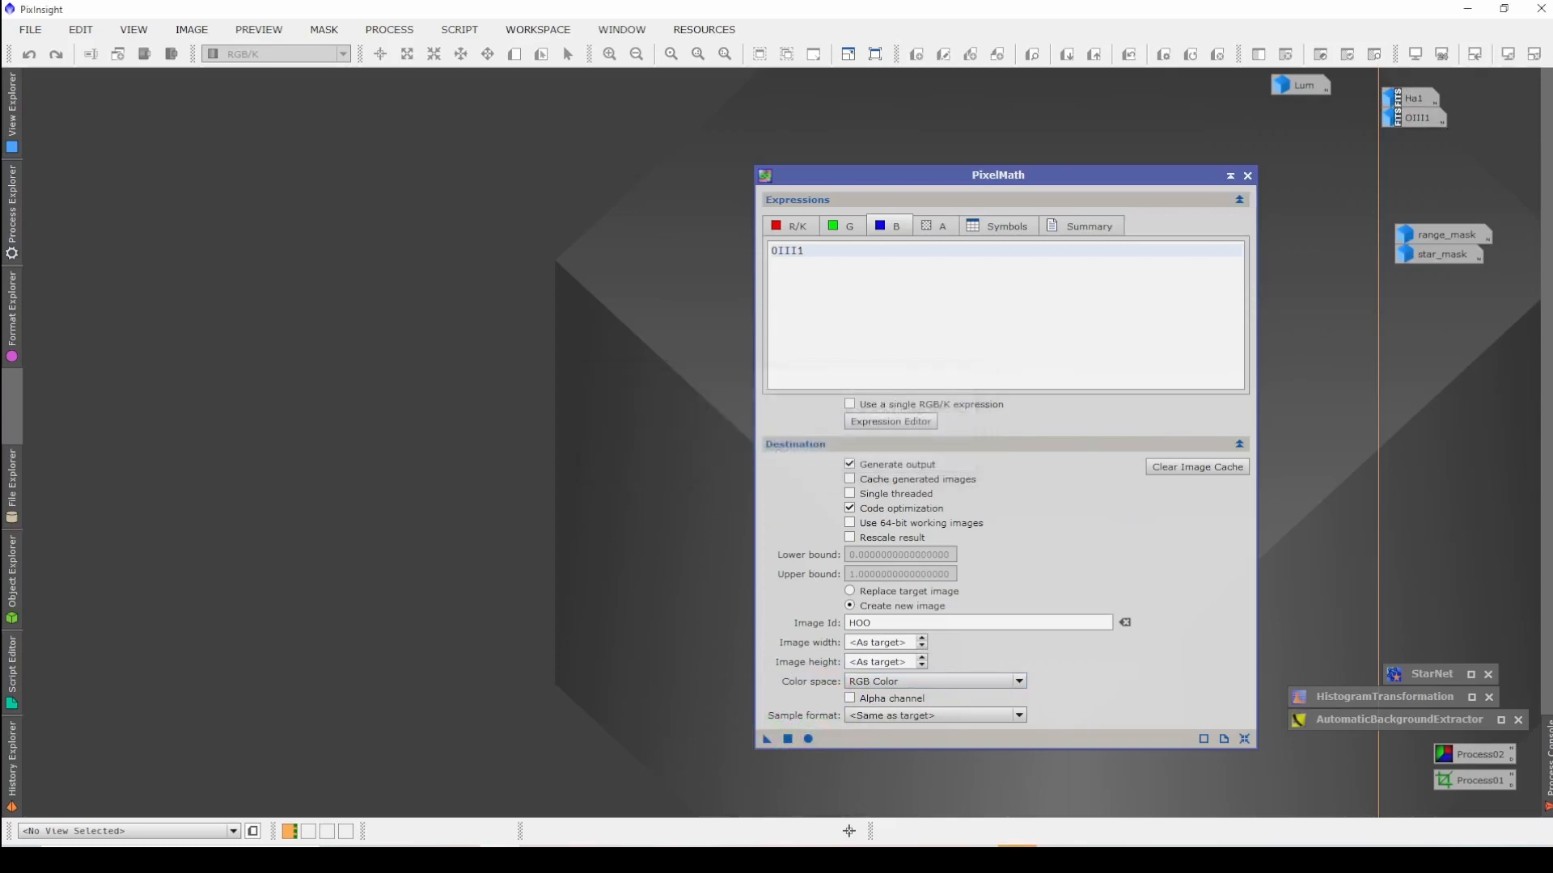
double_click(1410, 106)
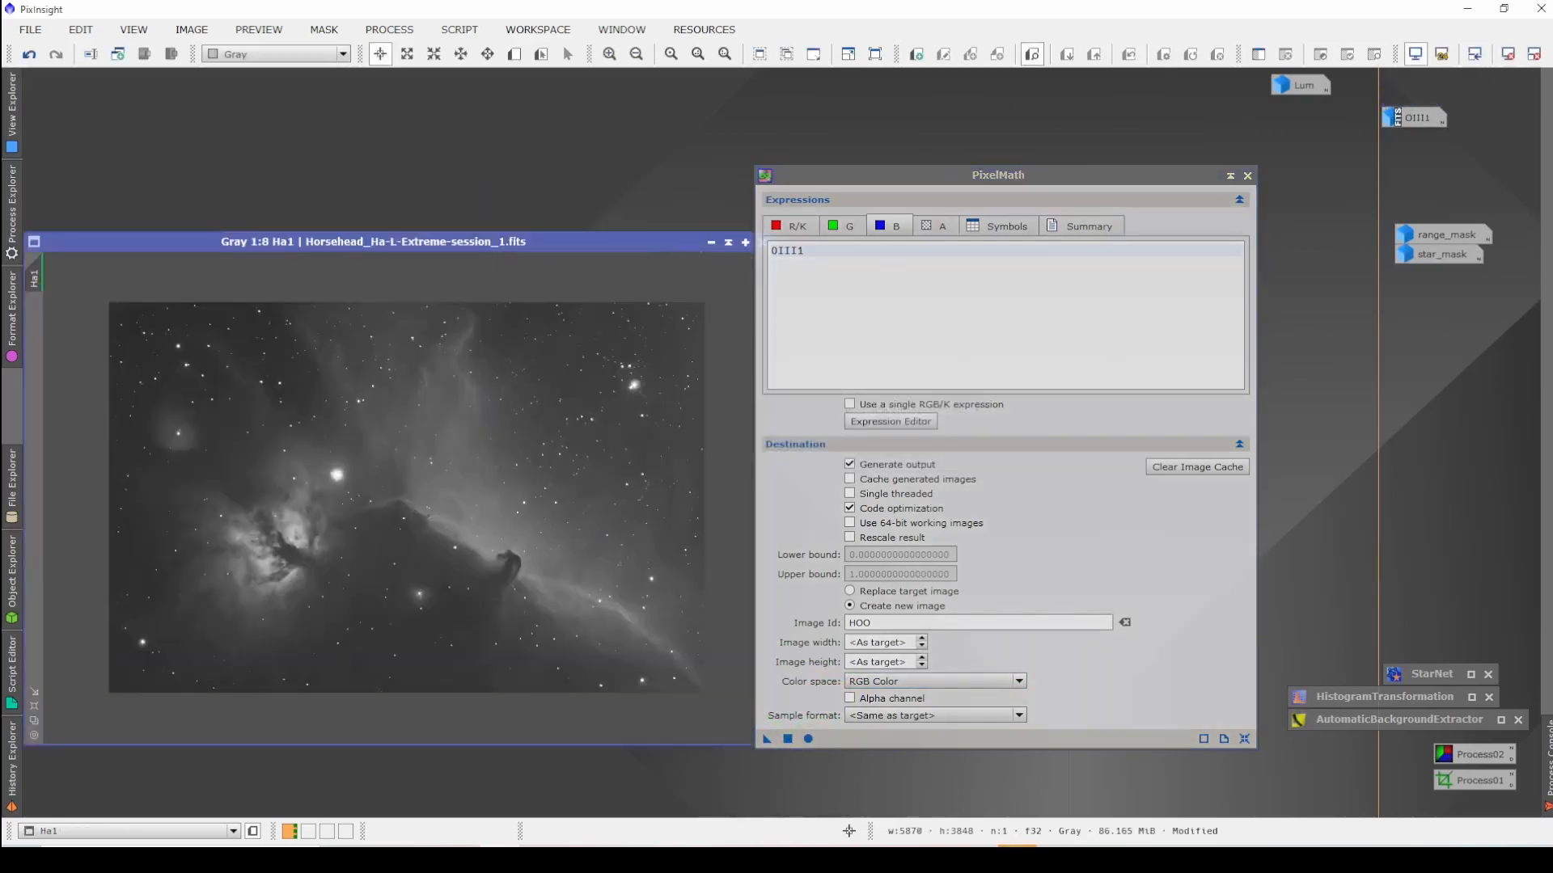
left_click(788, 739)
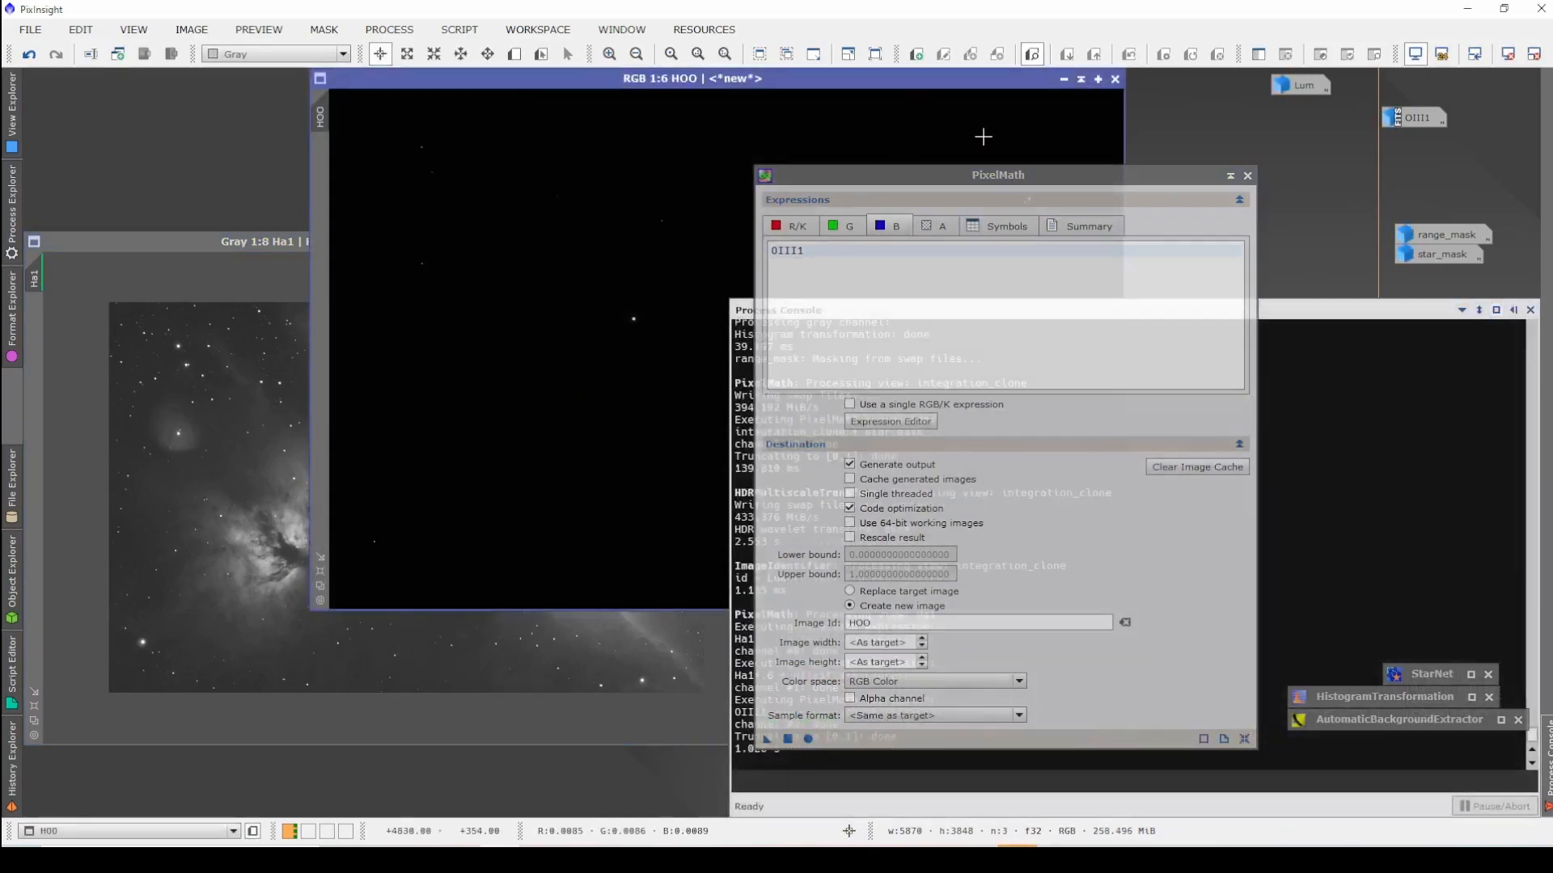
left_click(1230, 176)
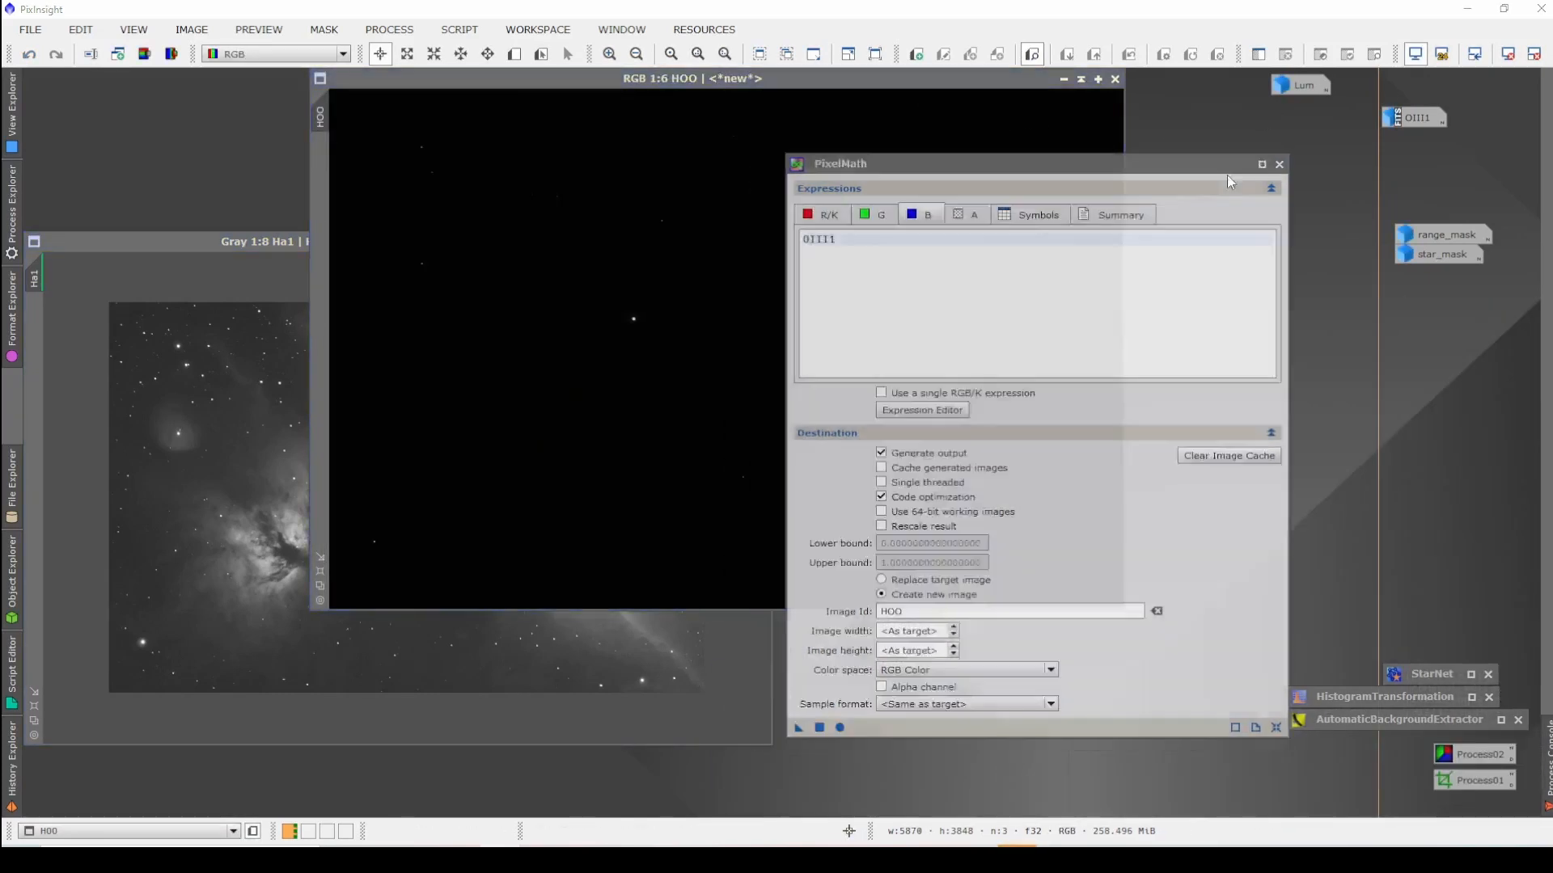
left_click(210, 354)
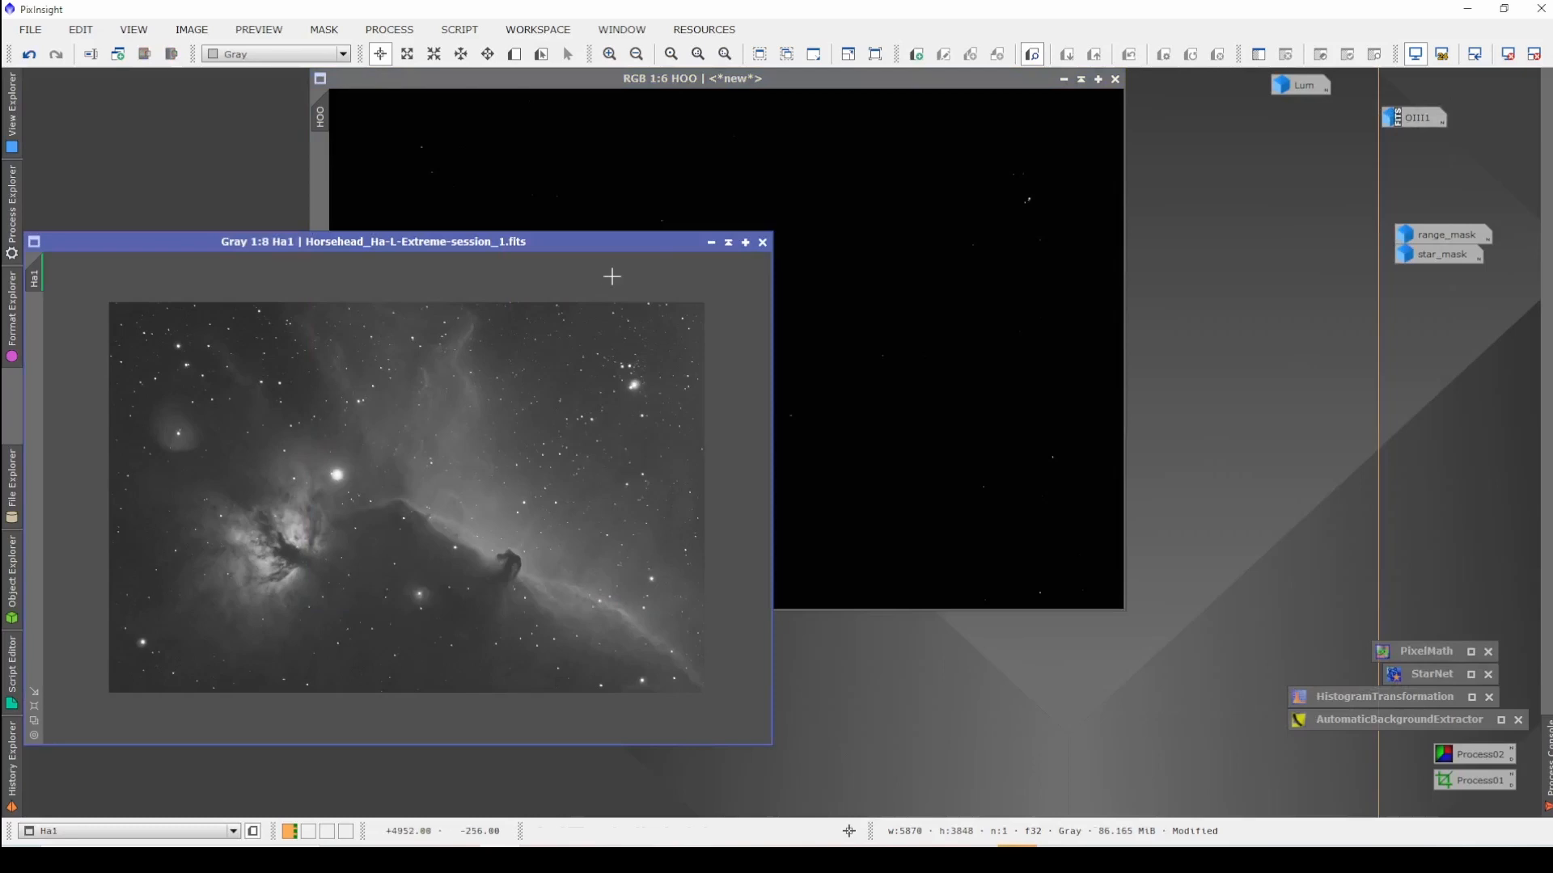
left_click(729, 242)
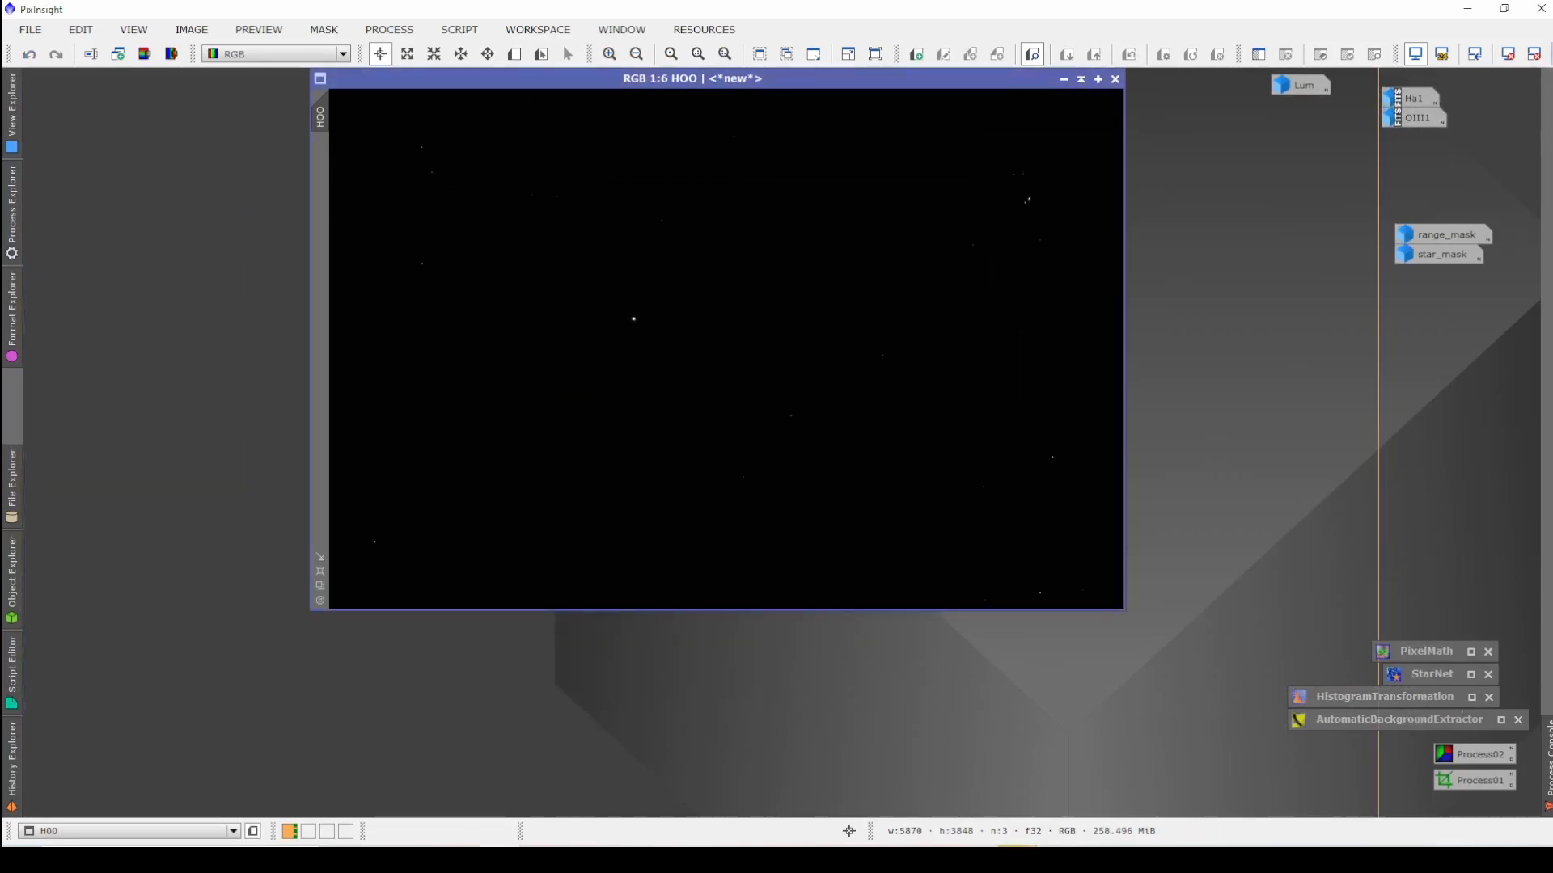
Step: Apply an STF AutoStretch to the HOO image, then reposition and enlarge its window
left_click(1549, 54)
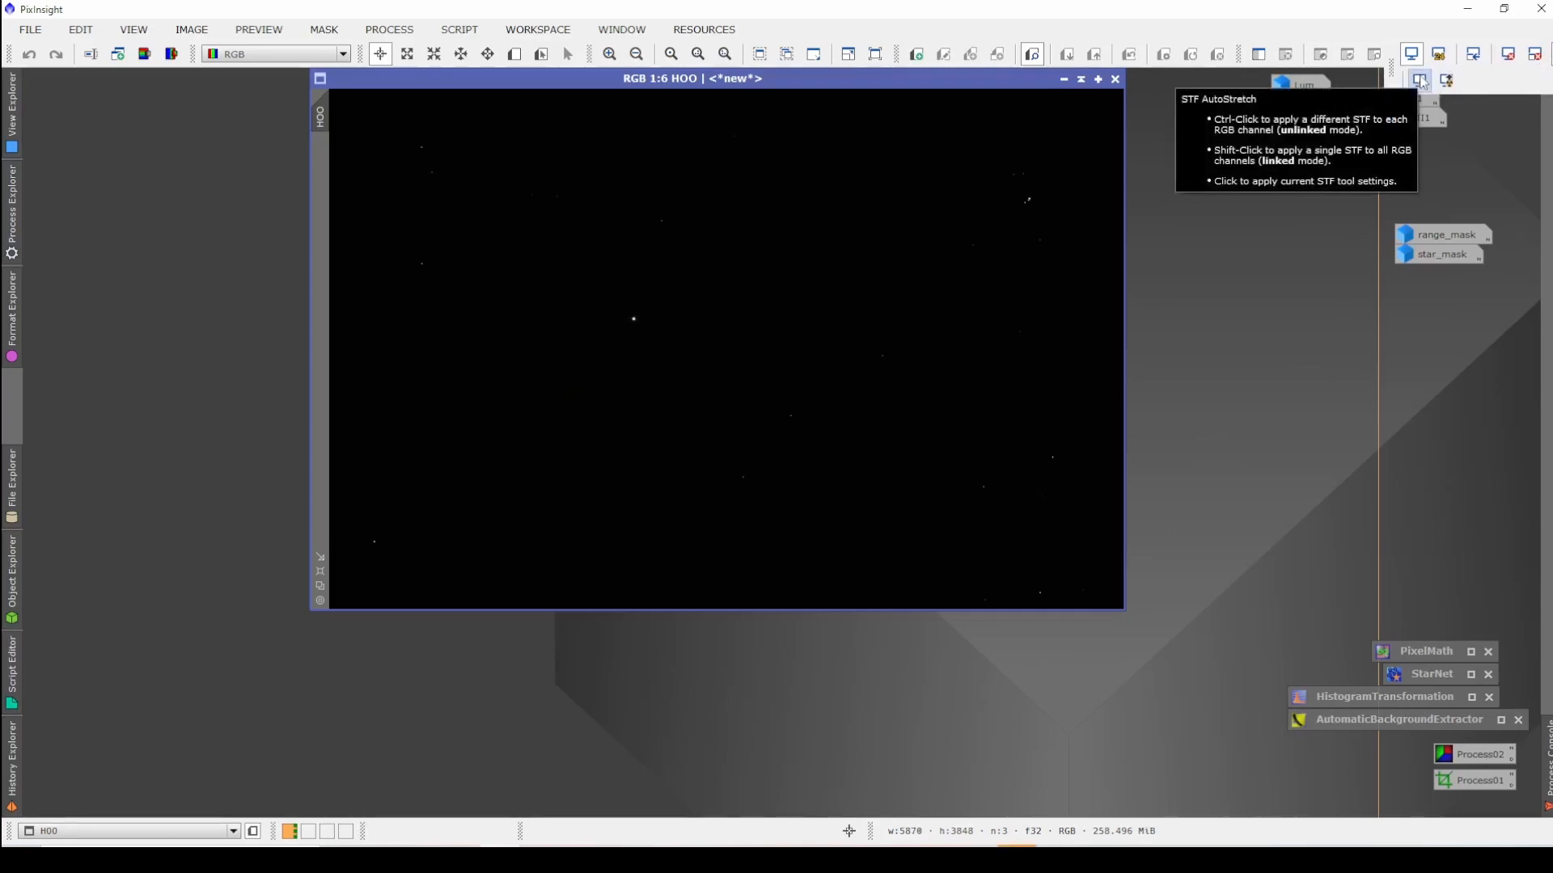
left_click(1421, 81)
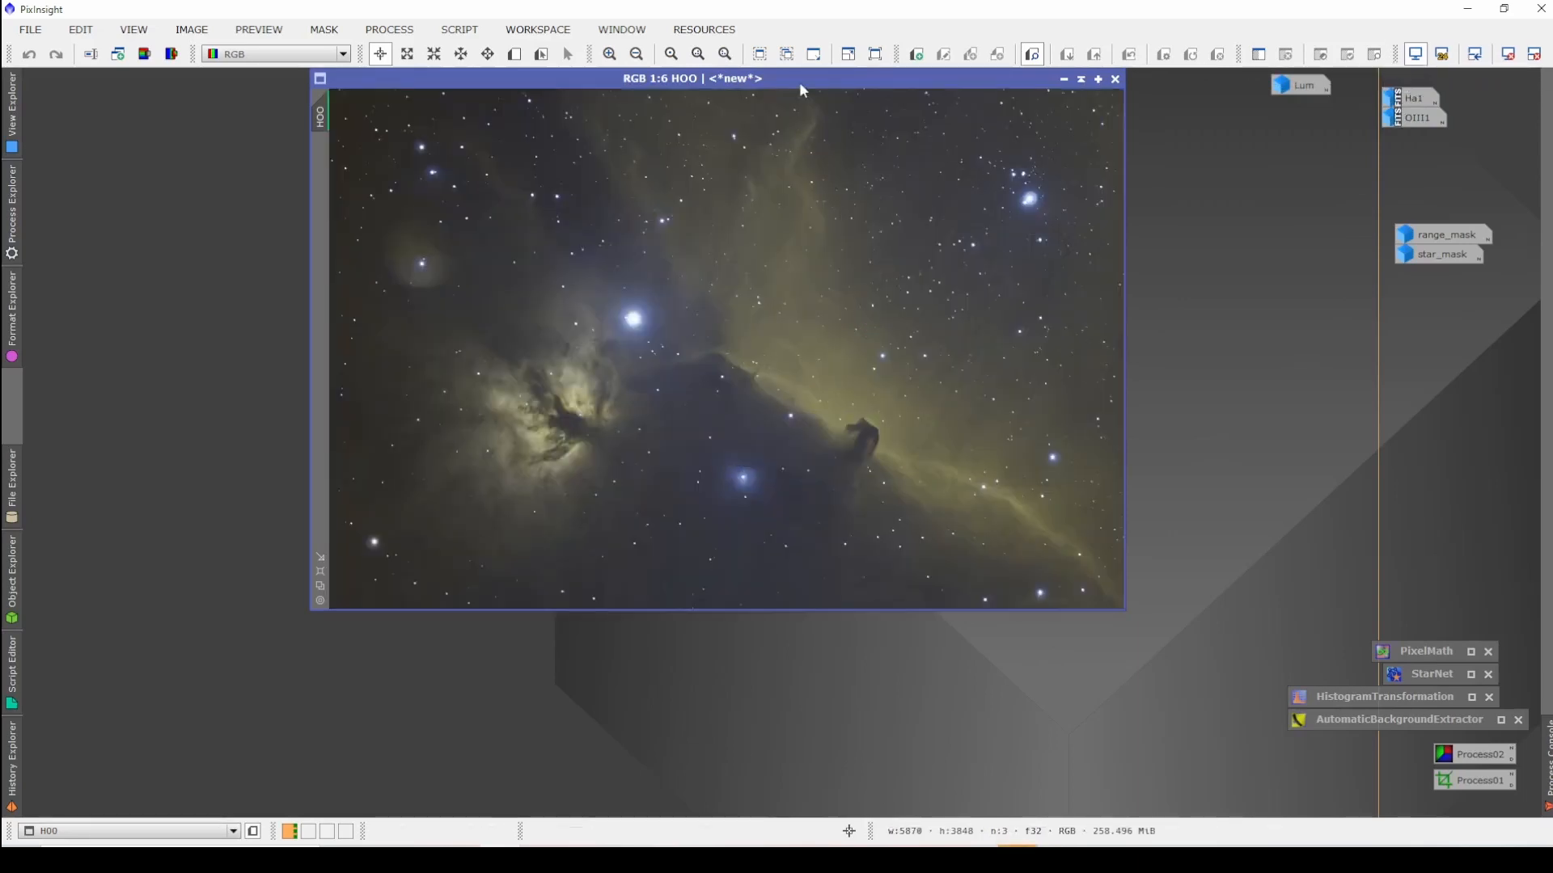
left_click_drag(789, 81, 522, 87)
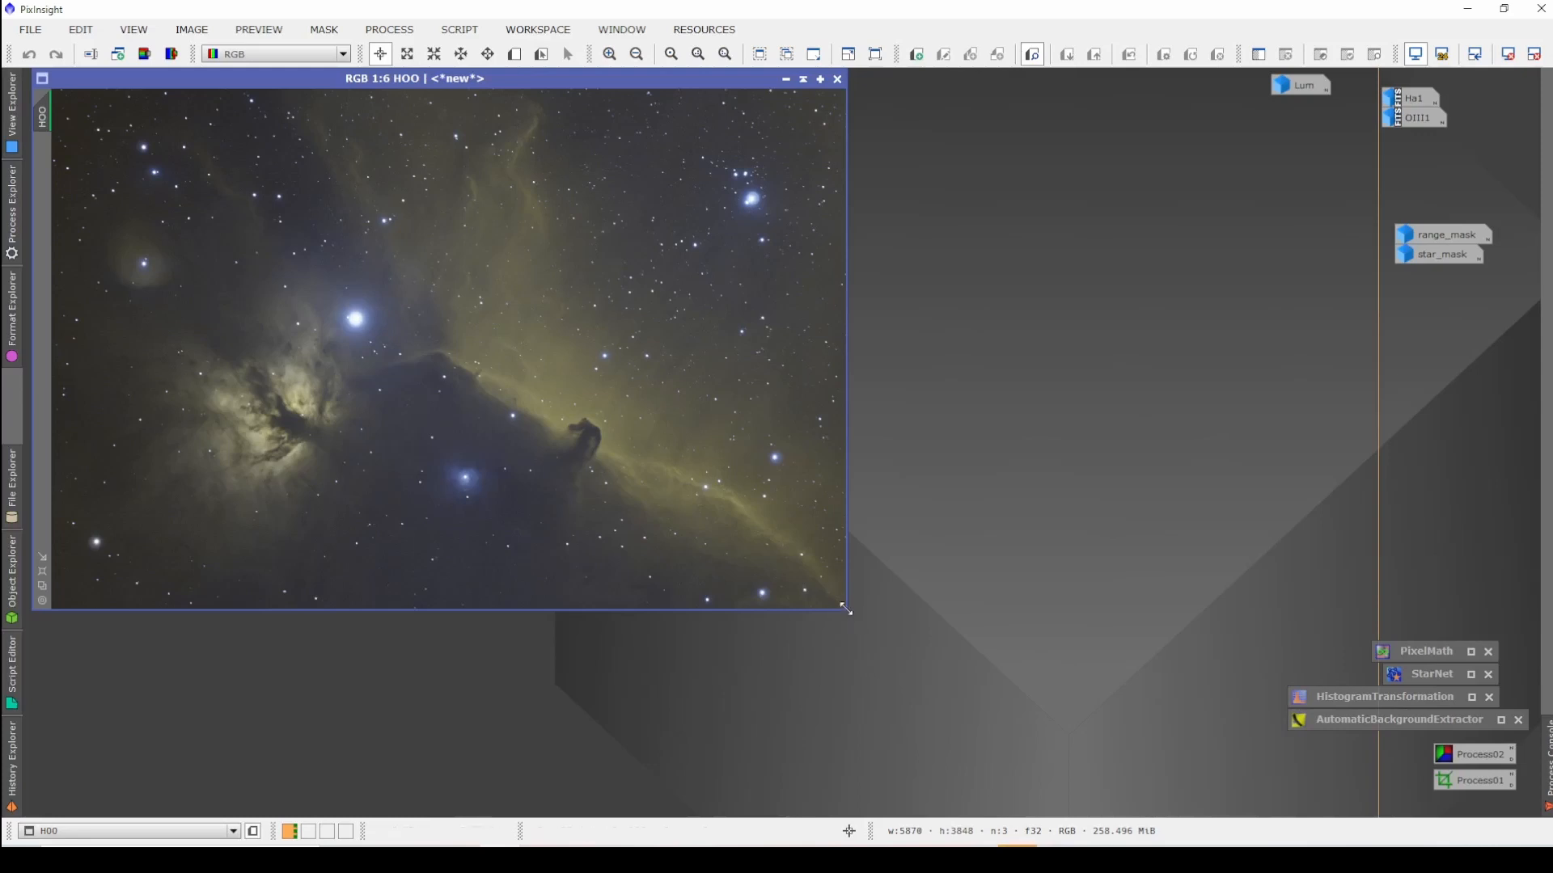
left_click_drag(844, 607, 955, 677)
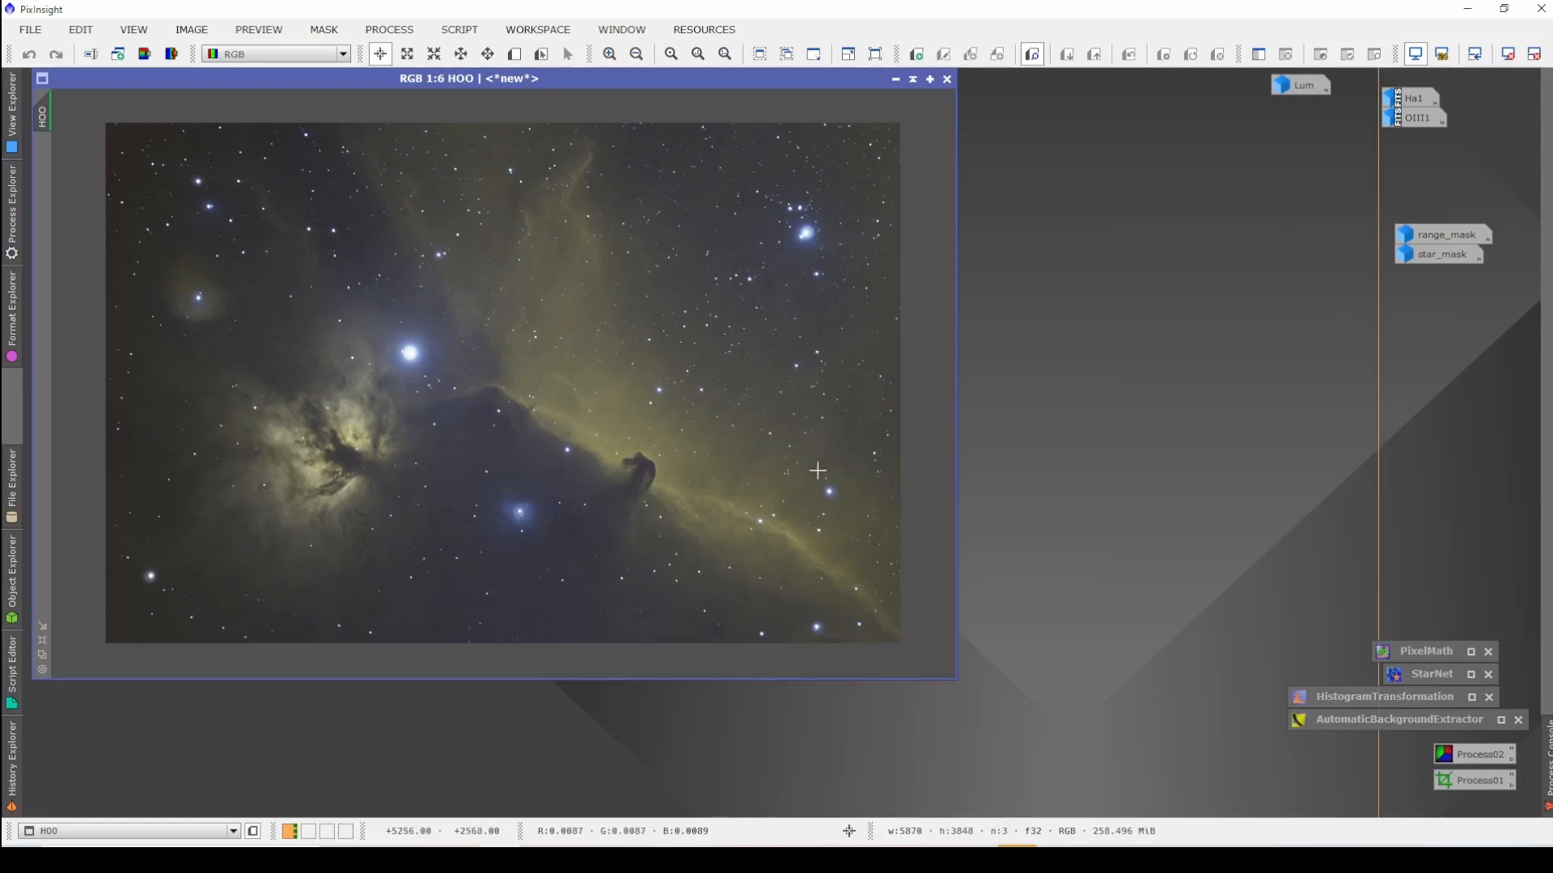
Step: Generate DynamicBackgroundExtraction samples on HOO with radius 150 and 7 per row, and delete the interior samples in the second to fourth columns
double_click(1472, 755)
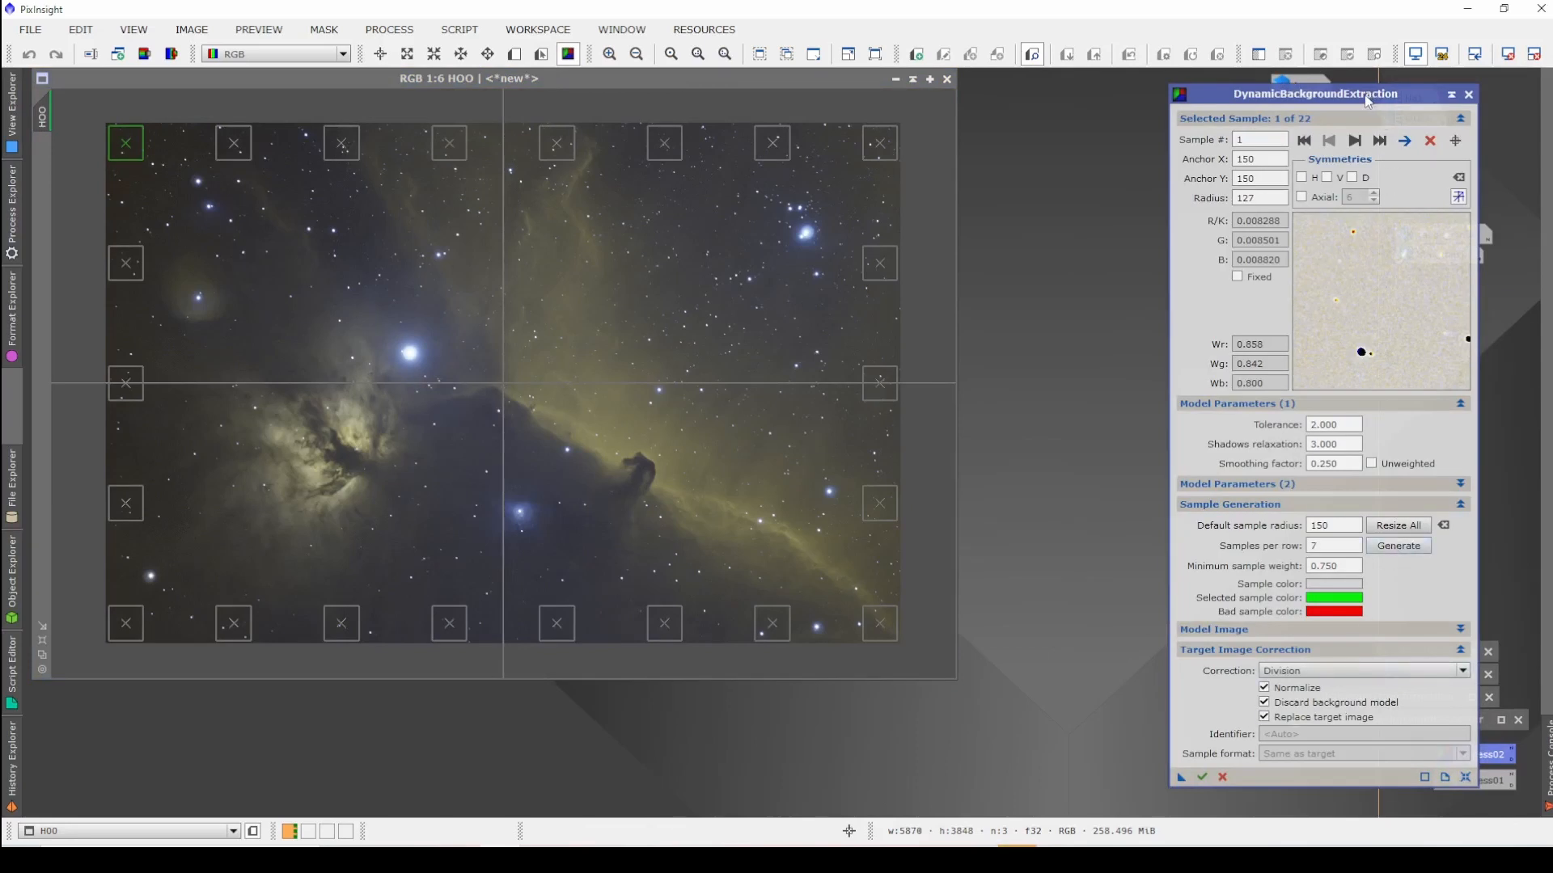
left_click(1406, 548)
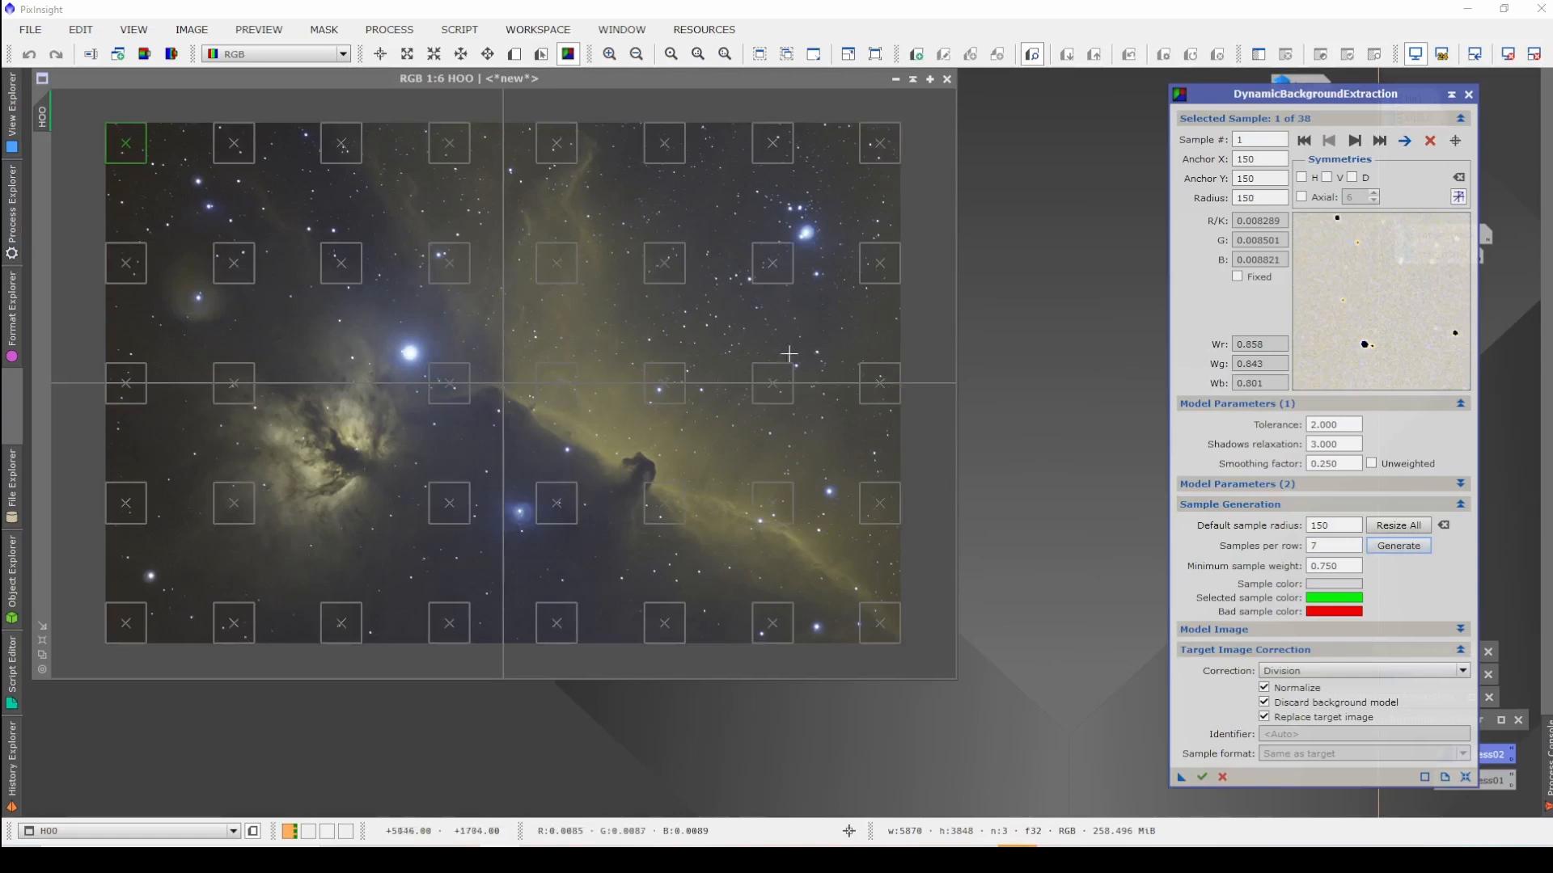
left_click(236, 261)
key("Delete")
key("Delete")
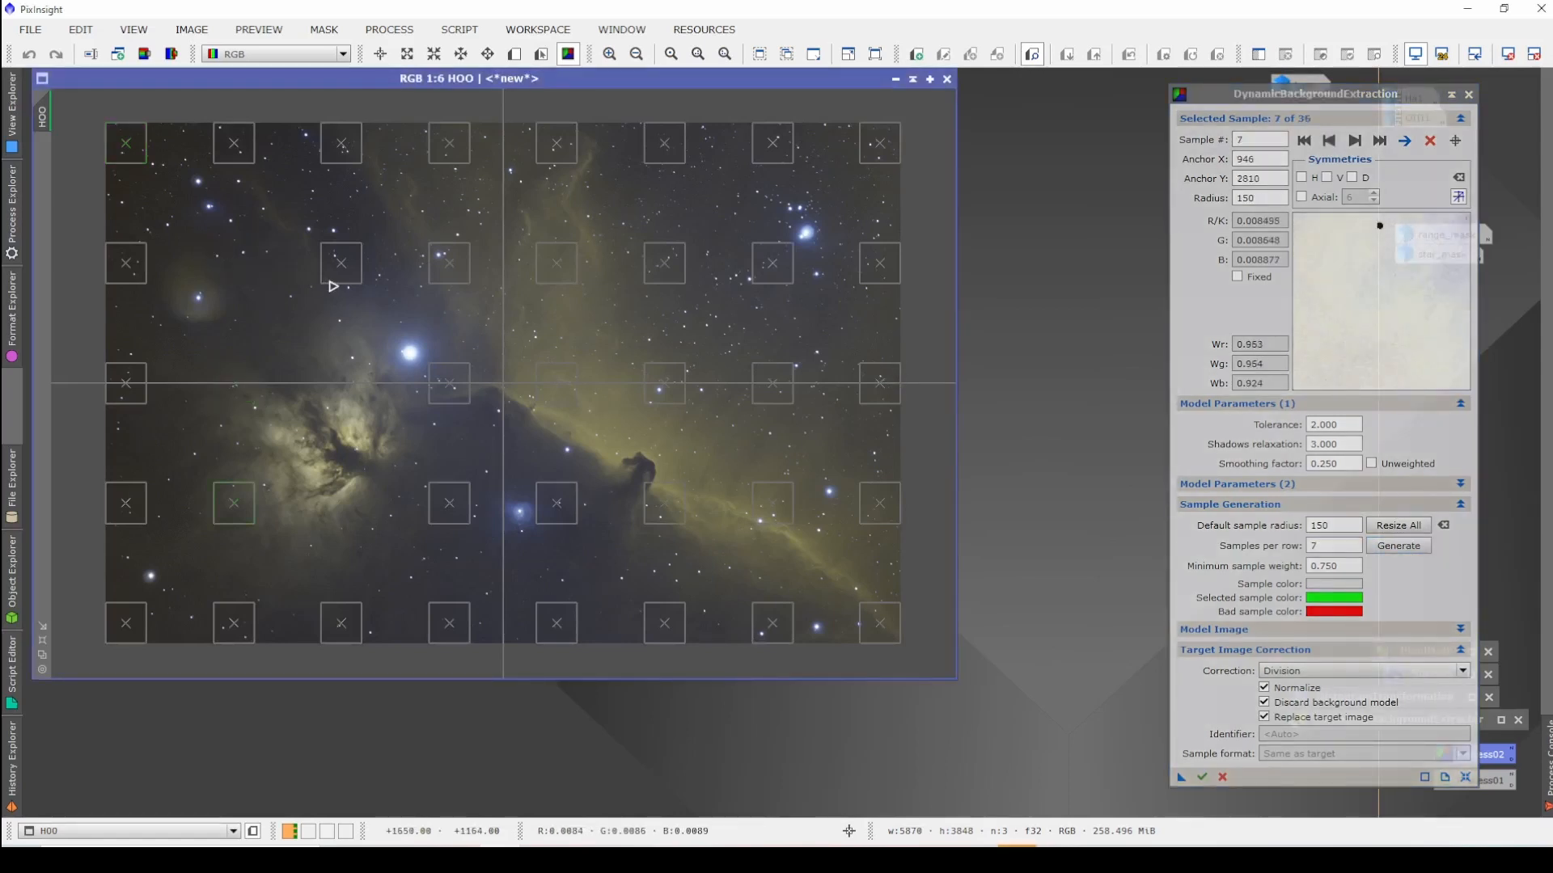
key("Delete")
left_click(341, 263)
key("Delete")
left_click(467, 262)
key("Delete")
key("Delete")
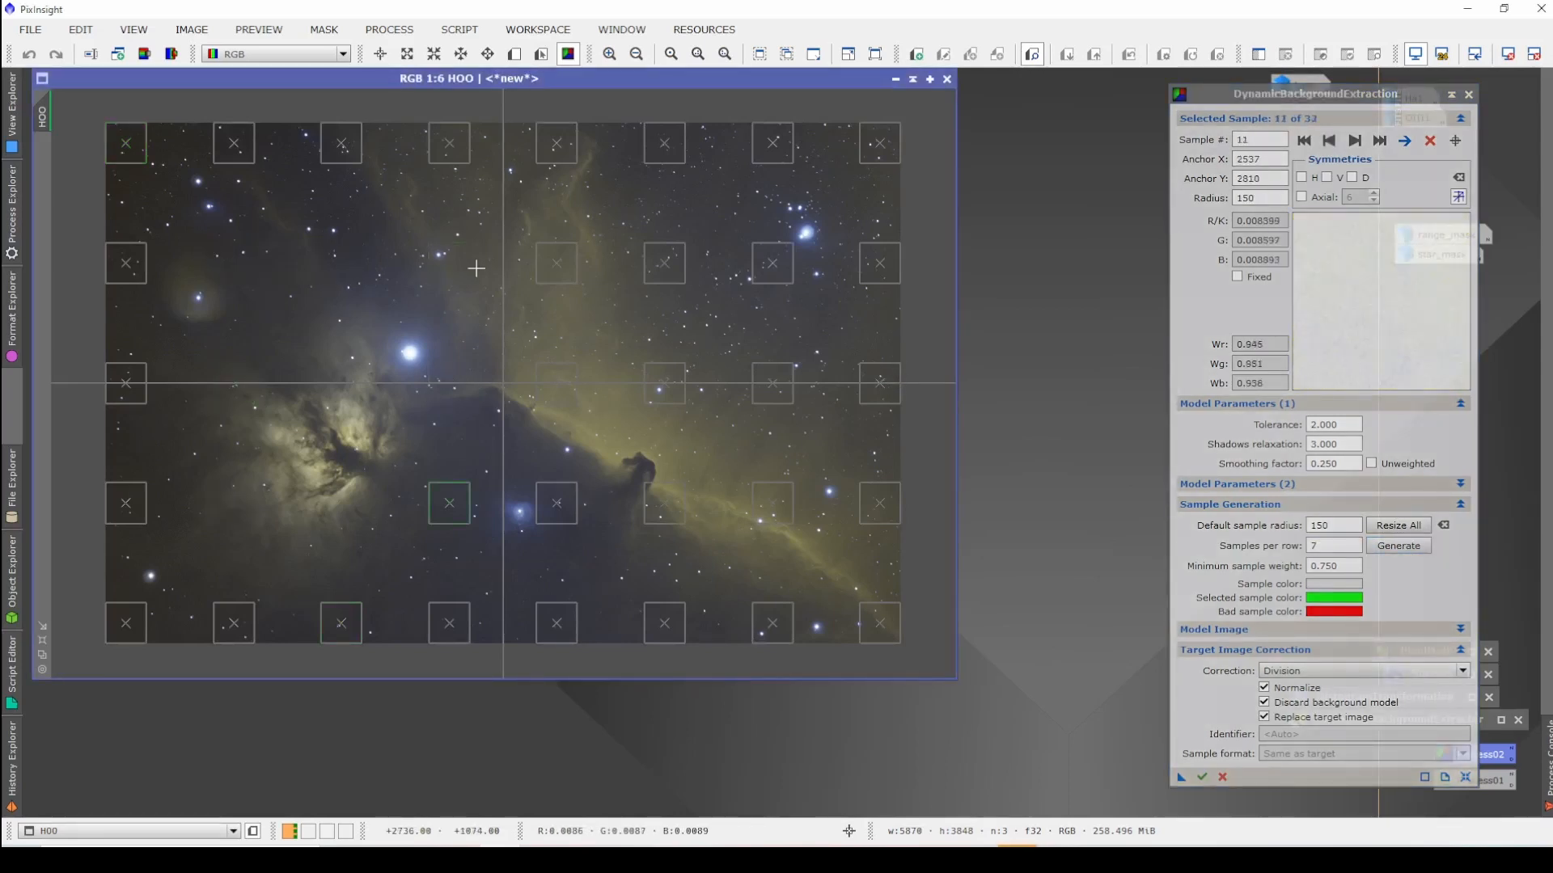
key("Delete")
Step: Delete the remaining interior background samples in the fifth to seventh columns, keeping only those along the image border
left_click(562, 263)
key("Delete")
key("Delete")
key("Delete")
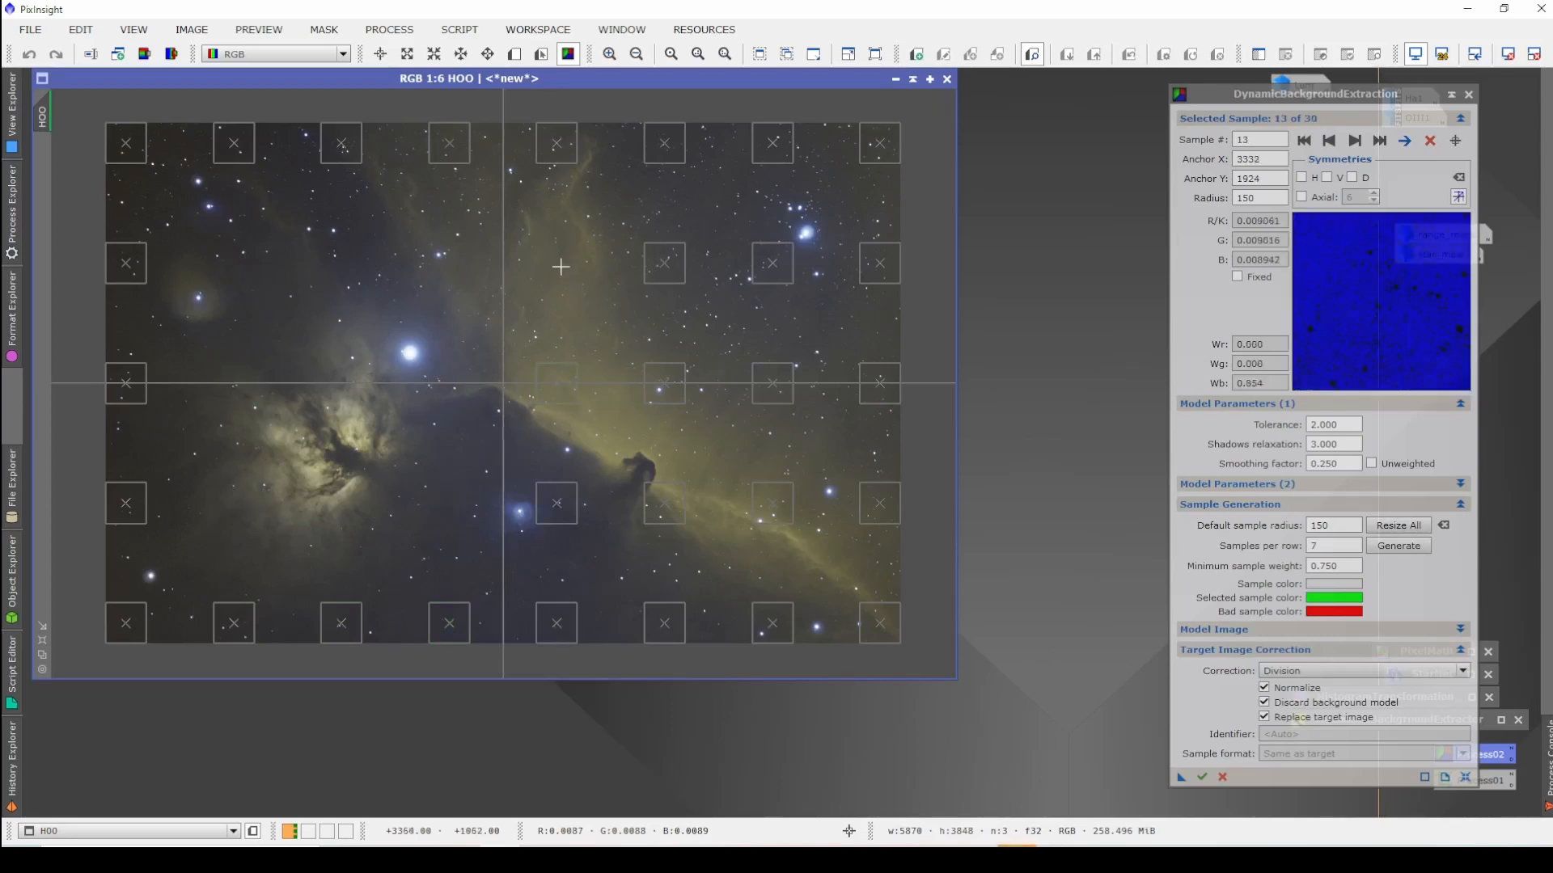
left_click(664, 264)
key("Delete")
key("Delete")
key("Delete")
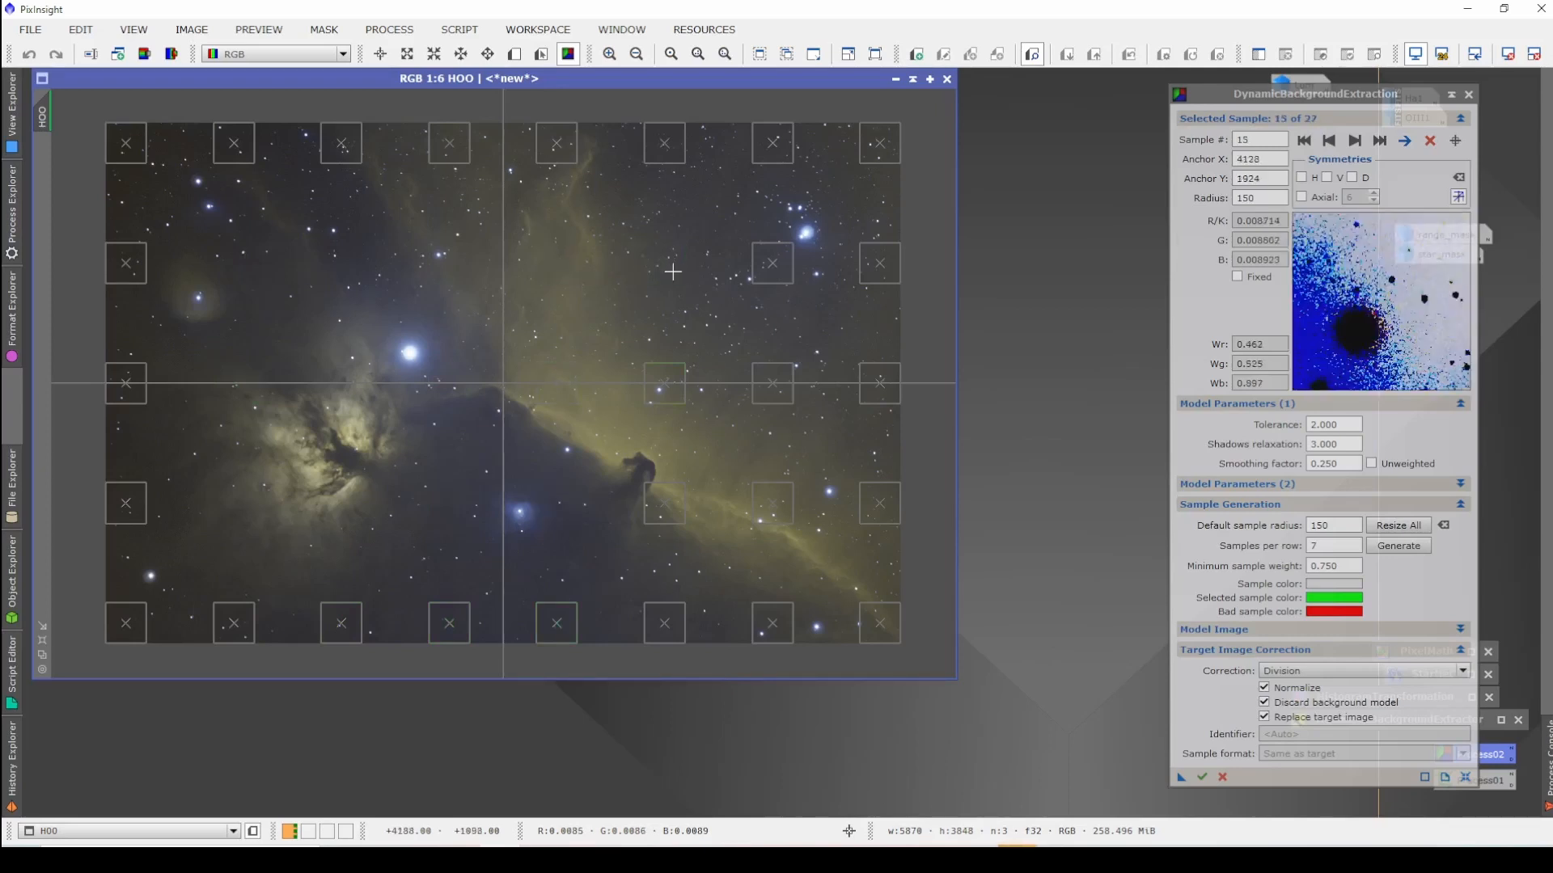
left_click(771, 267)
key("Delete")
key("Delete")
key("Delete")
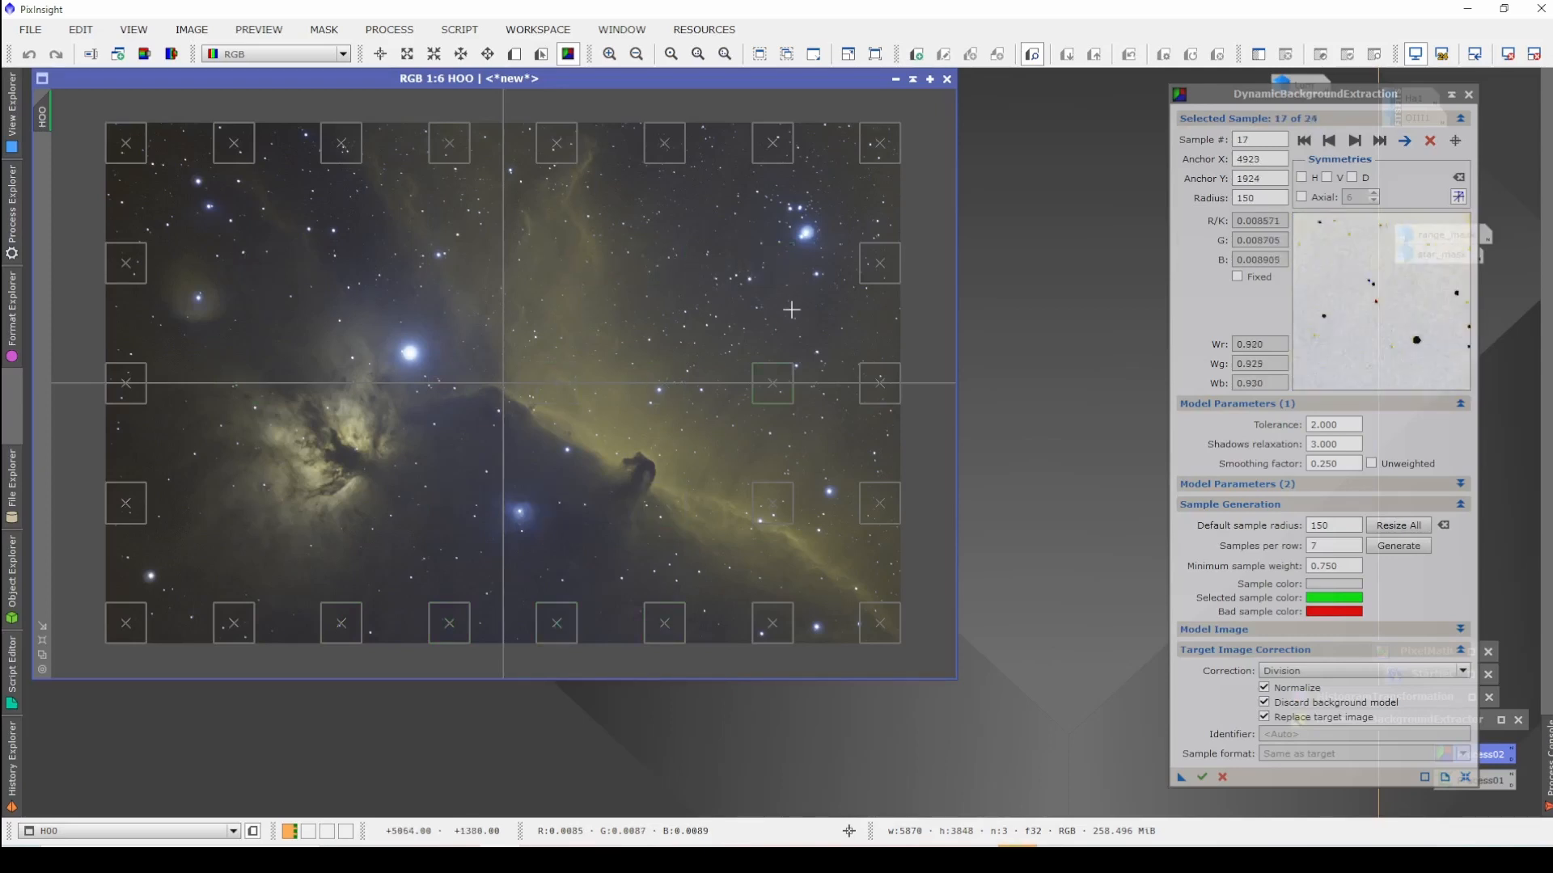
Step: Apply the Division background correction to the HOO image and renew its STF AutoStretch
left_click(1203, 777)
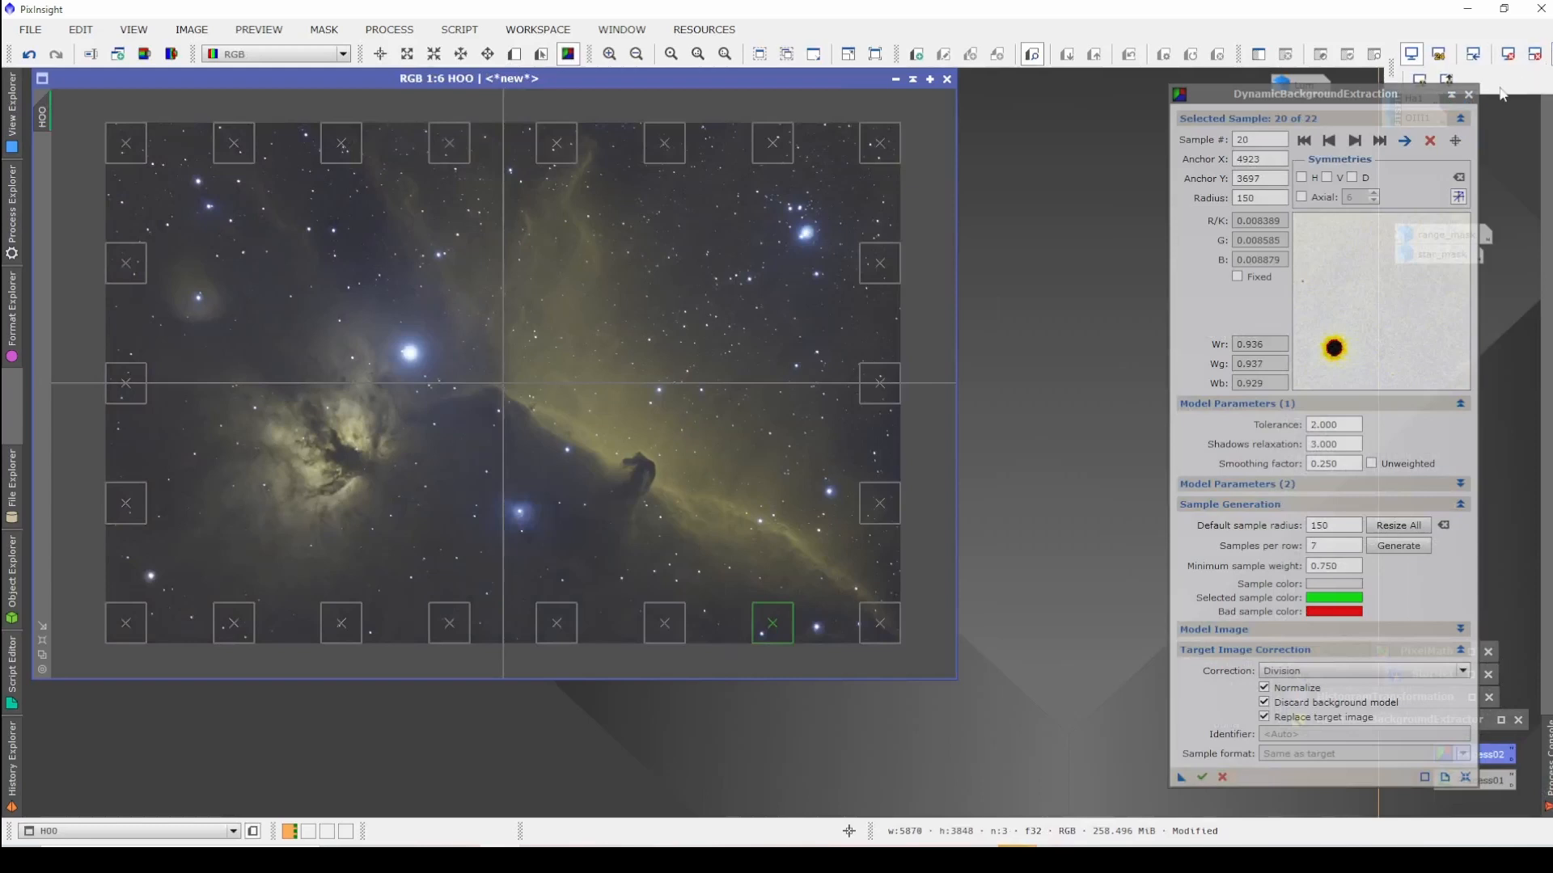
left_click(1548, 54)
left_click(1420, 80)
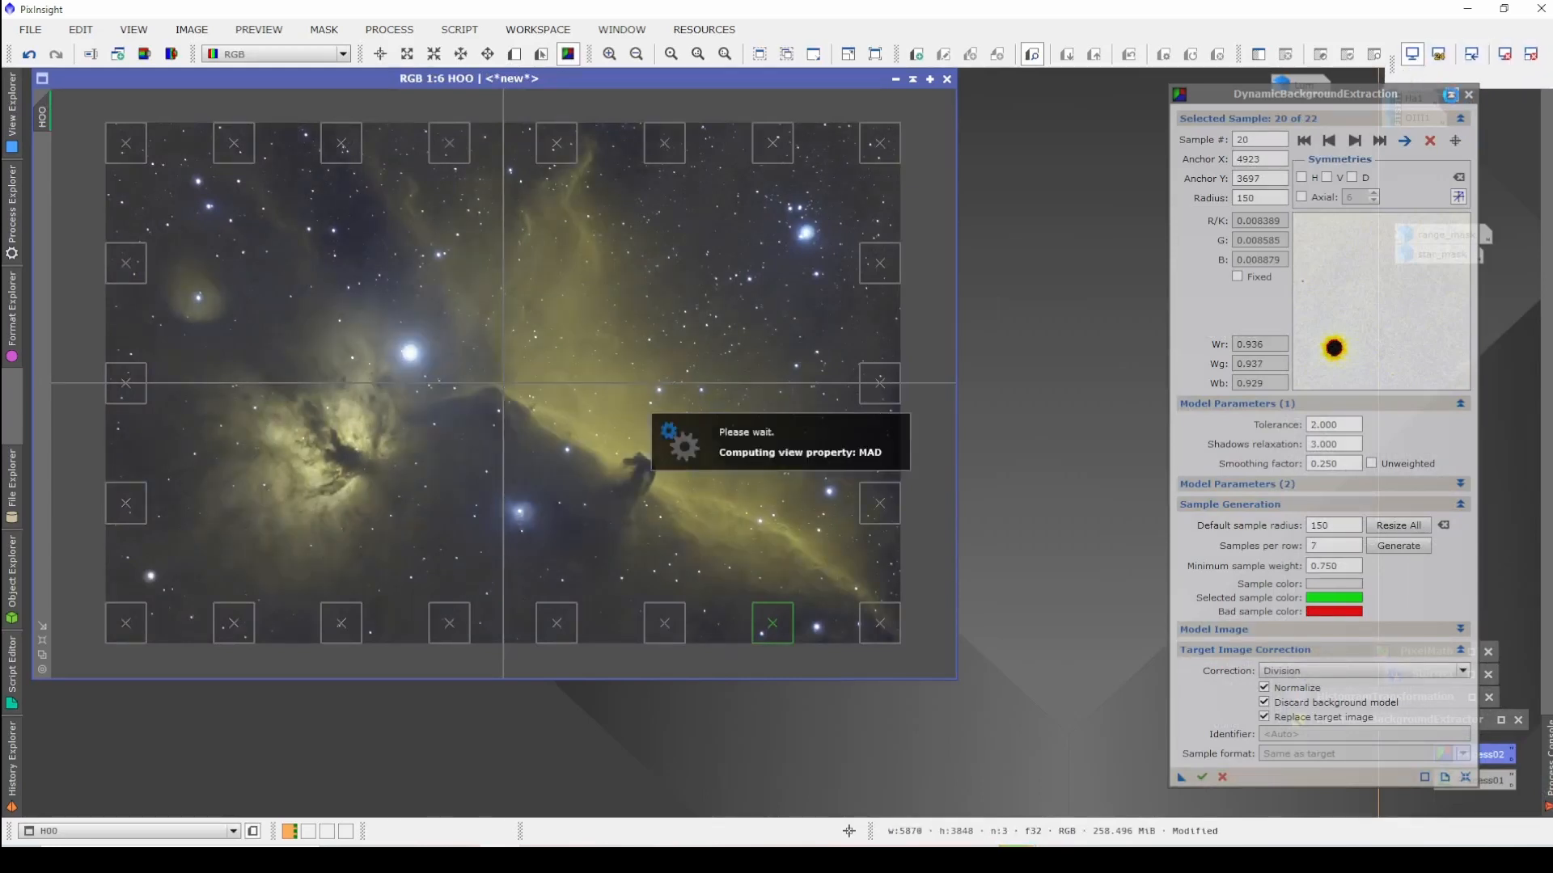
Step: Close the DynamicBackgroundExtraction process and leave its sampling session on the HOO image
left_click(1451, 95)
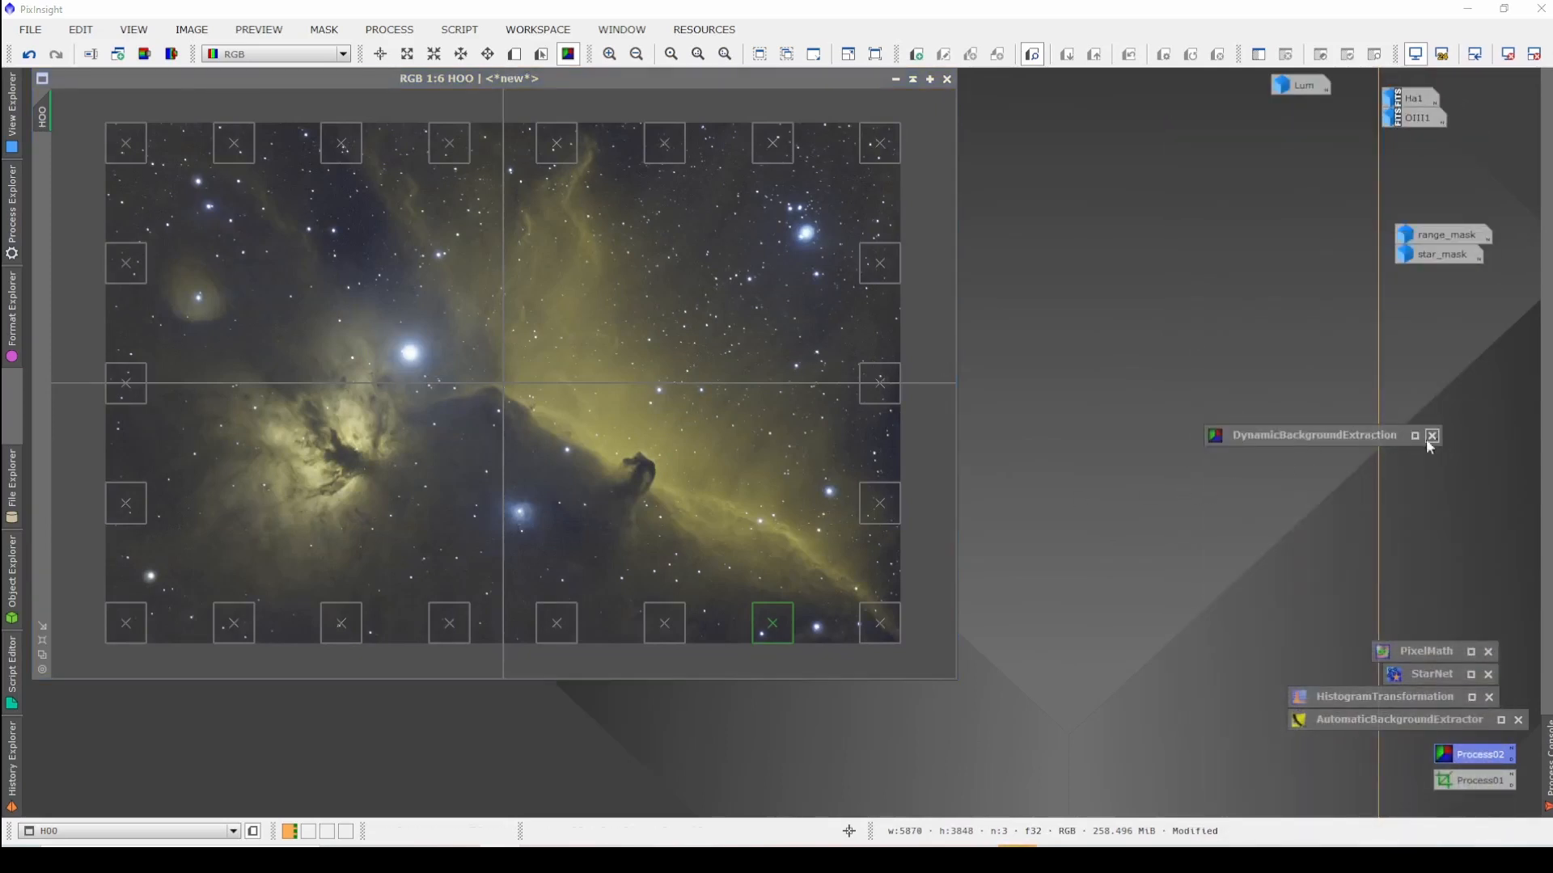
double_click(1372, 438)
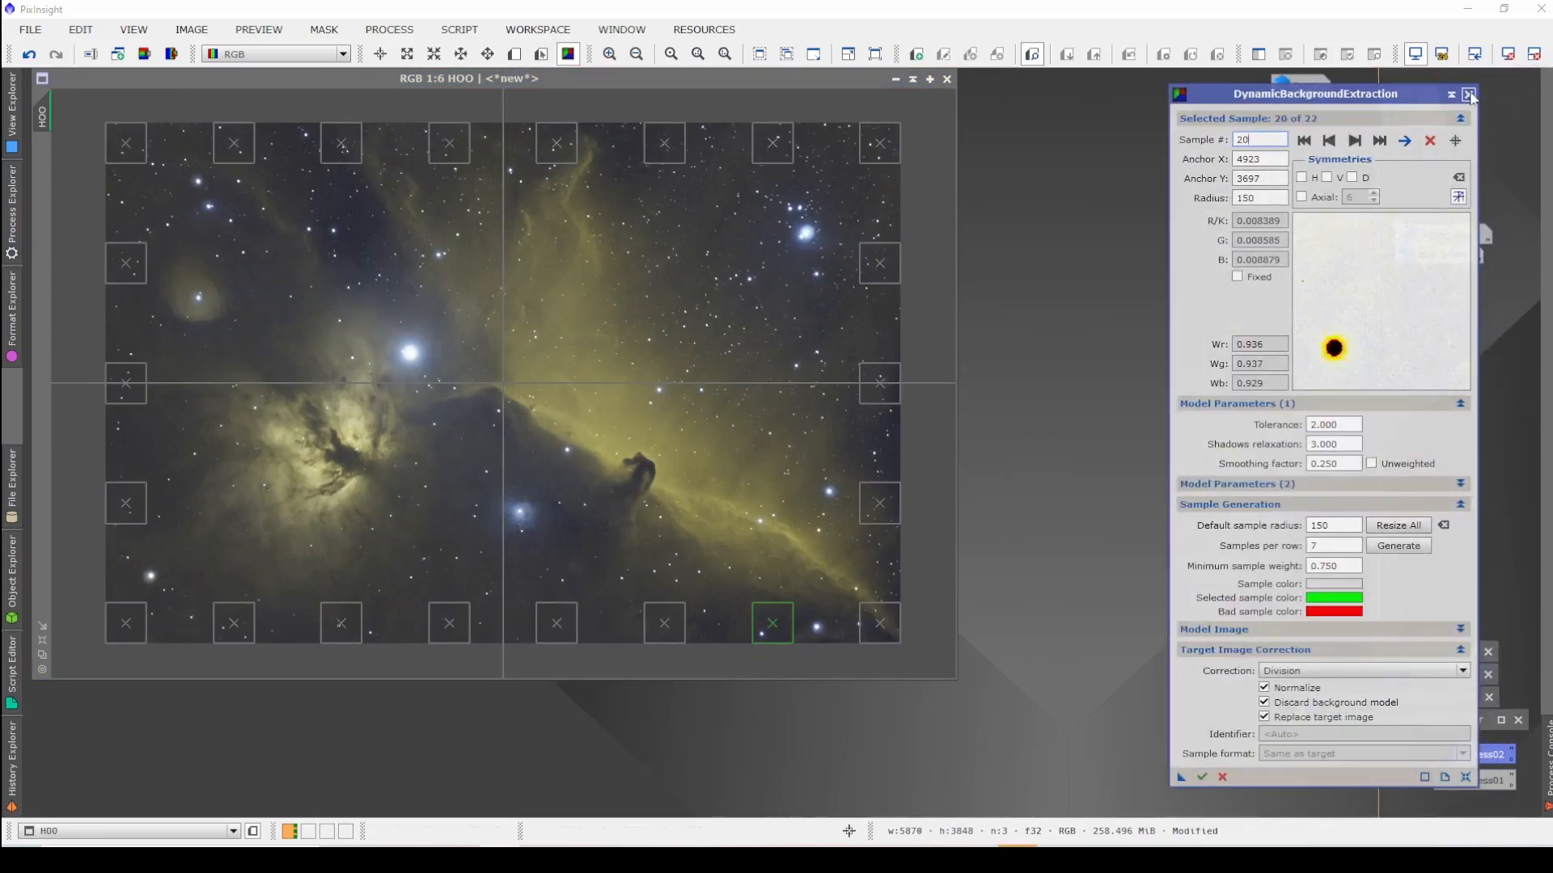
left_click(1468, 94)
left_click(750, 458)
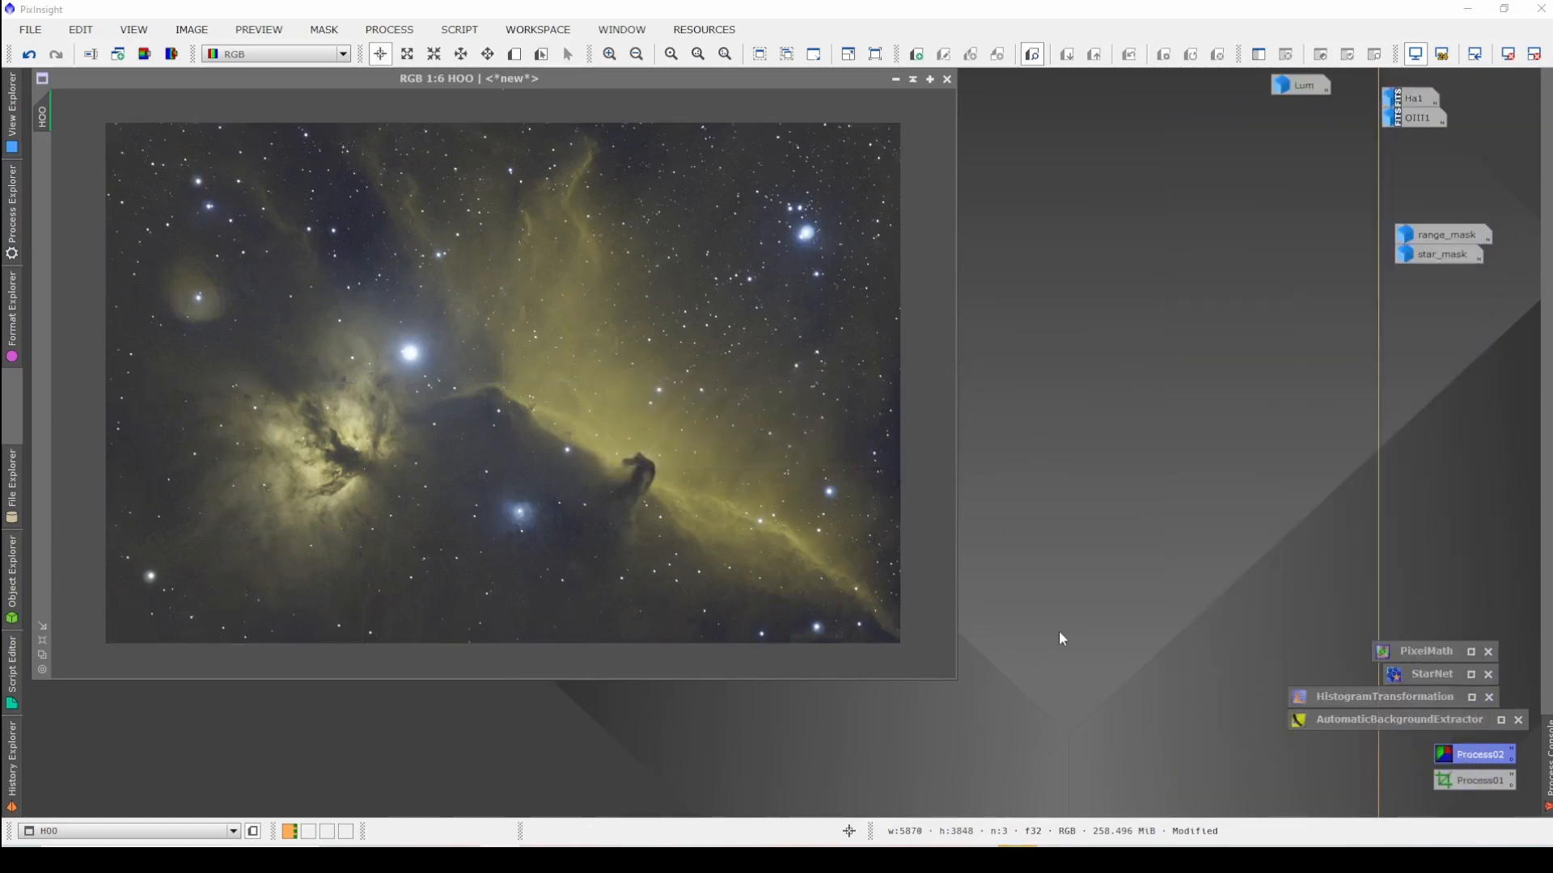
Step: Apply AutomaticBackgroundExtractor to HOO with Subtraction correction, replacing the target image, renew its STF AutoStretch, and enlarge the image window slightly
double_click(1390, 716)
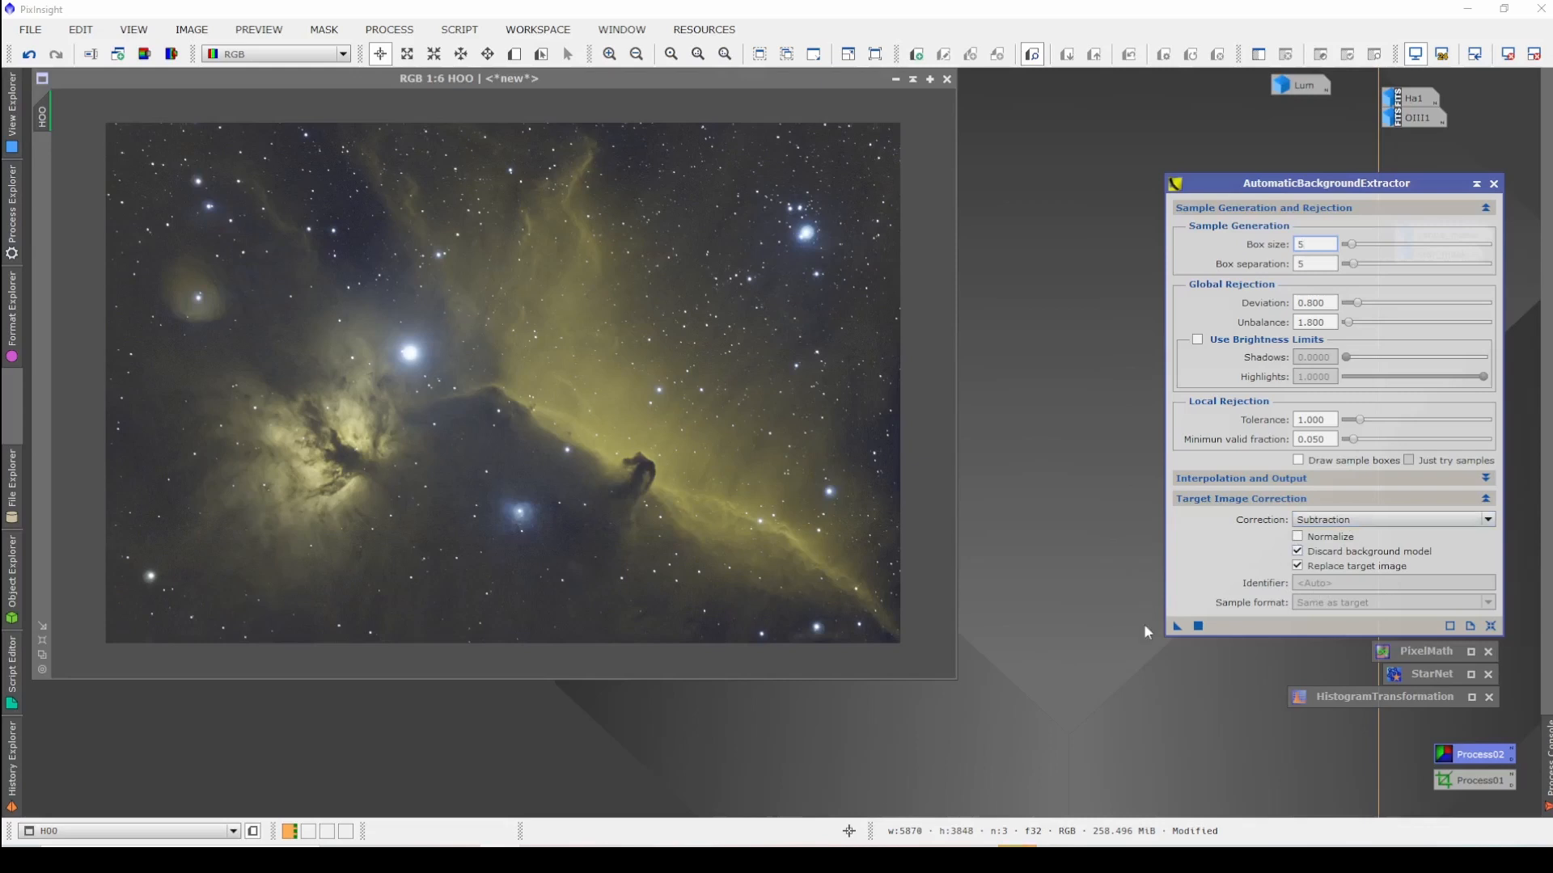
left_click_drag(1177, 631, 429, 295)
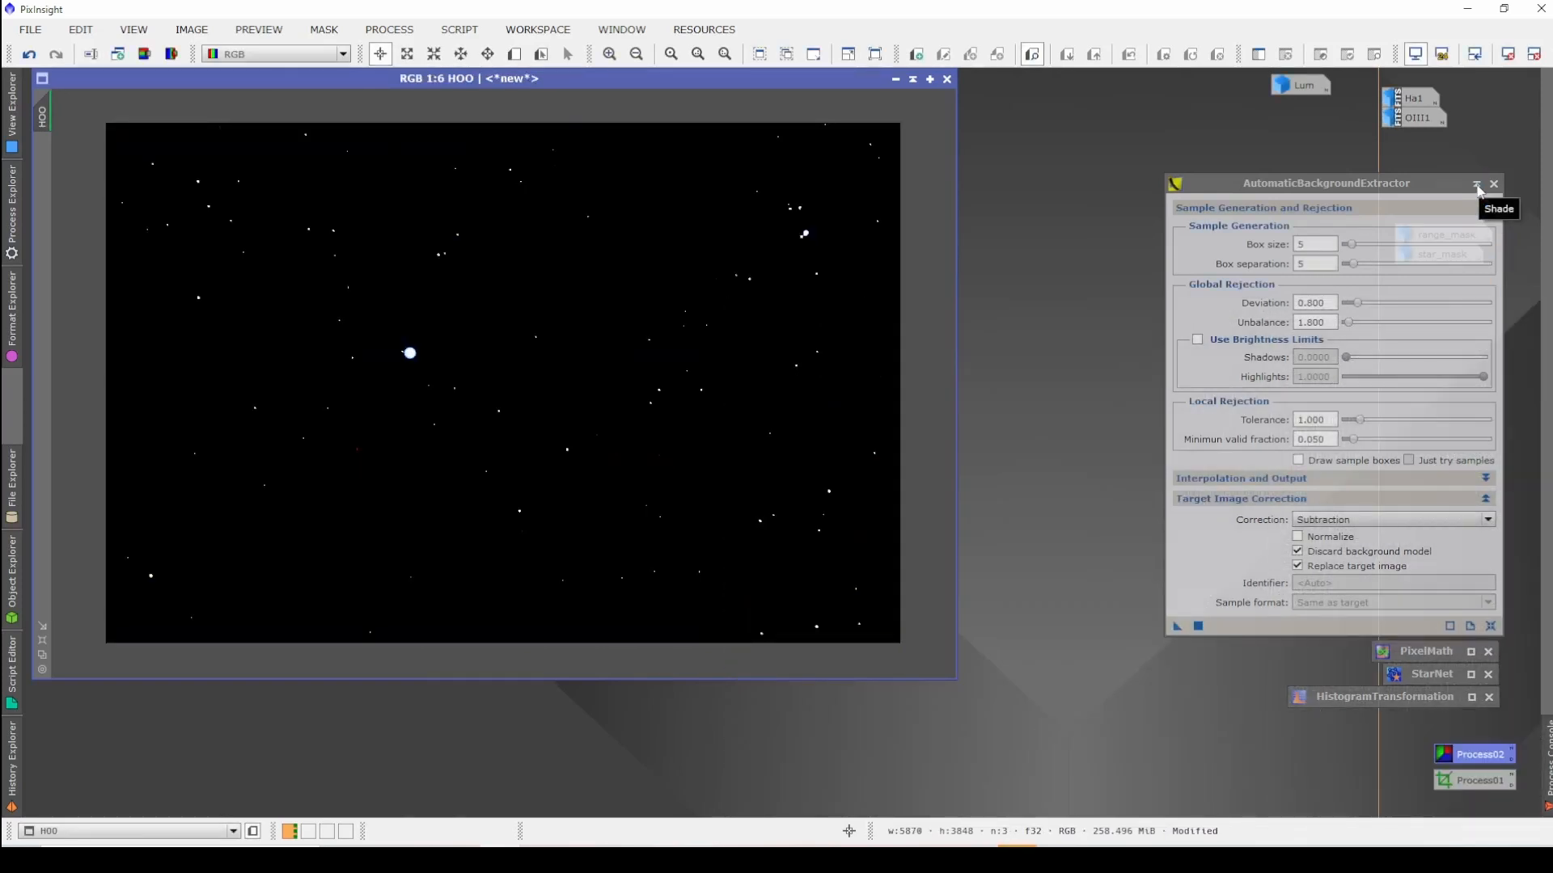
left_click(1477, 187)
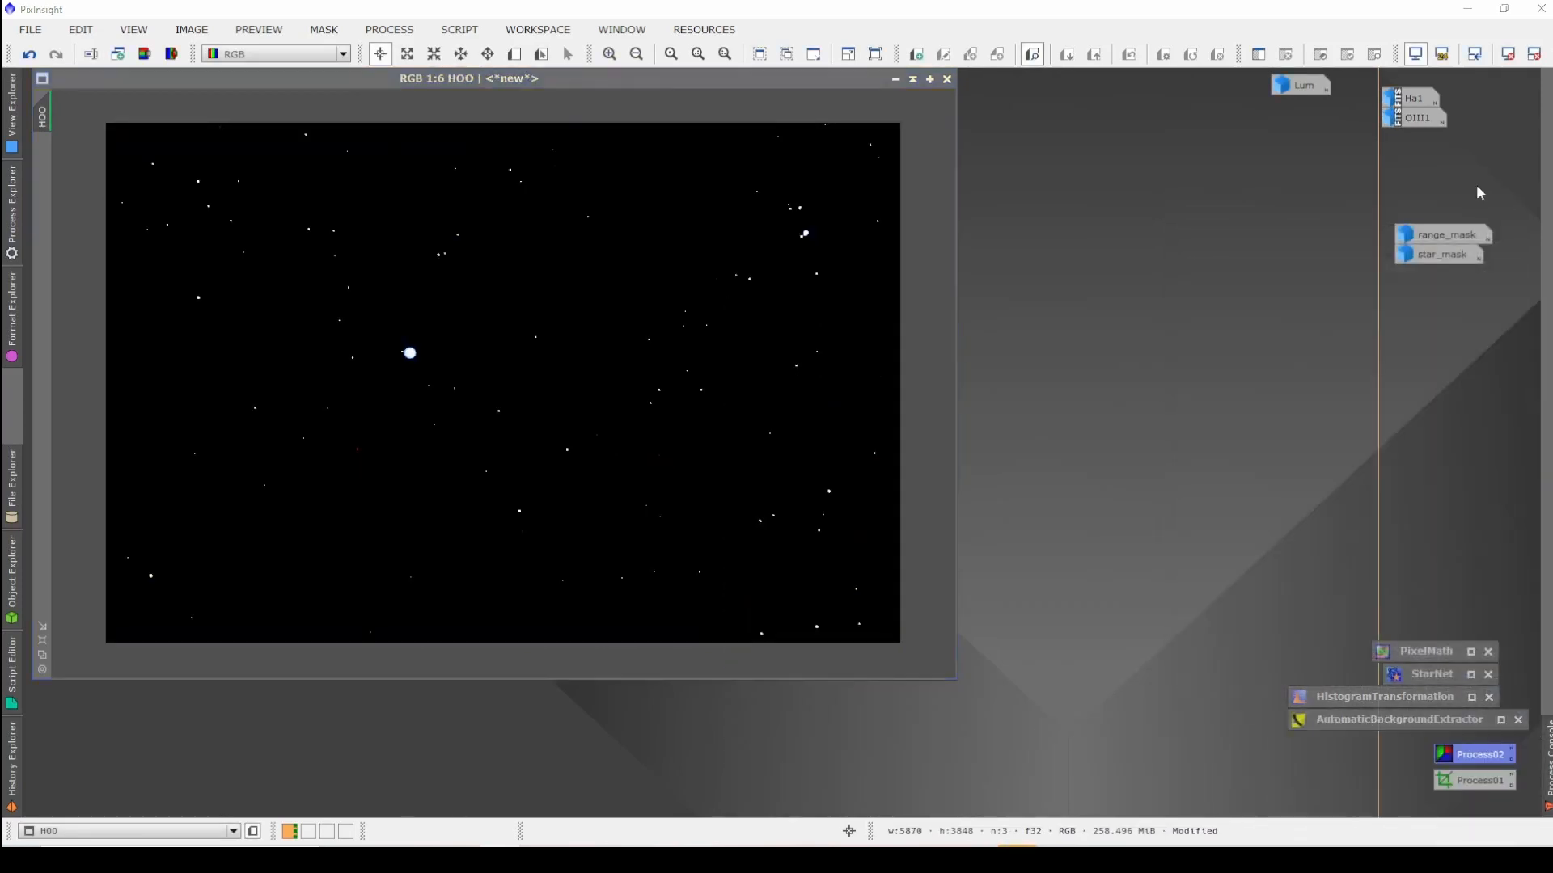
left_click(1549, 57)
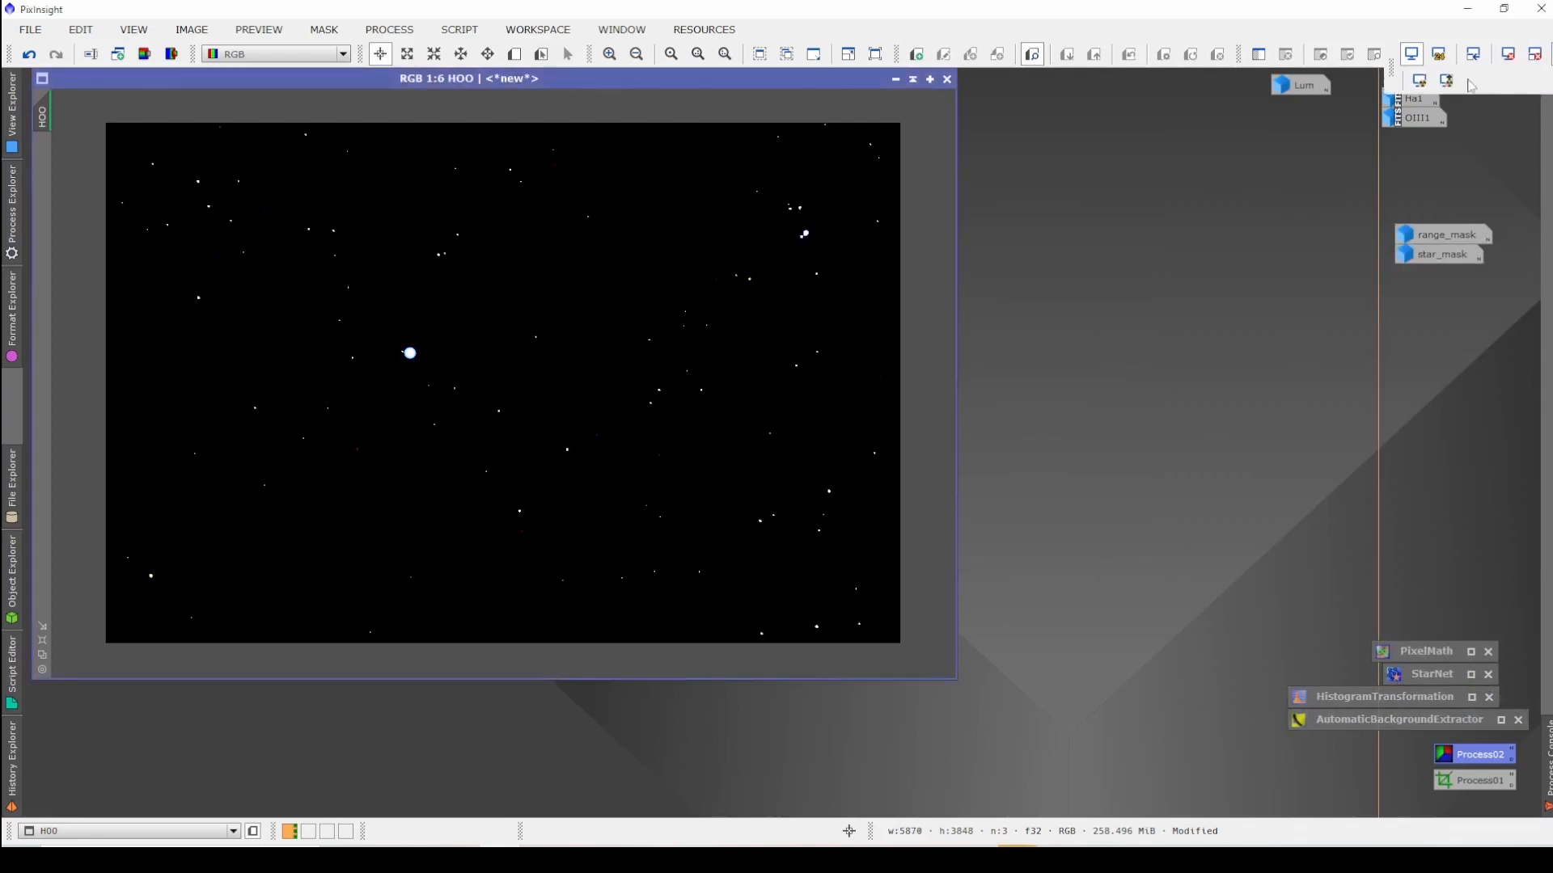
left_click(1420, 81)
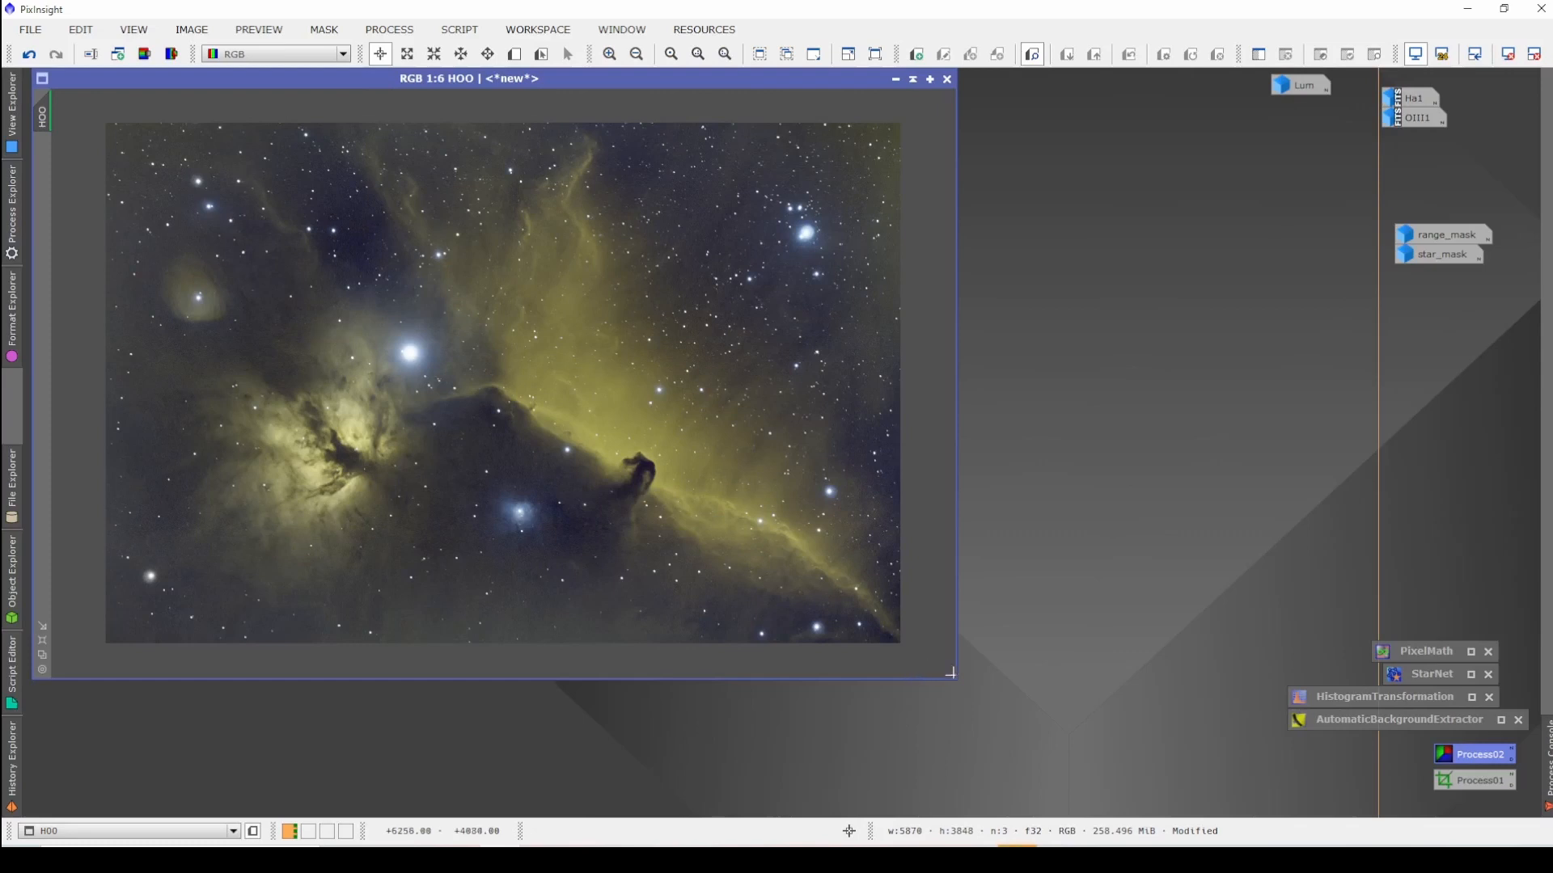
left_click_drag(956, 680, 985, 724)
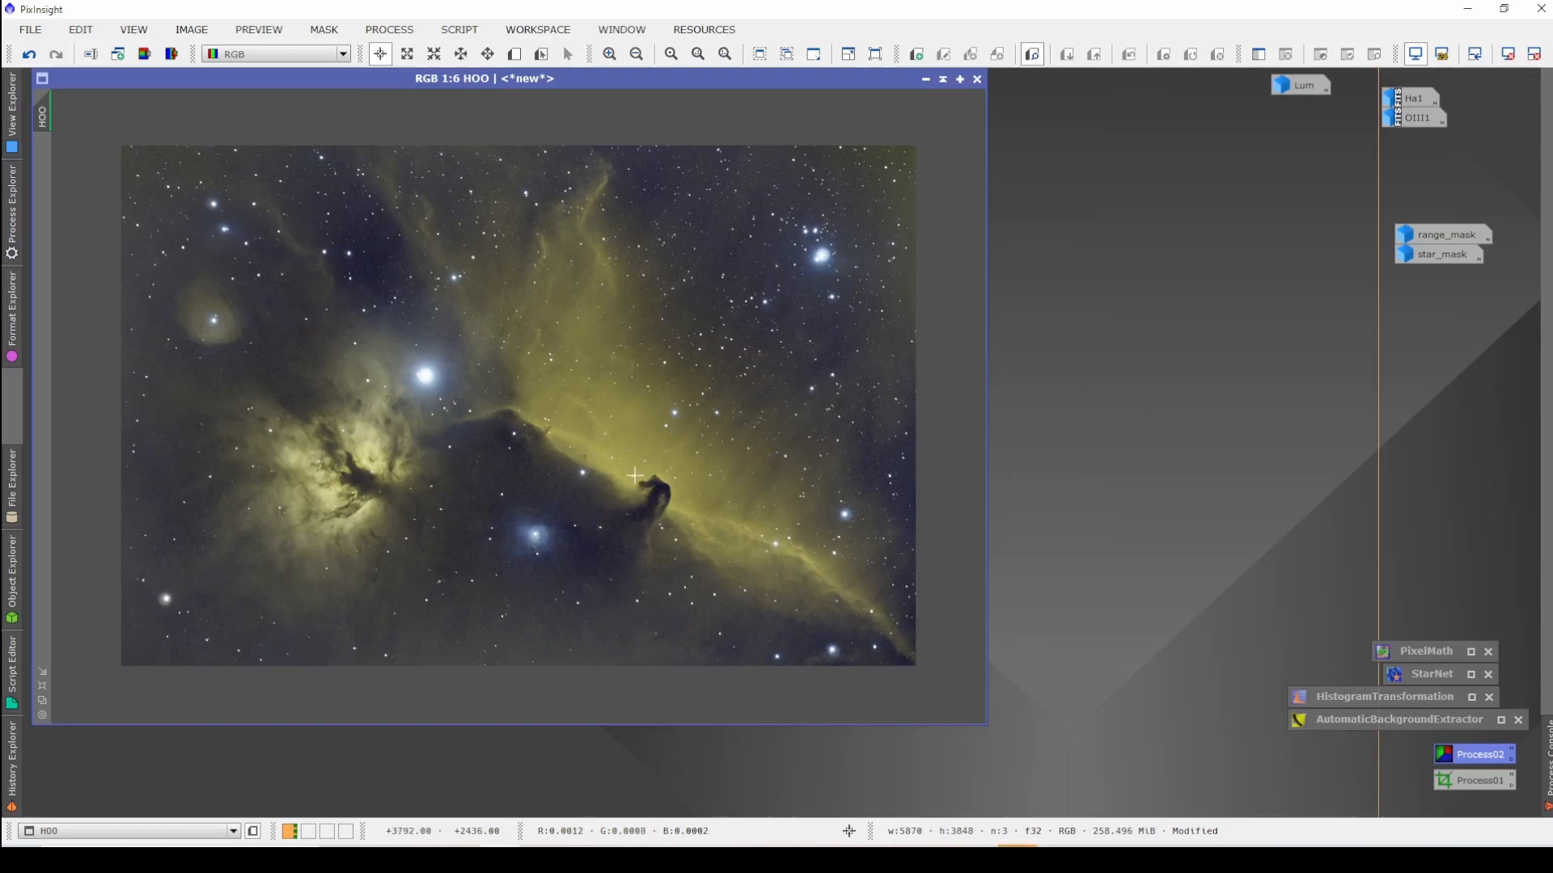
Step: Remove HOO's screen stretch and apply a HistogramTransformation with midtones about 0.038, using the real-time preview, then reset its settings
key("ctrl+F12")
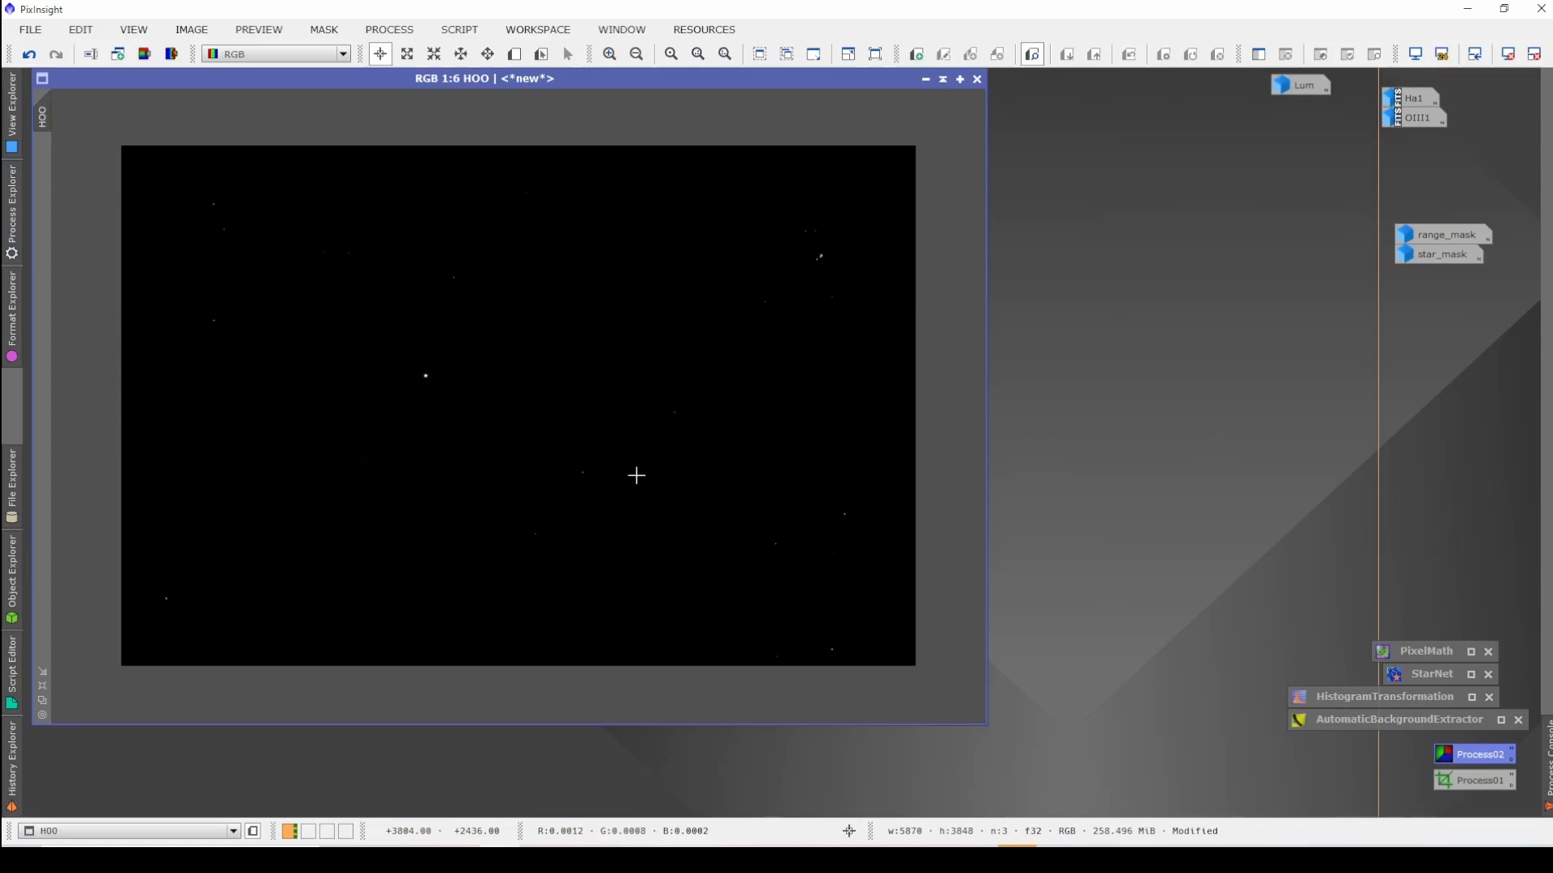
double_click(1364, 702)
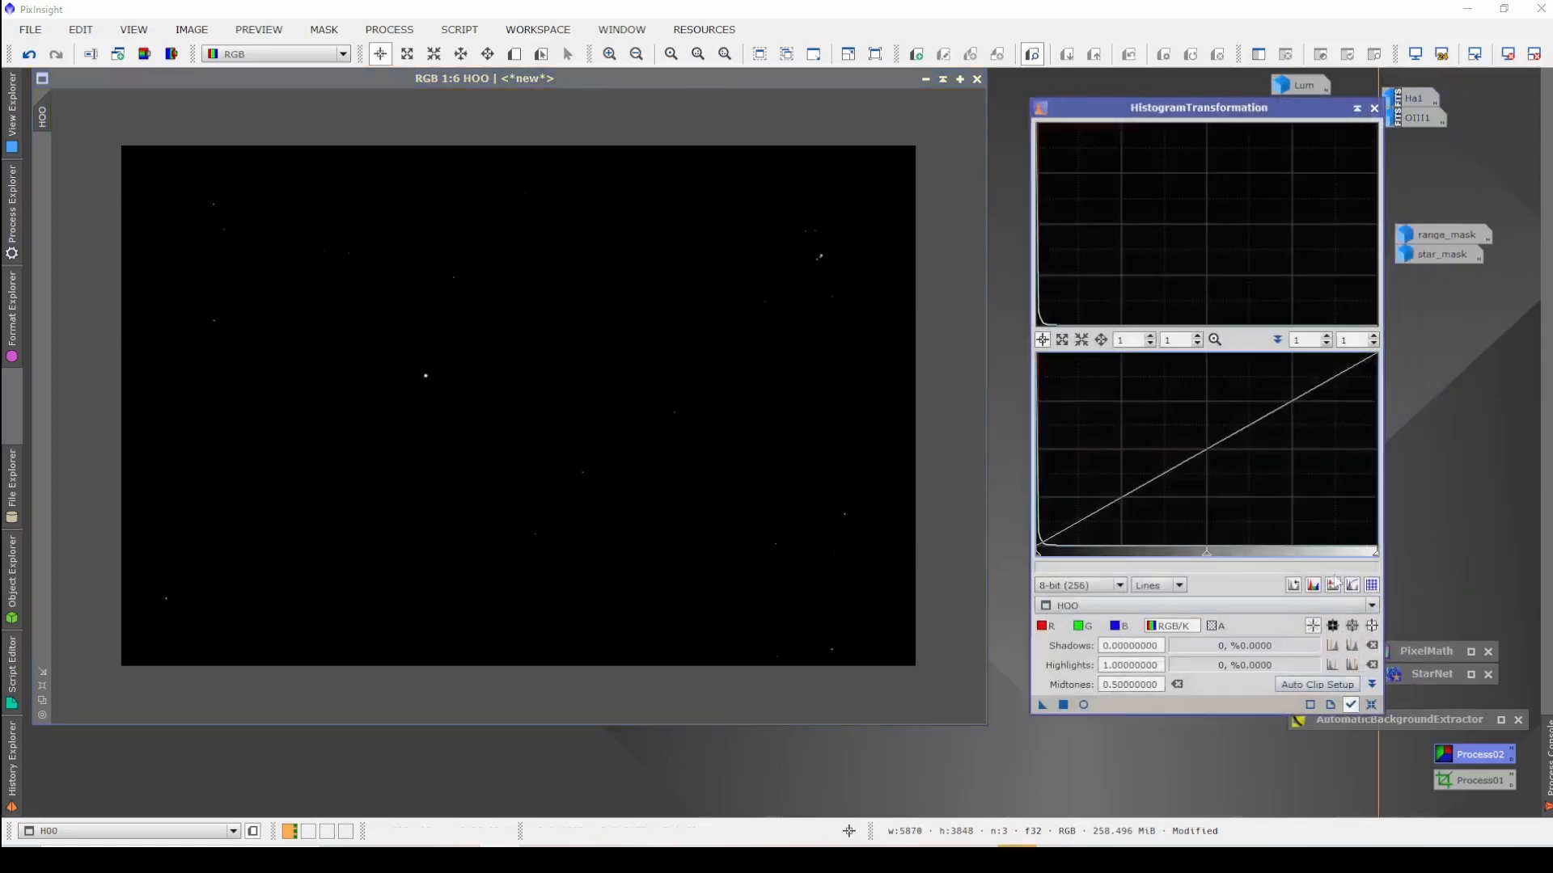
left_click(1084, 705)
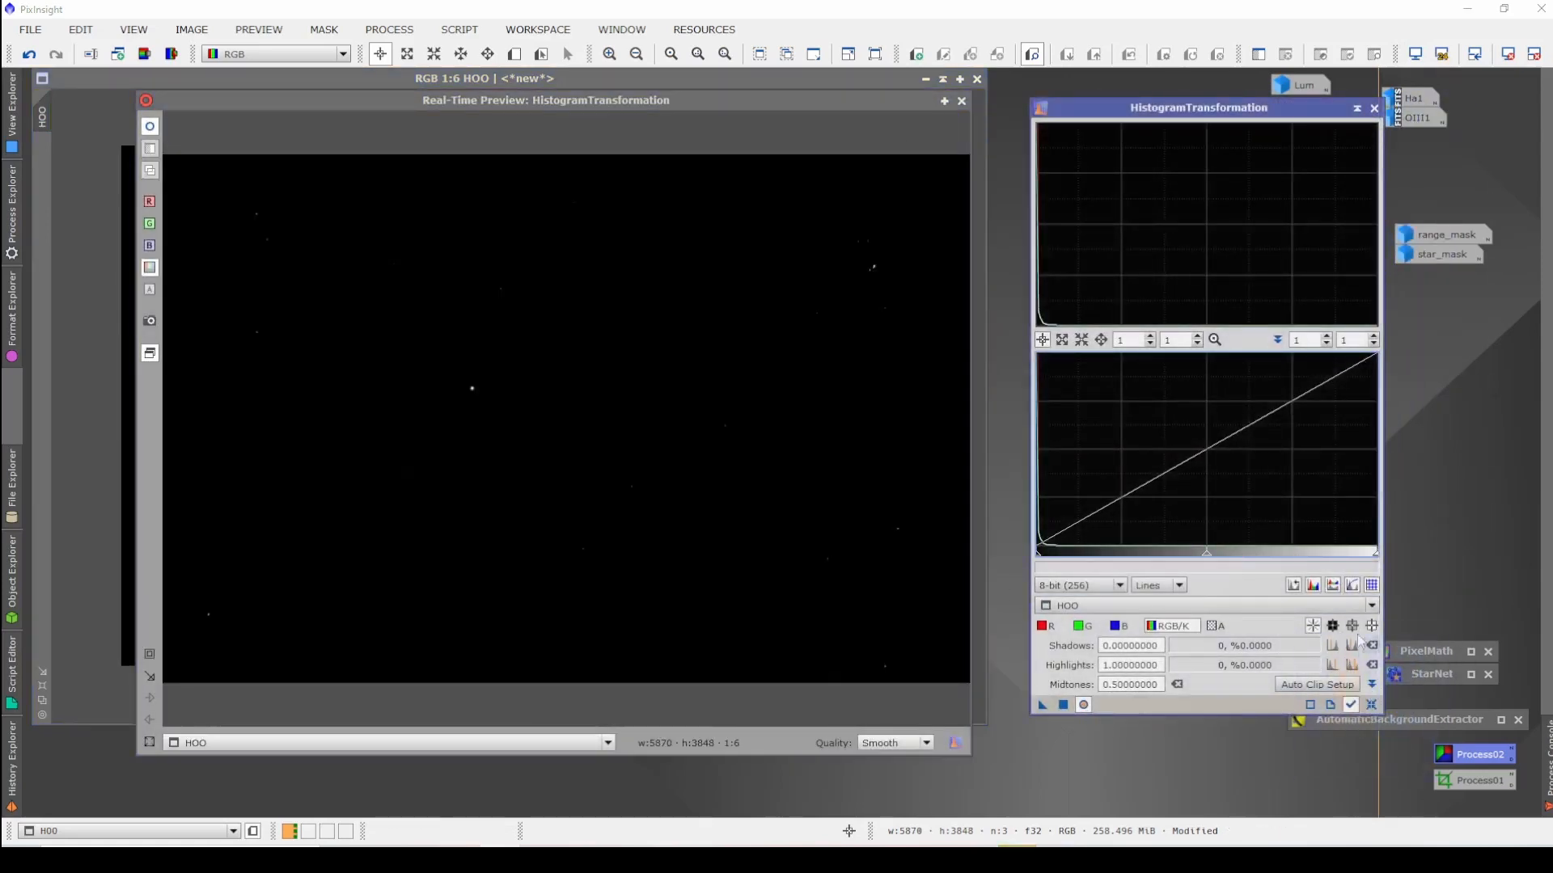
left_click_drag(1207, 553, 1048, 558)
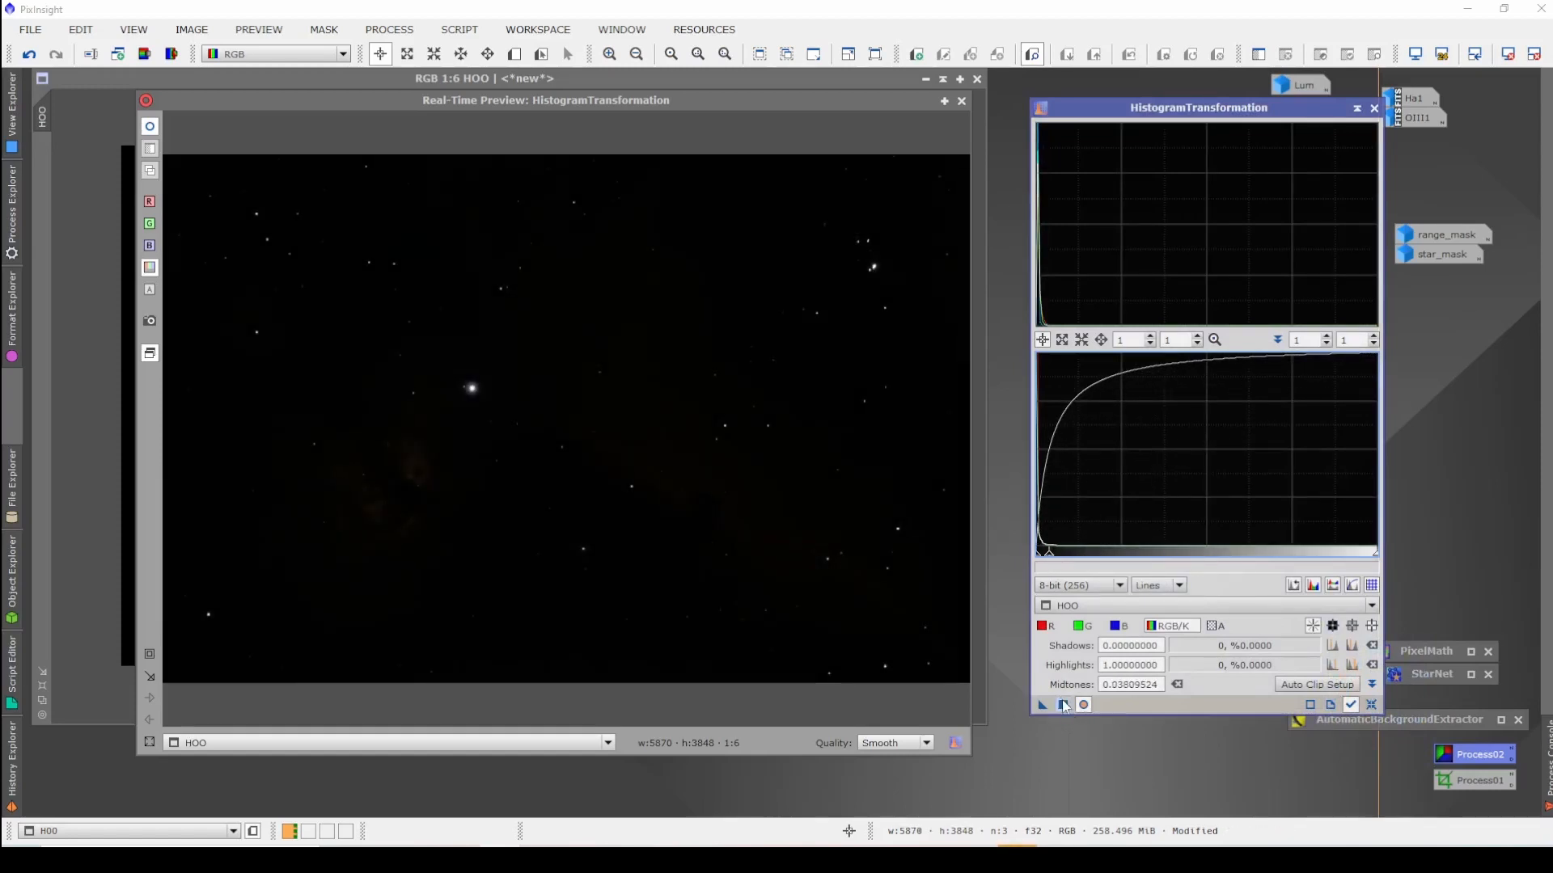
left_click(1084, 705)
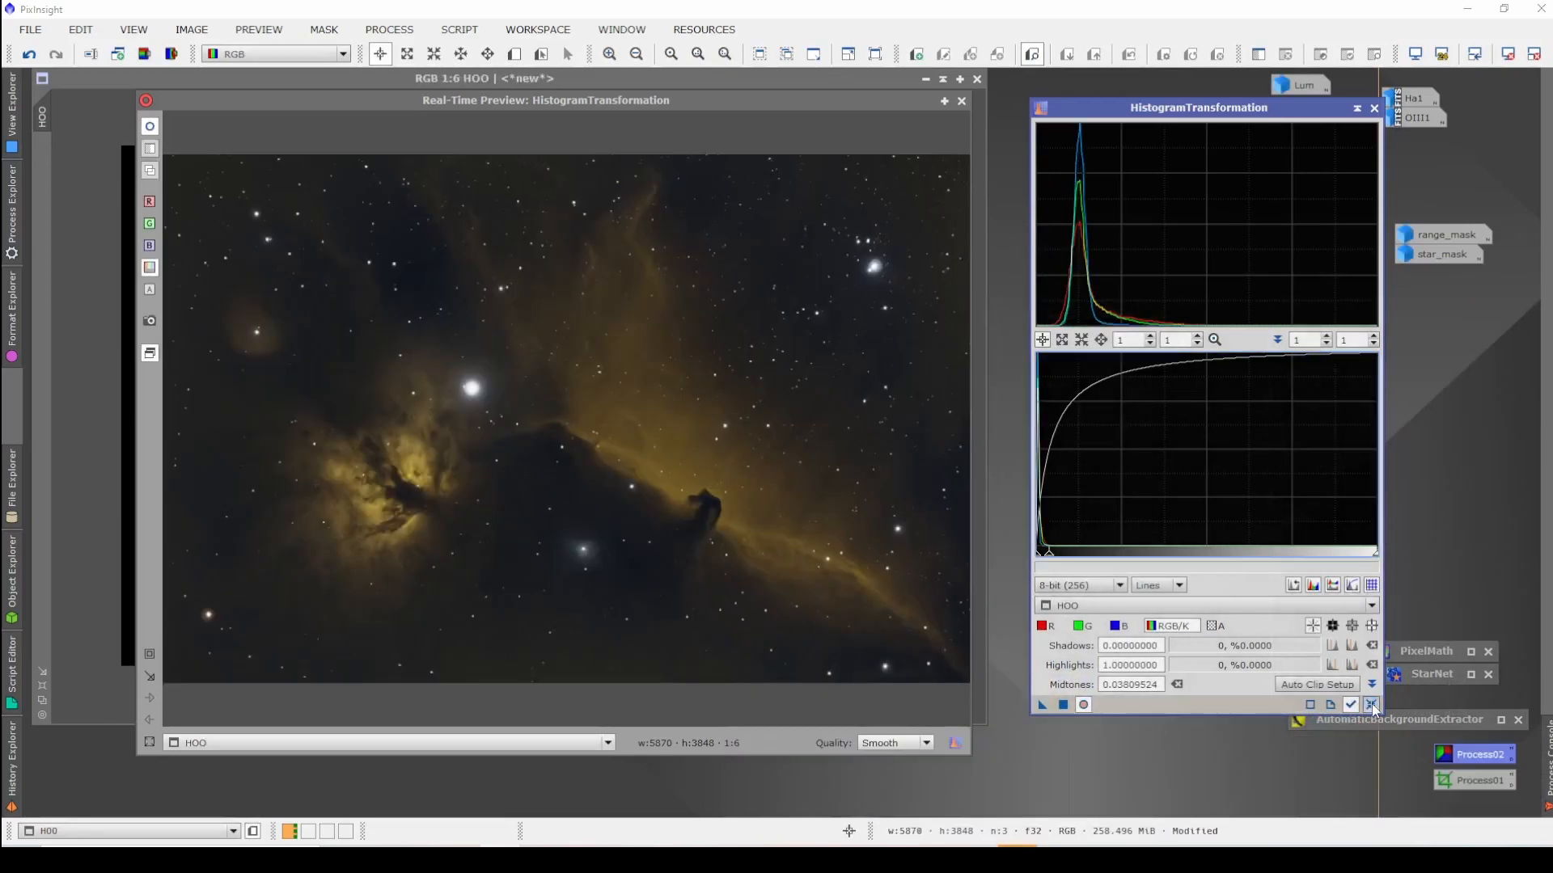
left_click(1371, 704)
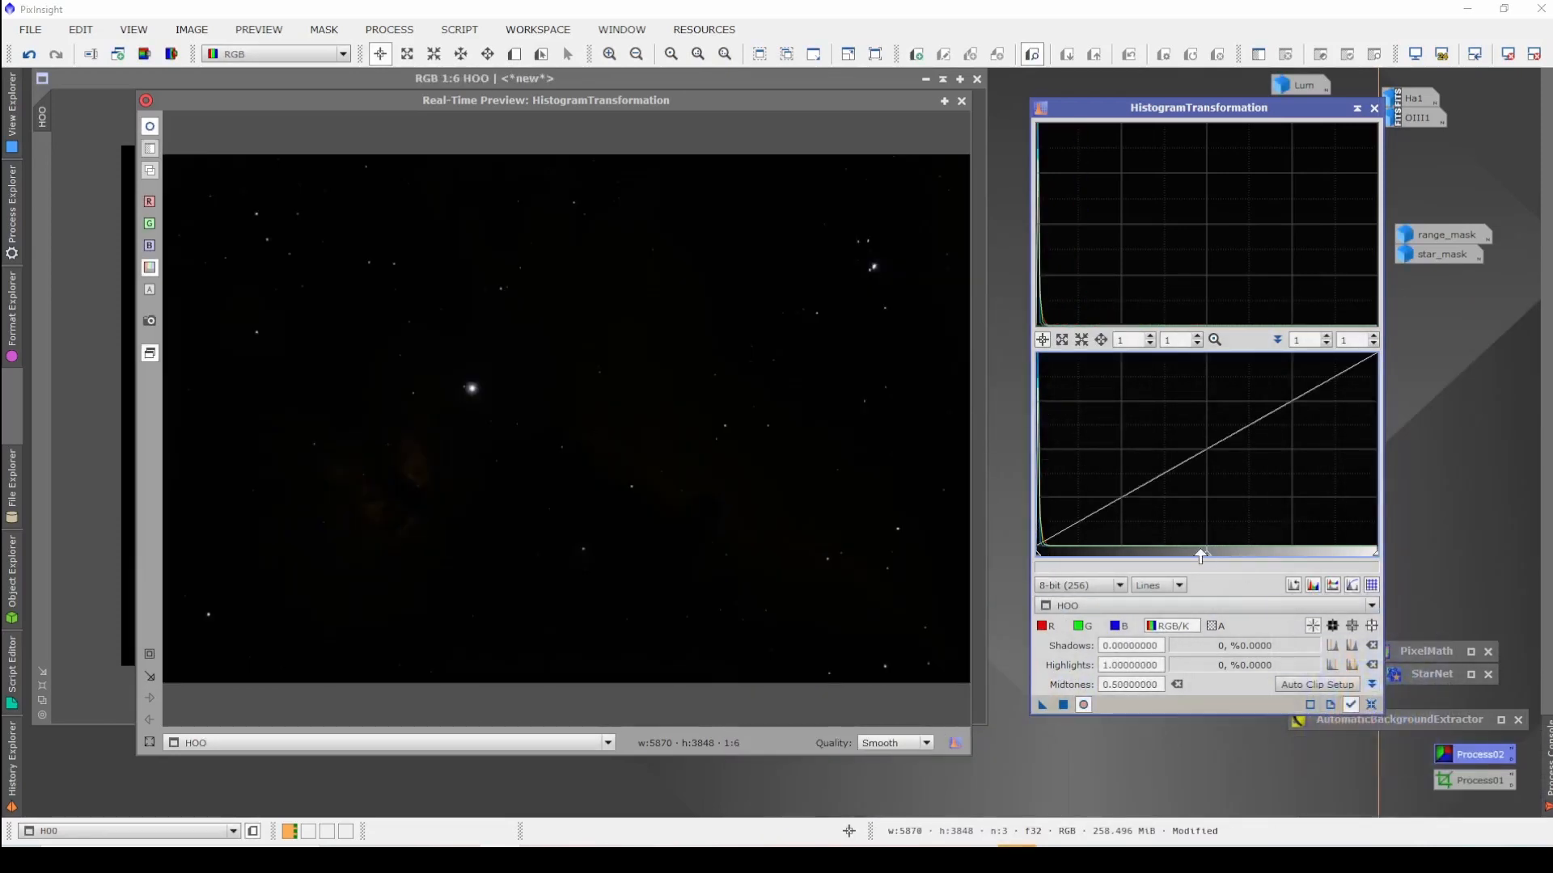
Step: Stretch HOO a second time with HistogramTransformation midtones at 0.05 and reset the process settings
left_click_drag(1208, 560, 1053, 558)
left_click(1063, 705)
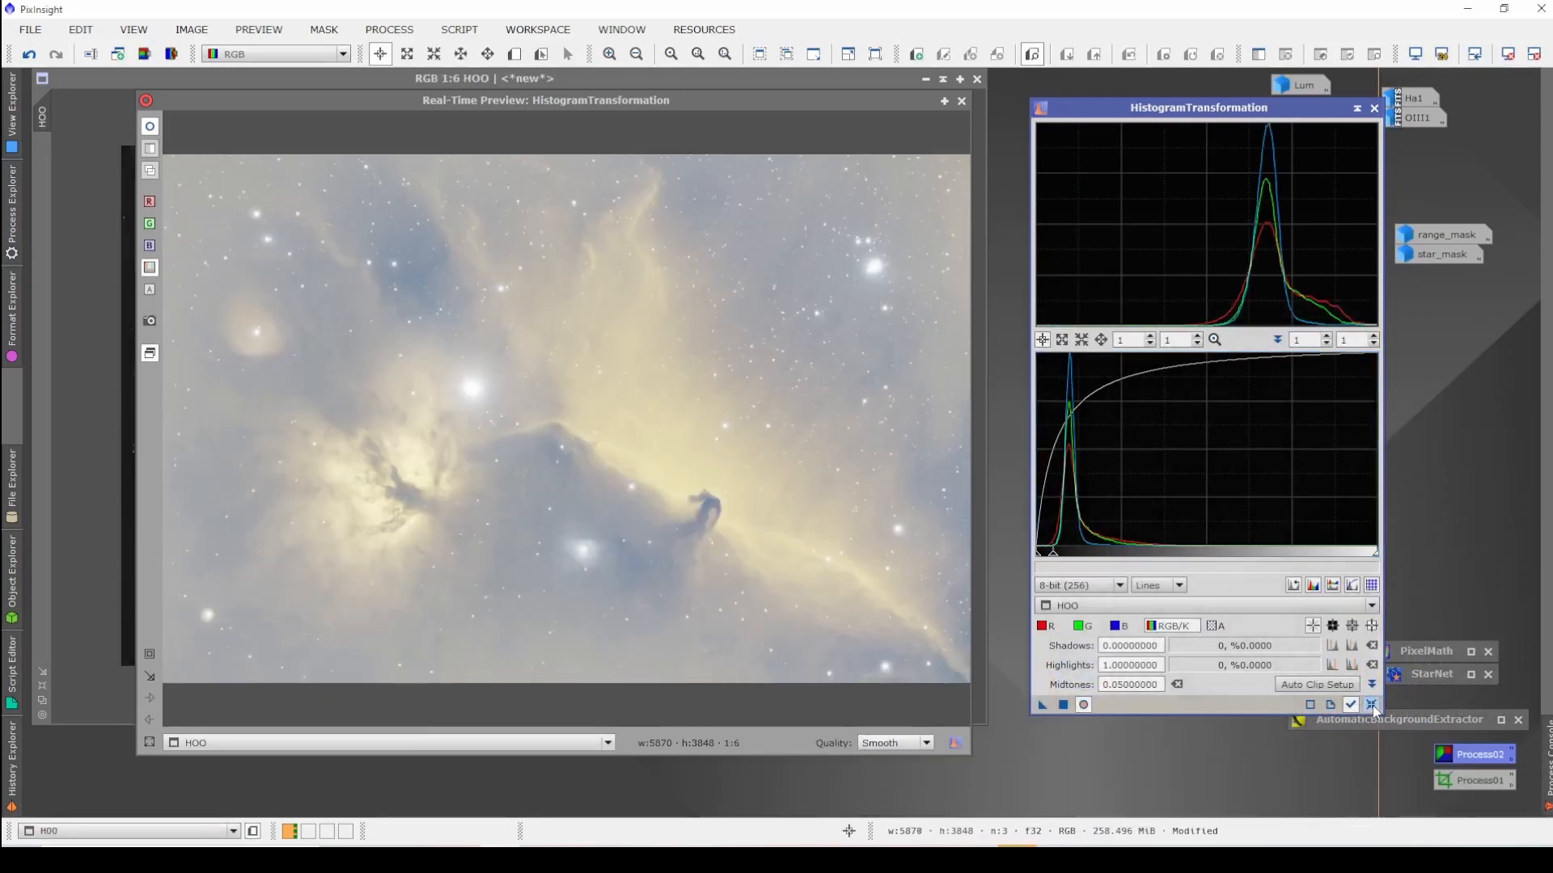
left_click(1371, 704)
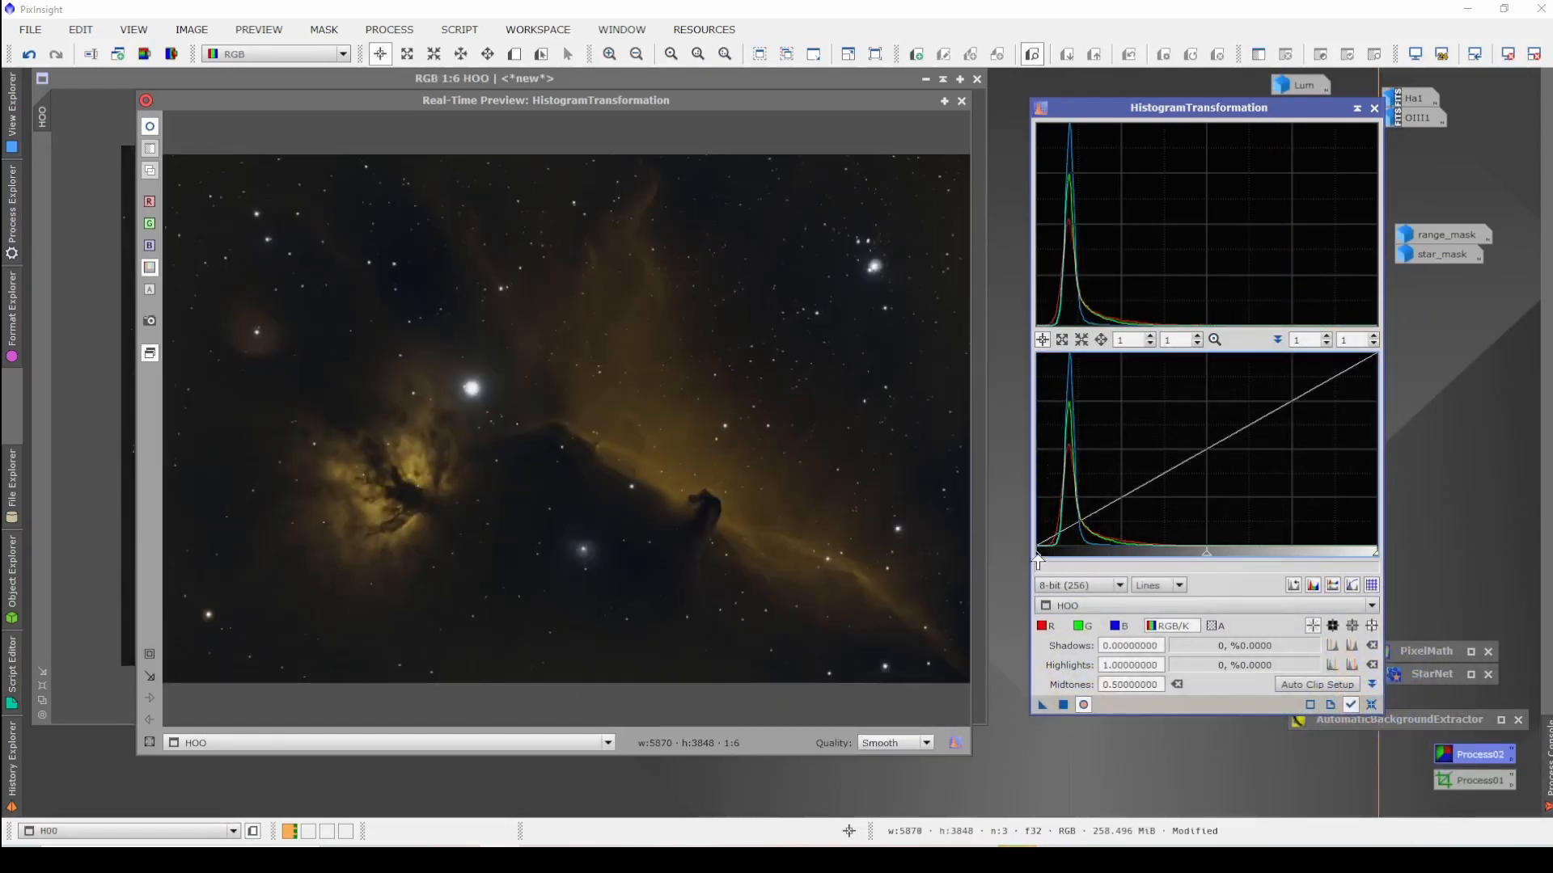
Step: Apply a third histogram stretch to HOO with shadows about 0.031 and midtones about 0.334, and reset the settings
left_click_drag(1037, 557, 1046, 556)
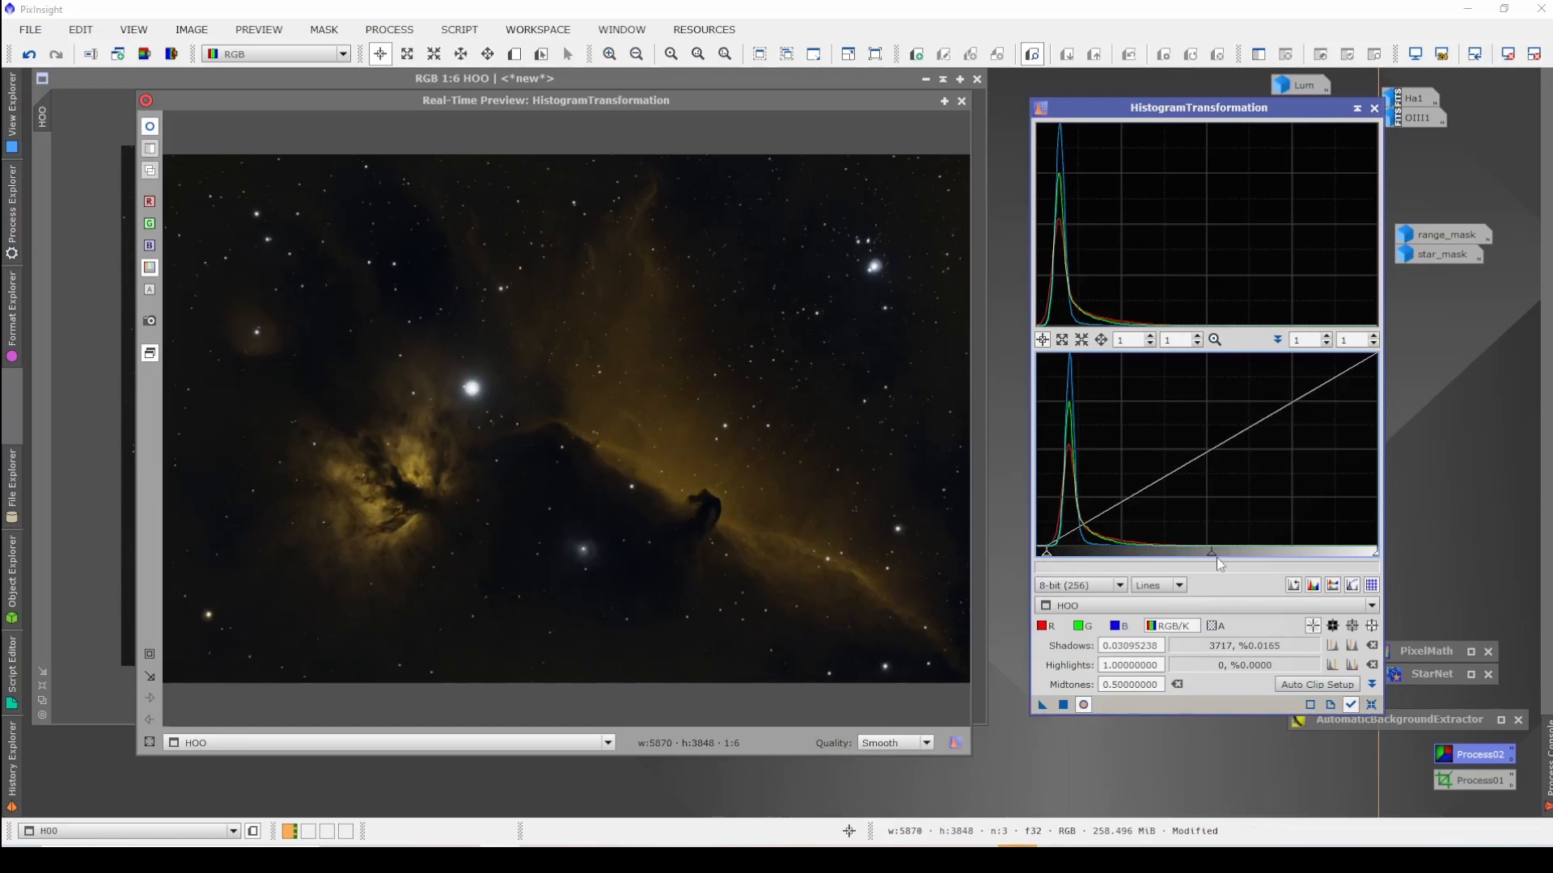
left_click_drag(1211, 558, 1155, 557)
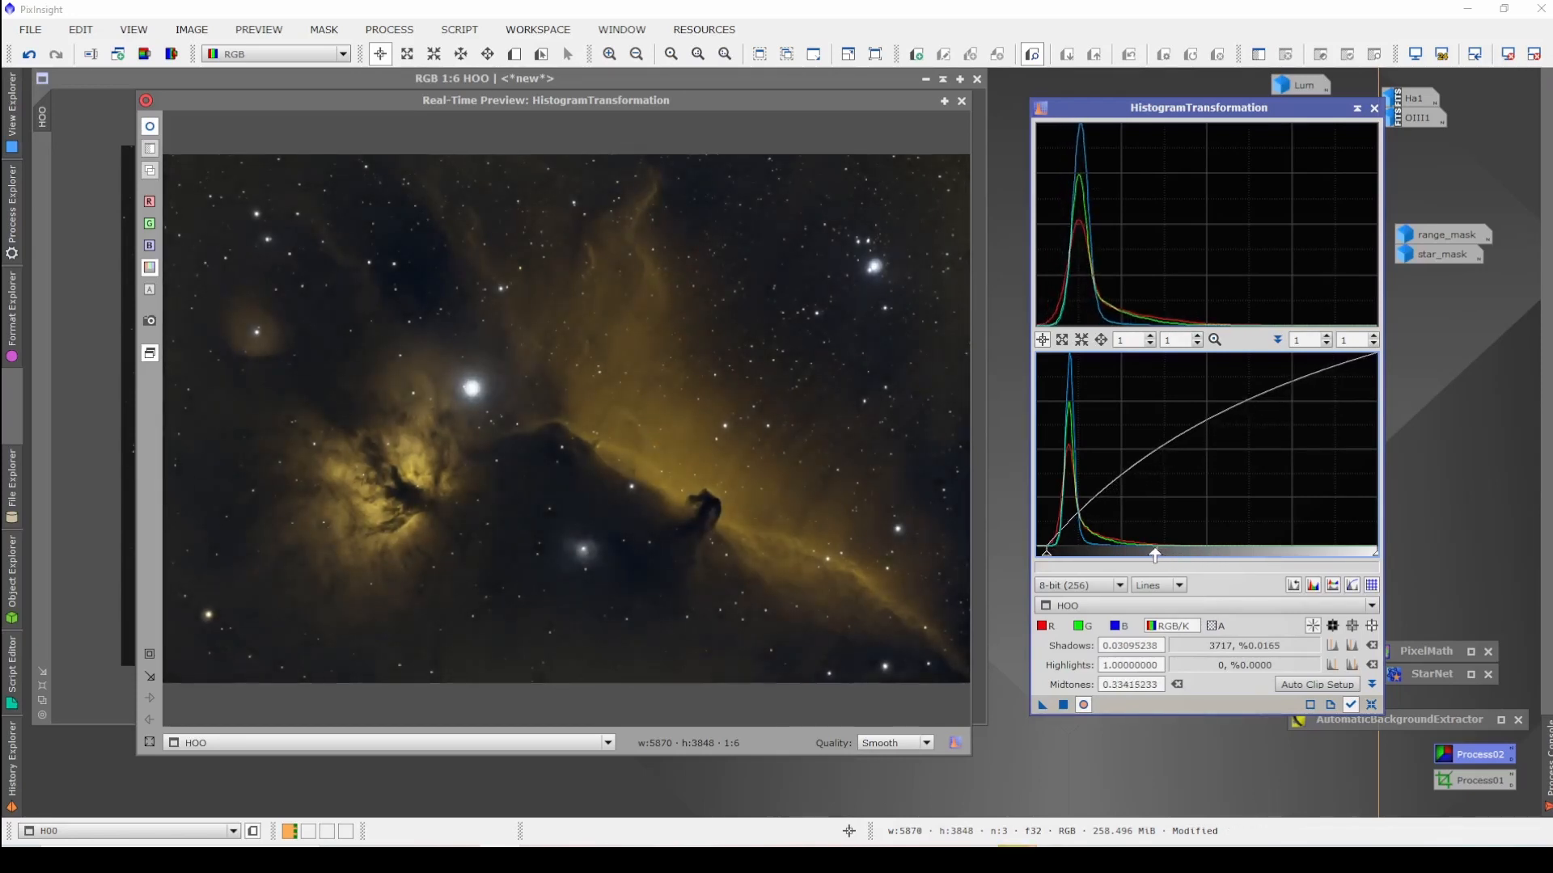
left_click(1063, 704)
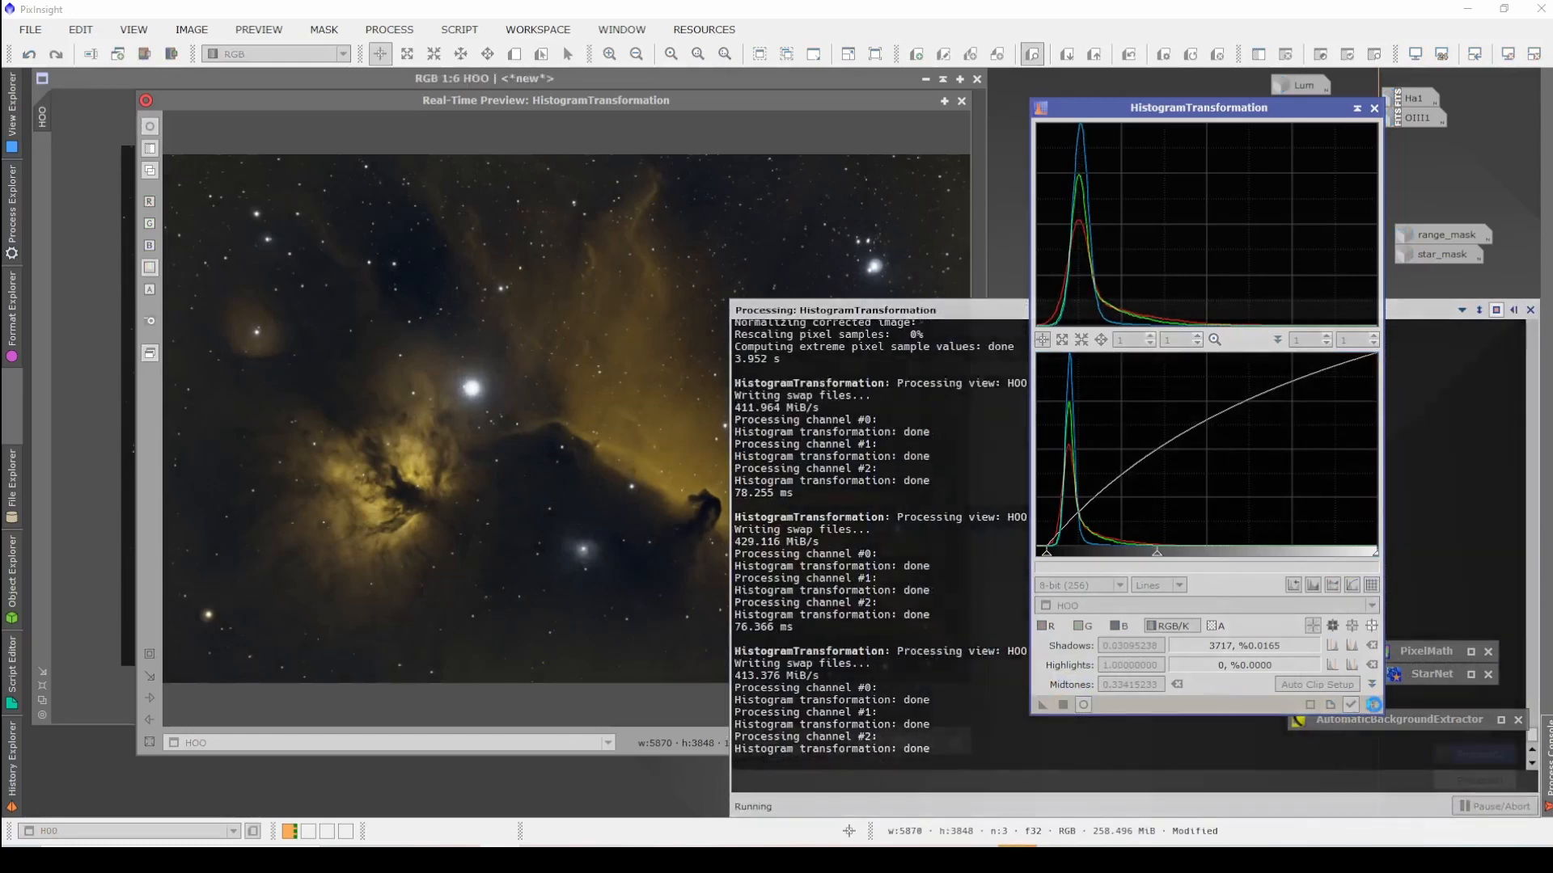
left_click(1373, 705)
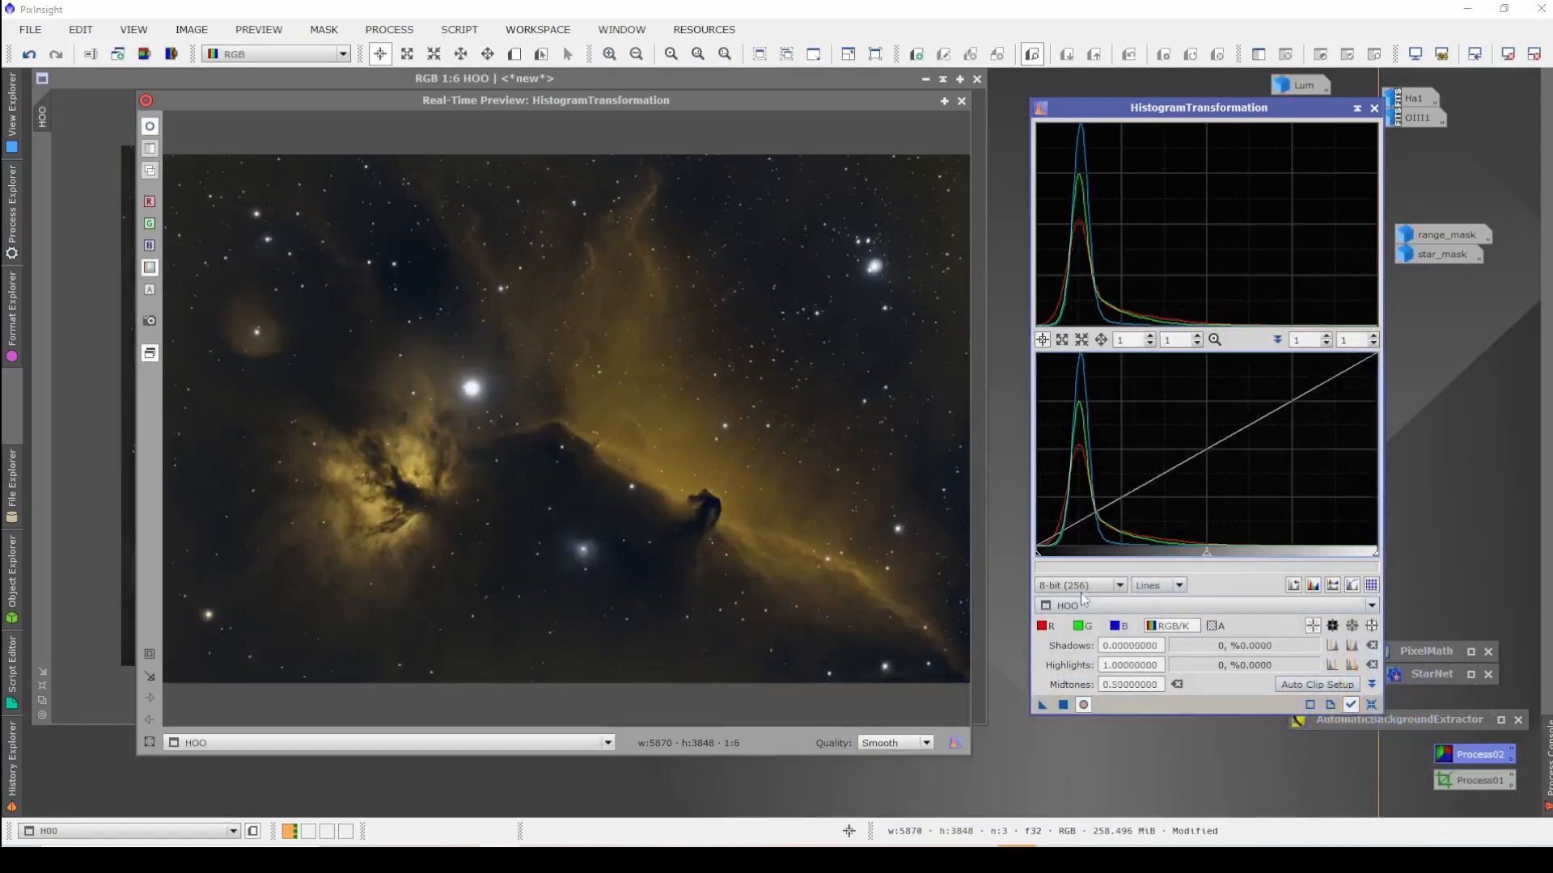
Step: Apply another histogram stretch to HOO with shadows about 0.017 and midtones about 0.375, then put away HistogramTransformation and close its real-time preview
left_click_drag(1040, 558, 1041, 558)
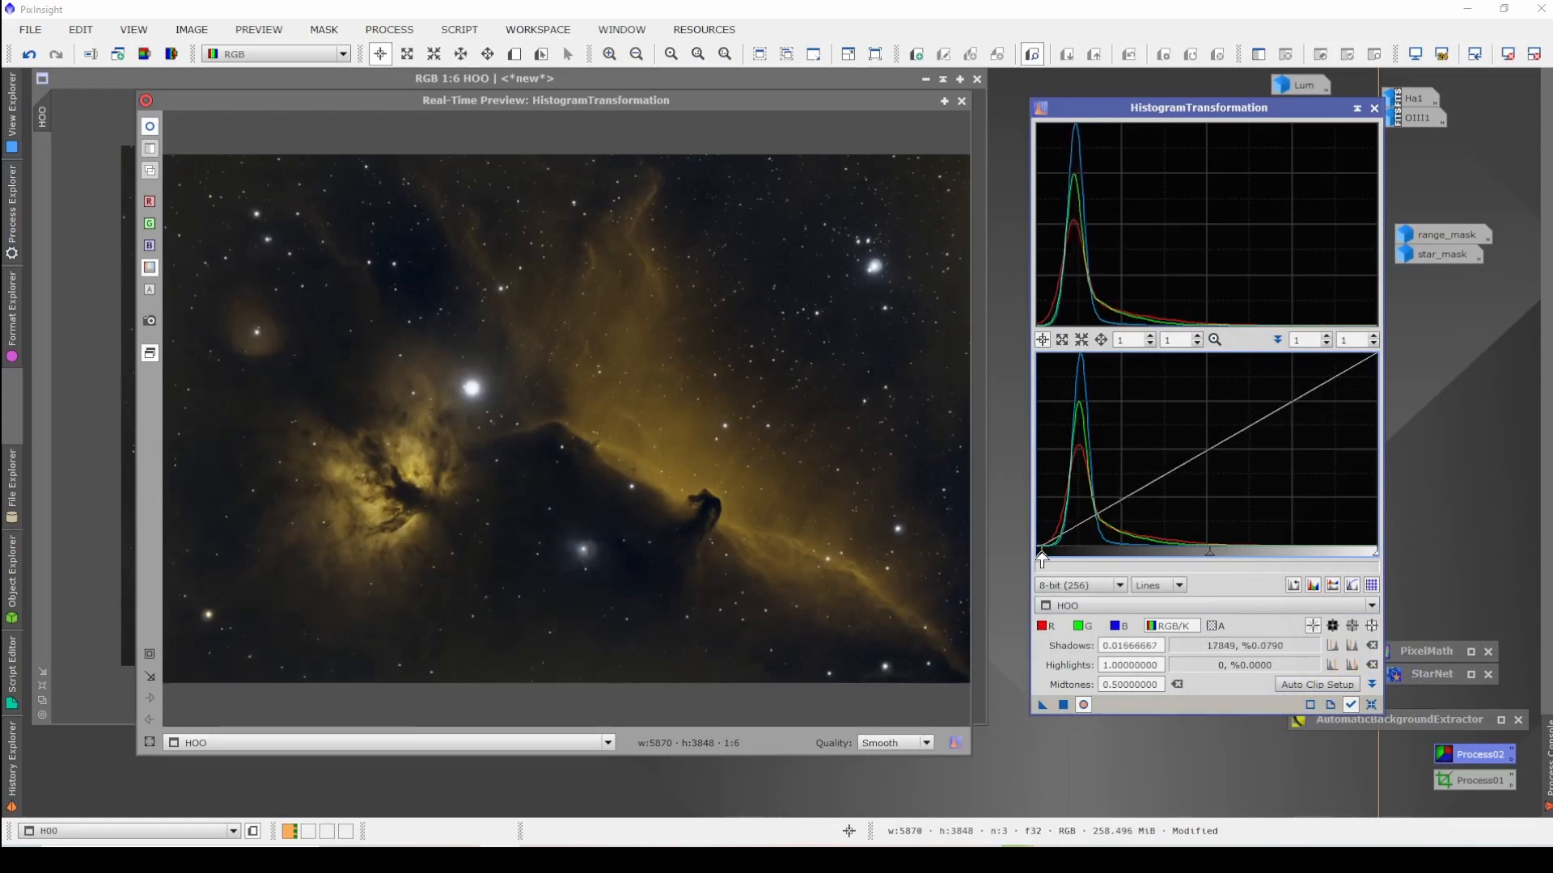
left_click_drag(1208, 559, 1169, 555)
left_click_drag(1186, 540, 1167, 511)
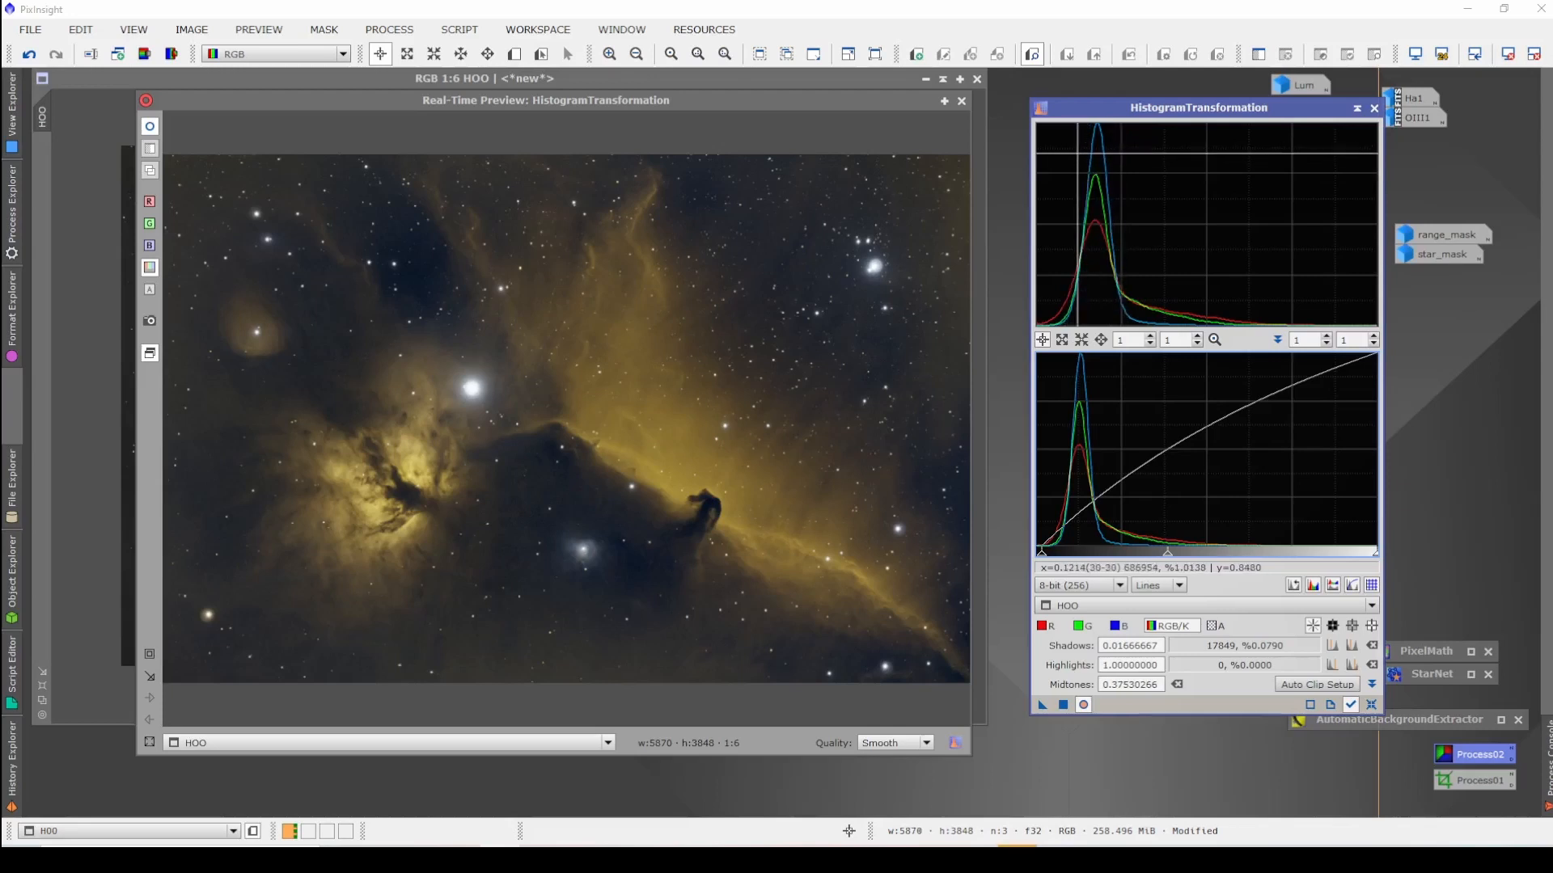
left_click(1063, 705)
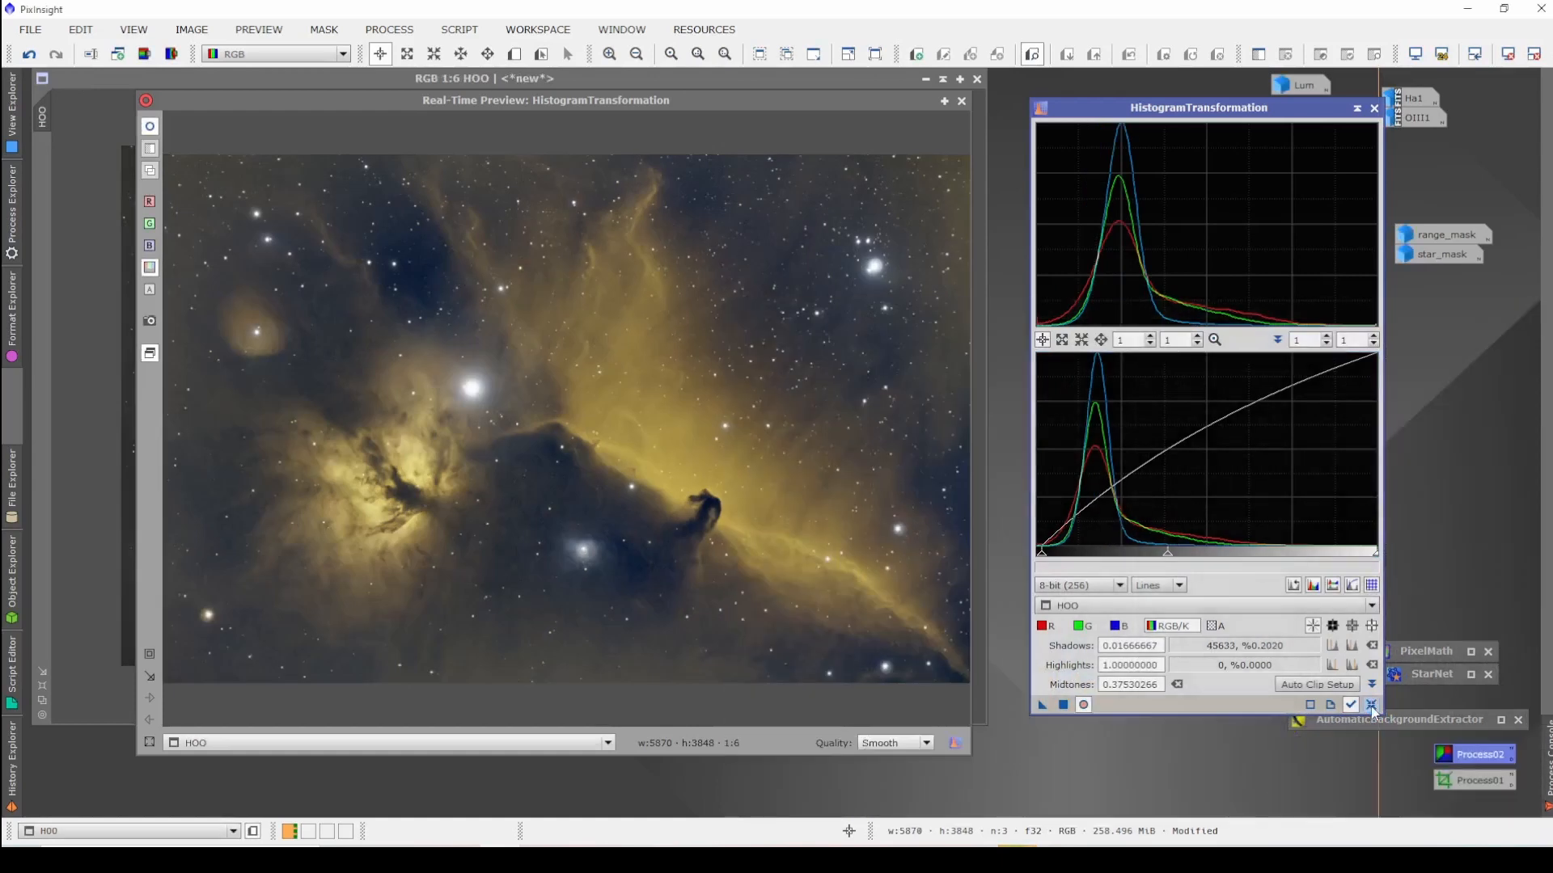
left_click(1370, 706)
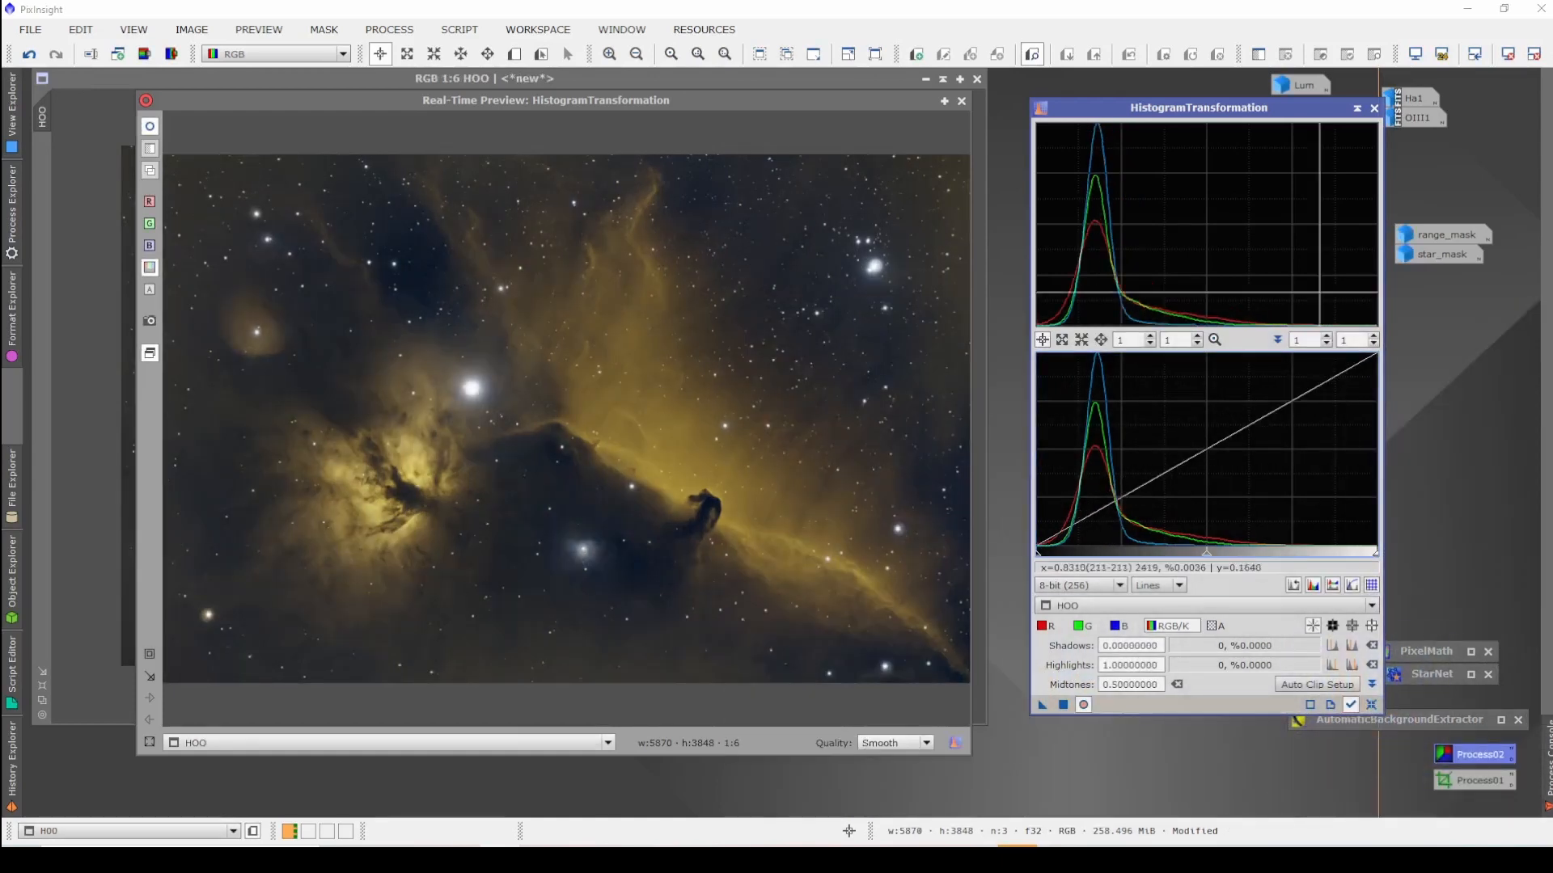
left_click(1374, 108)
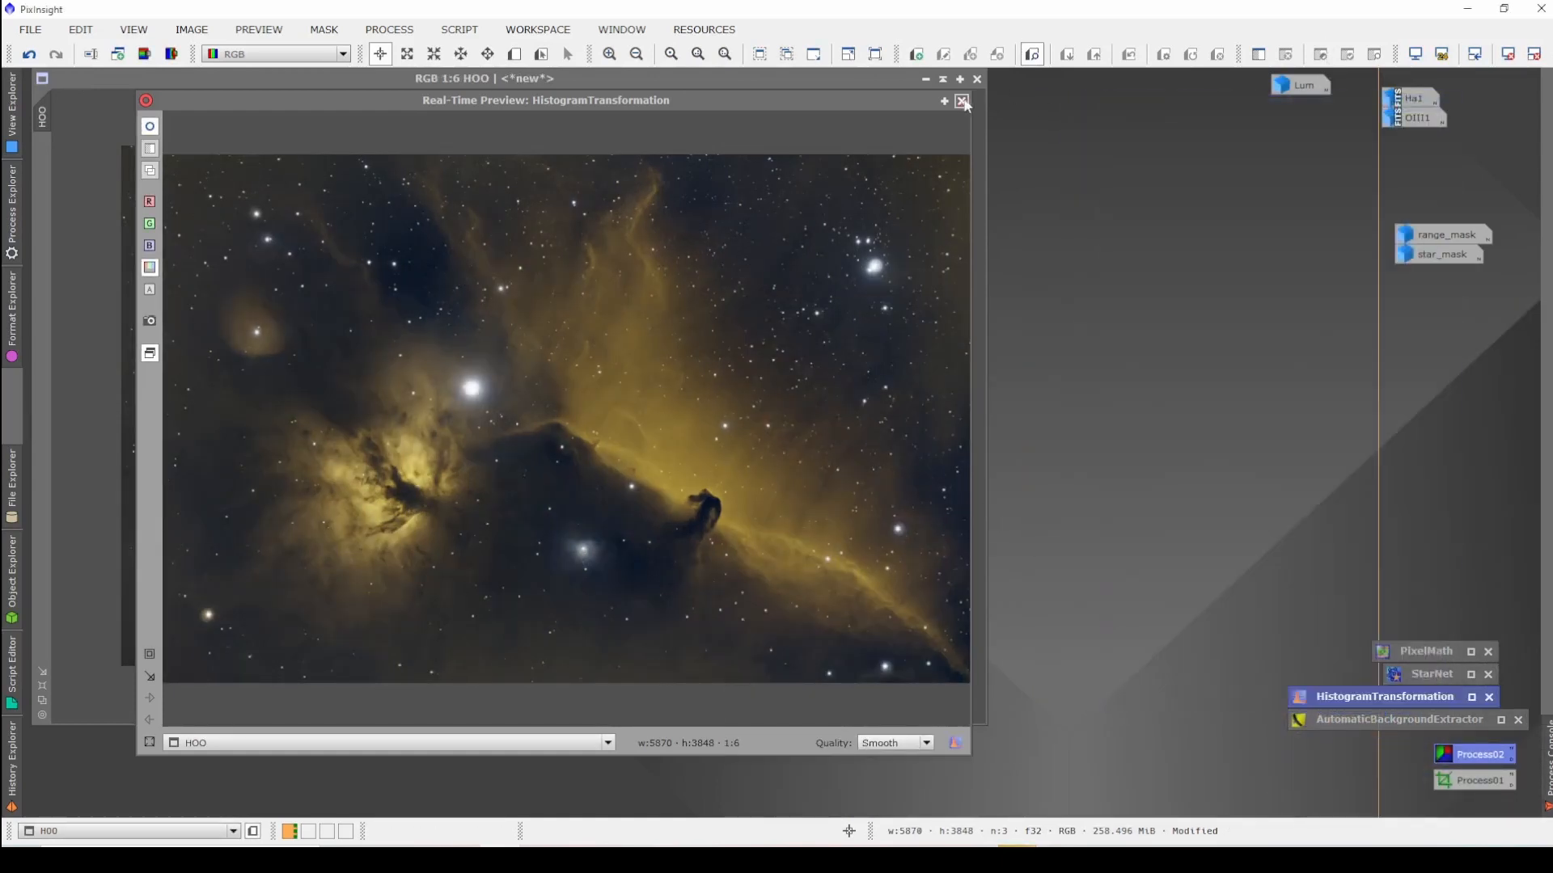
left_click(962, 102)
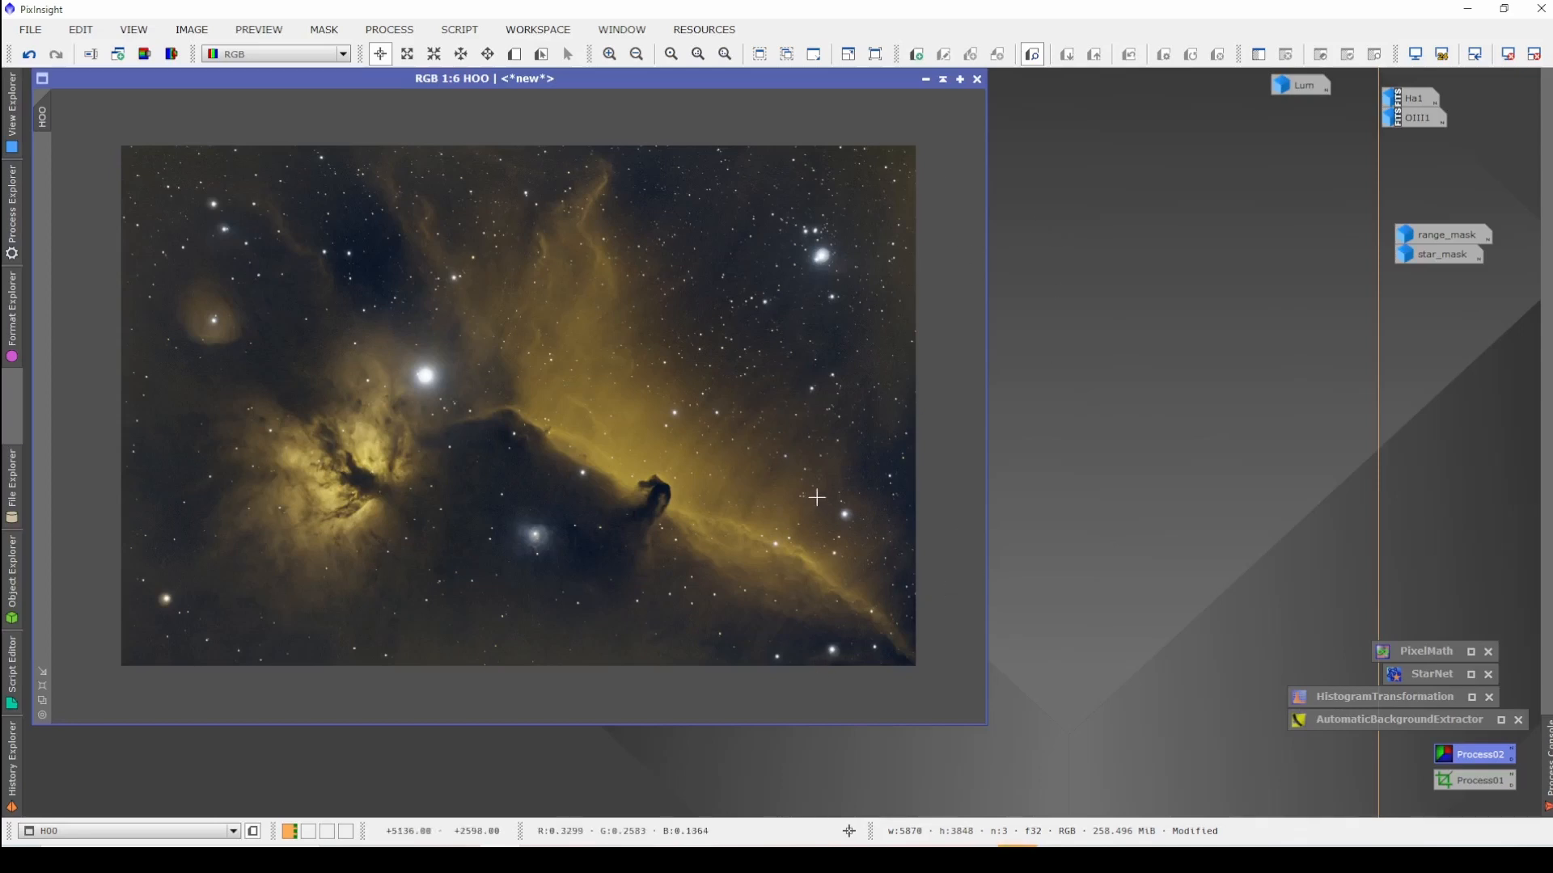
Step: Create a yellow chrominance mask of HOO with the ColorMask script, adding mask blur, and park it as an icon on the workspace
left_click(458, 31)
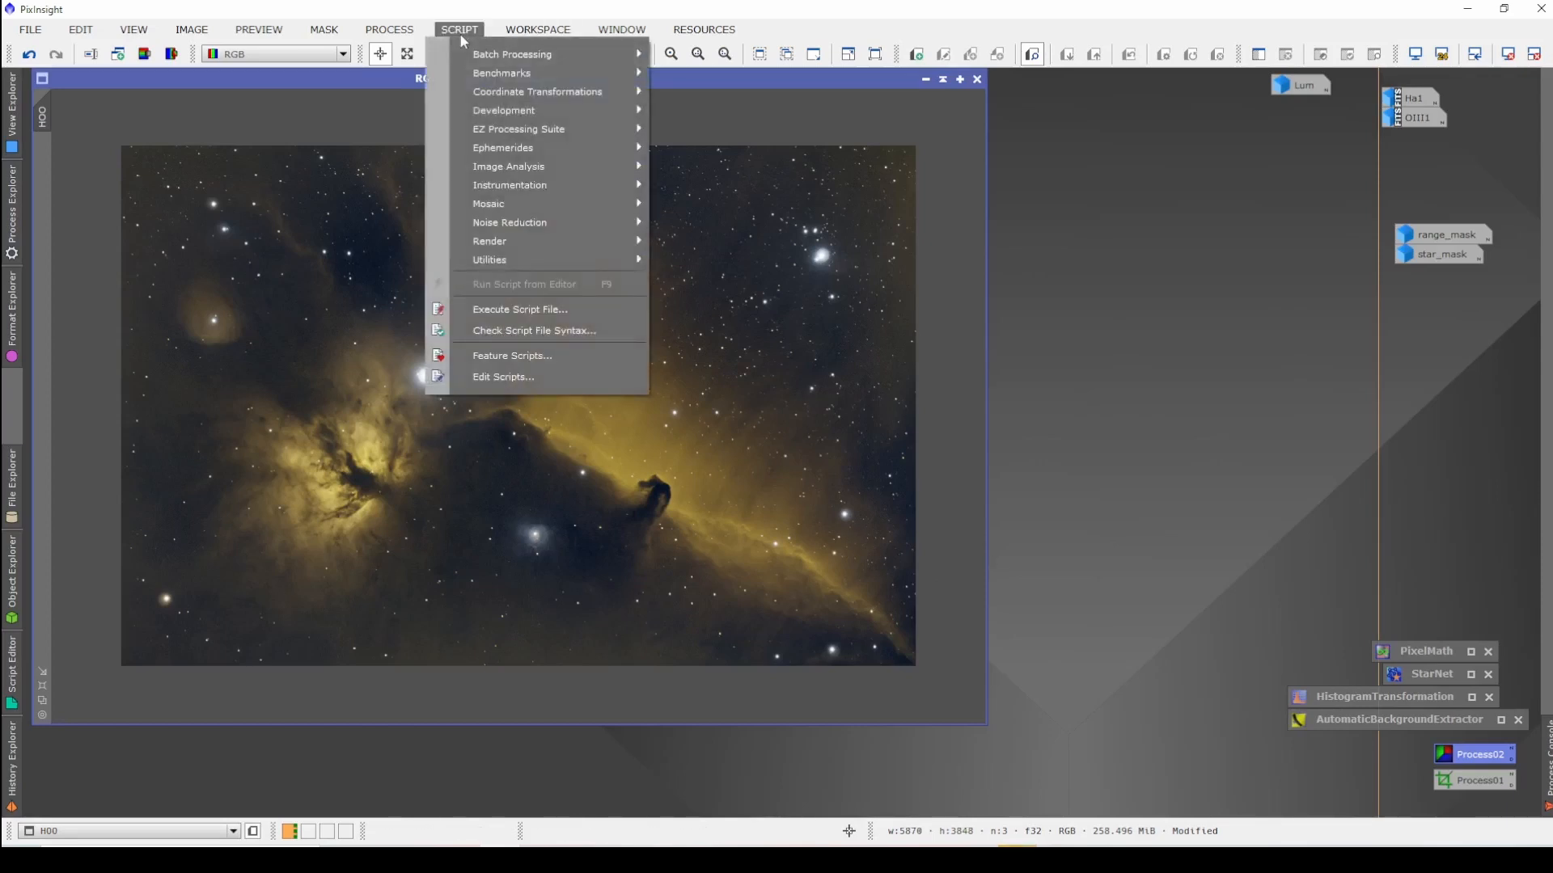
mouse_move(579, 267)
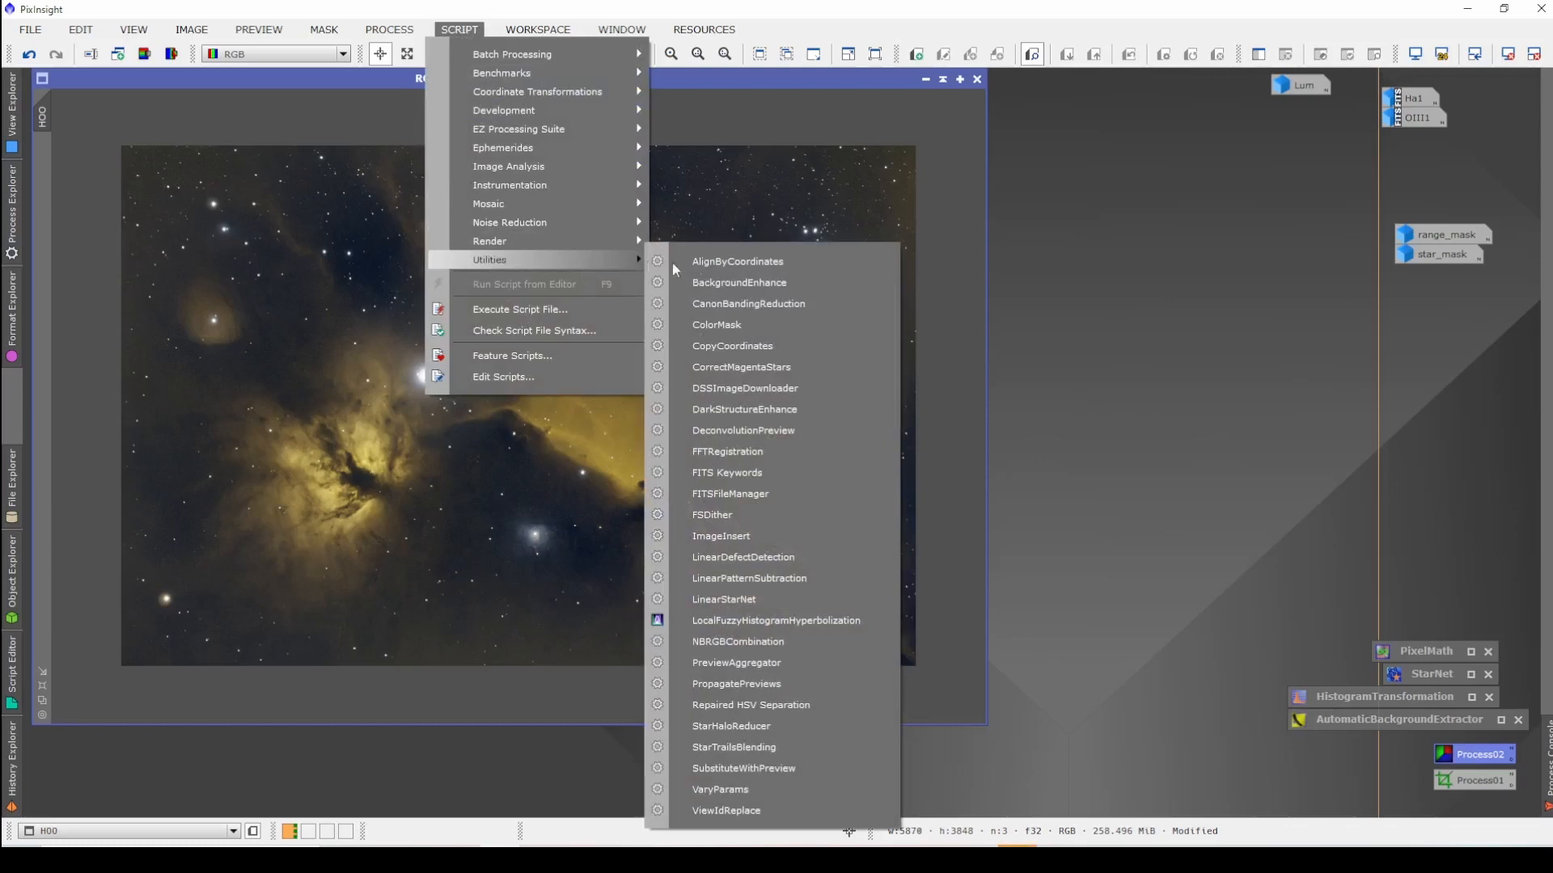
left_click(744, 324)
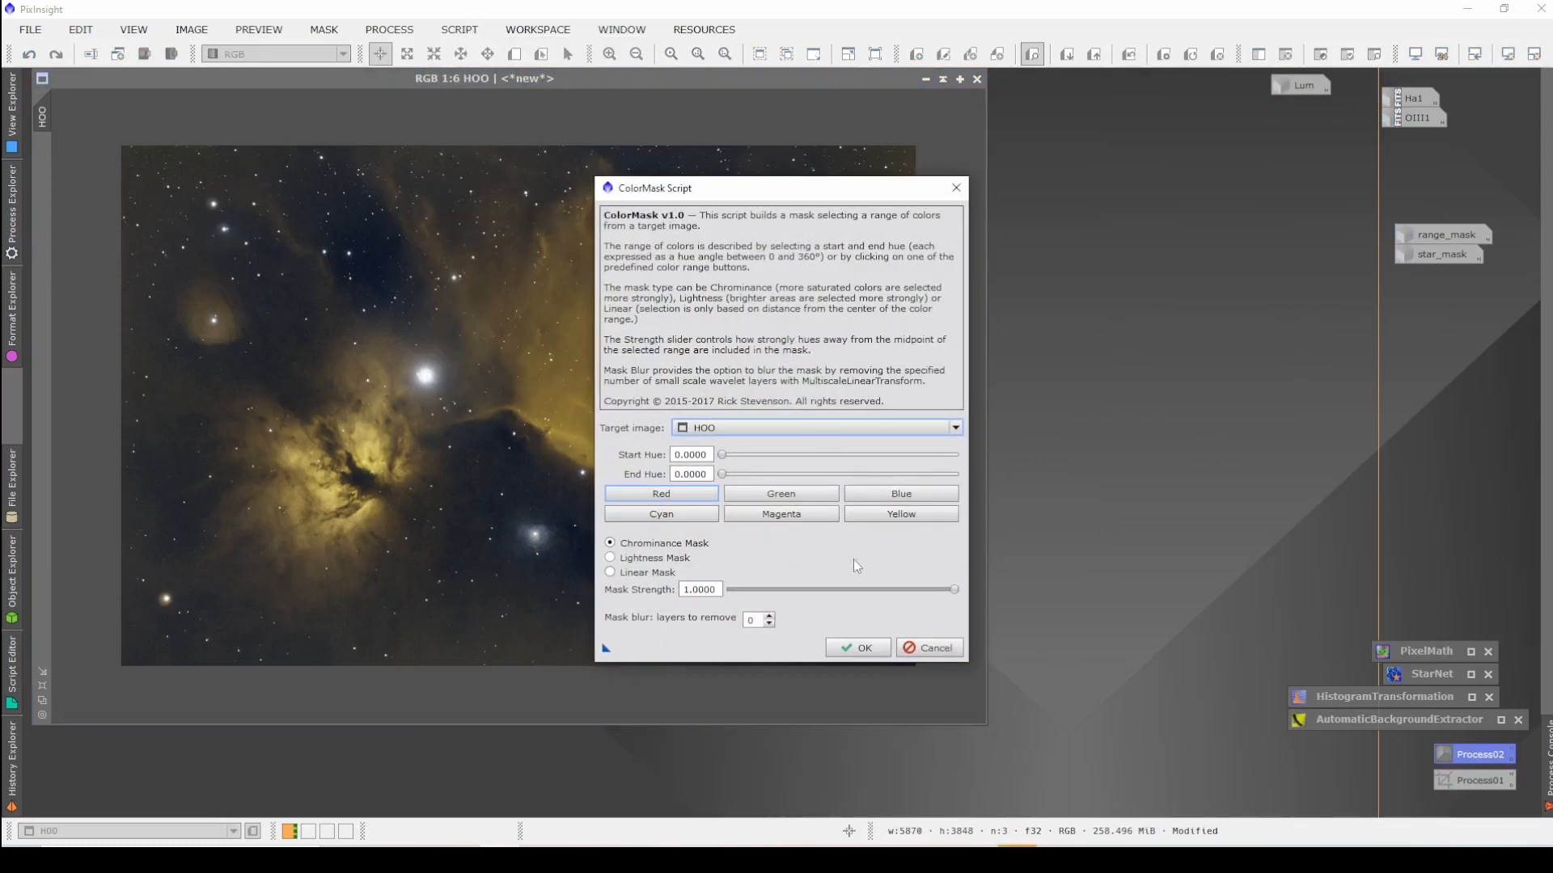
left_click(893, 522)
left_click(770, 617)
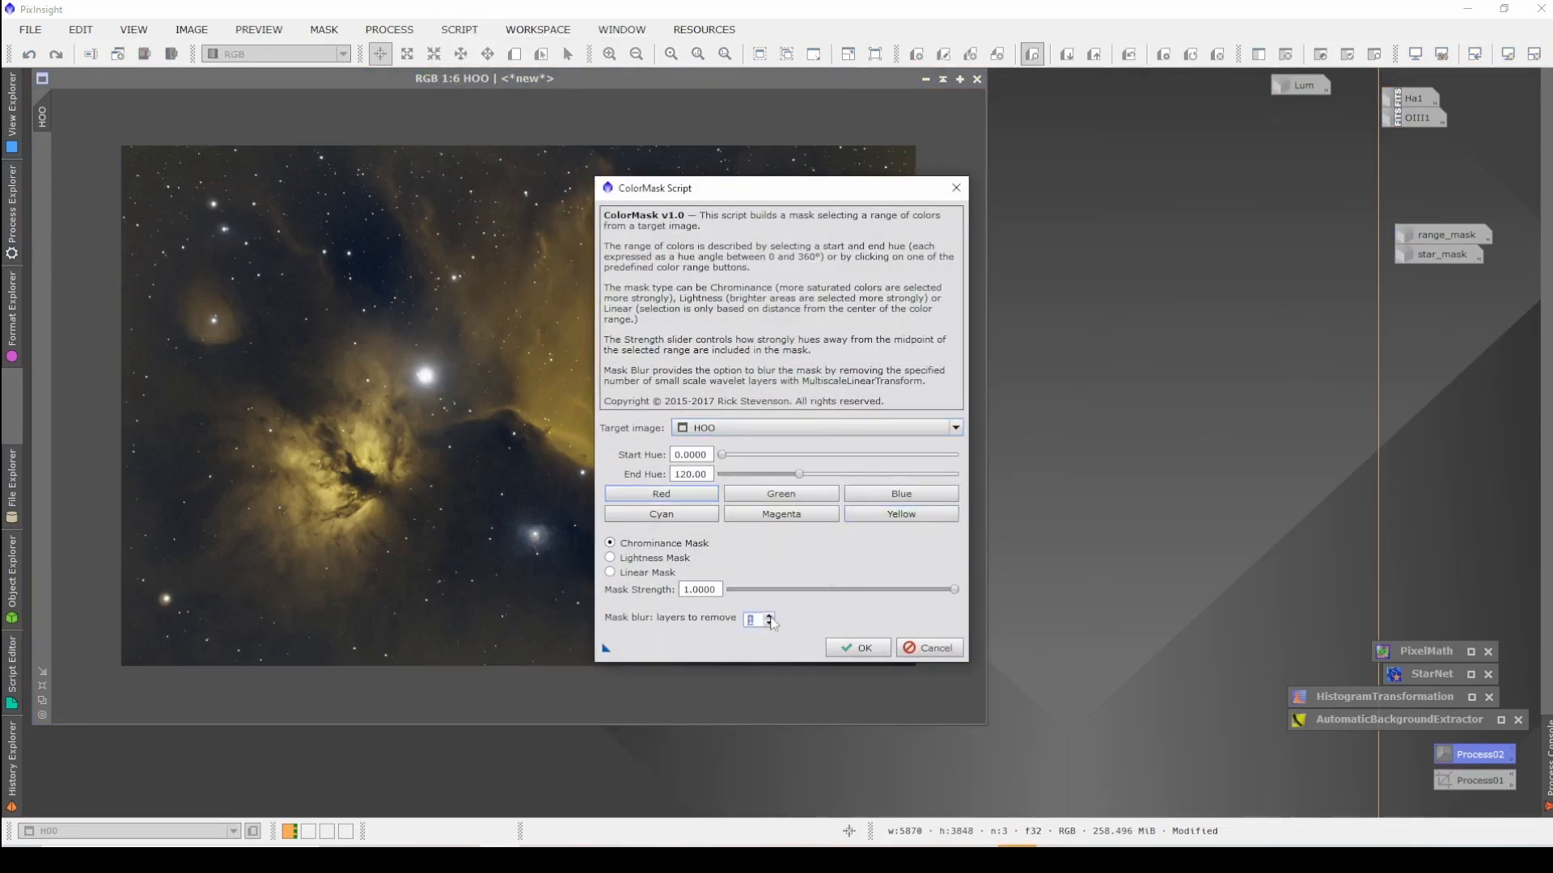
left_click(864, 648)
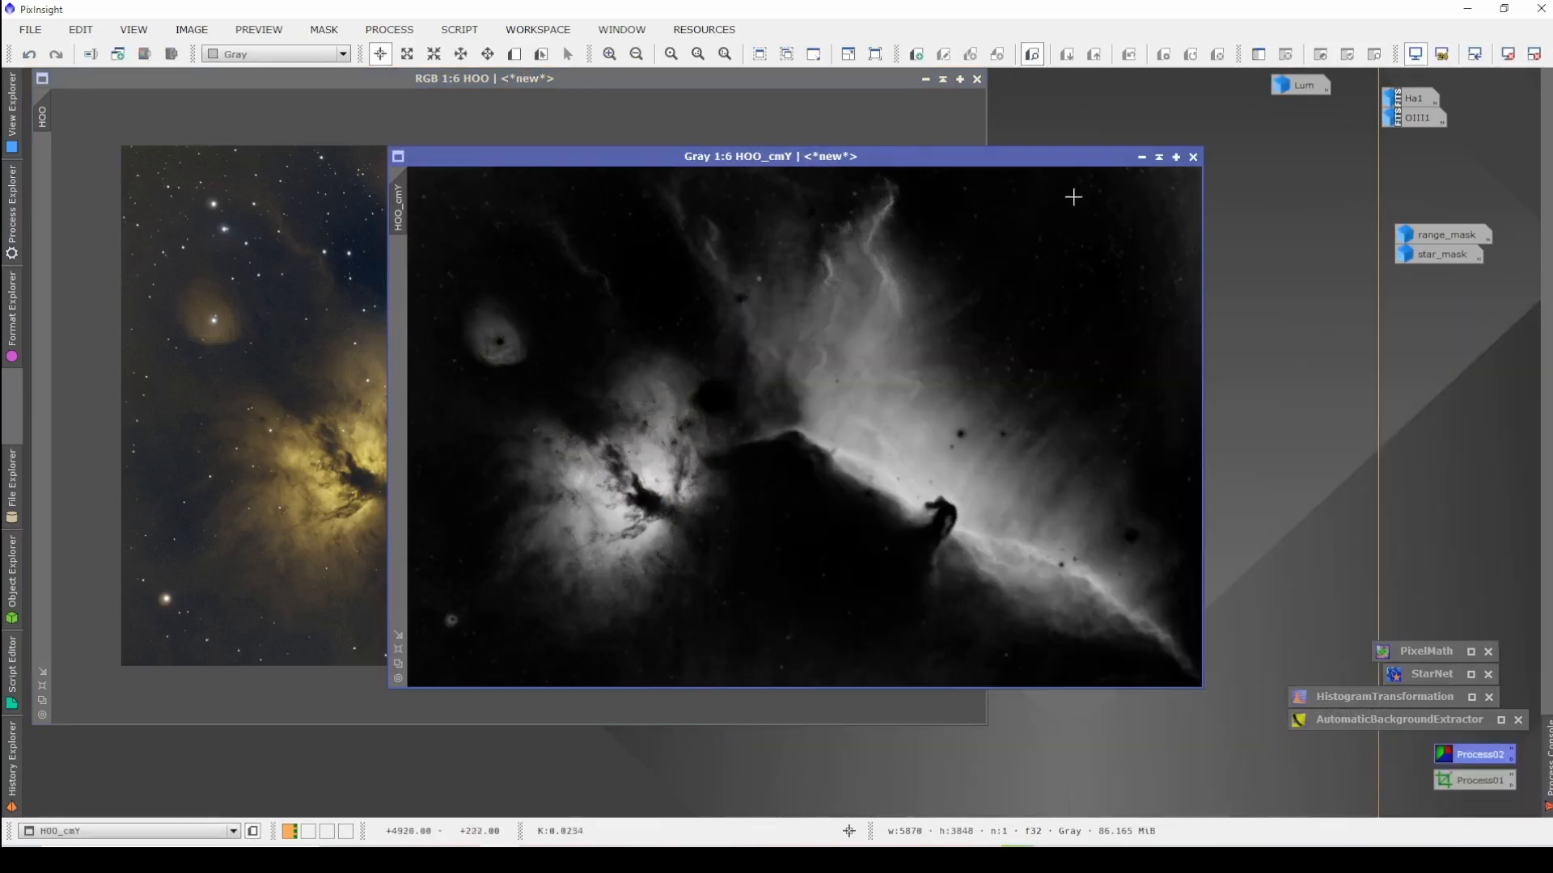
left_click(1141, 157)
left_click_drag(838, 432, 1223, 178)
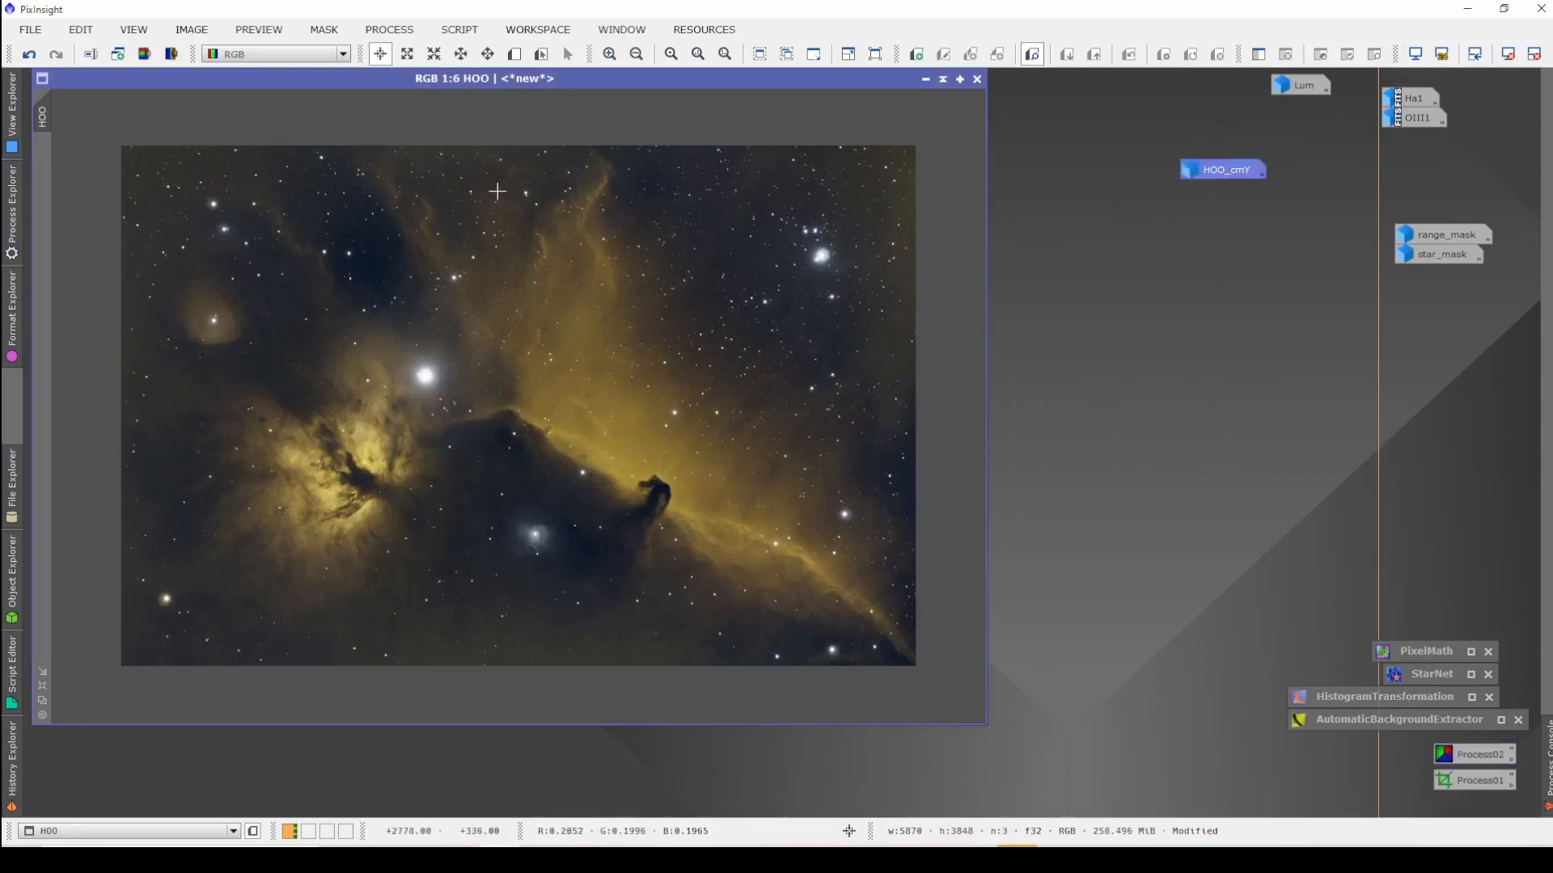
Step: Create a blue chrominance mask of HOO with the ColorMask script, adding mask blur, and move the mask window partly off the HOO image
left_click(460, 29)
mouse_move(564, 258)
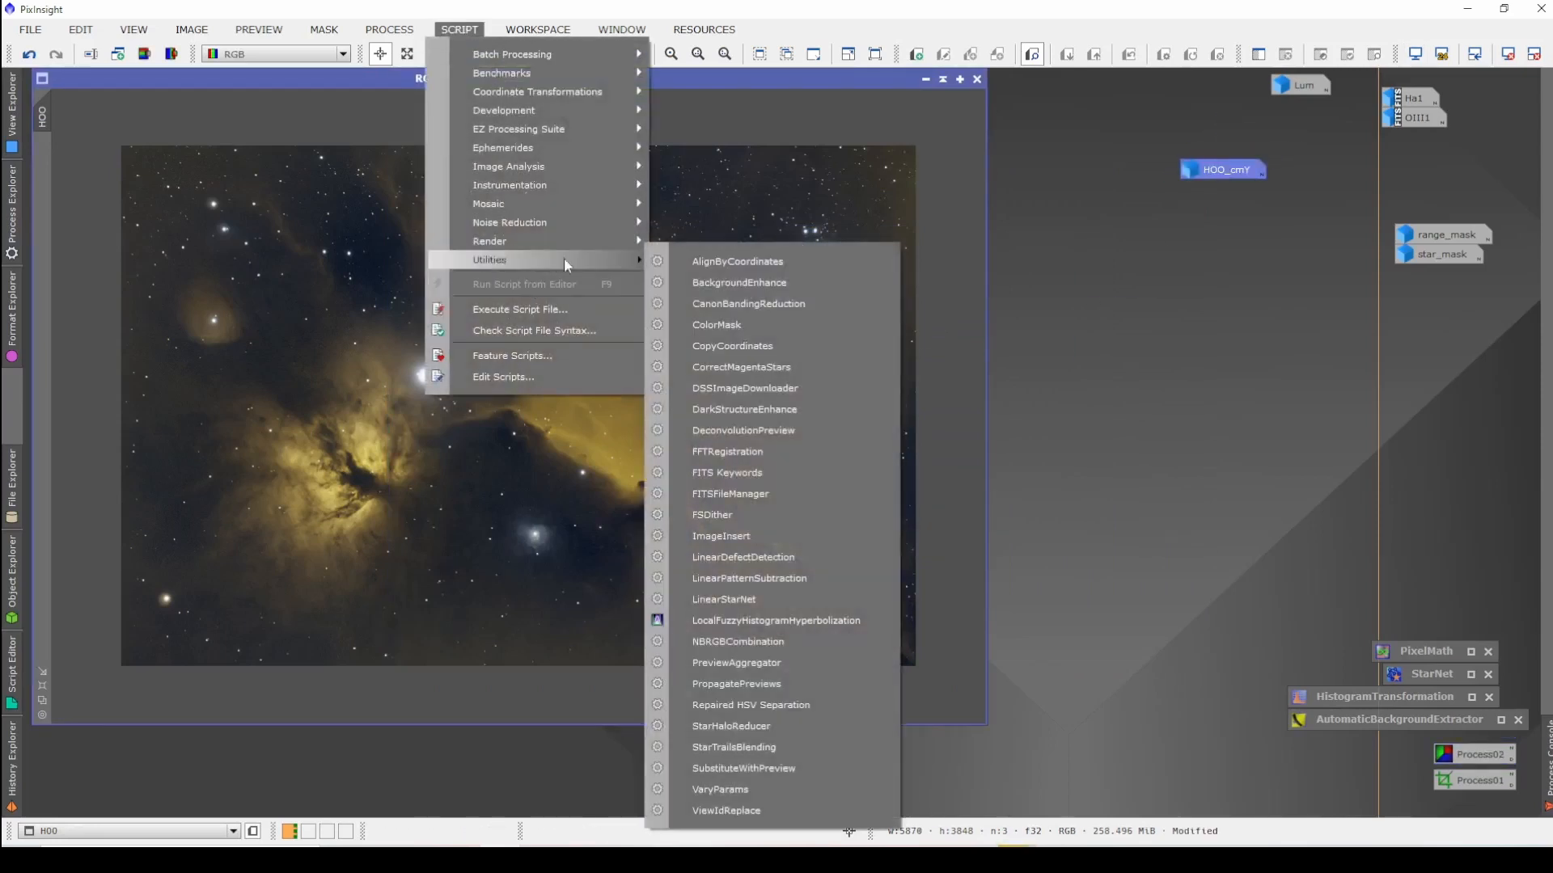
left_click(783, 332)
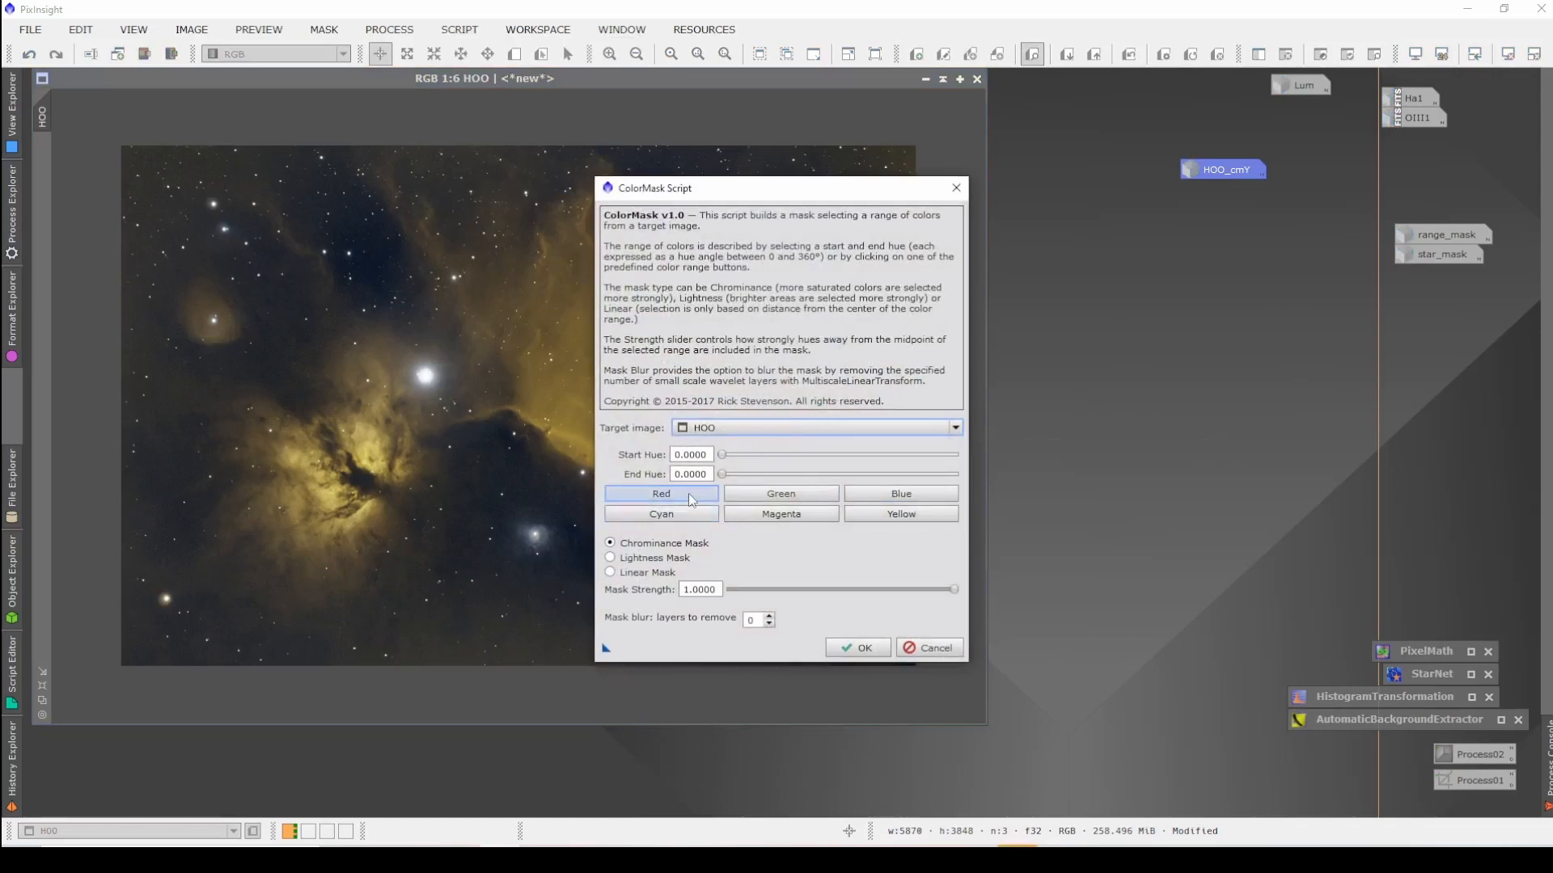
left_click(901, 493)
left_click(770, 618)
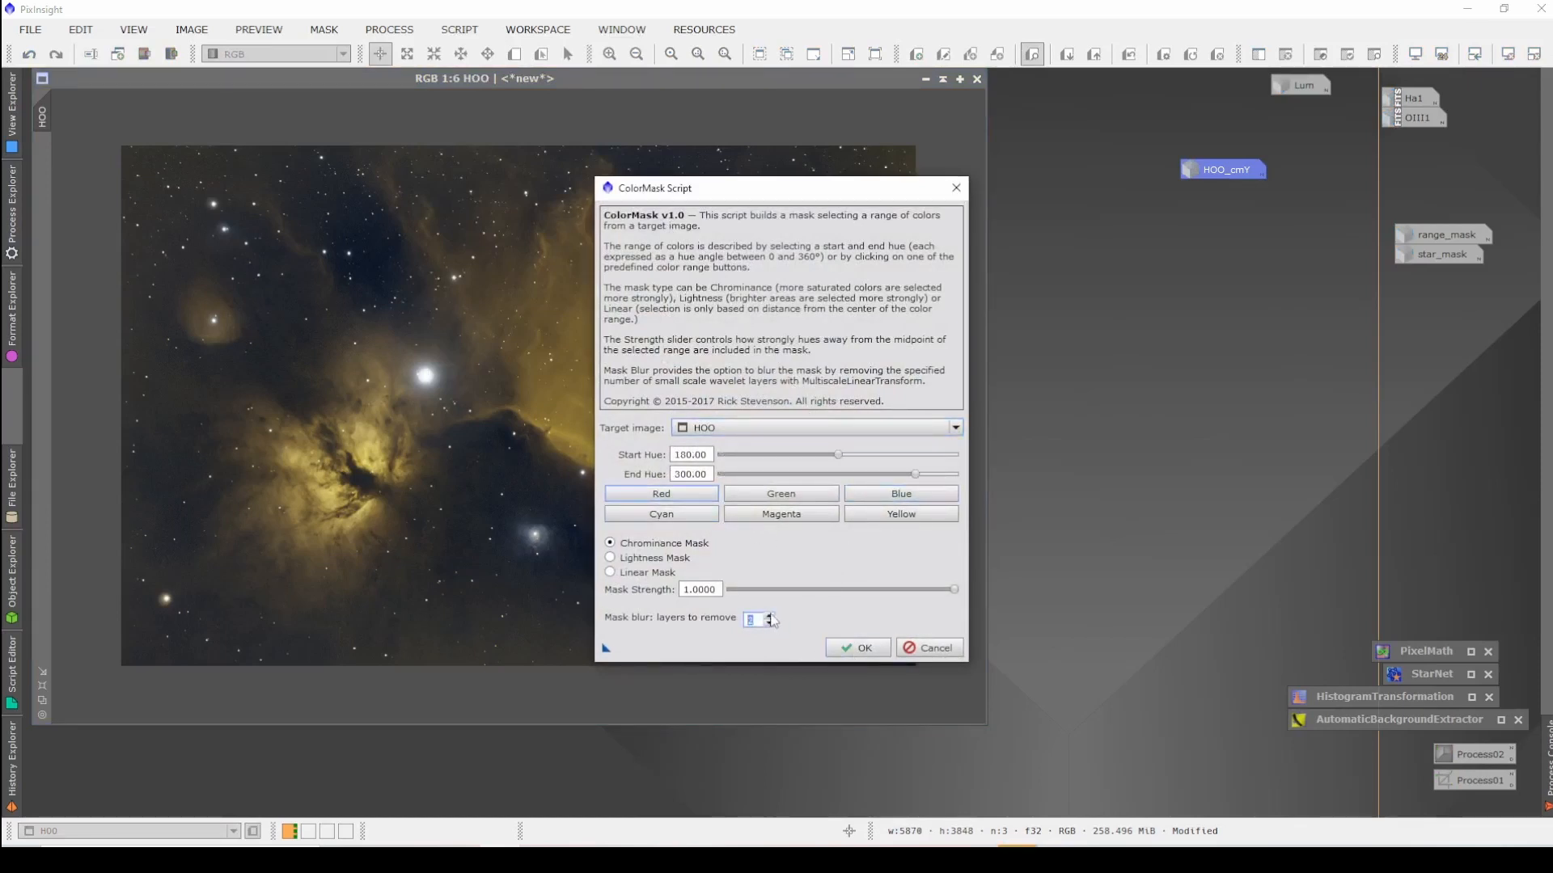
left_click(858, 648)
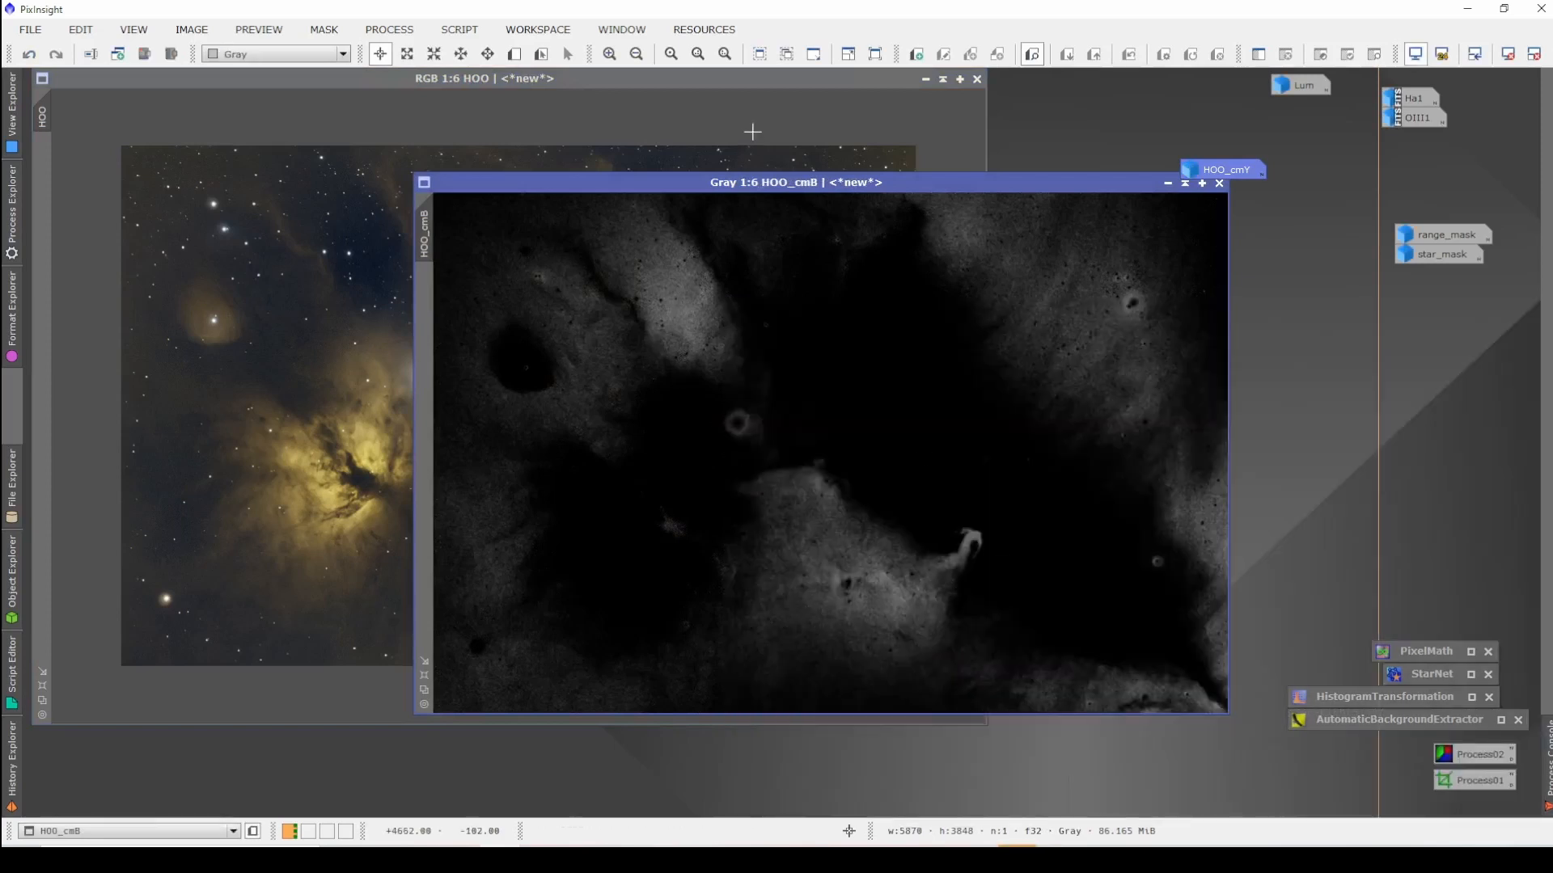
left_click_drag(1060, 190, 1495, 194)
left_click_drag(1192, 193, 990, 168)
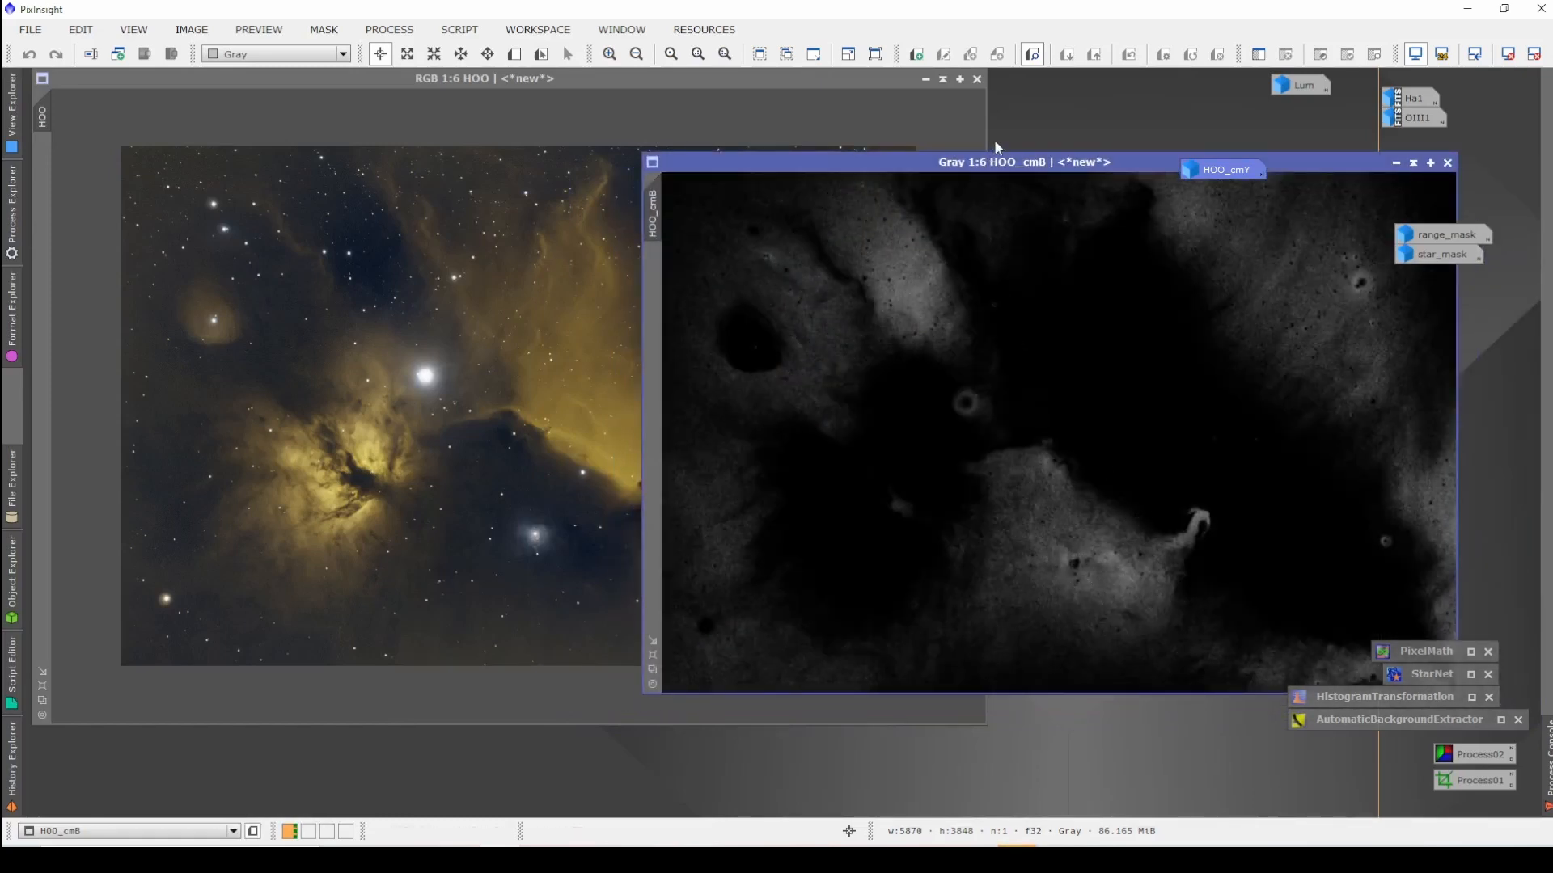
Step: Move the blue chrominance mask HOO_cmB over the HOO image and discard it
left_click_drag(1001, 165, 609, 203)
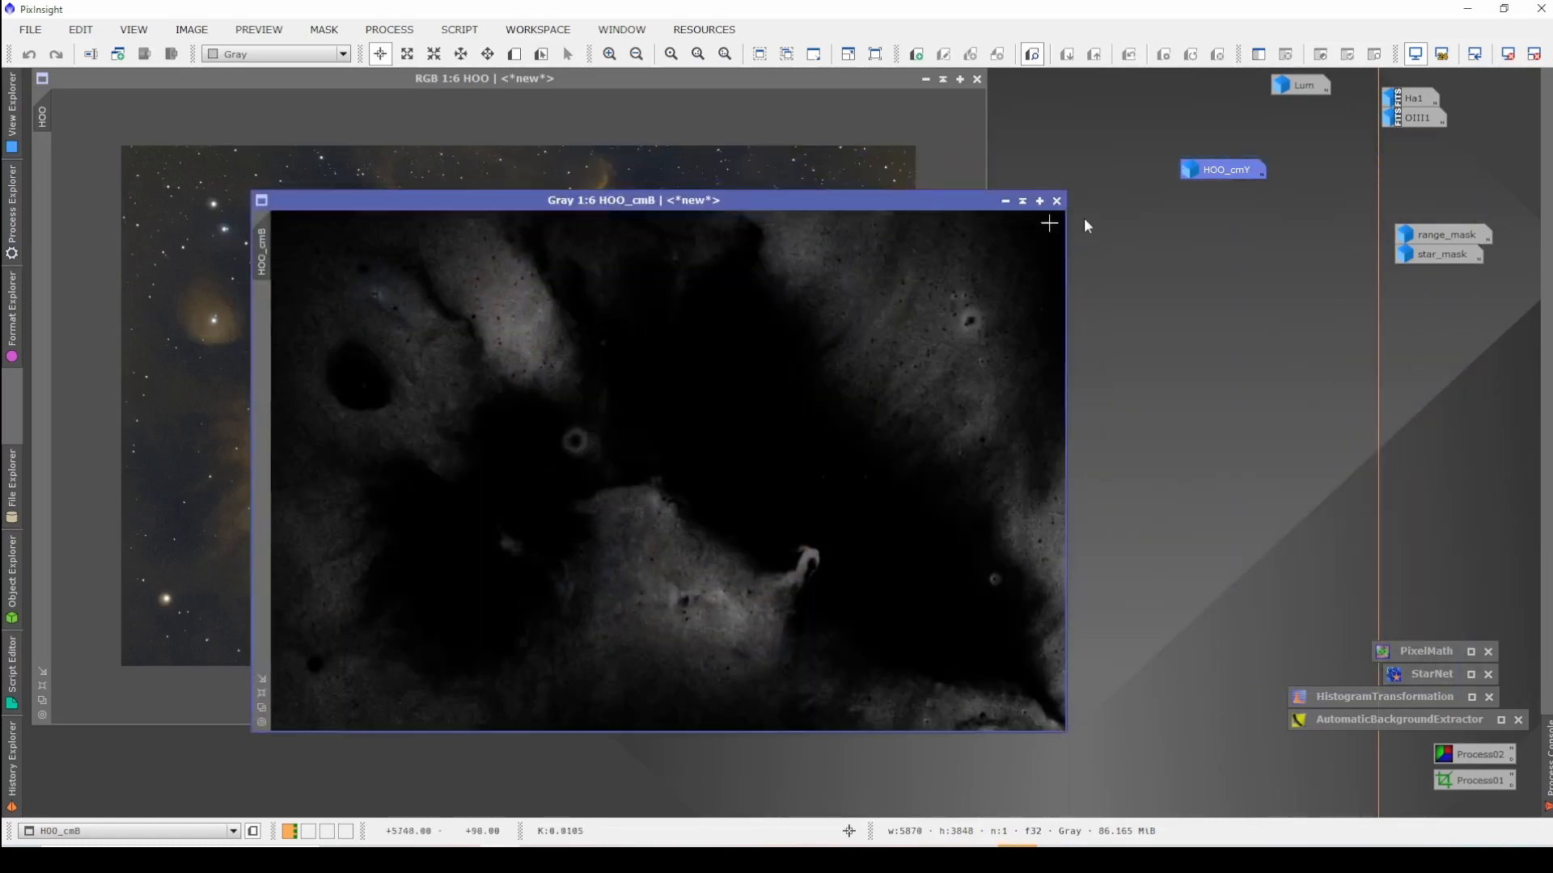
left_click(1056, 201)
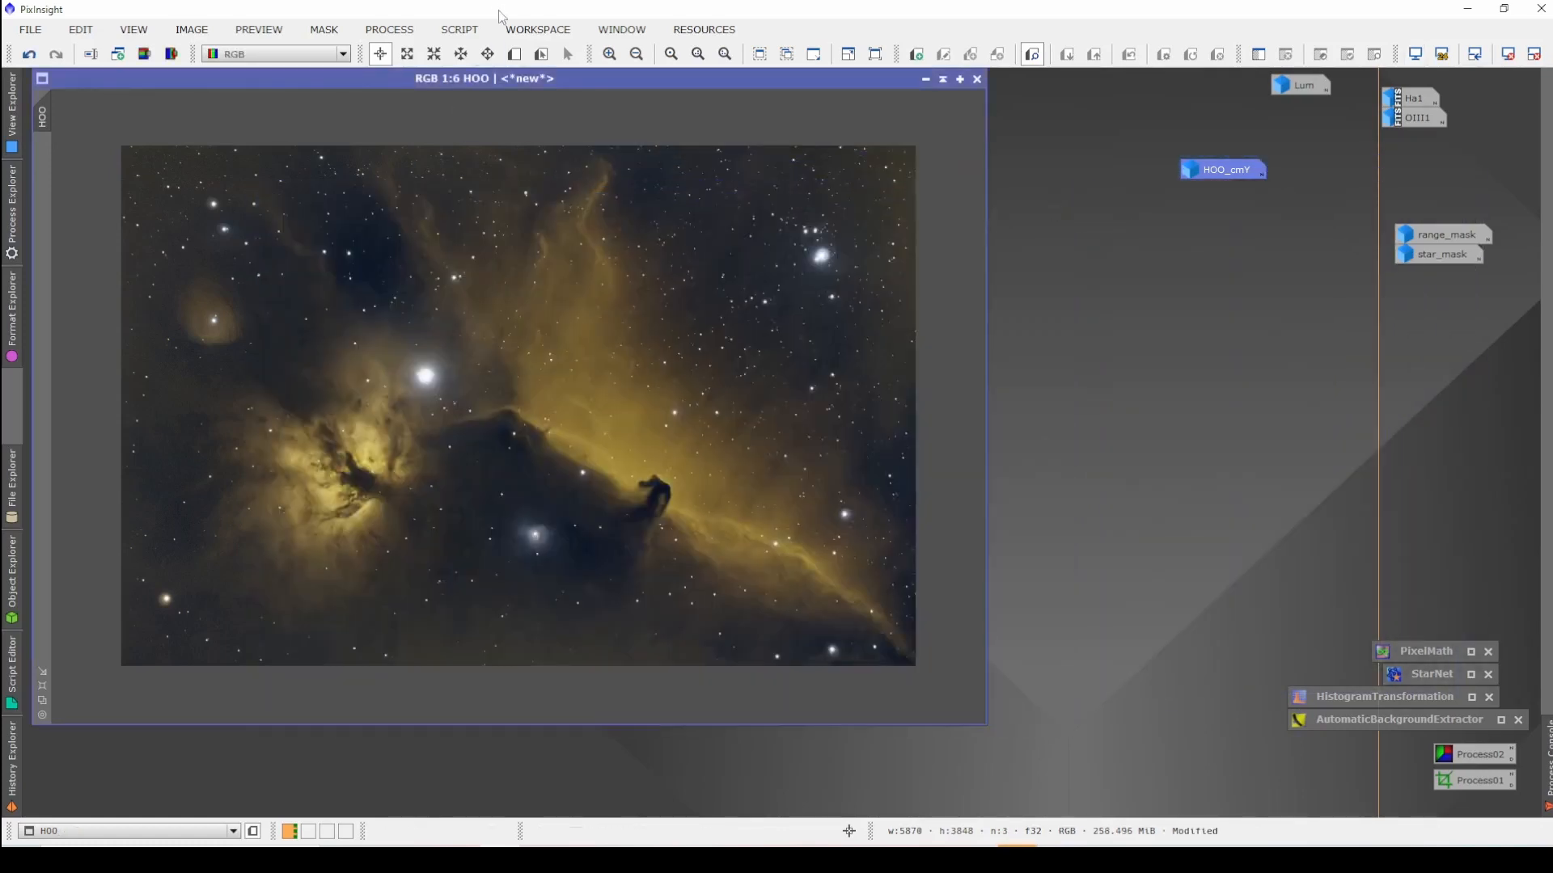
Step: Try a cyan chrominance mask of HOO with the ColorMask script, adding mask blur, and discard the generated mask
left_click(455, 33)
mouse_move(525, 261)
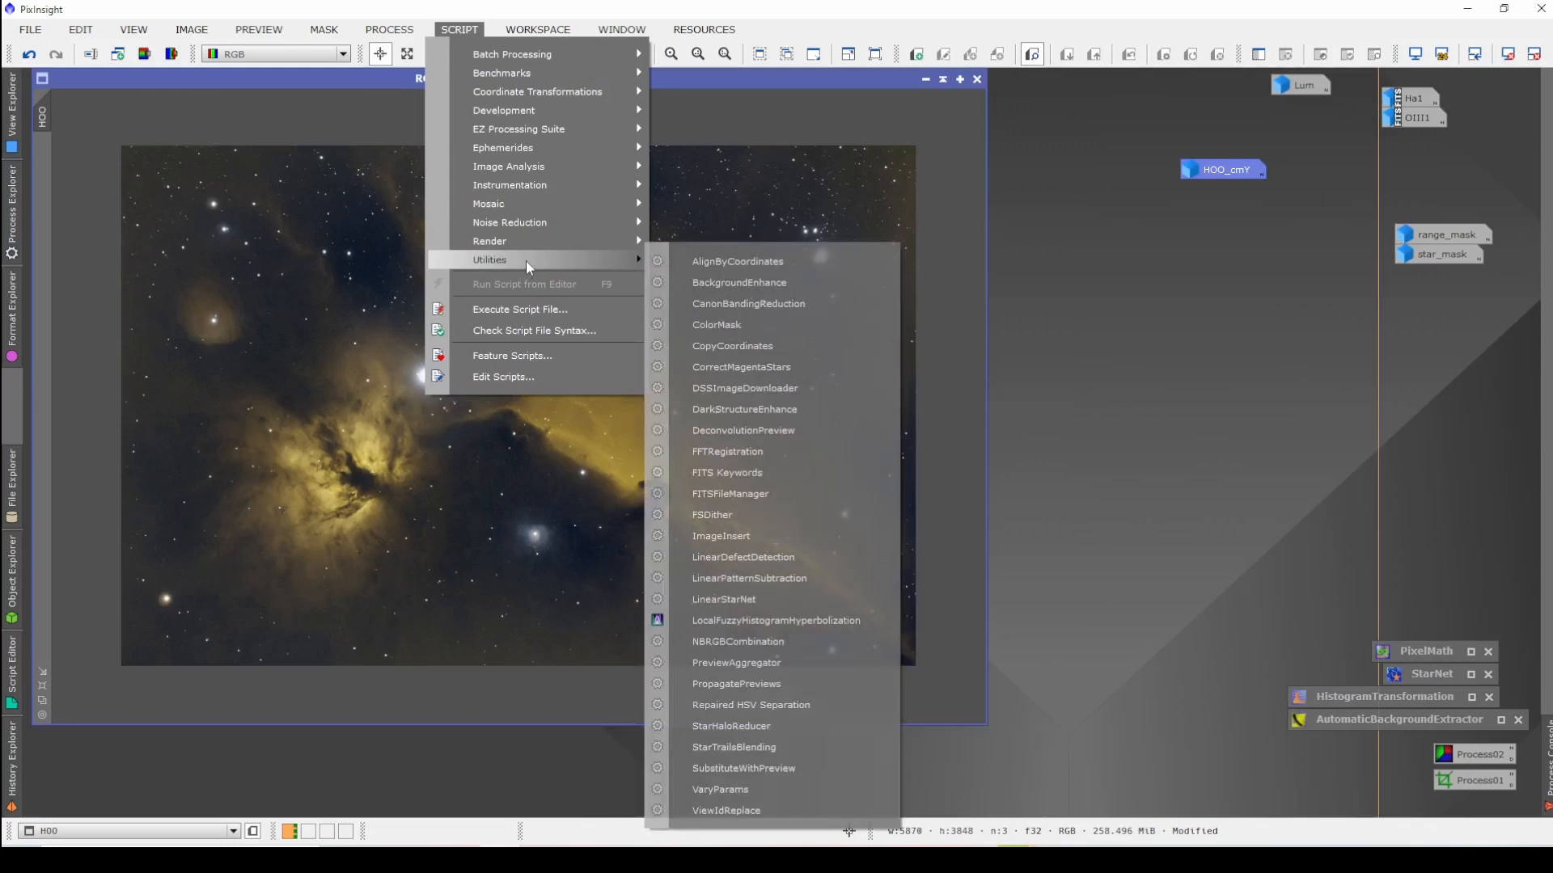
left_click(770, 324)
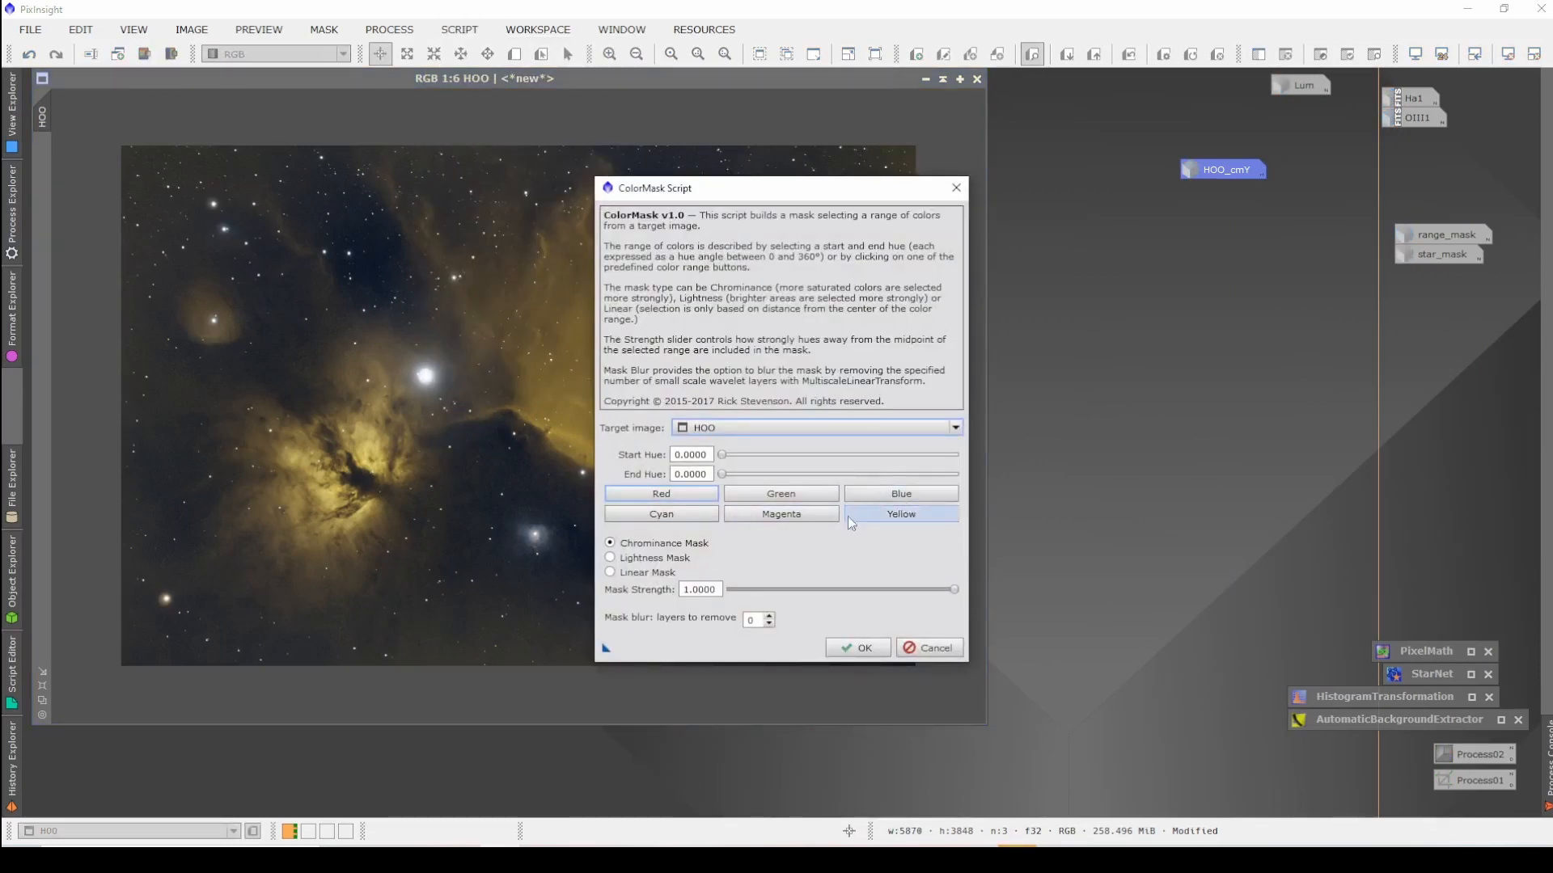
left_click(671, 518)
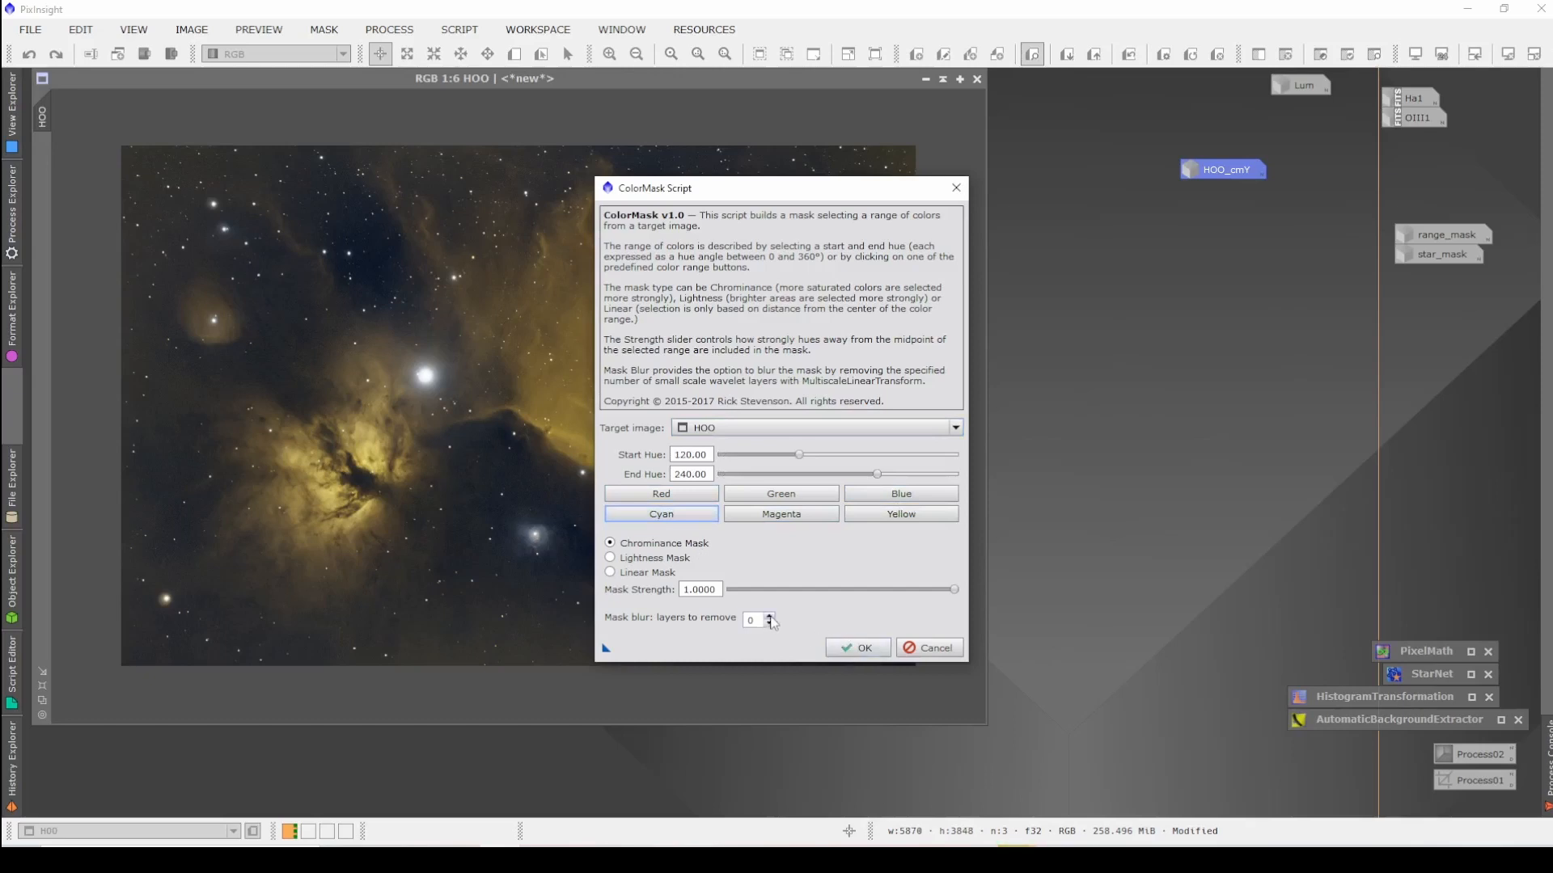
left_click(769, 617)
left_click(861, 645)
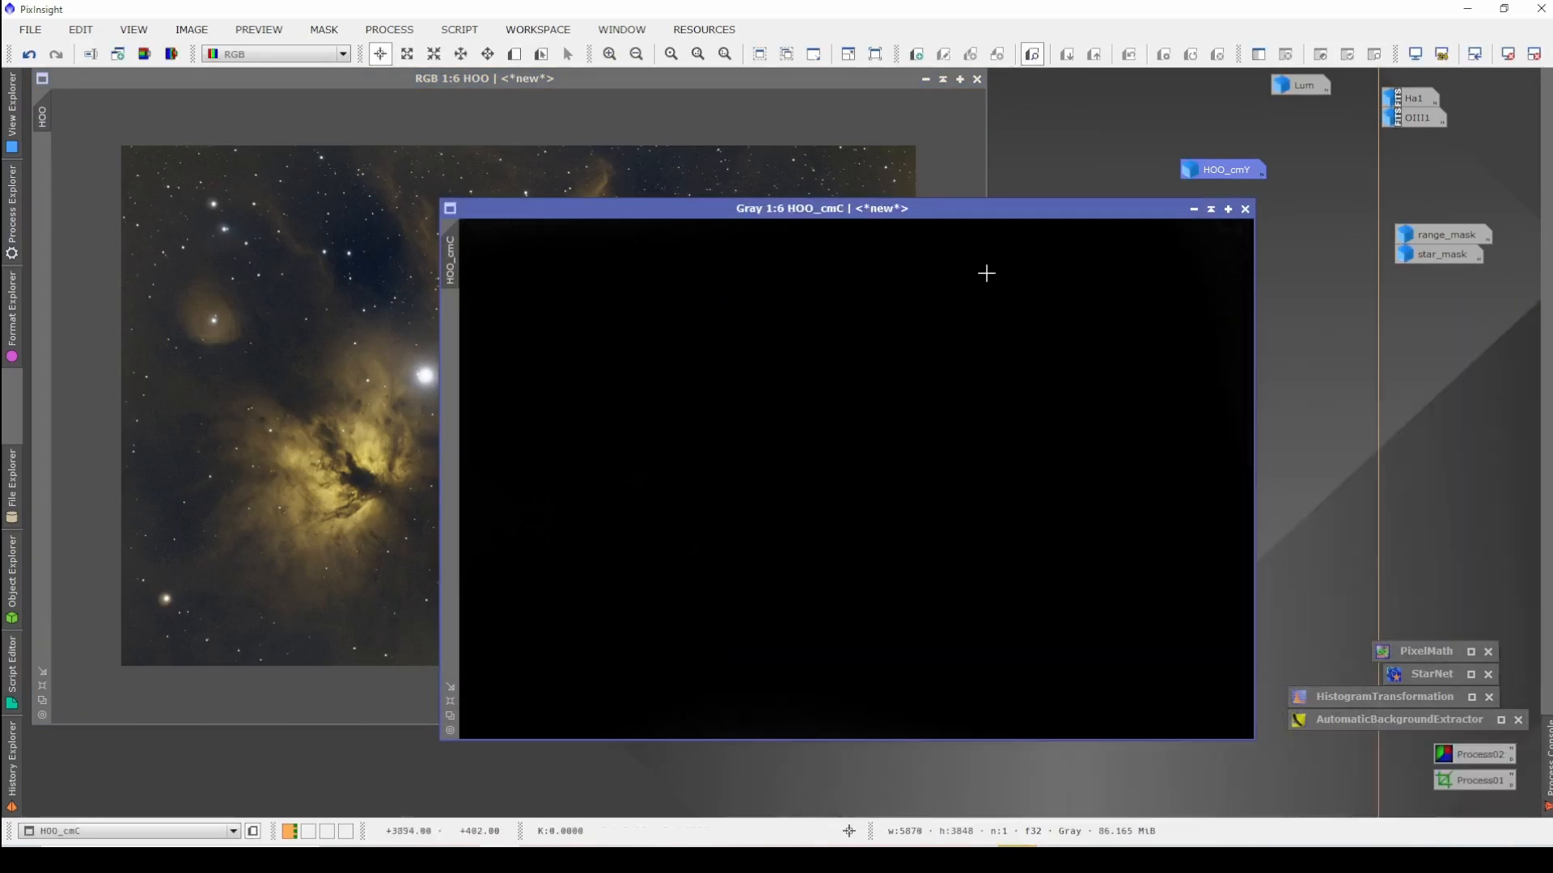
left_click(1245, 209)
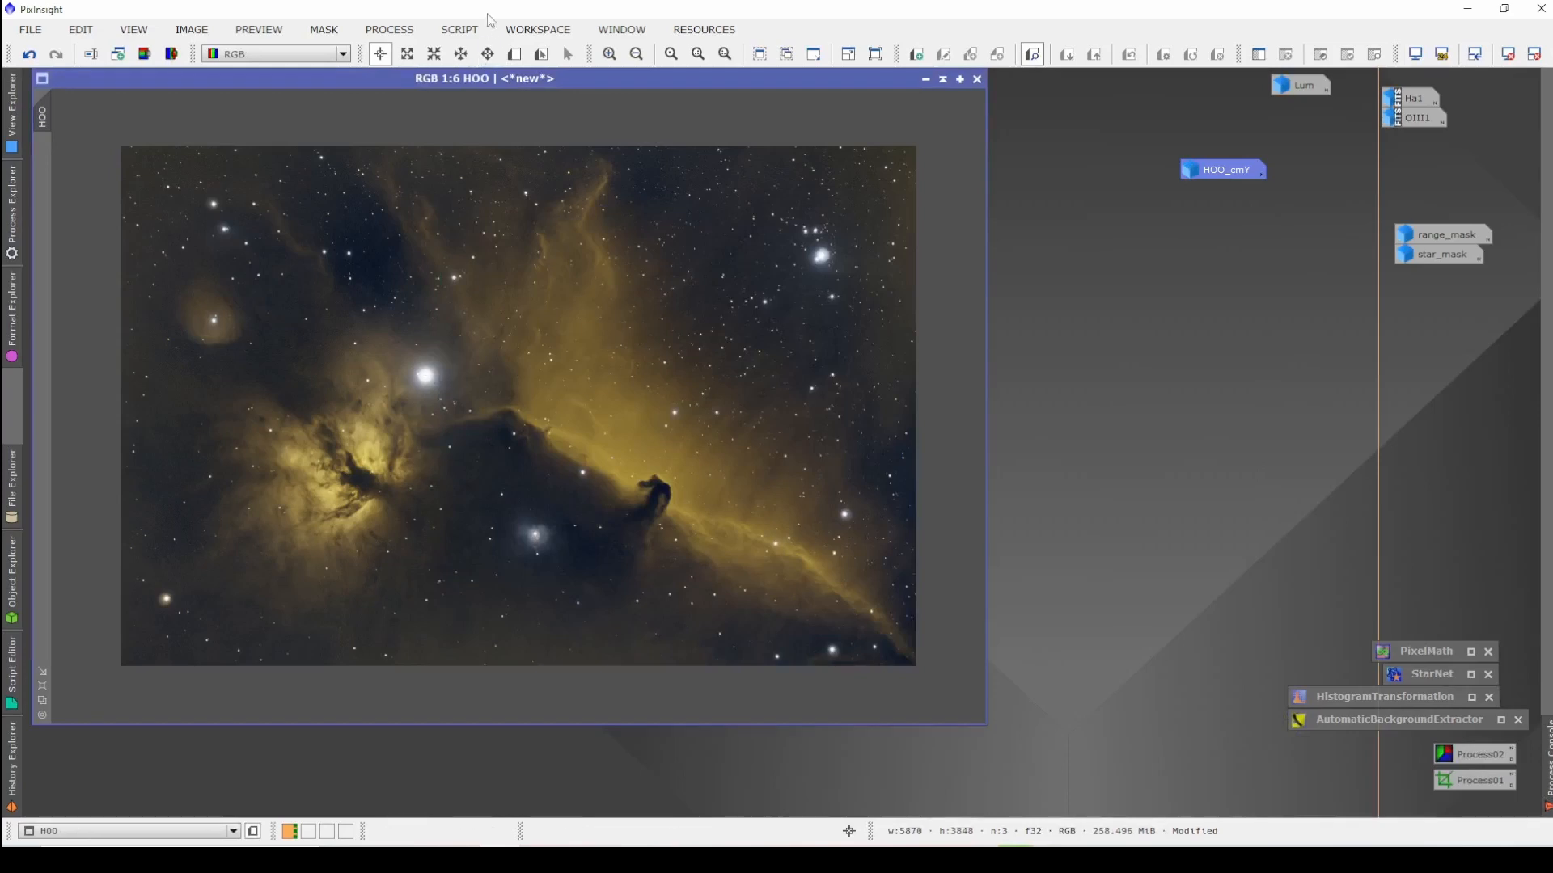
Step: Open RangeSelection with a real-time preview of HOO, reset its settings, and set the lower limit to 0.22
left_click(389, 29)
mouse_move(511, 23)
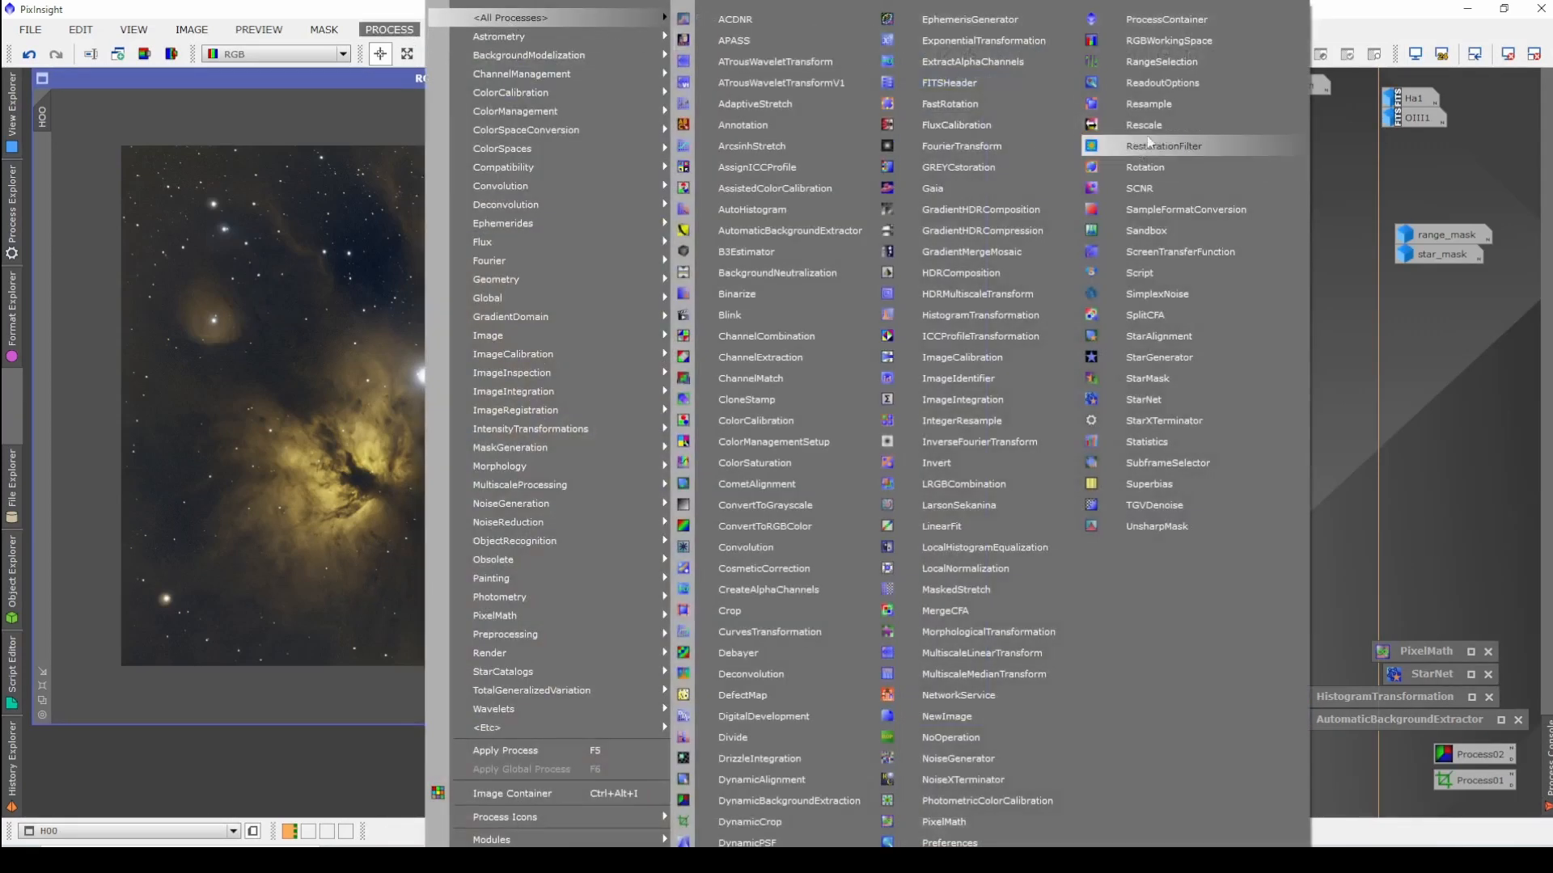
left_click(1173, 65)
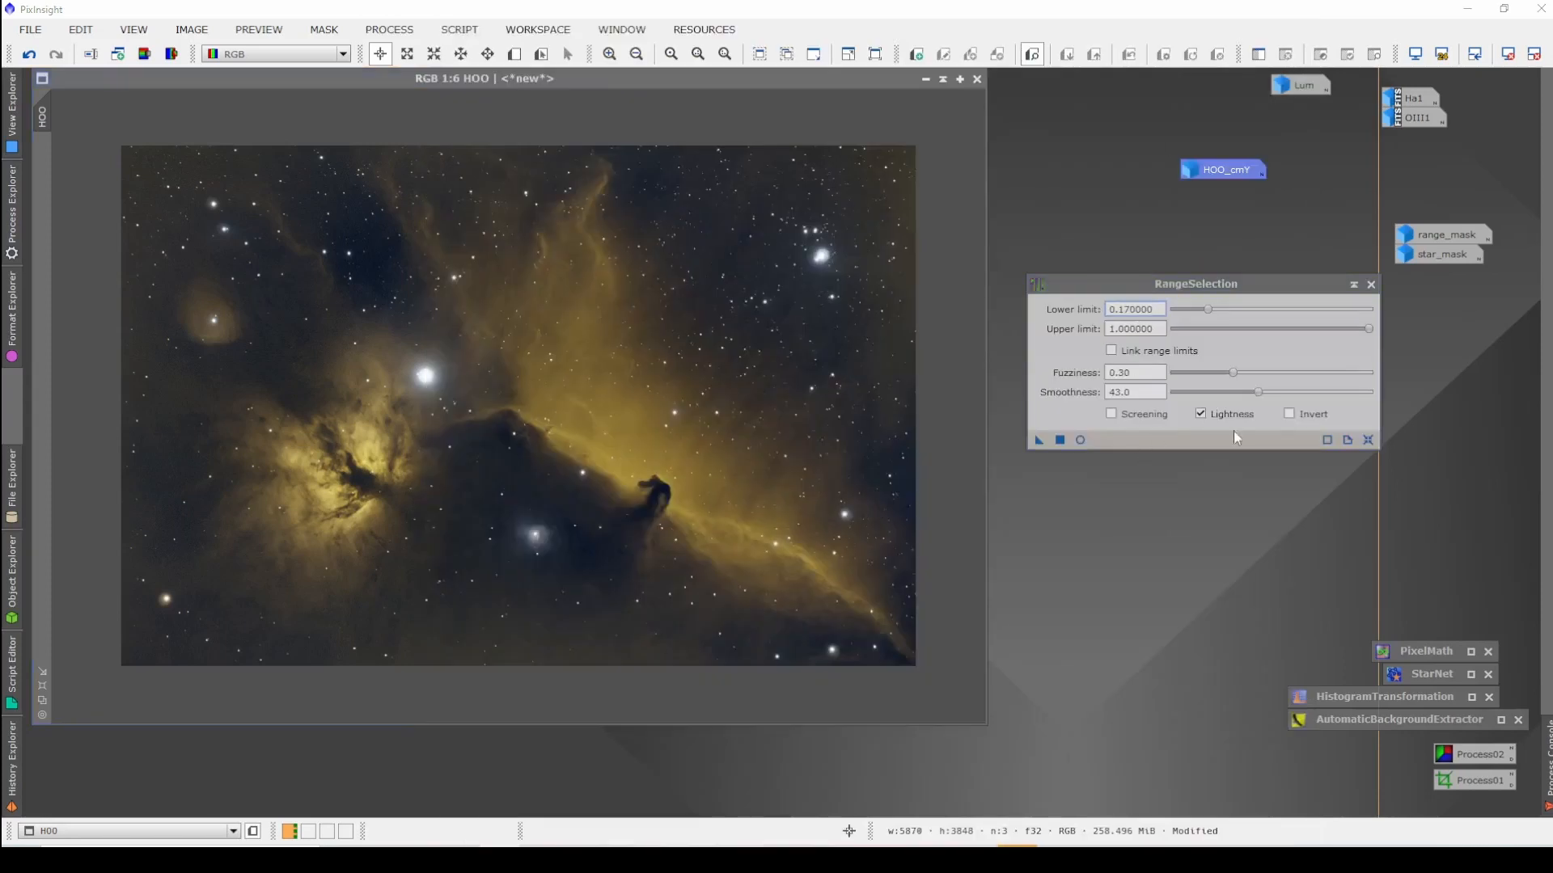
left_click(1080, 440)
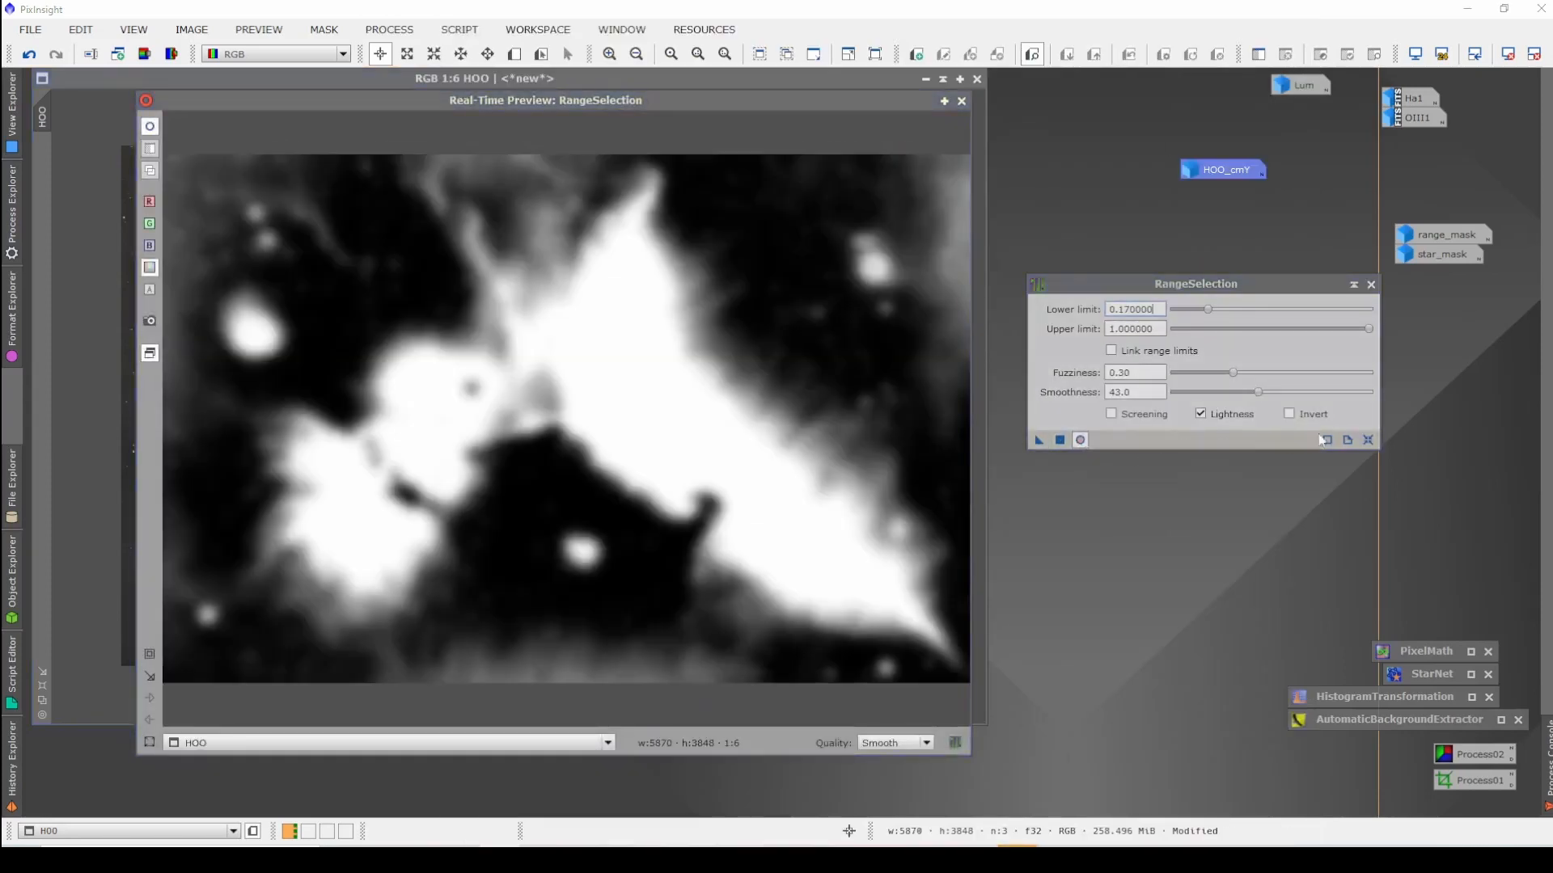
left_click(1367, 441)
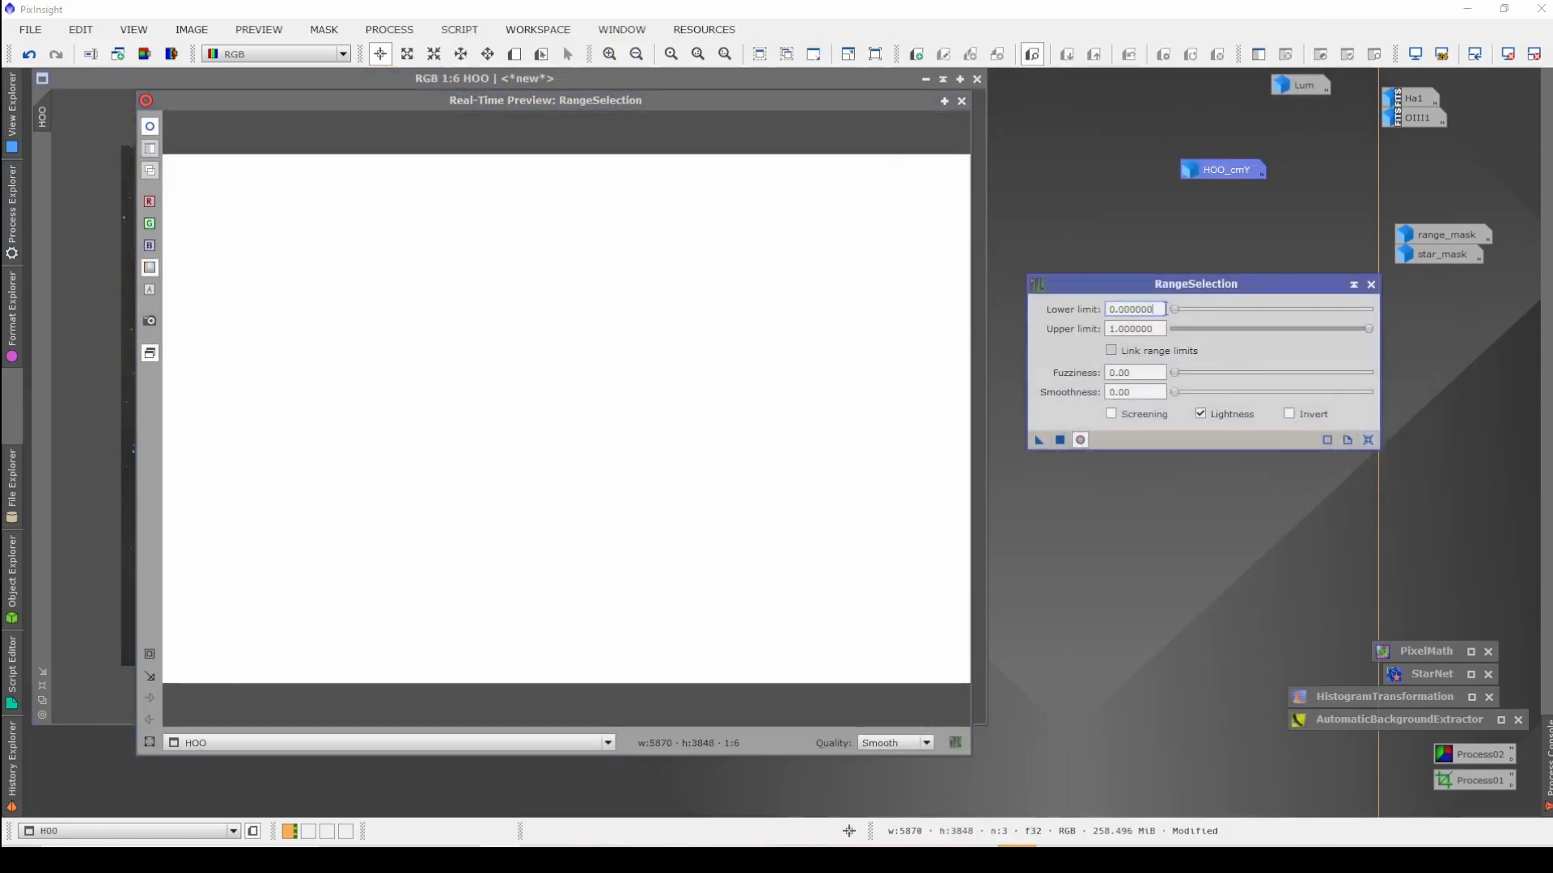
left_click_drag(1178, 308, 1220, 309)
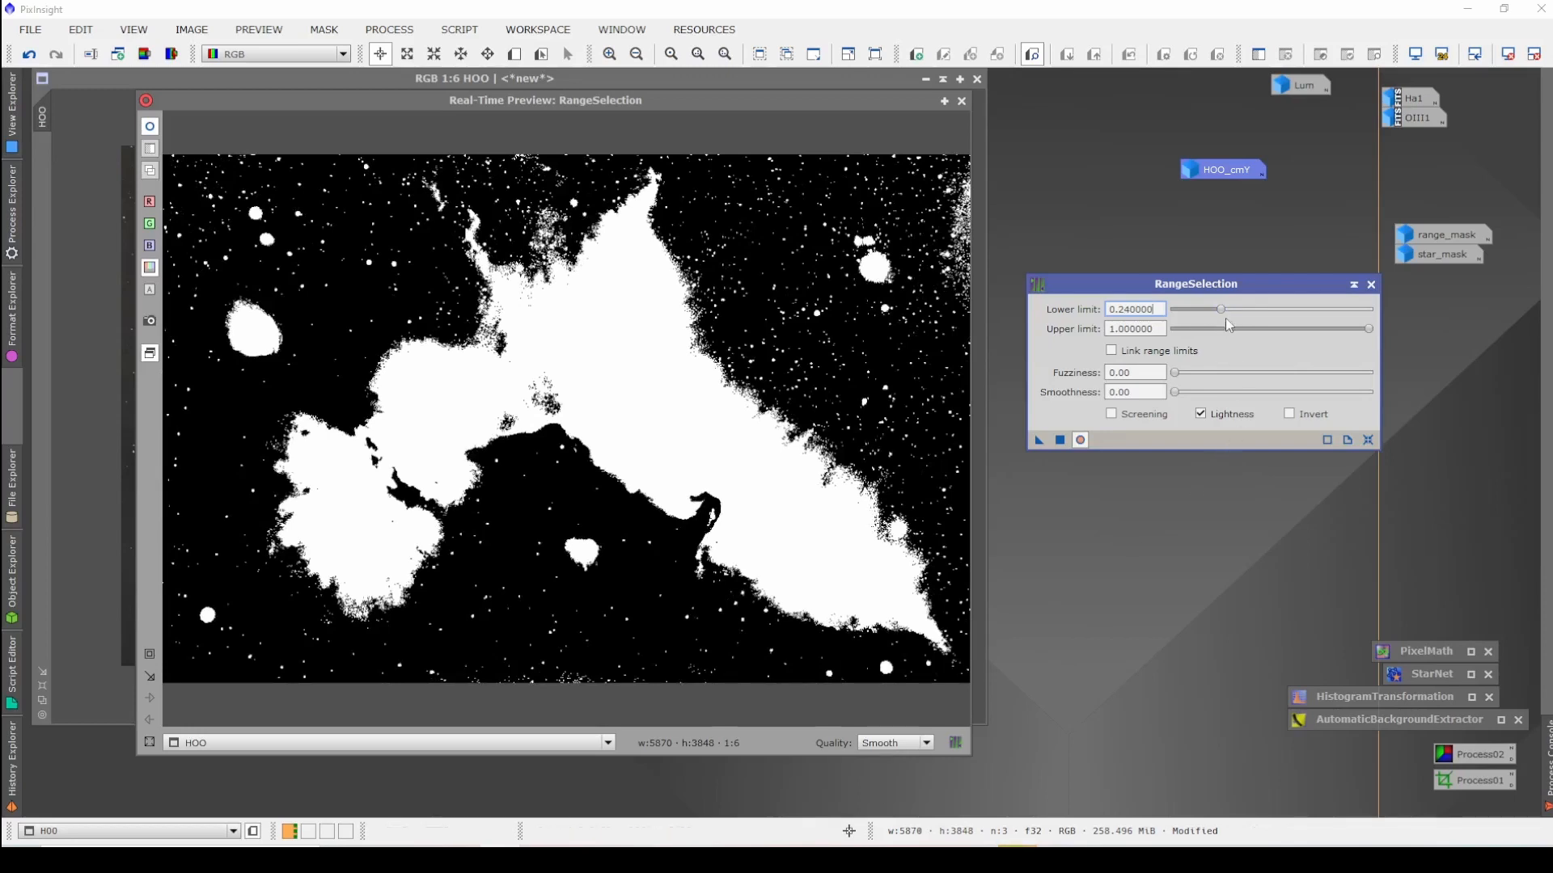
mouse_move(1223, 312)
left_mouse_down()
mouse_move(1271, 310)
mouse_move(1218, 306)
left_mouse_up()
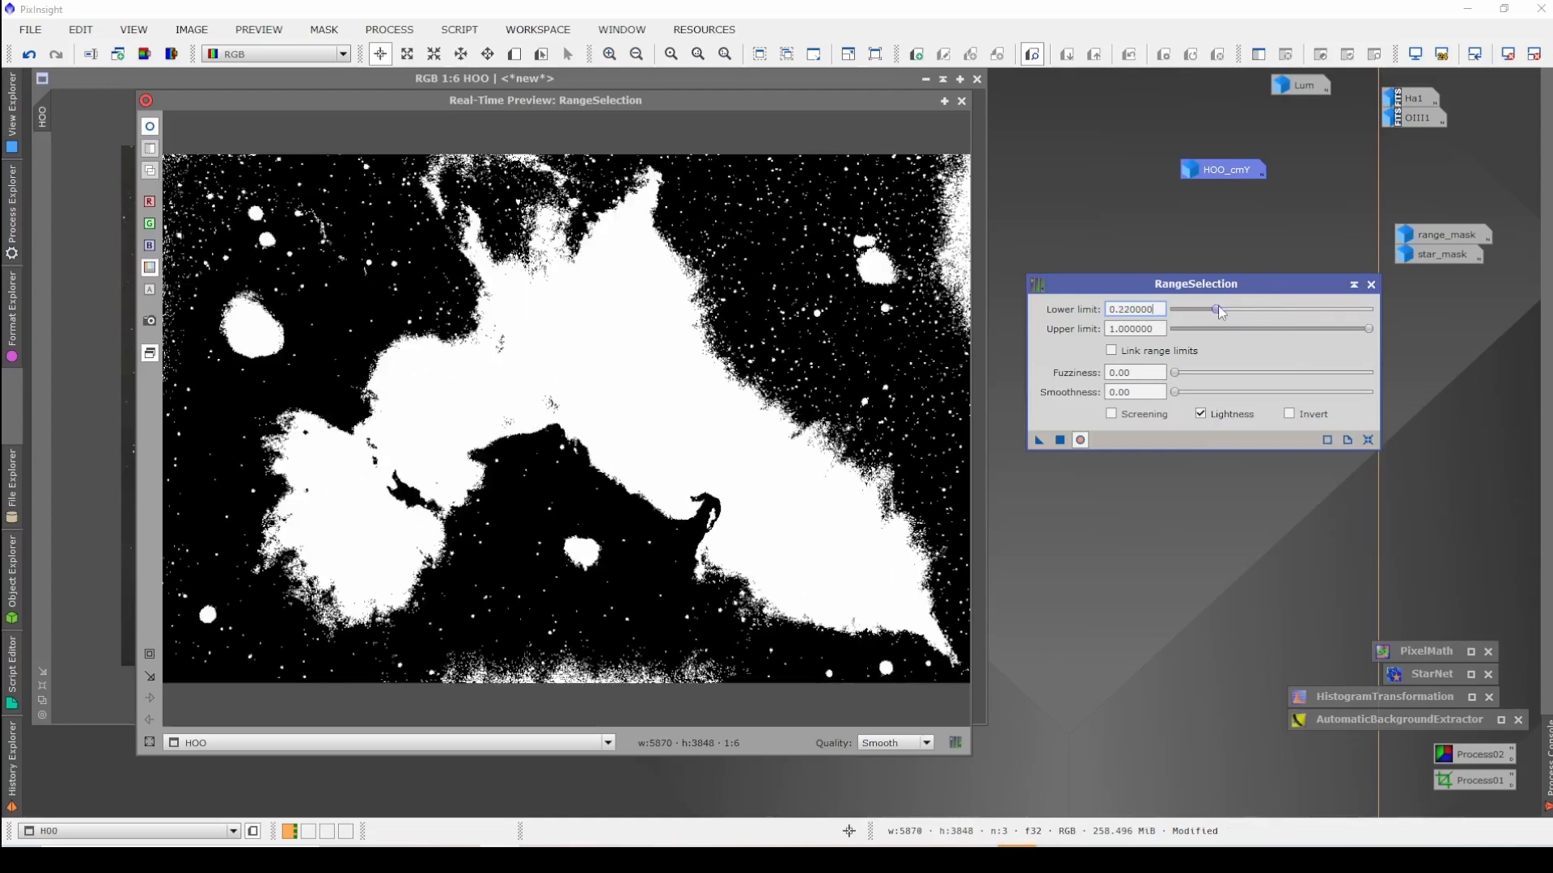
Step: Refine the range selection to fuzziness 0.30, smoothness 28 and lower limit 0.21
left_click_drag(1175, 373, 1220, 396)
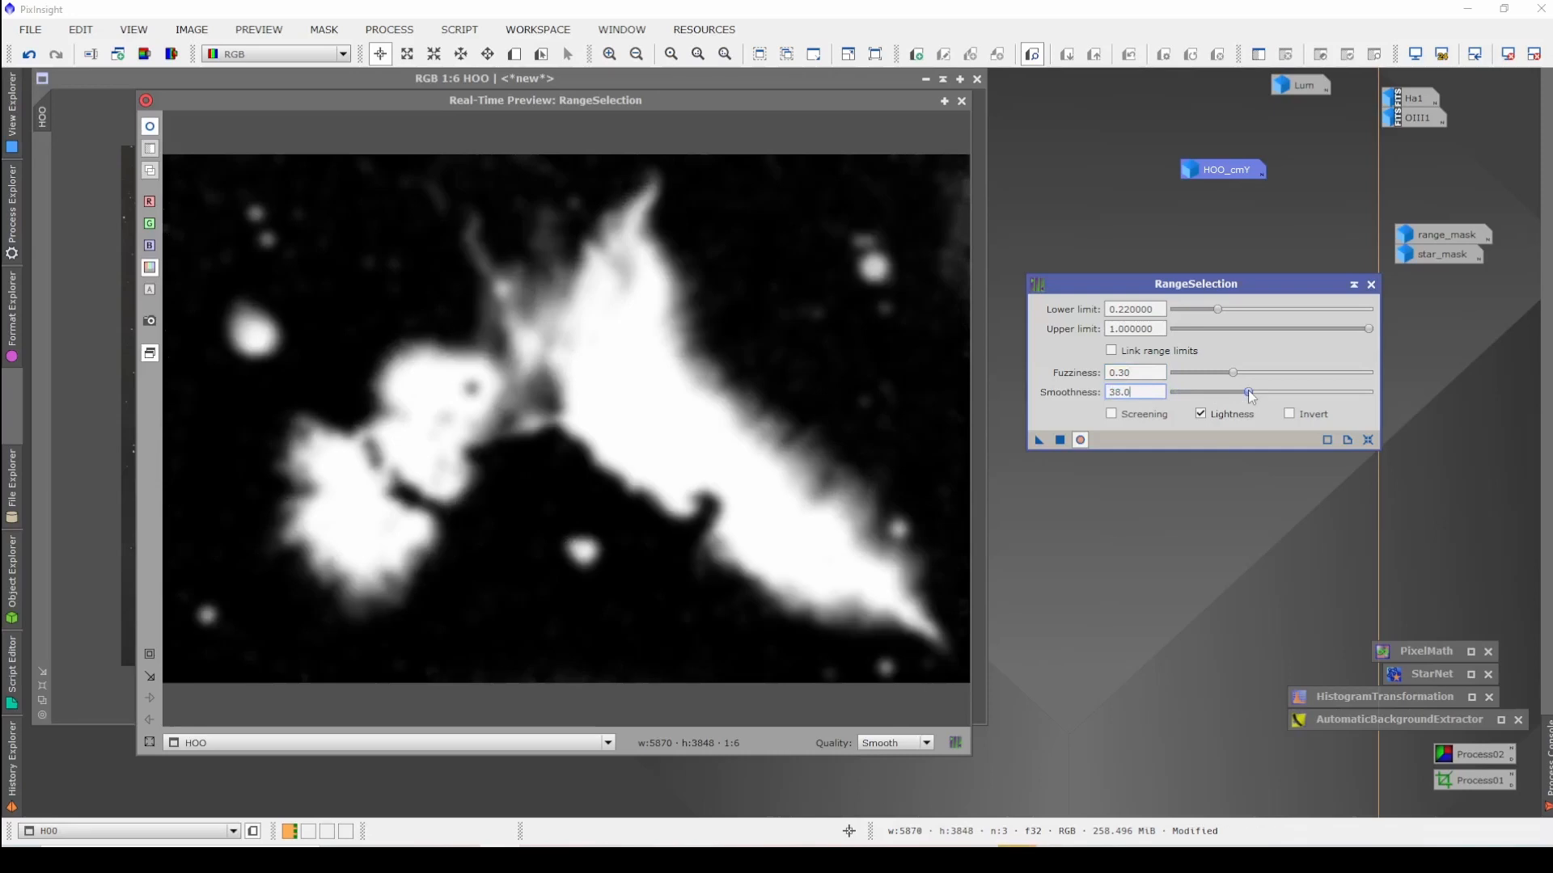
left_click_drag(1258, 390, 1229, 393)
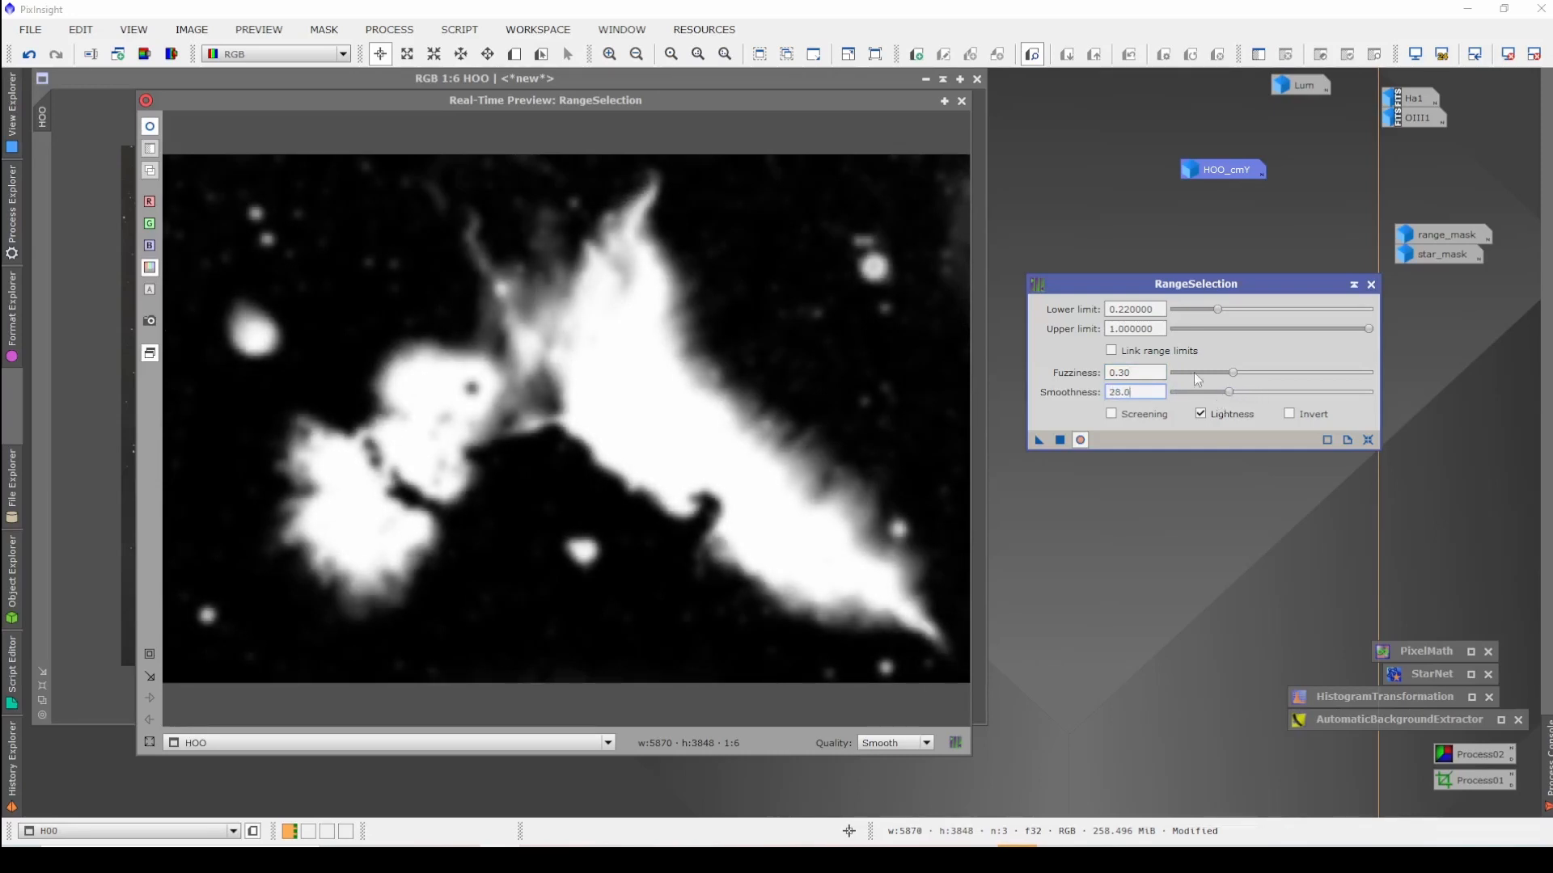
left_click_drag(1217, 309, 1210, 310)
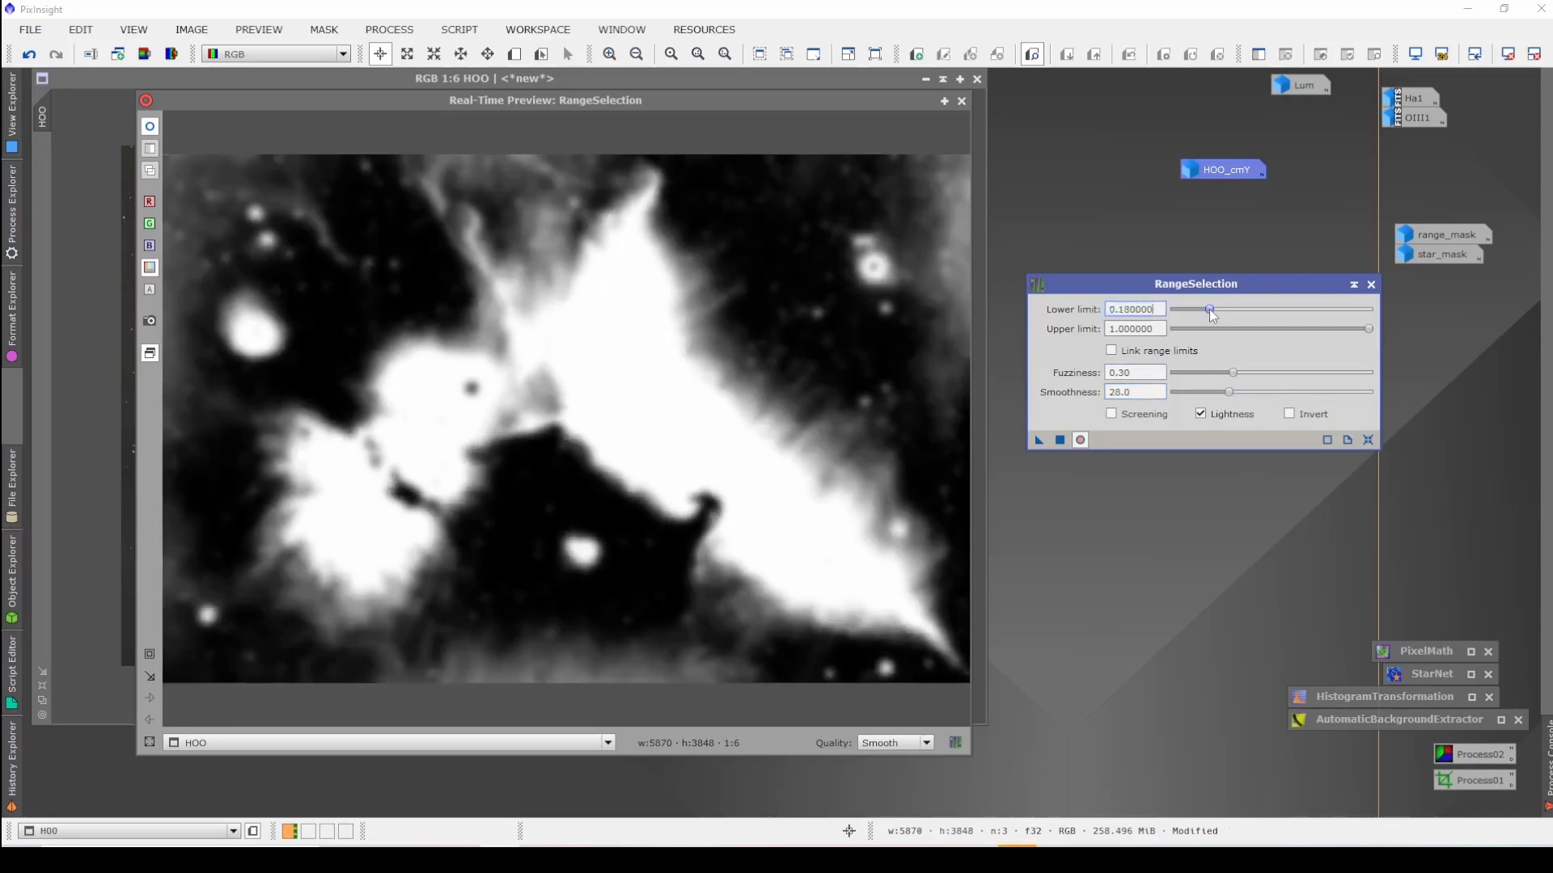
mouse_move(1210, 309)
left_mouse_down()
mouse_move(1196, 309)
mouse_move(1217, 308)
left_mouse_up()
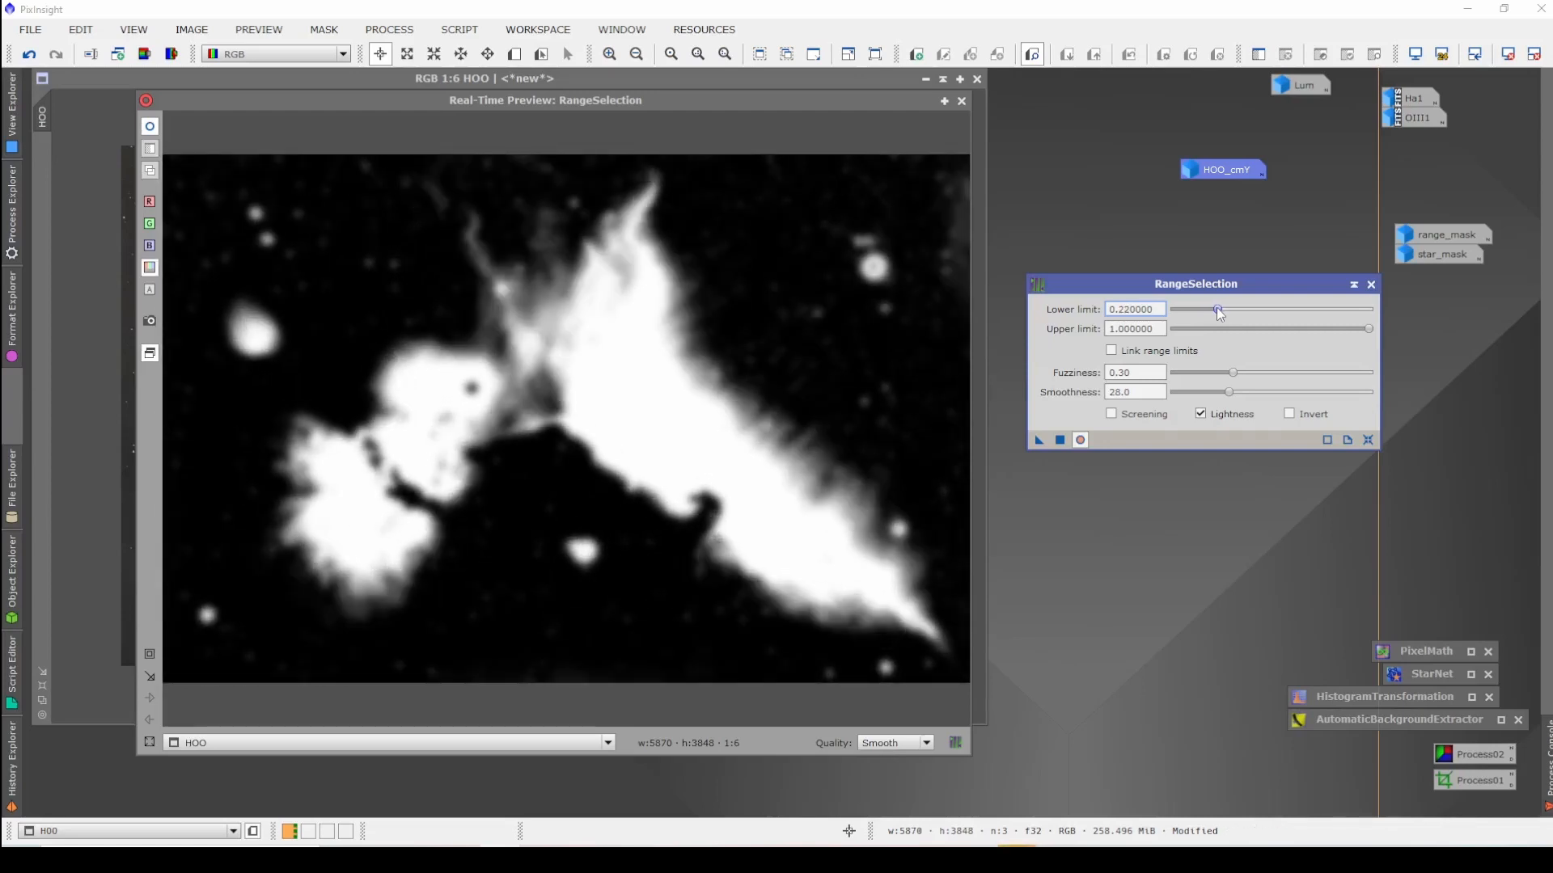
left_click_drag(1218, 309, 1214, 307)
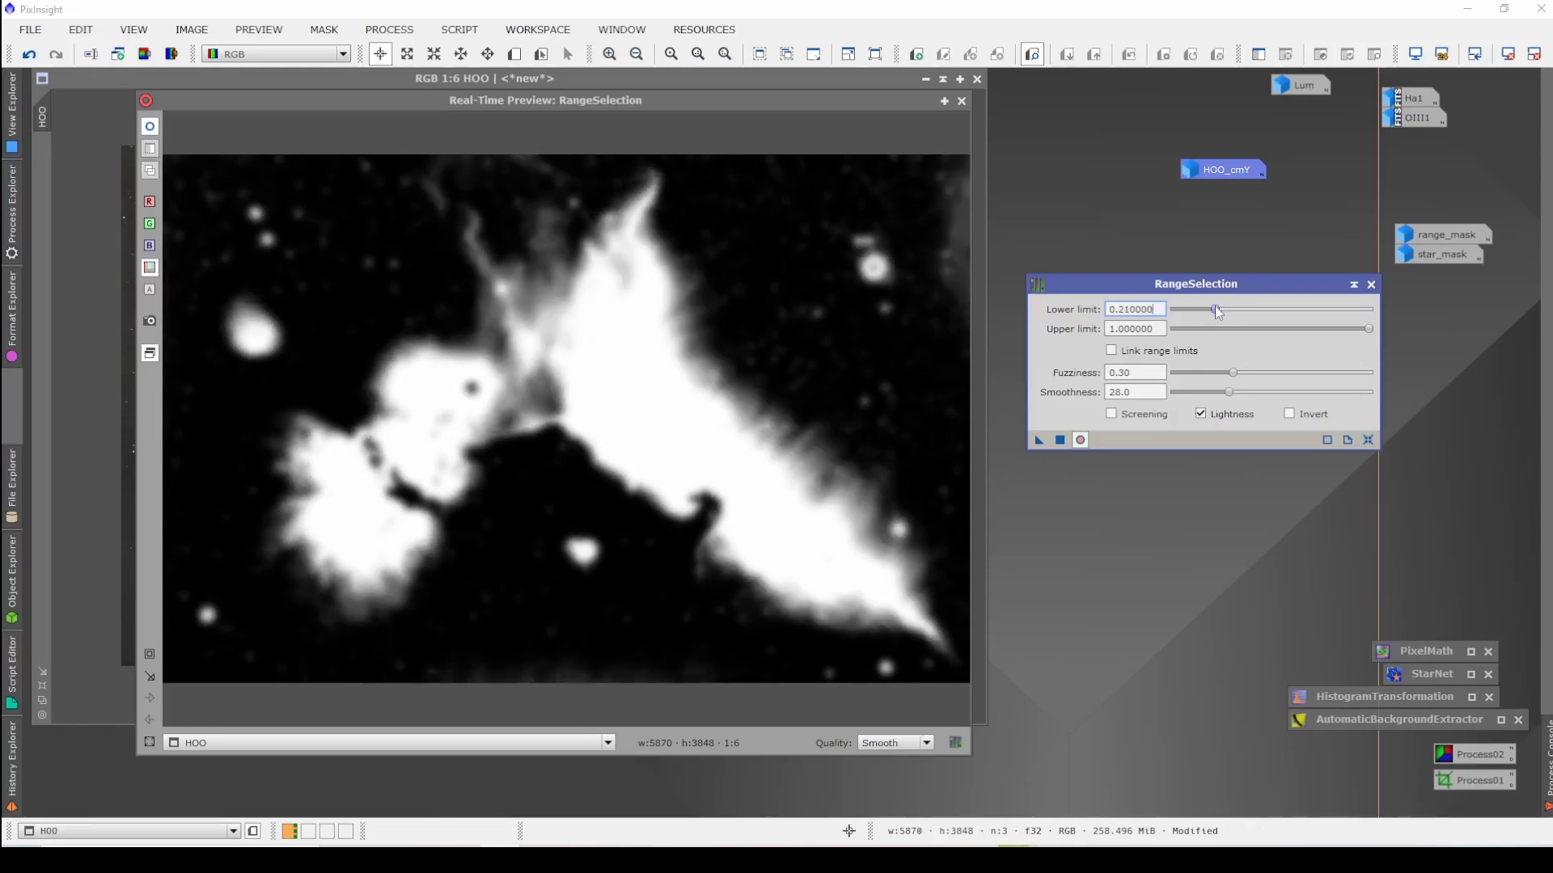
Step: Generate the range mask from HOO, close RangeSelection and its real-time preview, and move the new mask over the HOO image
left_click(1060, 440)
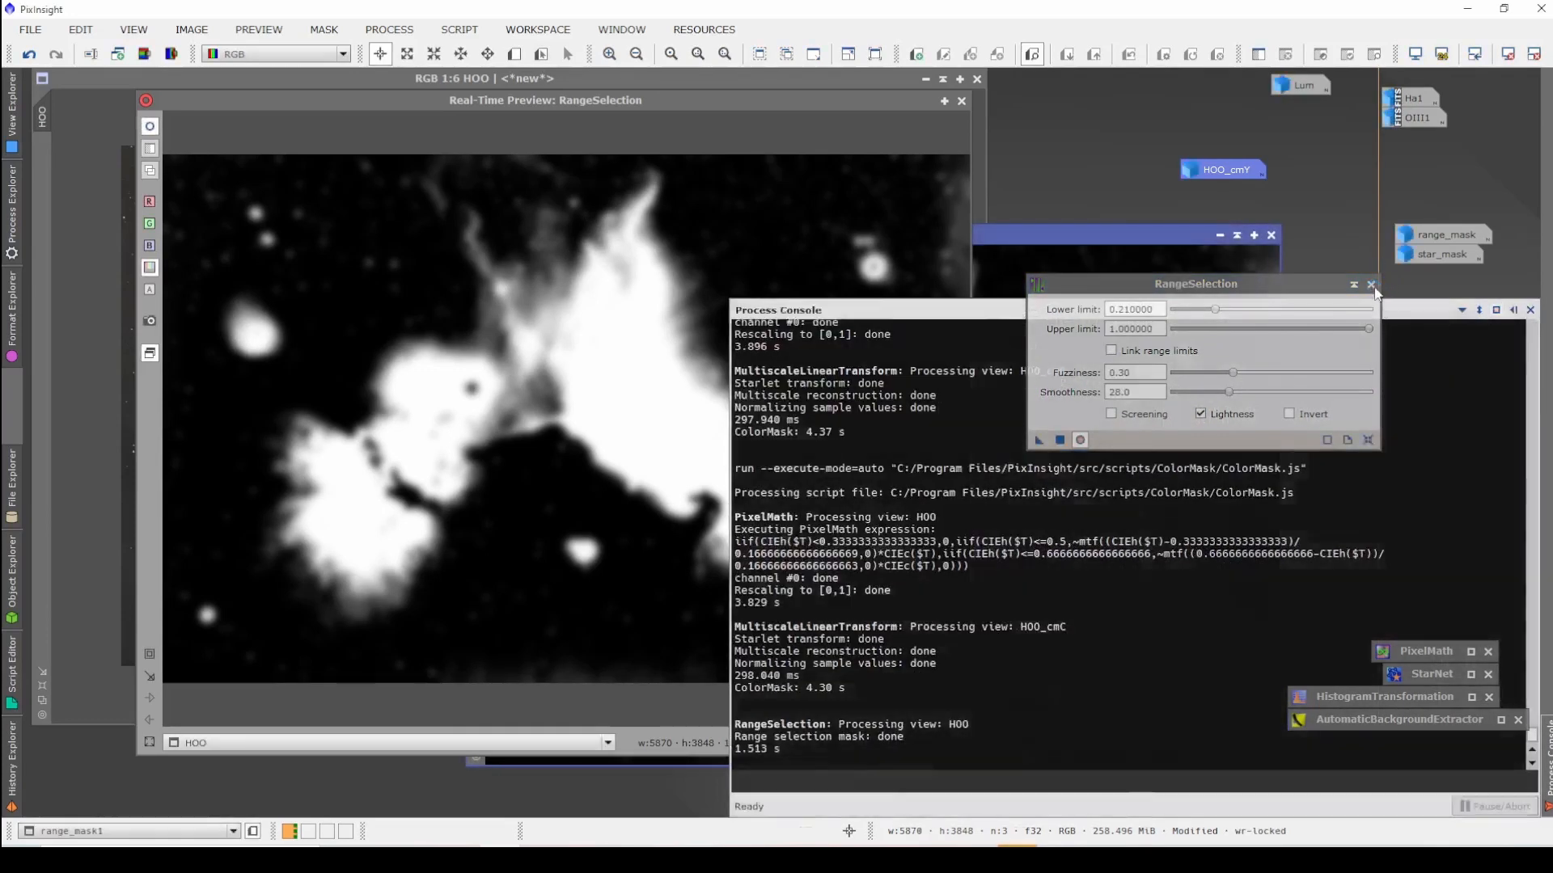
left_click(1371, 285)
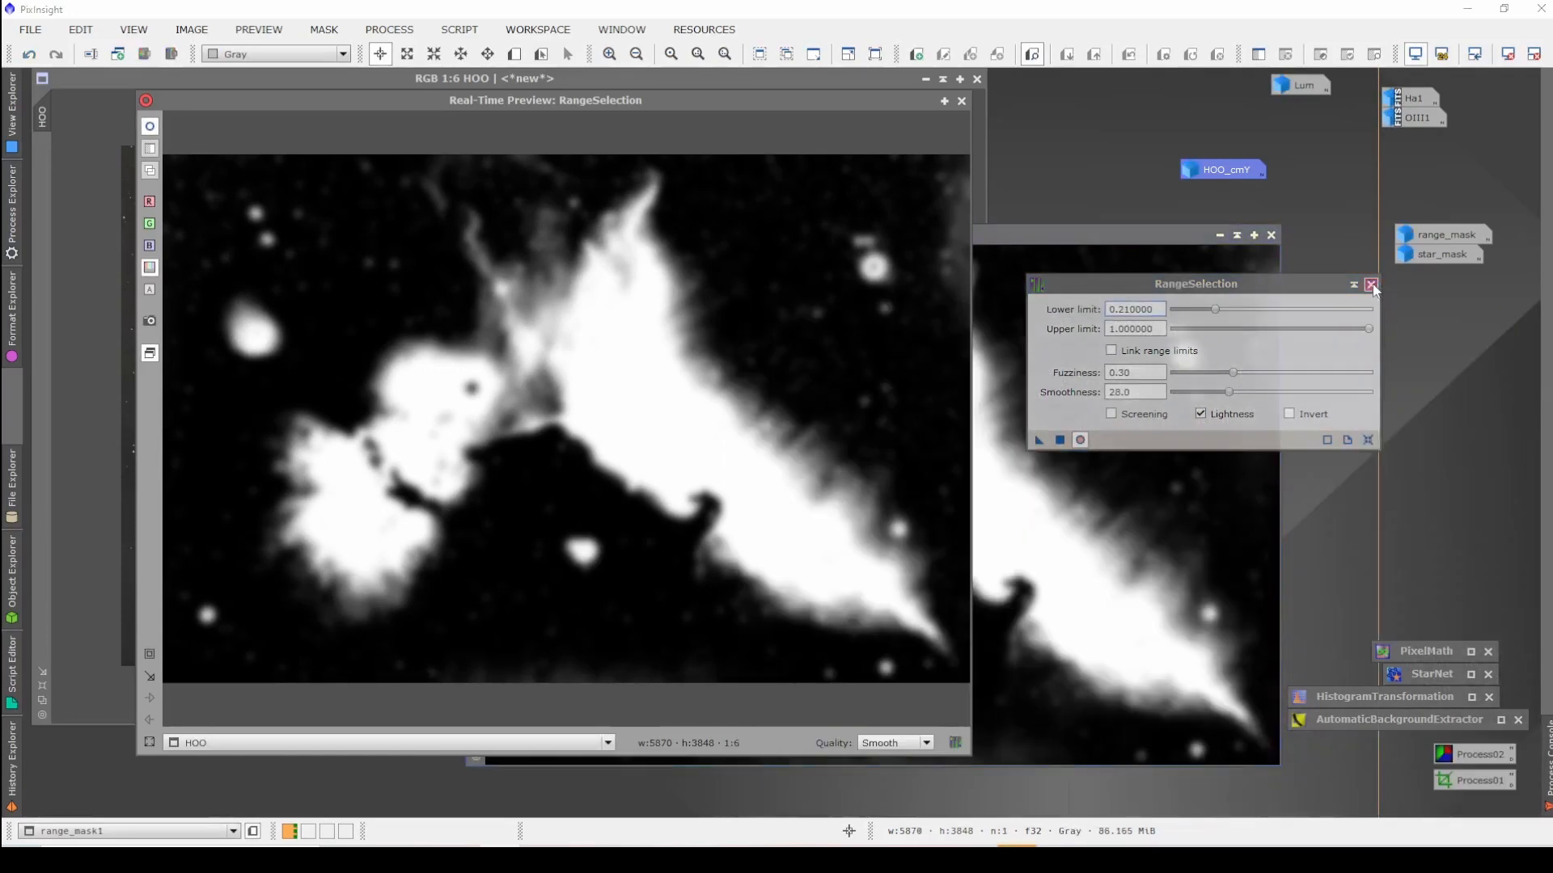
left_click(1371, 285)
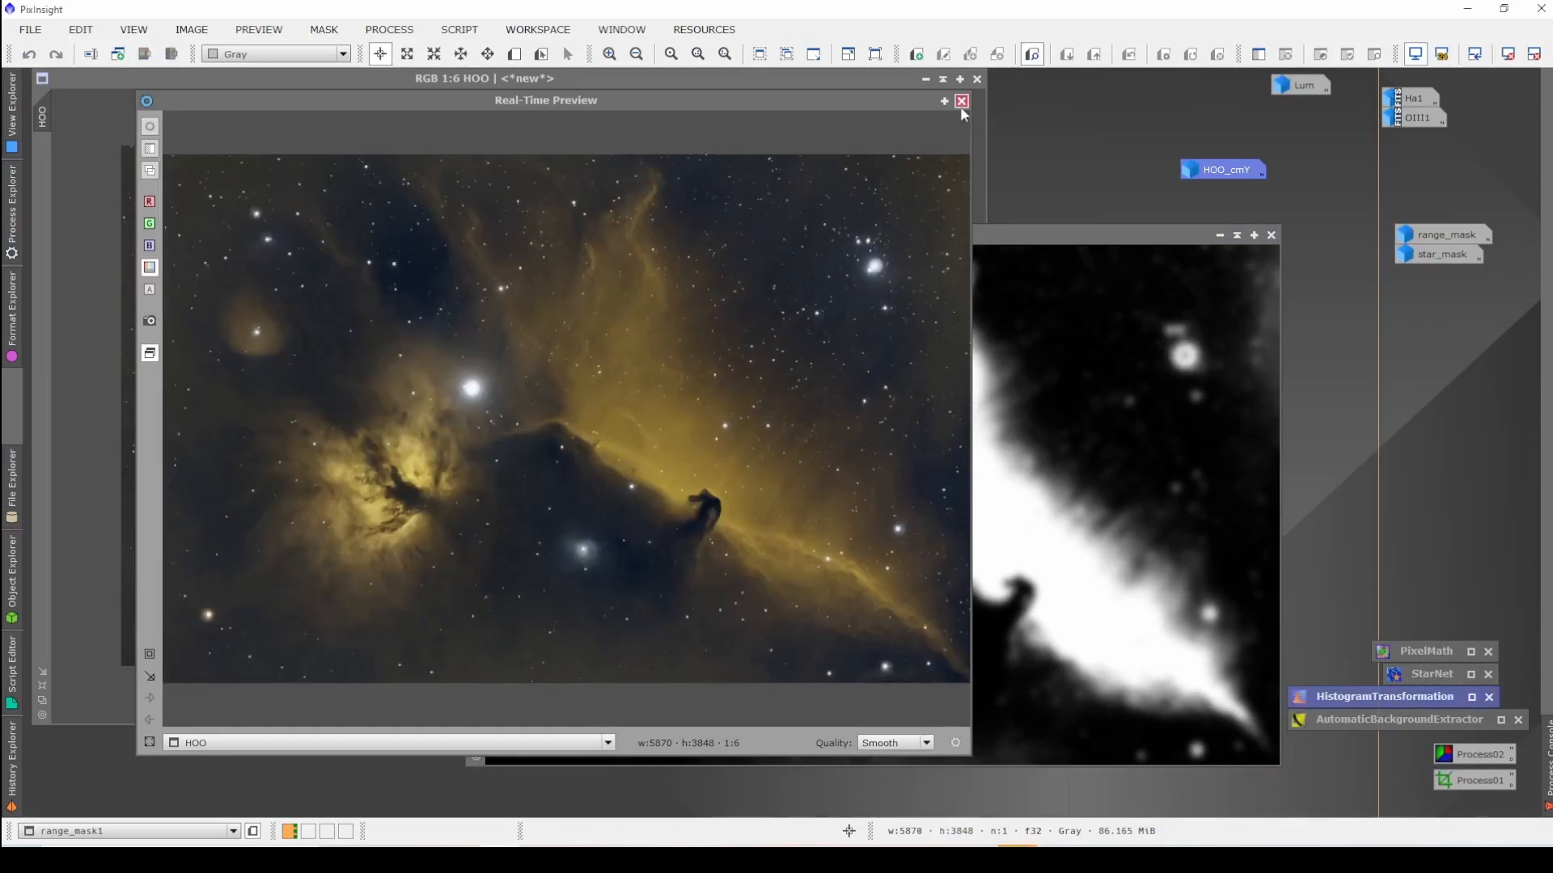
left_click(962, 101)
left_click_drag(814, 242, 530, 182)
Step: Use CloneStamp with radius 100 on range_mask1 to clone dark background over the right edge of the Flame Nebula area
left_click(460, 29)
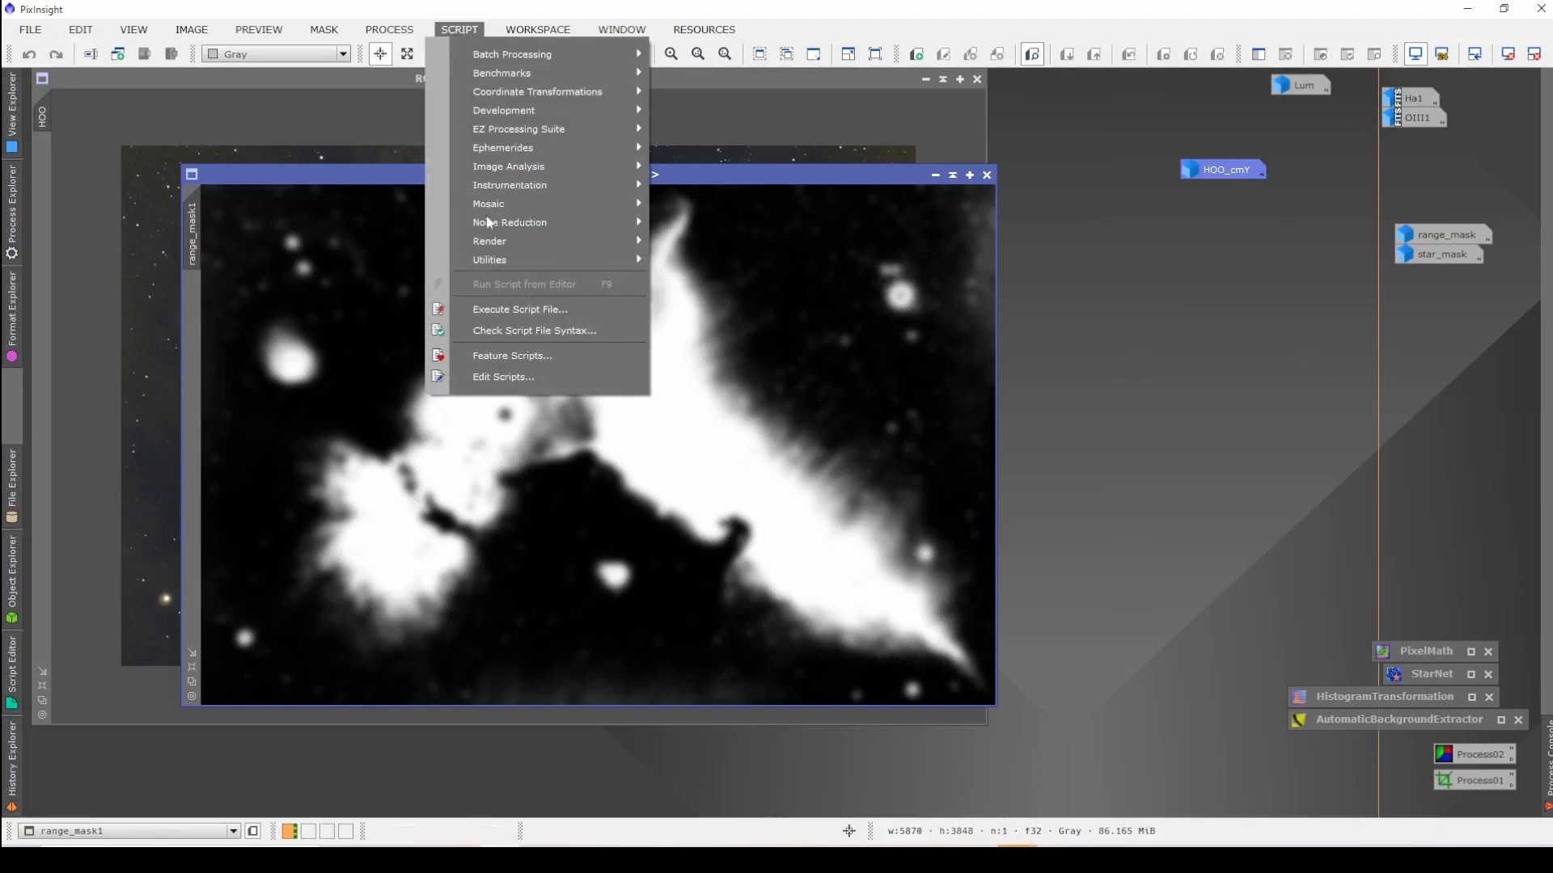
left_click(396, 30)
left_click(407, 31)
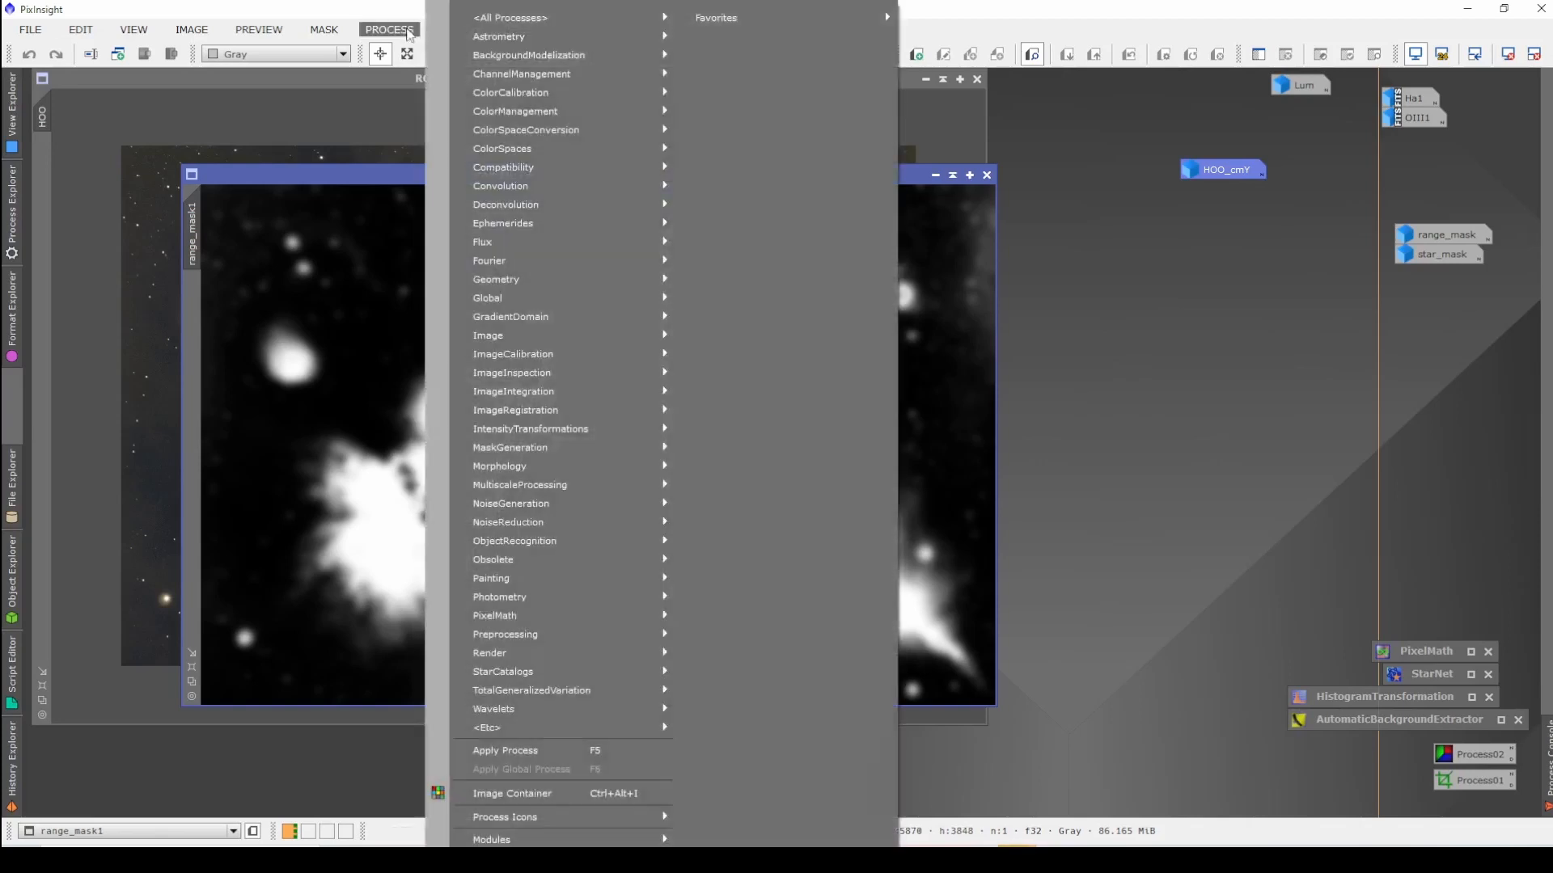
mouse_move(526, 18)
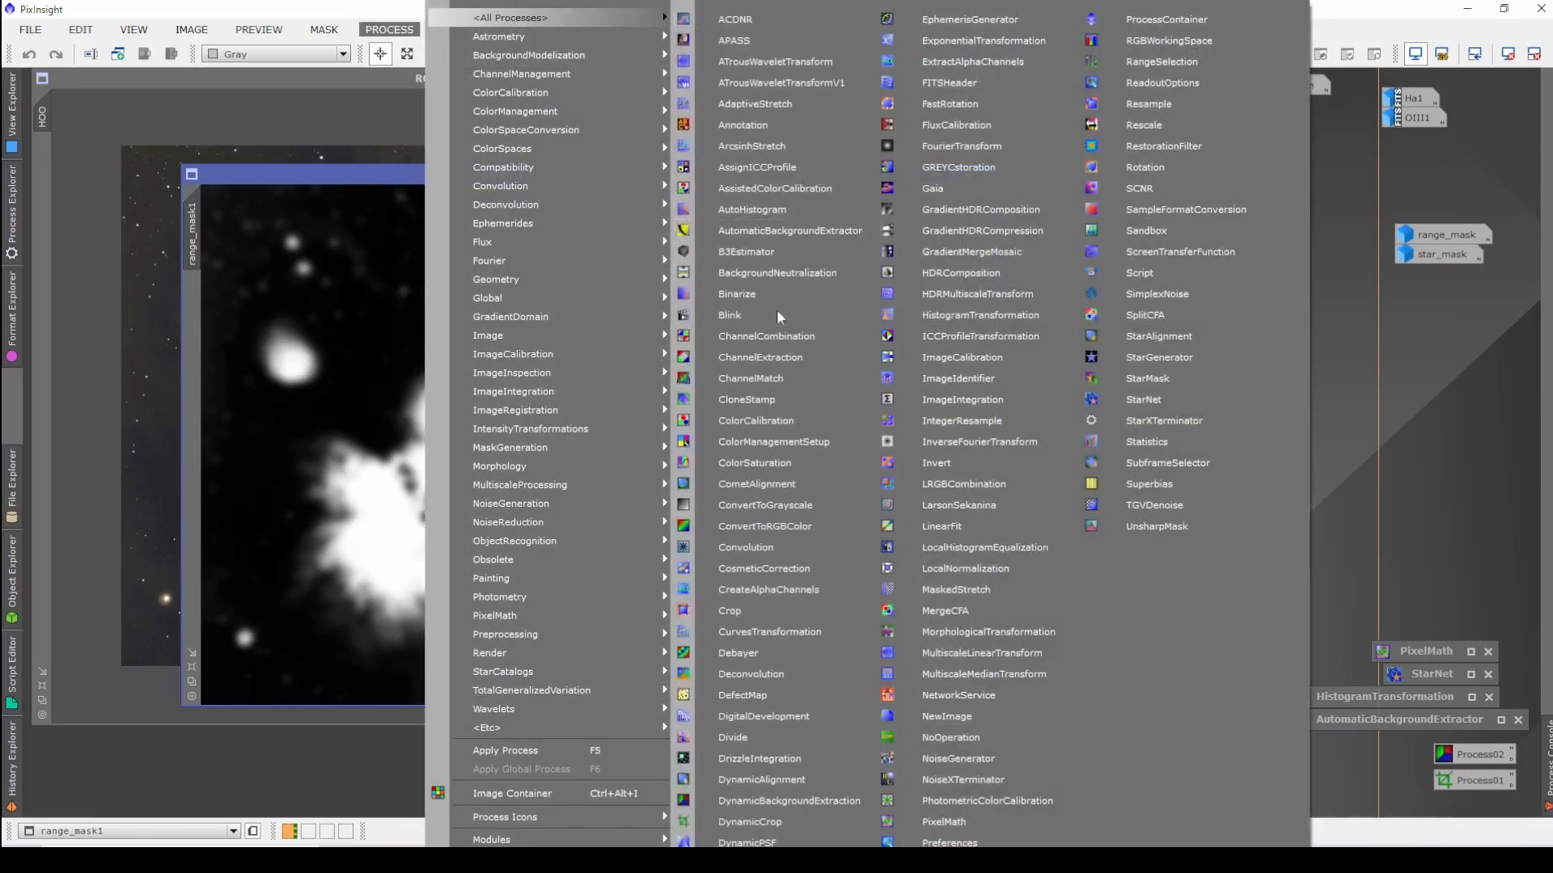
left_click(772, 400)
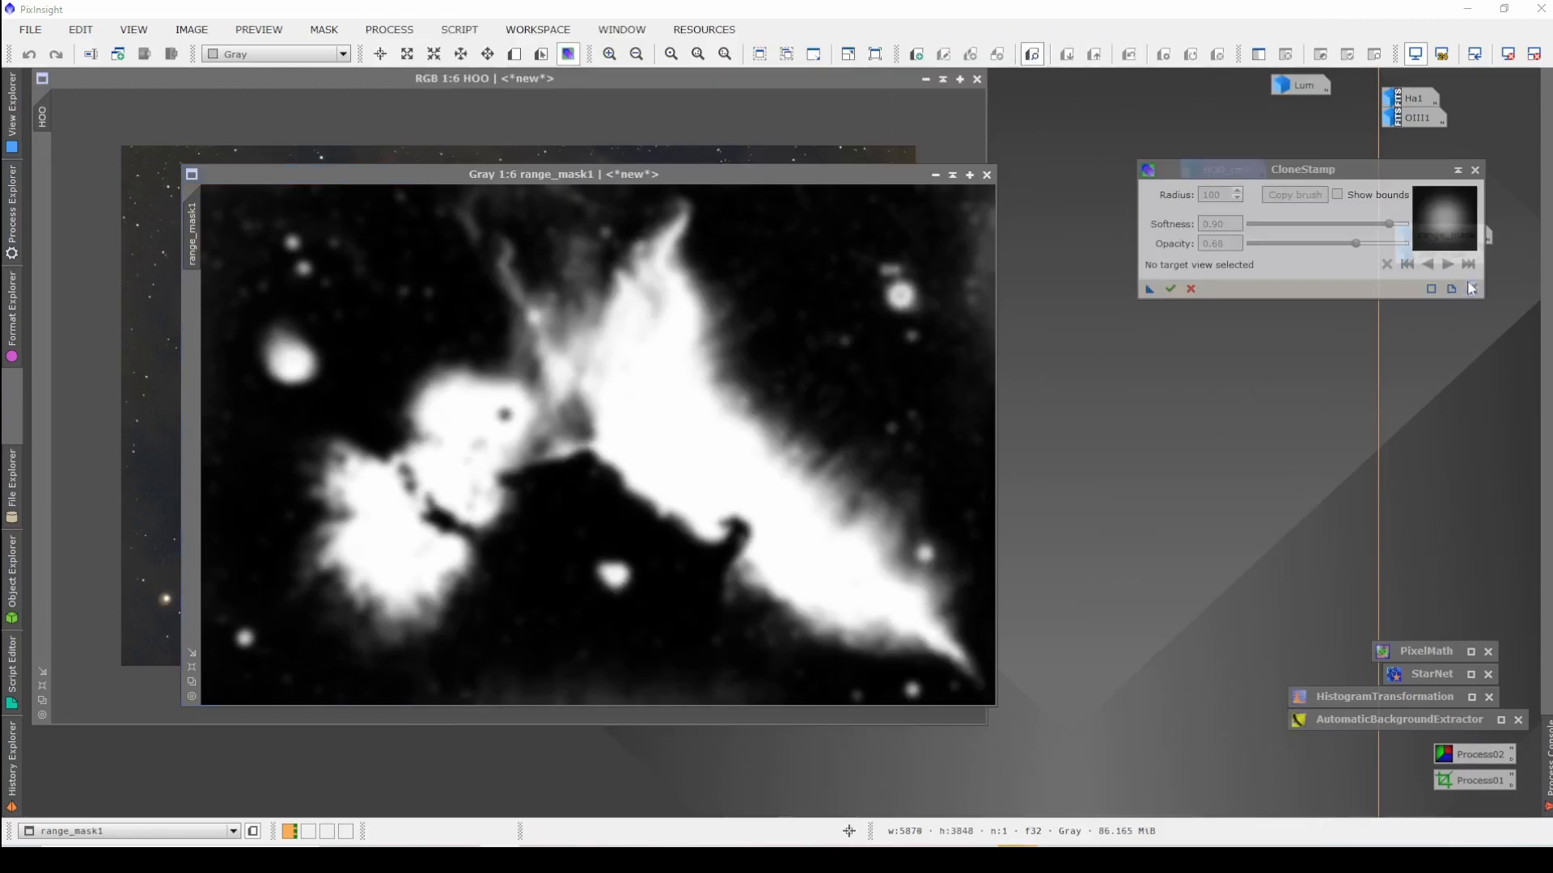
left_click_drag(1307, 171, 1212, 309)
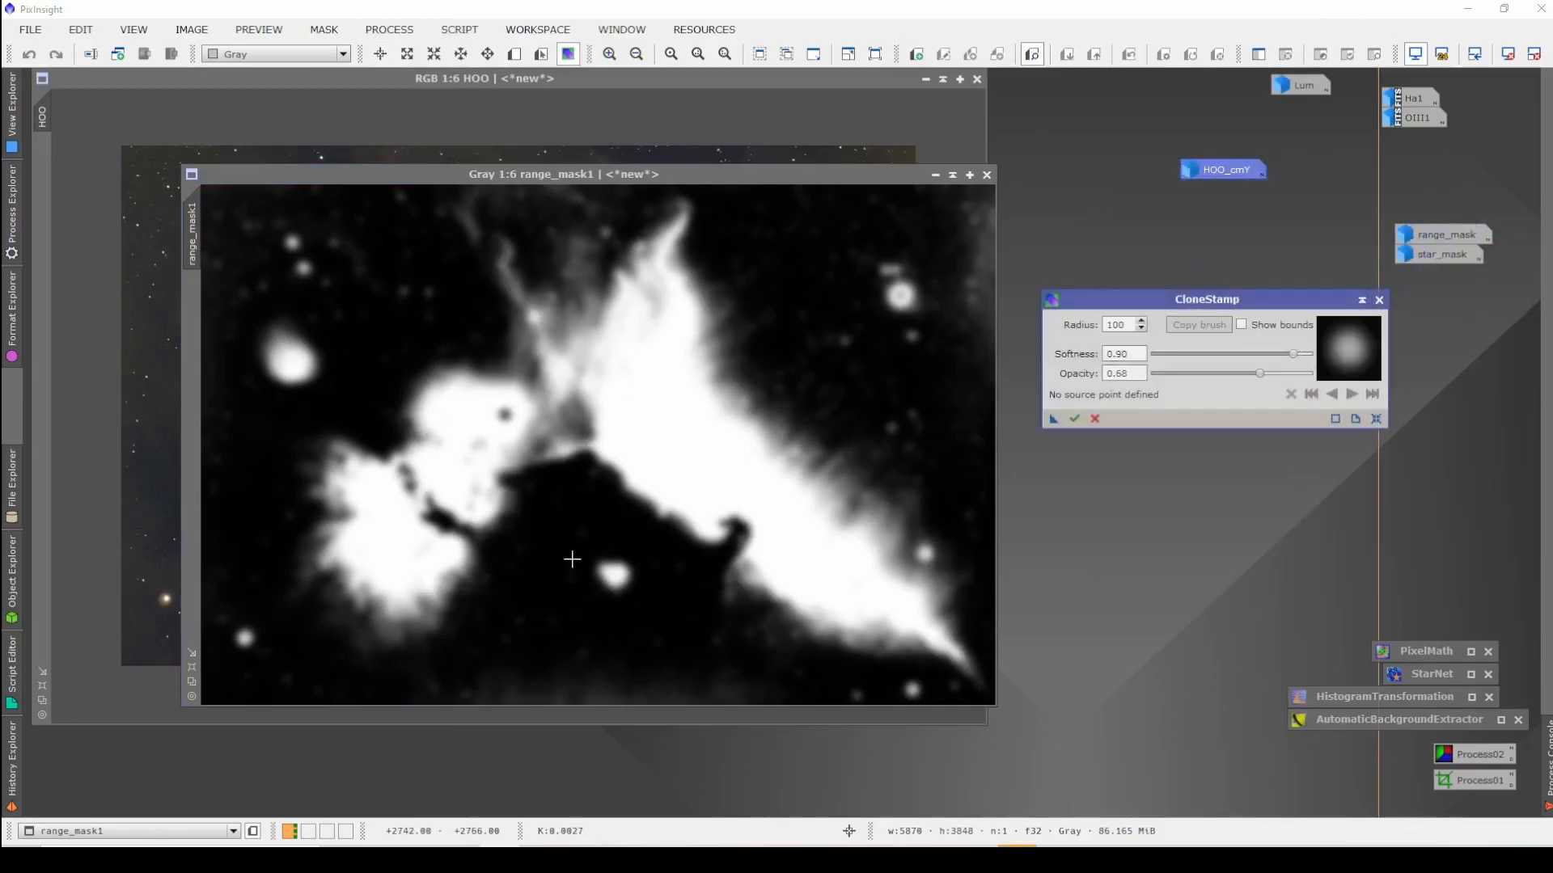
left_click(552, 542, "ctrl")
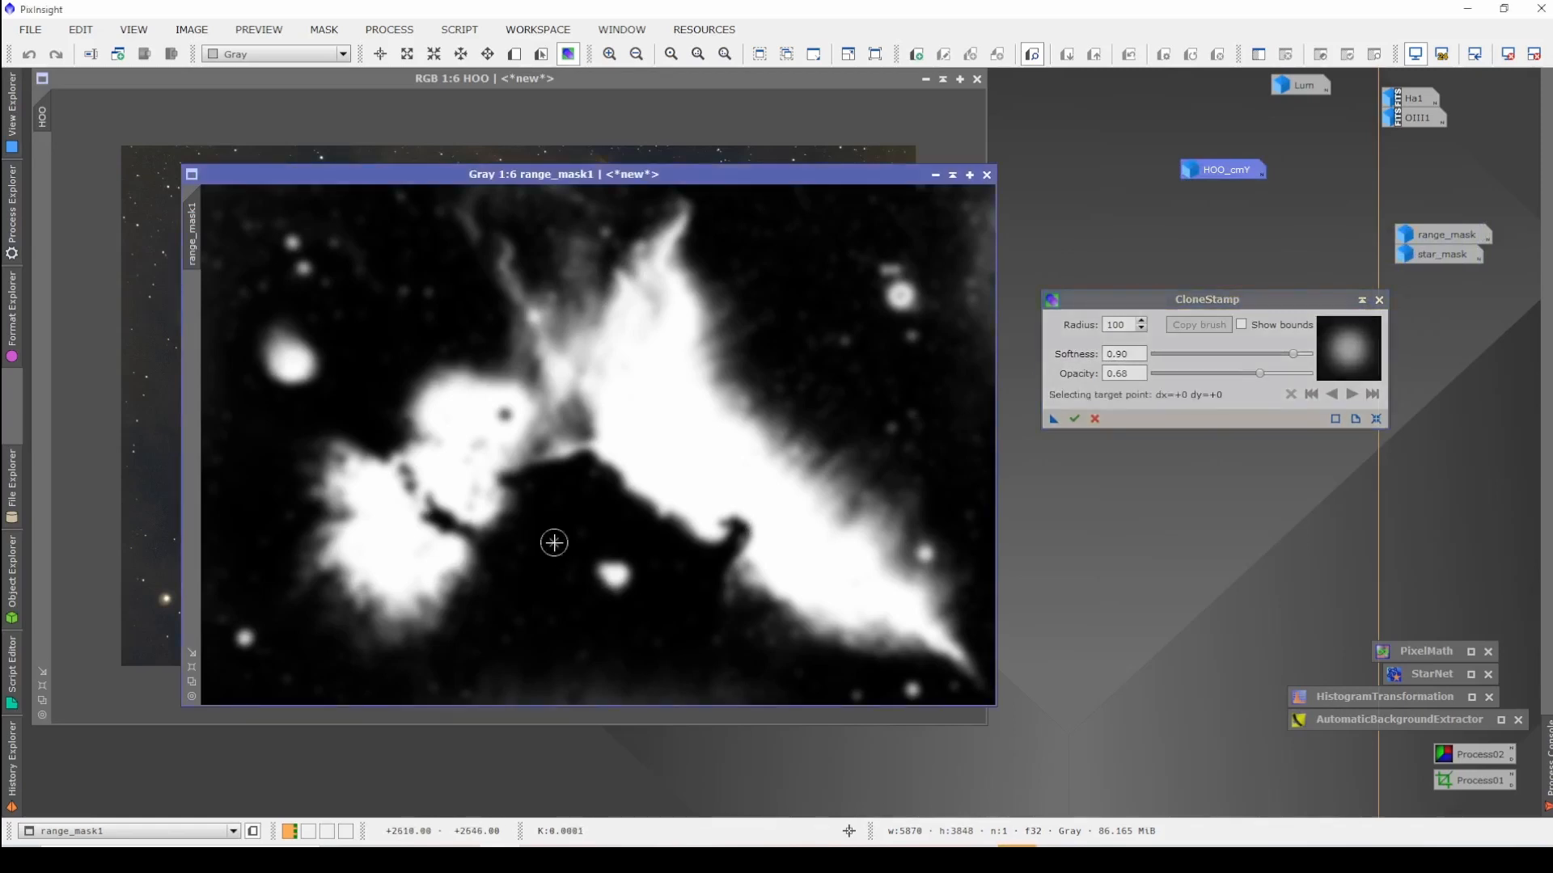
left_click(528, 527)
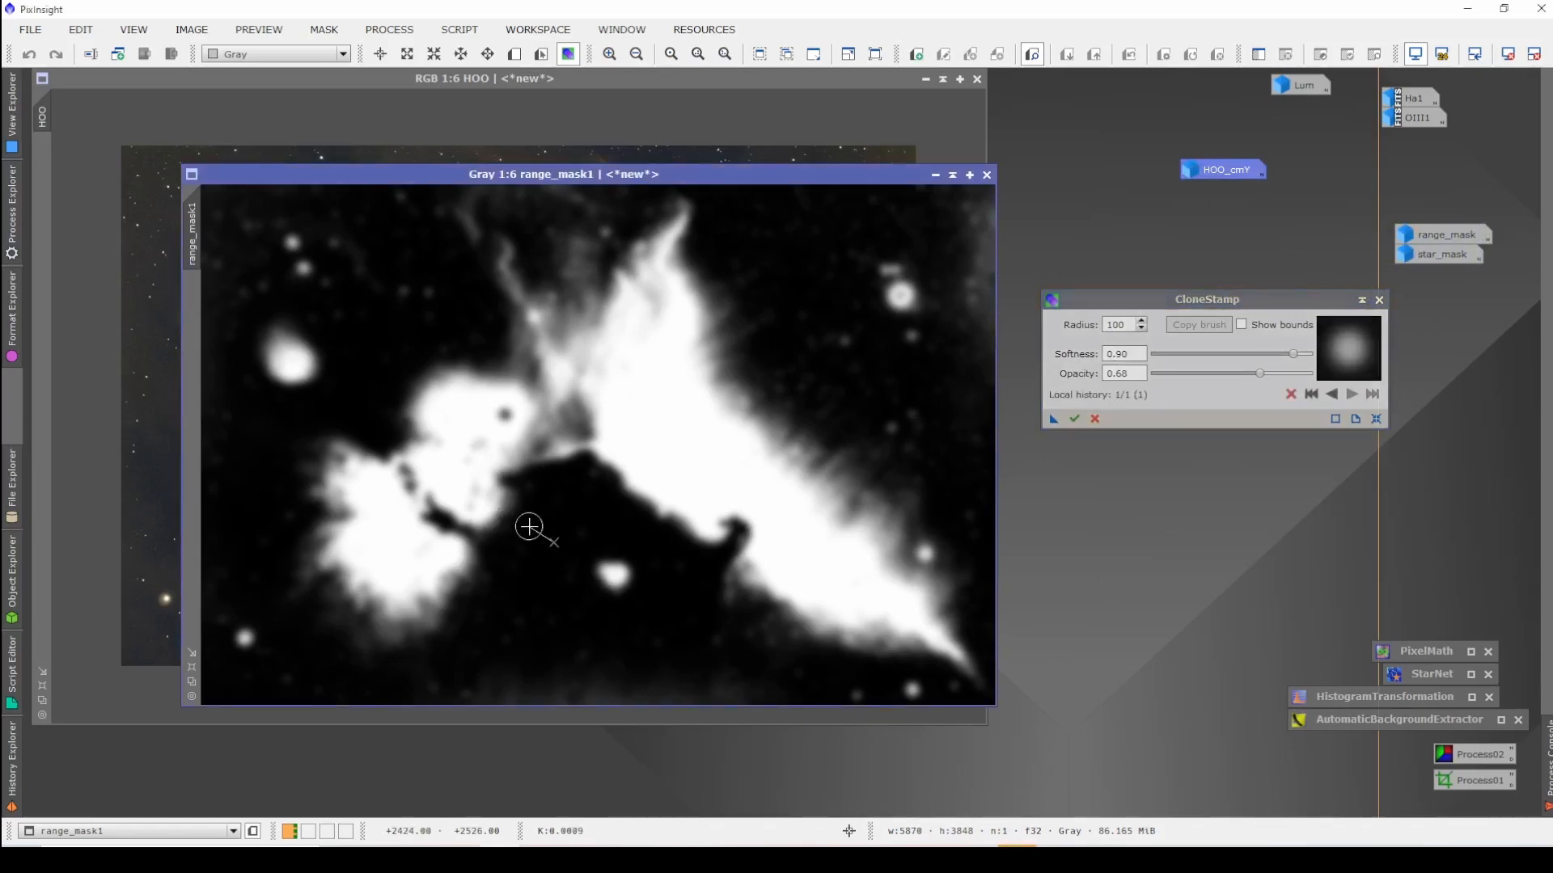
mouse_move(495, 511)
left_mouse_down()
mouse_move(461, 600)
mouse_move(496, 558)
mouse_move(531, 631)
mouse_move(506, 641)
mouse_move(502, 492)
mouse_move(453, 579)
mouse_move(447, 628)
mouse_move(496, 495)
mouse_move(458, 644)
mouse_move(485, 485)
mouse_move(442, 625)
left_mouse_up()
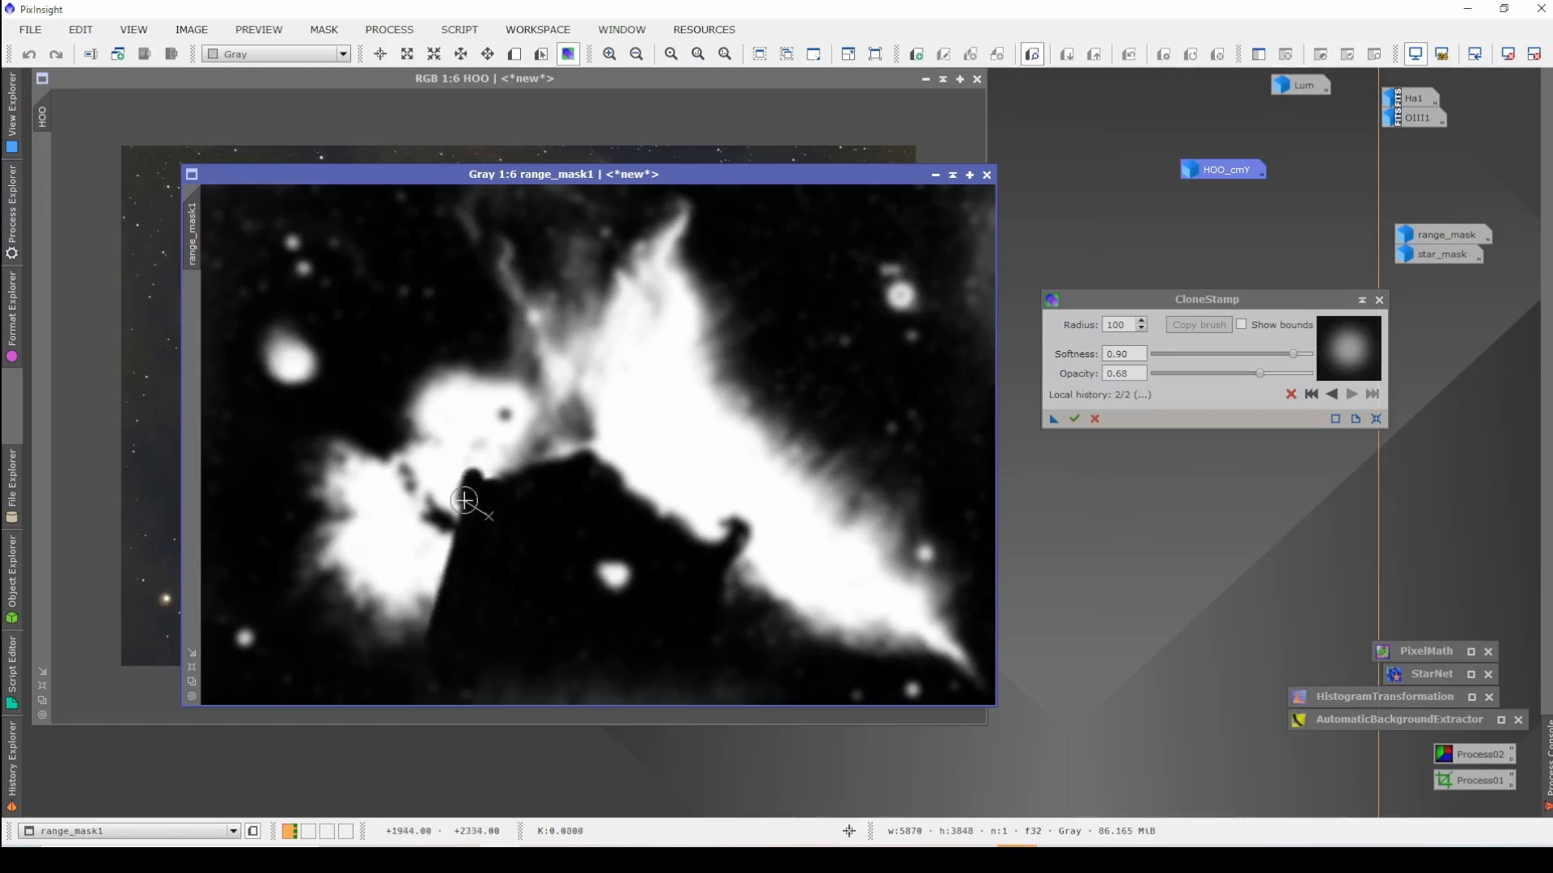
Step: Undo the clone stroke over the star below the nebulae, and clone dark background over the upper tip of the large bright nebula
mouse_move(465, 501)
left_mouse_down()
mouse_move(423, 614)
mouse_move(453, 550)
mouse_move(528, 518)
left_mouse_up()
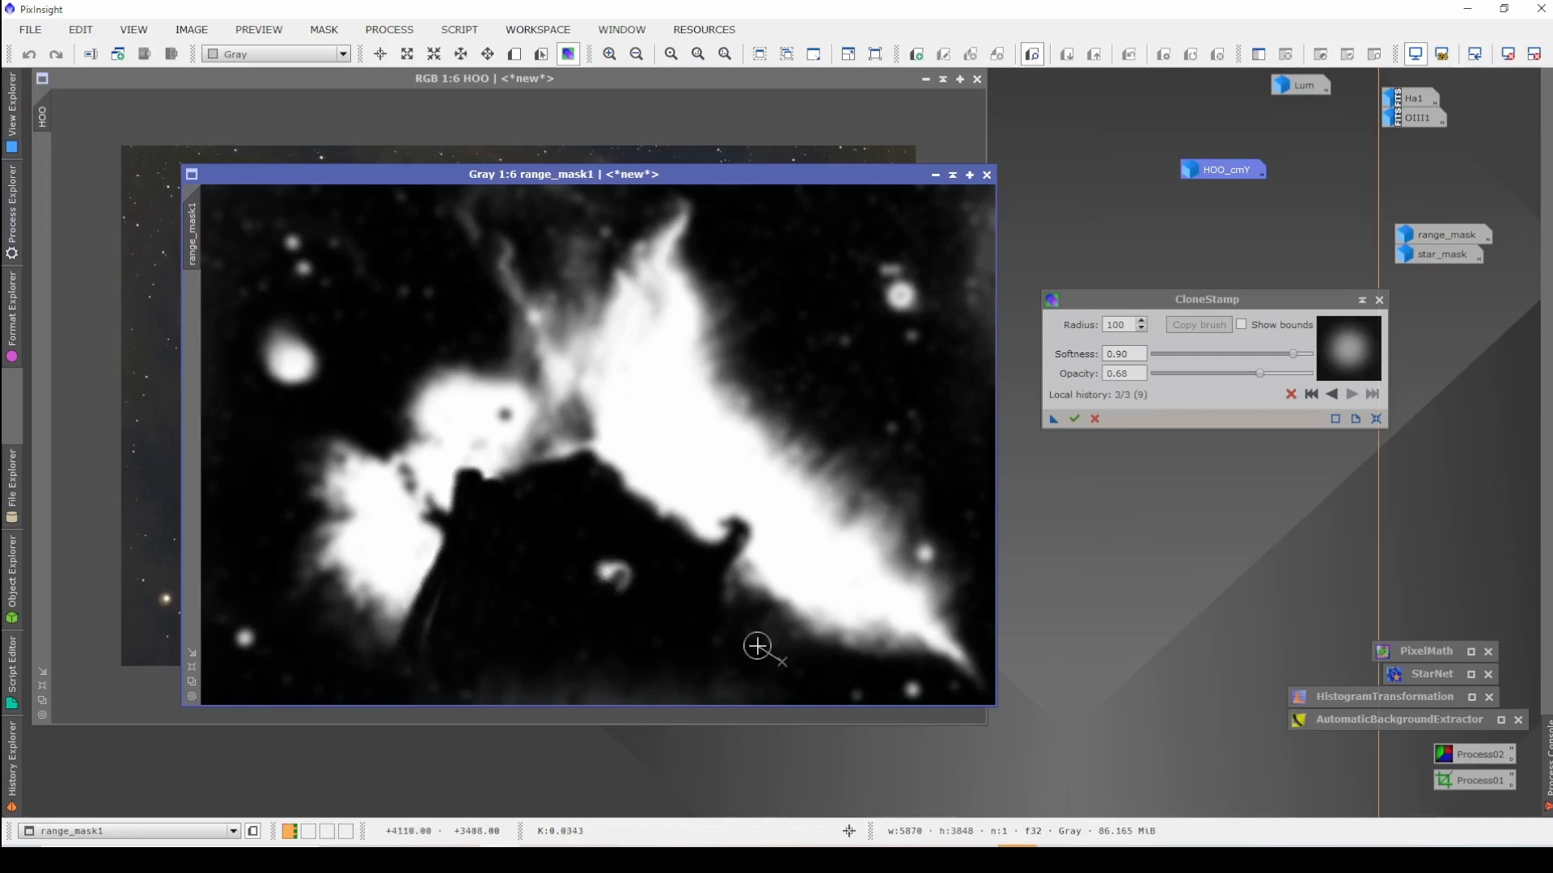
left_click(1331, 395)
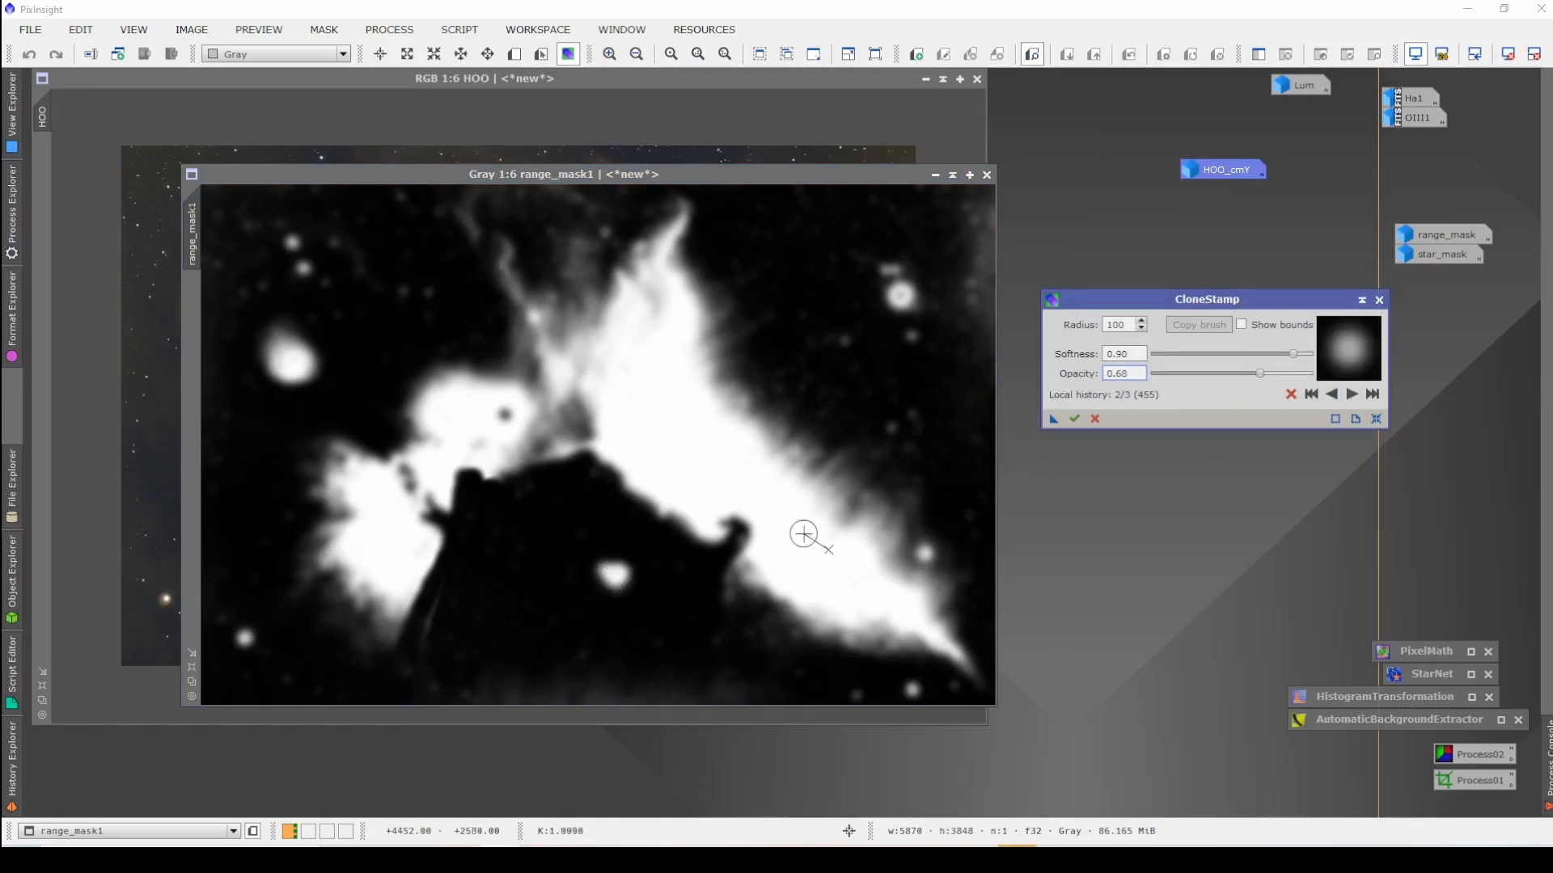
left_click(789, 218)
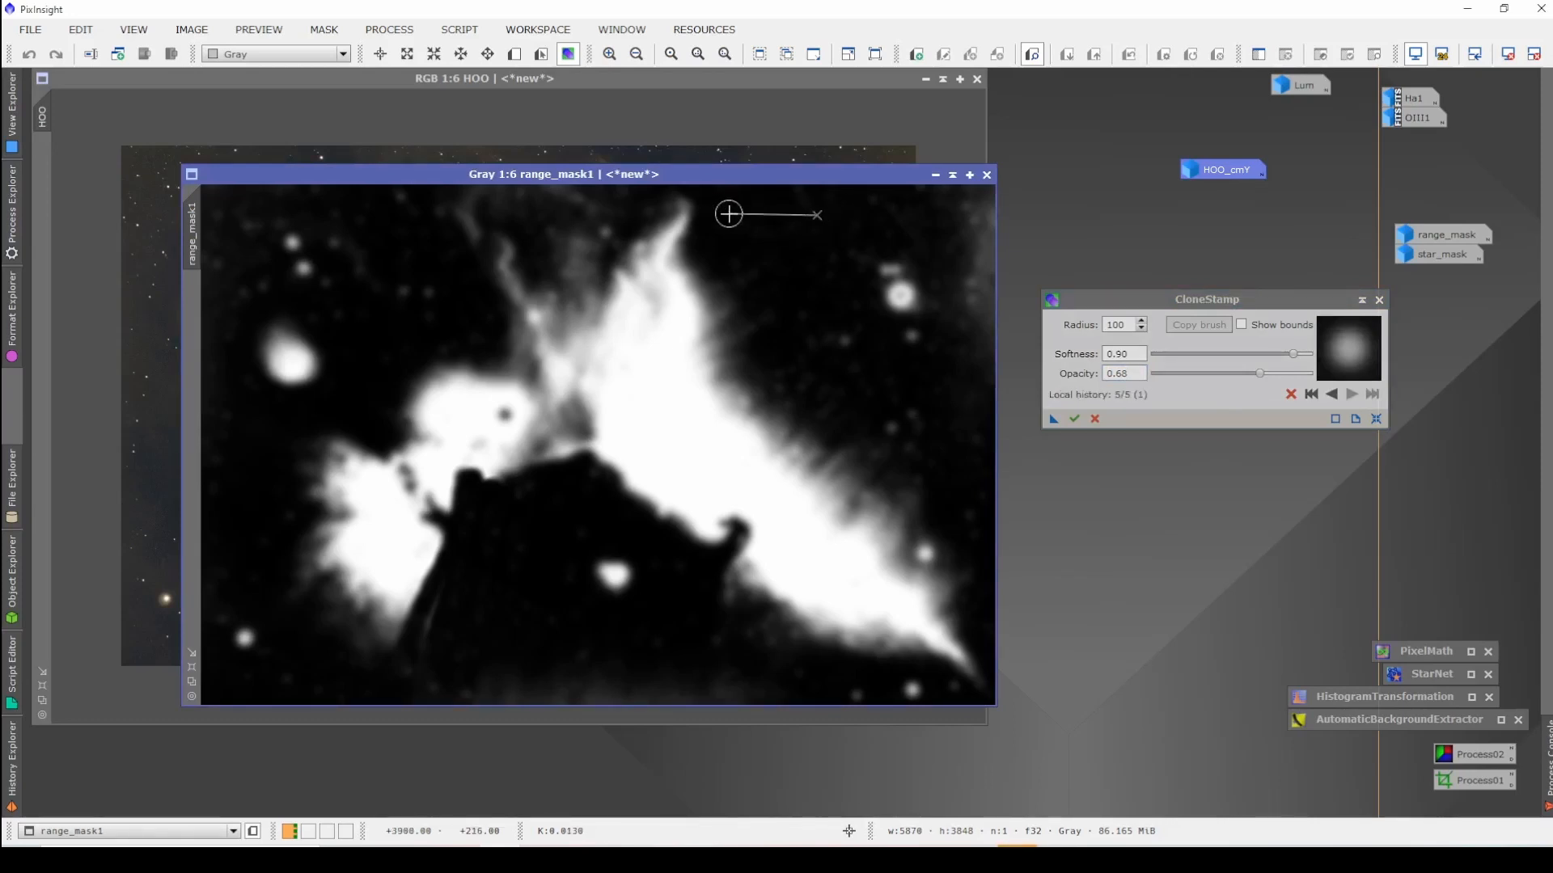
mouse_move(698, 214)
left_mouse_down()
mouse_move(676, 229)
mouse_move(683, 250)
mouse_move(645, 222)
mouse_move(663, 231)
left_mouse_up()
Step: Set the CloneStamp radius to 250 and clone dark background over the bright stars in the mask's upper right area
double_click(1125, 323)
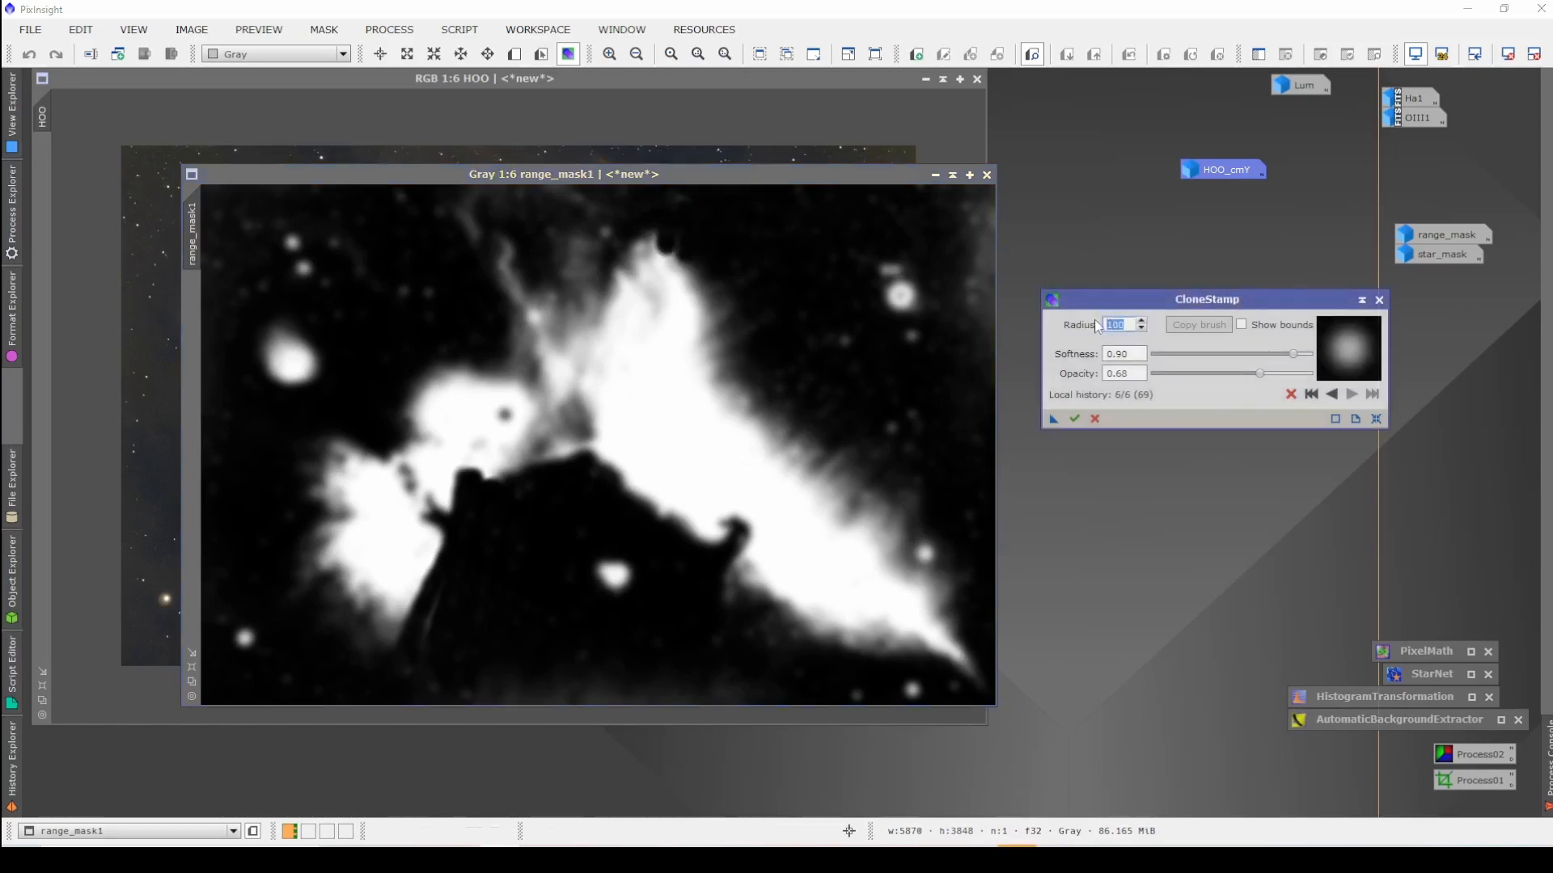
type("30")
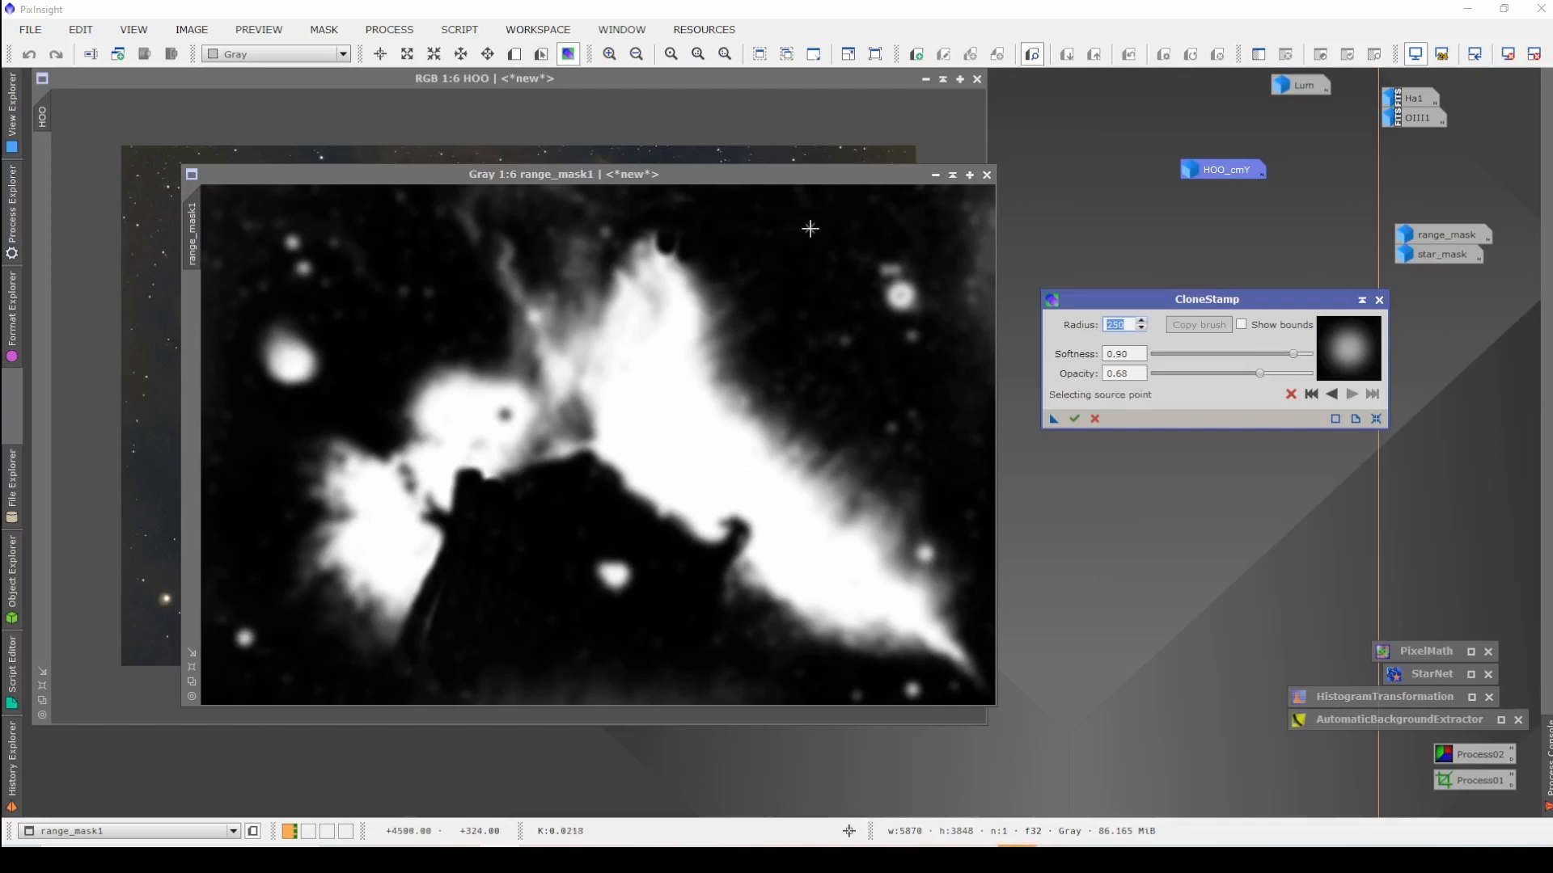
left_click(809, 227, "ctrl")
mouse_move(883, 226)
left_mouse_down()
mouse_move(888, 301)
mouse_move(875, 325)
mouse_move(836, 331)
mouse_move(928, 287)
mouse_move(915, 257)
mouse_move(899, 293)
mouse_move(862, 199)
mouse_move(983, 212)
mouse_move(922, 218)
mouse_move(995, 244)
mouse_move(918, 257)
left_mouse_up()
mouse_move(916, 258)
left_mouse_down()
mouse_move(951, 268)
mouse_move(918, 197)
mouse_move(932, 201)
mouse_move(908, 284)
mouse_move(978, 313)
mouse_move(901, 226)
left_mouse_up()
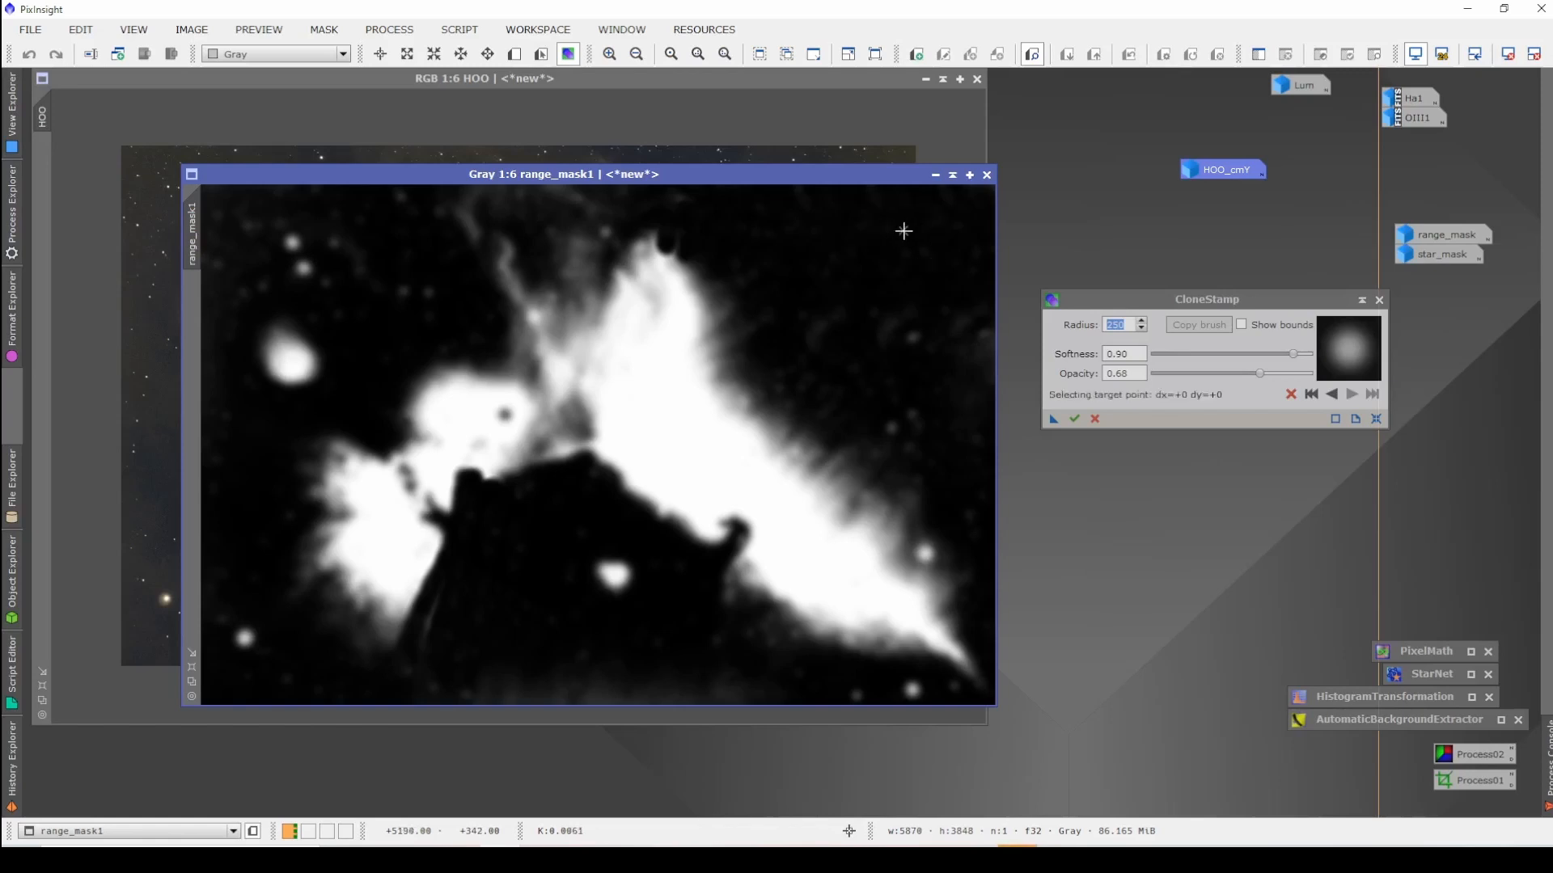
Step: Clone dark background at opacity 1.00 over range_mask1's right side, covering the lower end of the large bright nebula
left_click(904, 274)
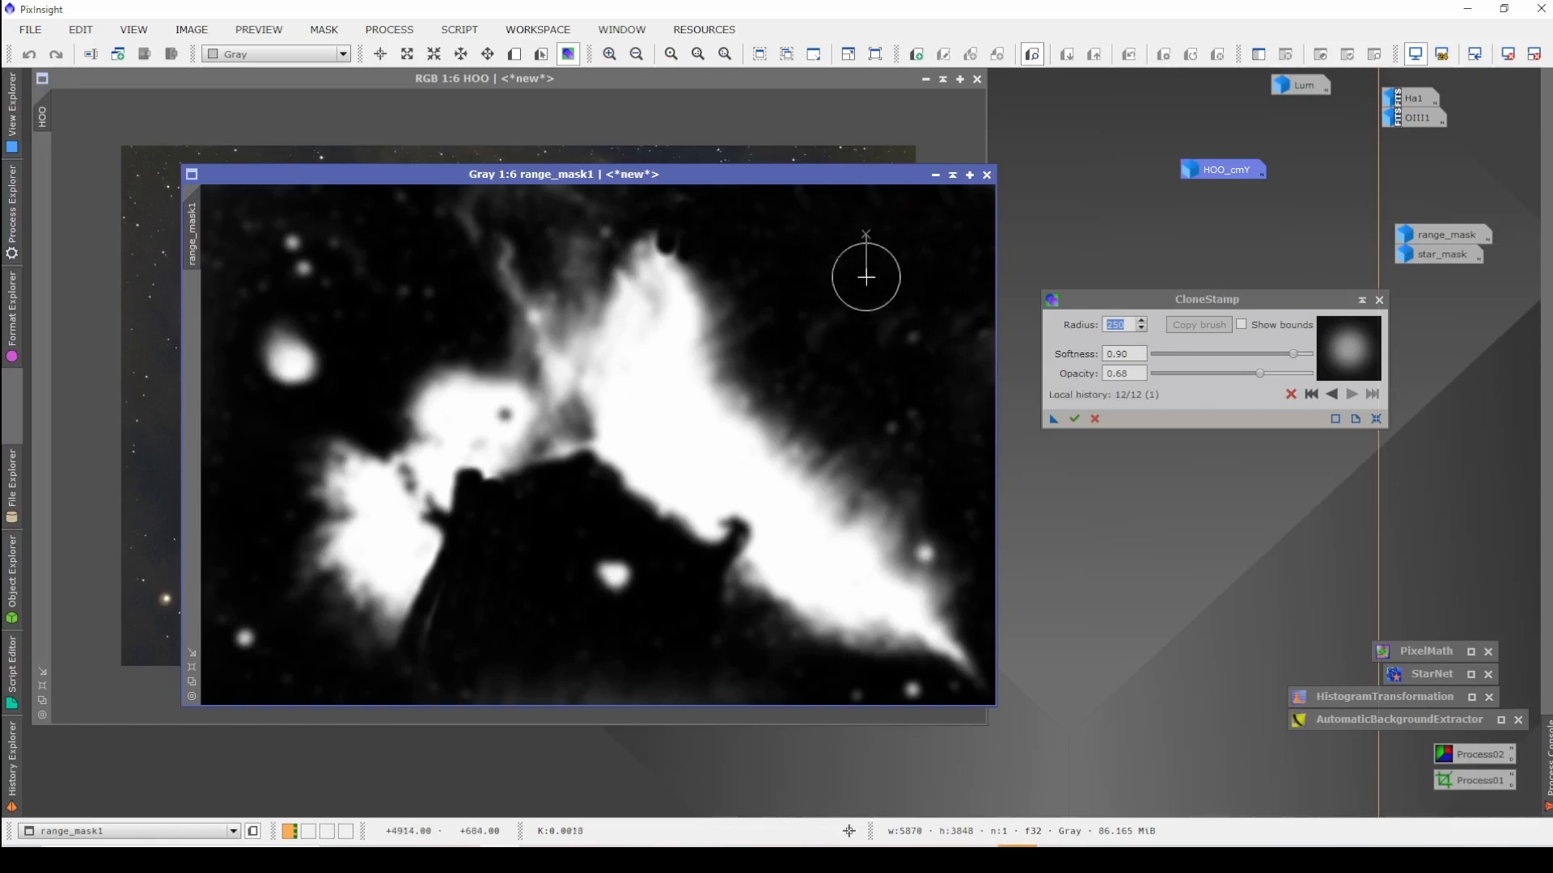
mouse_move(866, 278)
left_mouse_down()
mouse_move(769, 291)
mouse_move(974, 312)
mouse_move(761, 328)
mouse_move(960, 347)
mouse_move(749, 357)
mouse_move(922, 509)
mouse_move(963, 454)
mouse_move(783, 590)
mouse_move(841, 306)
left_mouse_up()
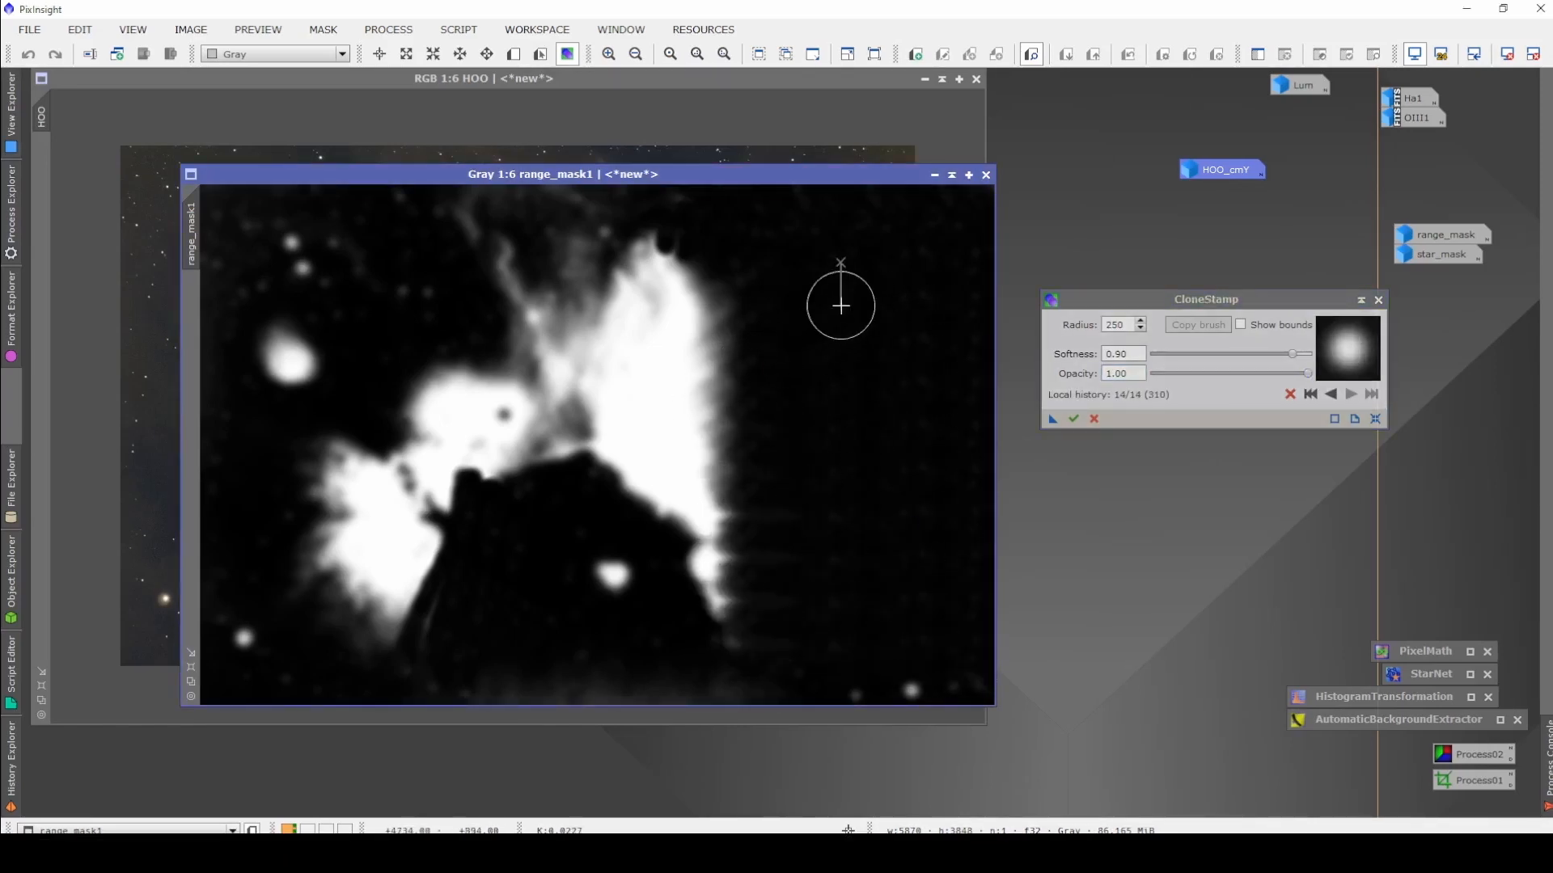
left_click(841, 306, "ctrl")
mouse_move(838, 515)
left_mouse_down()
mouse_move(900, 583)
mouse_move(839, 494)
left_mouse_up()
left_click(794, 327, "ctrl")
left_click(839, 264)
left_click(823, 292, "ctrl")
left_click(908, 263)
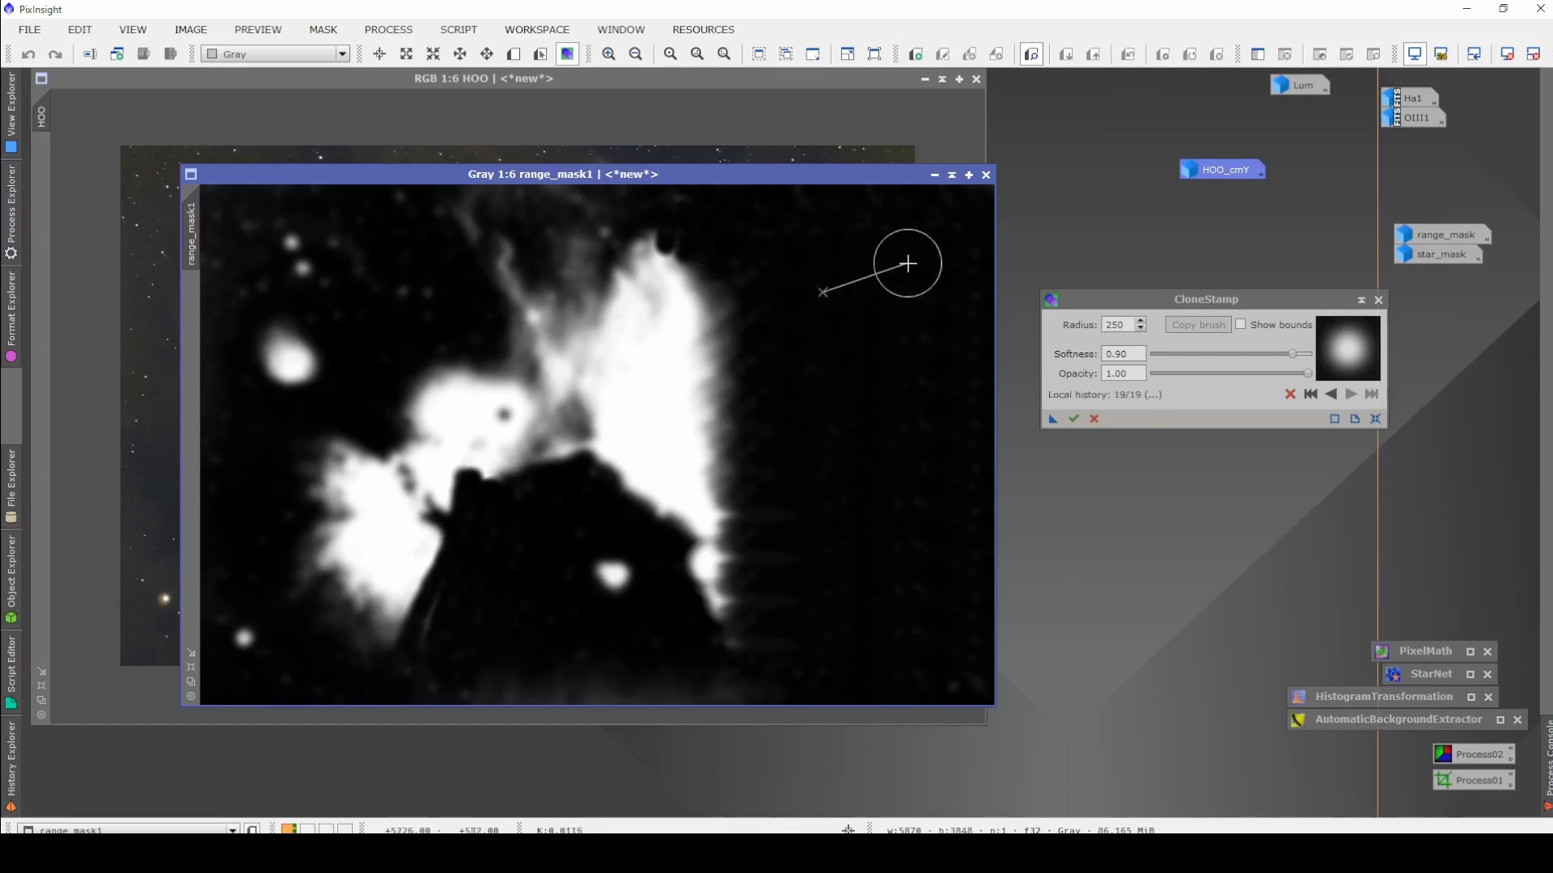
mouse_move(907, 264)
left_mouse_down()
mouse_move(901, 378)
mouse_move(832, 385)
mouse_move(838, 528)
mouse_move(987, 684)
mouse_move(769, 638)
mouse_move(855, 475)
left_mouse_up()
Step: Clone dark background over the remaining nebulae and stars in range_mask1, leaving only the bright star patch below the dark centre
left_click(865, 302, "ctrl")
left_click(936, 391, "ctrl")
mouse_move(818, 391)
left_mouse_down()
mouse_move(677, 687)
mouse_move(322, 696)
mouse_move(480, 673)
mouse_move(312, 647)
left_mouse_up()
left_click_drag(530, 634, 323, 627)
left_click_drag(496, 603, 235, 605)
left_click_drag(722, 558, 725, 283)
mouse_move(693, 503)
left_mouse_down()
mouse_move(687, 262)
mouse_move(624, 197)
mouse_move(572, 493)
mouse_move(520, 180)
left_mouse_up()
left_click(534, 651, "ctrl")
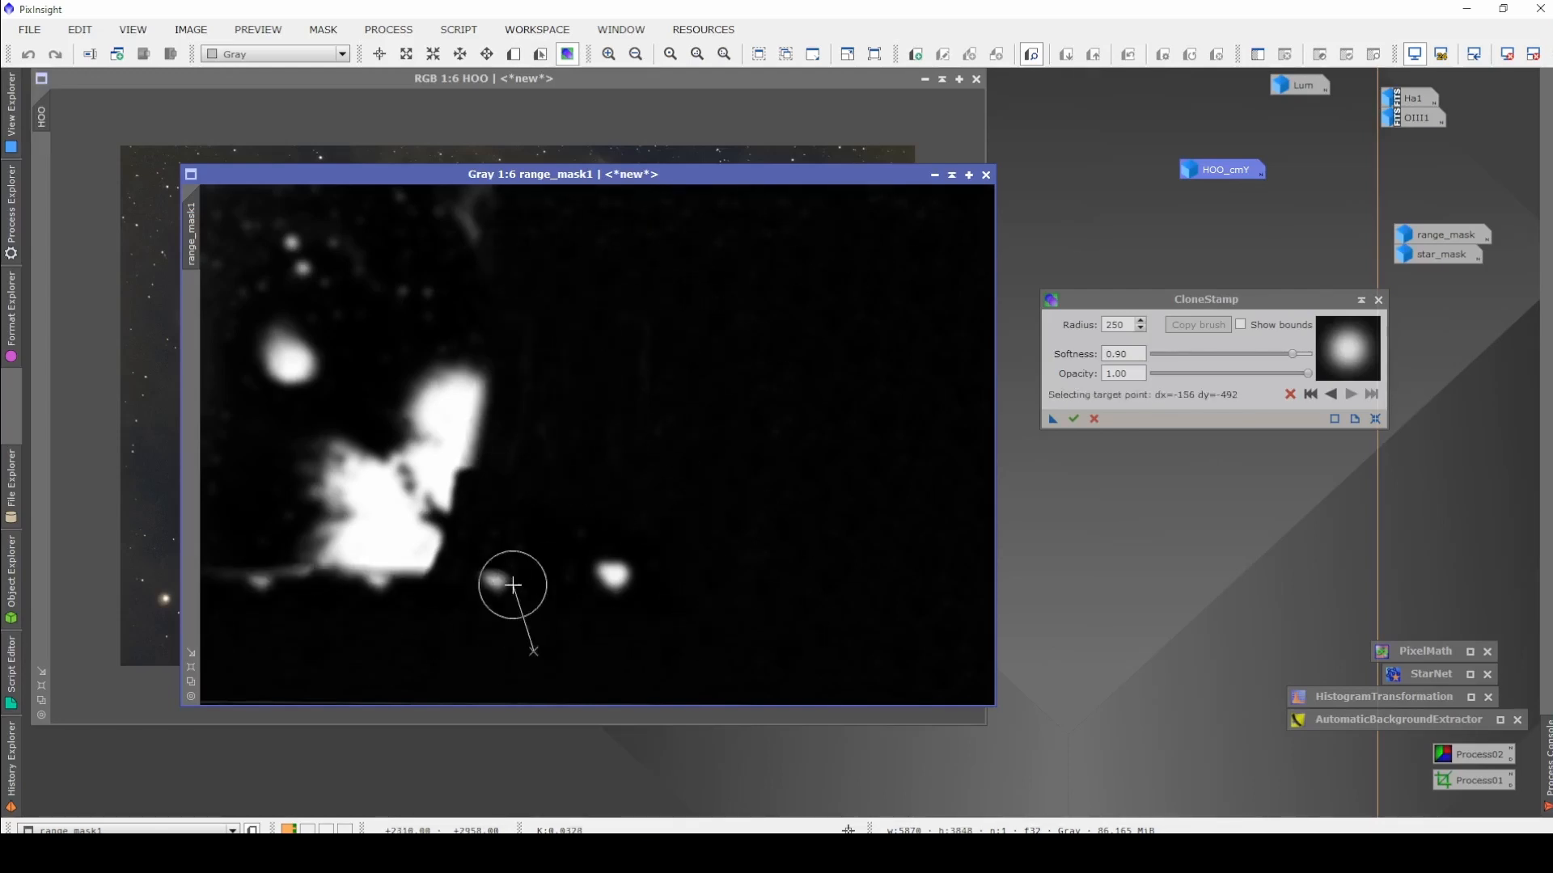
mouse_move(513, 585)
left_mouse_down()
mouse_move(215, 555)
mouse_move(453, 461)
mouse_move(525, 399)
mouse_move(482, 312)
mouse_move(242, 210)
left_mouse_up()
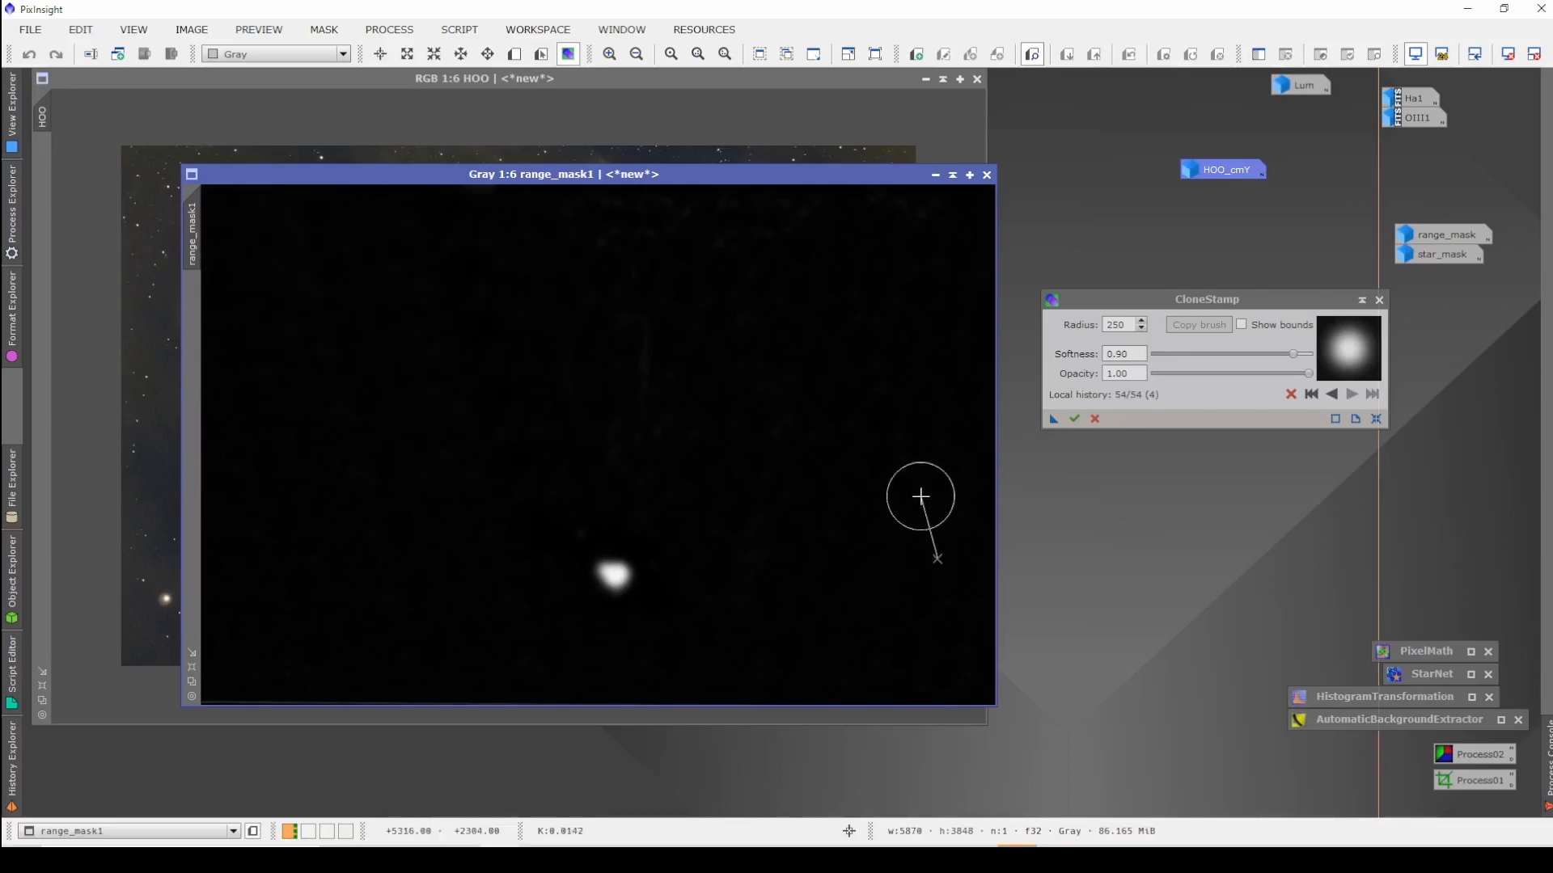
Step: Apply the clone edits to range_mask1, close CloneStamp, and iconize the mask
left_click(1075, 419)
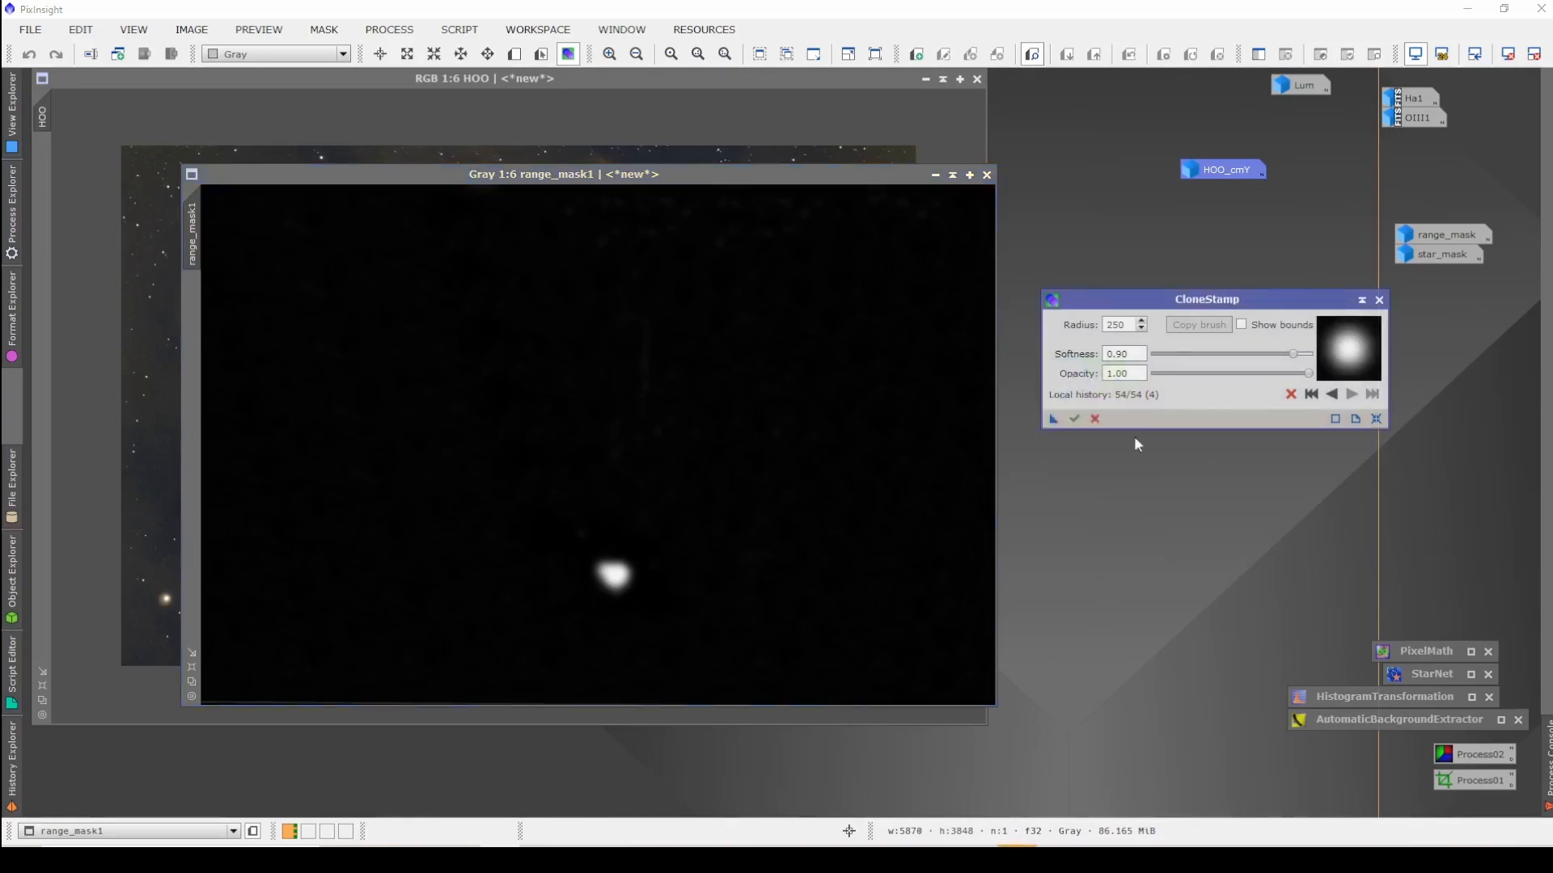
left_click(1380, 300)
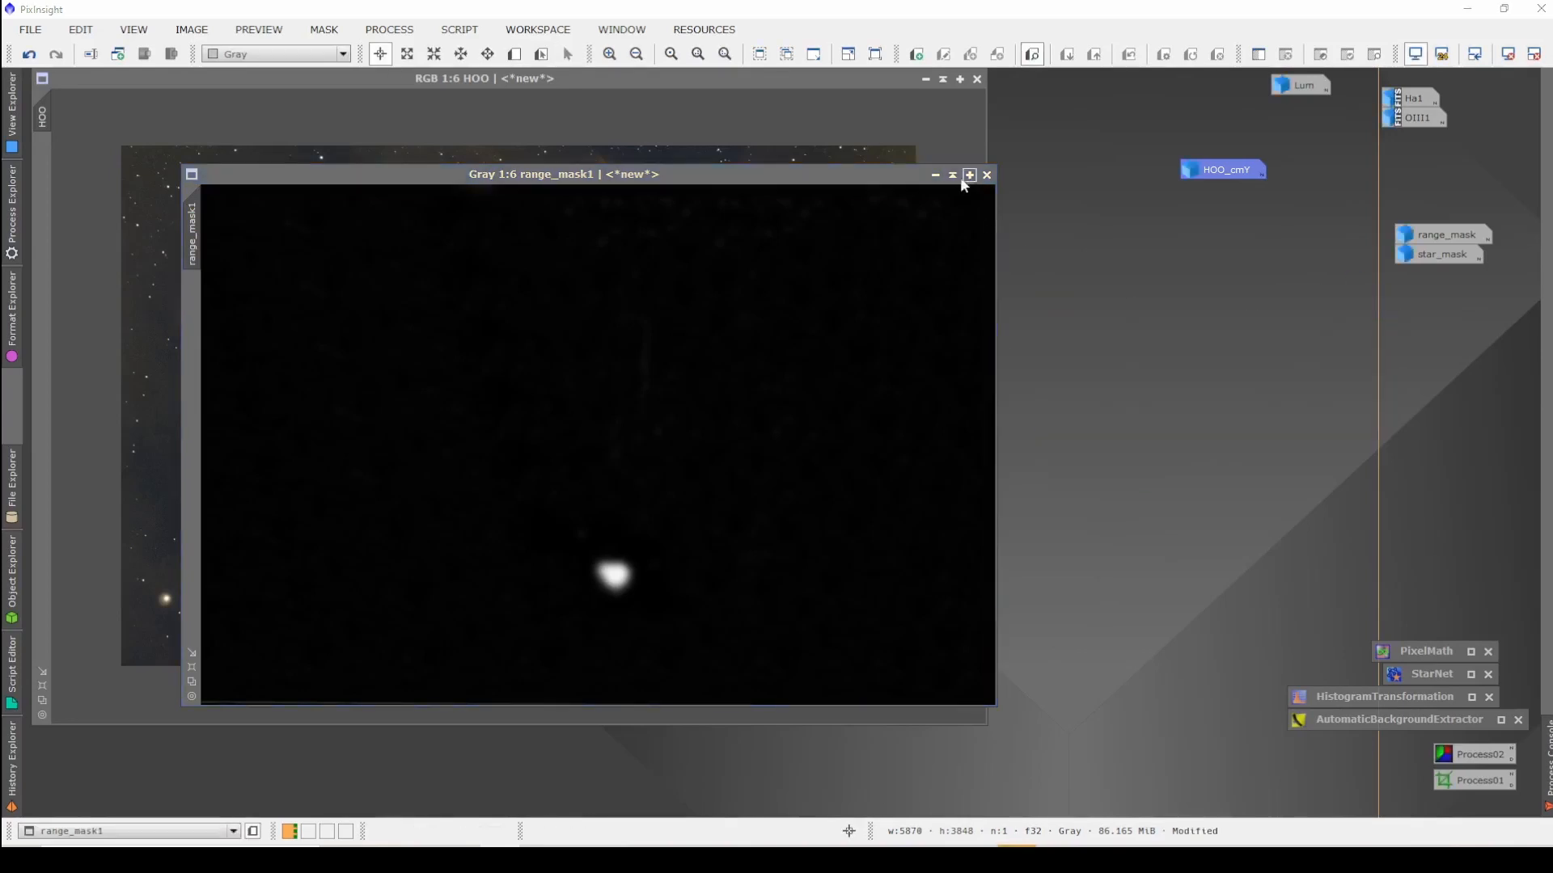
left_click(935, 175)
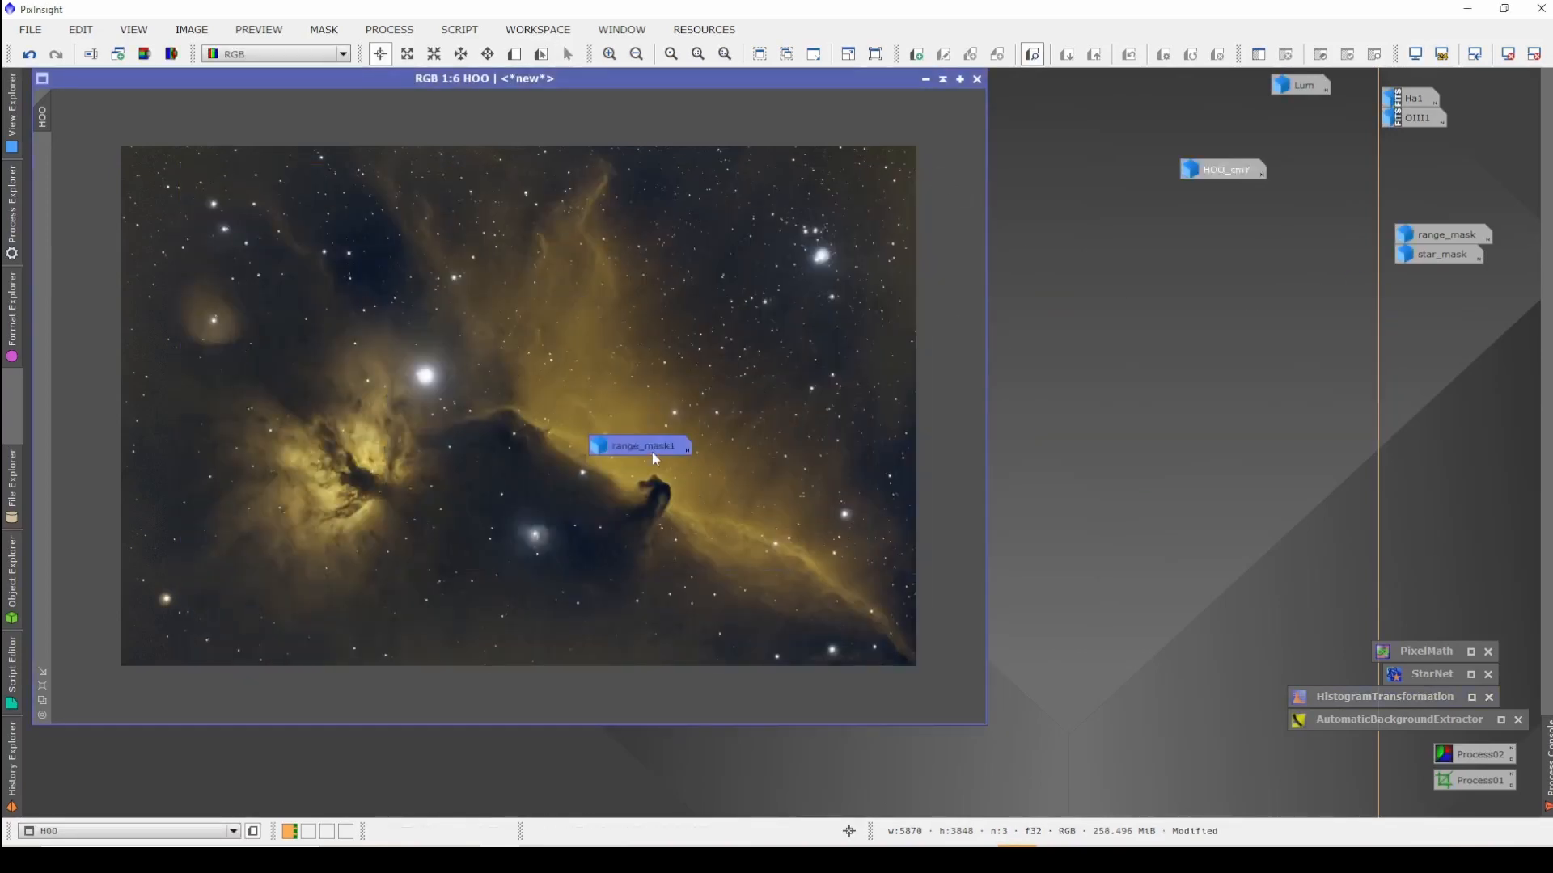
Step: Rename range_mask1 as HOO_blue and place its icon directly beneath HOO_cmY
left_click_drag(652, 452, 1235, 332)
right_click(1235, 332)
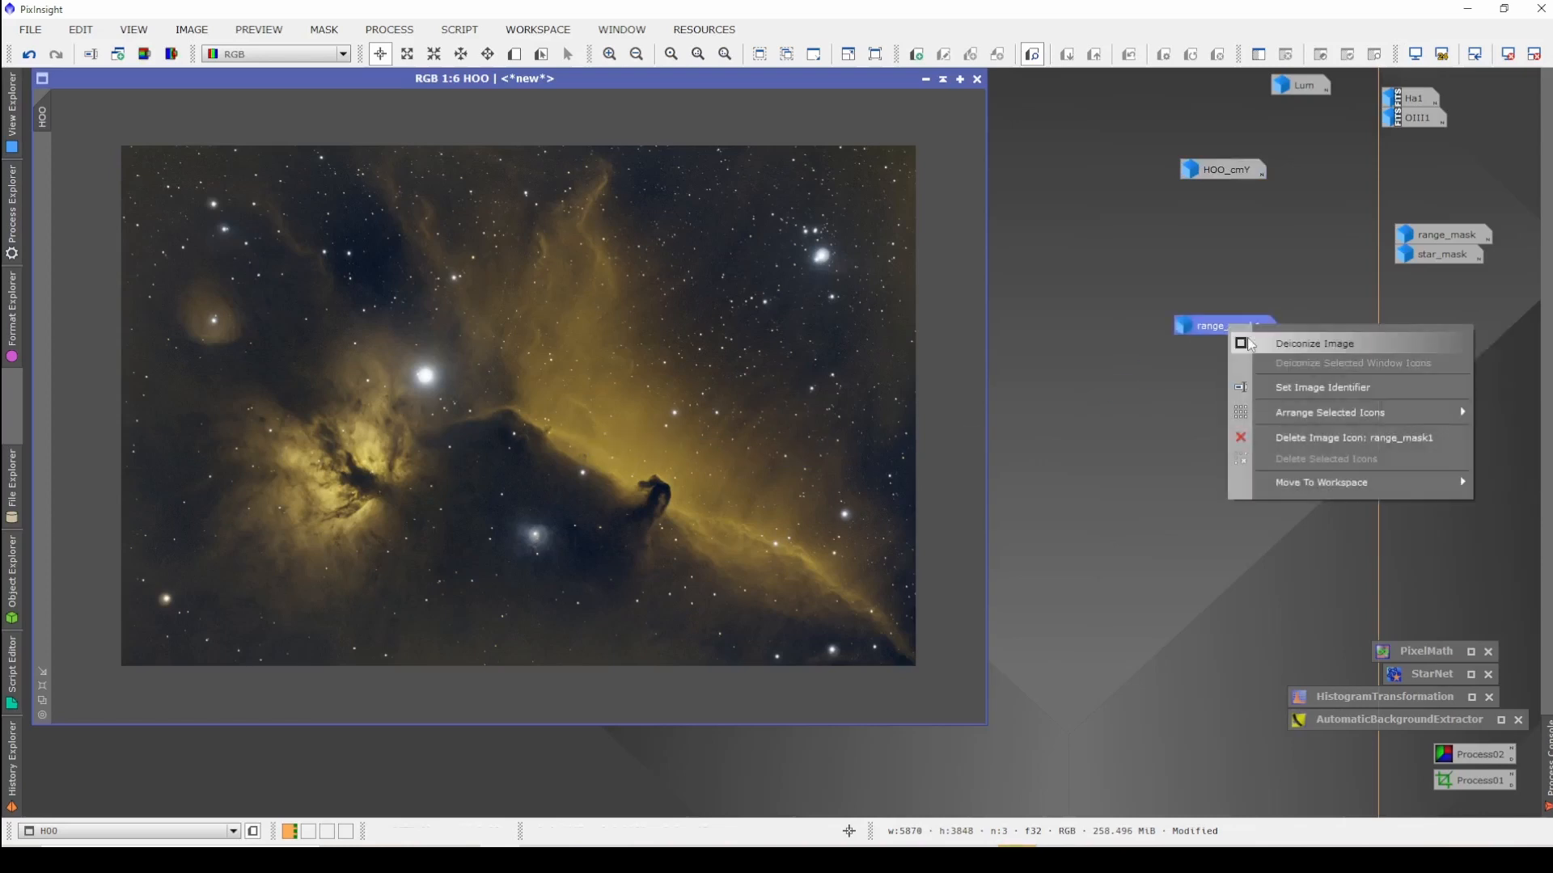
mouse_move(1292, 418)
left_click(1294, 388)
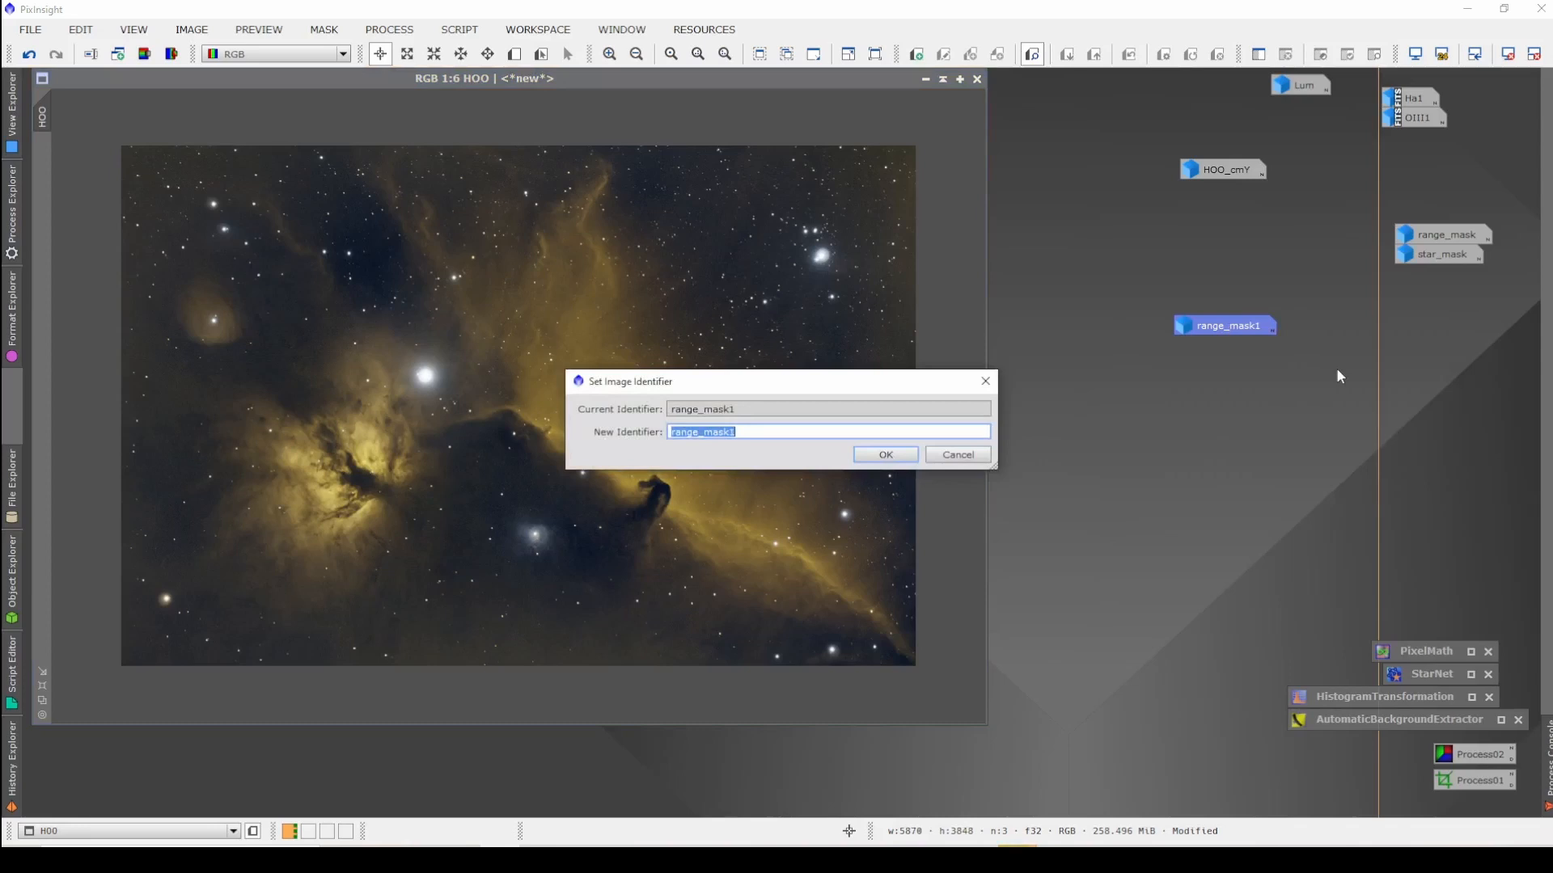
key("Return")
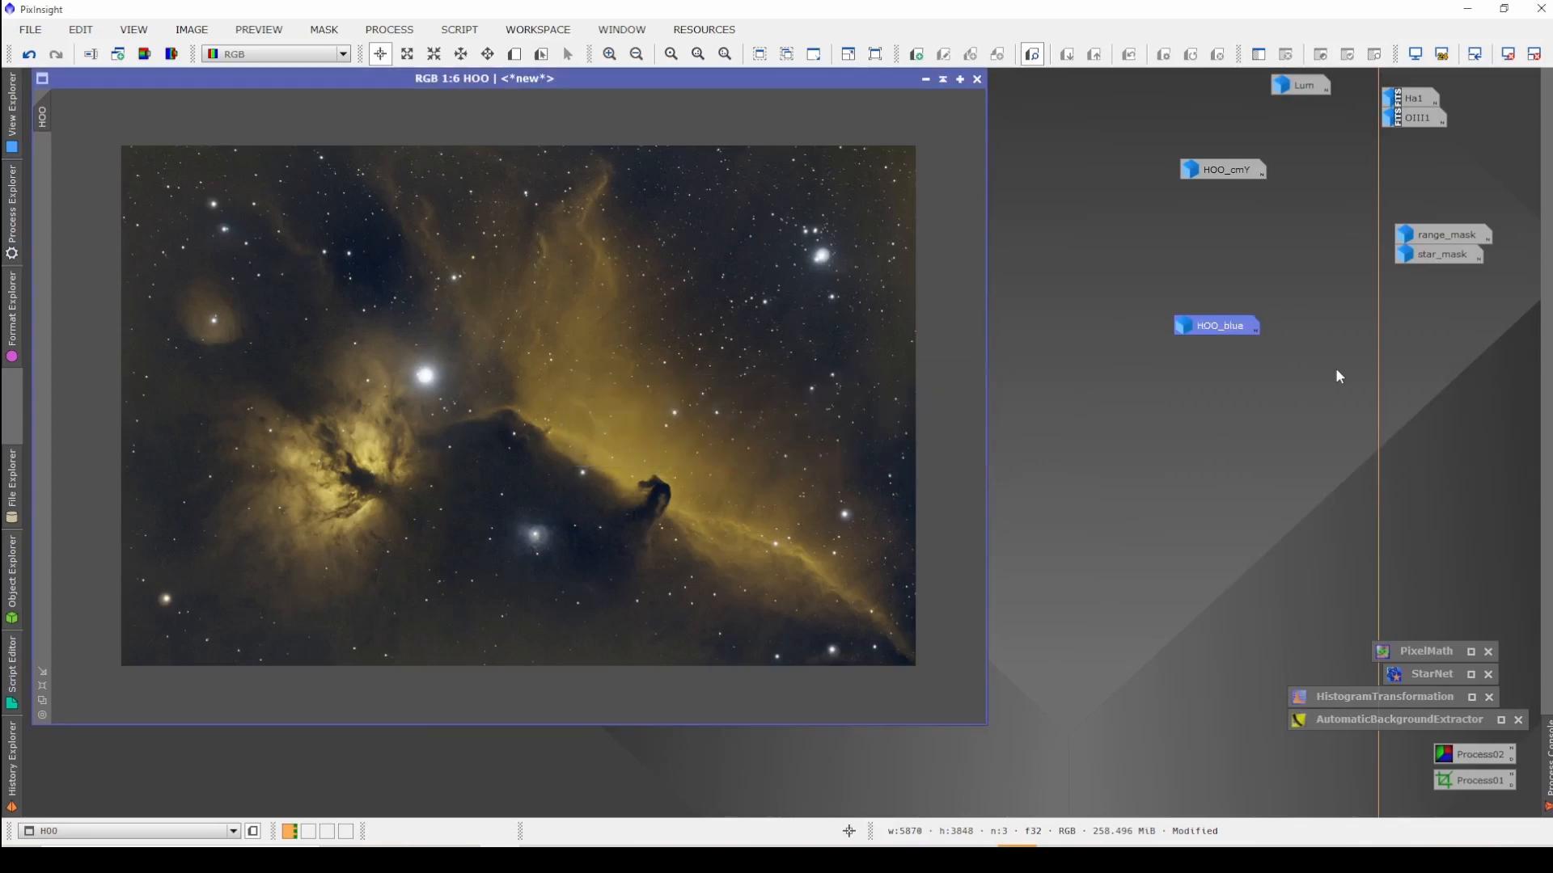
left_click_drag(1220, 325, 1213, 201)
Step: Apply HOO_cmY as the mask on the HOO image and hide the red mask overlay
double_click(1226, 166)
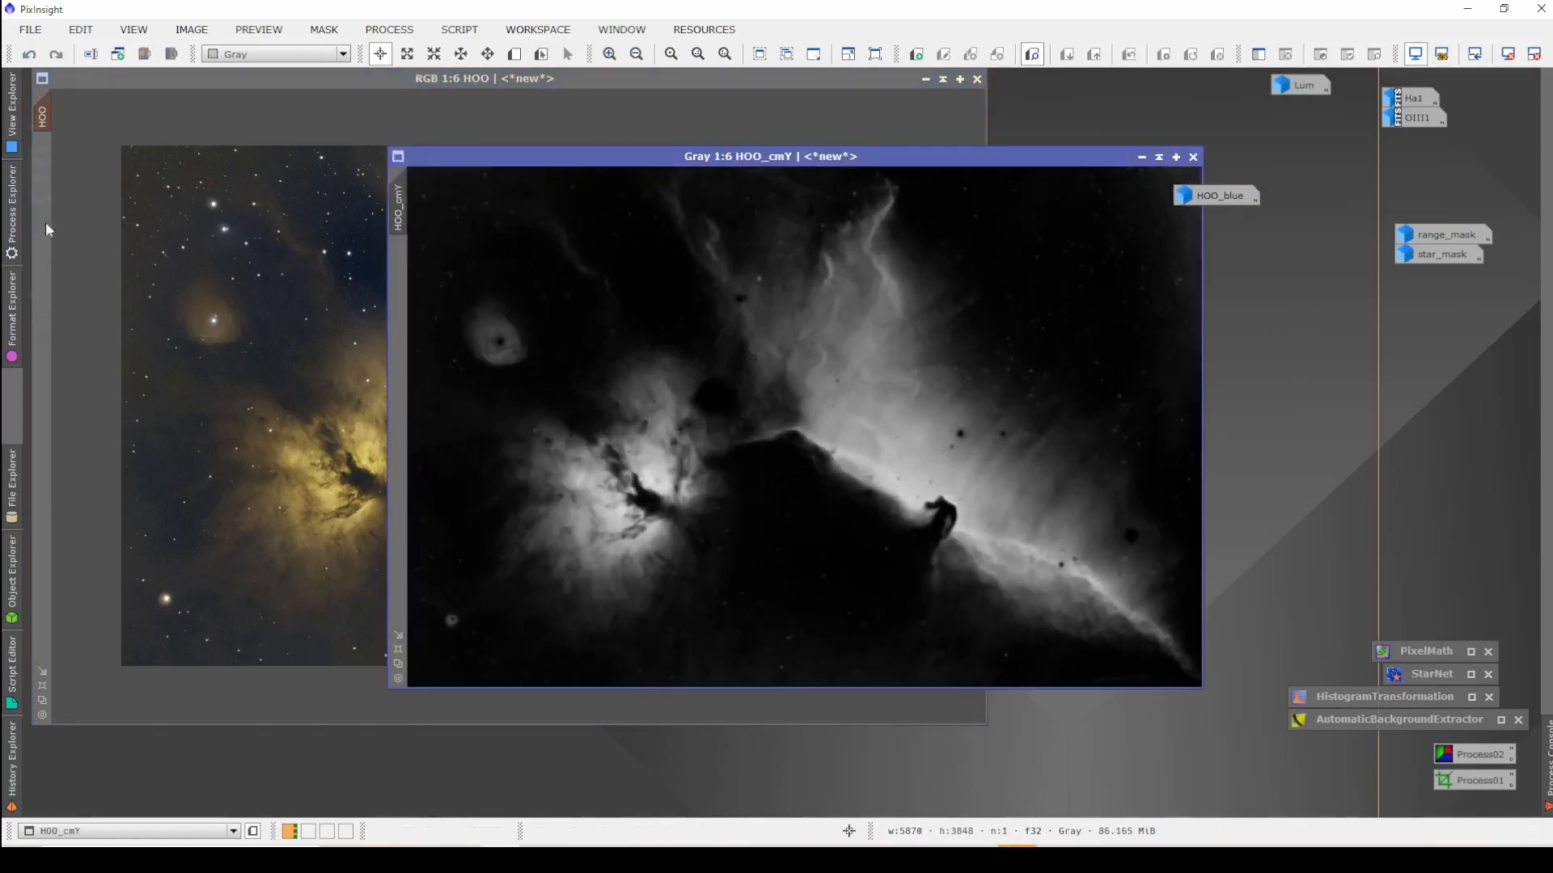
left_click_drag(48, 231, 44, 227)
left_click(1141, 158)
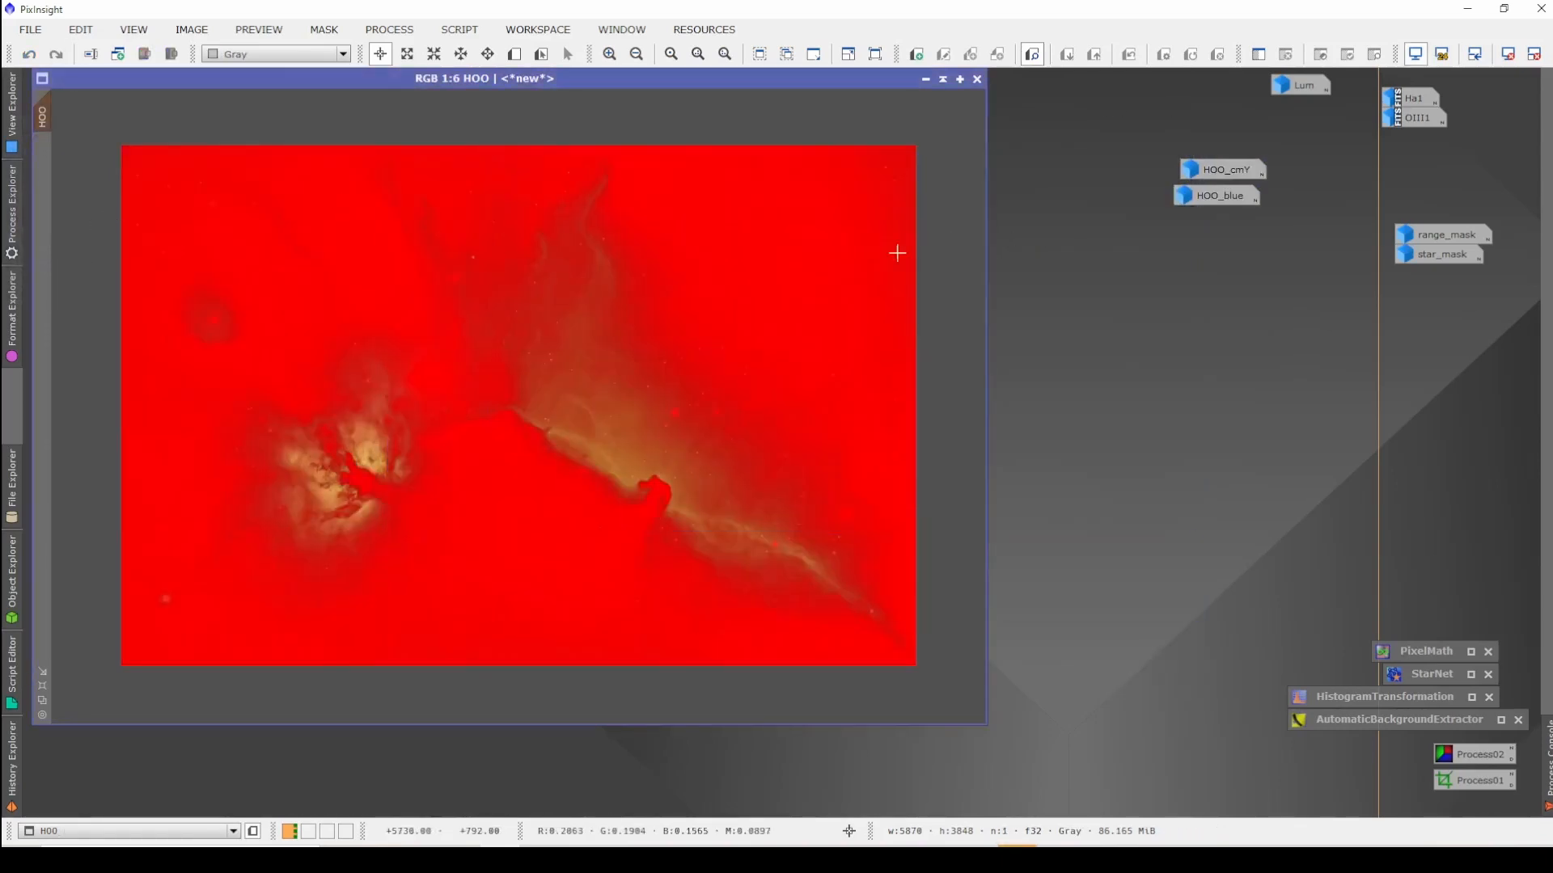
right_click(822, 249)
mouse_move(1133, 430)
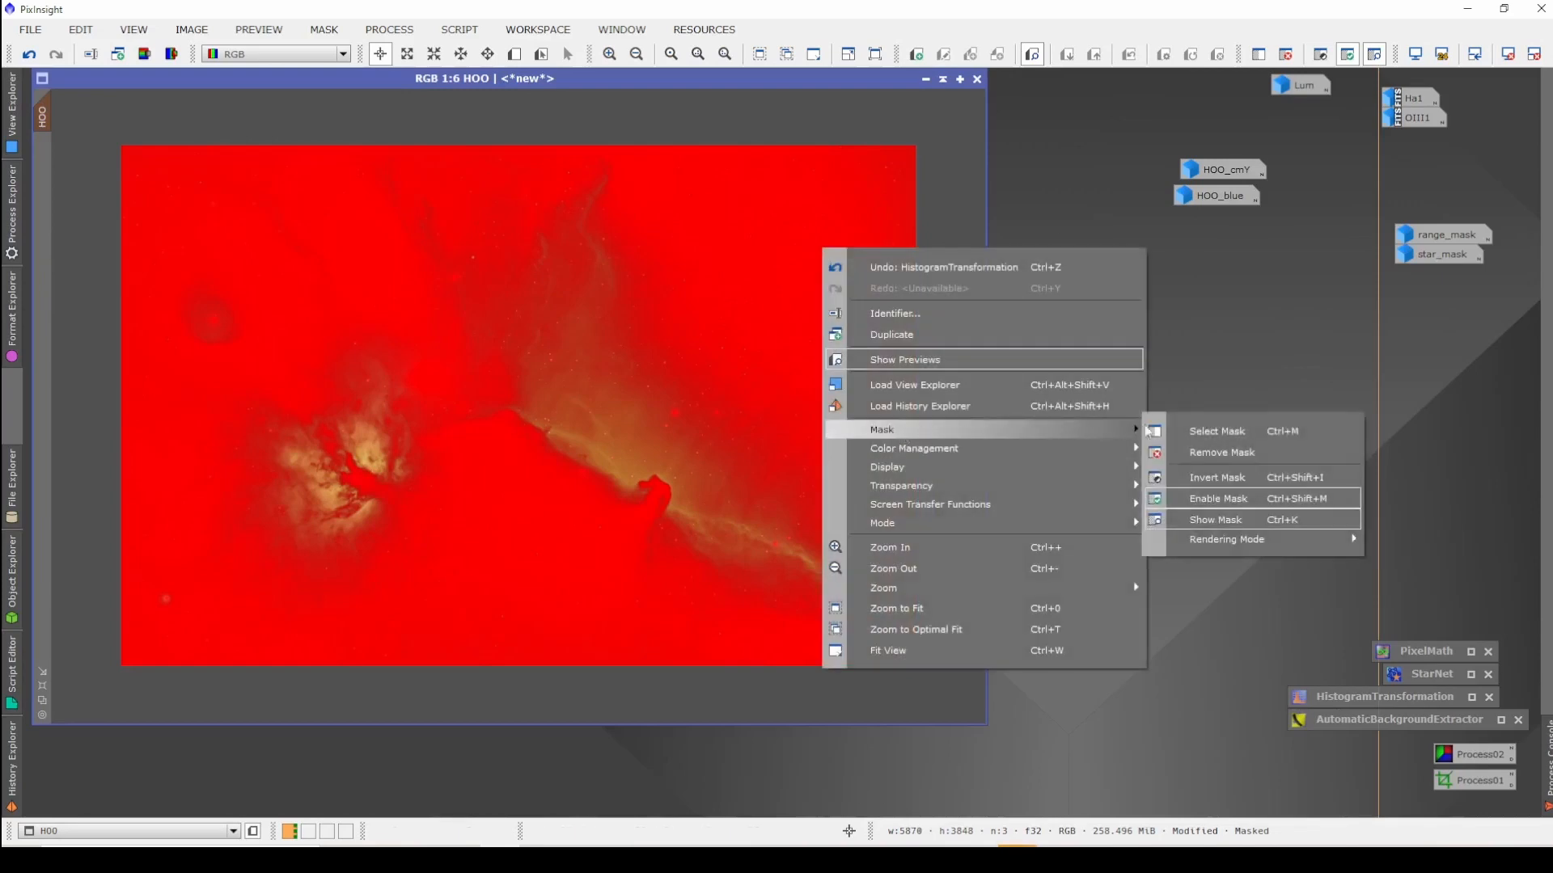
left_click(1193, 519)
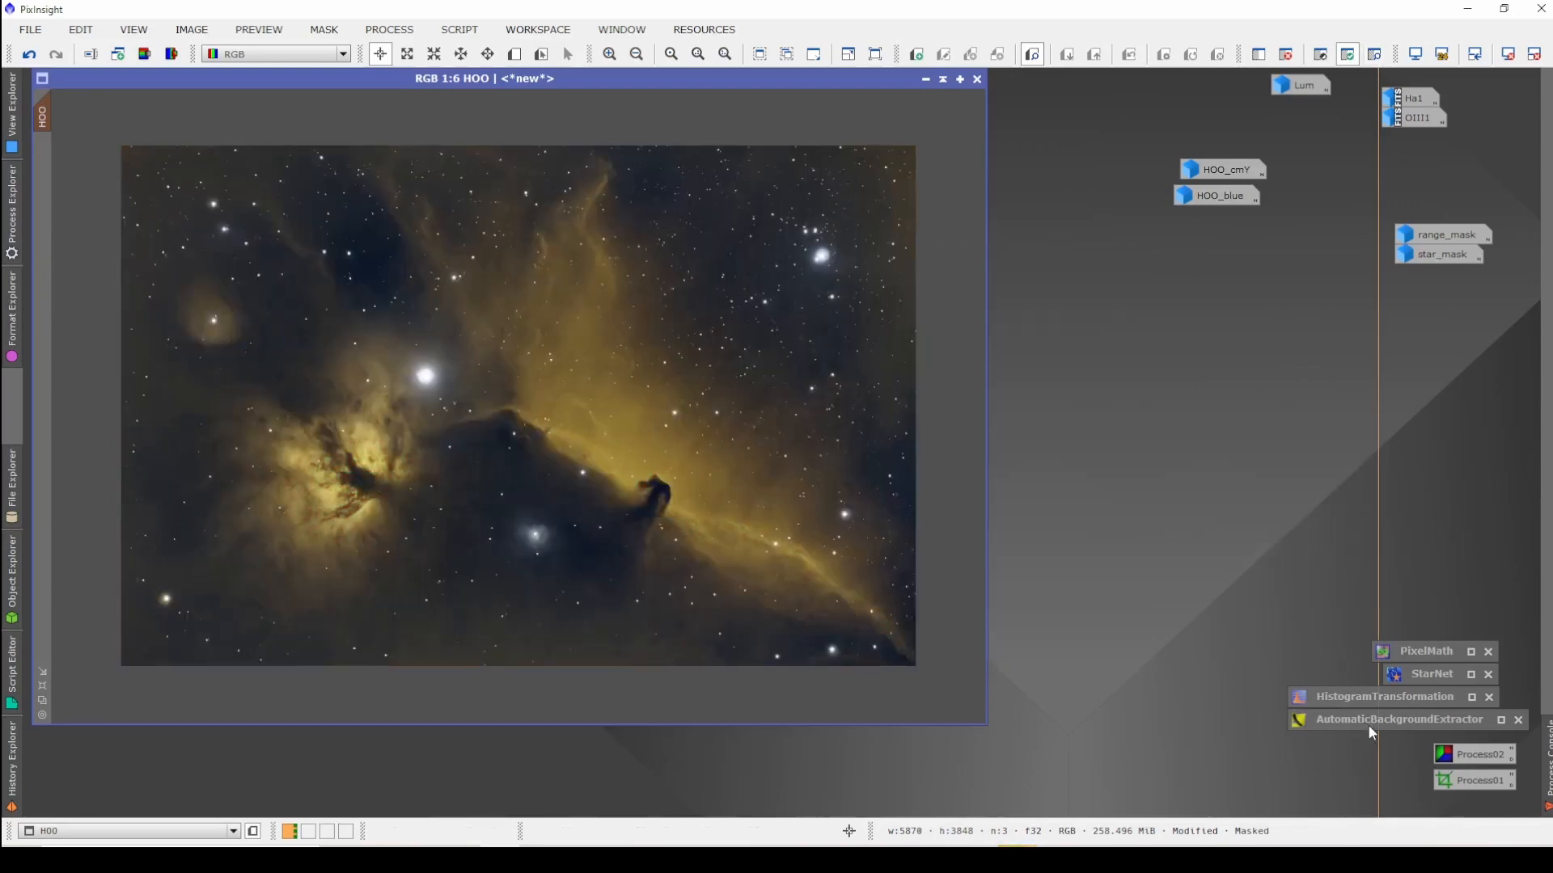
Step: Open CurvesTransformation and start its real-time preview for the HOO image
left_click(389, 29)
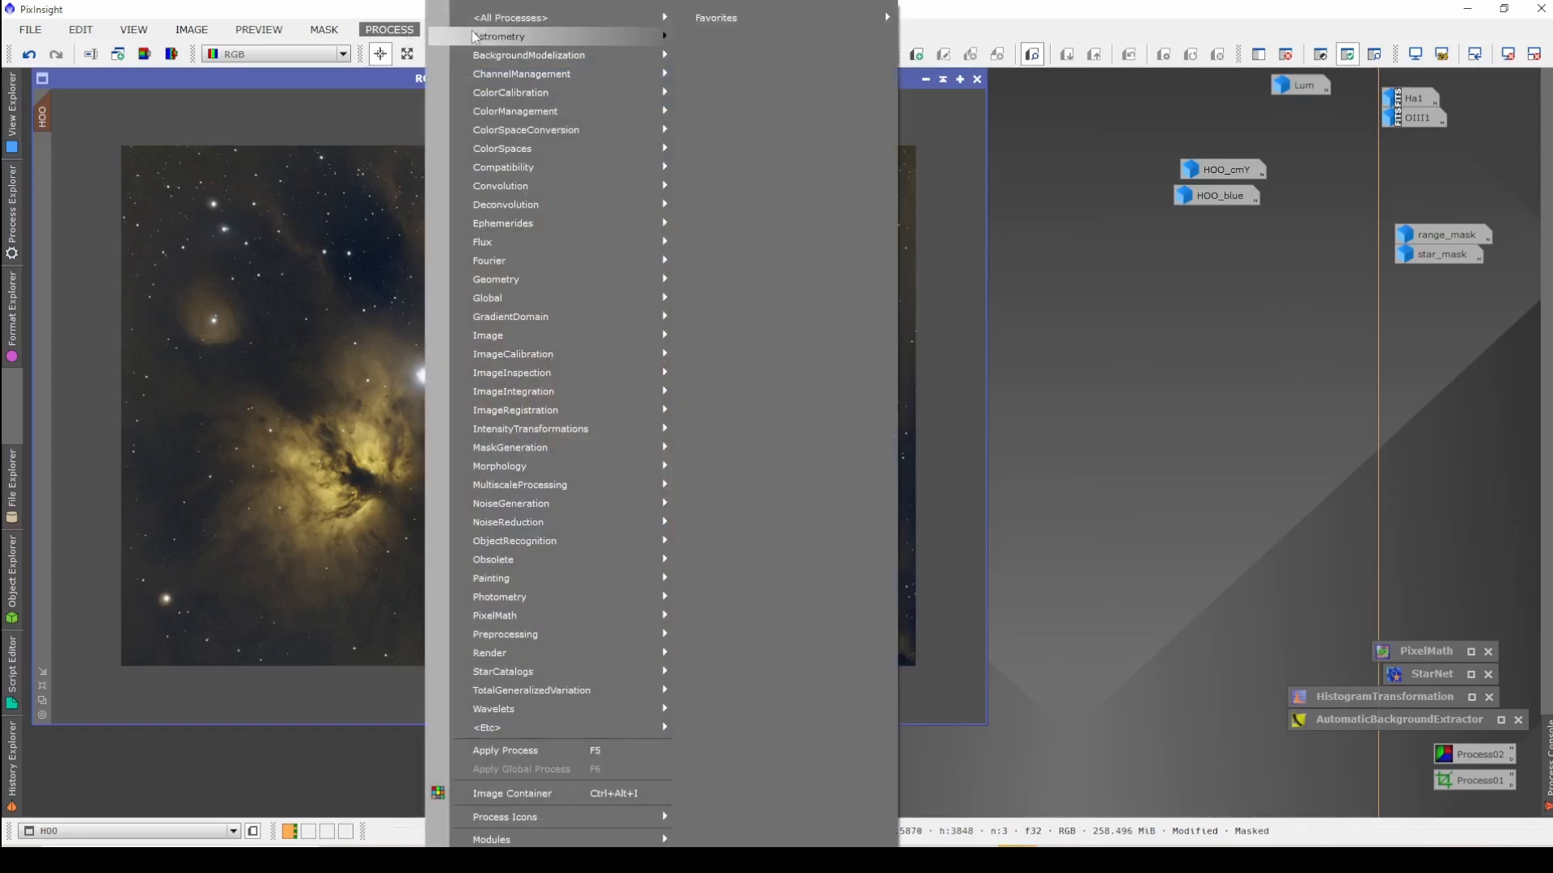
mouse_move(495, 24)
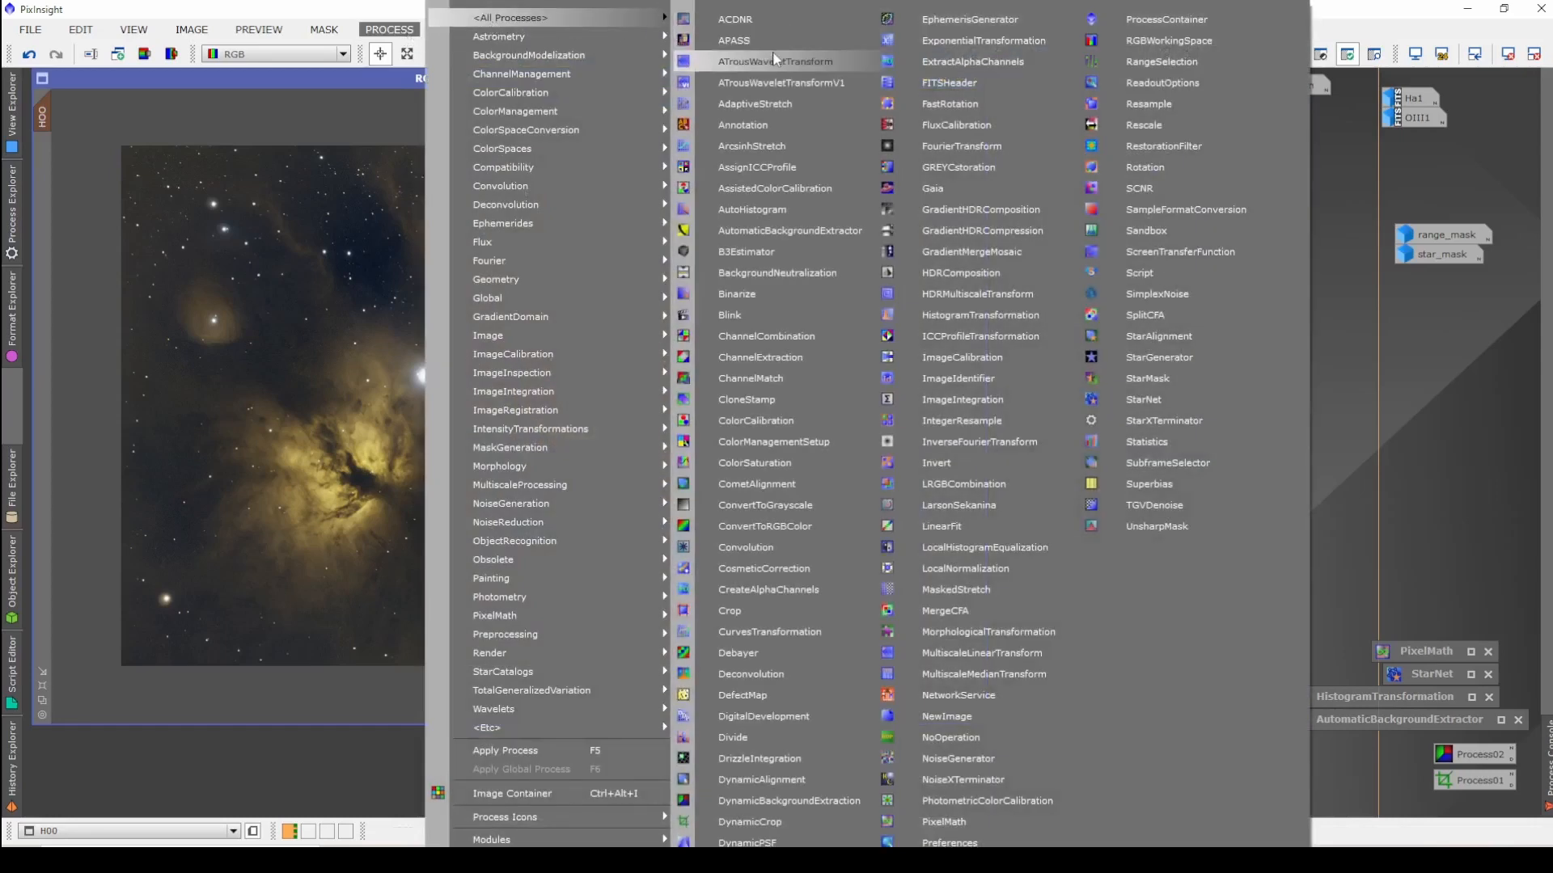
left_click(801, 635)
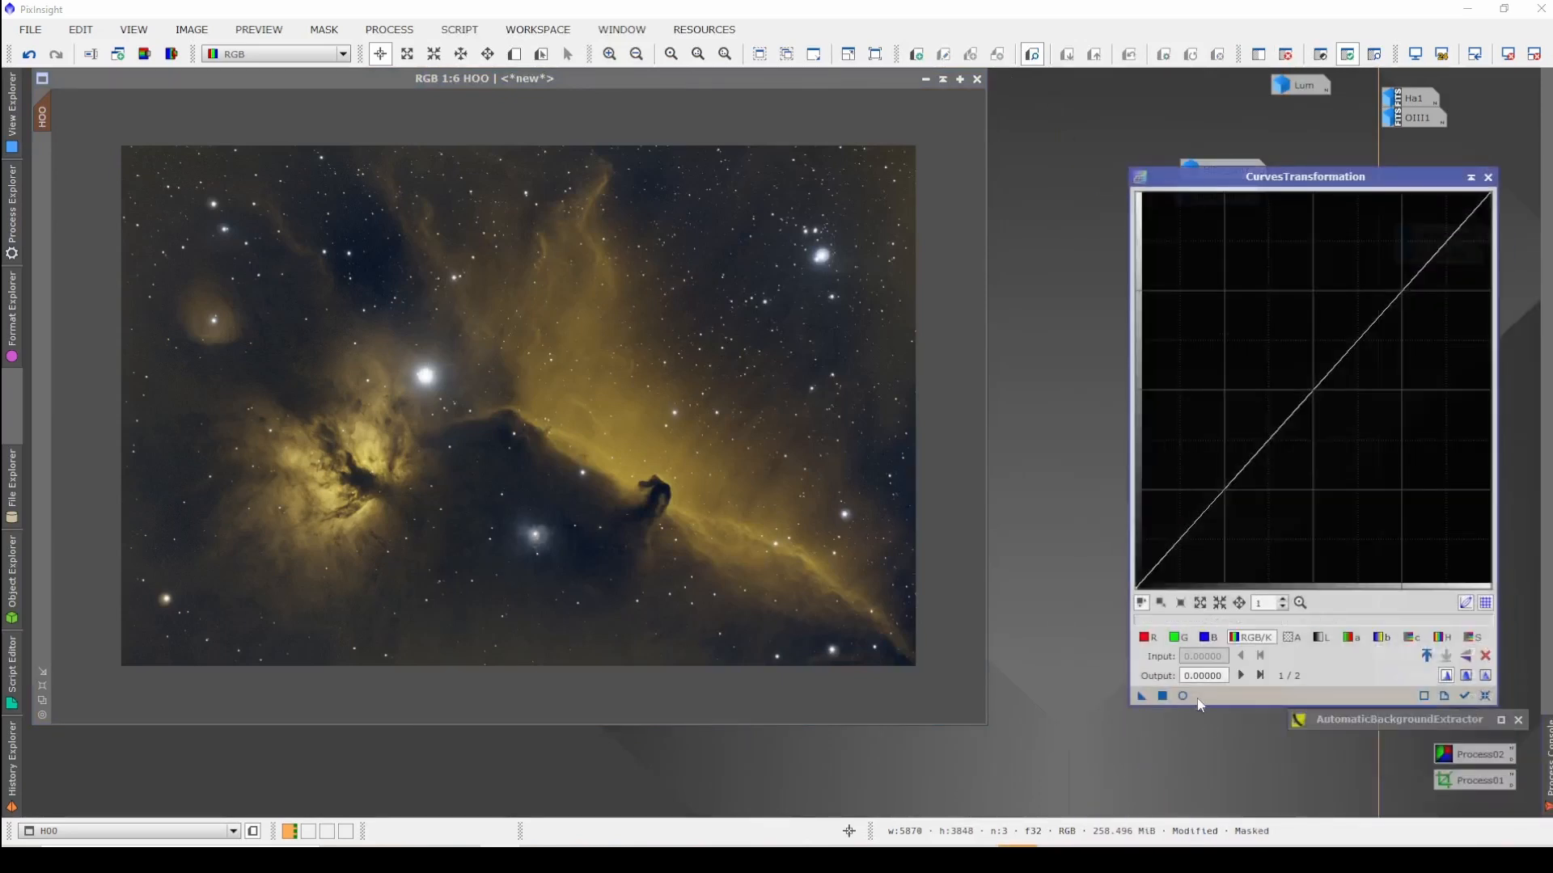
left_click(1183, 697)
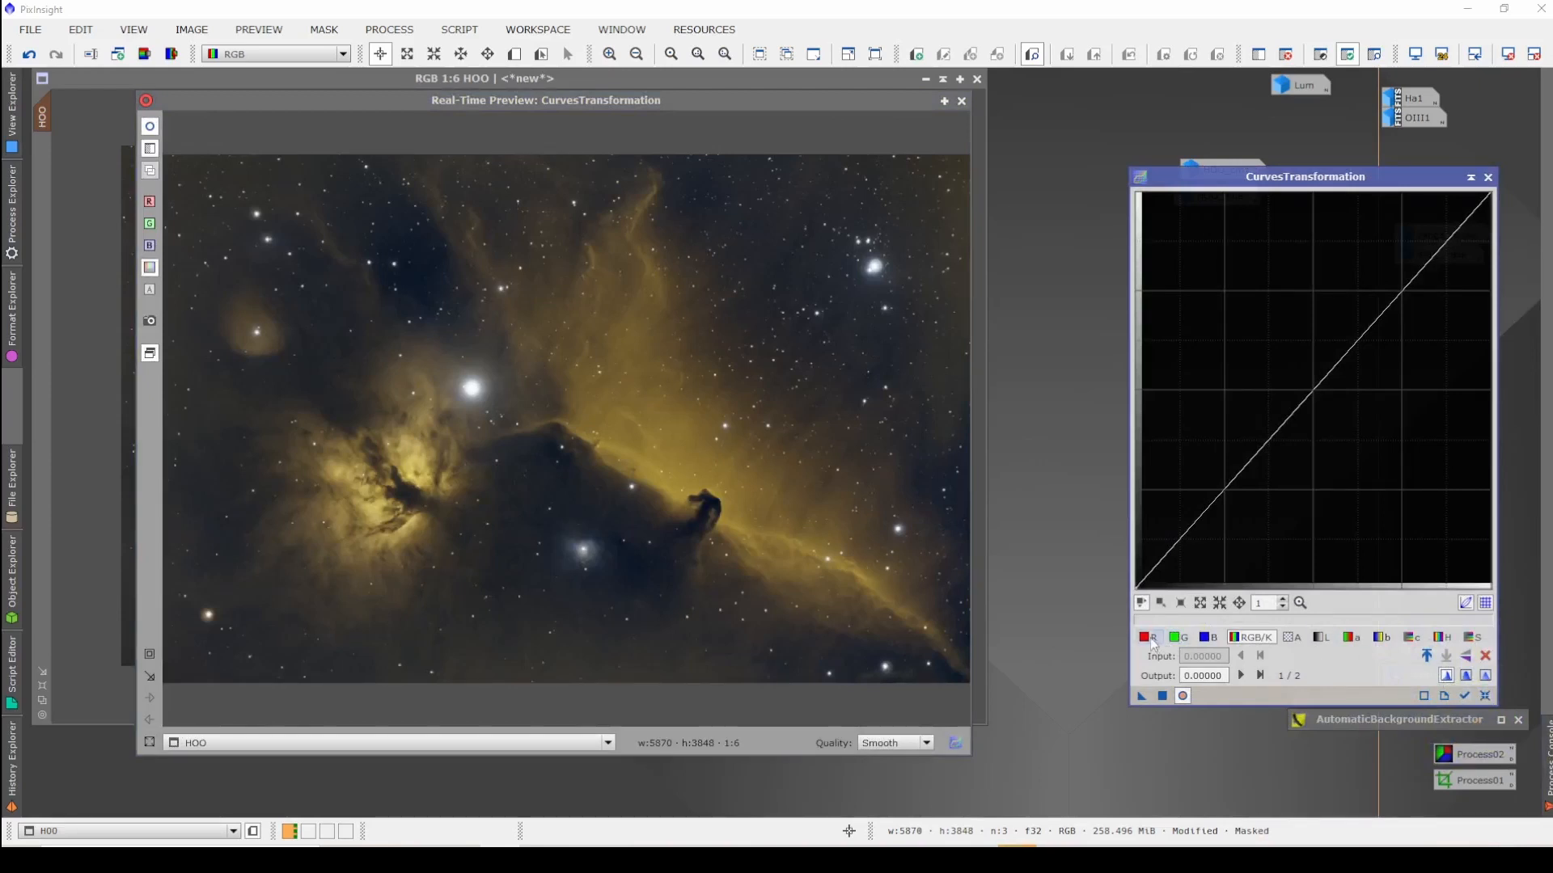
left_click(1152, 641)
left_click_drag(1262, 448, 1201, 409)
left_click(1177, 638)
left_click_drag(1304, 497, 1304, 458)
left_click(1485, 697)
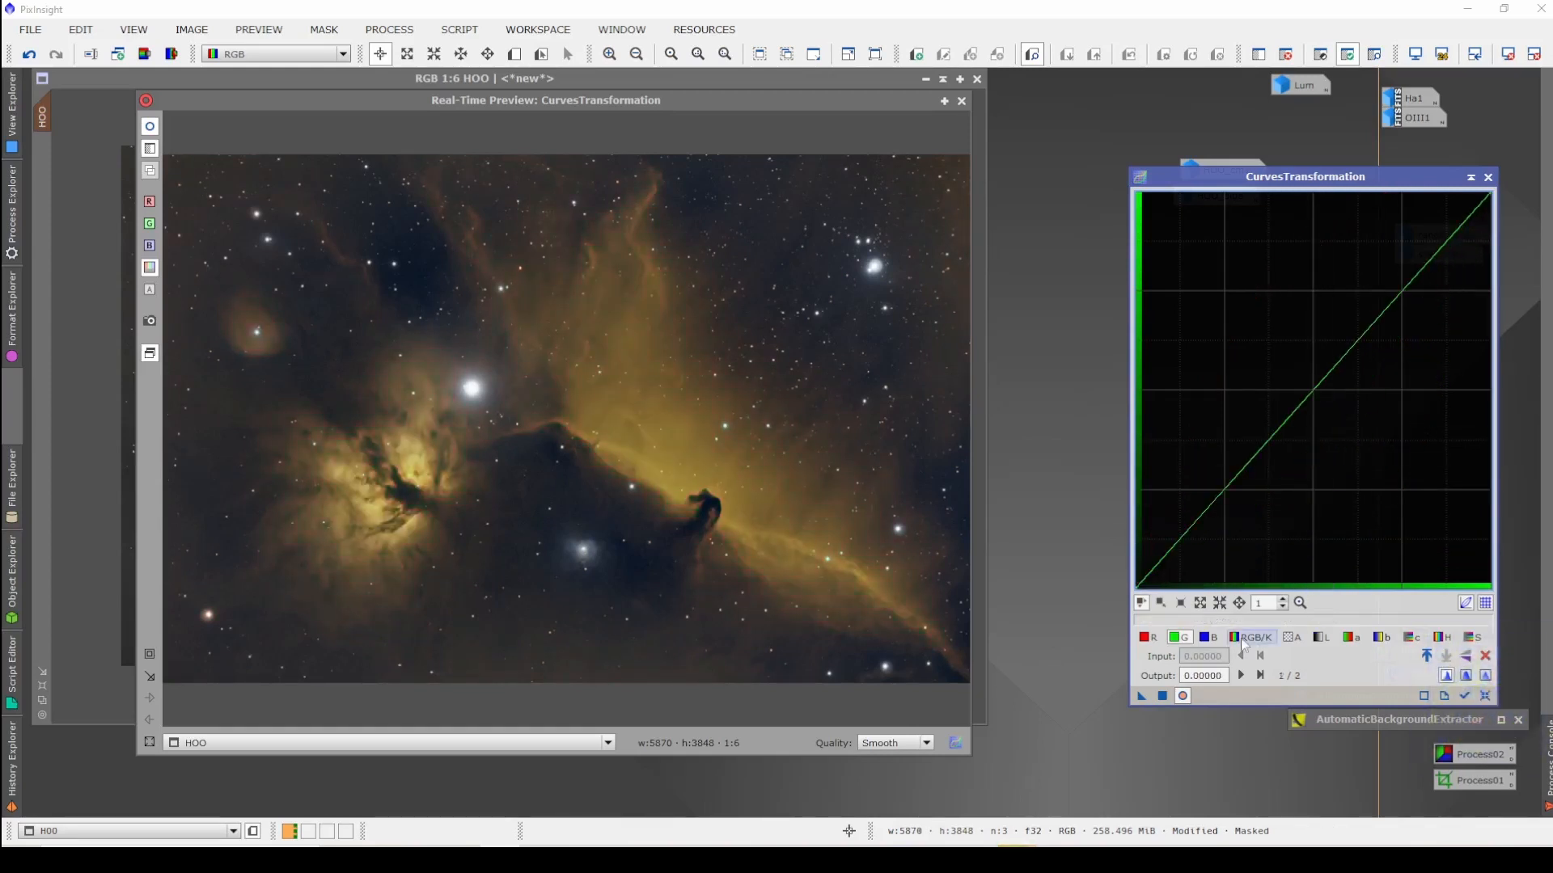
Step: Raise the red curve with a lower point and an upper point at input 0.534, output 0.804
left_click(1147, 637)
left_click_drag(1219, 495, 1219, 461)
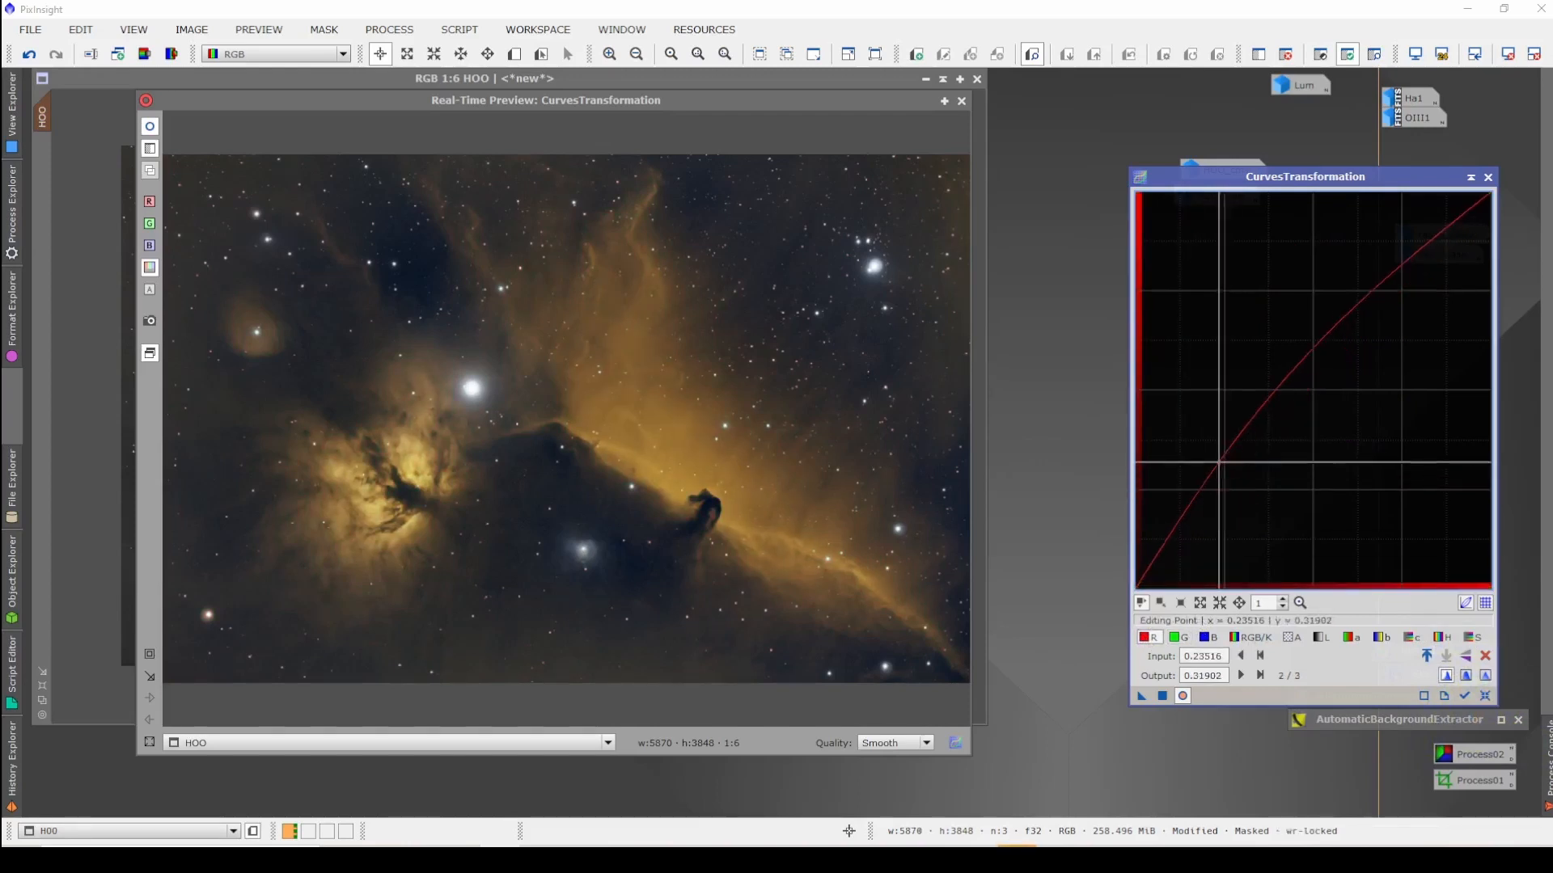
left_click_drag(1324, 340, 1325, 269)
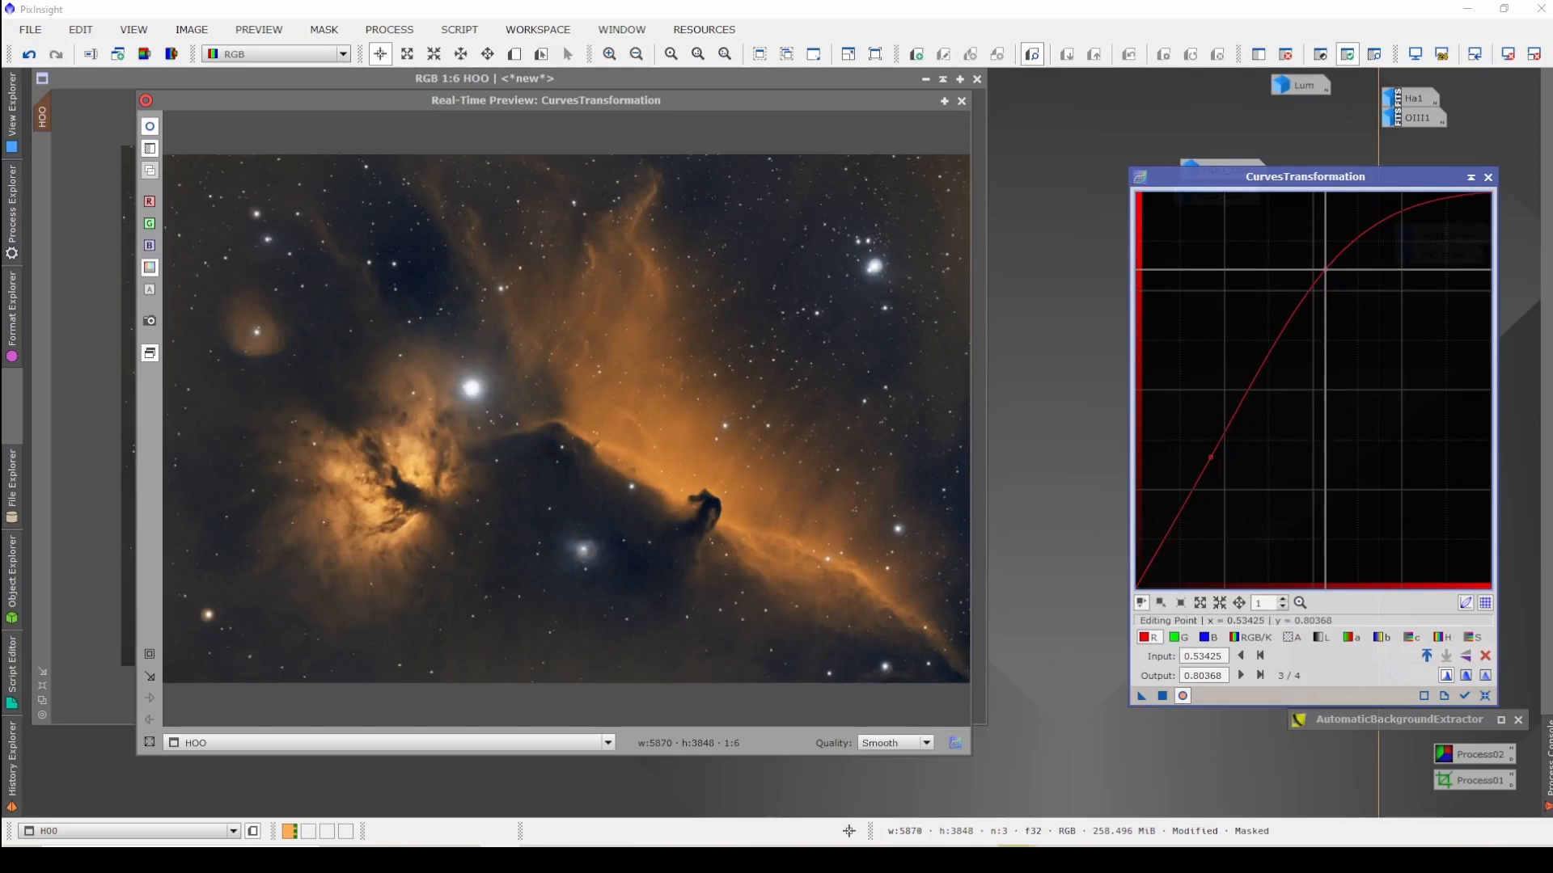
Step: Lower the green curve with a point at input 0.402, output 0.290, leaving no extra point on the blue curve
left_click(1208, 637)
left_click_drag(1233, 481, 1279, 473)
left_click(1486, 656)
left_click(1188, 640)
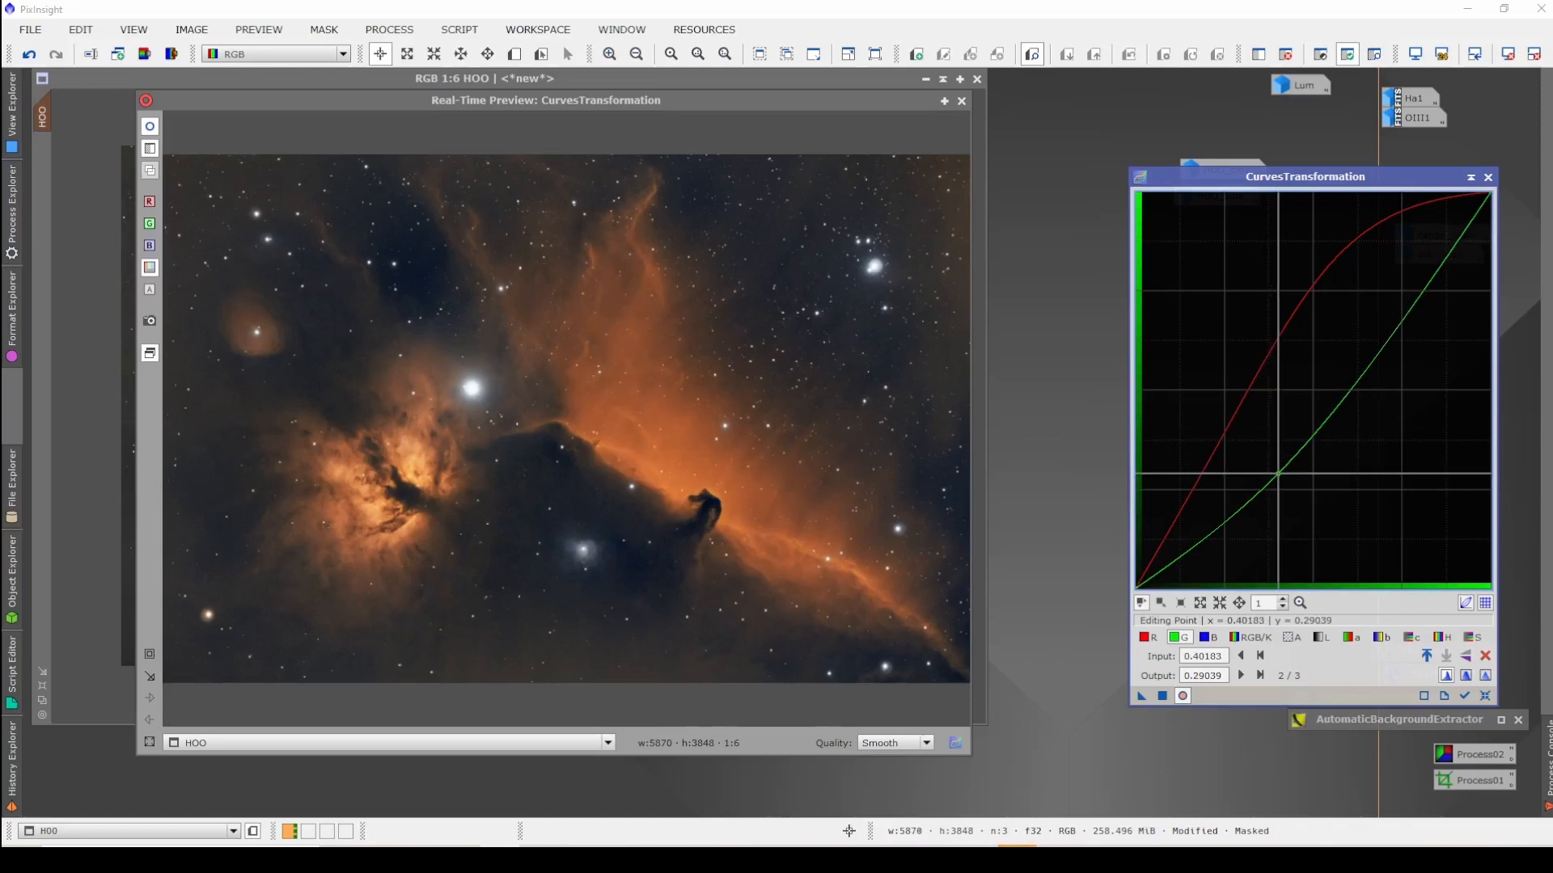
Step: Add a blue curve point at input 0.352, output 0.354, apply the curves to HOO, and reset CurvesTransformation
left_click(1207, 637)
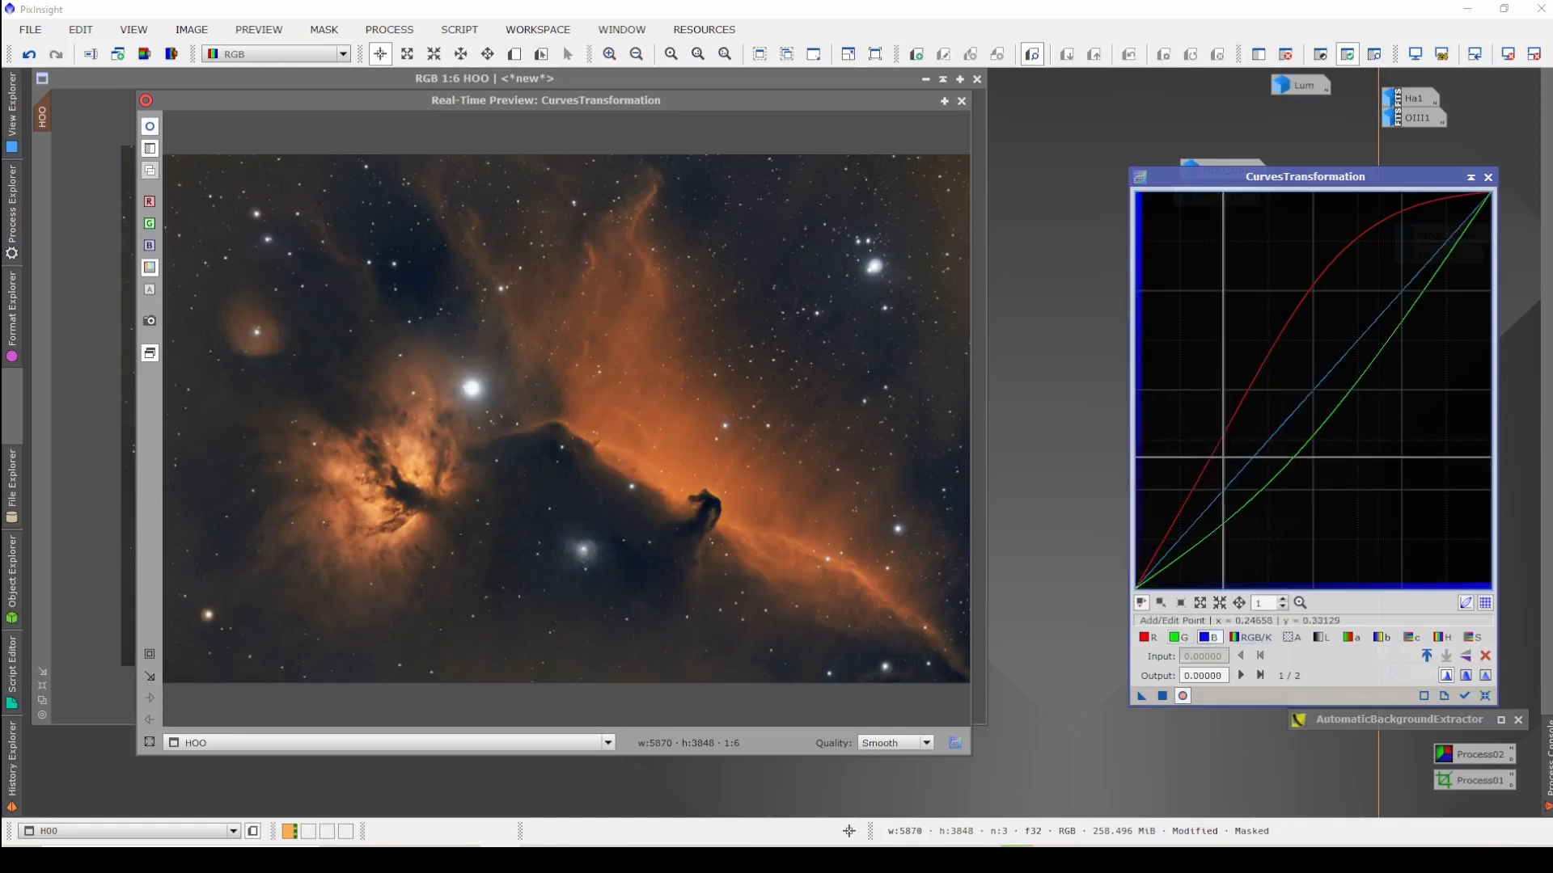
left_click_drag(1223, 457, 1260, 448)
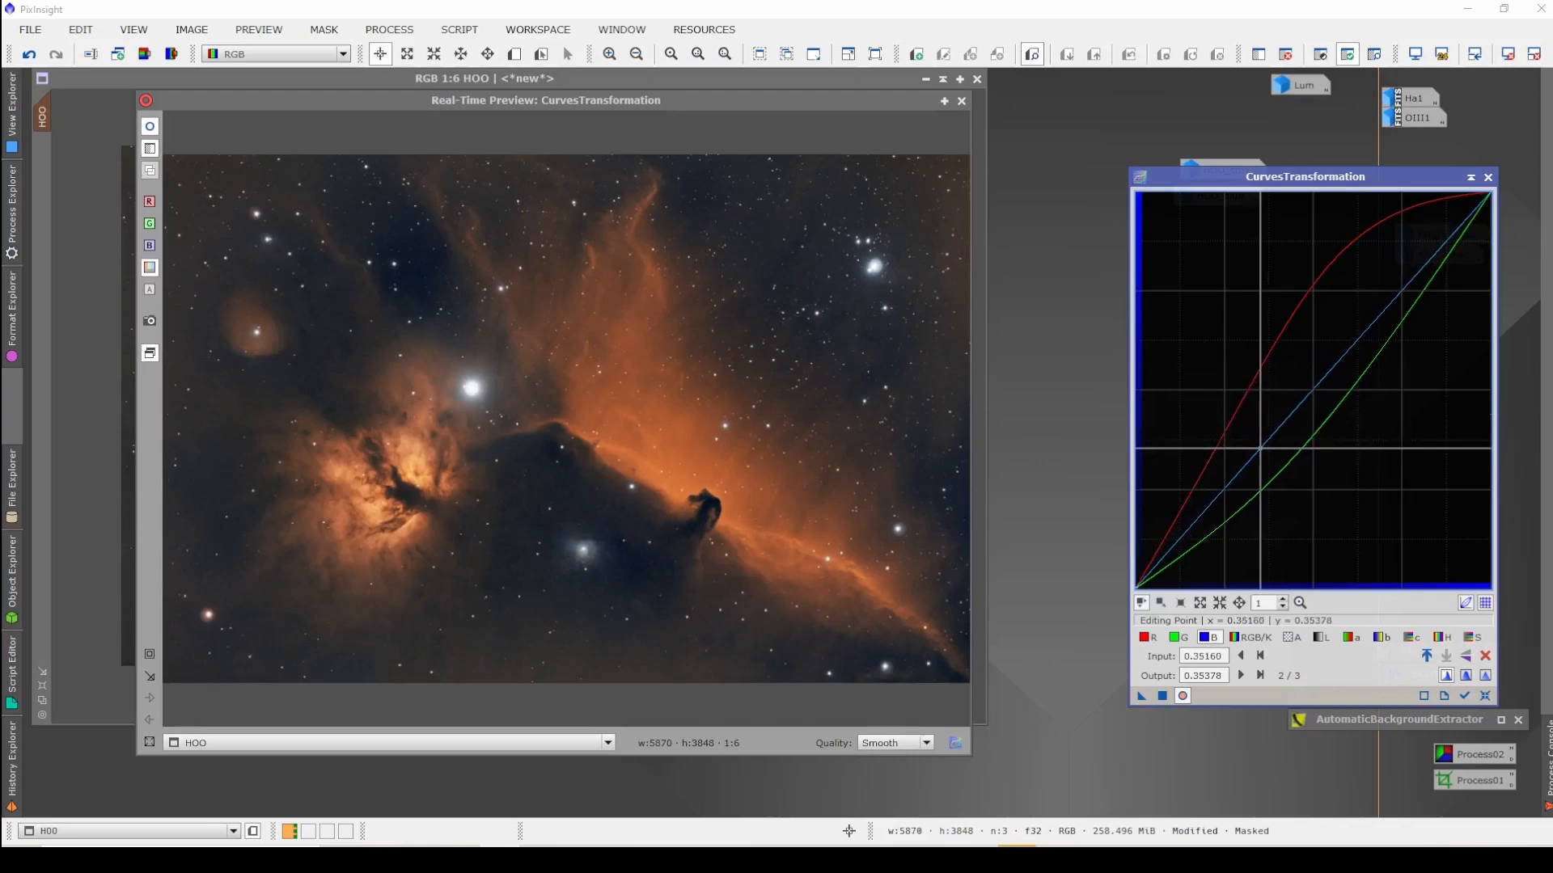
left_click(1164, 698)
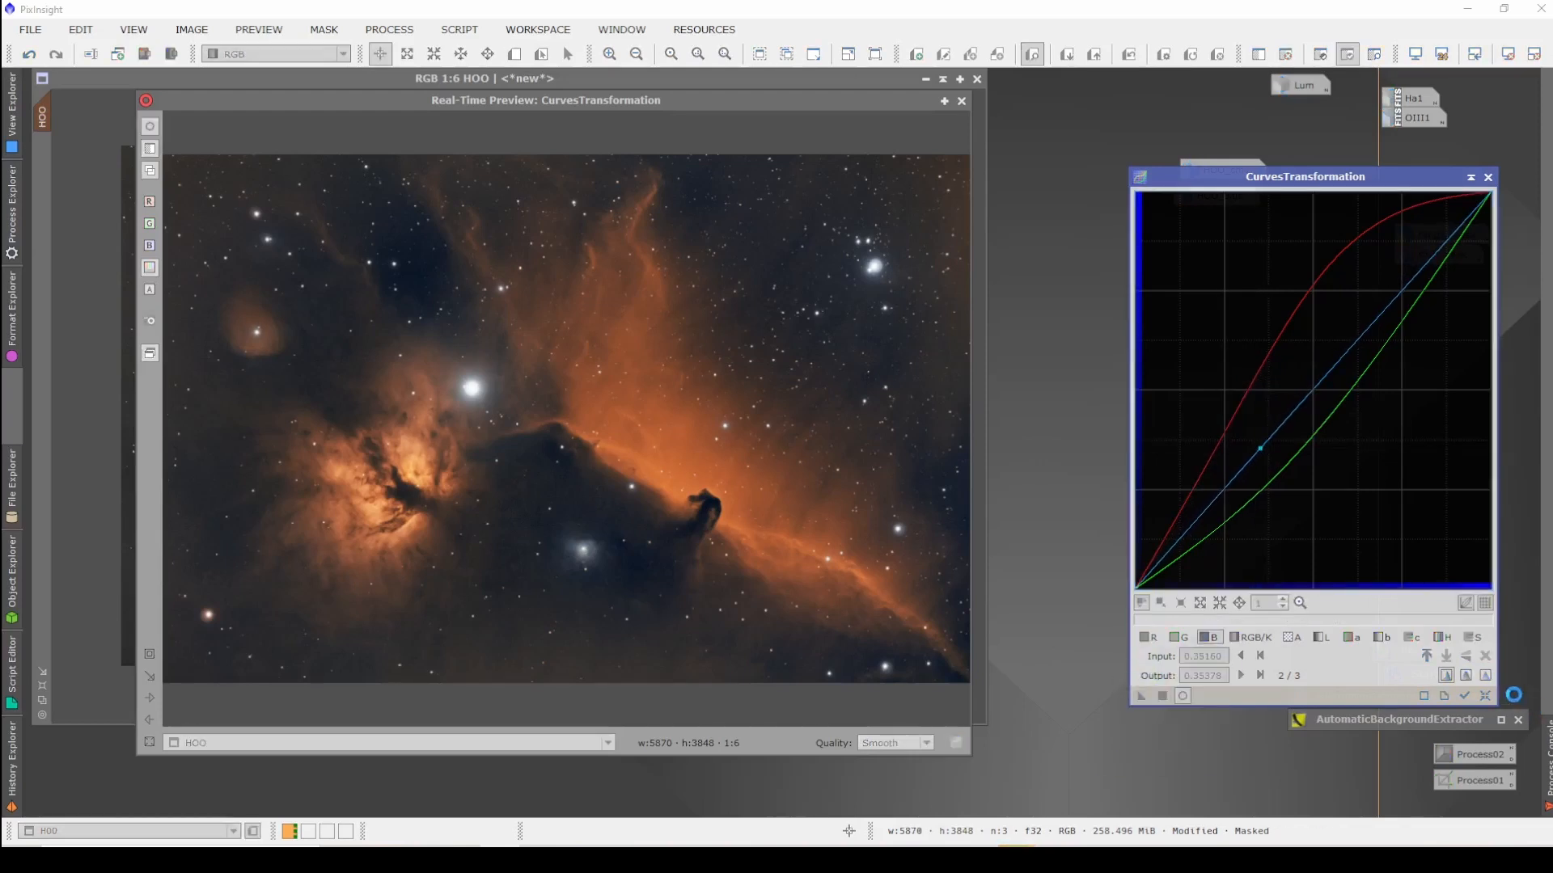
left_click(1484, 696)
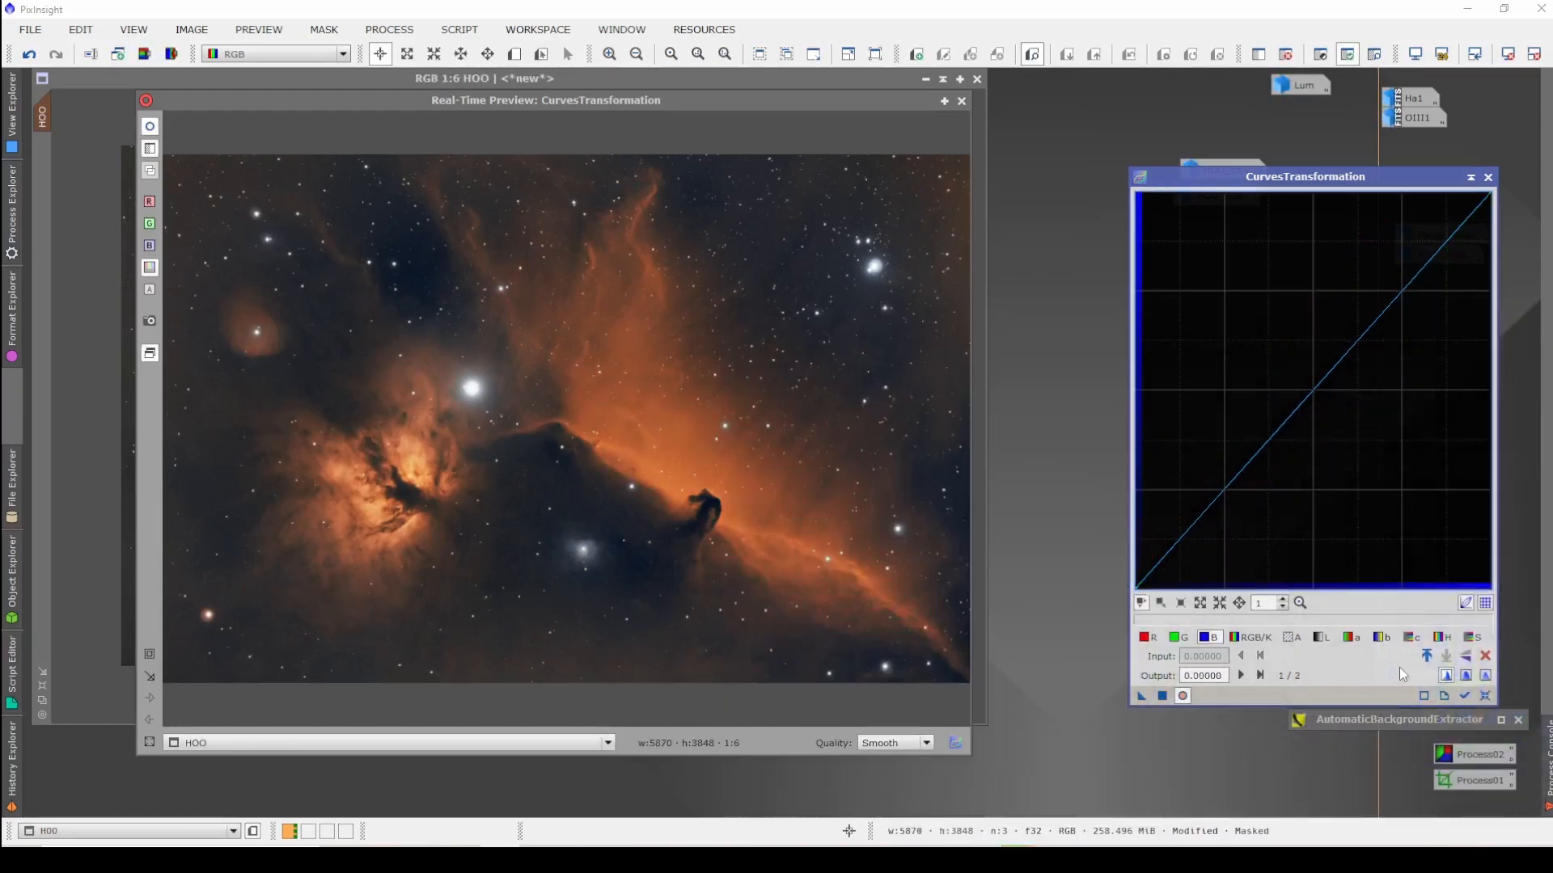
Step: Raise the CIE a* curve with a single point at input 0.621, output 0.701
left_click(1355, 637)
mouse_move(1312, 393)
left_mouse_down()
mouse_move(1281, 280)
mouse_move(1305, 385)
left_mouse_up()
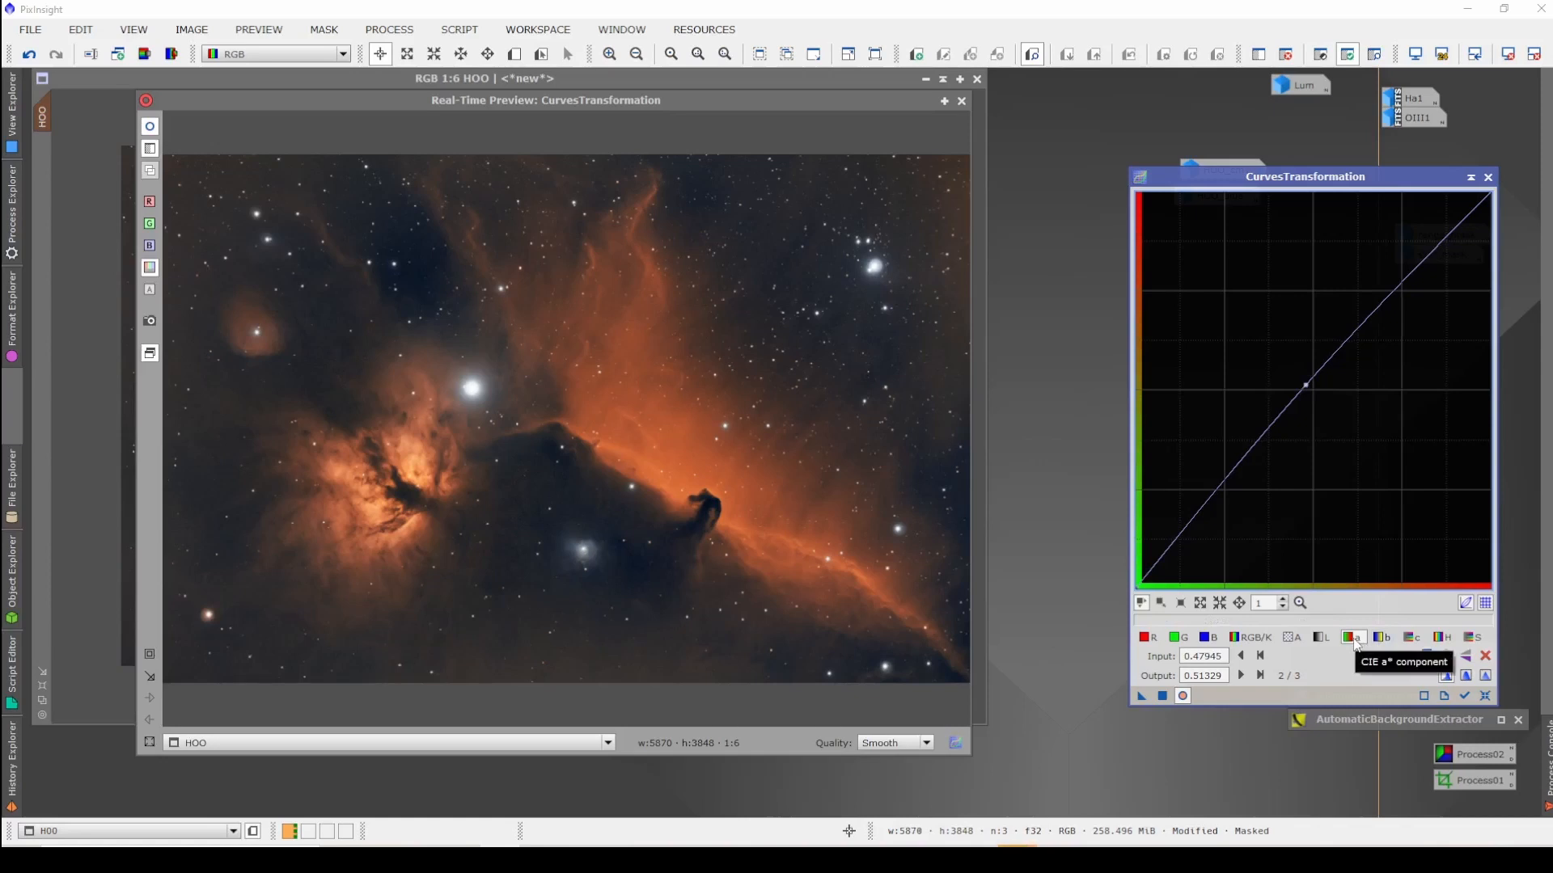
left_click(1485, 656)
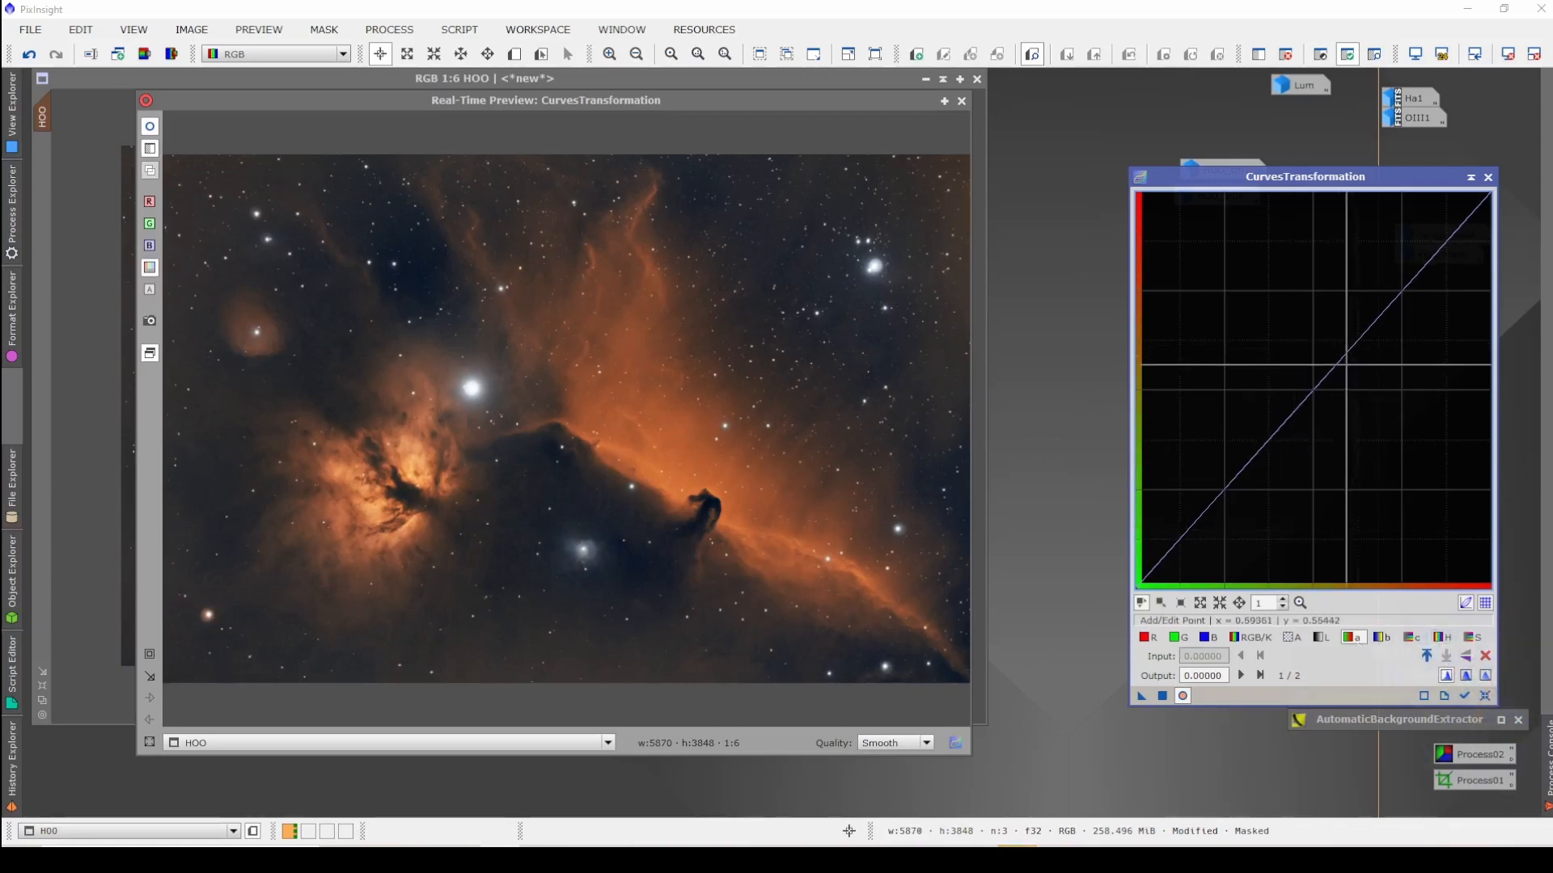
left_click(1348, 358)
left_click_drag(1348, 358, 1356, 309)
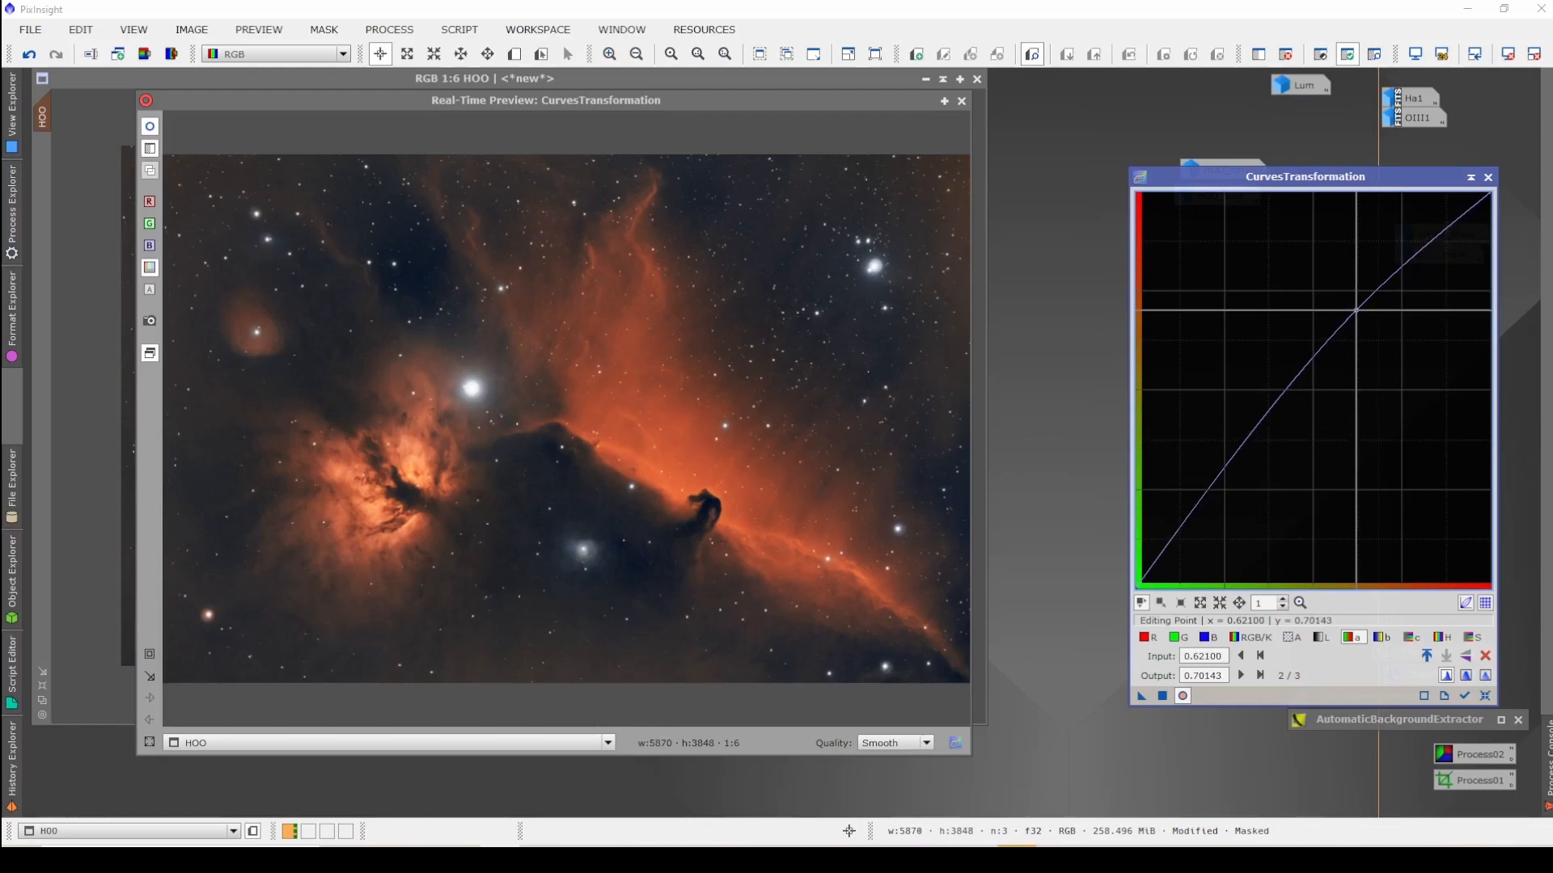
Step: Raise the red curve through 0.272/0.335 and 0.584/0.804, apply the curves to HOO, and reset CurvesTransformation
left_click(1147, 638)
left_click_drag(1242, 467, 1232, 455)
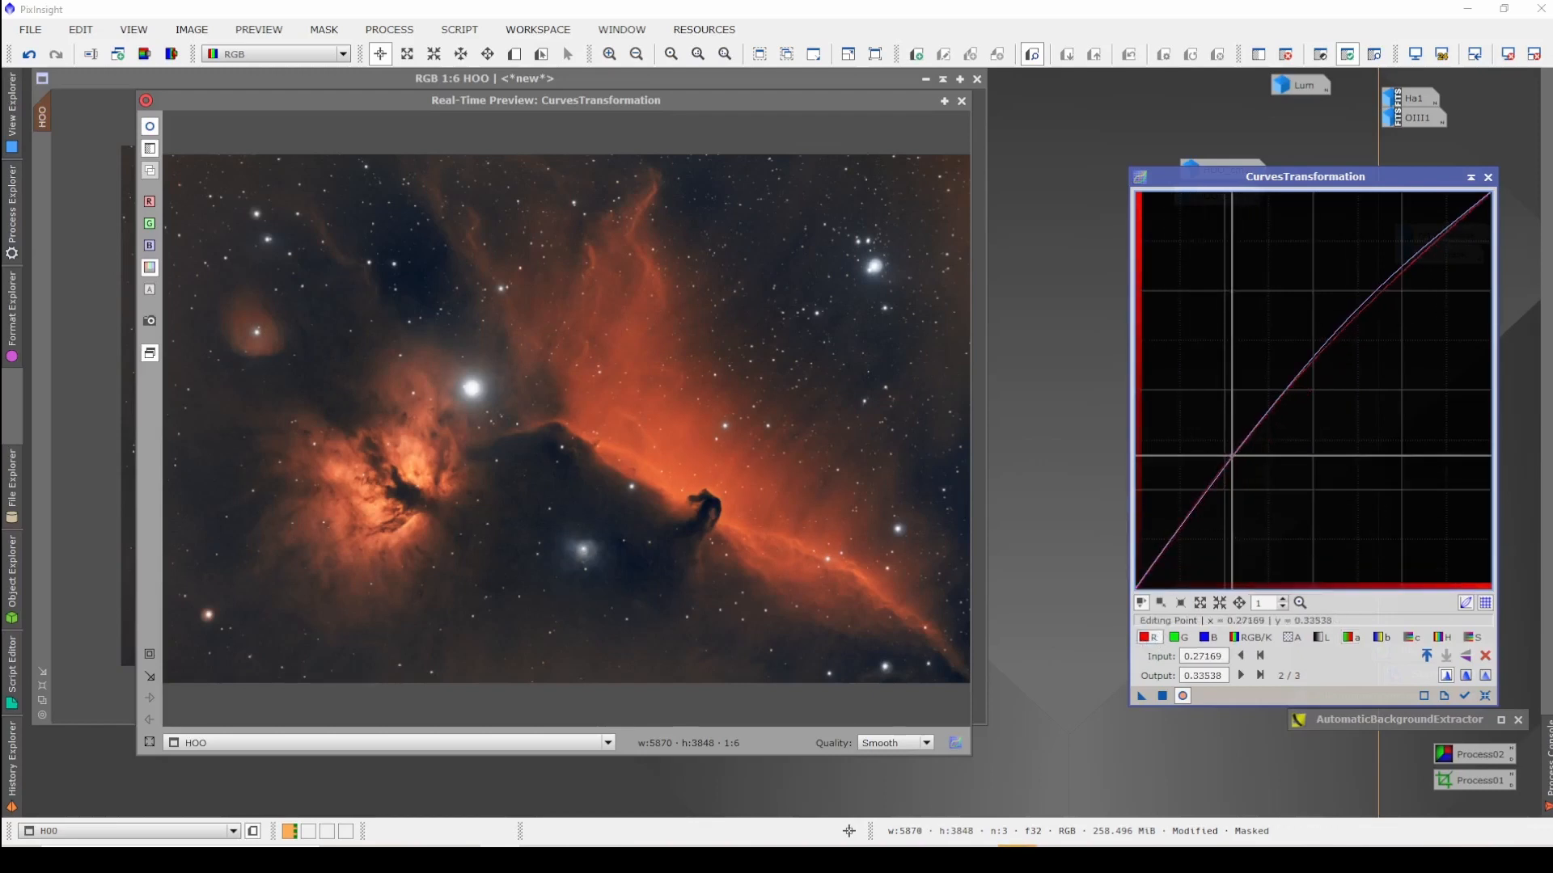
left_click_drag(1334, 262, 1342, 269)
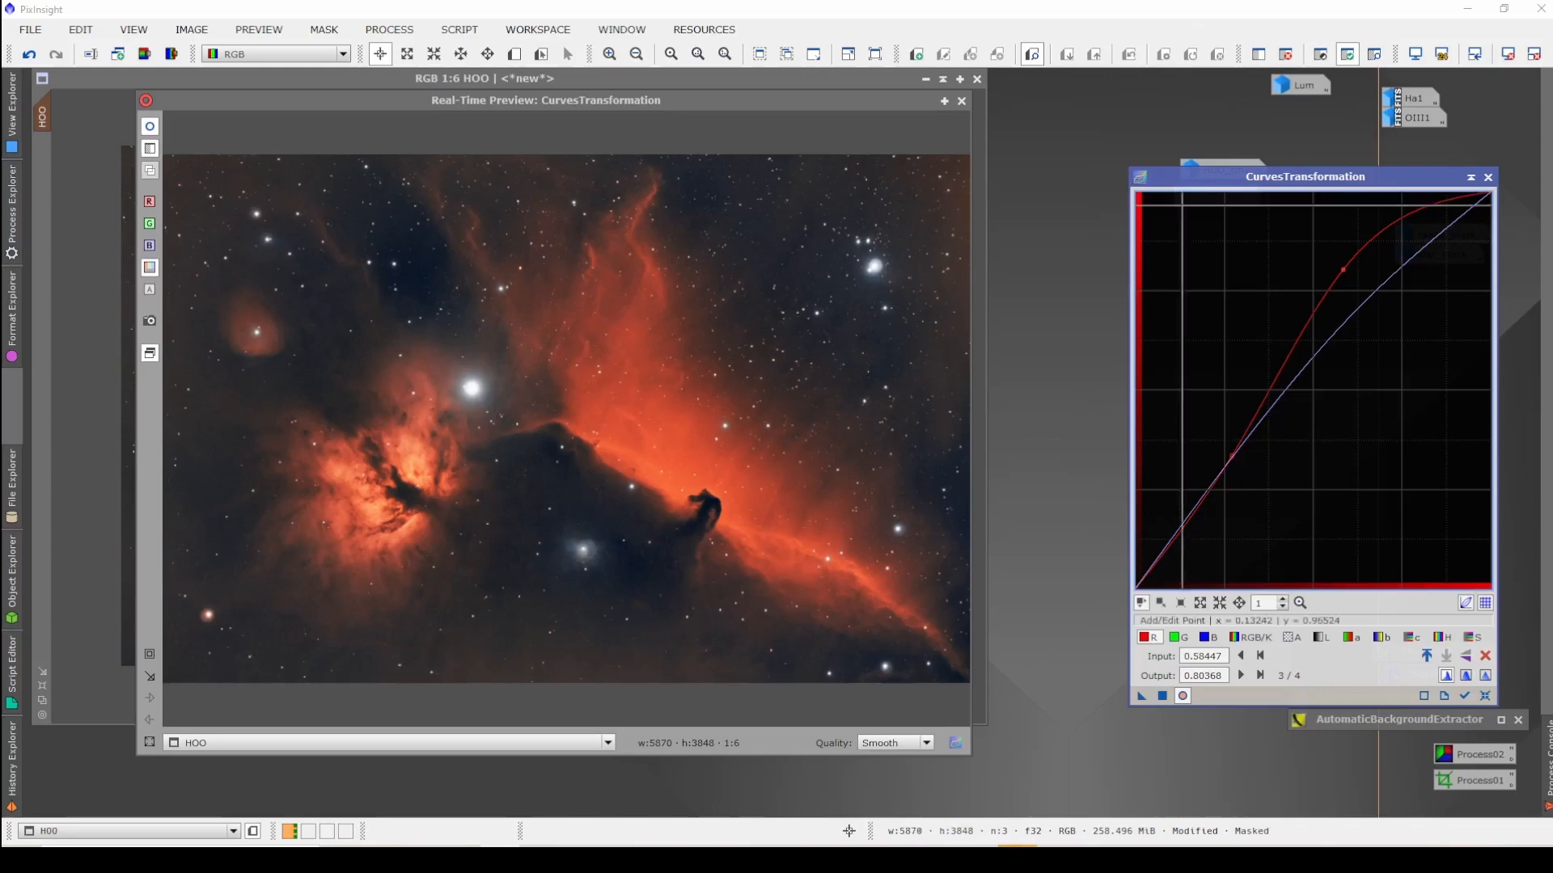
left_click(1163, 696)
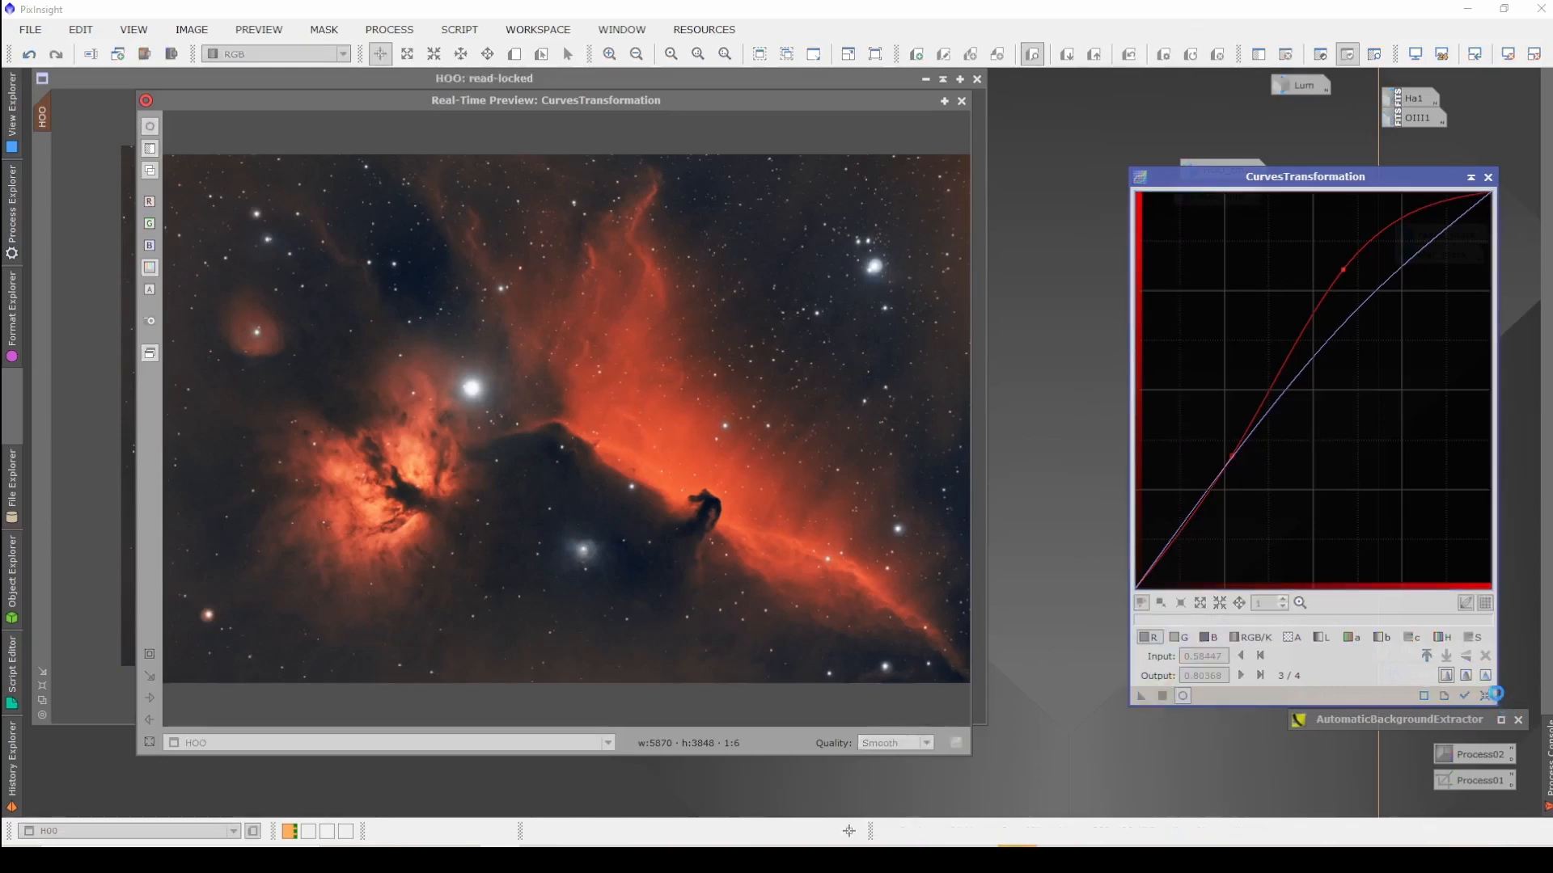
left_click(1487, 697)
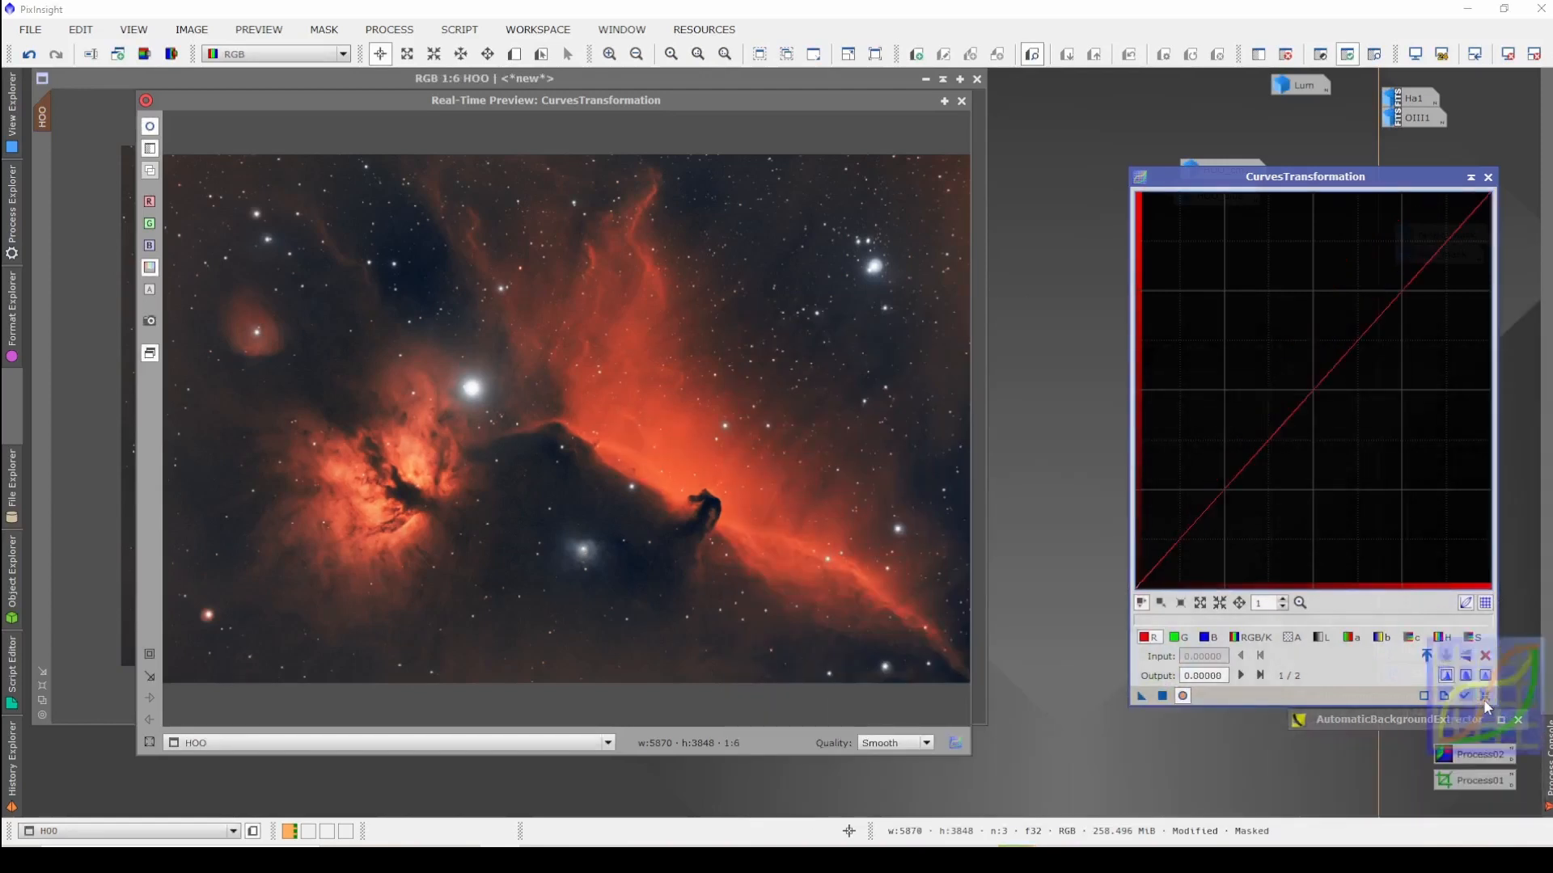
Step: Raise the red curve with a lower point and one at 0.607/0.744, and the CIE a* curve at 0.530/0.577
left_click_drag(1228, 472, 1227, 463)
left_click_drag(1338, 340, 1352, 292)
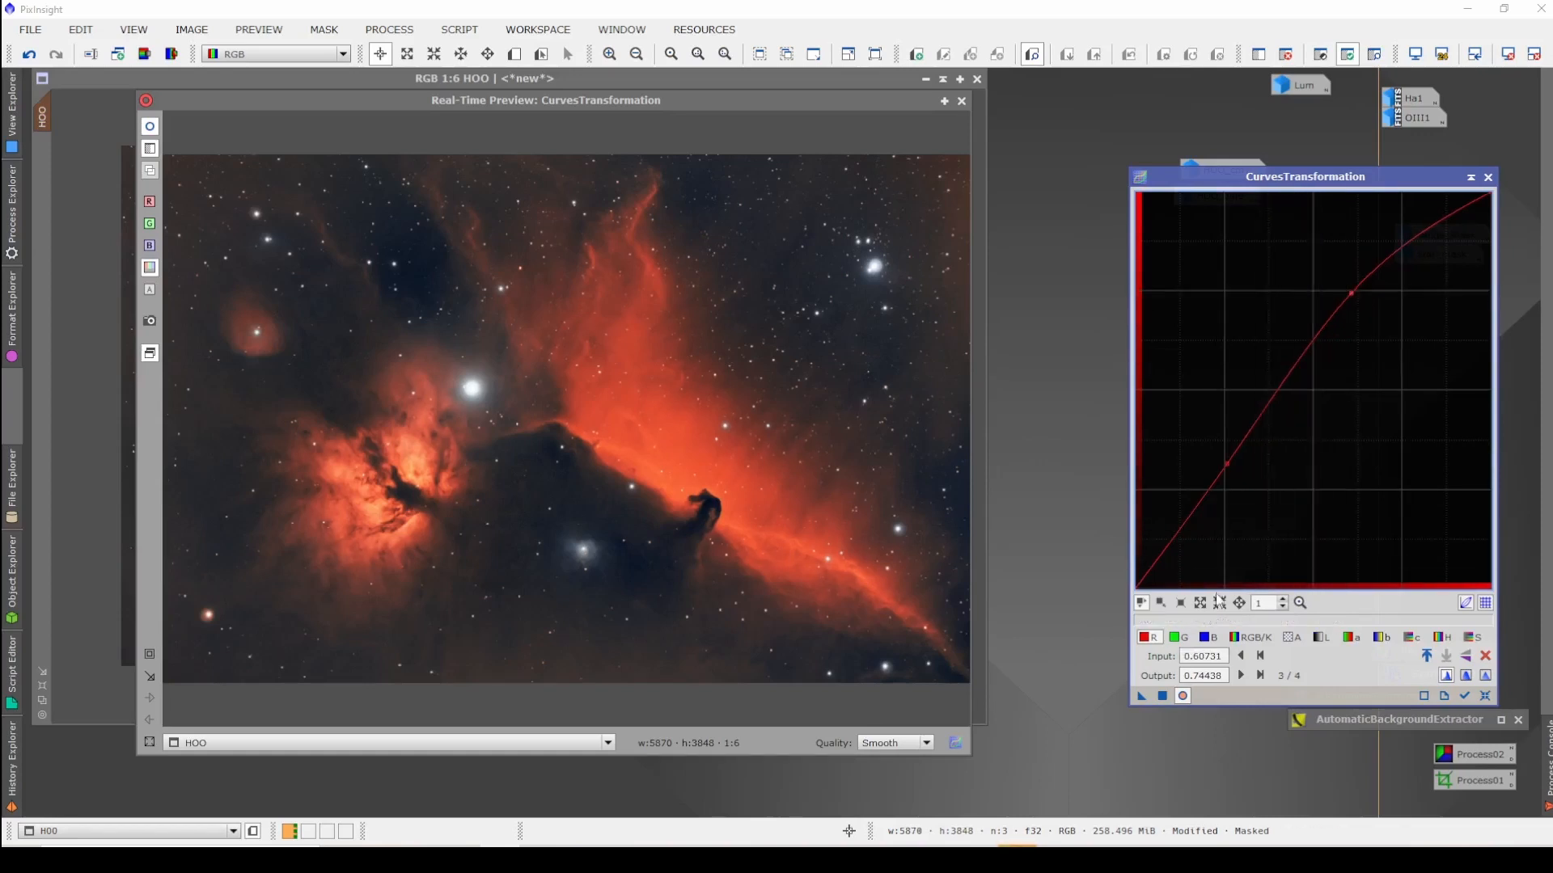
left_click(1351, 638)
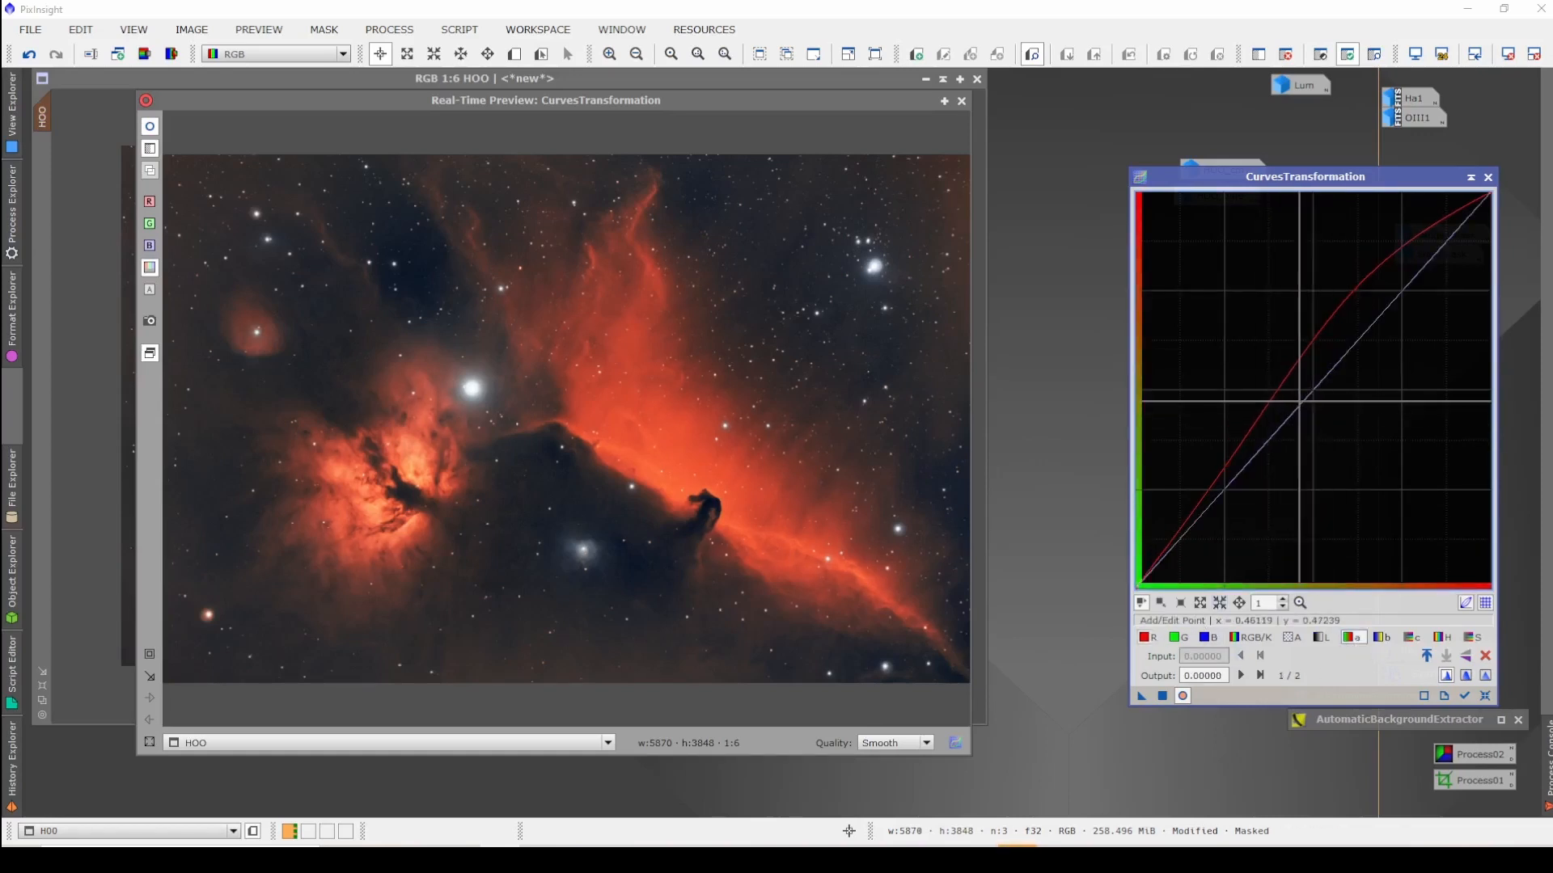
left_click_drag(1306, 399, 1323, 360)
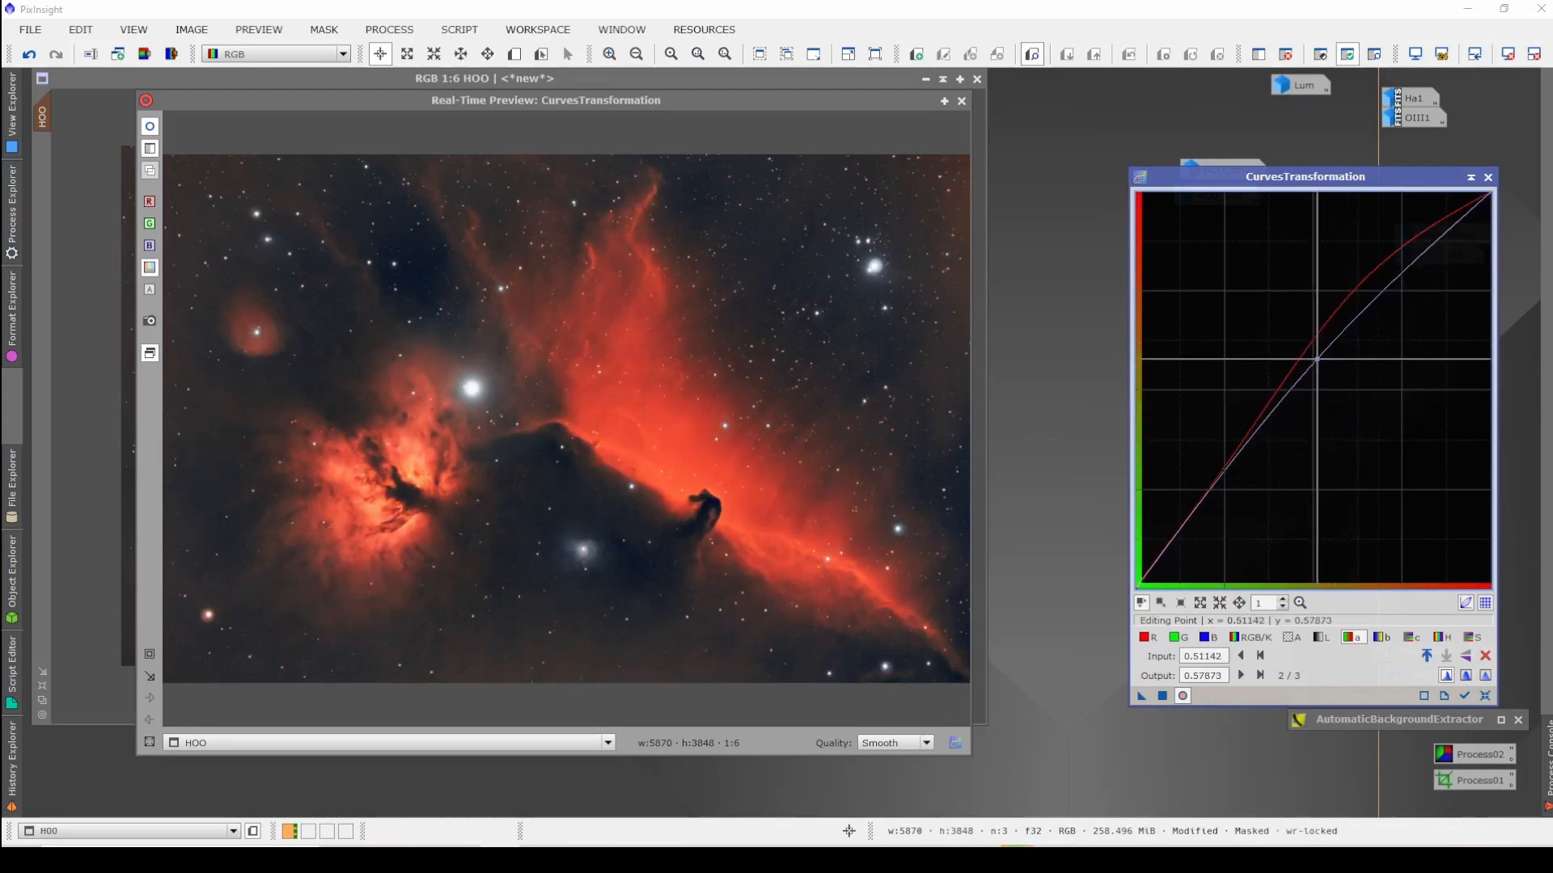
left_click(1178, 637)
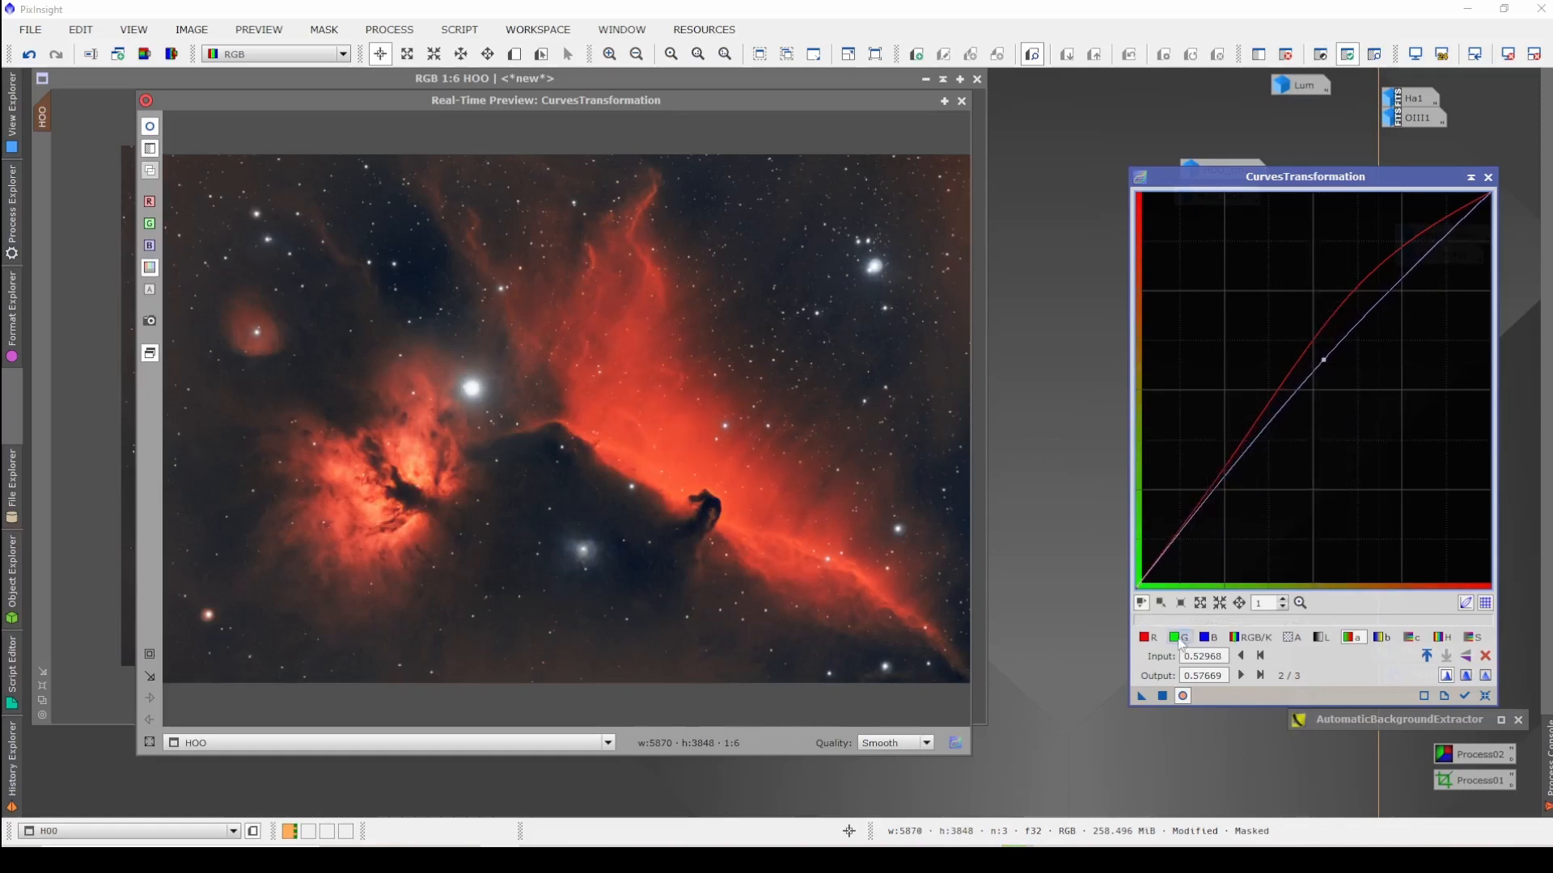
left_click(1291, 475)
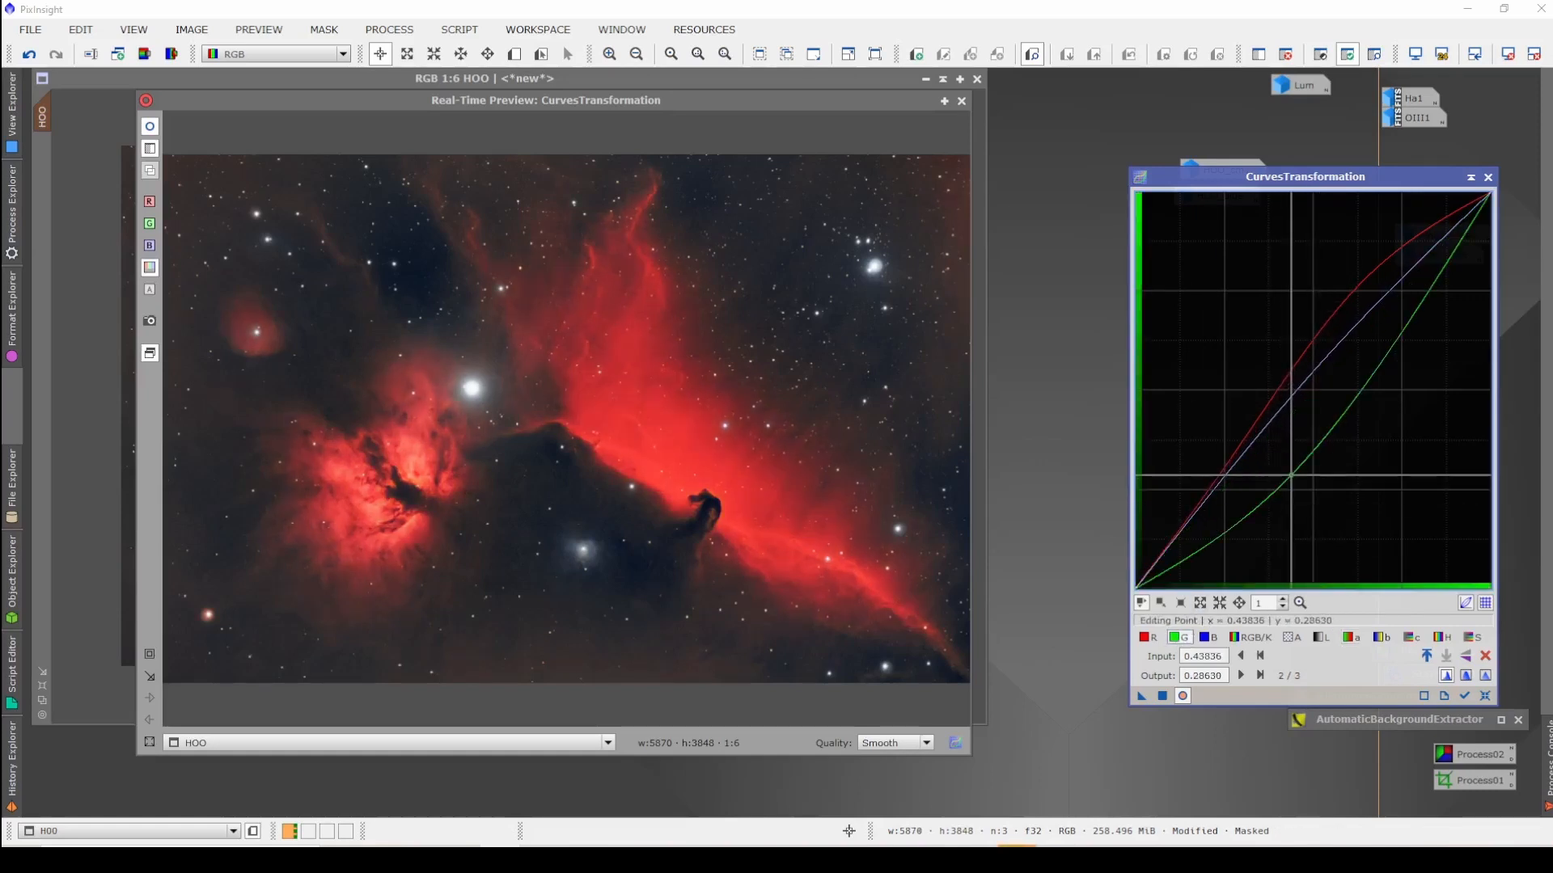
left_click(1353, 283)
left_click_drag(1353, 282, 1382, 308)
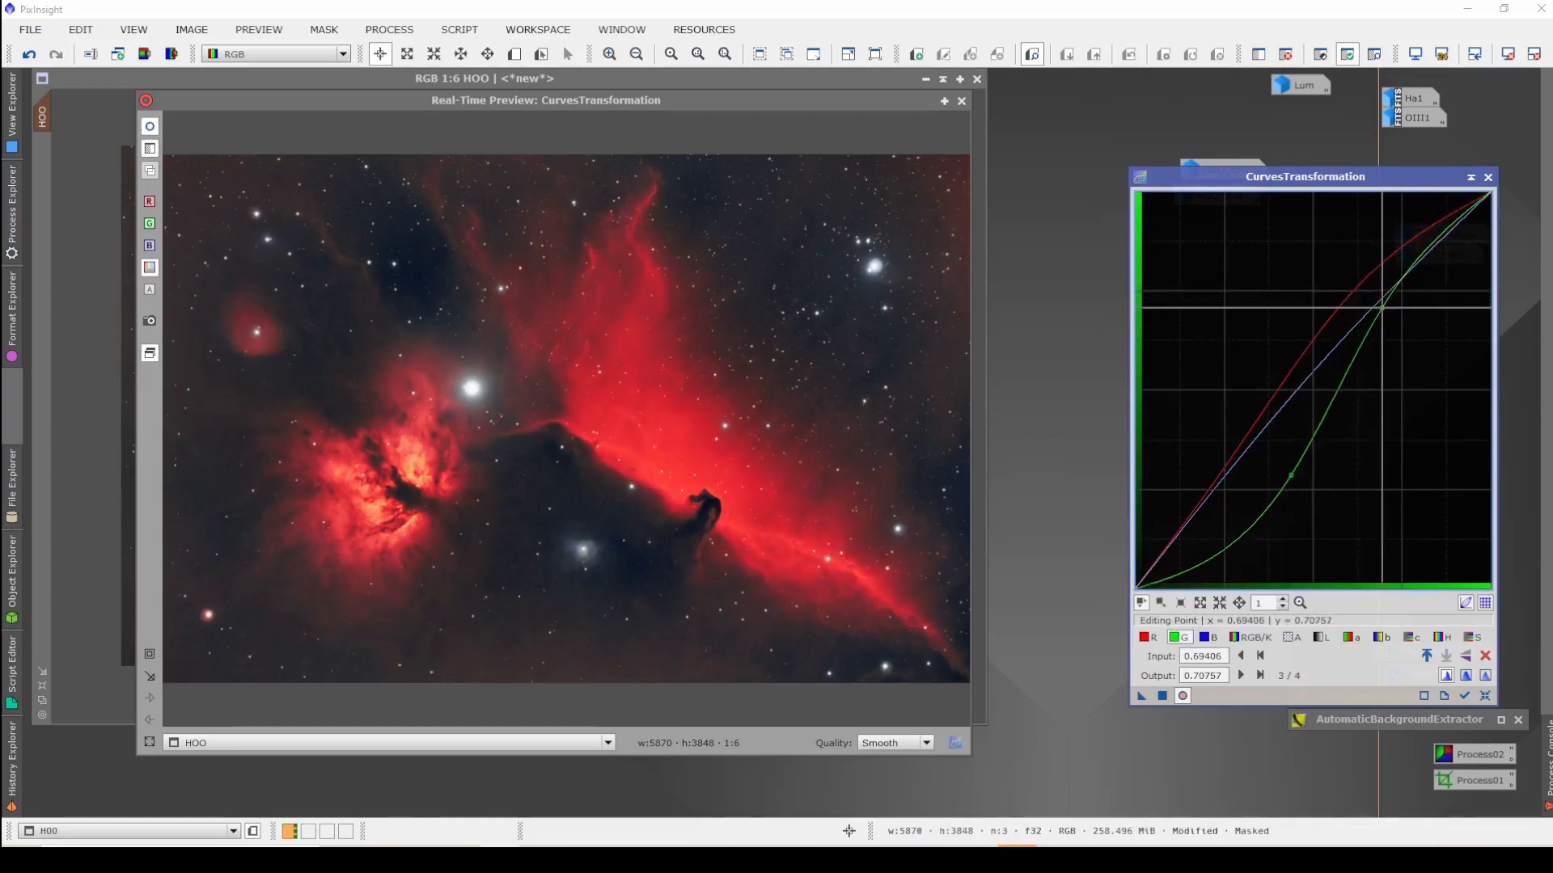
left_click(1467, 604)
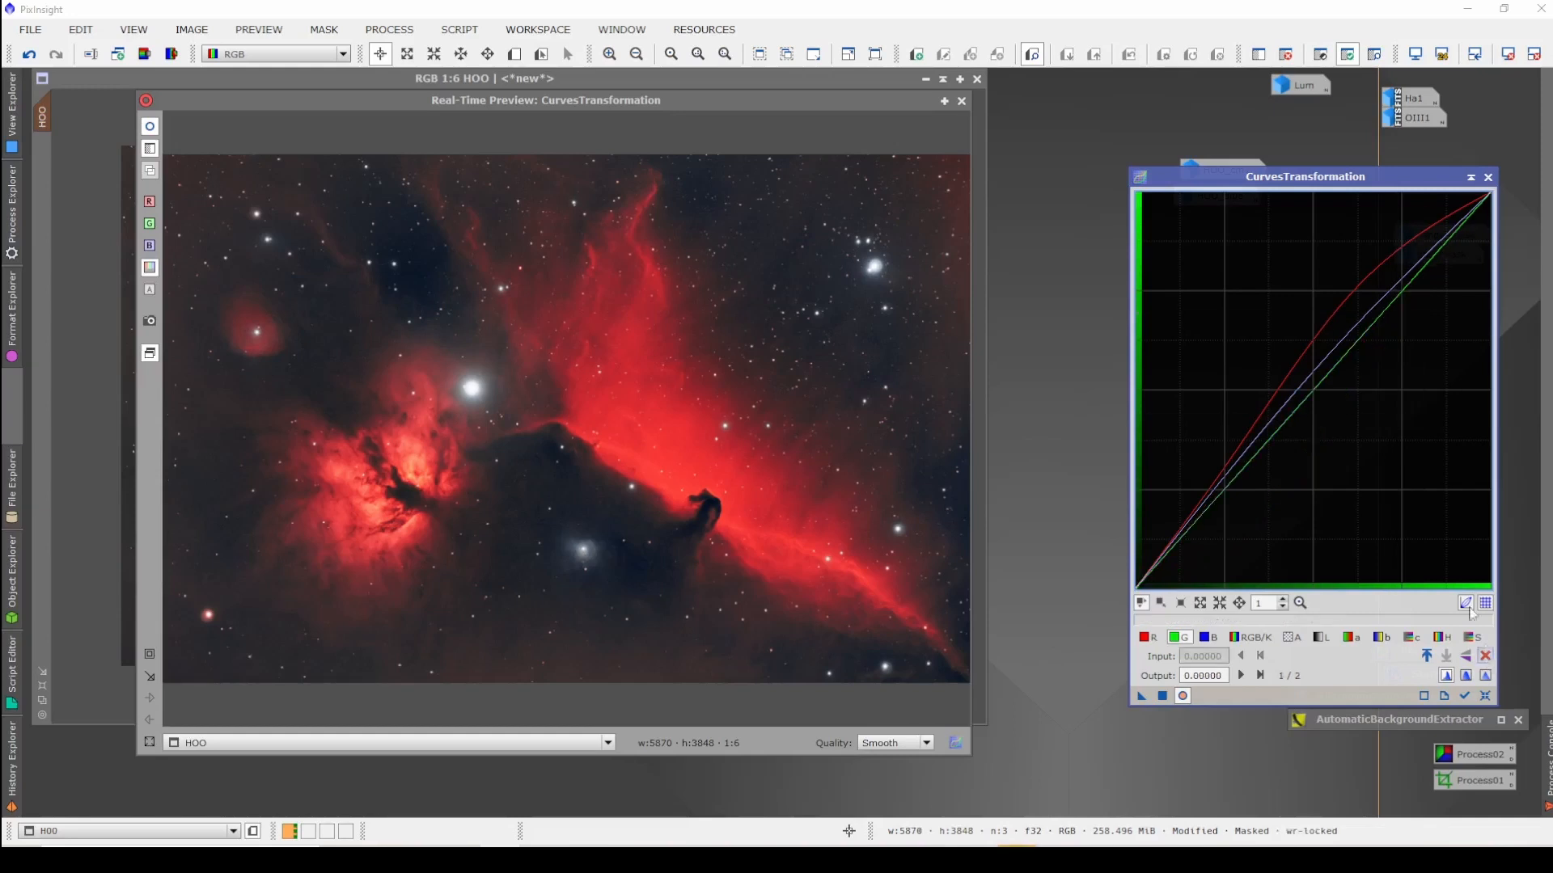
Step: Shape the green curve through 0.409/0.329 and 0.621/0.685, apply the curves to HOO, and reset CurvesTransformation
left_click_drag(1299, 409, 1281, 458)
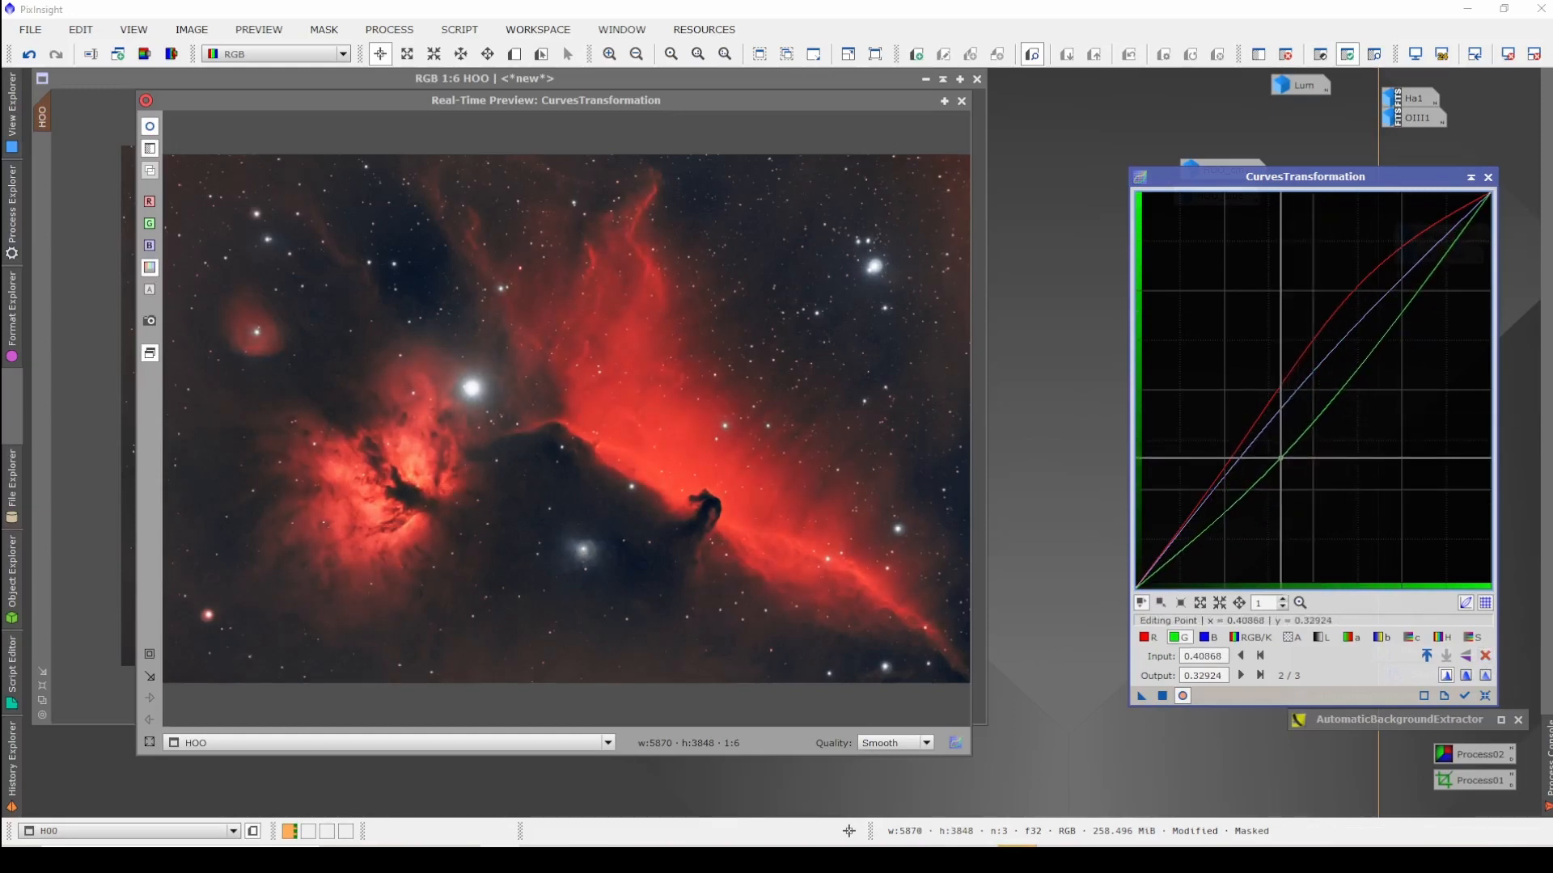
left_click_drag(1383, 341, 1356, 316)
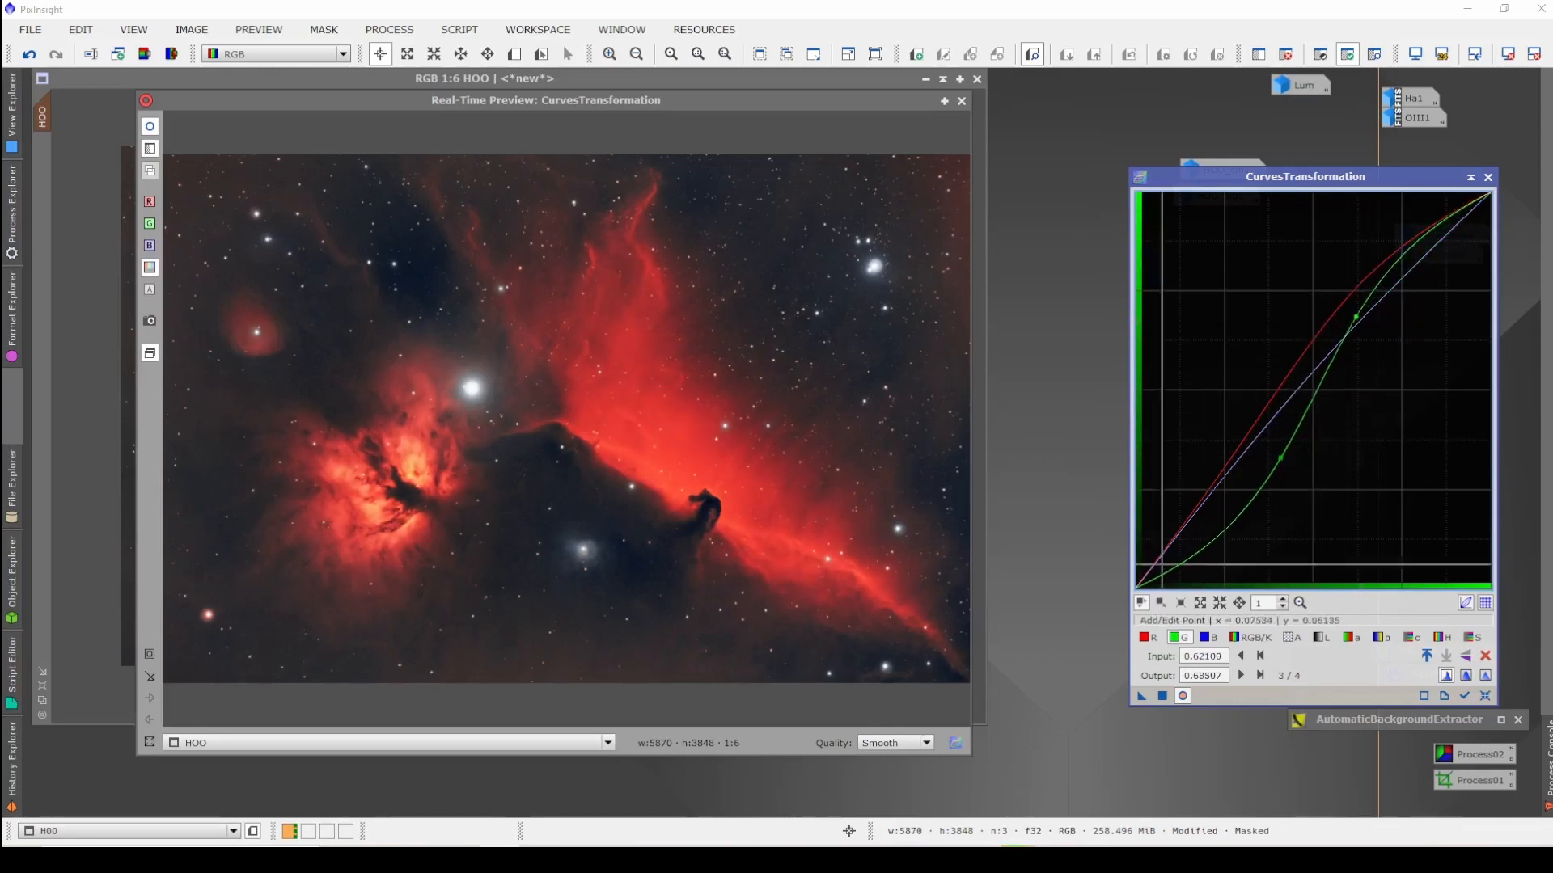
left_click(1163, 698)
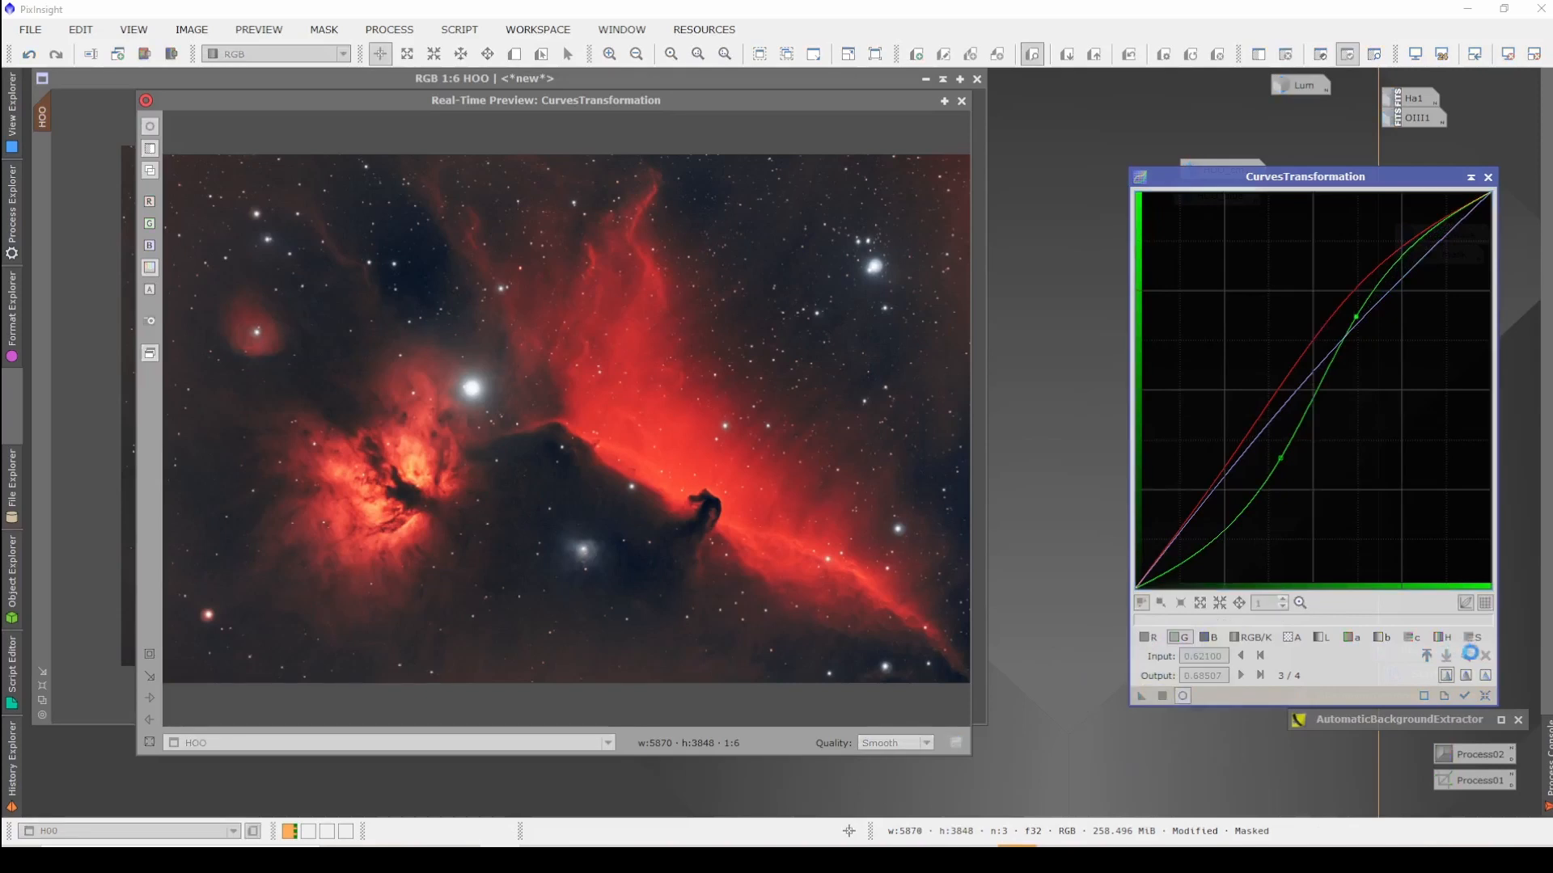
left_click(1484, 695)
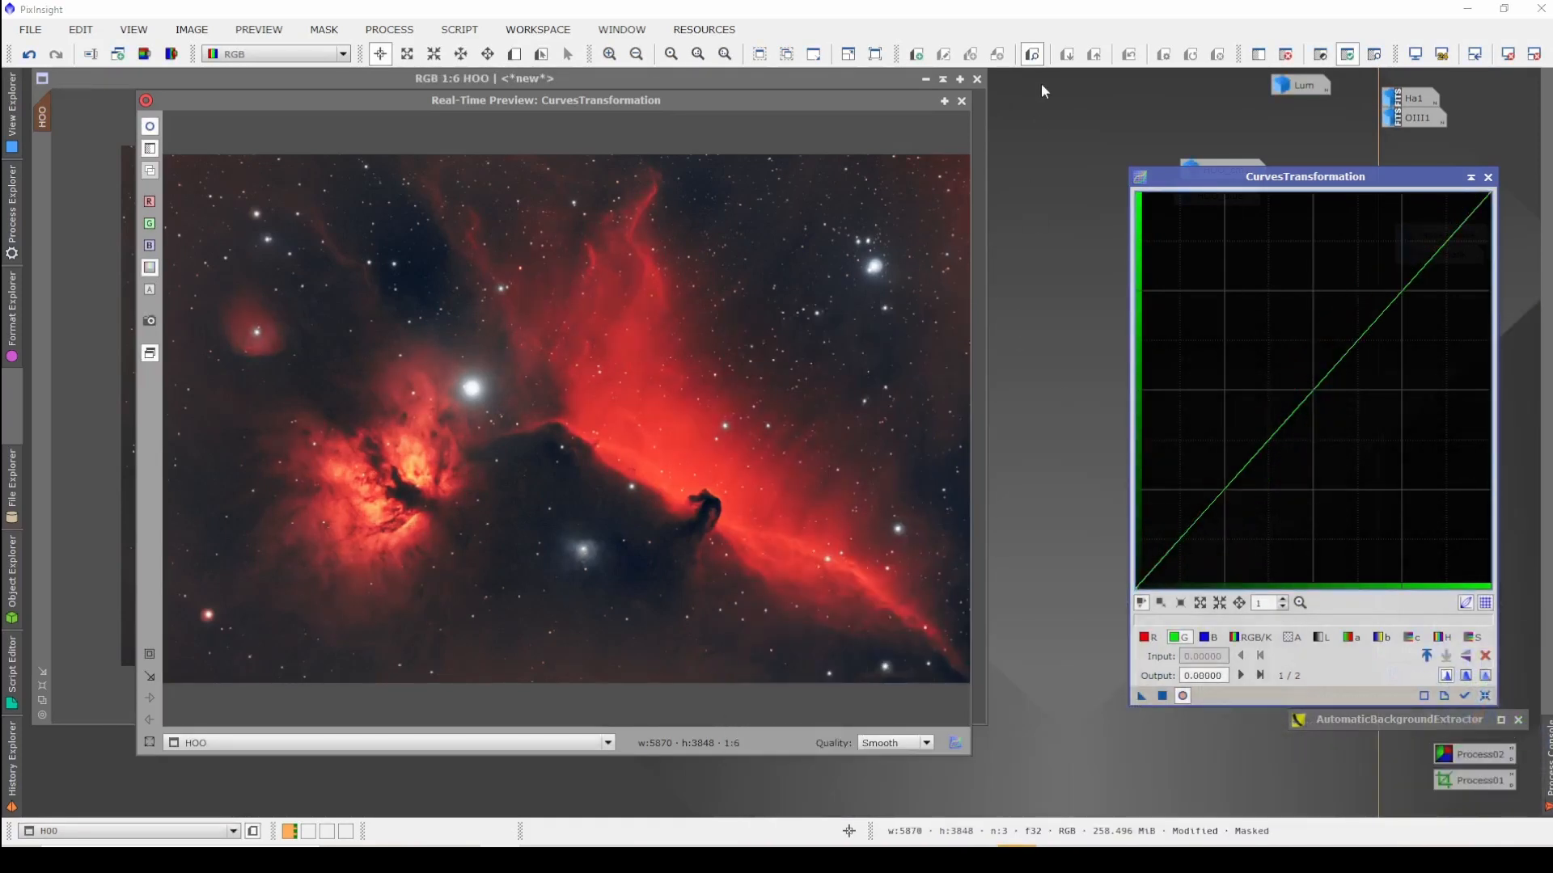
Step: Assign HOO_blue as the mask of HOO, minimize HOO_blue, and reopen the real-time preview
left_click(961, 102)
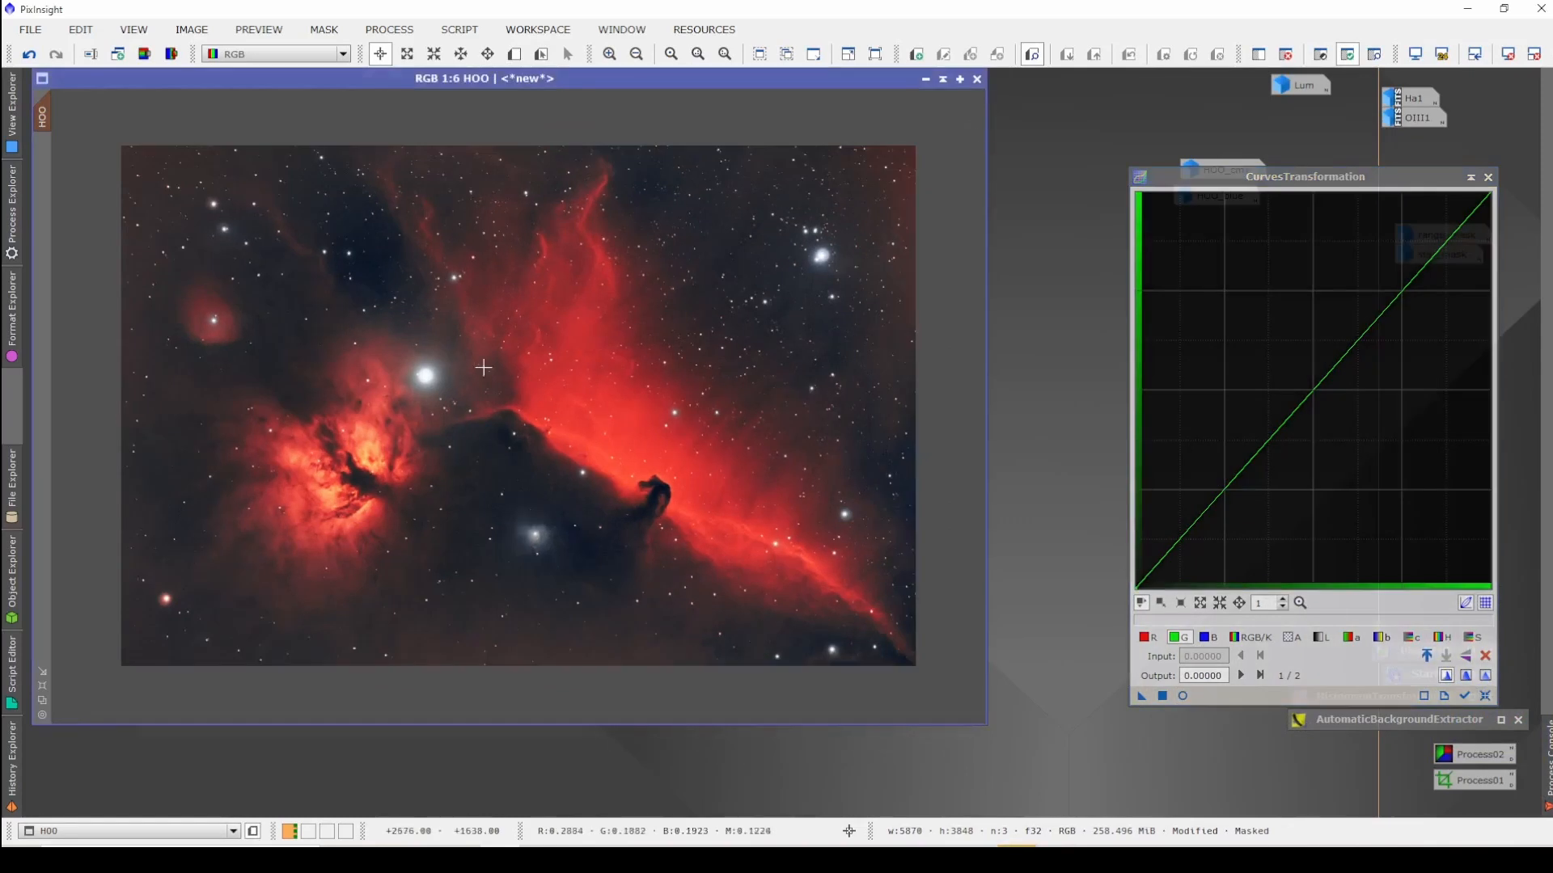
left_click_drag(1342, 176, 1359, 209)
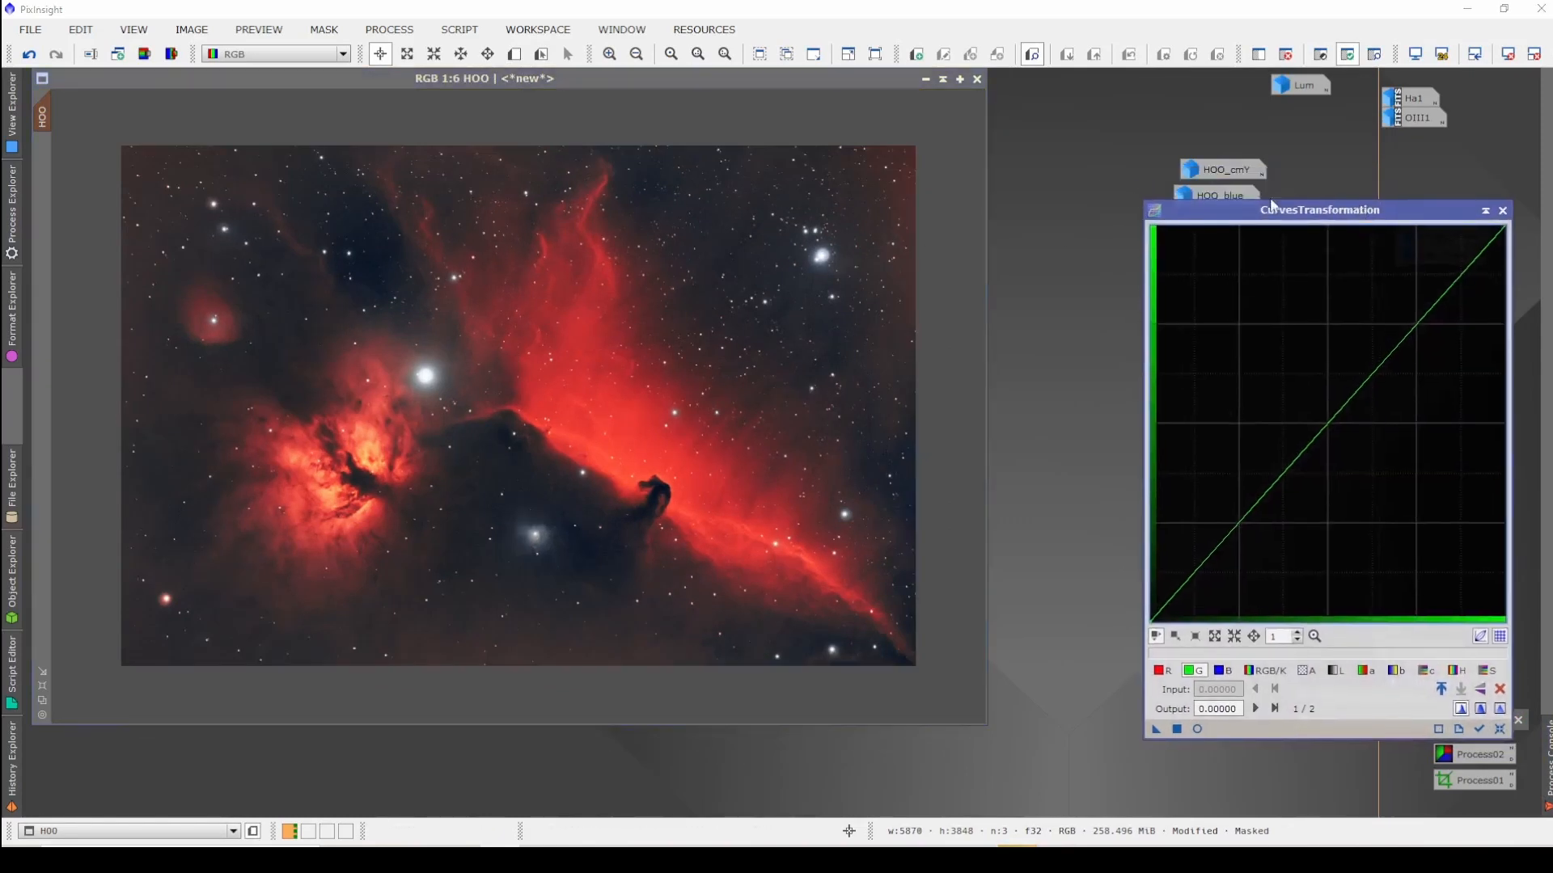
double_click(1220, 192)
left_click_drag(194, 220, 41, 118)
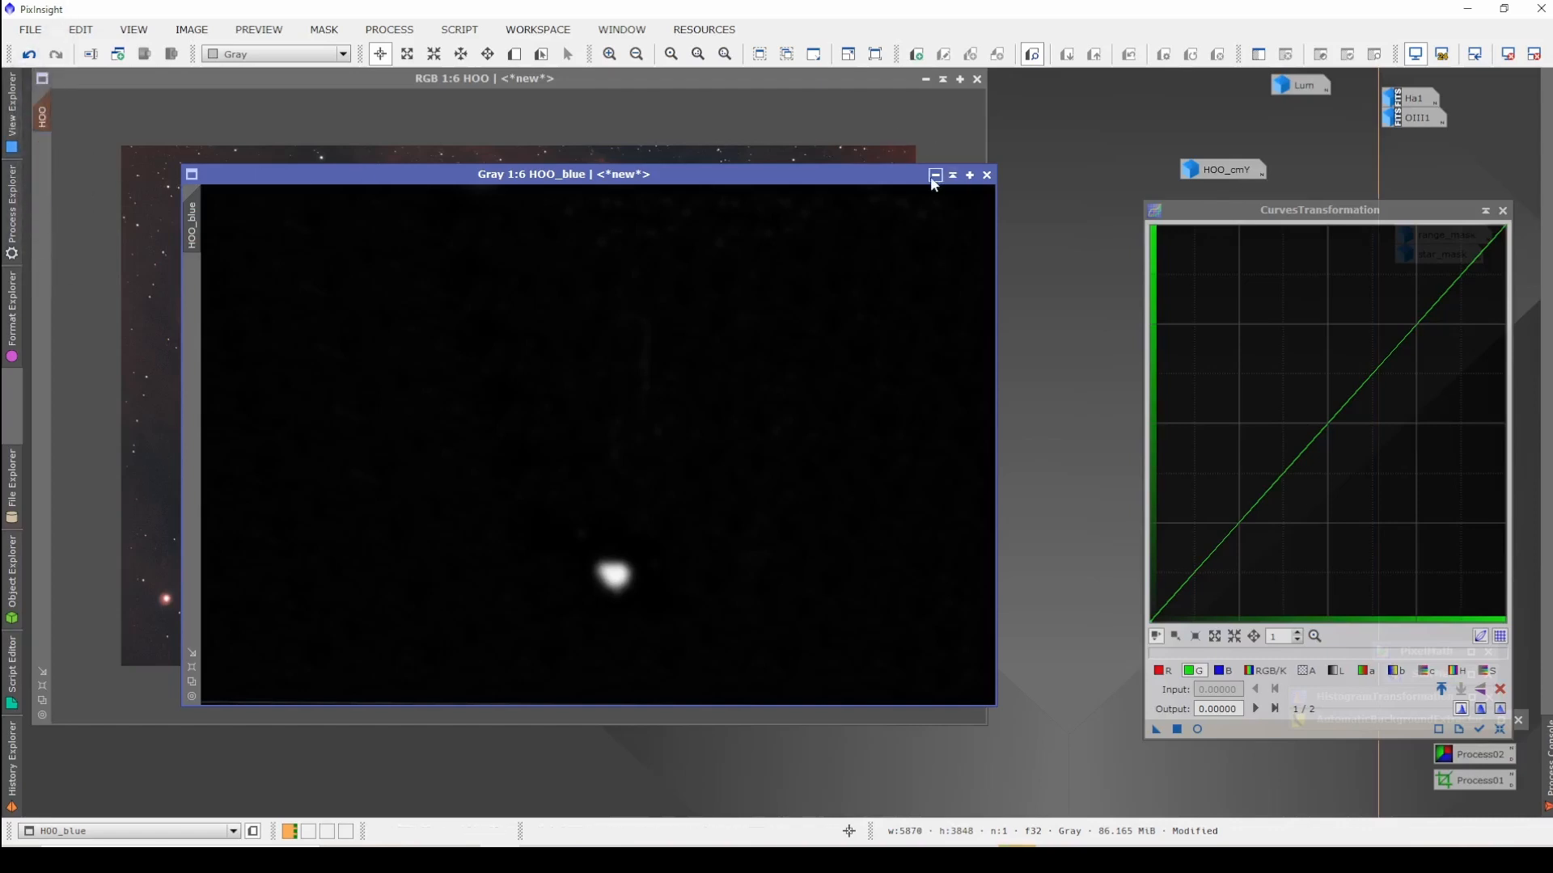
left_click(935, 175)
left_click(1196, 730)
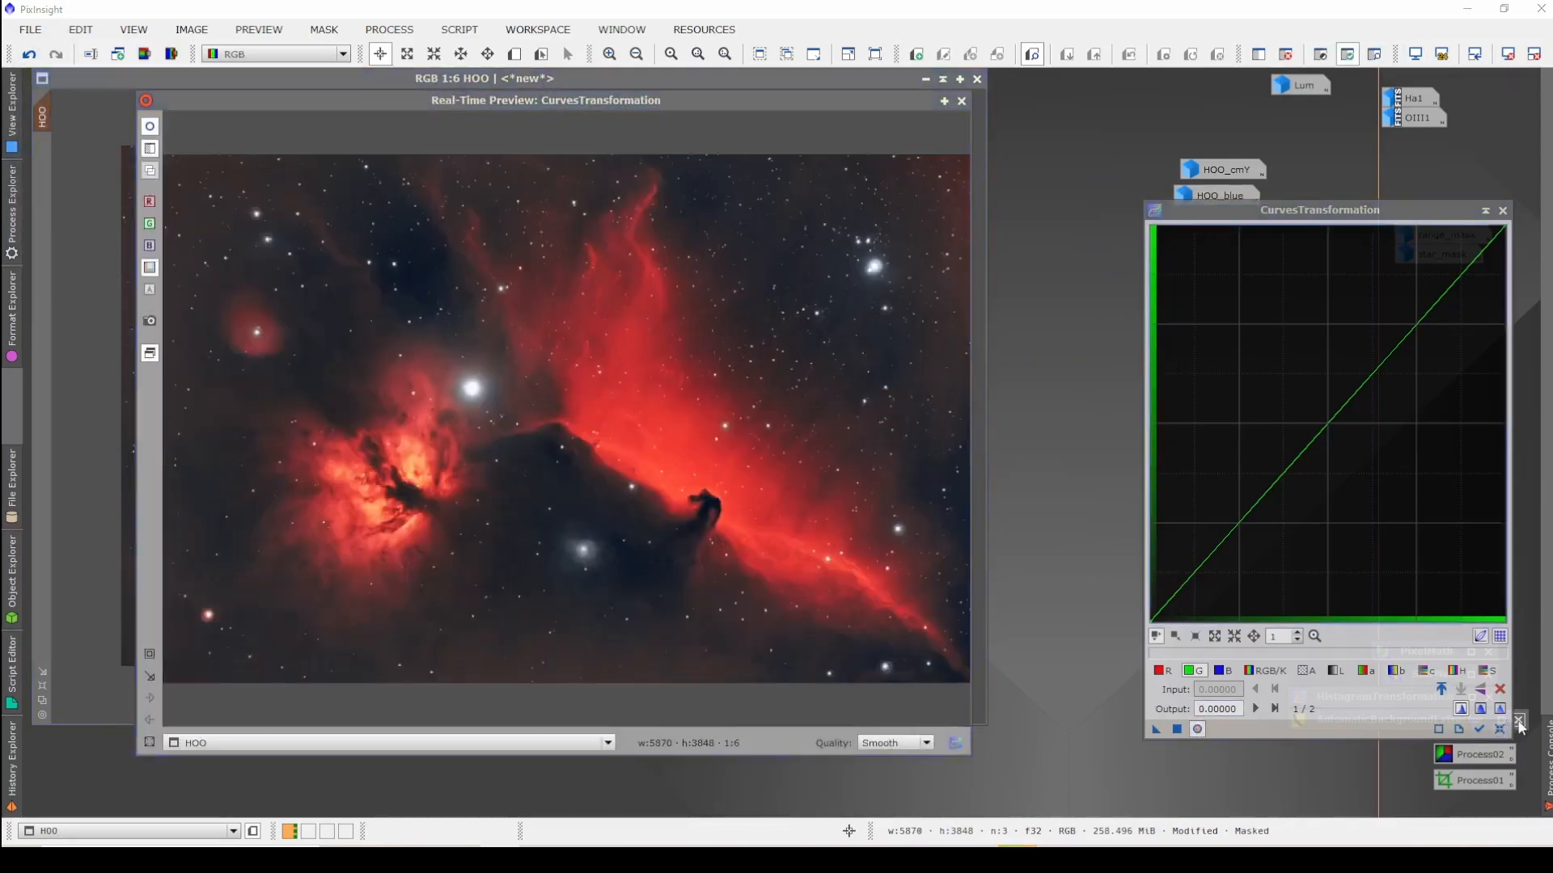
Step: Raise the blue curve strongly, lower the CIE b* curve at 0.438/0.333, apply the curves to HOO, and reset CurvesTransformation
left_click(1222, 671)
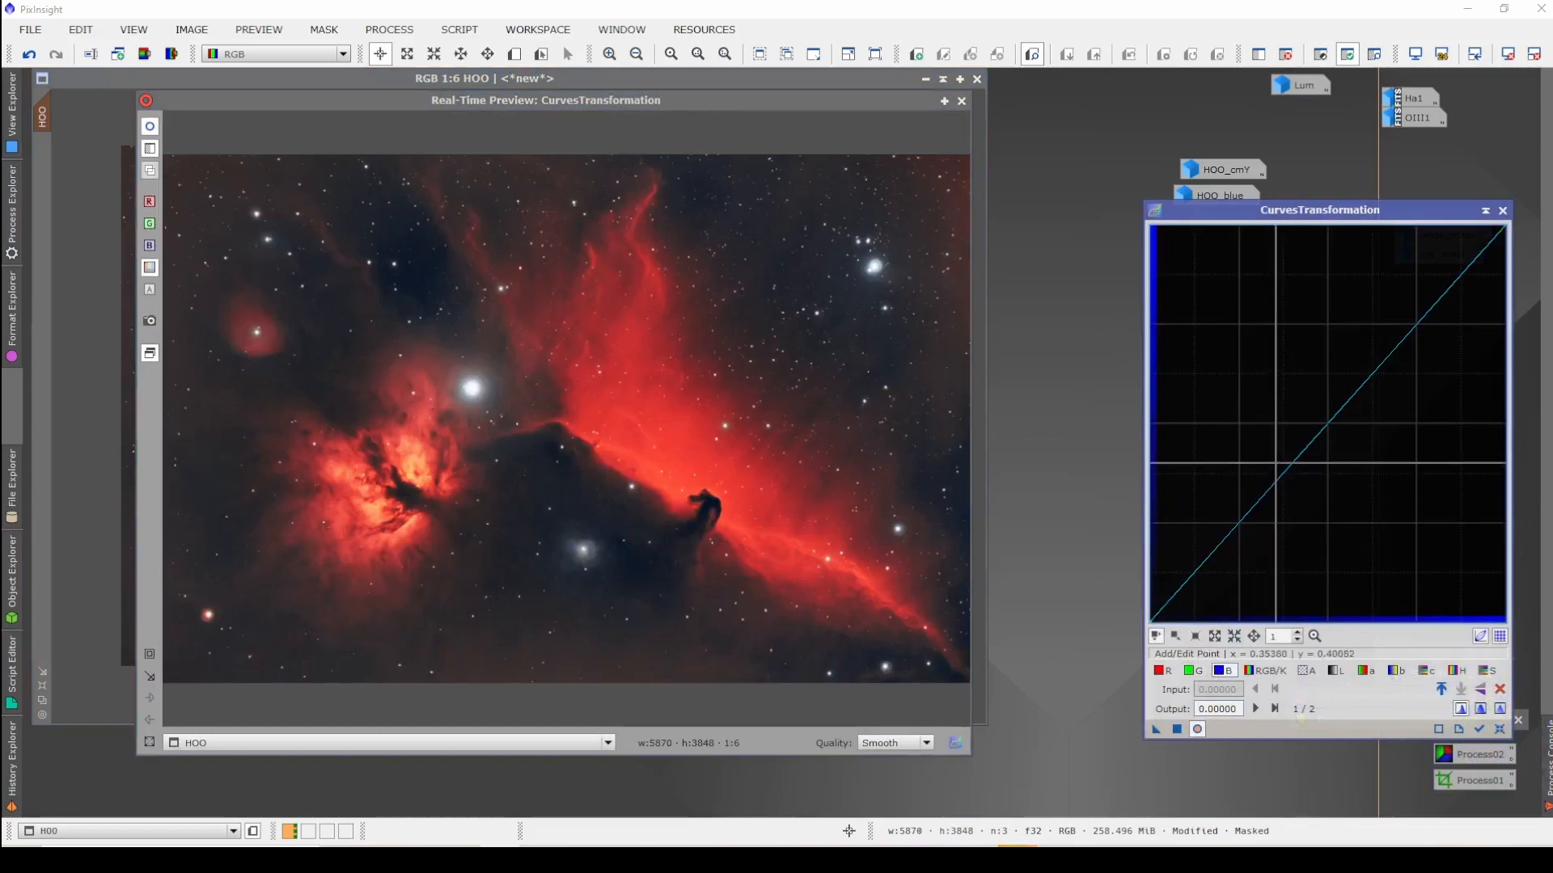
left_click(1245, 404)
left_click_drag(1245, 404, 1305, 489)
left_click(1397, 671)
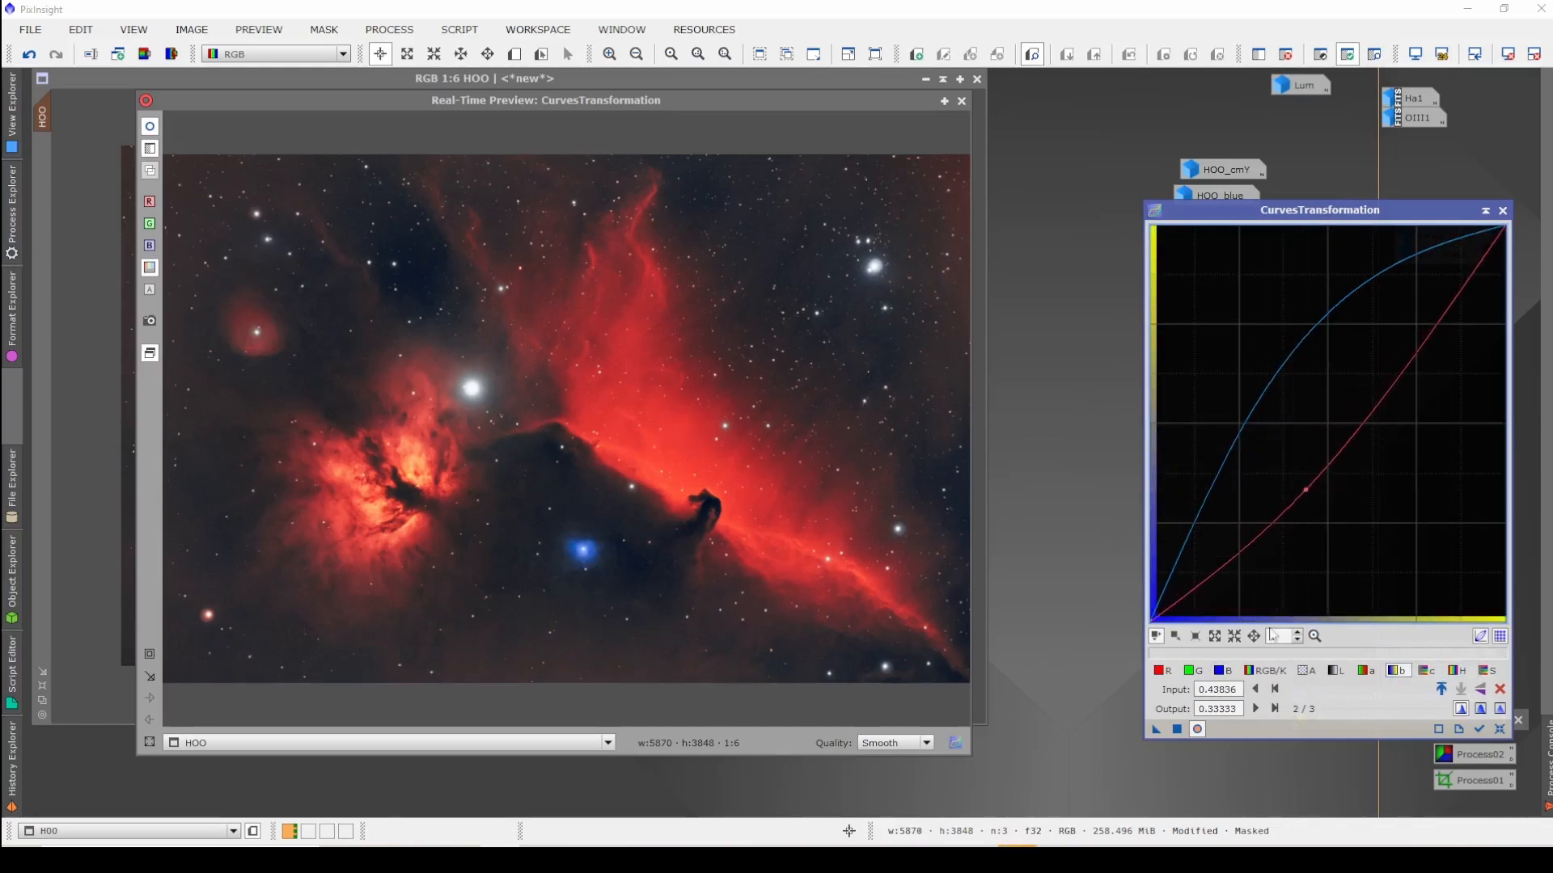
left_click(1177, 730)
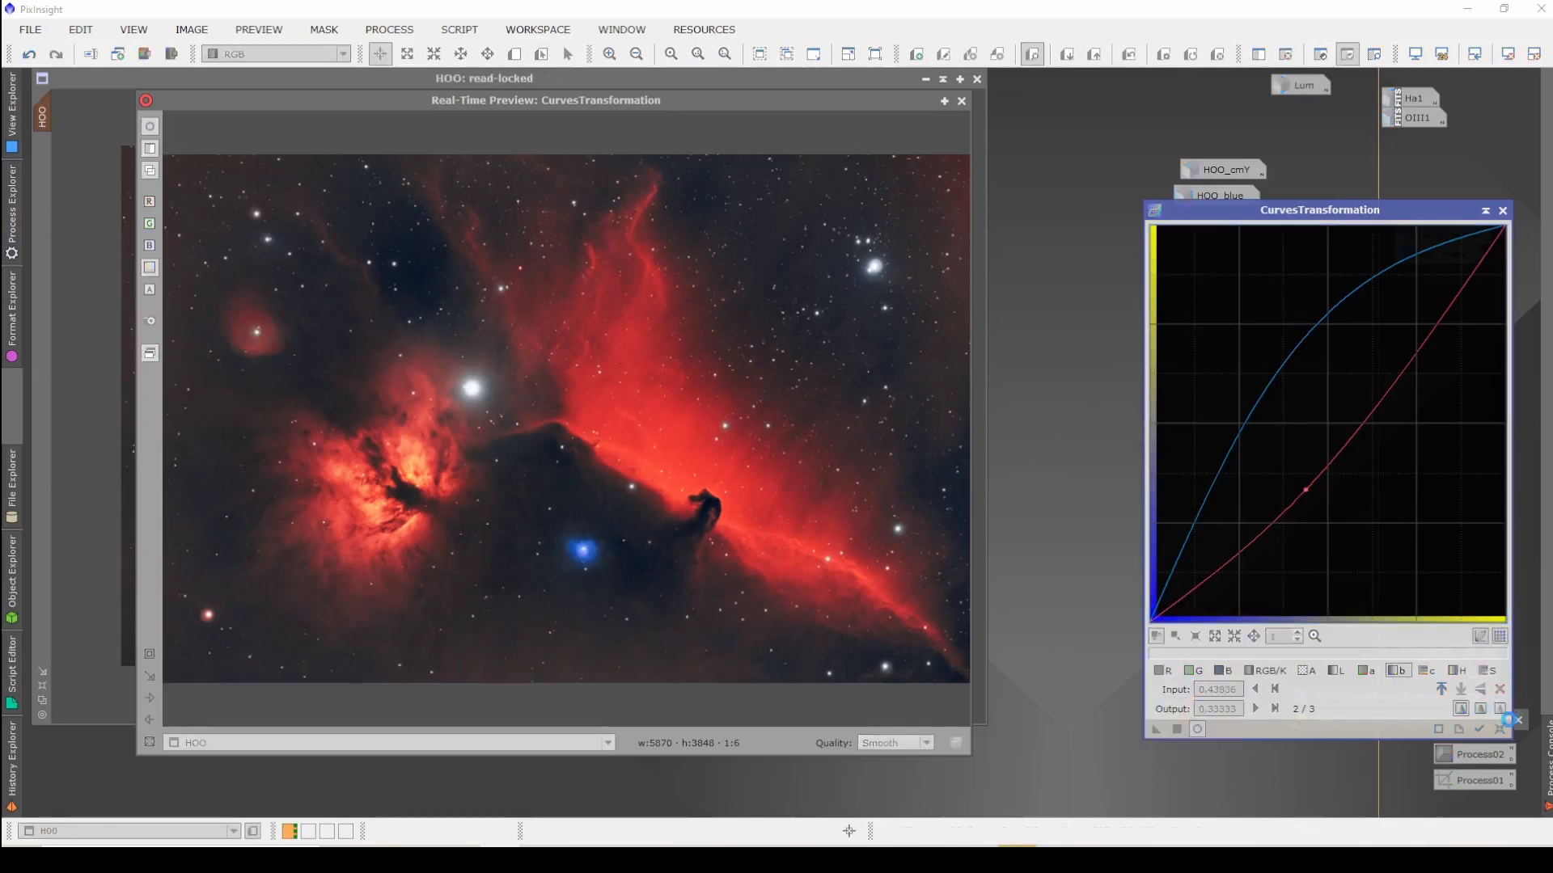
left_click(1500, 729)
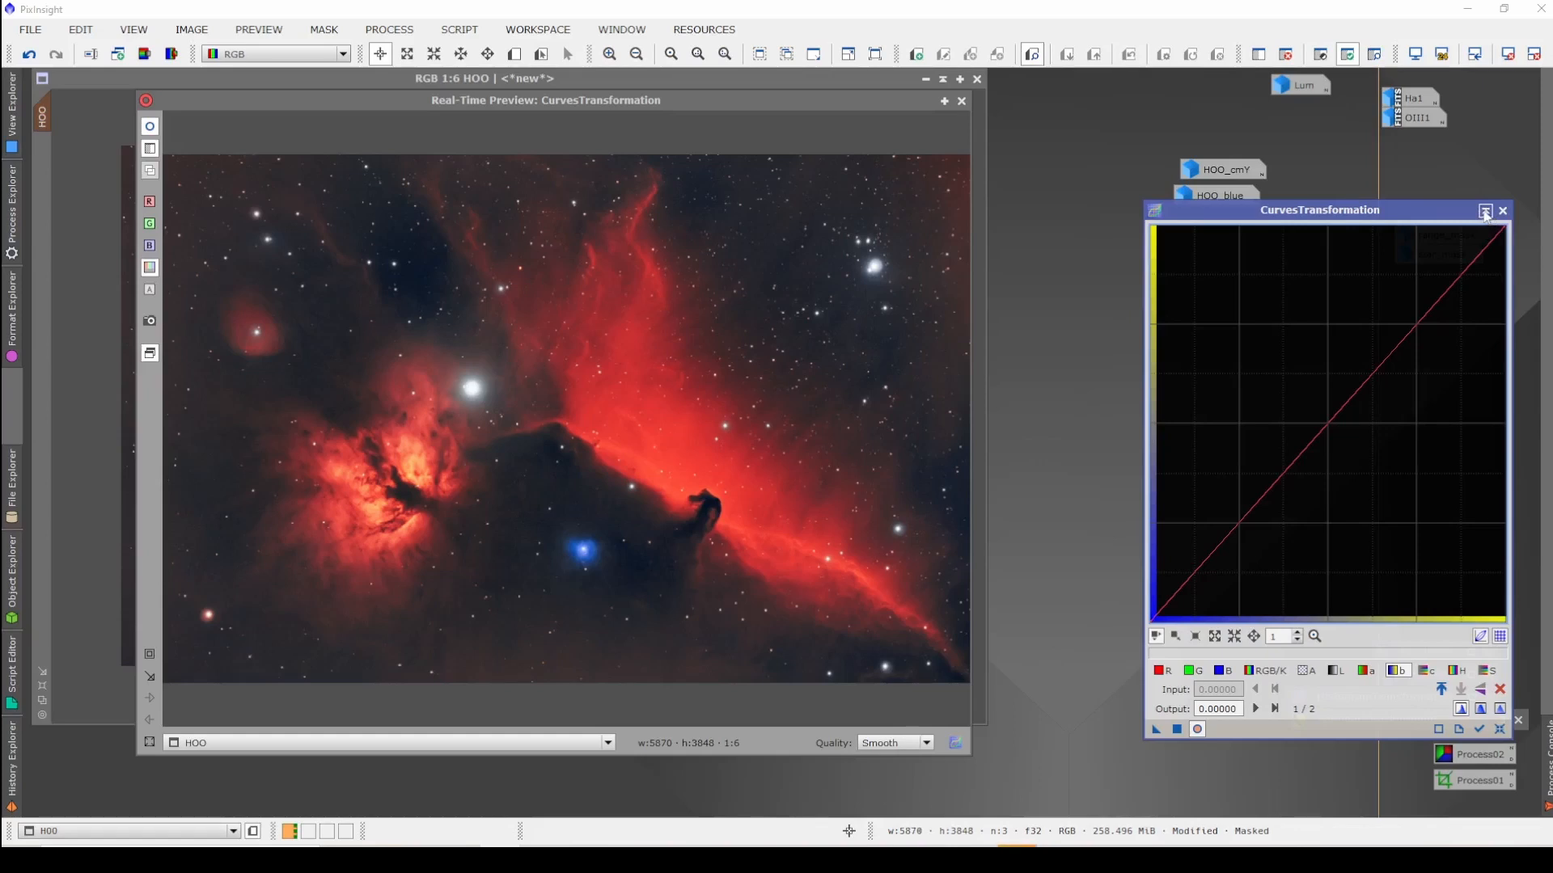
Step: Collapse CurvesTransformation, close the real-time preview, and remove the mask from HOO
left_click(1485, 212)
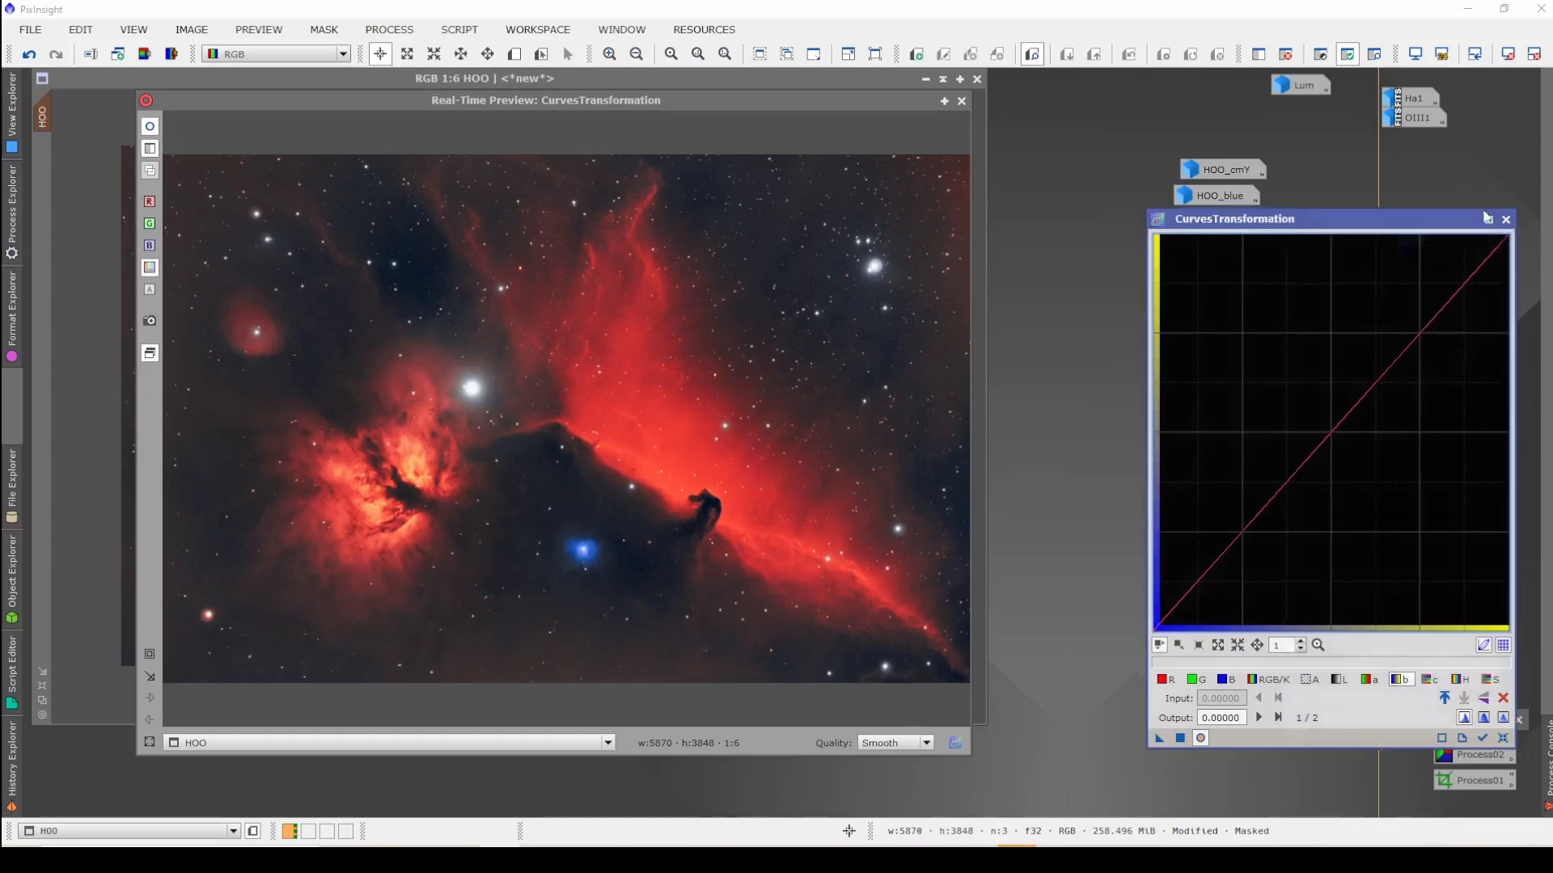
left_click(962, 102)
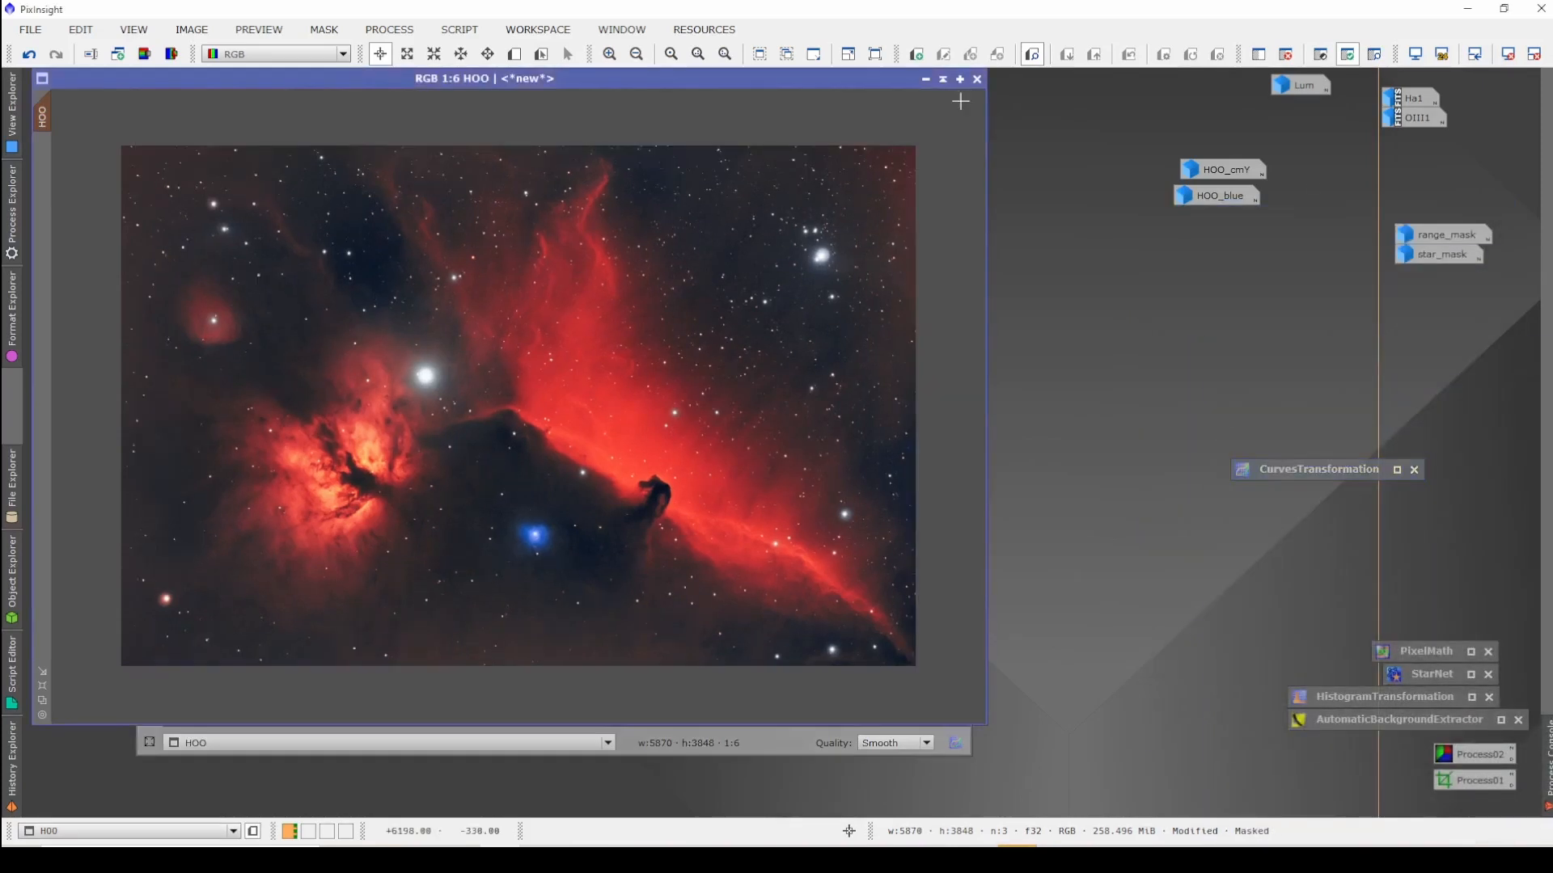
right_click(721, 440)
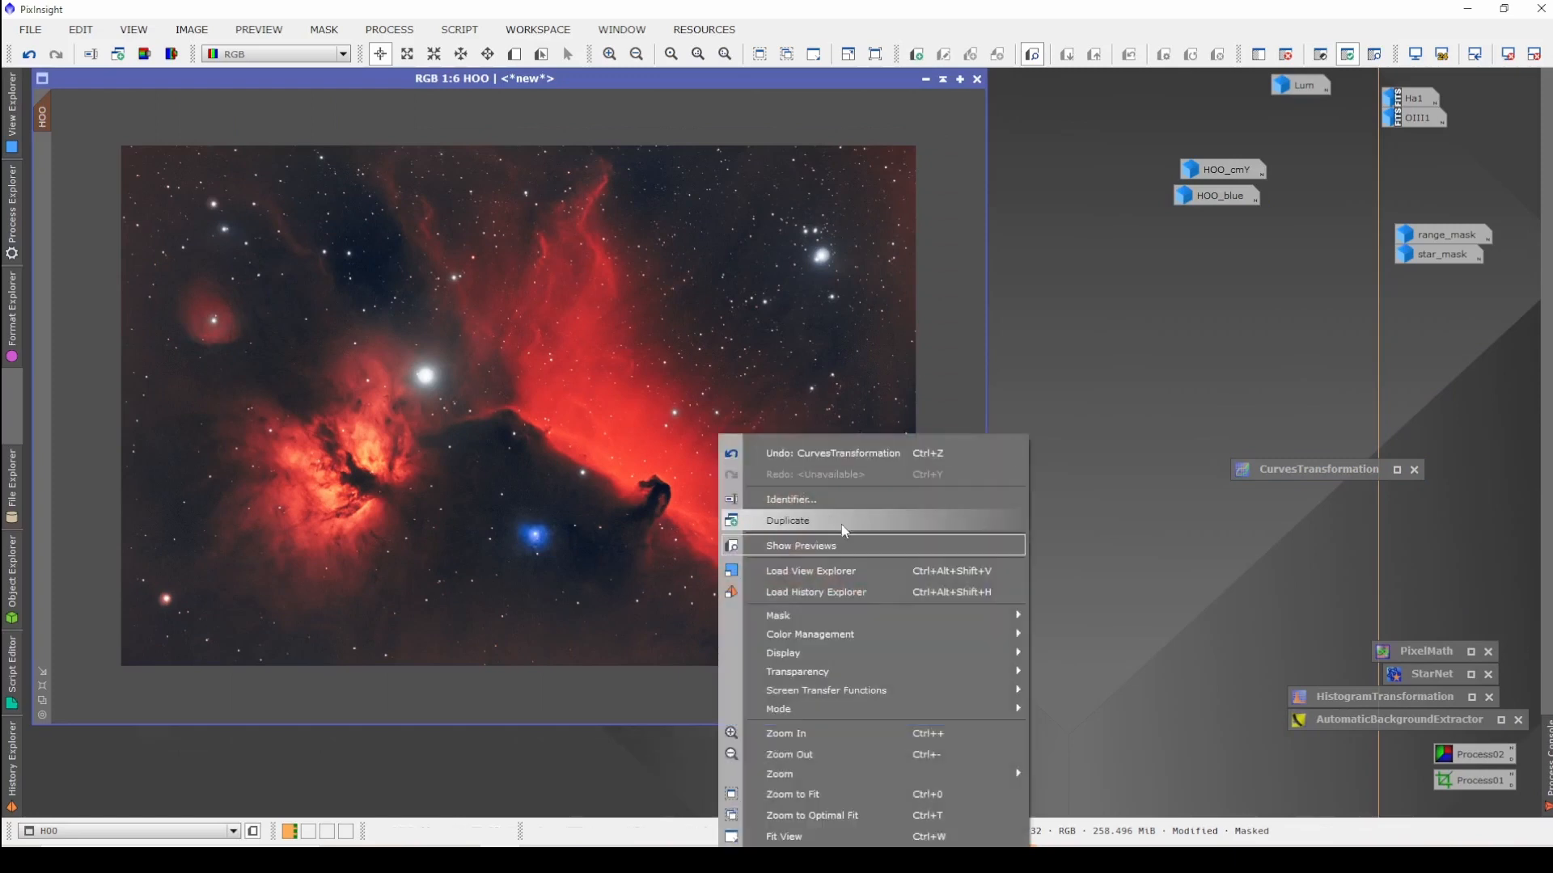
left_click(841, 529)
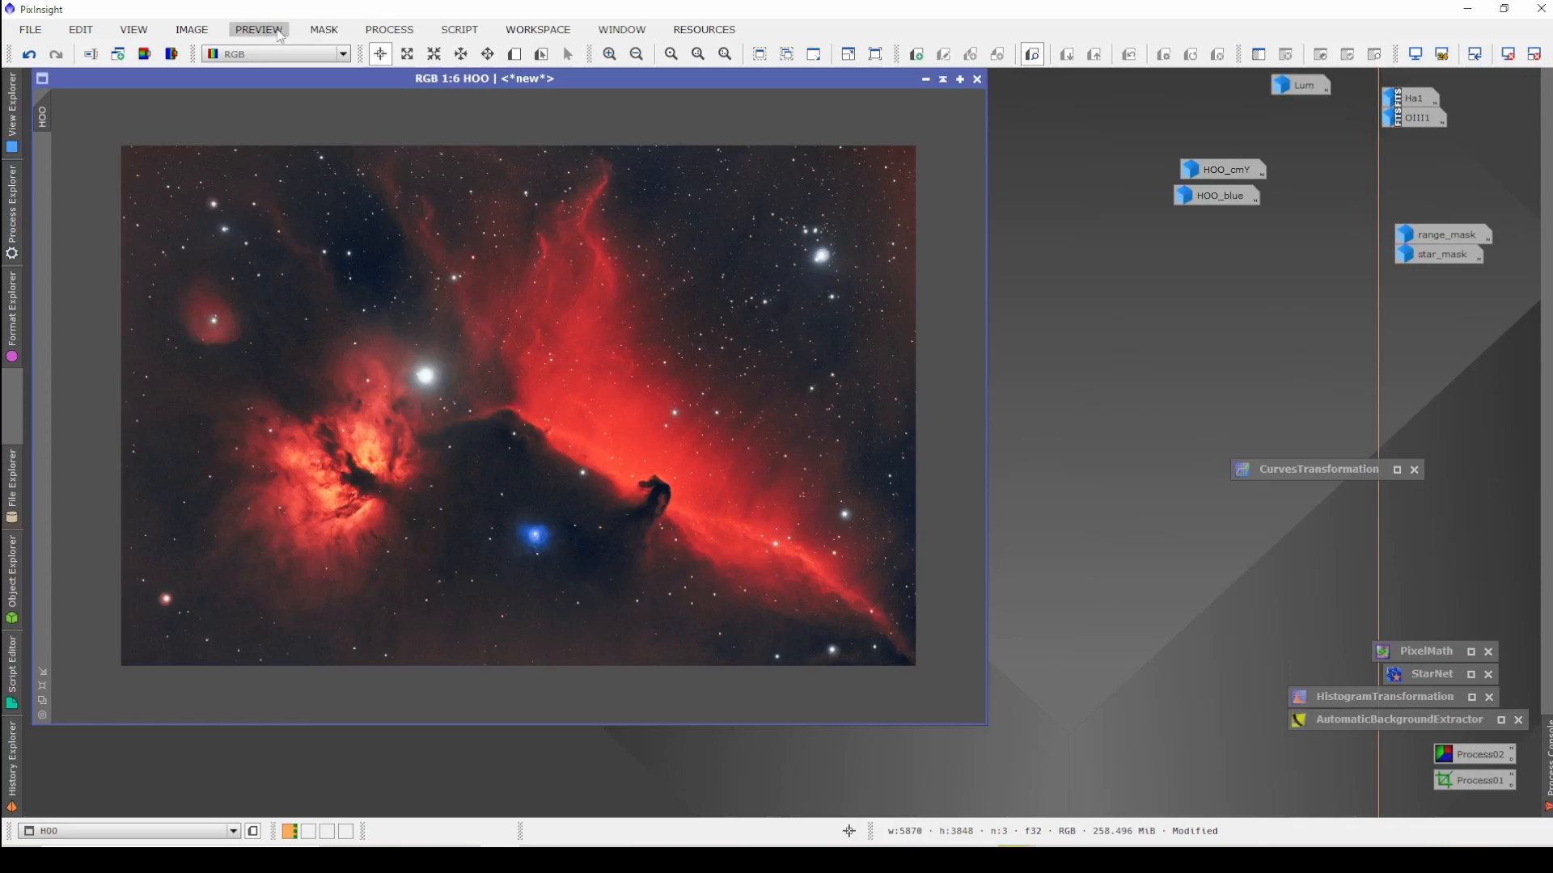
Step: Apply a Convolution with a StdDev of 5.00 to the HOO image
left_click(389, 29)
mouse_move(532, 19)
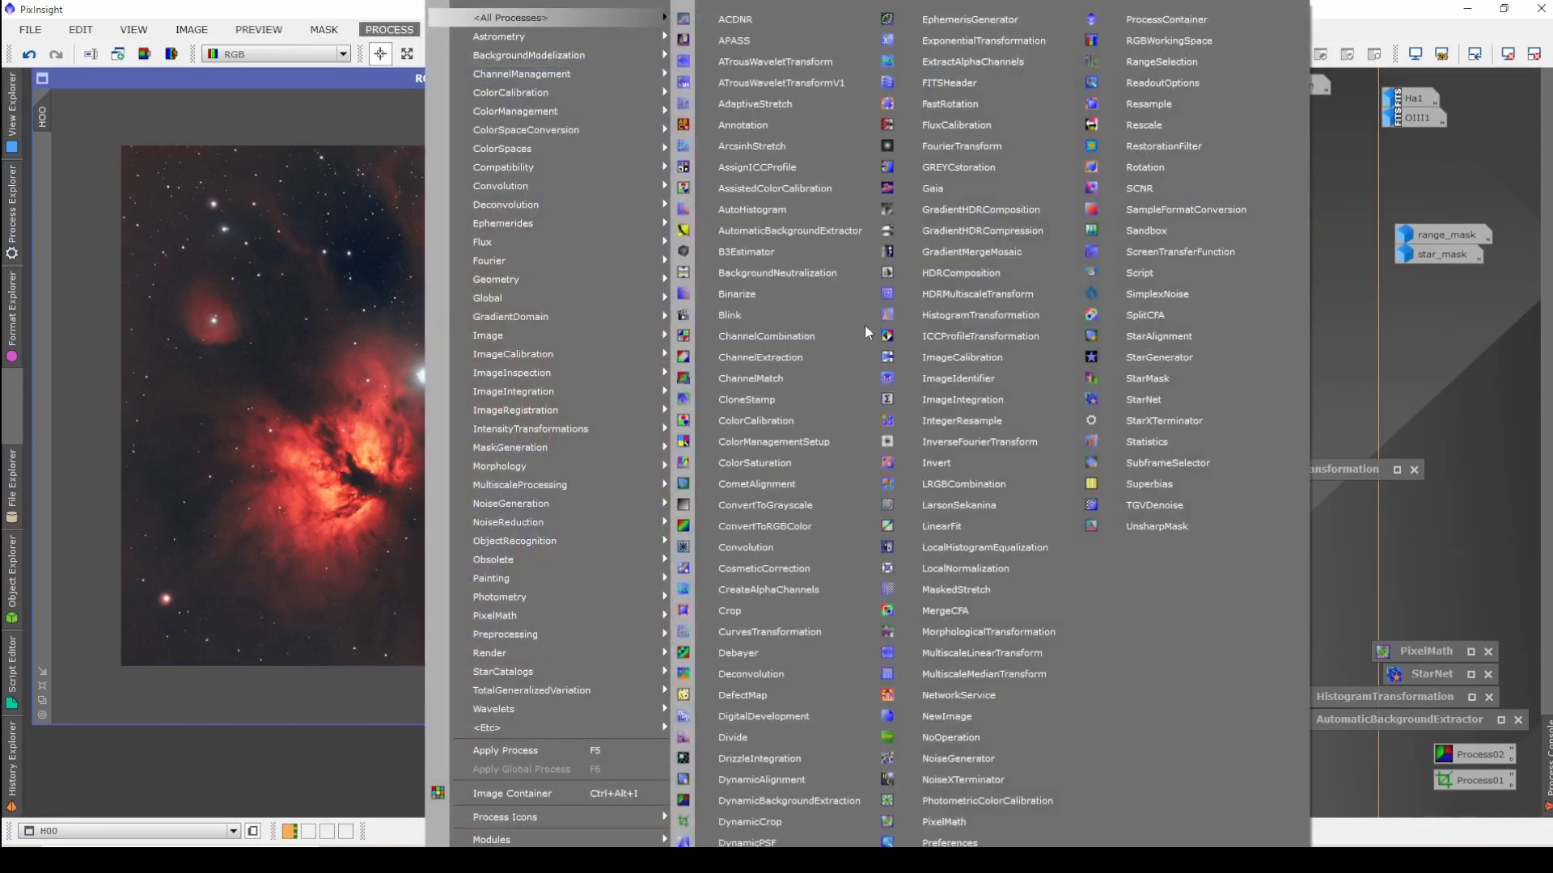
left_click(837, 549)
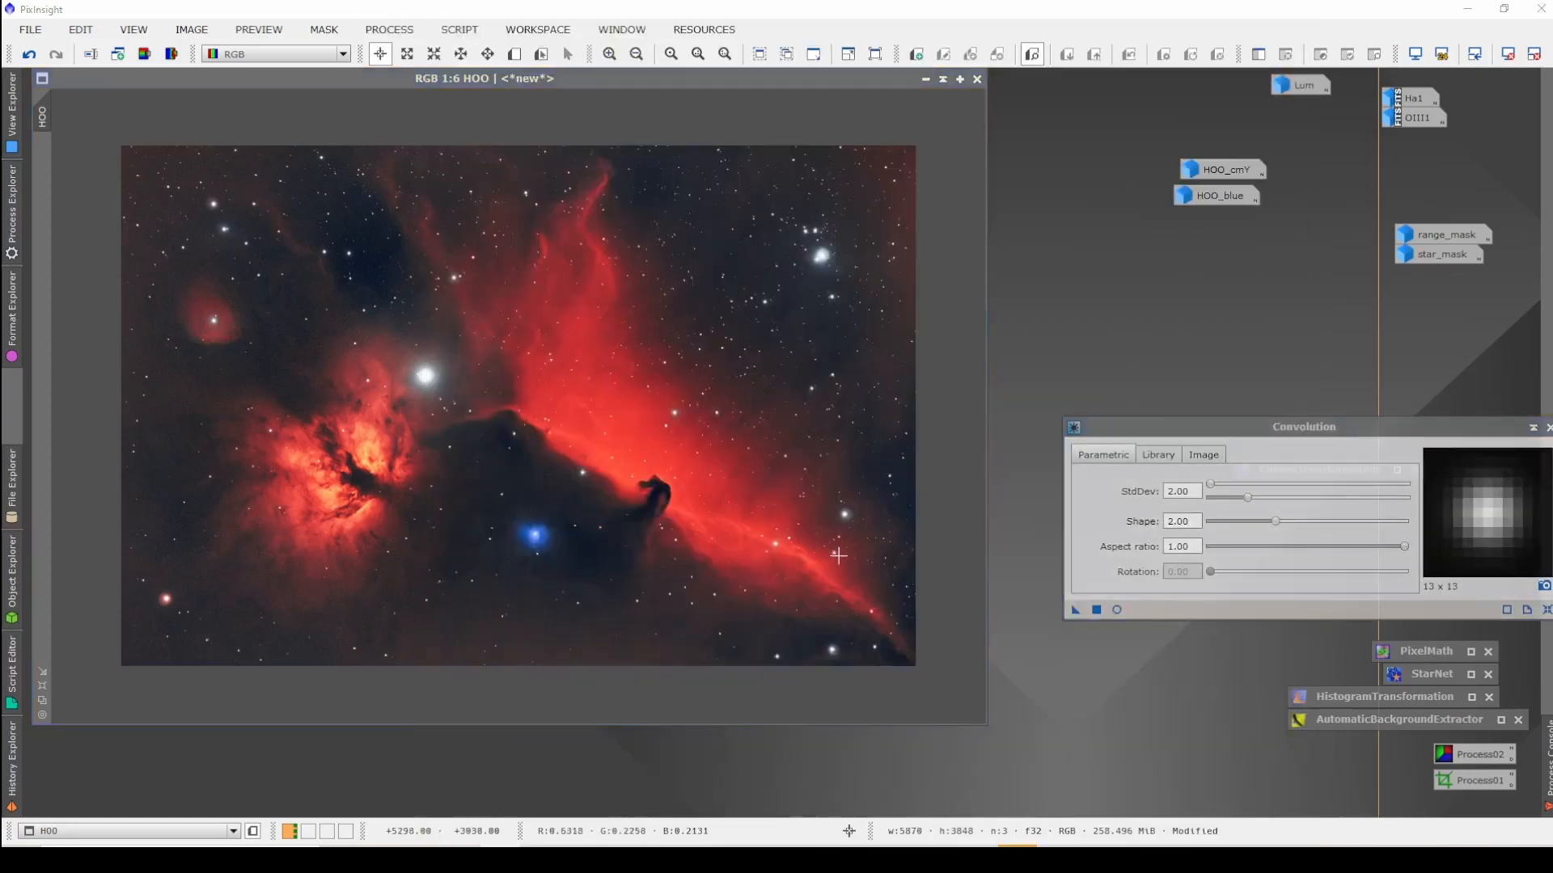
left_click_drag(1252, 506, 1309, 503)
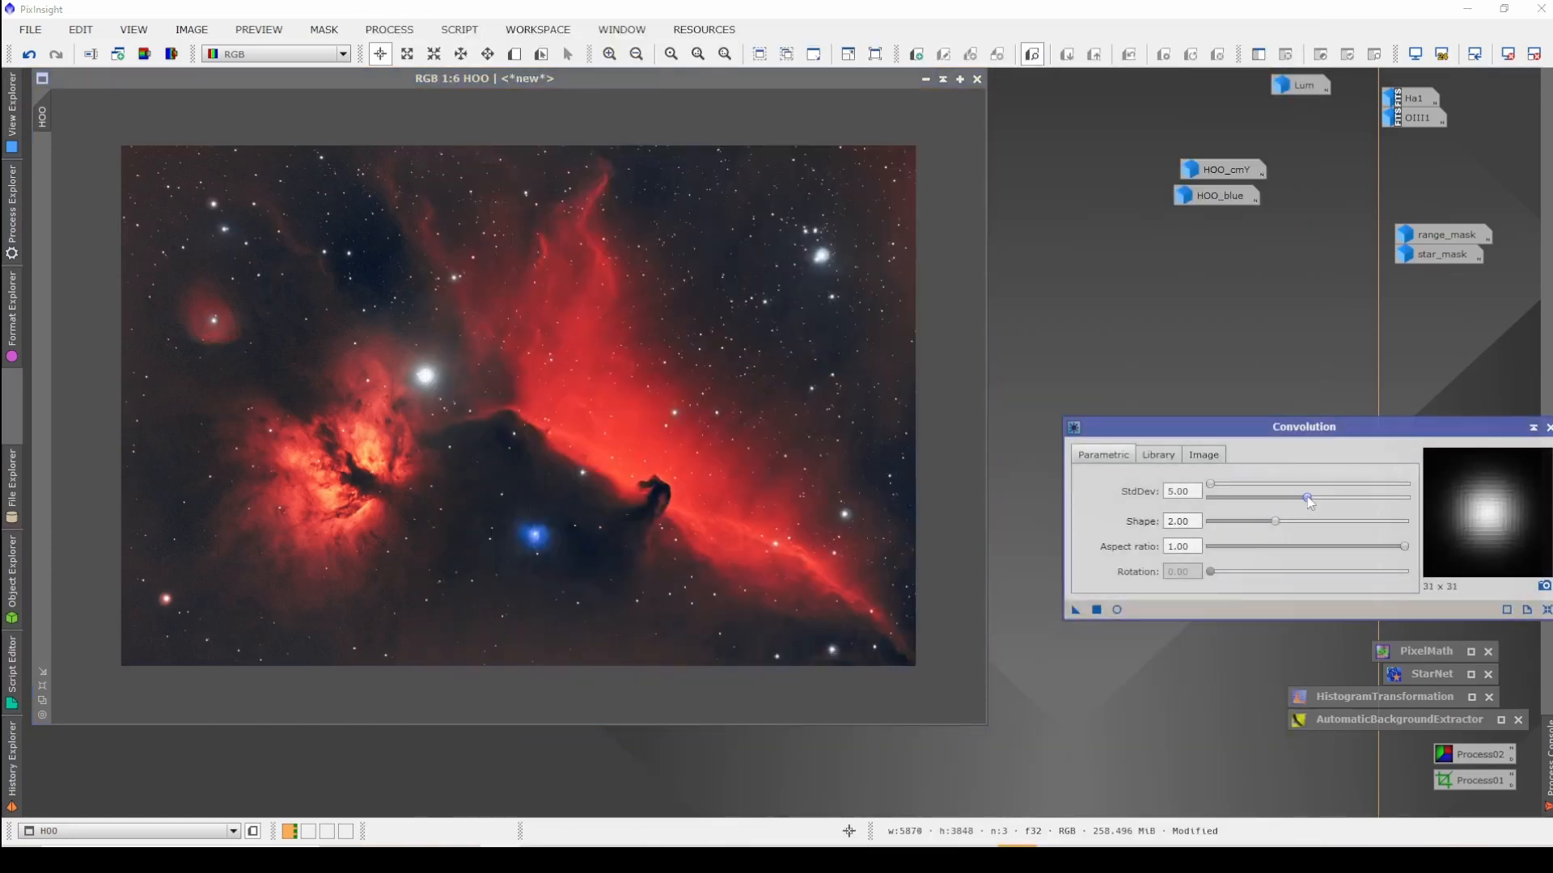
left_click_drag(1074, 612, 537, 443)
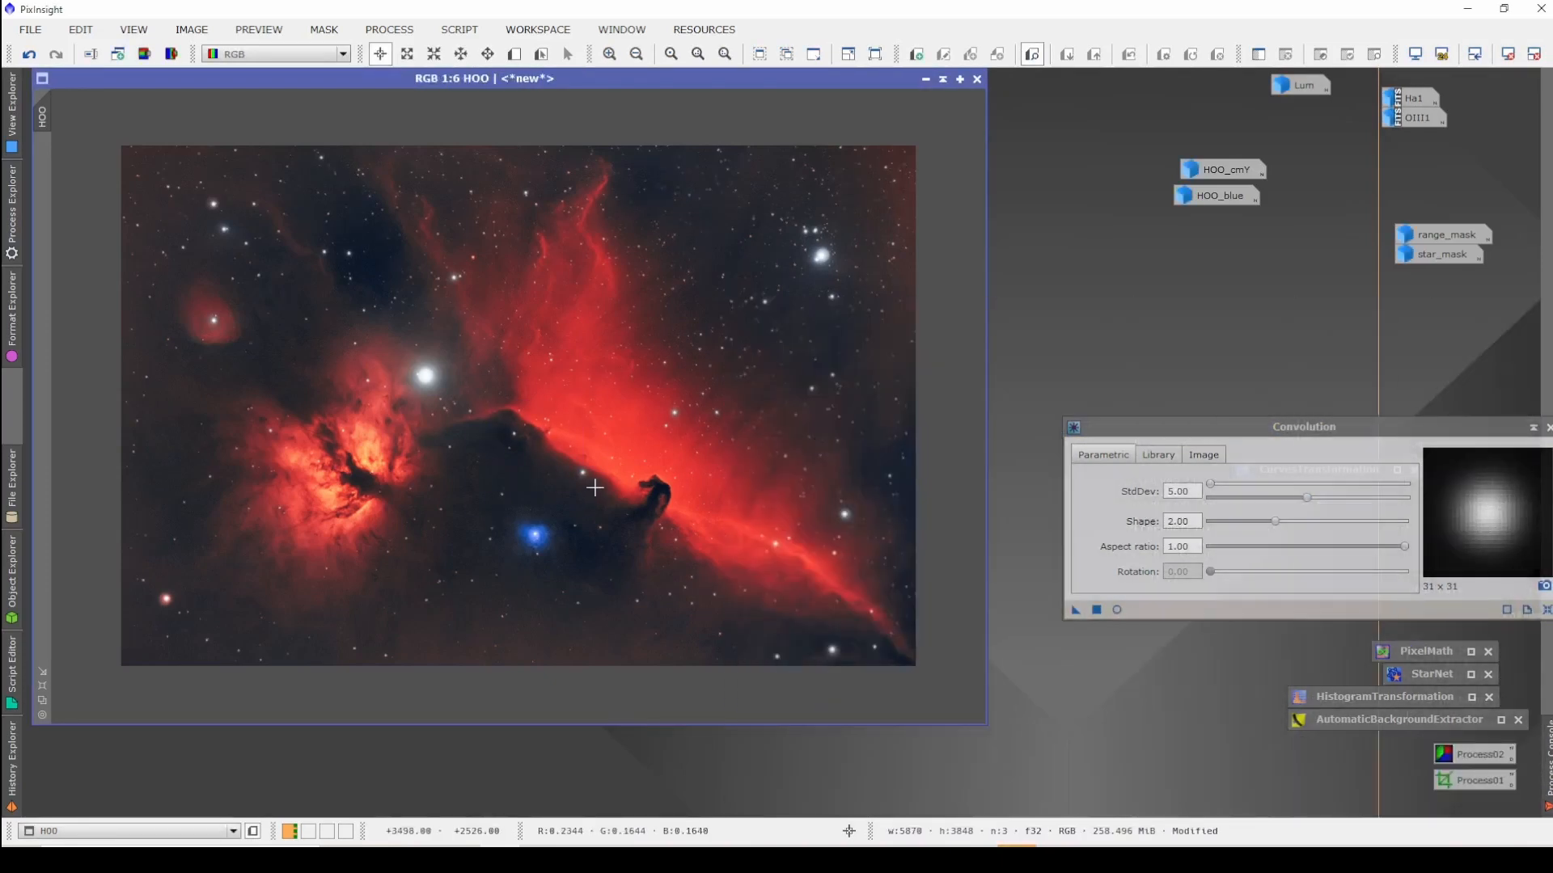
Step: Compare HOO before and after the convolution, inspect the Horsehead and surrounding nebulosity, and put the Convolution window away
scroll(593, 489, "up", 5)
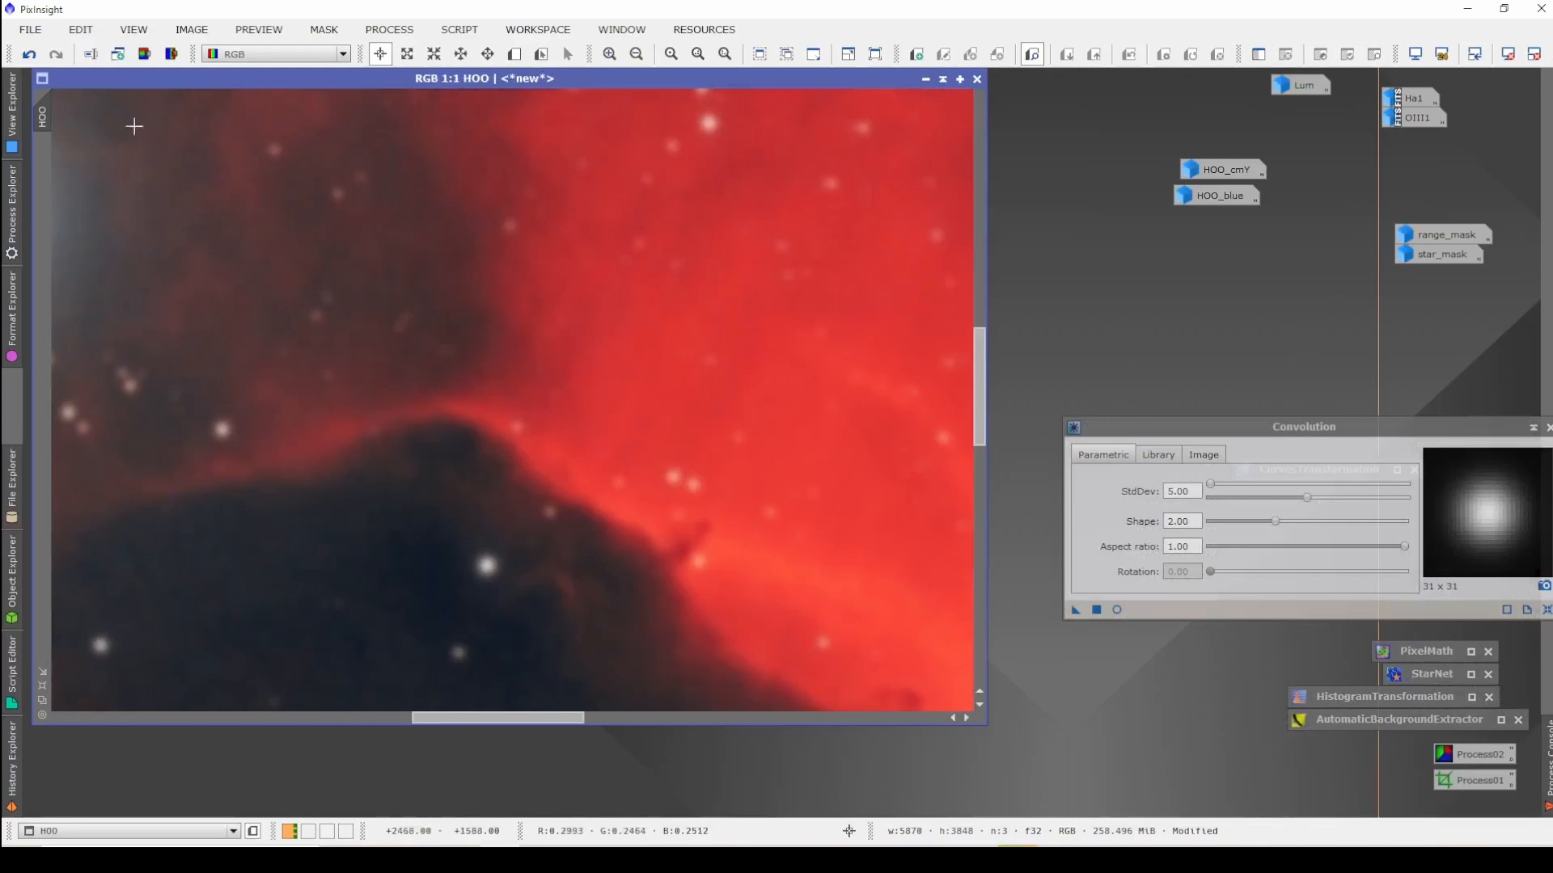
left_click(33, 58)
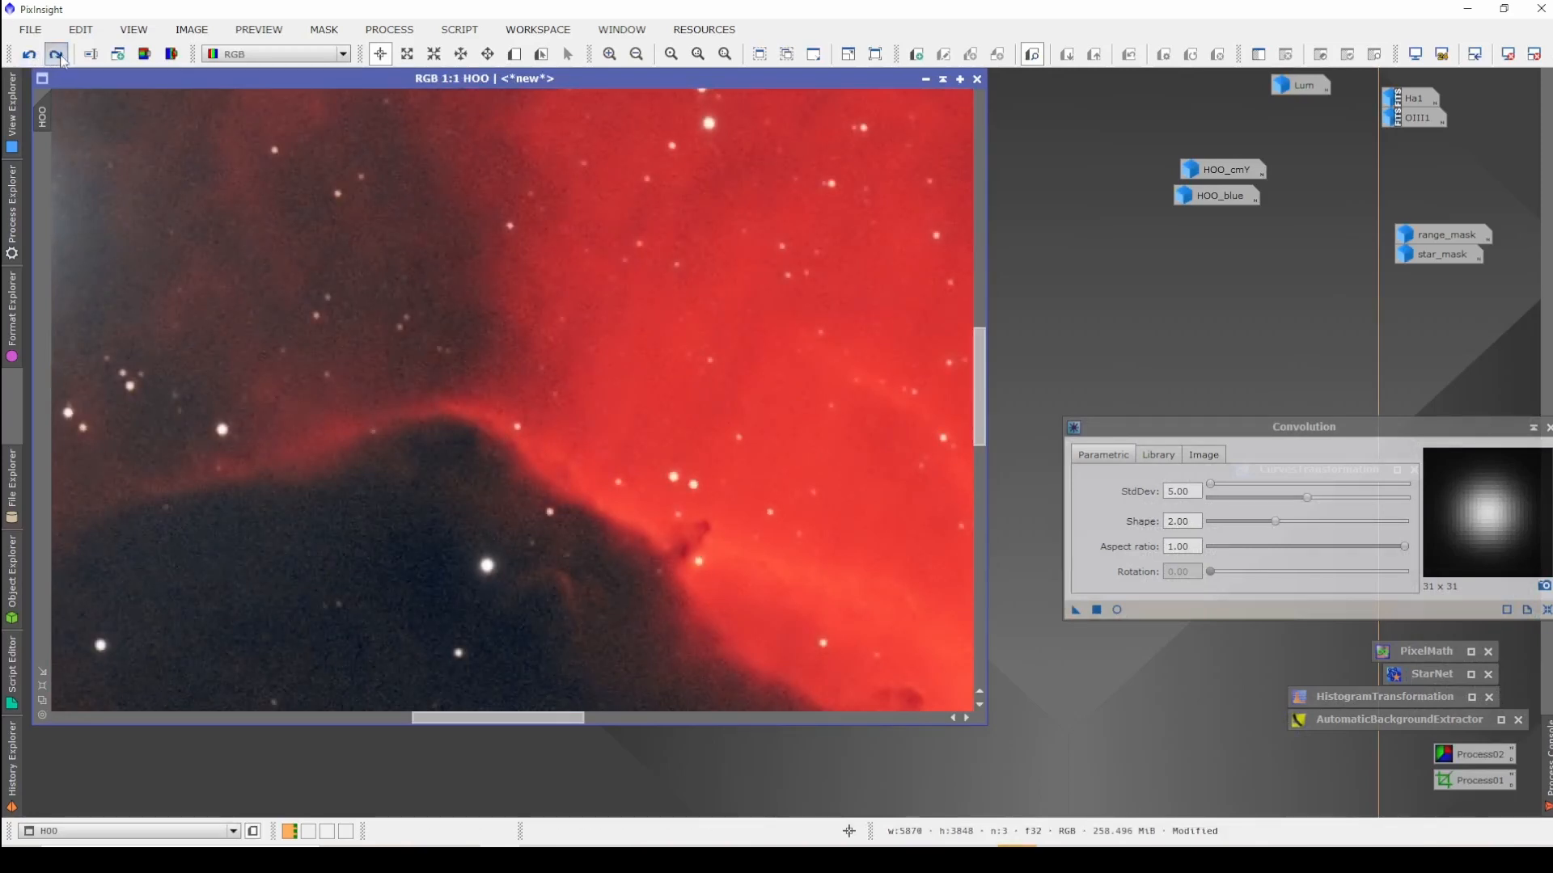
left_click(56, 56)
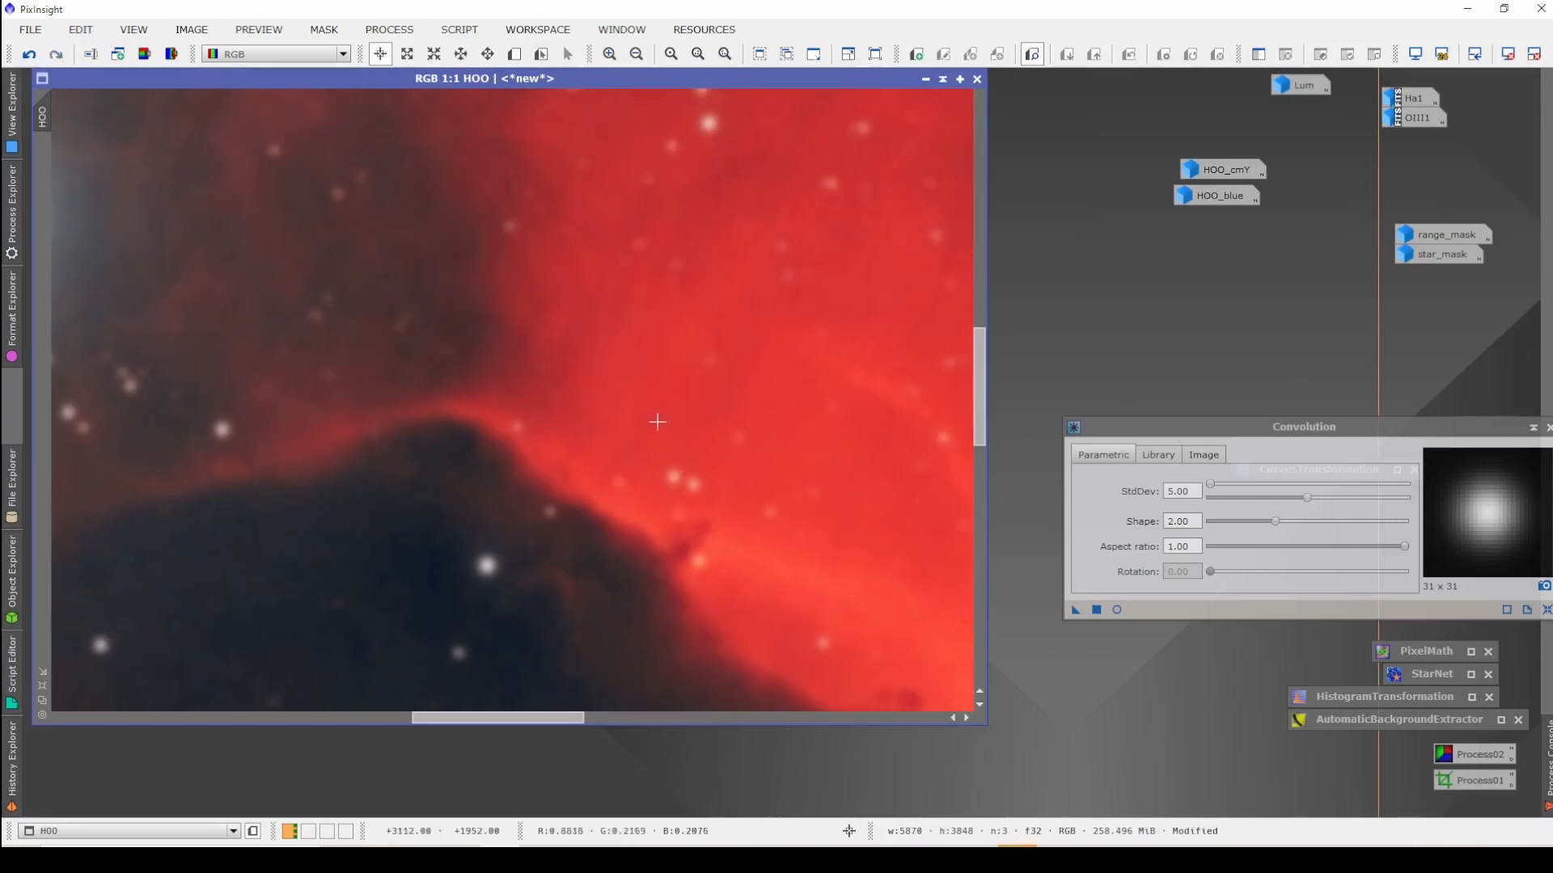
scroll(554, 363, "down", 4)
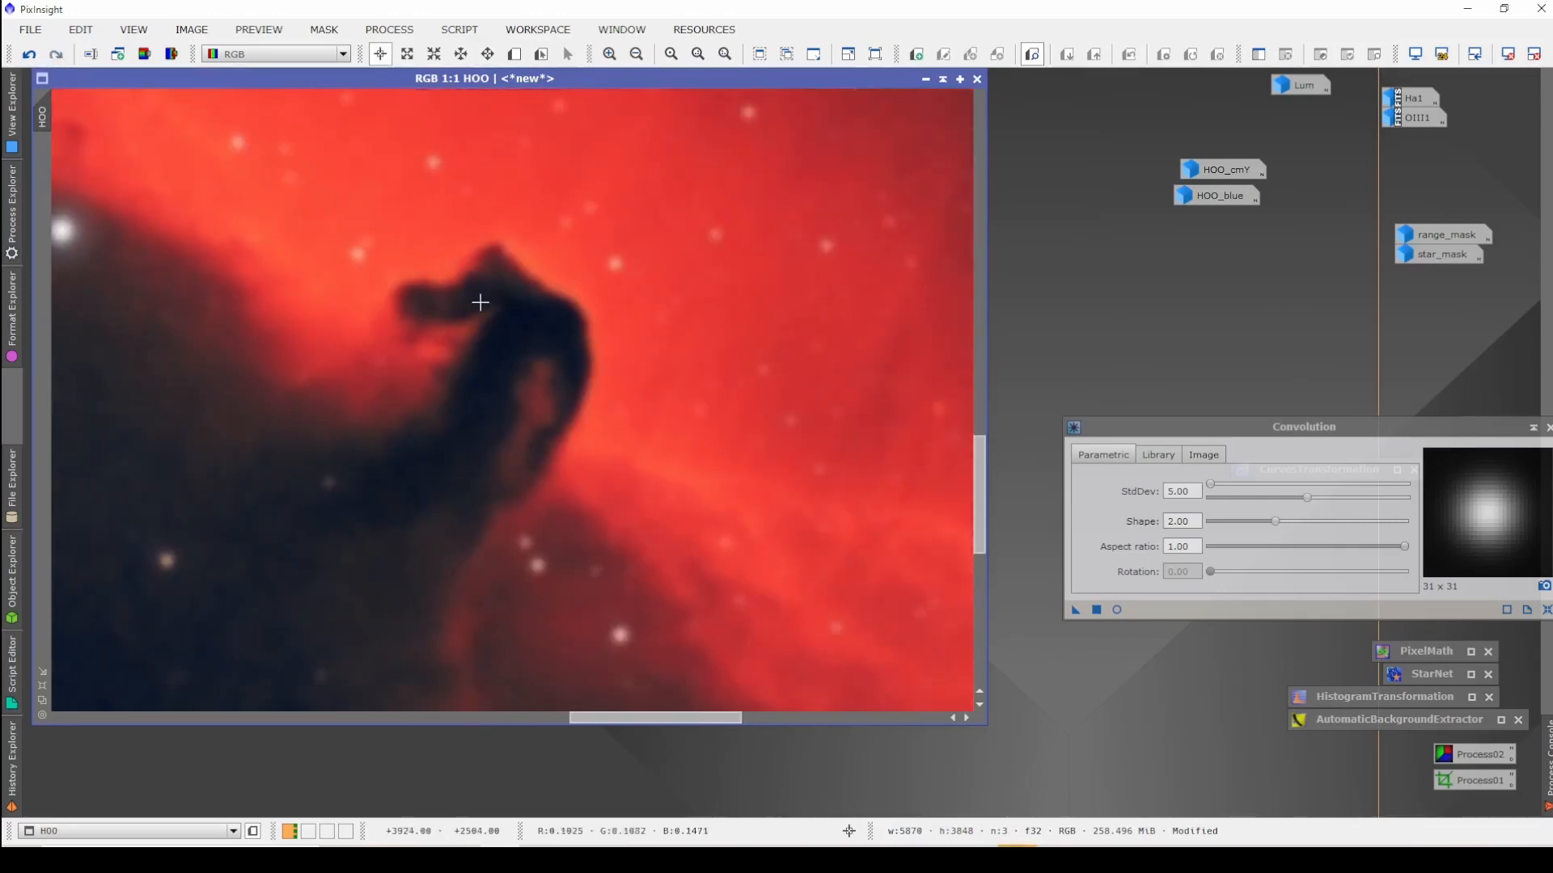
scroll(554, 364, "up", 1)
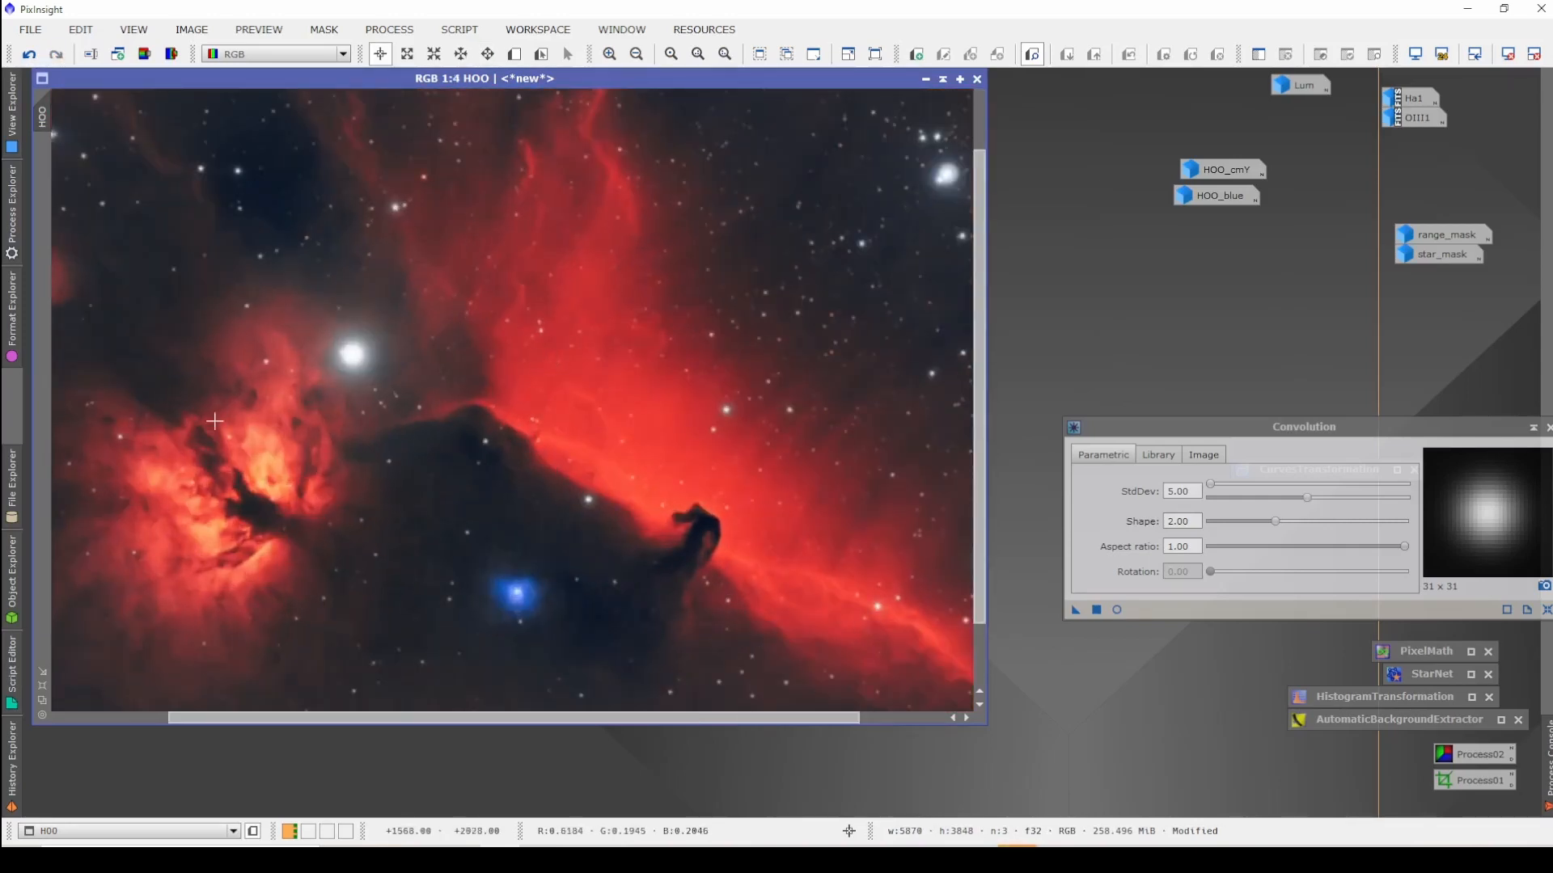
left_click_drag(592, 202, 606, 482)
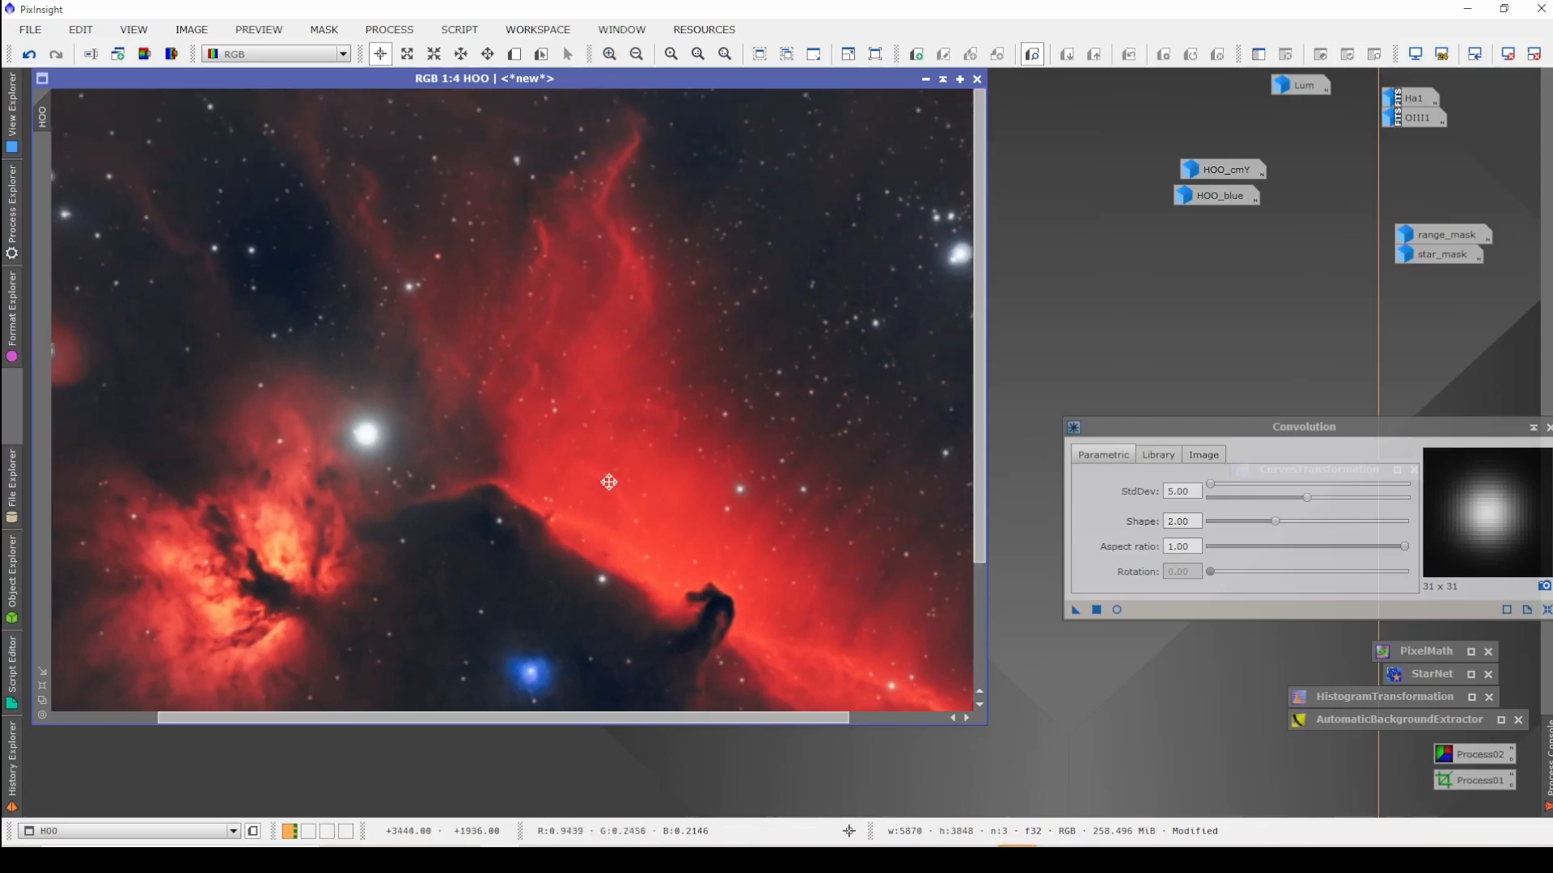
left_click_drag(248, 233, 485, 298)
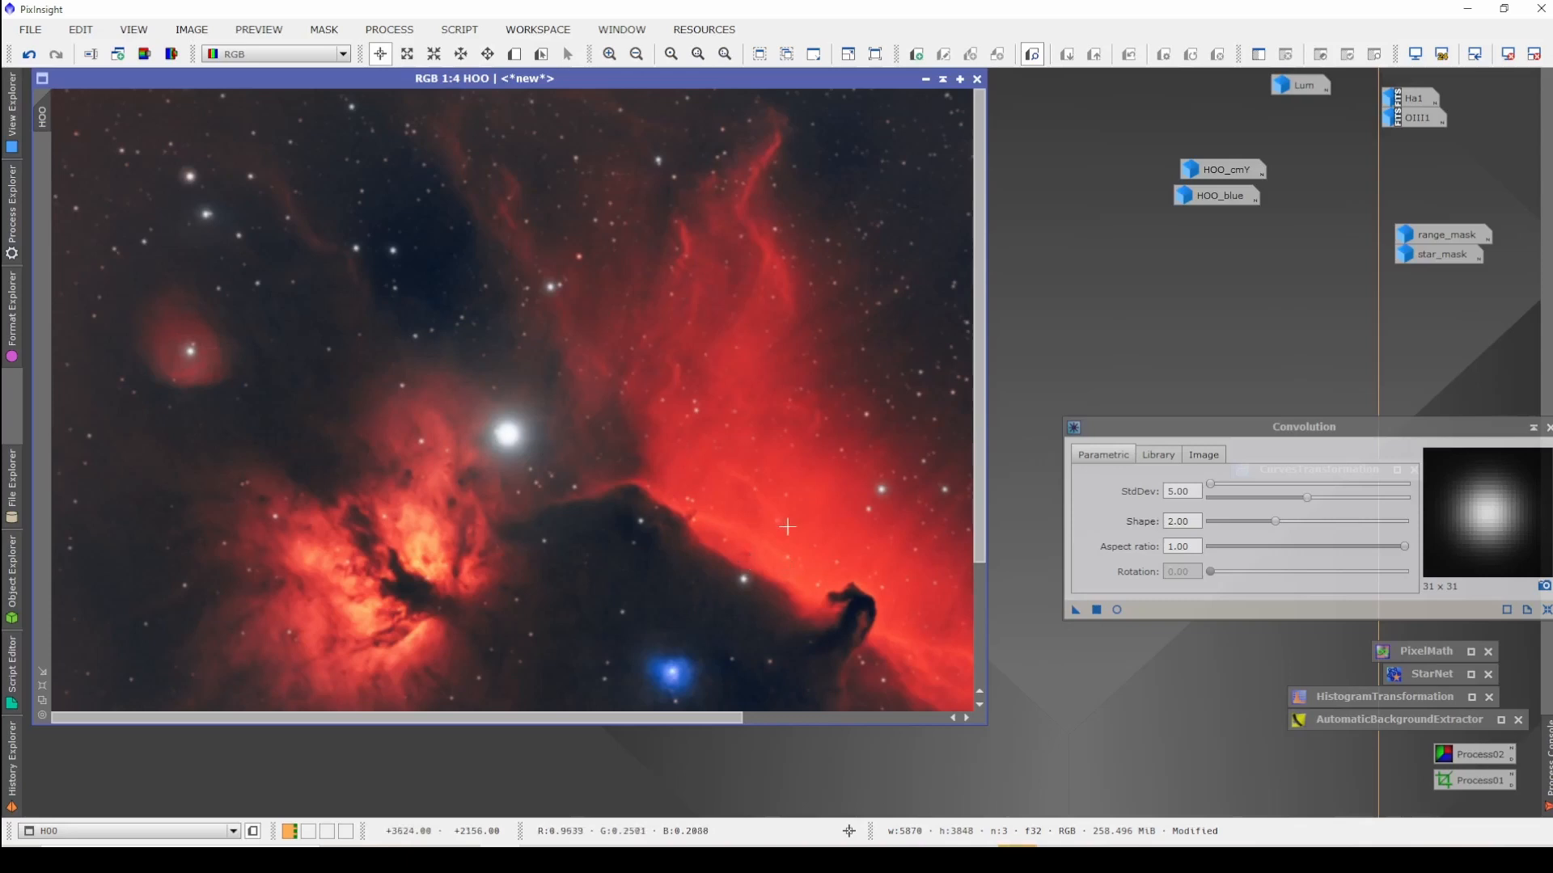
left_click(1533, 429)
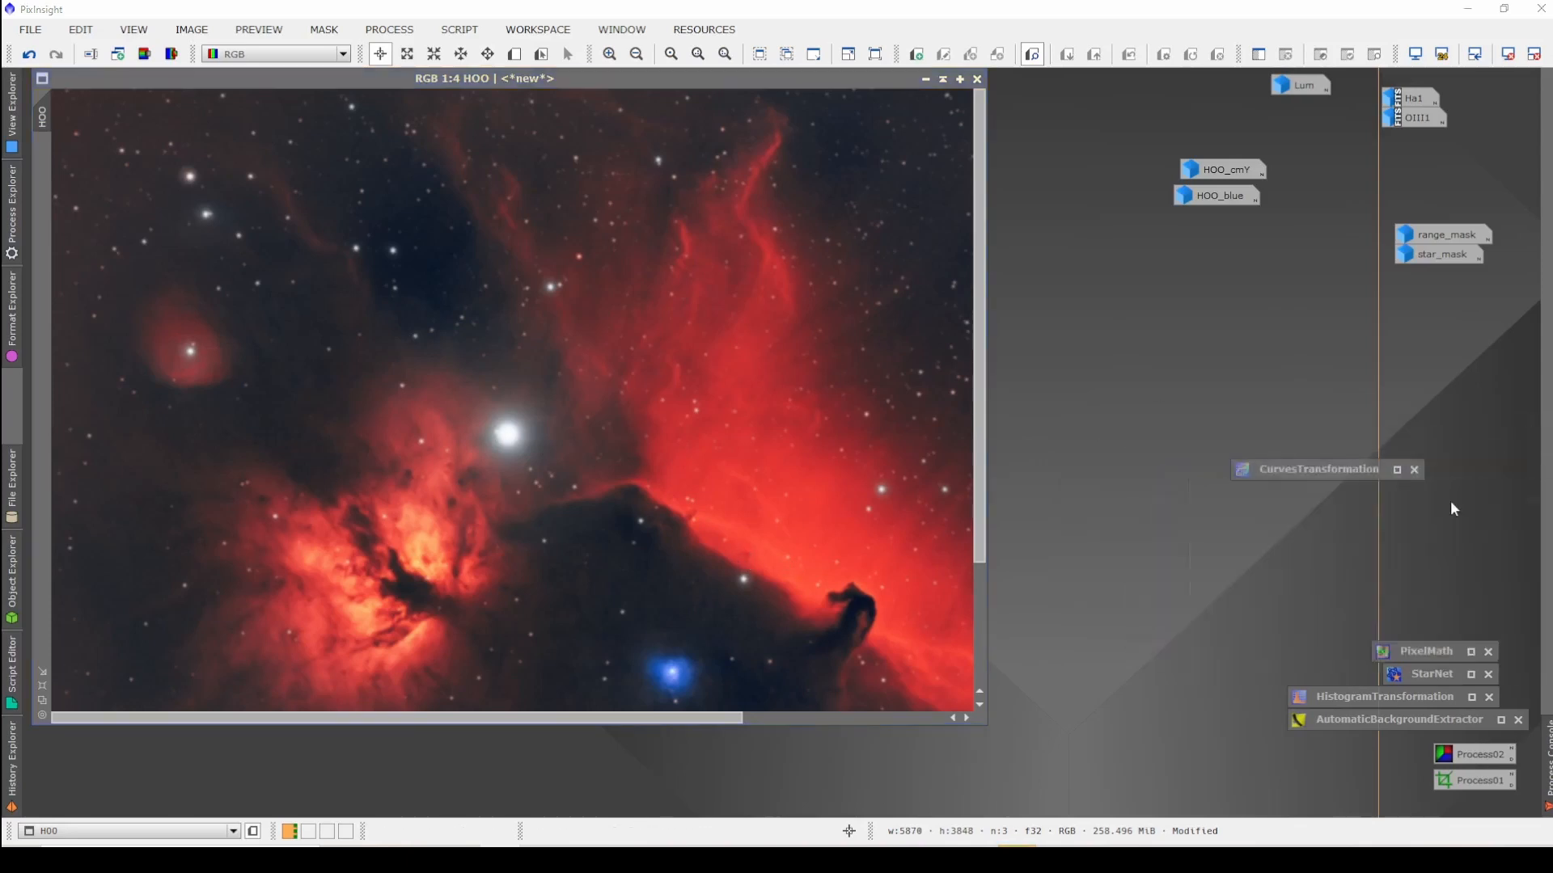
Step: Stack the collapsed Convolution and CurvesTransformation windows with the other parked processes and show the whole HOO image
left_click_drag(1296, 519, 1417, 635)
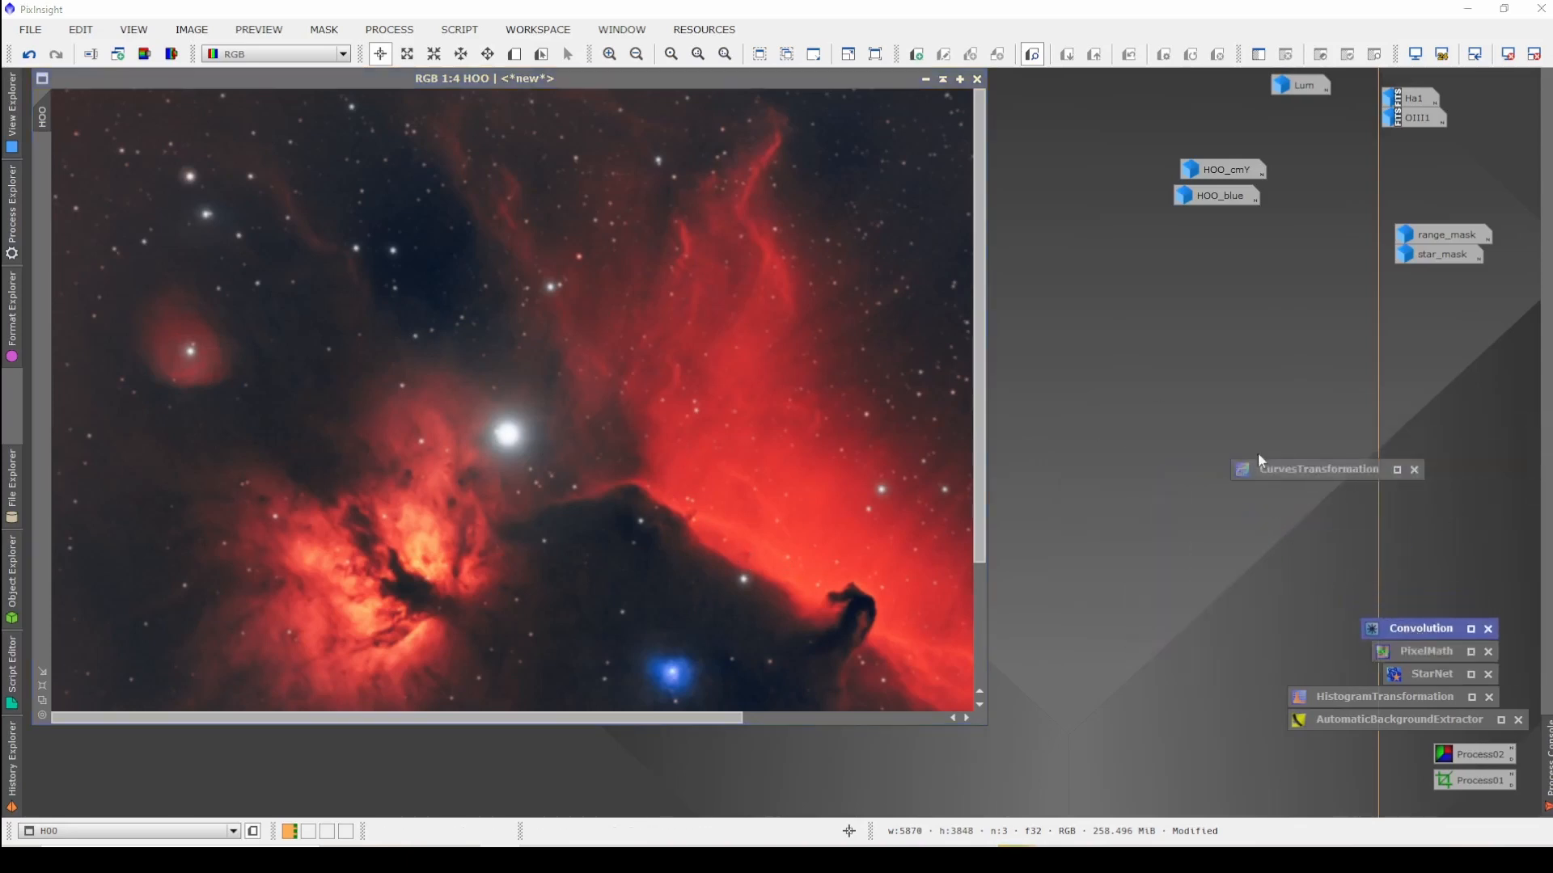
left_click_drag(1289, 477, 1349, 607)
scroll(614, 490, "down", 1)
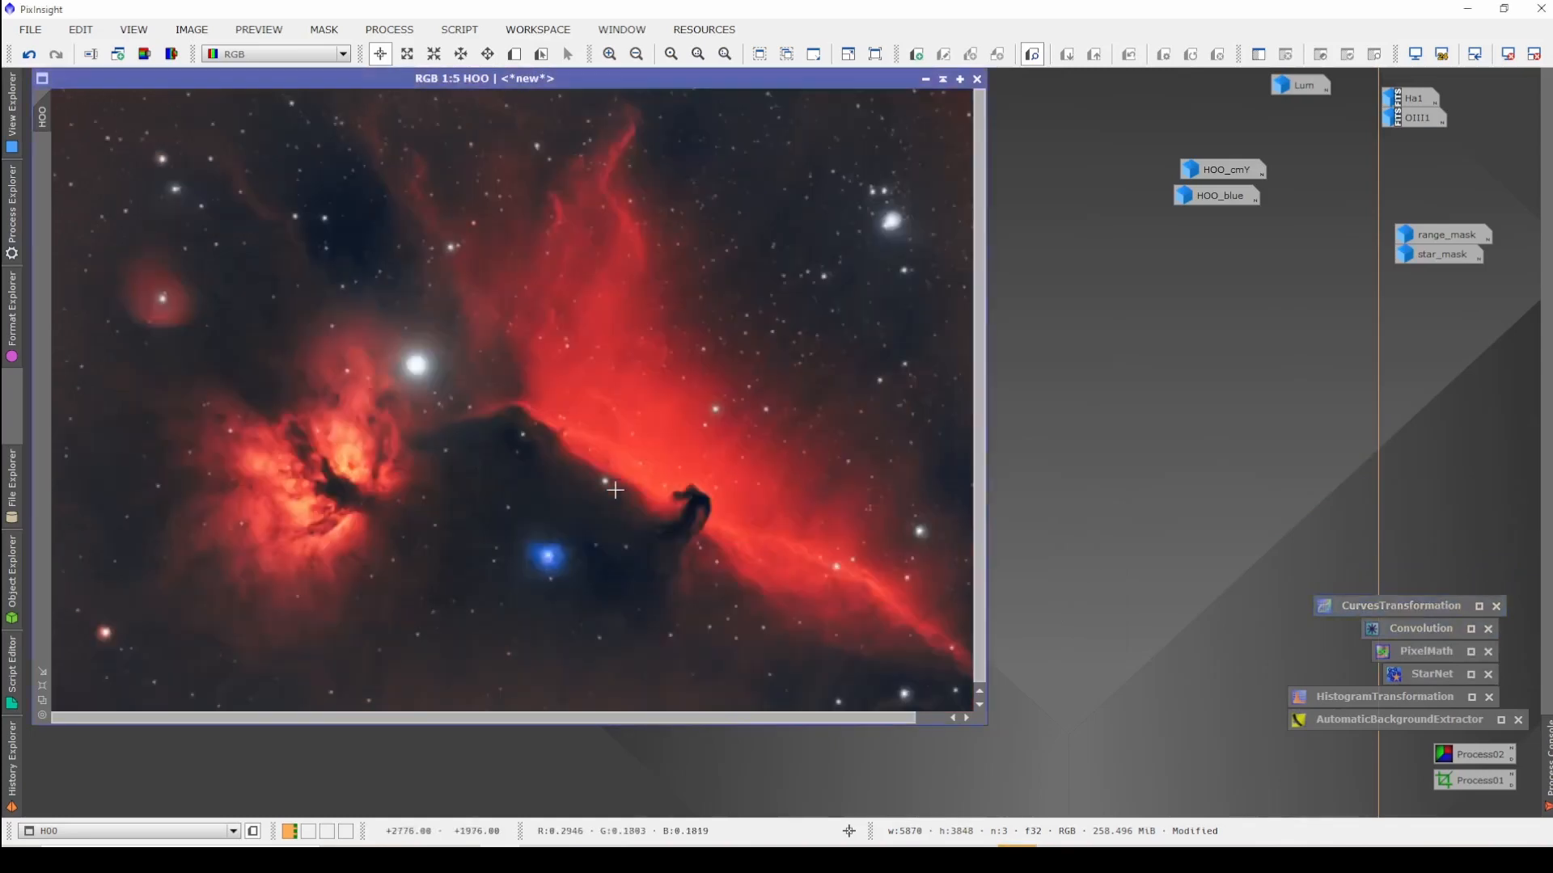
scroll(615, 490, "down", 1)
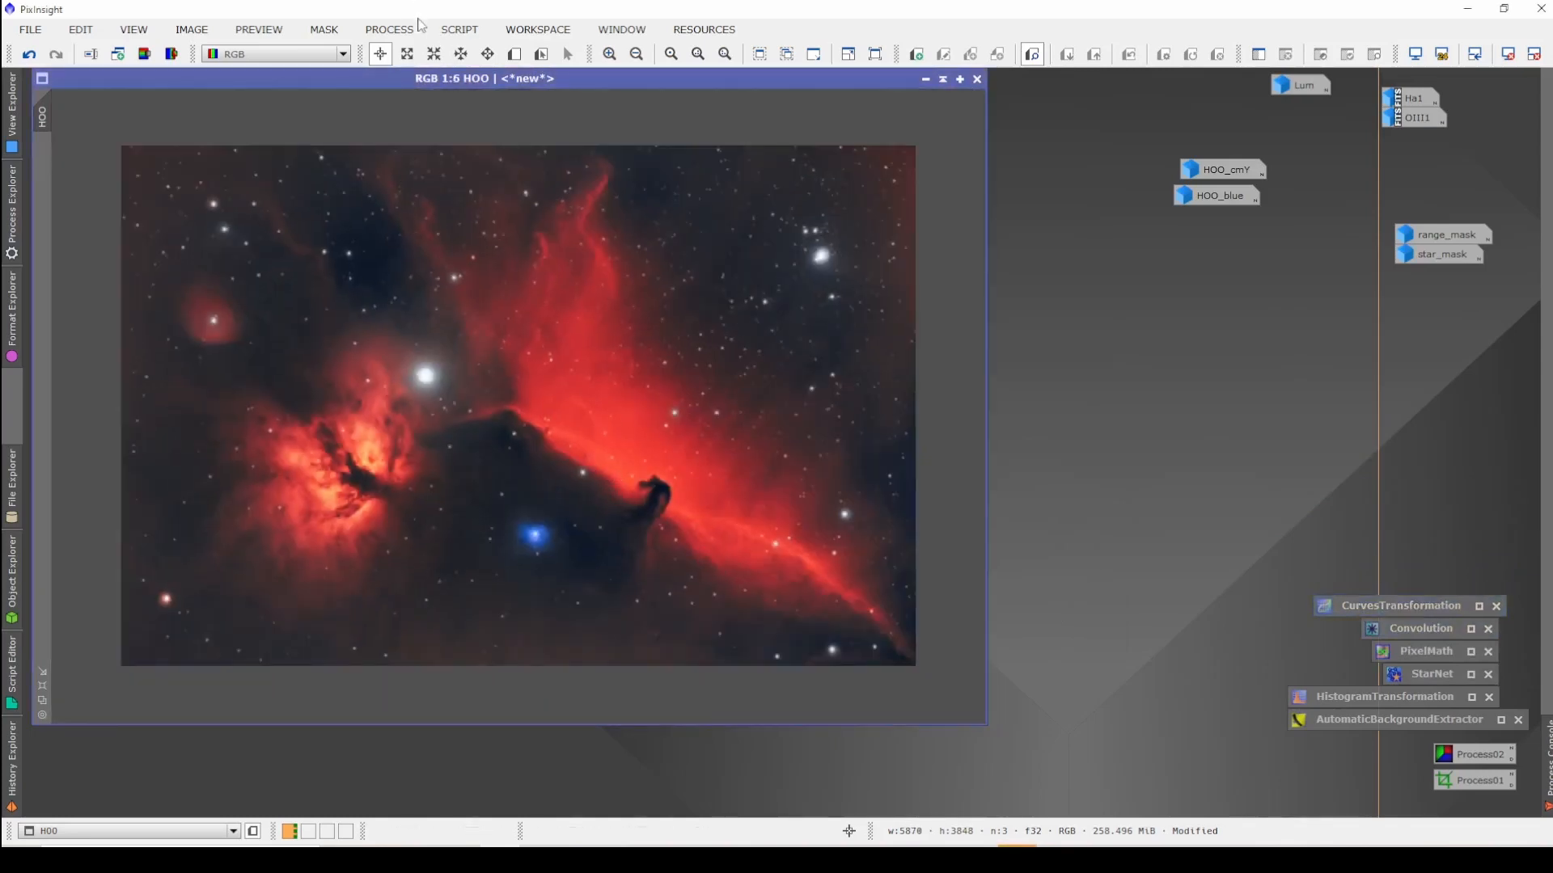
Step: Restore the Lum image to examine it over HOO, and minimise it again
double_click(1299, 84)
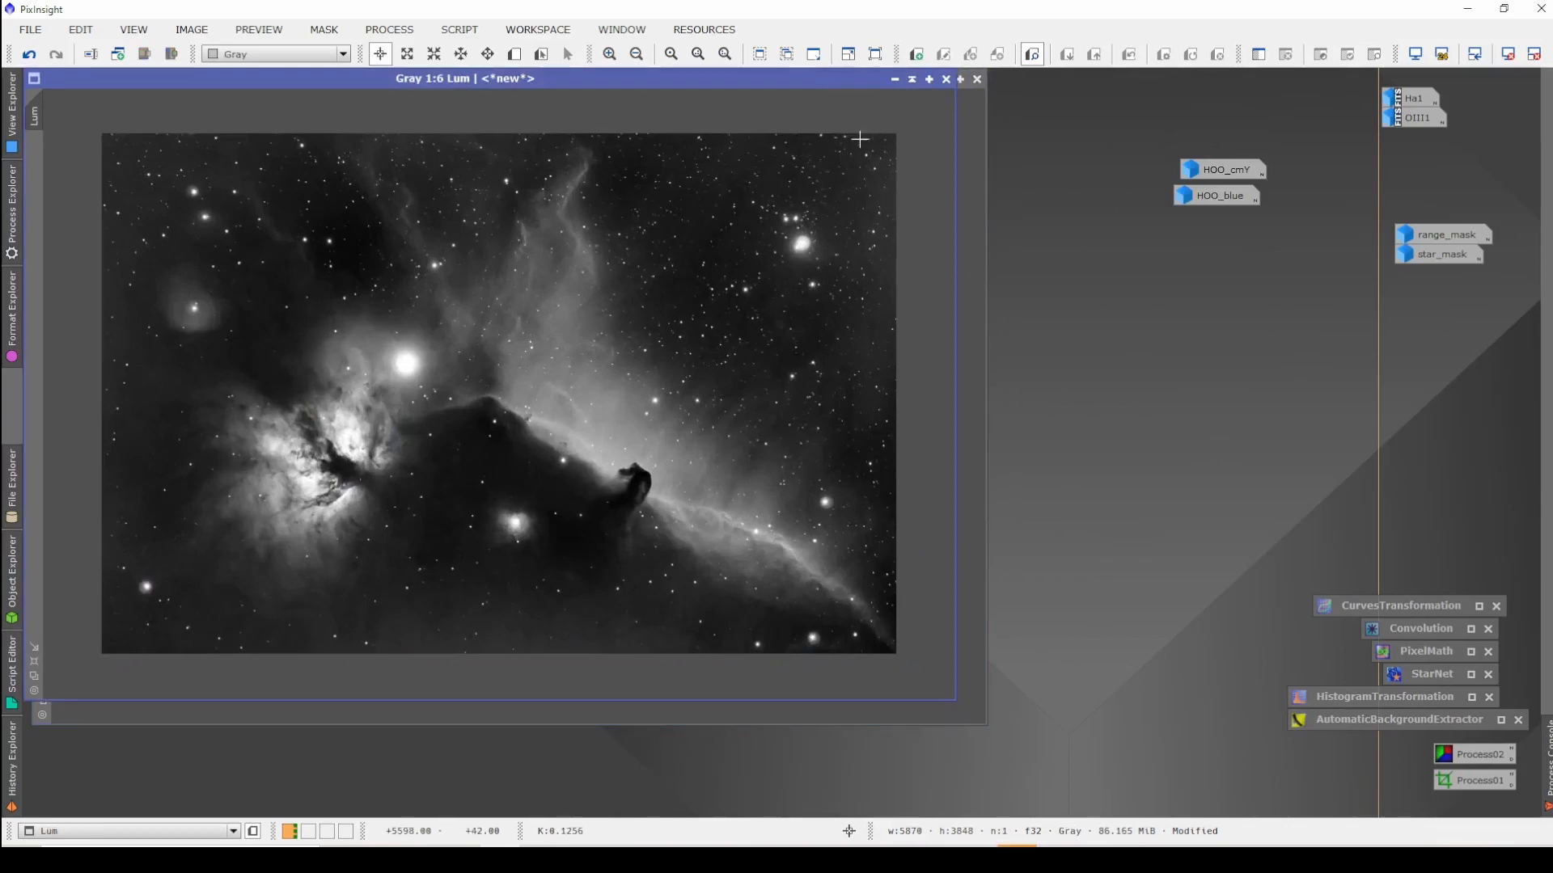
mouse_move(884, 79)
left_mouse_down()
mouse_move(895, 502)
mouse_move(848, 176)
mouse_move(870, 79)
mouse_move(880, 95)
left_mouse_up()
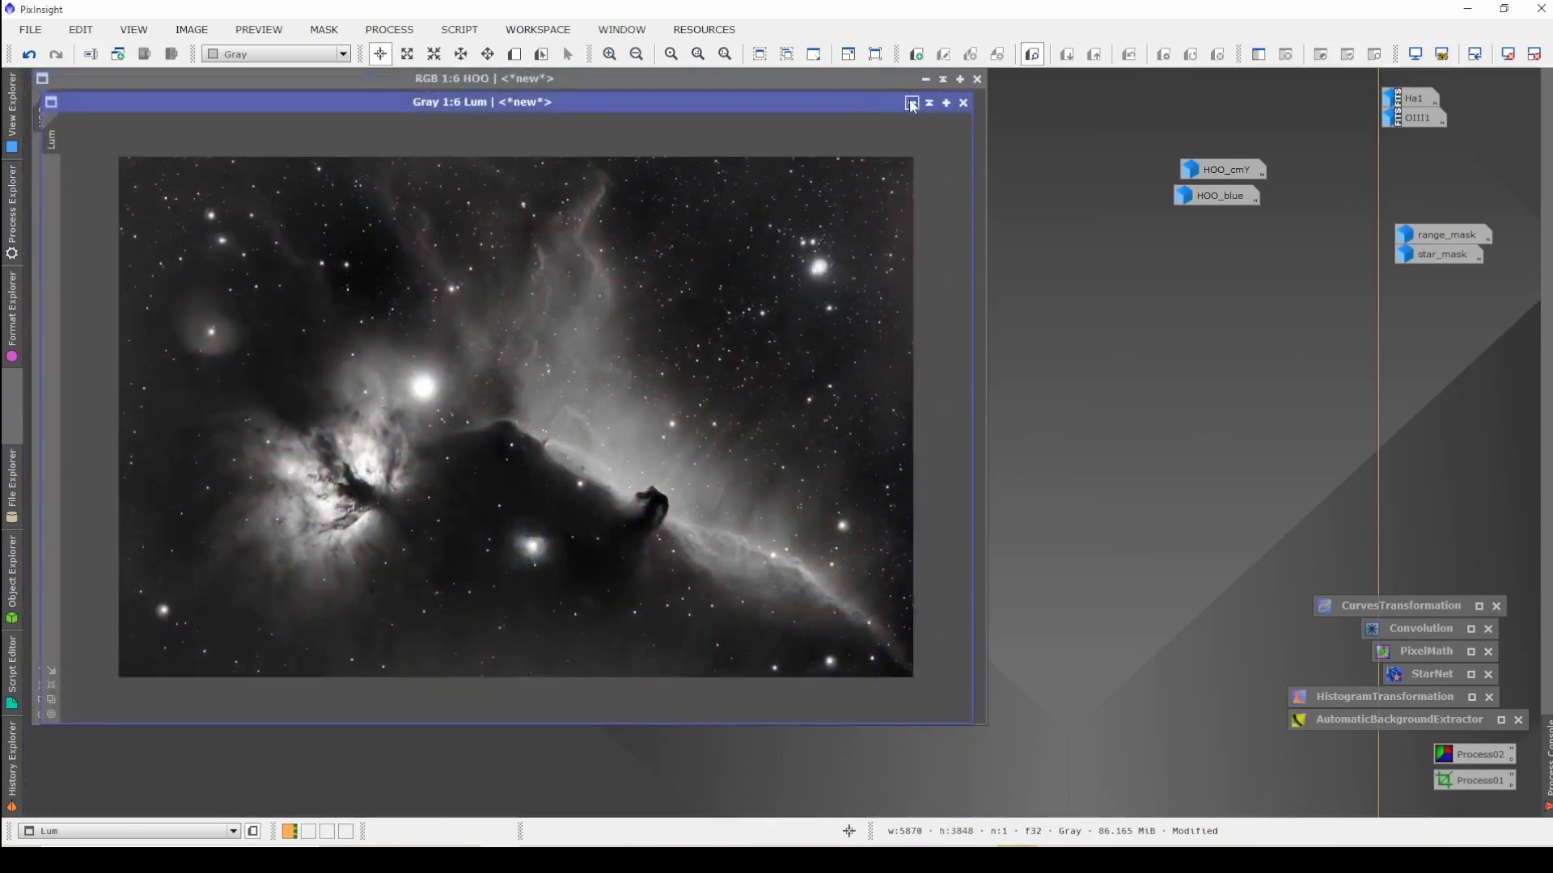
left_click(913, 103)
Step: Set up LRGBCombination with the R, G and B channels disabled and Lum as the L source image
left_click(389, 29)
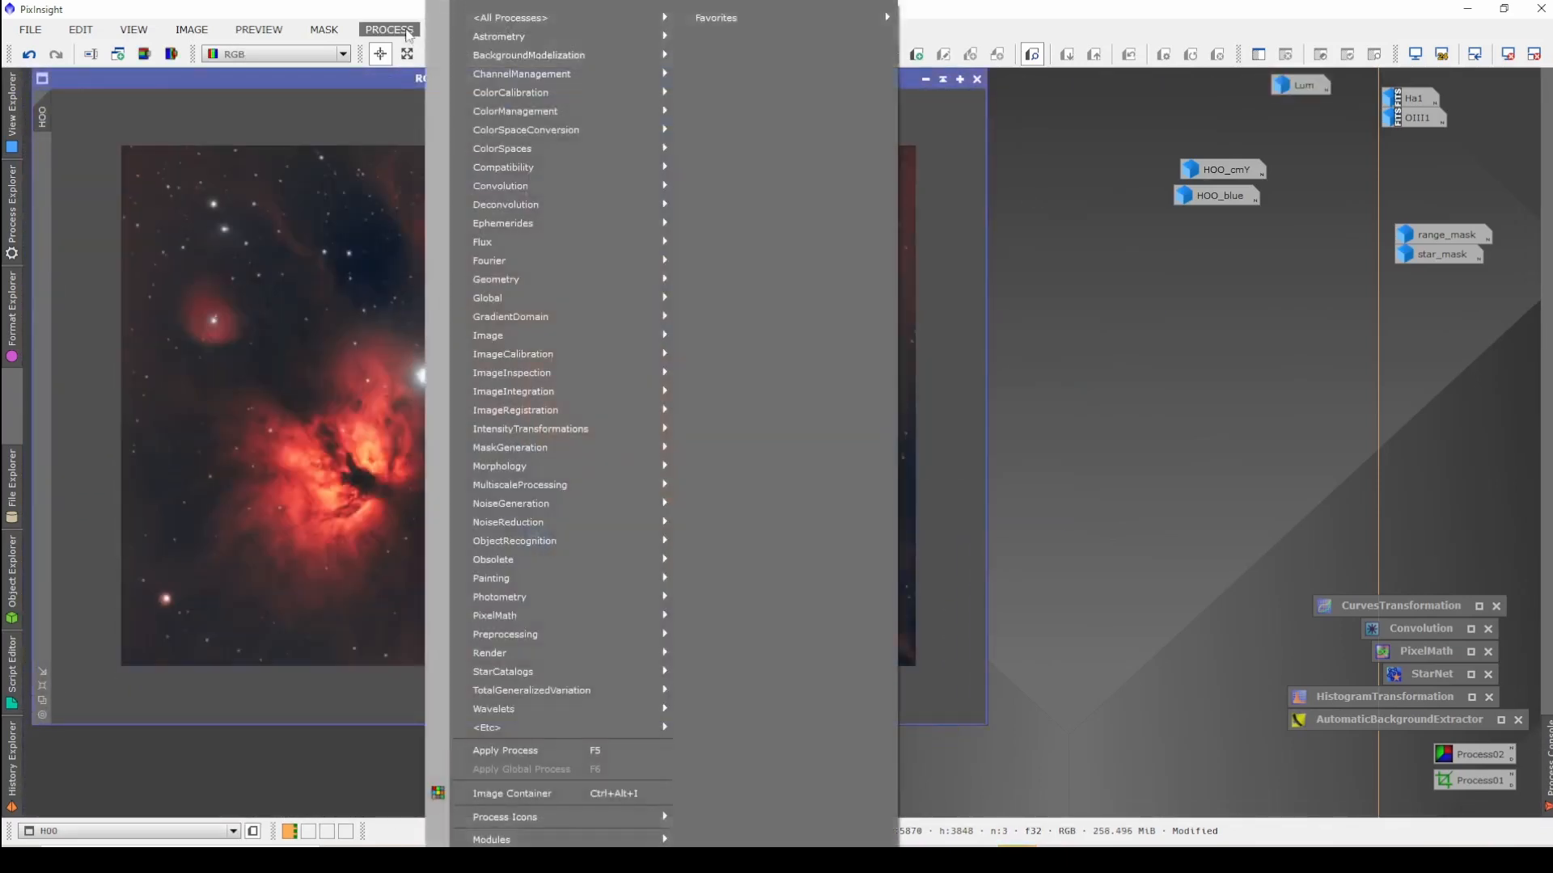
mouse_move(524, 24)
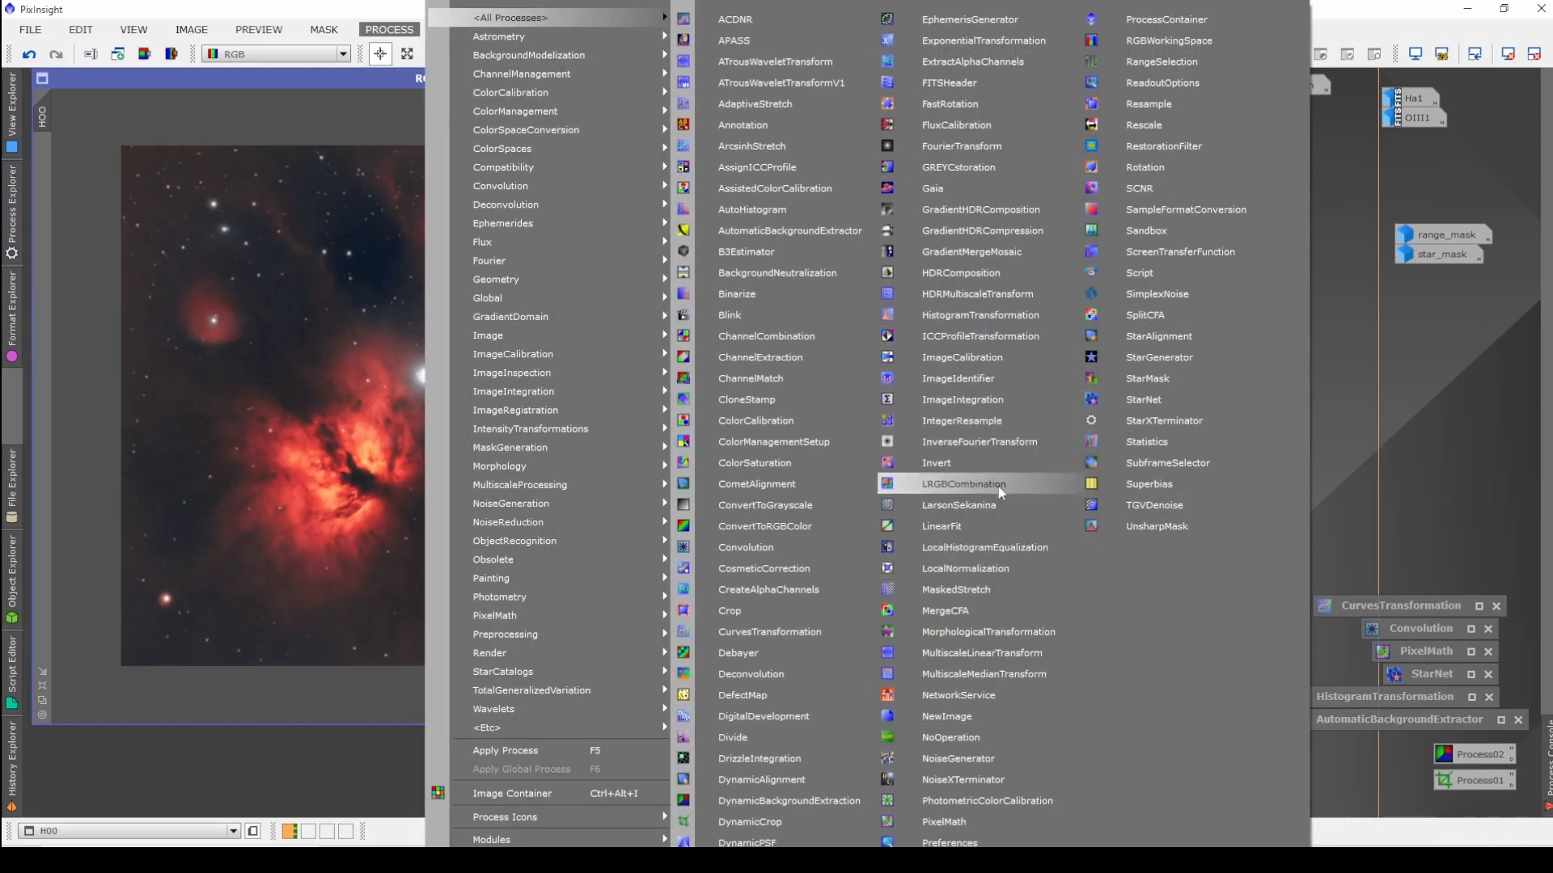
left_click(962, 483)
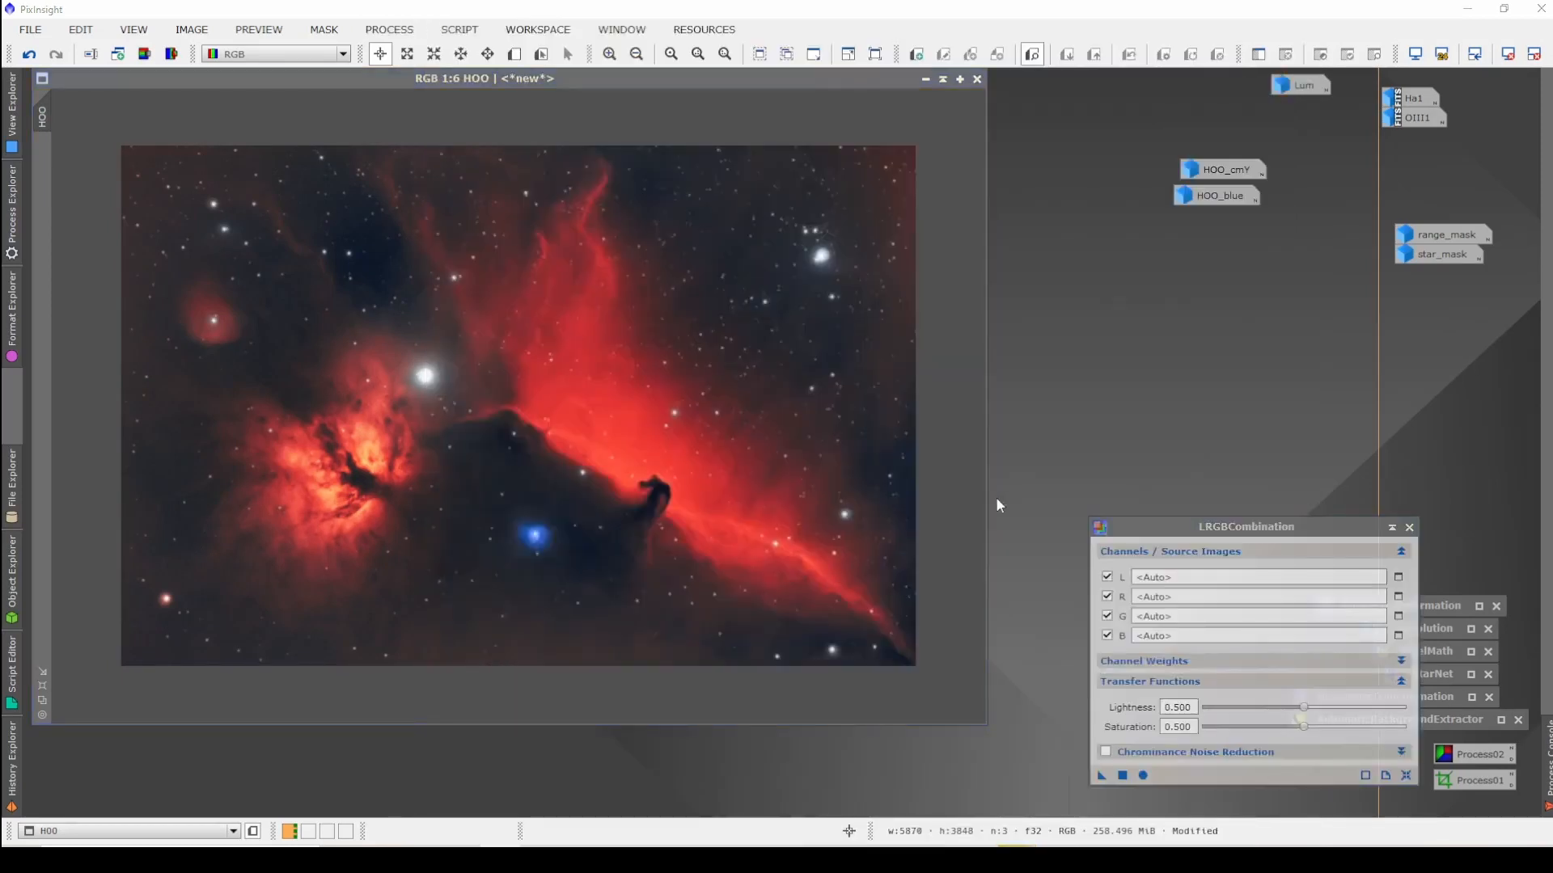
left_click(1107, 597)
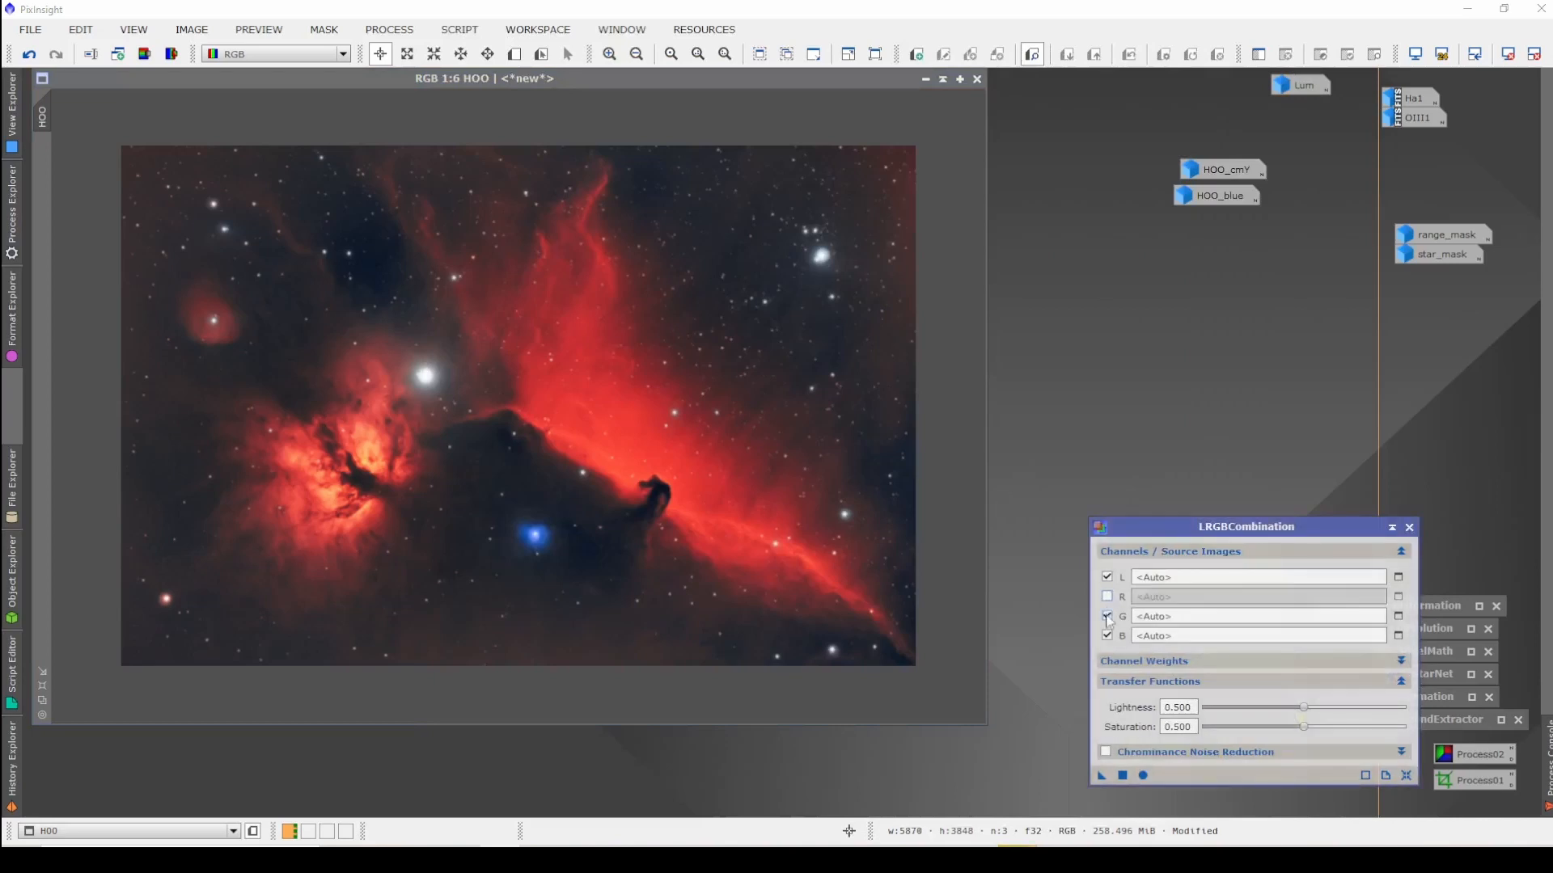
left_click(1107, 616)
left_click(1107, 636)
left_click_drag(1175, 527, 1080, 285)
left_click_drag(1311, 92, 1073, 337)
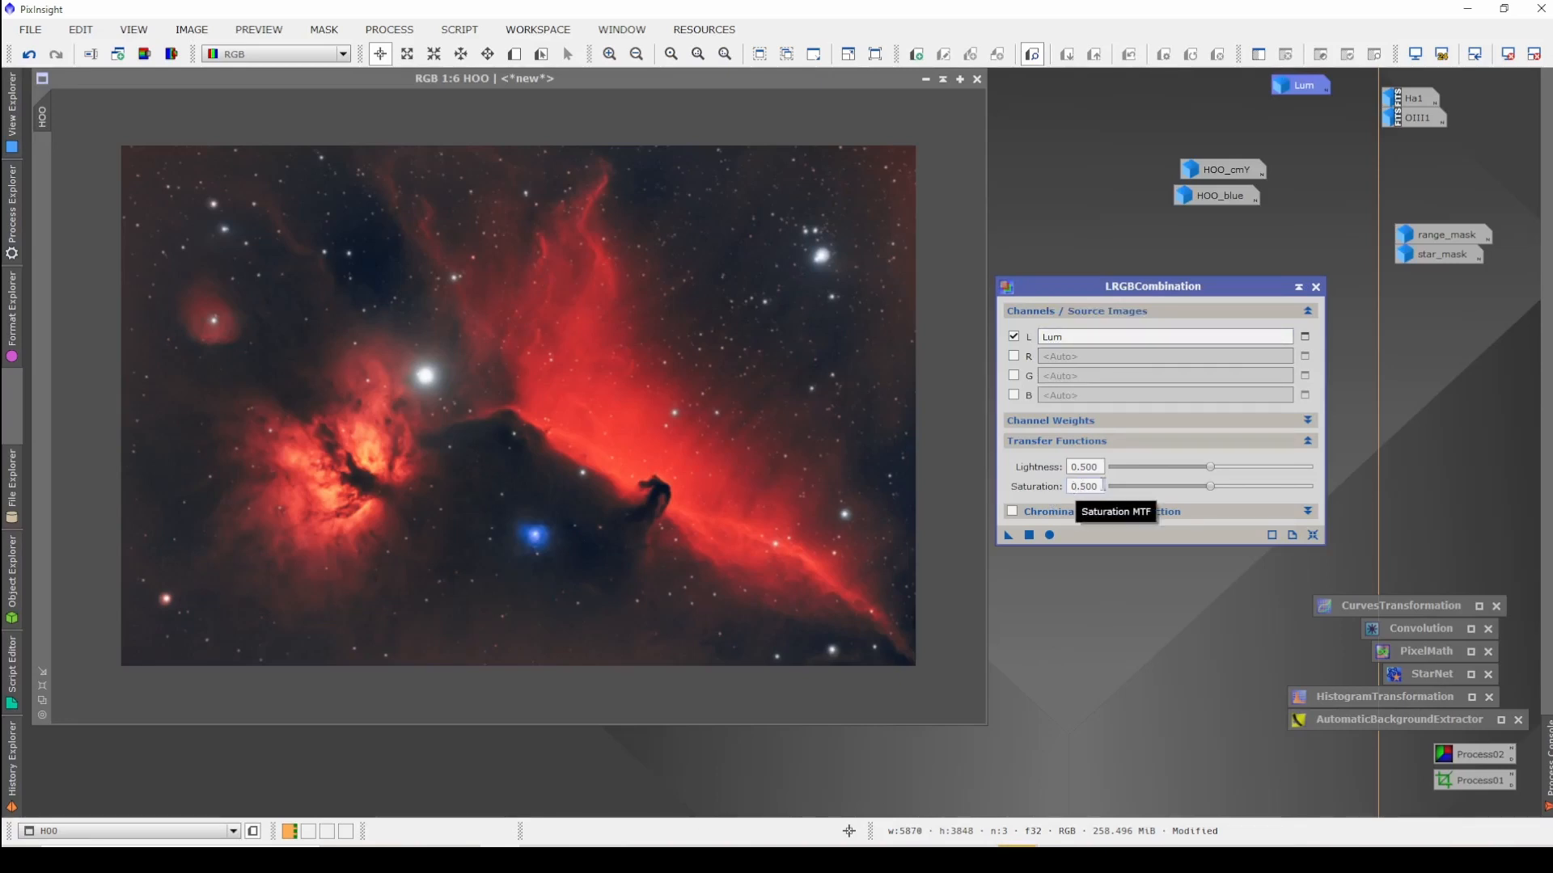
Step: Try out Lightness and Saturation settings, and apply LRGBCombination to HOO with both at 0.500
left_click_drag(1210, 470, 1192, 470)
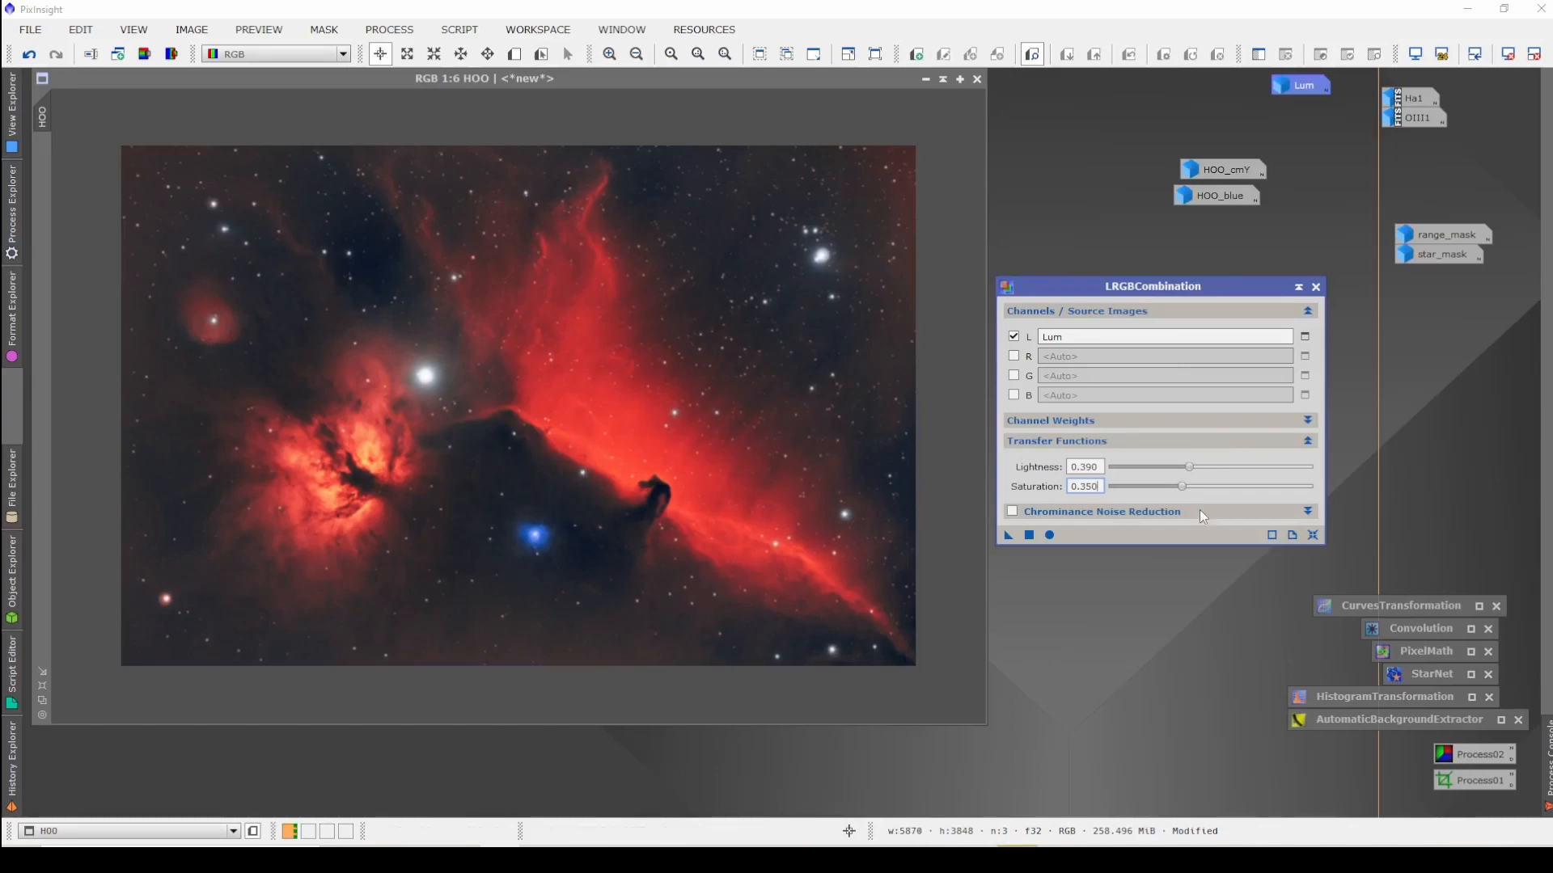
left_click_drag(1181, 490, 1149, 489)
left_click(1104, 489)
type("5")
key("Return")
left_click_drag(1006, 535, 762, 484)
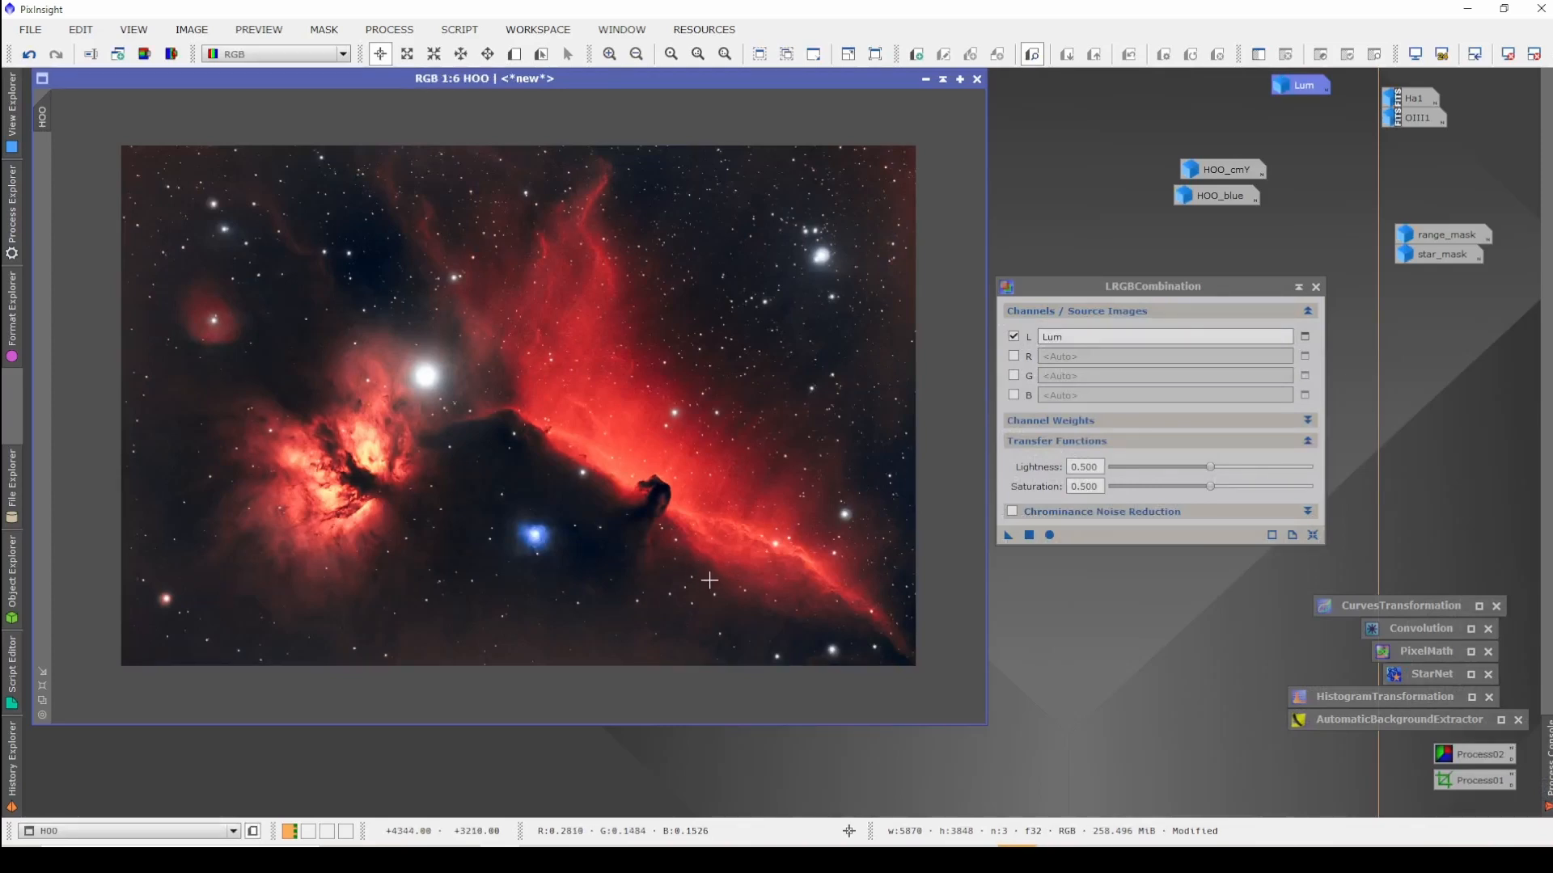
Step: Undo the first combination, try LRGBCombination on HOO with Lightness 0.450 and Saturation 0.410, and undo that too
left_click_drag(1210, 469, 1205, 473)
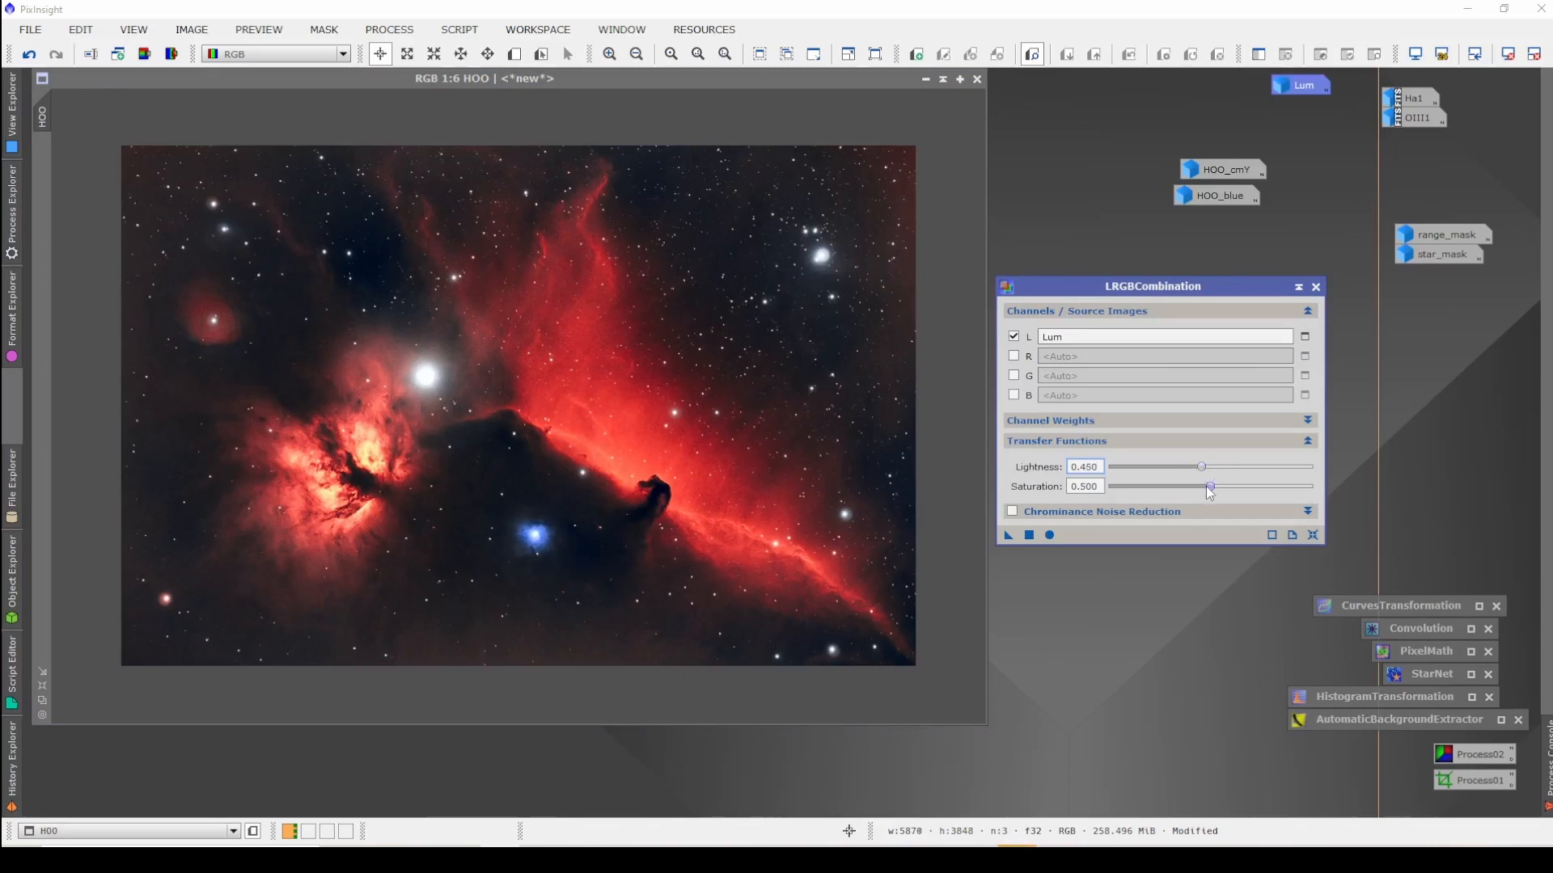
left_click_drag(1207, 487, 1202, 488)
left_click(31, 56)
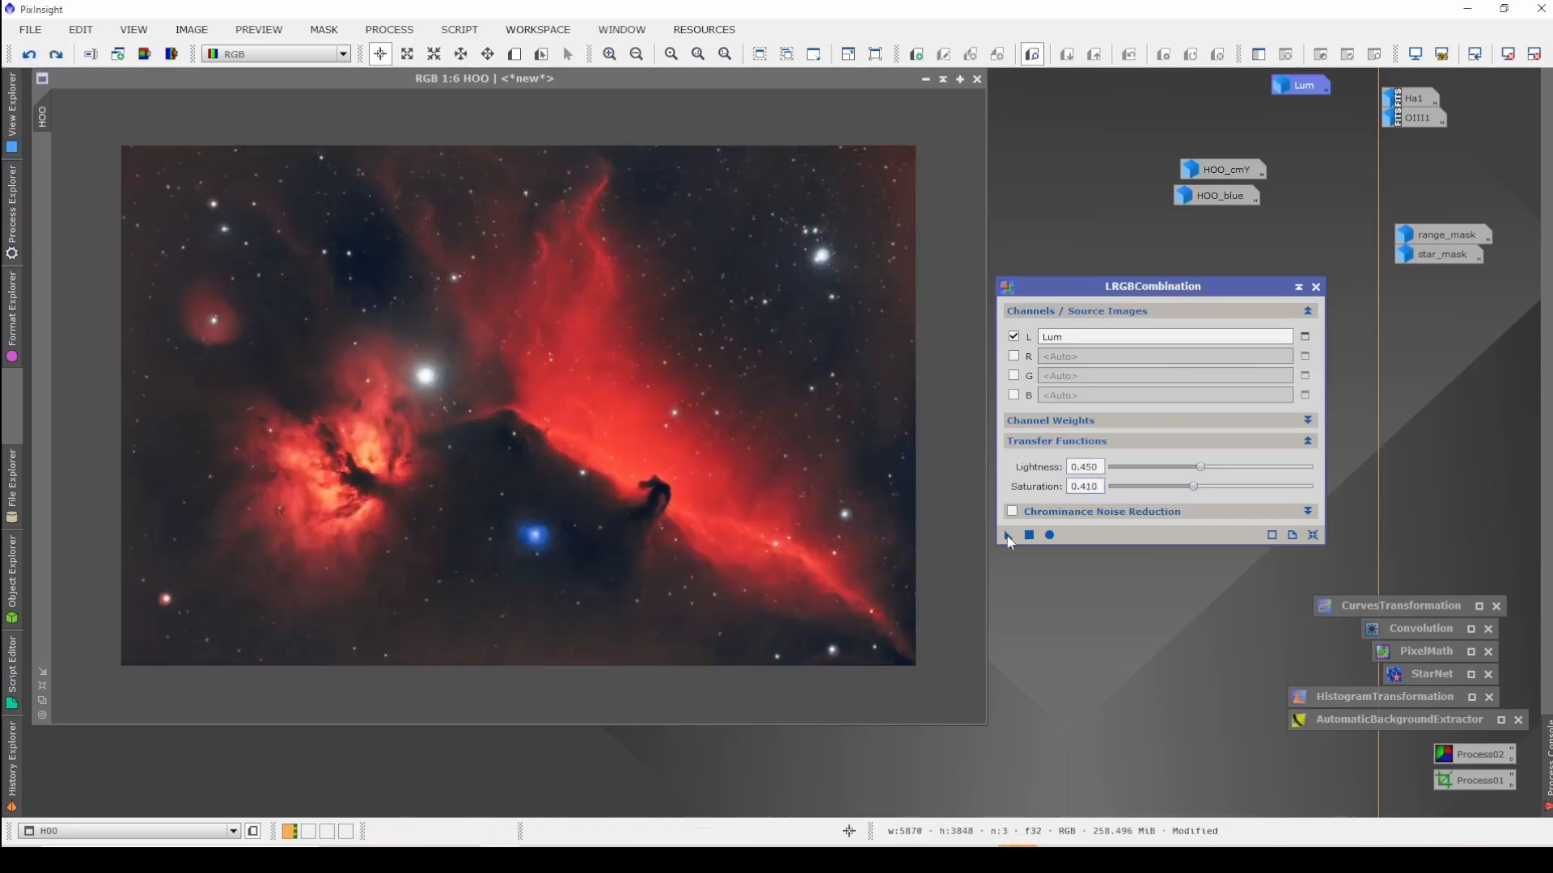
left_click_drag(1007, 536, 745, 492)
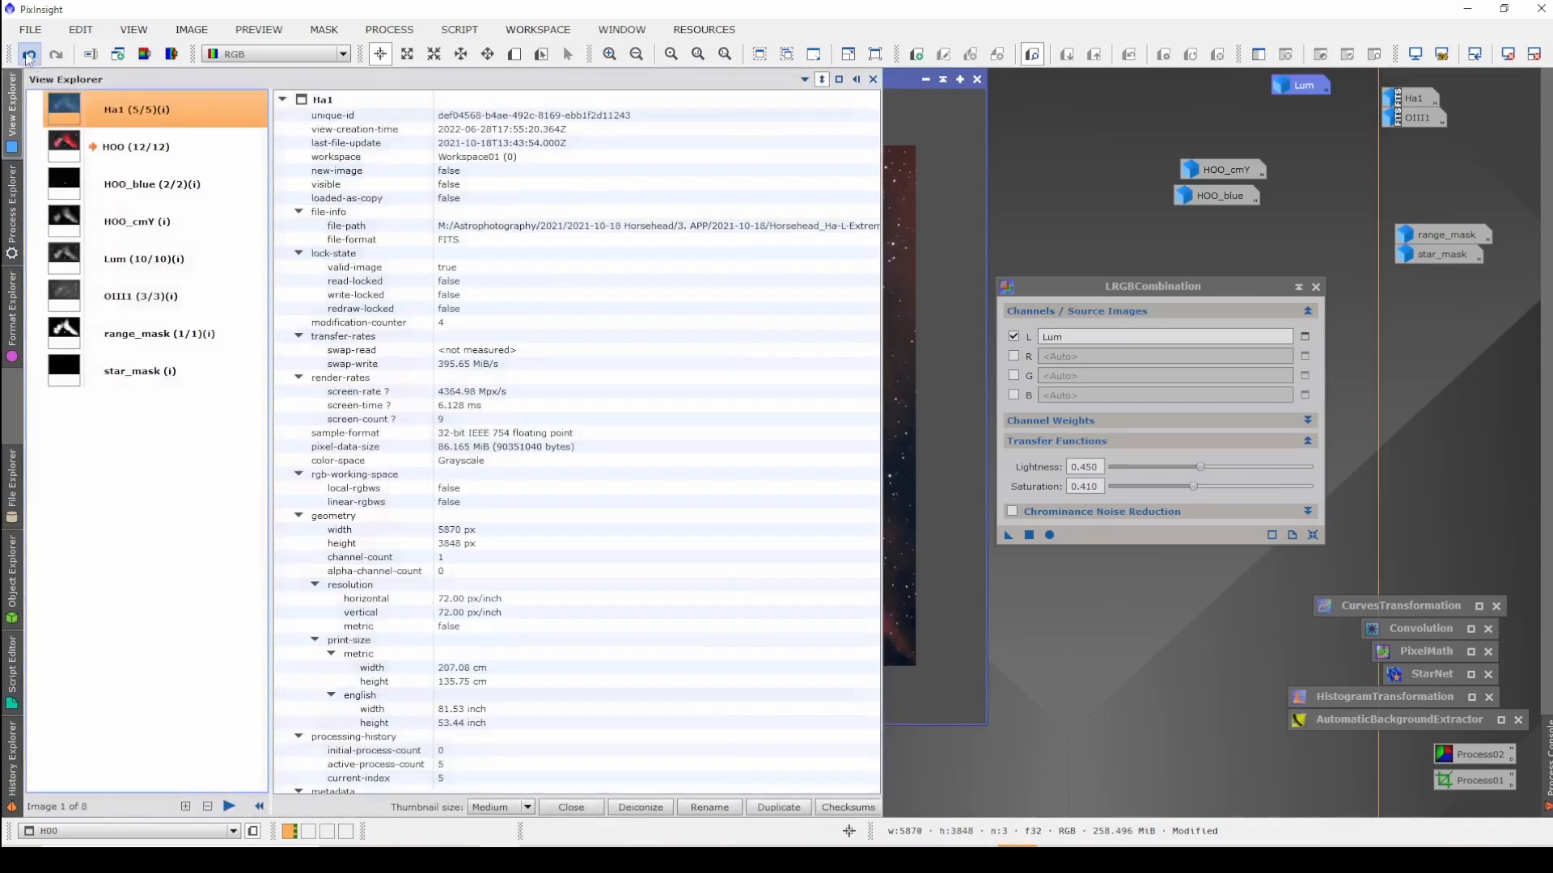
left_click(29, 54)
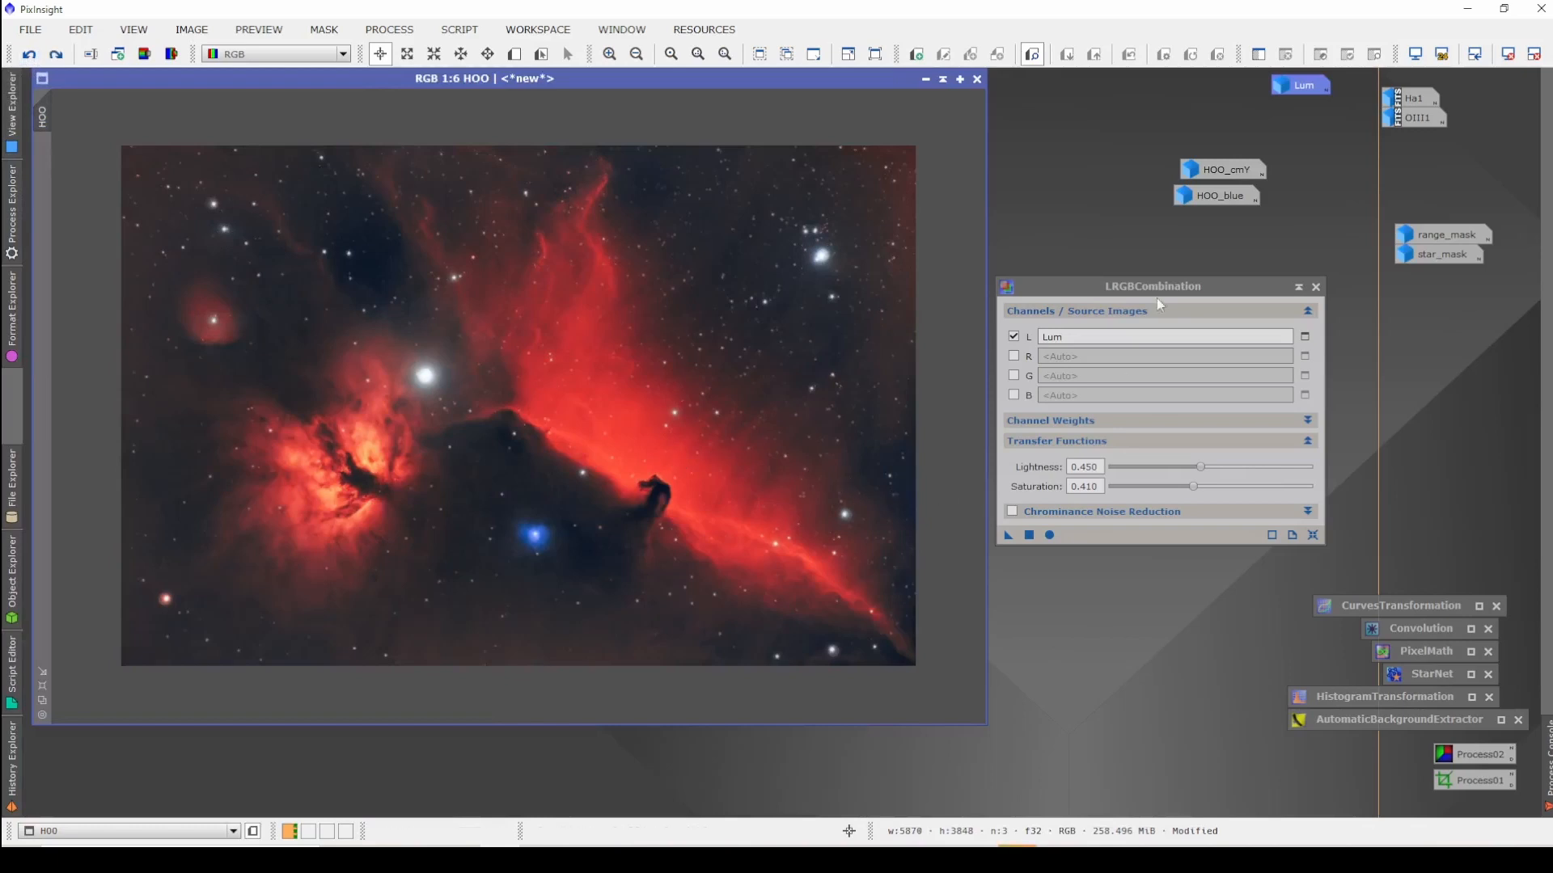
Step: Restore the Lum image, collapse LRGBCombination and park it clear of the images
double_click(1293, 85)
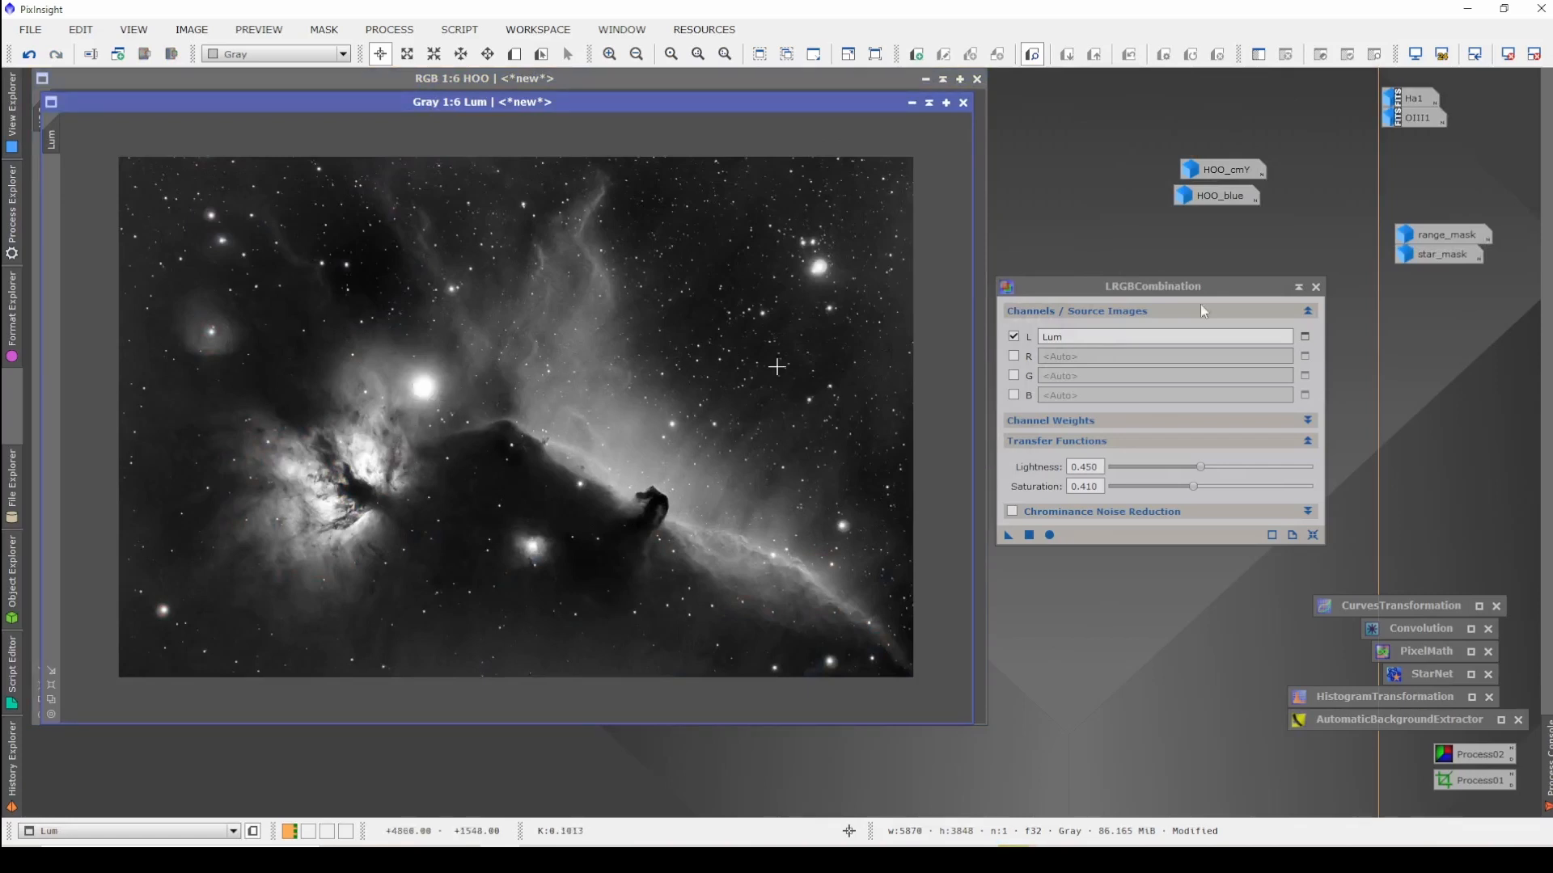
left_click(1298, 286)
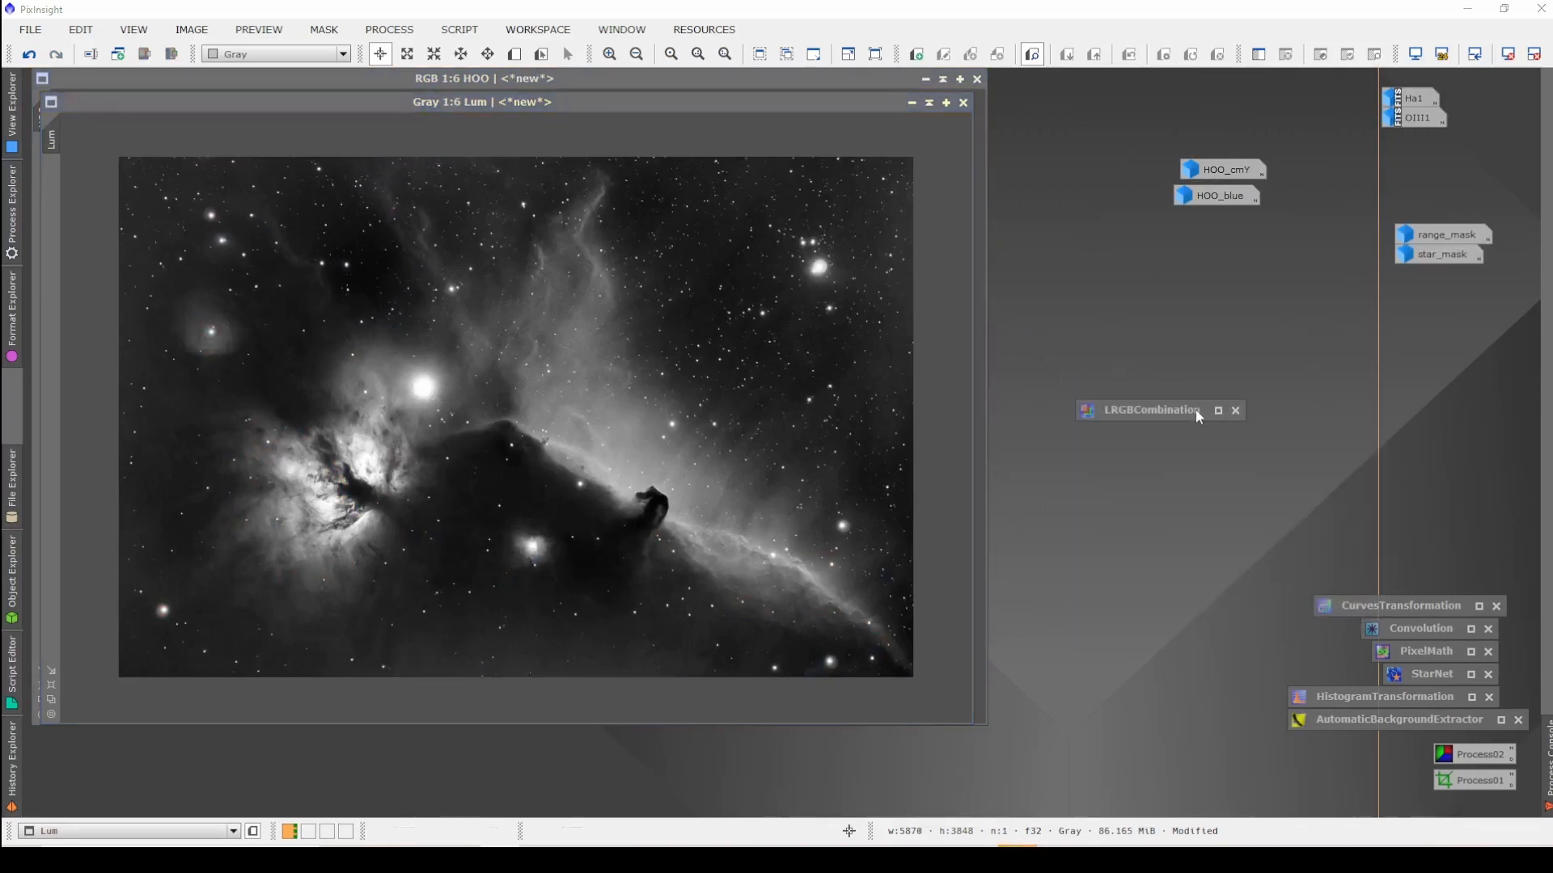
left_click_drag(1199, 416, 1323, 326)
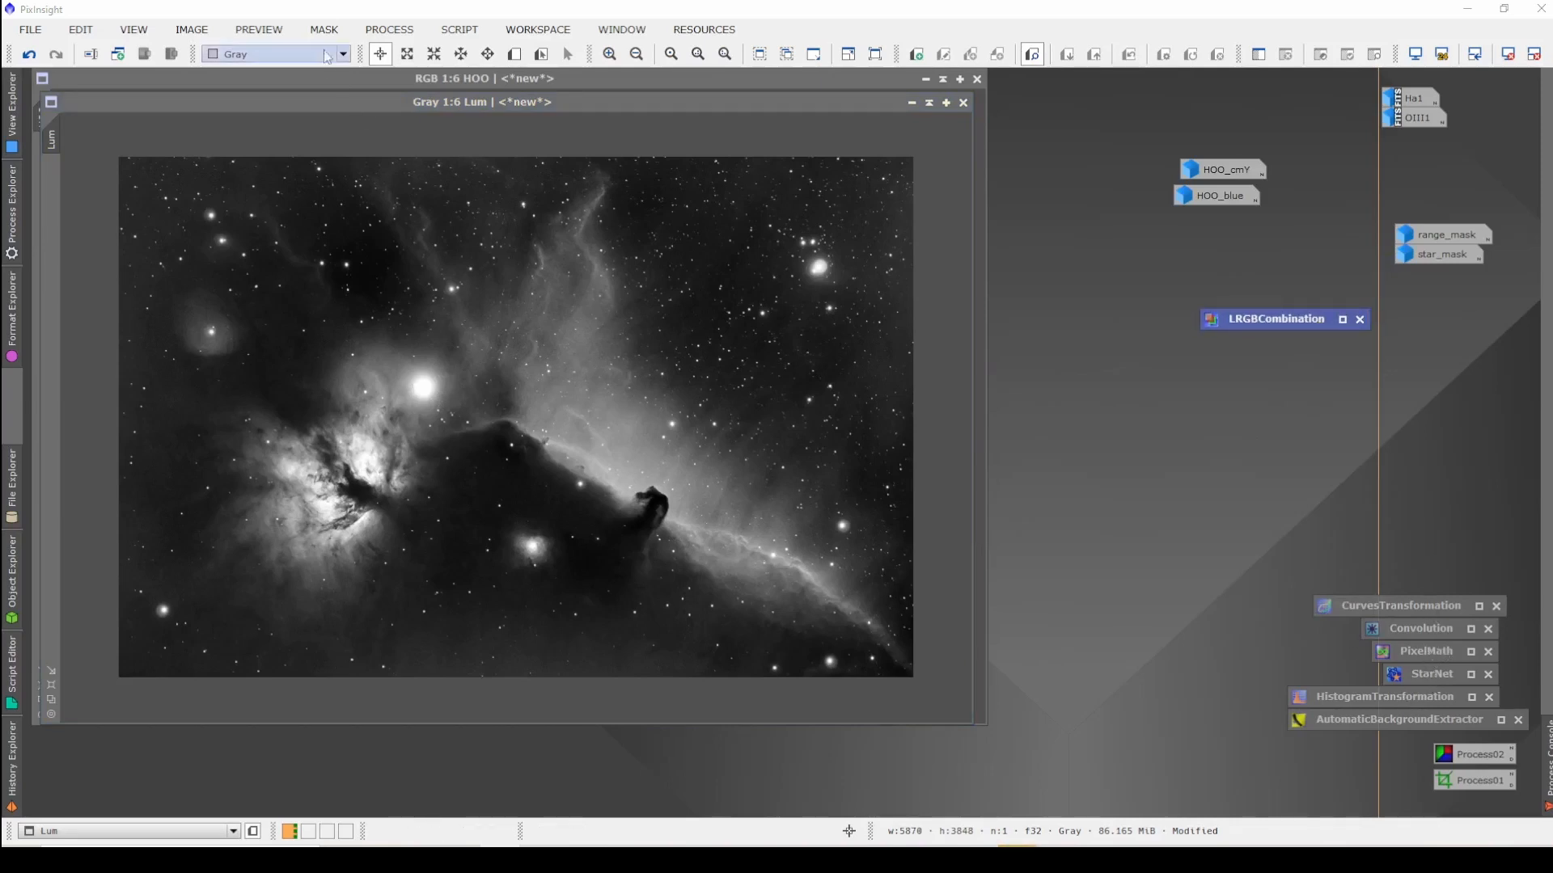
Step: Start RangeSelection on Lum with a real-time preview and reset its parameters
left_click(417, 31)
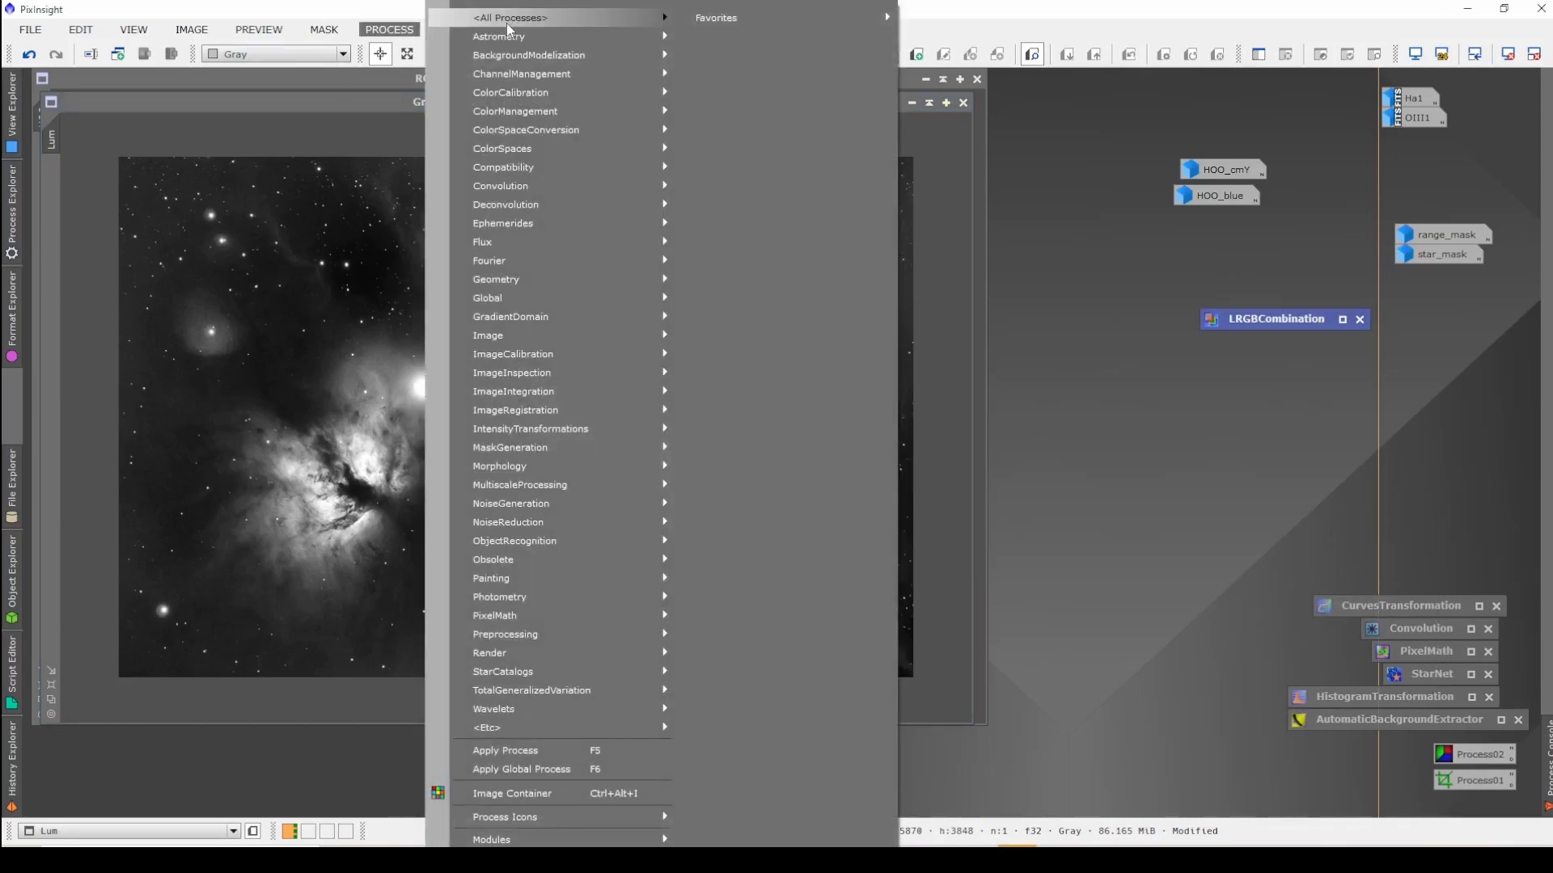
mouse_move(518, 18)
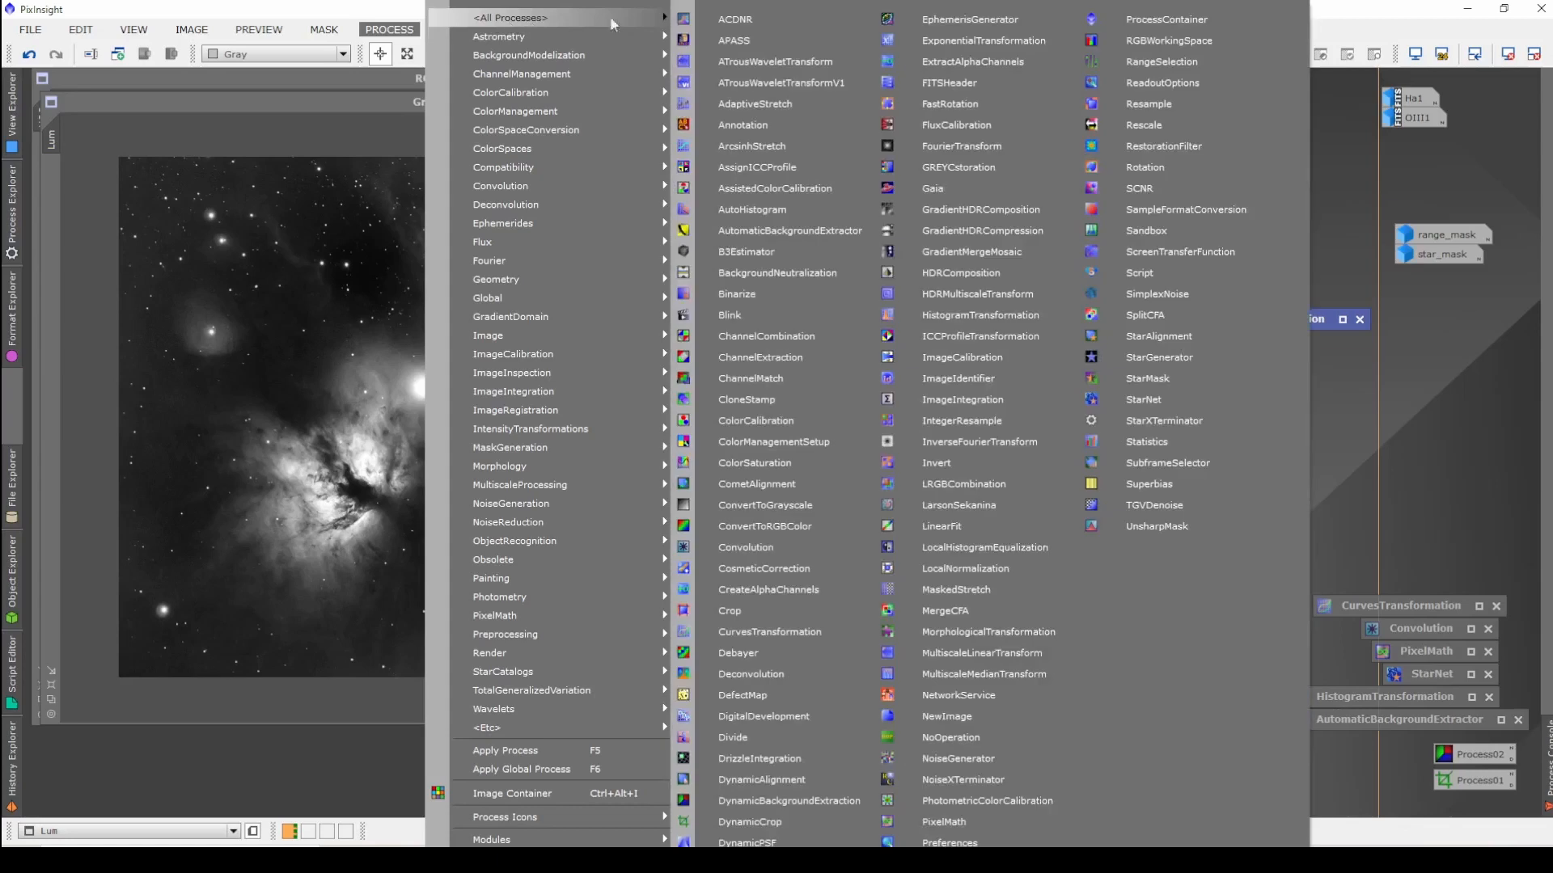
left_click(1201, 62)
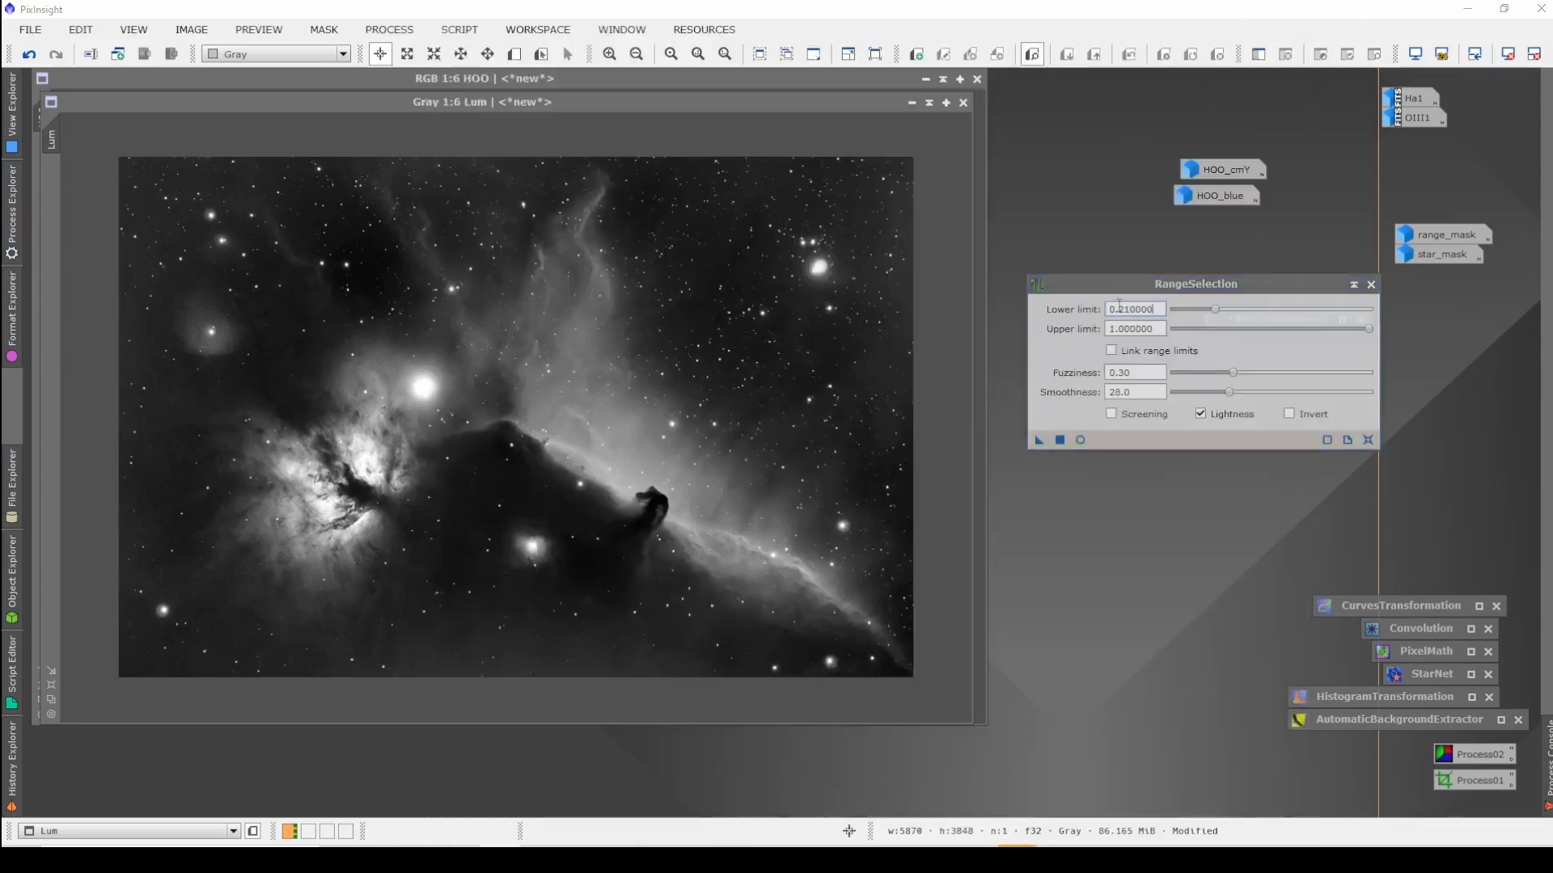
left_click(1081, 440)
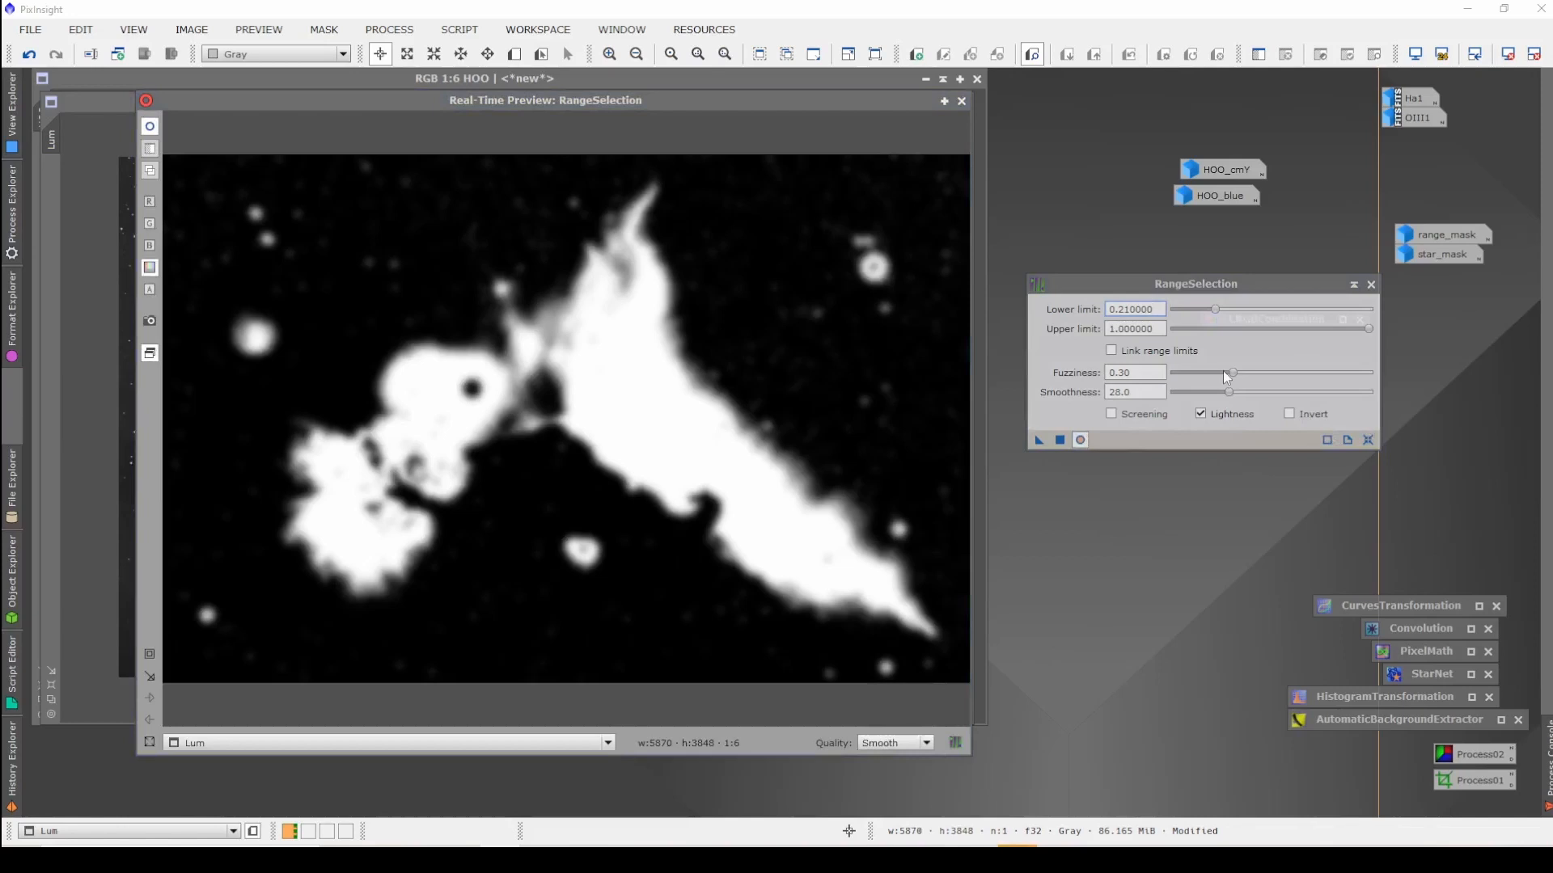
left_click(1368, 440)
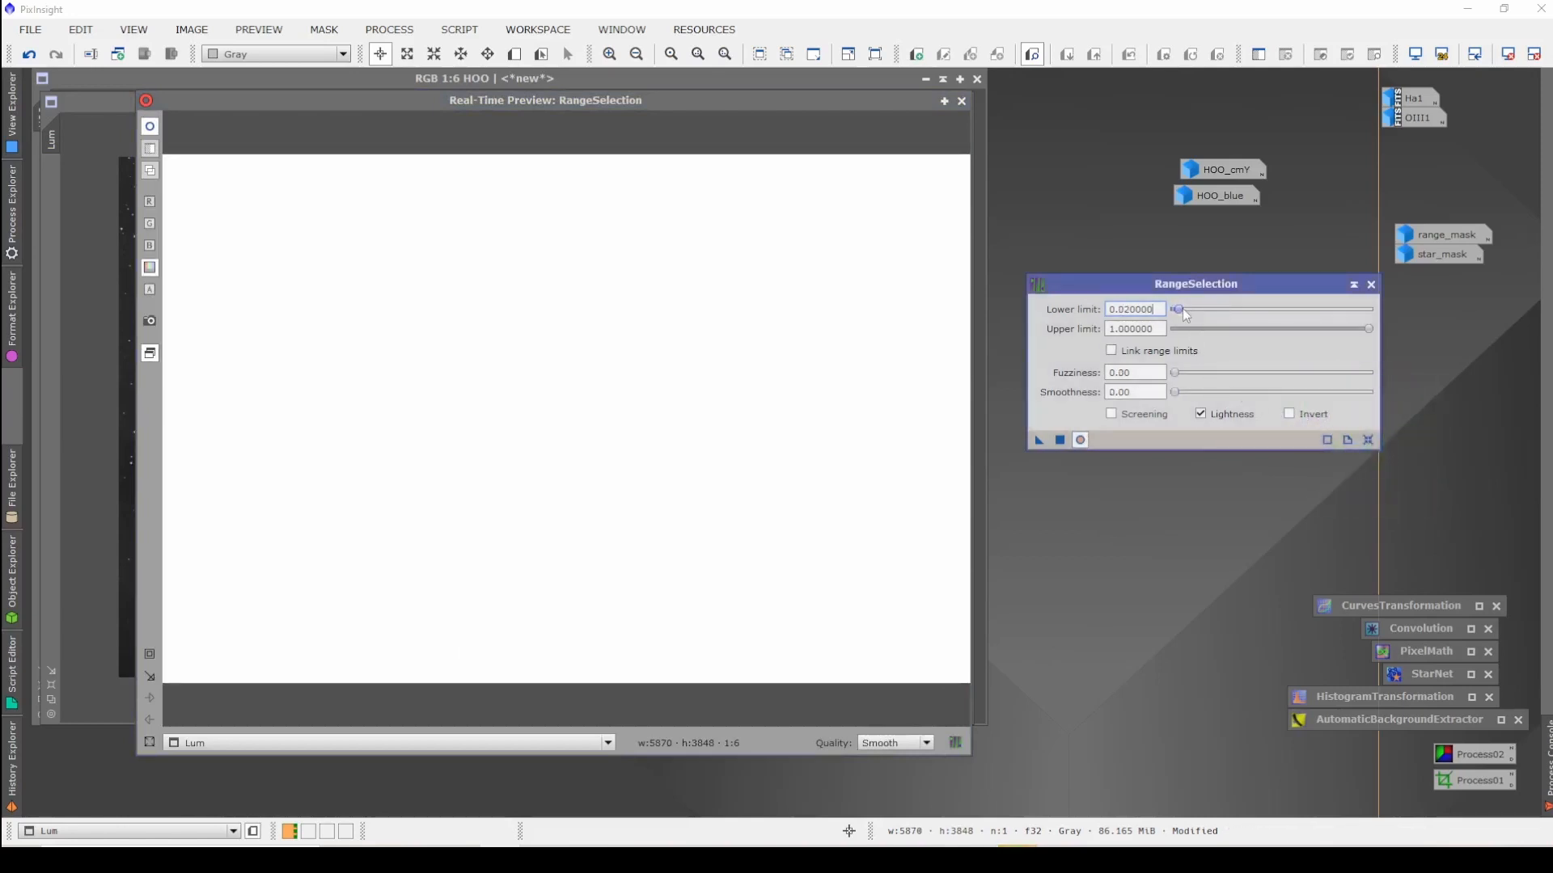
Step: Set the range selection's lower limit to 0.64, fuzziness to 0.00 and smoothness to 40.5
left_click_drag(1182, 309, 1317, 312)
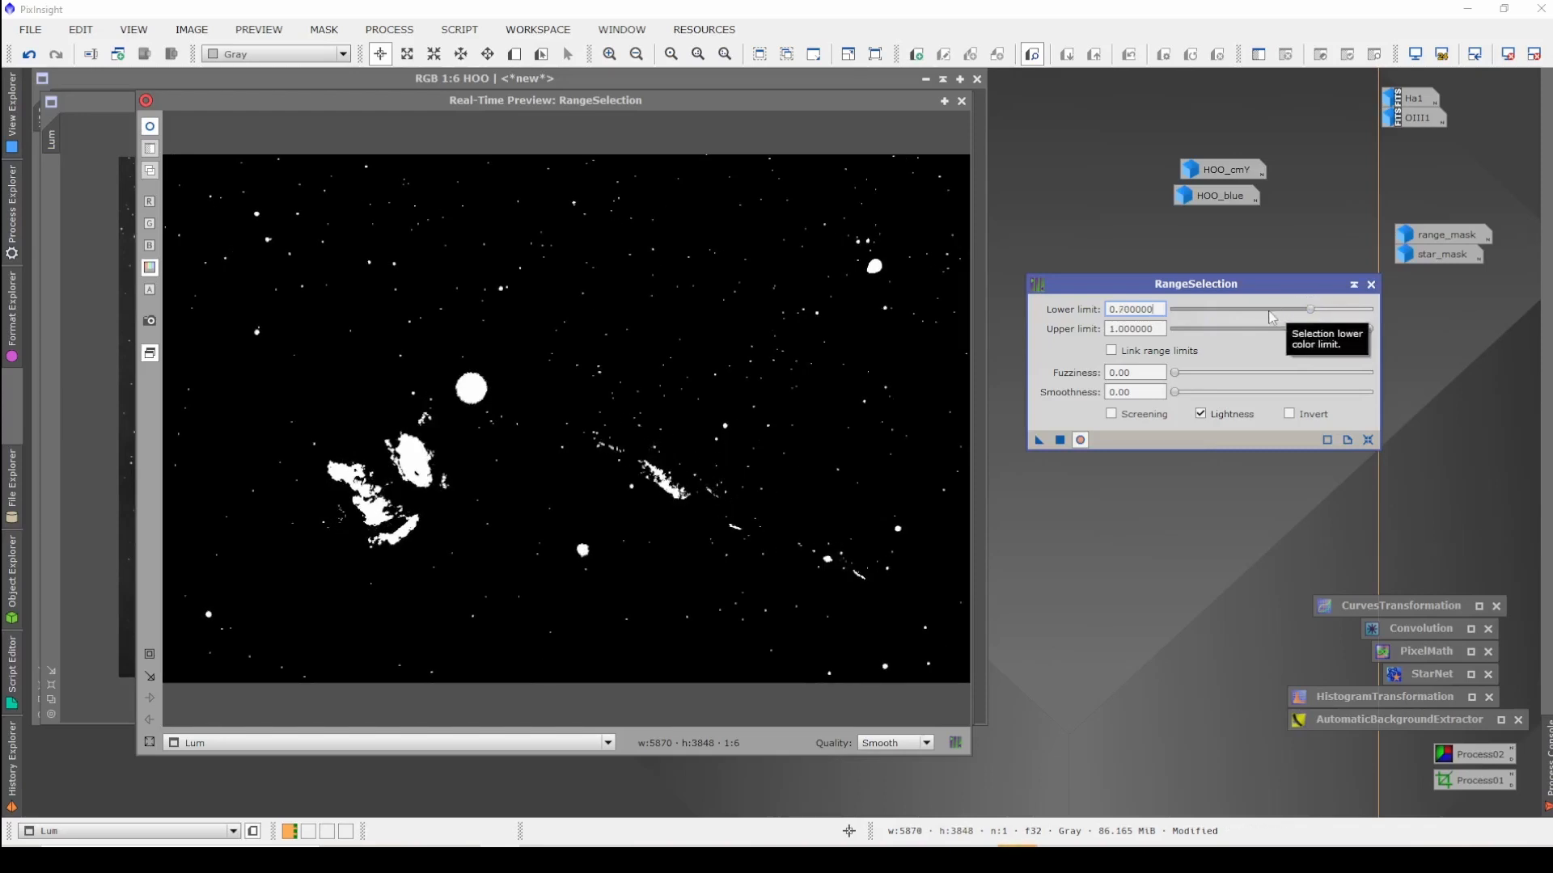
left_click_drag(1180, 377, 1213, 376)
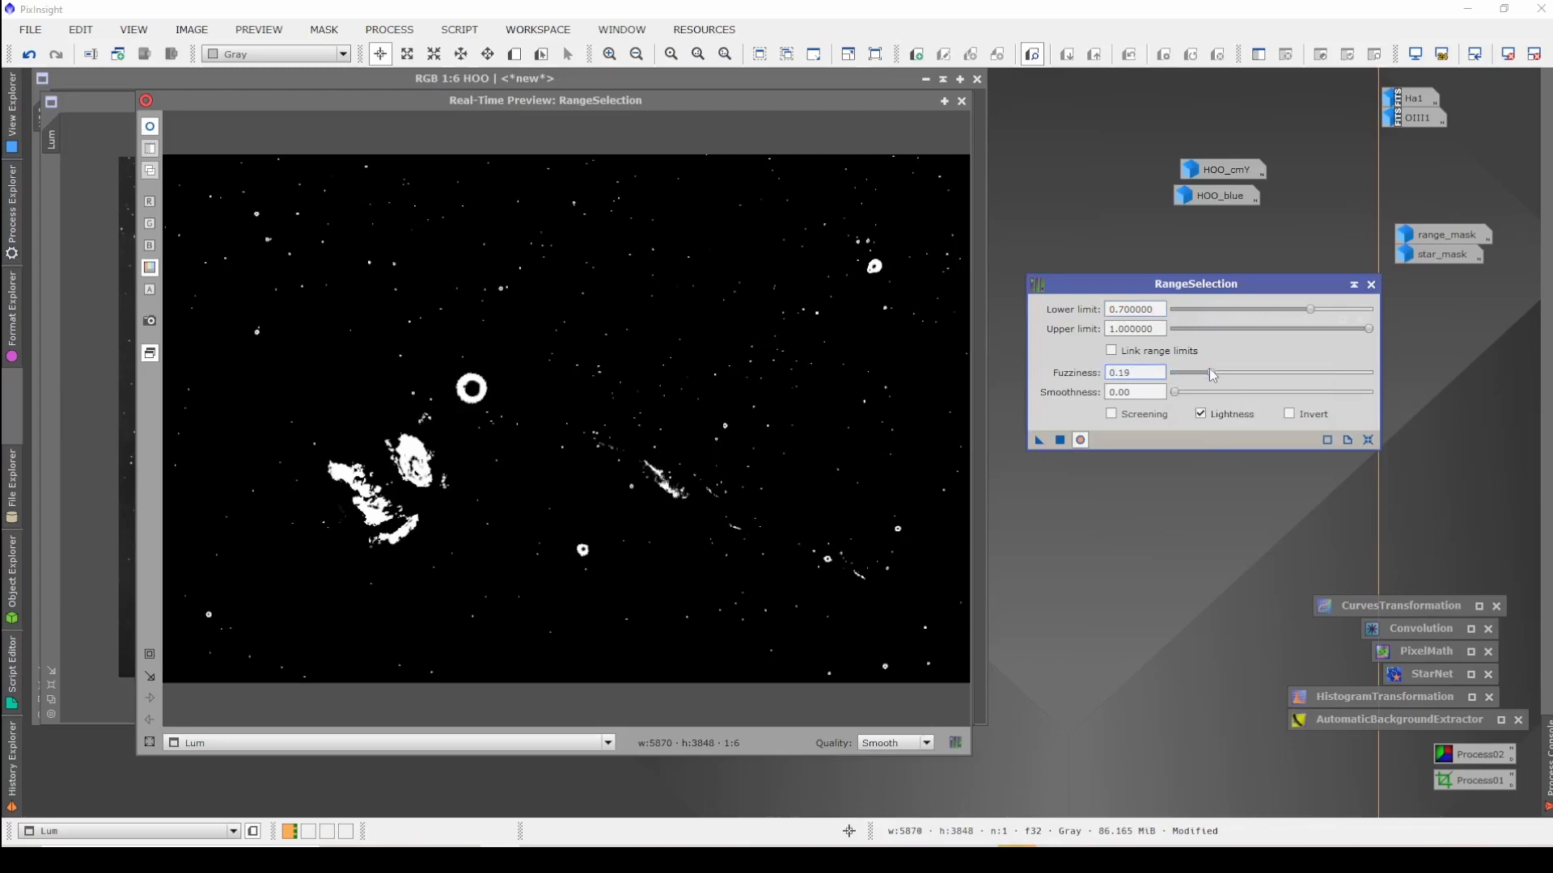
key("Tab")
mouse_move(1178, 396)
left_mouse_down()
mouse_move(1221, 397)
mouse_move(1191, 374)
left_mouse_up()
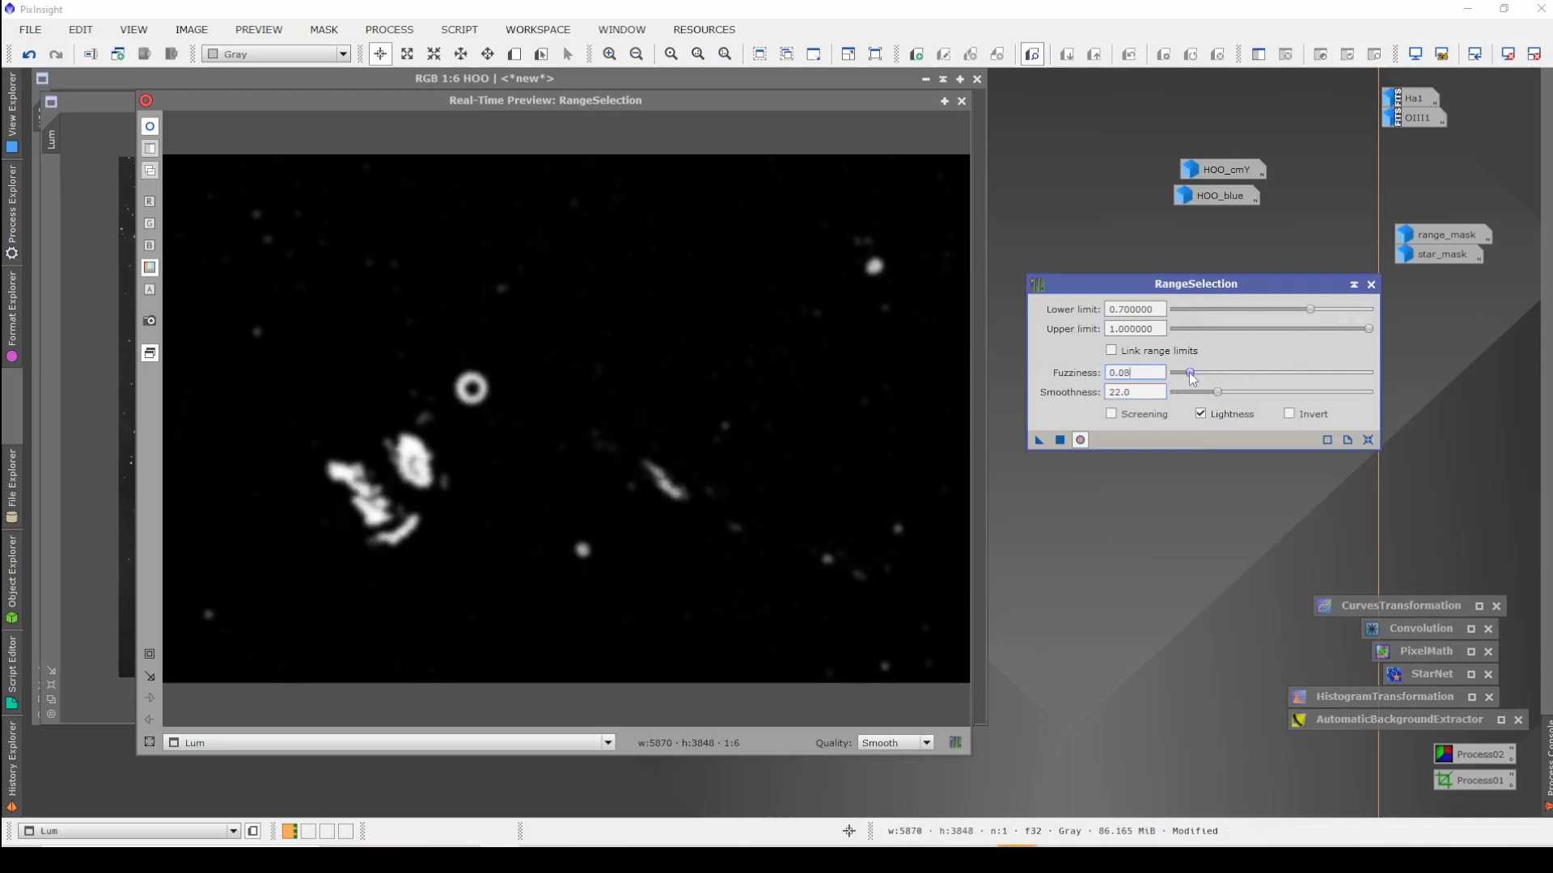
left_click_drag(1194, 377, 1258, 398)
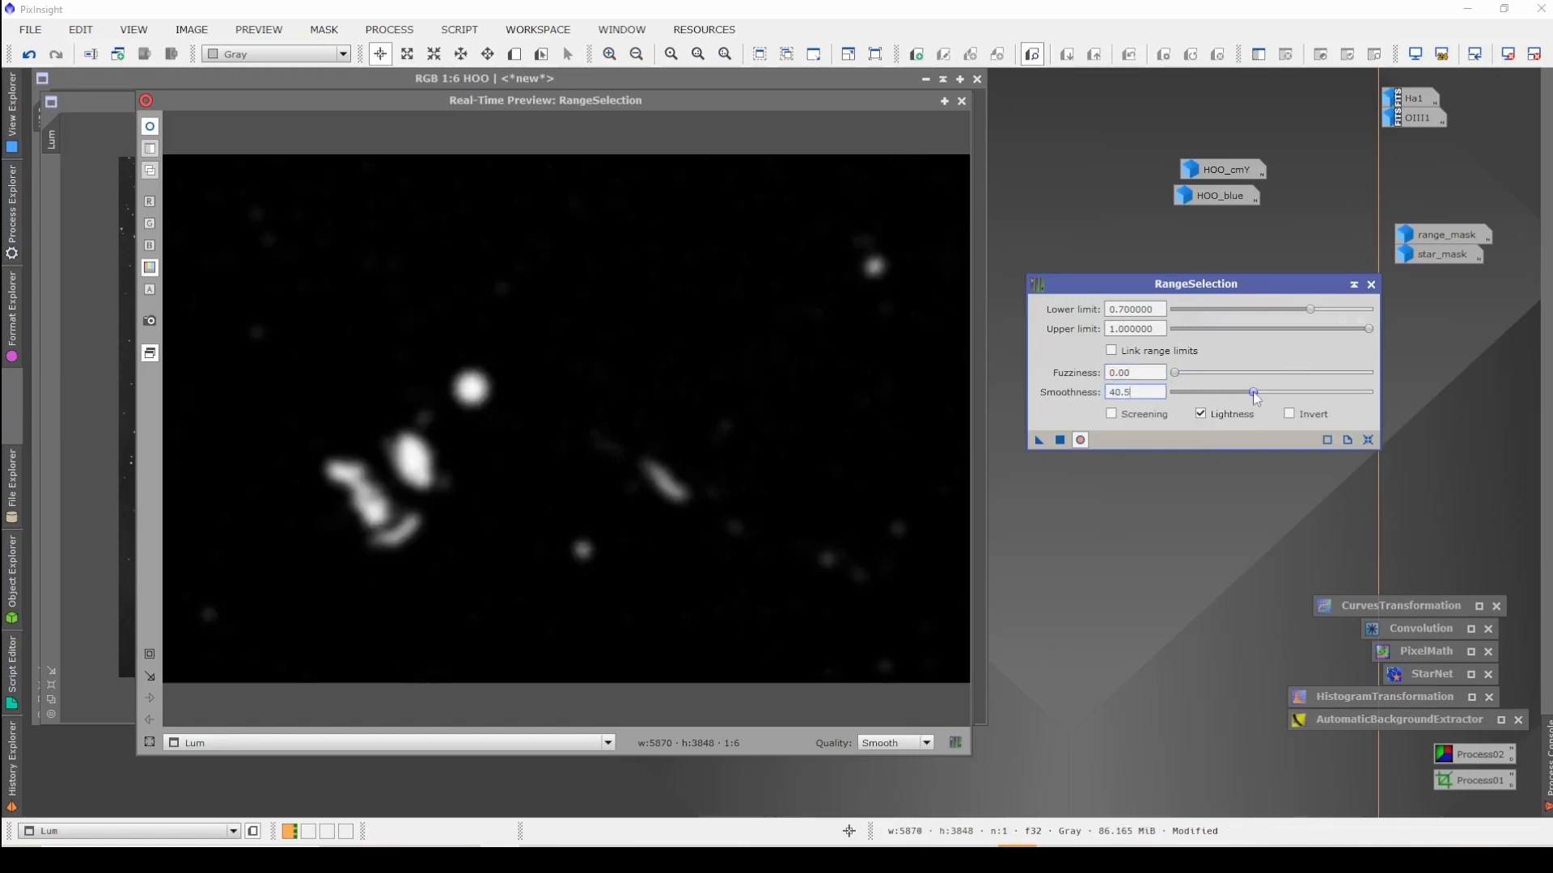
left_click_drag(1316, 308, 1297, 309)
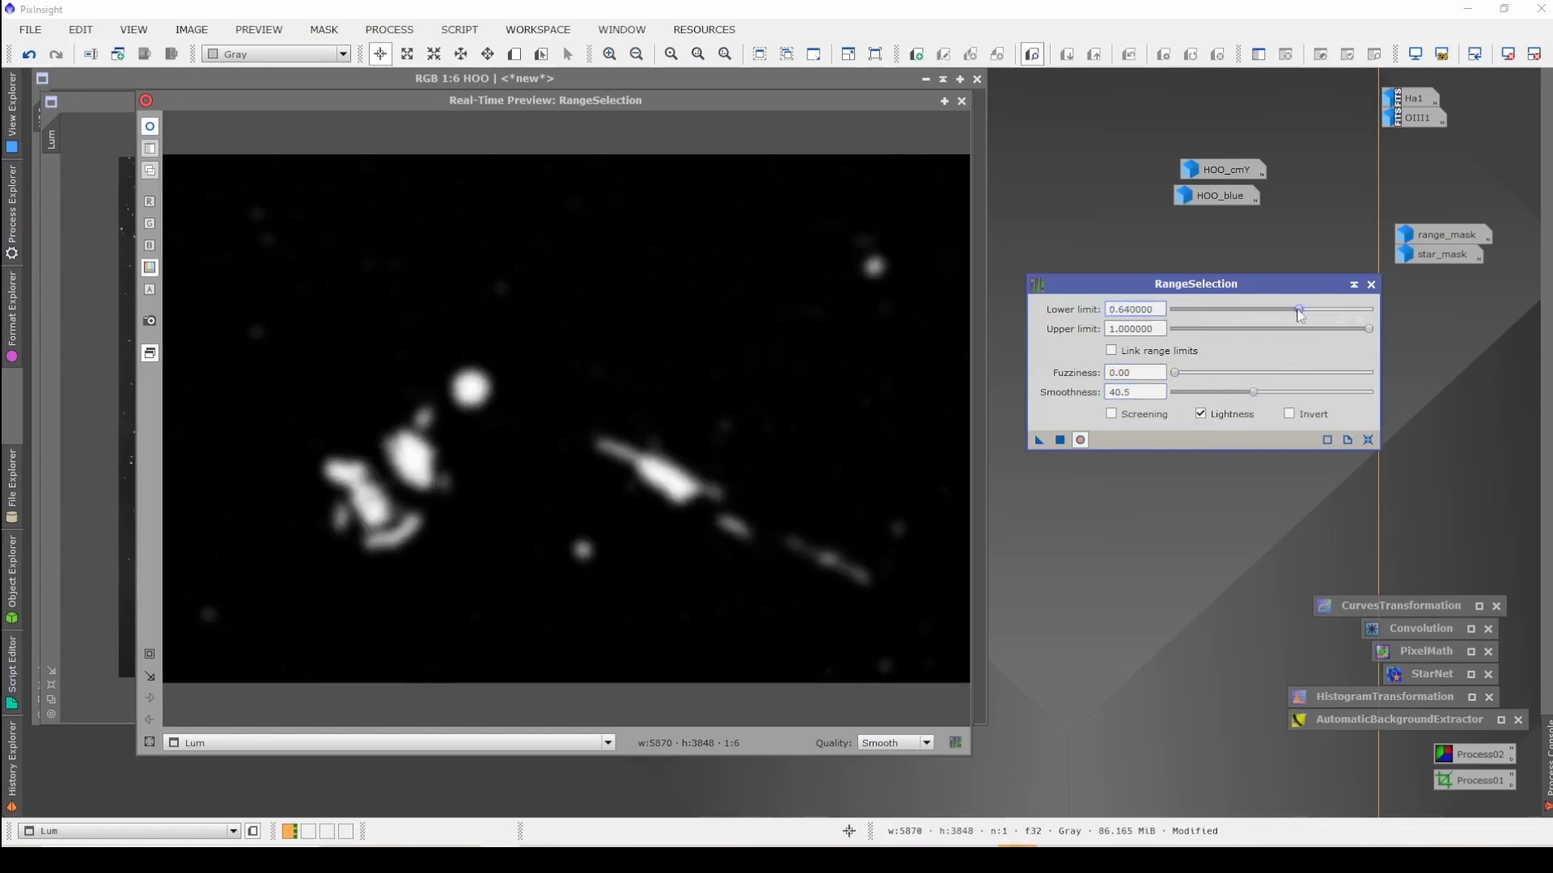
Step: Create the range mask from Lum, close RangeSelection and the real-time preview, and reposition the new mask window
left_click(1059, 439)
left_click(1371, 284)
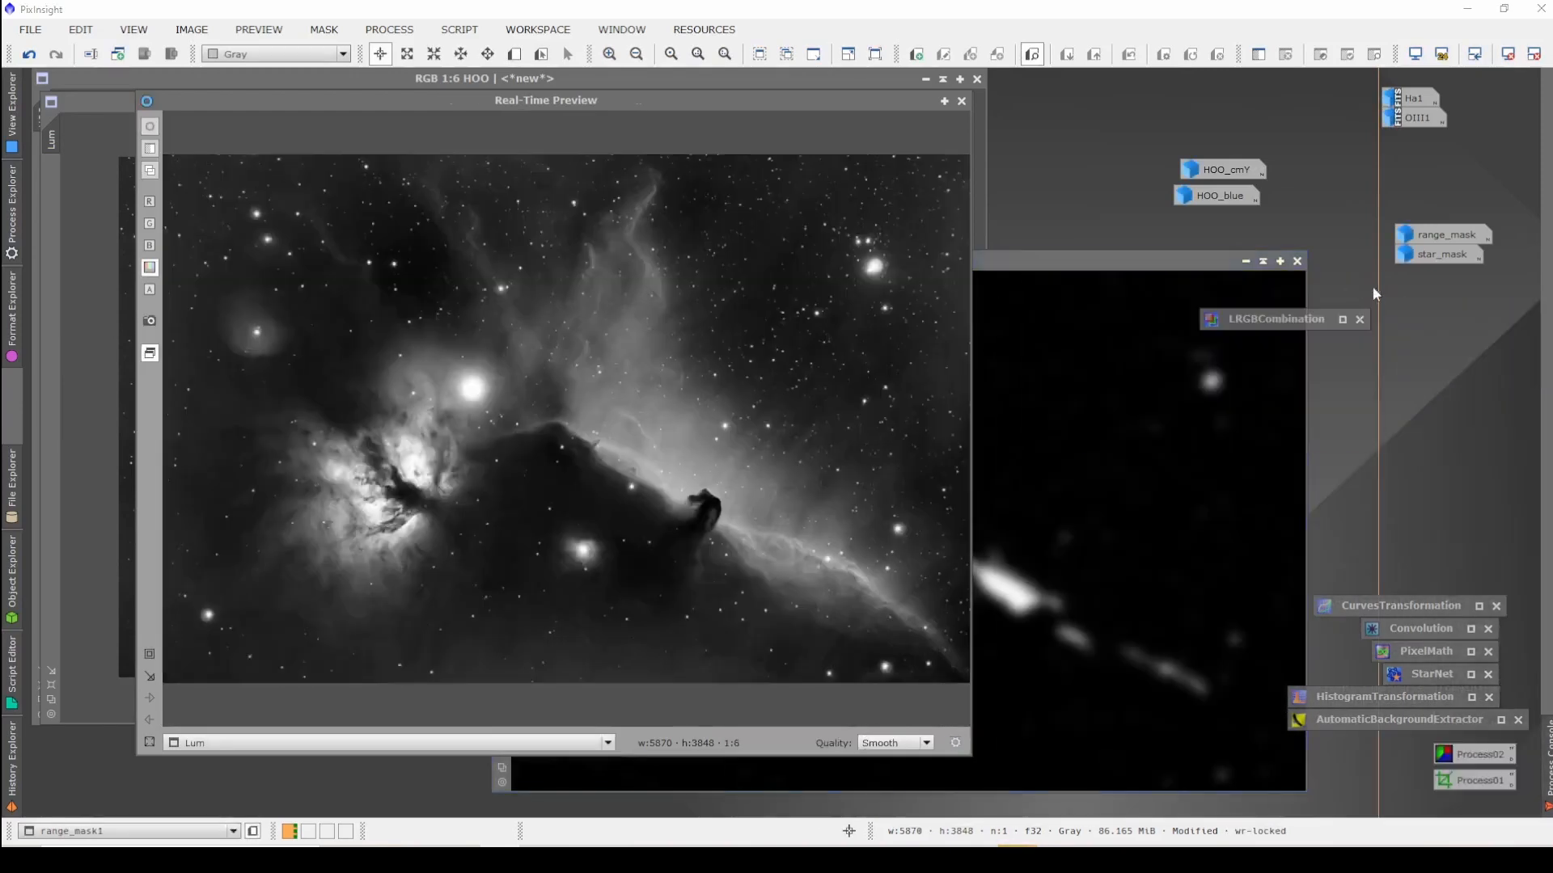
left_click(961, 101)
left_click_drag(832, 234, 651, 231)
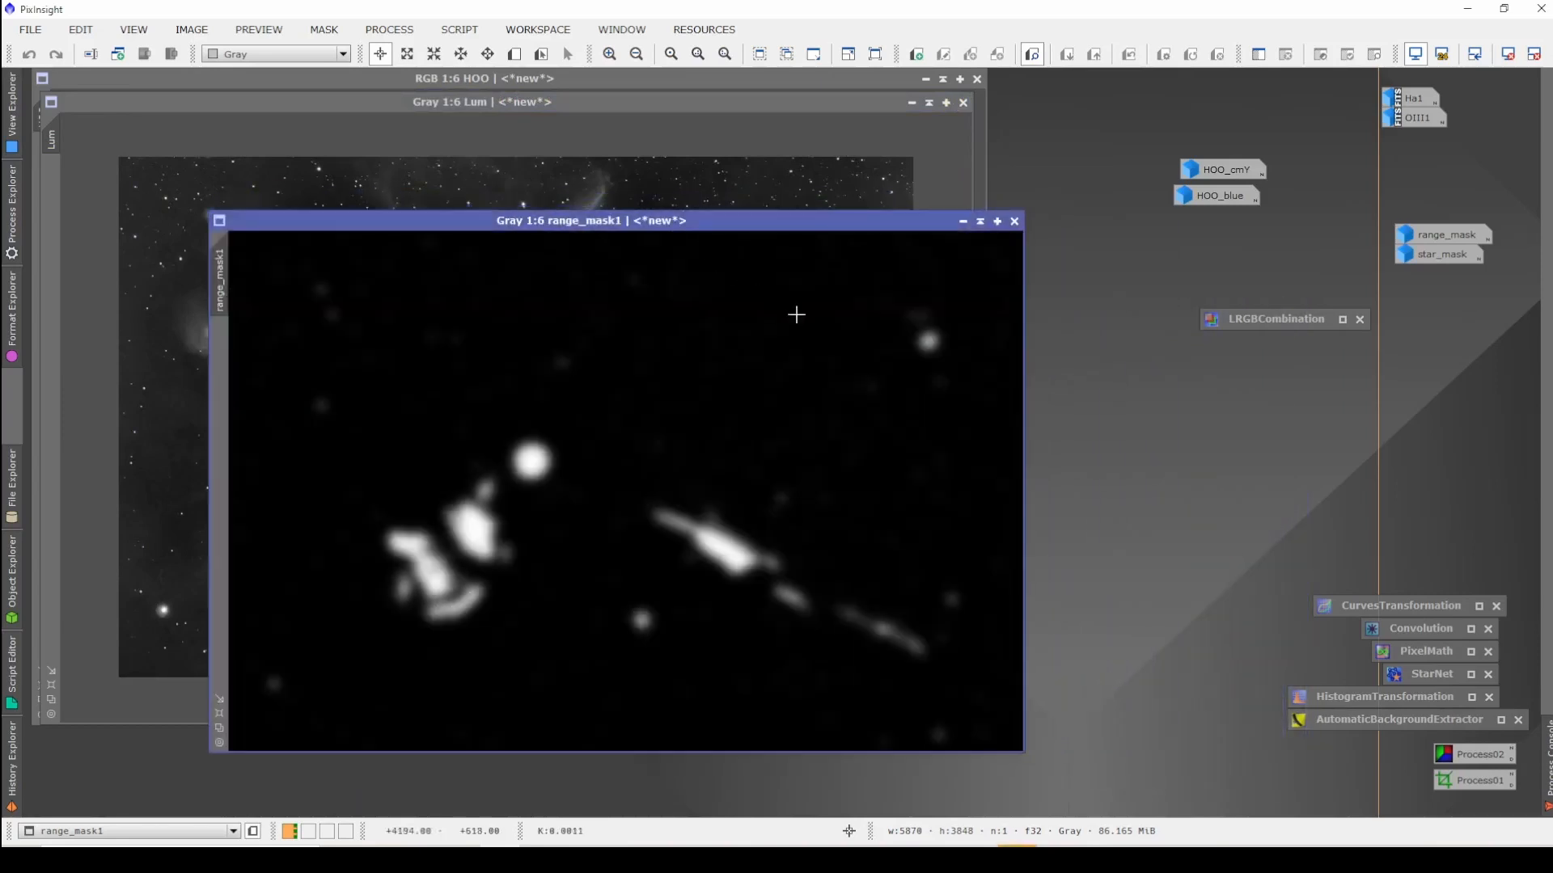
Step: Start CloneStamp on range_mask1 with default settings and stamp dark background over the long streak and the spots around it
left_click(369, 31)
mouse_move(570, 21)
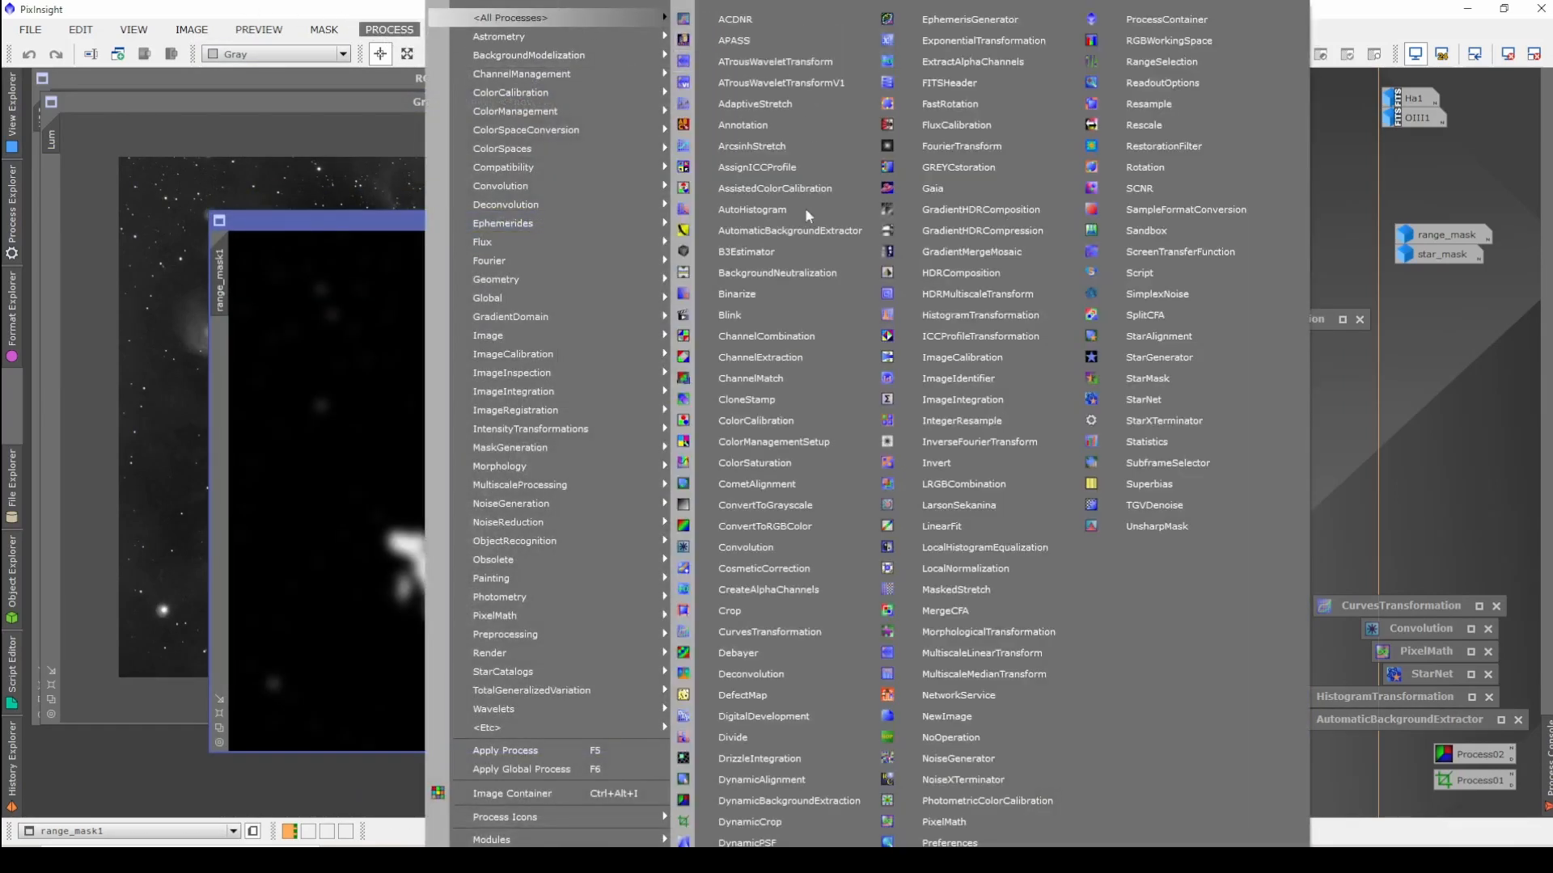
left_click(793, 400)
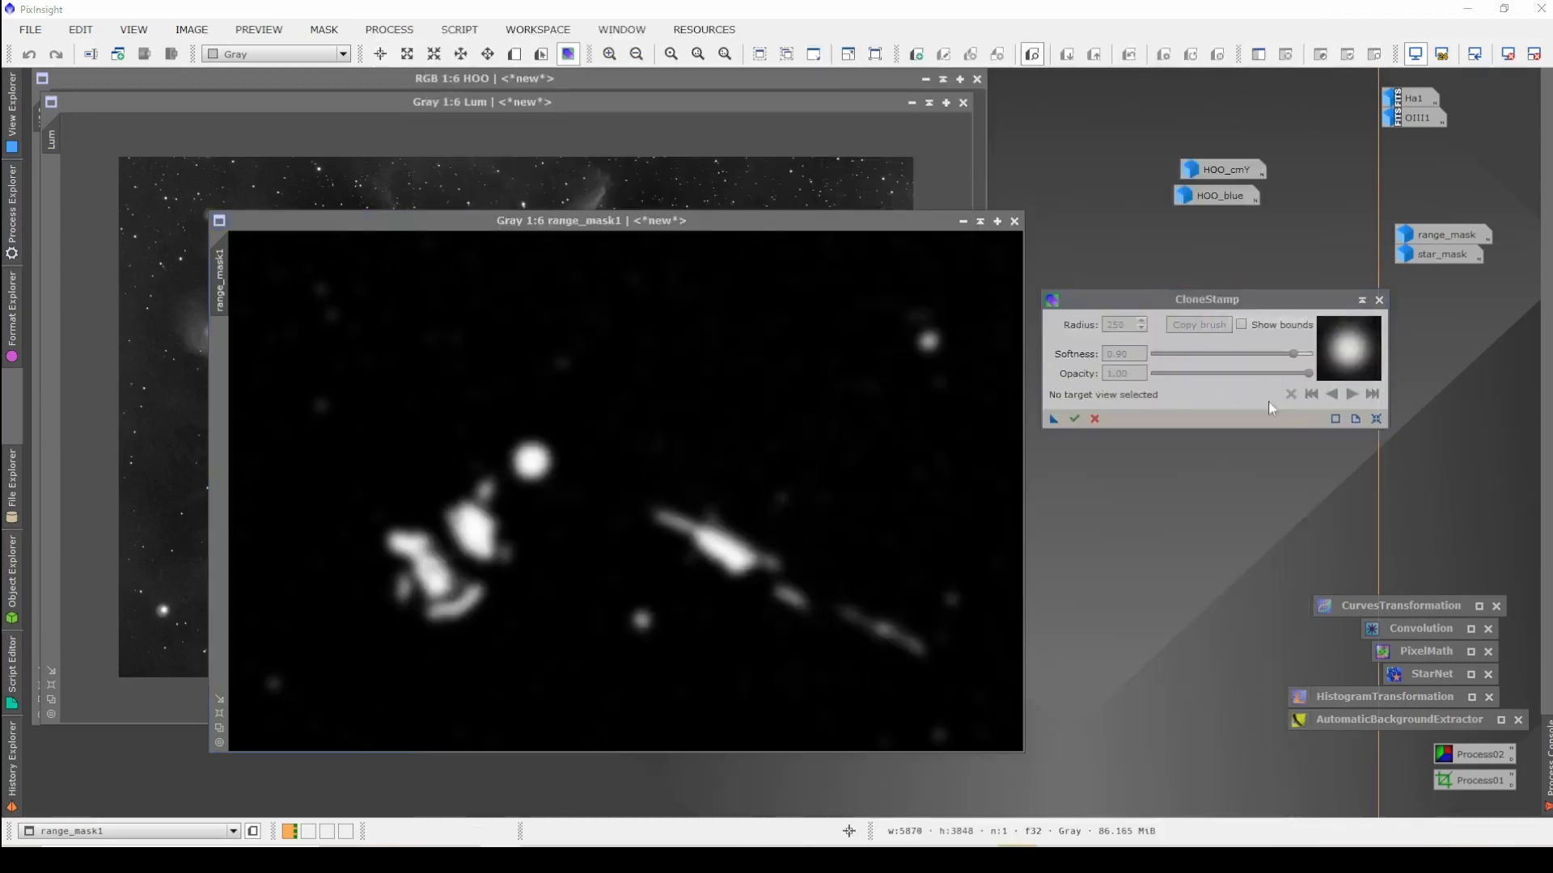
left_click(1376, 420)
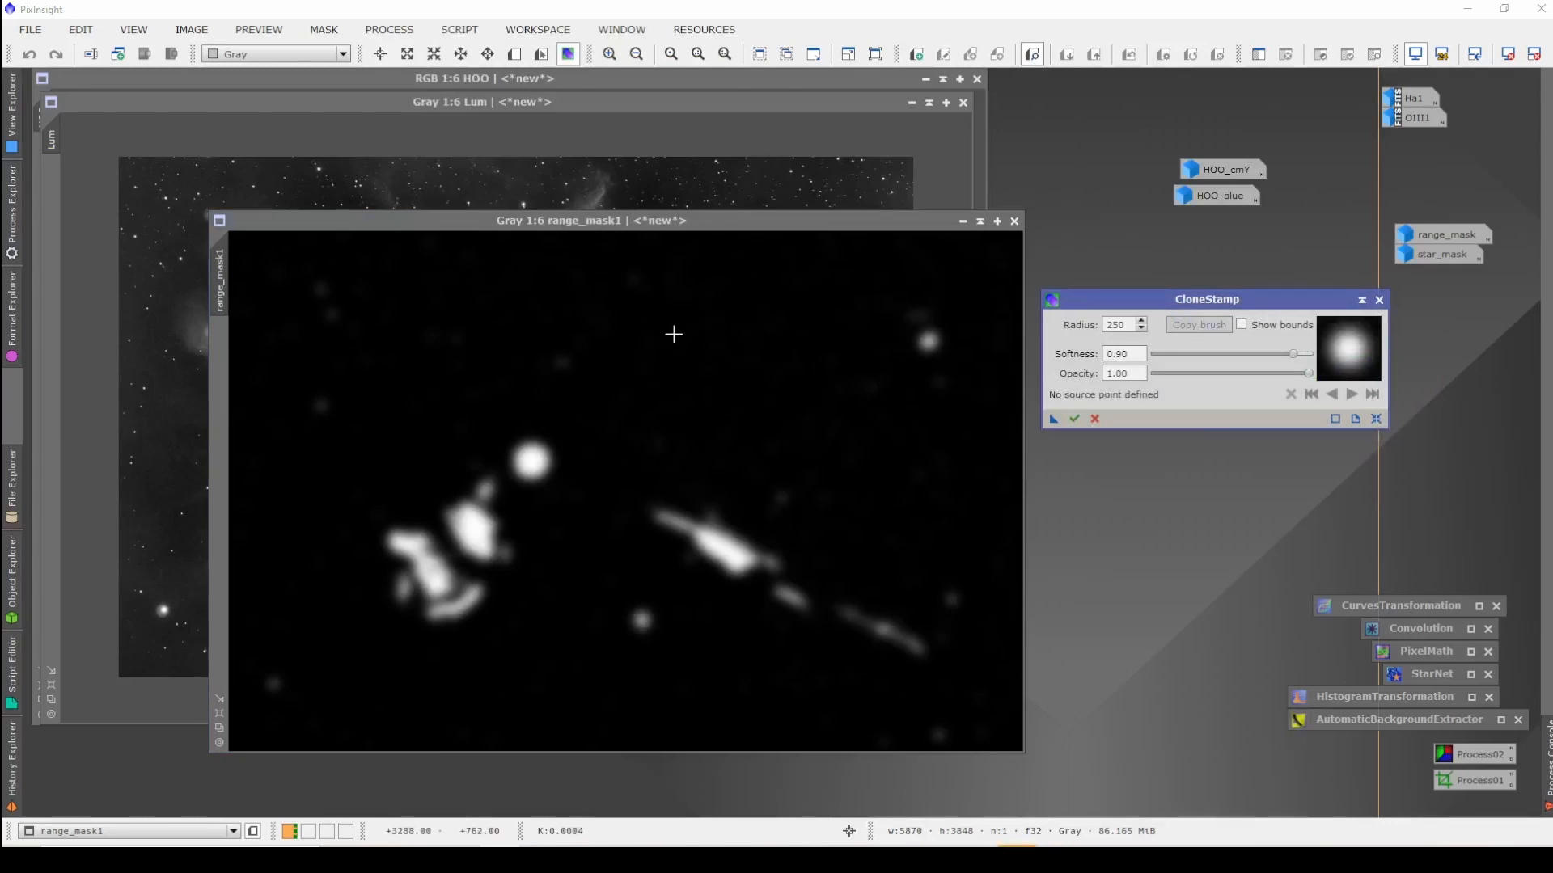
left_click(674, 333, "ctrl")
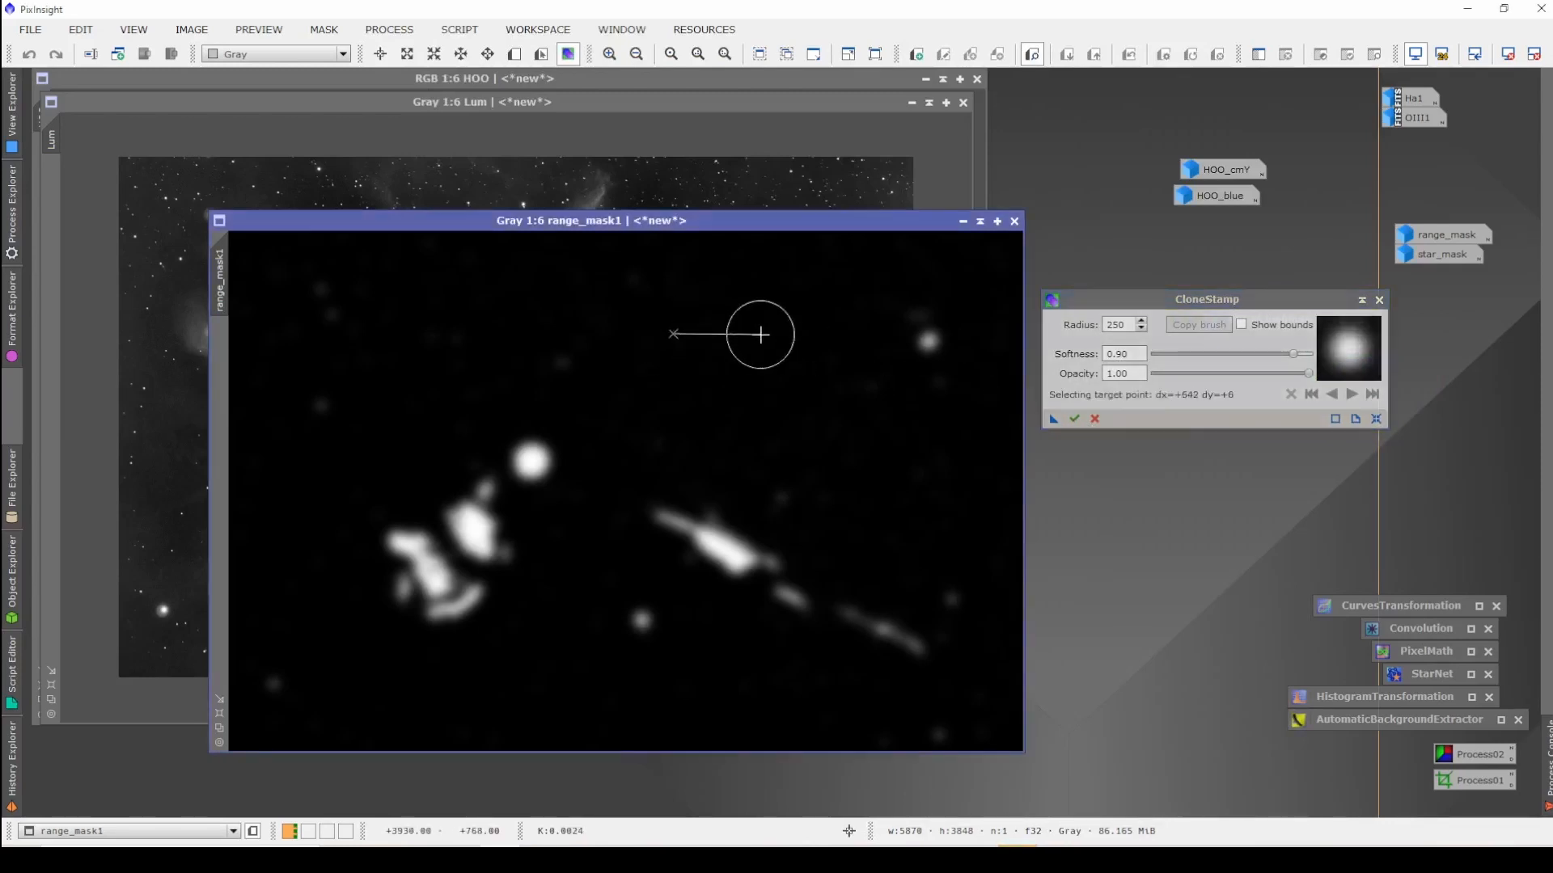
mouse_move(750, 332)
left_mouse_down()
mouse_move(880, 312)
mouse_move(943, 377)
mouse_move(877, 384)
mouse_move(860, 430)
mouse_move(814, 413)
mouse_move(677, 480)
mouse_move(703, 520)
mouse_move(846, 488)
mouse_move(634, 516)
mouse_move(964, 594)
mouse_move(841, 589)
mouse_move(614, 544)
mouse_move(956, 642)
mouse_move(643, 591)
mouse_move(648, 628)
mouse_move(894, 690)
mouse_move(871, 718)
mouse_move(814, 689)
left_mouse_up()
left_click(864, 304, "ctrl")
Step: Clone dark background over range_mask1's remaining patches and small spots, keep only the large round star, and apply the stamps
left_click(696, 633, "ctrl")
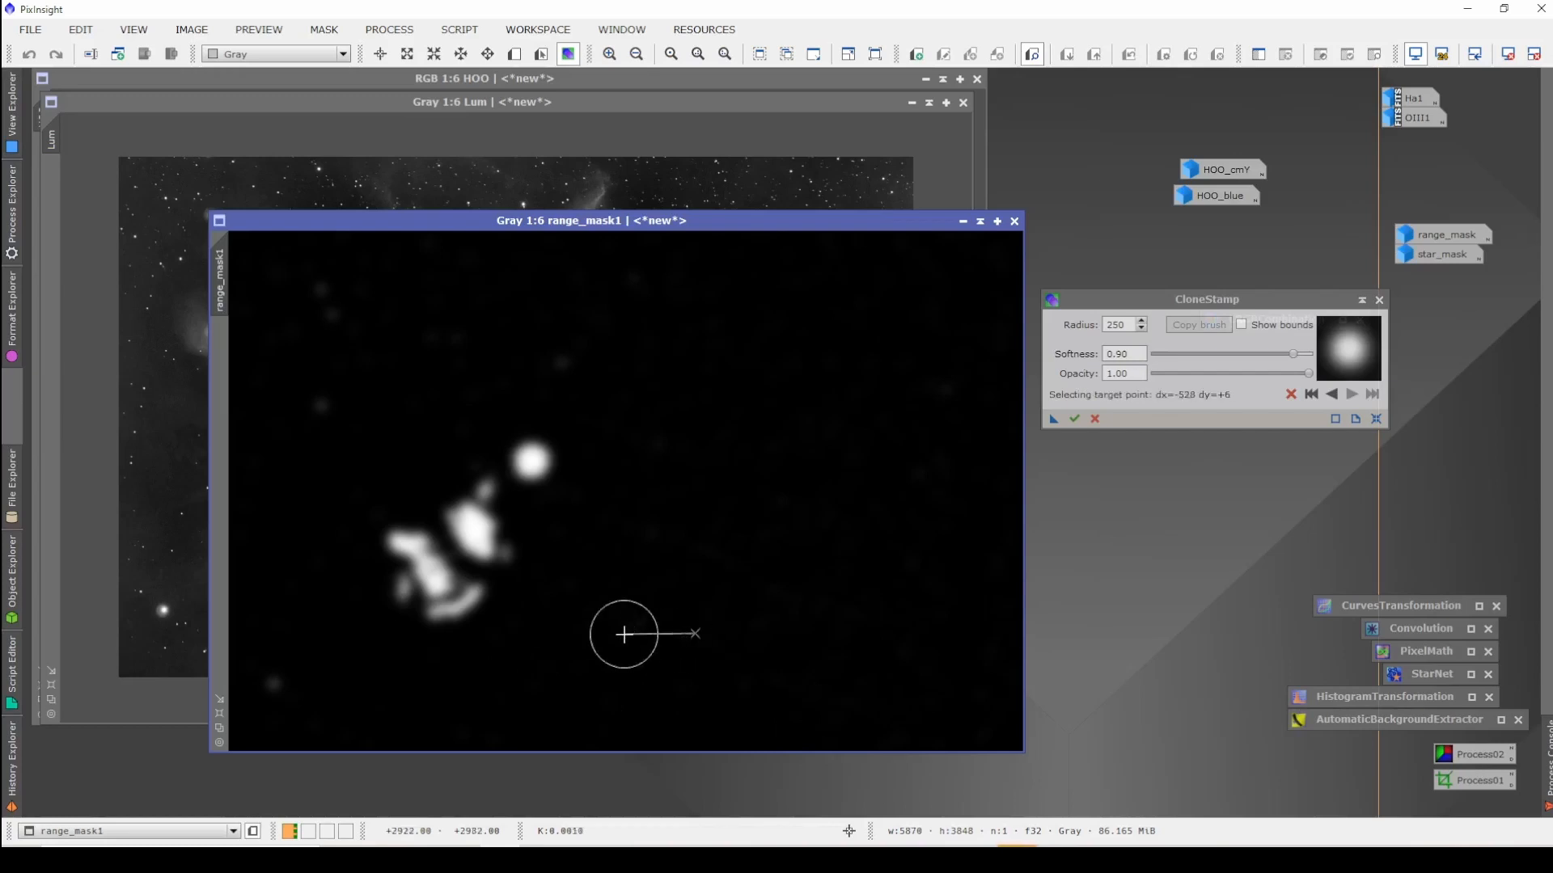
mouse_move(626, 588)
left_mouse_down()
mouse_move(493, 536)
mouse_move(459, 473)
mouse_move(493, 502)
mouse_move(494, 552)
mouse_move(449, 562)
mouse_move(413, 527)
mouse_move(445, 577)
mouse_move(473, 564)
mouse_move(460, 540)
mouse_move(495, 629)
mouse_move(430, 620)
mouse_move(377, 530)
mouse_move(388, 515)
mouse_move(469, 620)
mouse_move(482, 615)
mouse_move(403, 558)
mouse_move(364, 579)
left_mouse_up()
mouse_move(319, 675)
left_mouse_down()
mouse_move(254, 650)
mouse_move(307, 401)
mouse_move(307, 233)
mouse_move(599, 282)
mouse_move(590, 393)
mouse_move(438, 342)
left_mouse_up()
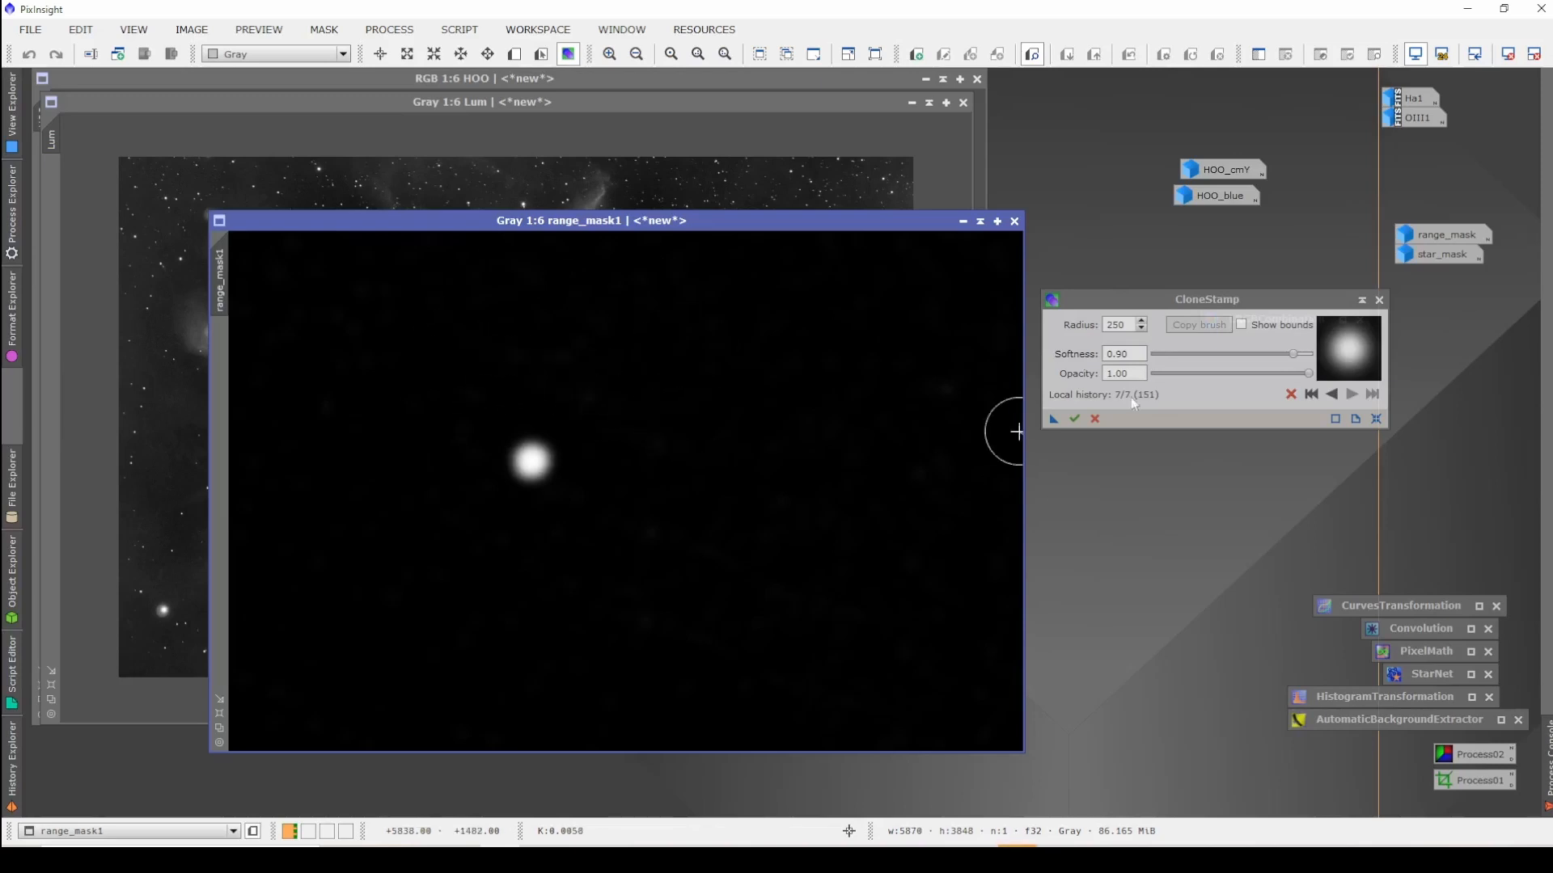
left_click(1078, 418)
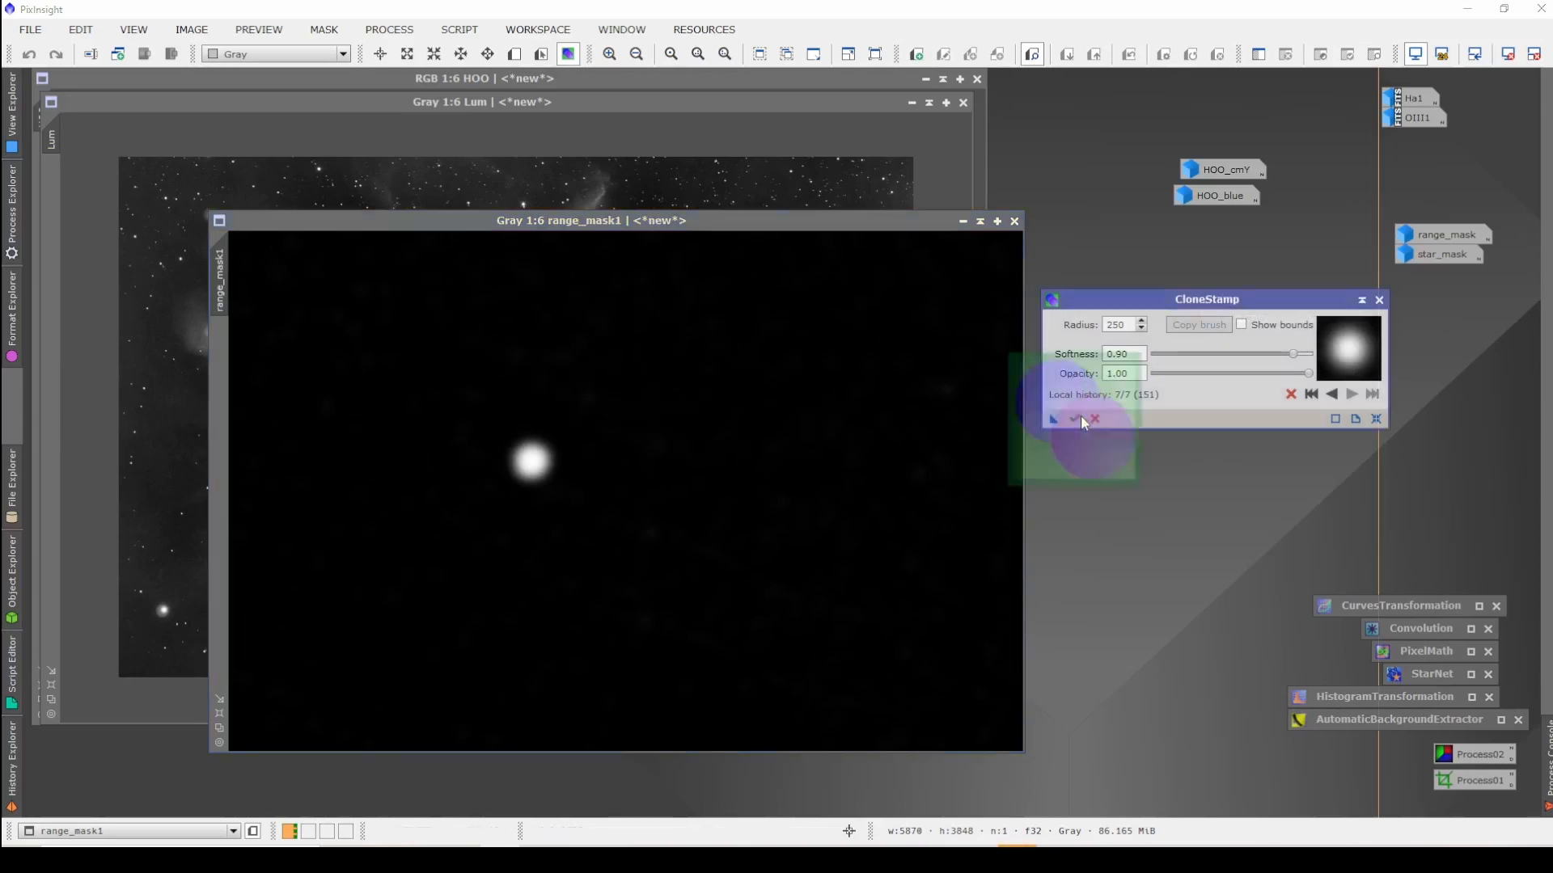
left_click(1380, 301)
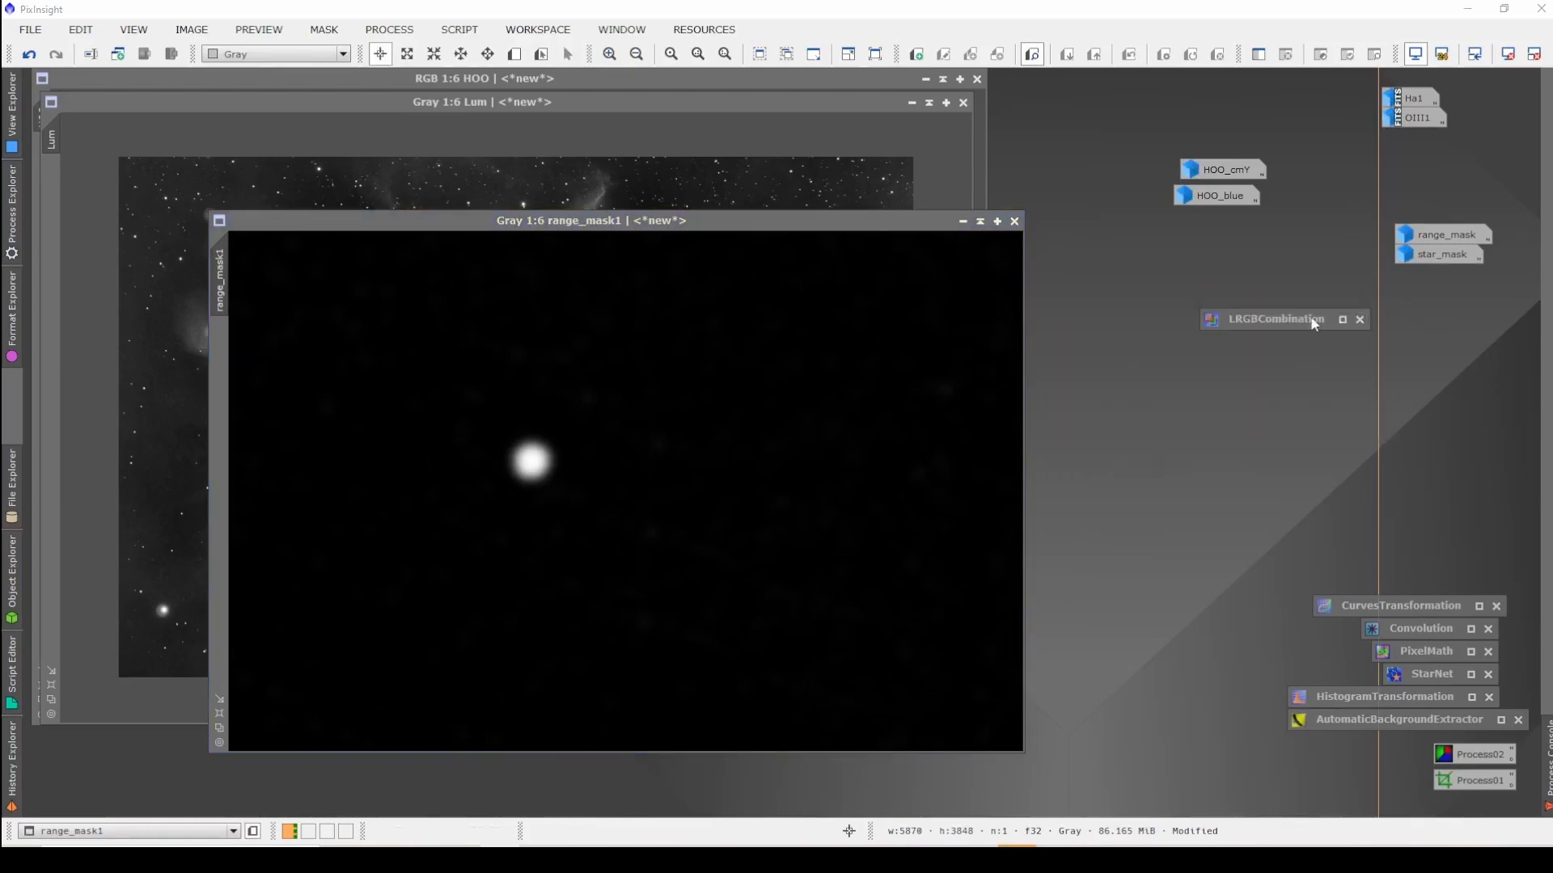
Step: Apply range_mask1 as the mask on Lum, and park LRGBCombination and the minimised mask clear of the images
left_click_drag(1316, 321, 1437, 583)
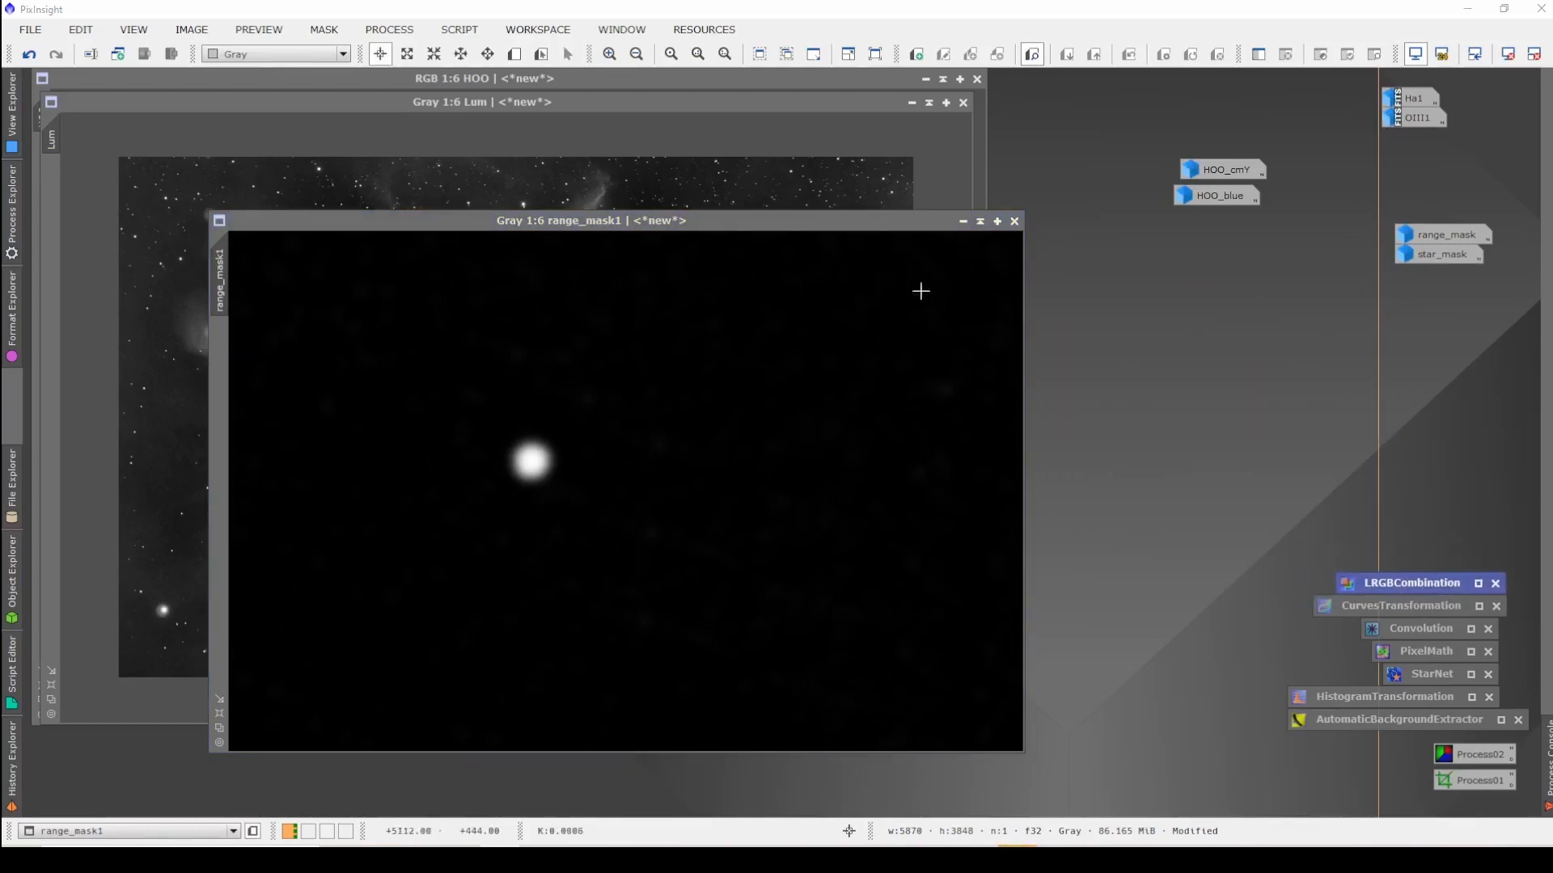
left_click(695, 135)
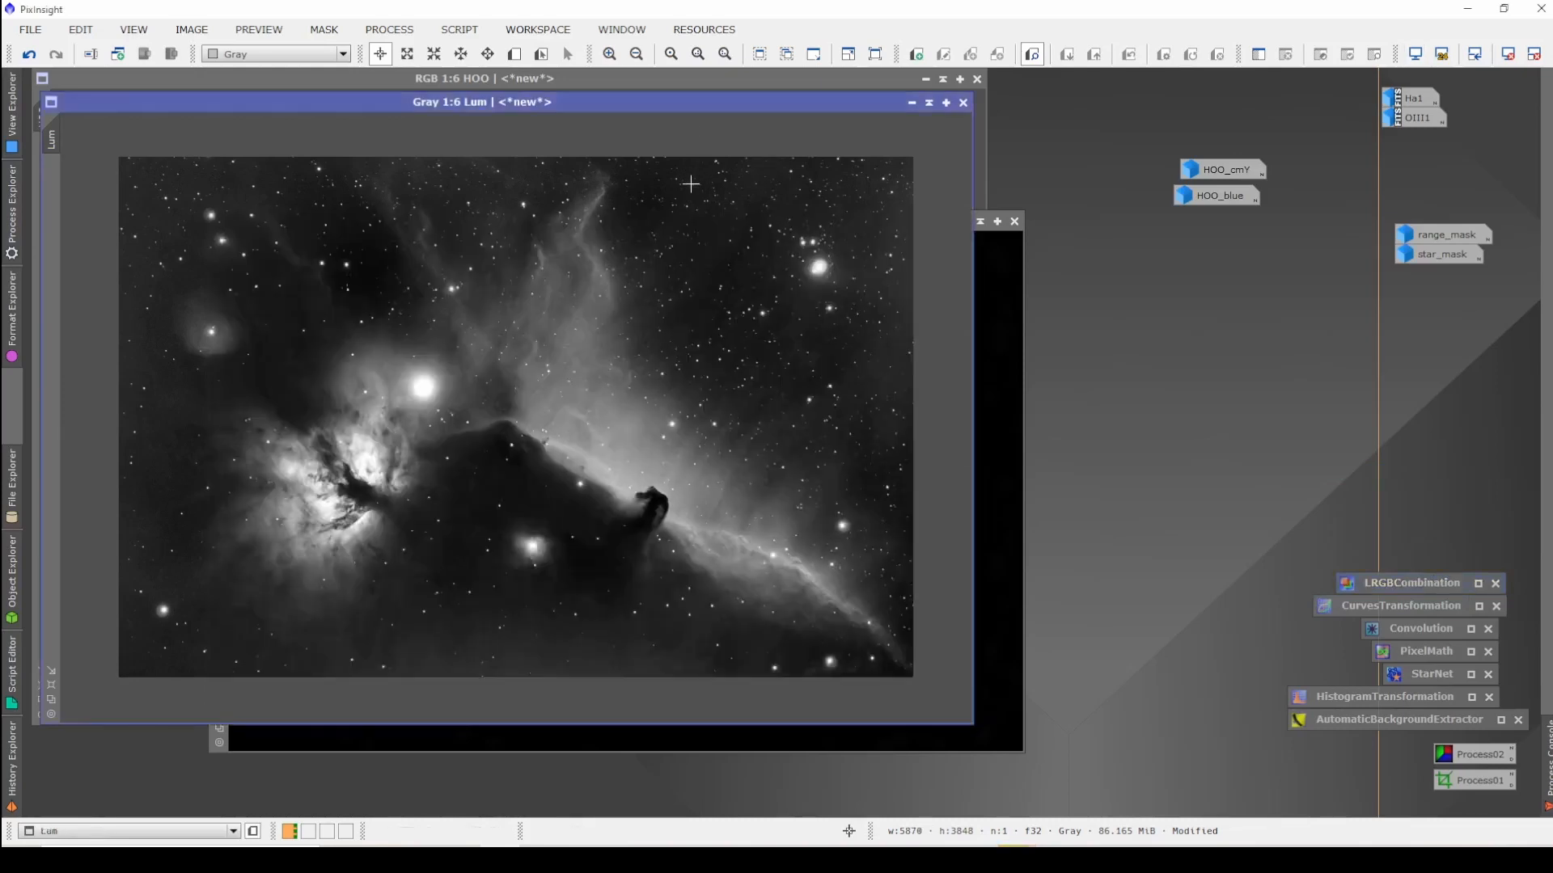
left_click(999, 461)
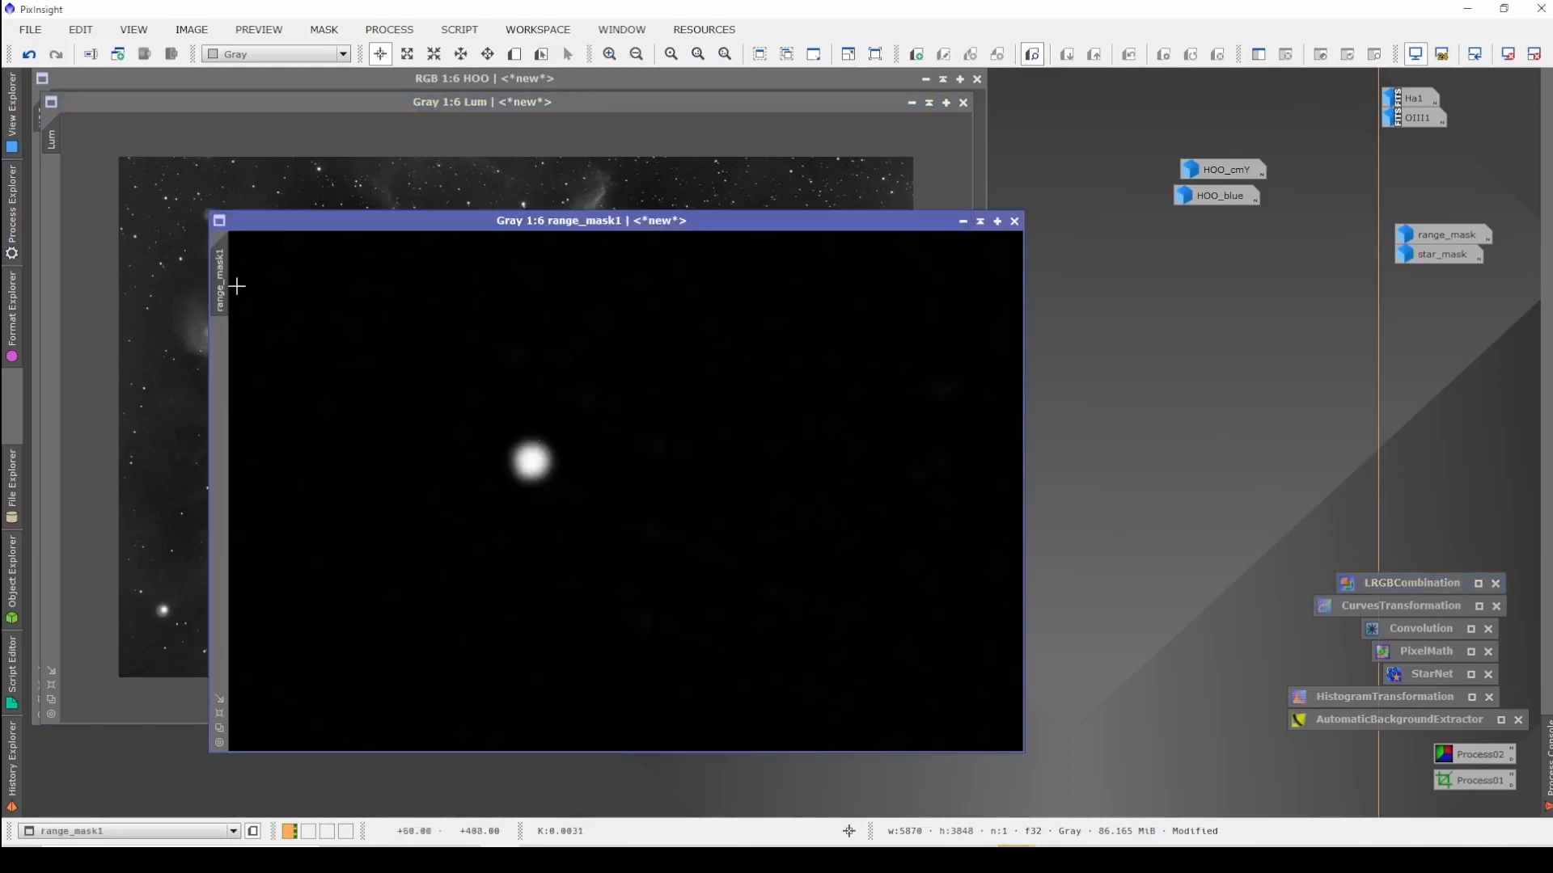
left_click_drag(65, 214, 63, 215)
left_click(964, 222)
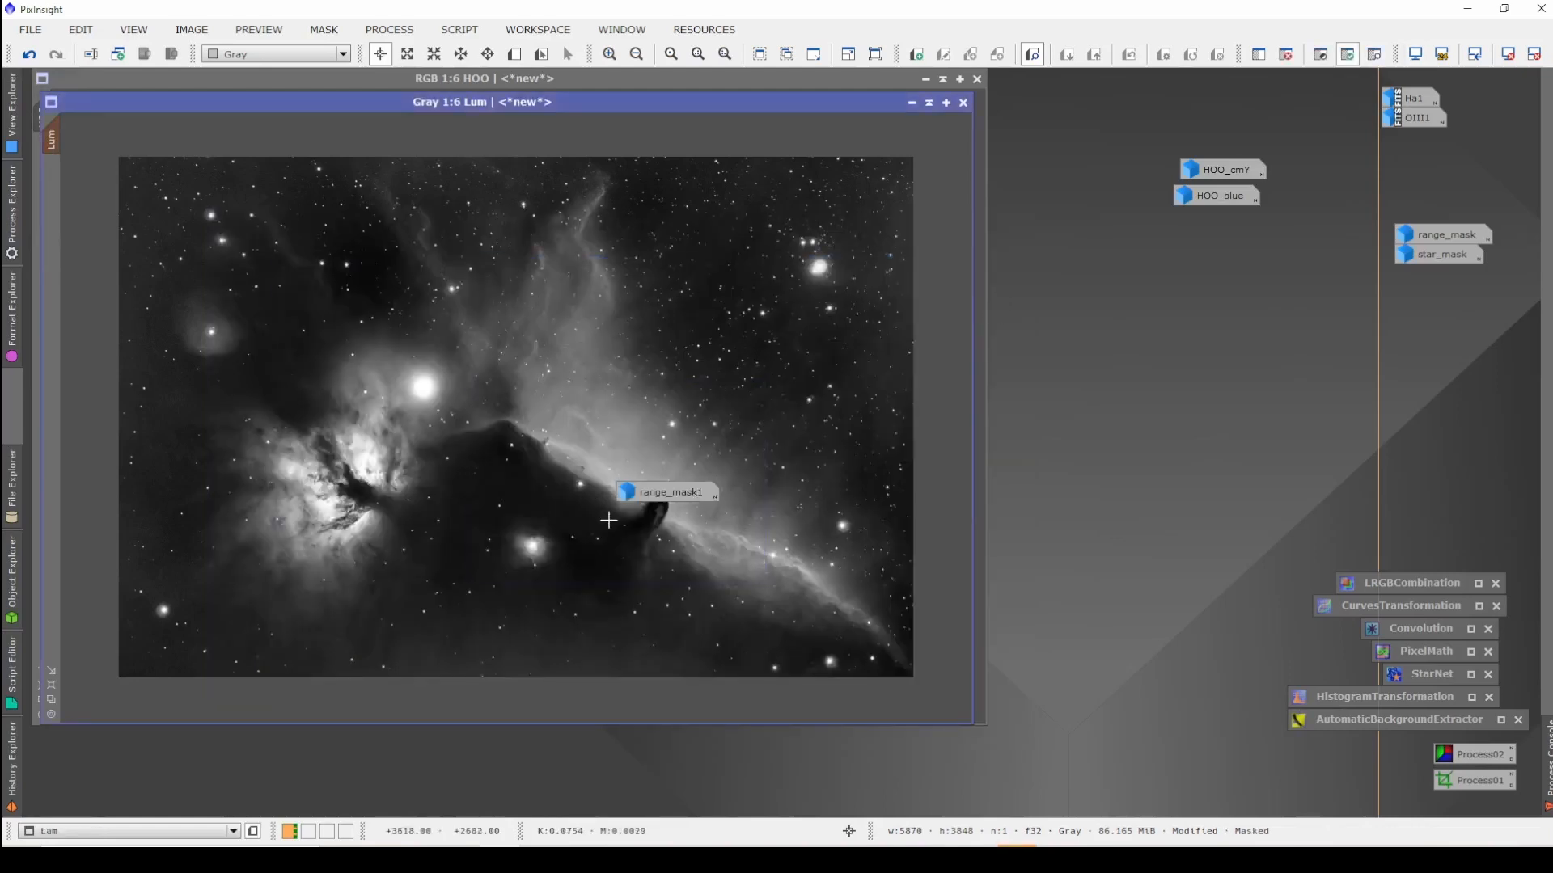
left_click_drag(663, 493, 1182, 405)
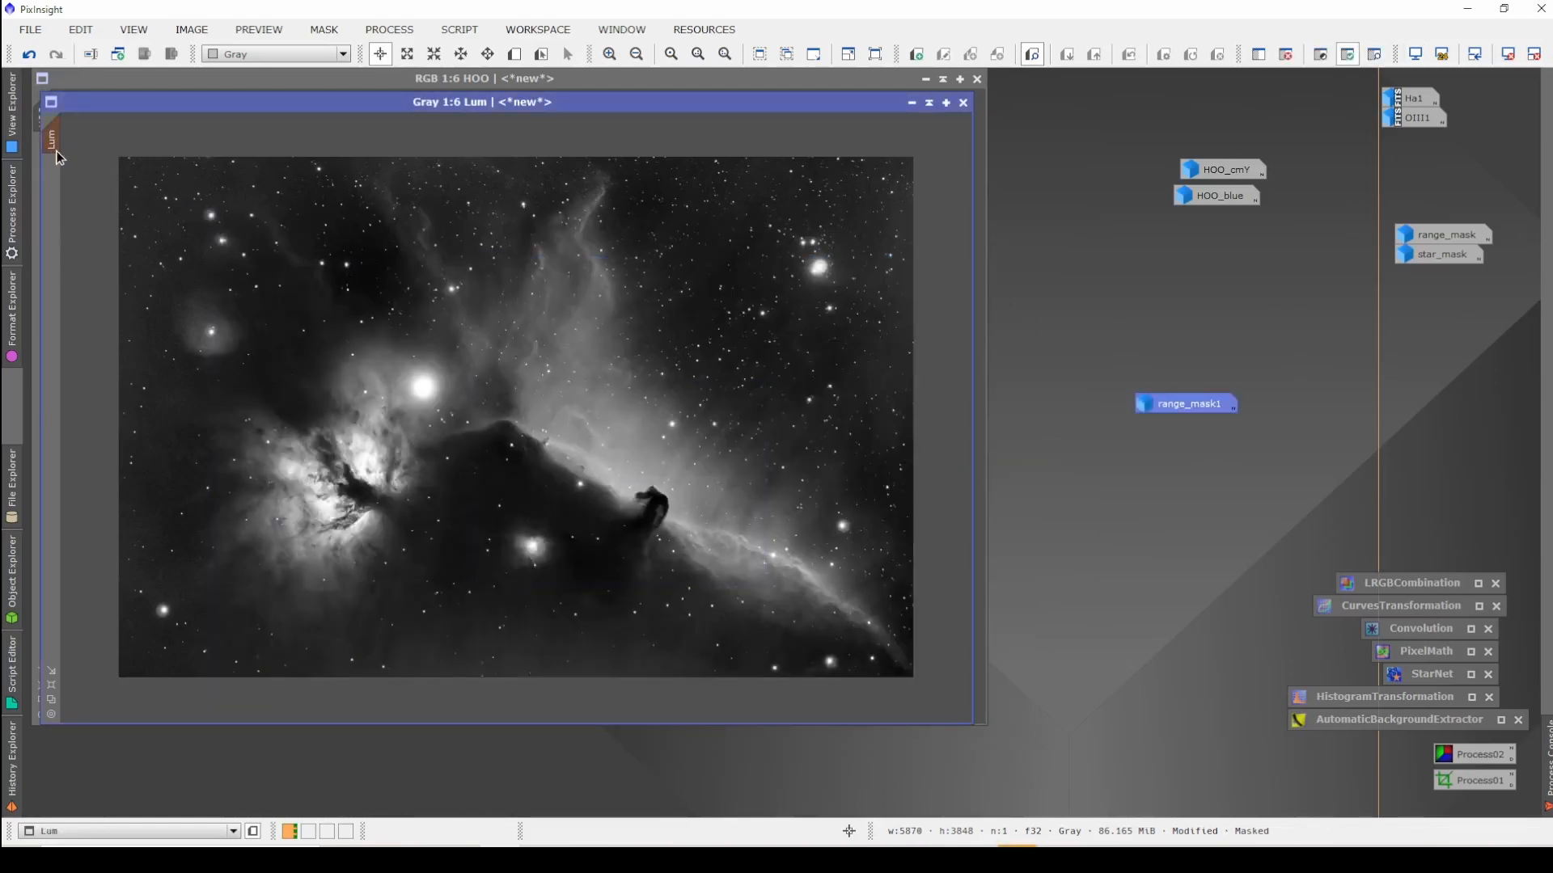
Step: Open CurvesTransformation on the combined RGB/K channel with a real-time preview of the masked Lum
mouse_move(53, 154)
double_click(1409, 608)
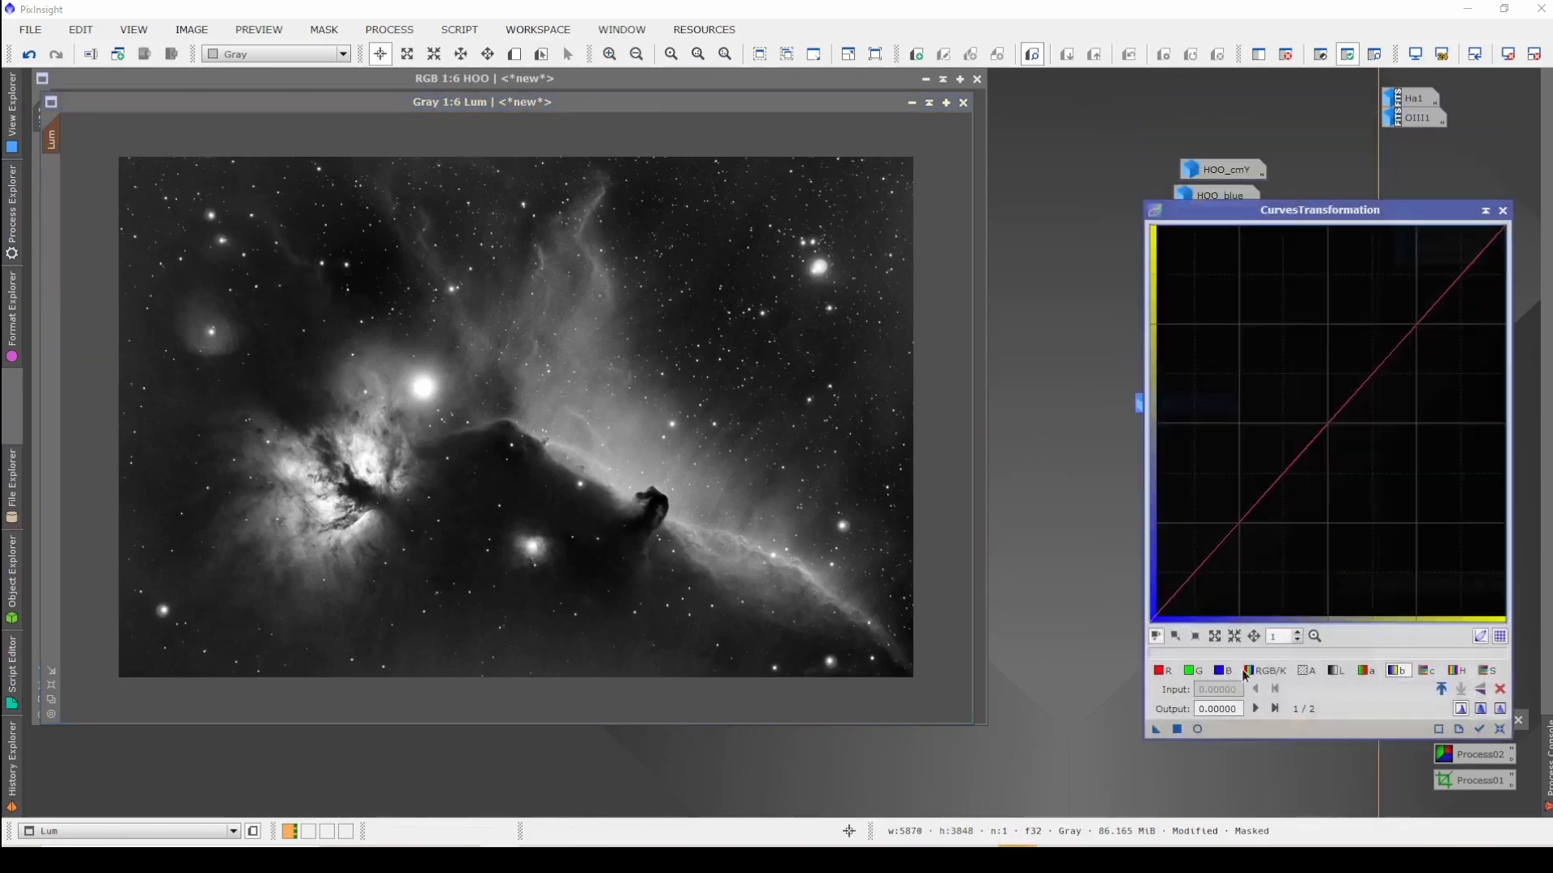
left_click(1198, 730)
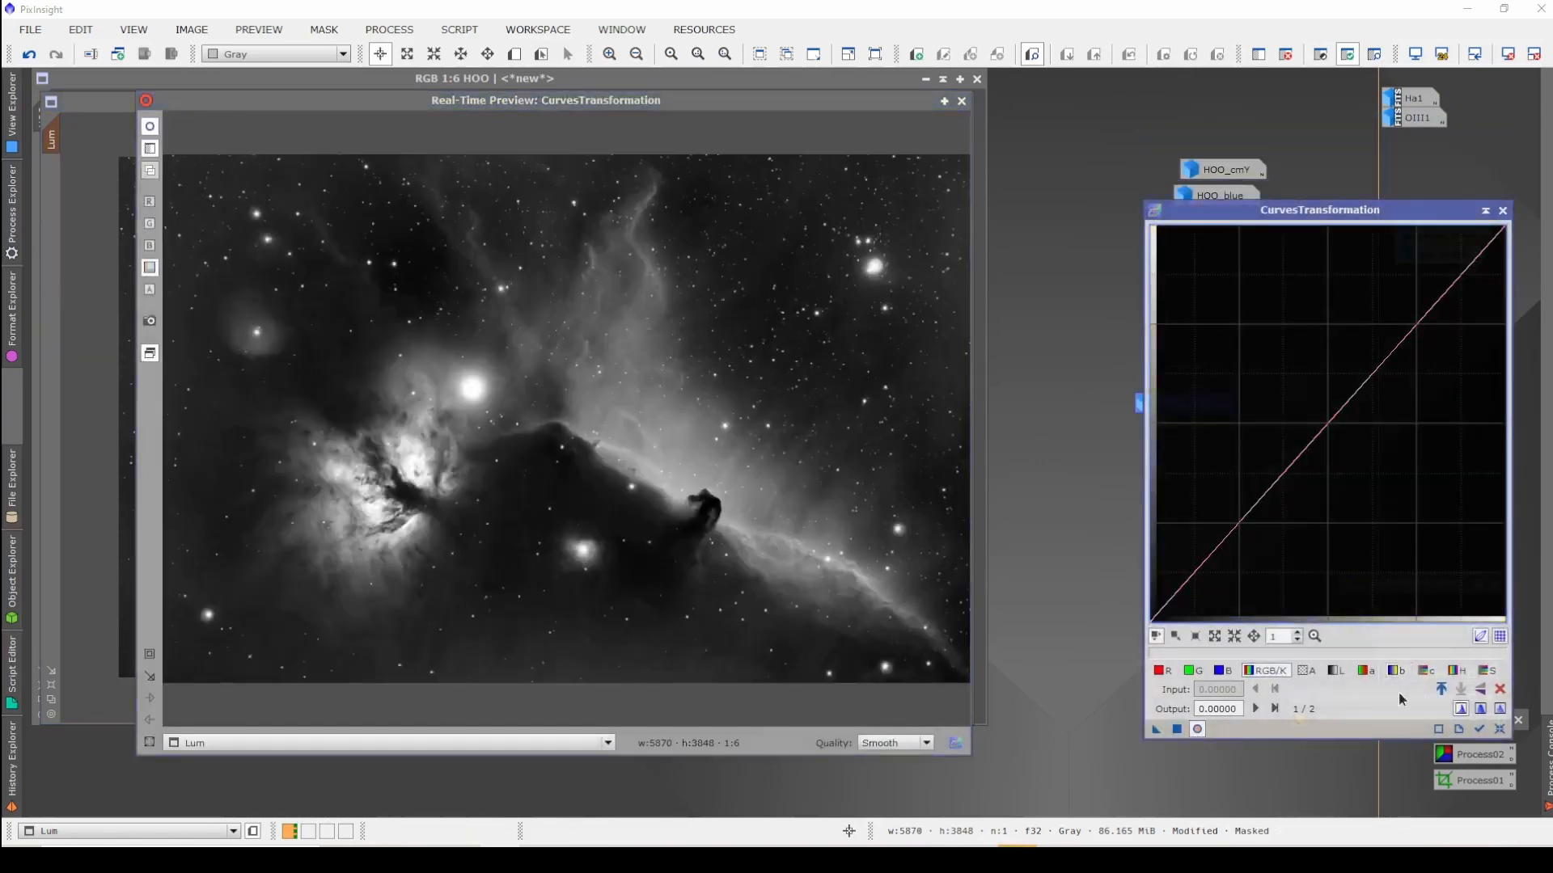
Step: Try a steep lightness curve on the masked Lum and reset the curve
left_click(1336, 671)
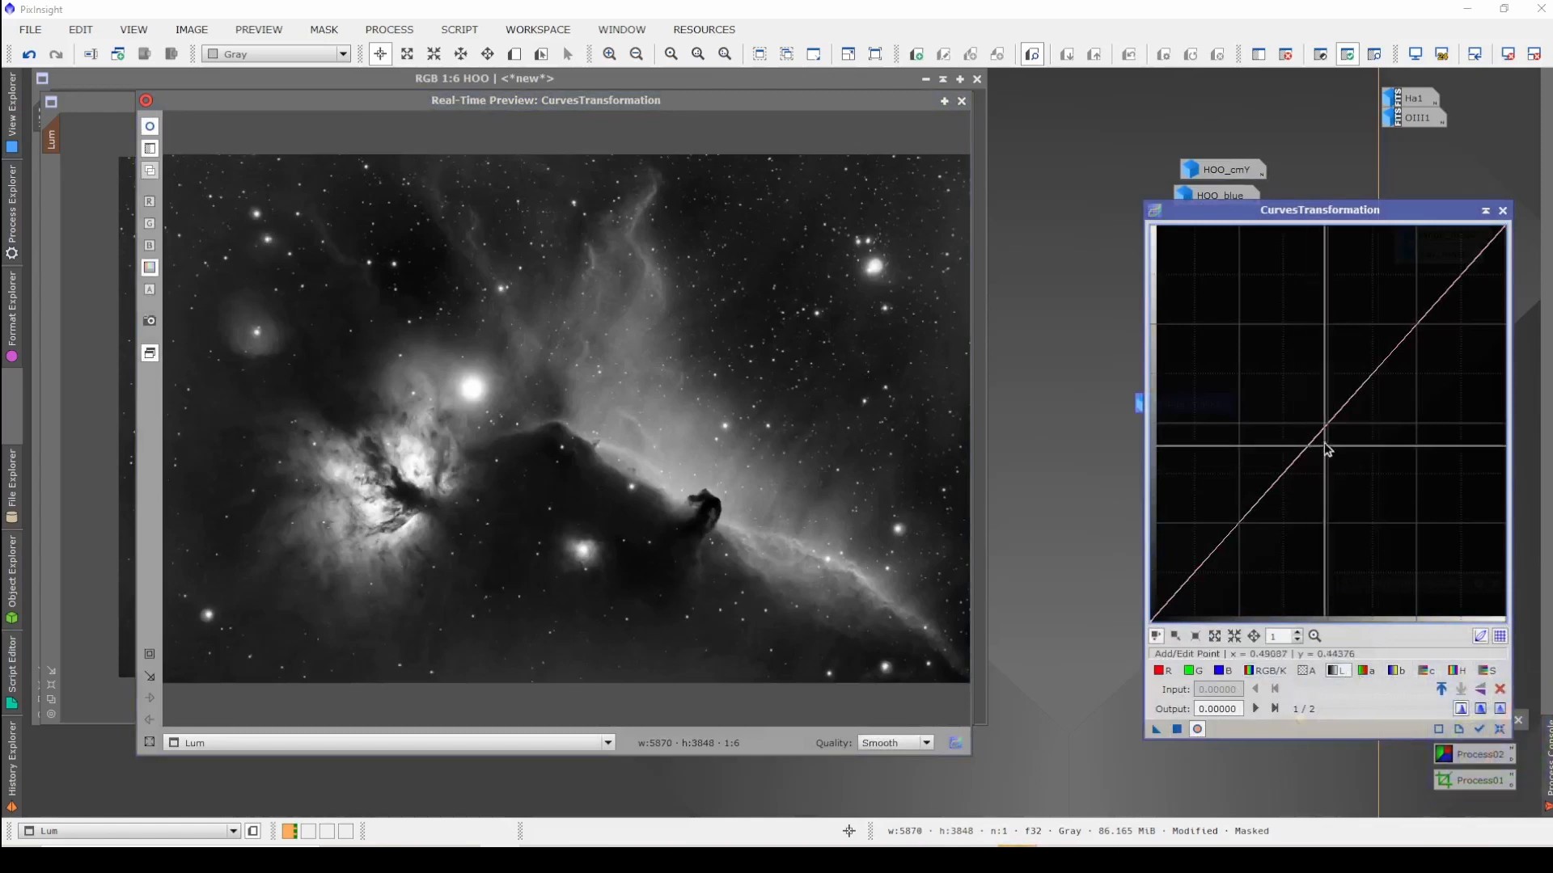
left_click_drag(1331, 446, 1174, 284)
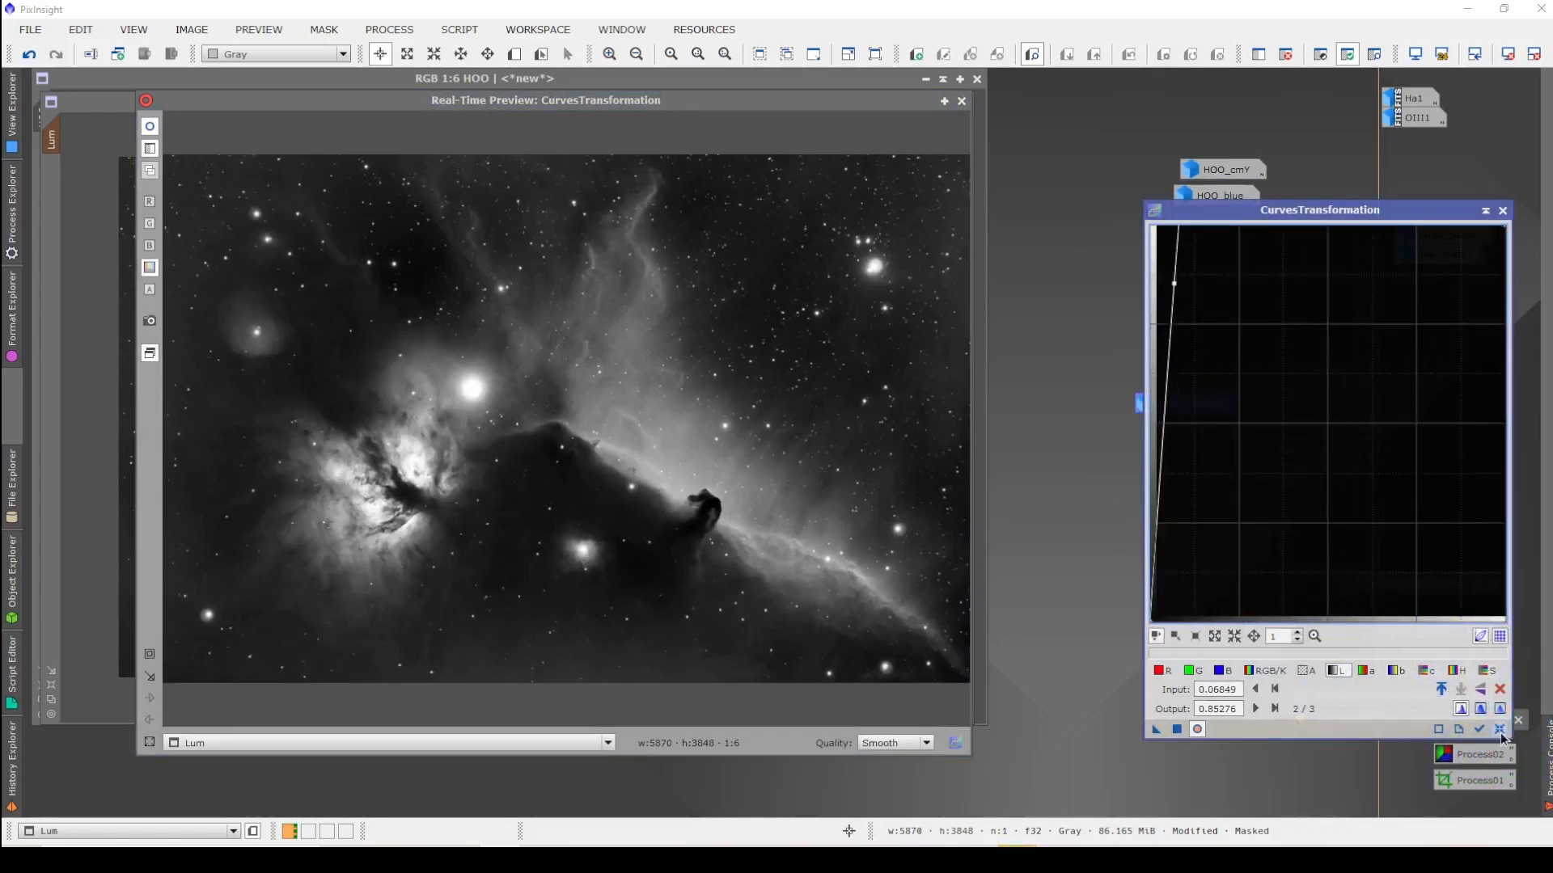
left_click(1500, 729)
Step: Darken Lum through its mask with an RGB/K curve point at input 0.548 and output 0.280, and put CurvesTransformation away
left_click(1276, 679)
mouse_move(1317, 503)
left_mouse_down()
mouse_move(1358, 542)
mouse_move(1347, 509)
left_mouse_up()
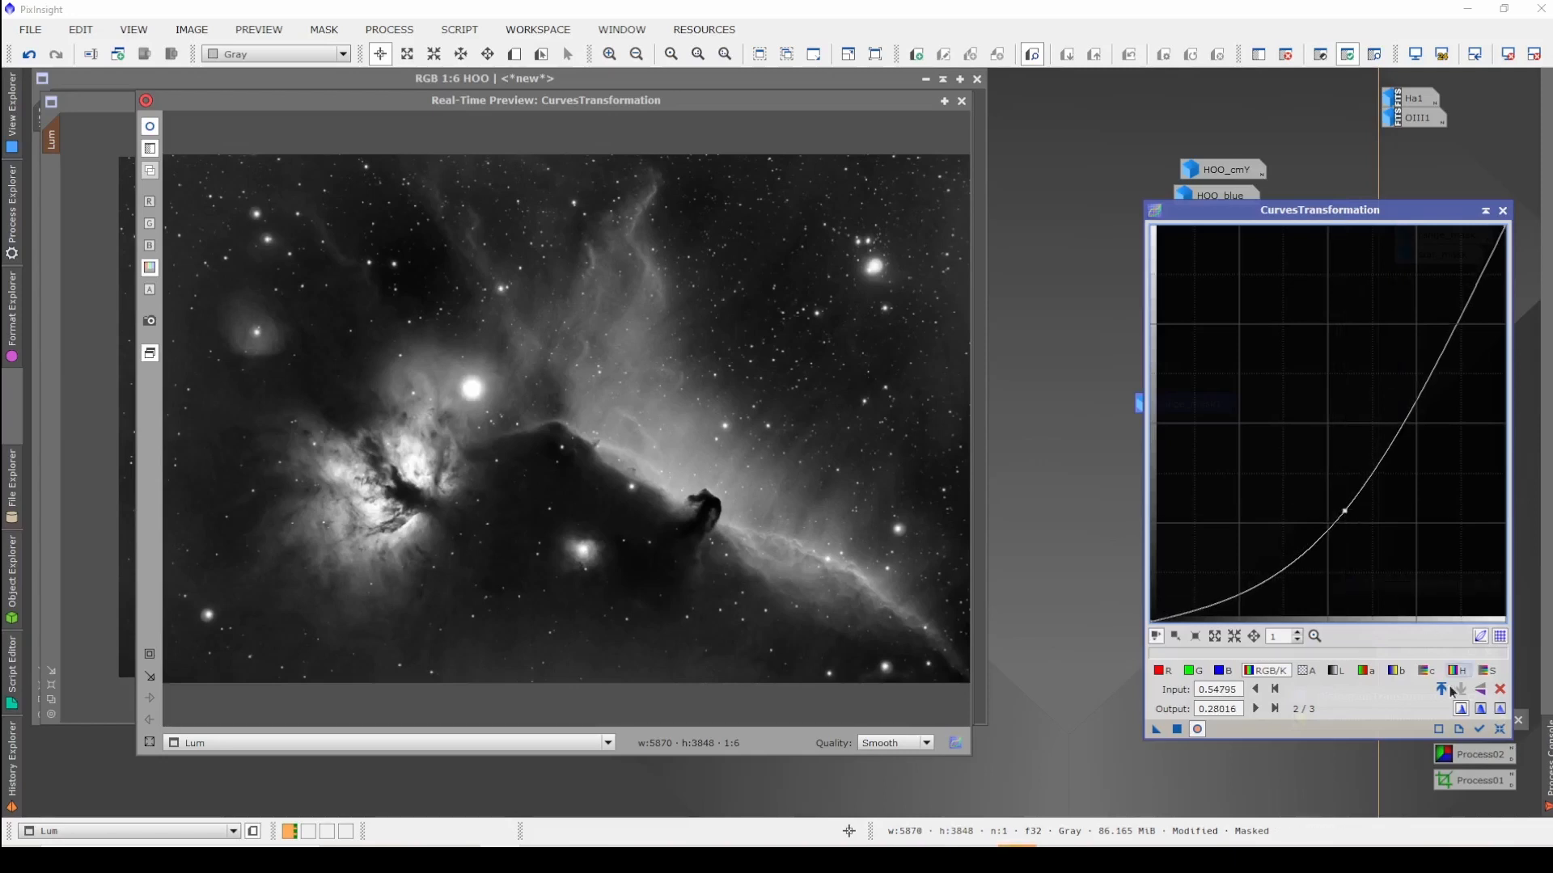
left_click(1177, 729)
left_click(1499, 729)
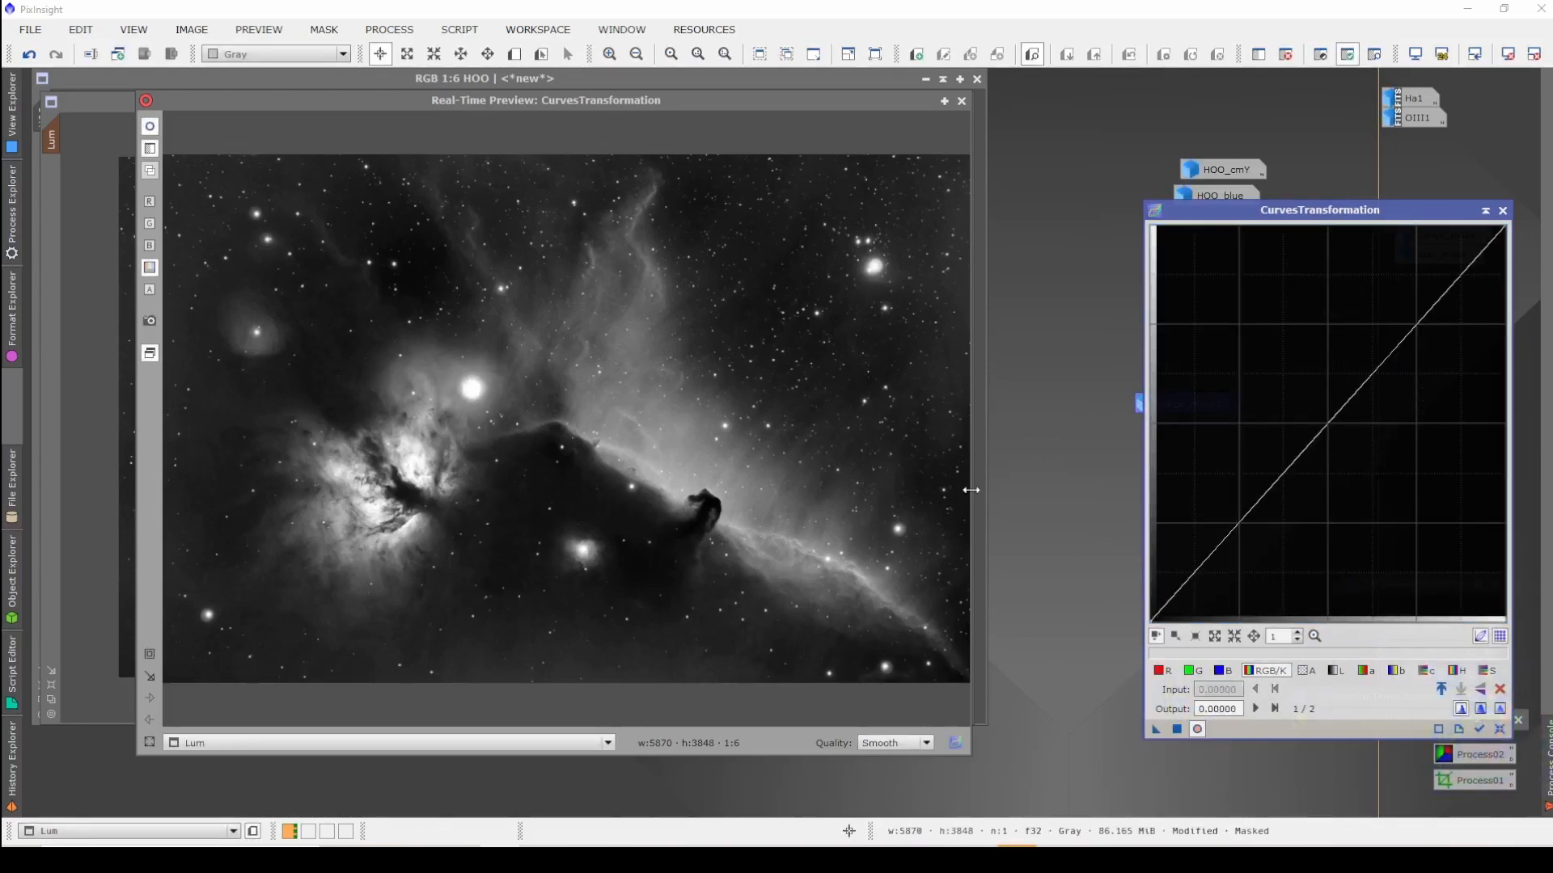
left_click(1503, 211)
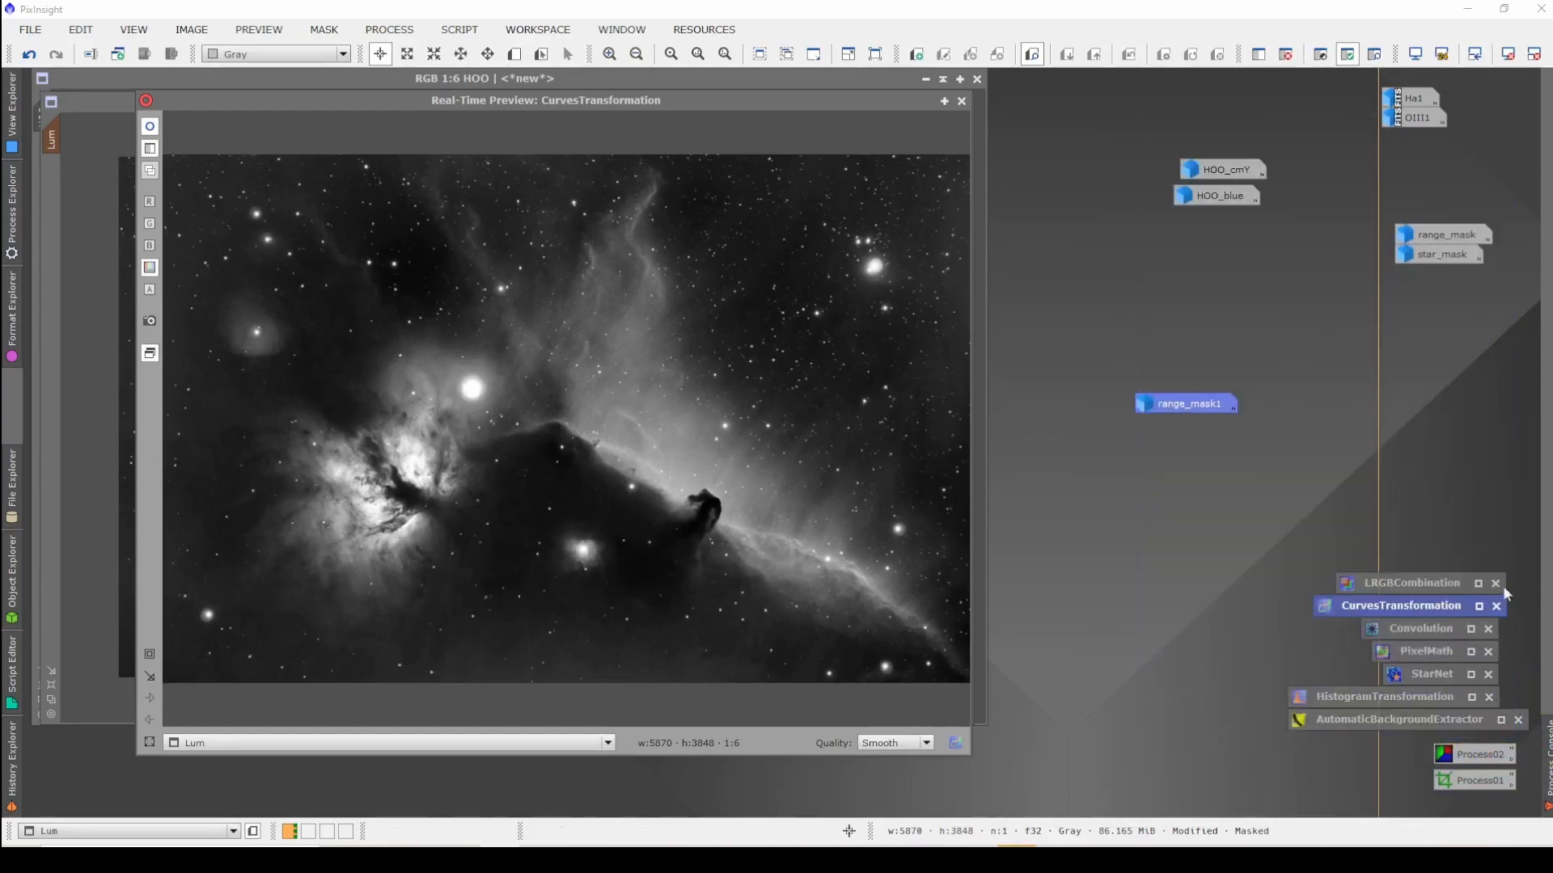
Step: Try a darker midtones setting on the masked Lum with HistogramTransformation, reset it and collapse the process
left_click(1412, 700)
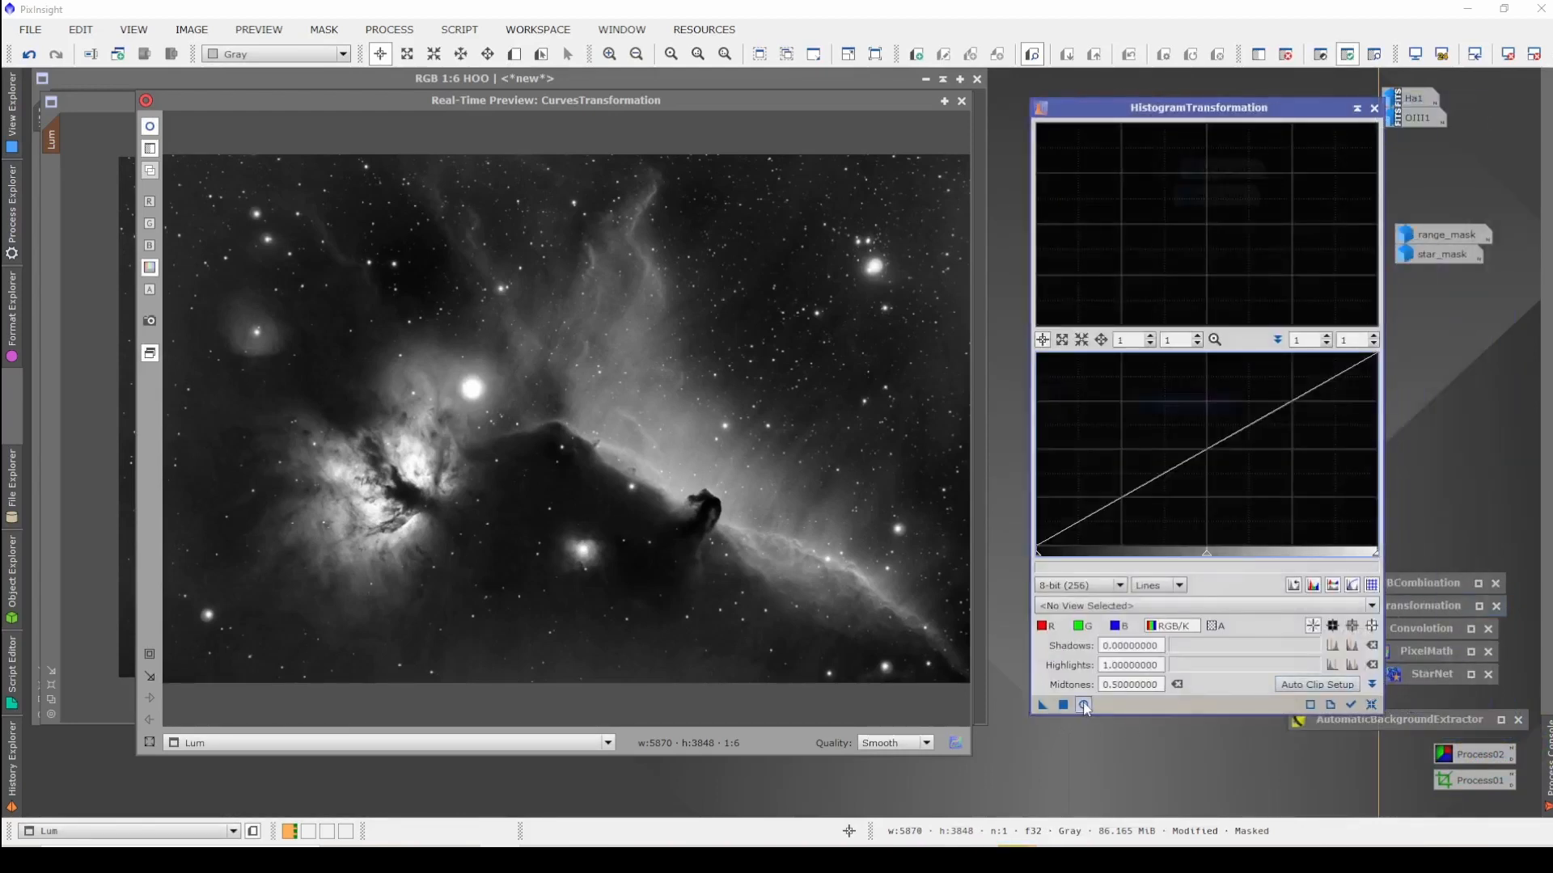
left_click(1371, 705)
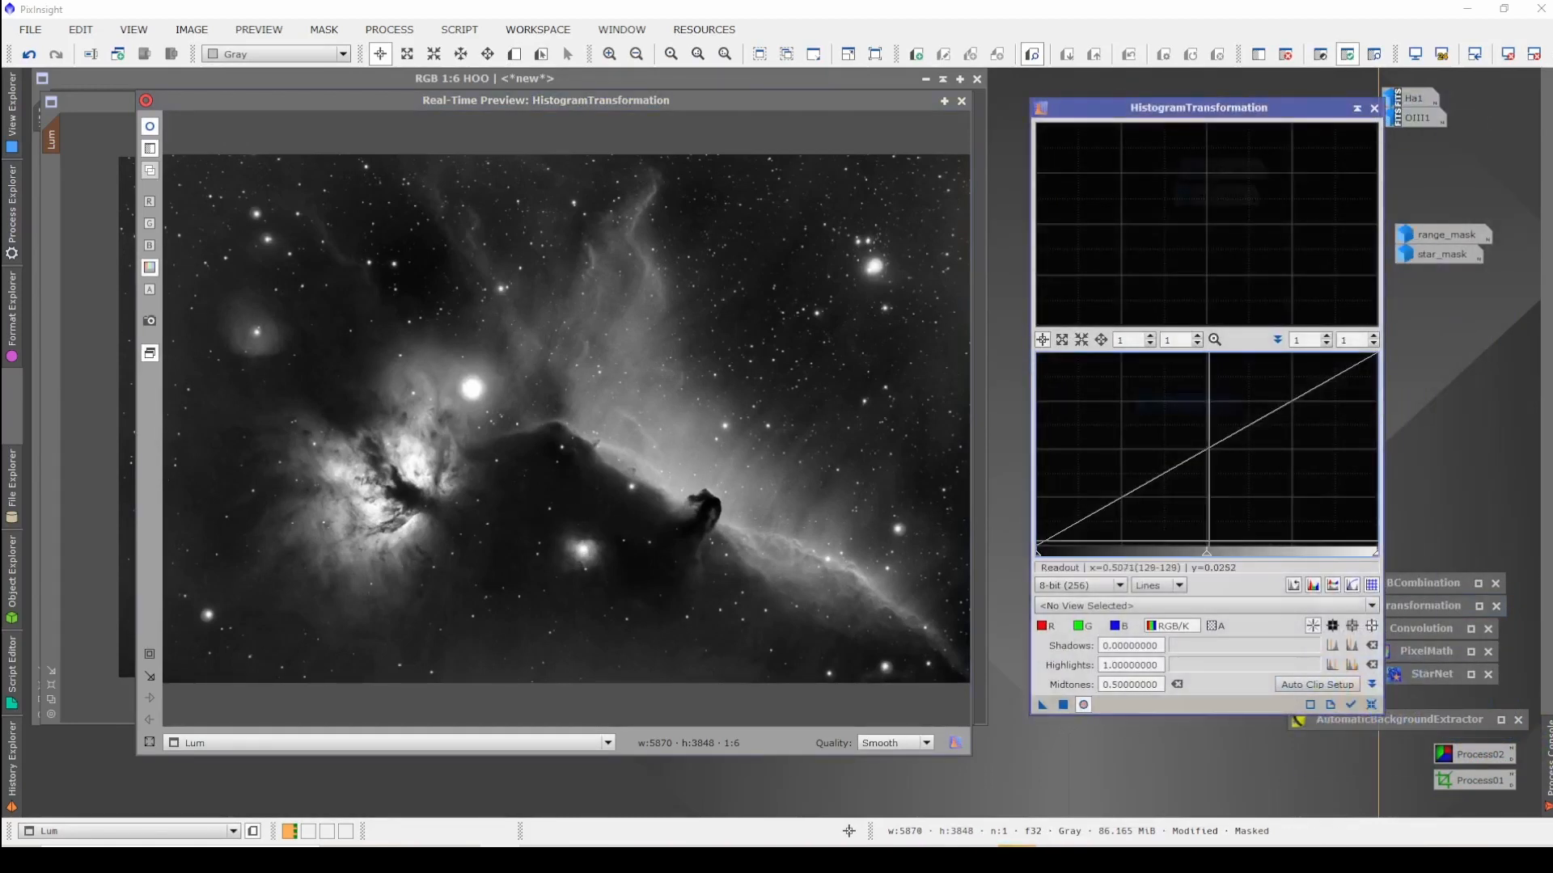
left_click(1339, 685)
left_click(908, 467)
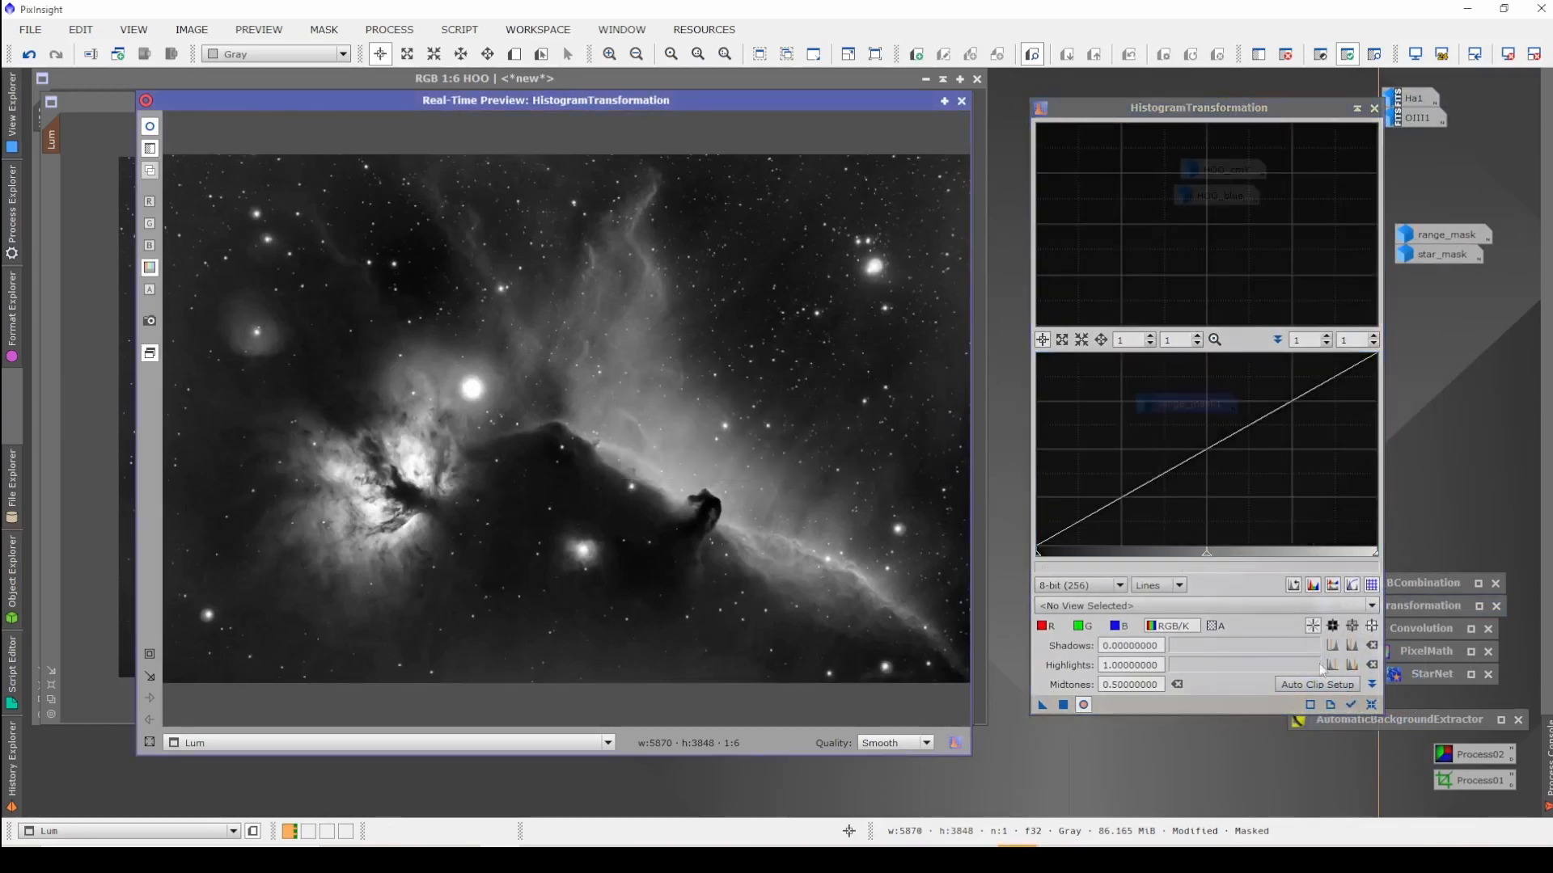
left_click(1351, 705)
left_click_drag(1207, 557, 1289, 530)
left_click(1372, 705)
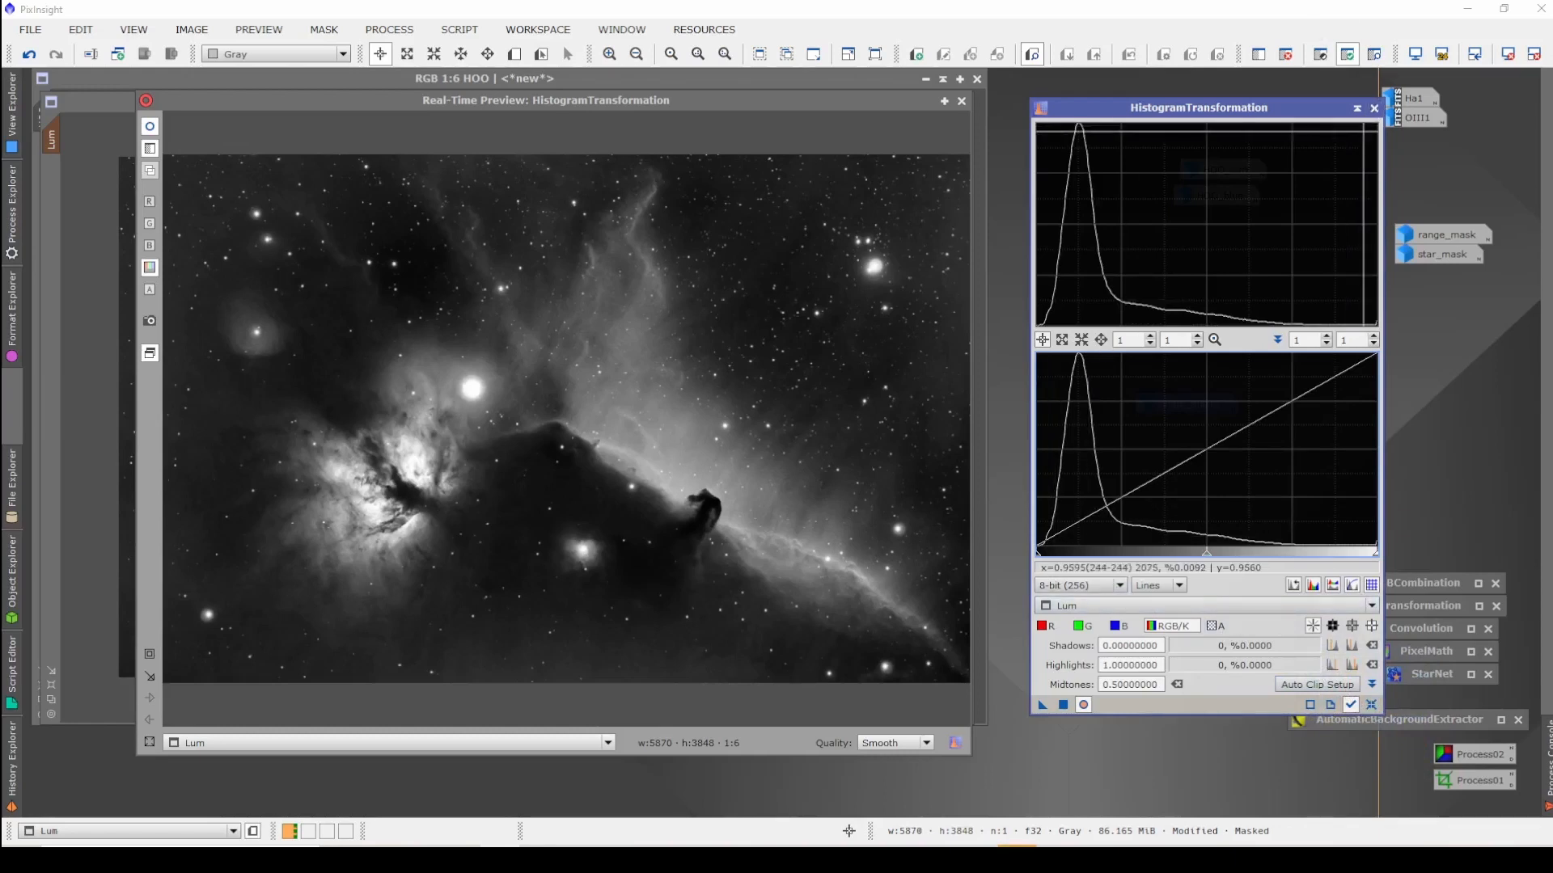
left_click(1357, 109)
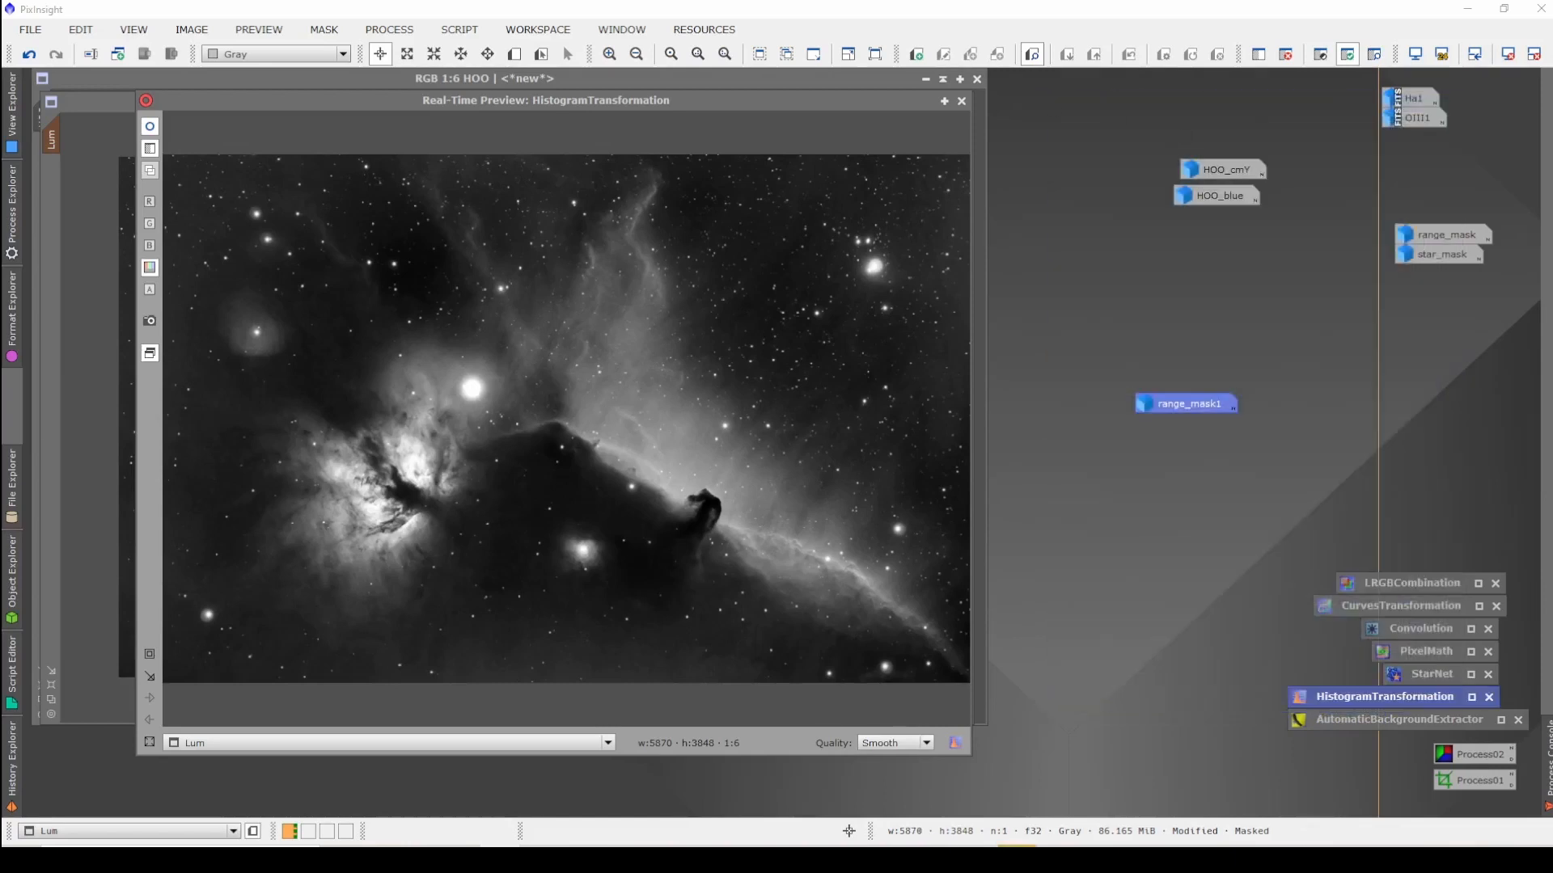
Step: Remove the mask from Lum, minimise Lum, and park range_mask1 with the other masks
left_click(962, 102)
right_click(612, 273)
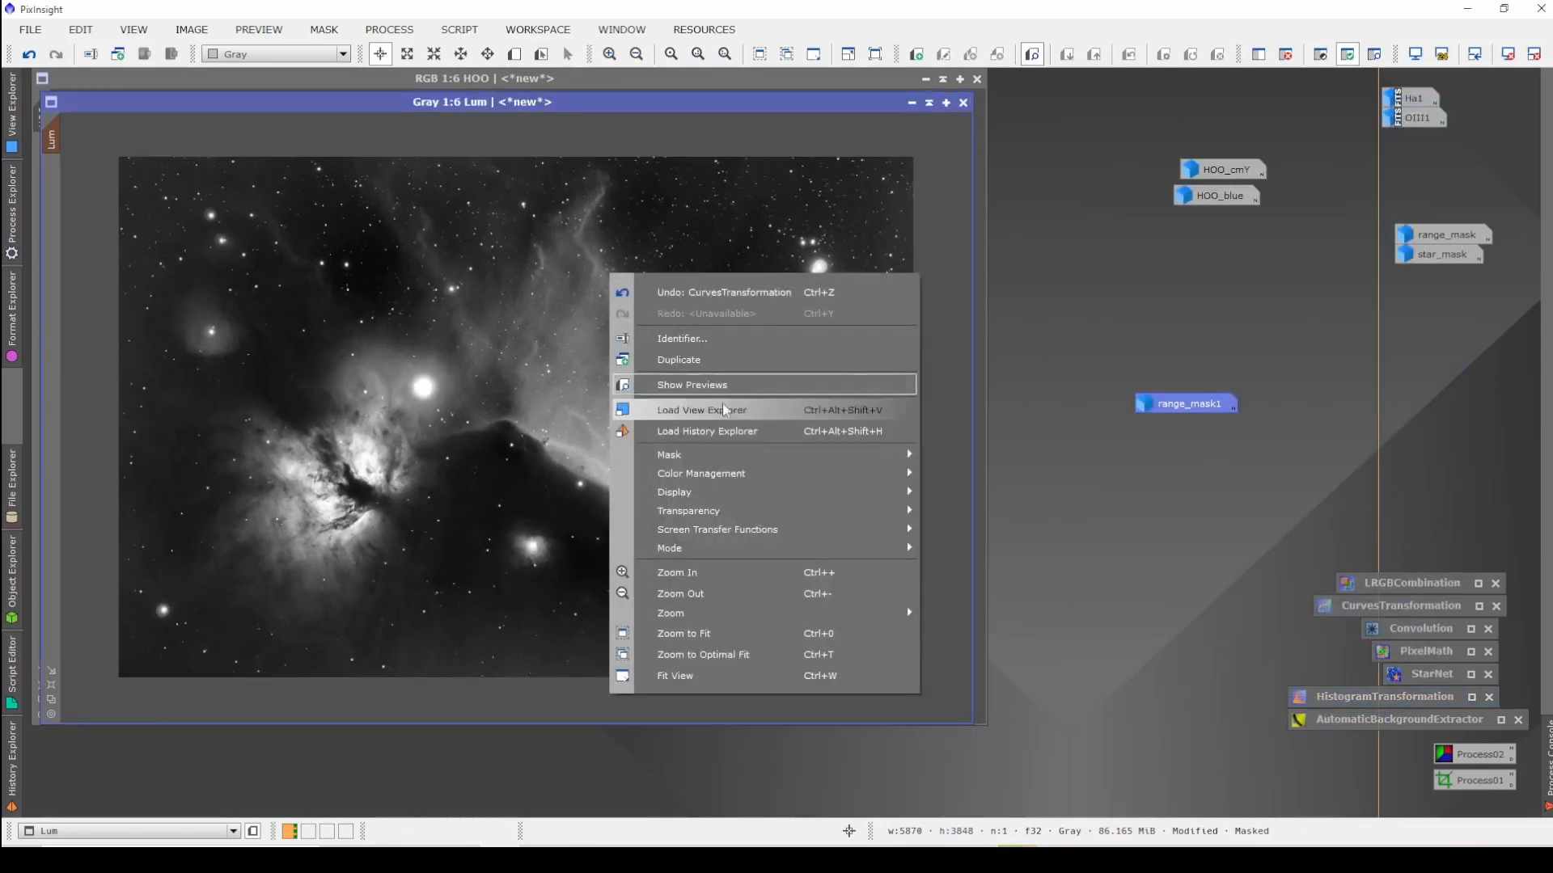
mouse_move(730, 450)
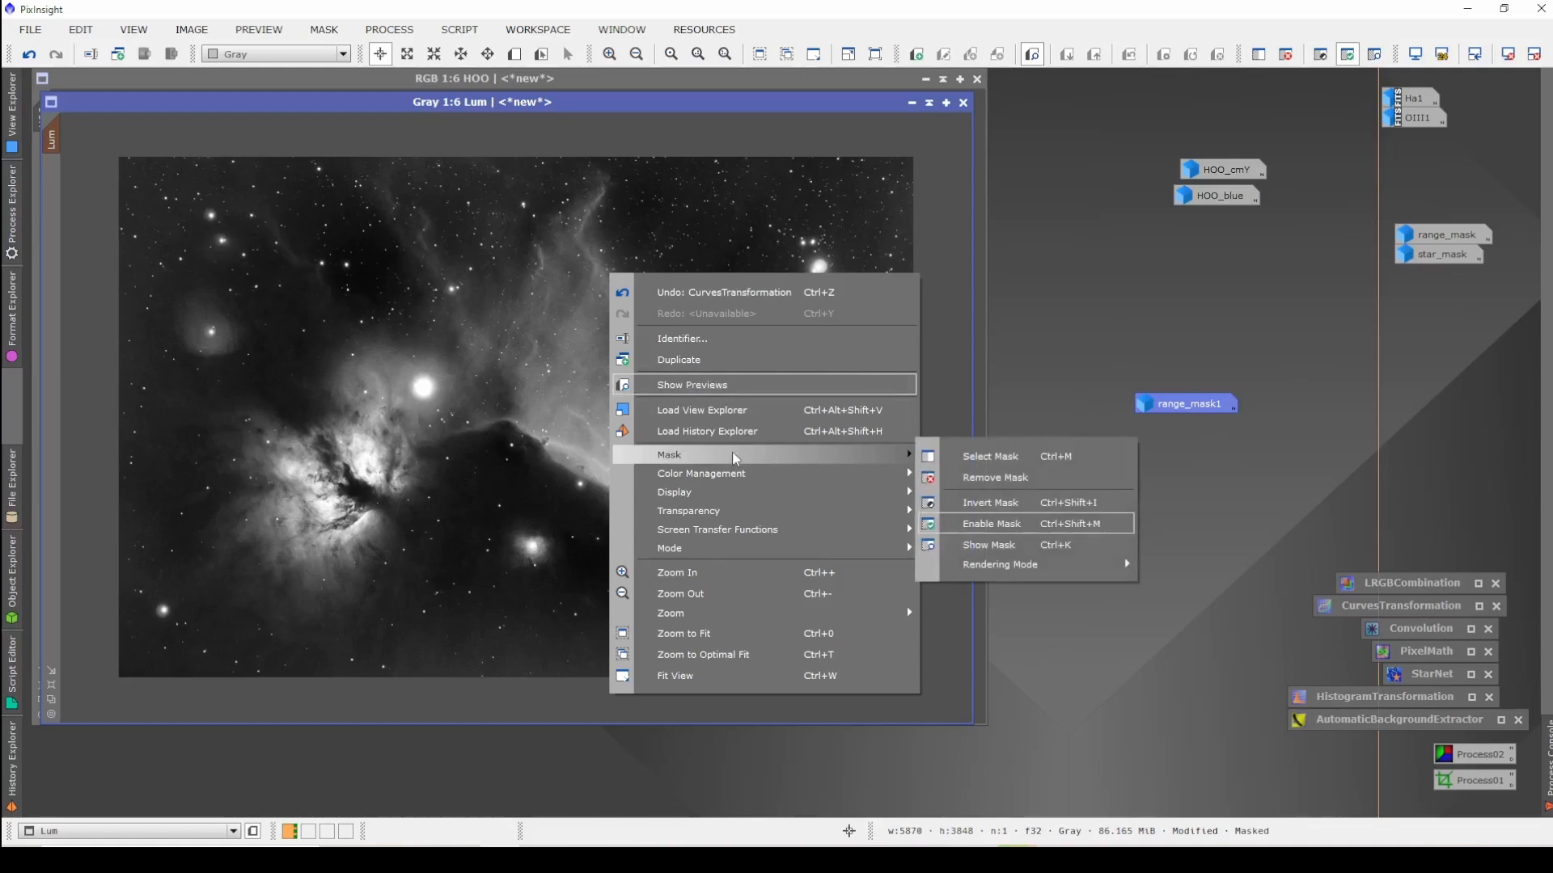
left_click(1010, 489)
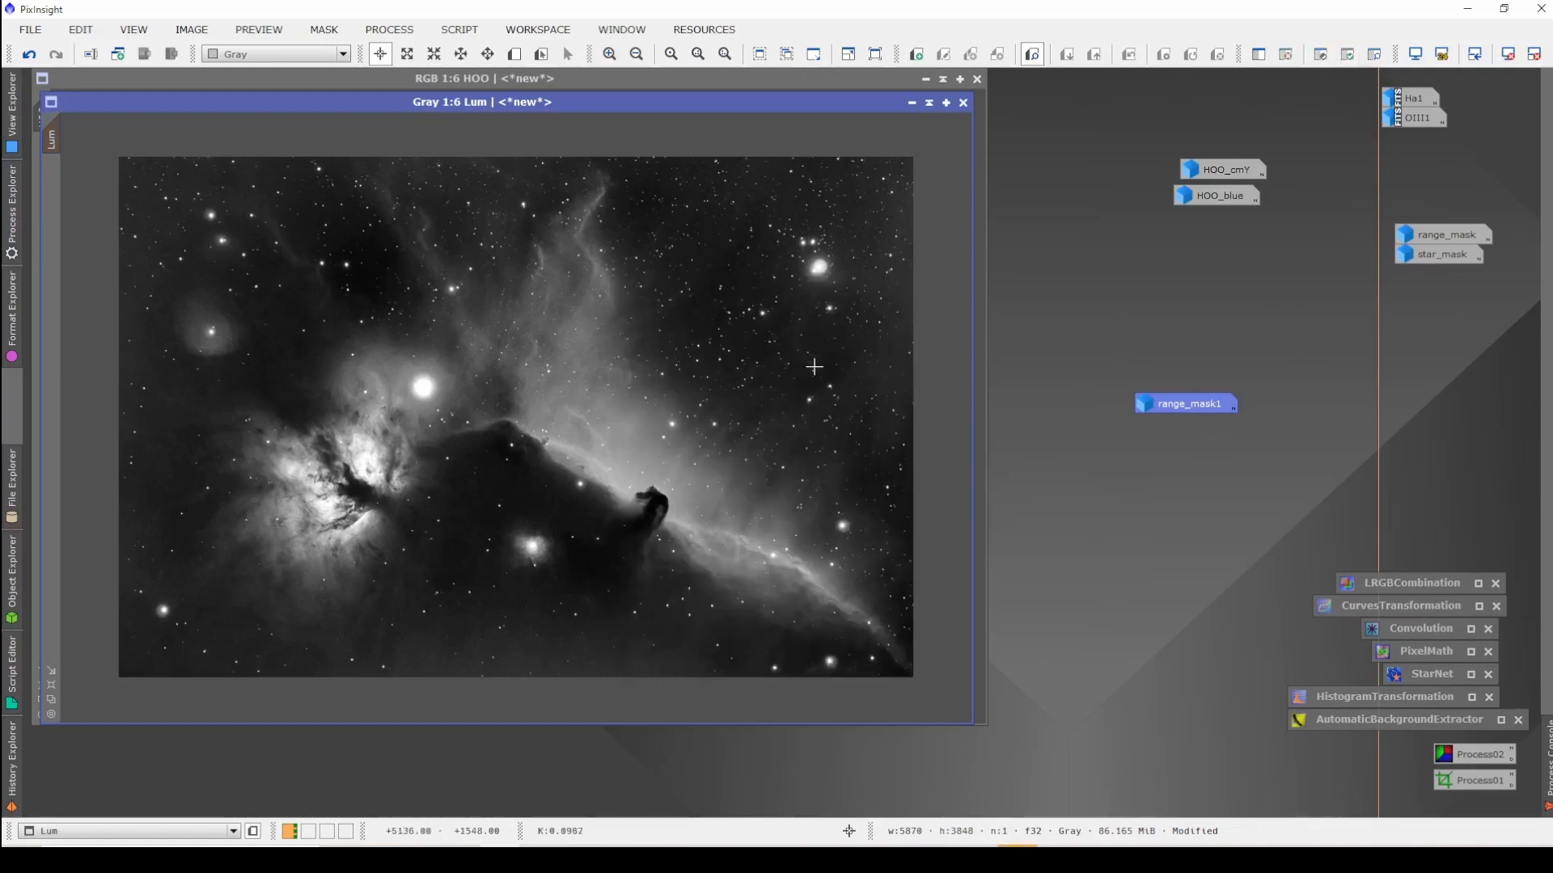
left_click(912, 102)
left_click_drag(1146, 411, 1428, 284)
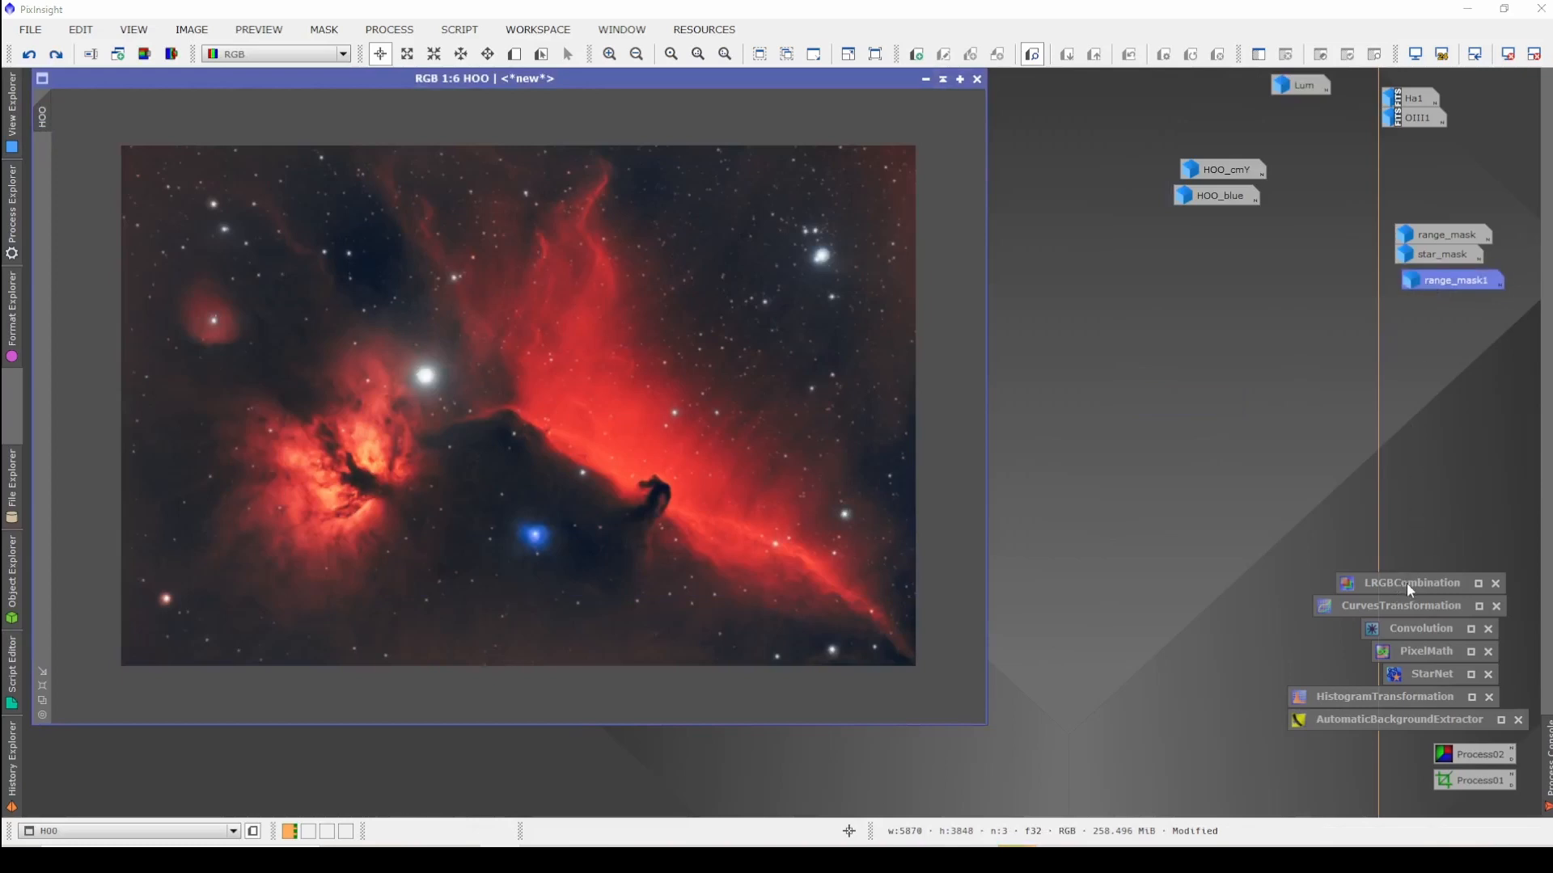
Step: Apply LRGBCombination to HOO with the adjusted Lum as its luminance, keeping the existing transfer settings
double_click(1405, 584)
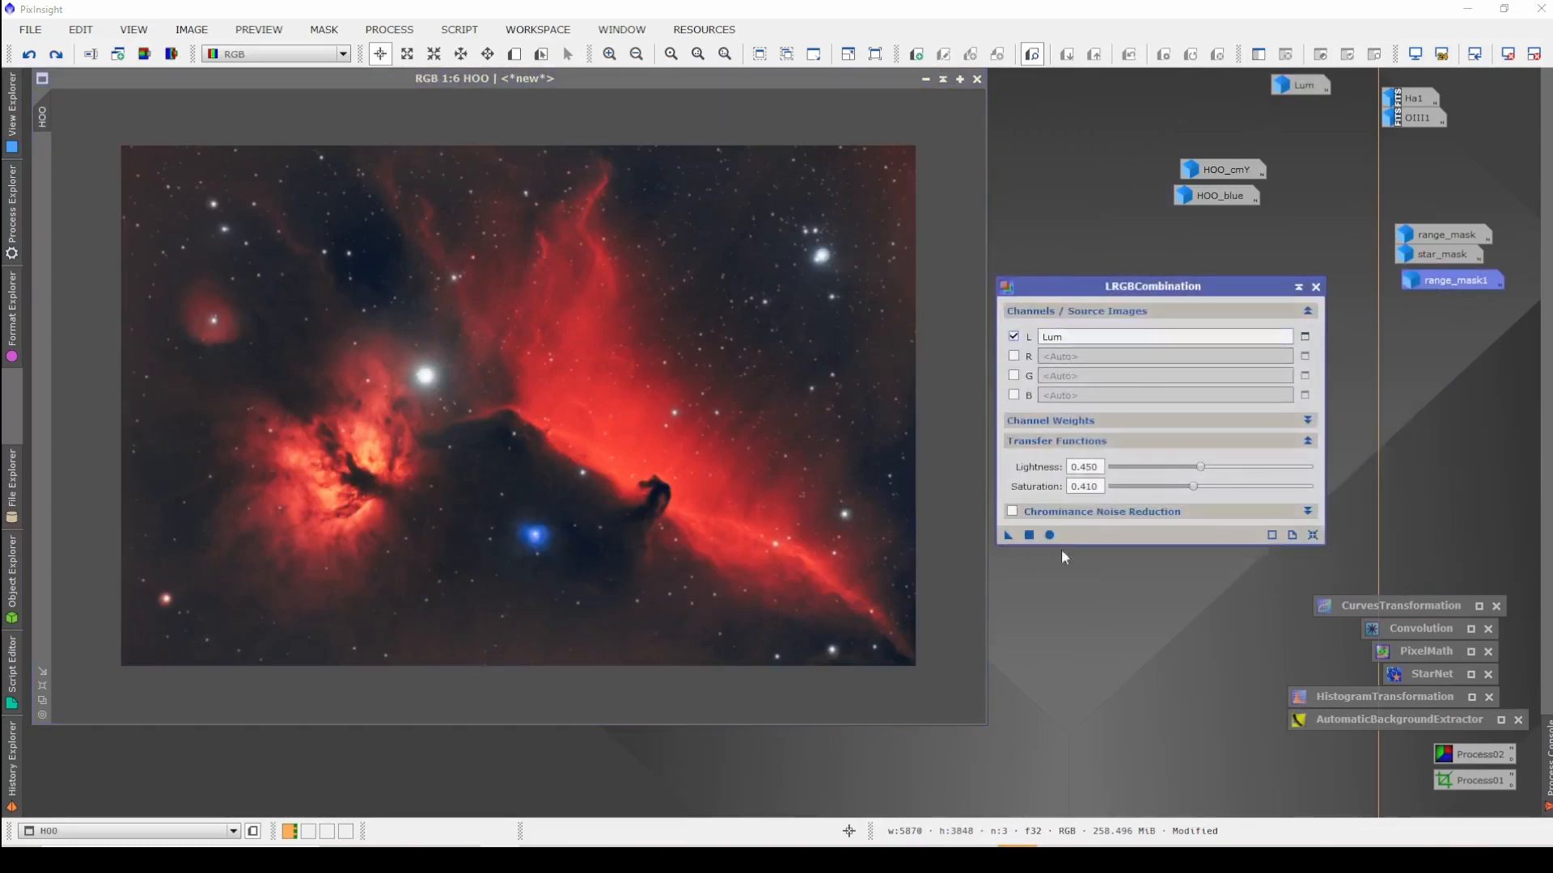
left_click(1025, 537)
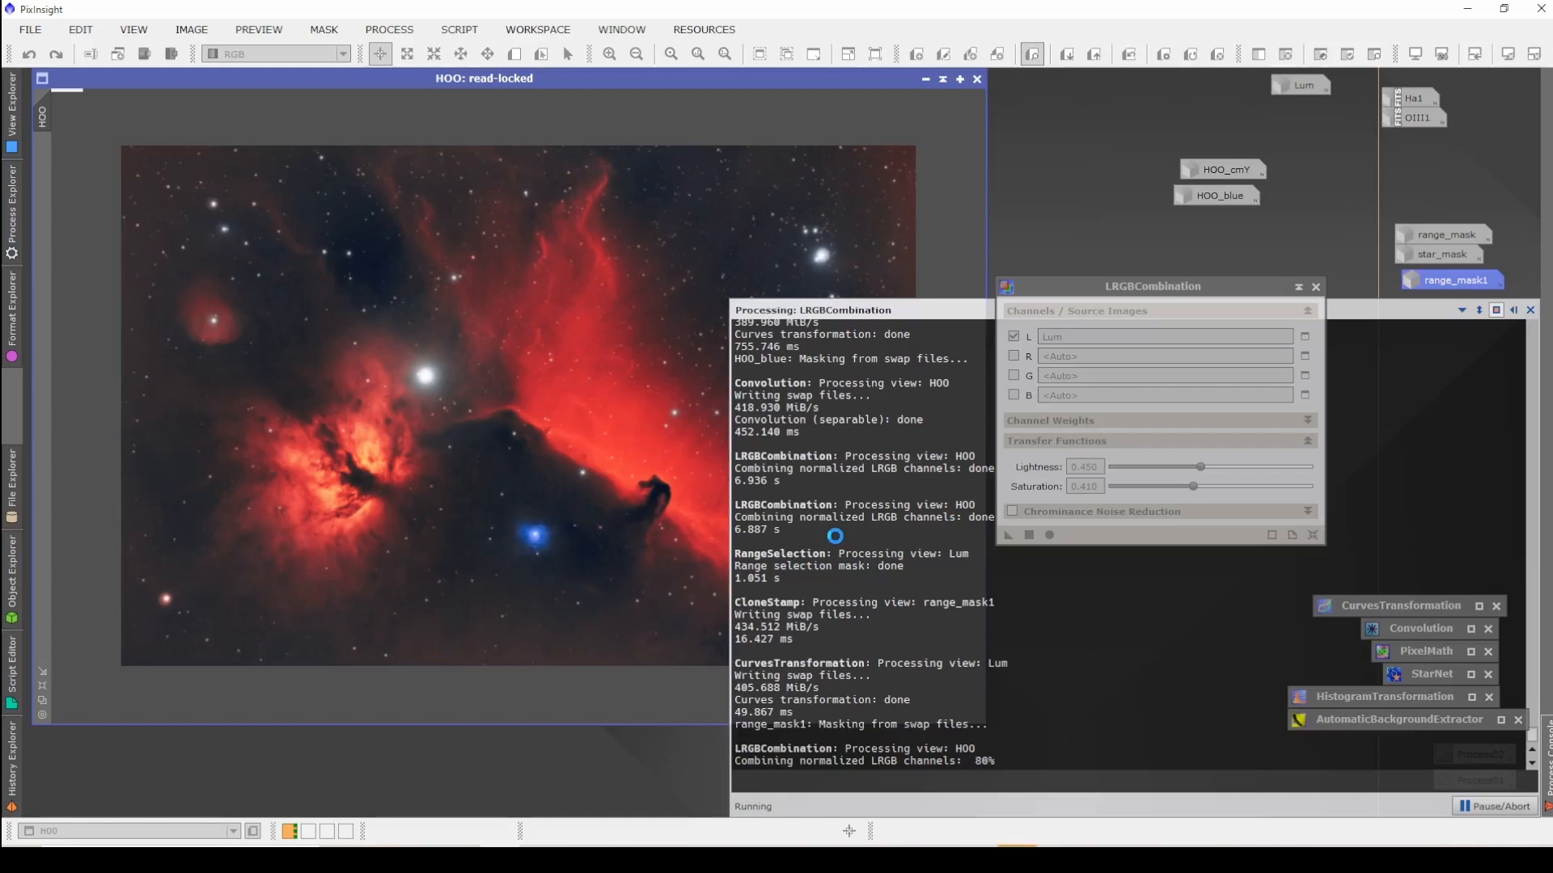
Step: Set LRGBCombination's lightness to 0.470 and saturation to 0.430, retry it on HOO after undoing the previous combination, and undo the retry
left_click_drag(1201, 467, 1207, 466)
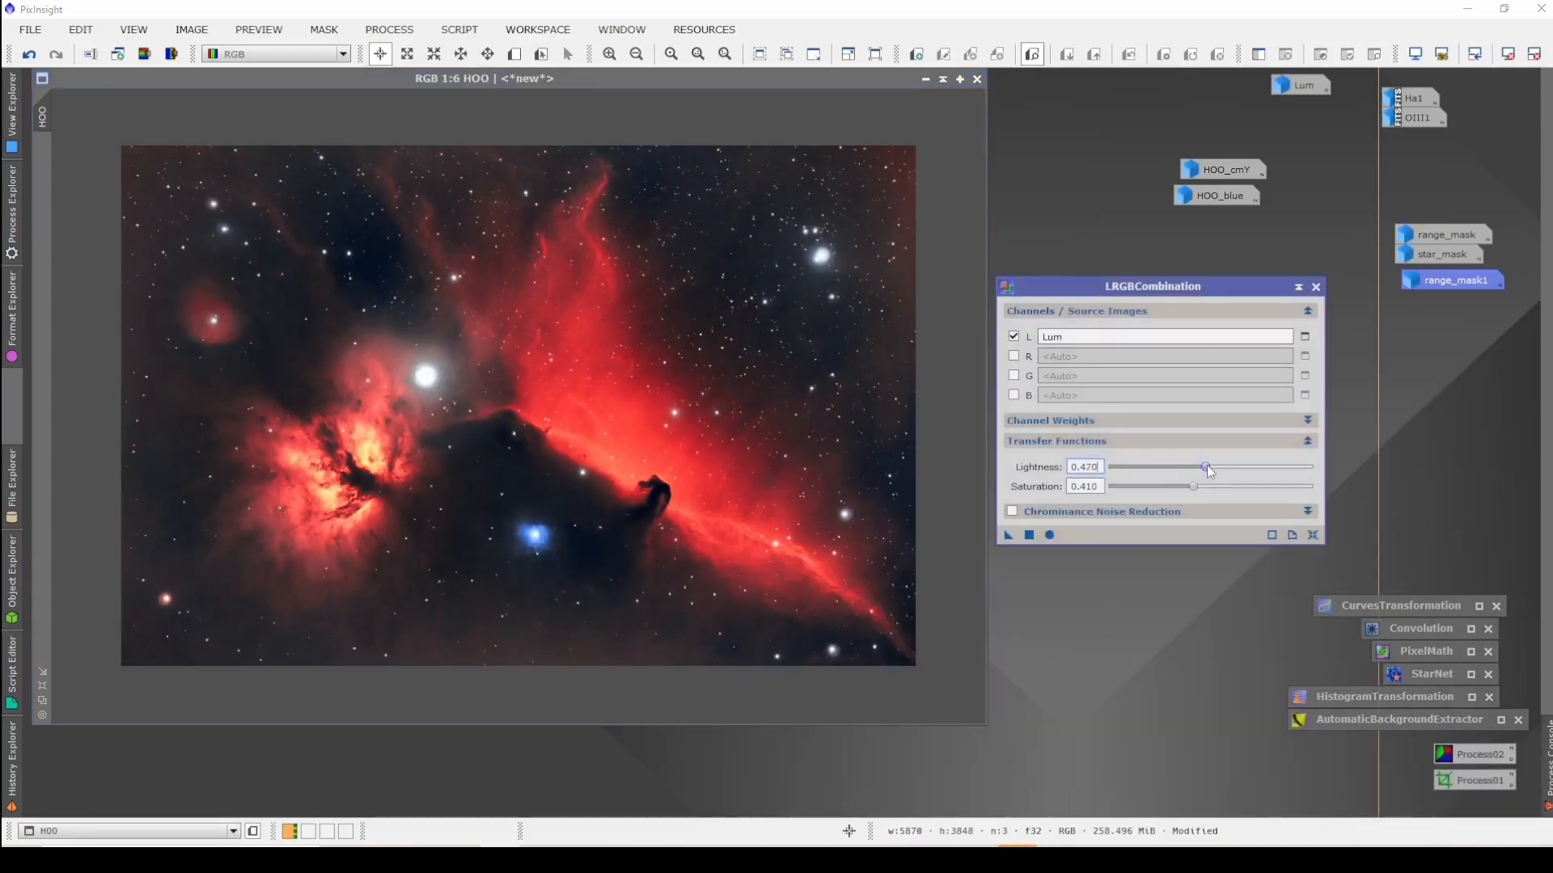
left_click_drag(1187, 489, 1191, 489)
left_click(29, 55)
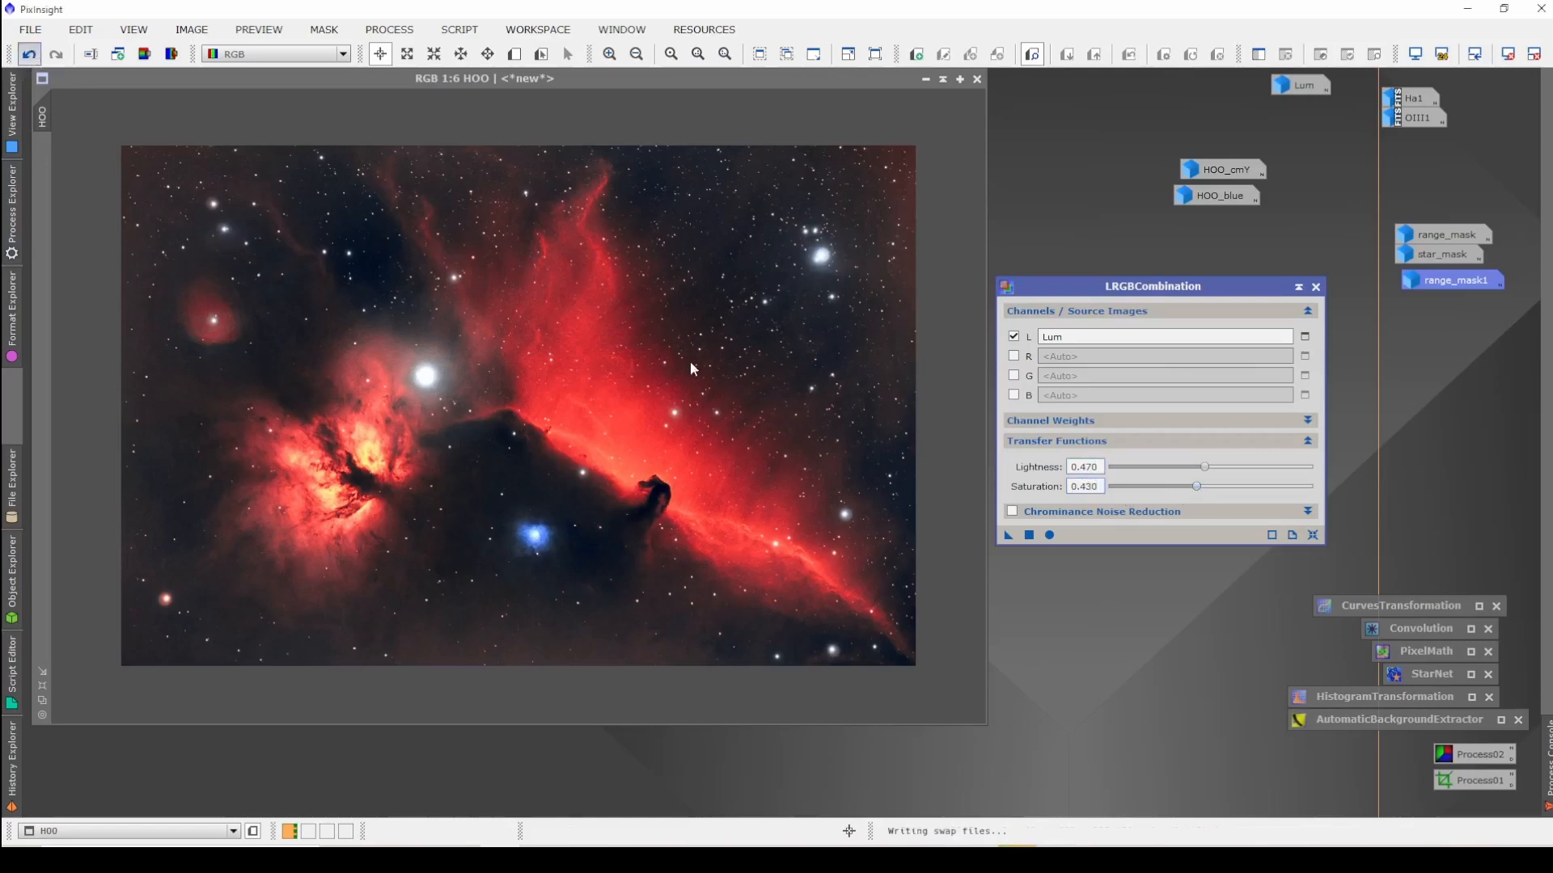
left_click(1028, 536)
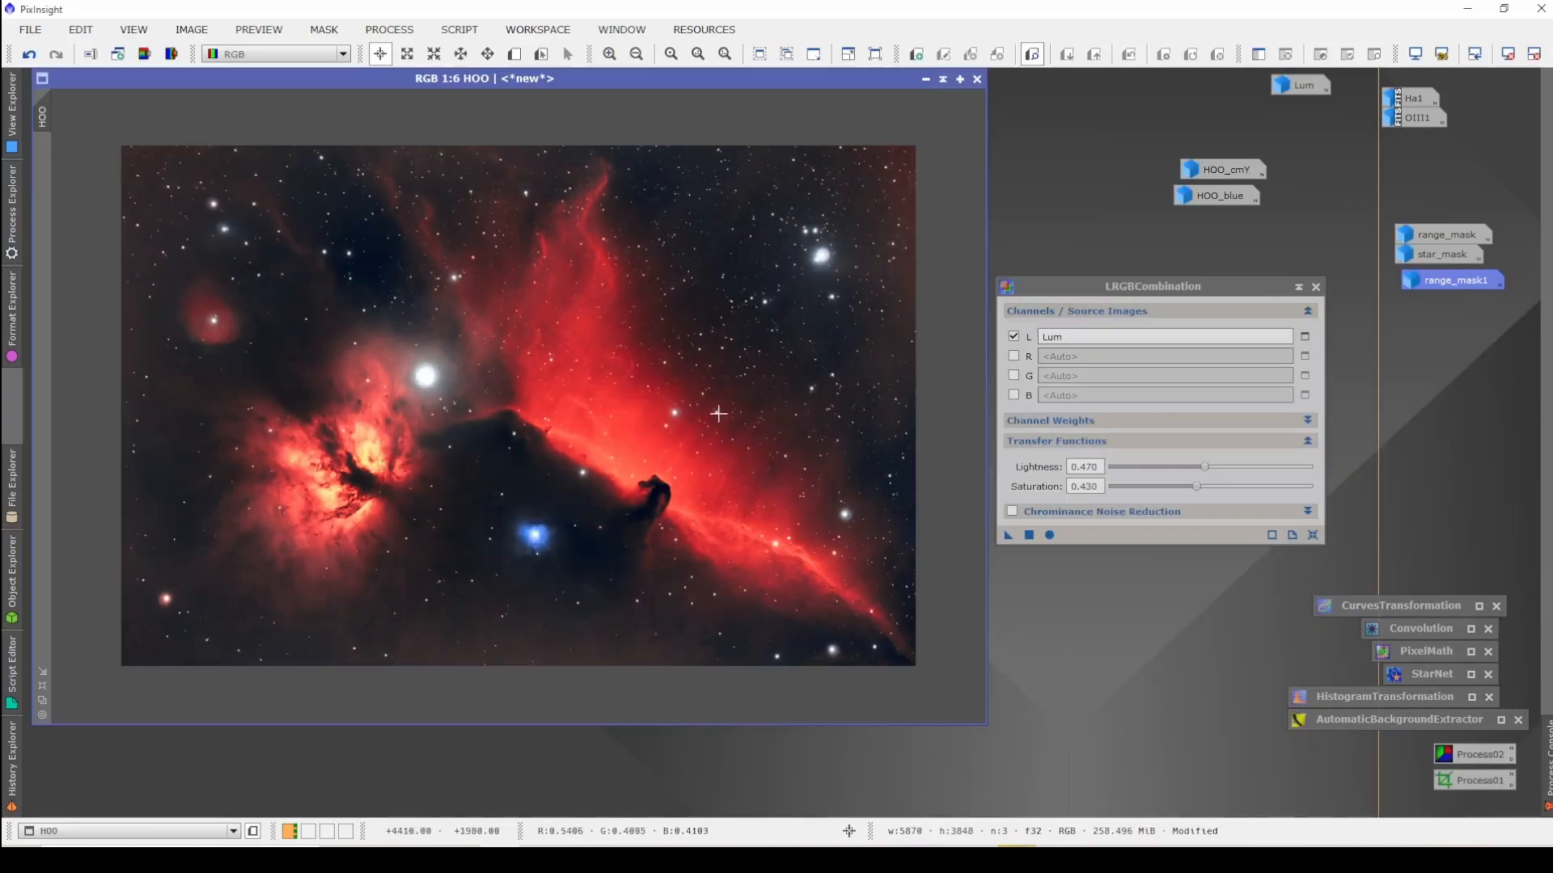
left_click(33, 56)
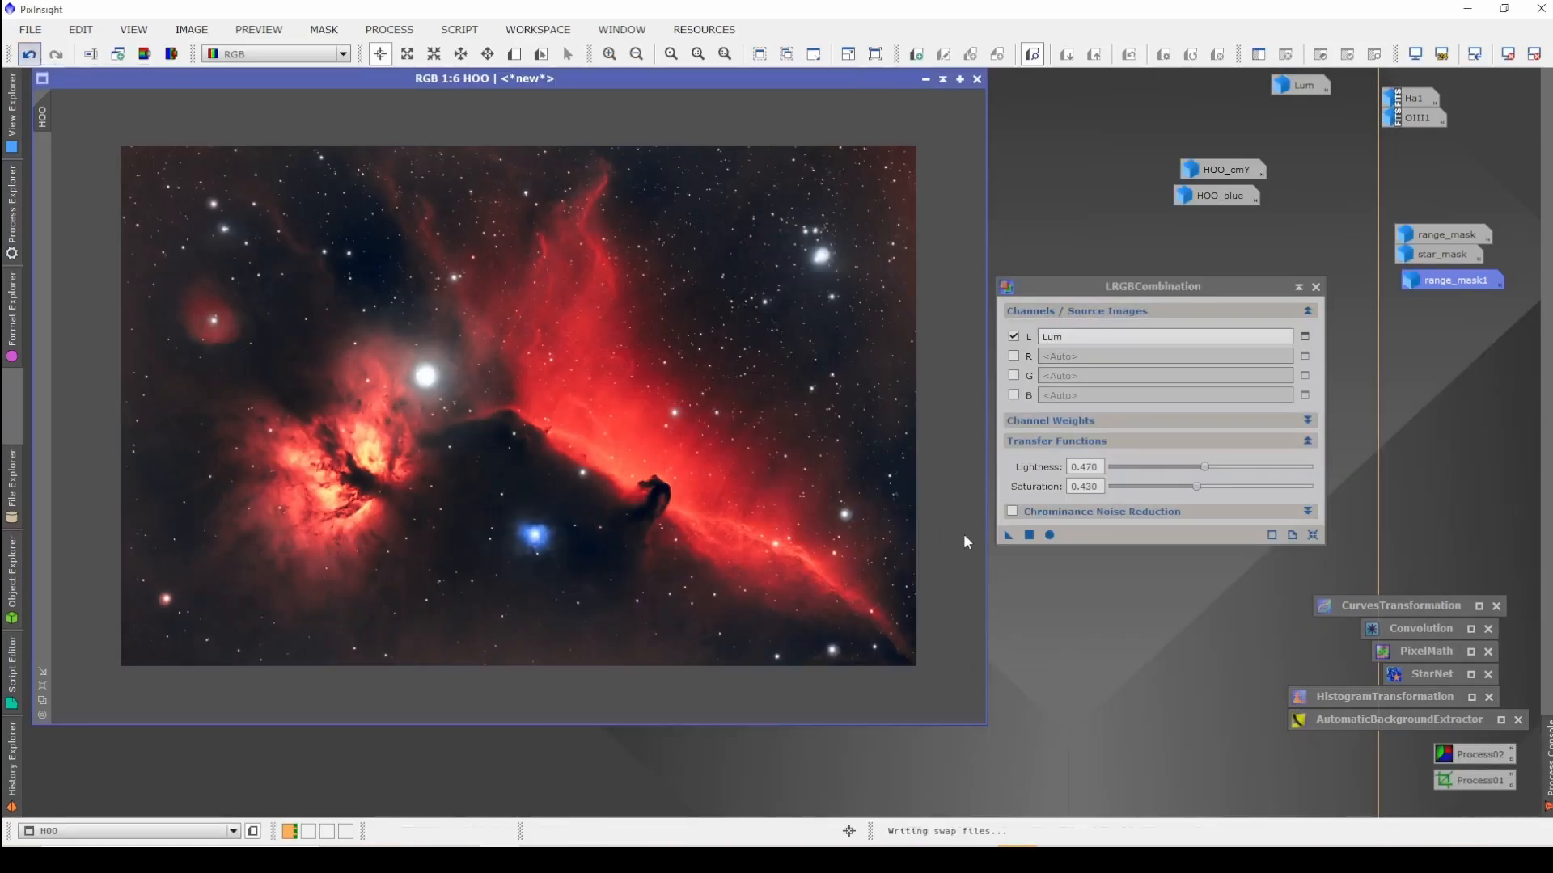
Step: Enable chrominance noise reduction in LRGBCombination, apply it to HOO with Lum as luminance, and collapse the process
left_click(1013, 511)
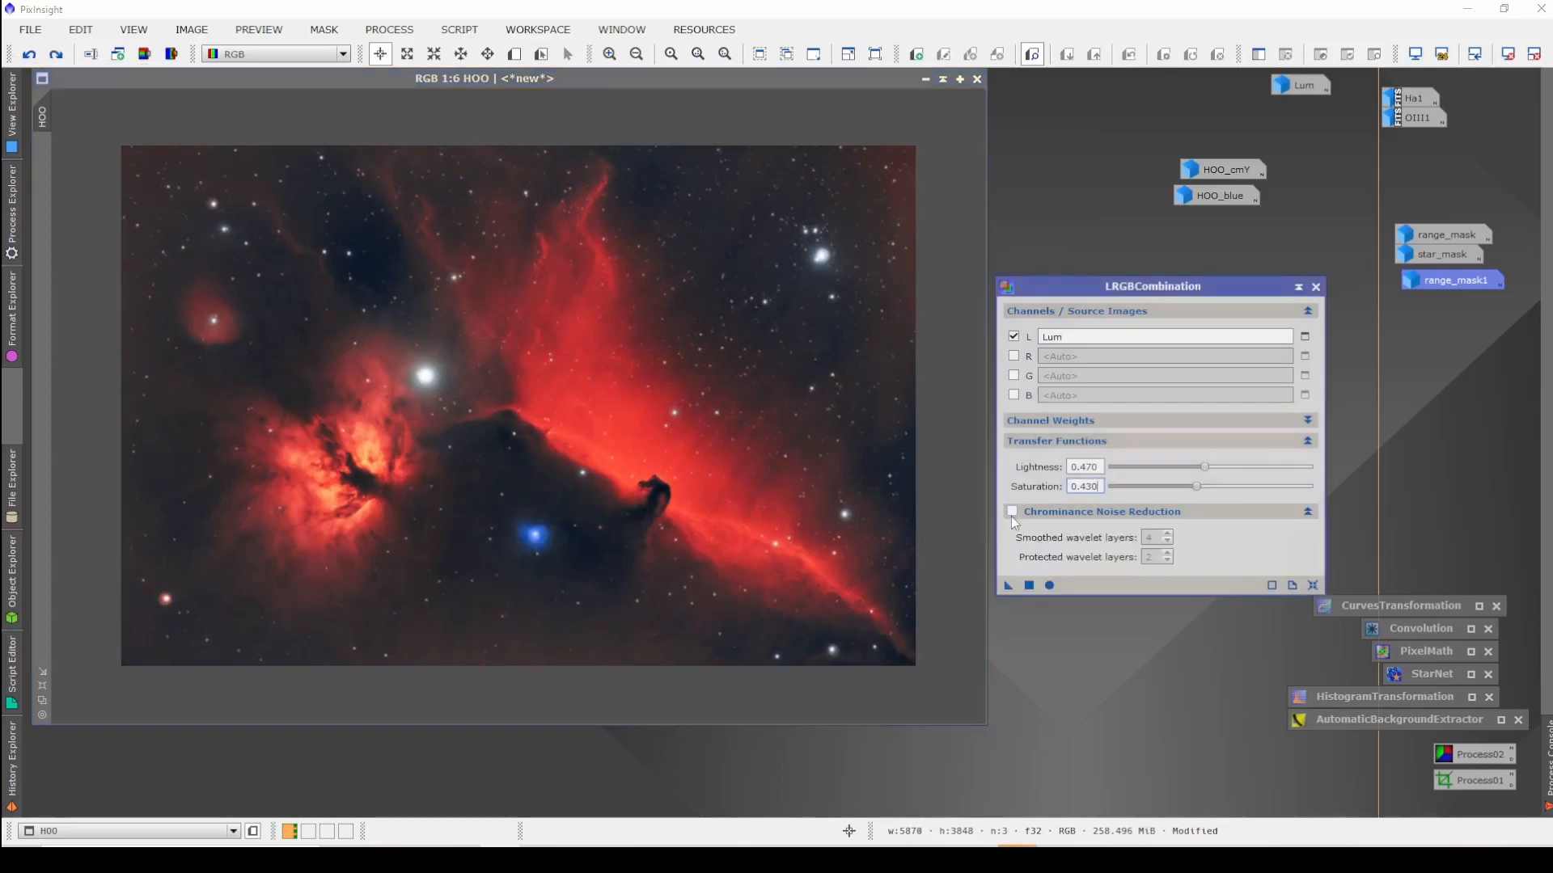
left_click(1012, 513)
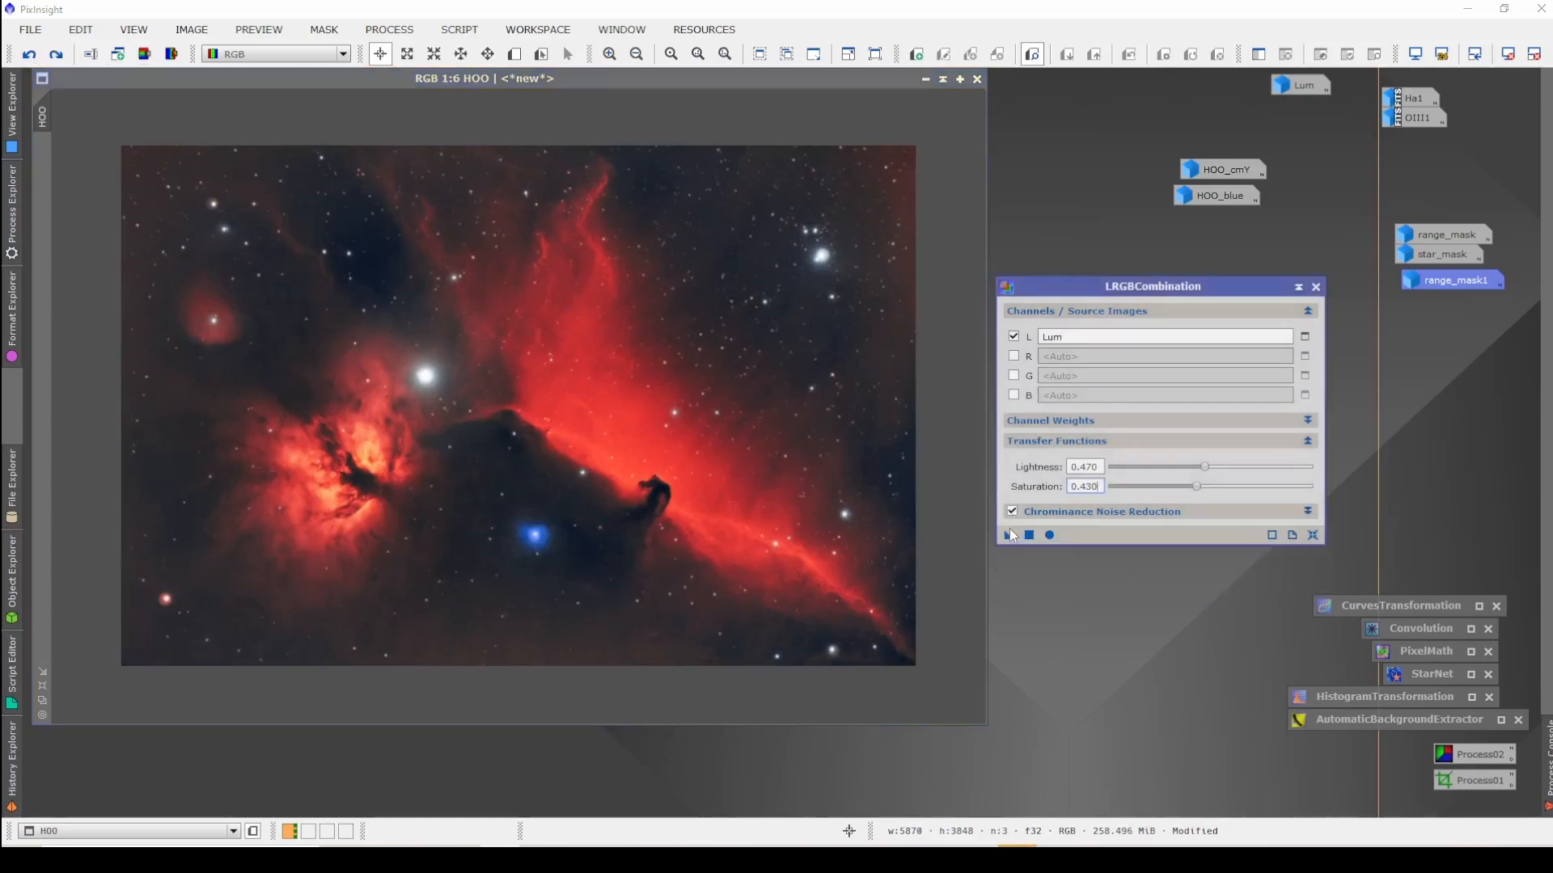
left_click_drag(1009, 534, 797, 445)
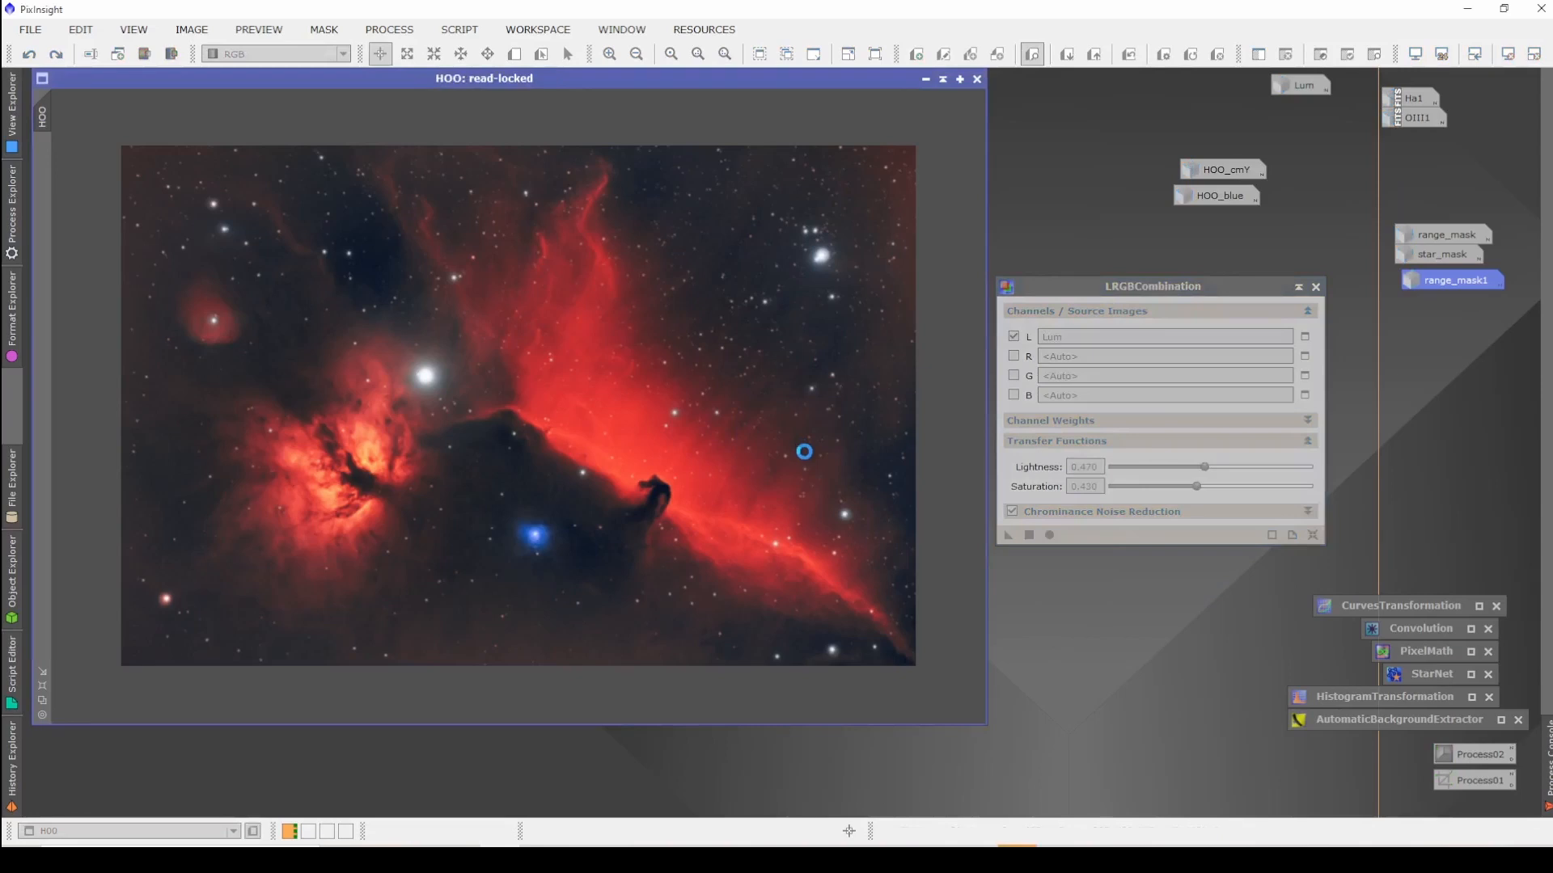
left_click(1298, 290)
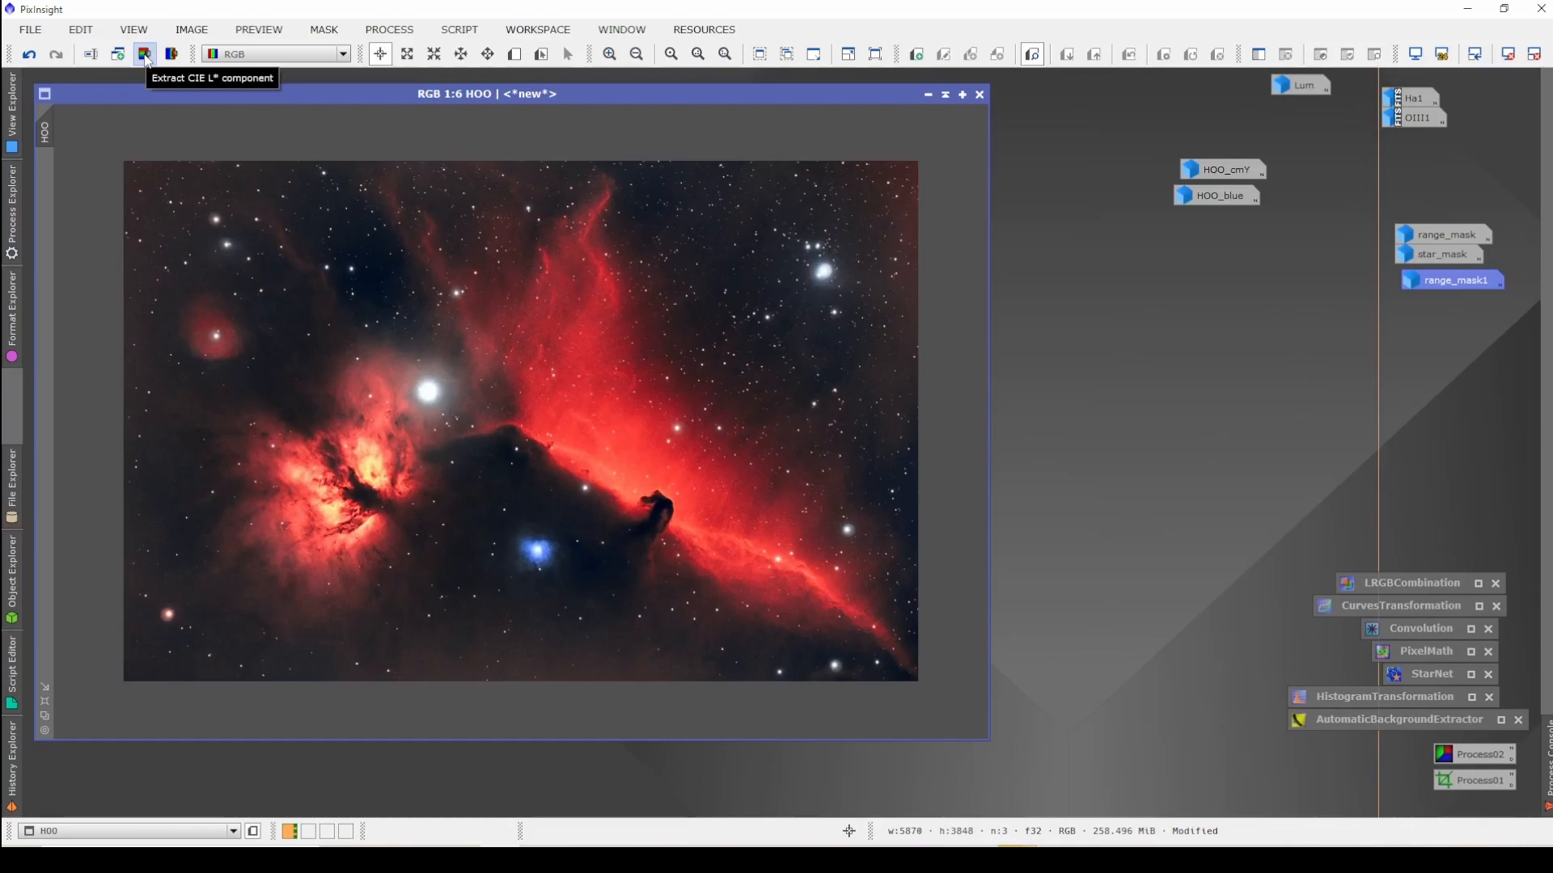
Step: Extract the CIE L* component of HOO, apply it to HOO as a mask, and park the minimised HOO_L below HOO_blue
left_click(146, 56)
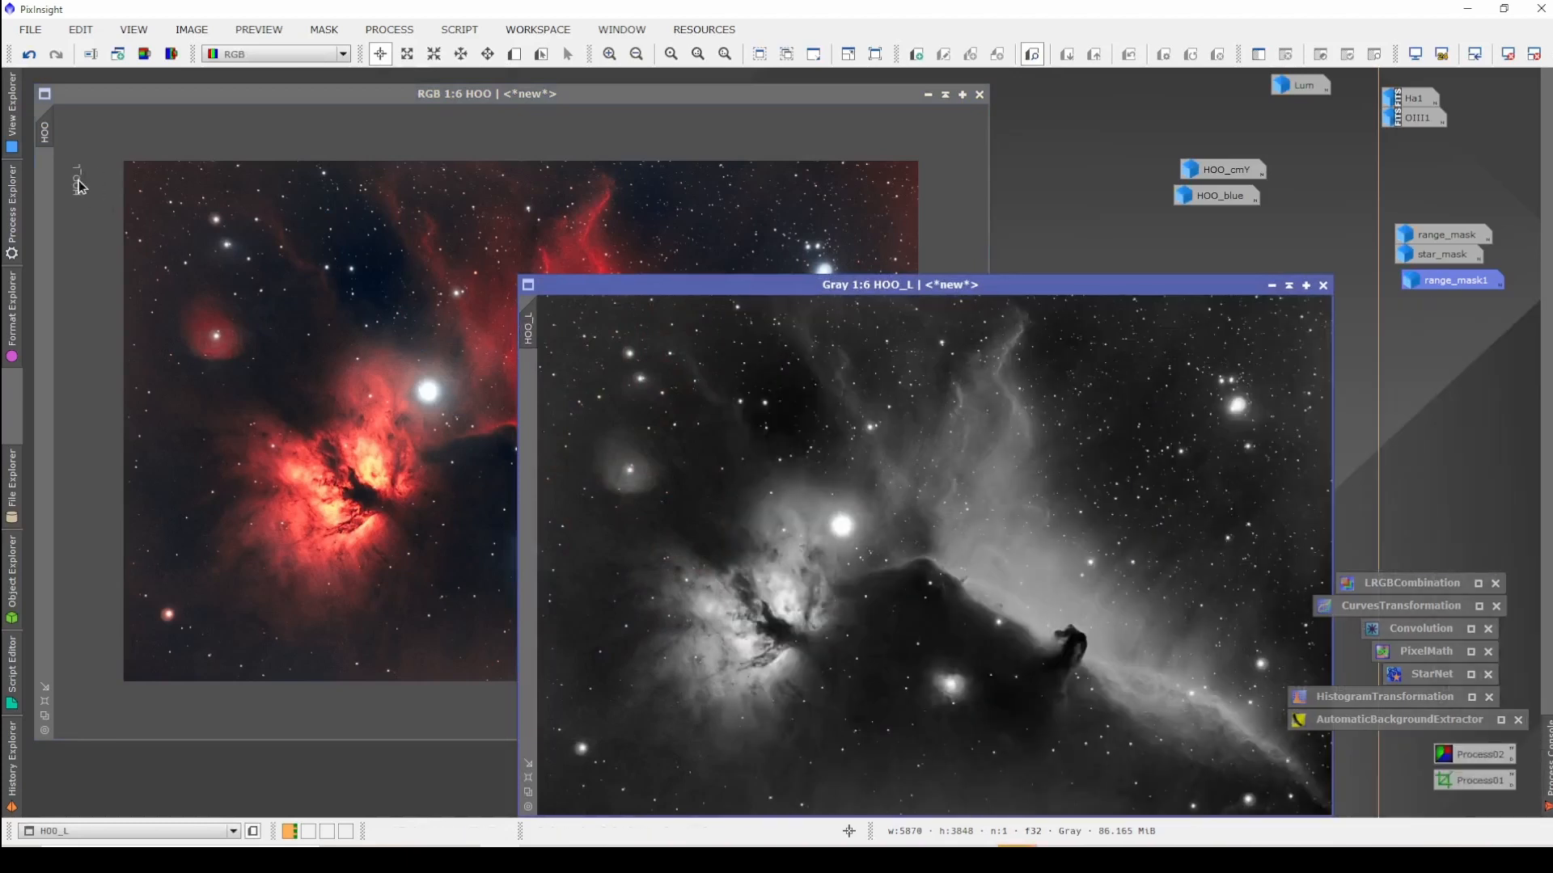
left_click(1271, 285)
left_click_drag(966, 556, 1037, 517)
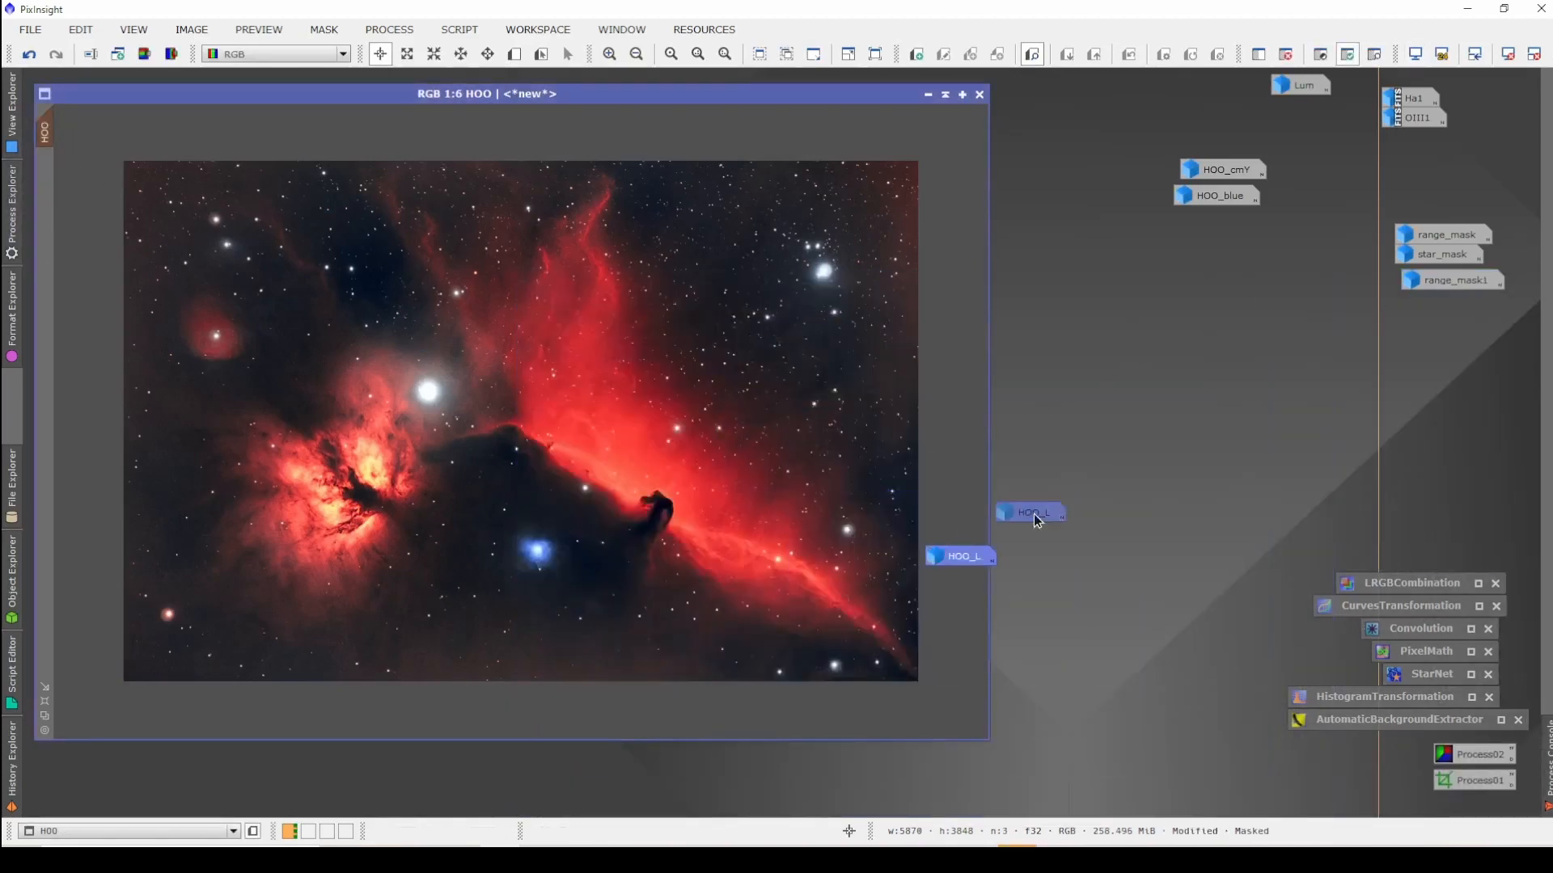
left_click_drag(1213, 253, 1226, 240)
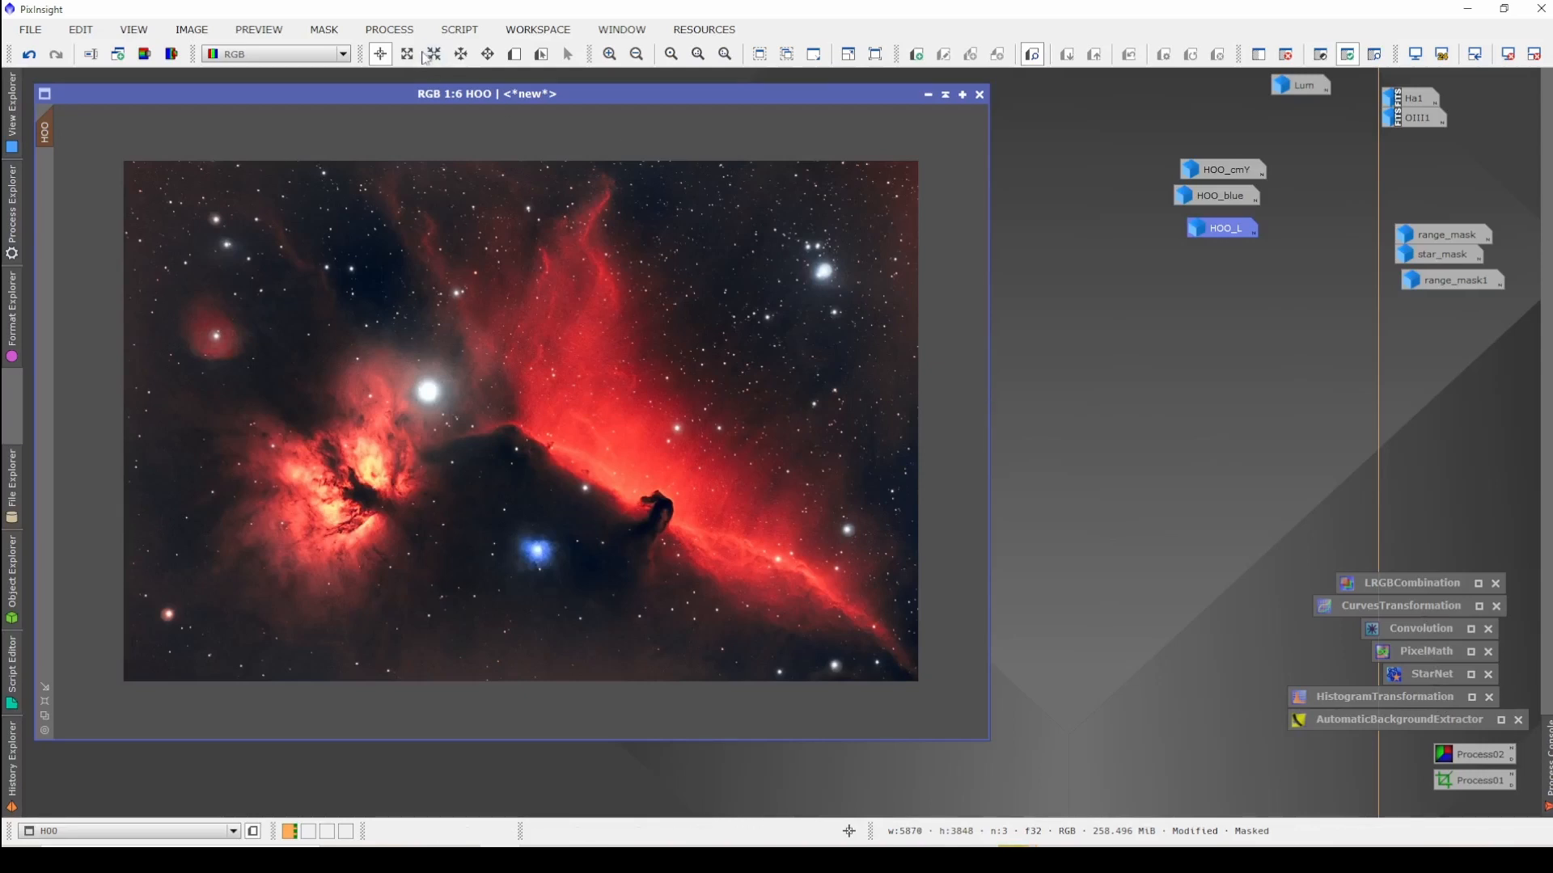
Step: Set up LocalHistogramEqualization with kernel radius 275, contrast limit 2.0, amount 0.400 and 10-bit (1024) histogram resolution
left_click(401, 30)
mouse_move(535, 22)
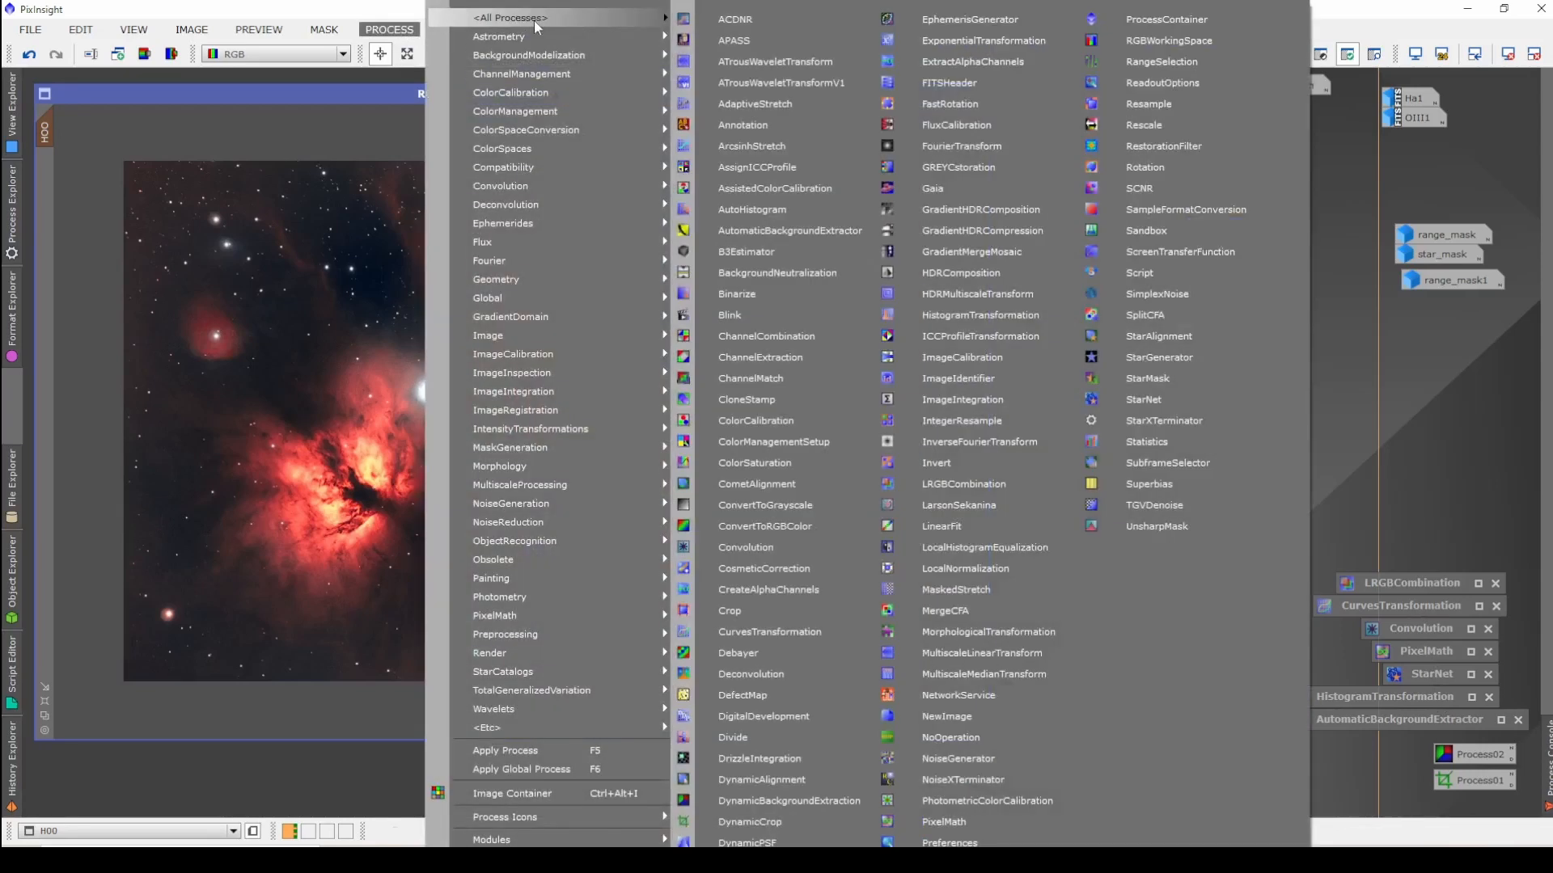
left_click(1007, 548)
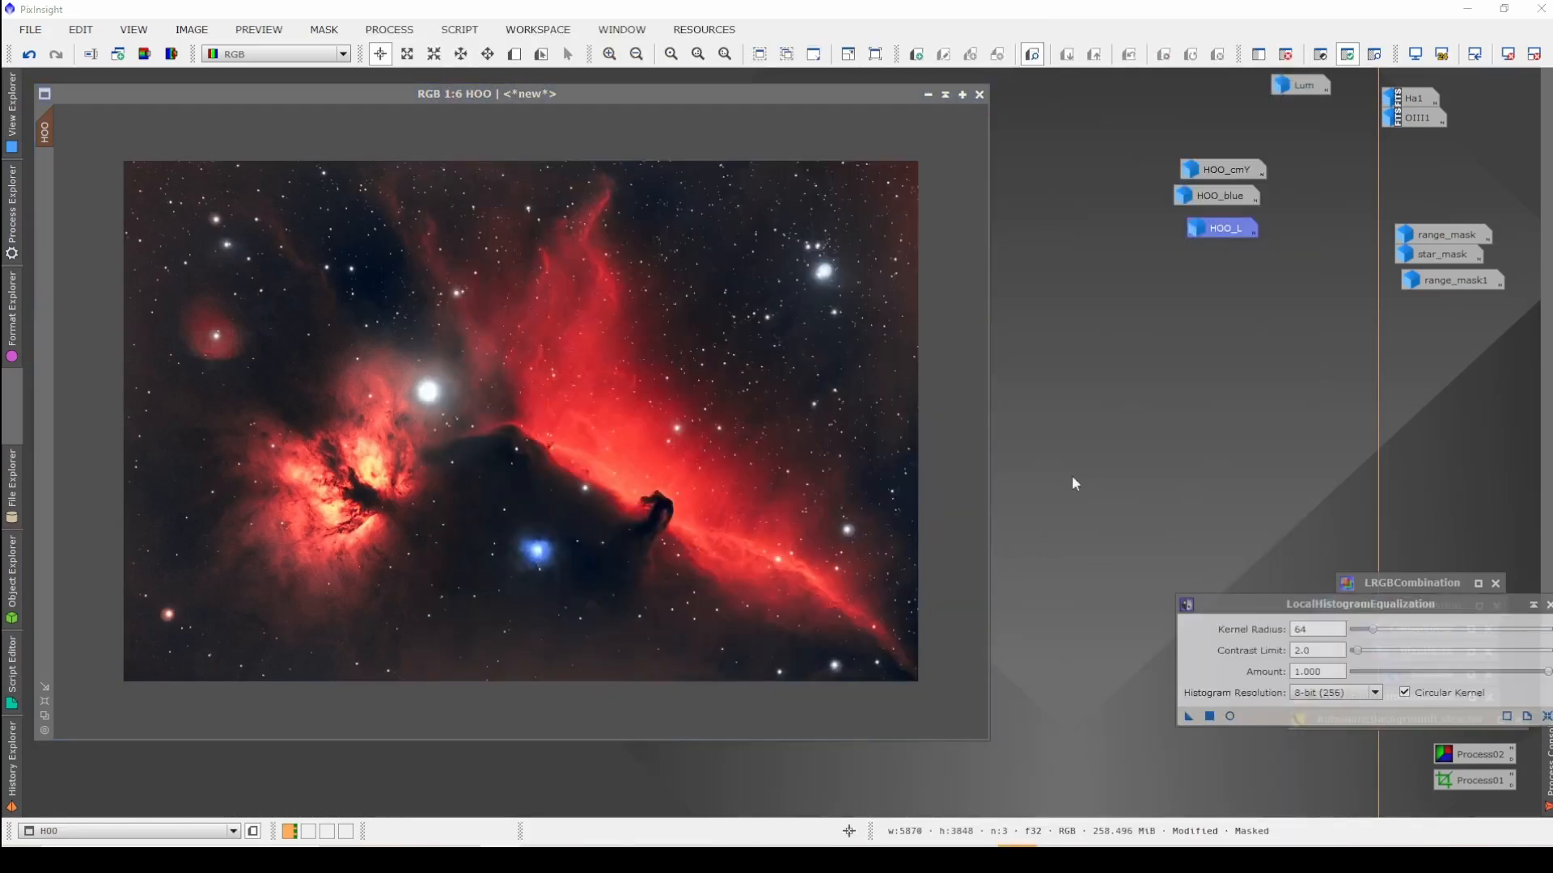
left_click_drag(1203, 597, 1154, 362)
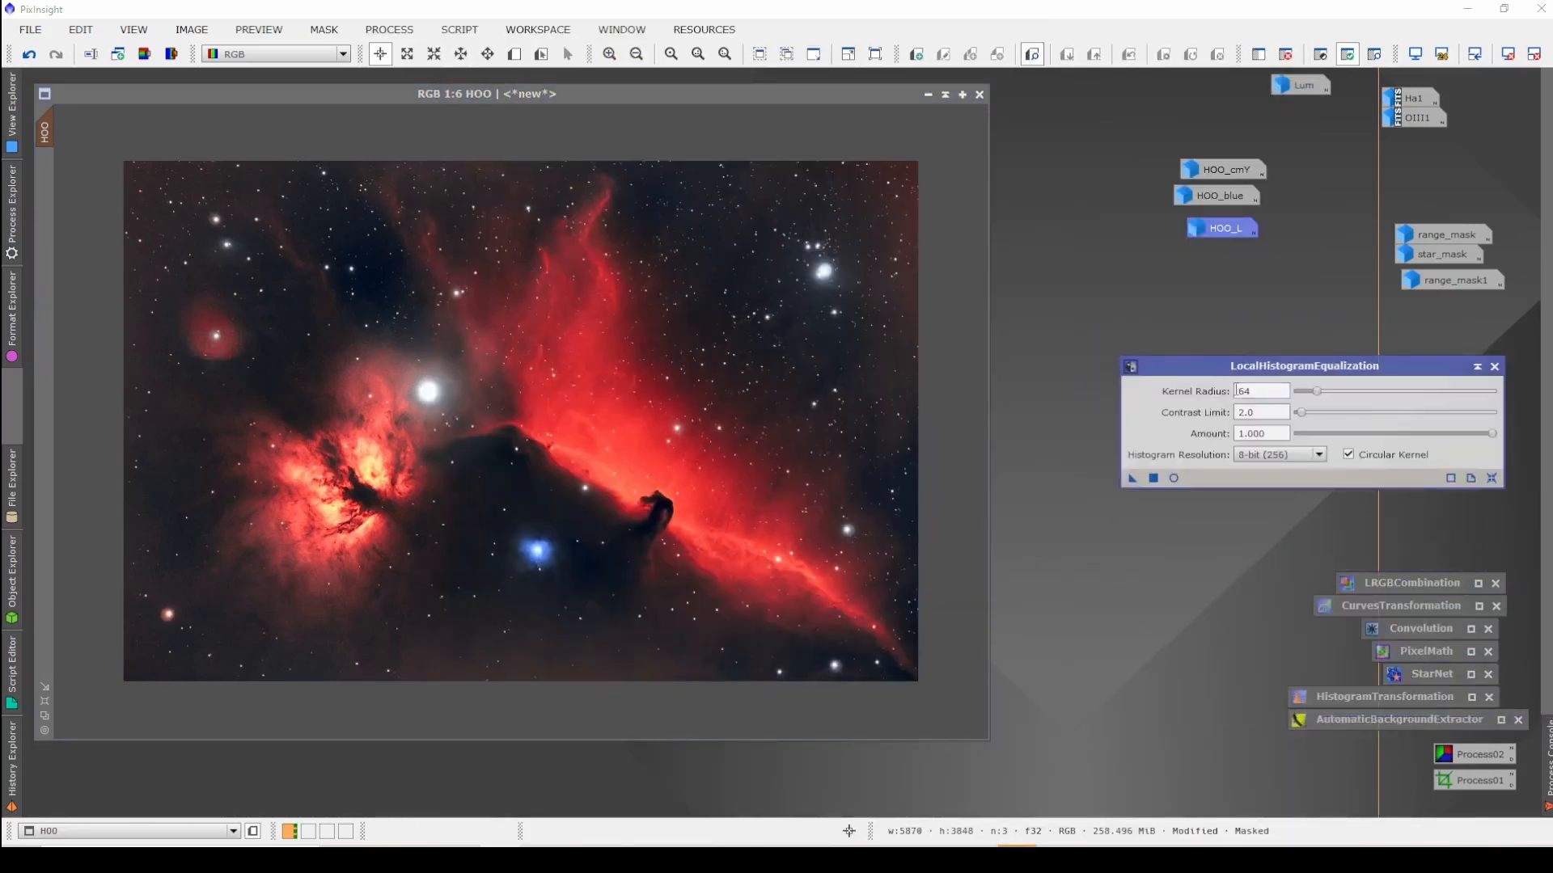
left_click_drag(1277, 396, 1223, 397)
type("27")
key("Tab")
key("Tab")
left_click(1281, 454)
left_click(1279, 482)
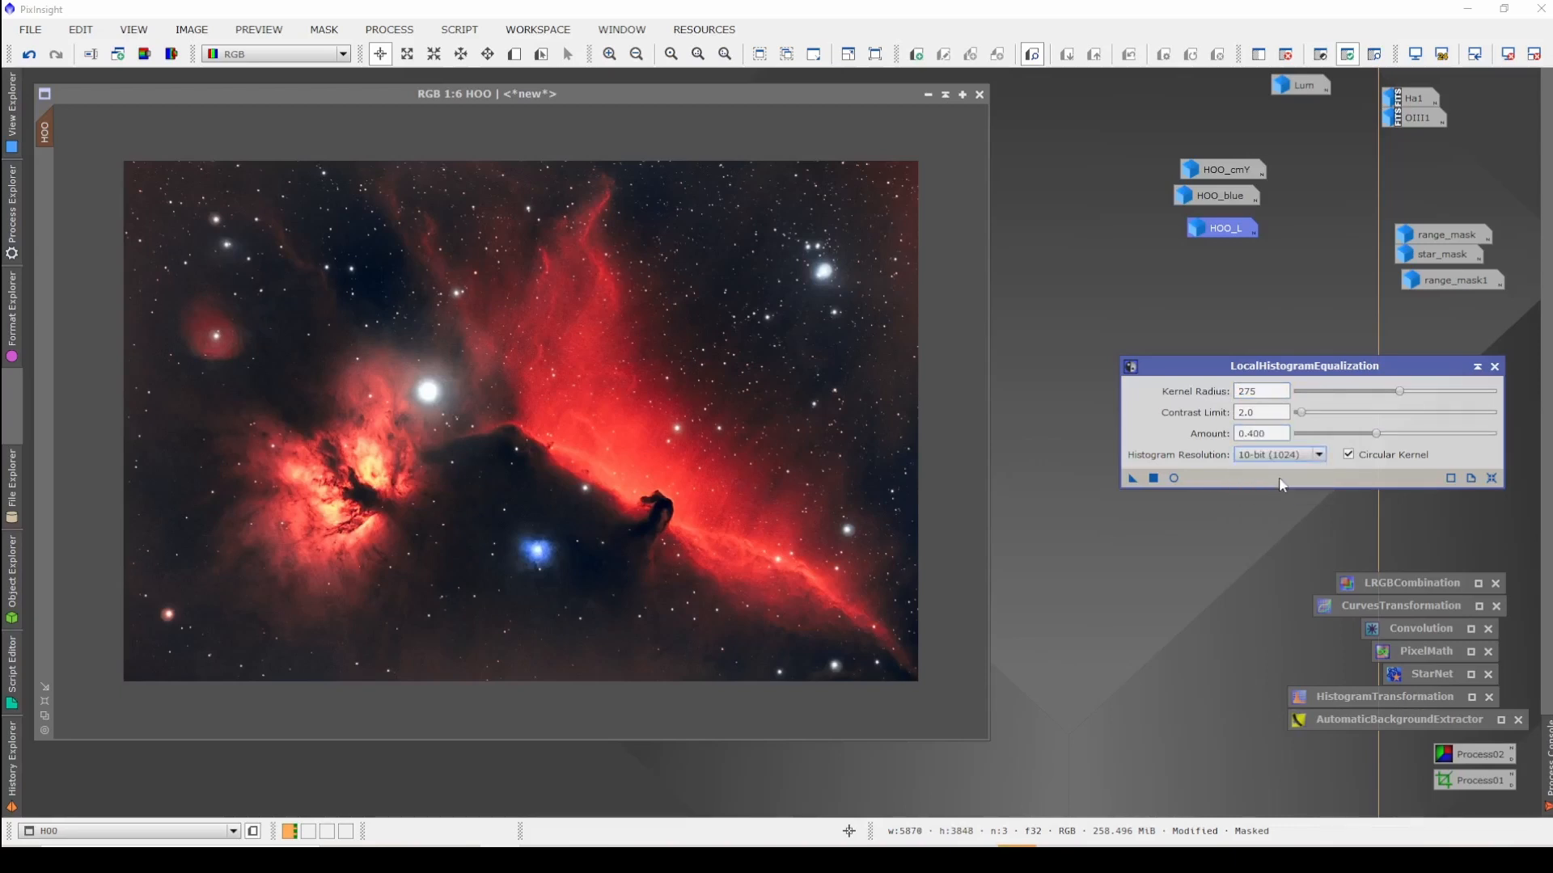
Step: Apply LocalHistogramEqualization to the masked HOO image and park the collapsed process above LRGBCombination
left_click_drag(1129, 482, 738, 413)
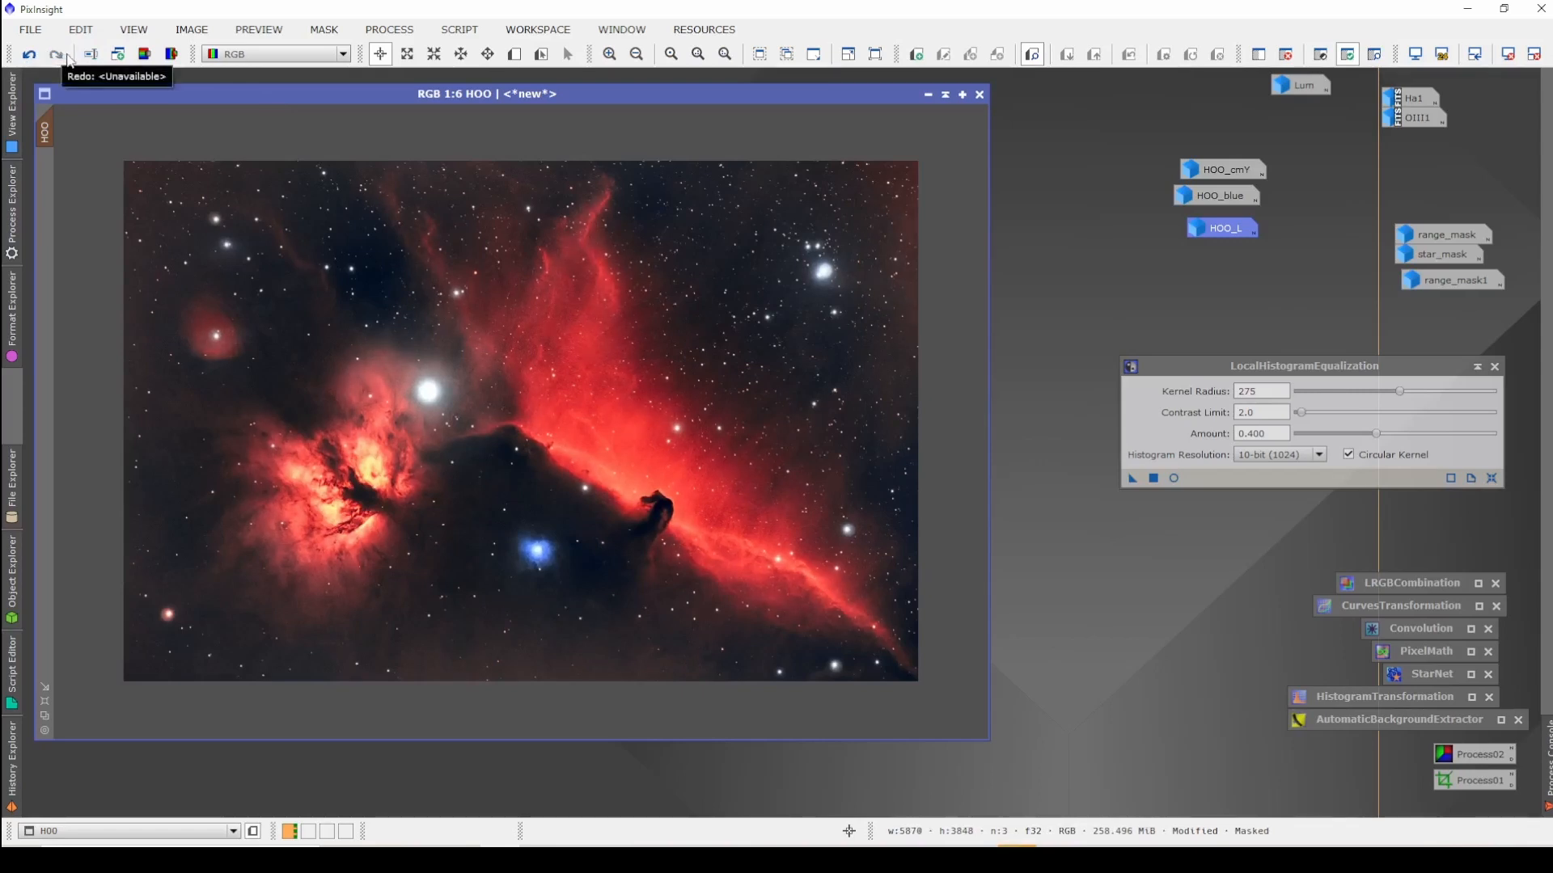
left_click(1477, 366)
left_click_drag(1338, 433, 1429, 561)
Step: Remove the luminance mask from HOO
right_click(672, 392)
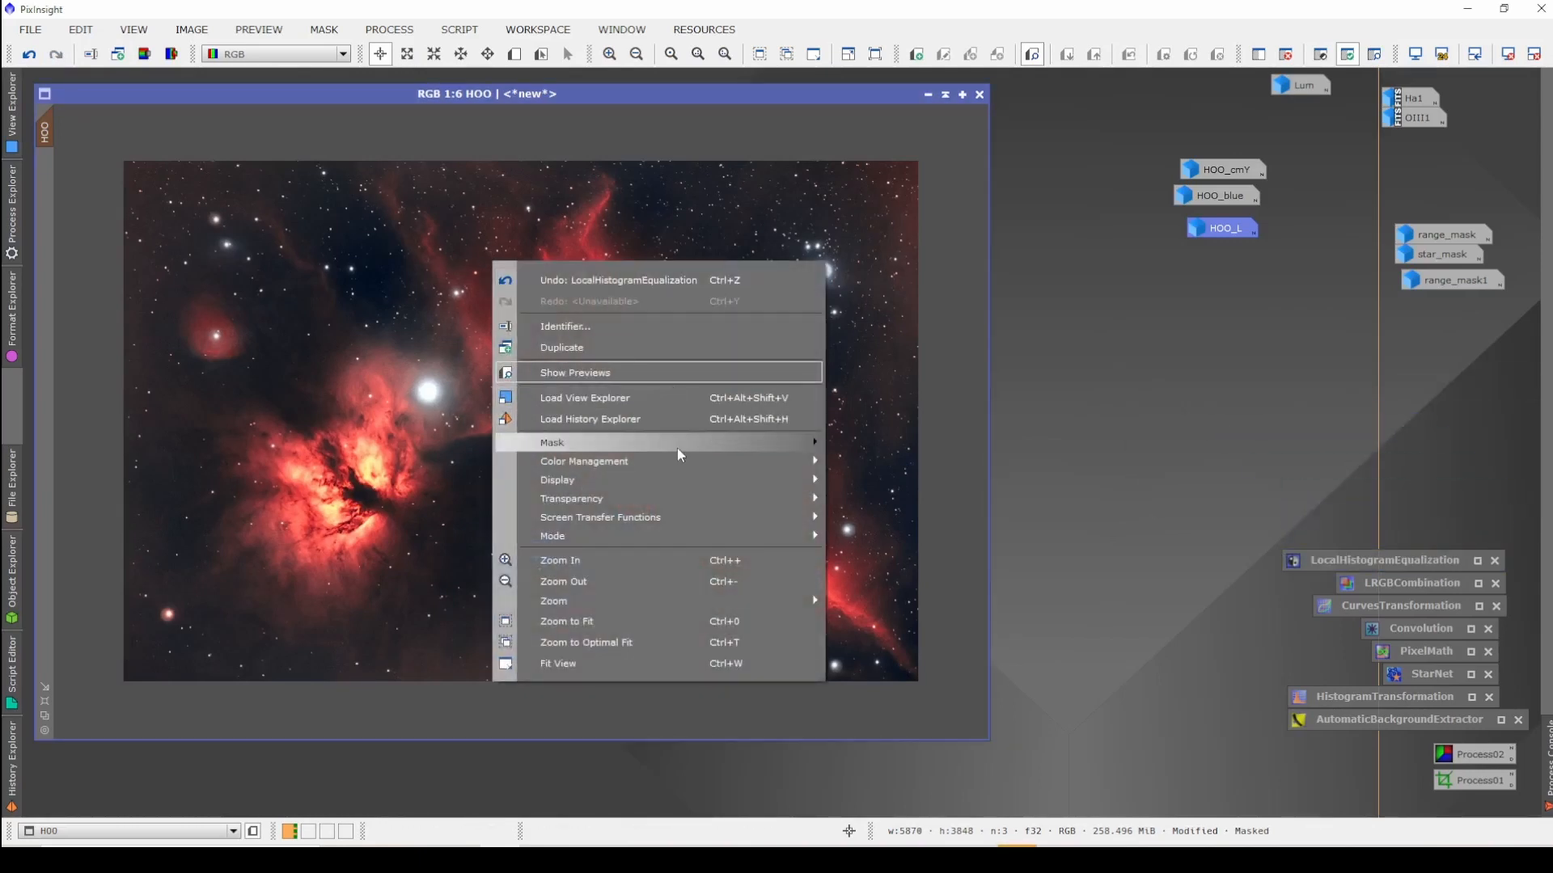
mouse_move(765, 443)
left_click(880, 461)
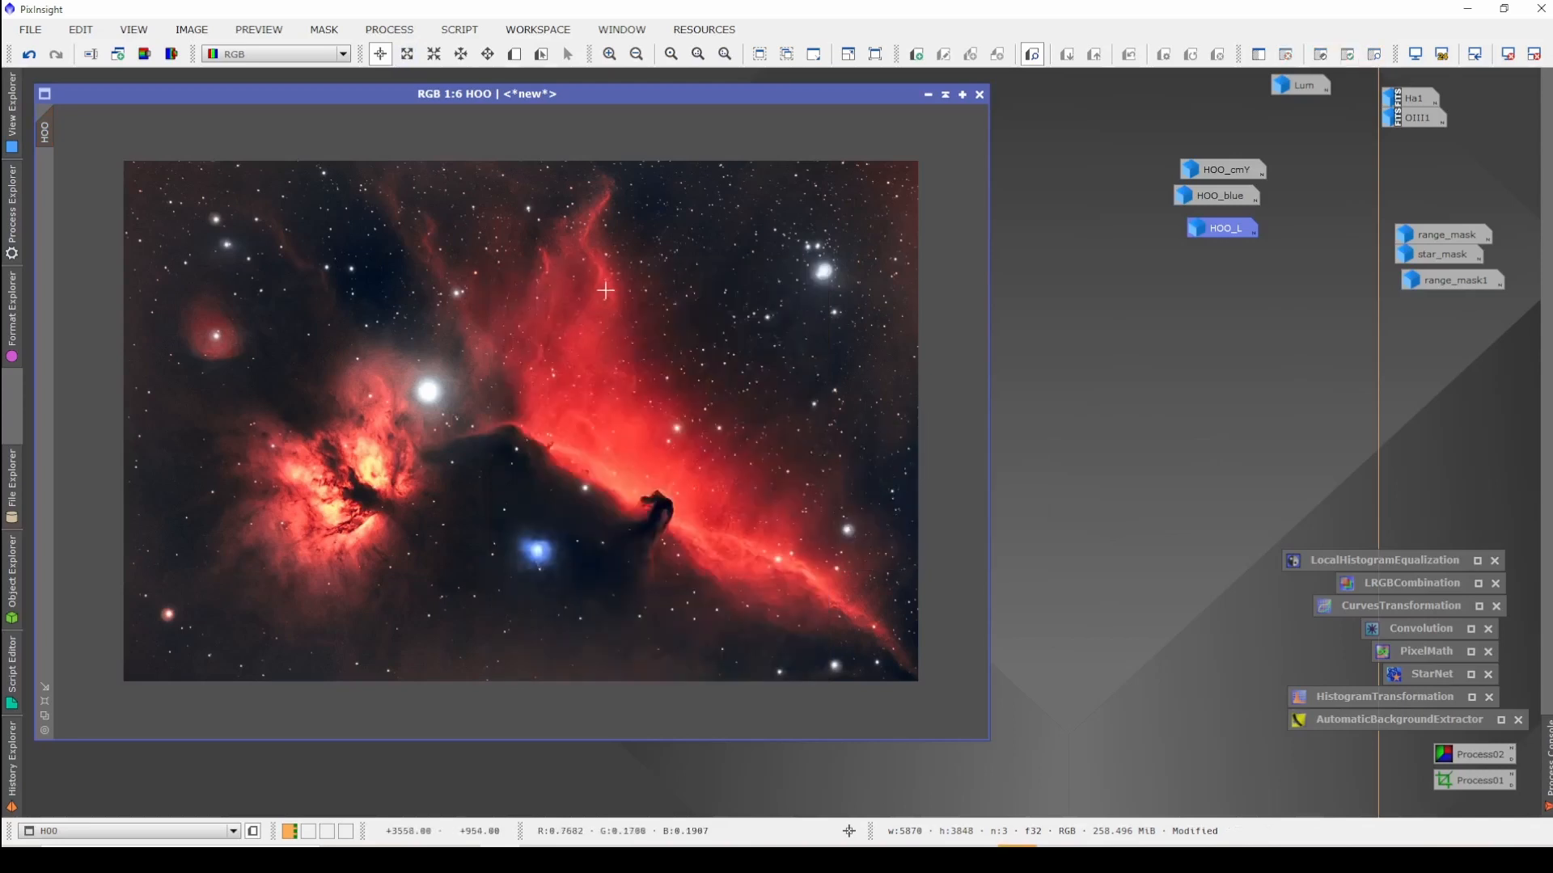
Step: Run the DarkStructureEnhance script on HOO with 8 layers to remove, 5x5 B3 Spline scaling, amount 0.40 and 1 iteration
left_click(459, 29)
mouse_move(629, 257)
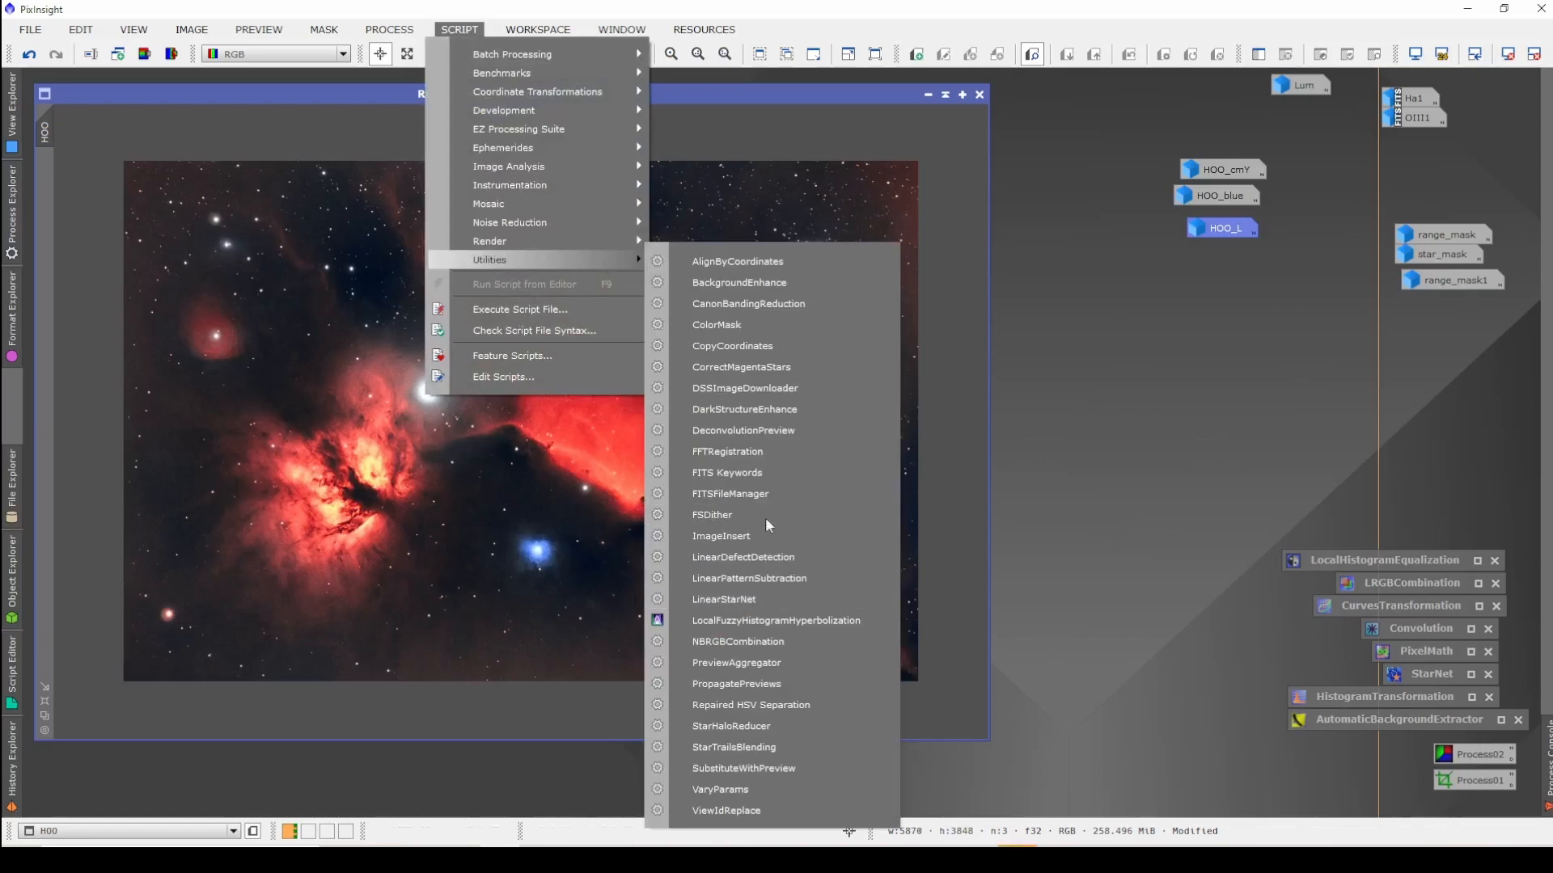
left_click(757, 410)
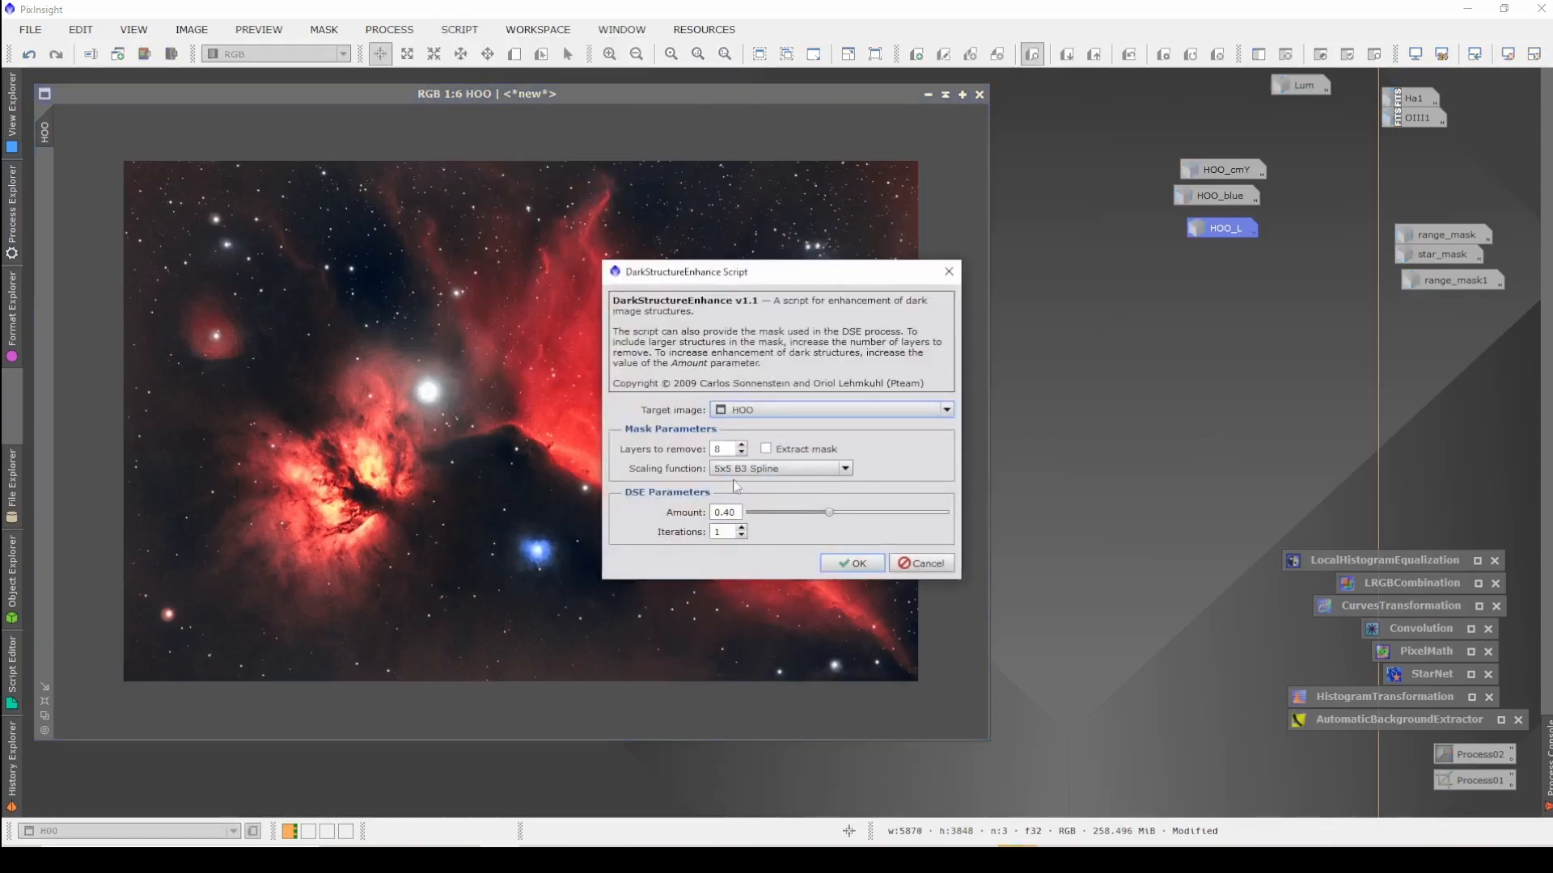
left_click(833, 563)
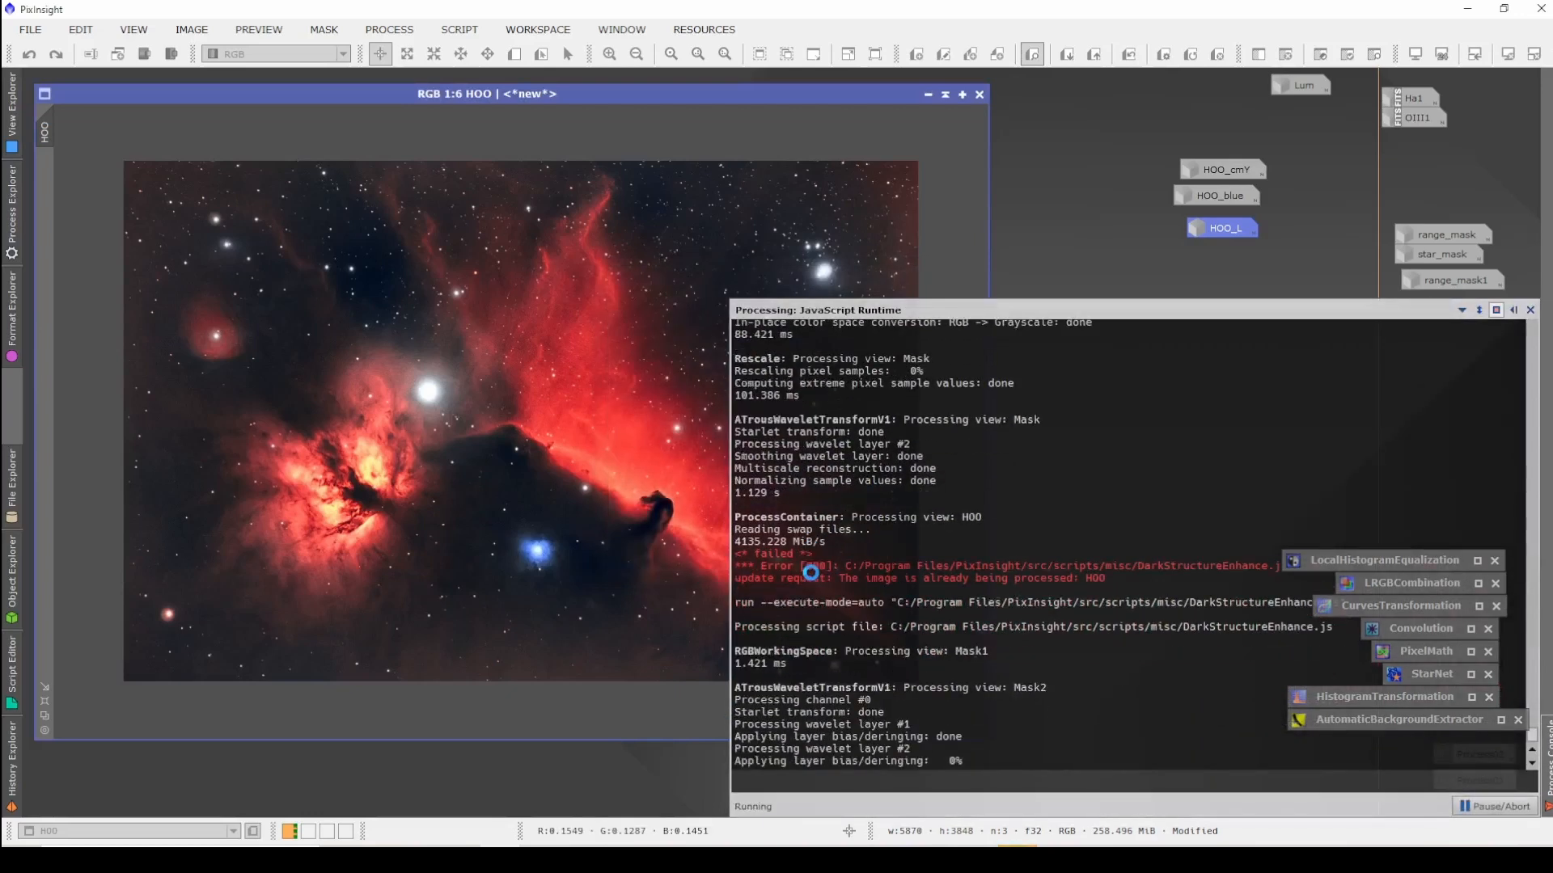
Step: Compare HOO before and after the dark structure enhancement, on the whole image and up close at the Flame Nebula
left_click(24, 55)
left_click(54, 57)
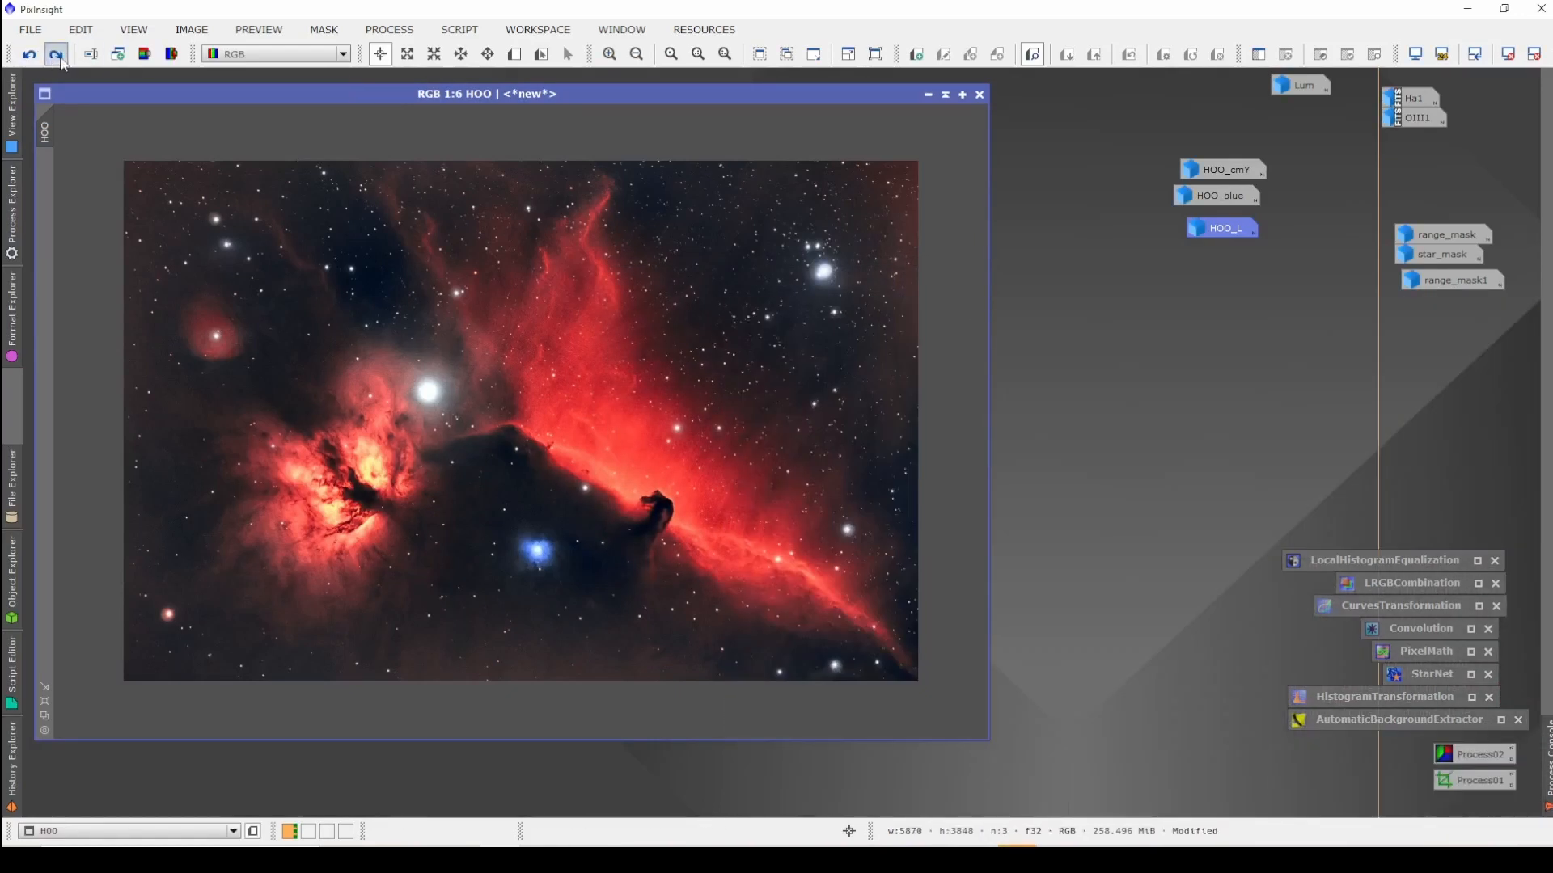
left_click(28, 55)
scroll(428, 528, "up", 2)
scroll(429, 528, "up", 2)
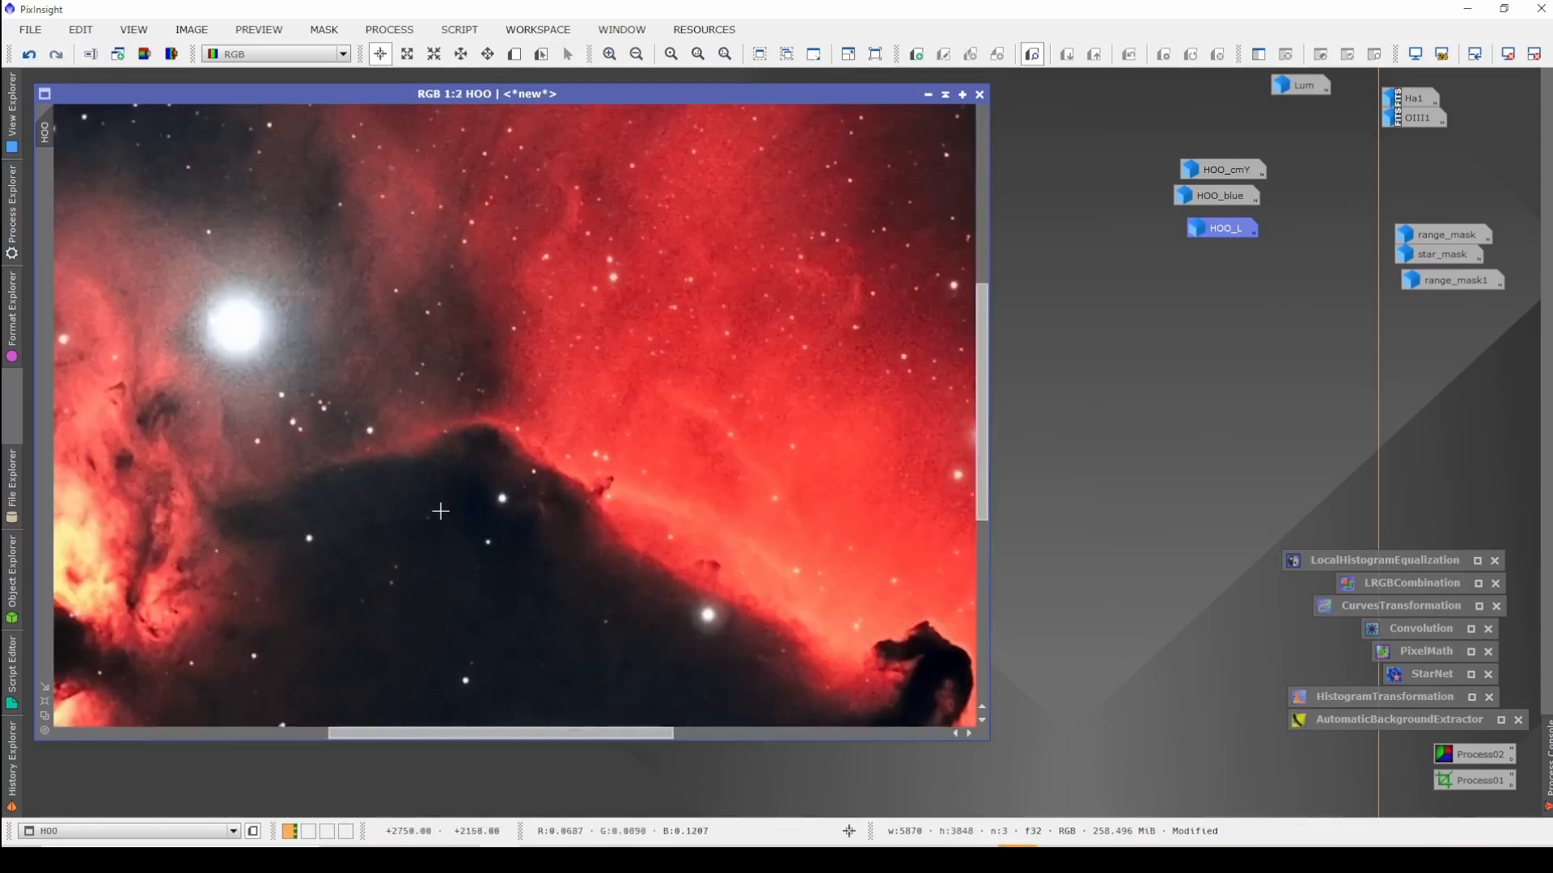
left_click_drag(306, 536, 845, 365)
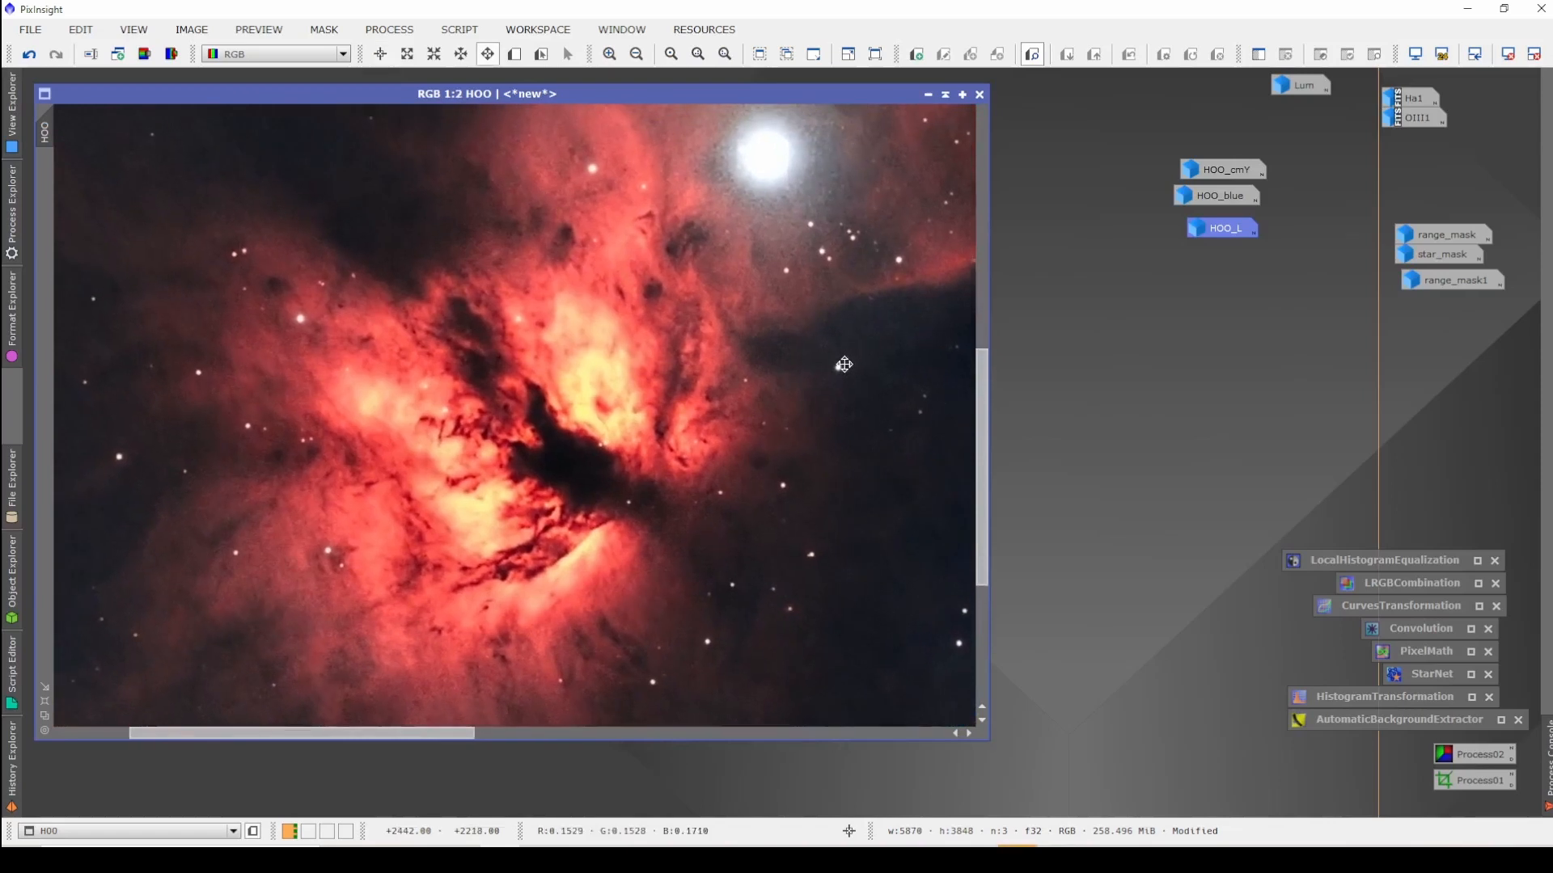
left_click(31, 56)
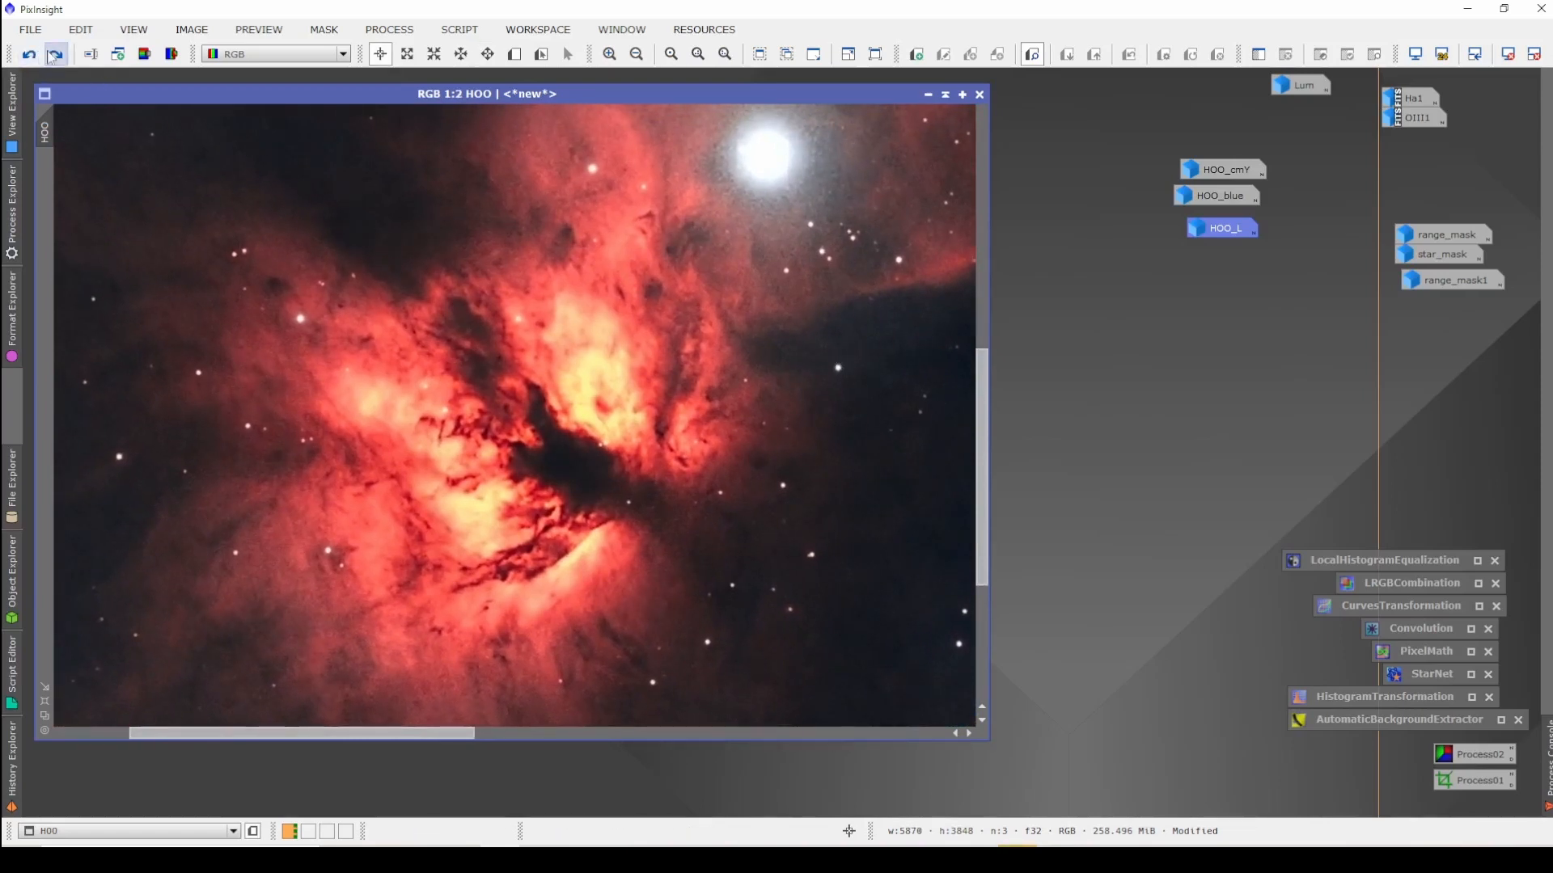
left_click(57, 55)
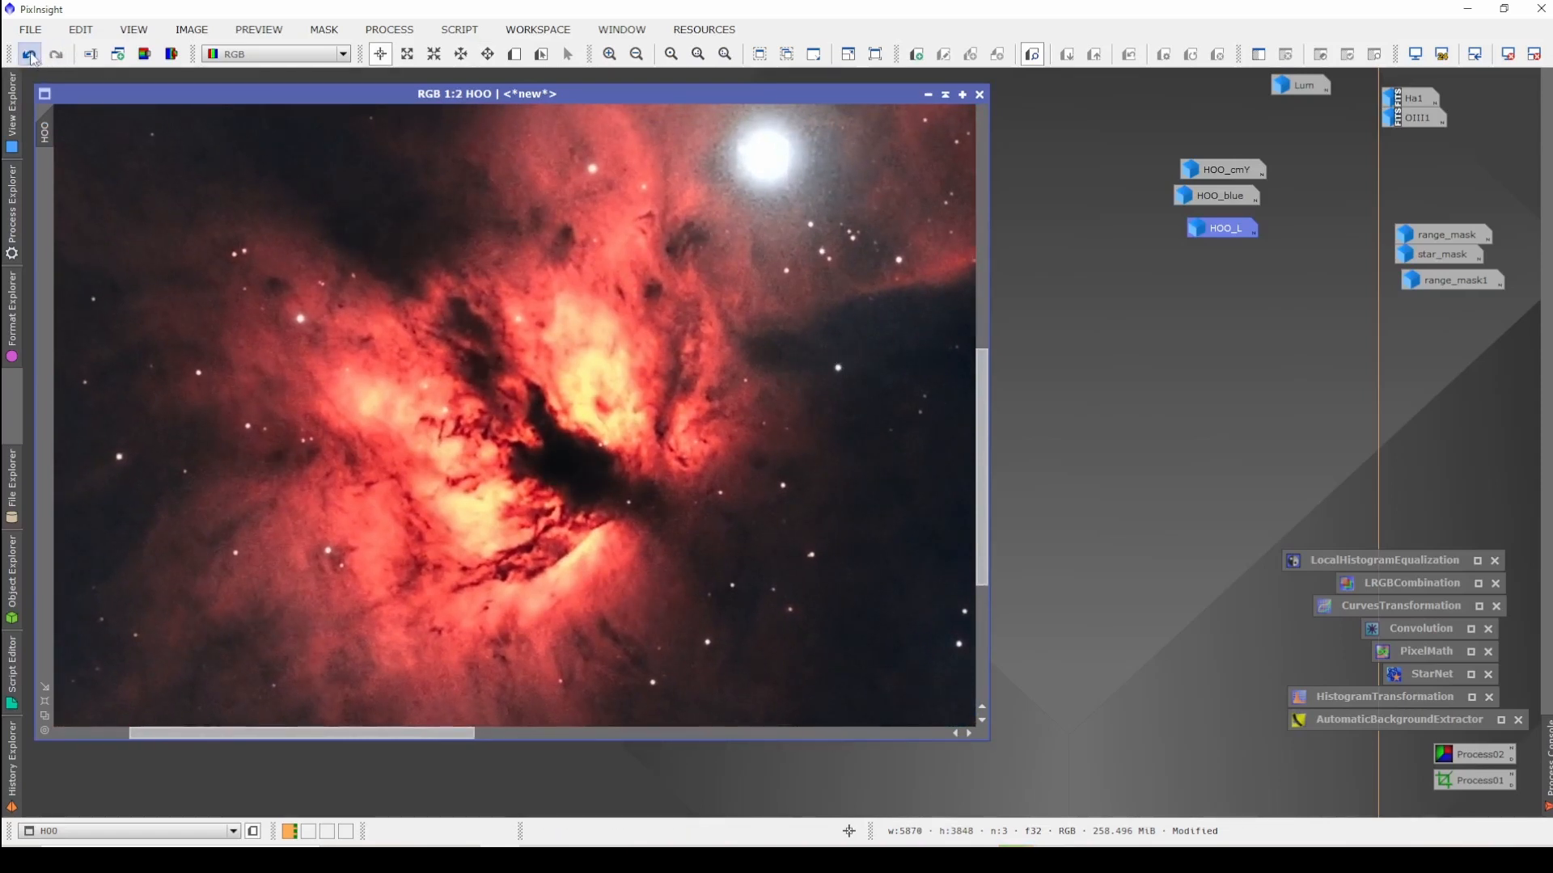
left_click(32, 58)
left_click(57, 56)
left_click(32, 58)
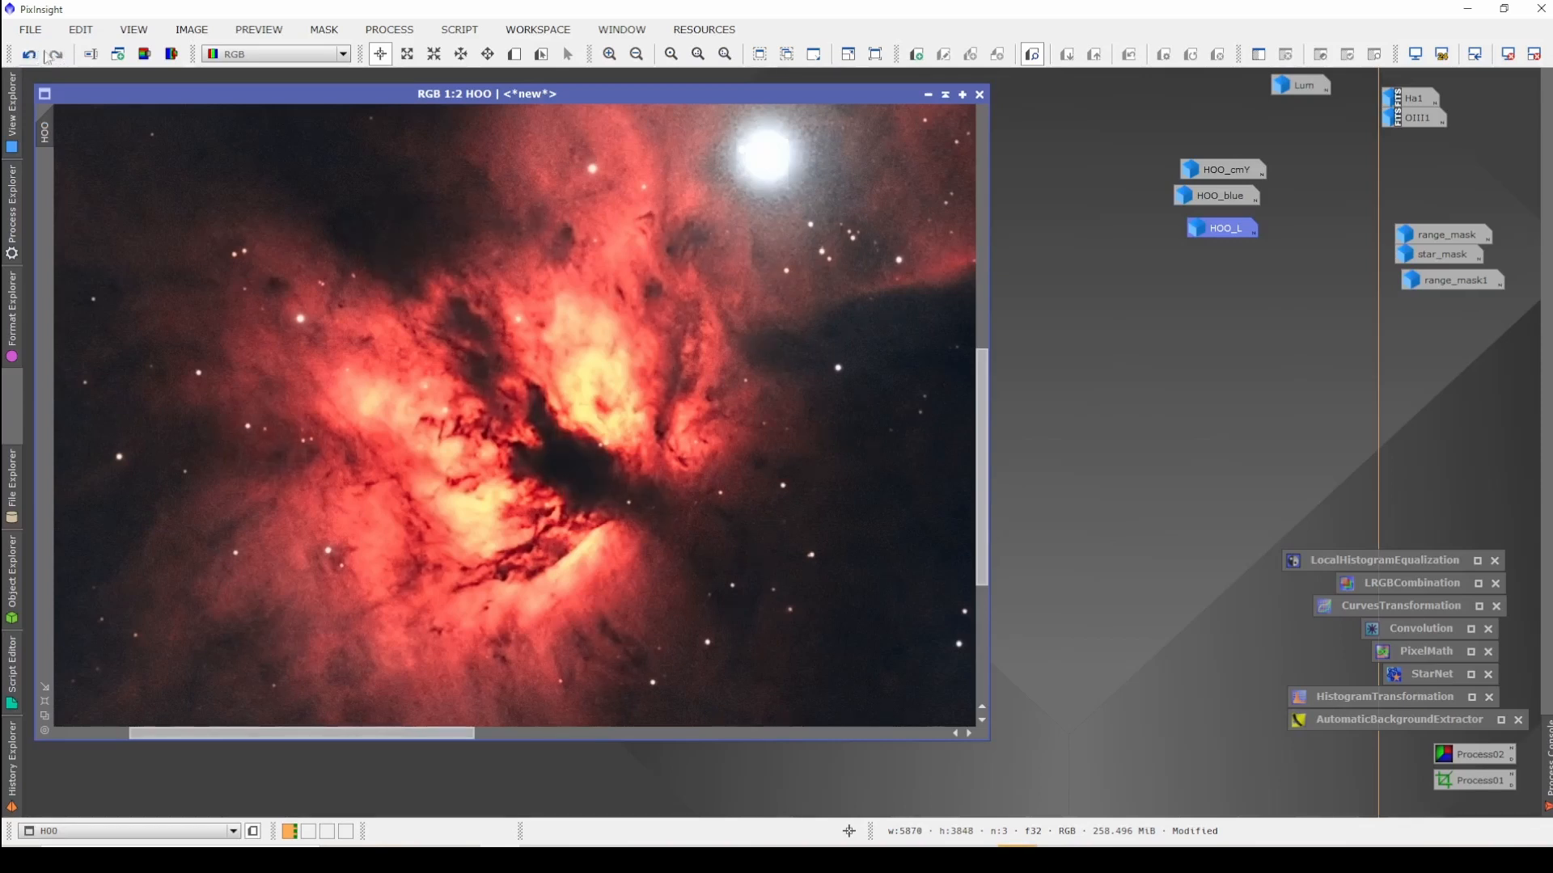
left_click(56, 55)
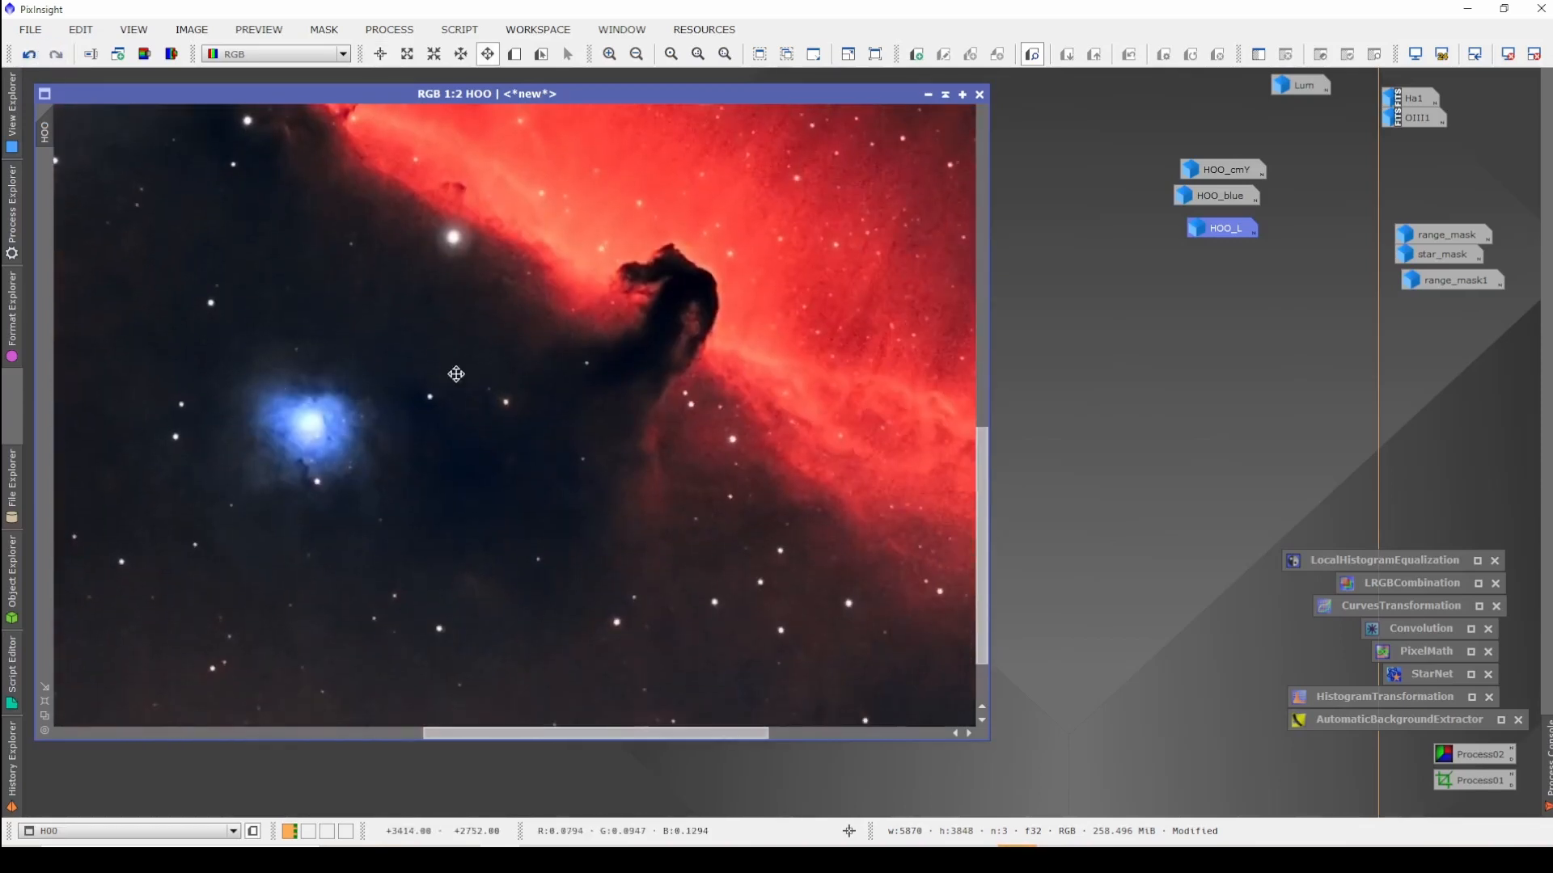
Step: Compare the area around the Horsehead before and after the enhancement, keep the enhanced version, and return to the whole image
left_click(380, 54)
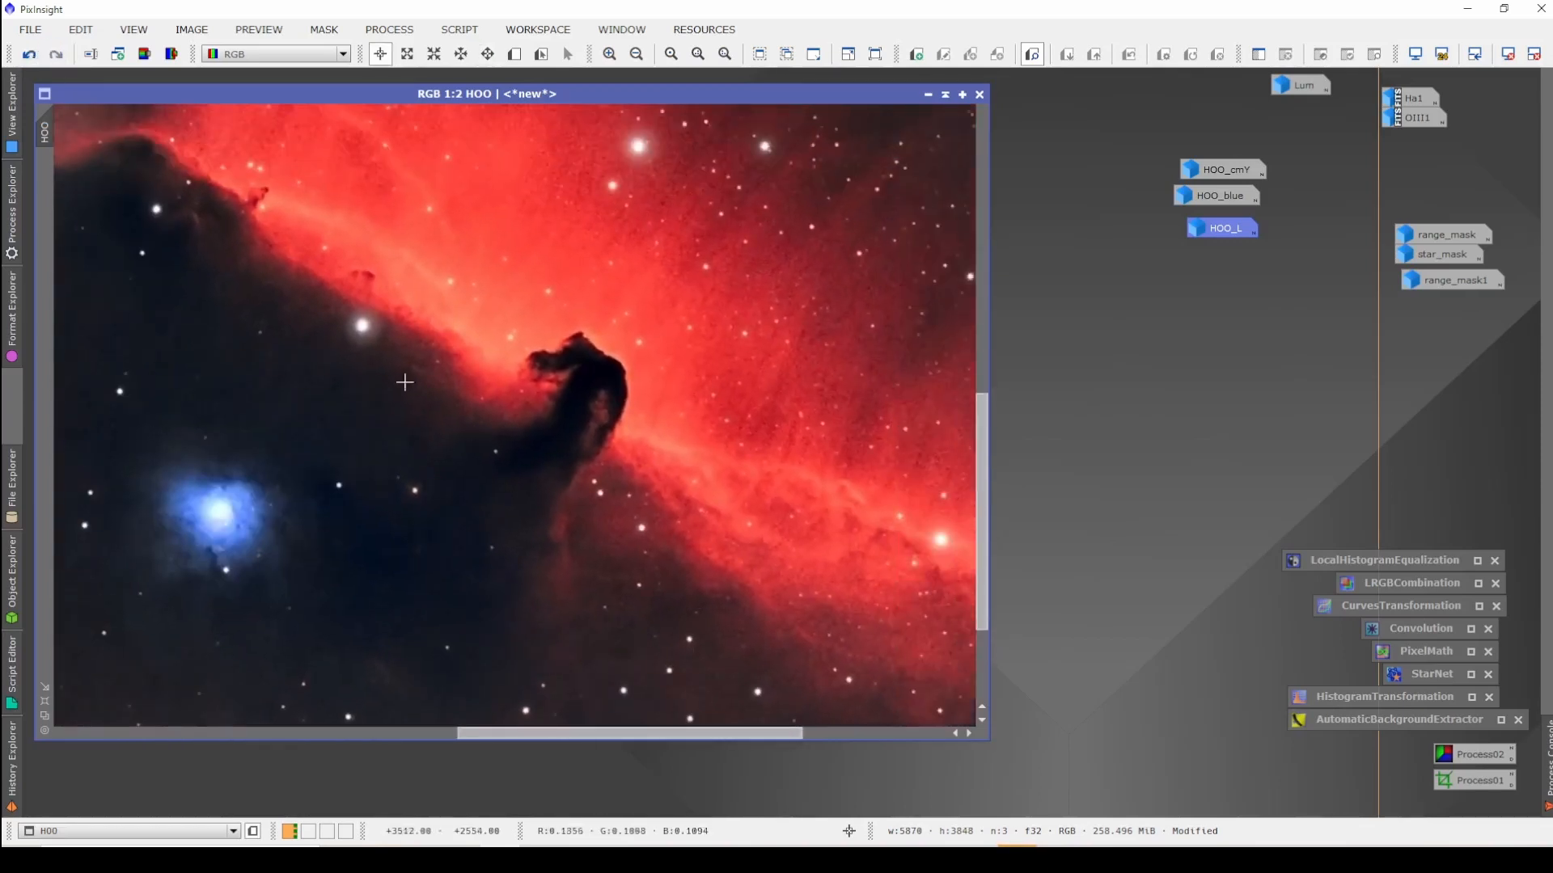
left_click(31, 56)
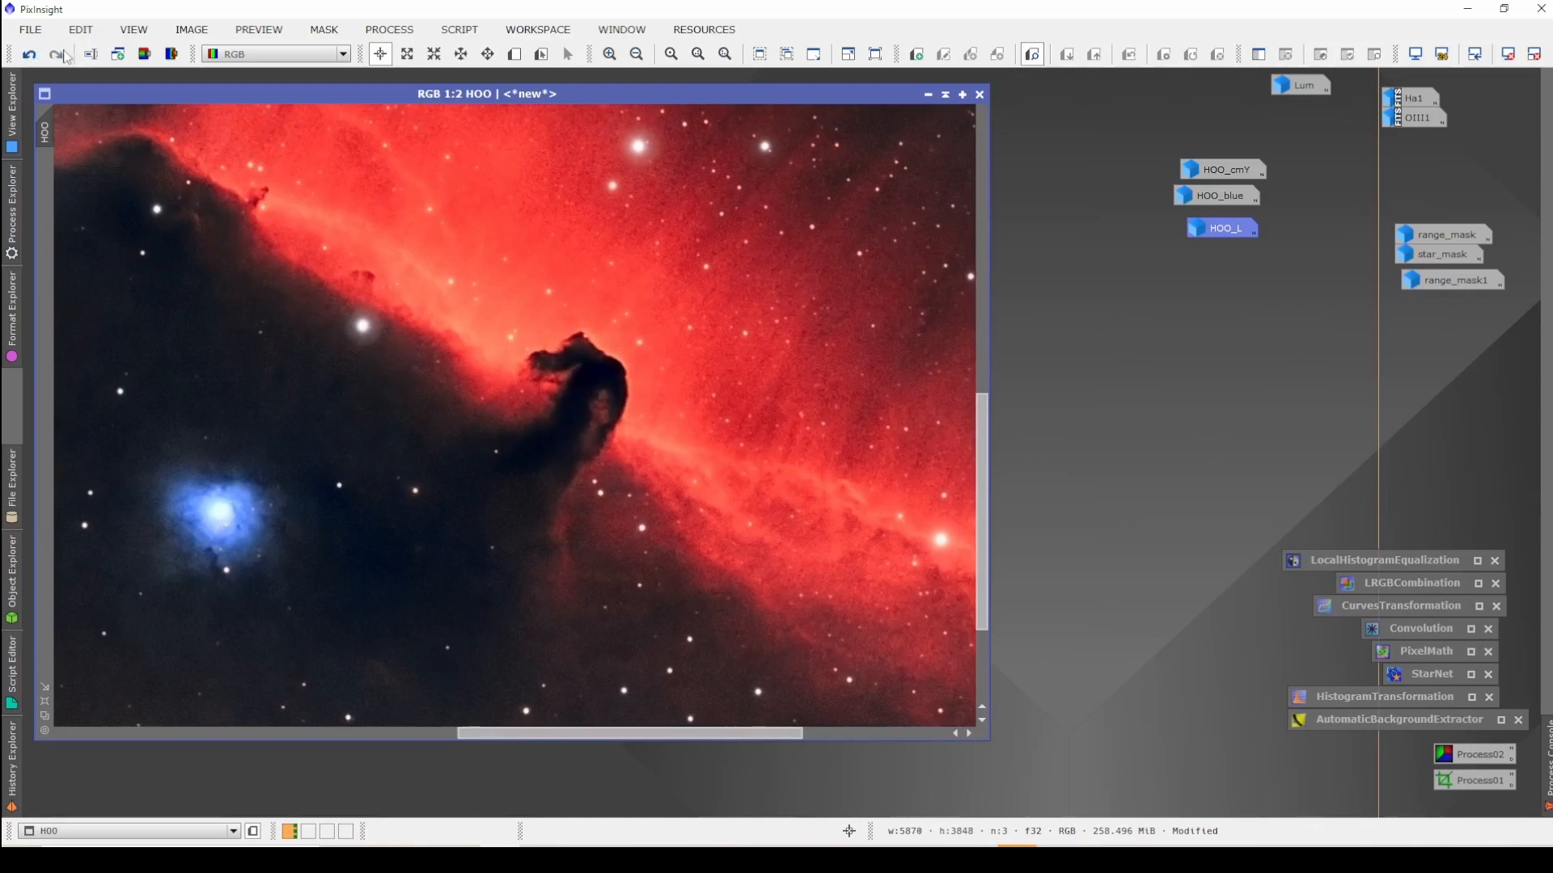
left_click(57, 56)
scroll(600, 390, "down", 4)
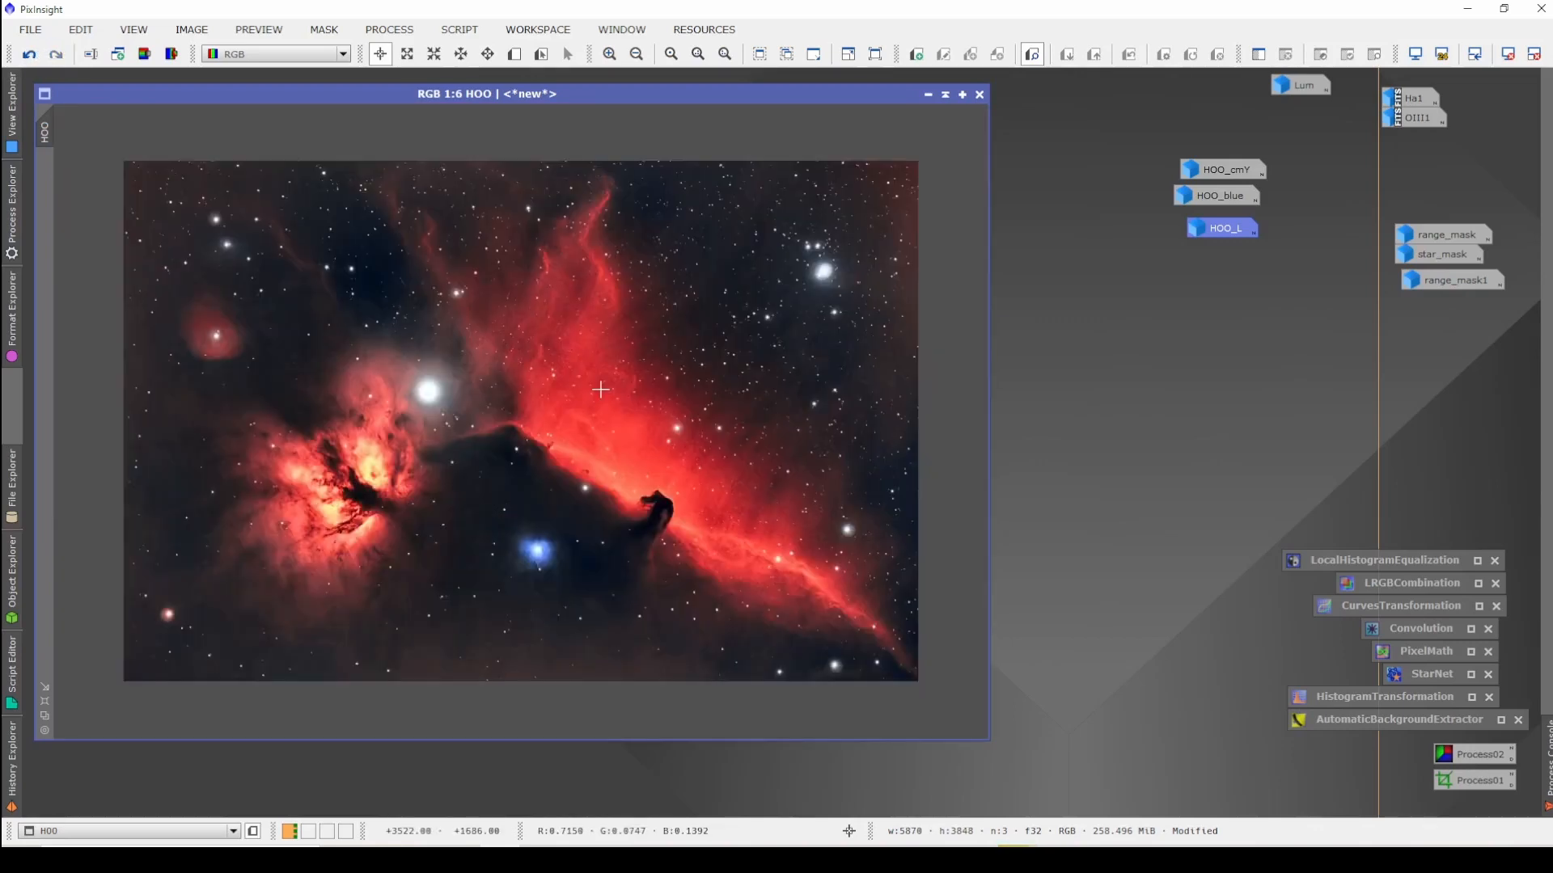